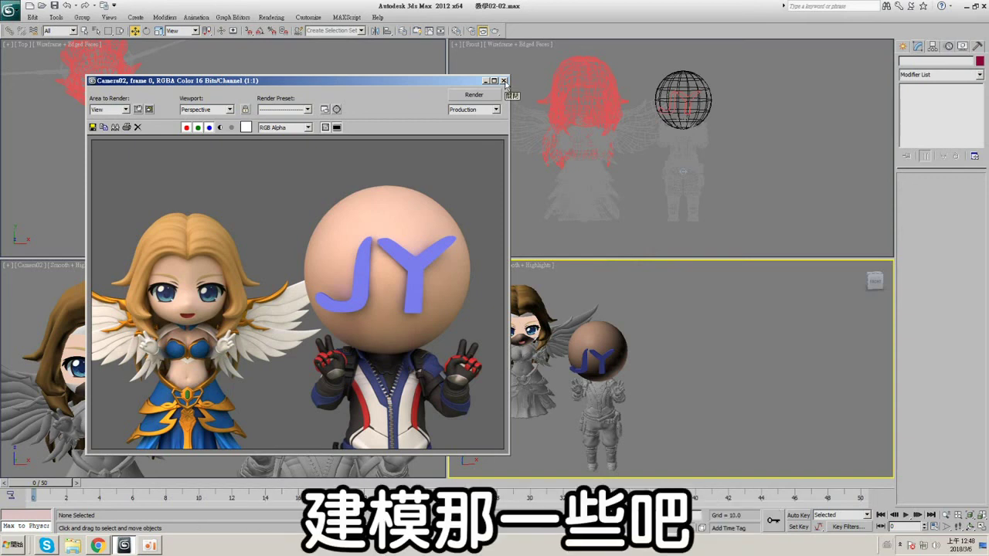
- Close the rendered image window and bring up the geometry creation options
{"action": "left_click", "coordinate": [503, 82]}
{"action": "left_click", "coordinate": [907, 46]}
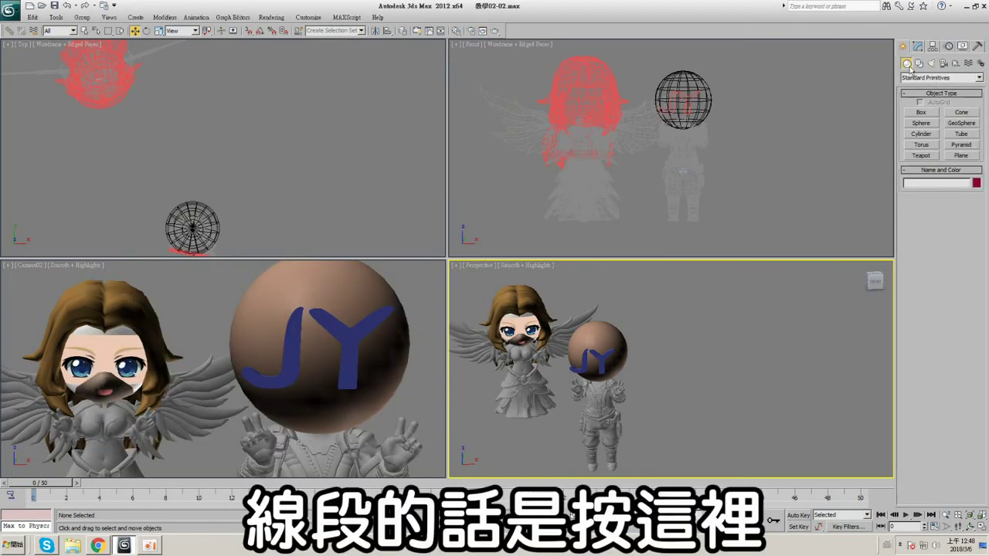
- Try out a box and a sphere primitive in the Front viewport, deleting the trial objects
{"action": "left_click", "coordinate": [920, 113]}
{"action": "left_click_drag", "start_coordinate": [707, 116], "coordinate": [751, 222]}
{"action": "key", "text": "Delete"}
{"action": "left_click", "coordinate": [921, 124]}
{"action": "key", "text": "Delete"}
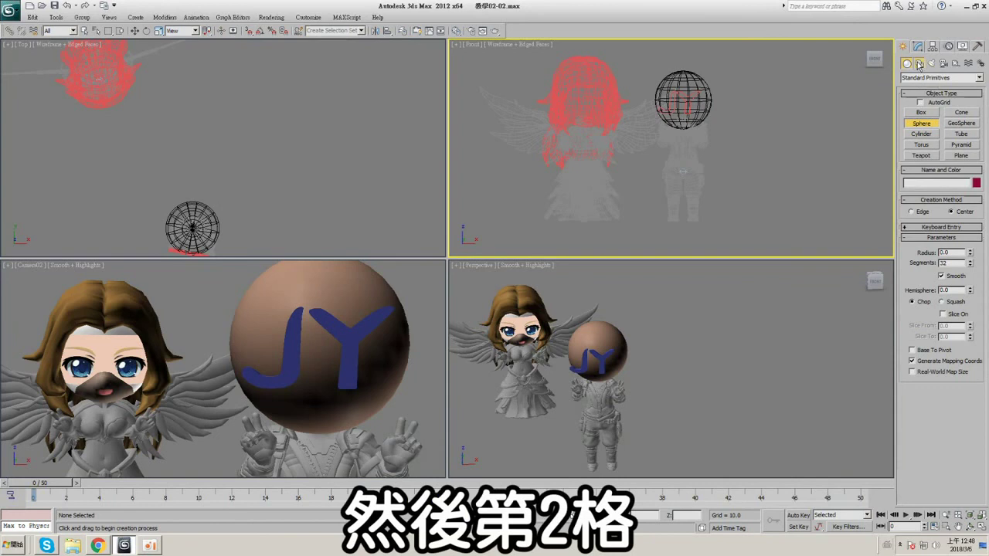
- Draw a closed five-point straight-edged Line spline beside the characters in the Front viewport and delete it
{"action": "left_click", "coordinate": [918, 63]}
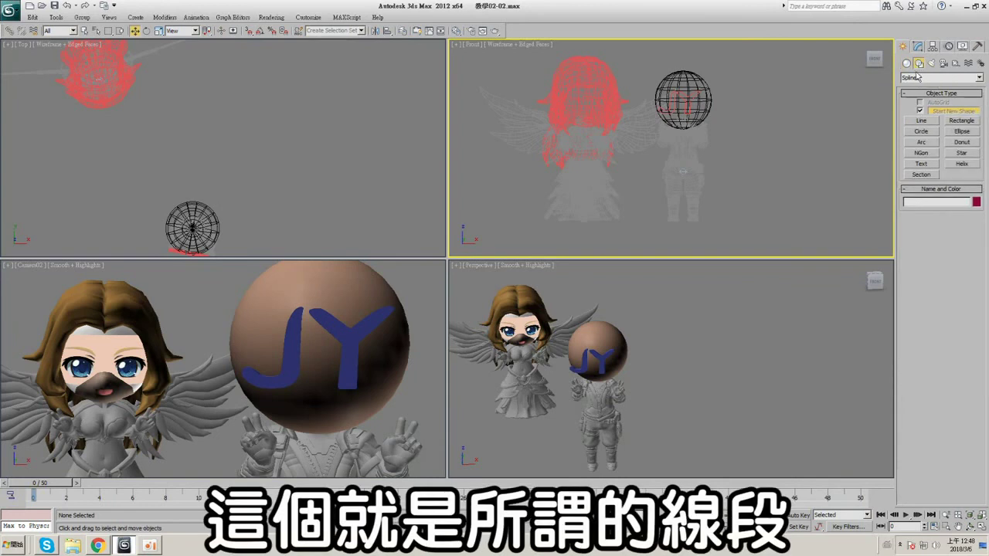
{"action": "left_click", "coordinate": [924, 122]}
{"action": "left_click", "coordinate": [661, 113]}
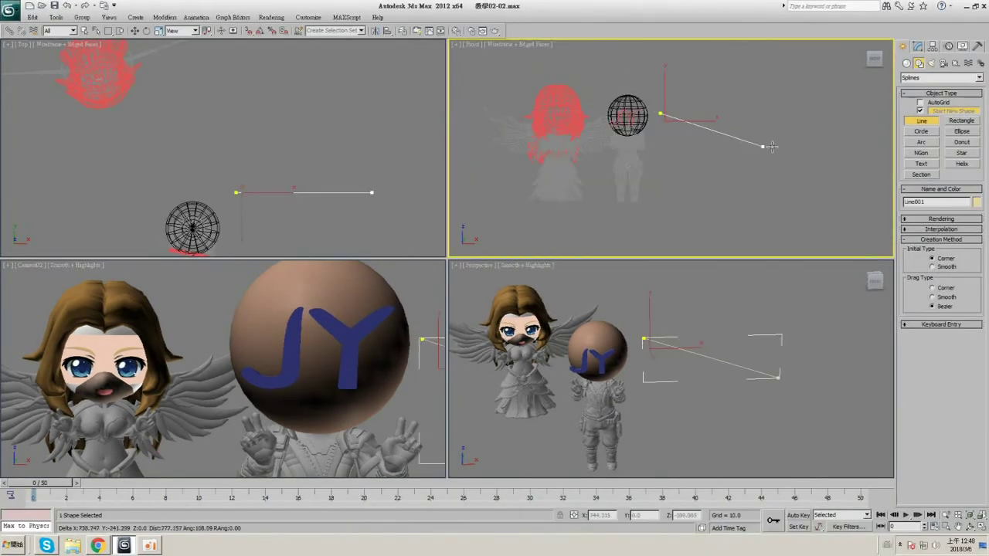
{"action": "left_click", "coordinate": [824, 155]}
{"action": "left_click", "coordinate": [603, 182]}
{"action": "left_click", "coordinate": [722, 69]}
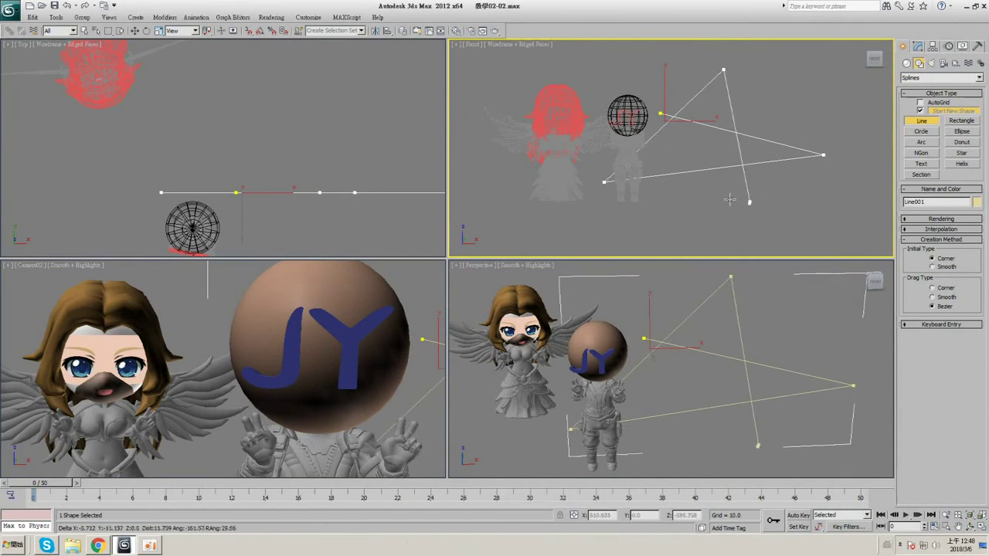
{"action": "left_click", "coordinate": [749, 202]}
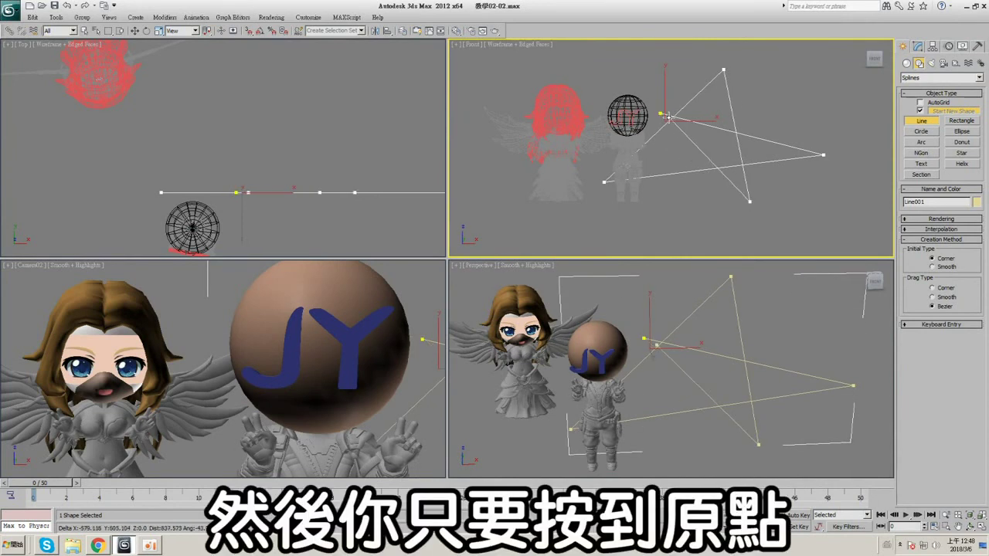
{"action": "left_click", "coordinate": [661, 115]}
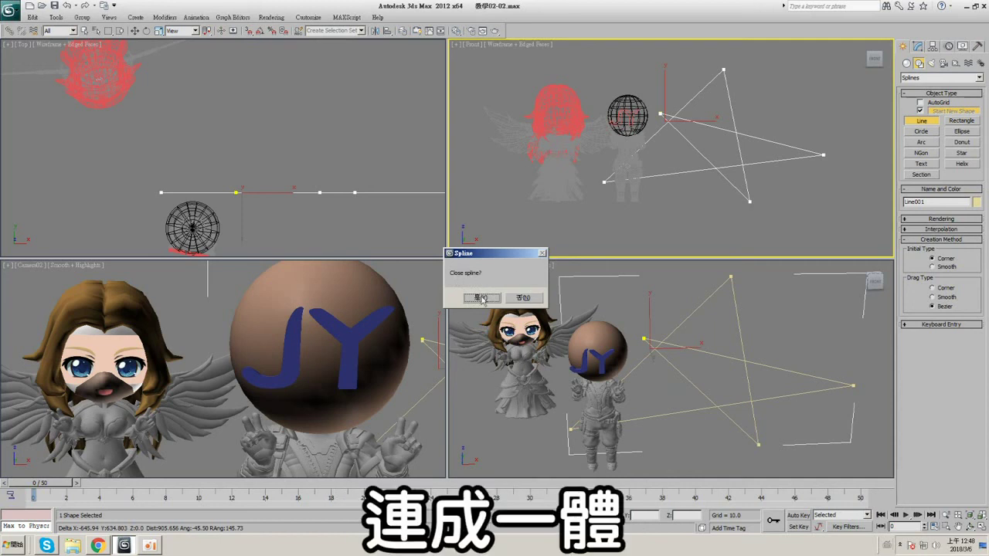
{"action": "left_click", "coordinate": [481, 298]}
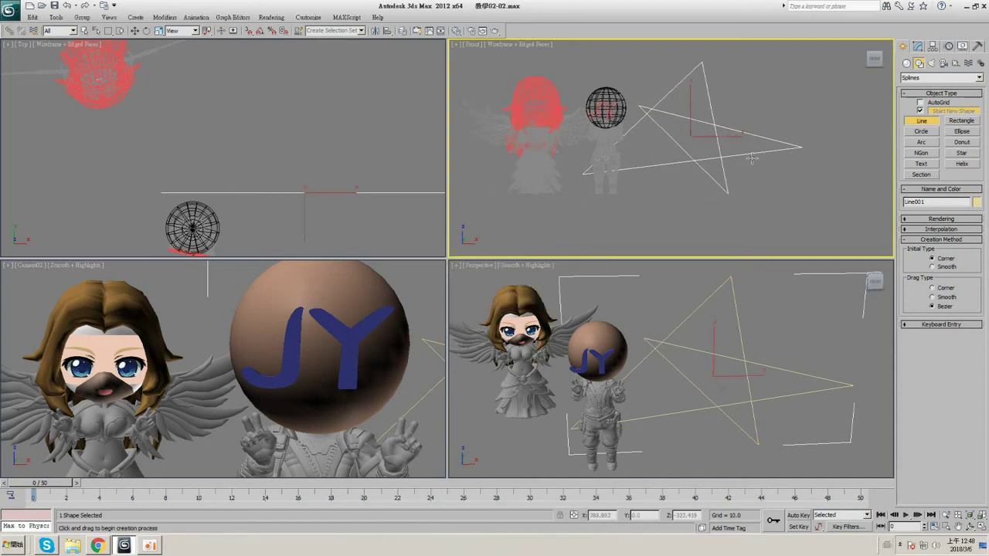
{"action": "key", "text": "Delete"}
- Draw a trial rectangle about 490 long and 902 wide in the Front viewport, followed by a trial circle
{"action": "left_click", "coordinate": [961, 121]}
{"action": "left_click_drag", "start_coordinate": [640, 94], "coordinate": [773, 191]}
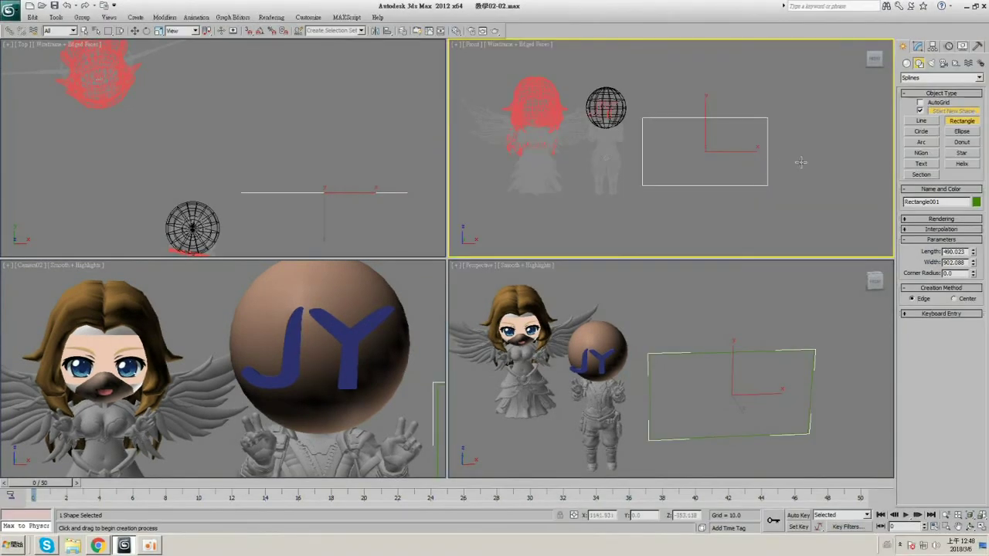
{"action": "left_click", "coordinate": [921, 132]}
{"action": "left_click_drag", "start_coordinate": [622, 122], "coordinate": [675, 131]}
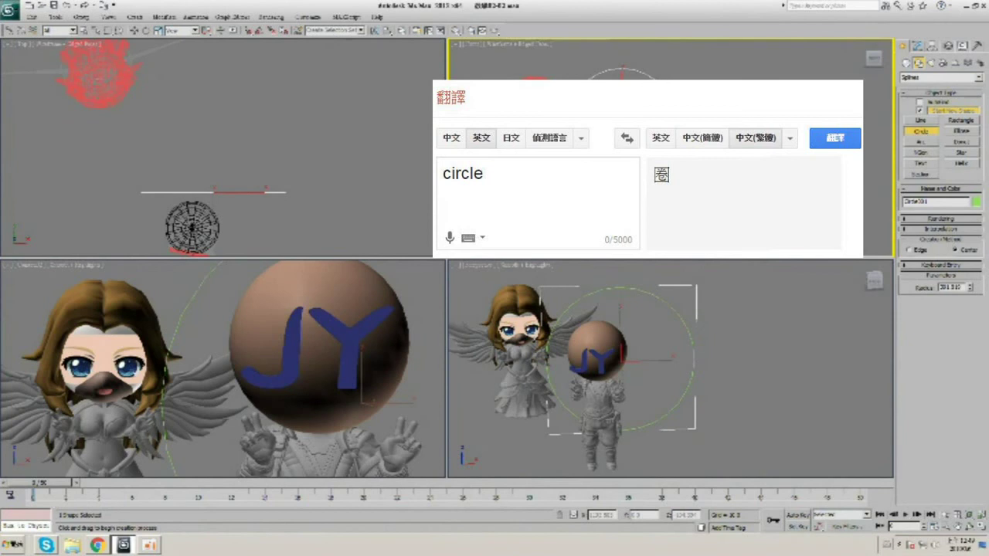
- Draw a trial ellipse beside the characters in the Front viewport and delete it
{"action": "left_click", "coordinate": [961, 131]}
{"action": "left_click_drag", "start_coordinate": [669, 122], "coordinate": [766, 159]}
{"action": "key", "text": "Delete"}
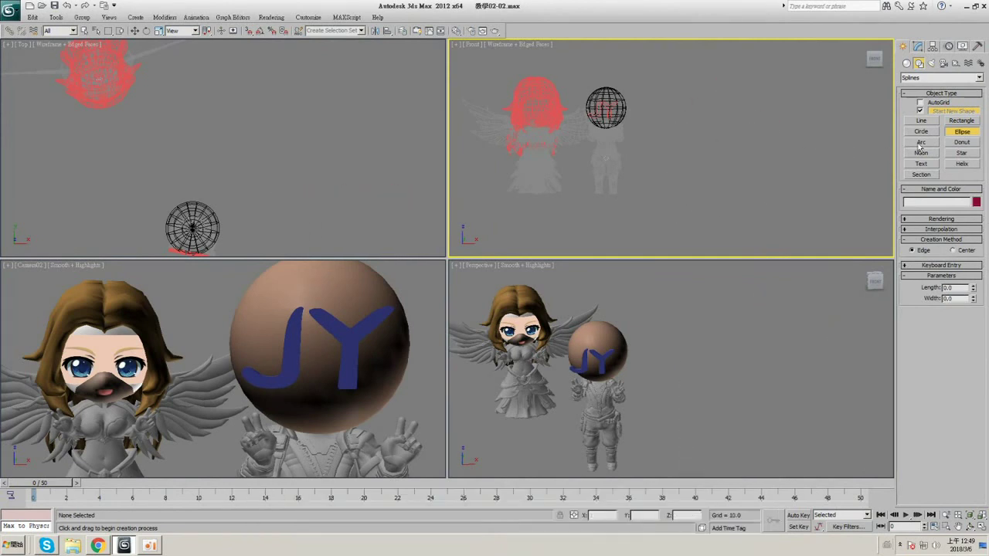
- Draw a trial arc of about 428 radius and a donut with radii of about 407 and 246, deleting both
{"action": "left_click", "coordinate": [920, 142]}
{"action": "left_click_drag", "start_coordinate": [645, 117], "coordinate": [754, 166]}
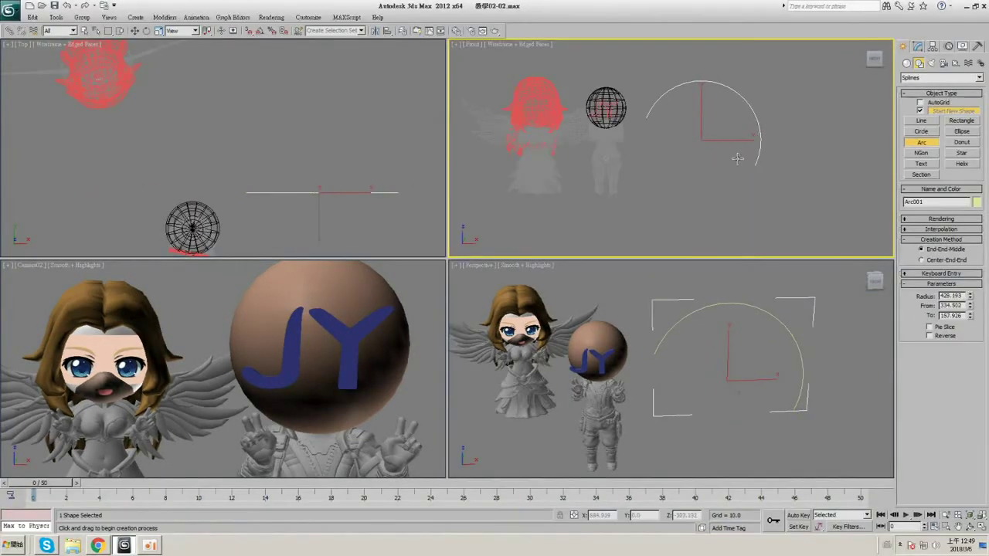
{"action": "left_click", "coordinate": [961, 142]}
{"action": "left_click_drag", "start_coordinate": [702, 139], "coordinate": [758, 139]}
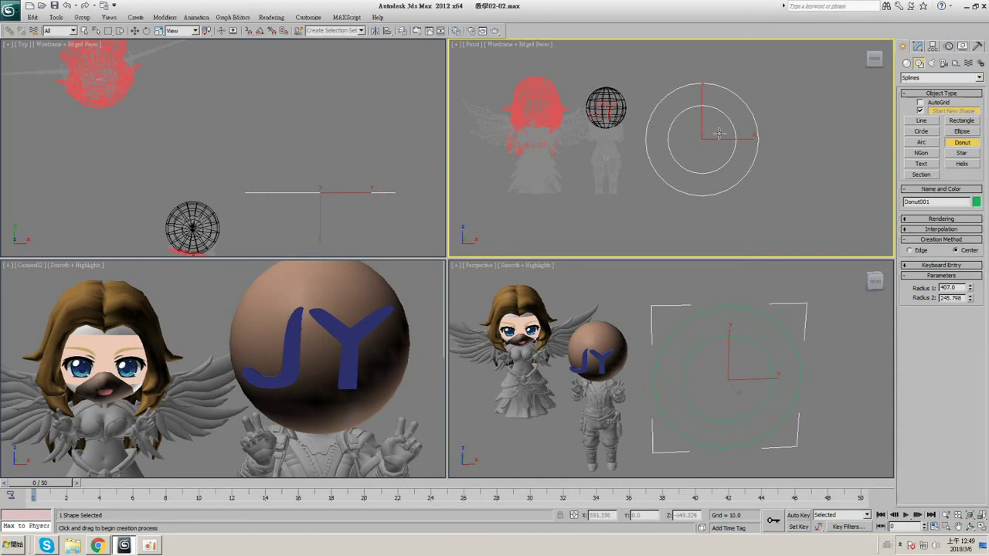
{"action": "key", "text": "Delete"}
{"action": "left_click_drag", "start_coordinate": [703, 121], "coordinate": [754, 171]}
{"action": "right_click", "coordinate": [736, 153]}
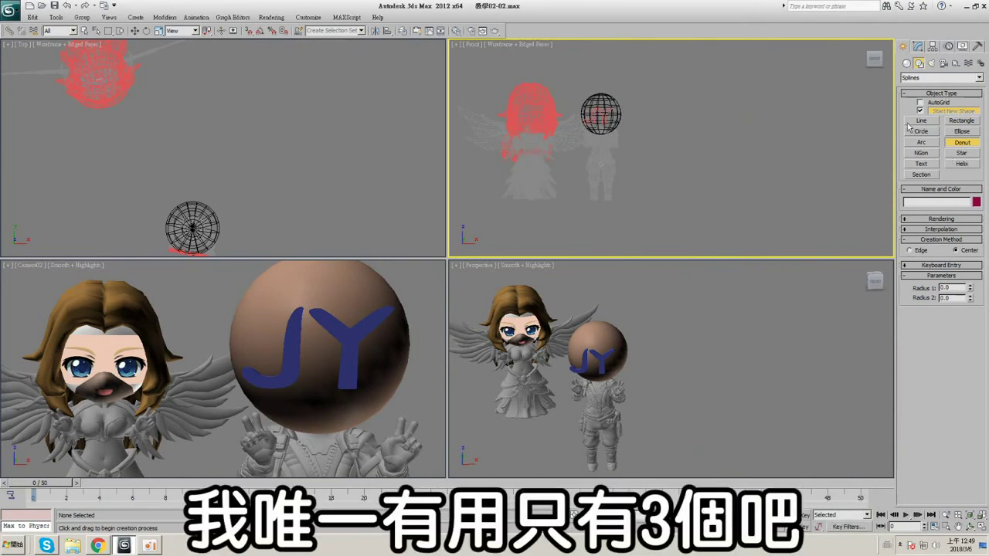
- Draw a closed Line spline mixing curved and straight segments in the Front viewport and undo it
{"action": "left_click", "coordinate": [920, 122]}
{"action": "left_click", "coordinate": [691, 120]}
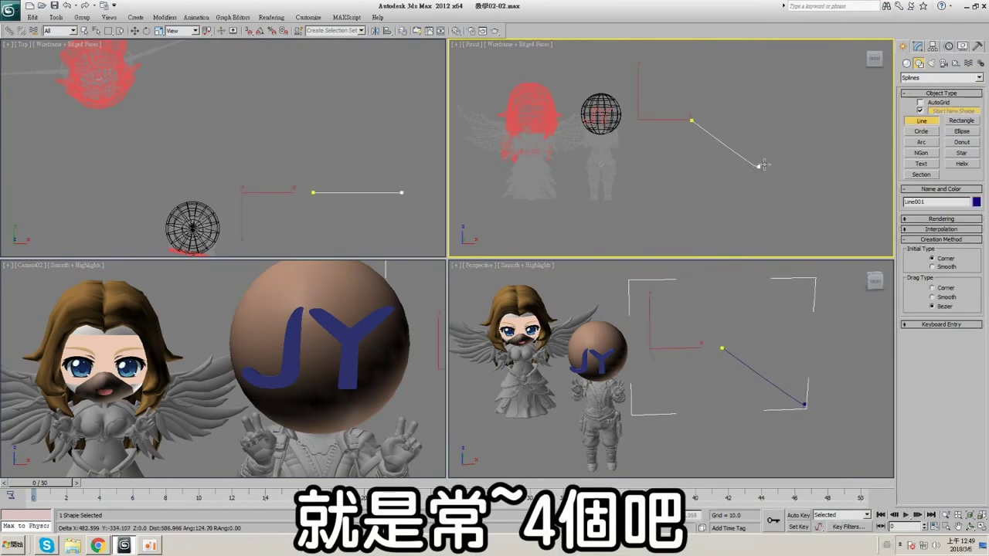
{"action": "left_click_drag", "start_coordinate": [764, 164], "coordinate": [772, 116]}
{"action": "left_click_drag", "start_coordinate": [700, 92], "coordinate": [760, 169]}
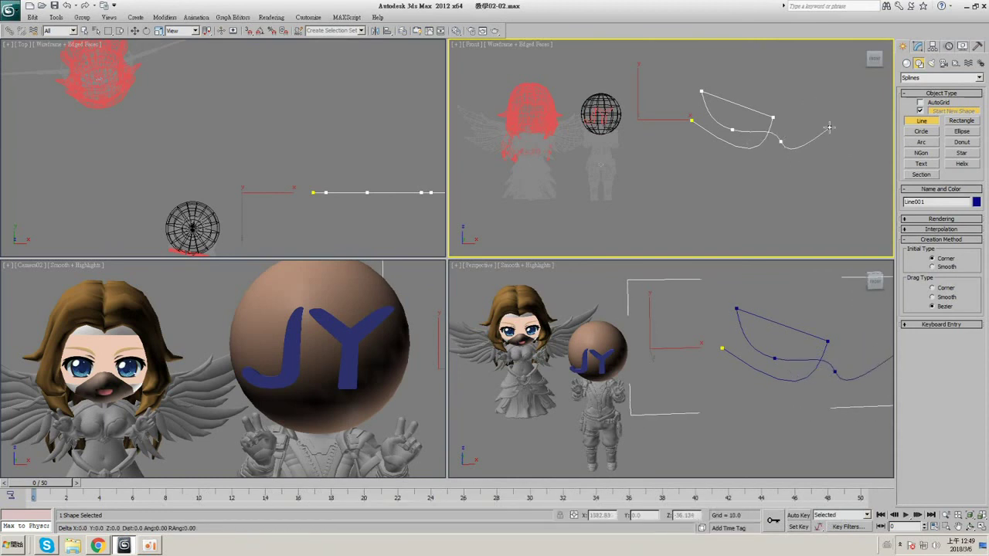
{"action": "left_click", "coordinate": [829, 128]}
{"action": "left_click", "coordinate": [778, 192]}
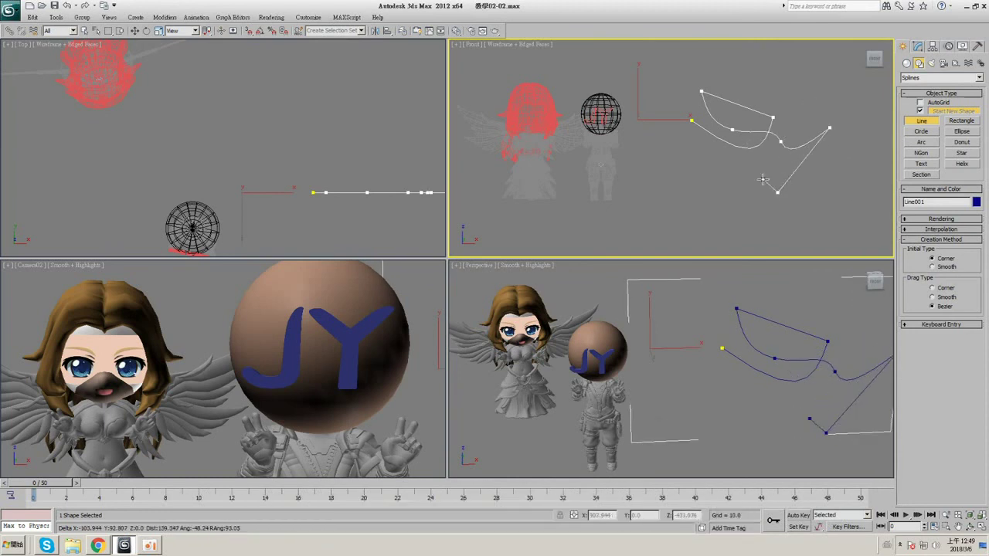
{"action": "left_click", "coordinate": [691, 121]}
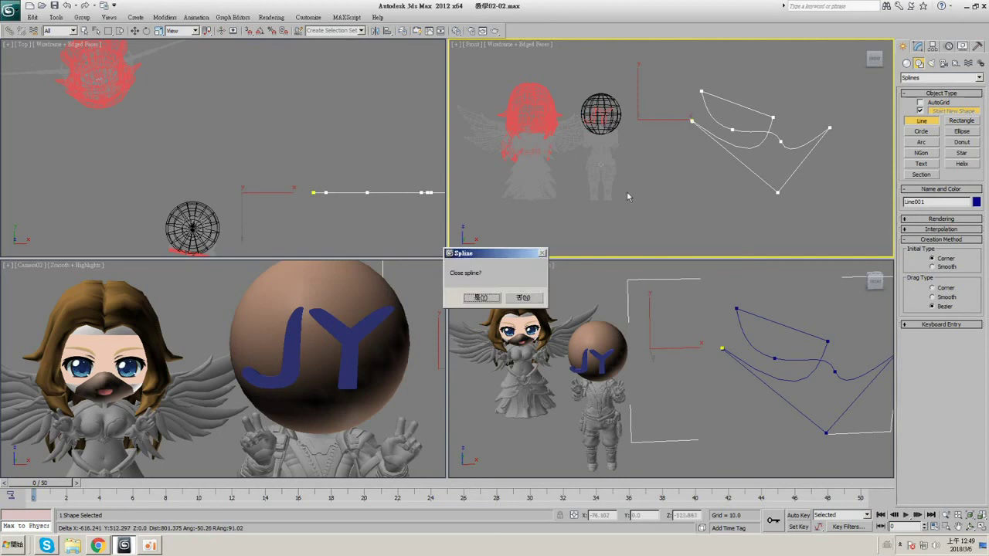
{"action": "left_click", "coordinate": [479, 298]}
{"action": "key", "text": "ctrl+z"}
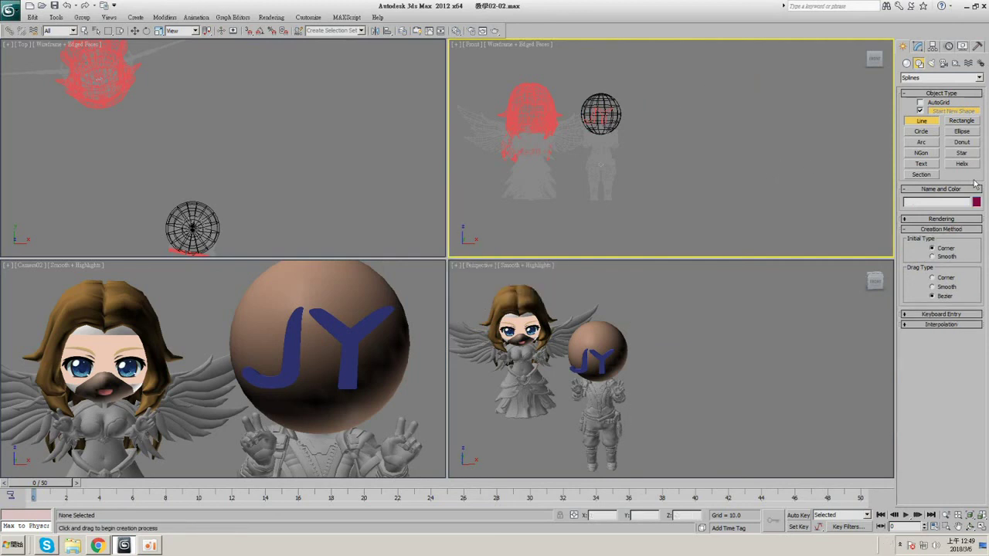
- Draw an NGon of about 332 radius in the Front viewport, set its sides to 9, and delete it
{"action": "left_click", "coordinate": [923, 153]}
{"action": "left_click_drag", "start_coordinate": [659, 163], "coordinate": [696, 188]}
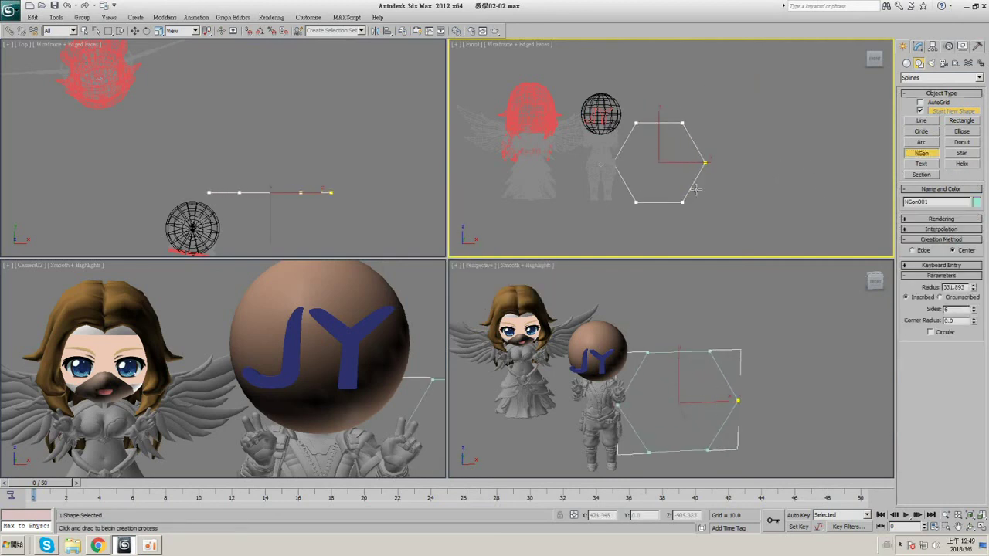
{"action": "left_click", "coordinate": [973, 312]}
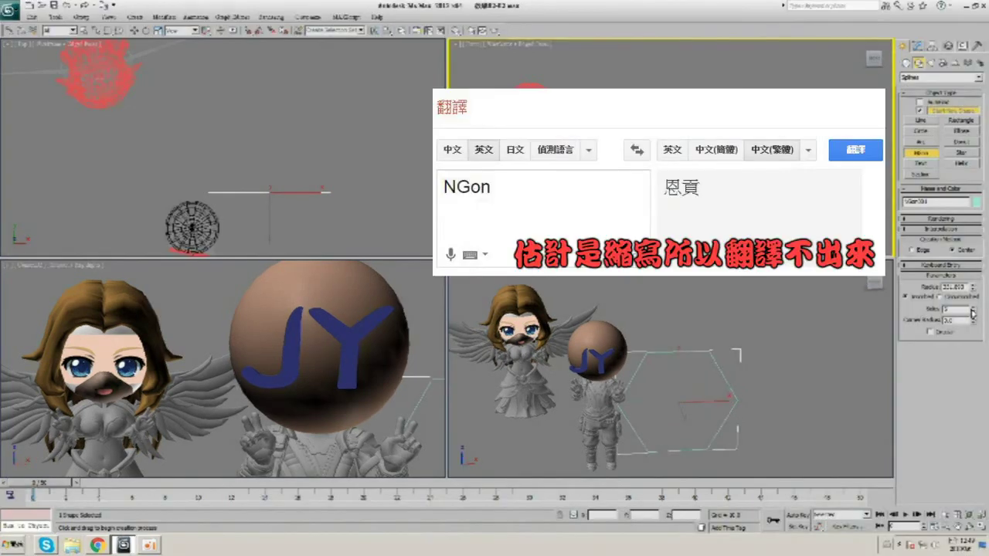
{"action": "left_click_drag", "start_coordinate": [972, 312], "coordinate": [975, 314]}
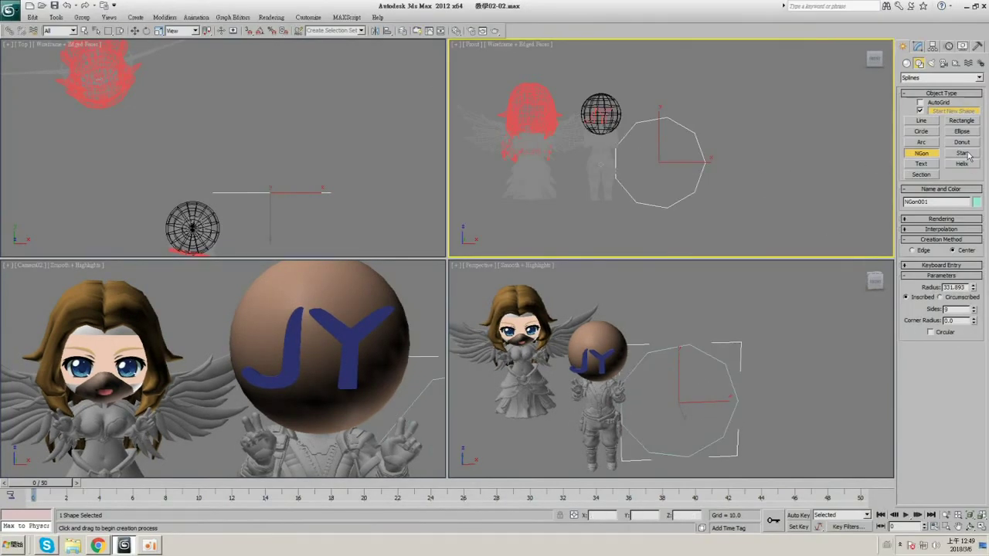
{"action": "key", "text": "Delete"}
- Place a text spline beside the characters in the Front viewport and set its text to "JY"
{"action": "left_click", "coordinate": [920, 163]}
{"action": "left_click", "coordinate": [681, 145]}
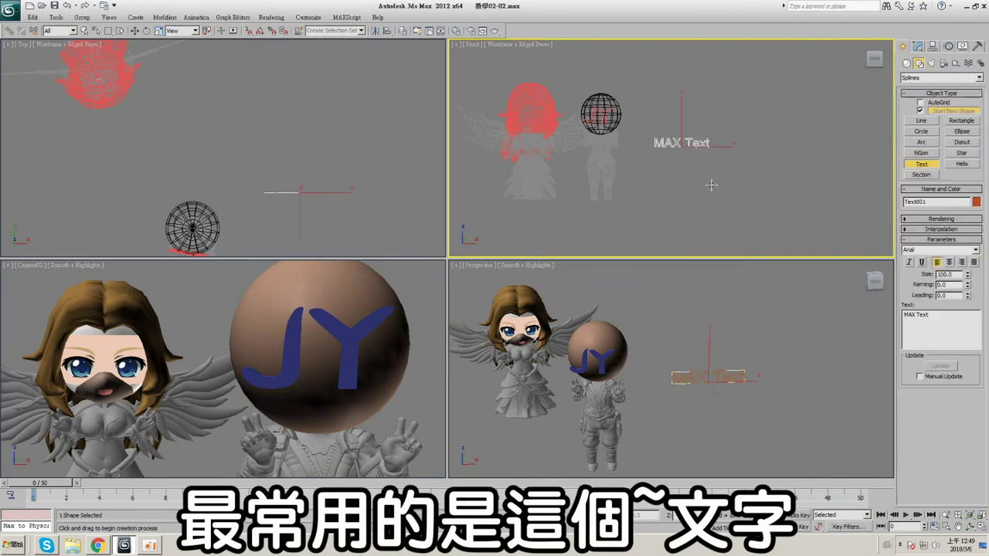
{"action": "middle_click_drag", "start_coordinate": [715, 179], "coordinate": [660, 132]}
{"action": "scroll", "coordinate": [721, 192], "scroll_direction": "up", "scroll_amount": 5}
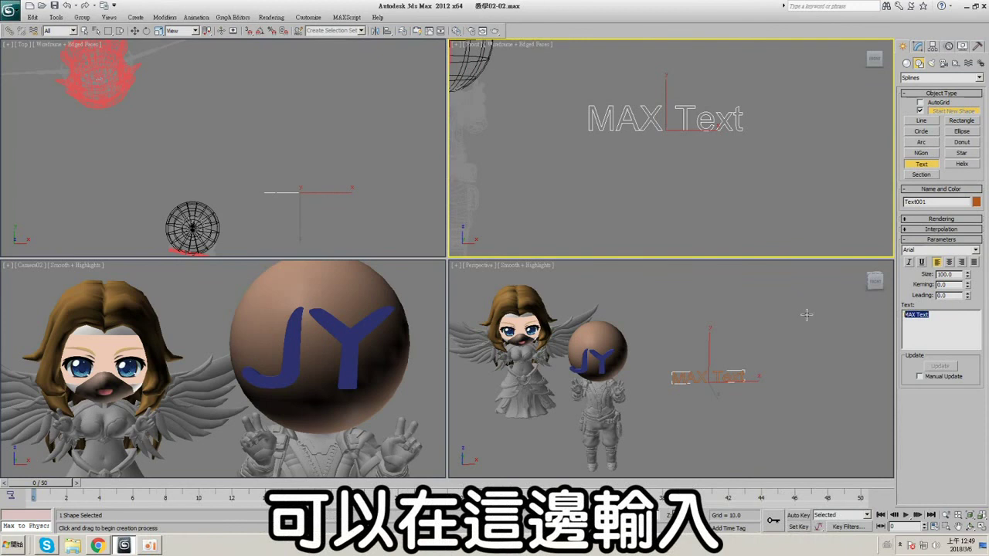
{"action": "type", "text": "JY"}
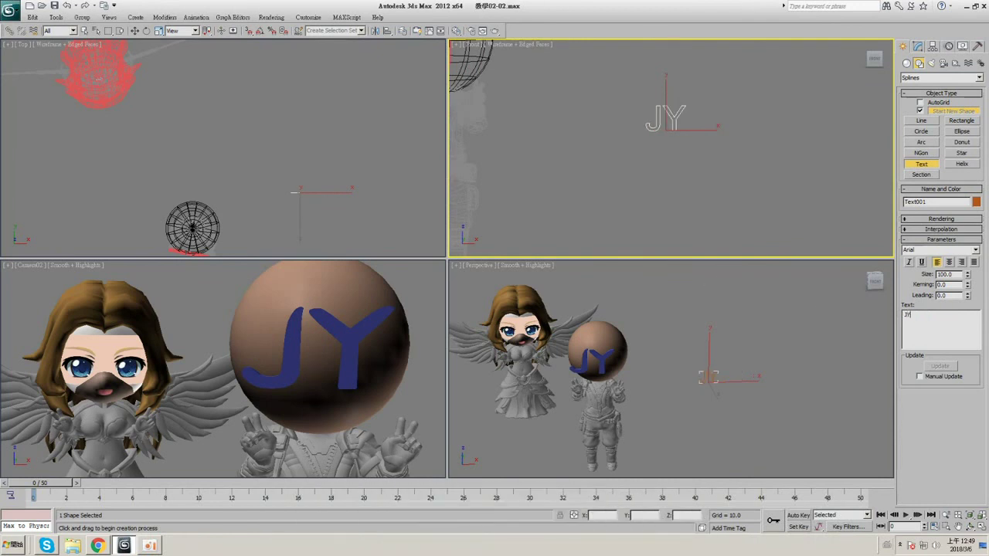
- Change the JY text's font to a 華康少女文字 typeface
{"action": "middle_click_drag", "start_coordinate": [729, 163], "coordinate": [731, 205]}
{"action": "scroll", "coordinate": [731, 204], "scroll_direction": "up", "scroll_amount": 3}
{"action": "left_click", "coordinate": [975, 250]}
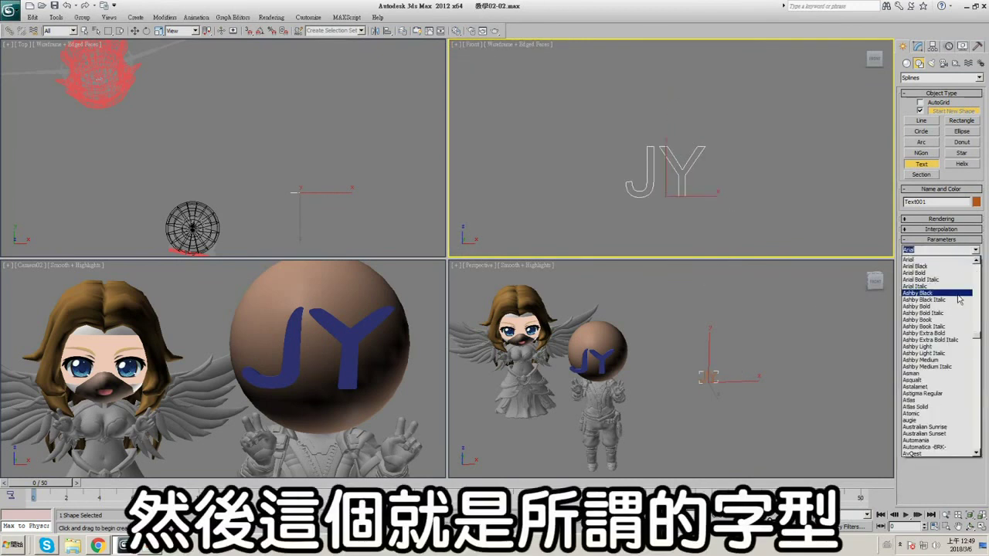
{"action": "left_click_drag", "start_coordinate": [977, 336], "coordinate": [985, 278]}
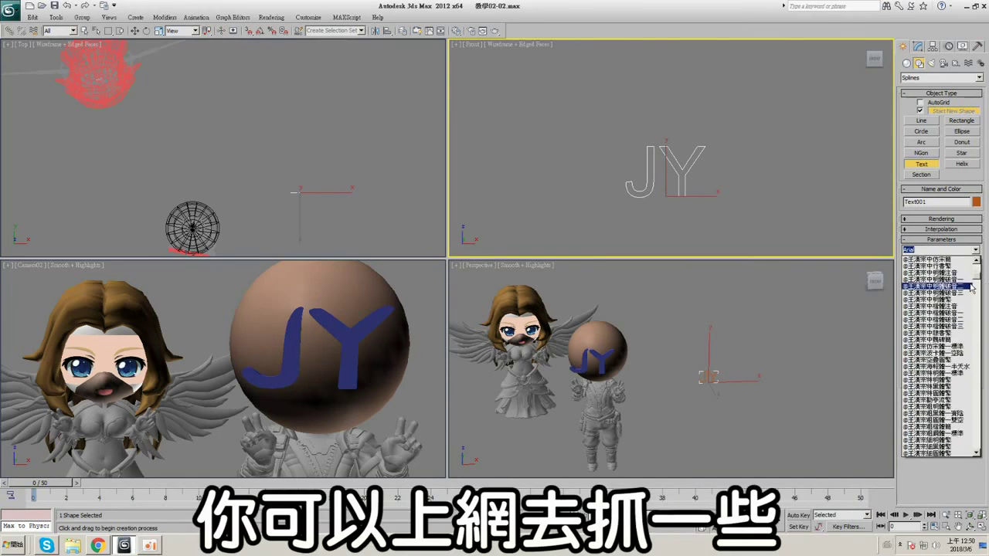
{"action": "scroll", "coordinate": [975, 278], "scroll_direction": "down", "scroll_amount": 6}
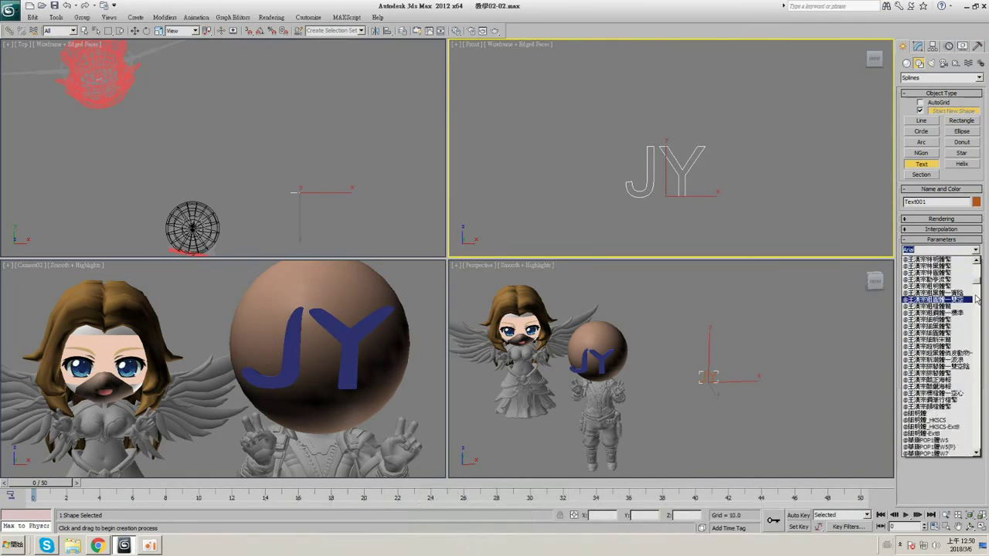
{"action": "scroll", "coordinate": [966, 290], "scroll_direction": "down", "scroll_amount": 3}
{"action": "left_click", "coordinate": [954, 296]}
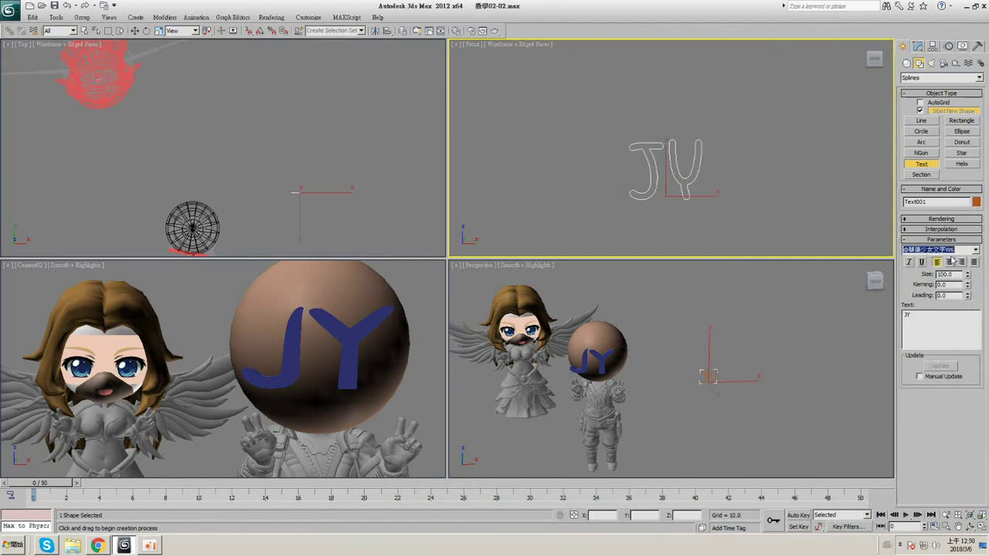
{"action": "key", "text": "Down"}
{"action": "key", "text": "Down"}
{"action": "key", "text": "Down"}
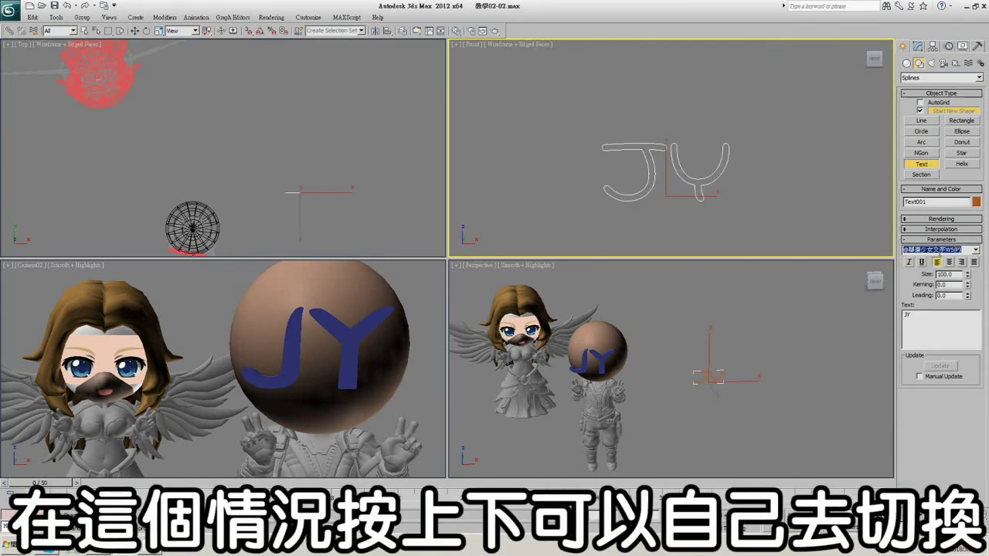
{"action": "key", "text": "Down"}
{"action": "key", "text": "Down"}
{"action": "key", "text": "Down"}
{"action": "key", "text": "Down"}
{"action": "key", "text": "Down"}
{"action": "key", "text": "Down"}
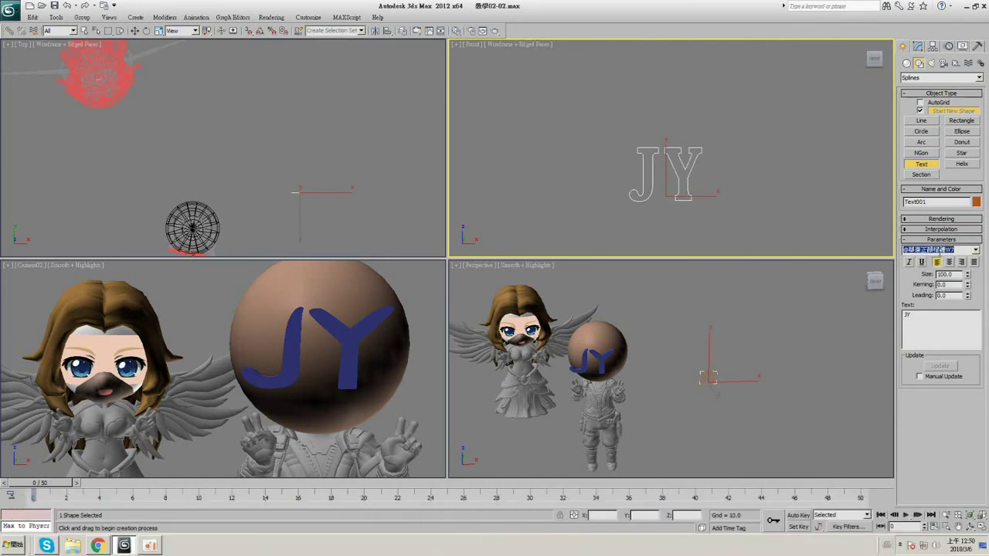
{"action": "key", "text": "Down"}
{"action": "key", "text": "Down"}
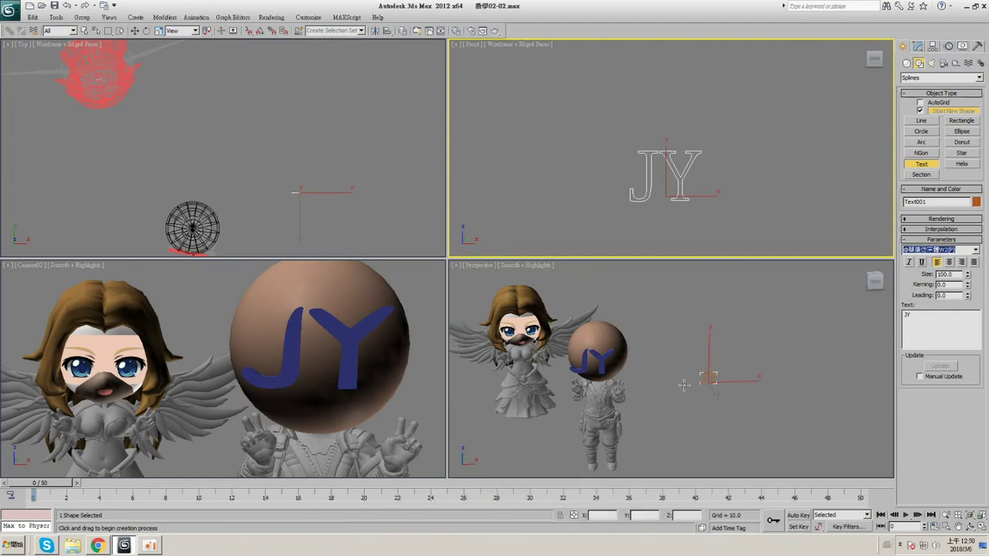
- Add an Extrude modifier to the JY text spline
{"action": "middle_click_drag", "start_coordinate": [684, 384], "coordinate": [730, 373]}
{"action": "scroll", "coordinate": [677, 374], "scroll_direction": "up", "scroll_amount": 5}
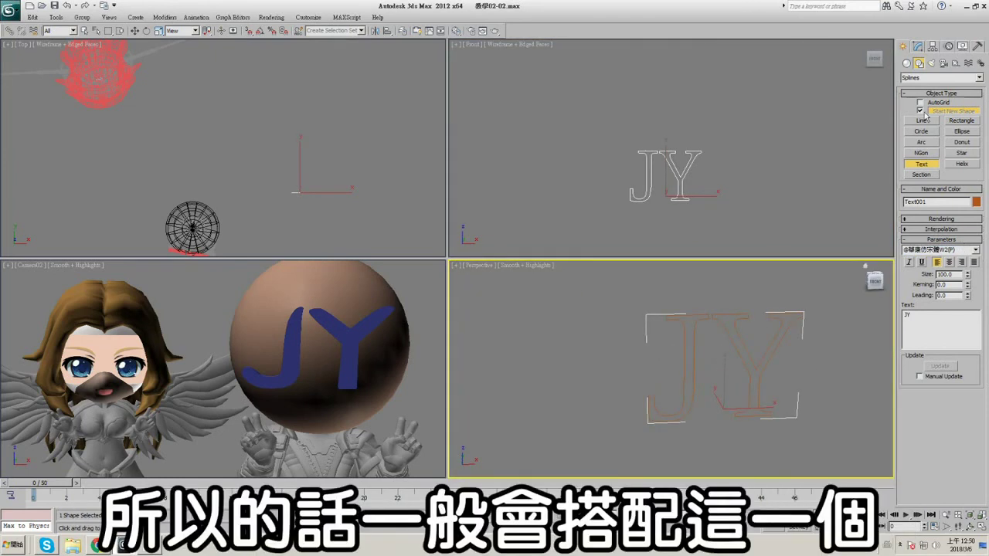
{"action": "left_click", "coordinate": [916, 47]}
{"action": "left_click", "coordinate": [978, 74]}
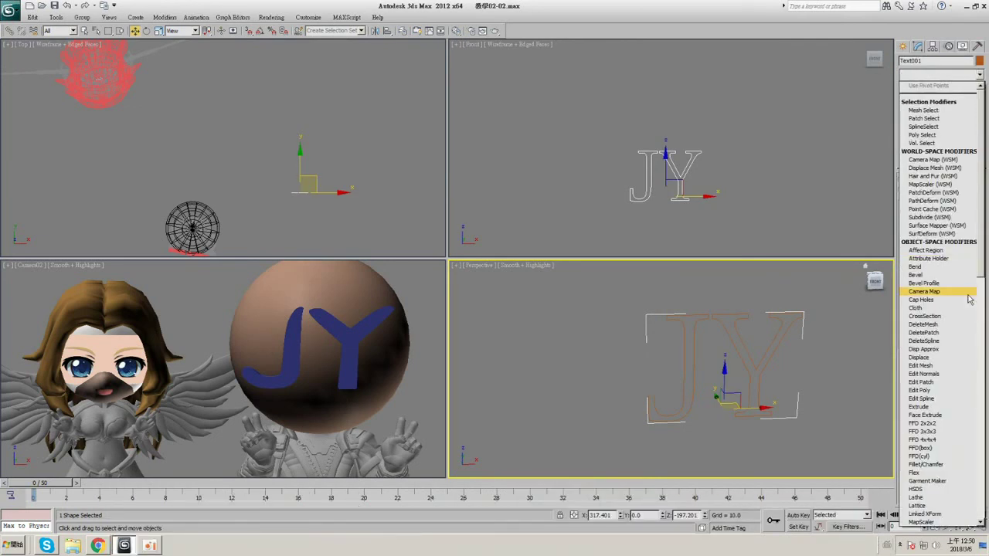
{"action": "left_click", "coordinate": [936, 407]}
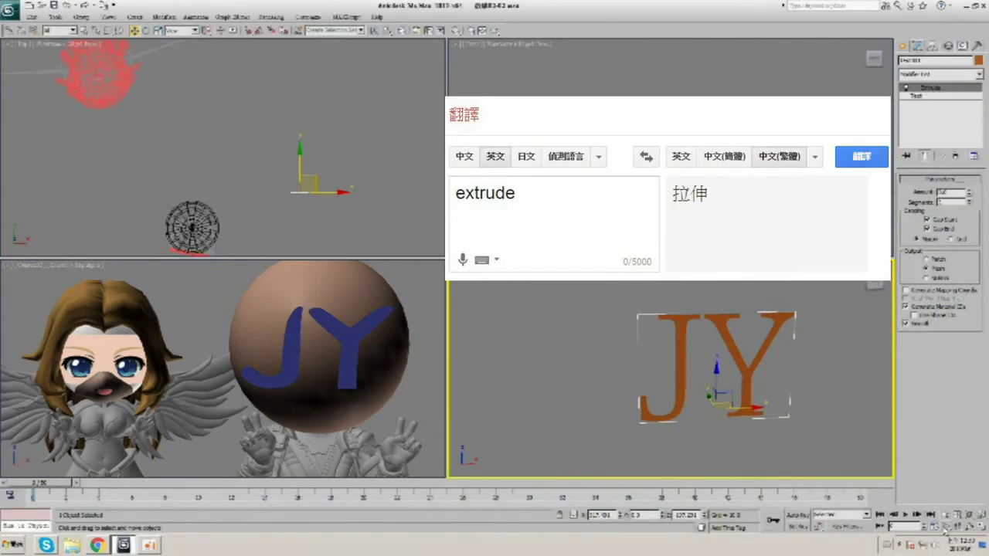
- Maximize the Perspective viewport and set the JY text's Extrude amount to 11
{"action": "middle_click_drag", "start_coordinate": [776, 404], "coordinate": [723, 372], "text": "alt"}
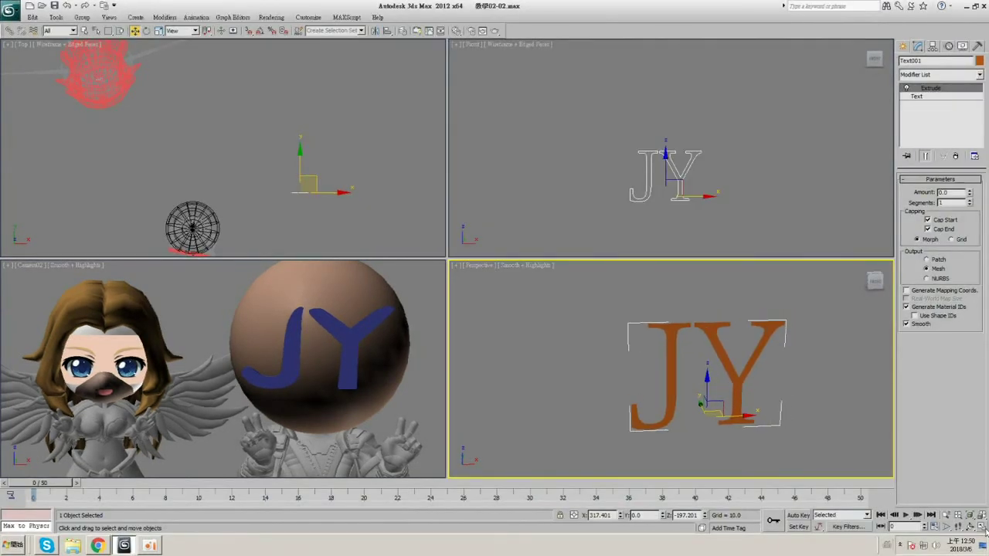
{"action": "left_click", "coordinate": [980, 527]}
{"action": "middle_click_drag", "start_coordinate": [528, 270], "coordinate": [581, 276], "text": "alt"}
{"action": "left_click_drag", "start_coordinate": [969, 195], "coordinate": [975, 179]}
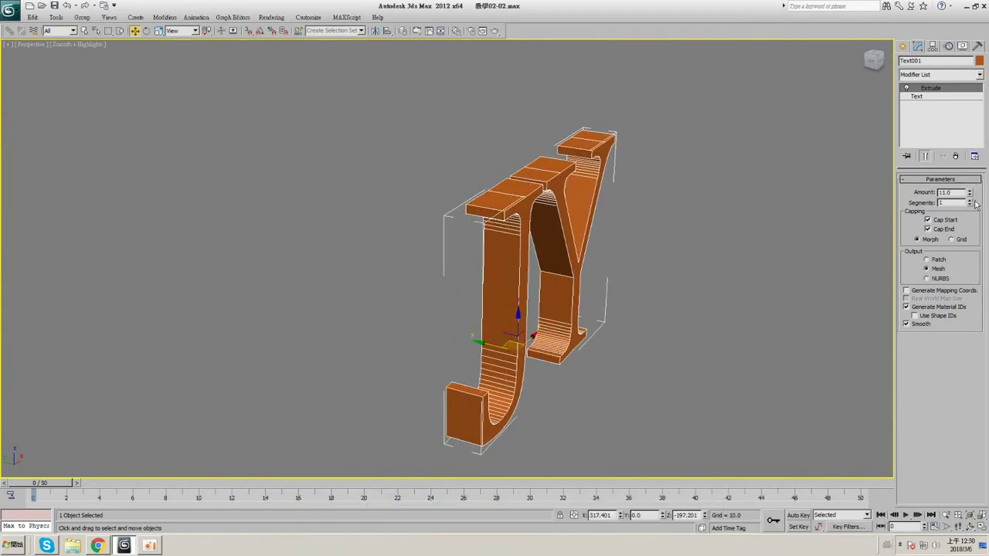
- Try a higher segment count on the Extrude modifier and return it to 1
{"action": "left_click", "coordinate": [971, 202]}
{"action": "left_click", "coordinate": [970, 202]}
{"action": "left_click", "coordinate": [970, 202]}
{"action": "left_click", "coordinate": [970, 202]}
{"action": "left_click", "coordinate": [970, 205]}
{"action": "left_click", "coordinate": [970, 205]}
{"action": "left_click", "coordinate": [971, 204]}
{"action": "left_click", "coordinate": [971, 205]}
- Set the Extrude amount to 13 and display the JY letters shaded without edges
{"action": "middle_click_drag", "start_coordinate": [680, 264], "coordinate": [620, 229], "text": "alt"}
{"action": "key", "text": "F4"}
{"action": "mouse_move", "coordinate": [537, 227]}
{"action": "middle_mouse_down", "text": "alt"}
{"action": "mouse_move", "coordinate": [603, 220]}
{"action": "mouse_move", "coordinate": [533, 227]}
{"action": "middle_mouse_up", "text": "alt"}
{"action": "mouse_move", "coordinate": [971, 195]}
{"action": "left_mouse_down"}
{"action": "mouse_move", "coordinate": [971, 182]}
{"action": "mouse_move", "coordinate": [971, 193]}
{"action": "left_mouse_up"}
{"action": "middle_click_drag", "start_coordinate": [538, 211], "coordinate": [658, 218], "text": "alt"}
{"action": "key", "text": "F4"}
{"action": "key", "text": "F4"}
{"action": "key", "text": "F4"}
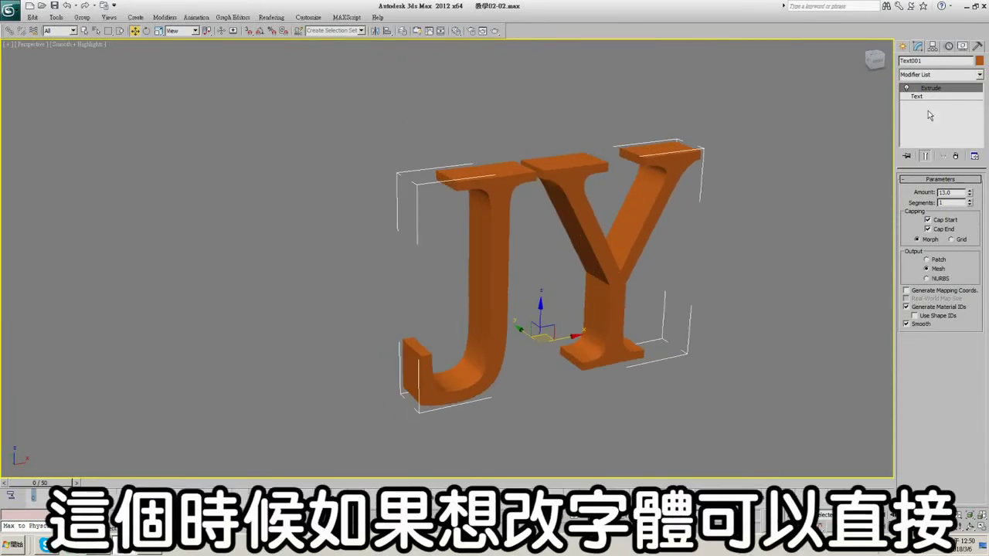
{"action": "left_click", "coordinate": [934, 96]}
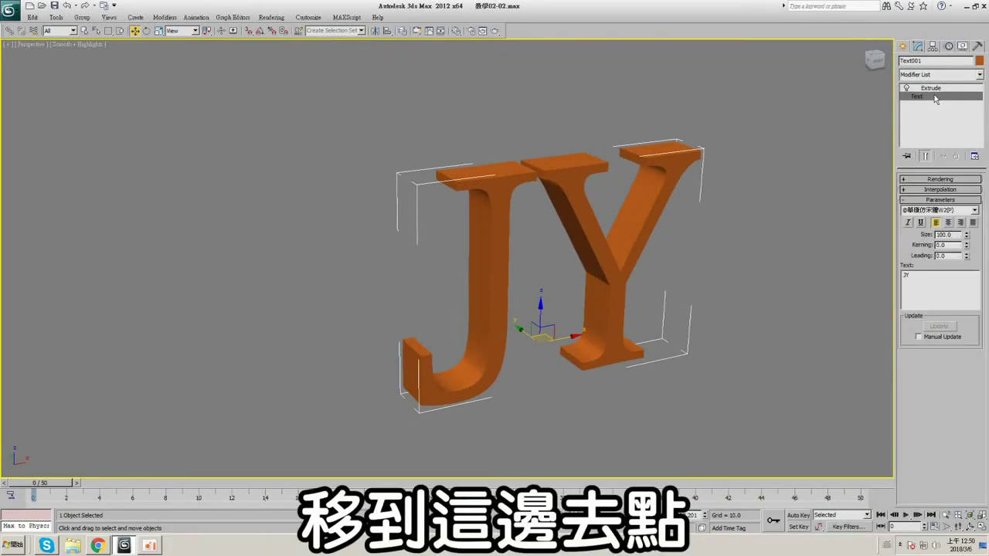
{"action": "left_click", "coordinate": [974, 210]}
{"action": "left_click", "coordinate": [939, 236]}
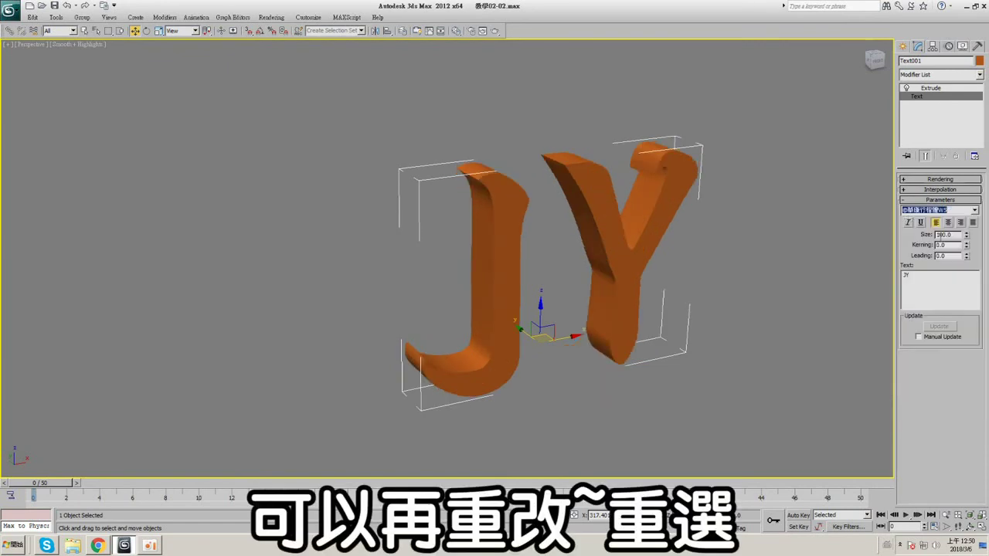
{"action": "double_click", "coordinate": [908, 273]}
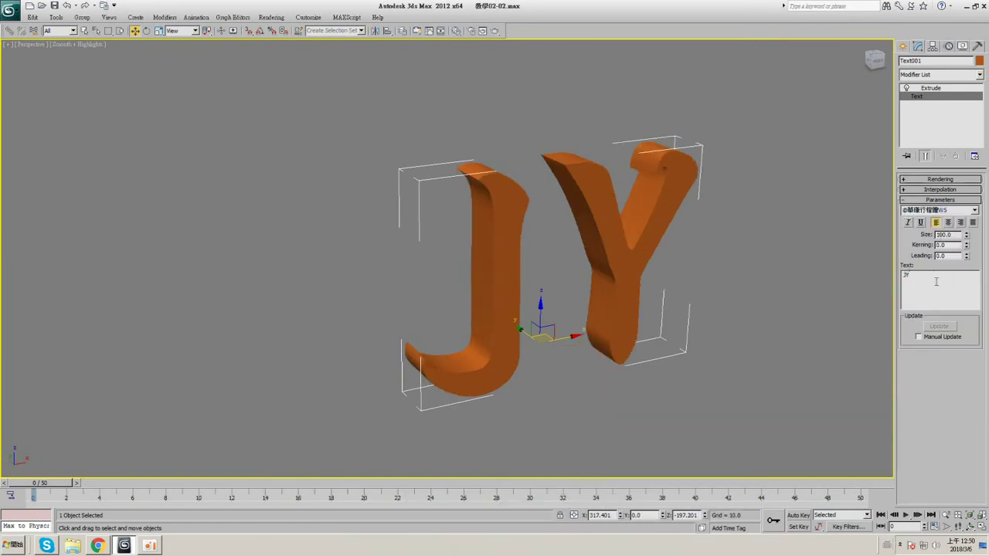
{"action": "middle_click_drag", "start_coordinate": [817, 162], "coordinate": [800, 179]}
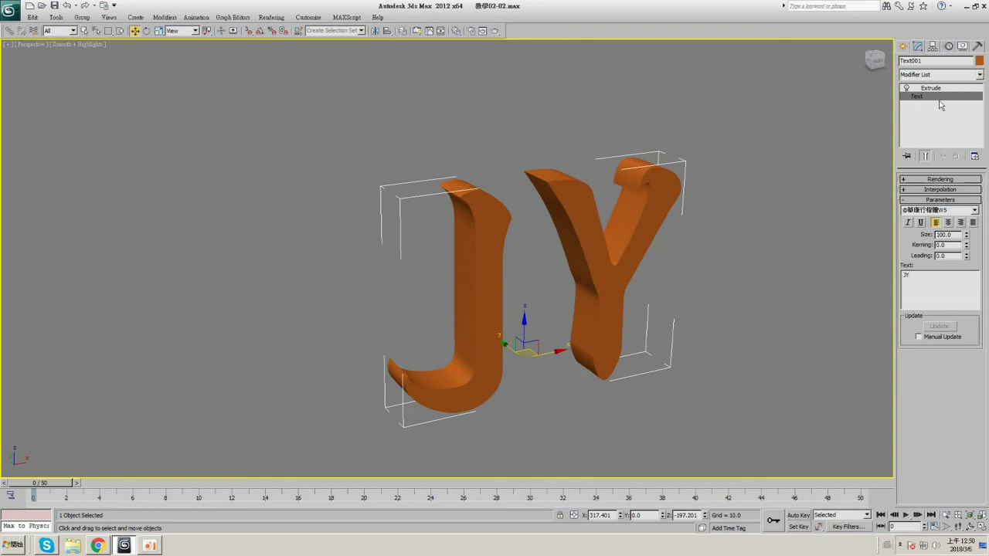
- Remove the Extrude modifier from the JY text and add a Bevel modifier in its place
{"action": "left_click", "coordinate": [951, 89]}
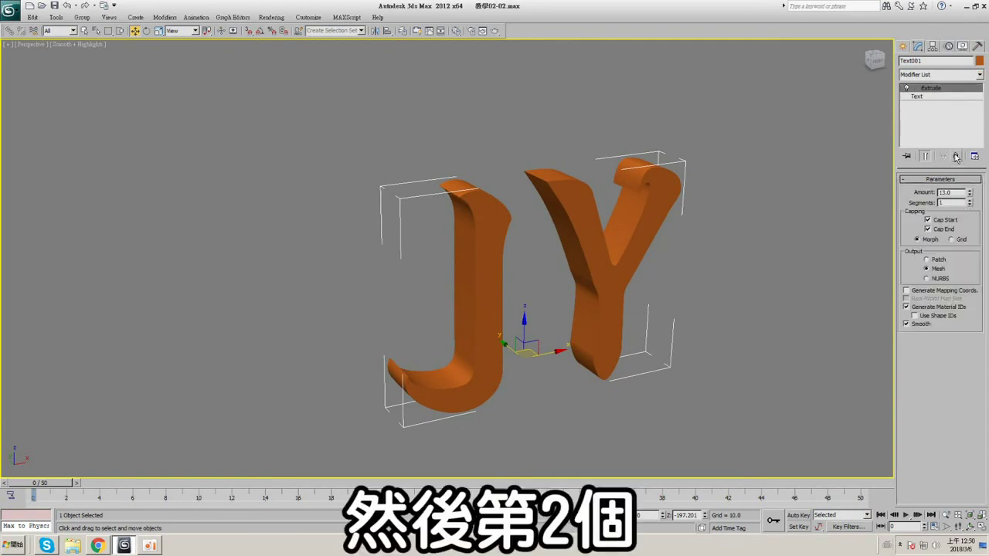
{"action": "left_click", "coordinate": [956, 156]}
{"action": "left_click", "coordinate": [979, 74]}
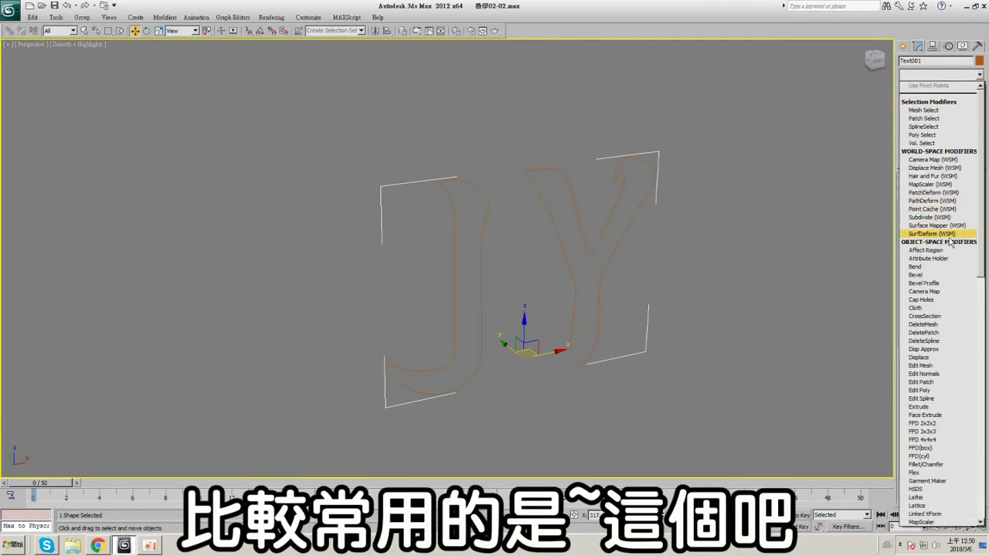
{"action": "left_click", "coordinate": [946, 275]}
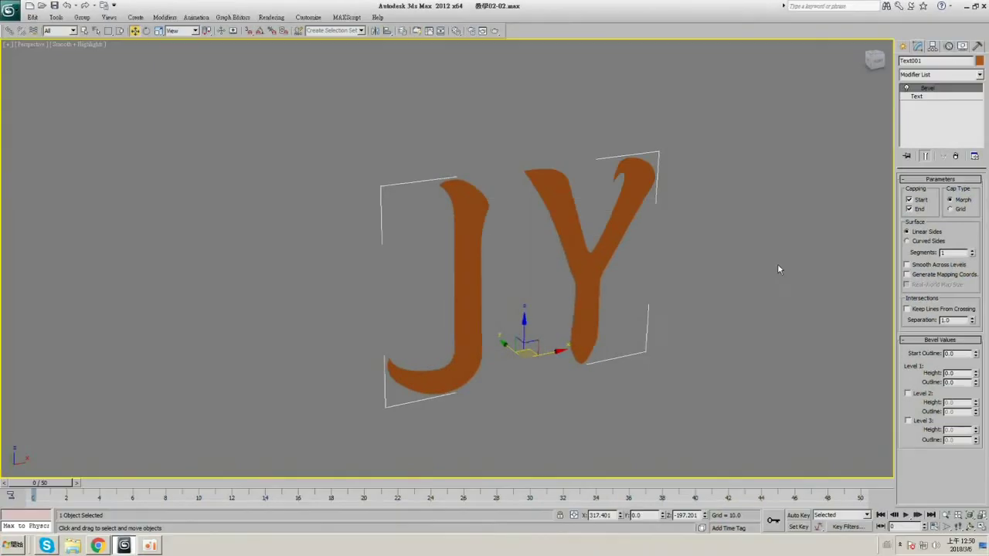
- Set the Bevel's Level 1 height to 6.5 and outline to -0.2, and enable Levels 2 and 3
{"action": "middle_click_drag", "start_coordinate": [601, 208], "coordinate": [695, 190]}
{"action": "mouse_move", "coordinate": [976, 373]}
{"action": "left_mouse_down"}
{"action": "mouse_move", "coordinate": [976, 363]}
{"action": "mouse_move", "coordinate": [977, 393]}
{"action": "mouse_move", "coordinate": [977, 381]}
{"action": "left_mouse_up"}
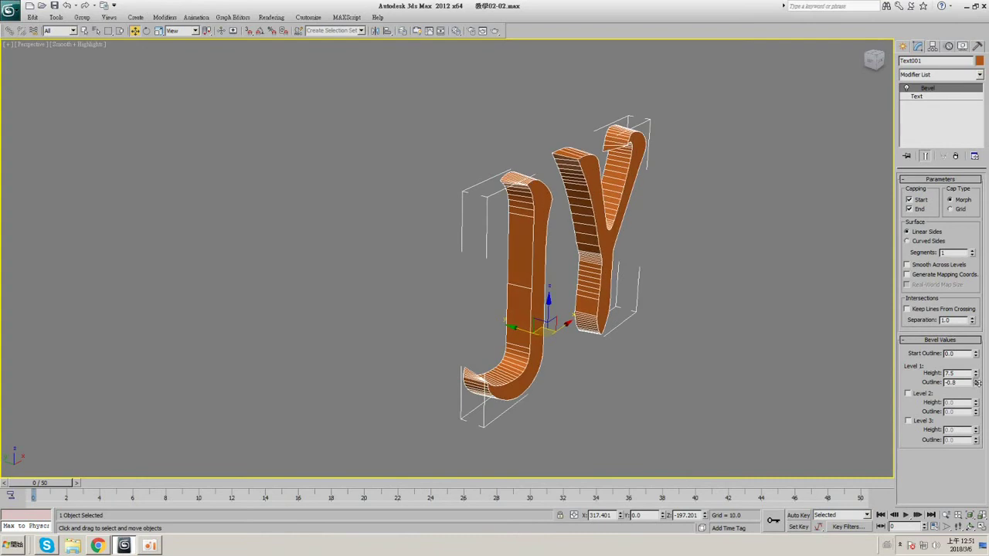
{"action": "left_click", "coordinate": [907, 393]}
{"action": "middle_click_drag", "start_coordinate": [658, 286], "coordinate": [672, 255], "text": "alt"}
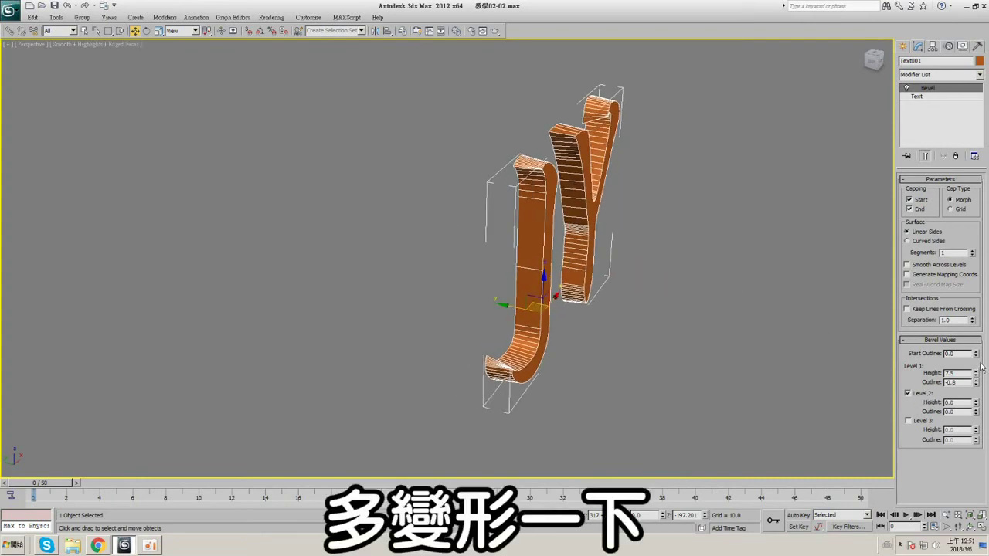
{"action": "key", "text": "F4"}
{"action": "left_click_drag", "start_coordinate": [975, 374], "coordinate": [979, 389]}
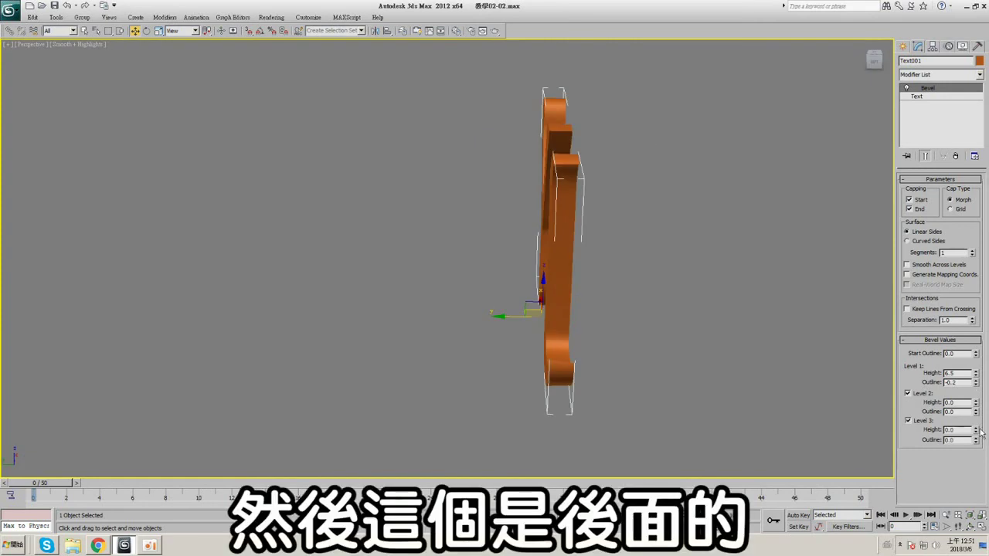
- Set the Bevel's Level 3 height to 9 and its outline to -2.2
{"action": "left_click_drag", "start_coordinate": [976, 431], "coordinate": [976, 394]}
{"action": "key", "text": "F4"}
{"action": "middle_click_drag", "start_coordinate": [659, 275], "coordinate": [636, 268], "text": "alt"}
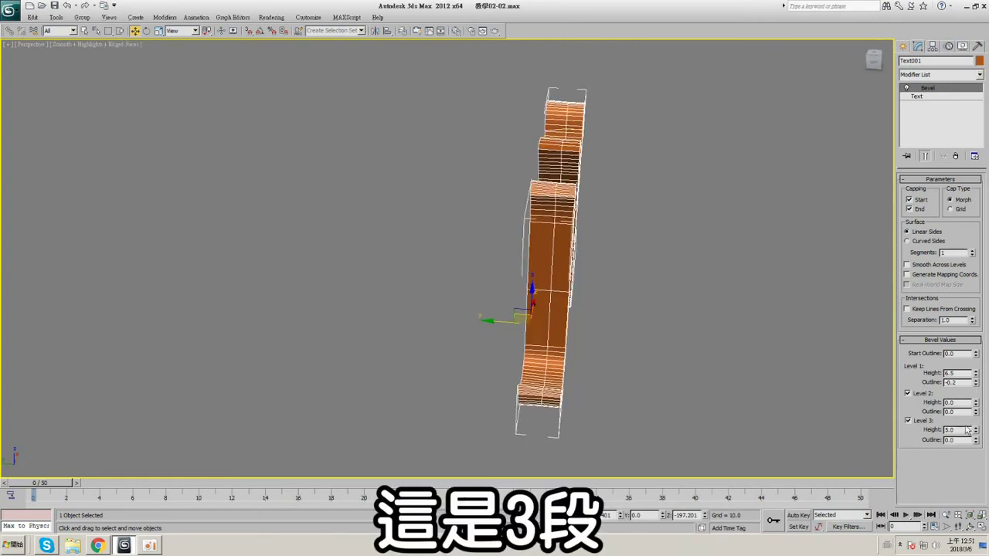
{"action": "mouse_move", "coordinate": [976, 431]}
{"action": "left_mouse_down"}
{"action": "mouse_move", "coordinate": [976, 423]}
{"action": "mouse_move", "coordinate": [977, 449]}
{"action": "left_mouse_up"}
{"action": "mouse_move", "coordinate": [625, 270]}
{"action": "middle_mouse_down", "text": "alt"}
{"action": "mouse_move", "coordinate": [576, 252]}
{"action": "mouse_move", "coordinate": [618, 278]}
{"action": "middle_mouse_up", "text": "alt"}
{"action": "key", "text": "F4"}
{"action": "scroll", "coordinate": [617, 278], "scroll_direction": "up", "scroll_amount": 3}
{"action": "key", "text": "F4"}
{"action": "left_click_drag", "start_coordinate": [975, 440], "coordinate": [977, 413]}
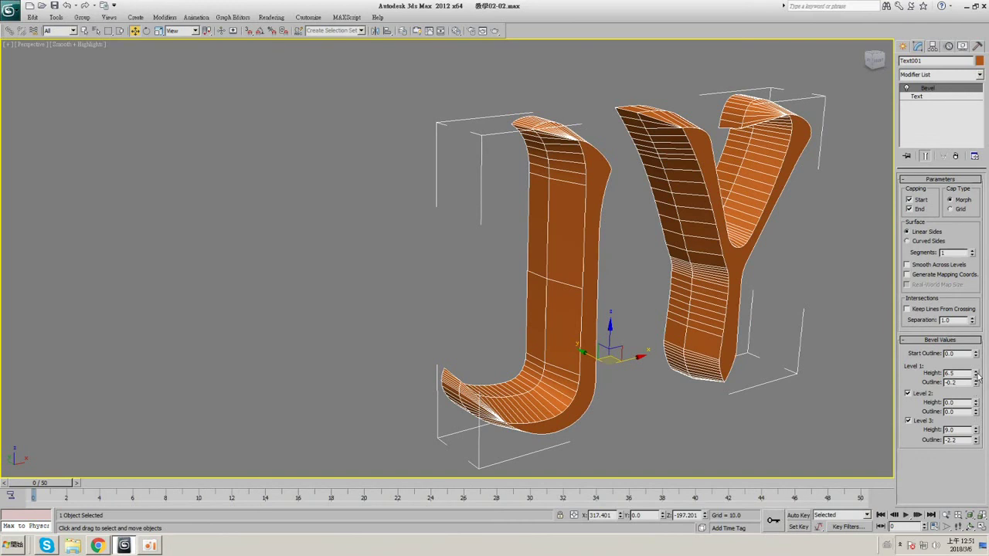
- Set the Bevel's Level 1 height to 6, and give Level 2 a height of 10 and an outline of 3.8
{"action": "left_click_drag", "start_coordinate": [976, 374], "coordinate": [976, 375]}
{"action": "middle_click_drag", "start_coordinate": [573, 276], "coordinate": [616, 286], "text": "alt"}
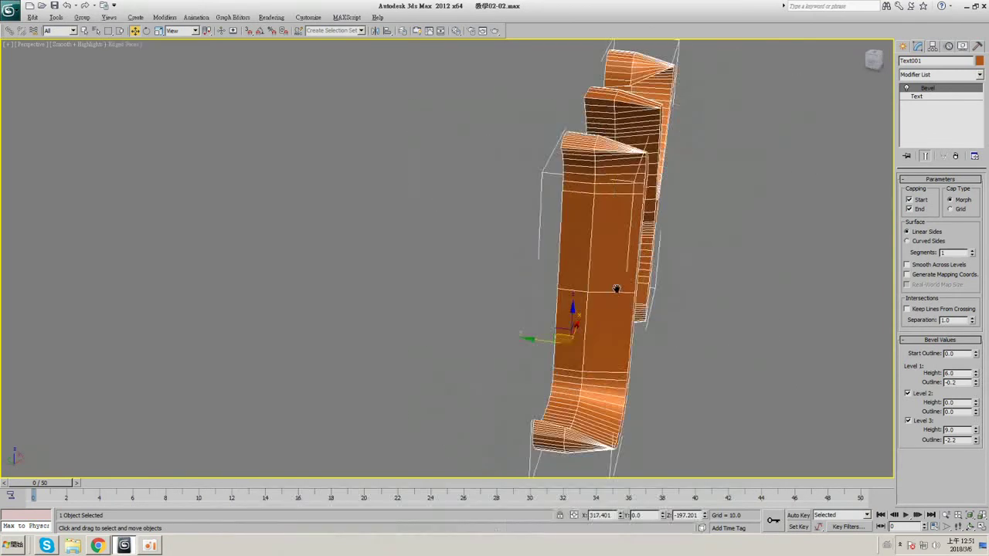
{"action": "left_click_drag", "start_coordinate": [975, 402], "coordinate": [975, 405]}
{"action": "mouse_move", "coordinate": [975, 400]}
{"action": "left_mouse_down"}
{"action": "mouse_move", "coordinate": [976, 391]}
{"action": "mouse_move", "coordinate": [975, 411]}
{"action": "mouse_move", "coordinate": [975, 387]}
{"action": "left_mouse_up"}
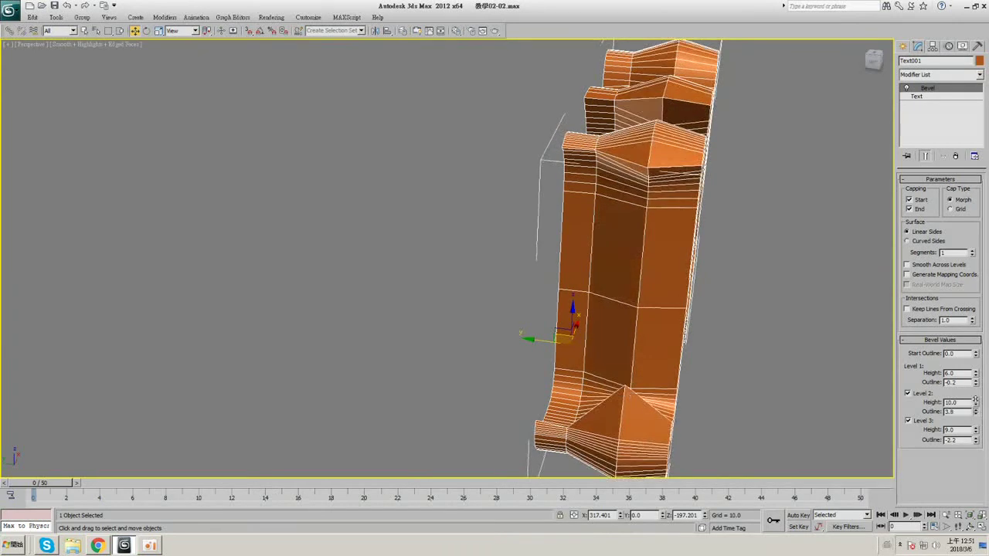
{"action": "key", "text": "F4"}
{"action": "middle_click_drag", "start_coordinate": [698, 303], "coordinate": [618, 247], "text": "alt"}
- Set the Bevel's Level 1 height to 9.5 and outline to 5, and reset both Level 2 values to zero
{"action": "key", "text": "F4"}
{"action": "mouse_move", "coordinate": [975, 374]}
{"action": "left_mouse_down"}
{"action": "mouse_move", "coordinate": [976, 394]}
{"action": "mouse_move", "coordinate": [976, 366]}
{"action": "left_mouse_up"}
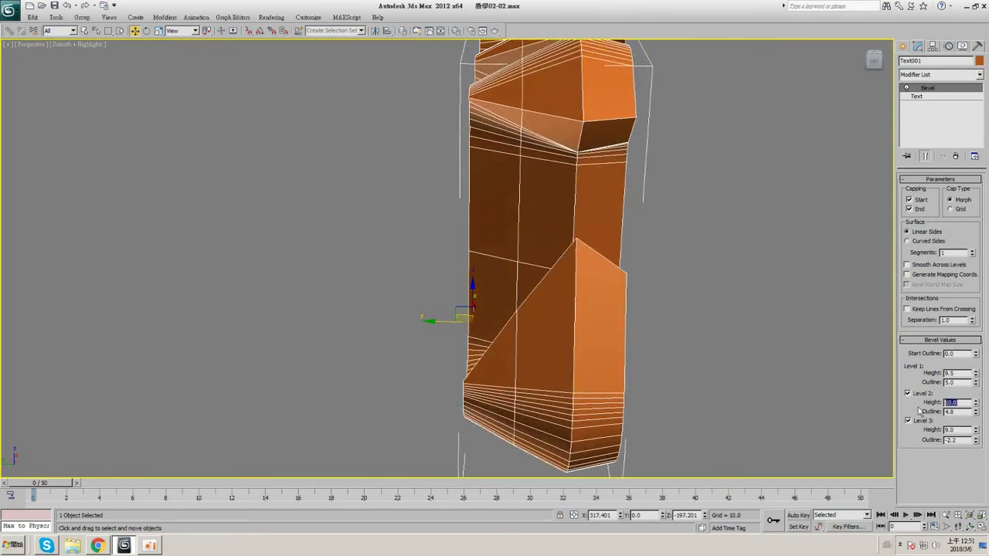
{"action": "right_click", "coordinate": [976, 403]}
{"action": "right_click", "coordinate": [976, 412]}
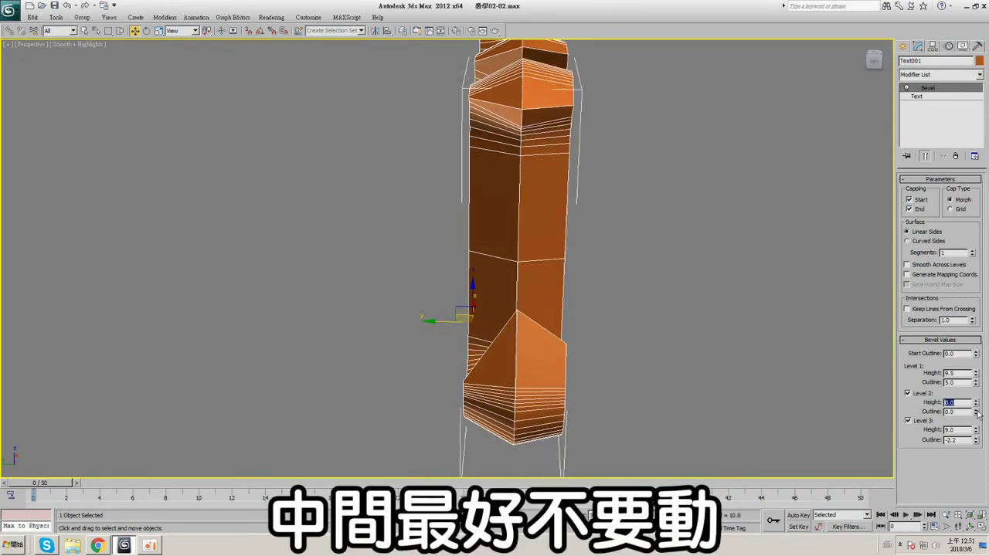
- Set the Bevel's Level 2 height to 7.5, and Level 3 to height 8 with outline -4.2
{"action": "left_click_drag", "start_coordinate": [976, 403], "coordinate": [976, 392]}
{"action": "left_click_drag", "start_coordinate": [975, 431], "coordinate": [976, 438]}
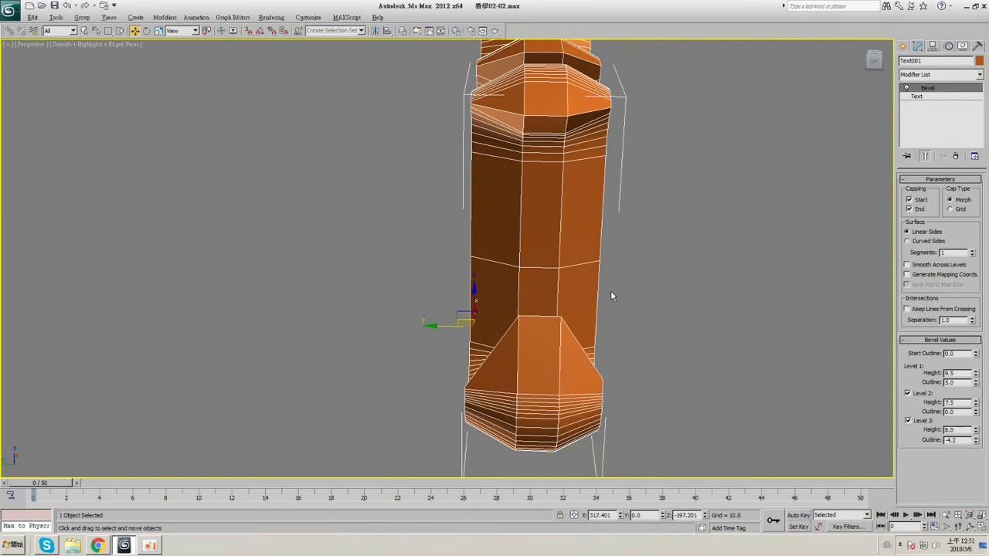
{"action": "middle_click_drag", "start_coordinate": [610, 291], "coordinate": [553, 281], "text": "alt"}
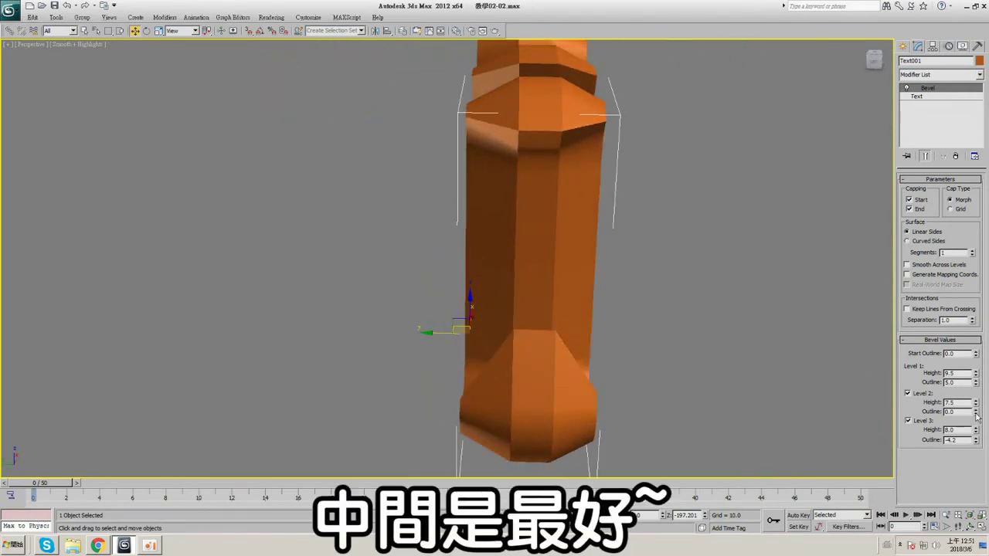
- Undo a trial Level 2 outline change, and set Level 1 to height 7.5 and outline 5.2 and Level 2 height to 12
{"action": "left_click_drag", "start_coordinate": [976, 416], "coordinate": [976, 399]}
{"action": "key", "text": "ctrl+z"}
{"action": "key", "text": "F4"}
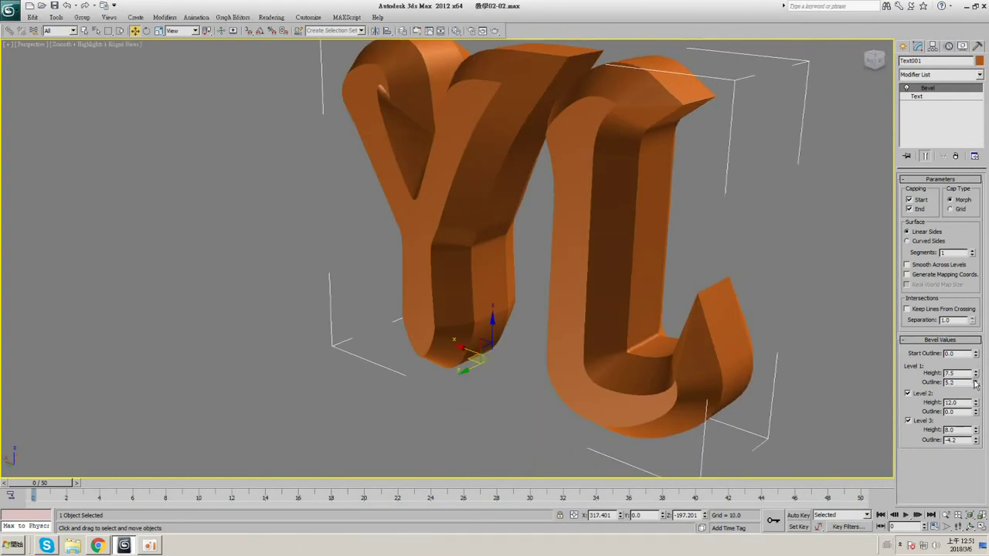
{"action": "key", "text": "F4"}
{"action": "middle_click_drag", "start_coordinate": [662, 215], "coordinate": [672, 166], "text": "alt"}
{"action": "scroll", "coordinate": [532, 221], "scroll_direction": "down", "scroll_amount": 4}
{"action": "scroll", "coordinate": [576, 213], "scroll_direction": "up", "scroll_amount": 4}
{"action": "scroll", "coordinate": [576, 213], "scroll_direction": "down", "scroll_amount": 4}
- Remove the Bevel modifier from the JY text and add a Shell modifier in its place
{"action": "left_click", "coordinate": [958, 155]}
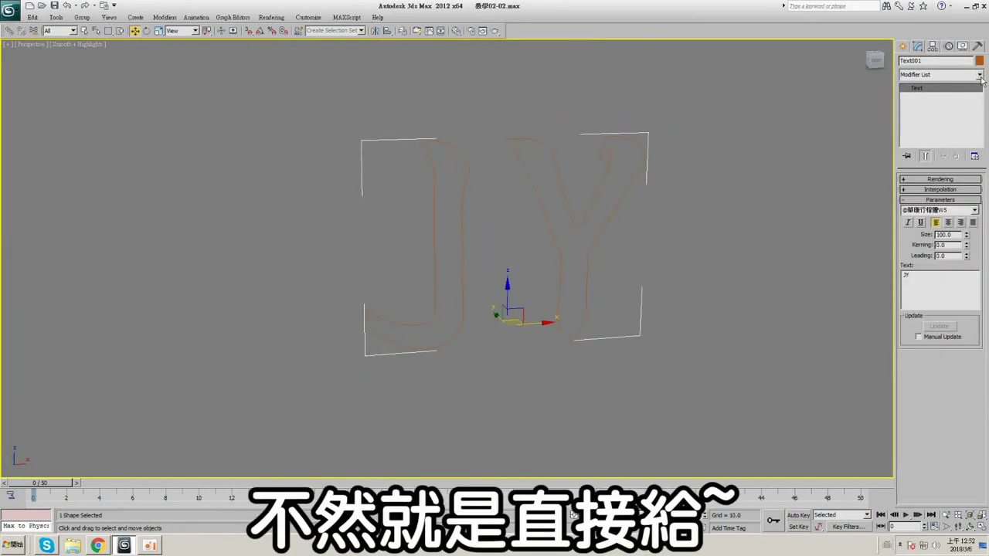
{"action": "left_click", "coordinate": [979, 75]}
{"action": "scroll", "coordinate": [977, 136], "scroll_direction": "down", "scroll_amount": 10}
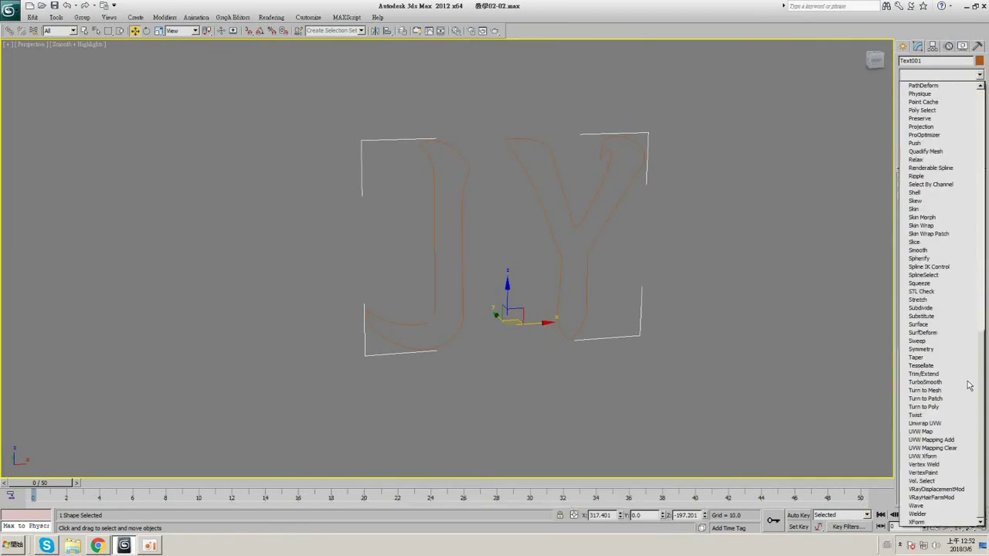
{"action": "left_click", "coordinate": [938, 196]}
- Set the Shell's inner amount to 2.61 and outer amount to 3.02 to thicken the JY letters
{"action": "middle_click_drag", "start_coordinate": [567, 219], "coordinate": [812, 194], "text": "alt"}
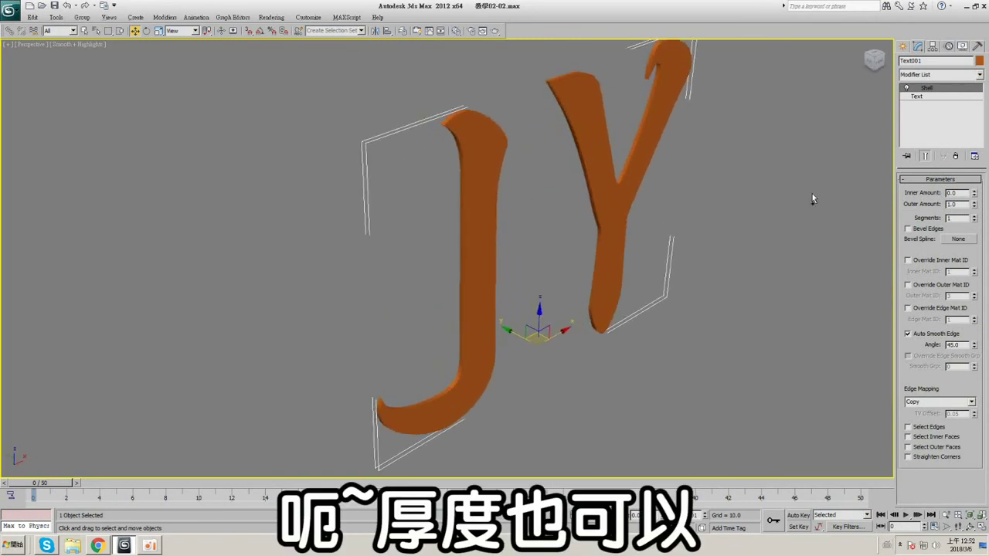
{"action": "left_click_drag", "start_coordinate": [975, 195], "coordinate": [974, 131]}
{"action": "left_click_drag", "start_coordinate": [975, 207], "coordinate": [975, 166]}
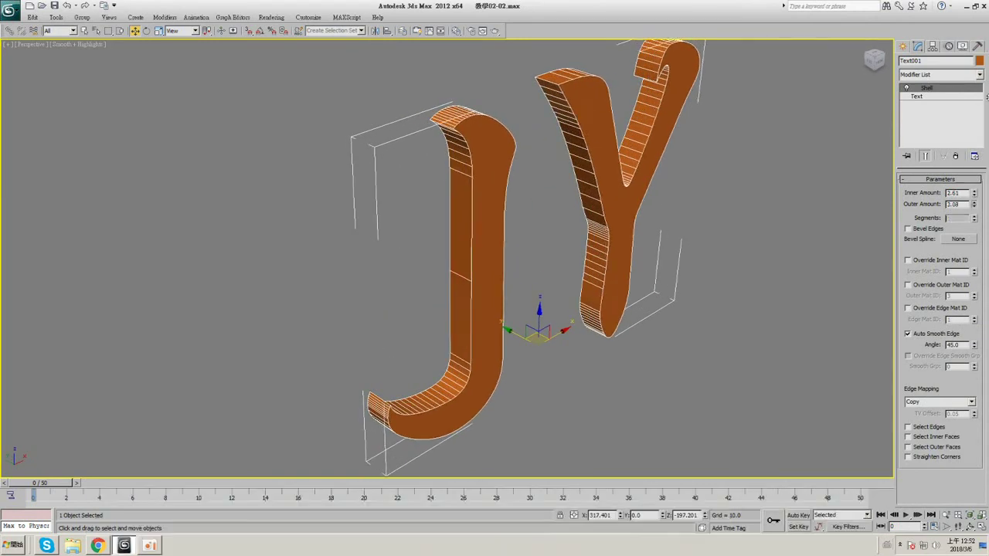
{"action": "middle_click_drag", "start_coordinate": [571, 200], "coordinate": [531, 285], "text": "alt"}
{"action": "scroll", "coordinate": [505, 192], "scroll_direction": "down", "scroll_amount": 3}
{"action": "scroll", "coordinate": [538, 275], "scroll_direction": "up", "scroll_amount": 2}
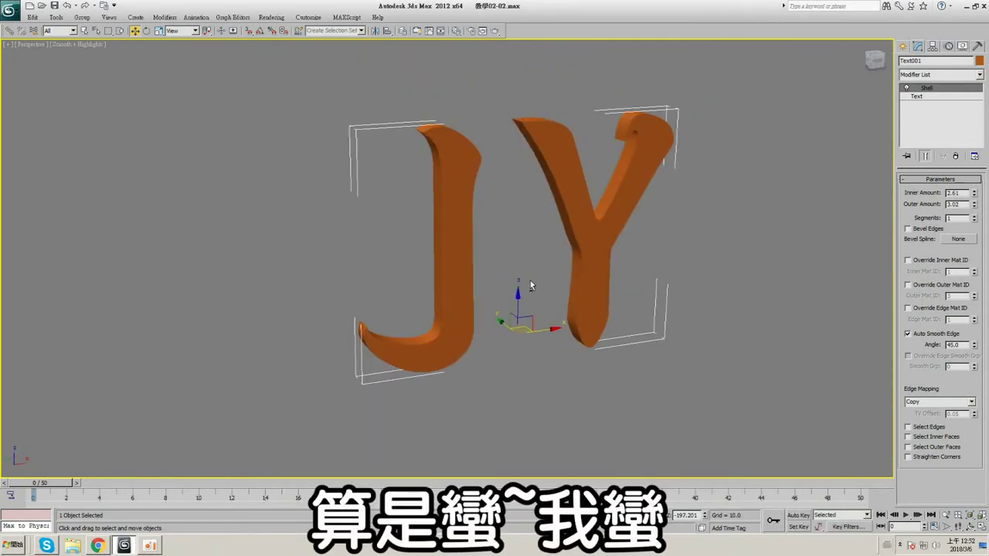
- Examine the thickness of the blue JY letters on the sphere-headed character beside the new text
{"action": "scroll", "coordinate": [530, 280], "scroll_direction": "up", "scroll_amount": 1}
{"action": "scroll", "coordinate": [406, 295], "scroll_direction": "down", "scroll_amount": 4}
{"action": "middle_click_drag", "start_coordinate": [386, 293], "coordinate": [525, 261]}
{"action": "scroll", "coordinate": [495, 266], "scroll_direction": "down", "scroll_amount": 2}
{"action": "scroll", "coordinate": [487, 266], "scroll_direction": "down", "scroll_amount": 3}
{"action": "middle_click_drag", "start_coordinate": [456, 302], "coordinate": [564, 300]}
{"action": "key", "text": "F4"}
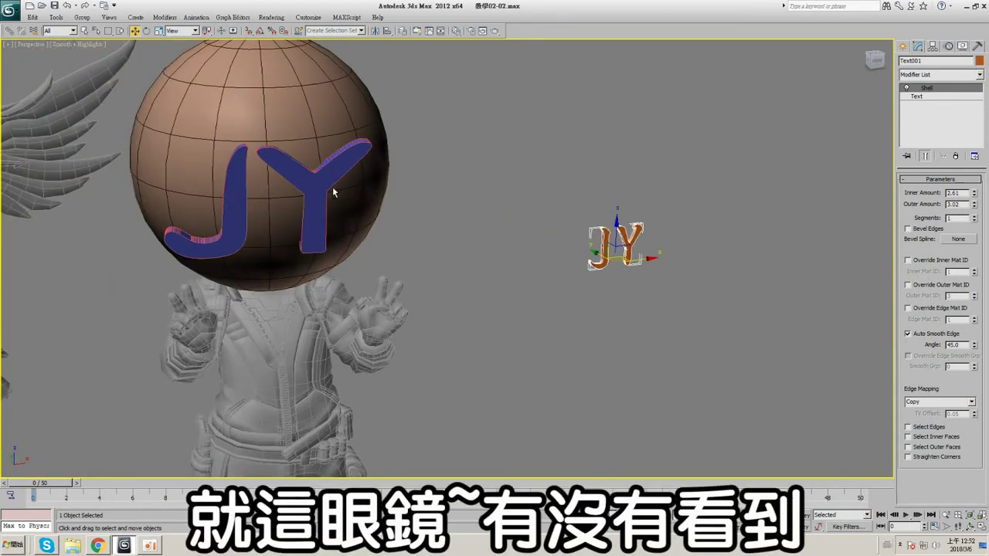
{"action": "middle_click_drag", "start_coordinate": [334, 192], "coordinate": [278, 204], "text": "alt"}
{"action": "key", "text": "F4"}
{"action": "middle_click_drag", "start_coordinate": [455, 232], "coordinate": [429, 293]}
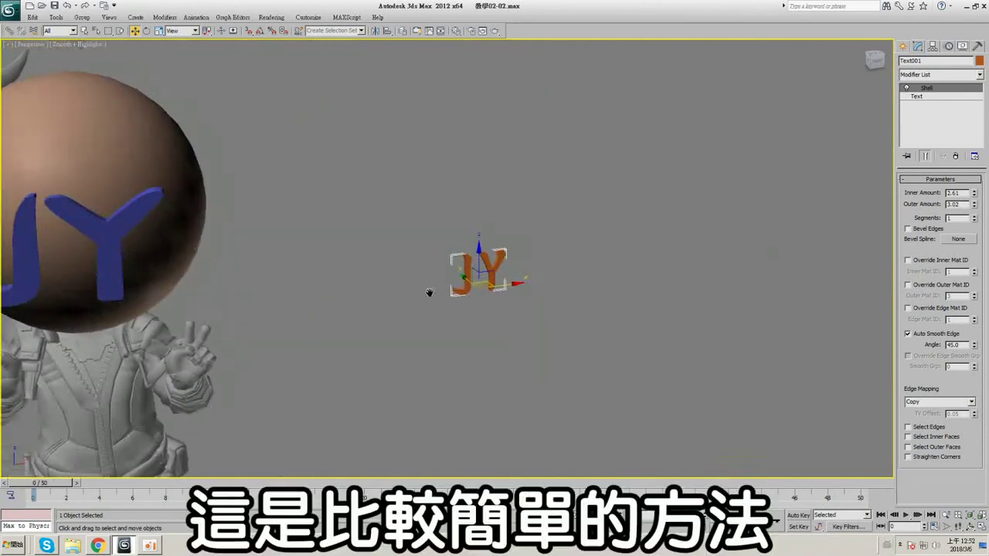
{"action": "scroll", "coordinate": [430, 292], "scroll_direction": "up", "scroll_amount": 10}
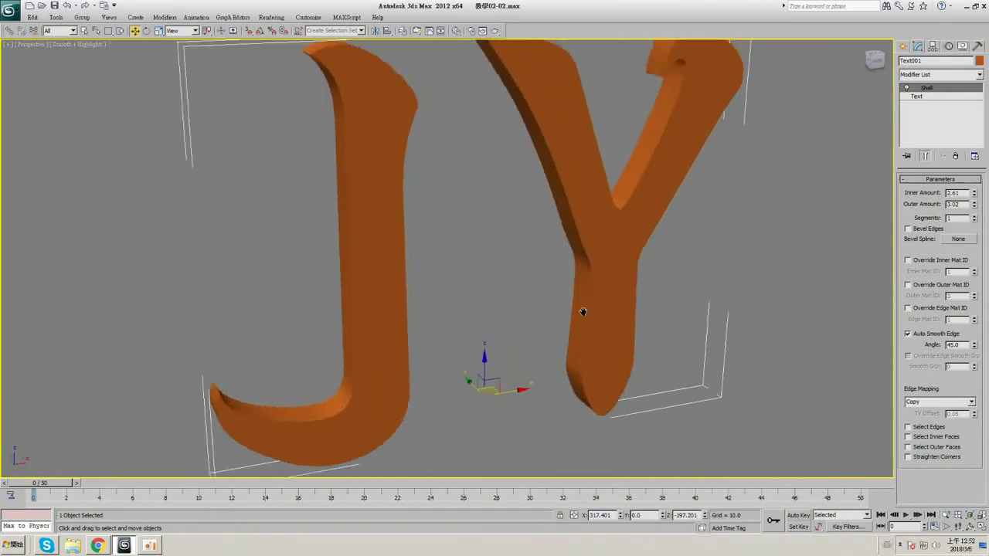
- Remove the Shell modifier from the JY text and maximize the Front viewport
{"action": "left_click", "coordinate": [958, 156]}
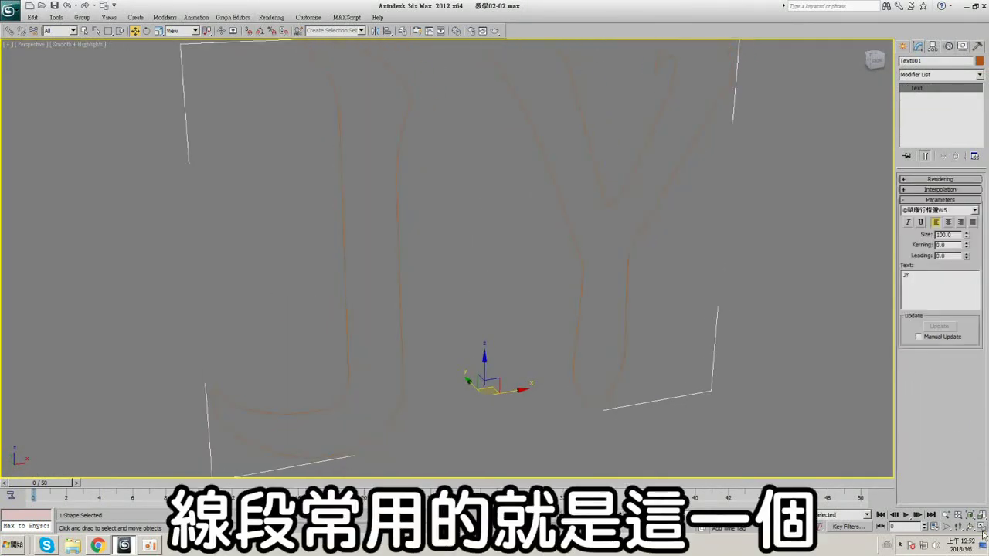
{"action": "left_click", "coordinate": [981, 527]}
{"action": "left_click", "coordinate": [981, 527]}
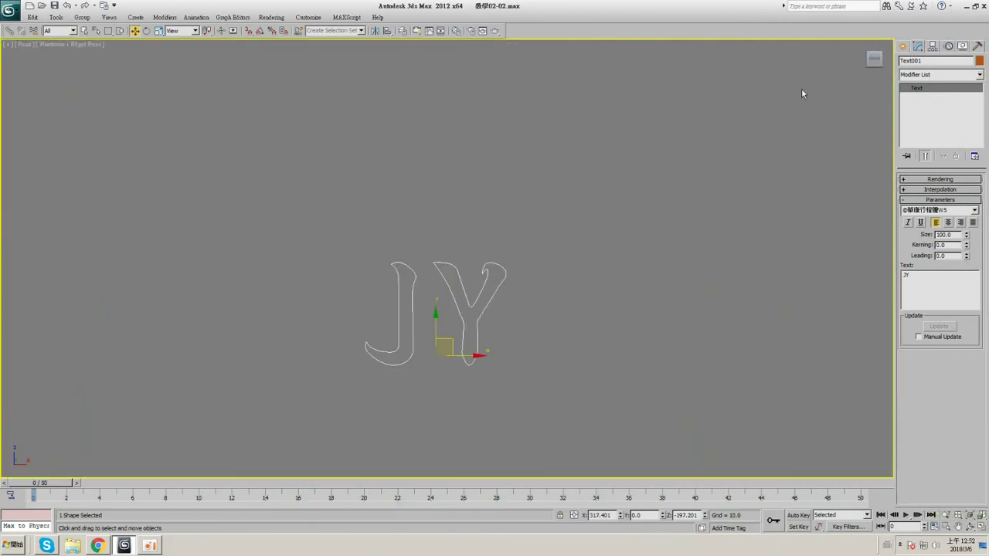
- Draw a star spline with radii of about 68 and 37 in an empty area of the Front viewport, with 5 points
{"action": "left_click", "coordinate": [903, 46]}
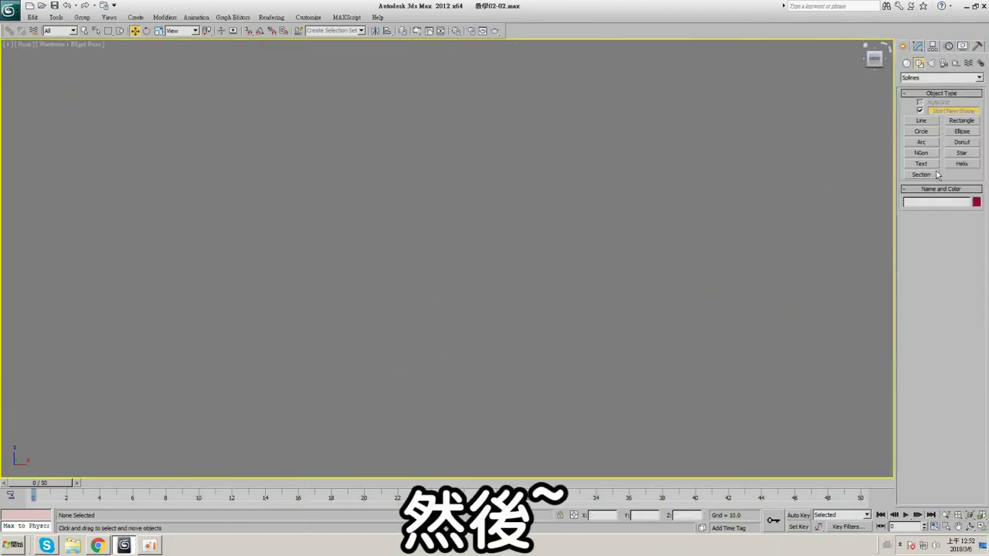
{"action": "left_click", "coordinate": [961, 152]}
{"action": "left_click_drag", "start_coordinate": [495, 244], "coordinate": [583, 307]}
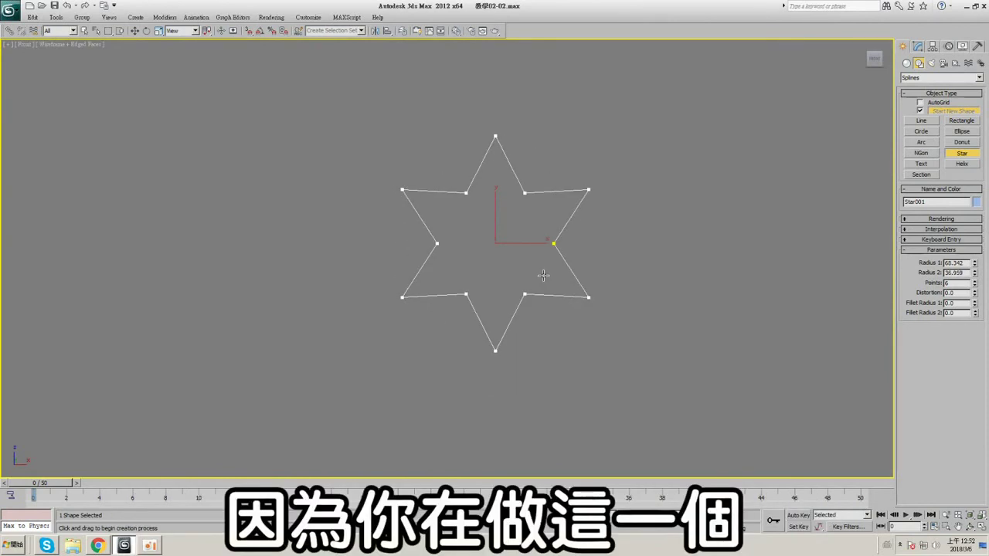
{"action": "left_click", "coordinate": [543, 214]}
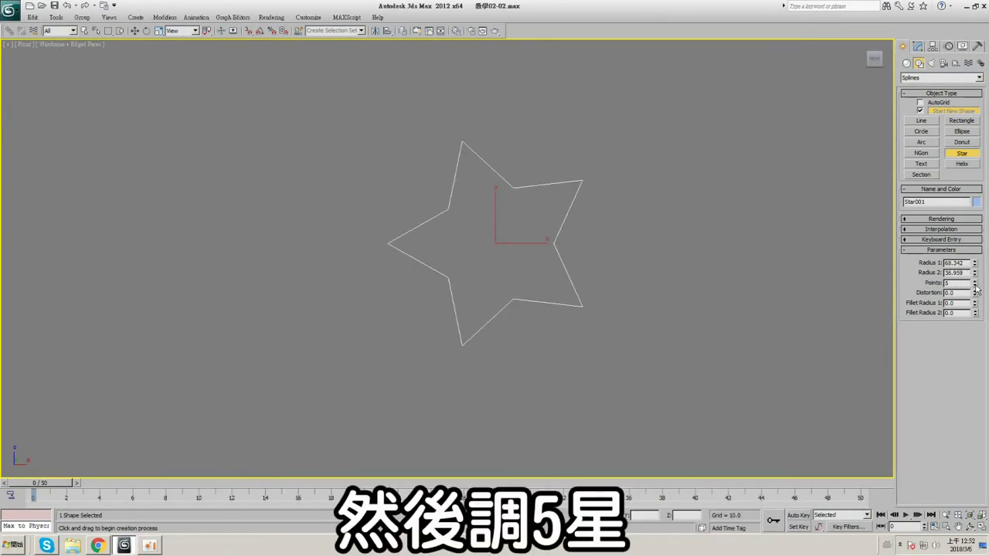
- Apply a Bevel modifier to the star and display it shaded in the maximized Perspective viewport
{"action": "left_click", "coordinate": [918, 47]}
{"action": "left_click", "coordinate": [981, 75]}
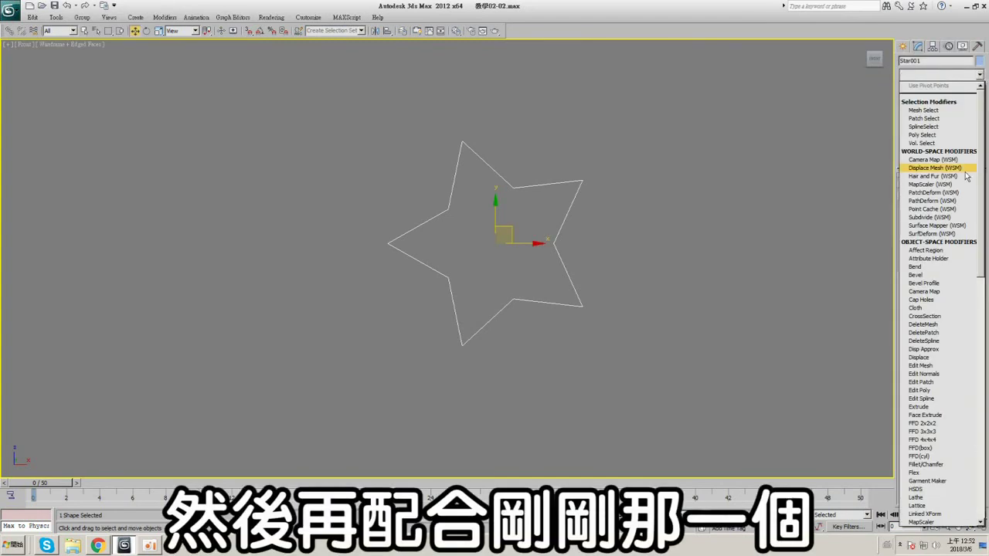
{"action": "left_click", "coordinate": [955, 276]}
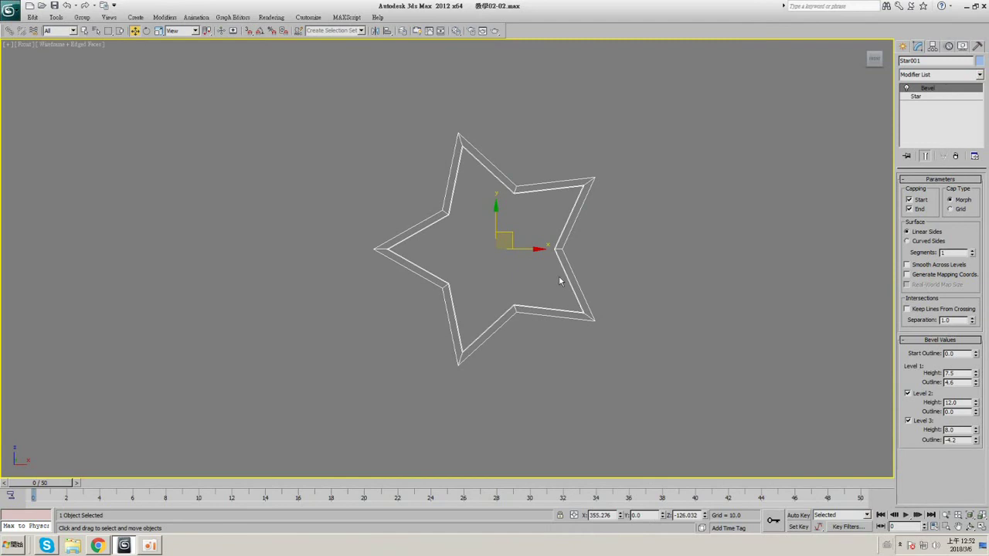
{"action": "key", "text": "F3"}
{"action": "key", "text": "alt+w"}
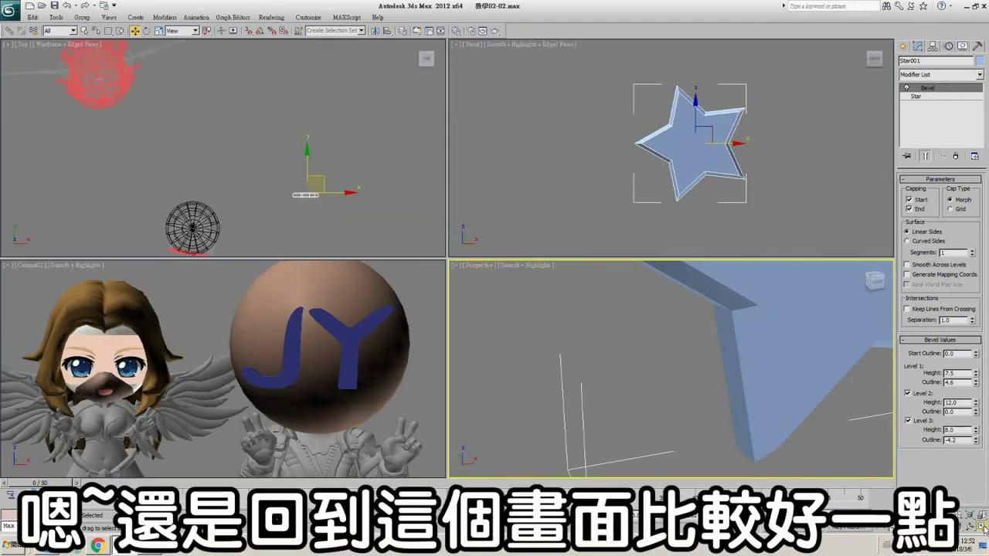
{"action": "left_click", "coordinate": [982, 527]}
{"action": "scroll", "coordinate": [499, 304], "scroll_direction": "down", "scroll_amount": 8}
{"action": "scroll", "coordinate": [517, 302], "scroll_direction": "up", "scroll_amount": 5}
{"action": "middle_click_drag", "start_coordinate": [530, 242], "coordinate": [465, 224]}
{"action": "key", "text": "F4"}
{"action": "key", "text": "F4"}
- Set the star's Bevel to level 1 height 6.5 and outline 7.2, and level 3 outline -7.6
{"action": "left_click_drag", "start_coordinate": [976, 441], "coordinate": [977, 452]}
{"action": "middle_click_drag", "start_coordinate": [649, 224], "coordinate": [623, 213], "text": "alt"}
{"action": "left_click_drag", "start_coordinate": [975, 375], "coordinate": [977, 380]}
{"action": "middle_click_drag", "start_coordinate": [588, 217], "coordinate": [529, 170], "text": "alt"}
{"action": "scroll", "coordinate": [505, 242], "scroll_direction": "down", "scroll_amount": 2}
{"action": "middle_click_drag", "start_coordinate": [473, 254], "coordinate": [565, 173], "text": "alt"}
{"action": "key", "text": "F4"}
- Raise the star's number of points to 8 at the base level, beneath its Bevel modifier
{"action": "left_click", "coordinate": [915, 96]}
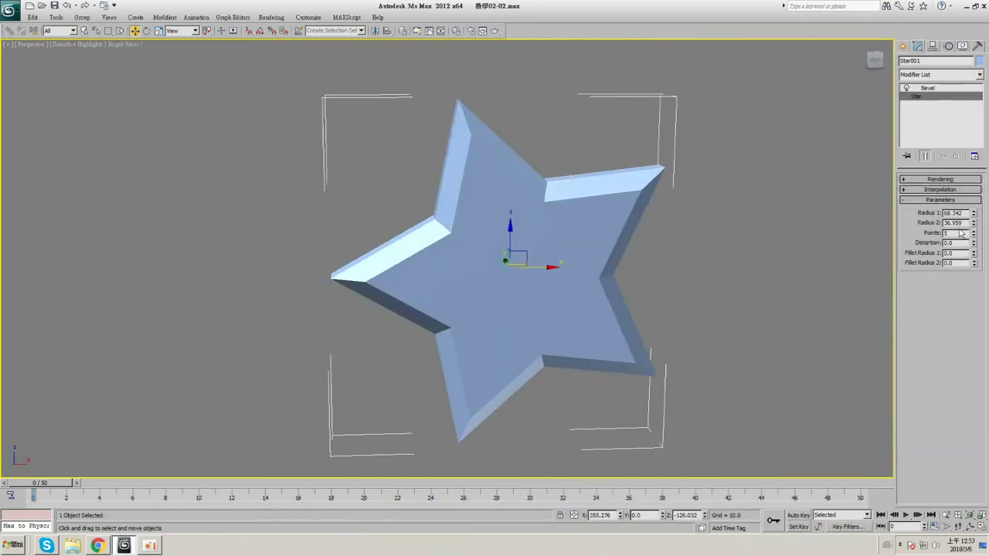
{"action": "left_click", "coordinate": [974, 232]}
{"action": "left_click", "coordinate": [975, 232]}
{"action": "left_click", "coordinate": [974, 232]}
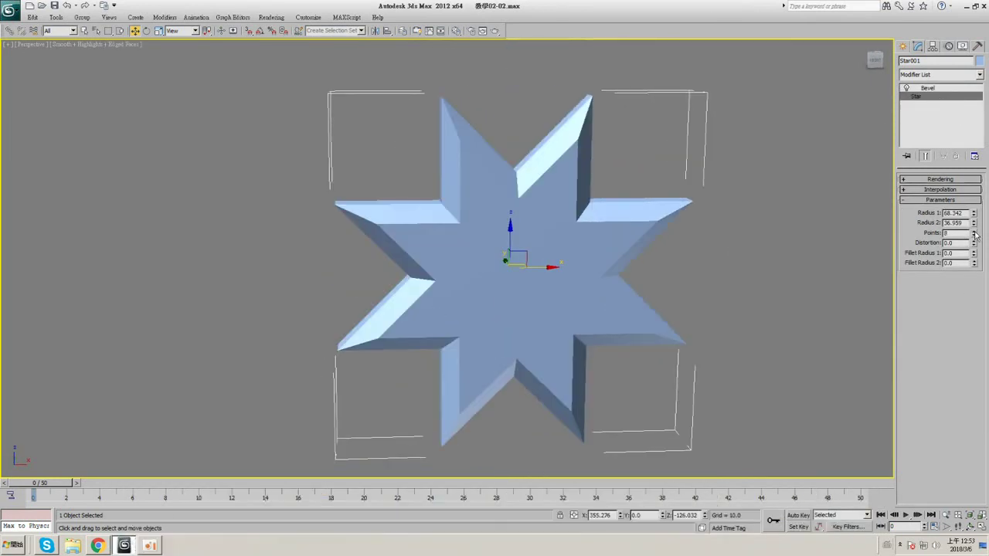
{"action": "mouse_move", "coordinate": [499, 197]}
{"action": "middle_mouse_down", "text": "alt"}
{"action": "mouse_move", "coordinate": [540, 185]}
{"action": "mouse_move", "coordinate": [501, 195]}
{"action": "middle_mouse_up", "text": "alt"}
{"action": "left_click", "coordinate": [931, 89]}
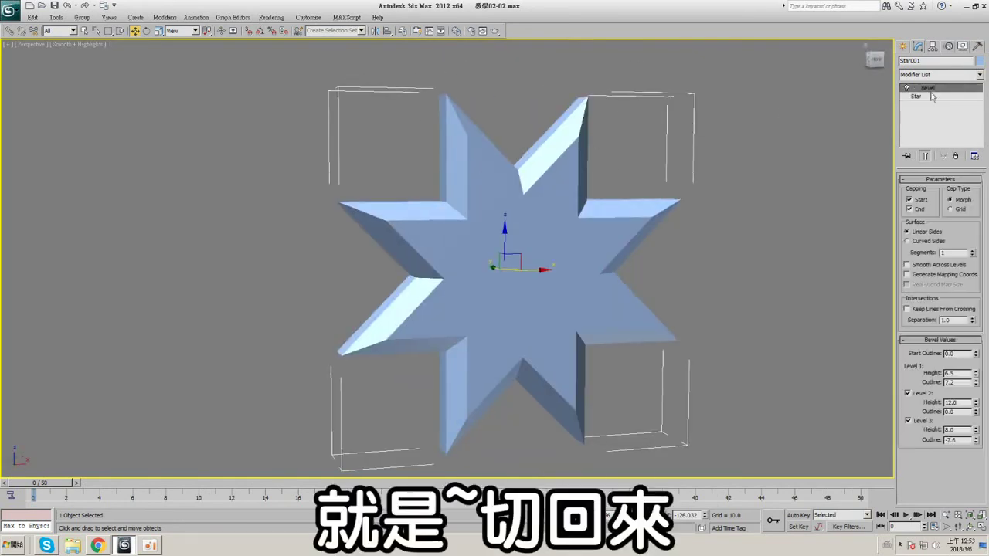
{"action": "left_click", "coordinate": [930, 97]}
- Reduce the beveled star to 4 points and set it back to 5 points
{"action": "left_click", "coordinate": [974, 235]}
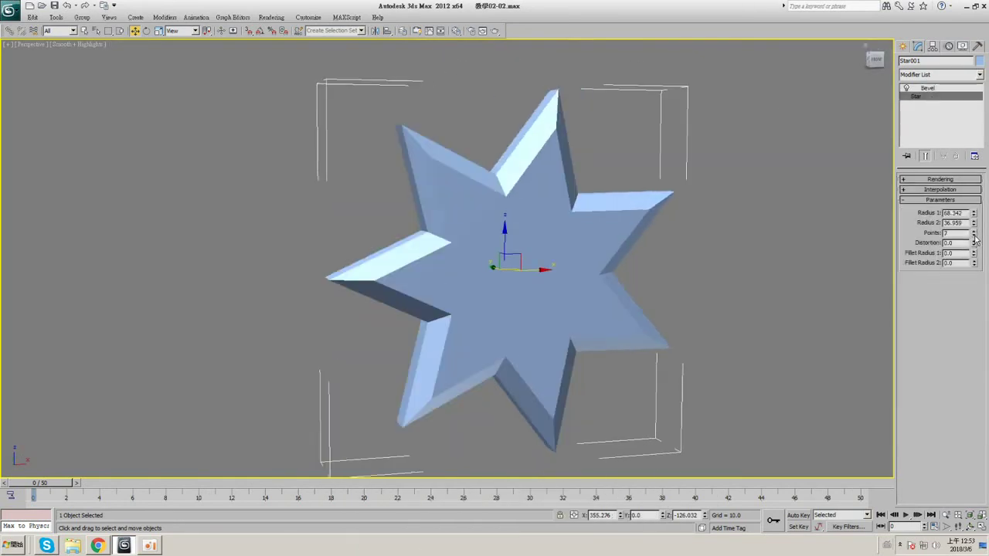
{"action": "left_click", "coordinate": [974, 235]}
{"action": "left_click", "coordinate": [974, 235]}
{"action": "left_click", "coordinate": [974, 234]}
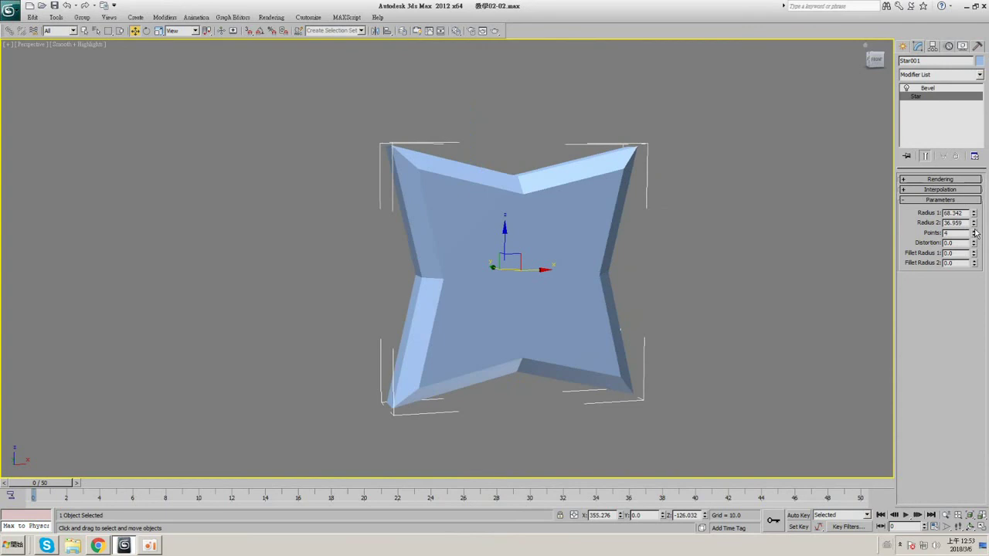
{"action": "left_click", "coordinate": [975, 230]}
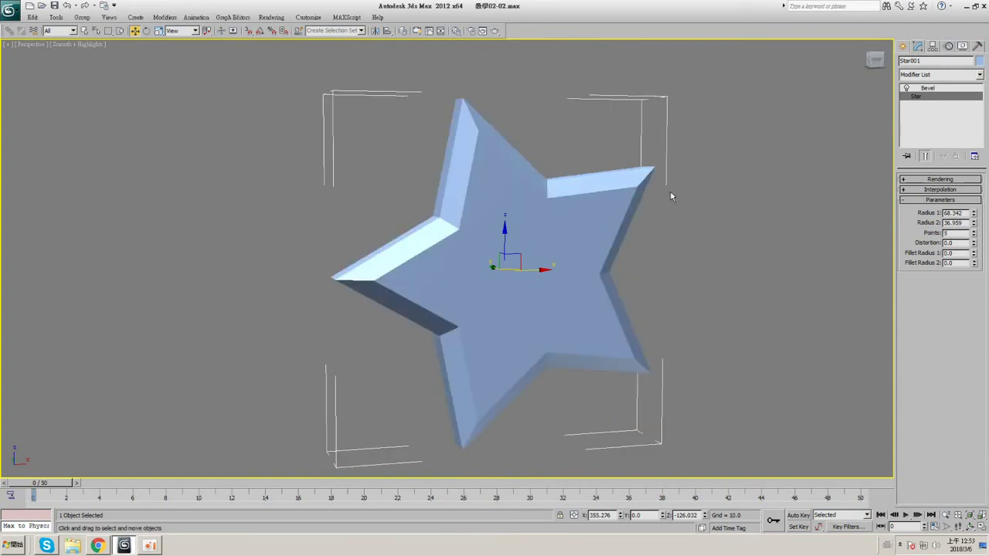
- Return to the four-viewport layout and delete the beveled star
{"action": "left_click", "coordinate": [982, 527]}
{"action": "right_click", "coordinate": [761, 218]}
{"action": "key", "text": "Delete"}
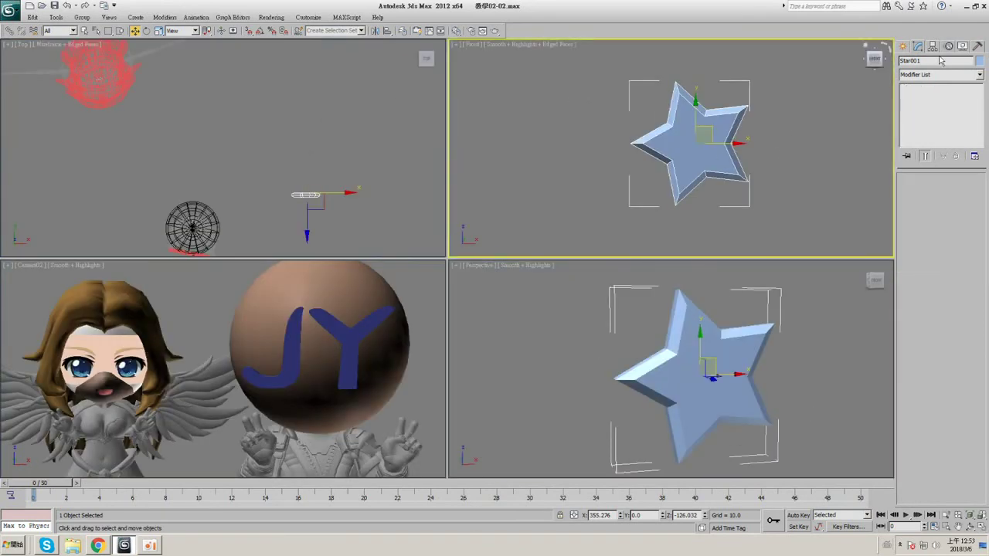
- Draw a trial helix with a first radius of about 52 and a height of about 72 in the Front viewport, and delete it
{"action": "left_click", "coordinate": [902, 47]}
{"action": "left_click", "coordinate": [970, 167]}
{"action": "left_click_drag", "start_coordinate": [666, 135], "coordinate": [695, 165]}
{"action": "left_click", "coordinate": [681, 105]}
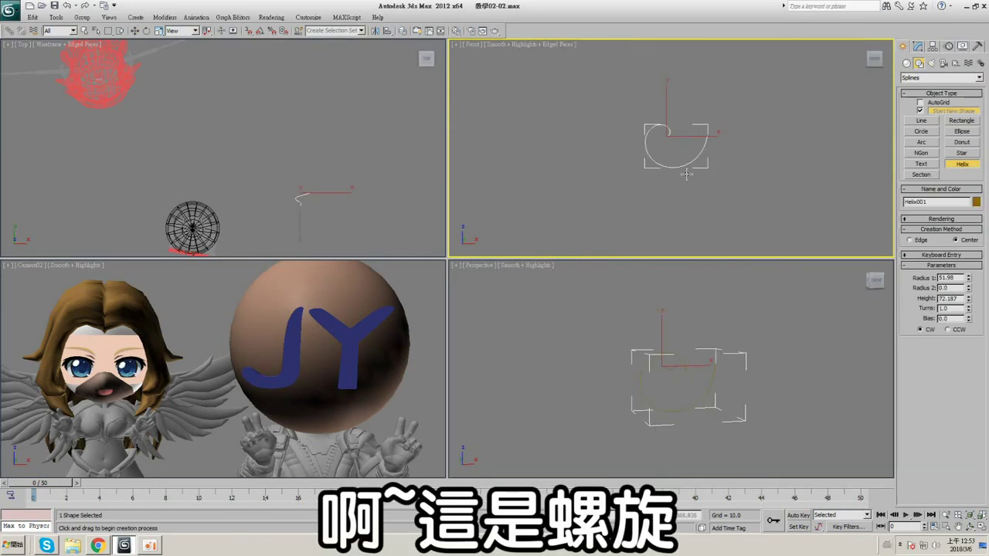
{"action": "key", "text": "Delete"}
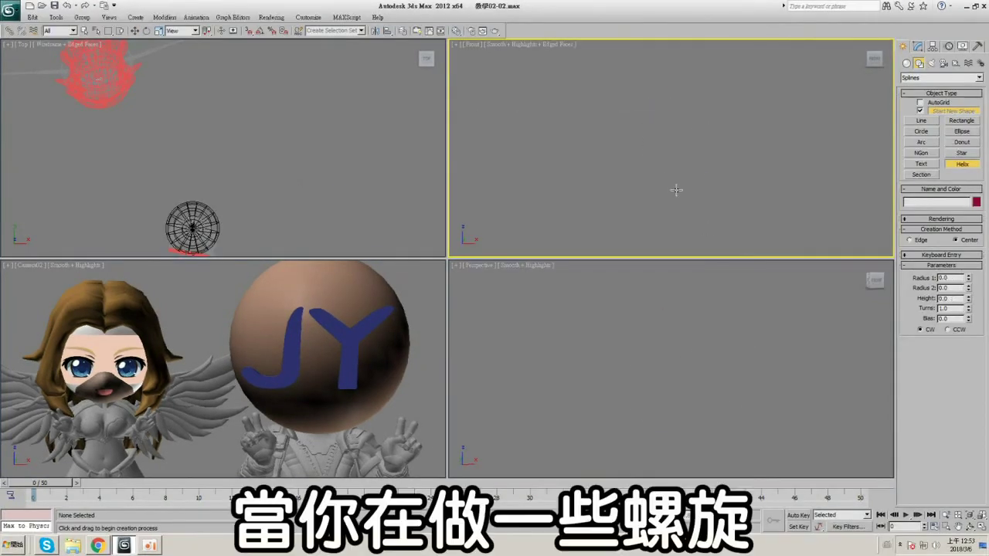
{"action": "middle_click_drag", "start_coordinate": [266, 151], "coordinate": [246, 122]}
{"action": "mouse_move", "coordinate": [253, 171]}
{"action": "left_mouse_down"}
{"action": "mouse_move", "coordinate": [273, 183]}
{"action": "mouse_move", "coordinate": [262, 176]}
{"action": "left_mouse_up"}
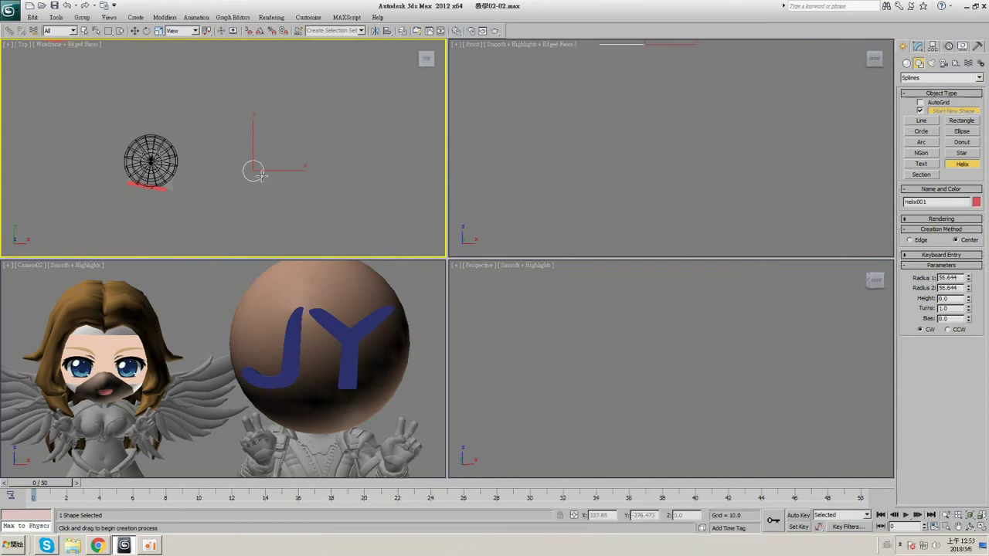
{"action": "right_click", "coordinate": [273, 87]}
- Draw a helix from the Top viewport with radii of about 209 and 280 and a height of about 1187
{"action": "scroll", "coordinate": [300, 176], "scroll_direction": "down", "scroll_amount": 4}
{"action": "middle_click_drag", "start_coordinate": [299, 176], "coordinate": [286, 167]}
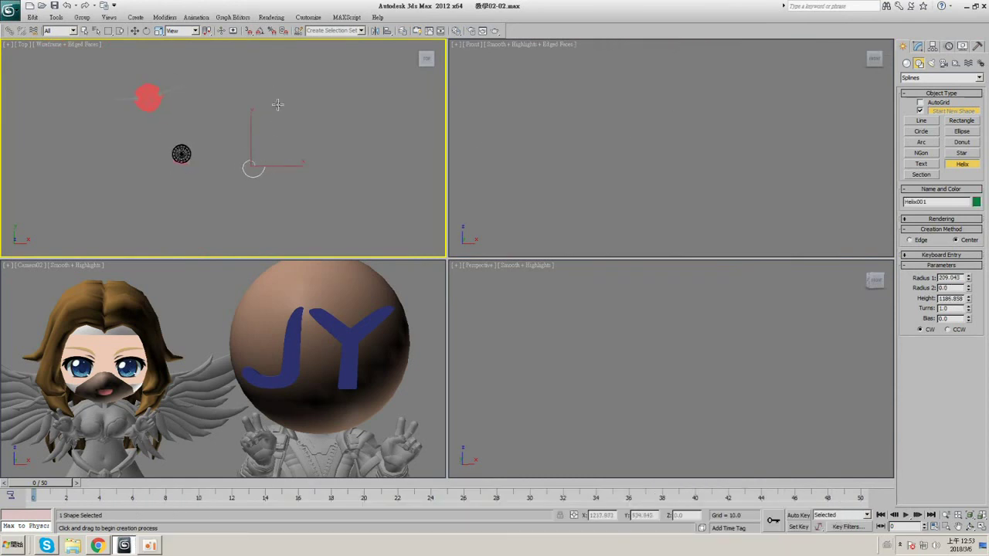
{"action": "middle_click_drag", "start_coordinate": [741, 158], "coordinate": [667, 219]}
{"action": "scroll", "coordinate": [667, 219], "scroll_direction": "down", "scroll_amount": 6}
{"action": "middle_click_drag", "start_coordinate": [751, 93], "coordinate": [685, 192]}
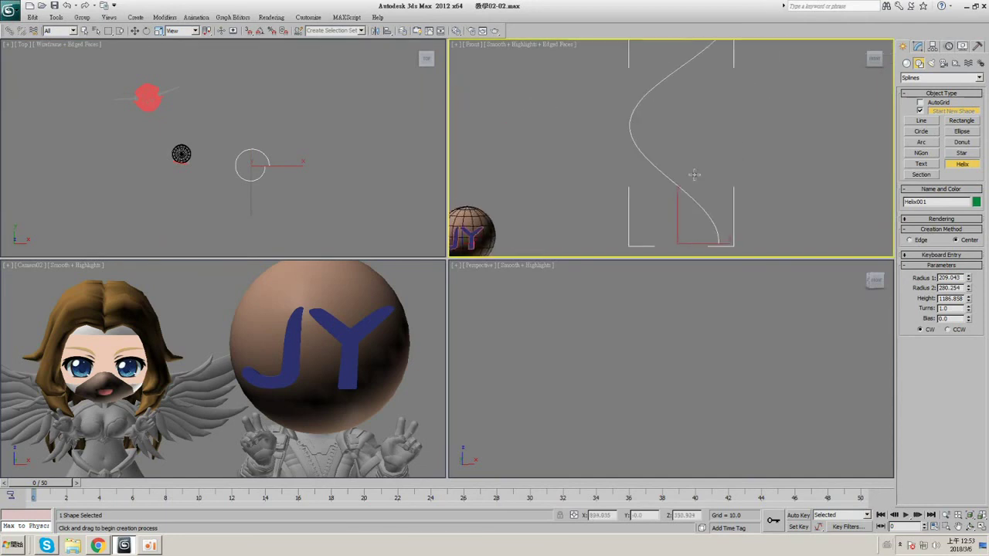
- Set the helix's turns to 6.14 to form a spring
{"action": "left_click", "coordinate": [932, 46]}
{"action": "key", "text": "w"}
{"action": "scroll", "coordinate": [782, 201], "scroll_direction": "down", "scroll_amount": 2}
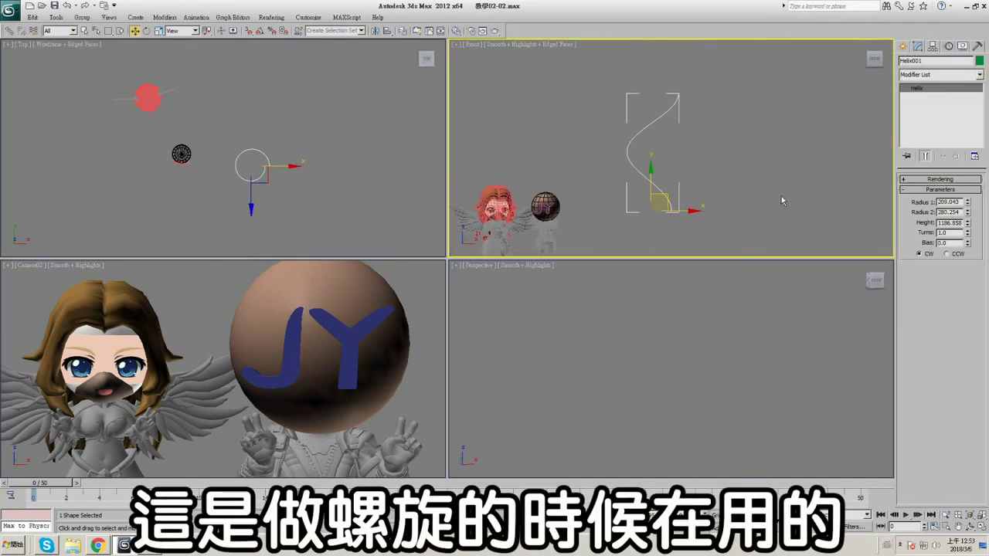
{"action": "left_click_drag", "start_coordinate": [968, 237], "coordinate": [968, 225]}
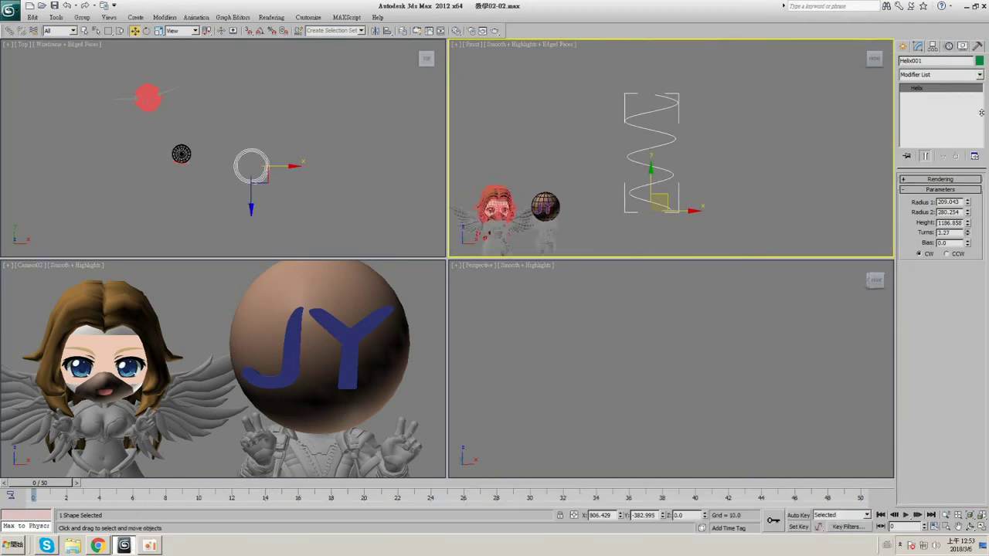
{"action": "left_click_drag", "start_coordinate": [981, 113], "coordinate": [980, 85]}
{"action": "scroll", "coordinate": [688, 169], "scroll_direction": "up", "scroll_amount": 3}
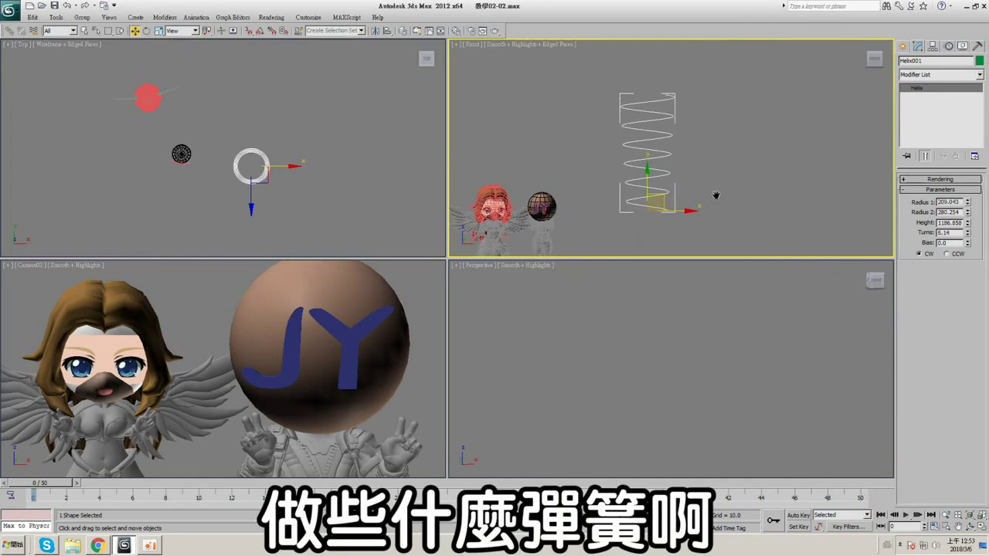
- Adjust the helix to radius 1 of 342.83, radius 2 of 245.082, height 1068.172 and bias 0.21
{"action": "left_click_drag", "start_coordinate": [968, 236], "coordinate": [968, 241]}
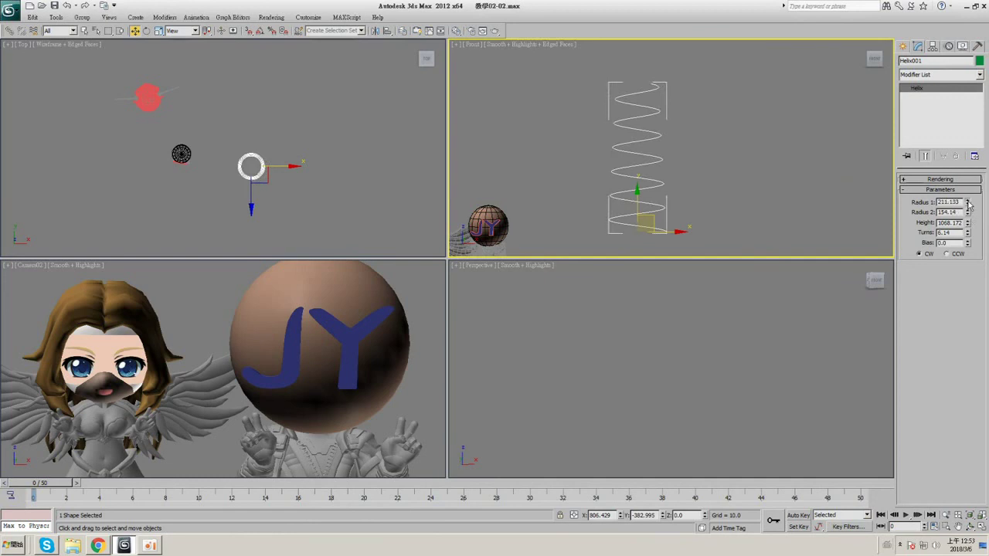
{"action": "mouse_move", "coordinate": [966, 201]}
{"action": "left_mouse_down"}
{"action": "mouse_move", "coordinate": [976, 195]}
{"action": "mouse_move", "coordinate": [972, 202]}
{"action": "left_mouse_up"}
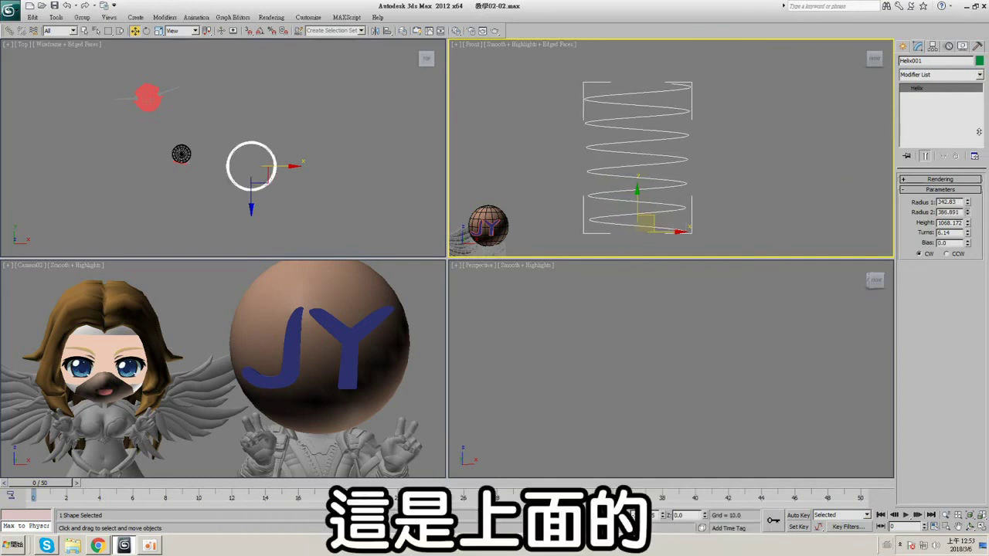
{"action": "left_click_drag", "start_coordinate": [978, 132], "coordinate": [977, 184]}
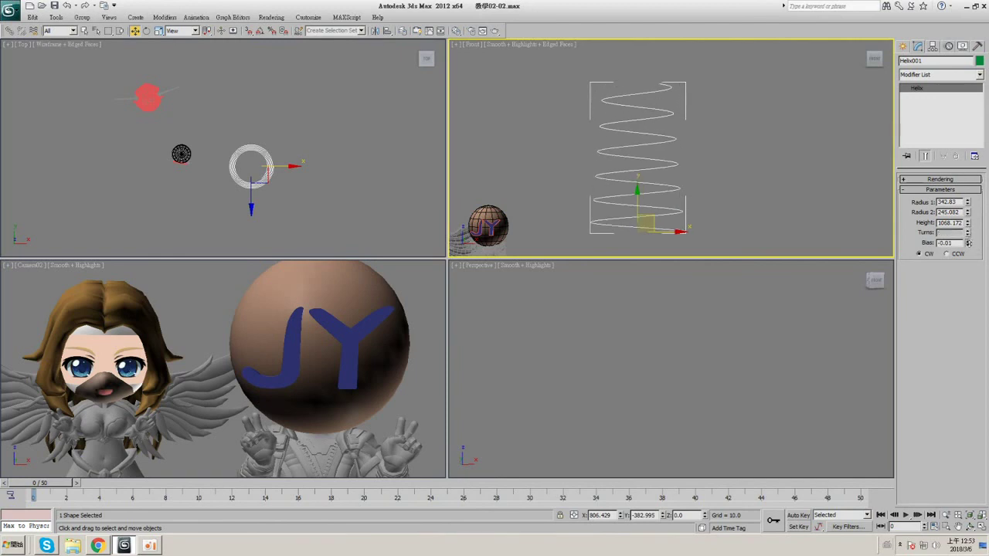
{"action": "left_click_drag", "start_coordinate": [968, 242], "coordinate": [969, 249]}
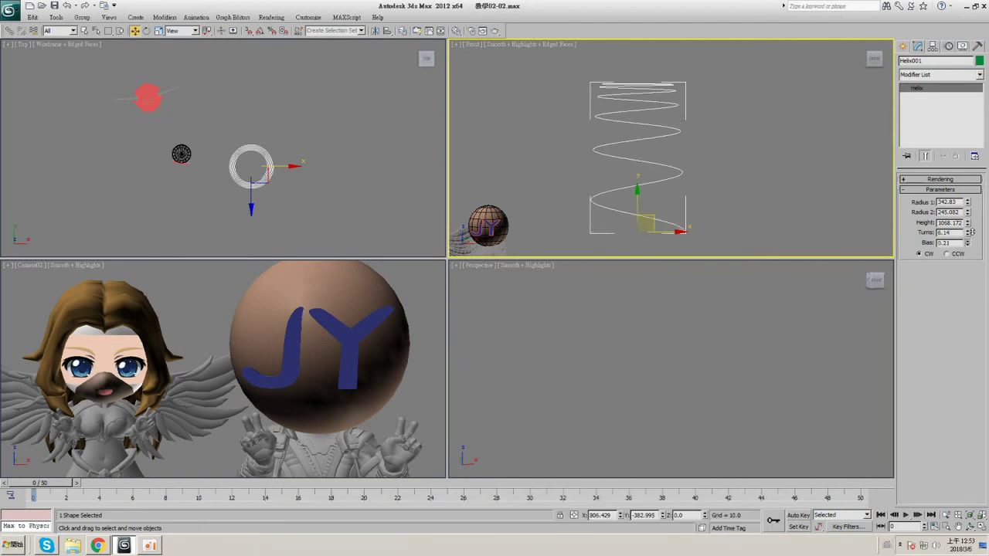
- Draw a trial Section shape beside the helix in the Front viewport and remove it
{"action": "left_click", "coordinate": [904, 49]}
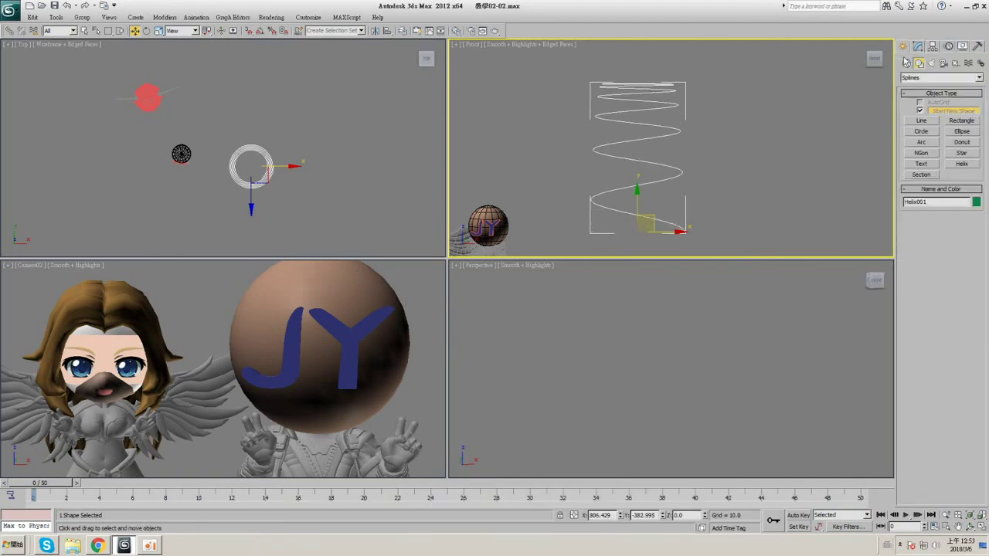
{"action": "left_click", "coordinate": [923, 174]}
{"action": "left_click_drag", "start_coordinate": [704, 153], "coordinate": [742, 153]}
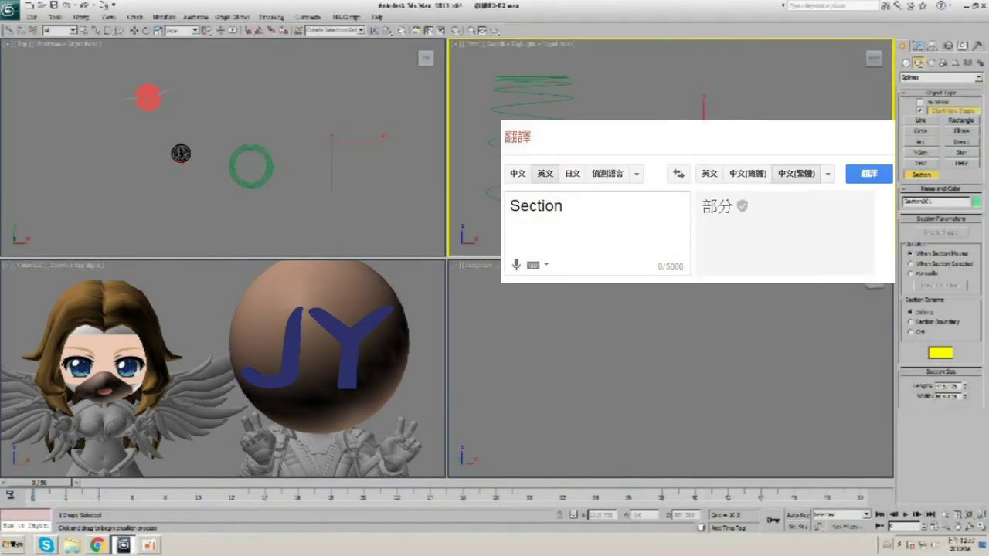
{"action": "middle_click_drag", "start_coordinate": [478, 168], "coordinate": [713, 115]}
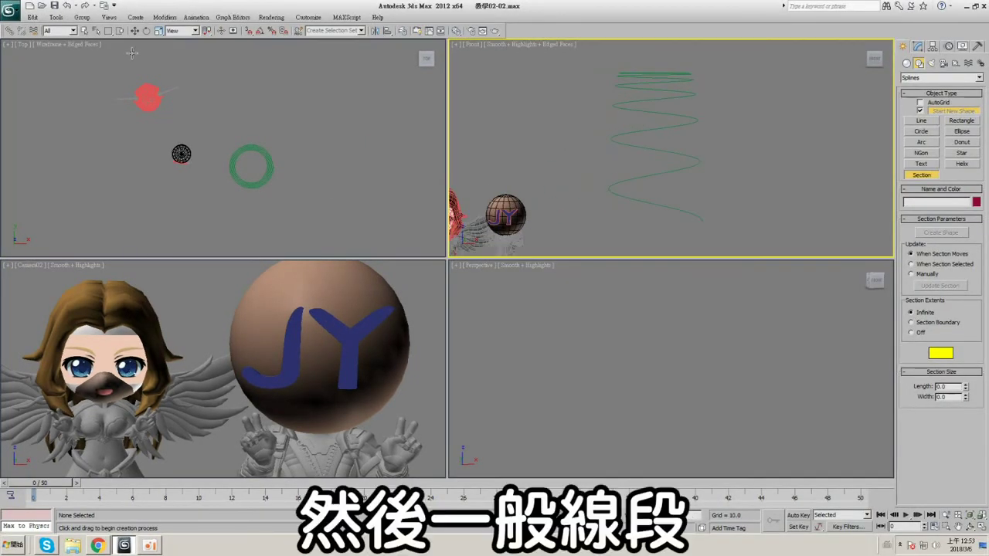
- Select the helix and enable its spline thickness in both the renderer and the viewport
{"action": "left_click", "coordinate": [84, 31]}
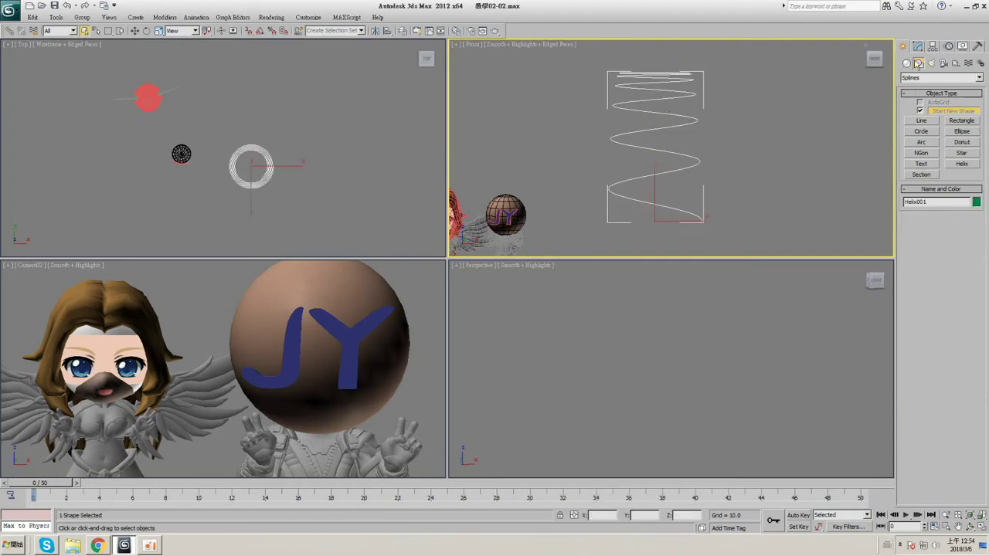
{"action": "left_click", "coordinate": [917, 46]}
{"action": "middle_click_drag", "start_coordinate": [790, 152], "coordinate": [786, 164]}
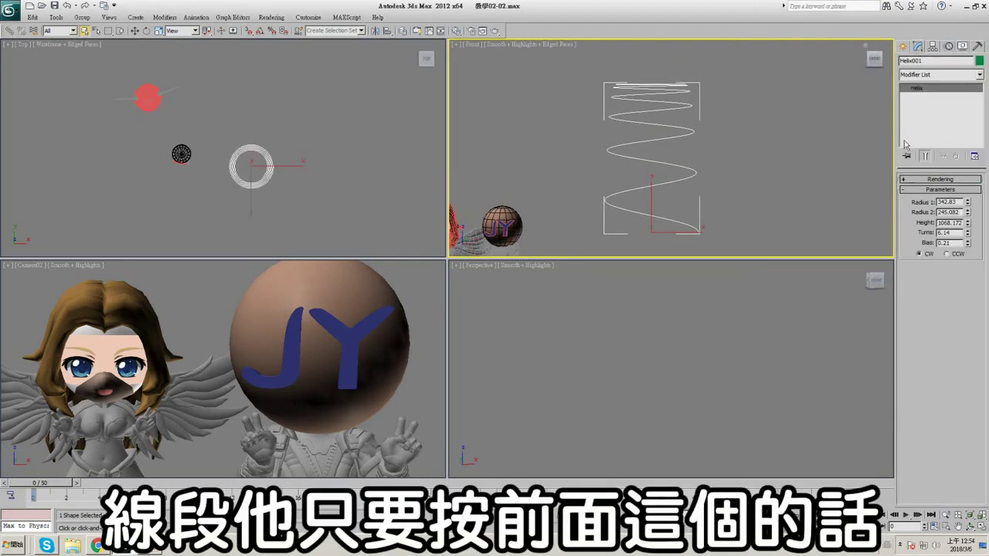
{"action": "left_click", "coordinate": [916, 180]}
{"action": "left_click", "coordinate": [906, 189]}
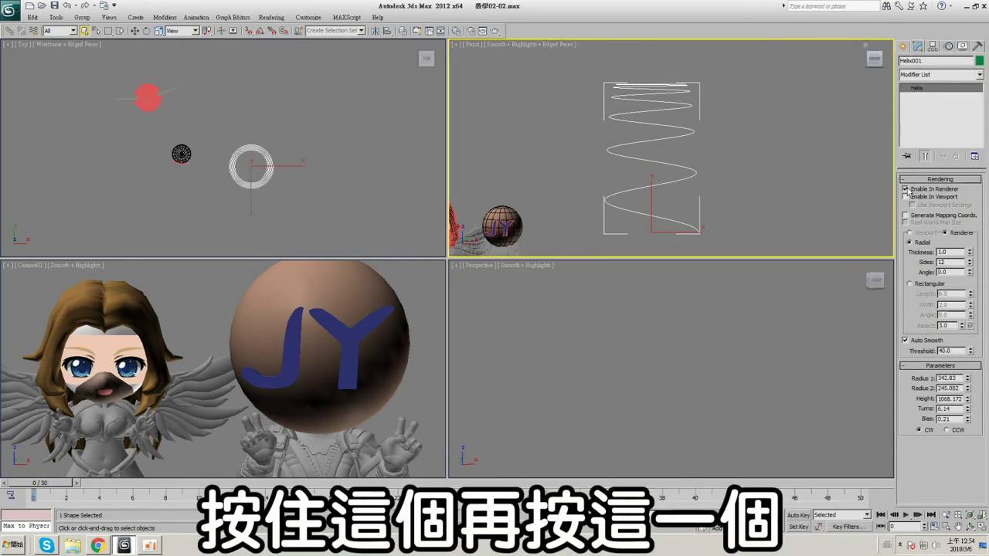
{"action": "left_click", "coordinate": [906, 196]}
{"action": "scroll", "coordinate": [699, 162], "scroll_direction": "up", "scroll_amount": 4}
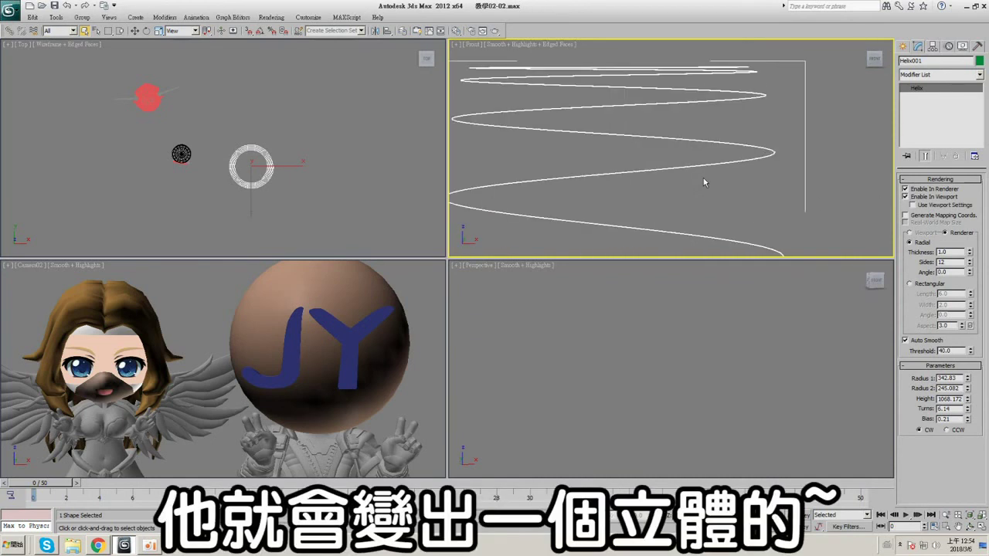
- Set the helix's radial thickness to 24.627 and show it shaded with edged faces in the Front viewport
{"action": "key", "text": "F3"}
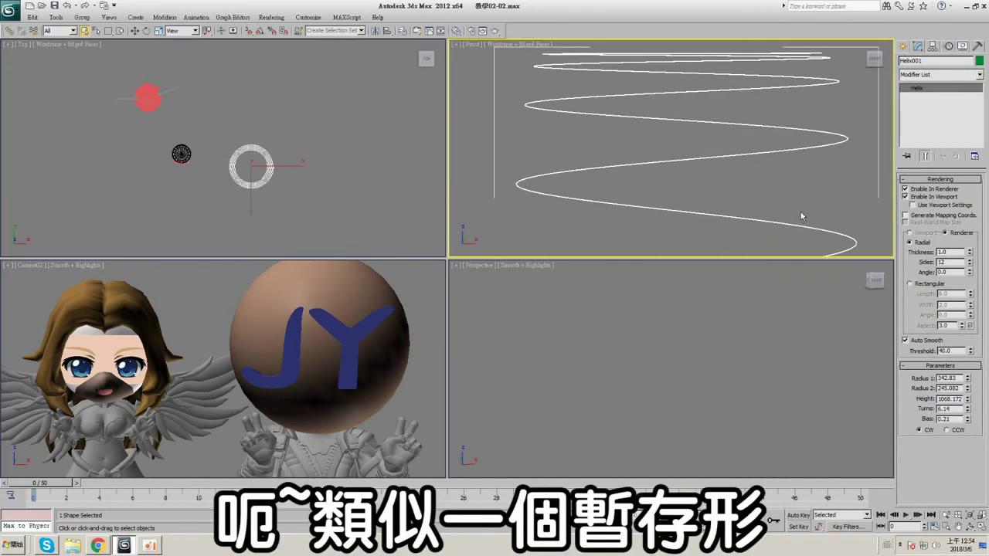
{"action": "key", "text": "F3"}
{"action": "key", "text": "F4"}
{"action": "middle_click_drag", "start_coordinate": [715, 143], "coordinate": [689, 177]}
{"action": "left_click_drag", "start_coordinate": [969, 252], "coordinate": [972, 328]}
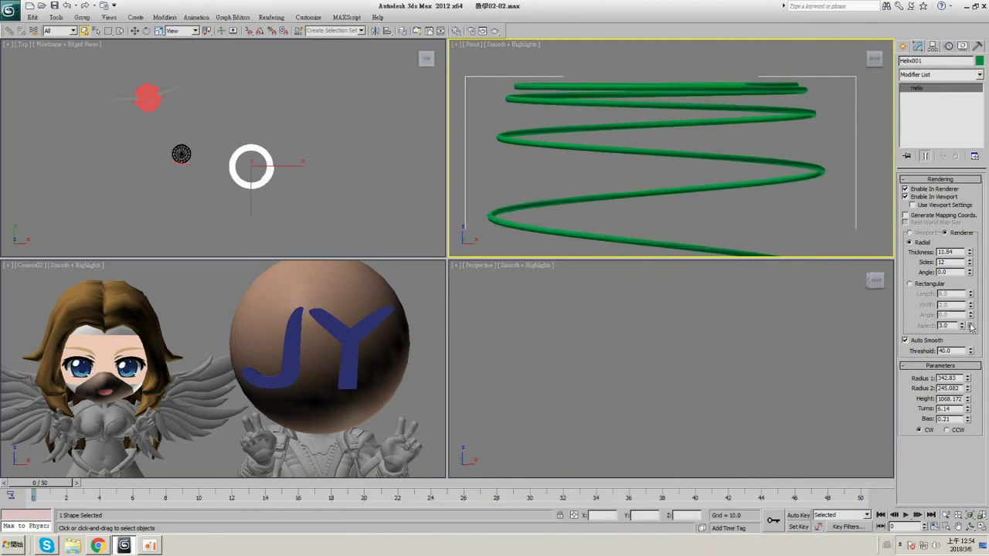
{"action": "left_click_drag", "start_coordinate": [971, 252], "coordinate": [966, 201]}
{"action": "key", "text": "F4"}
- Reduce the helix's radial cross-section to 4 sides
{"action": "left_click", "coordinate": [969, 264]}
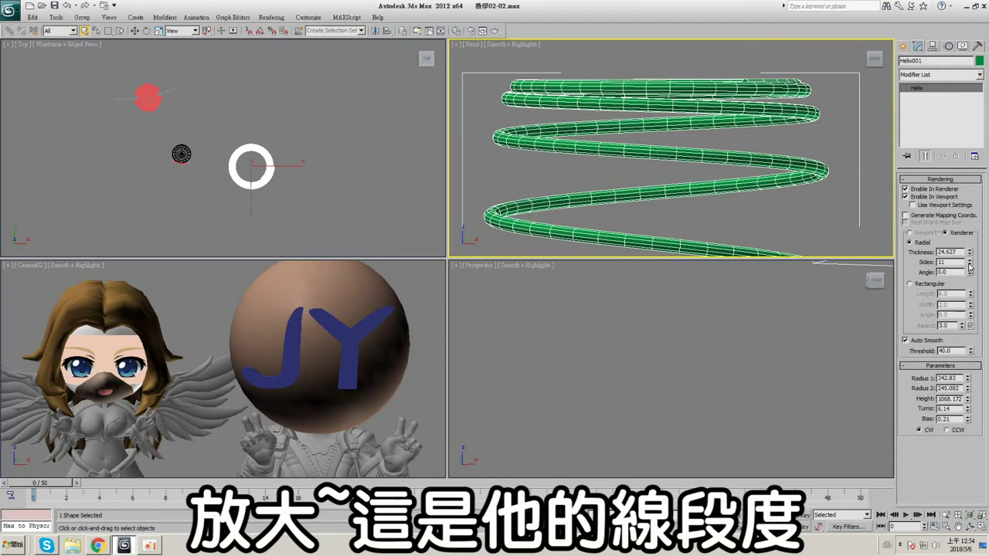
{"action": "left_click", "coordinate": [969, 265]}
{"action": "left_click", "coordinate": [970, 265]}
{"action": "left_click", "coordinate": [969, 264]}
{"action": "left_click", "coordinate": [969, 264]}
{"action": "left_click", "coordinate": [969, 264]}
{"action": "left_click", "coordinate": [970, 266]}
{"action": "left_click", "coordinate": [969, 266]}
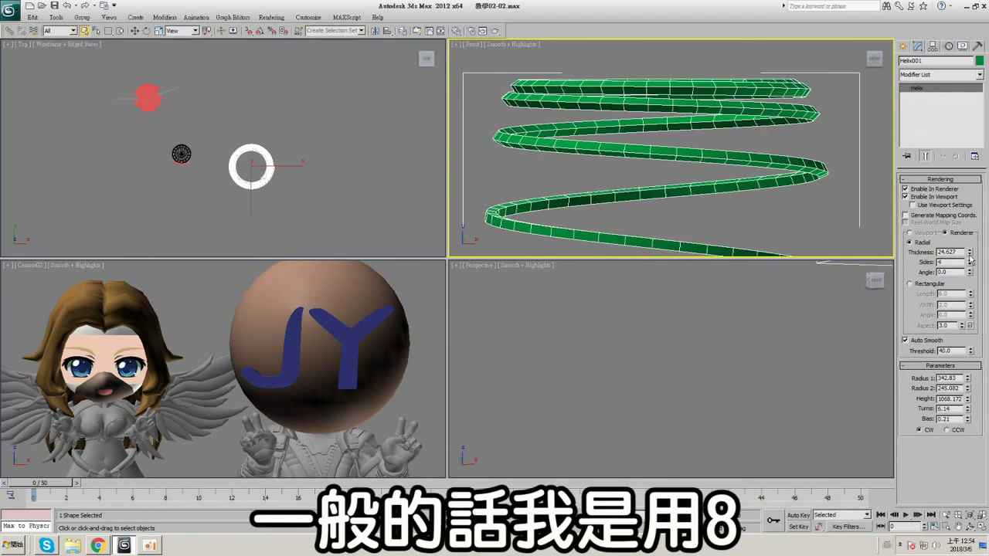
- Raise the helix's radial cross-section to 8 sides and display its edged faces
{"action": "left_click", "coordinate": [969, 259]}
{"action": "left_click", "coordinate": [970, 260]}
{"action": "left_click", "coordinate": [969, 260]}
{"action": "left_click", "coordinate": [969, 260]}
{"action": "key", "text": "F4"}
{"action": "middle_click_drag", "start_coordinate": [759, 183], "coordinate": [754, 157]}
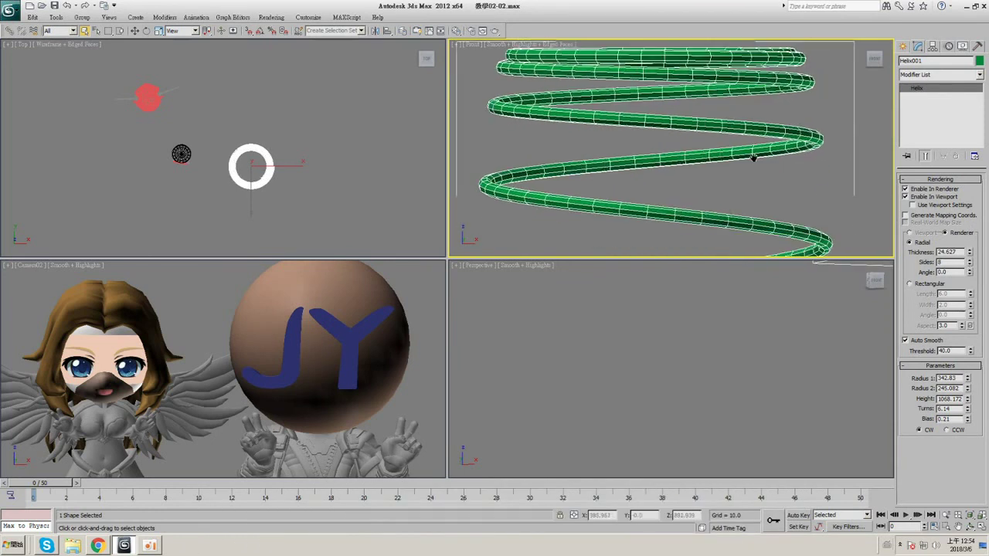
- Reduce the number of sides in the helix's radial cross-section to 3
{"action": "left_click", "coordinate": [970, 267]}
{"action": "left_click", "coordinate": [970, 266]}
{"action": "left_click", "coordinate": [970, 267]}
{"action": "left_click", "coordinate": [970, 267]}
{"action": "left_click", "coordinate": [970, 267]}
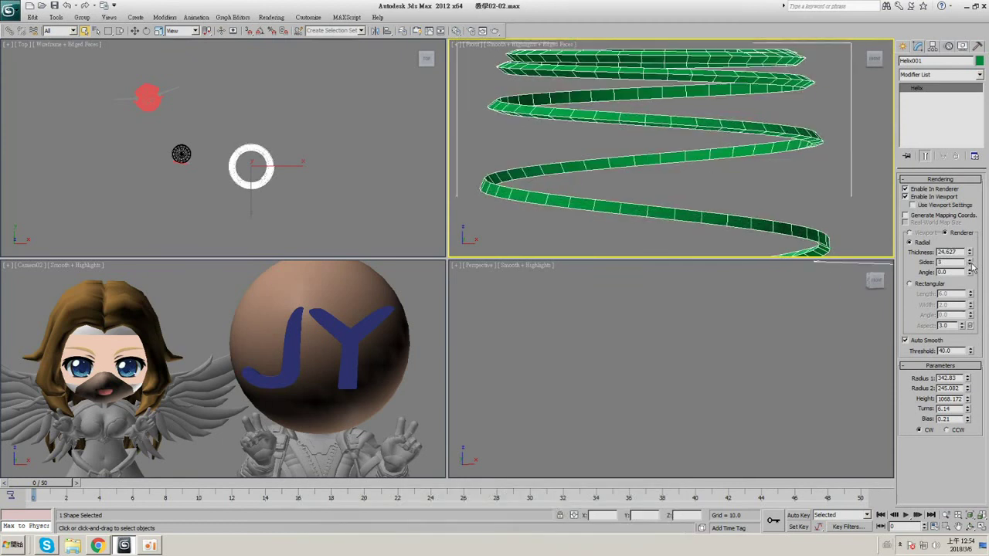
- Maximize the Perspective viewport with the helix in view and raise its radial cross-section to 6 sides
{"action": "key", "text": "F4"}
{"action": "right_click", "coordinate": [727, 315]}
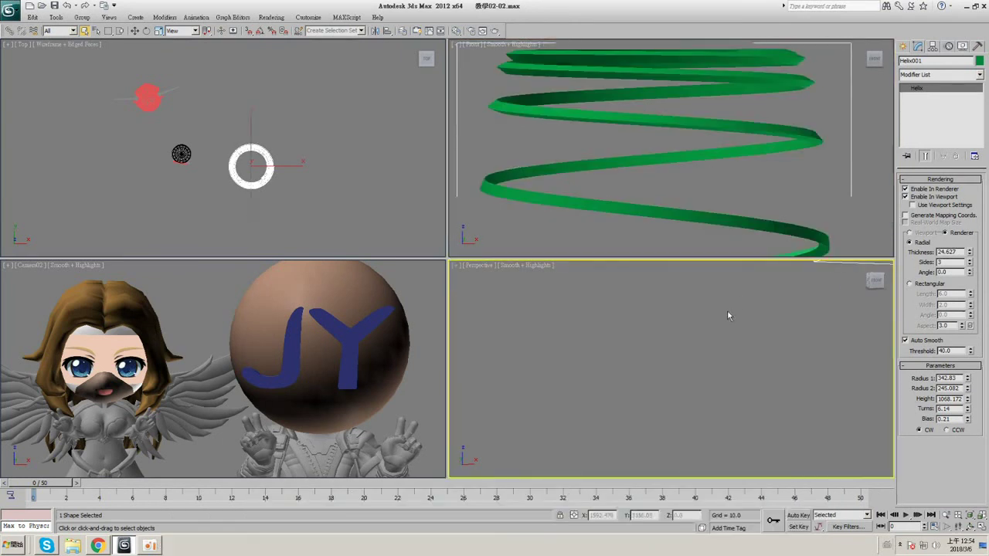
{"action": "left_click", "coordinate": [980, 528]}
{"action": "scroll", "coordinate": [625, 293], "scroll_direction": "down", "scroll_amount": 6}
{"action": "middle_click_drag", "start_coordinate": [627, 248], "coordinate": [559, 263], "text": "alt"}
{"action": "key", "text": "F4"}
{"action": "left_click", "coordinate": [971, 261]}
{"action": "left_click", "coordinate": [970, 260]}
{"action": "left_click", "coordinate": [970, 261]}
{"action": "middle_click_drag", "start_coordinate": [680, 239], "coordinate": [644, 271]}
- Set the helix's Auto Smooth threshold to 100 and check the rounding with and without edged faces
{"action": "key", "text": "F4"}
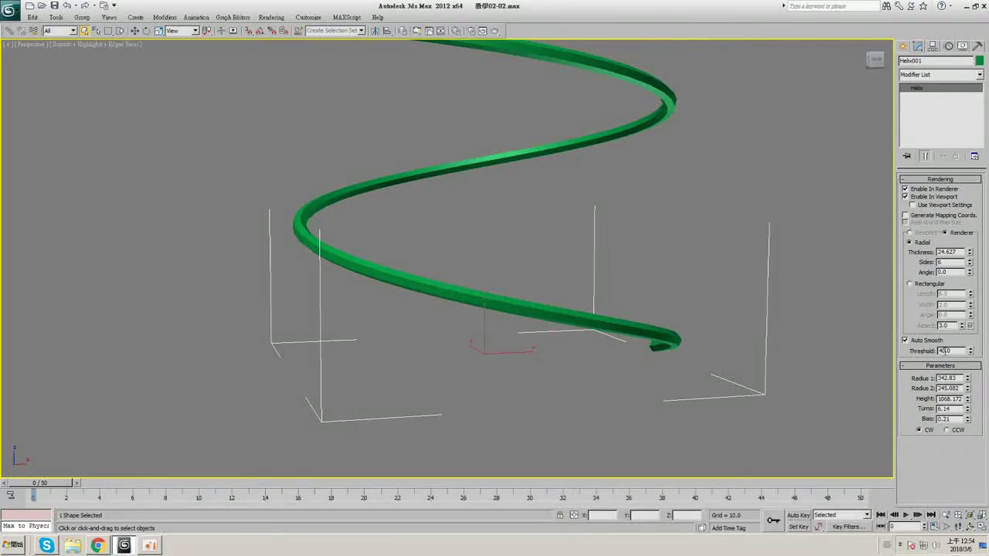
{"action": "left_click", "coordinate": [970, 354]}
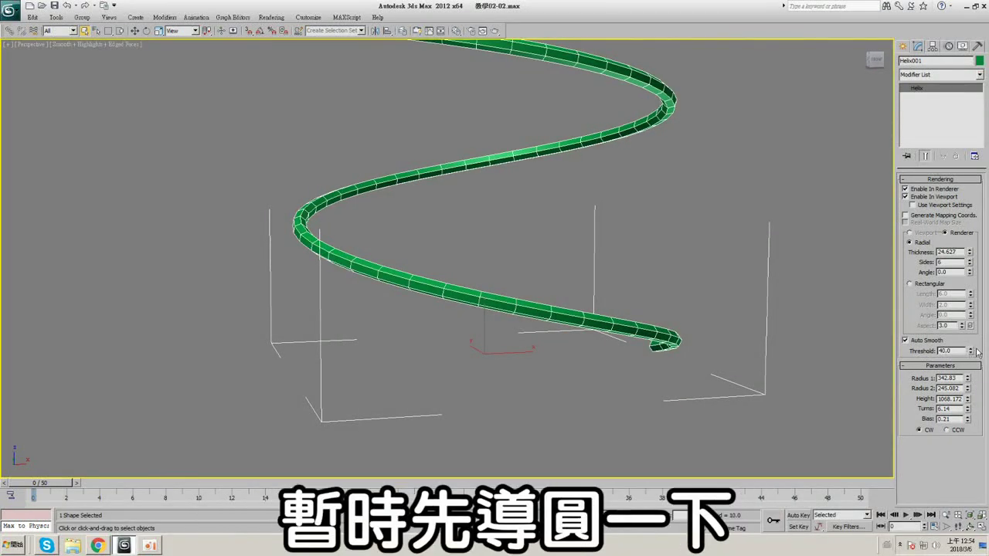
{"action": "left_click", "coordinate": [972, 350]}
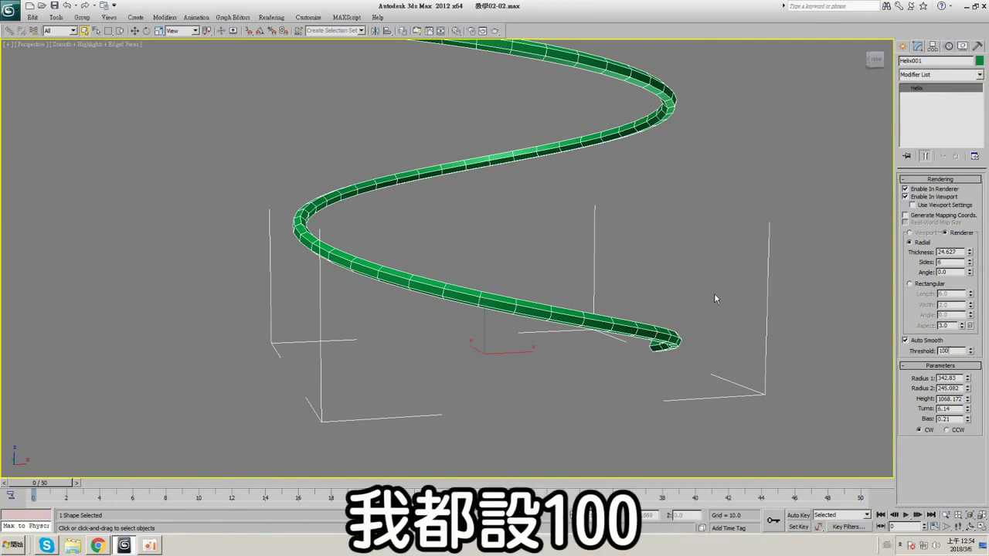
{"action": "key", "text": "Return"}
{"action": "scroll", "coordinate": [641, 263], "scroll_direction": "up", "scroll_amount": 5}
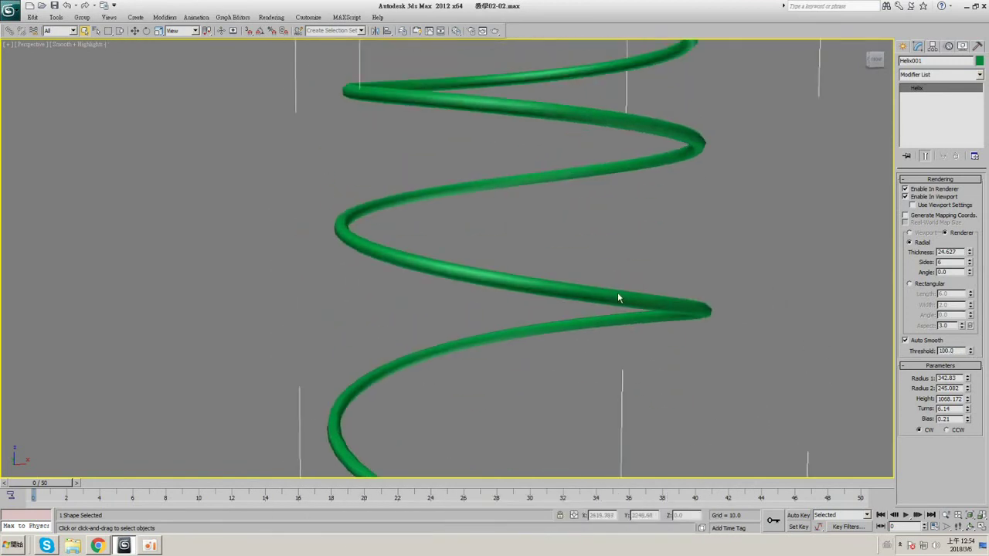
{"action": "key", "text": "F4"}
{"action": "scroll", "coordinate": [618, 297], "scroll_direction": "down", "scroll_amount": 5}
{"action": "middle_click_drag", "start_coordinate": [722, 223], "coordinate": [713, 257], "text": "alt"}
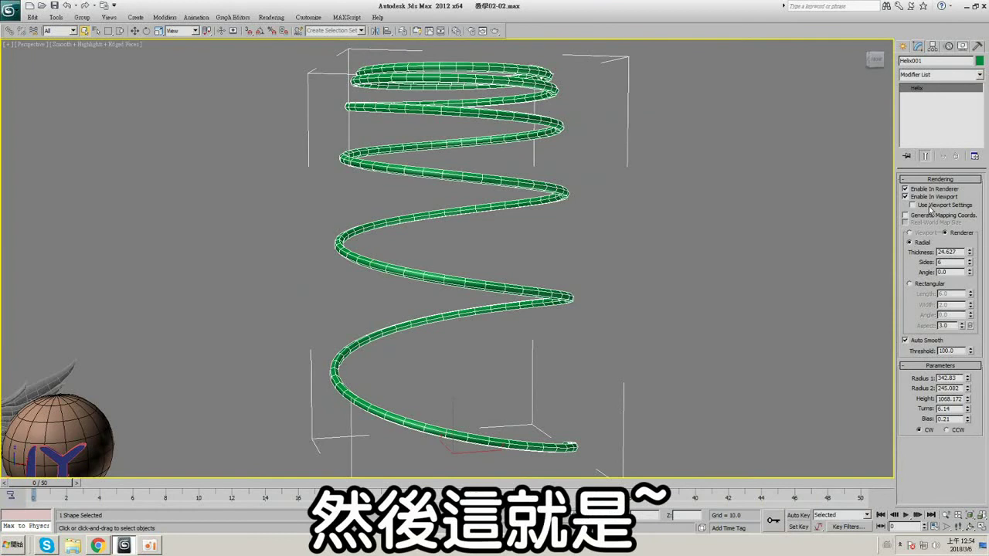
- Increase the helix's radial thickness to 51.717, and switch its cross-section to rectangular with a length of 62.4
{"action": "left_click_drag", "start_coordinate": [969, 258], "coordinate": [981, 196]}
{"action": "middle_click_drag", "start_coordinate": [661, 290], "coordinate": [669, 247]}
{"action": "left_click", "coordinate": [909, 284]}
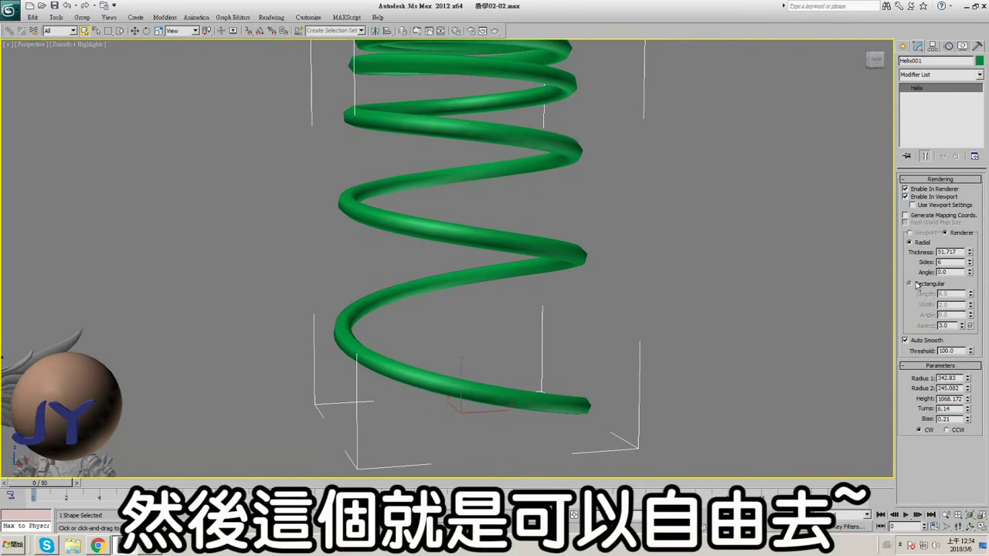
{"action": "left_click_drag", "start_coordinate": [970, 295], "coordinate": [973, 260]}
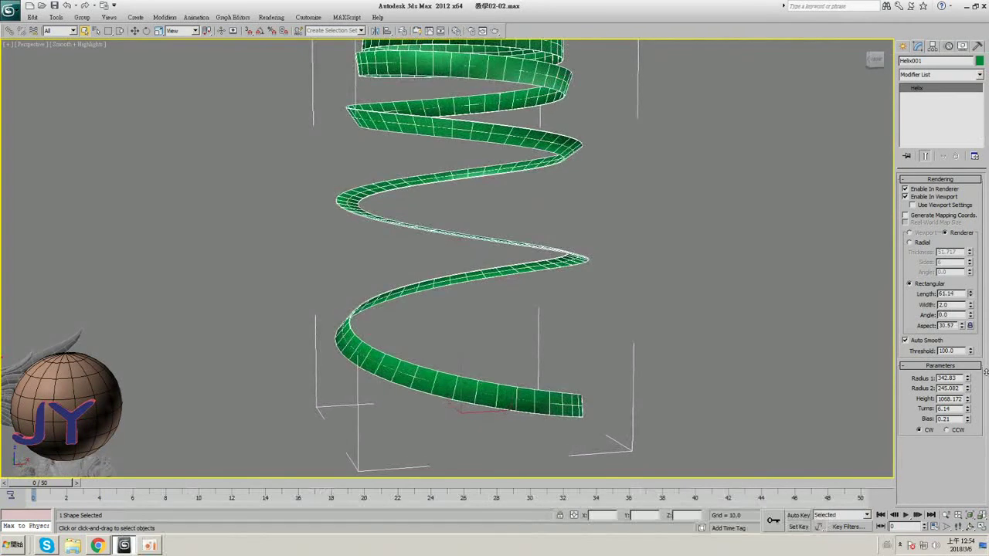
{"action": "middle_click_drag", "start_coordinate": [465, 229], "coordinate": [484, 299]}
{"action": "scroll", "coordinate": [484, 298], "scroll_direction": "up", "scroll_amount": 3}
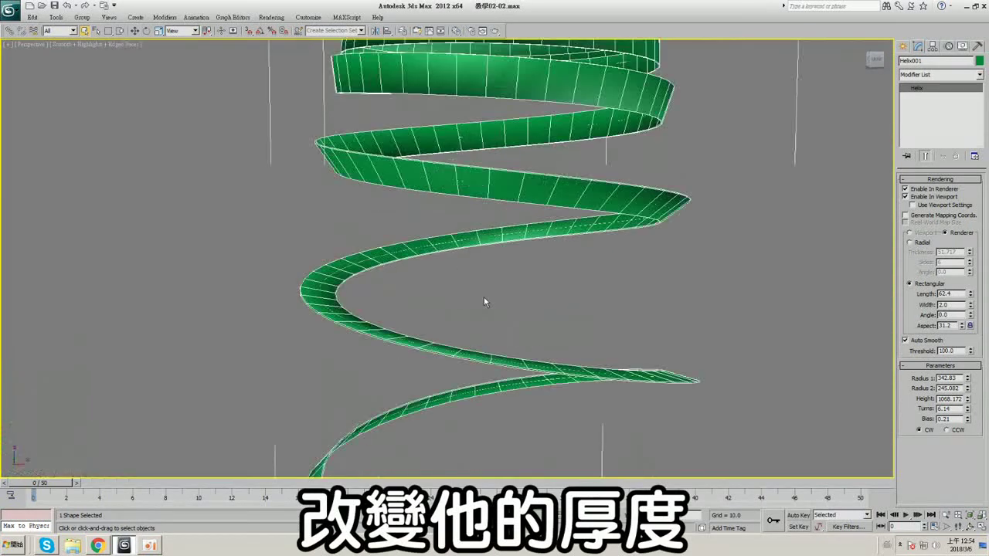
- Set the helix's radial thickness to 70.335, and return to the rectangular cross-section with length 114.816 and width 36.52
{"action": "left_click", "coordinate": [909, 243]}
{"action": "left_click_drag", "start_coordinate": [970, 254], "coordinate": [977, 246]}
{"action": "left_click", "coordinate": [926, 285]}
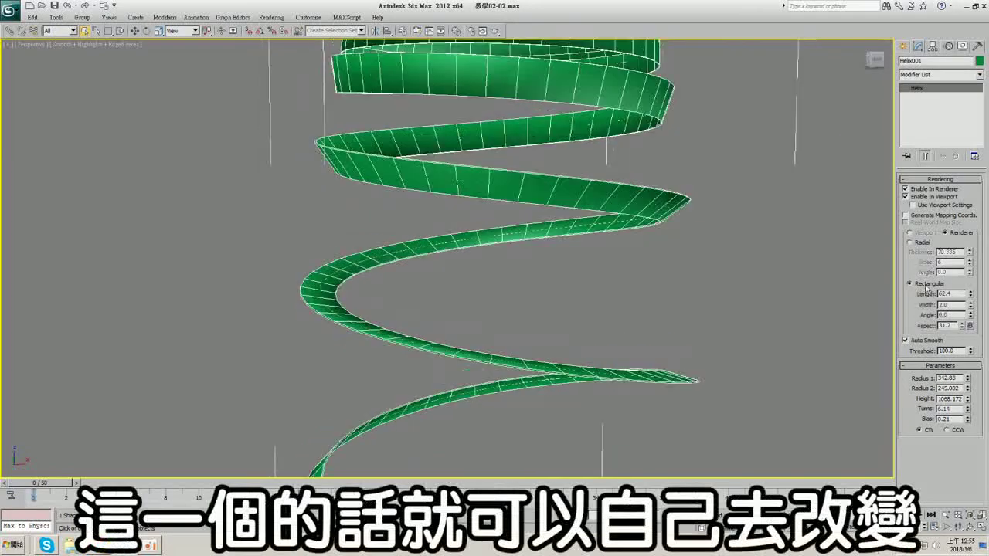
{"action": "left_click_drag", "start_coordinate": [971, 294], "coordinate": [971, 308]}
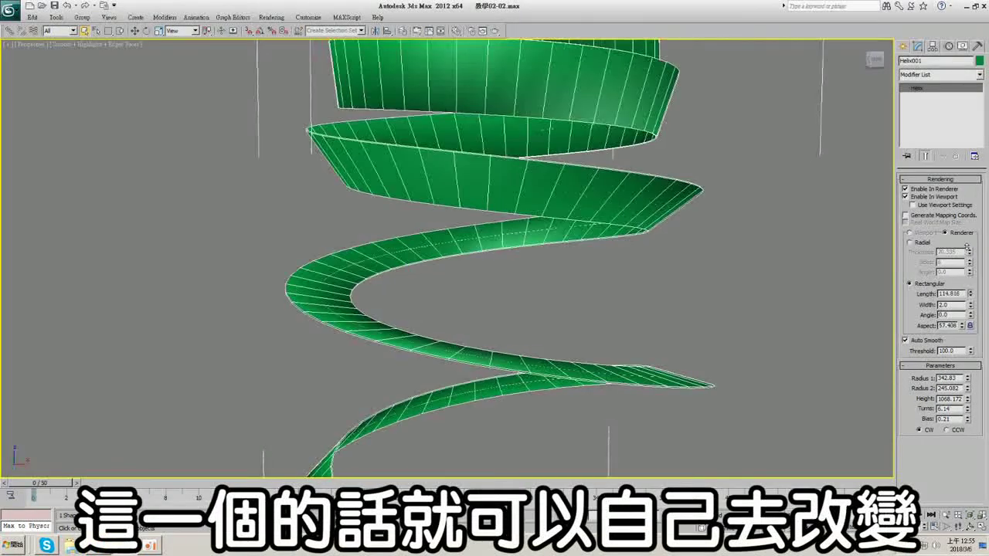
{"action": "middle_click_drag", "start_coordinate": [650, 249], "coordinate": [654, 267], "text": "alt"}
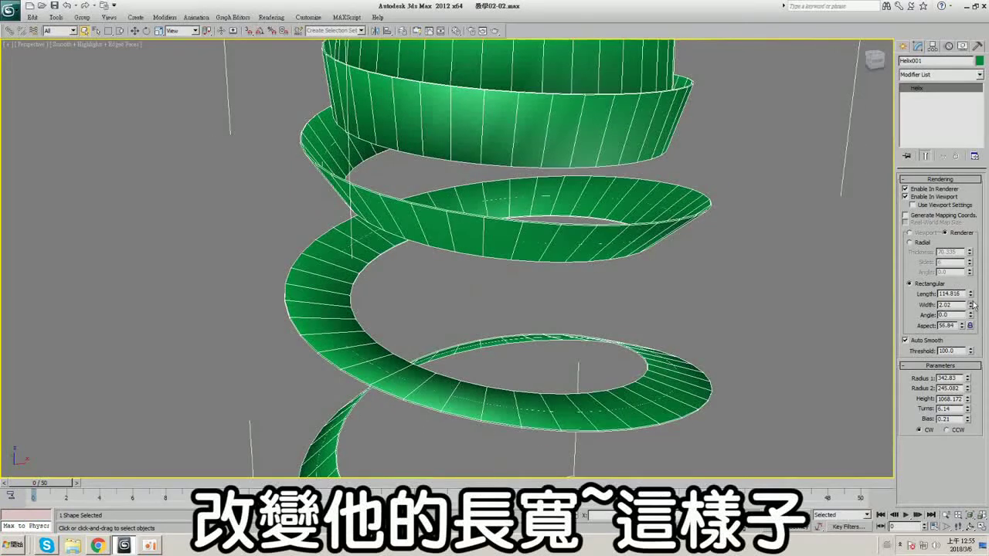
{"action": "left_click_drag", "start_coordinate": [945, 213], "coordinate": [943, 187]}
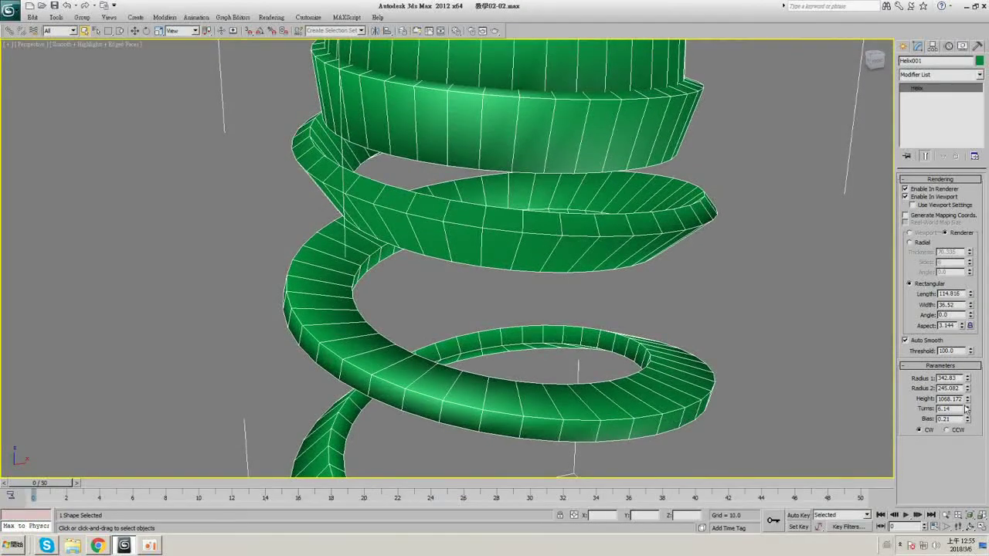
- Rotate the helix's rectangular cross-section to an angle of 9.074 and try out the radial cross-section's angle
{"action": "left_click_drag", "start_coordinate": [971, 298], "coordinate": [971, 355]}
{"action": "left_click_drag", "start_coordinate": [506, 5], "coordinate": [891, 14]}
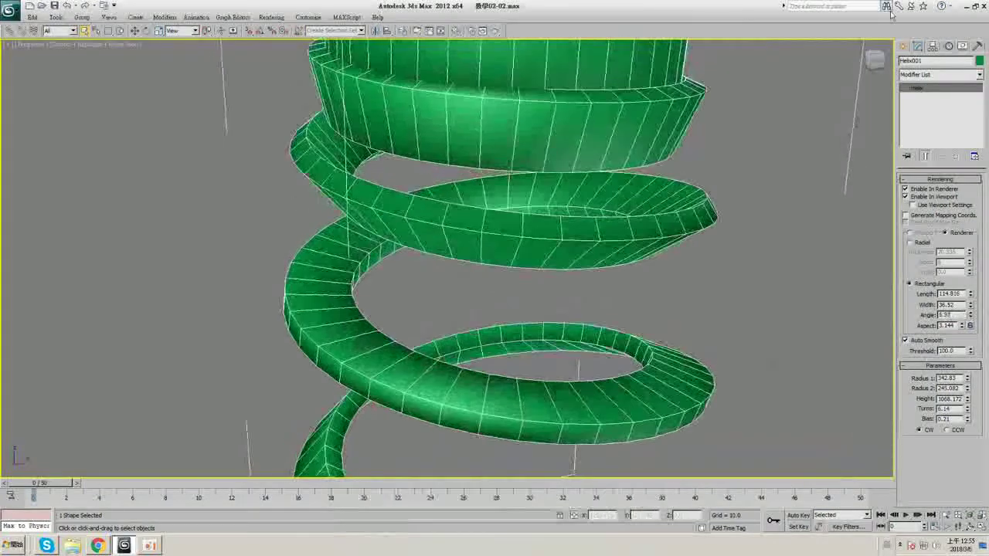
{"action": "left_click", "coordinate": [920, 243]}
{"action": "left_click_drag", "start_coordinate": [969, 273], "coordinate": [803, 532]}
- Give the helix a rectangular cross-section with length 89.786 and width 69.023, shown shaded without edges
{"action": "left_click", "coordinate": [910, 283]}
{"action": "left_click_drag", "start_coordinate": [971, 292], "coordinate": [970, 313]}
{"action": "key", "text": "F4"}
{"action": "scroll", "coordinate": [583, 282], "scroll_direction": "down", "scroll_amount": 5}
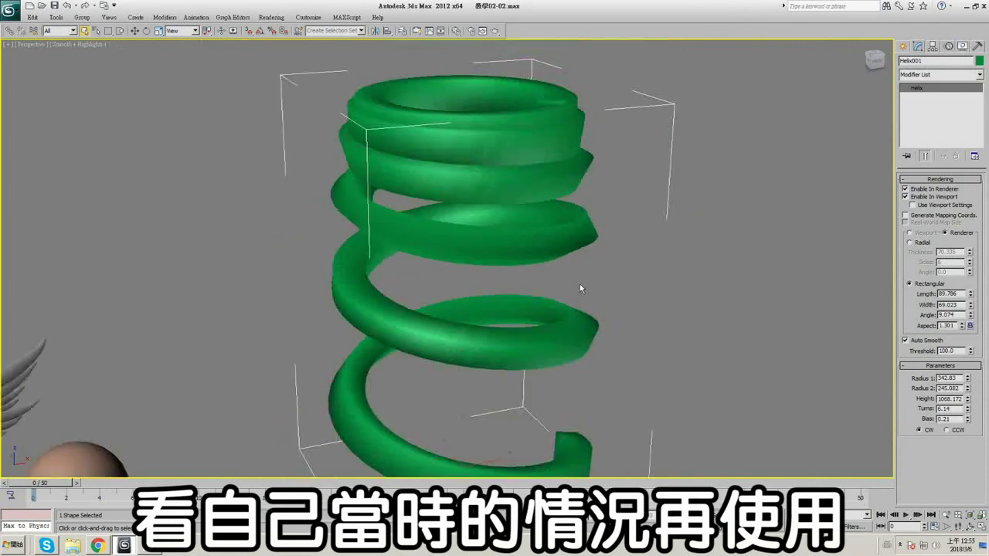
{"action": "middle_click_drag", "start_coordinate": [580, 287], "coordinate": [567, 276], "text": "alt"}
{"action": "middle_click_drag", "start_coordinate": [661, 182], "coordinate": [748, 140], "text": "alt"}
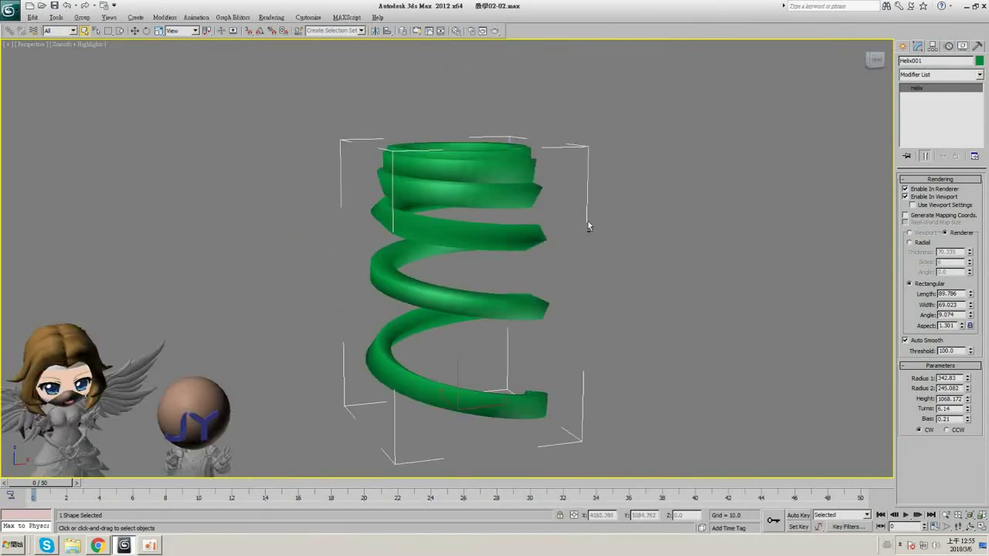
{"action": "middle_click_drag", "start_coordinate": [587, 226], "coordinate": [565, 260], "text": "alt"}
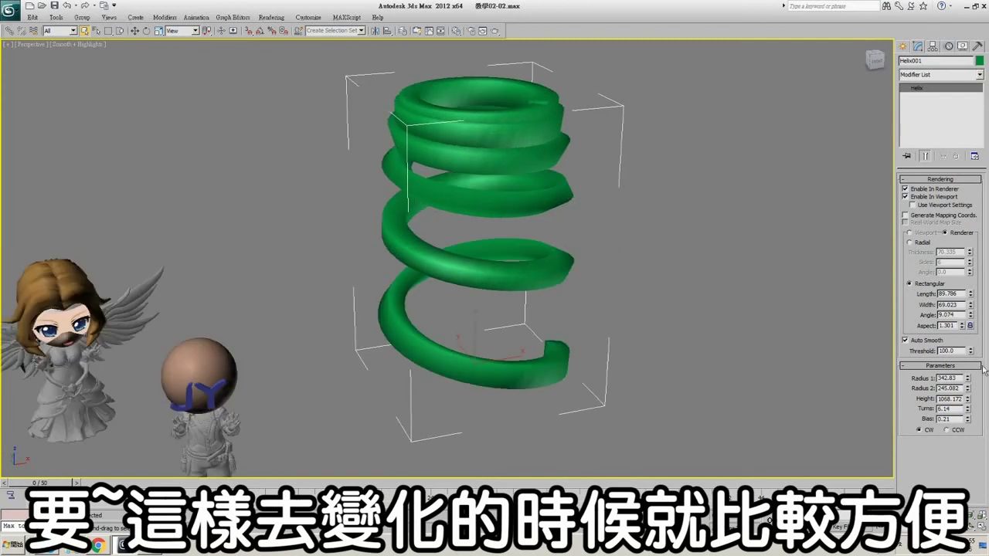
- Reshape the helix into a spring with Radius 1 245.124, Radius 2 188.713, height 992.836, 6.631 turns and bias 0.02
{"action": "mouse_move", "coordinate": [968, 380]}
{"action": "left_mouse_down"}
{"action": "mouse_move", "coordinate": [968, 452]}
{"action": "mouse_move", "coordinate": [968, 383]}
{"action": "mouse_move", "coordinate": [970, 397]}
{"action": "left_mouse_up"}
{"action": "key", "text": "F4"}
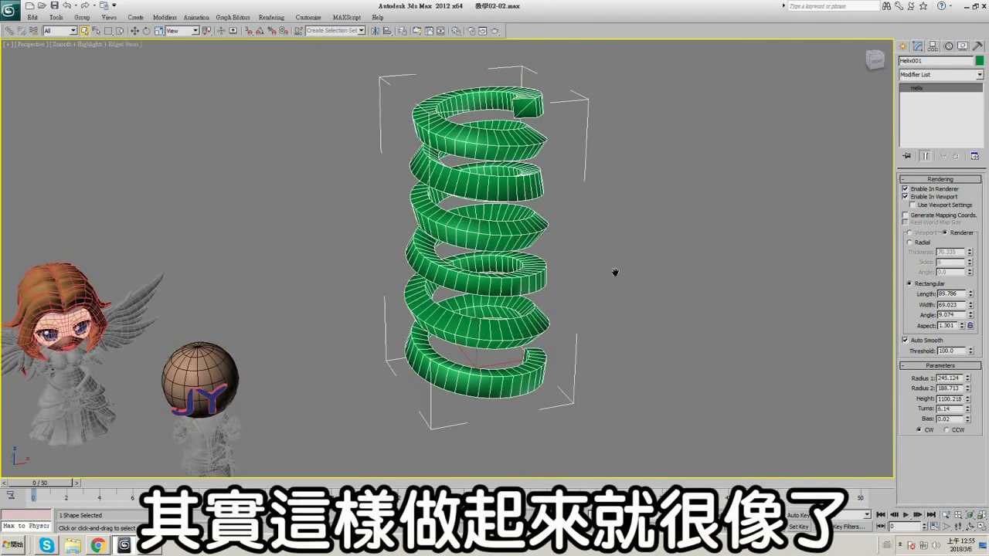
{"action": "mouse_move", "coordinate": [968, 410]}
{"action": "left_mouse_down"}
{"action": "mouse_move", "coordinate": [968, 388]}
{"action": "mouse_move", "coordinate": [967, 409]}
{"action": "mouse_move", "coordinate": [973, 402]}
{"action": "left_mouse_up"}
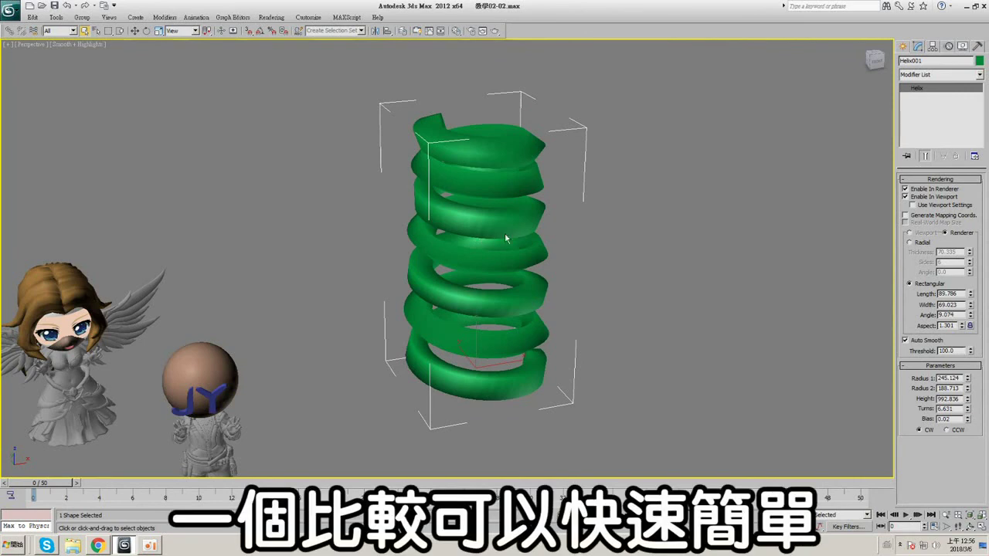
{"action": "scroll", "coordinate": [514, 228], "scroll_direction": "up", "scroll_amount": 4}
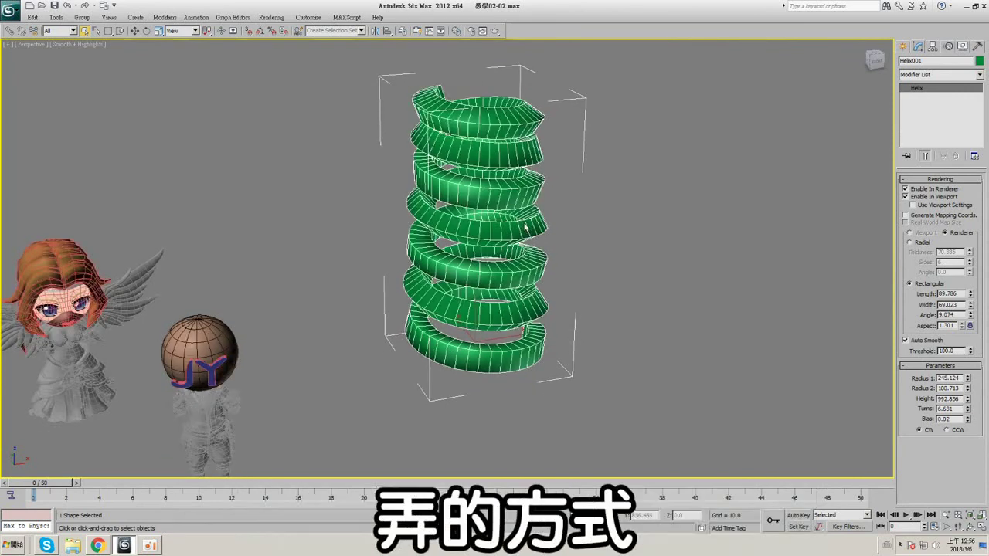
{"action": "scroll", "coordinate": [746, 306], "scroll_direction": "down", "scroll_amount": 4}
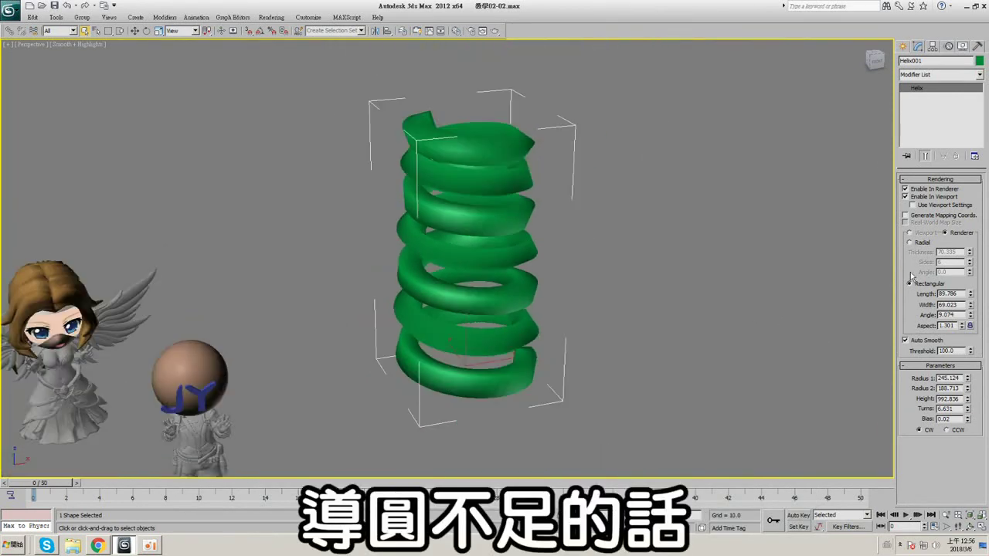
- Switch the helix back to a radial cross-section and raise it to 12 sides
{"action": "left_click", "coordinate": [923, 243]}
{"action": "left_click", "coordinate": [971, 261]}
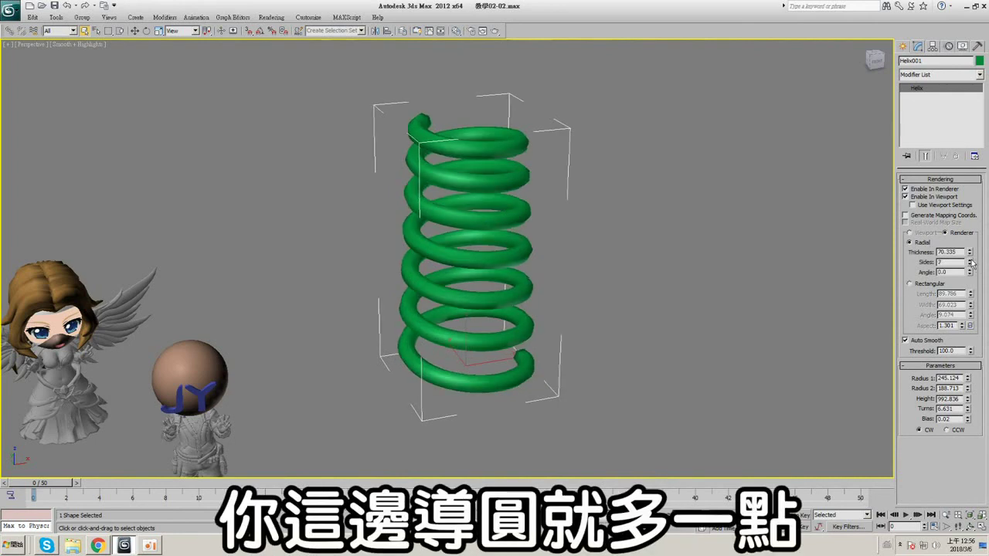
{"action": "key", "text": "F4"}
{"action": "left_click", "coordinate": [971, 260]}
{"action": "left_click", "coordinate": [970, 261]}
{"action": "left_click", "coordinate": [971, 260]}
{"action": "left_click", "coordinate": [970, 260]}
{"action": "left_click_drag", "start_coordinate": [972, 264], "coordinate": [972, 264]}
{"action": "key", "text": "F4"}
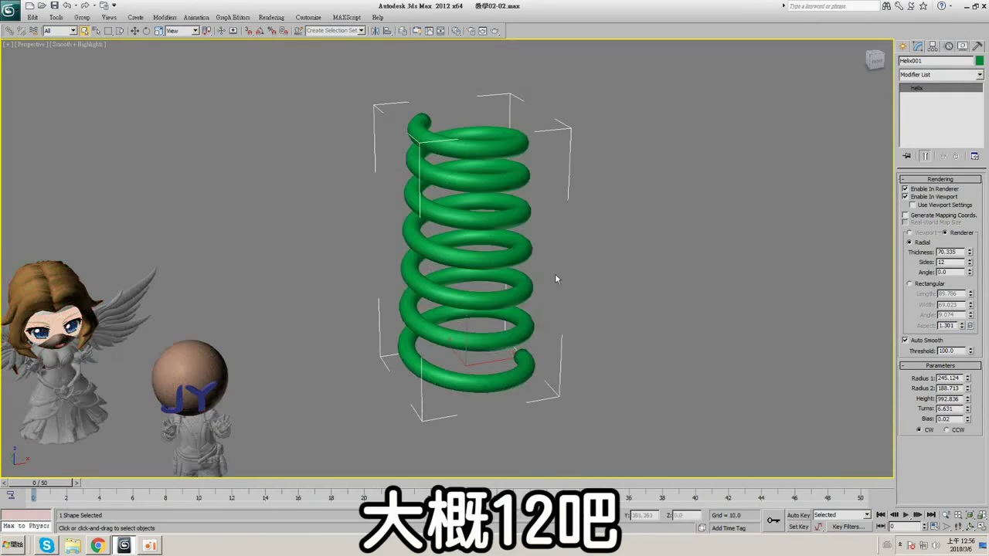
{"action": "scroll", "coordinate": [555, 270], "scroll_direction": "up", "scroll_amount": 3}
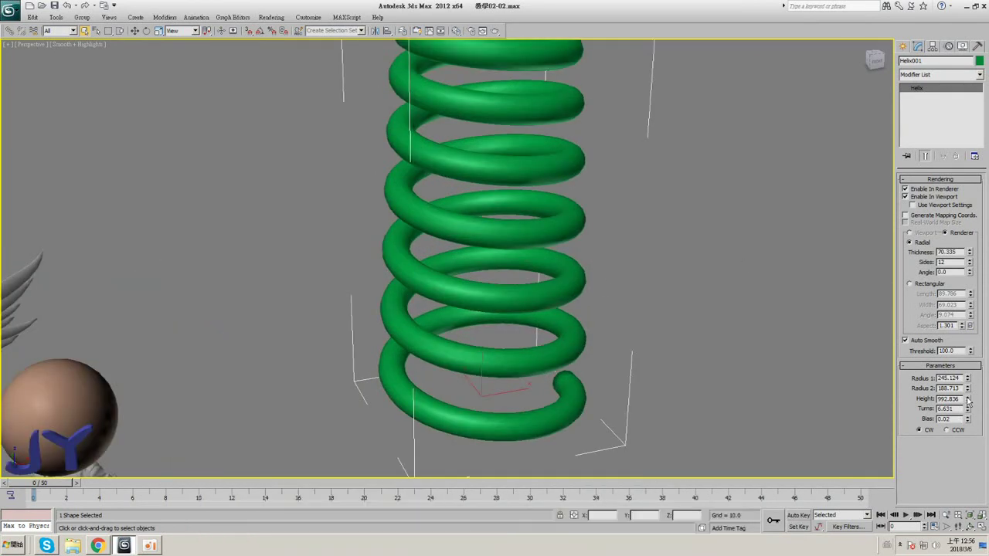
- Reduce the helix's height to 824.054 and show the spring in the maximized Front viewport
{"action": "left_click_drag", "start_coordinate": [969, 399], "coordinate": [971, 399]}
{"action": "middle_click_drag", "start_coordinate": [592, 242], "coordinate": [577, 244]}
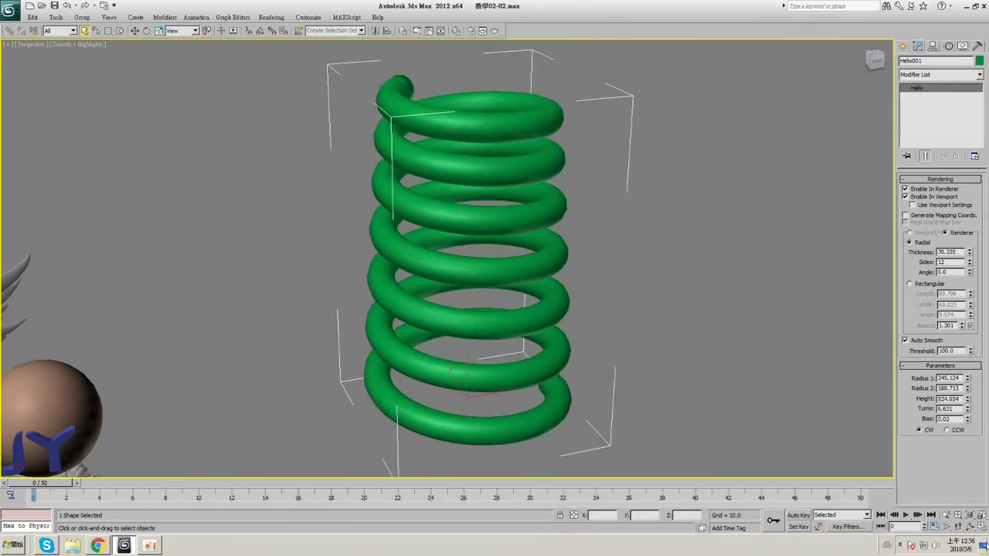
{"action": "key", "text": "alt+w"}
{"action": "middle_click_drag", "start_coordinate": [652, 154], "coordinate": [647, 129]}
{"action": "scroll", "coordinate": [646, 131], "scroll_direction": "down", "scroll_amount": 4}
{"action": "scroll", "coordinate": [648, 134], "scroll_direction": "down", "scroll_amount": 2}
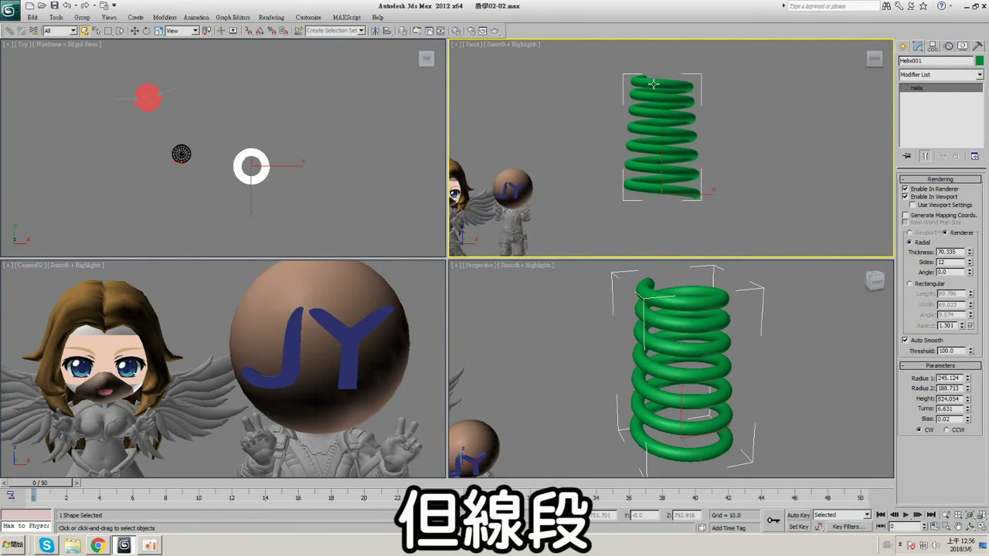
{"action": "left_click", "coordinate": [979, 526]}
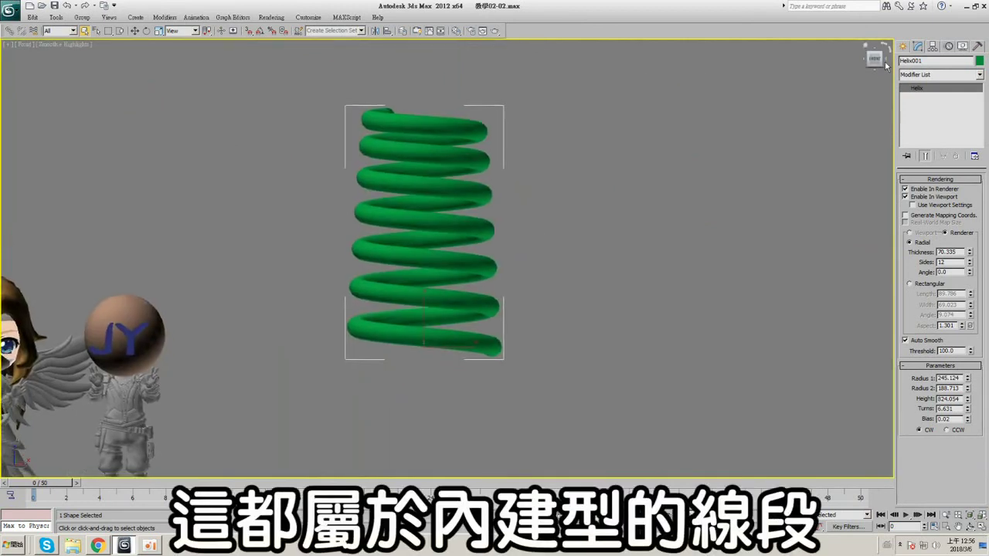
- Delete the helix and start a Line with Enable In Renderer and Enable In Viewport turned off
{"action": "left_click", "coordinate": [903, 46]}
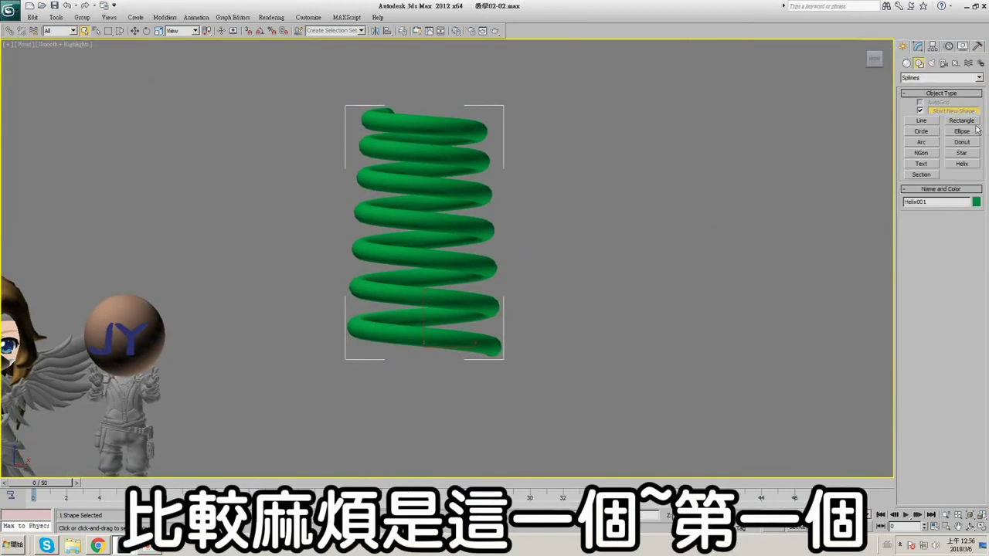
{"action": "key", "text": "Delete"}
{"action": "left_click", "coordinate": [925, 121]}
{"action": "middle_click_drag", "start_coordinate": [512, 268], "coordinate": [569, 206]}
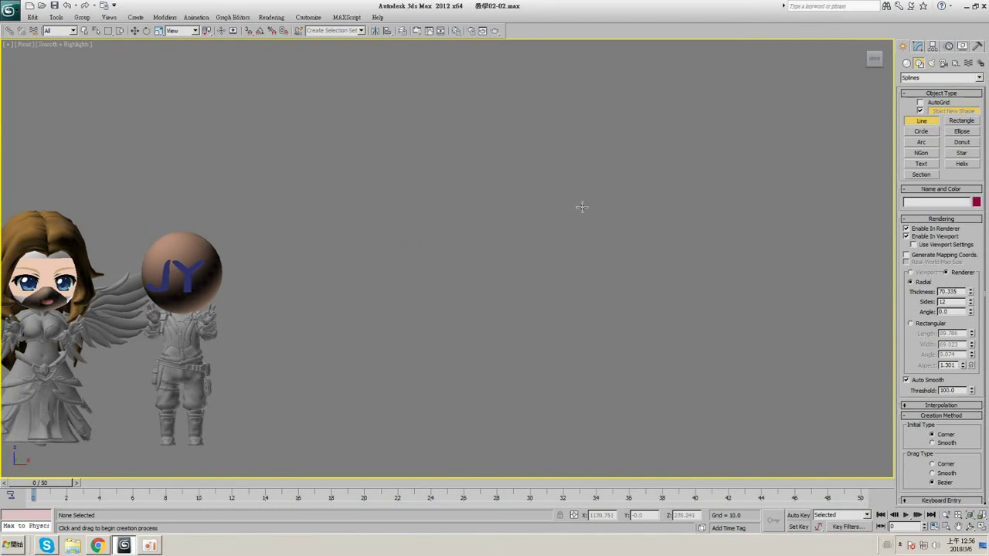
{"action": "left_click", "coordinate": [906, 236]}
{"action": "middle_click_drag", "start_coordinate": [546, 194], "coordinate": [496, 190]}
- Draw a closed, irregular four-cornered line spline beside the characters in the Front viewport
{"action": "left_click", "coordinate": [473, 143]}
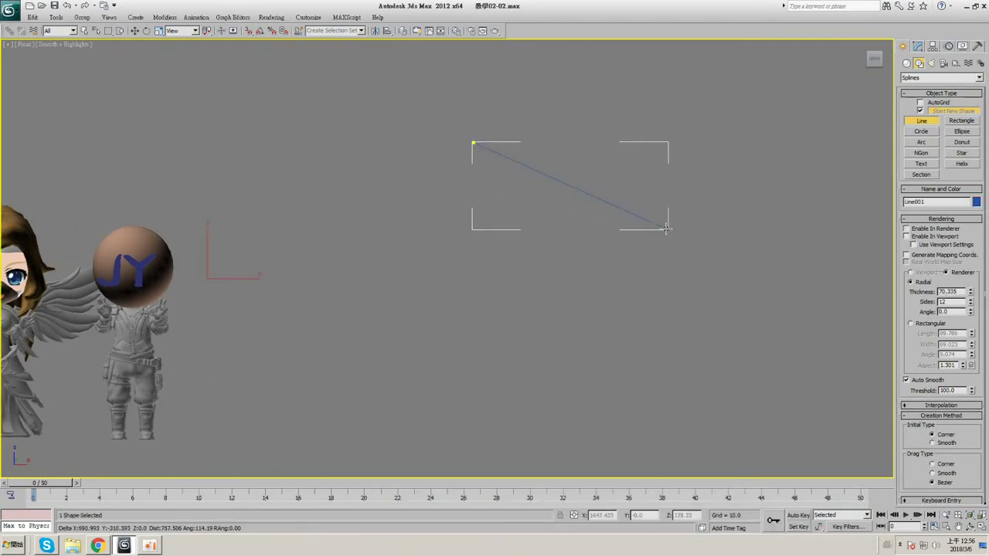
{"action": "left_click", "coordinate": [724, 237]}
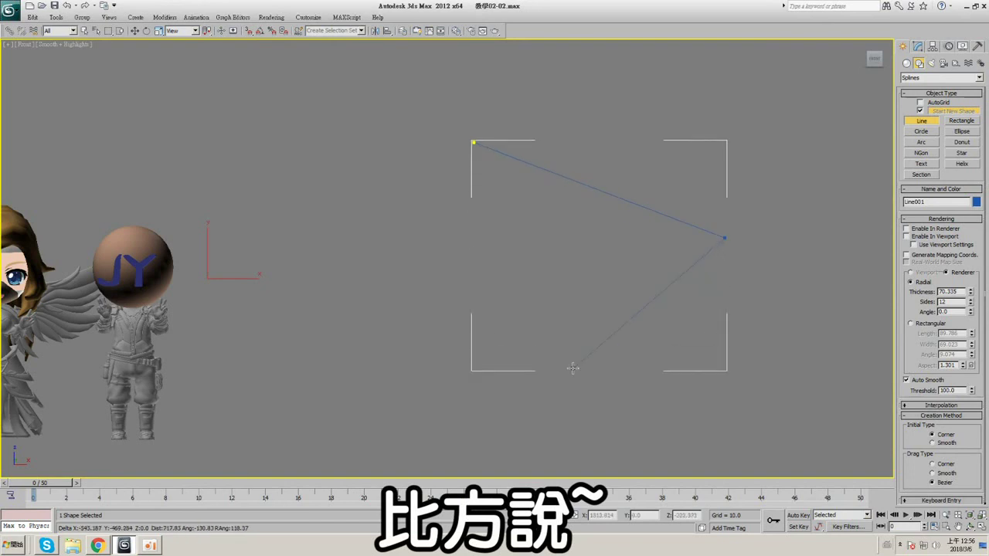
{"action": "left_click", "coordinate": [573, 368]}
{"action": "left_click", "coordinate": [374, 286]}
{"action": "left_click", "coordinate": [474, 143]}
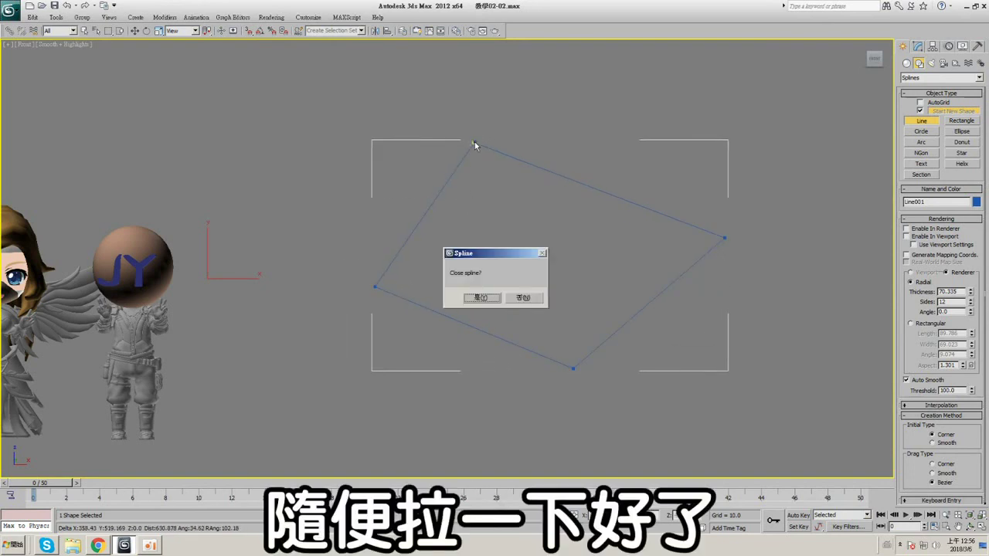
{"action": "left_click", "coordinate": [481, 297]}
{"action": "scroll", "coordinate": [498, 313], "scroll_direction": "up", "scroll_amount": 2}
- Draw a rectangle spline about 171 long and 239 wide near the upper-right edge of the four-cornered line
{"action": "left_click", "coordinate": [918, 46]}
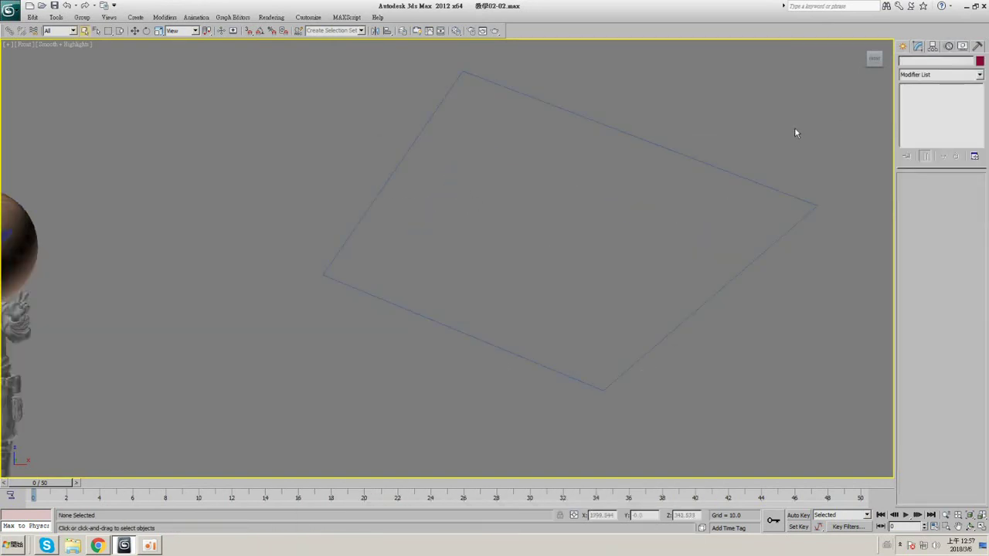
{"action": "left_click", "coordinate": [902, 46]}
{"action": "left_click", "coordinate": [925, 134]}
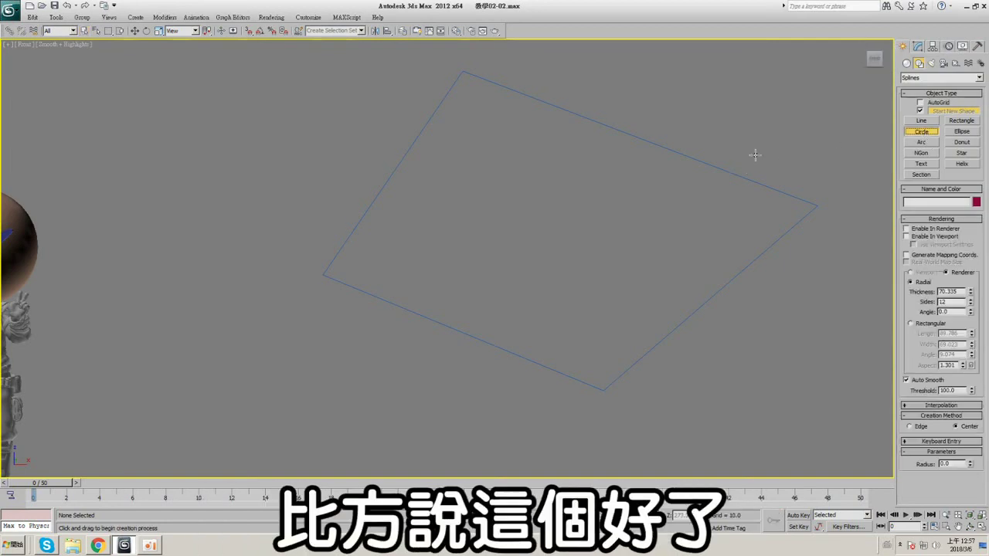
{"action": "middle_click_drag", "start_coordinate": [752, 154], "coordinate": [678, 136]}
{"action": "left_click", "coordinate": [964, 123]}
{"action": "left_click_drag", "start_coordinate": [690, 89], "coordinate": [786, 157]}
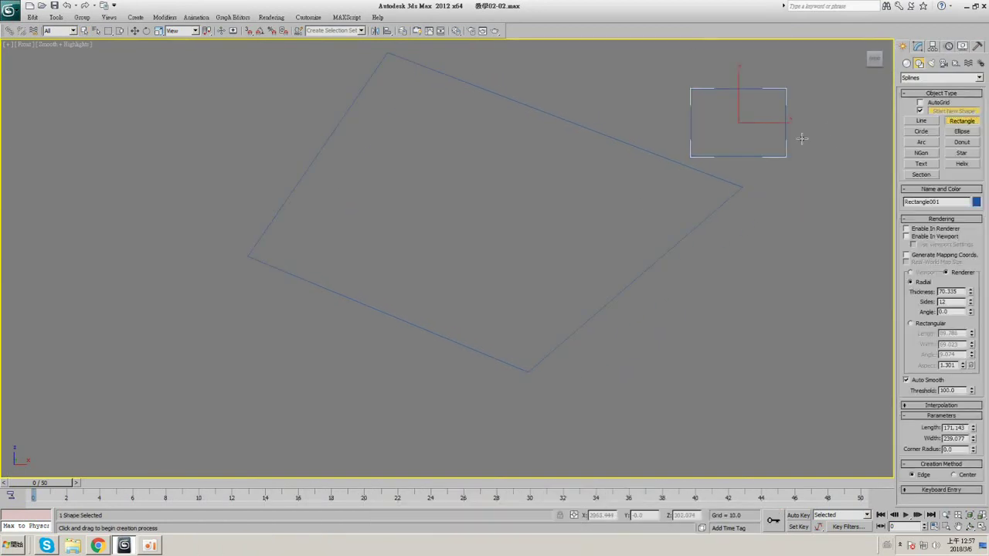
- Change the rectangle's object color to green
{"action": "middle_click_drag", "start_coordinate": [801, 138], "coordinate": [789, 160]}
{"action": "left_click", "coordinate": [976, 201]}
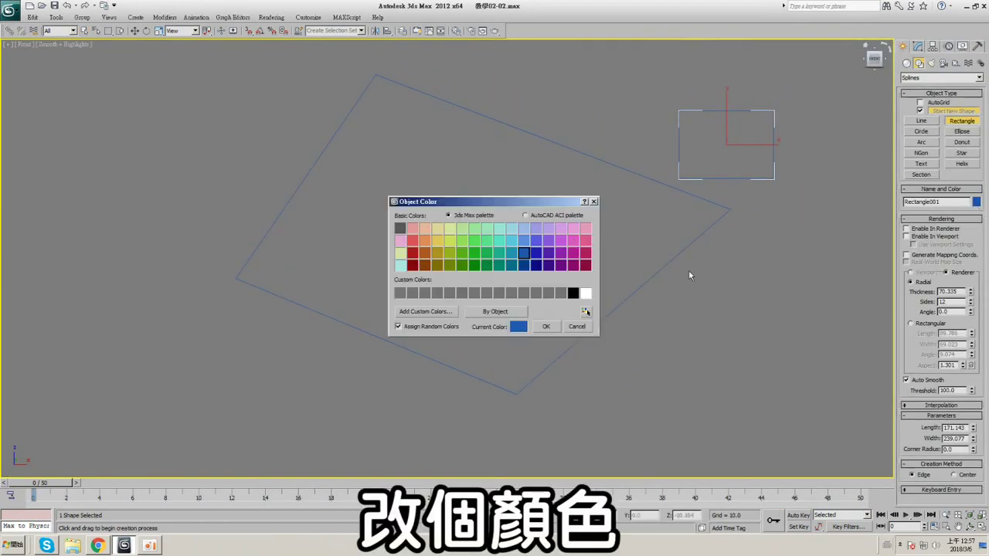
{"action": "left_click", "coordinate": [544, 326]}
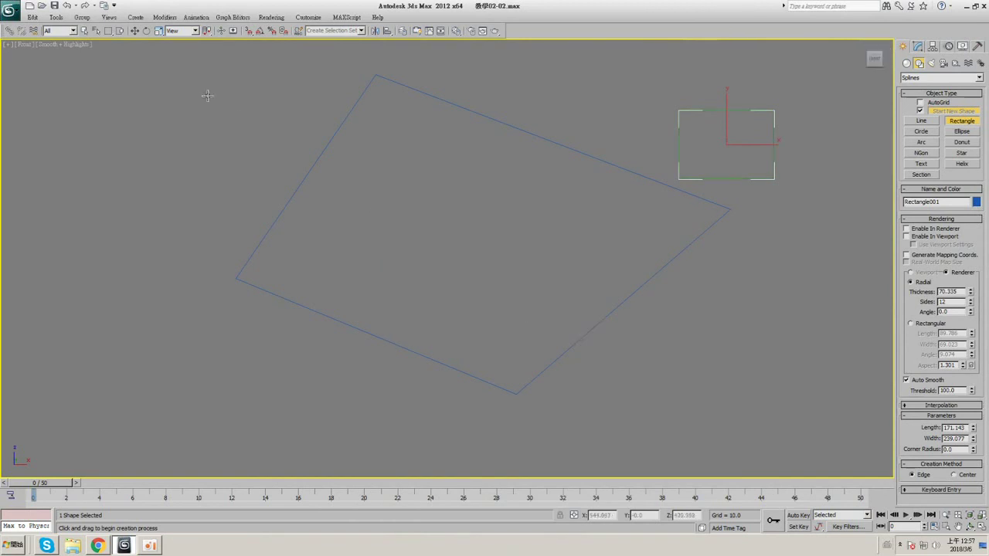
- Set the rectangle's length to 184.68 and width to 291.674, and move it up and right, away from the line
{"action": "left_click", "coordinate": [134, 31]}
{"action": "left_click", "coordinate": [918, 47]}
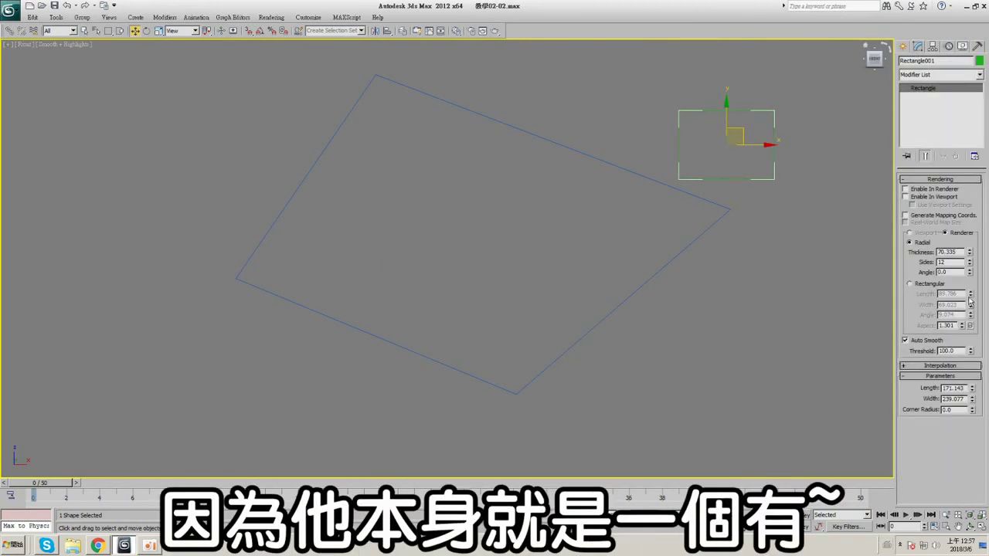
{"action": "left_click", "coordinate": [968, 376]}
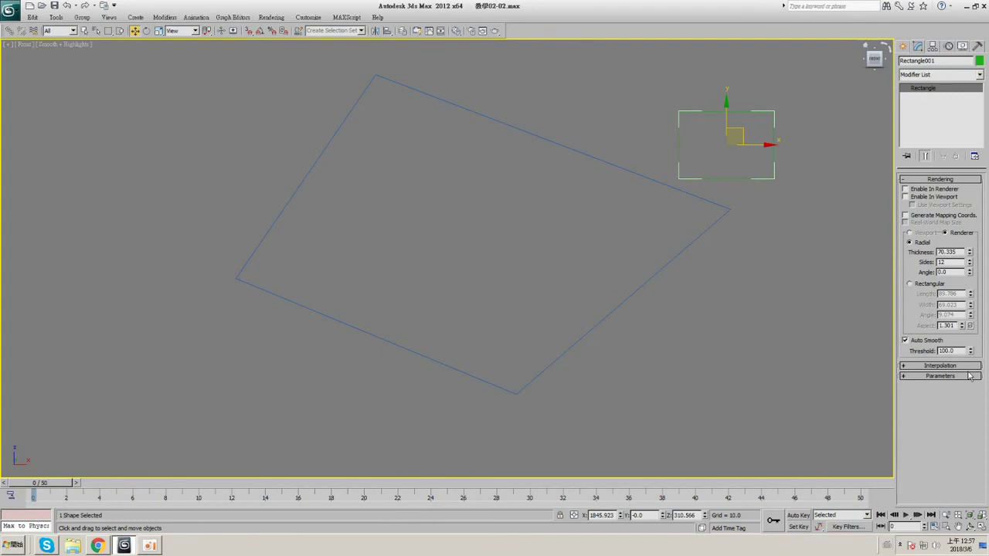
{"action": "left_click", "coordinate": [968, 376]}
{"action": "left_click", "coordinate": [969, 376]}
{"action": "left_click", "coordinate": [971, 377]}
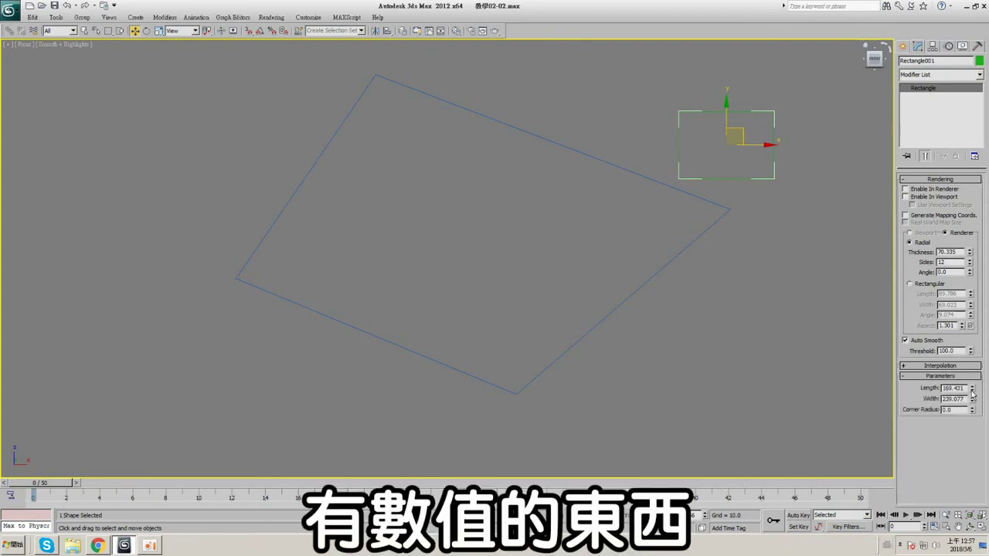
{"action": "left_click_drag", "start_coordinate": [972, 400], "coordinate": [972, 391]}
{"action": "middle_click_drag", "start_coordinate": [682, 137], "coordinate": [667, 145]}
{"action": "left_click_drag", "start_coordinate": [727, 137], "coordinate": [785, 124]}
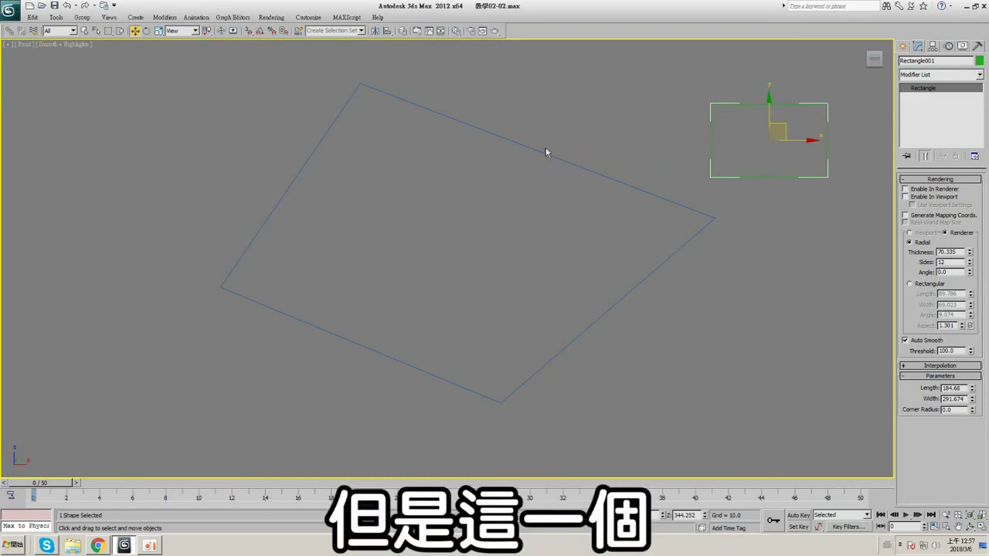
- At Vertex level of the four-cornered line, move its right corner down, its left corner up and its bottom corner slightly up
{"action": "left_click", "coordinate": [549, 153]}
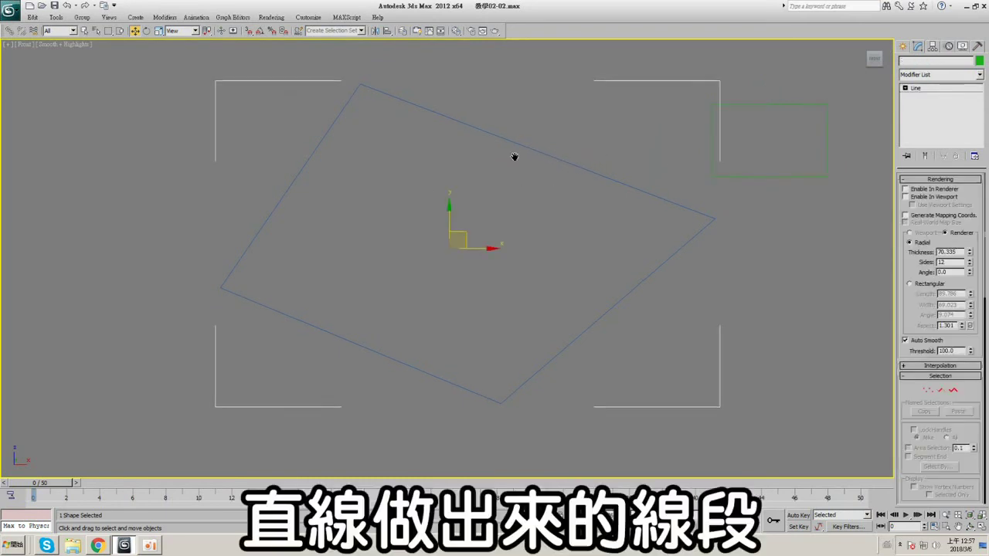
{"action": "left_click", "coordinate": [904, 88]}
{"action": "left_click", "coordinate": [924, 96]}
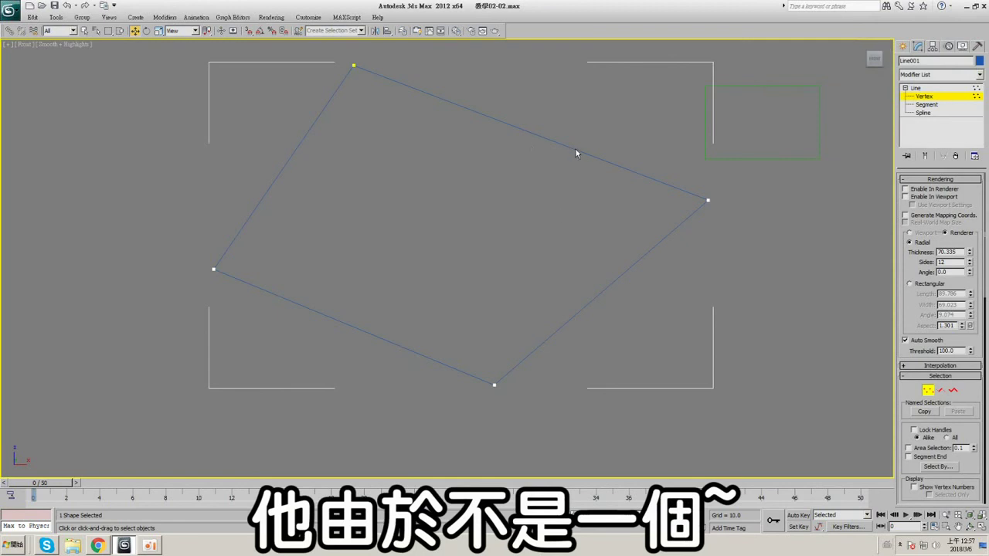
{"action": "left_click", "coordinate": [647, 186]}
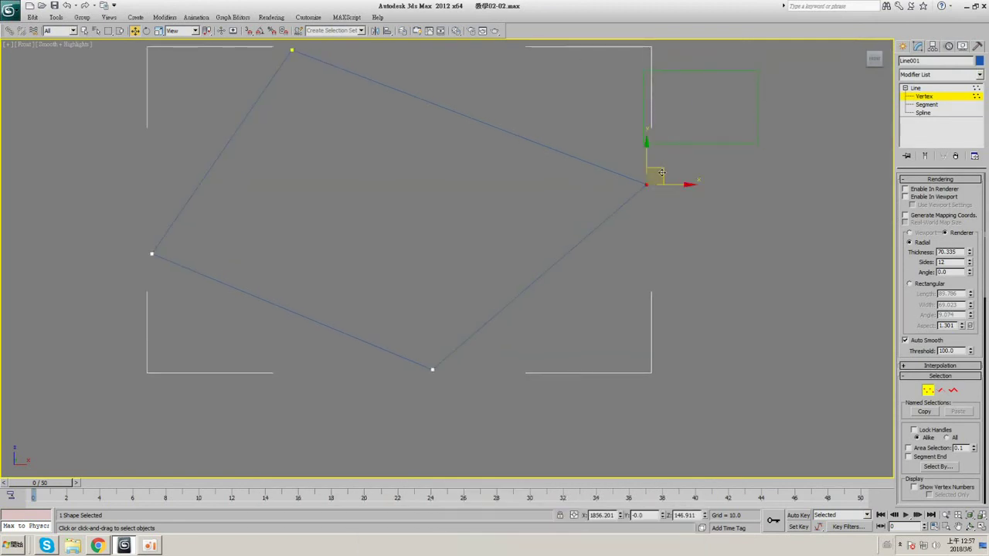
{"action": "middle_click_drag", "start_coordinate": [491, 220], "coordinate": [561, 242]}
{"action": "scroll", "coordinate": [517, 263], "scroll_direction": "down", "scroll_amount": 2}
{"action": "scroll", "coordinate": [561, 243], "scroll_direction": "up", "scroll_amount": 2}
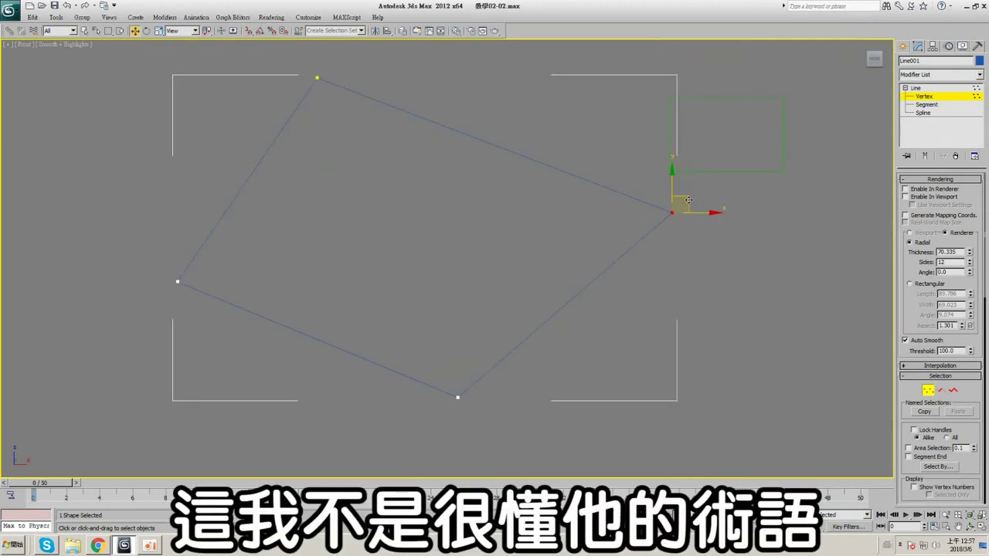
{"action": "left_click_drag", "start_coordinate": [688, 200], "coordinate": [675, 261]}
{"action": "left_click_drag", "start_coordinate": [199, 276], "coordinate": [177, 230]}
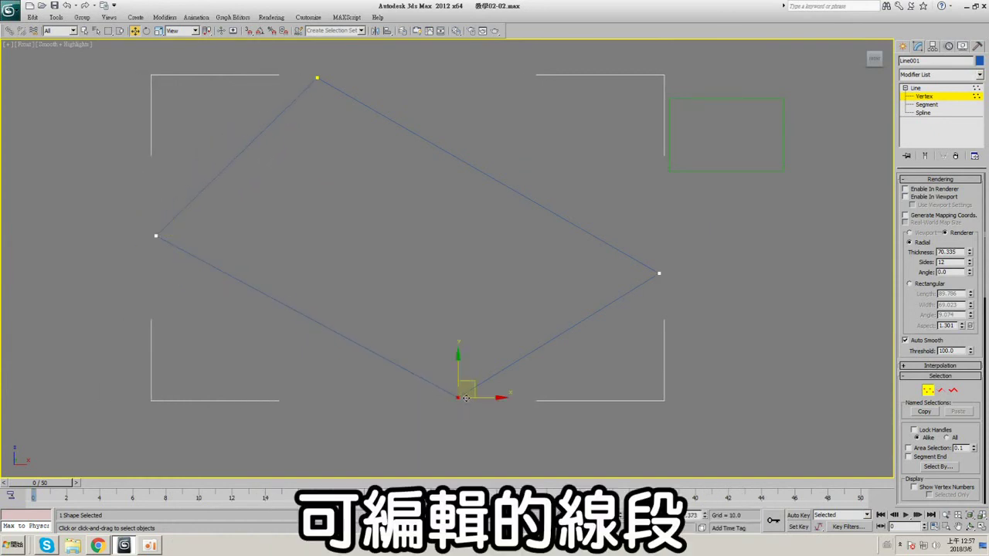
{"action": "left_click_drag", "start_coordinate": [466, 398], "coordinate": [452, 376]}
- Examine the Geometry editing options available for the line's vertices
{"action": "scroll", "coordinate": [953, 390], "scroll_direction": "down", "scroll_amount": 5}
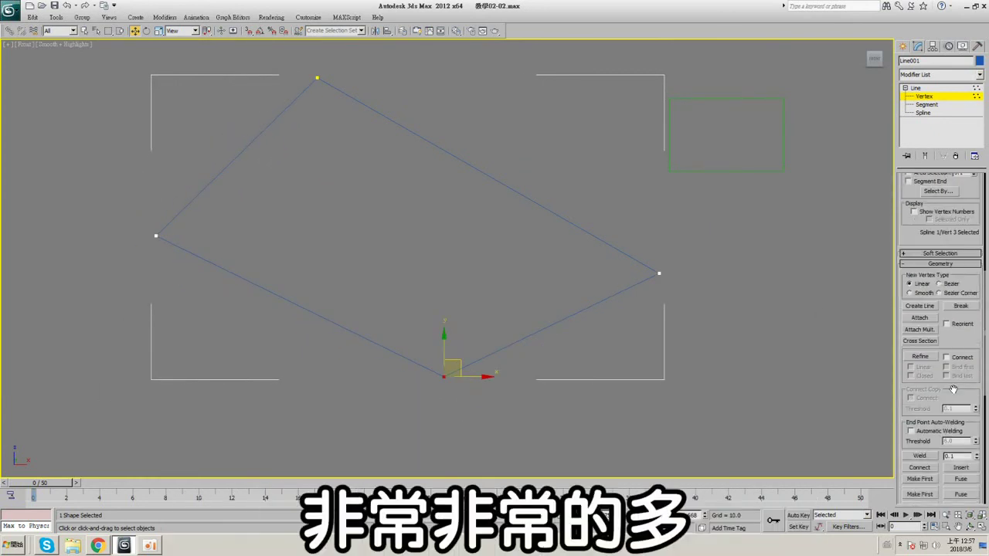
{"action": "scroll", "coordinate": [953, 389], "scroll_direction": "down", "scroll_amount": 10}
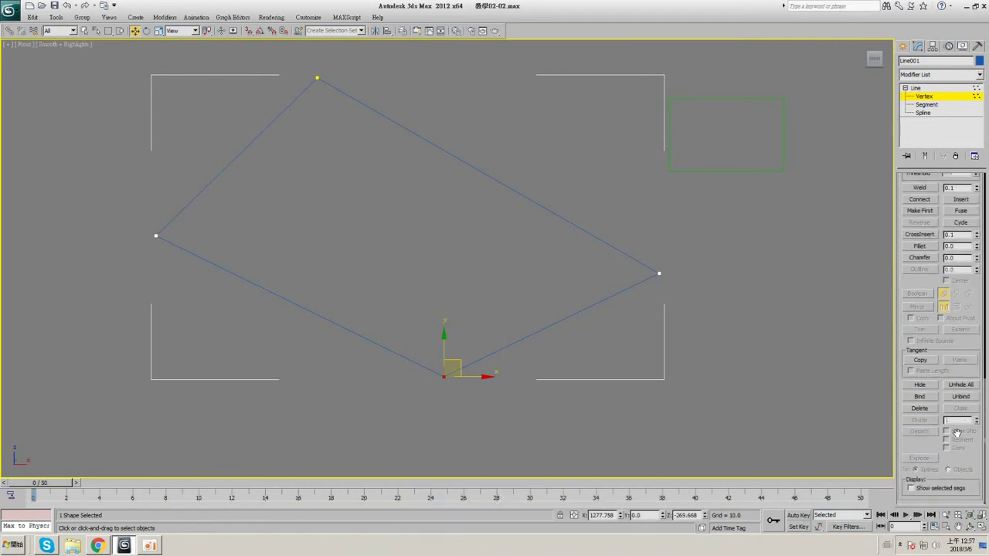
{"action": "scroll", "coordinate": [957, 434], "scroll_direction": "up", "scroll_amount": 15}
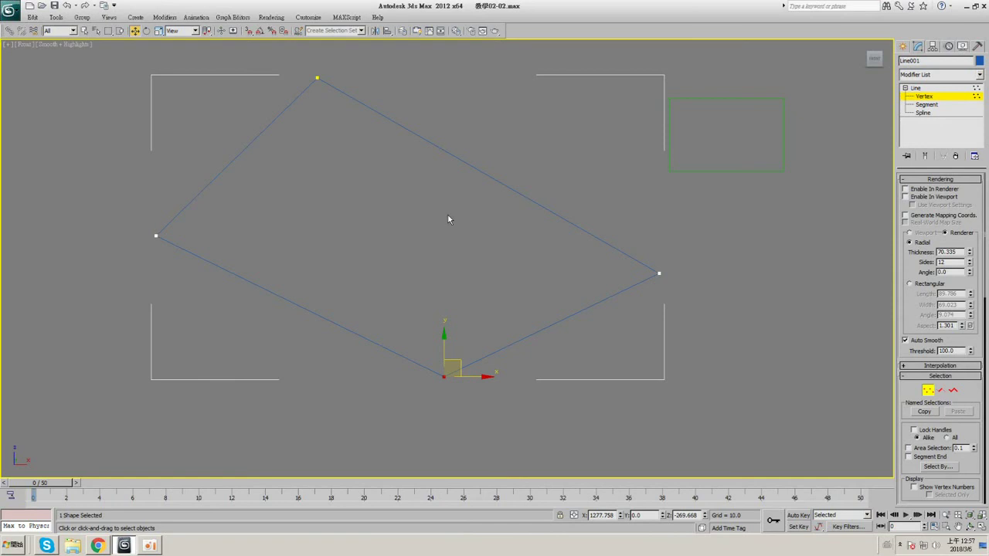
- Set the line's radial thickness to 71.742 while previewing its mesh, and turn Enable In Renderer and Enable In Viewport back off
{"action": "middle_click_drag", "start_coordinate": [447, 219], "coordinate": [510, 246]}
{"action": "left_click", "coordinate": [913, 197]}
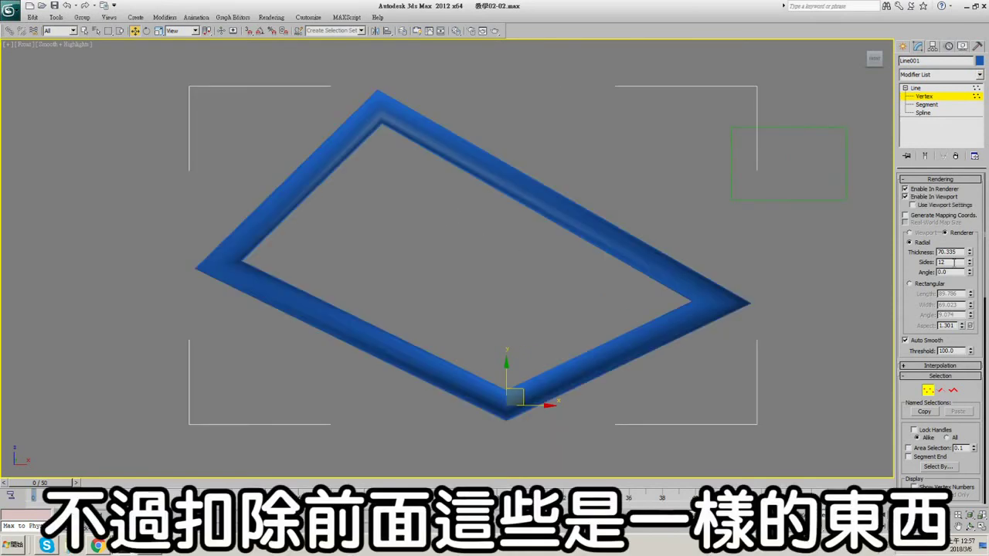
{"action": "mouse_move", "coordinate": [971, 255]}
{"action": "left_mouse_down"}
{"action": "mouse_move", "coordinate": [971, 269]}
{"action": "mouse_move", "coordinate": [970, 254]}
{"action": "left_mouse_up"}
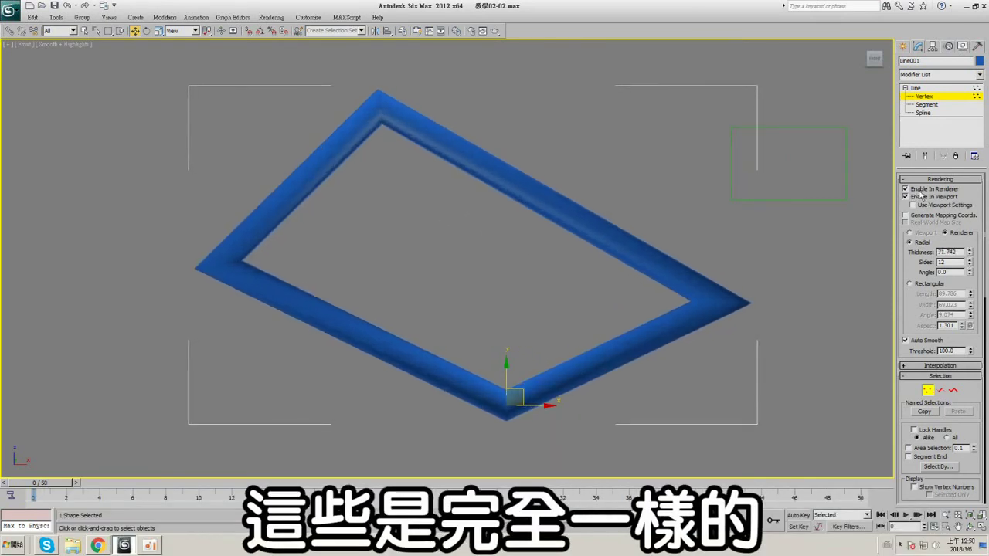
{"action": "left_click", "coordinate": [916, 191]}
{"action": "left_click", "coordinate": [912, 197]}
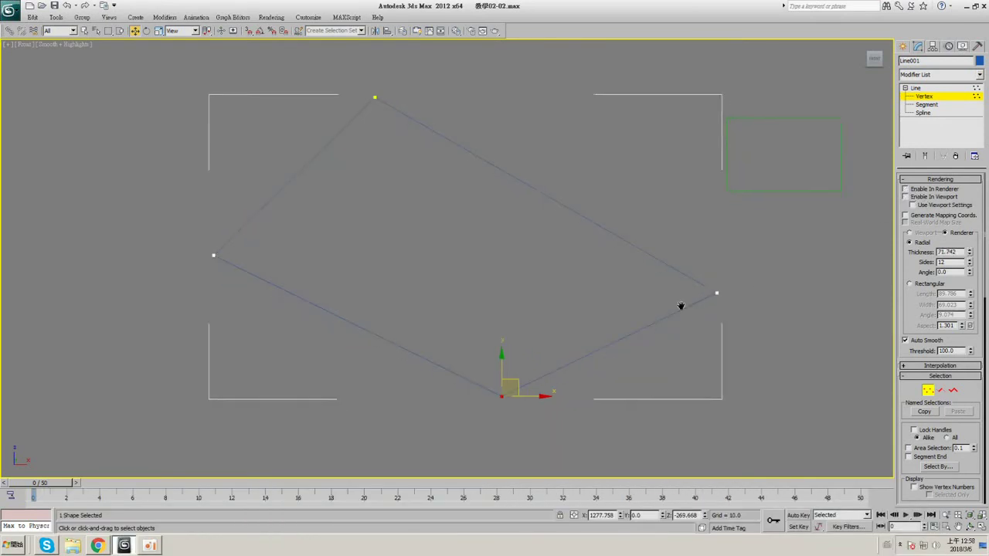
- Turn on Enable In Renderer and Enable In Viewport for the line, and set its Interpolation Steps to 8
{"action": "left_click", "coordinate": [919, 366]}
{"action": "left_click", "coordinate": [967, 377]}
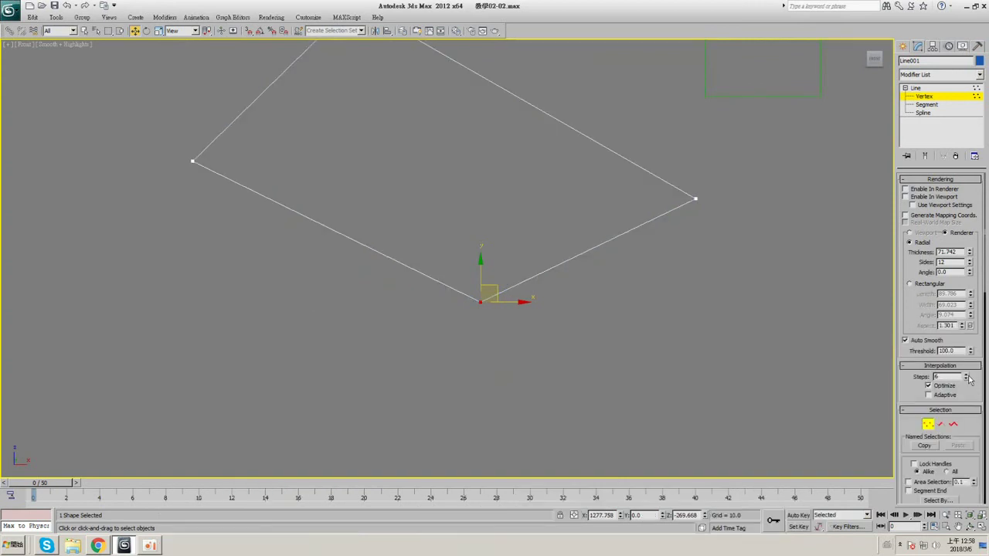
{"action": "middle_click_drag", "start_coordinate": [734, 262], "coordinate": [751, 316]}
{"action": "left_click", "coordinate": [912, 197]}
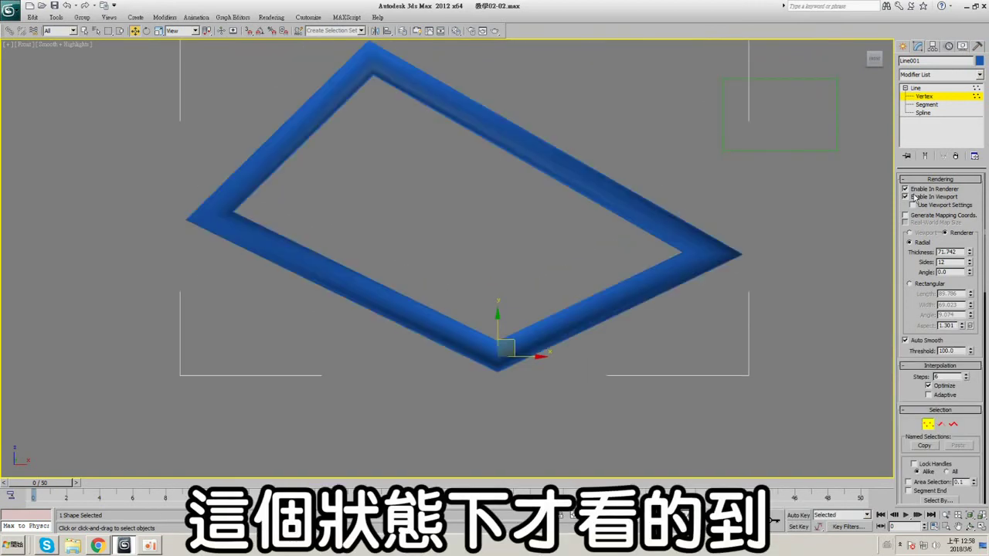
{"action": "left_click", "coordinate": [965, 378]}
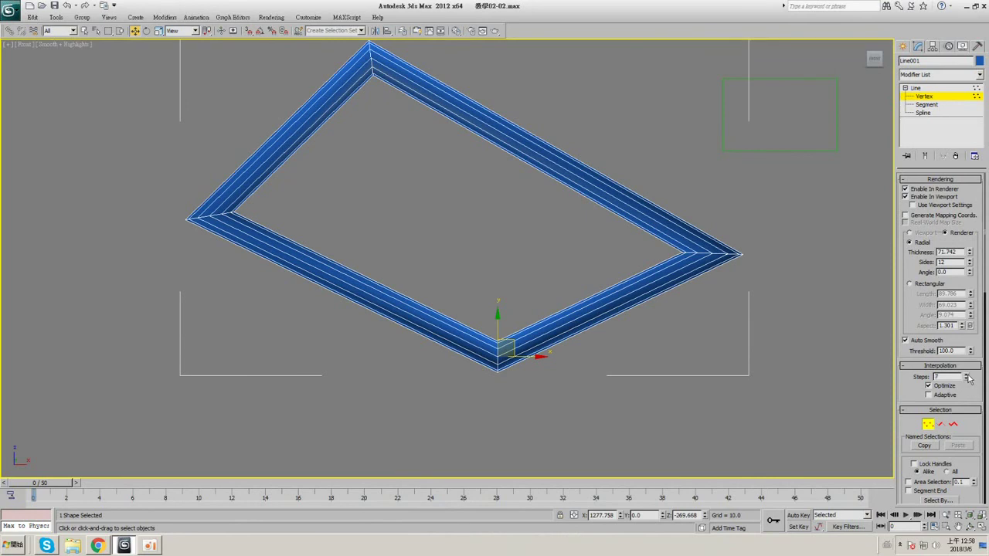
{"action": "left_click", "coordinate": [967, 376]}
{"action": "left_click", "coordinate": [966, 379]}
{"action": "left_click", "coordinate": [966, 379]}
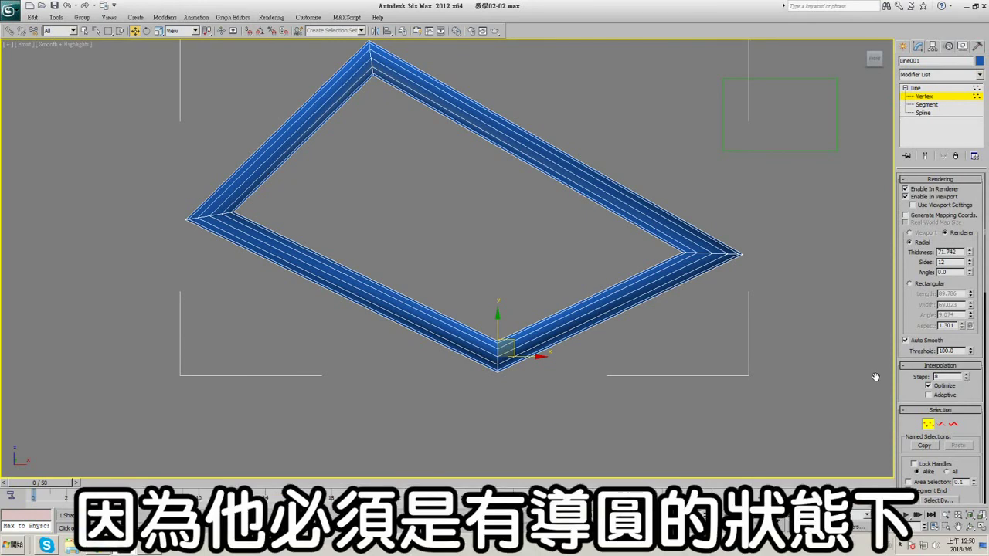
- Convert the line's top corner vertex to Smooth in wireframe display
{"action": "scroll", "coordinate": [496, 255], "scroll_direction": "down", "scroll_amount": 2}
{"action": "key", "text": "F3"}
{"action": "left_click_drag", "start_coordinate": [217, 62], "coordinate": [339, 188]}
{"action": "left_click_drag", "start_coordinate": [368, 89], "coordinate": [408, 156]}
{"action": "middle_click_drag", "start_coordinate": [410, 142], "coordinate": [432, 187]}
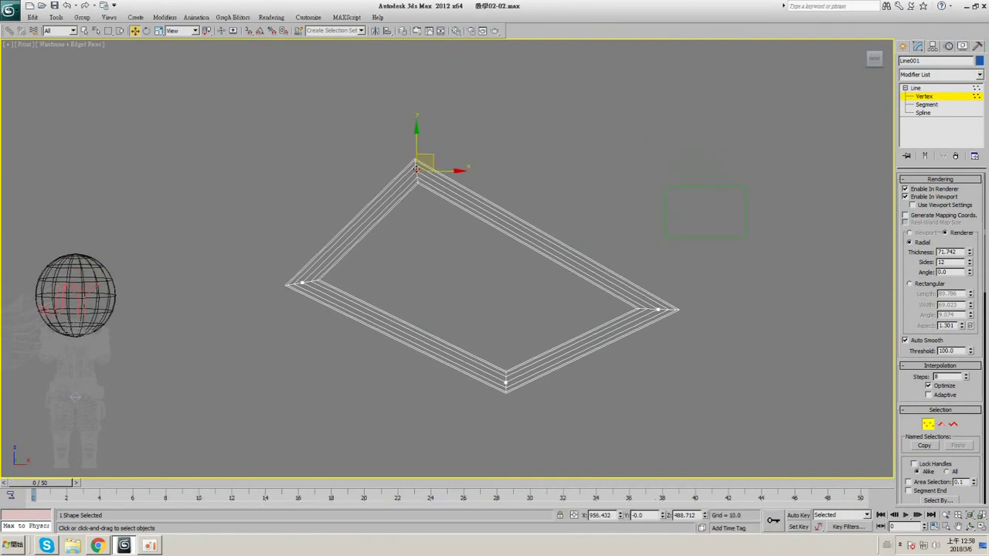
{"action": "scroll", "coordinate": [431, 193], "scroll_direction": "up", "scroll_amount": 3}
{"action": "right_click", "coordinate": [404, 140]}
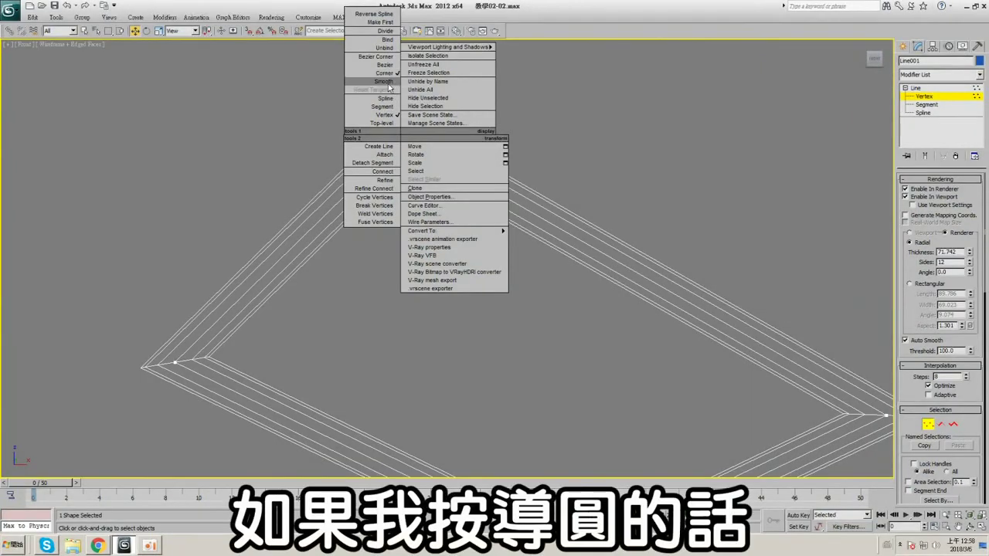
{"action": "left_click", "coordinate": [388, 83]}
{"action": "scroll", "coordinate": [525, 286], "scroll_direction": "down", "scroll_amount": 2}
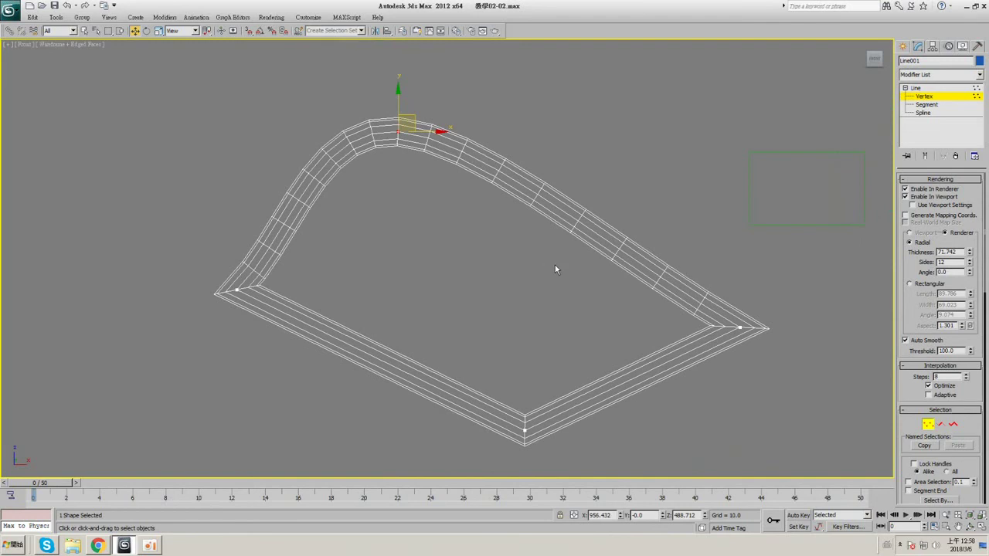
- Try lower Interpolation Steps values on the rounded line and settle on 3
{"action": "left_click", "coordinate": [965, 378]}
{"action": "left_click", "coordinate": [965, 379]}
{"action": "left_click", "coordinate": [965, 379]}
{"action": "left_click", "coordinate": [965, 378]}
{"action": "left_click", "coordinate": [965, 378]}
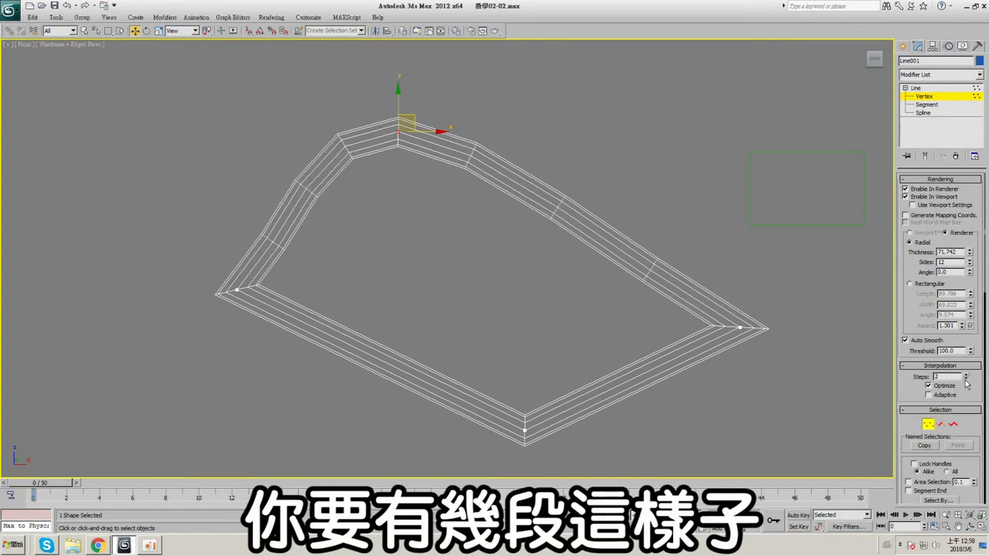
{"action": "left_click", "coordinate": [965, 379]}
{"action": "left_click", "coordinate": [965, 380]}
{"action": "left_click", "coordinate": [965, 380]}
{"action": "left_click", "coordinate": [964, 374]}
{"action": "left_click", "coordinate": [965, 375]}
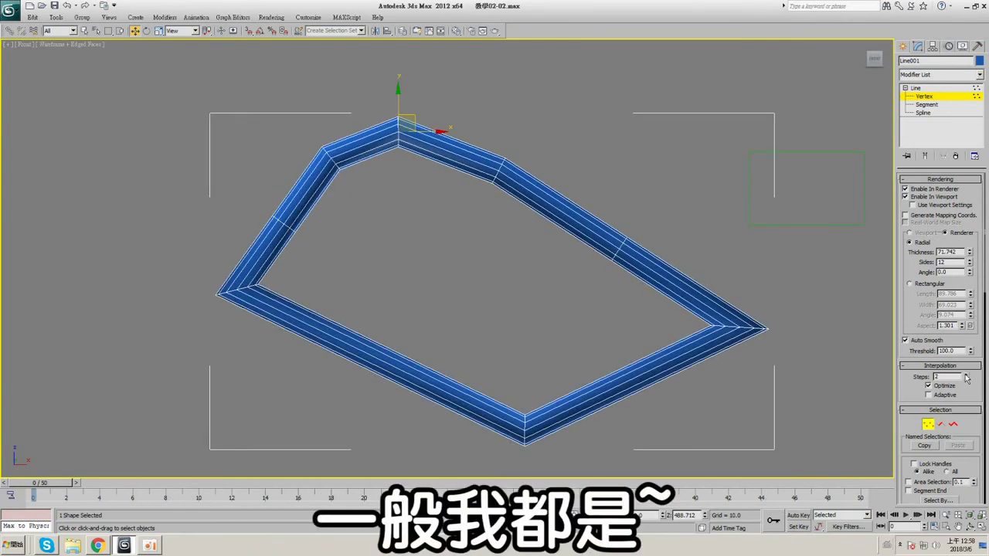
{"action": "left_click", "coordinate": [965, 375]}
- Move the smoothed top vertex to the right and the line's bottom Corner vertex down and to the left
{"action": "mouse_move", "coordinate": [412, 122]}
{"action": "left_mouse_down"}
{"action": "mouse_move", "coordinate": [503, 99]}
{"action": "mouse_move", "coordinate": [583, 131]}
{"action": "mouse_move", "coordinate": [542, 134]}
{"action": "left_mouse_up"}
{"action": "key", "text": "ctrl+z"}
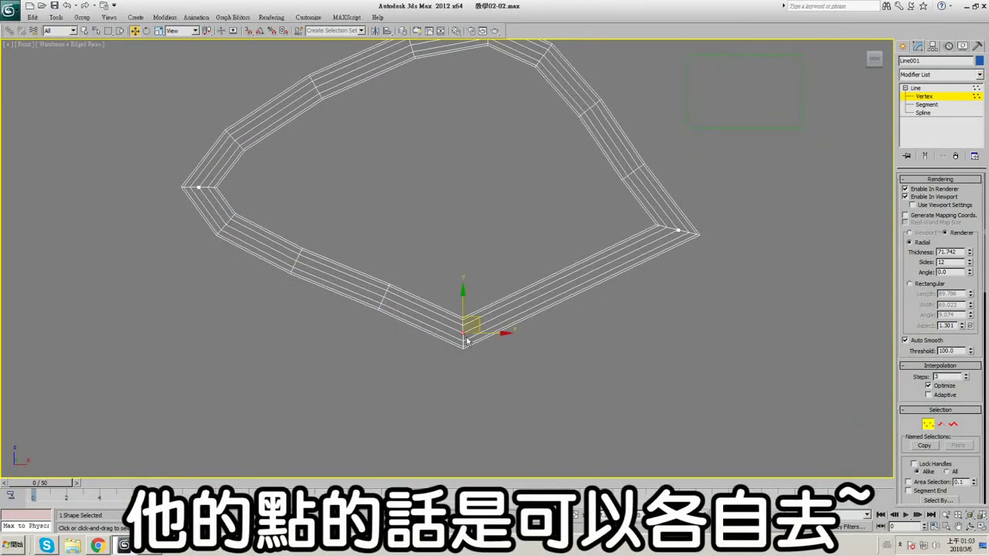
{"action": "right_click", "coordinate": [458, 331]}
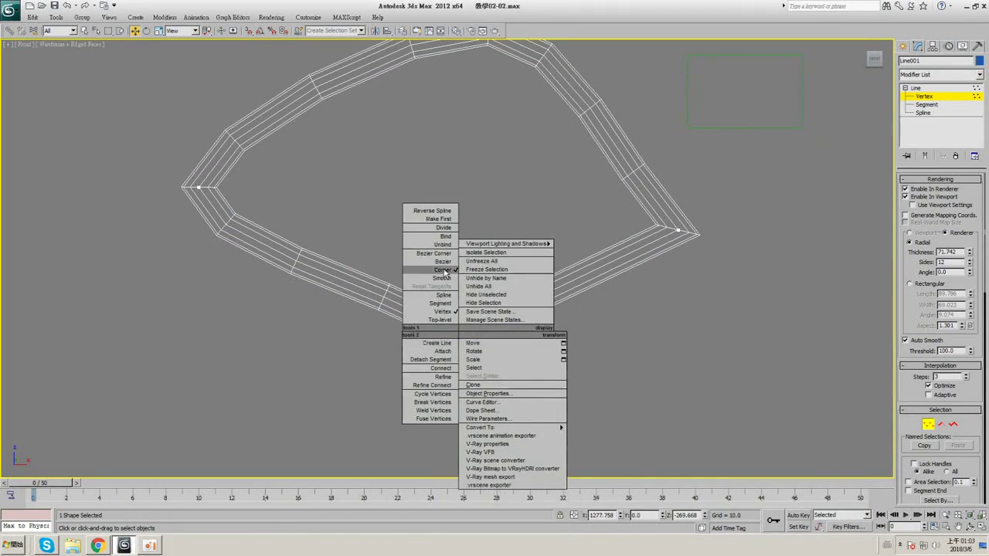
{"action": "left_click", "coordinate": [347, 299]}
{"action": "middle_click_drag", "start_coordinate": [347, 300], "coordinate": [312, 297]}
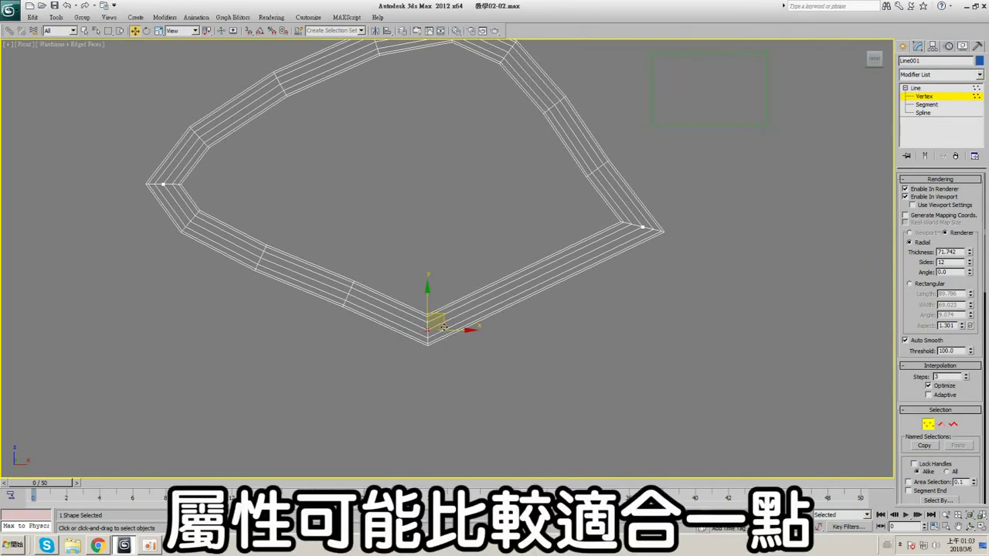
{"action": "left_click_drag", "start_coordinate": [443, 316], "coordinate": [372, 387]}
{"action": "middle_click_drag", "start_coordinate": [372, 387], "coordinate": [412, 325]}
- Convert the bottom vertex to Bezier and lower its right tangent handle to round the curve
{"action": "right_click", "coordinate": [402, 338]}
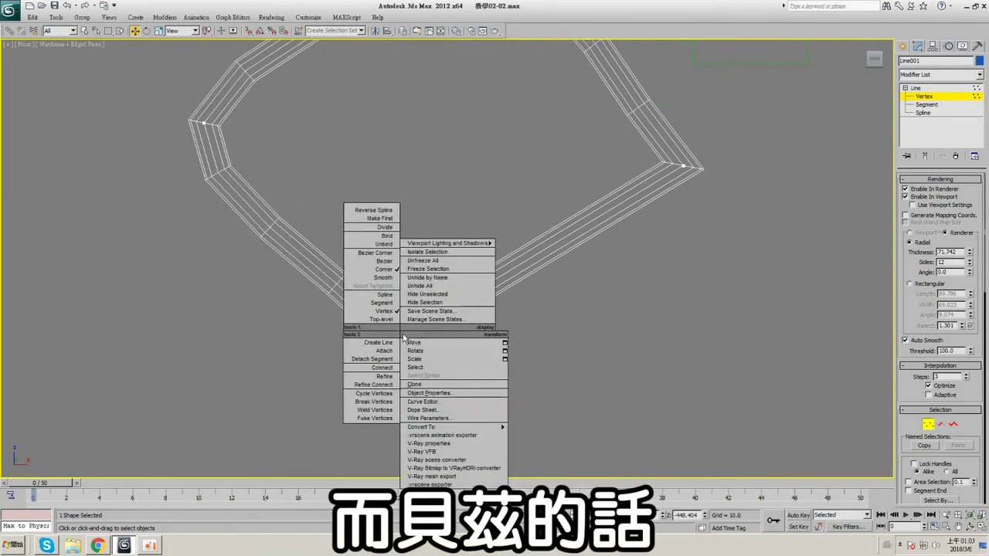
{"action": "left_click", "coordinate": [383, 264]}
{"action": "middle_click_drag", "start_coordinate": [430, 322], "coordinate": [441, 296]}
{"action": "left_click_drag", "start_coordinate": [502, 255], "coordinate": [505, 309]}
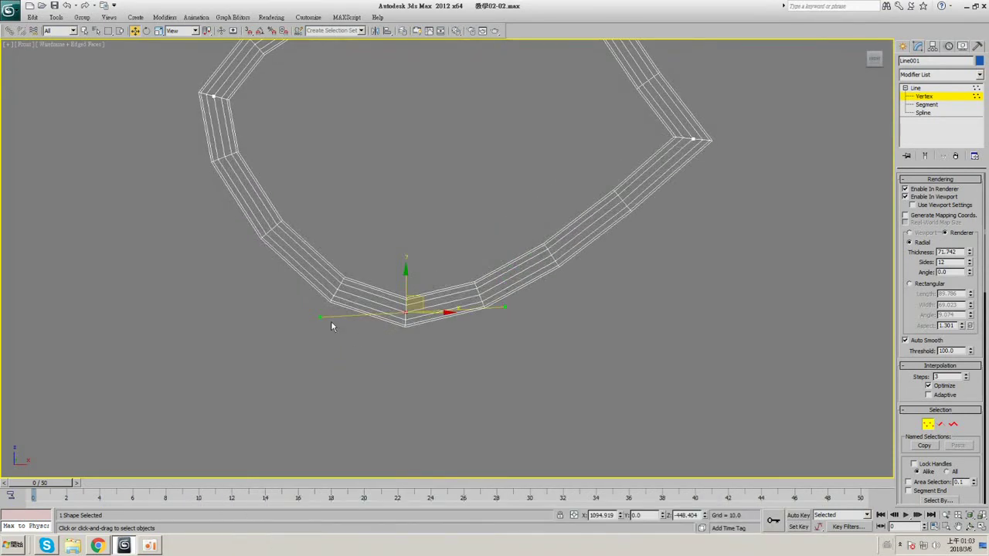
- Adjust the bottom vertex's Bezier tangent handle in the maximized Perspective viewport, using wireframe display and returning to shaded edged faces
{"action": "left_click", "coordinate": [981, 527]}
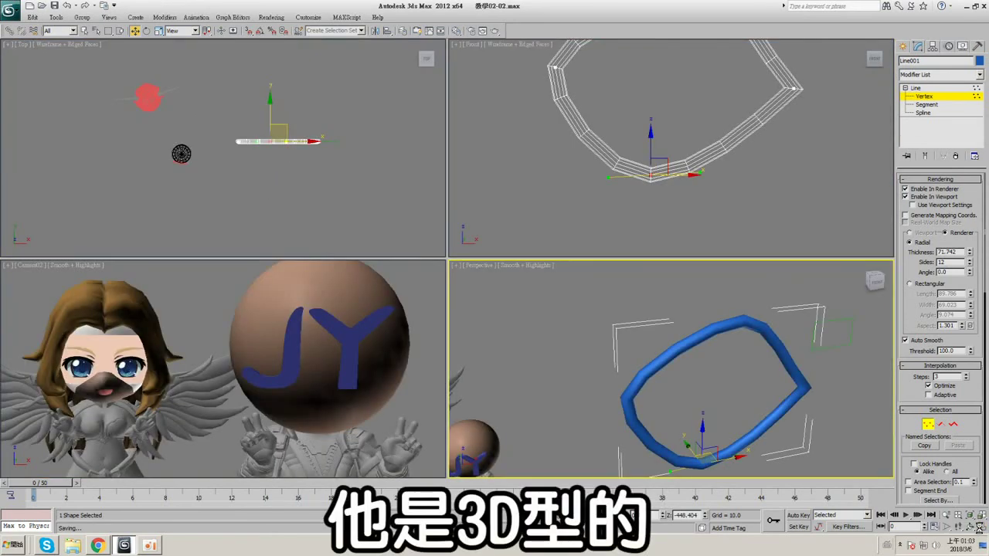
{"action": "left_click", "coordinate": [979, 527]}
{"action": "middle_click_drag", "start_coordinate": [530, 325], "coordinate": [519, 235]}
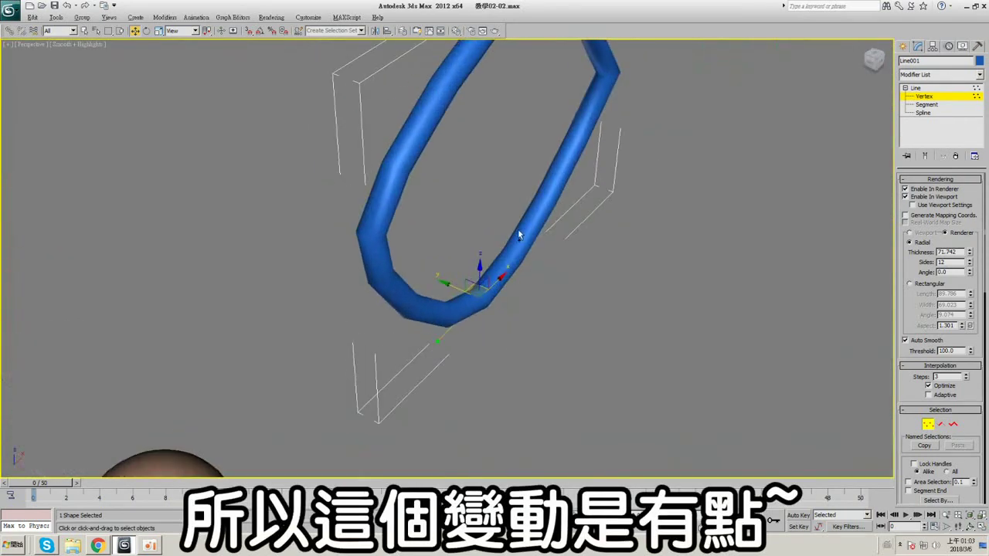
{"action": "key", "text": "F4"}
{"action": "key", "text": "F3"}
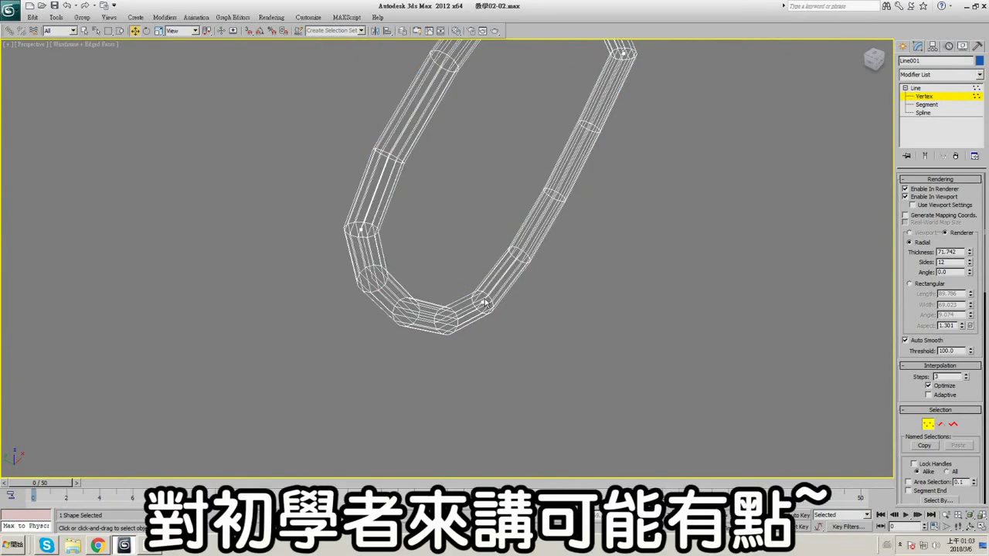
{"action": "left_click", "coordinate": [484, 302]}
{"action": "mouse_move", "coordinate": [438, 351]}
{"action": "left_mouse_down"}
{"action": "mouse_move", "coordinate": [453, 344]}
{"action": "mouse_move", "coordinate": [482, 367]}
{"action": "mouse_move", "coordinate": [417, 328]}
{"action": "mouse_move", "coordinate": [438, 347]}
{"action": "mouse_move", "coordinate": [489, 363]}
{"action": "left_mouse_up"}
{"action": "key", "text": "F3"}
{"action": "middle_click_drag", "start_coordinate": [488, 363], "coordinate": [499, 303], "text": "alt"}
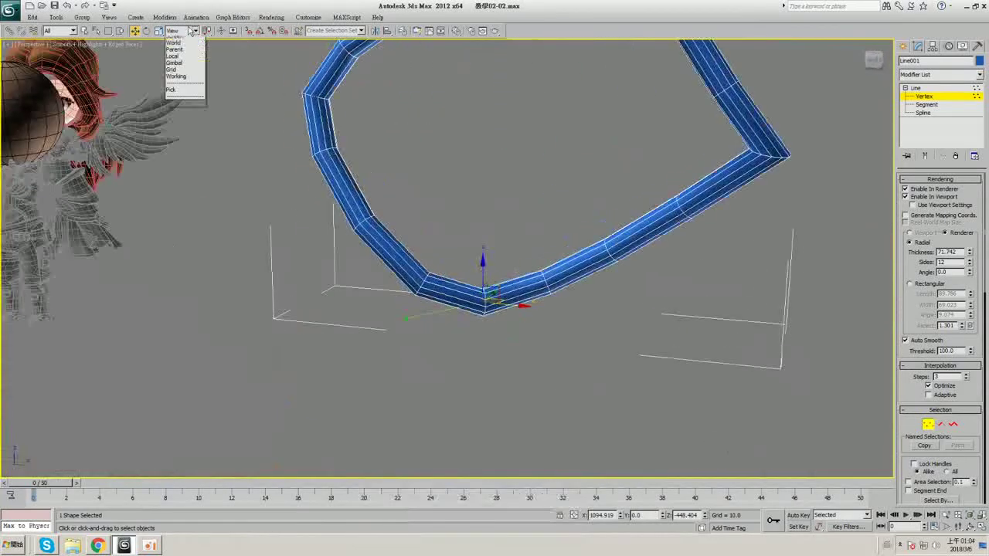
- Switch the move tool's reference coordinate system to Screen and reselect the line's bottom Bezier vertex
{"action": "left_click", "coordinate": [172, 36]}
{"action": "left_click", "coordinate": [195, 30]}
{"action": "left_click", "coordinate": [179, 50]}
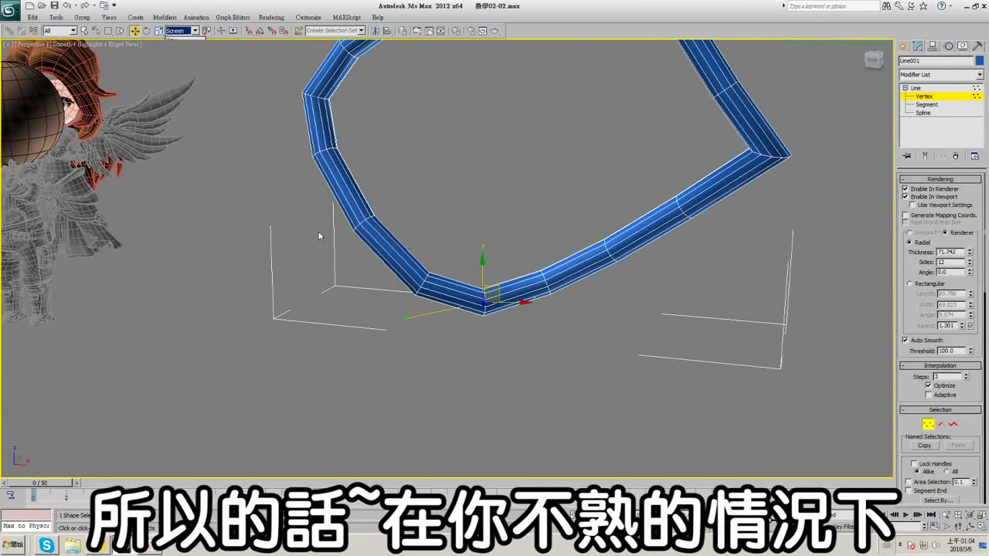
{"action": "left_click", "coordinate": [400, 318]}
{"action": "middle_click_drag", "start_coordinate": [409, 320], "coordinate": [472, 313], "text": "alt"}
{"action": "key", "text": "F3"}
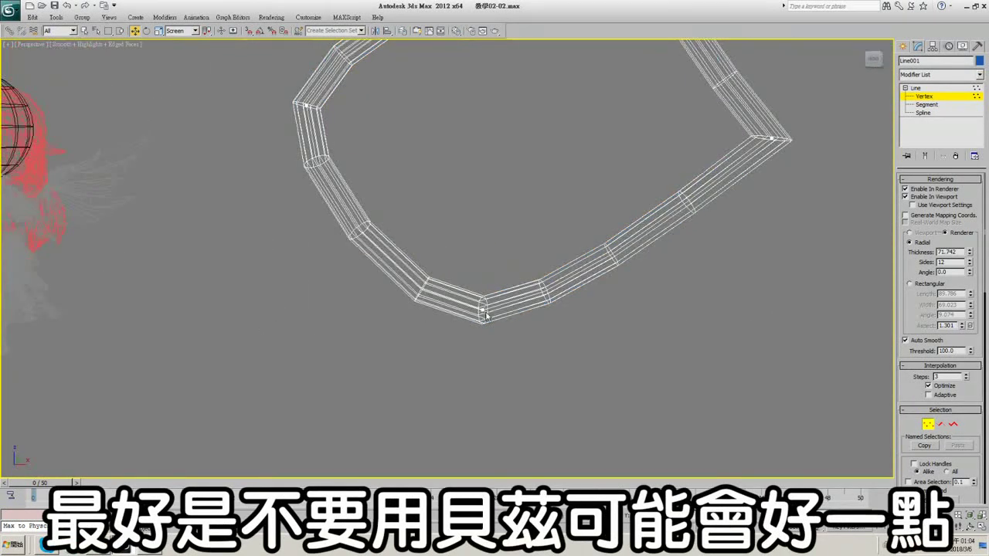
{"action": "left_click", "coordinate": [482, 312]}
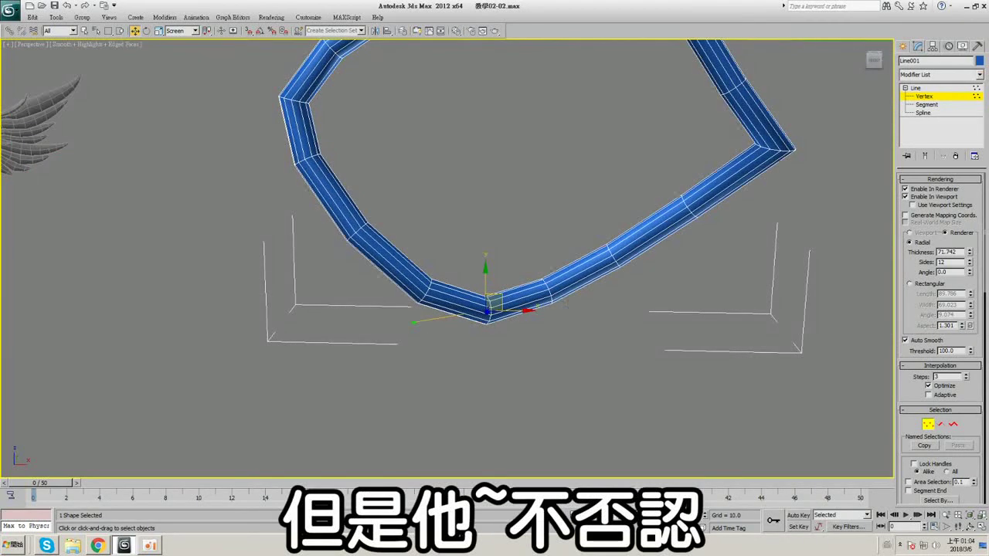
- In the maximized Front viewport, pull the bottom vertex's right Bezier handle far outward to widen the lower curve
{"action": "left_click", "coordinate": [981, 527]}
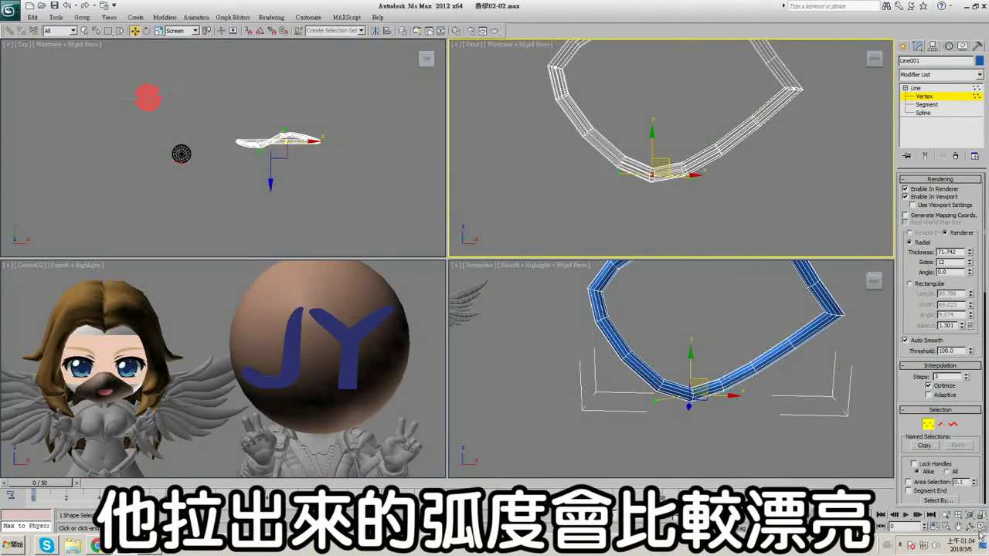
{"action": "left_click", "coordinate": [980, 528]}
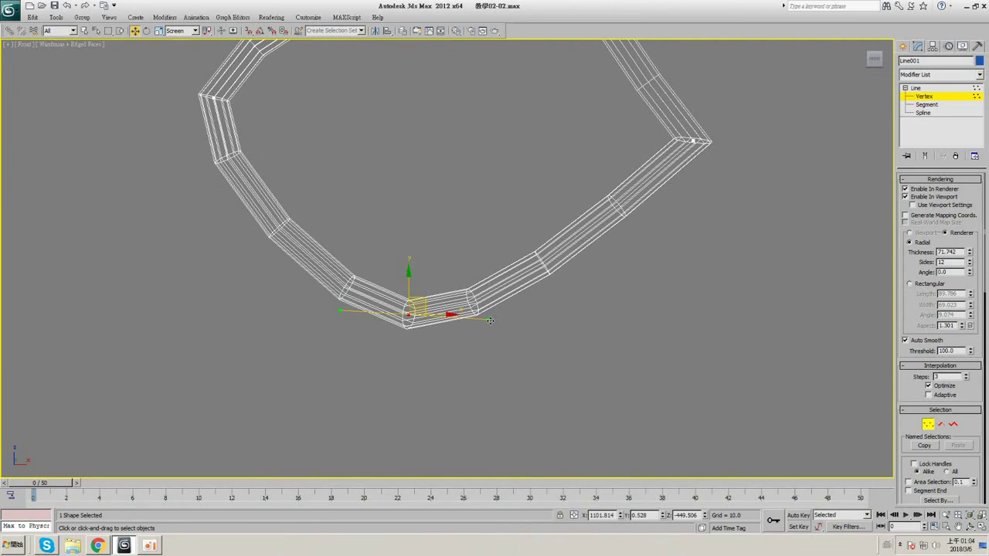
{"action": "key", "text": "F3"}
{"action": "mouse_move", "coordinate": [491, 319]}
{"action": "left_mouse_down"}
{"action": "mouse_move", "coordinate": [593, 320]}
{"action": "mouse_move", "coordinate": [573, 263]}
{"action": "mouse_move", "coordinate": [604, 309]}
{"action": "mouse_move", "coordinate": [666, 305]}
{"action": "left_mouse_up"}
{"action": "middle_click_drag", "start_coordinate": [664, 245], "coordinate": [628, 311]}
{"action": "middle_click_drag", "start_coordinate": [433, 238], "coordinate": [466, 254]}
- Move the line's left vertex slightly upward
{"action": "key", "text": "F3"}
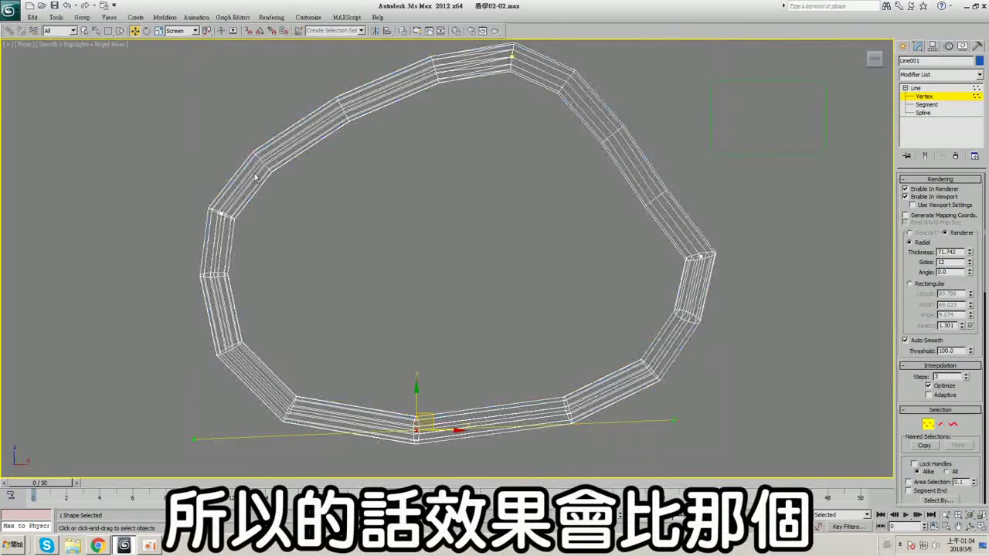
{"action": "left_click", "coordinate": [221, 212]}
{"action": "key", "text": "F3"}
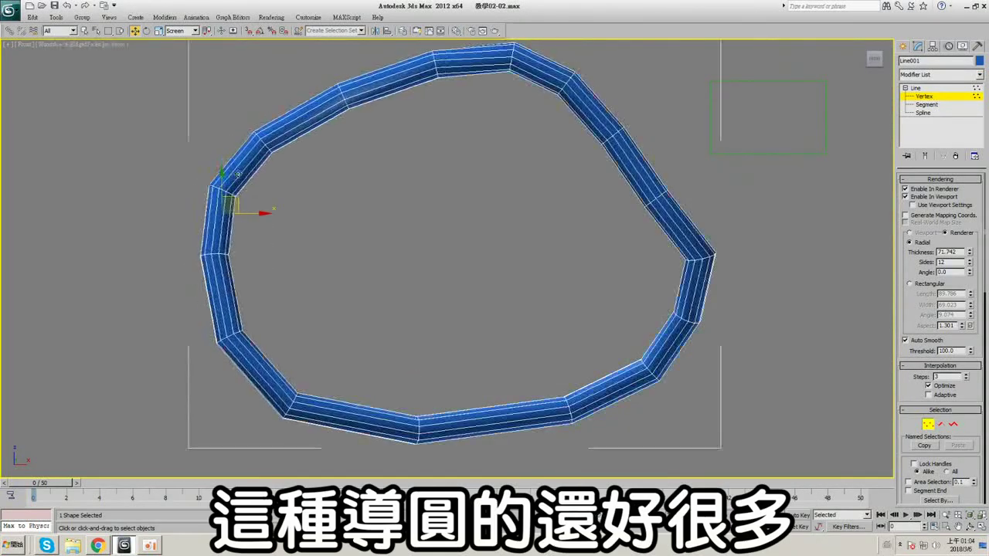
{"action": "middle_click_drag", "start_coordinate": [424, 150], "coordinate": [372, 180]}
- Move the line's smoothed top vertex to the left in the Front view
{"action": "left_click", "coordinate": [470, 91]}
{"action": "middle_click_drag", "start_coordinate": [485, 120], "coordinate": [504, 110]}
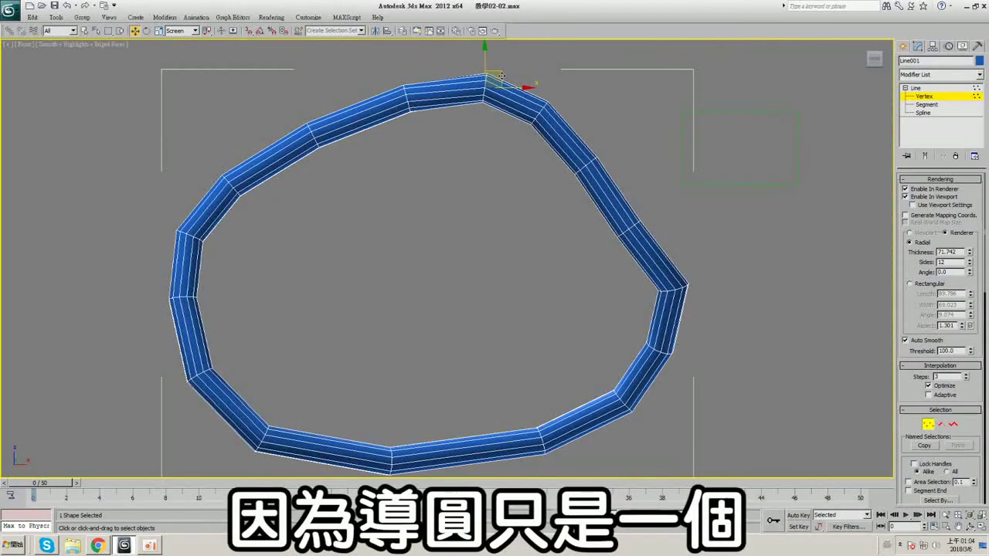
{"action": "left_click_drag", "start_coordinate": [501, 76], "coordinate": [467, 75]}
{"action": "scroll", "coordinate": [471, 82], "scroll_direction": "down", "scroll_amount": 2}
{"action": "middle_click_drag", "start_coordinate": [467, 146], "coordinate": [487, 147]}
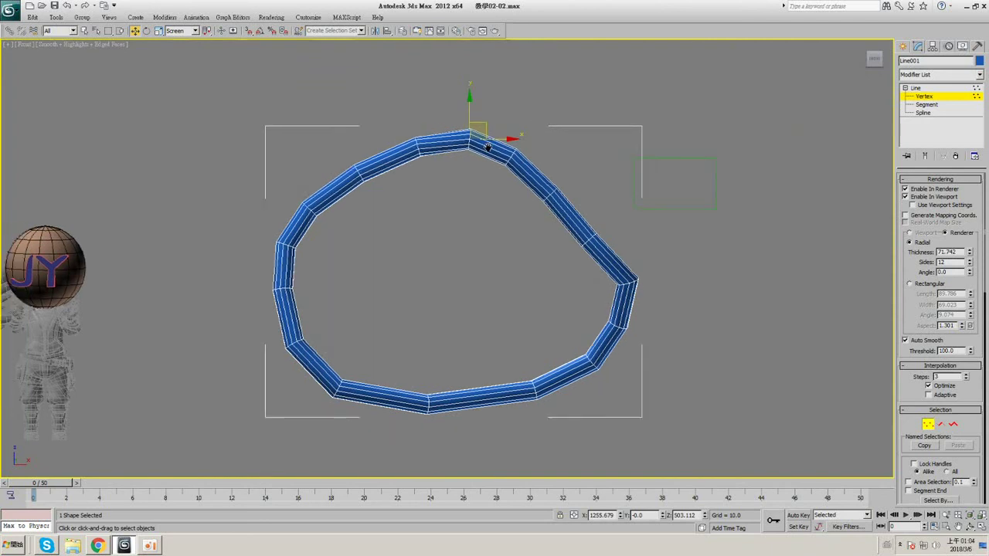
{"action": "scroll", "coordinate": [488, 148], "scroll_direction": "up", "scroll_amount": 3}
{"action": "scroll", "coordinate": [487, 150], "scroll_direction": "down", "scroll_amount": 3}
{"action": "left_click_drag", "start_coordinate": [489, 126], "coordinate": [481, 121]}
- Select the bottom vertex and shorten its Bezier tangent by moving the left handle inward
{"action": "key", "text": "F3"}
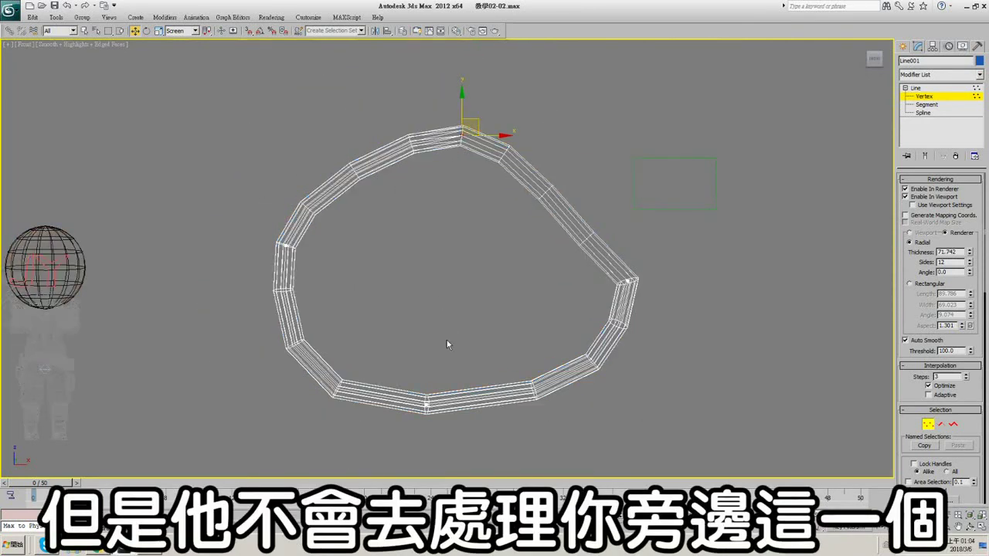
{"action": "left_click_drag", "start_coordinate": [457, 426], "coordinate": [457, 426]}
{"action": "key", "text": "F3"}
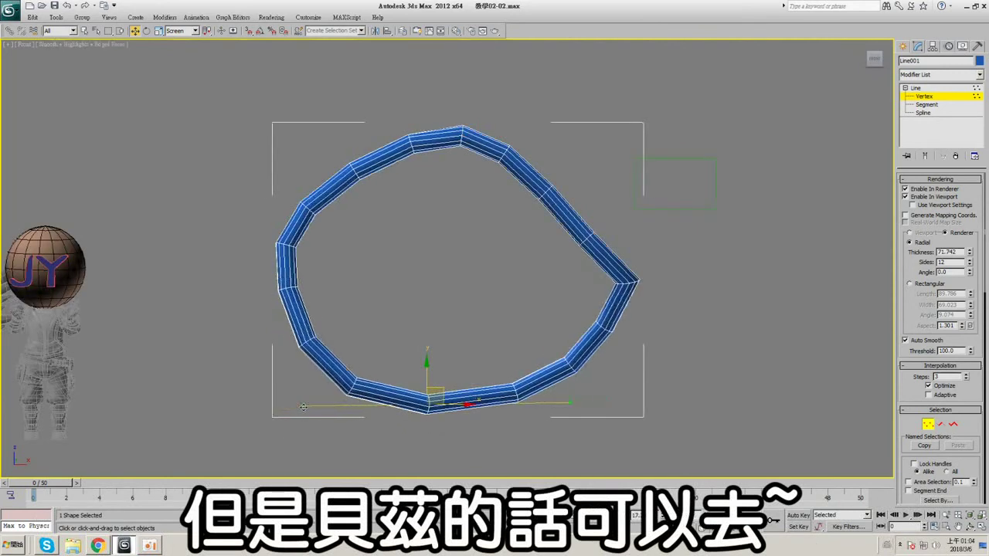
{"action": "left_click_drag", "start_coordinate": [292, 404], "coordinate": [288, 408]}
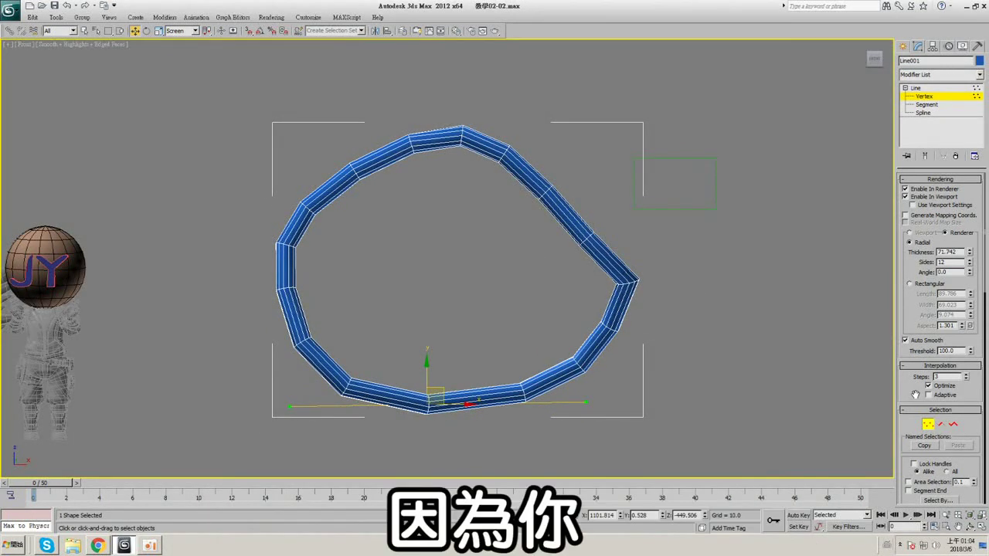
- Shift the top vertex a little farther left and move the left vertex down and outward
{"action": "key", "text": "F3"}
{"action": "left_click", "coordinate": [462, 137]}
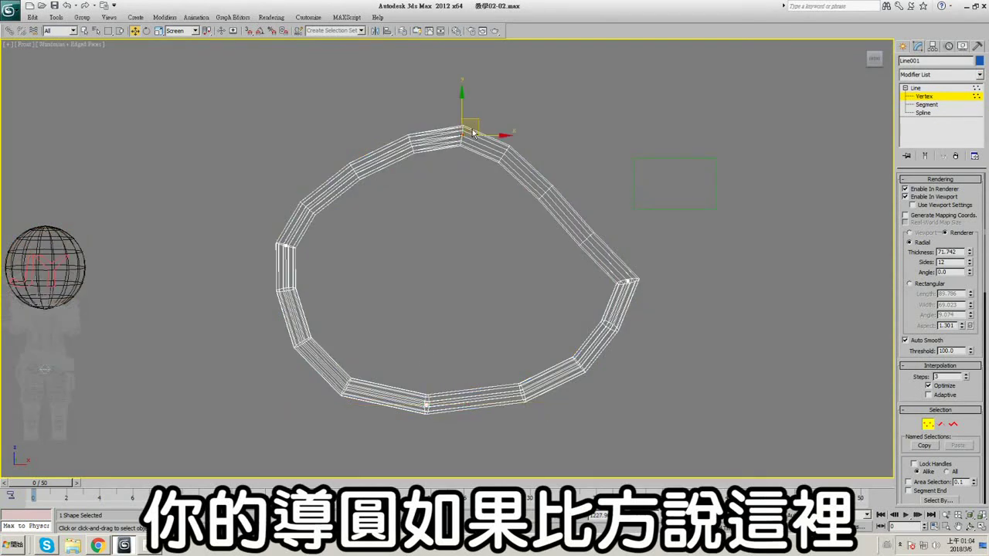
{"action": "left_click_drag", "start_coordinate": [473, 133], "coordinate": [460, 131]}
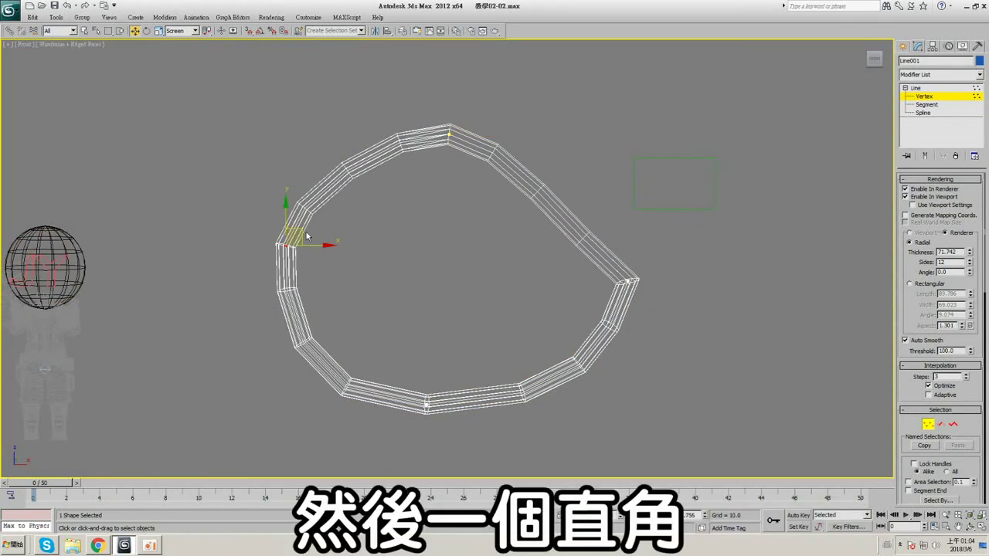
{"action": "left_click_drag", "start_coordinate": [300, 240], "coordinate": [276, 263]}
{"action": "key", "text": "F3"}
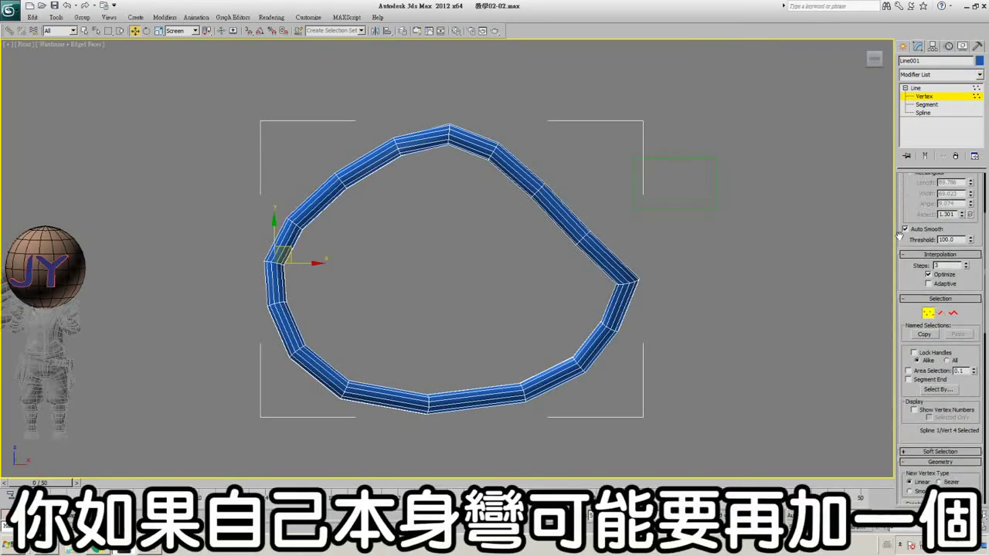
- Insert a vertex on the line's upper-left segment with Refine and move it up and to the left
{"action": "scroll", "coordinate": [927, 305], "scroll_direction": "down", "scroll_amount": 5}
{"action": "scroll", "coordinate": [932, 355], "scroll_direction": "down", "scroll_amount": 2}
{"action": "left_click", "coordinate": [920, 416]}
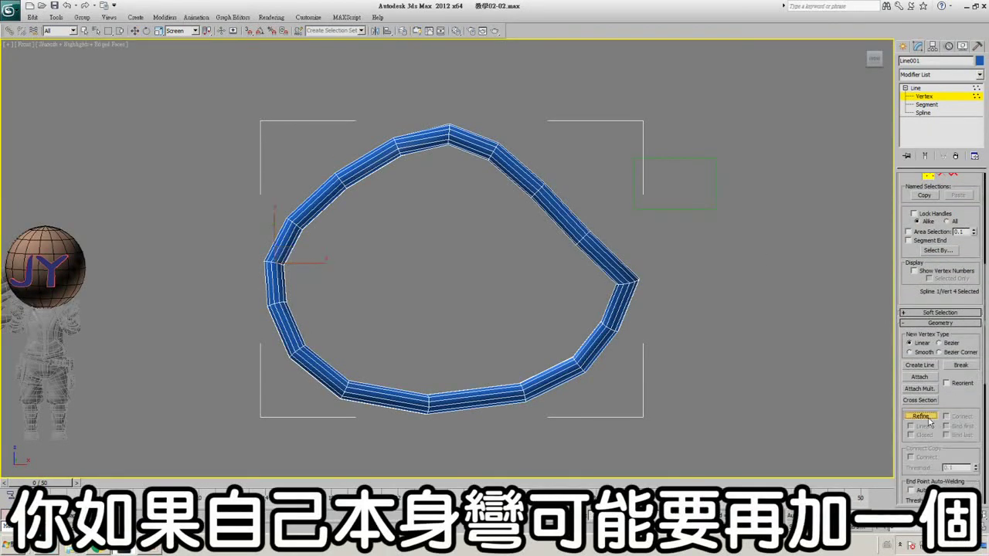
{"action": "key", "text": "F3"}
{"action": "left_click", "coordinate": [337, 182]}
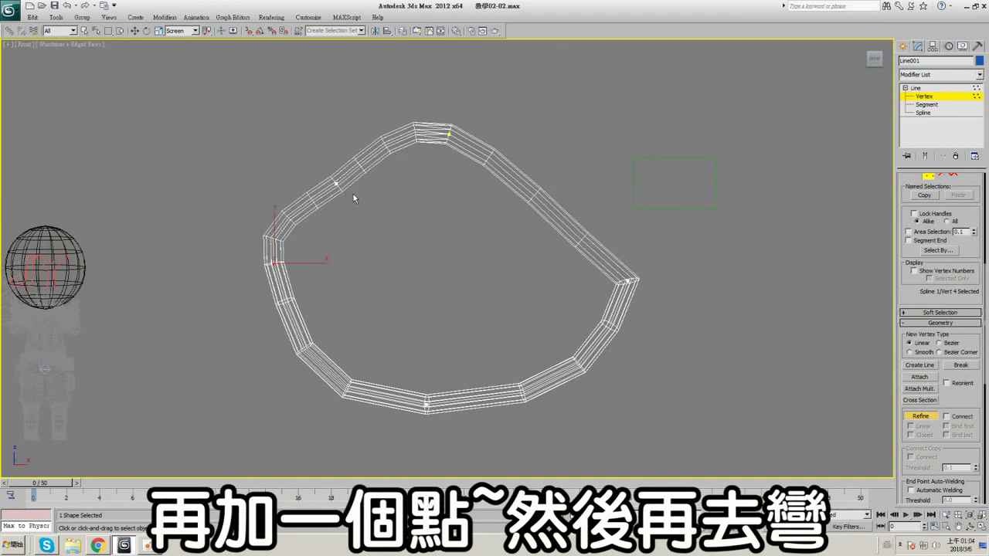
{"action": "key", "text": "F3"}
{"action": "left_click_drag", "start_coordinate": [338, 184], "coordinate": [314, 159]}
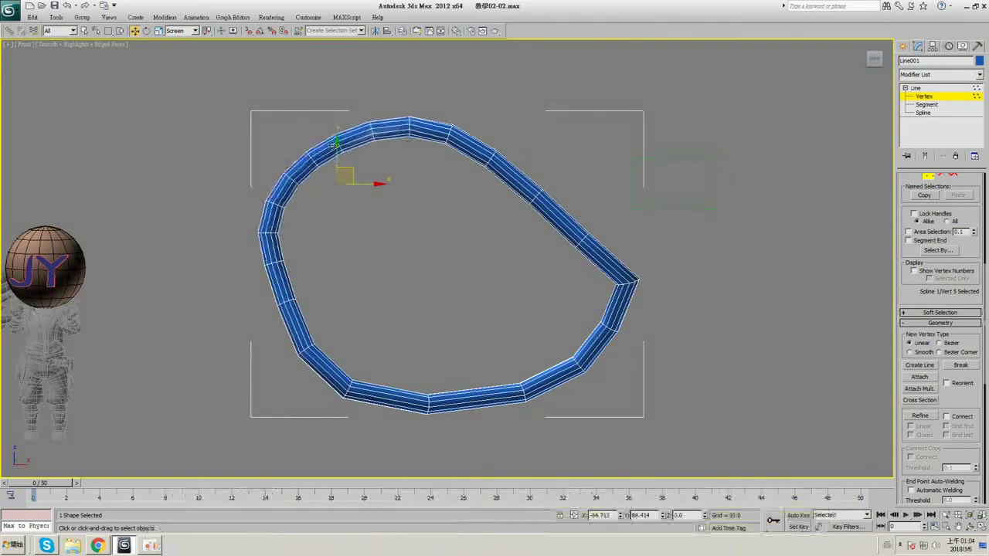
- Move the line's leftmost vertex farther out to the left and slightly down
{"action": "key", "text": "F3"}
{"action": "left_click_drag", "start_coordinate": [317, 251], "coordinate": [259, 276]}
{"action": "left_click_drag", "start_coordinate": [281, 256], "coordinate": [269, 262]}
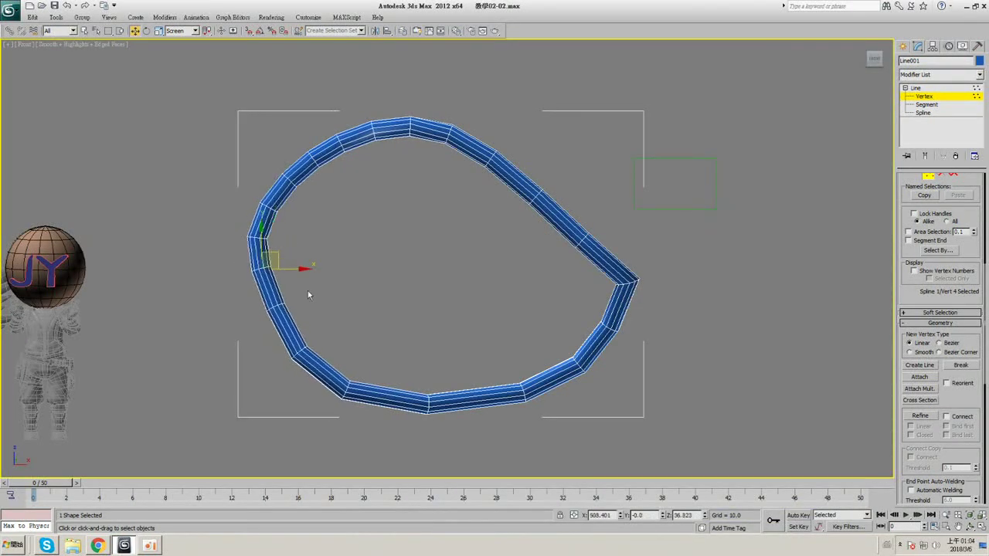
- Lengthen the bottom vertex's Bezier tangent and tilt its left handle downward
{"action": "left_click", "coordinate": [427, 404]}
{"action": "key", "text": "F3"}
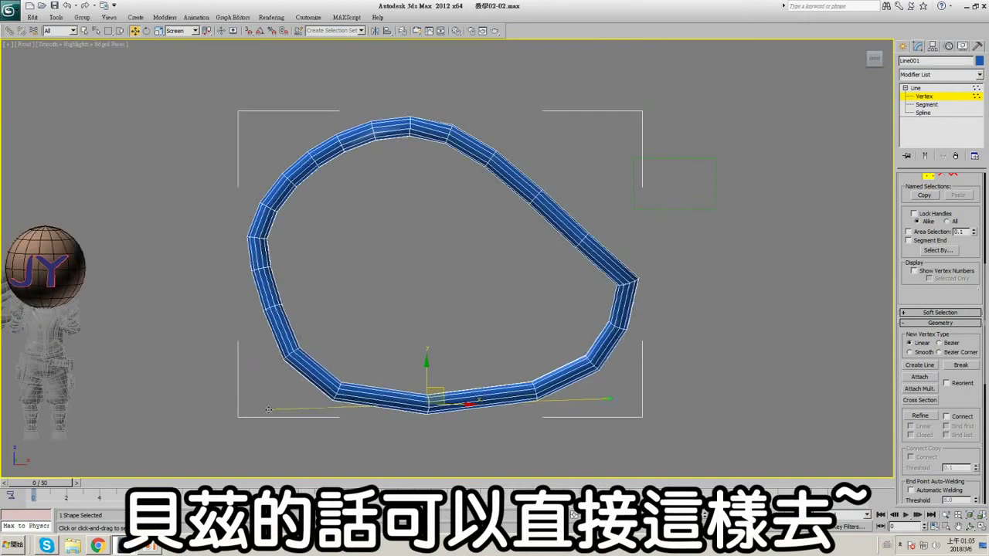
{"action": "left_click_drag", "start_coordinate": [216, 412], "coordinate": [278, 421]}
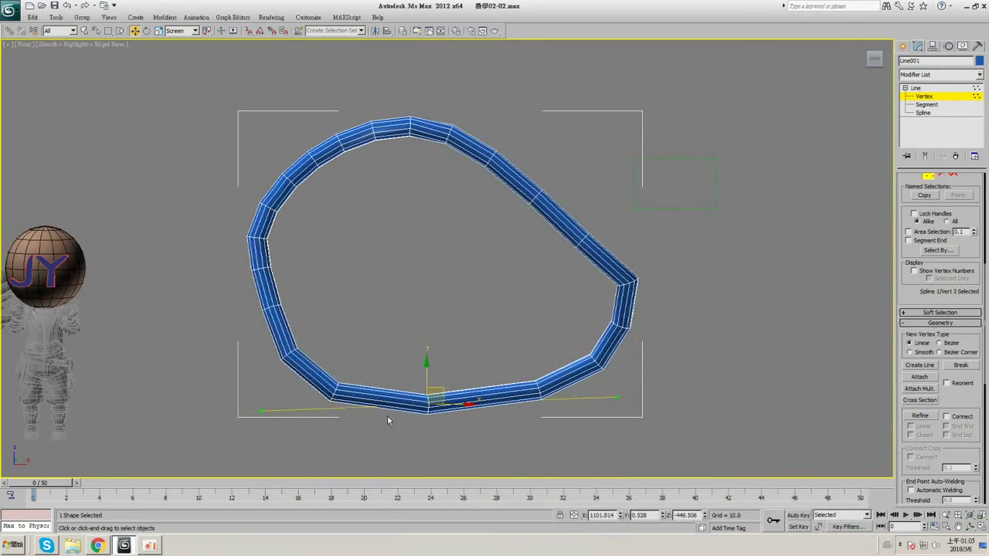
- Lower the line's Interpolation Steps to 2
{"action": "middle_click_drag", "start_coordinate": [387, 415], "coordinate": [340, 345]}
{"action": "scroll", "coordinate": [925, 356], "scroll_direction": "up", "scroll_amount": 5}
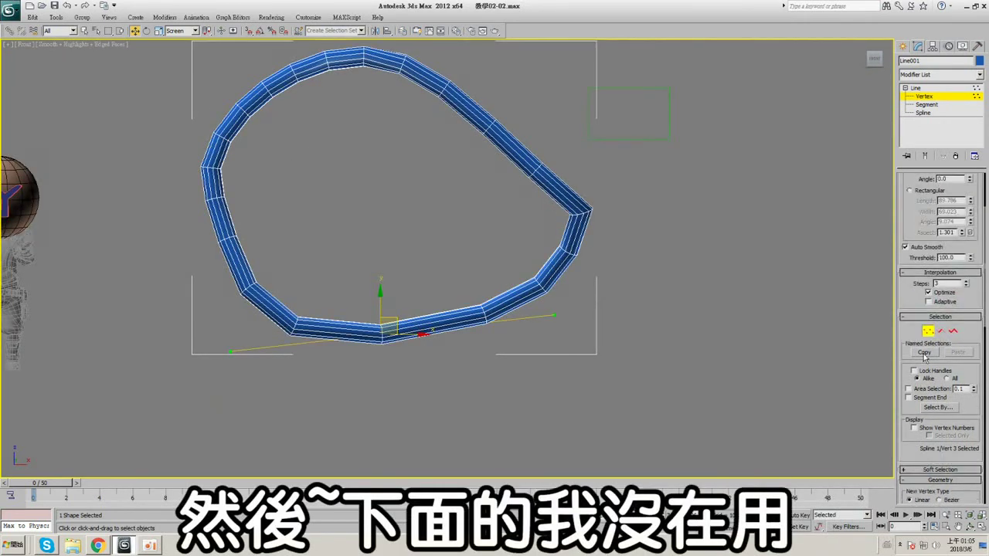
{"action": "left_click", "coordinate": [965, 287]}
- Try Soft Selection on the line's vertices with increasing Falloff values and turn it off again
{"action": "scroll", "coordinate": [910, 324], "scroll_direction": "down", "scroll_amount": 2}
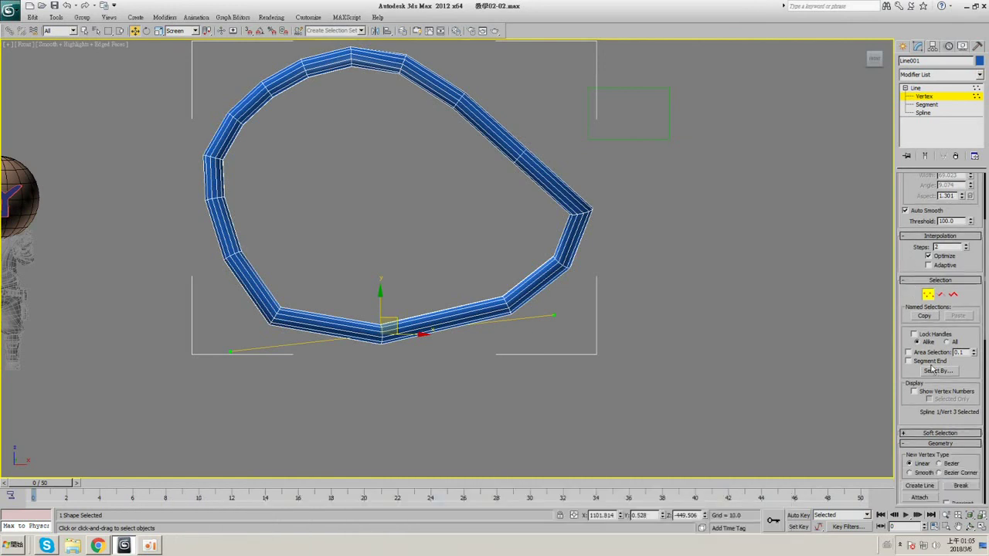
{"action": "scroll", "coordinate": [909, 353], "scroll_direction": "down", "scroll_amount": 5}
{"action": "left_click", "coordinate": [919, 341]}
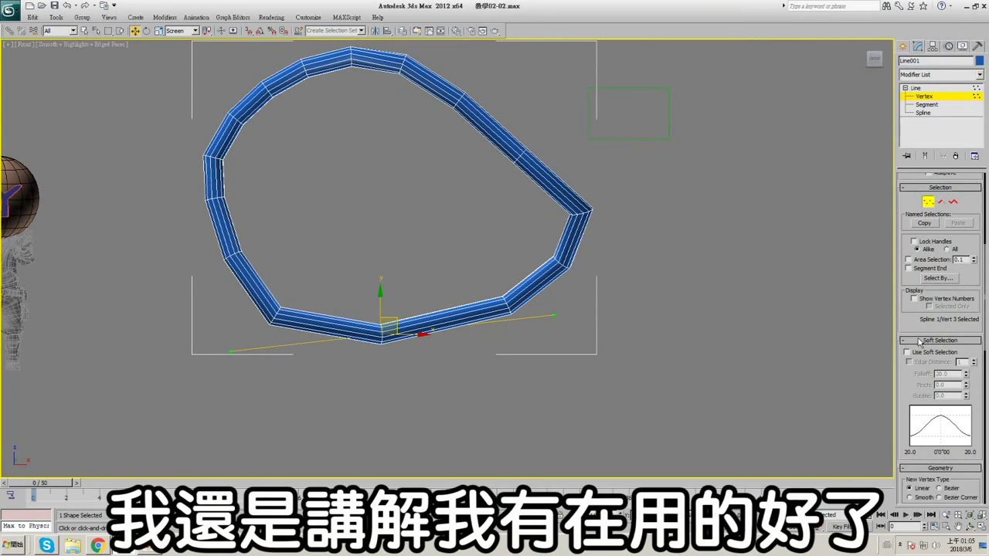
{"action": "middle_click_drag", "start_coordinate": [585, 248], "coordinate": [595, 270]}
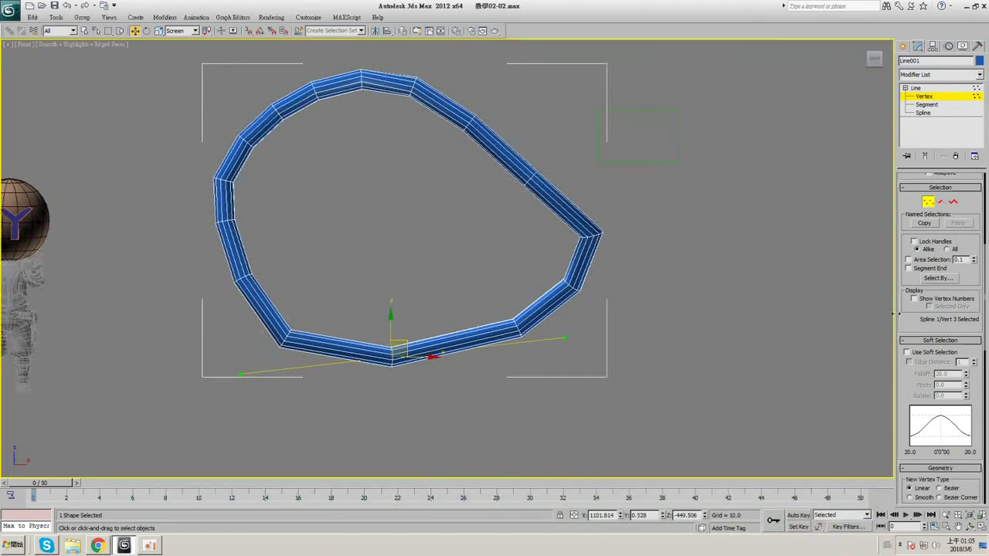
{"action": "scroll", "coordinate": [898, 317], "scroll_direction": "down", "scroll_amount": 3}
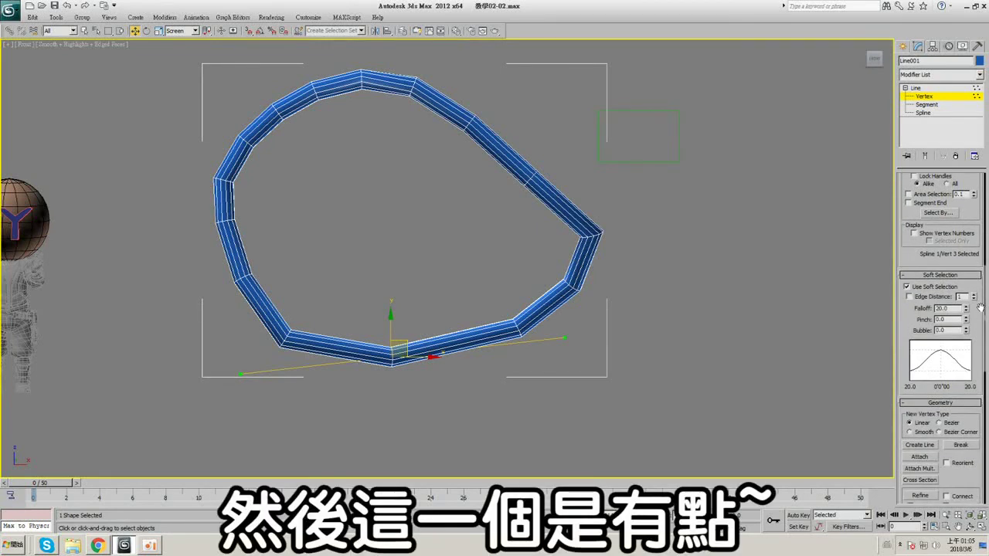
{"action": "left_click_drag", "start_coordinate": [965, 309], "coordinate": [967, 242]}
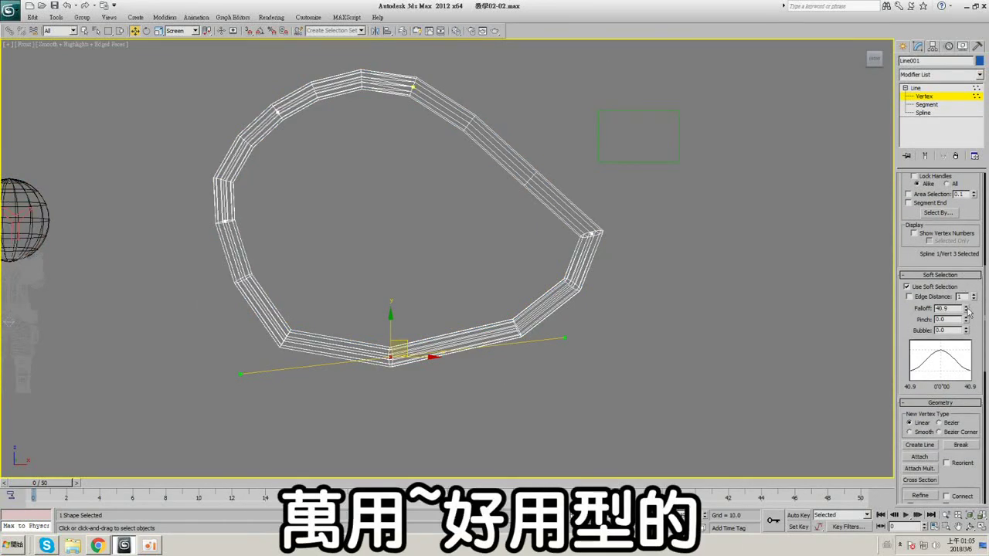
{"action": "left_click_drag", "start_coordinate": [967, 310], "coordinate": [981, 232]}
{"action": "middle_click_drag", "start_coordinate": [462, 123], "coordinate": [463, 187]}
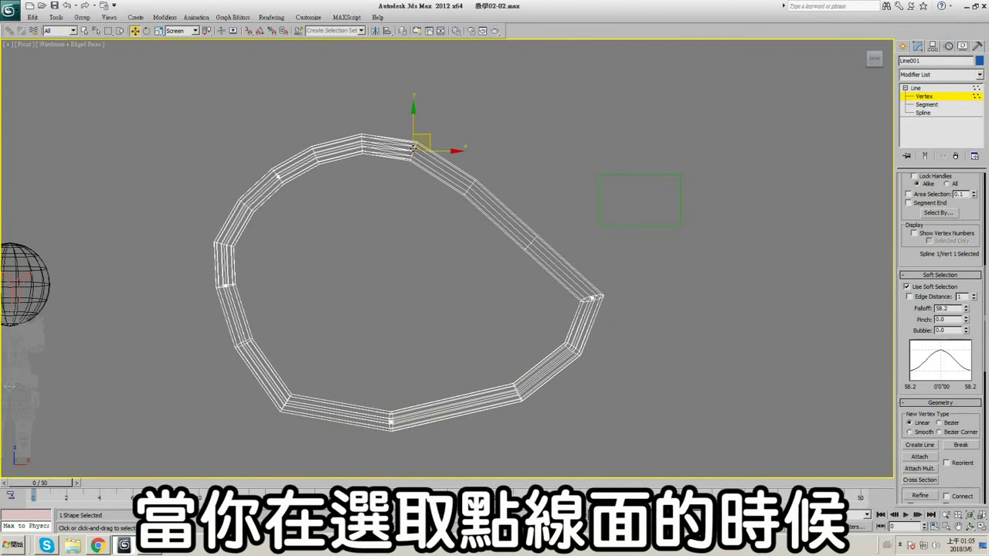
{"action": "middle_click_drag", "start_coordinate": [522, 236], "coordinate": [518, 214]}
{"action": "mouse_move", "coordinate": [967, 310]}
{"action": "left_mouse_down"}
{"action": "mouse_move", "coordinate": [968, 116]}
{"action": "mouse_move", "coordinate": [966, 306]}
{"action": "left_mouse_up"}
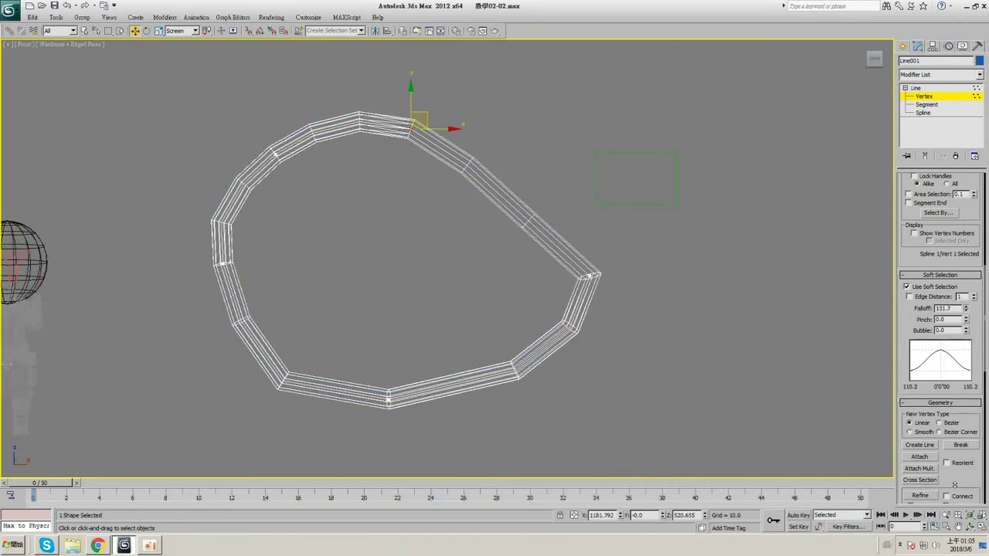
{"action": "left_click", "coordinate": [908, 287]}
{"action": "left_click", "coordinate": [913, 275]}
- Leave Vertex editing, select the rectangle, and enlarge it to about 356 long by 755 wide, overlapping the line's upper-right side
{"action": "scroll", "coordinate": [910, 259], "scroll_direction": "down", "scroll_amount": 3}
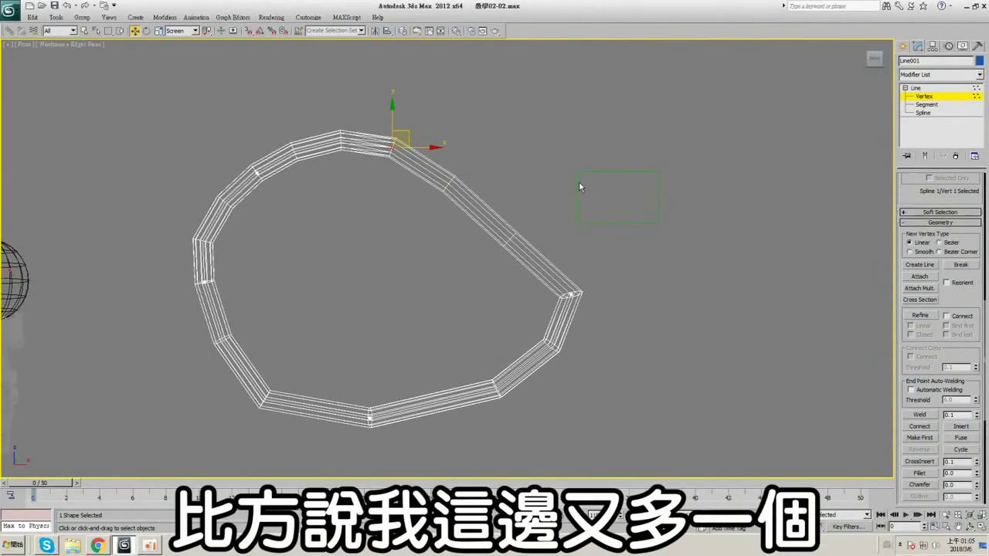
{"action": "left_click", "coordinate": [578, 183]}
{"action": "left_click", "coordinate": [925, 99]}
{"action": "left_click", "coordinate": [629, 172]}
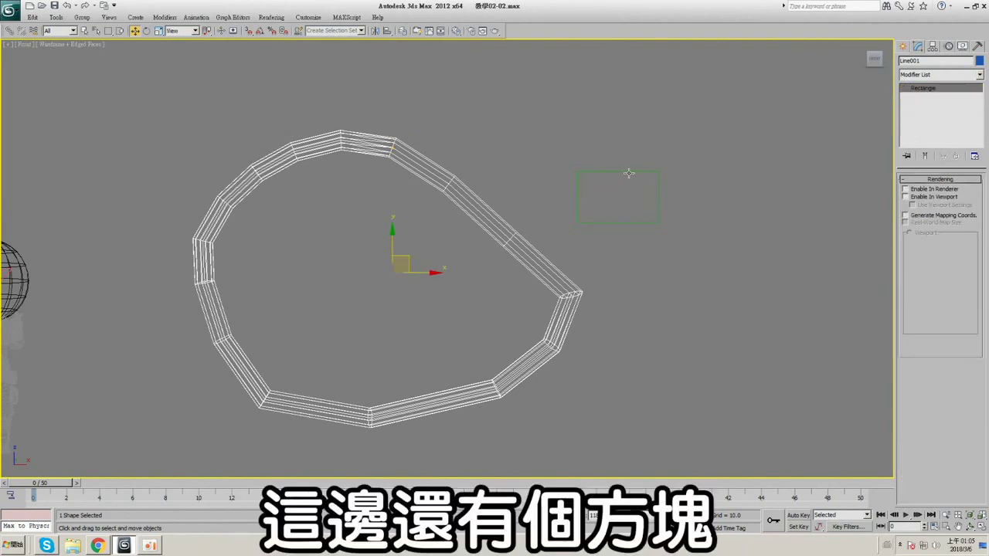
{"action": "key", "text": "F3"}
{"action": "left_click_drag", "start_coordinate": [637, 189], "coordinate": [597, 157]}
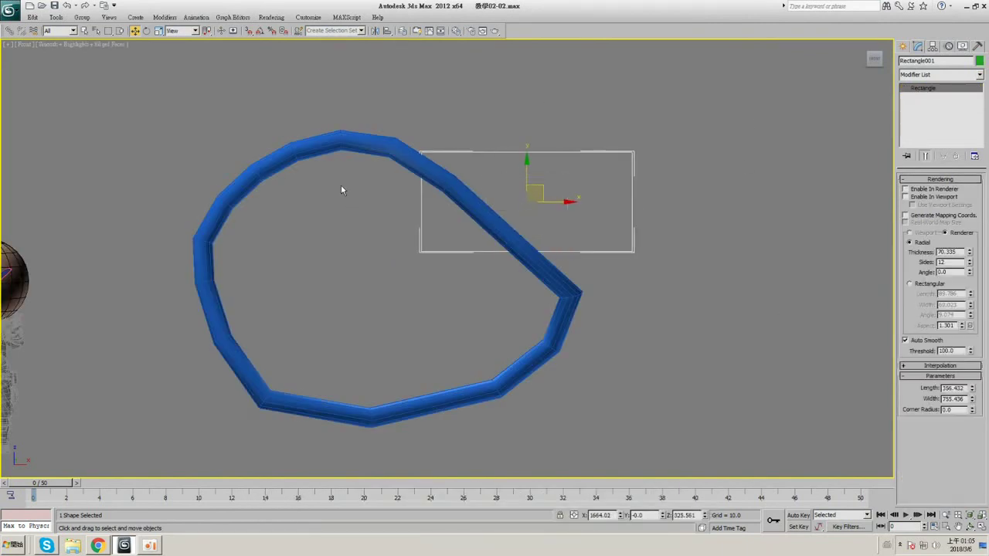
- Select the Line shape and attach the rectangle to it as part of the same object
{"action": "left_click", "coordinate": [348, 148]}
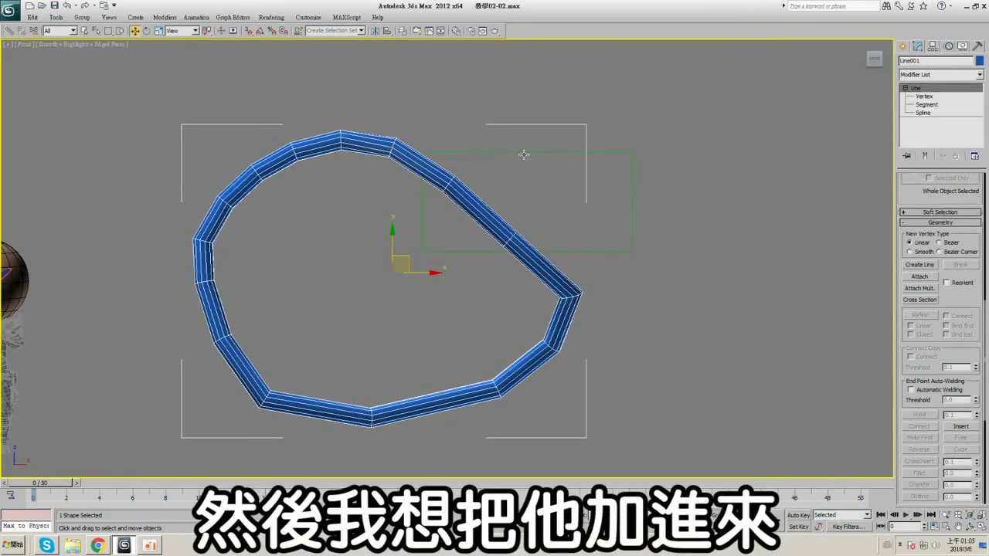
{"action": "middle_click_drag", "start_coordinate": [523, 154], "coordinate": [484, 170]}
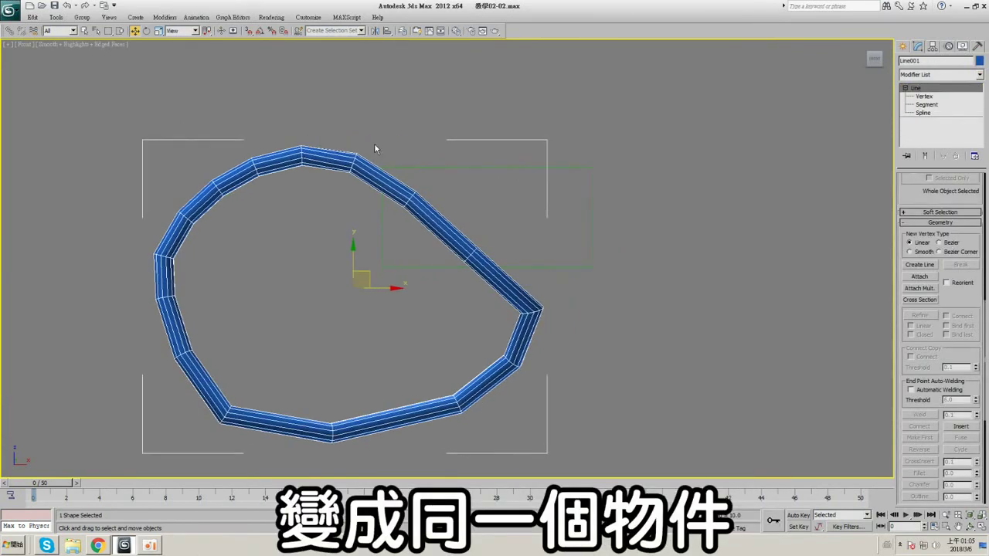
{"action": "left_click", "coordinate": [931, 277]}
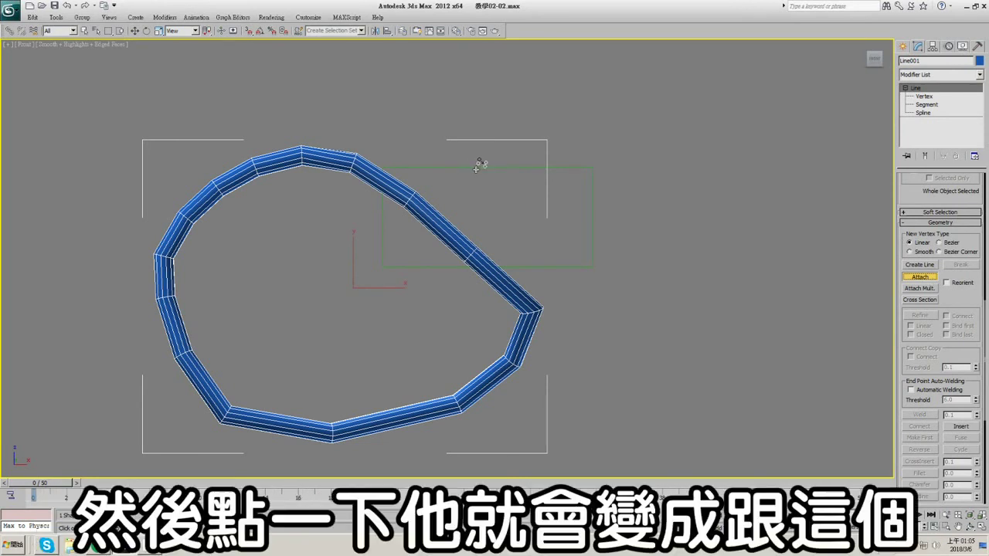
{"action": "left_click", "coordinate": [478, 164]}
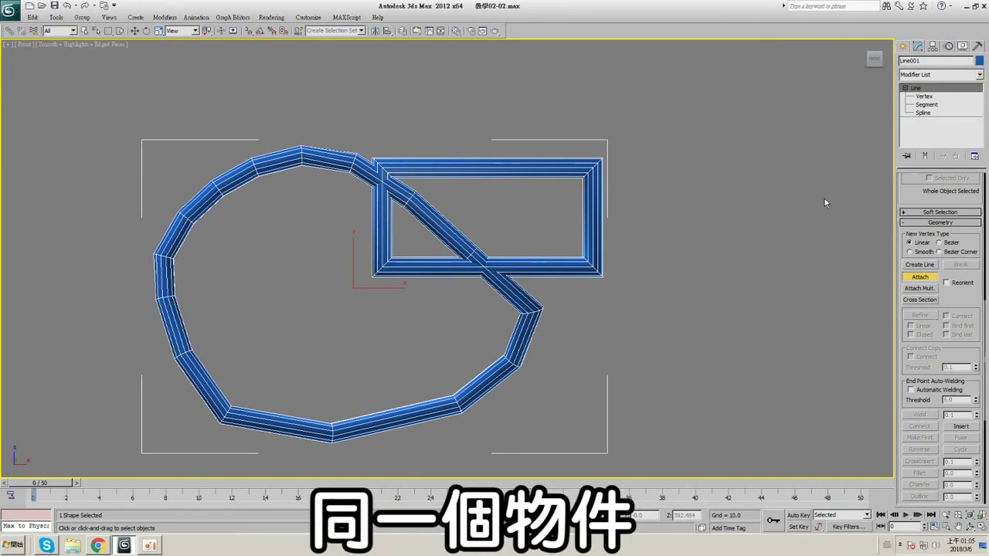
- At Segment level, try shifting the attached rectangle's top segment slightly sideways and undo the move
{"action": "left_click", "coordinate": [925, 113]}
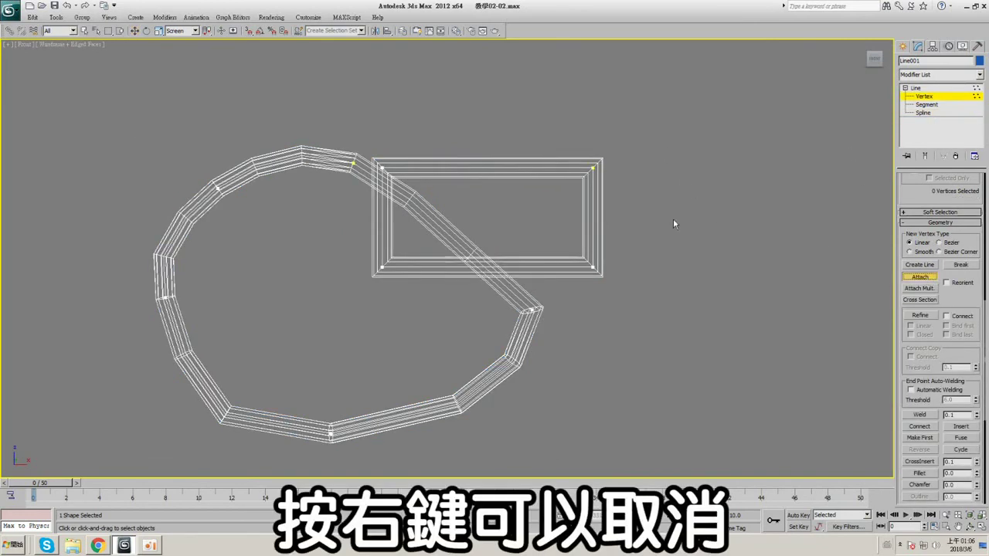
{"action": "scroll", "coordinate": [644, 183], "scroll_direction": "up", "scroll_amount": 2}
{"action": "scroll", "coordinate": [644, 183], "scroll_direction": "down", "scroll_amount": 2}
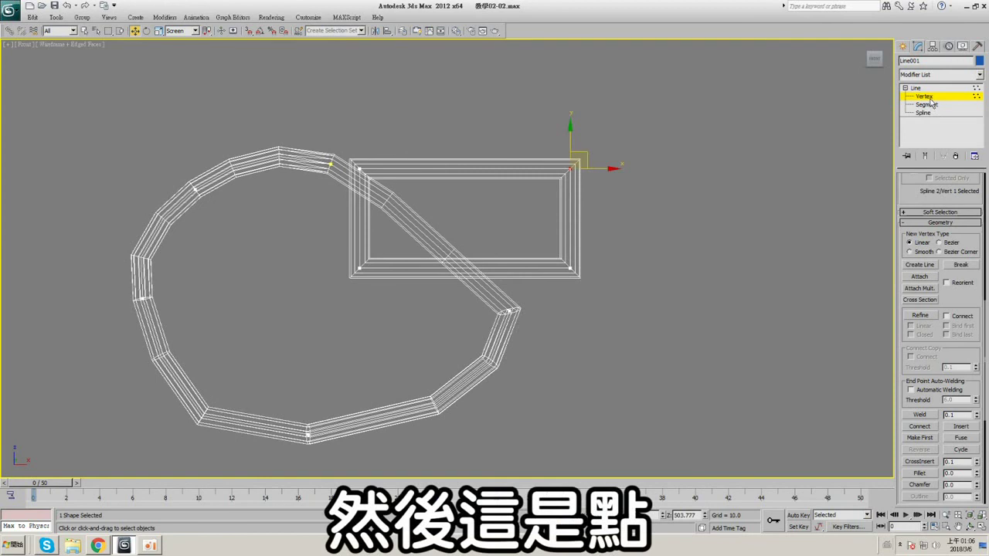
{"action": "left_click", "coordinate": [927, 104]}
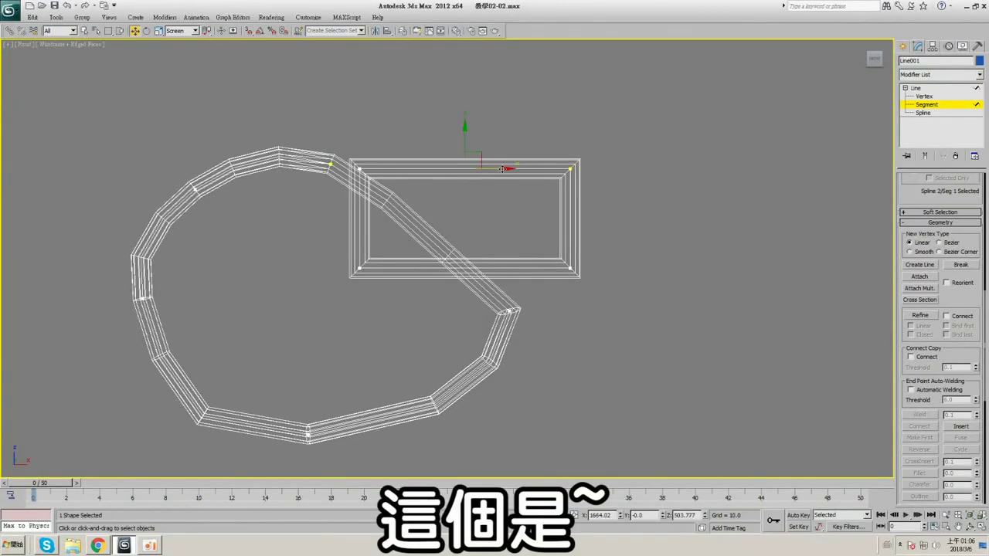
{"action": "left_click_drag", "start_coordinate": [502, 168], "coordinate": [511, 168]}
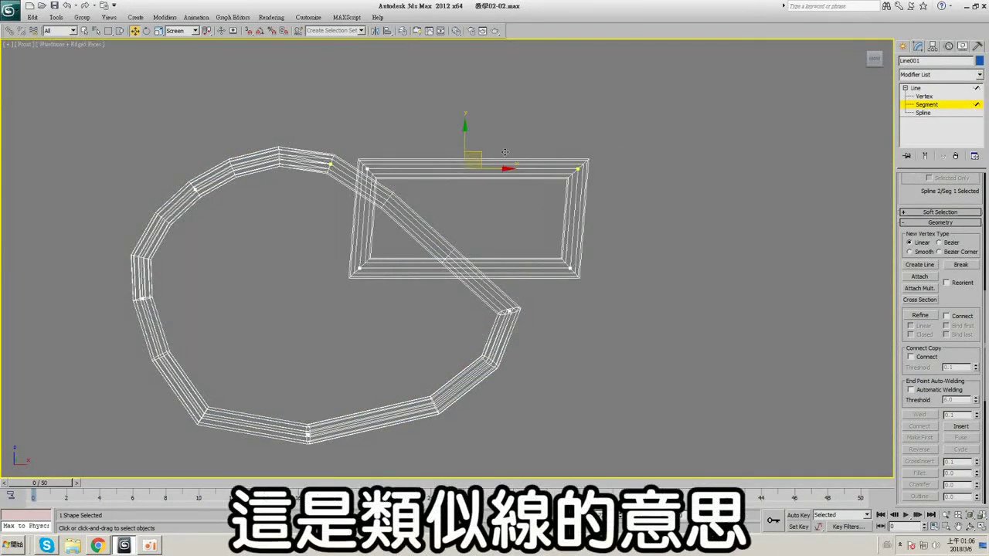
{"action": "key", "text": "ctrl+z"}
- At Spline level, move the rectangle spline clear of the line's outline, disable viewport rendering of the shape, and use shaded display
{"action": "left_click", "coordinate": [924, 112]}
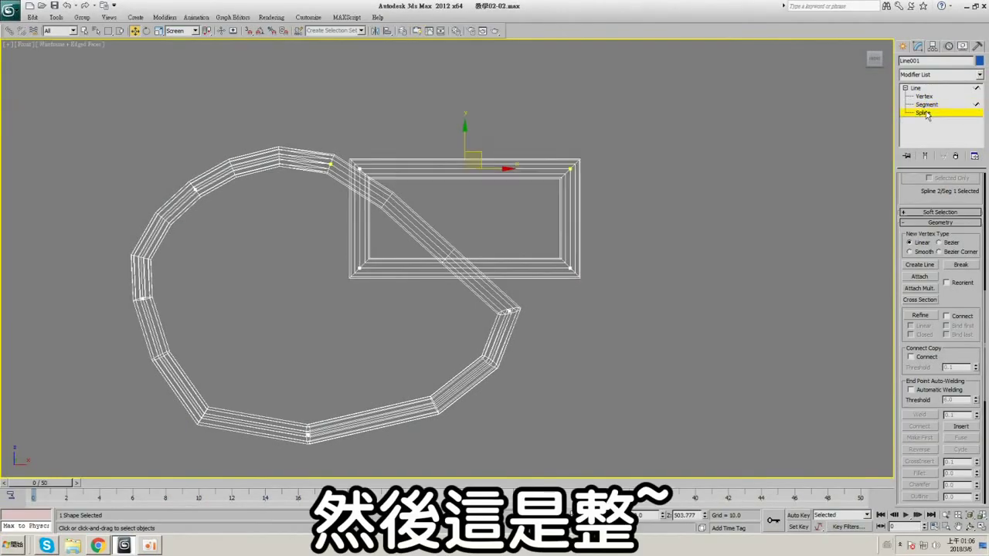
{"action": "left_click_drag", "start_coordinate": [507, 136], "coordinate": [511, 182]}
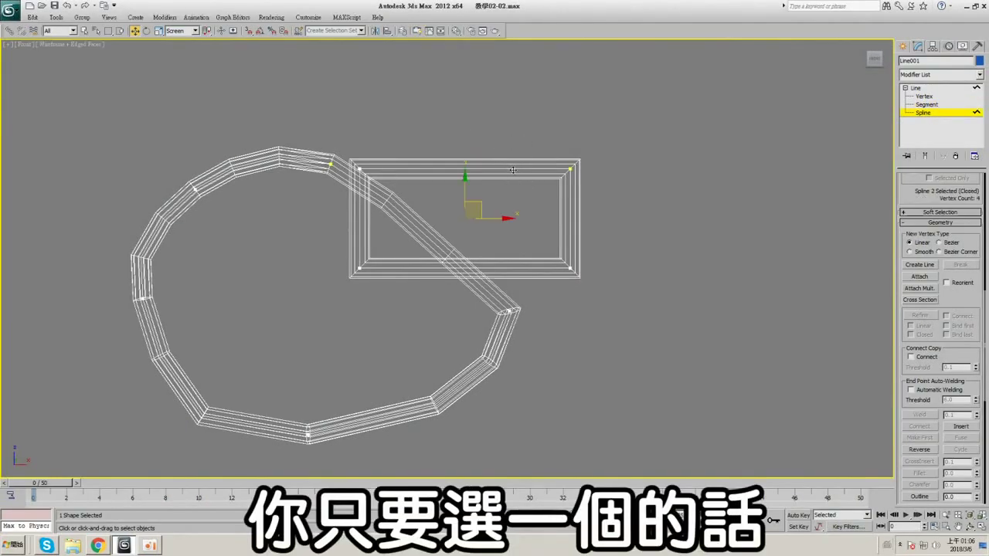
{"action": "key", "text": "F3"}
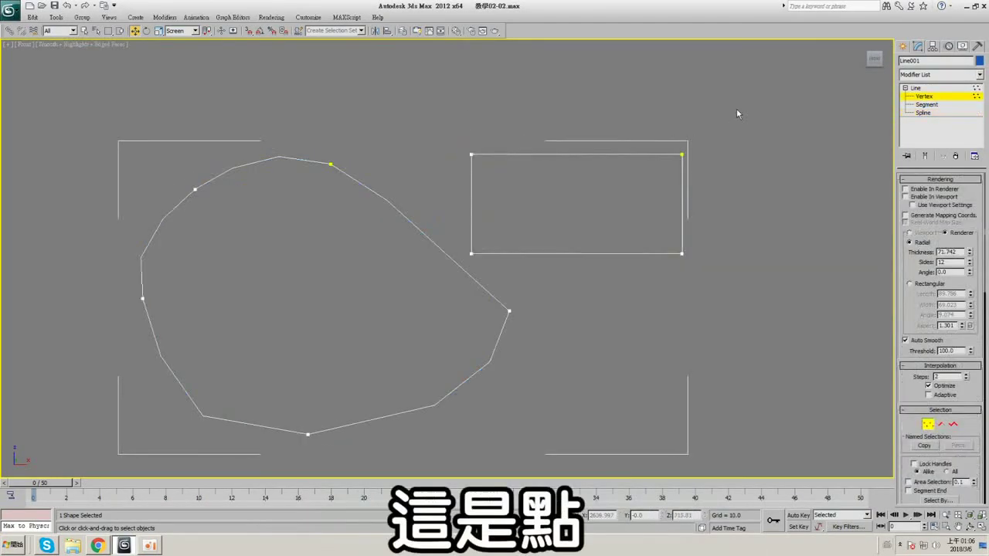
- Select the rectangle's upper-right vertex, its top segment, the whole rectangle spline and the rounded spline in turn to compare the sub-object levels
{"action": "left_click", "coordinate": [682, 156]}
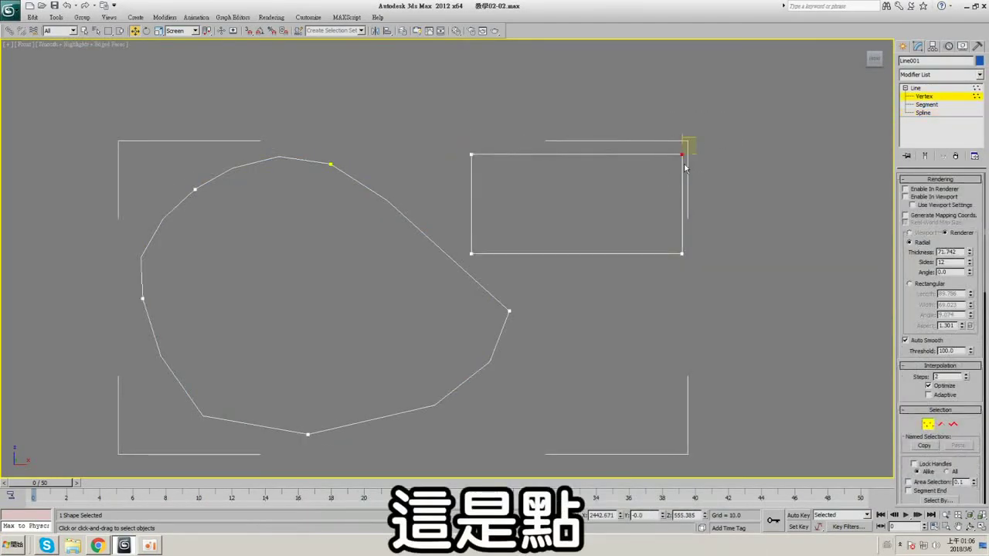
{"action": "key", "text": "2"}
{"action": "left_click", "coordinate": [587, 154]}
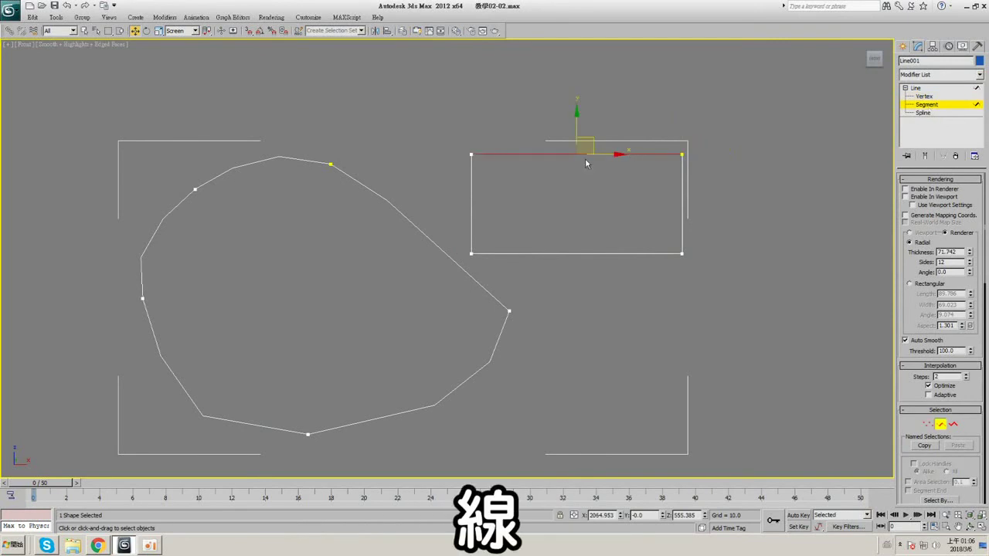
{"action": "left_click", "coordinate": [920, 113]}
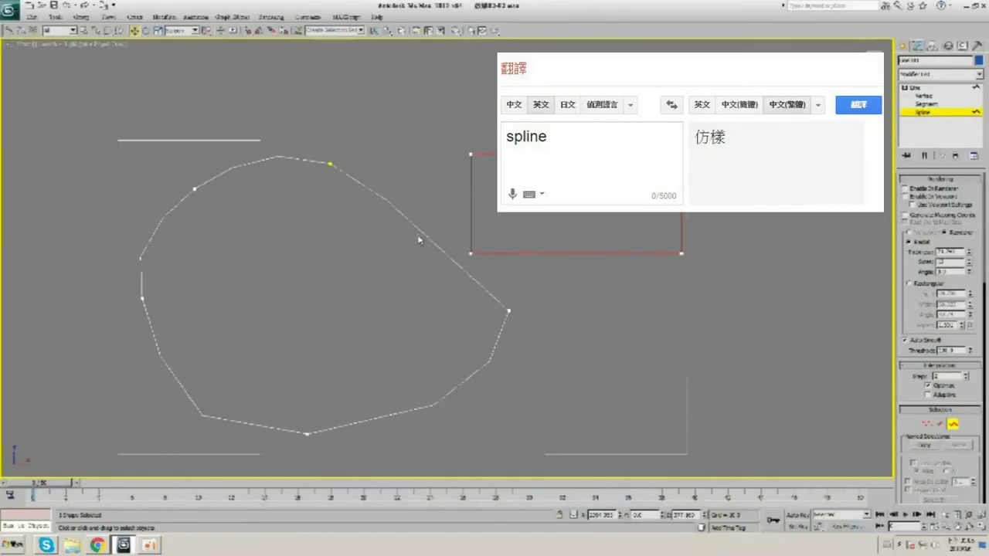
{"action": "left_click", "coordinate": [417, 229]}
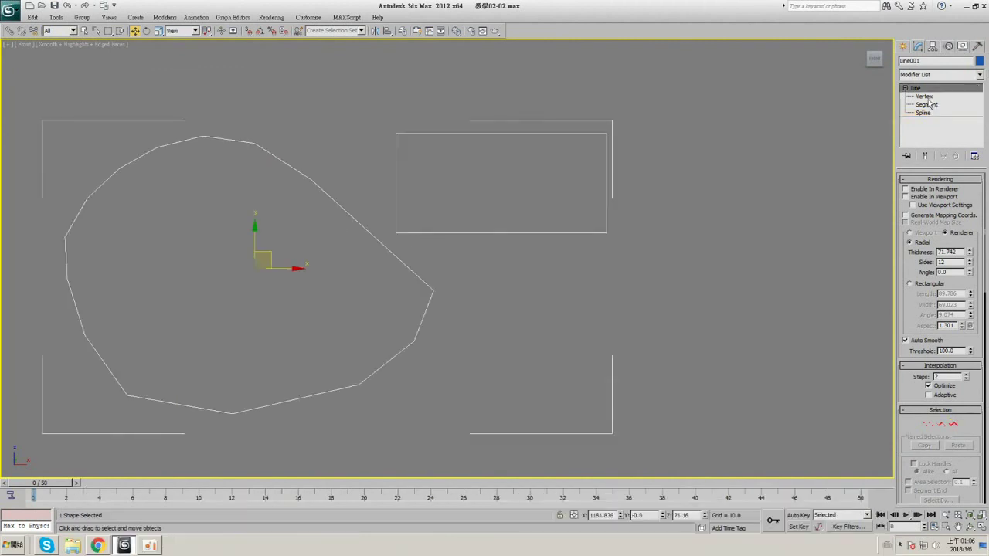
{"action": "left_click", "coordinate": [926, 113]}
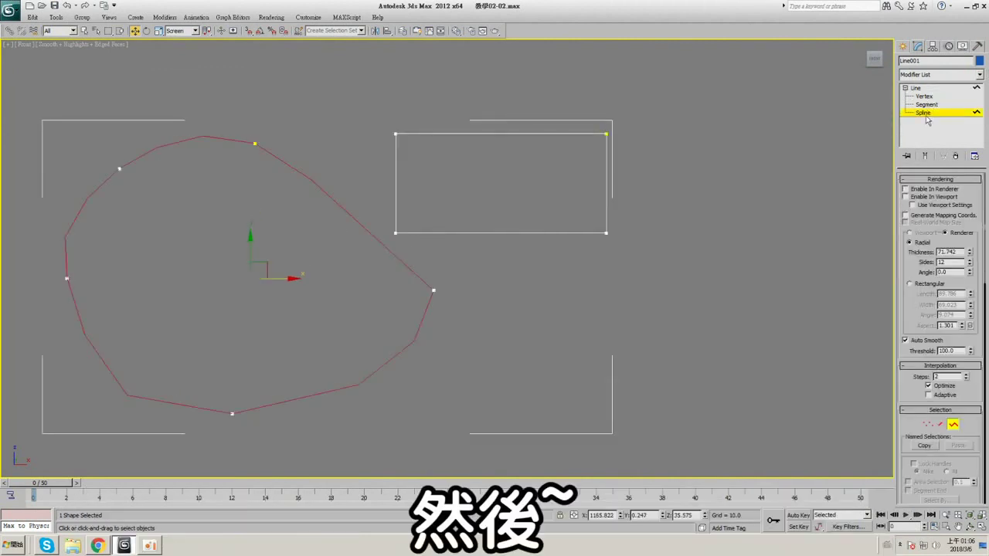
- At Vertex level, use Refine to add three vertices on the rectangle's top edge and three on its left edge
{"action": "left_click", "coordinate": [924, 96]}
{"action": "scroll", "coordinate": [958, 372], "scroll_direction": "down", "scroll_amount": 5}
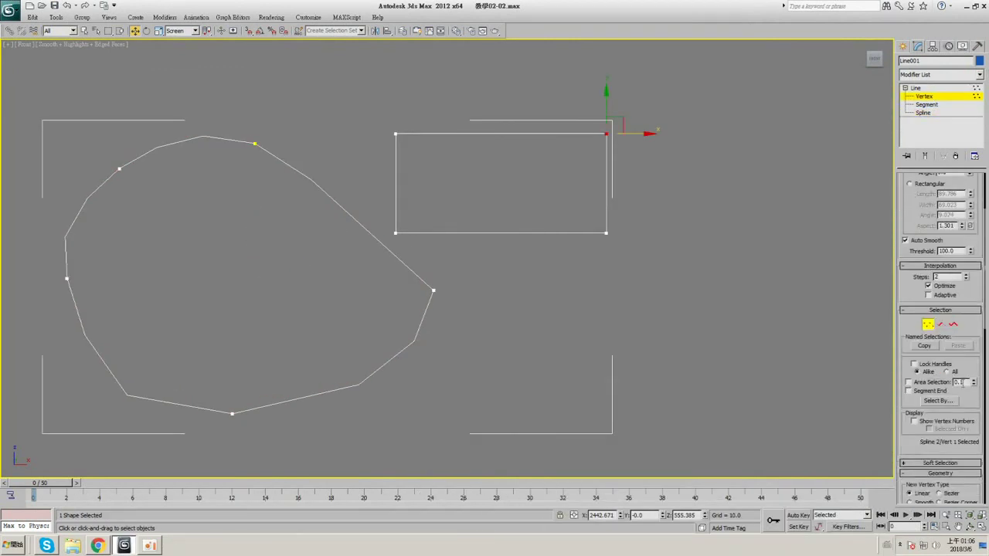
{"action": "scroll", "coordinate": [958, 371], "scroll_direction": "down", "scroll_amount": 3}
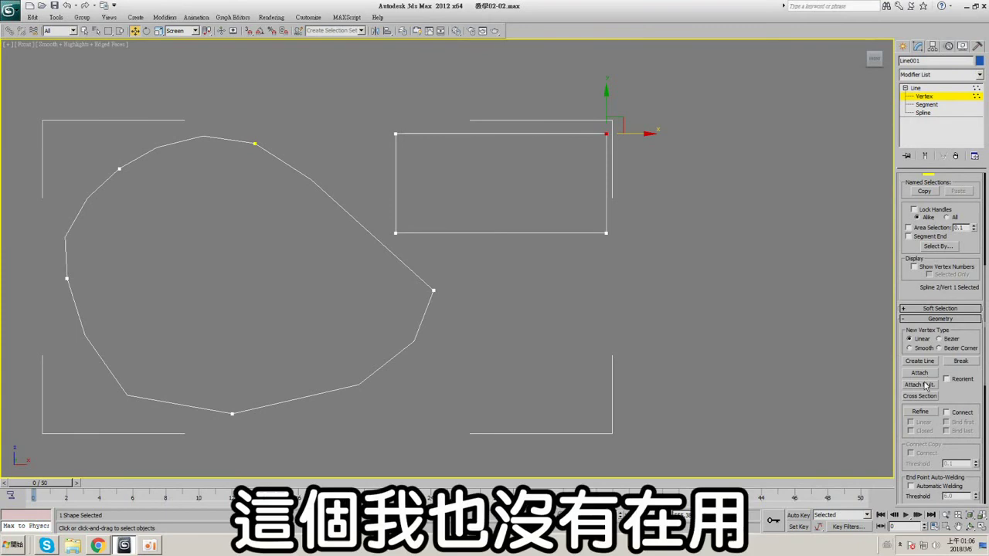
{"action": "scroll", "coordinate": [958, 382], "scroll_direction": "down", "scroll_amount": 2}
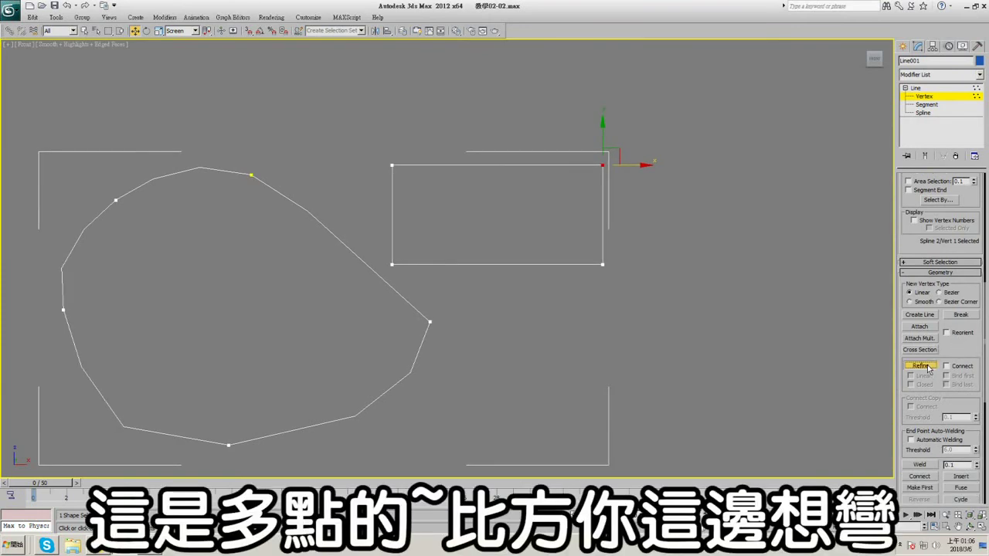
{"action": "middle_click_drag", "start_coordinate": [479, 212], "coordinate": [506, 218]}
{"action": "left_click", "coordinate": [486, 179]}
{"action": "scroll", "coordinate": [510, 263], "scroll_direction": "up", "scroll_amount": 3}
{"action": "left_click", "coordinate": [630, 158]}
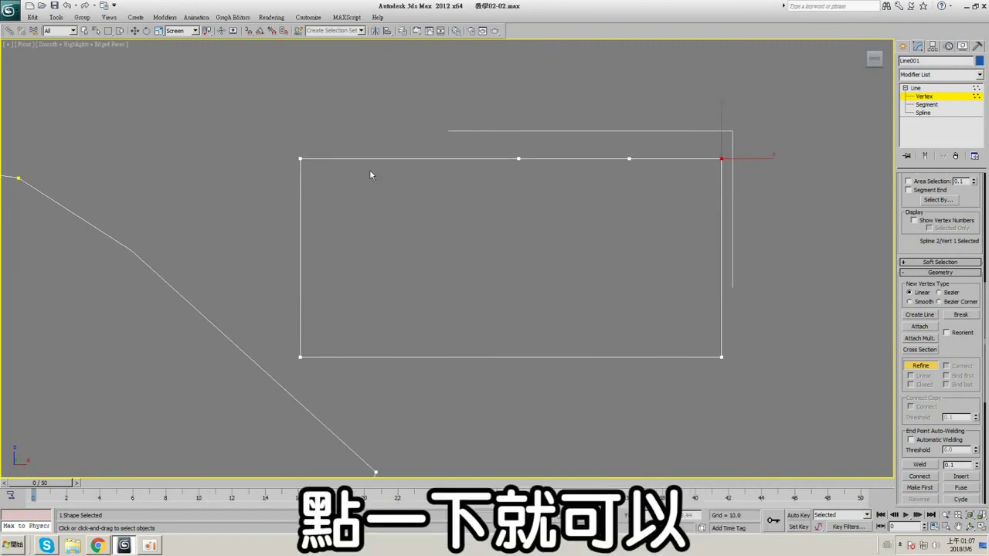
{"action": "left_click", "coordinate": [390, 159]}
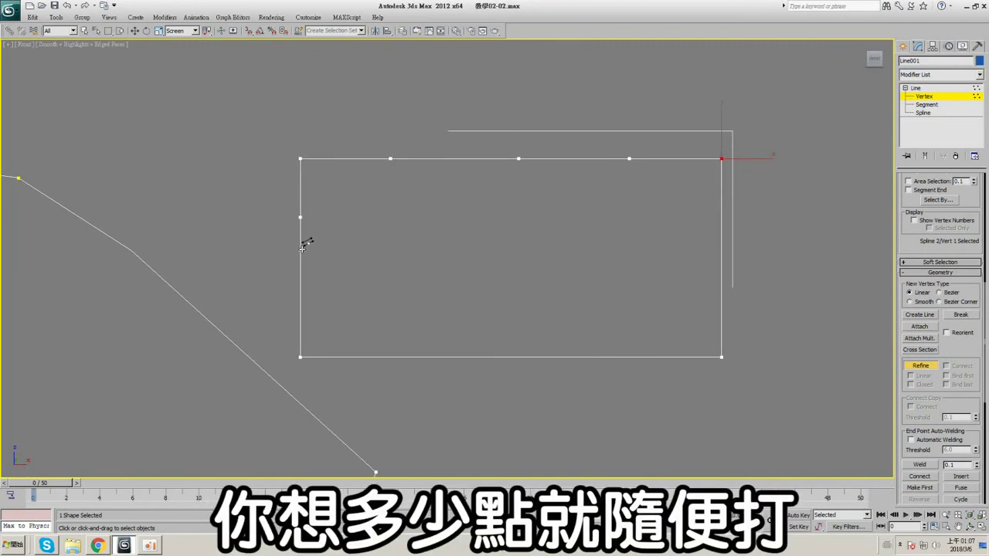
{"action": "left_click", "coordinate": [301, 249]}
{"action": "left_click", "coordinate": [300, 293]}
{"action": "right_click", "coordinate": [423, 237]}
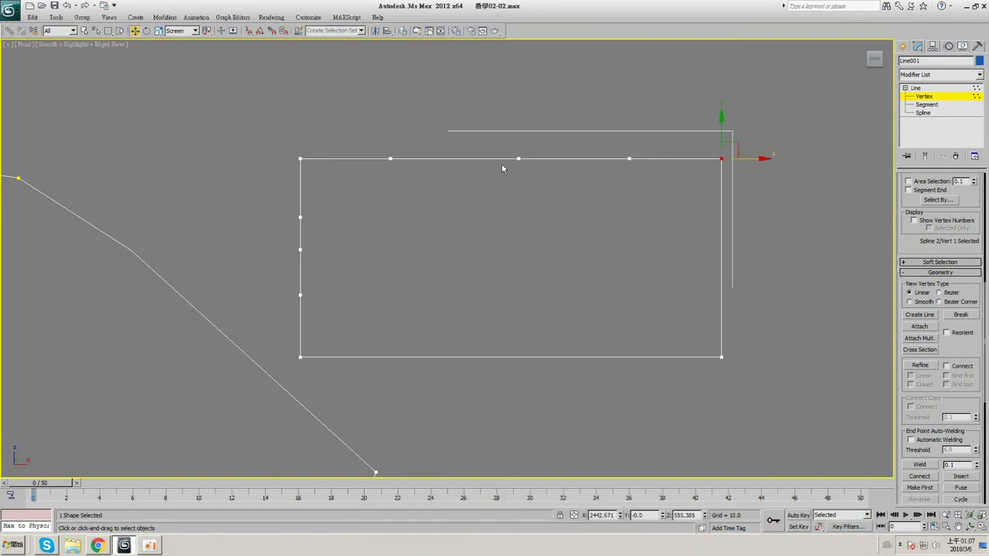
- Move the added vertices into zigzags: the top edge's middle one up and outer two down, the left edge's alternately outward and inward
{"action": "left_click", "coordinate": [518, 158]}
{"action": "left_click_drag", "start_coordinate": [535, 146], "coordinate": [531, 74]}
{"action": "left_click", "coordinate": [630, 160]}
{"action": "left_click_drag", "start_coordinate": [632, 164], "coordinate": [632, 224]}
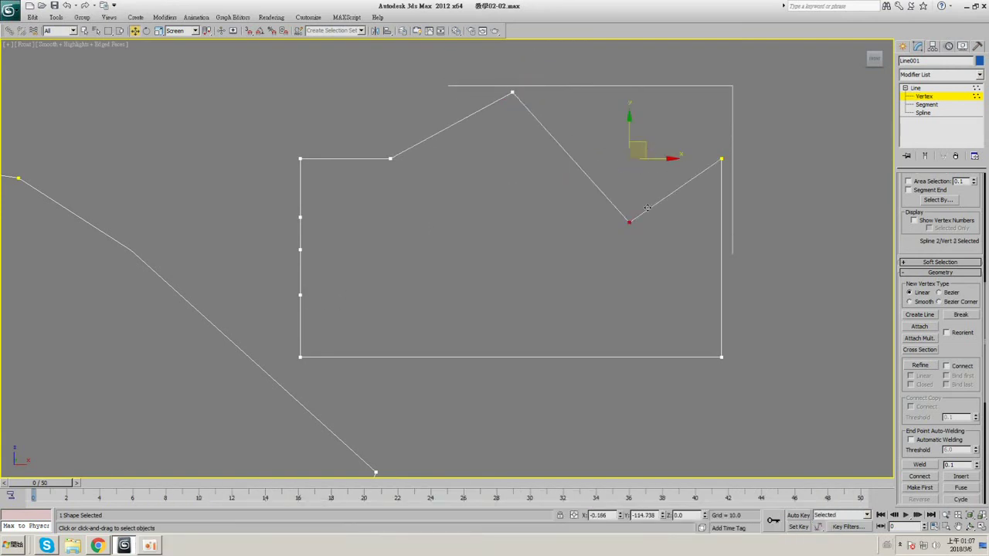
{"action": "left_click", "coordinate": [391, 158]}
{"action": "left_click_drag", "start_coordinate": [408, 146], "coordinate": [406, 192]}
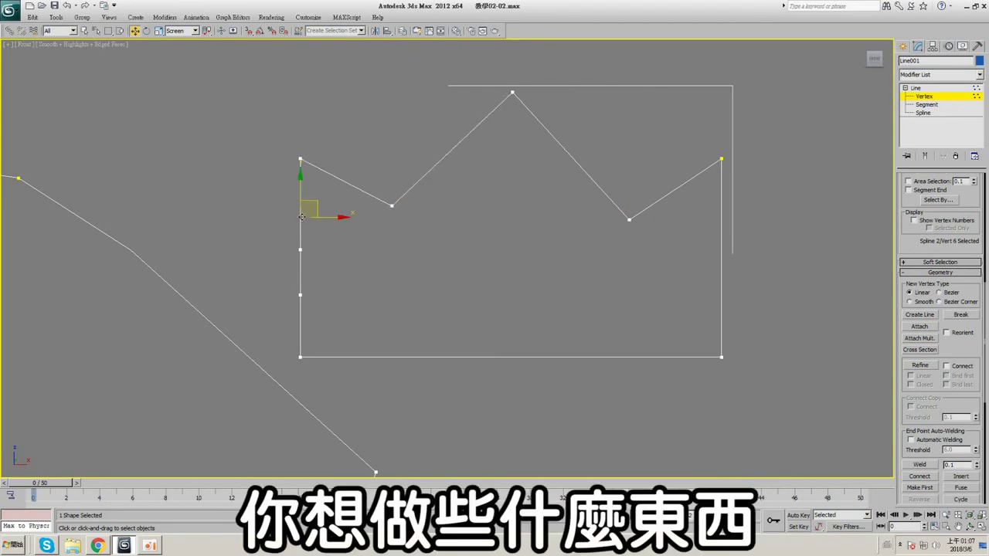
{"action": "left_click_drag", "start_coordinate": [301, 217], "coordinate": [267, 221]}
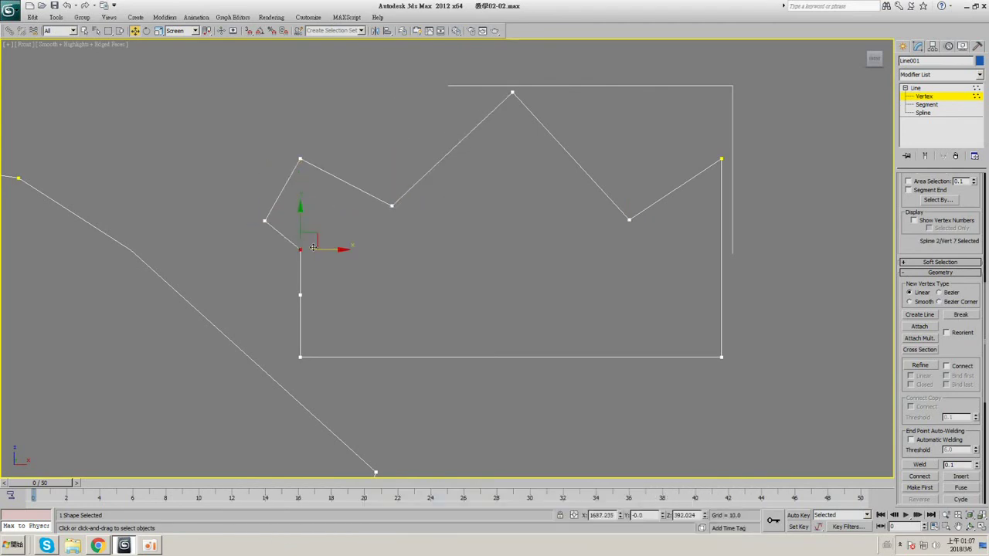
{"action": "left_click_drag", "start_coordinate": [315, 280], "coordinate": [290, 279]}
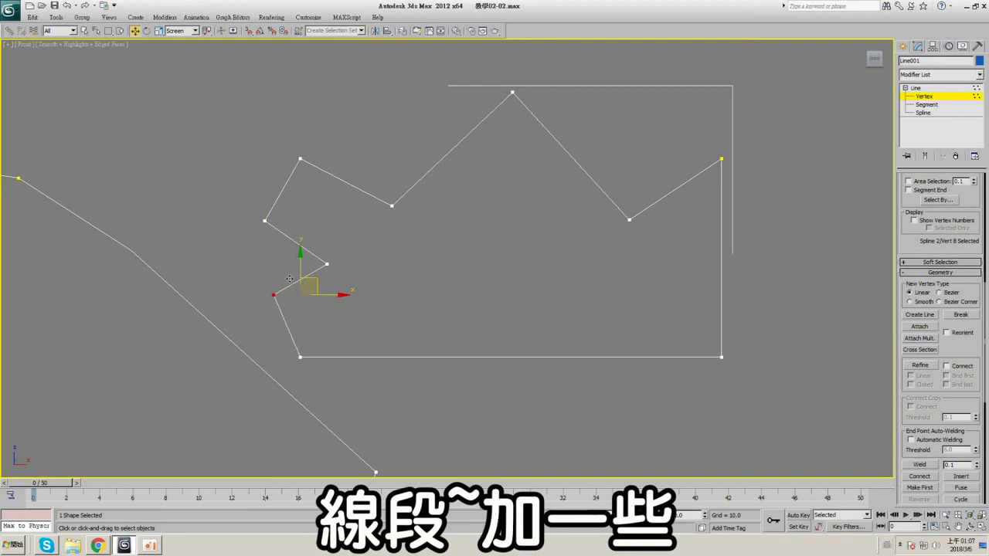
- Leave Vertex editing, try an Extrude modifier on the whole shape in a maximized Perspective view, adjusting its Amount, and remove the modifier
{"action": "middle_click_drag", "start_coordinate": [558, 242], "coordinate": [494, 242]}
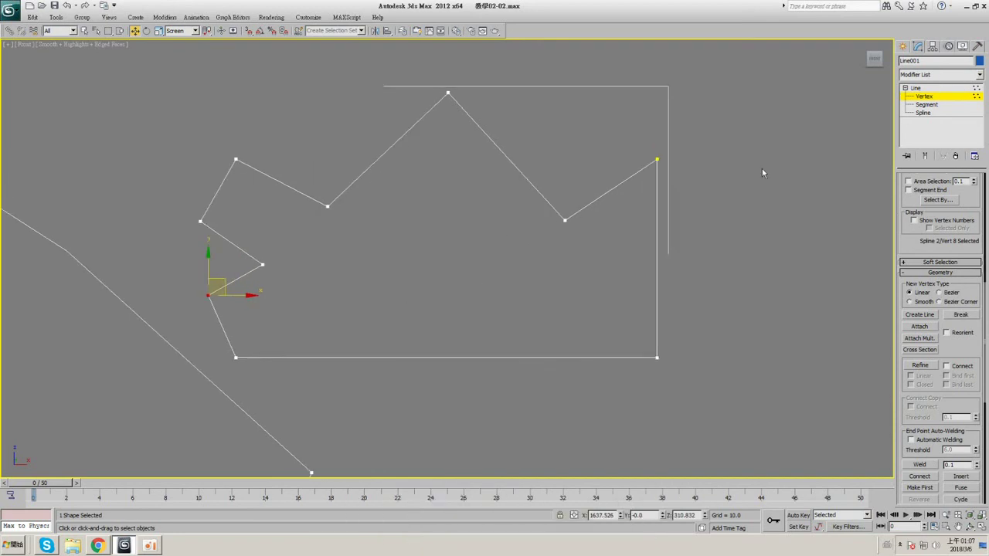
{"action": "left_click", "coordinate": [915, 88]}
{"action": "left_click", "coordinate": [979, 74]}
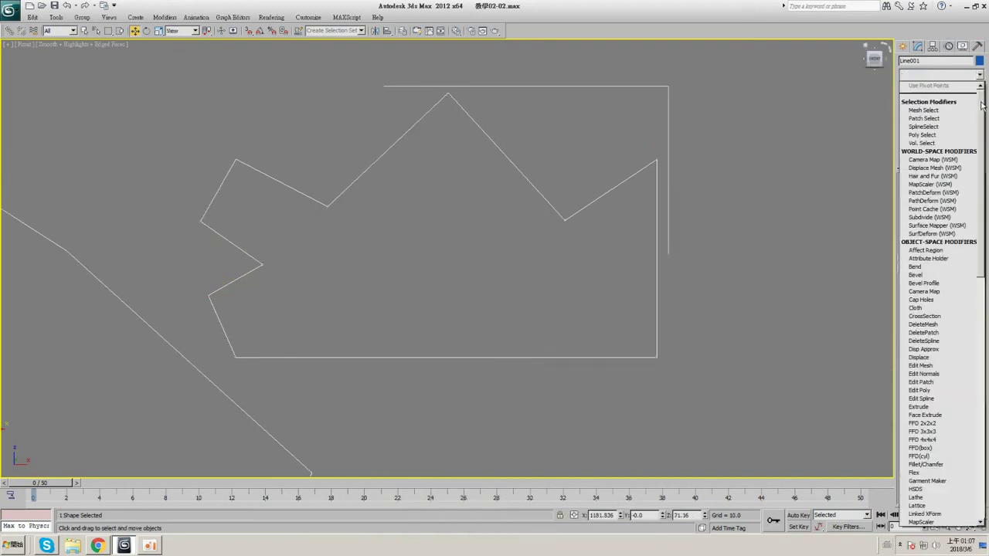
{"action": "left_click", "coordinate": [939, 406]}
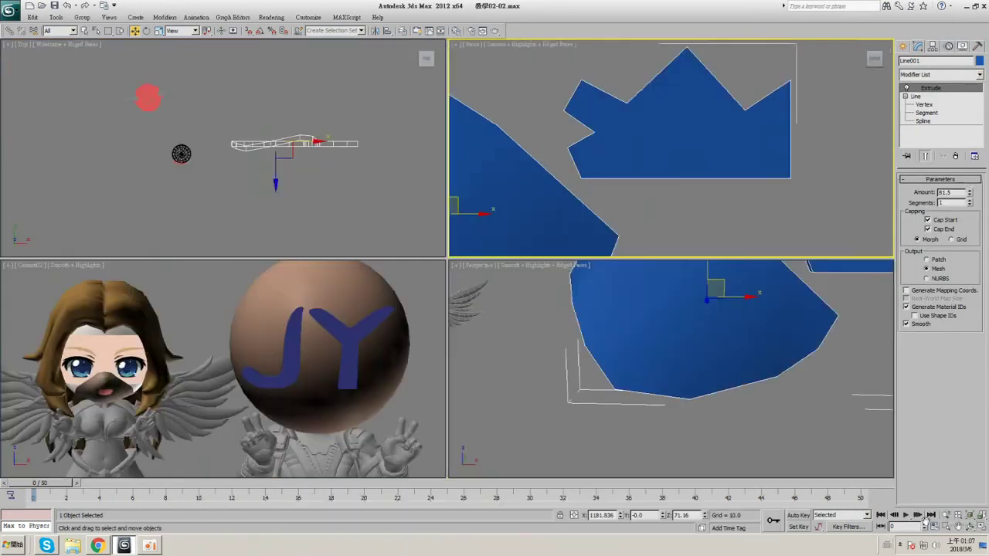
{"action": "left_click", "coordinate": [980, 545]}
{"action": "left_click", "coordinate": [979, 529]}
{"action": "scroll", "coordinate": [582, 229], "scroll_direction": "down", "scroll_amount": 3}
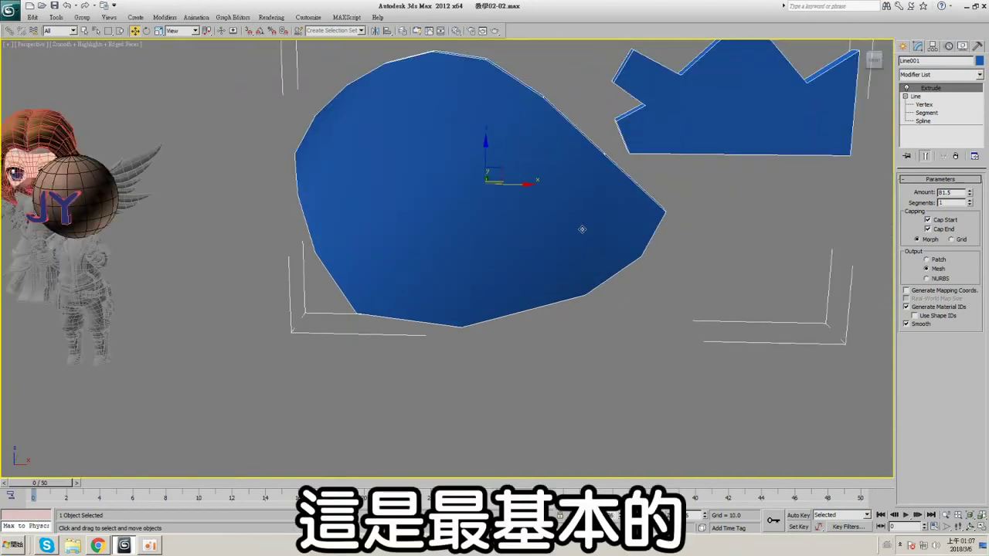
{"action": "middle_click_drag", "start_coordinate": [582, 229], "coordinate": [606, 244]}
{"action": "mouse_move", "coordinate": [970, 193]}
{"action": "left_mouse_down"}
{"action": "mouse_move", "coordinate": [969, 239]}
{"action": "mouse_move", "coordinate": [972, 192]}
{"action": "left_mouse_up"}
{"action": "middle_click_drag", "start_coordinate": [672, 264], "coordinate": [583, 183], "text": "alt"}
{"action": "left_click", "coordinate": [955, 155]}
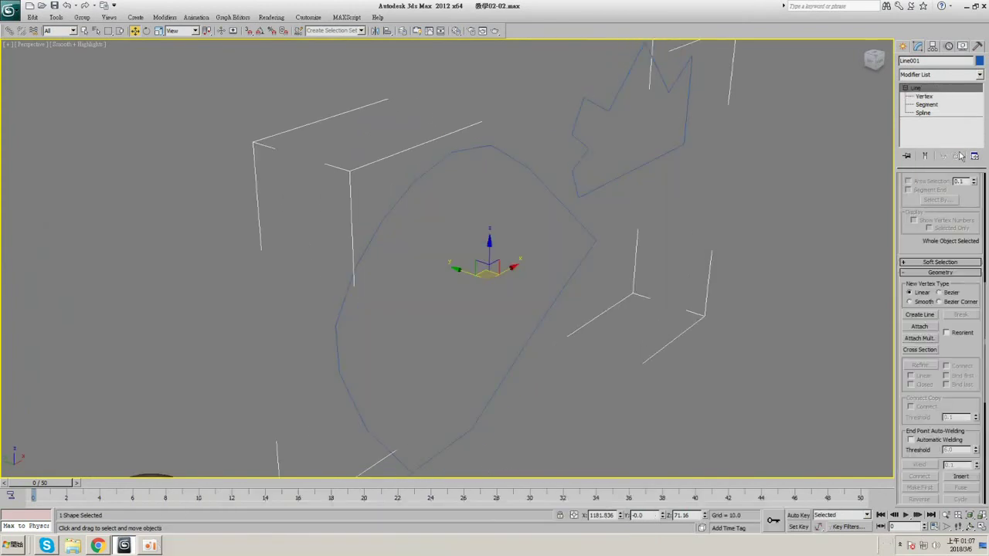
- Apply a Bevel modifier to the shape with Level 1 Height 12.5 and Outline 18.4, Level 2 Height 49, and Level 3 Outline -20
{"action": "left_click", "coordinate": [941, 74]}
{"action": "left_click", "coordinate": [938, 275]}
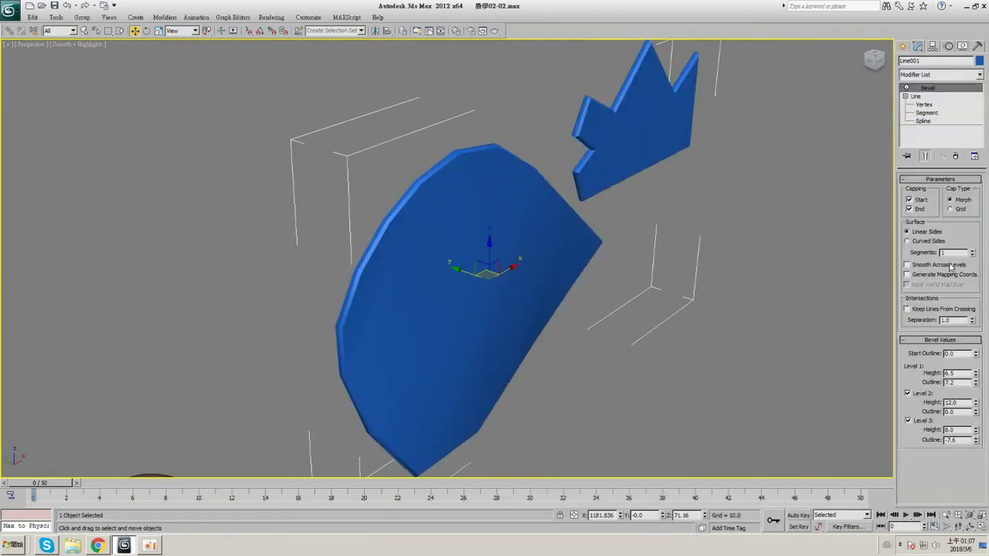
{"action": "left_click_drag", "start_coordinate": [546, 268], "coordinate": [554, 236], "text": "alt"}
{"action": "middle_click_drag", "start_coordinate": [554, 236], "coordinate": [594, 36], "text": "alt"}
{"action": "scroll", "coordinate": [594, 155], "scroll_direction": "up", "scroll_amount": 4}
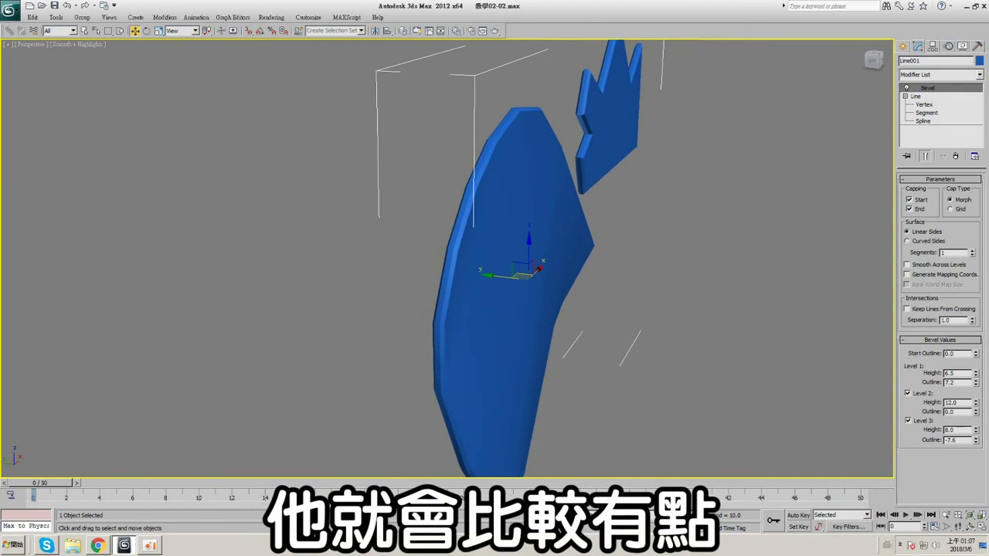
{"action": "key", "text": "F4"}
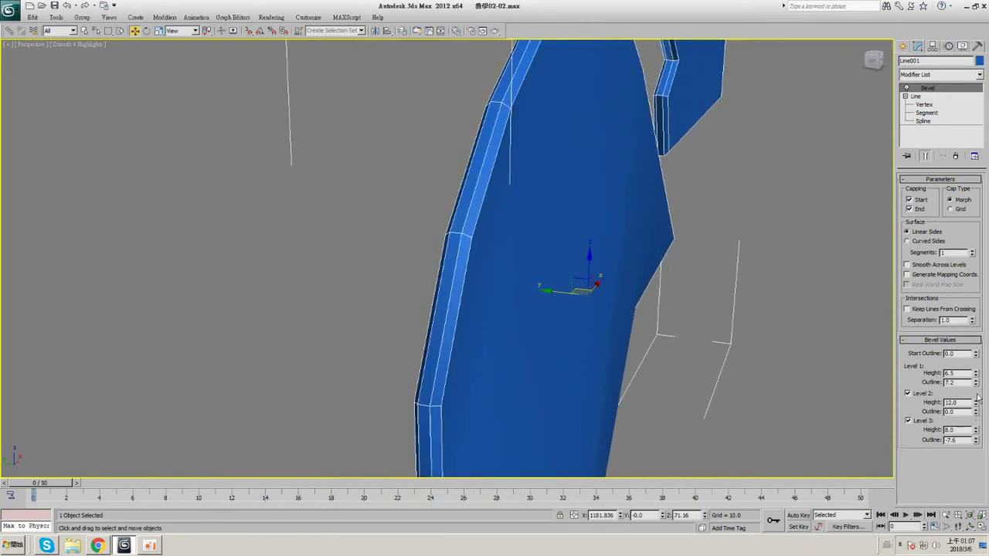
{"action": "left_click_drag", "start_coordinate": [978, 398], "coordinate": [980, 377]}
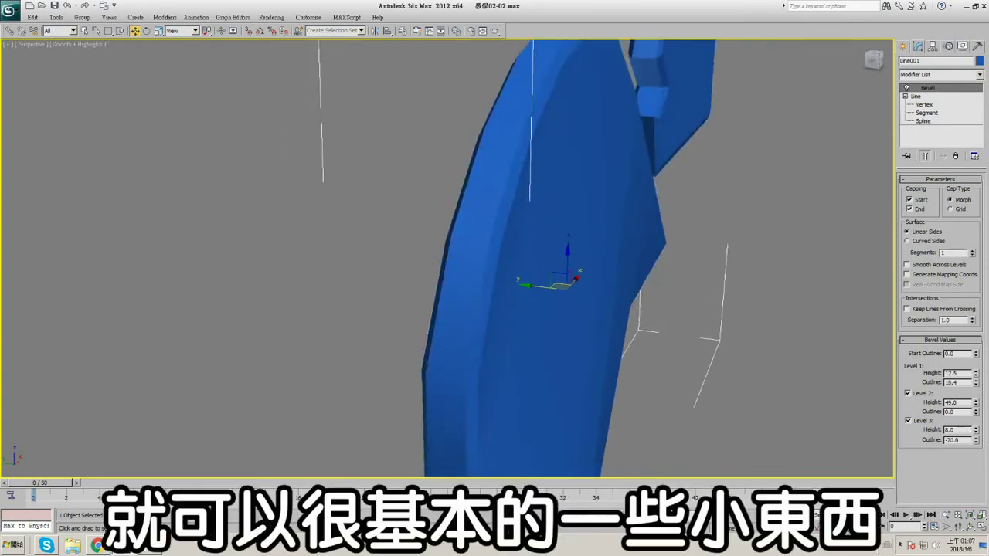
- Remove the Bevel modifier from the shape and return to Vertex level in a maximized Front view
{"action": "middle_click_drag", "start_coordinate": [684, 324], "coordinate": [853, 245], "text": "alt"}
{"action": "scroll", "coordinate": [618, 331], "scroll_direction": "down", "scroll_amount": 3}
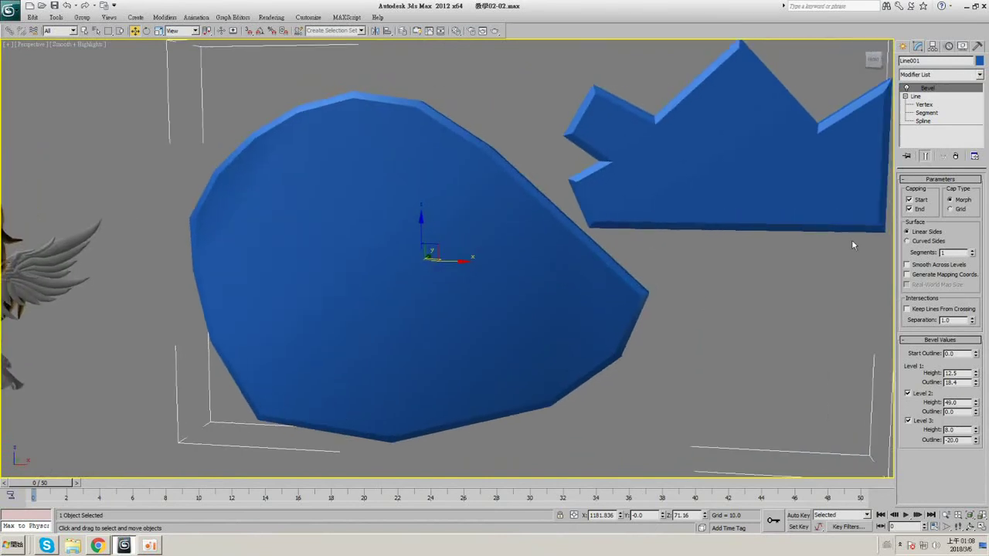
{"action": "left_click", "coordinate": [982, 528]}
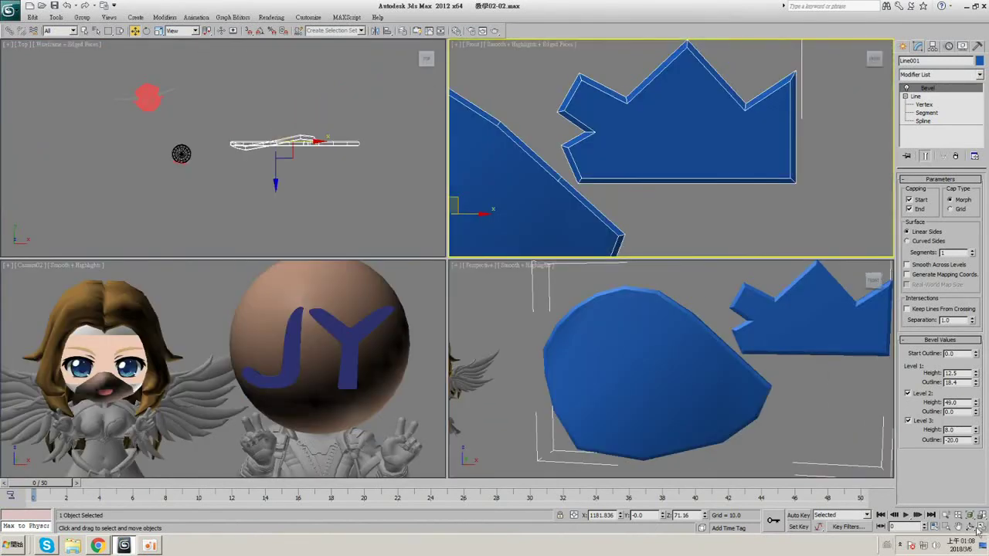
{"action": "left_click", "coordinate": [979, 528]}
{"action": "left_click", "coordinate": [956, 157]}
{"action": "left_click", "coordinate": [925, 97]}
{"action": "middle_click_drag", "start_coordinate": [663, 208], "coordinate": [656, 175]}
{"action": "scroll", "coordinate": [914, 309], "scroll_direction": "down", "scroll_amount": 3}
{"action": "scroll", "coordinate": [933, 287], "scroll_direction": "down", "scroll_amount": 1}
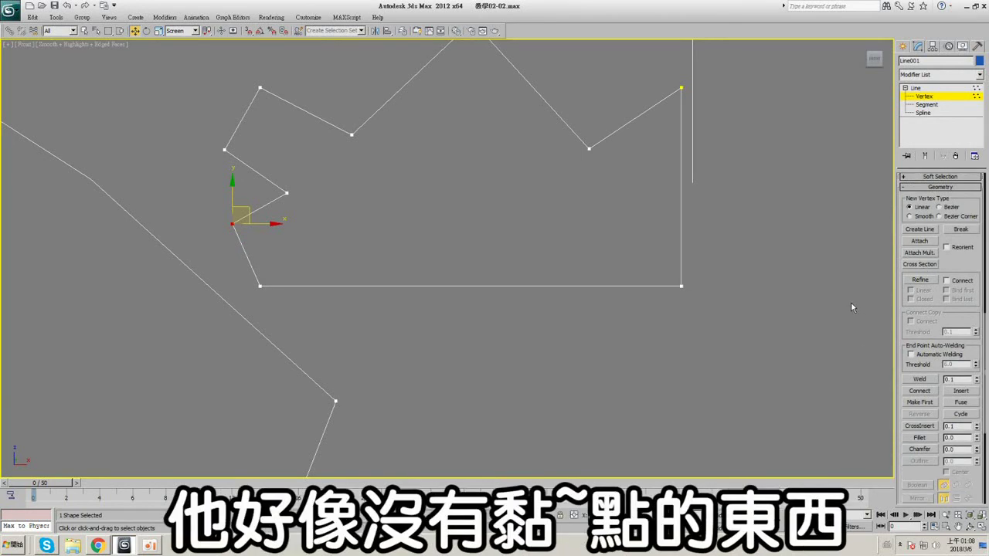
{"action": "middle_click_drag", "start_coordinate": [748, 262], "coordinate": [710, 286]}
{"action": "middle_click_drag", "start_coordinate": [711, 108], "coordinate": [688, 219]}
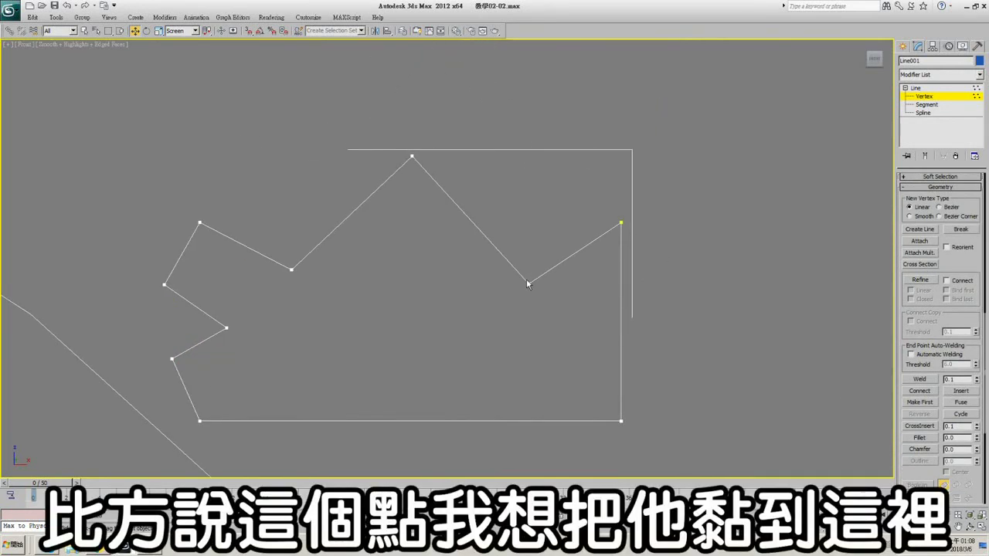
- Move the right notch vertex next to the top peak, and the two upper-left corner vertices close to their neighbouring notch vertices
{"action": "left_click_drag", "start_coordinate": [542, 268], "coordinate": [514, 256]}
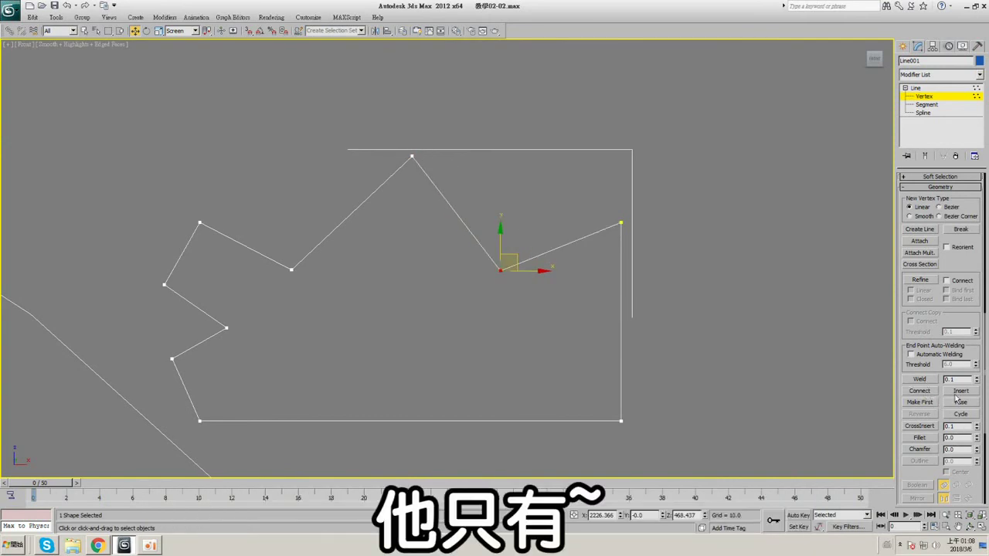
{"action": "middle_click_drag", "start_coordinate": [619, 294], "coordinate": [657, 342]}
{"action": "left_click_drag", "start_coordinate": [556, 307], "coordinate": [541, 285]}
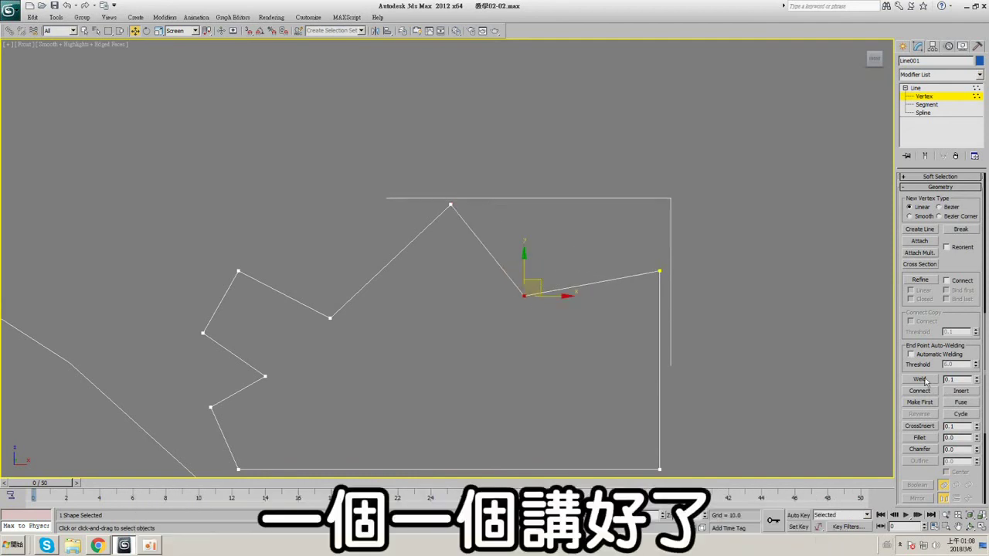
{"action": "middle_click_drag", "start_coordinate": [479, 282], "coordinate": [495, 246]}
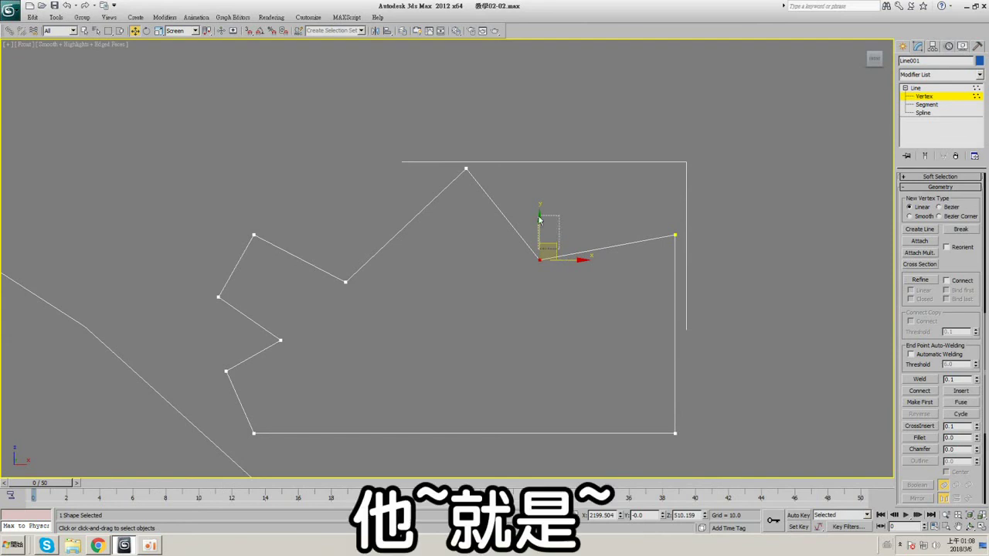
{"action": "left_click_drag", "start_coordinate": [553, 242], "coordinate": [485, 157]}
{"action": "left_click_drag", "start_coordinate": [259, 239], "coordinate": [327, 270]}
{"action": "left_click_drag", "start_coordinate": [220, 298], "coordinate": [272, 328]}
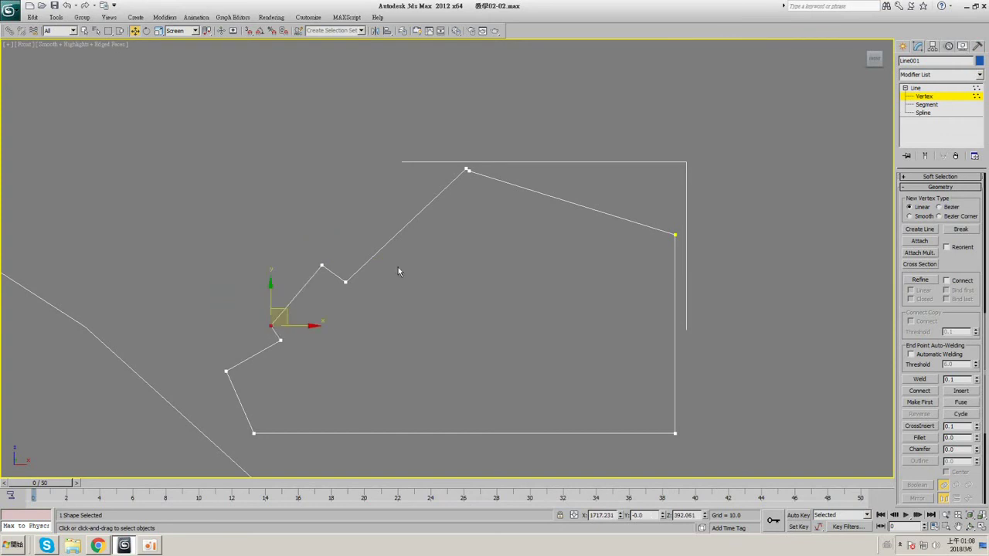
- Select all vertices of the attached shape, try welding them at threshold 0.1, and raise the Weld threshold to 306.1
{"action": "middle_click_drag", "start_coordinate": [404, 265], "coordinate": [456, 231]}
{"action": "scroll", "coordinate": [457, 230], "scroll_direction": "down", "scroll_amount": 2}
{"action": "middle_click_drag", "start_coordinate": [325, 257], "coordinate": [260, 248]}
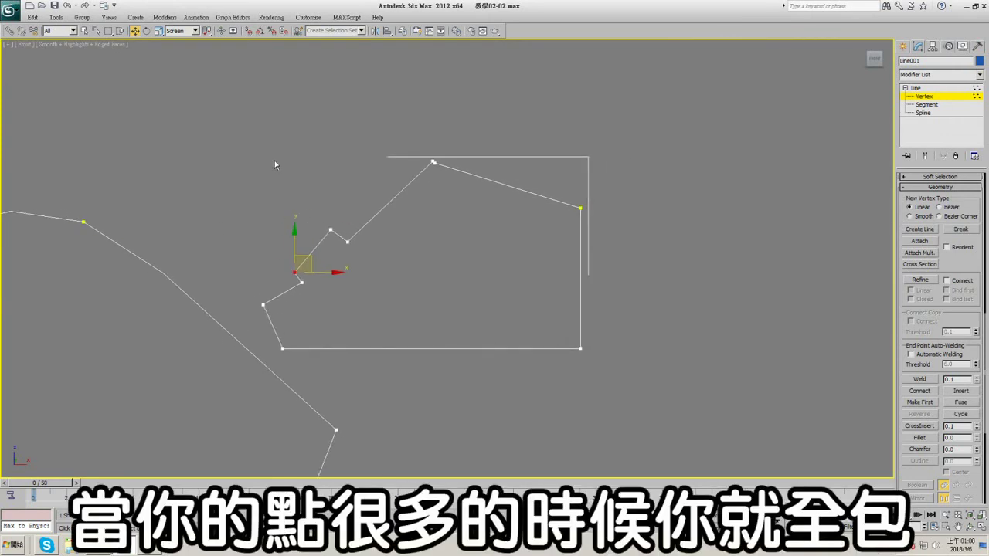
{"action": "left_click_drag", "start_coordinate": [205, 76], "coordinate": [638, 385]}
{"action": "scroll", "coordinate": [477, 249], "scroll_direction": "up", "scroll_amount": 3}
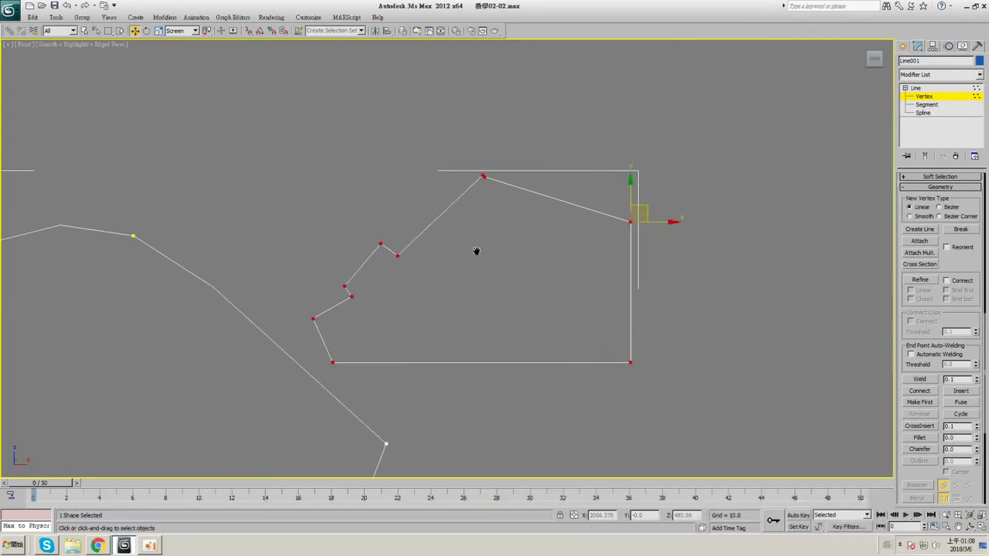
{"action": "middle_click_drag", "start_coordinate": [492, 185], "coordinate": [481, 165]}
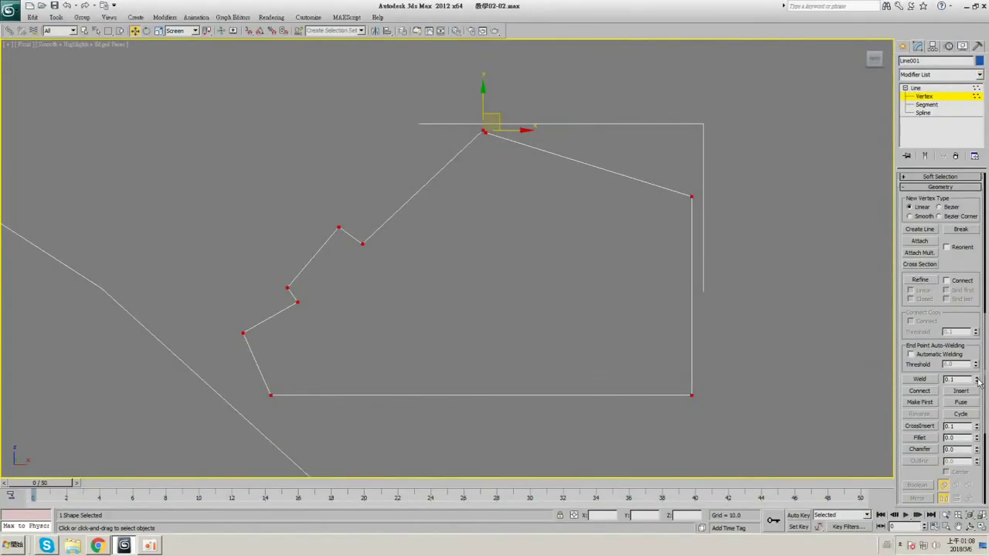
{"action": "left_click", "coordinate": [919, 380]}
{"action": "left_click", "coordinate": [976, 379]}
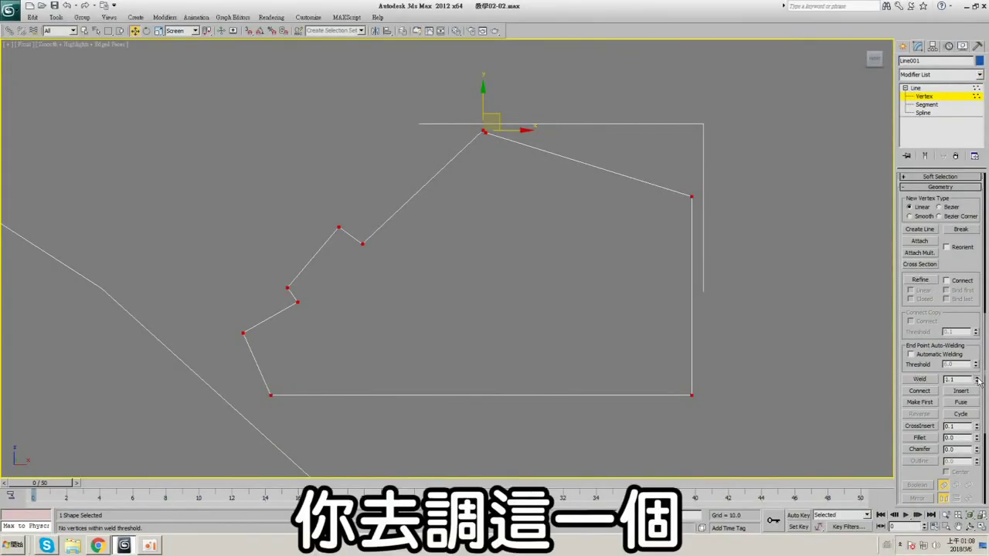
{"action": "mouse_move", "coordinate": [976, 348]}
{"action": "left_mouse_down"}
{"action": "mouse_move", "coordinate": [977, 328]}
{"action": "mouse_move", "coordinate": [976, 361]}
{"action": "left_mouse_up"}
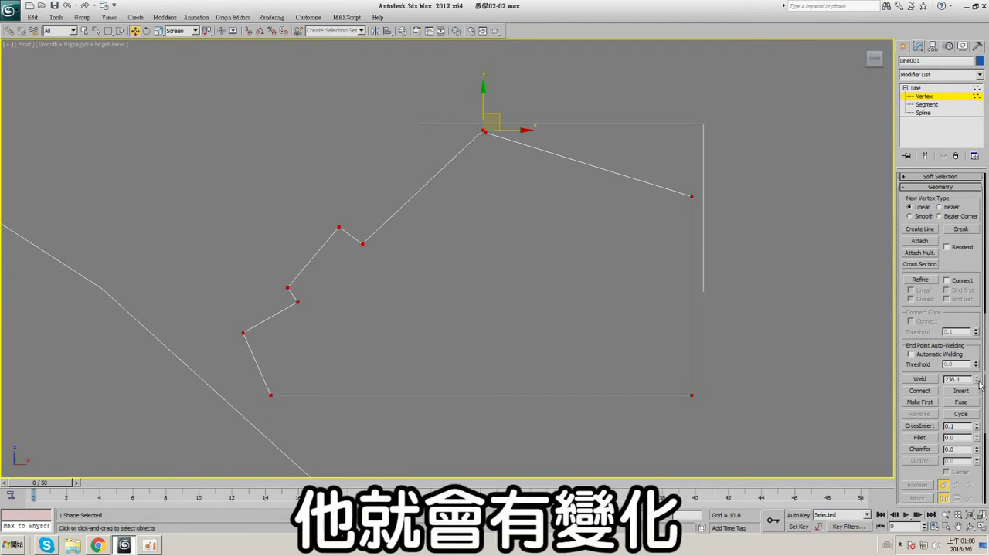
{"action": "left_click_drag", "start_coordinate": [978, 242], "coordinate": [975, 395]}
- Try welding only the two neighbouring vertices at the top peak with the 306.1 threshold
{"action": "scroll", "coordinate": [495, 85], "scroll_direction": "up", "scroll_amount": 5}
{"action": "left_click_drag", "start_coordinate": [449, 256], "coordinate": [469, 288]}
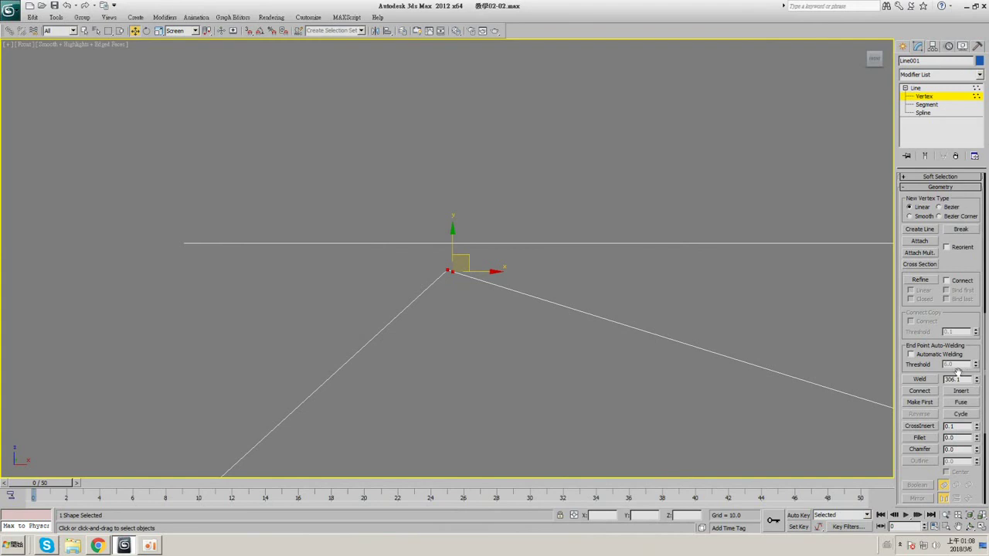
{"action": "left_click", "coordinate": [932, 379]}
{"action": "left_click_drag", "start_coordinate": [418, 248], "coordinate": [483, 305]}
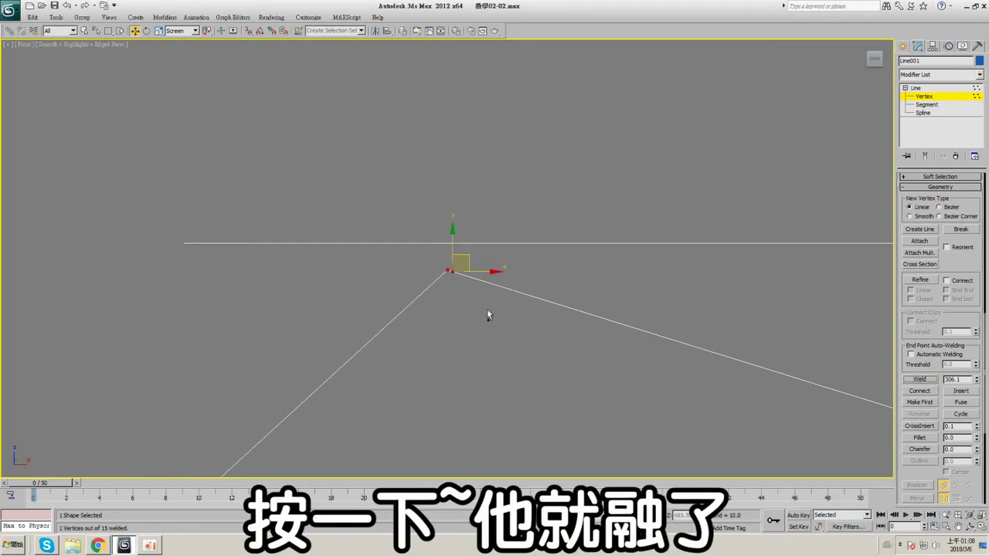
- Select all vertices of the attached shape and try welding them at thresholds 290.1 and 211.1, undoing each weld
{"action": "scroll", "coordinate": [487, 203], "scroll_direction": "down", "scroll_amount": 5}
{"action": "left_click_drag", "start_coordinate": [229, 93], "coordinate": [326, 198]}
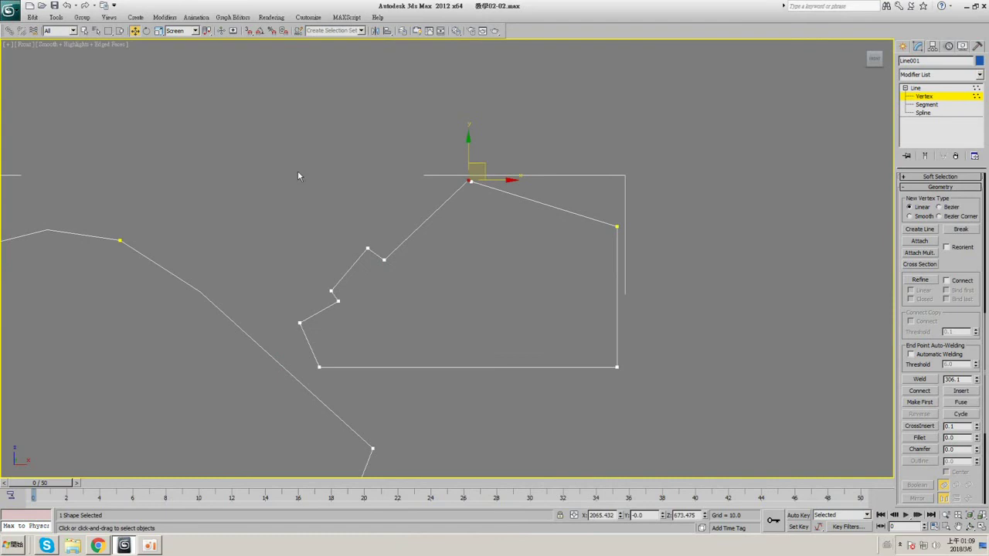
{"action": "left_click_drag", "start_coordinate": [246, 127], "coordinate": [650, 400]}
{"action": "middle_click_drag", "start_coordinate": [626, 345], "coordinate": [618, 351]}
{"action": "scroll", "coordinate": [884, 350], "scroll_direction": "up", "scroll_amount": 2}
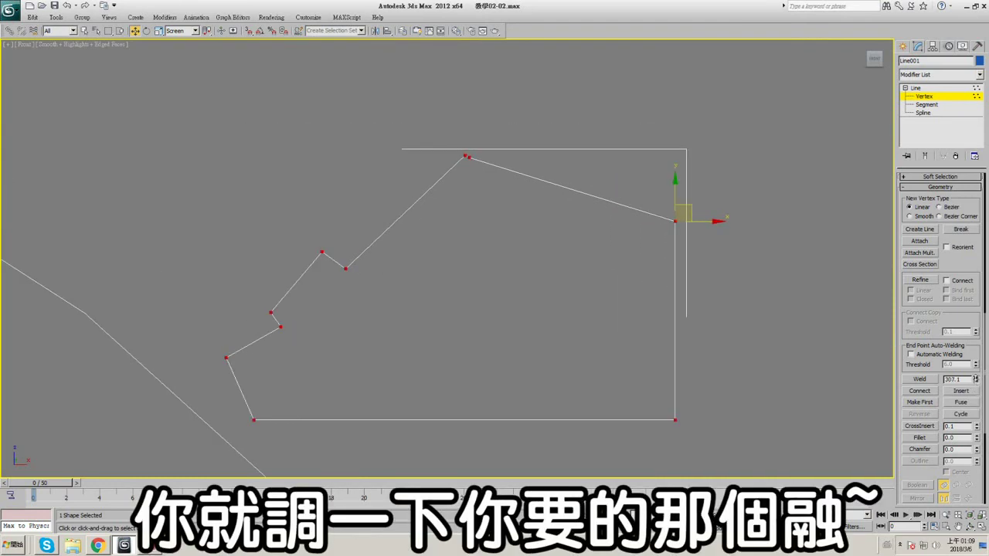
{"action": "left_click_drag", "start_coordinate": [977, 327], "coordinate": [973, 391]}
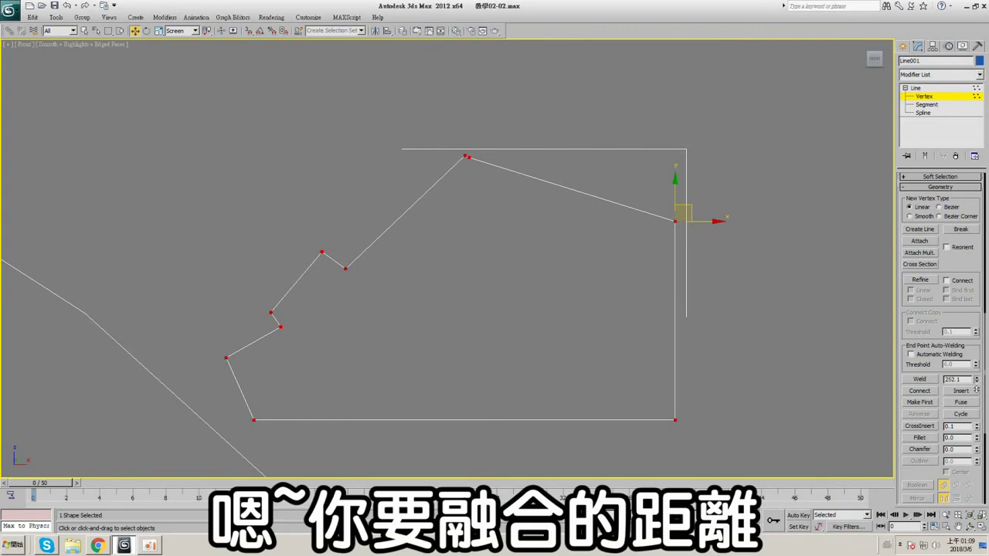
{"action": "left_click", "coordinate": [921, 379]}
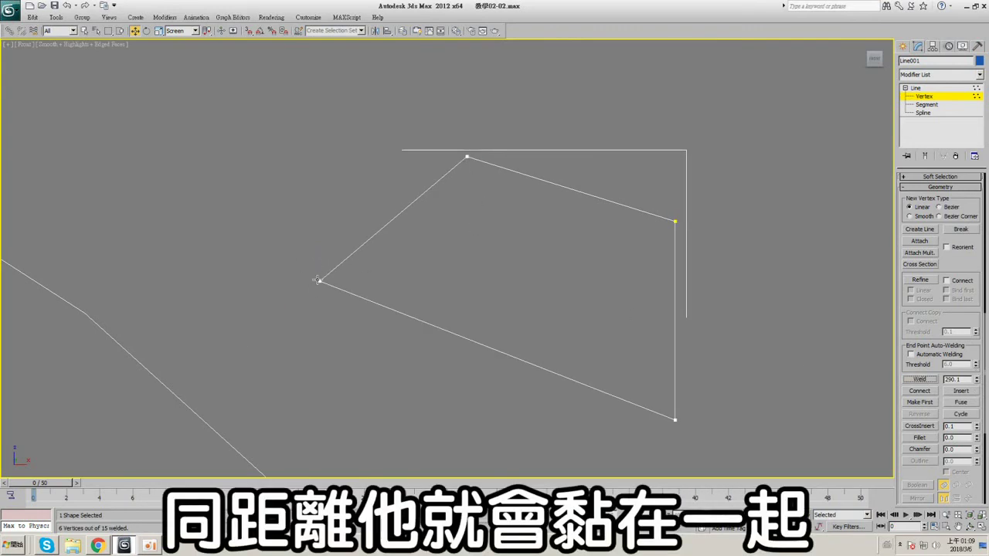
{"action": "key", "text": "ctrl+z"}
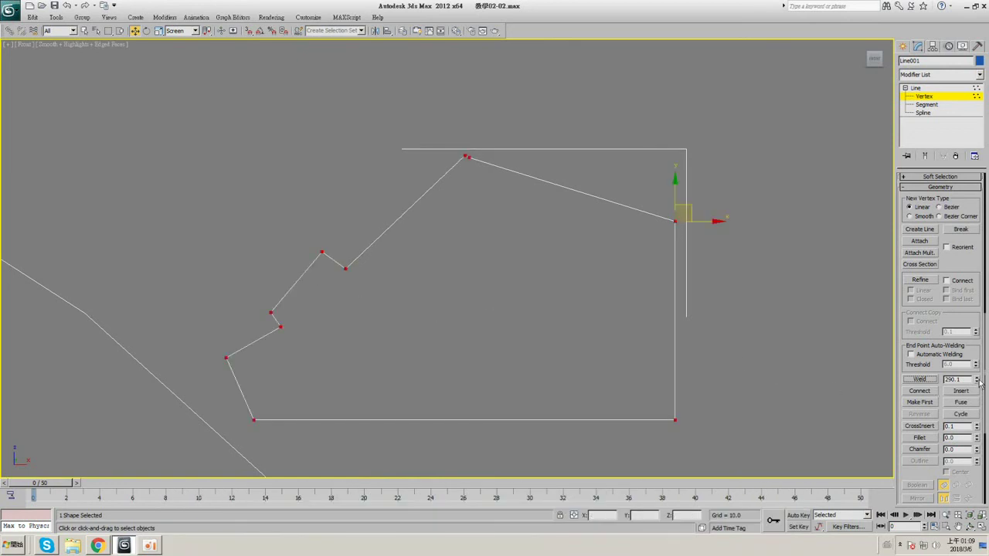
{"action": "left_click_drag", "start_coordinate": [979, 382], "coordinate": [977, 410]}
{"action": "left_click", "coordinate": [925, 380]}
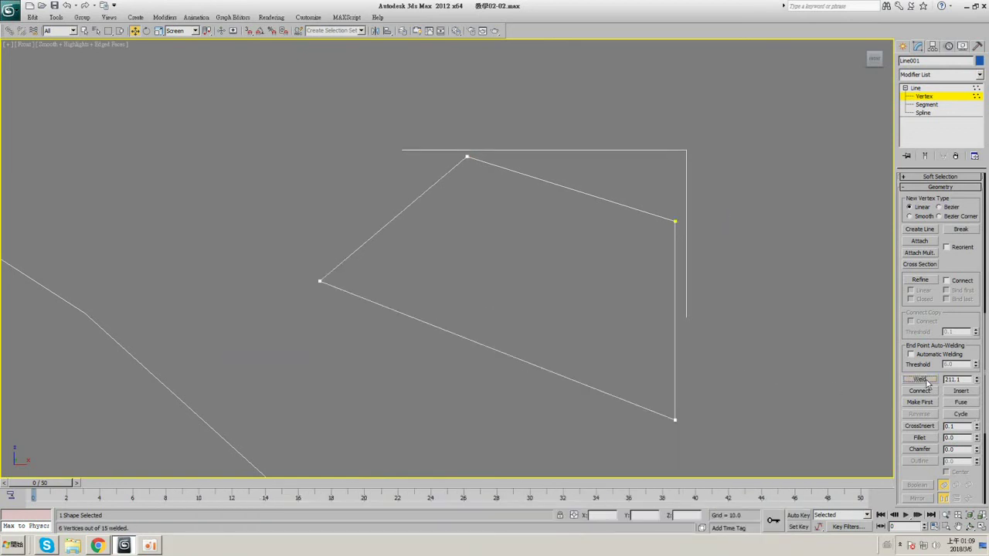
{"action": "key", "text": "ctrl+z"}
- Weld only the two vertices at the top peak with the 211.1 threshold, and undo the weld
{"action": "left_click_drag", "start_coordinate": [444, 132], "coordinate": [458, 154]}
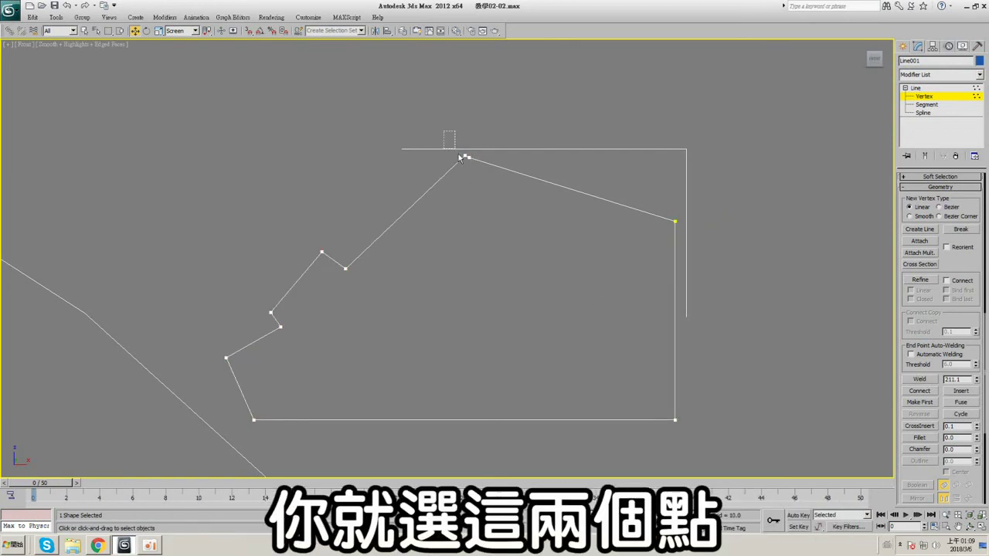
{"action": "left_click", "coordinate": [920, 380]}
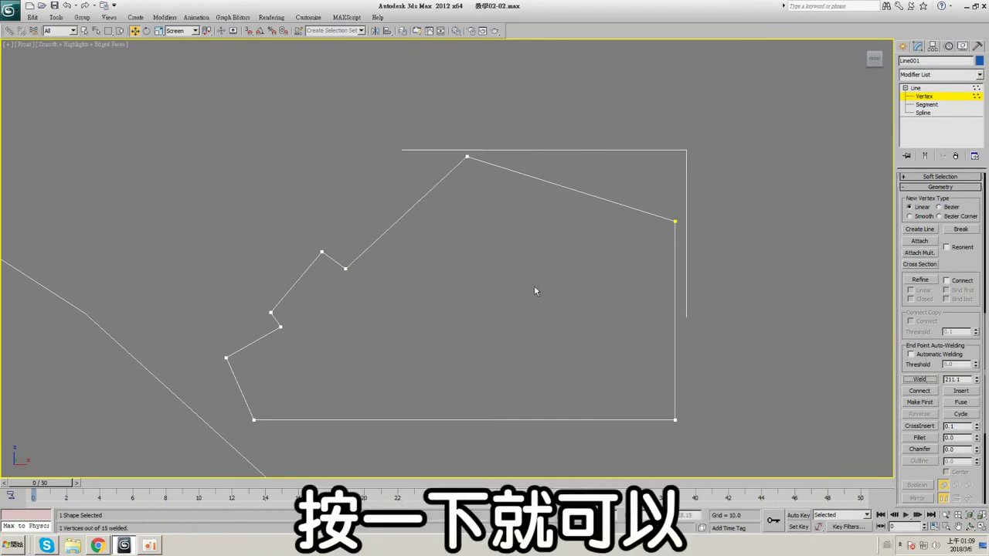
{"action": "key", "text": "ctrl+z"}
- Fuse the two peak vertices onto one point, and pull one of them slightly down and to the right
{"action": "middle_click_drag", "start_coordinate": [477, 212], "coordinate": [497, 211]}
{"action": "scroll", "coordinate": [464, 290], "scroll_direction": "up", "scroll_amount": 3}
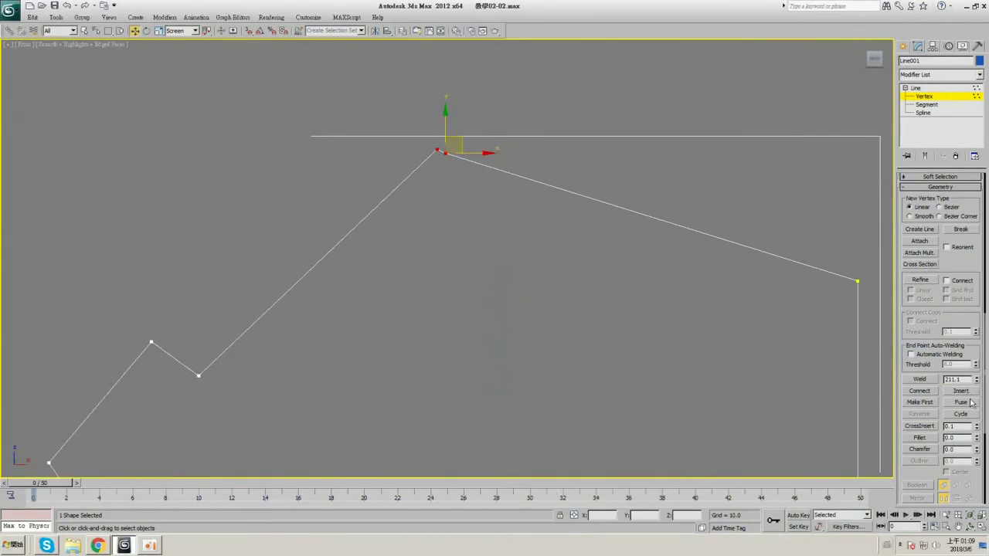
{"action": "left_click", "coordinate": [970, 403]}
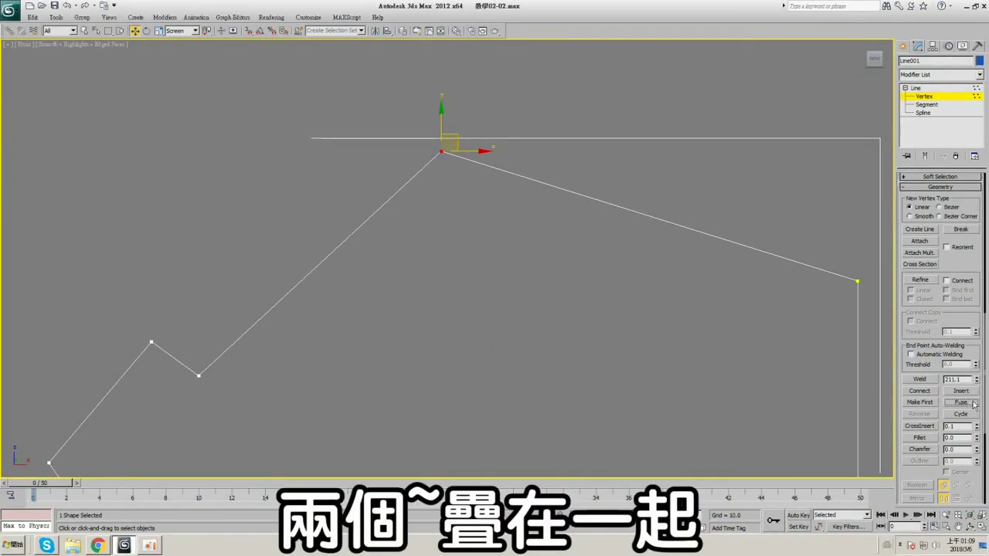
{"action": "left_click", "coordinate": [448, 168]}
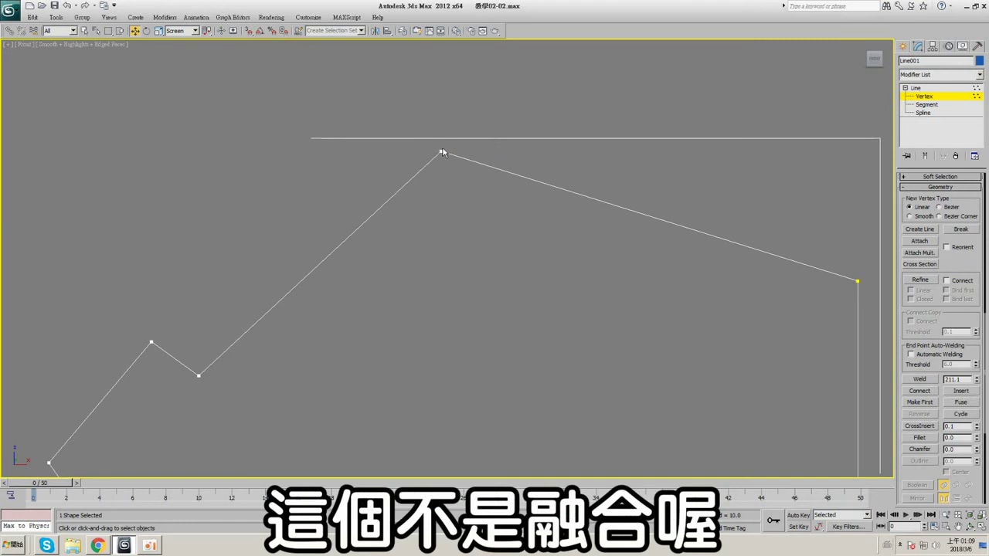
{"action": "left_click", "coordinate": [442, 153]}
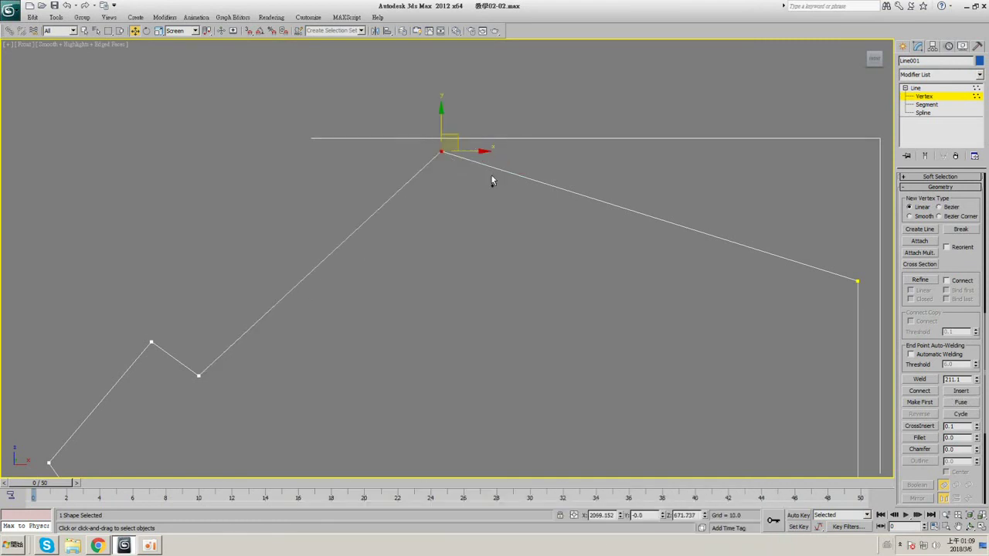
{"action": "left_click", "coordinate": [489, 177]}
{"action": "left_click_drag", "start_coordinate": [442, 152], "coordinate": [463, 176]}
{"action": "left_click", "coordinate": [461, 176]}
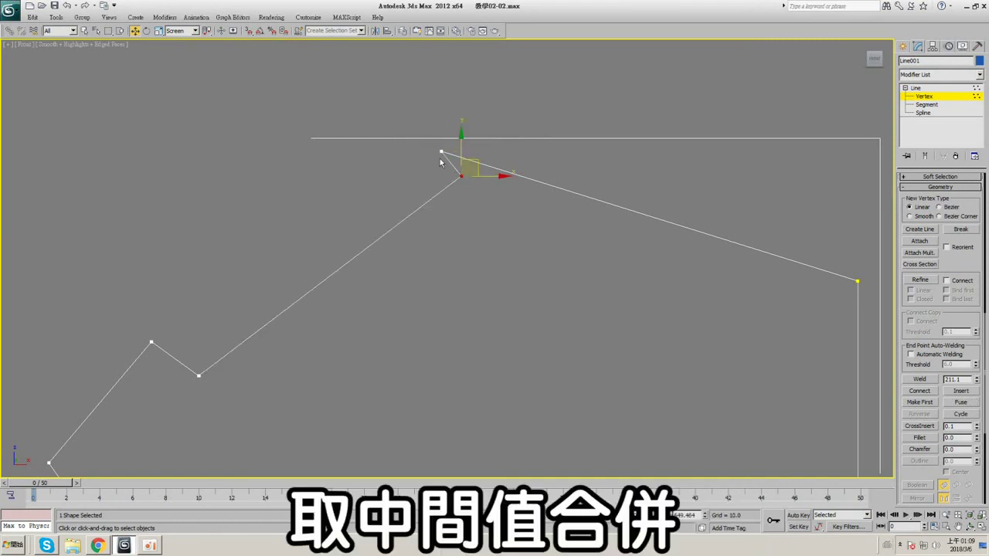
- Fuse and weld the two peak vertices into one, and move the merged vertex slightly down and to the right
{"action": "left_click", "coordinate": [441, 152], "text": "ctrl"}
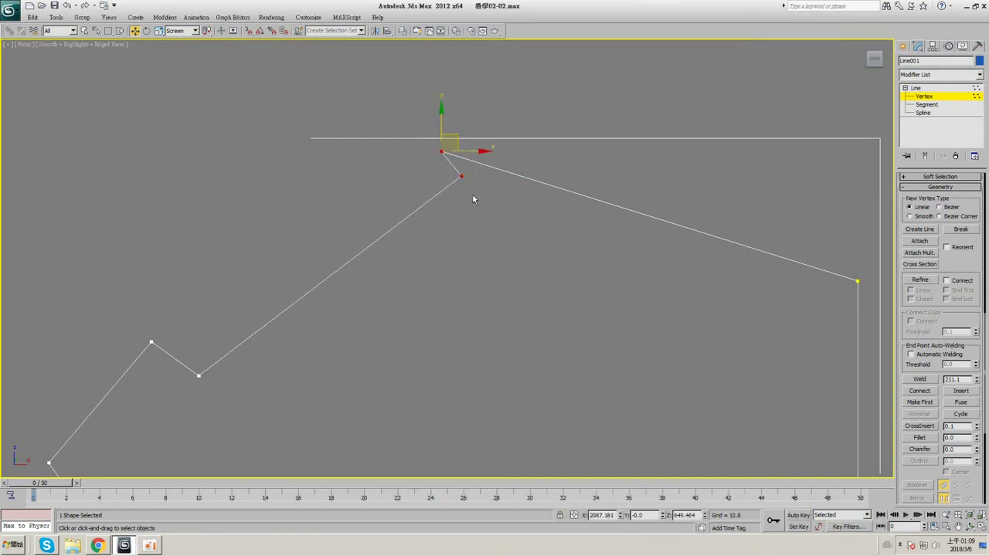
{"action": "left_click", "coordinate": [950, 403]}
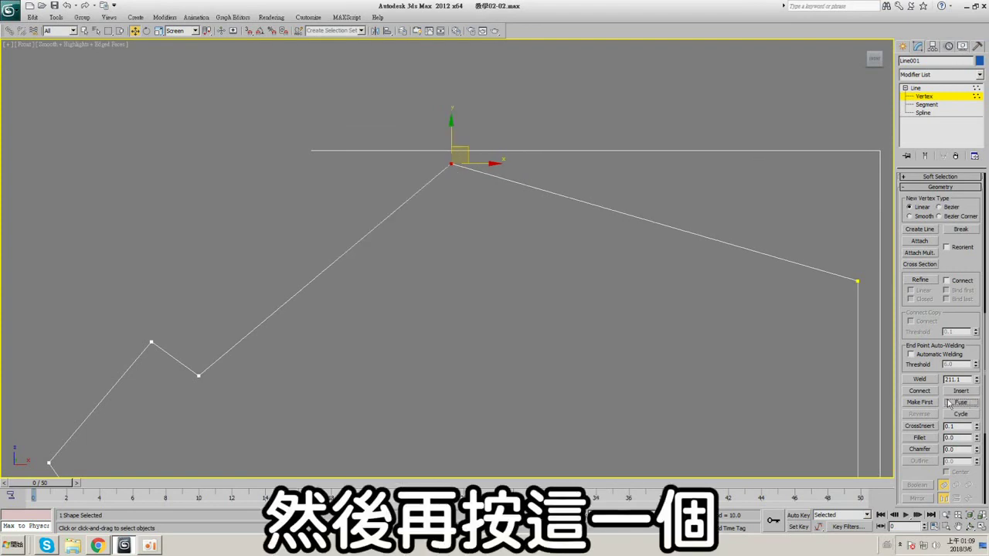
{"action": "left_click", "coordinate": [919, 380]}
{"action": "right_click", "coordinate": [977, 380]}
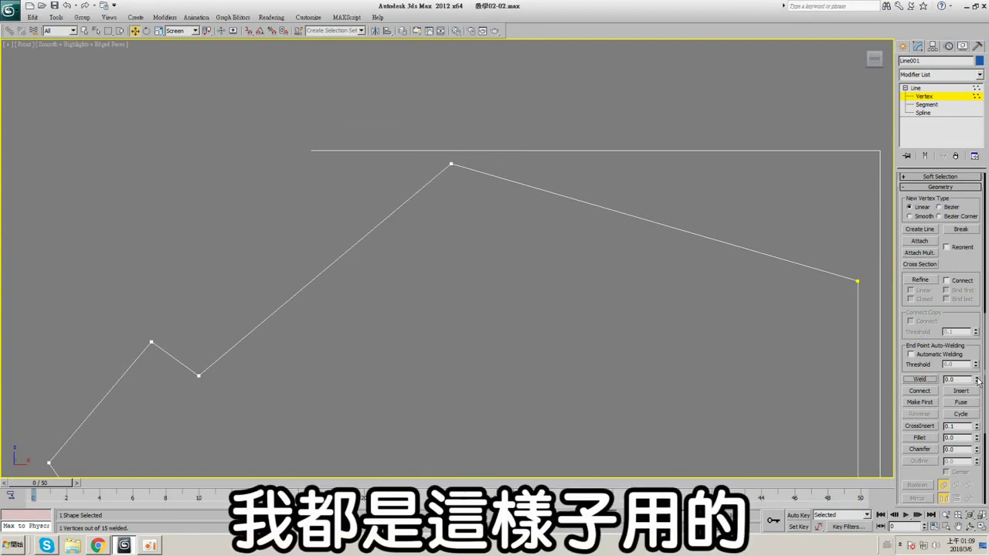
{"action": "left_click_drag", "start_coordinate": [452, 164], "coordinate": [458, 194]}
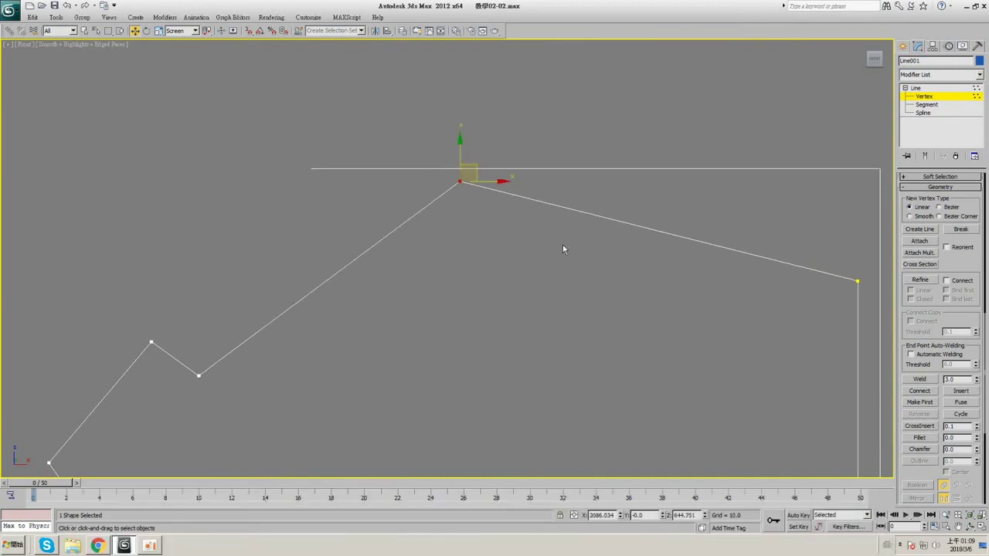
- Select the slanted segment below the peak, return to Vertex level, and try Connect with the peak vertex
{"action": "key", "text": "2"}
{"action": "left_click", "coordinate": [406, 234]}
{"action": "middle_click_drag", "start_coordinate": [546, 282], "coordinate": [550, 230]}
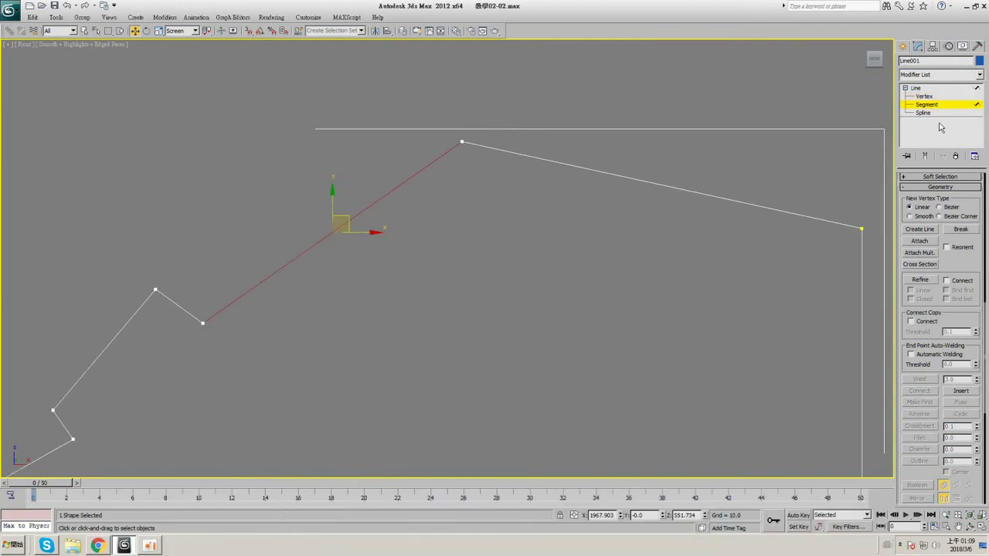
{"action": "left_click", "coordinate": [934, 96]}
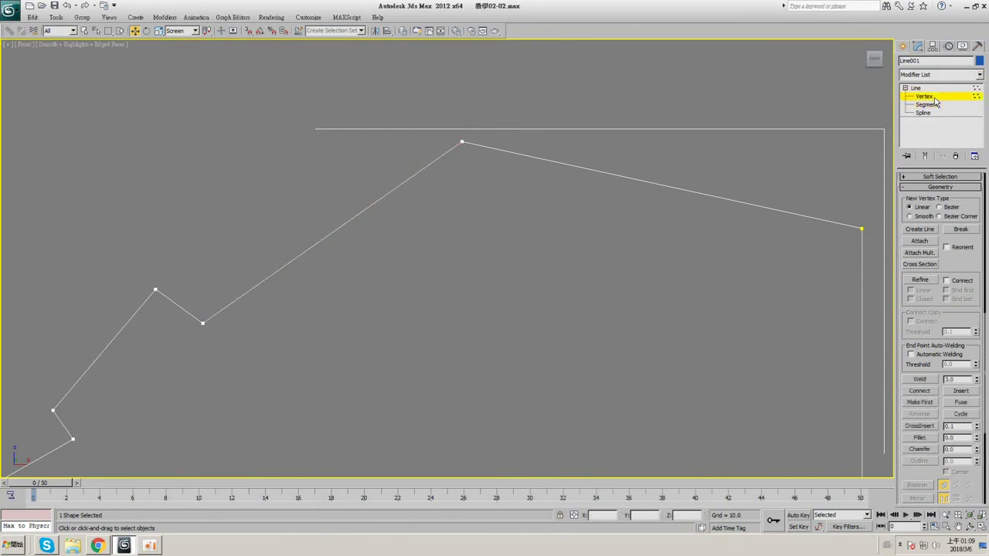
{"action": "left_click", "coordinate": [919, 392]}
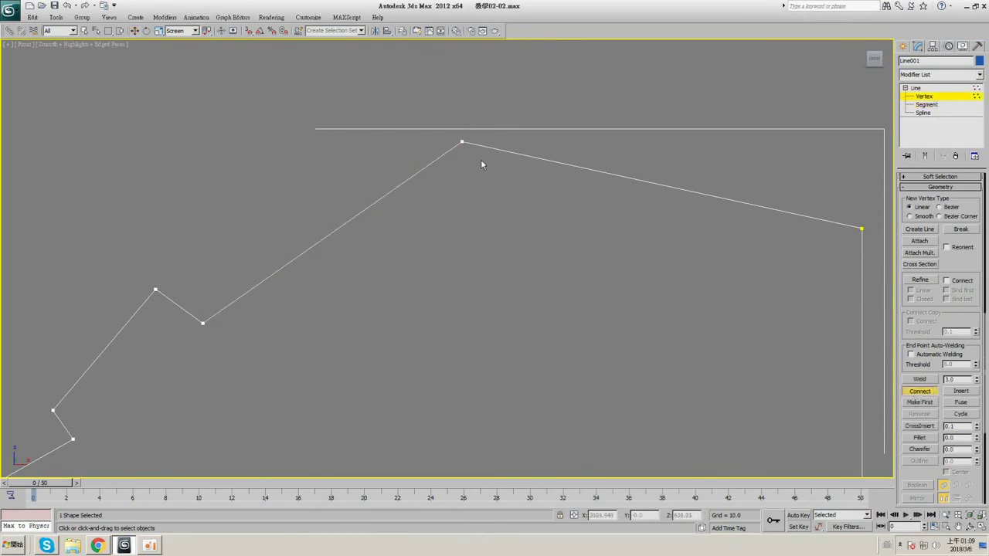
{"action": "key", "text": "w"}
{"action": "left_click", "coordinate": [462, 143]}
{"action": "left_click", "coordinate": [920, 390]}
{"action": "left_click", "coordinate": [920, 391]}
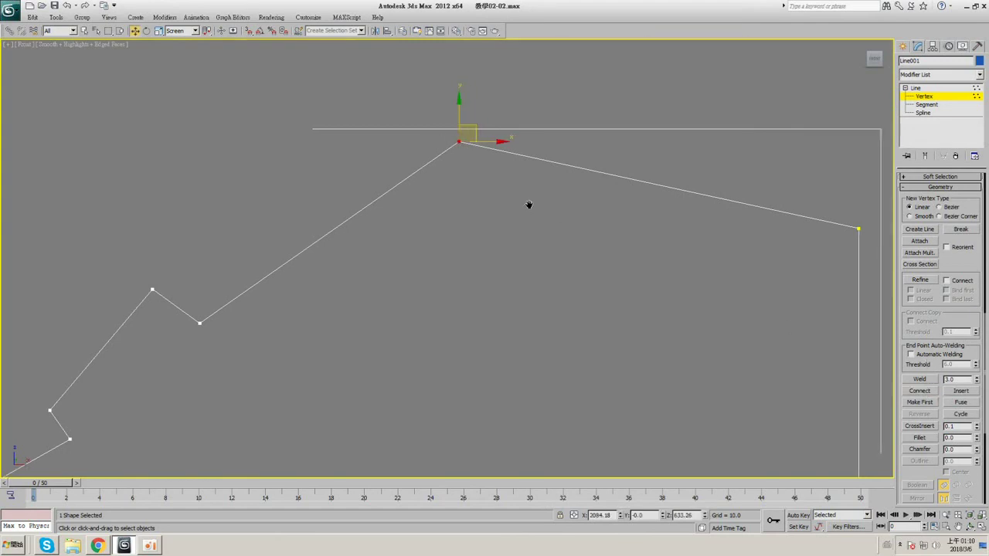
- Select the two vertices at the notch below the peak and try the Connect tool on them
{"action": "scroll", "coordinate": [447, 257], "scroll_direction": "down", "scroll_amount": 3}
{"action": "left_click", "coordinate": [323, 290]}
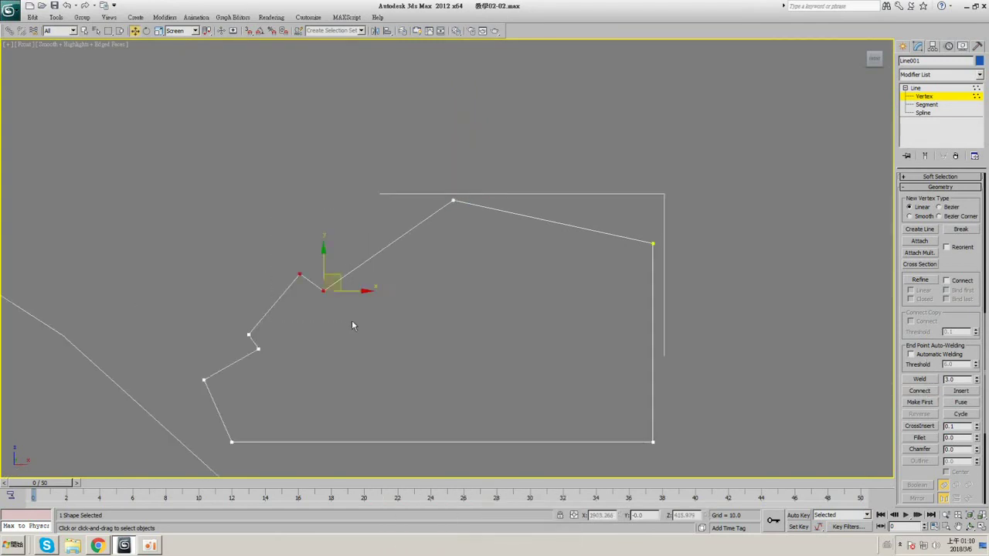
{"action": "left_click", "coordinate": [920, 391]}
{"action": "middle_click_drag", "start_coordinate": [452, 216], "coordinate": [445, 211]}
{"action": "right_click", "coordinate": [493, 291]}
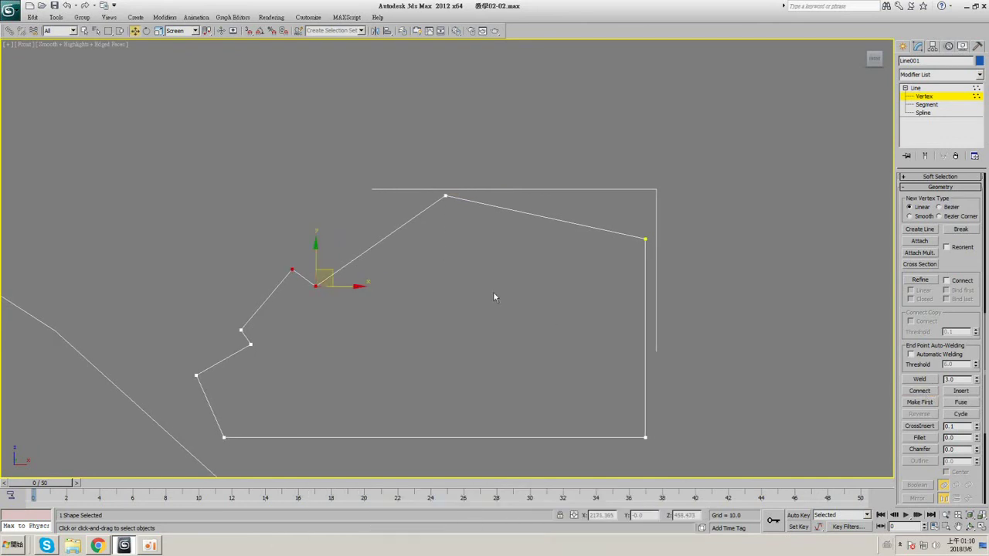
- Try a fillet on the lower-right corner vertex of the angular shape and undo it
{"action": "middle_click_drag", "start_coordinate": [546, 326], "coordinate": [561, 265]}
{"action": "scroll", "coordinate": [552, 319], "scroll_direction": "up", "scroll_amount": 1}
{"action": "scroll", "coordinate": [587, 282], "scroll_direction": "down", "scroll_amount": 1}
{"action": "middle_click_drag", "start_coordinate": [622, 299], "coordinate": [568, 294]}
{"action": "scroll", "coordinate": [556, 286], "scroll_direction": "up", "scroll_amount": 1}
{"action": "middle_click_drag", "start_coordinate": [446, 195], "coordinate": [449, 195]}
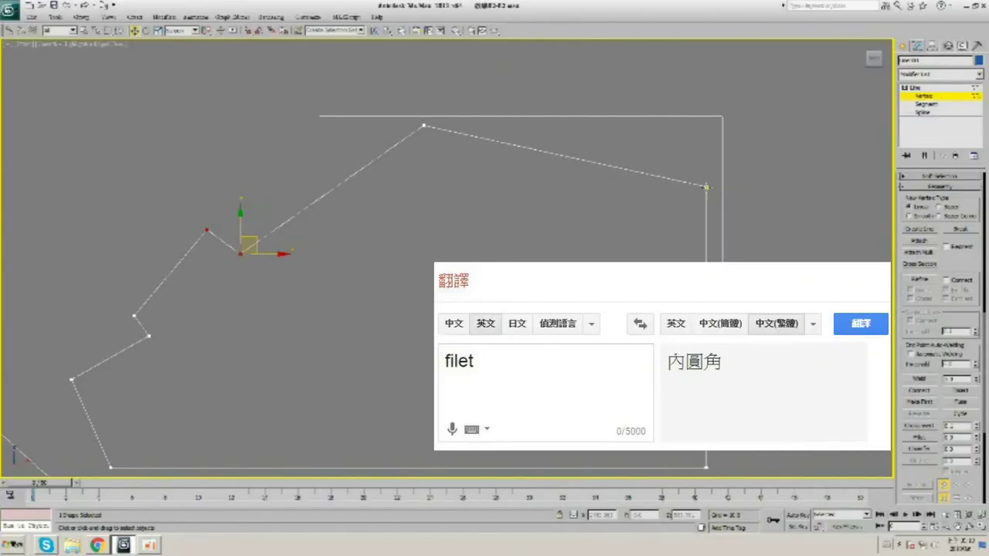
{"action": "middle_click_drag", "start_coordinate": [697, 406], "coordinate": [608, 242]}
{"action": "left_click", "coordinate": [619, 304]}
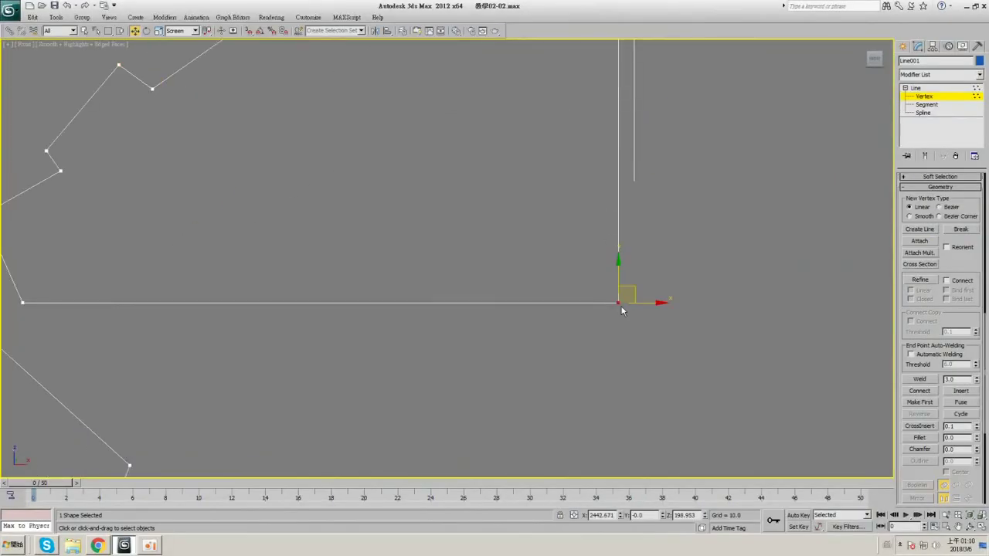
{"action": "middle_click_drag", "start_coordinate": [657, 349], "coordinate": [644, 348]}
{"action": "left_click_drag", "start_coordinate": [978, 438], "coordinate": [971, 397]}
{"action": "key", "text": "ctrl+z"}
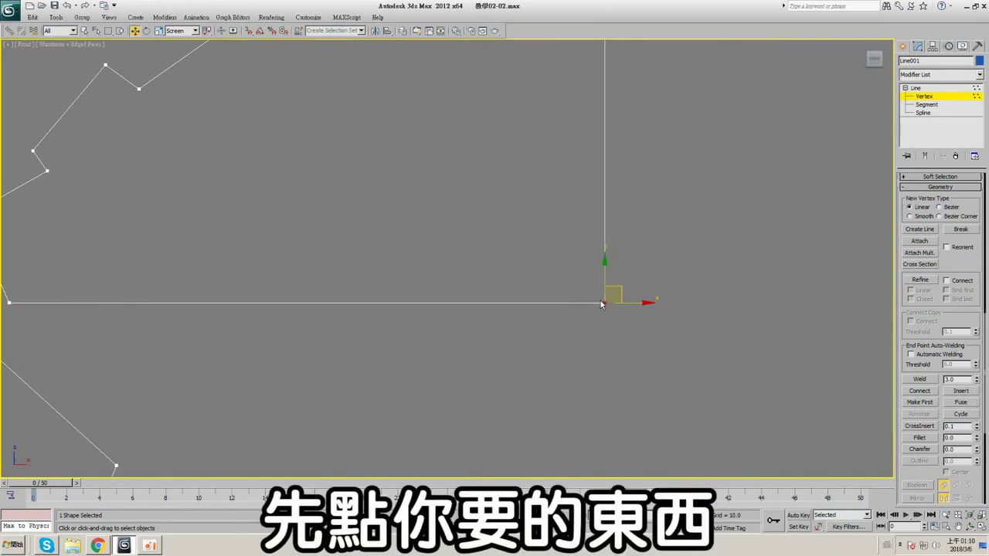
- Reselect the lower-right corner vertex, preview its fillet once more, and cancel it
{"action": "left_click", "coordinate": [602, 301]}
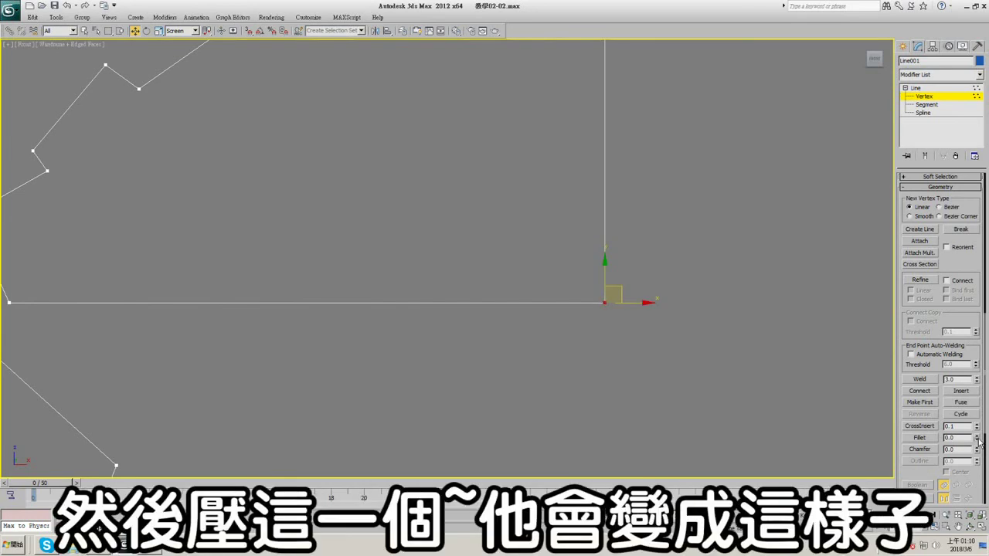
{"action": "mouse_move", "coordinate": [978, 442]}
{"action": "left_mouse_down"}
{"action": "mouse_move", "coordinate": [978, 386]}
{"action": "mouse_move", "coordinate": [978, 448]}
{"action": "mouse_move", "coordinate": [984, 397]}
{"action": "mouse_move", "coordinate": [986, 425]}
{"action": "left_mouse_up"}
{"action": "right_click", "coordinate": [985, 425]}
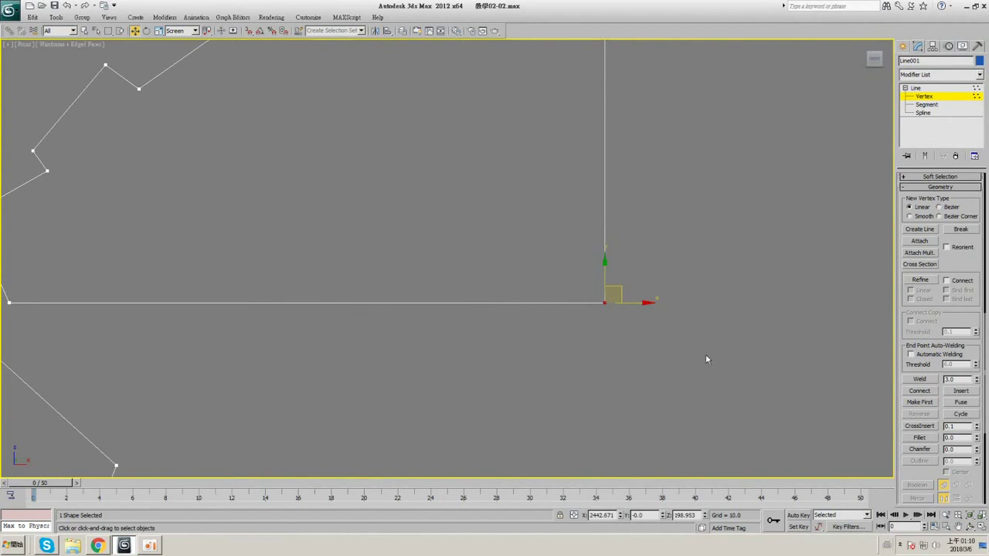
- Insert a vertex near the middle of the angular shape's right vertical edge with Refine
{"action": "middle_click_drag", "start_coordinate": [670, 320], "coordinate": [681, 299]}
{"action": "scroll", "coordinate": [960, 367], "scroll_direction": "down", "scroll_amount": 5}
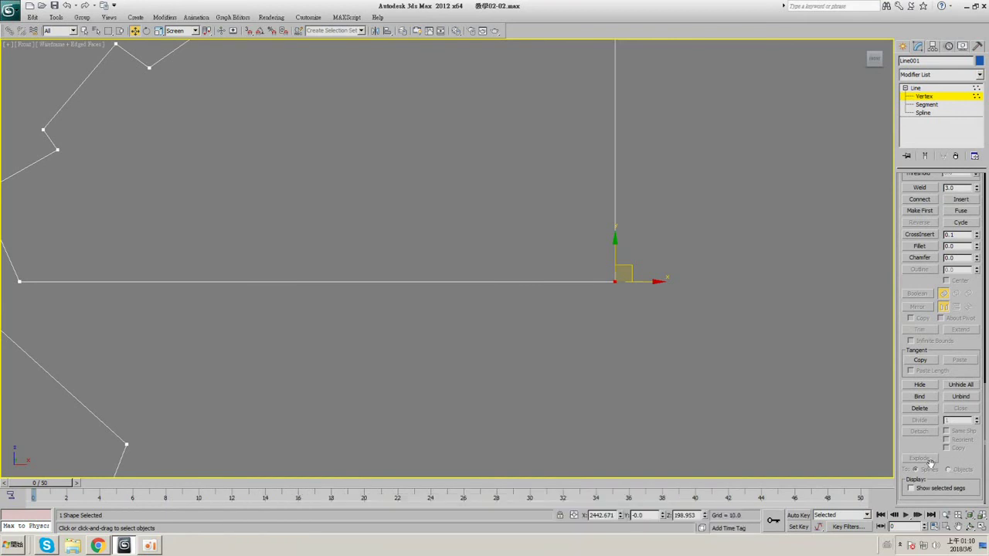
{"action": "scroll", "coordinate": [921, 441], "scroll_direction": "up", "scroll_amount": 4}
{"action": "scroll", "coordinate": [924, 359], "scroll_direction": "up", "scroll_amount": 2}
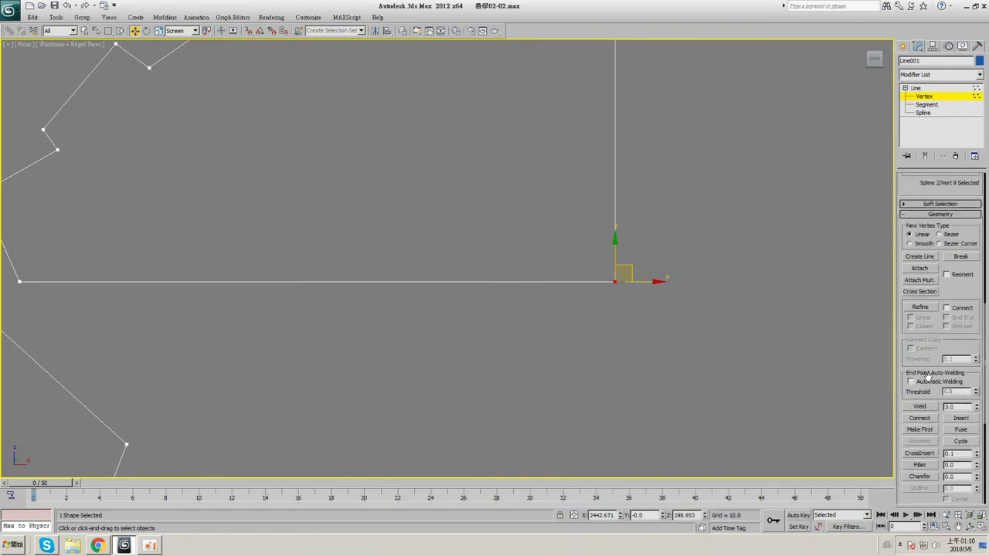
{"action": "middle_click_drag", "start_coordinate": [510, 192], "coordinate": [530, 335]}
{"action": "scroll", "coordinate": [554, 275], "scroll_direction": "down", "scroll_amount": 2}
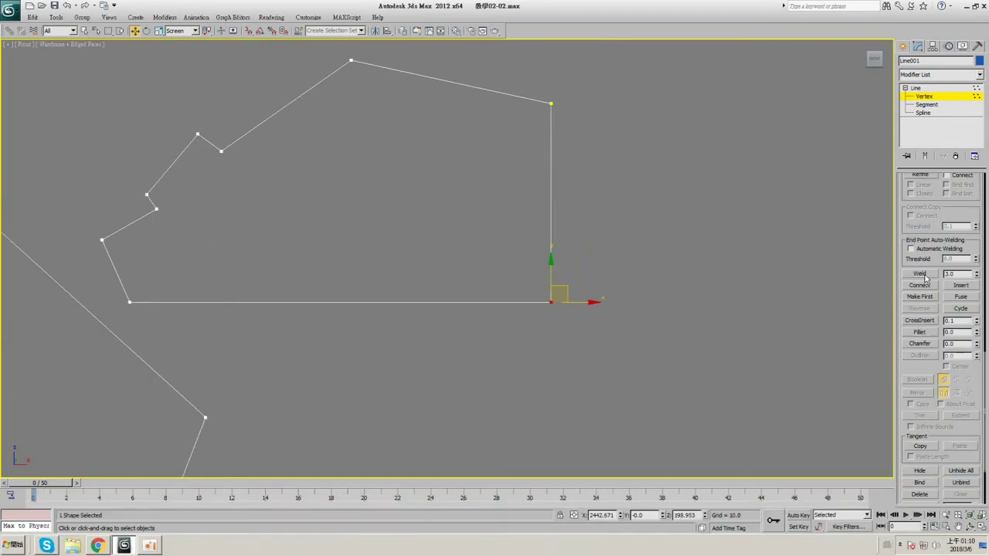
{"action": "middle_click_drag", "start_coordinate": [540, 230], "coordinate": [575, 273]}
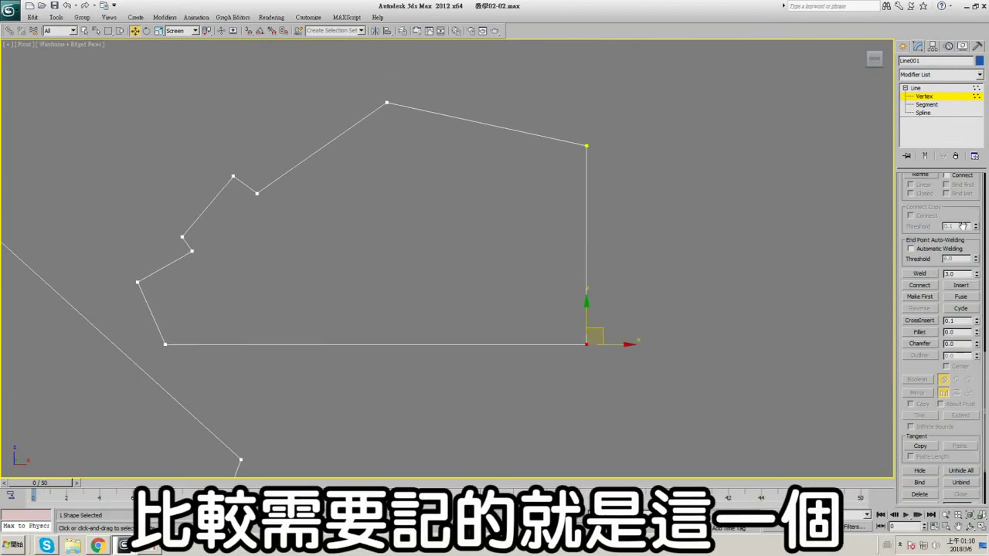
{"action": "left_click_drag", "start_coordinate": [970, 211], "coordinate": [959, 335]}
{"action": "scroll", "coordinate": [958, 333], "scroll_direction": "up", "scroll_amount": 1}
{"action": "left_click", "coordinate": [930, 318]}
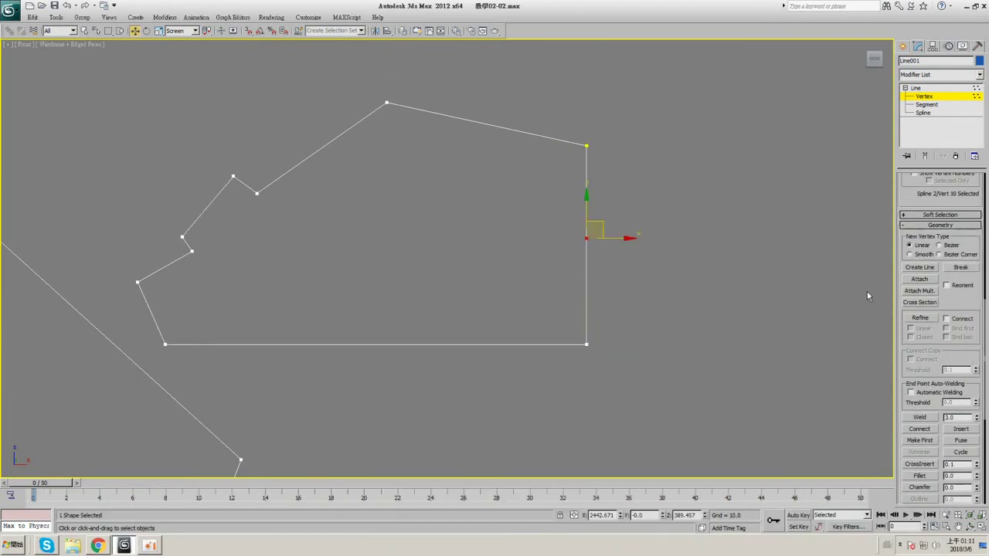
{"action": "middle_click_drag", "start_coordinate": [427, 214], "coordinate": [537, 179]}
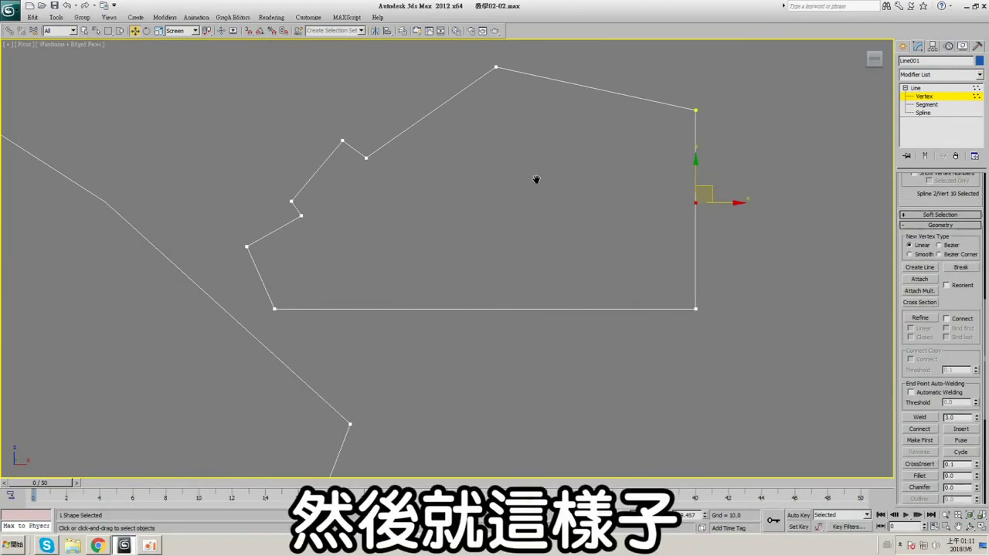
- Return to the top Line level, enable the spline in renderer and viewport, and show it shaded with edged faces
{"action": "left_click", "coordinate": [924, 91]}
{"action": "middle_click_drag", "start_coordinate": [599, 150], "coordinate": [574, 204]}
{"action": "scroll", "coordinate": [903, 278], "scroll_direction": "up", "scroll_amount": 8}
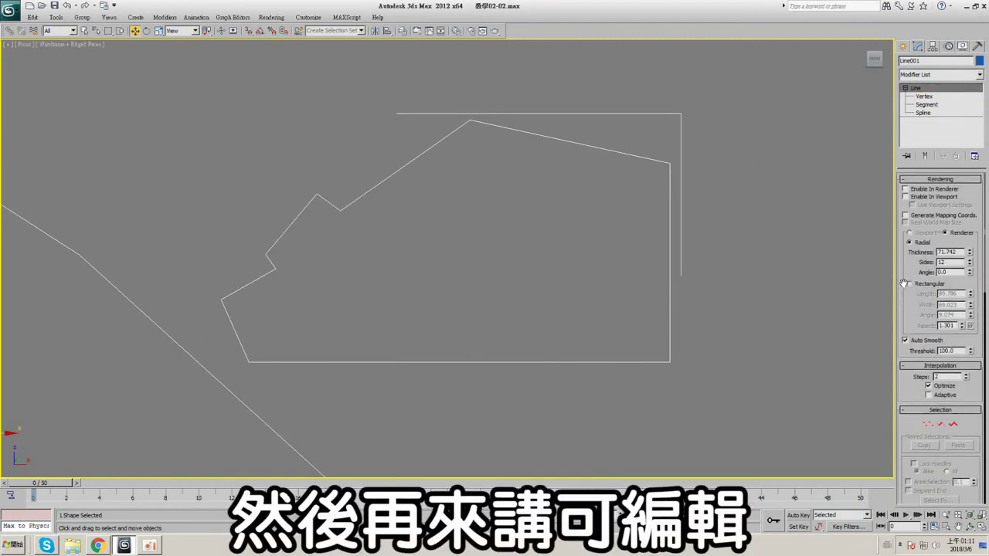
{"action": "left_click", "coordinate": [910, 189]}
{"action": "left_click", "coordinate": [909, 197]}
{"action": "key", "text": "F3"}
{"action": "middle_click_drag", "start_coordinate": [472, 275], "coordinate": [580, 199]}
{"action": "key", "text": "F4"}
{"action": "scroll", "coordinate": [474, 230], "scroll_direction": "down", "scroll_amount": 5}
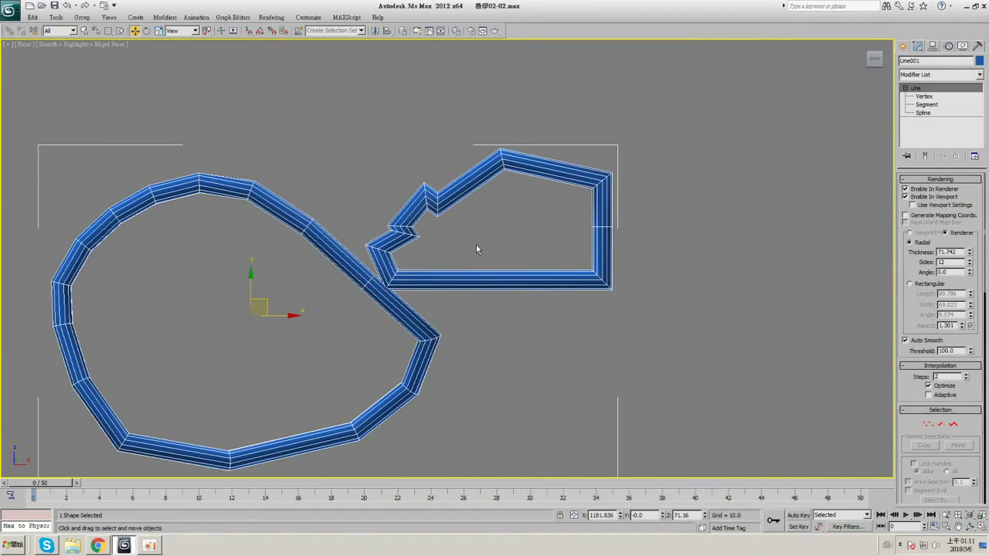
- Examine the conversion options for the spline shape, including Convert to Editable Poly
{"action": "middle_click_drag", "start_coordinate": [477, 245], "coordinate": [503, 223]}
{"action": "right_click", "coordinate": [523, 239]}
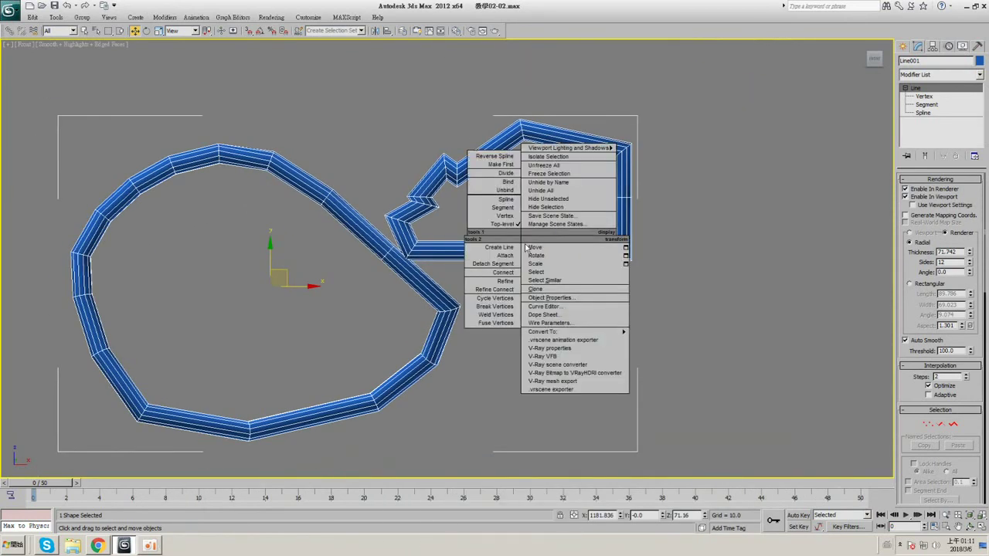
{"action": "mouse_move", "coordinate": [578, 335]}
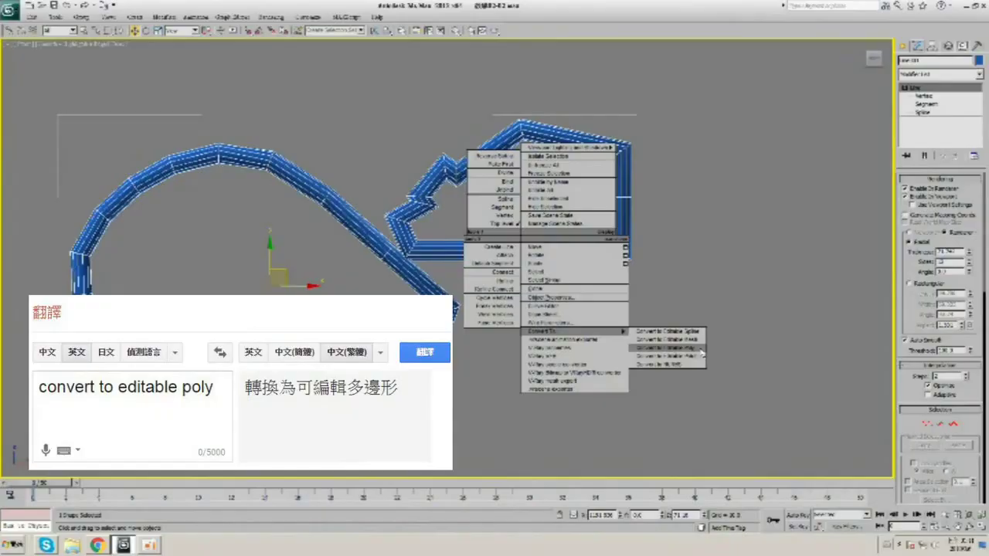
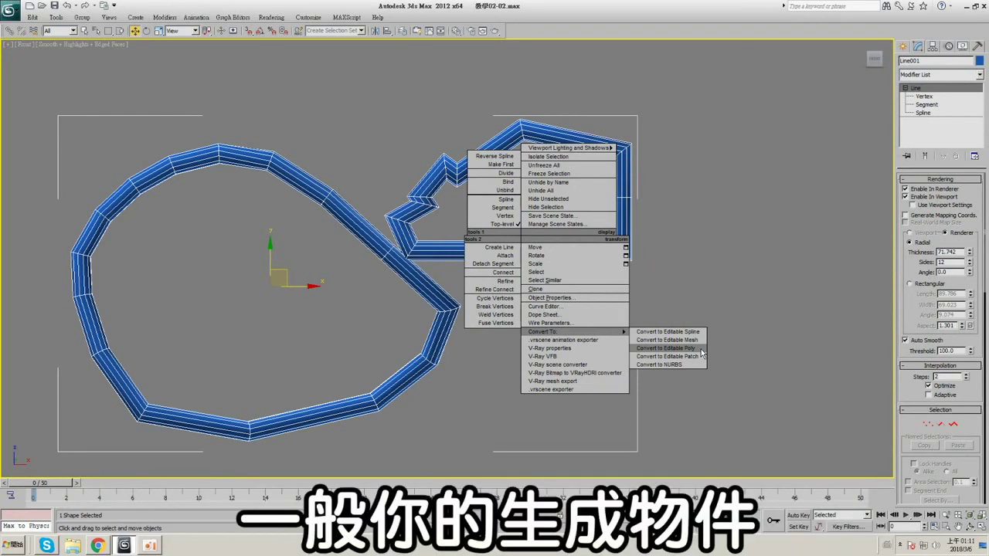
- Create a standard box about 301 long, 347 wide and 170 high beside the angular shape
{"action": "left_click", "coordinate": [903, 46]}
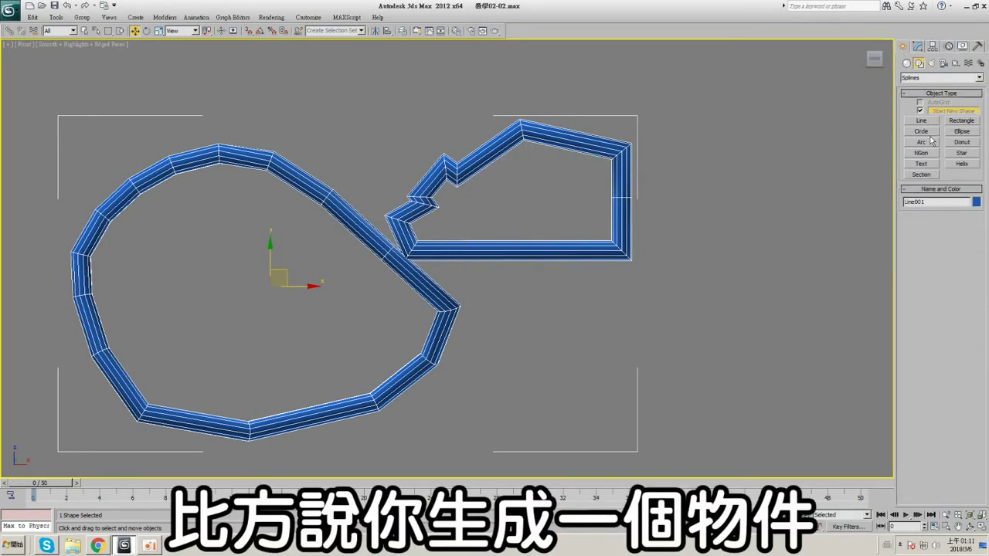
{"action": "left_click", "coordinate": [906, 64]}
{"action": "left_click", "coordinate": [921, 114]}
{"action": "middle_click_drag", "start_coordinate": [731, 217], "coordinate": [660, 207]}
{"action": "left_click_drag", "start_coordinate": [605, 164], "coordinate": [702, 248]}
{"action": "left_click", "coordinate": [705, 204]}
{"action": "middle_click_drag", "start_coordinate": [581, 207], "coordinate": [648, 203]}
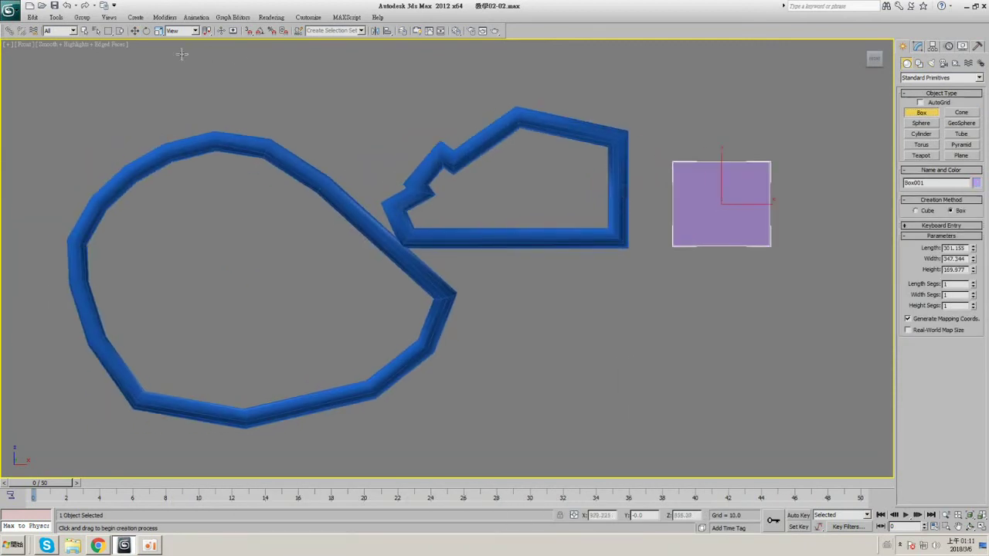
{"action": "left_click", "coordinate": [135, 31]}
- Enlarge the box to a length of 352.351, a width of 392.499 and a height of 262.512
{"action": "left_click", "coordinate": [918, 45]}
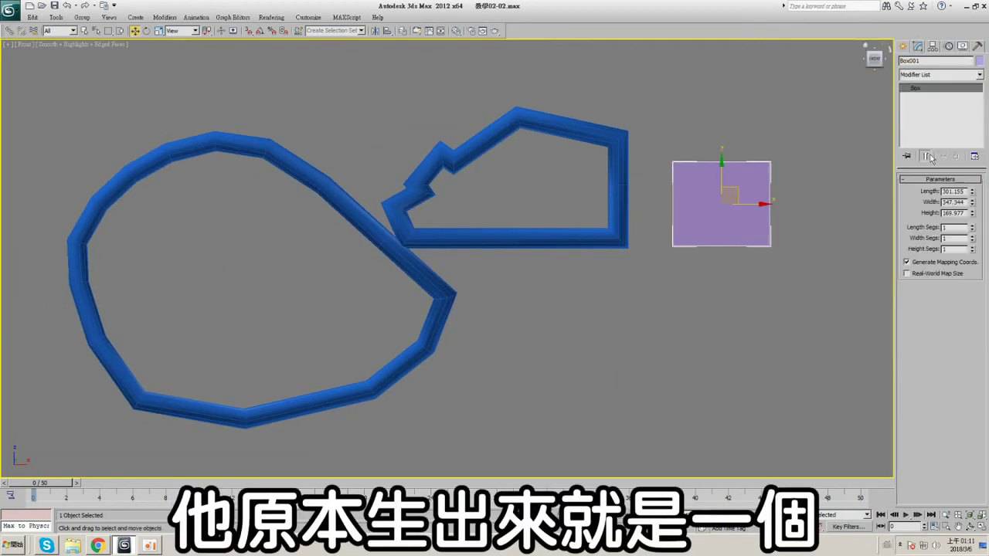
{"action": "left_click_drag", "start_coordinate": [972, 192], "coordinate": [974, 193]}
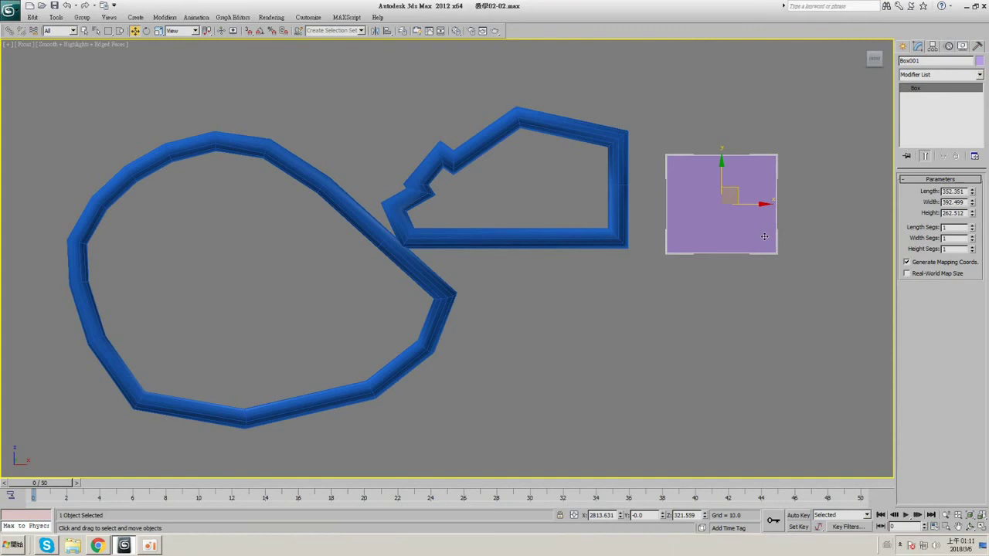
- Compare the conversion options offered for the box with those offered for the spline shape
{"action": "right_click", "coordinate": [720, 208]}
{"action": "mouse_move", "coordinate": [761, 304]}
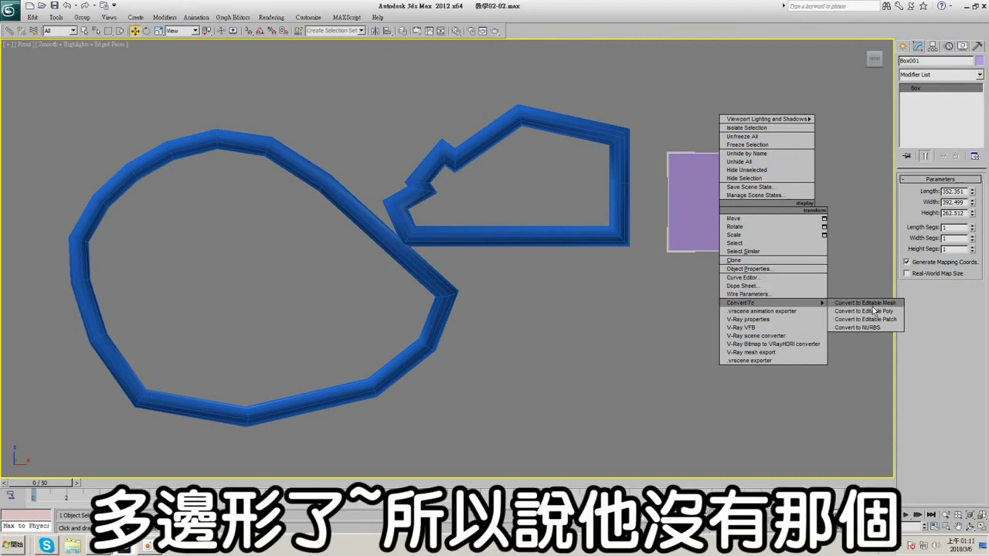
{"action": "left_click", "coordinate": [520, 237]}
{"action": "right_click", "coordinate": [520, 236]}
{"action": "mouse_move", "coordinate": [610, 331]}
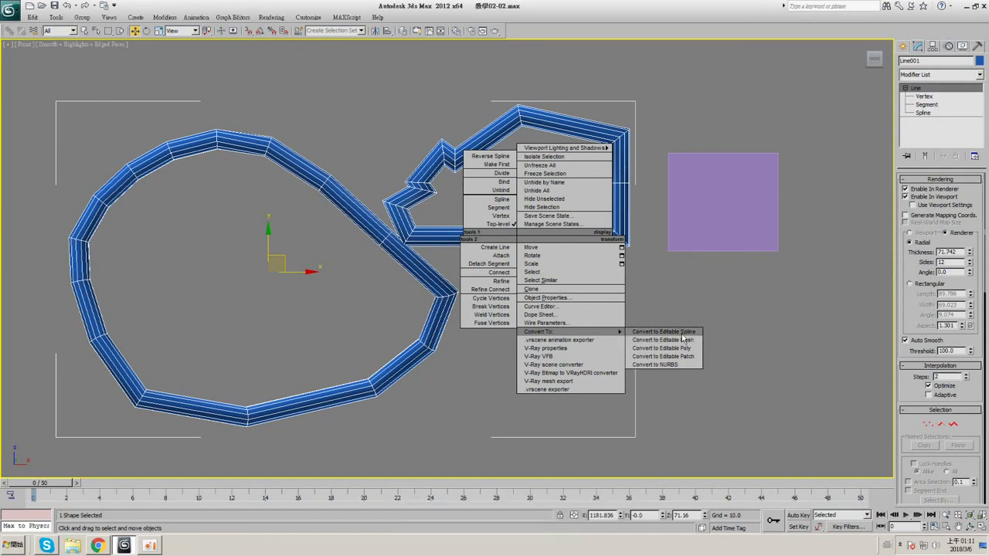
- Convert the box to an Editable Poly
{"action": "left_click", "coordinate": [708, 179]}
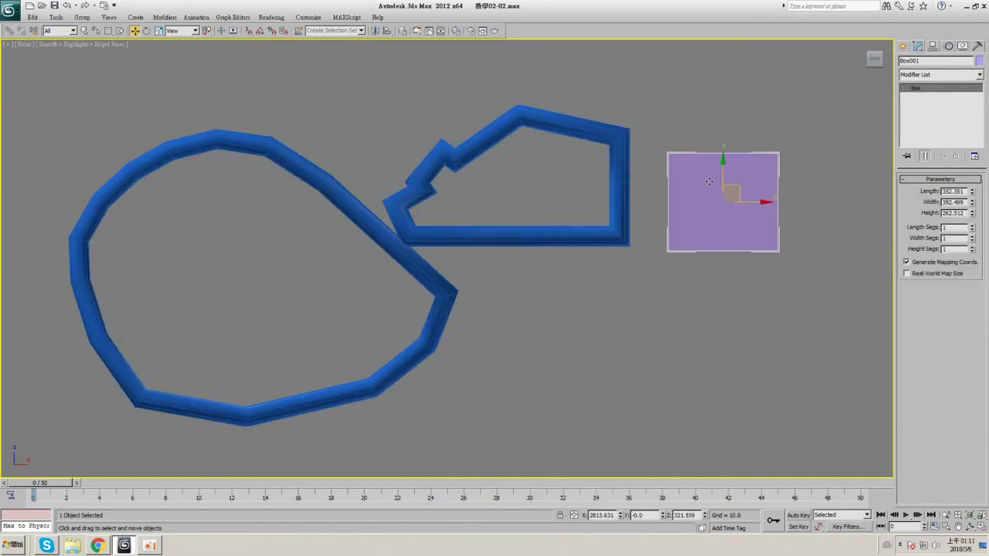
{"action": "right_click", "coordinate": [708, 178]}
{"action": "mouse_move", "coordinate": [742, 274]}
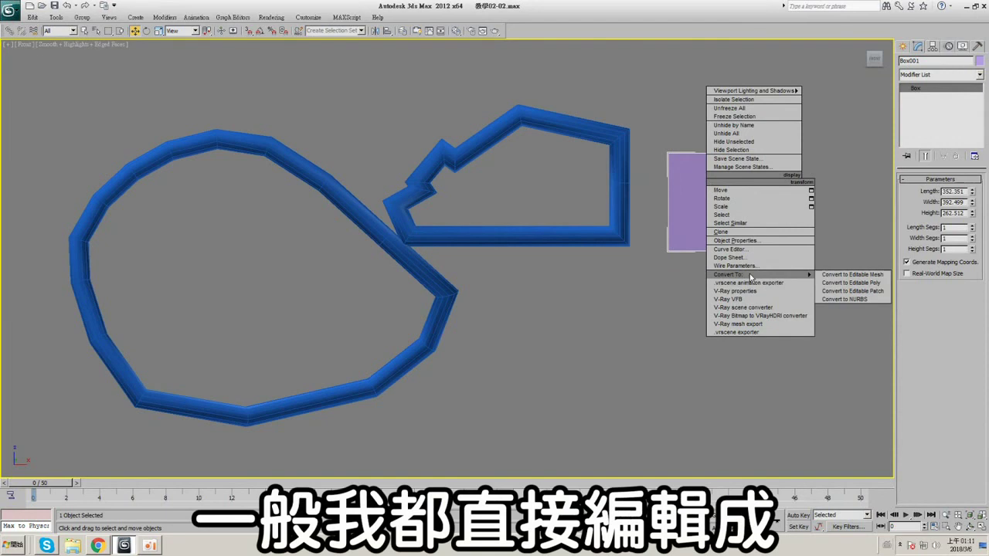
{"action": "left_click", "coordinate": [852, 283]}
- Try pulling the box's front upper-right vertex inward at Vertex level, undo the move, and return to object level
{"action": "left_click", "coordinate": [904, 88]}
{"action": "left_click", "coordinate": [922, 97]}
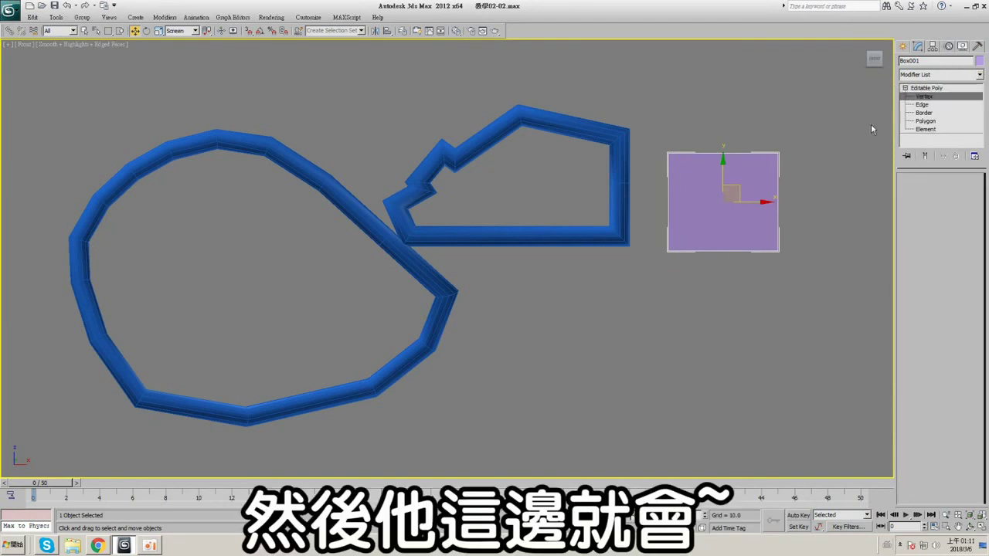
{"action": "middle_click_drag", "start_coordinate": [834, 116], "coordinate": [719, 157]}
{"action": "key", "text": "F3"}
{"action": "left_click_drag", "start_coordinate": [725, 153], "coordinate": [632, 215]}
{"action": "key", "text": "F3"}
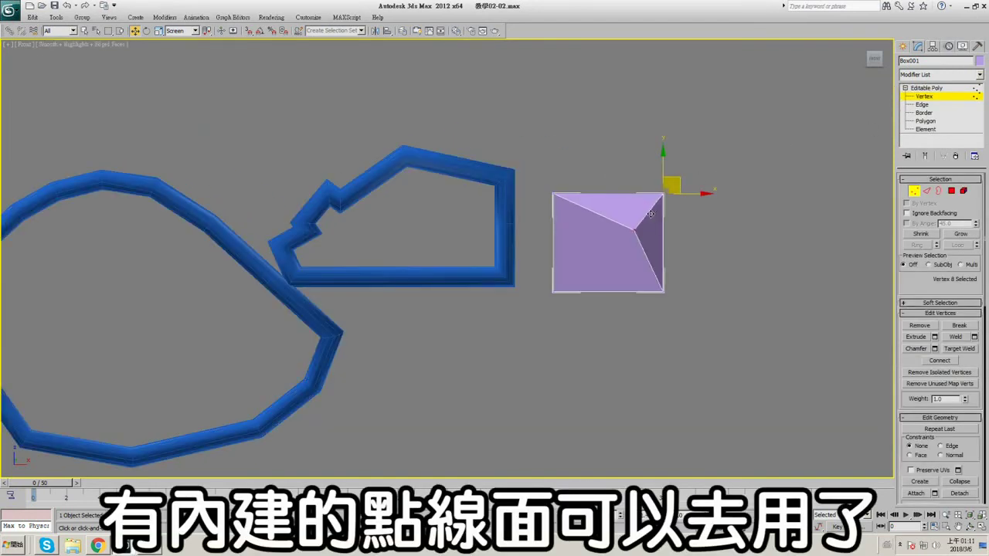
{"action": "middle_click_drag", "start_coordinate": [566, 195], "coordinate": [736, 140]}
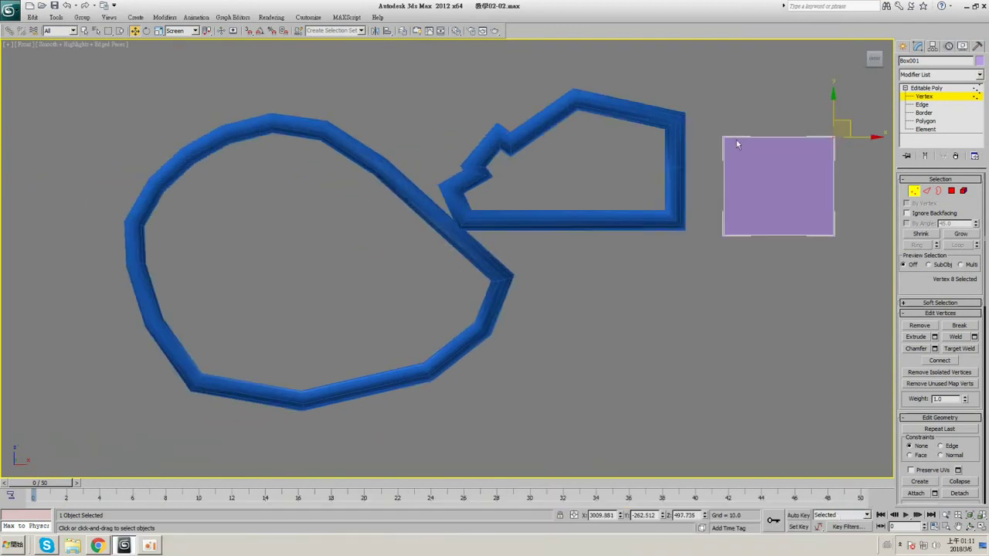
{"action": "left_click", "coordinate": [936, 90]}
- Convert the blue renderable line shape to an Editable Poly
{"action": "left_click", "coordinate": [558, 221]}
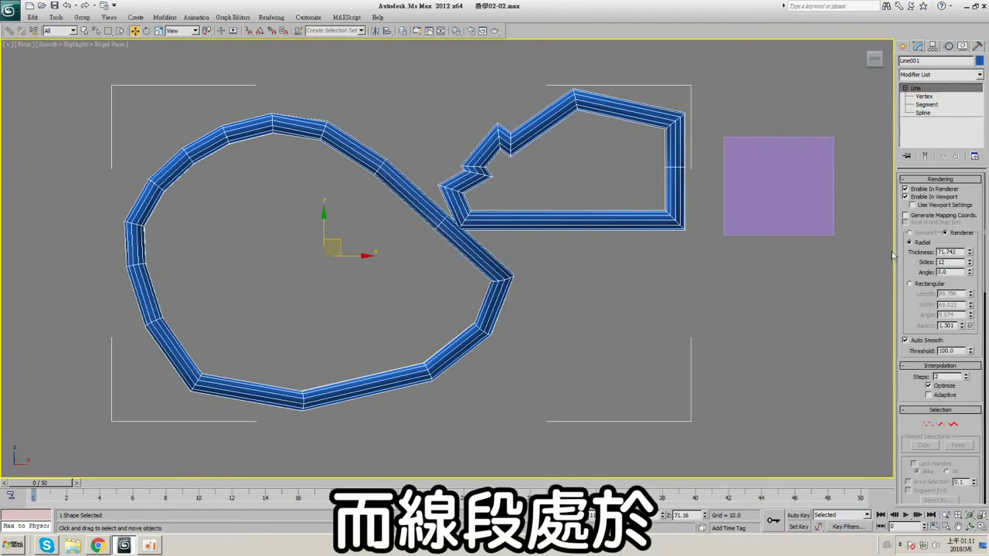
{"action": "left_click", "coordinate": [909, 195]}
{"action": "left_click", "coordinate": [908, 195]}
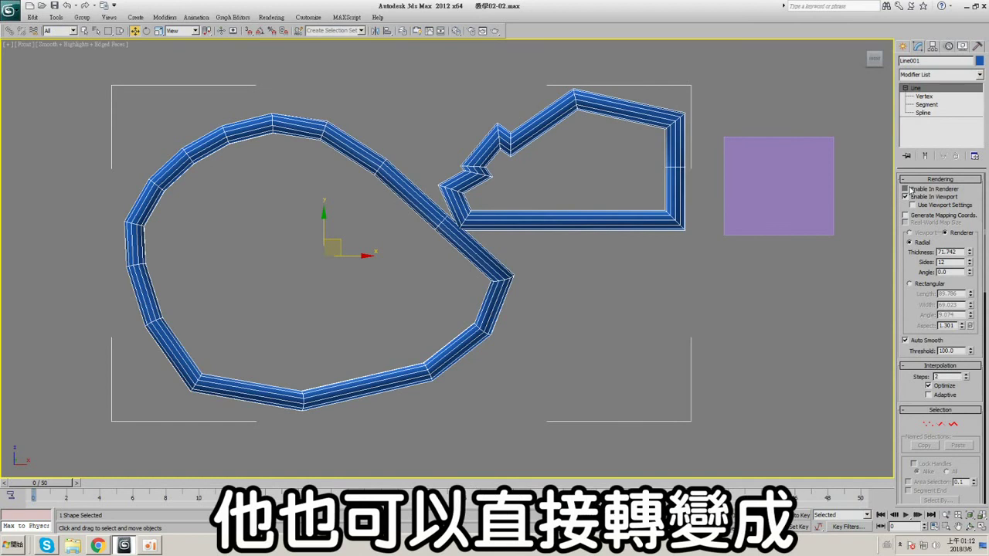
{"action": "right_click", "coordinate": [555, 230]}
{"action": "mouse_move", "coordinate": [618, 321]}
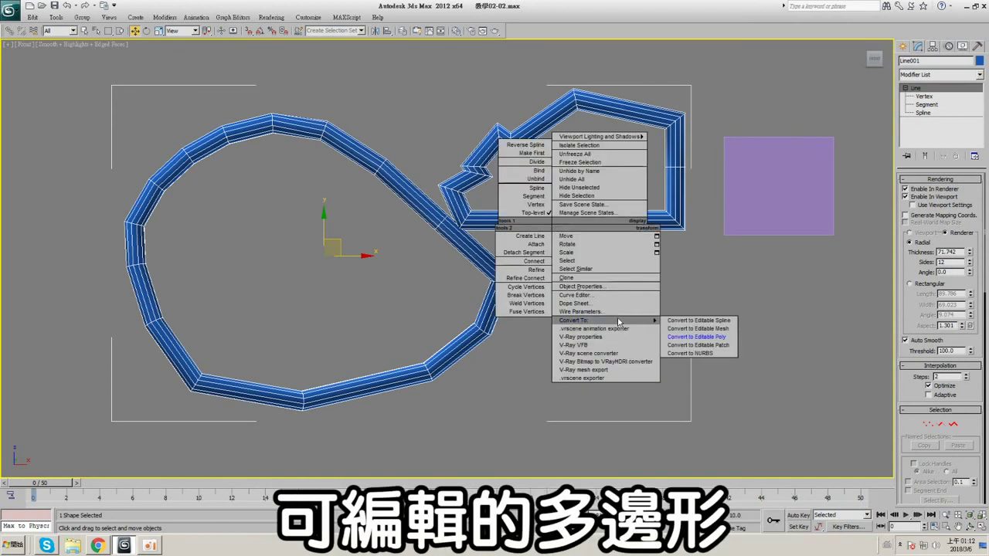
{"action": "left_click", "coordinate": [704, 337]}
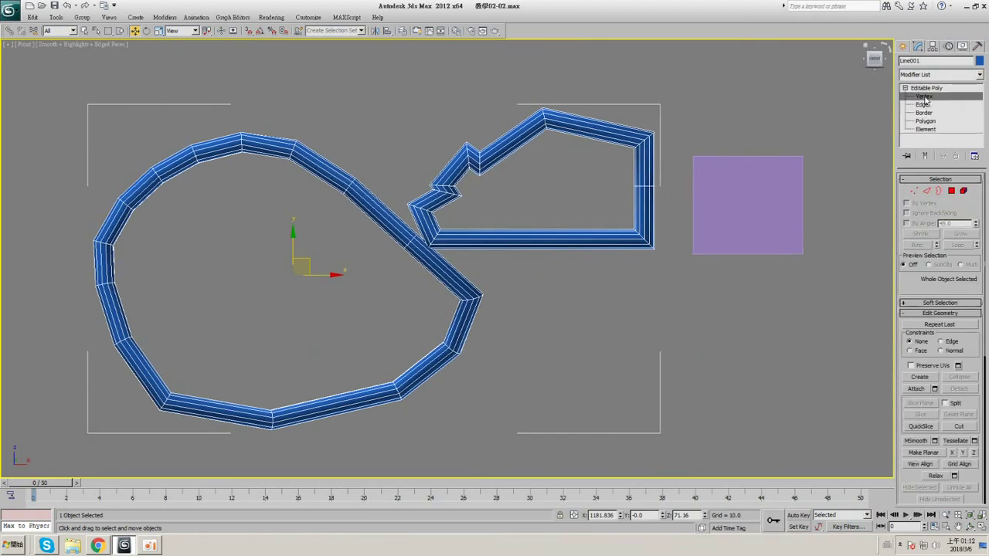
- Try moving a vertex on the right vertical side of the converted line at Vertex level, and undo the move
{"action": "left_click", "coordinate": [924, 96]}
{"action": "scroll", "coordinate": [589, 256], "scroll_direction": "up", "scroll_amount": 6}
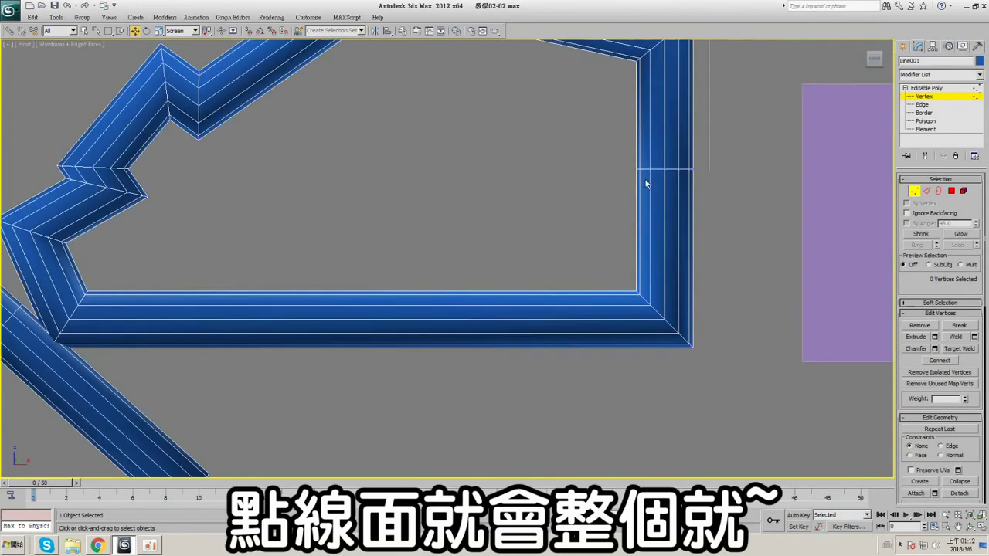
{"action": "key", "text": "F3"}
{"action": "middle_click_drag", "start_coordinate": [652, 170], "coordinate": [596, 240]}
{"action": "left_click_drag", "start_coordinate": [610, 225], "coordinate": [608, 248]}
{"action": "key", "text": "F3"}
{"action": "key", "text": "ctrl+z"}
{"action": "middle_click_drag", "start_coordinate": [319, 227], "coordinate": [591, 238]}
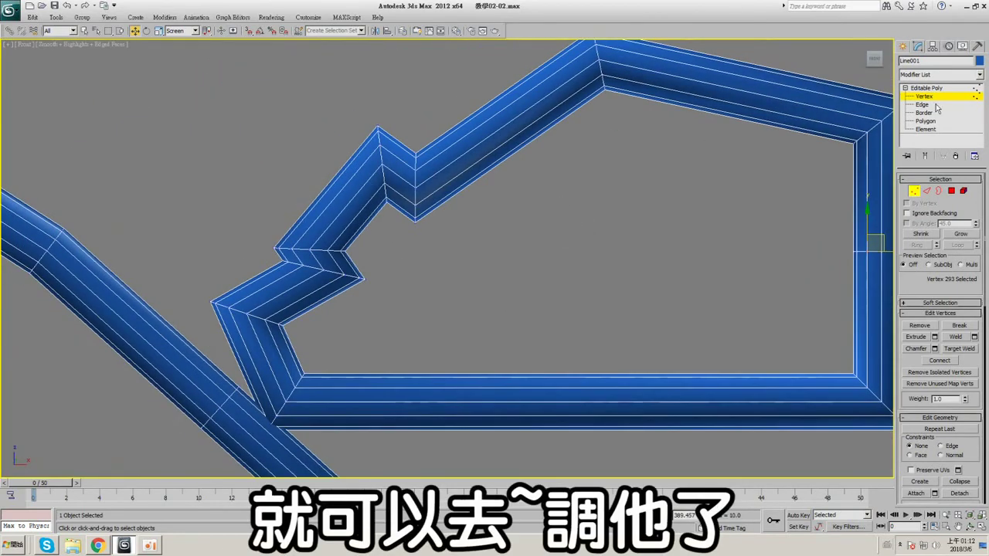
- Try shifting the edge loop at the upper notch of the converted line at Edge level, and return to object level
{"action": "left_click", "coordinate": [935, 105]}
{"action": "key", "text": "2"}
{"action": "left_click", "coordinate": [415, 176]}
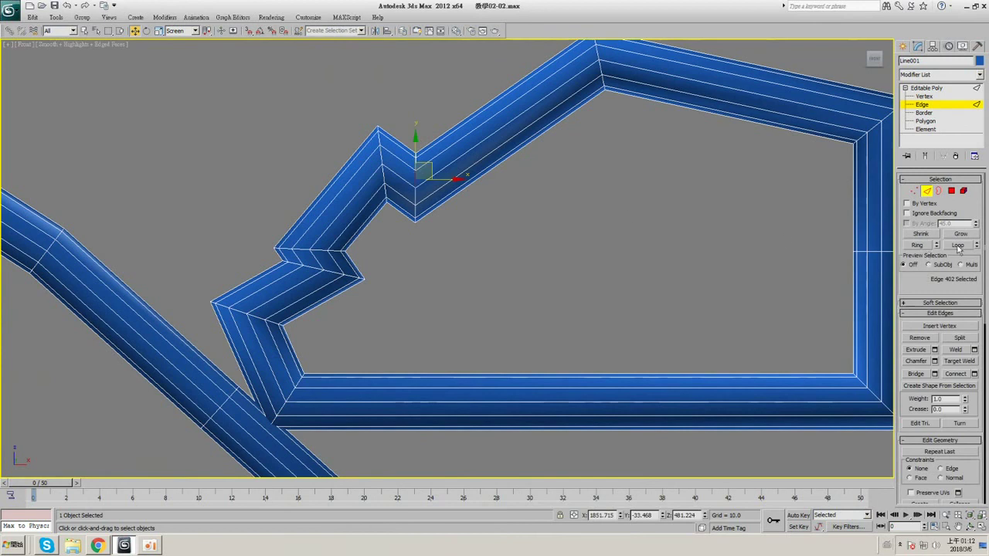
{"action": "left_click", "coordinate": [957, 246]}
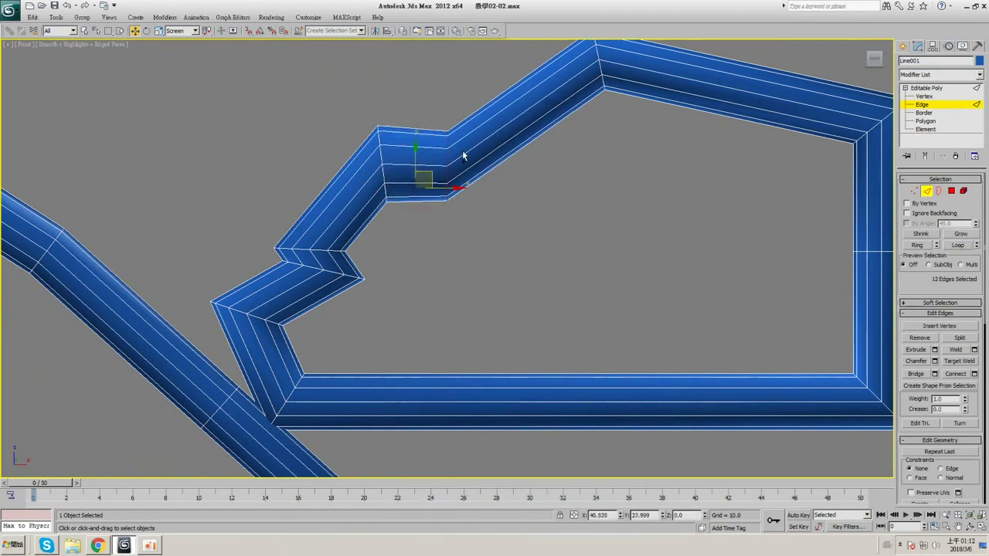
{"action": "scroll", "coordinate": [525, 150], "scroll_direction": "down", "scroll_amount": 4}
{"action": "key", "text": "F4"}
{"action": "middle_click_drag", "start_coordinate": [595, 153], "coordinate": [610, 120]}
{"action": "left_click", "coordinate": [944, 89]}
{"action": "middle_click_drag", "start_coordinate": [552, 200], "coordinate": [500, 196]}
{"action": "scroll", "coordinate": [562, 199], "scroll_direction": "down", "scroll_amount": 2}
{"action": "scroll", "coordinate": [579, 198], "scroll_direction": "up", "scroll_amount": 2}
{"action": "key", "text": "F4"}
{"action": "scroll", "coordinate": [571, 203], "scroll_direction": "up", "scroll_amount": 2}
{"action": "left_click", "coordinate": [904, 48]}
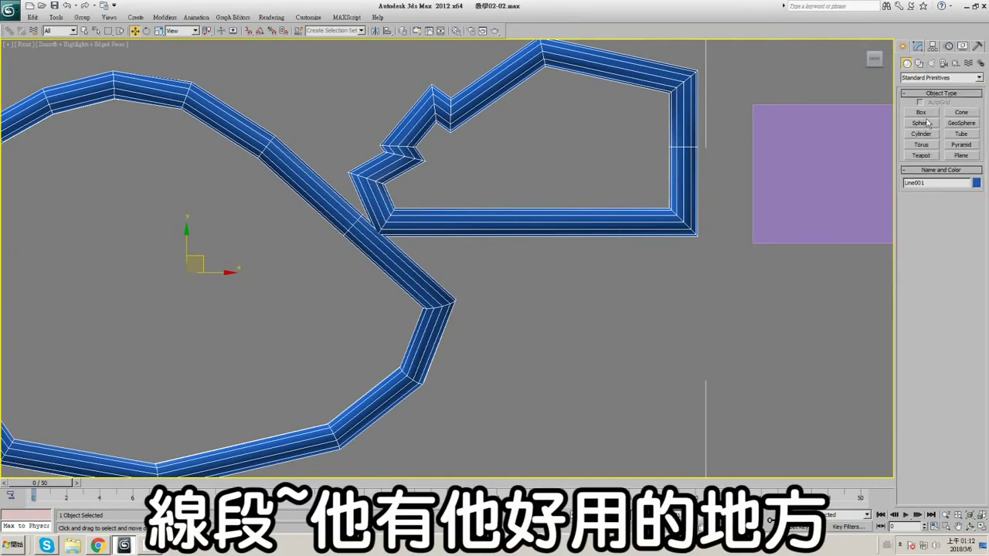
{"action": "left_click", "coordinate": [920, 63]}
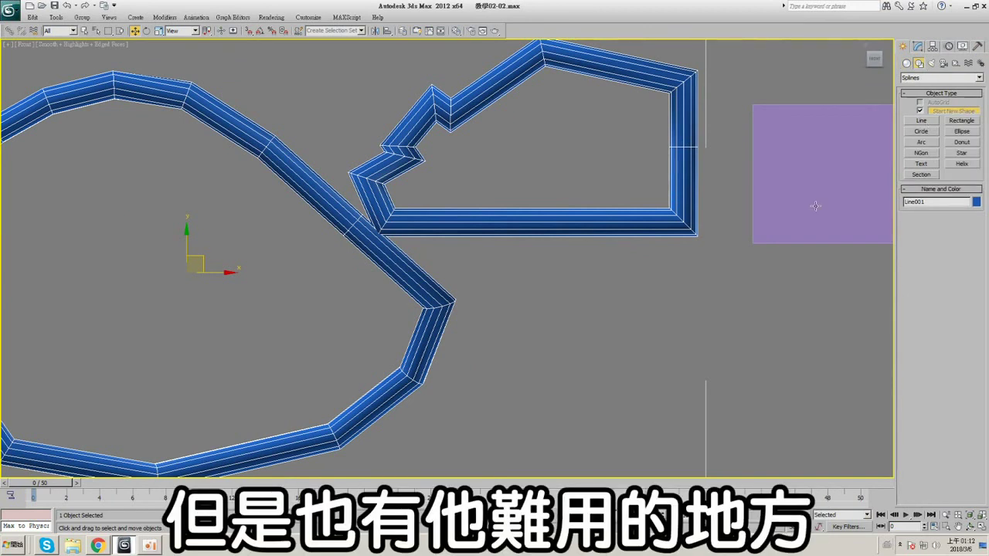
{"action": "scroll", "coordinate": [561, 239], "scroll_direction": "down", "scroll_amount": 2}
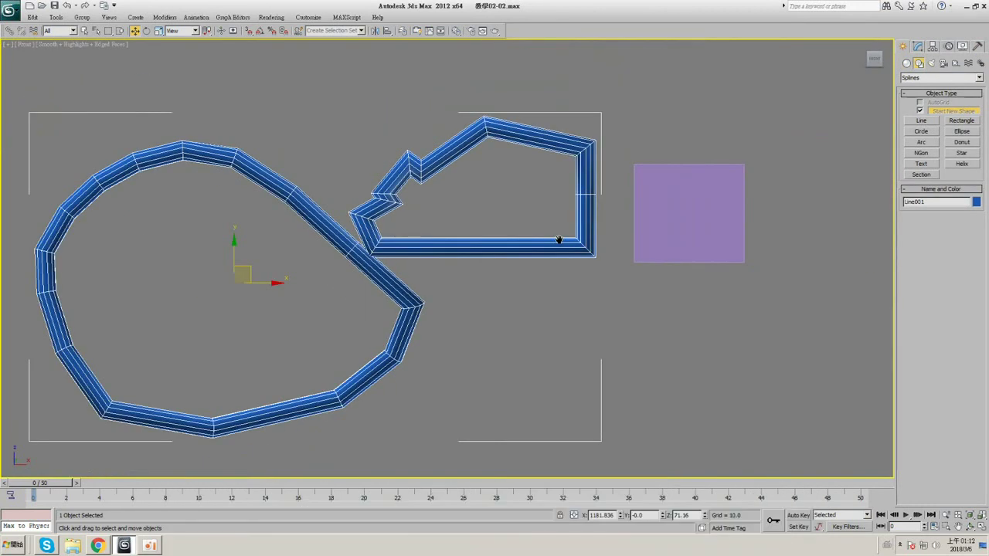
{"action": "middle_click_drag", "start_coordinate": [650, 244], "coordinate": [607, 238]}
{"action": "left_click", "coordinate": [917, 48]}
{"action": "middle_click_drag", "start_coordinate": [693, 166], "coordinate": [677, 171]}
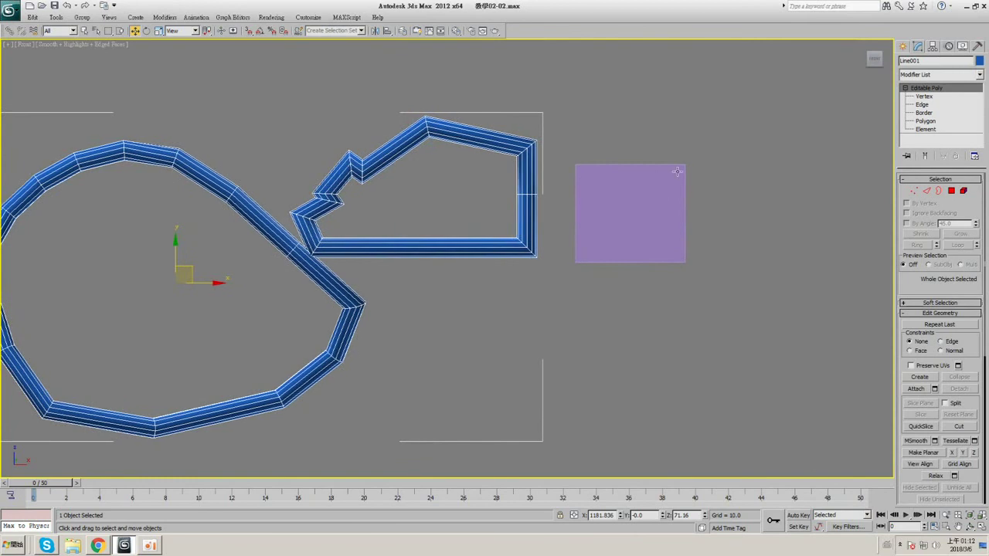
{"action": "left_click", "coordinate": [902, 47]}
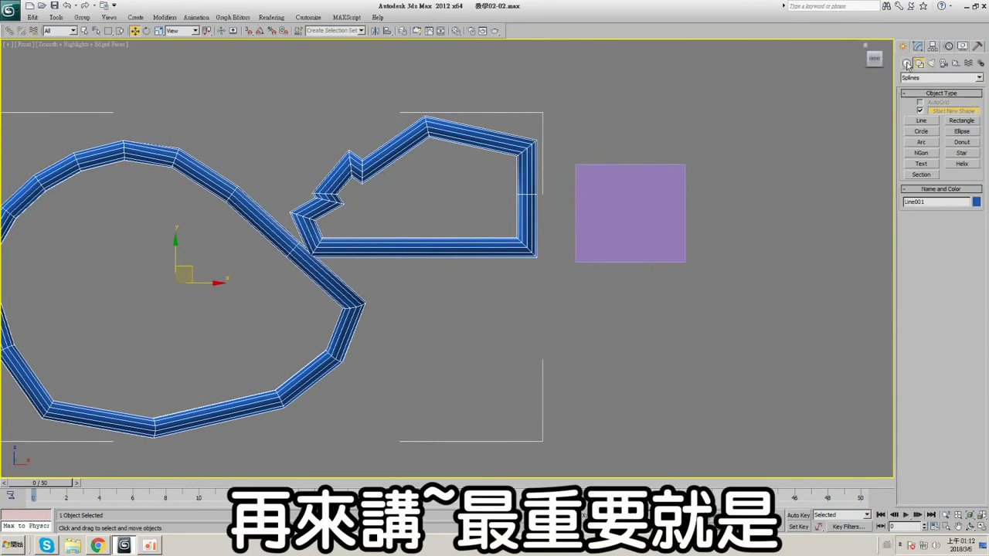
{"action": "left_click", "coordinate": [917, 47]}
- Look through the box's Editable Poly selection and geometry settings
{"action": "left_click", "coordinate": [666, 188]}
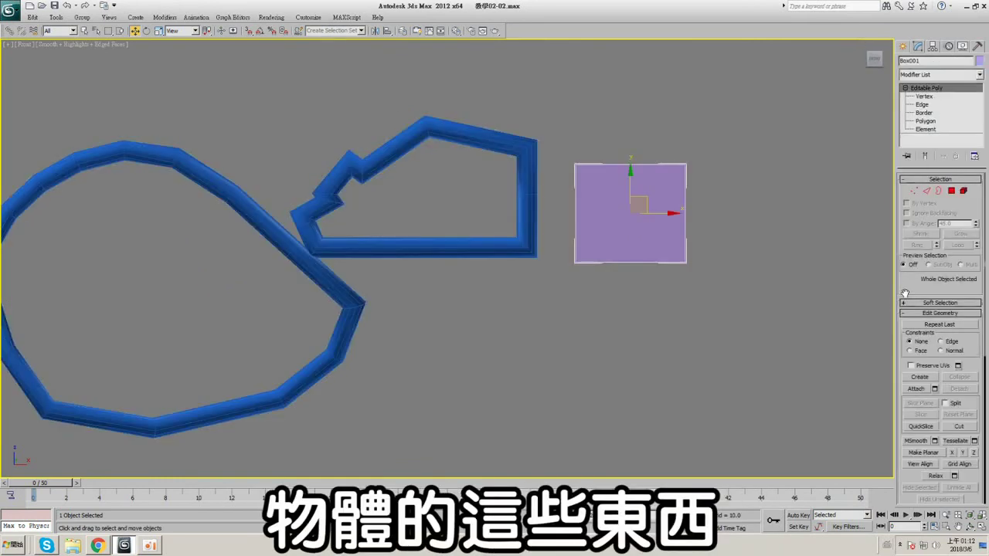
{"action": "scroll", "coordinate": [904, 294], "scroll_direction": "down", "scroll_amount": 3}
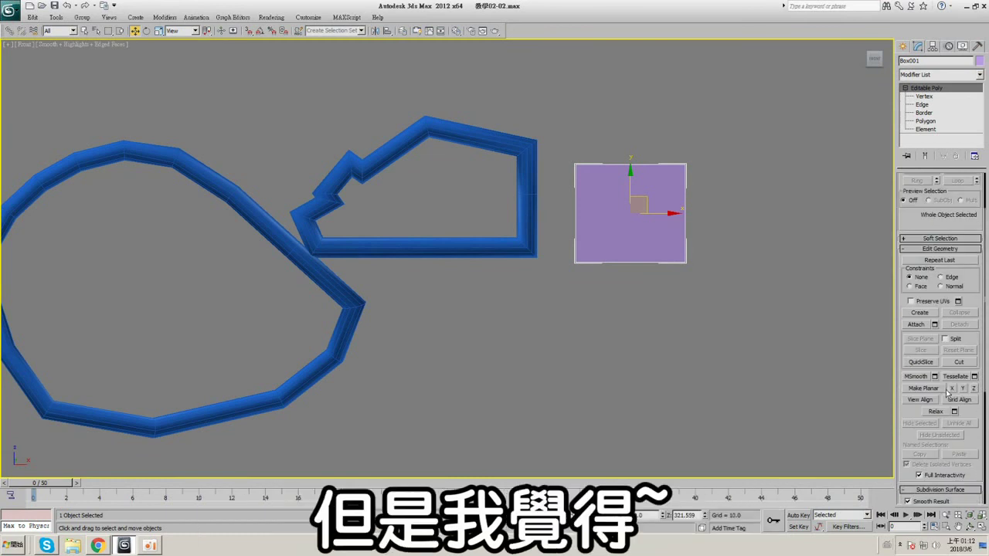
{"action": "scroll", "coordinate": [947, 392], "scroll_direction": "up", "scroll_amount": 3}
{"action": "left_click", "coordinate": [919, 303]}
{"action": "left_click", "coordinate": [917, 269]}
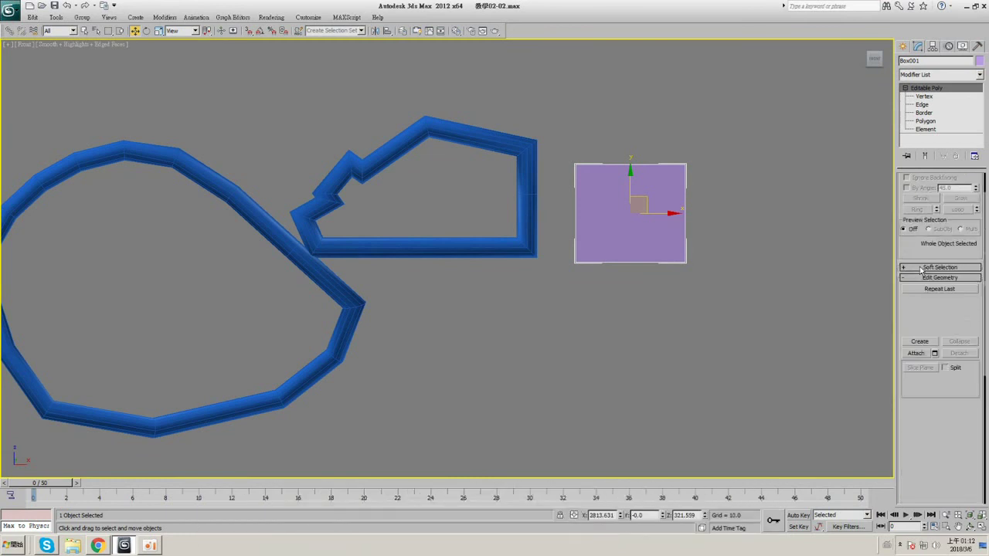
{"action": "left_click_drag", "start_coordinate": [915, 251], "coordinate": [916, 286]}
{"action": "middle_click_drag", "start_coordinate": [519, 196], "coordinate": [496, 205]}
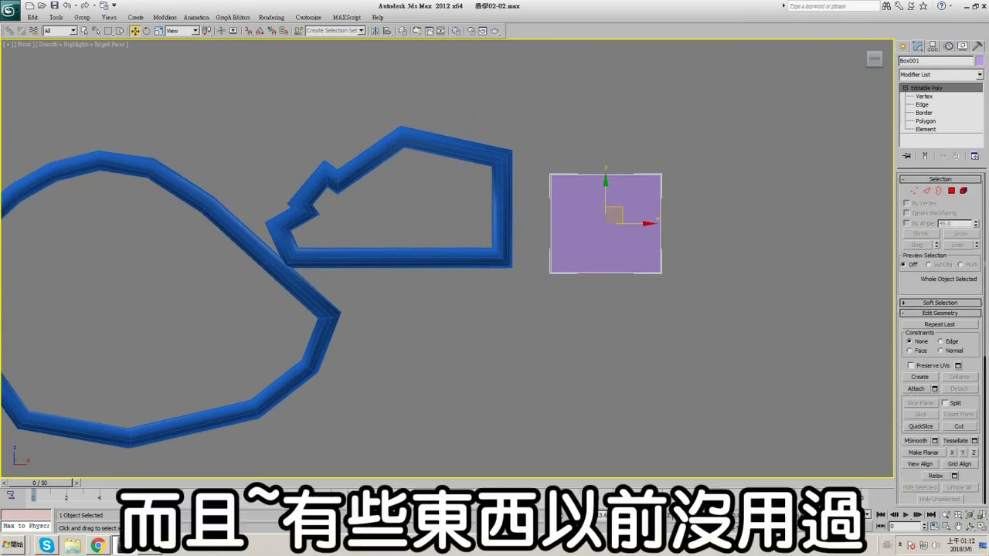
- Delete the converted blue line object in the maximized Perspective view, keeping the box
{"action": "left_click", "coordinate": [981, 528]}
{"action": "right_click", "coordinate": [854, 455]}
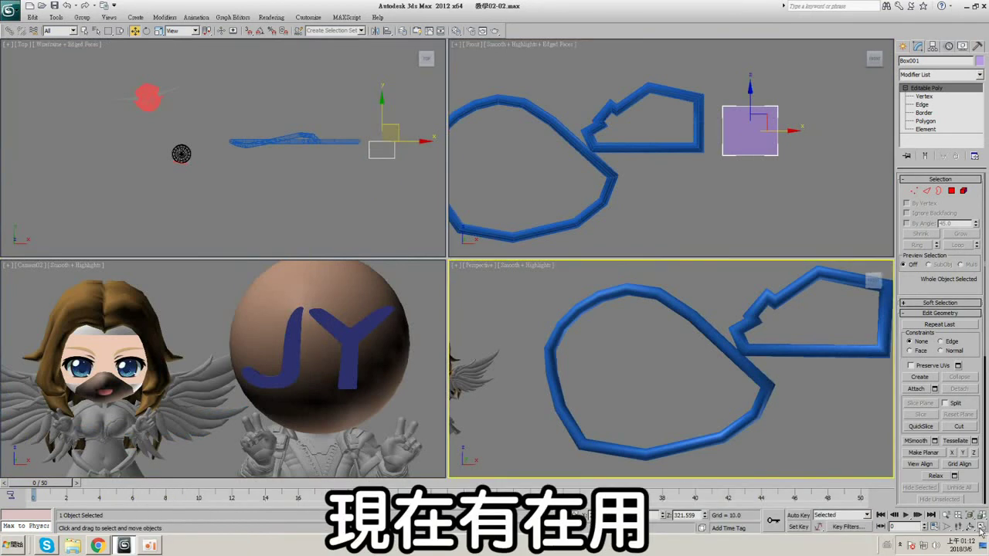
{"action": "left_click", "coordinate": [981, 528]}
{"action": "middle_click_drag", "start_coordinate": [533, 260], "coordinate": [504, 267]}
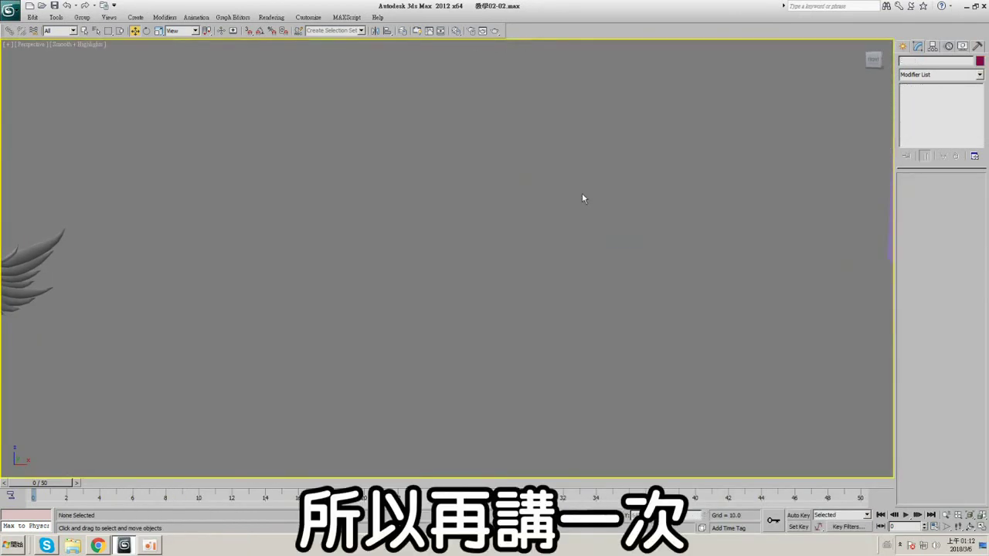
- Set the box's X position to 0 and move it clear of the characters to about X 1114.6, Z 158.6
{"action": "left_click", "coordinate": [672, 259]}
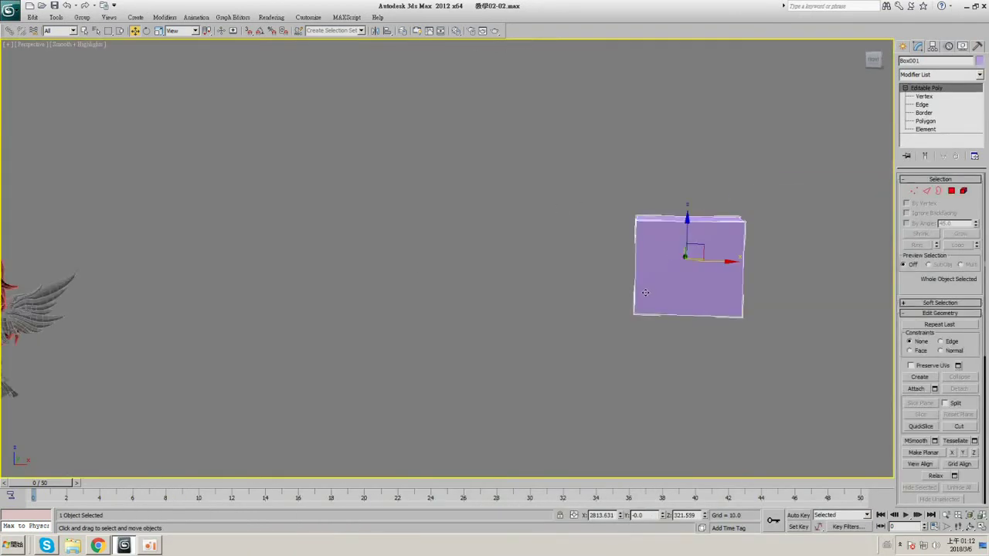
{"action": "right_click", "coordinate": [621, 515]}
{"action": "middle_click_drag", "start_coordinate": [394, 294], "coordinate": [657, 272]}
{"action": "middle_click_drag", "start_coordinate": [286, 224], "coordinate": [412, 222]}
{"action": "scroll", "coordinate": [401, 261], "scroll_direction": "up", "scroll_amount": 4}
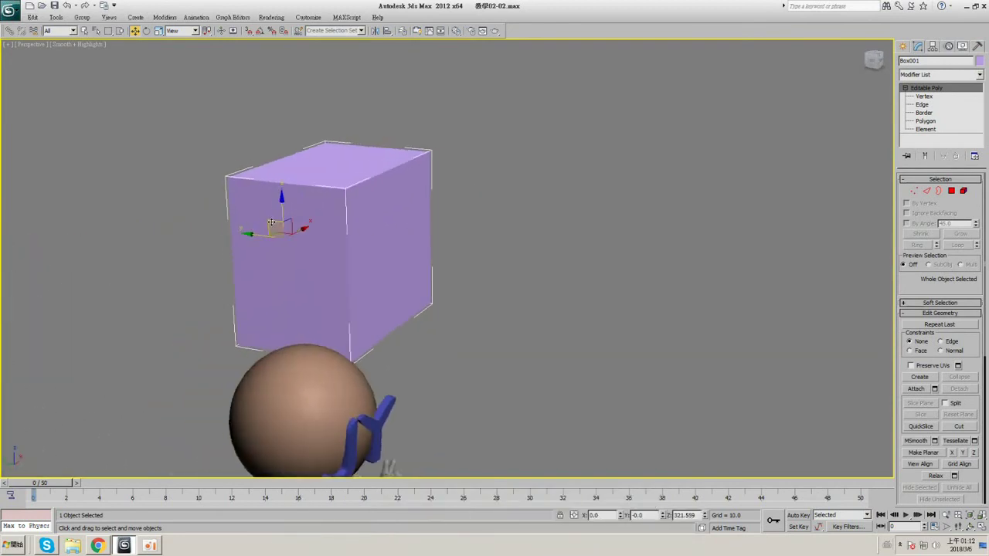
{"action": "middle_click_drag", "start_coordinate": [271, 222], "coordinate": [375, 208], "text": "alt"}
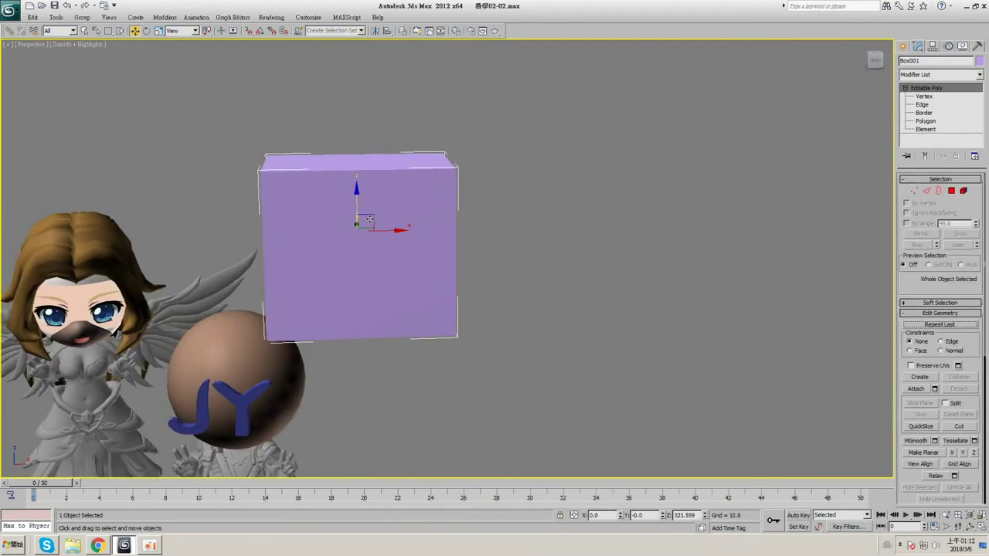
{"action": "left_click_drag", "start_coordinate": [370, 220], "coordinate": [666, 299]}
{"action": "middle_click_drag", "start_coordinate": [526, 255], "coordinate": [479, 229], "text": "alt"}
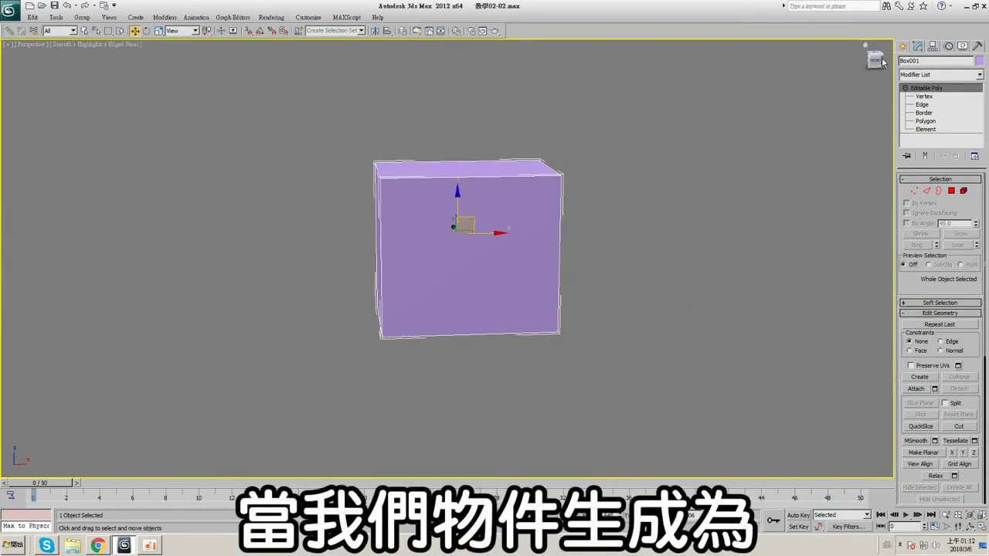
- Create a sphere with a radius of about 165.3 beside the box in the Front view, and show both in the maximized Perspective view
{"action": "left_click", "coordinate": [906, 47]}
{"action": "key", "text": "alt+w"}
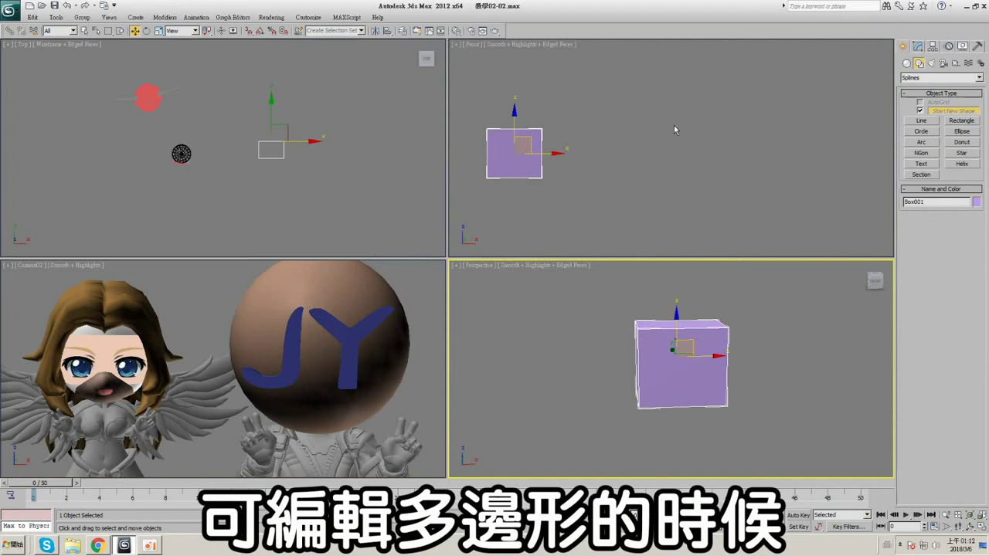
{"action": "right_click", "coordinate": [875, 98]}
{"action": "left_click", "coordinate": [906, 63]}
{"action": "scroll", "coordinate": [624, 154], "scroll_direction": "up", "scroll_amount": 4}
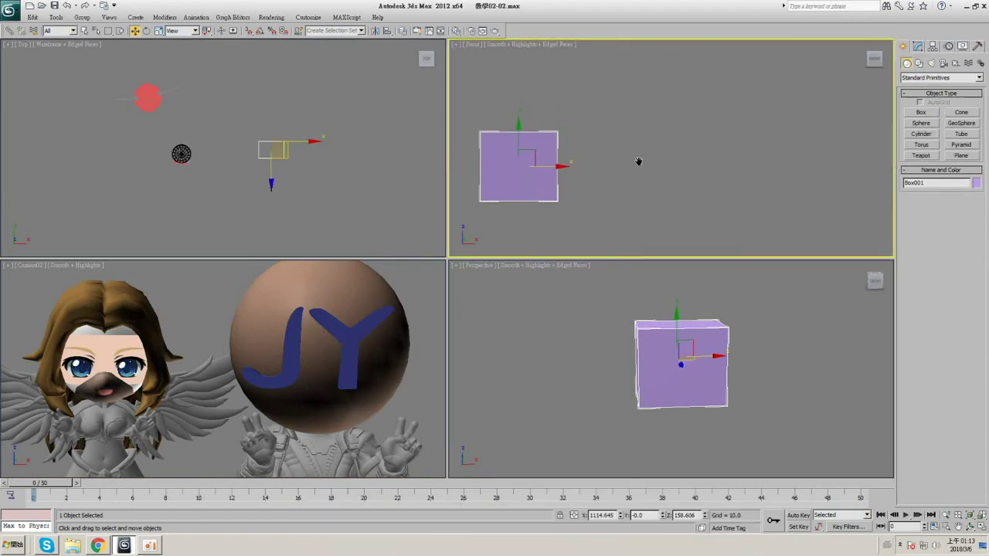
{"action": "left_click", "coordinate": [921, 123]}
{"action": "left_click_drag", "start_coordinate": [705, 155], "coordinate": [743, 164]}
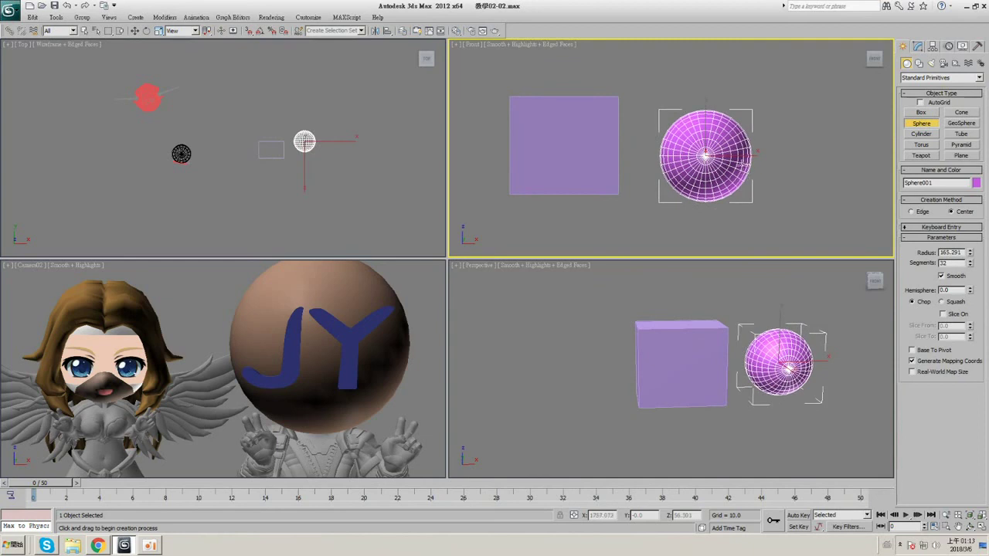
{"action": "right_click", "coordinate": [806, 360]}
{"action": "key", "text": "alt+w"}
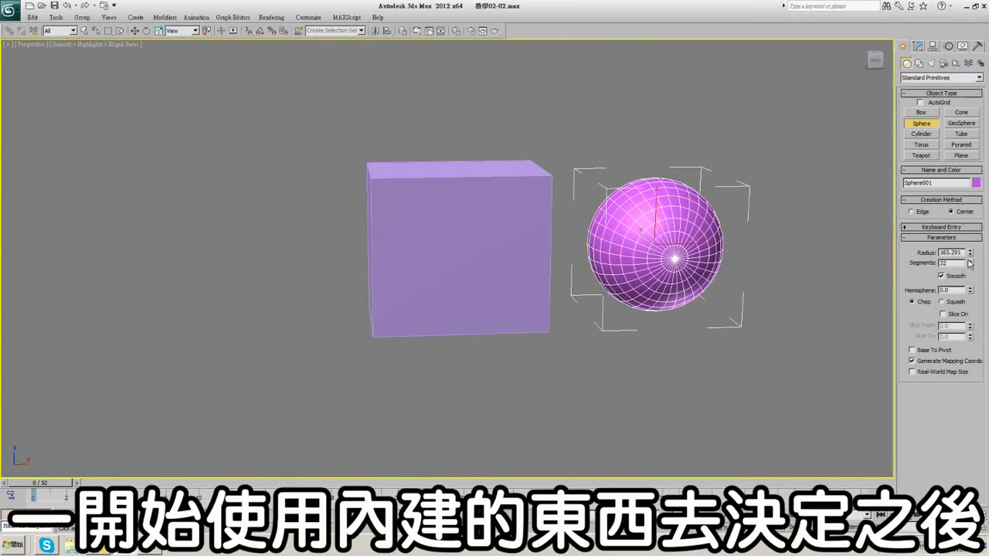
- Reduce the sphere's segments to 8
{"action": "left_click_drag", "start_coordinate": [970, 264], "coordinate": [970, 275]}
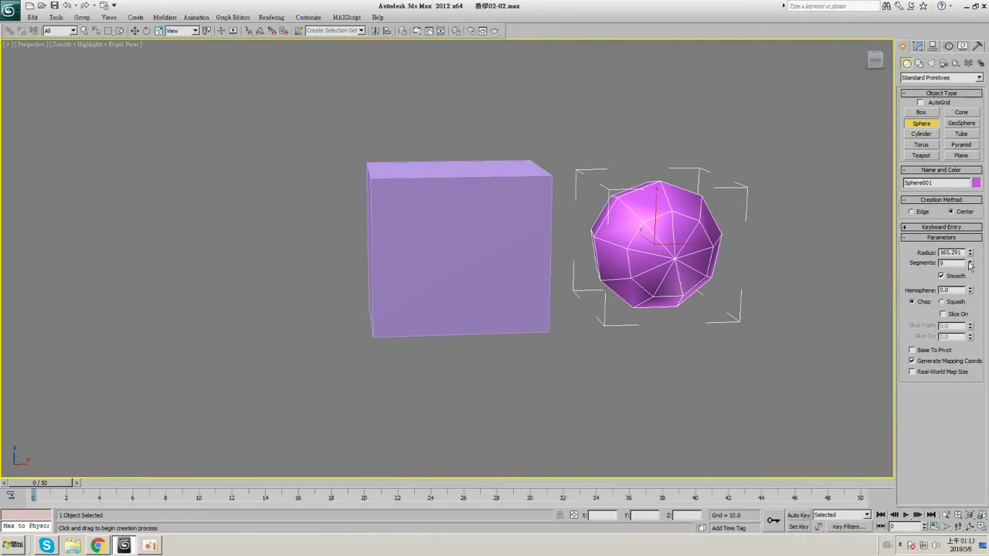
{"action": "left_click", "coordinate": [970, 265]}
{"action": "middle_click_drag", "start_coordinate": [611, 229], "coordinate": [559, 234]}
- Convert the low-segment sphere to an Editable Poly
{"action": "left_click", "coordinate": [917, 45]}
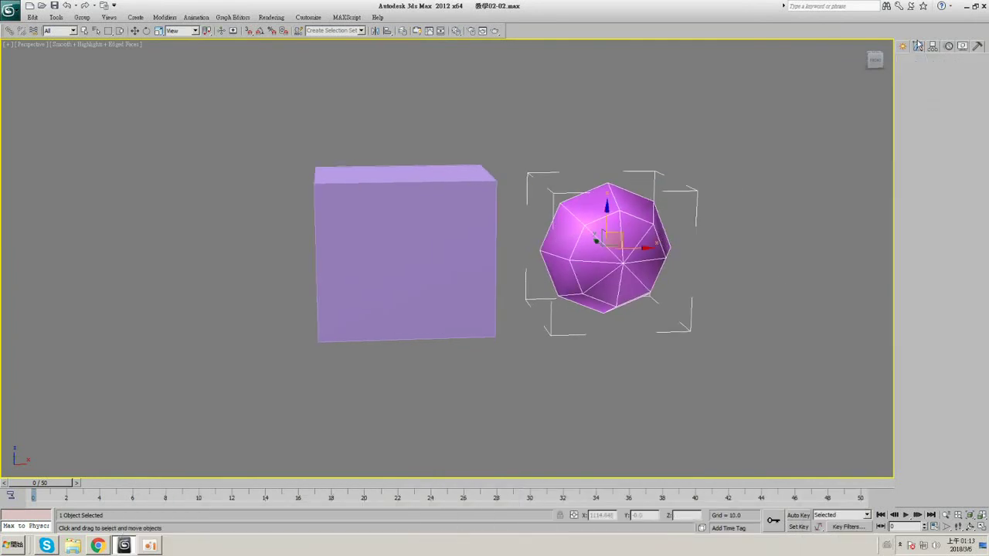
{"action": "right_click", "coordinate": [592, 238]}
{"action": "mouse_move", "coordinate": [656, 335]}
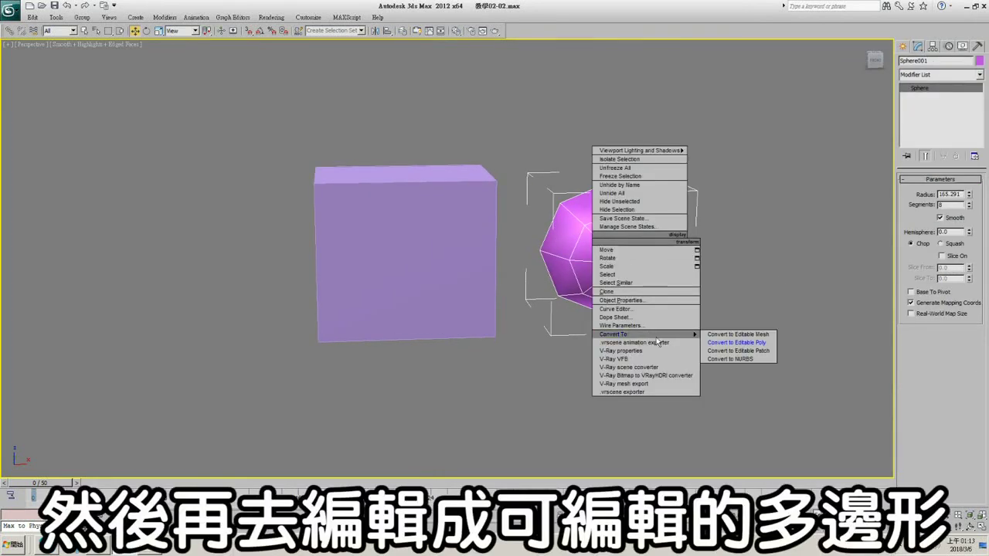
{"action": "left_click", "coordinate": [737, 342]}
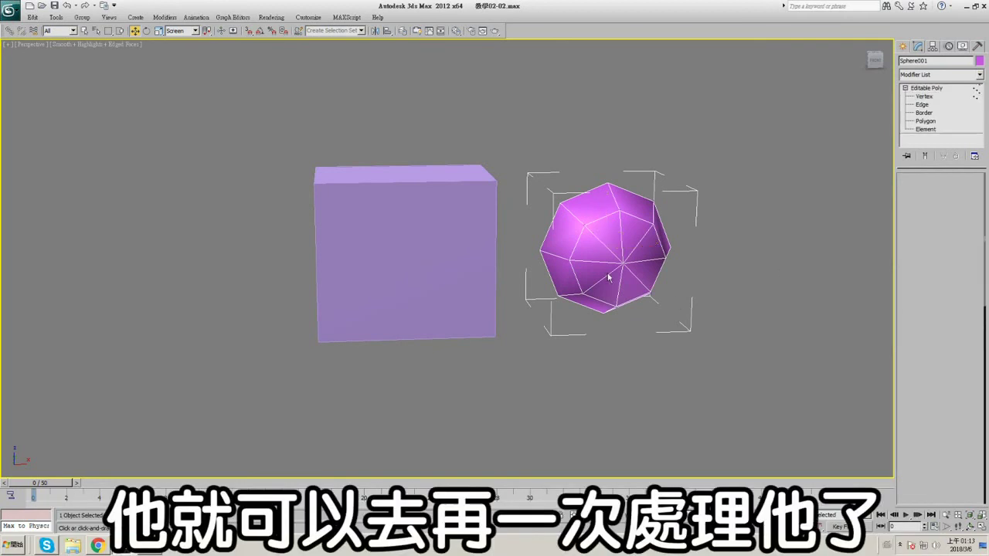
- Try adjusting the vertex at the sphere's front pole at Vertex level, and return to object level
{"action": "key", "text": "1"}
{"action": "left_click", "coordinate": [628, 263]}
{"action": "left_click_drag", "start_coordinate": [658, 251], "coordinate": [629, 254]}
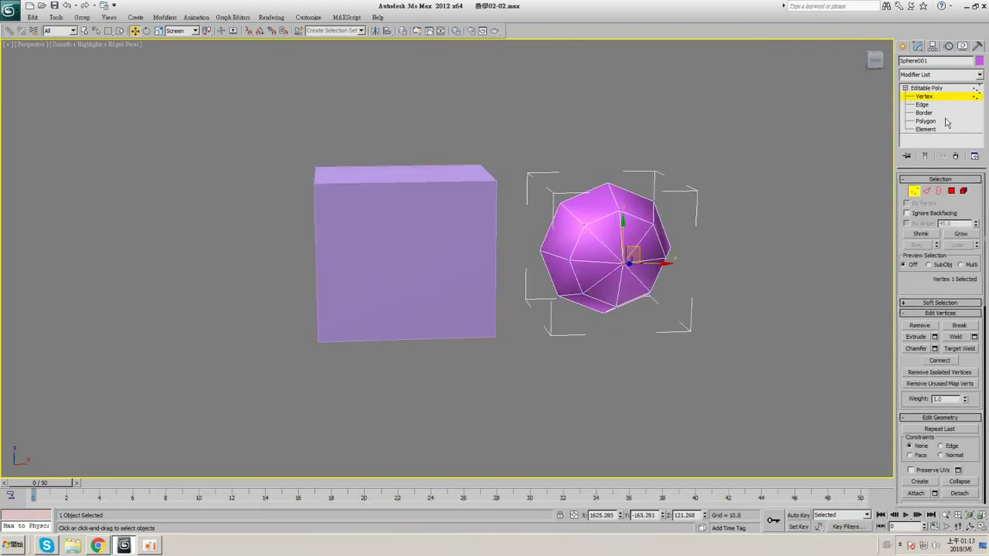
{"action": "left_click", "coordinate": [938, 90]}
- Select the box and expand the sub-object levels of its Editable Poly
{"action": "left_click", "coordinate": [462, 213]}
{"action": "scroll", "coordinate": [495, 223], "scroll_direction": "up", "scroll_amount": 3}
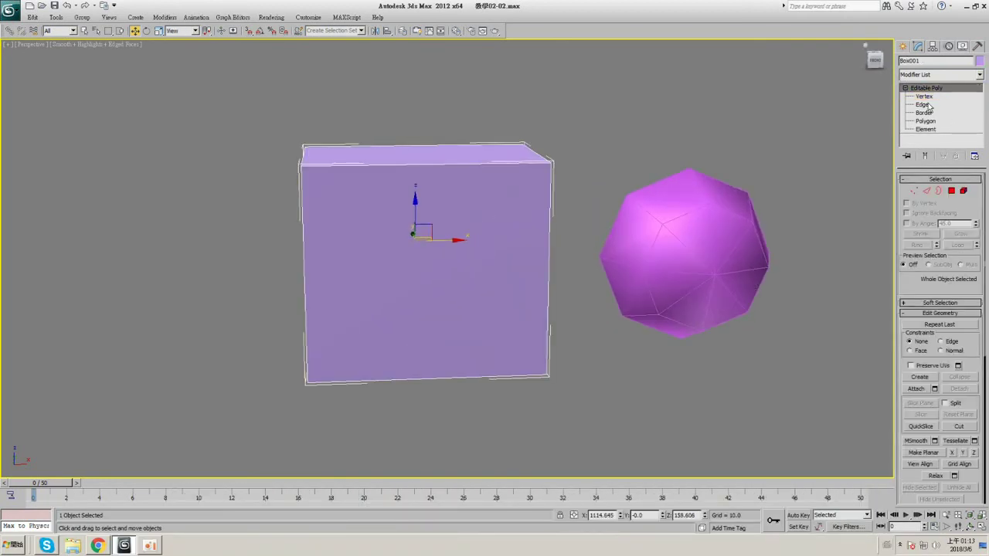
{"action": "middle_click_drag", "start_coordinate": [605, 203], "coordinate": [645, 205]}
{"action": "middle_click_drag", "start_coordinate": [545, 216], "coordinate": [535, 165]}
{"action": "left_click", "coordinate": [906, 89]}
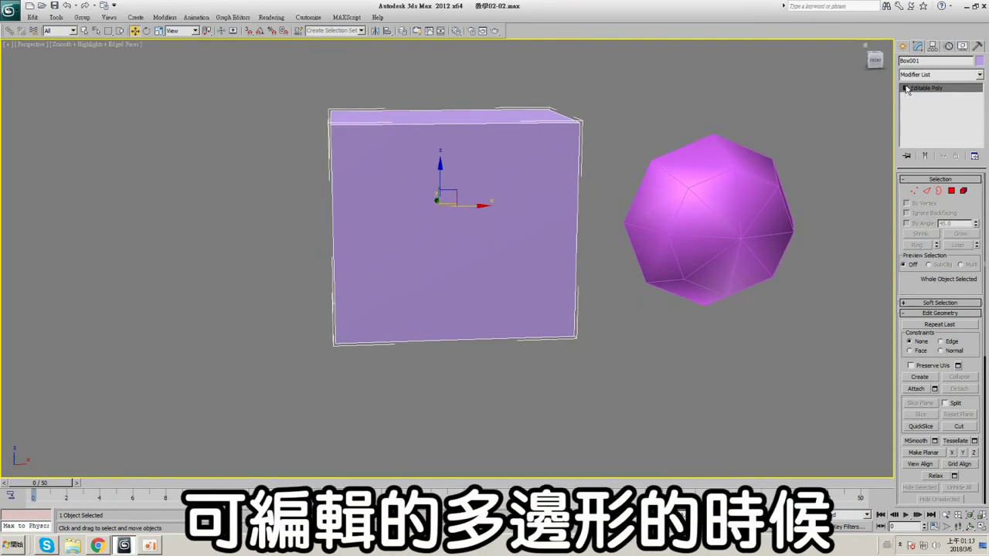
{"action": "middle_click_drag", "start_coordinate": [646, 222], "coordinate": [627, 247]}
{"action": "left_click", "coordinate": [904, 89]}
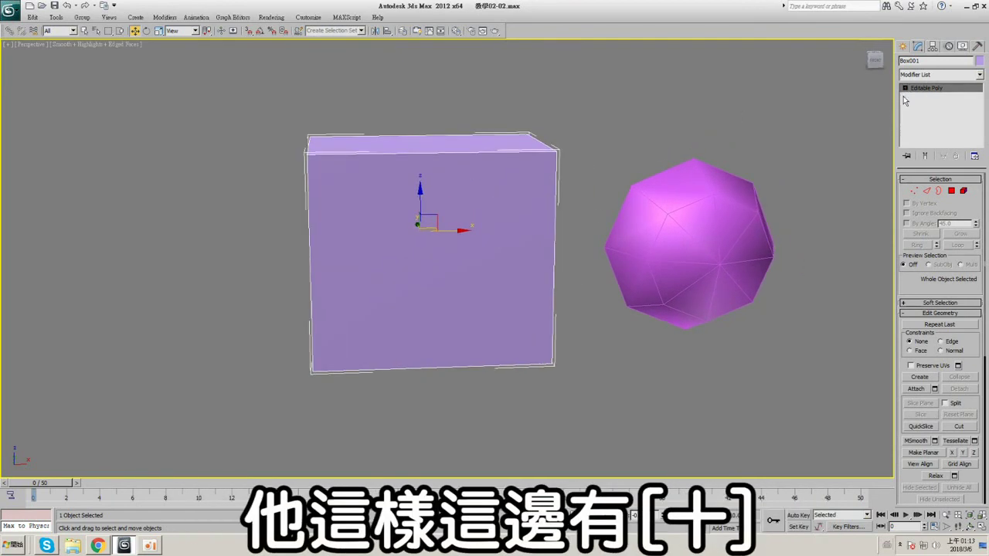
- Step the box through its Vertex, Element, Edge and Border levels, checking it in wireframe at Border level
{"action": "left_click", "coordinate": [932, 99]}
{"action": "left_click", "coordinate": [932, 130]}
{"action": "left_click", "coordinate": [934, 90]}
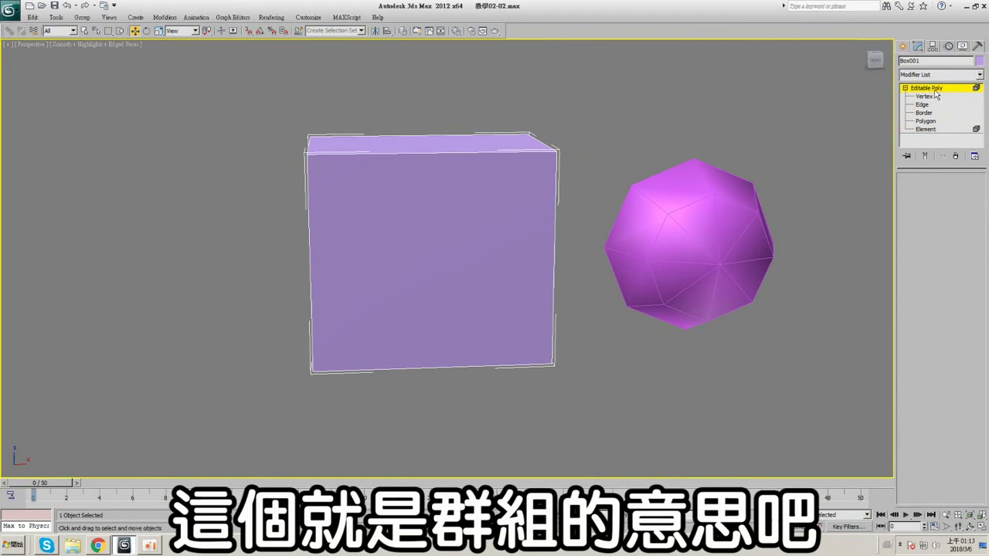
{"action": "left_click", "coordinate": [921, 104]}
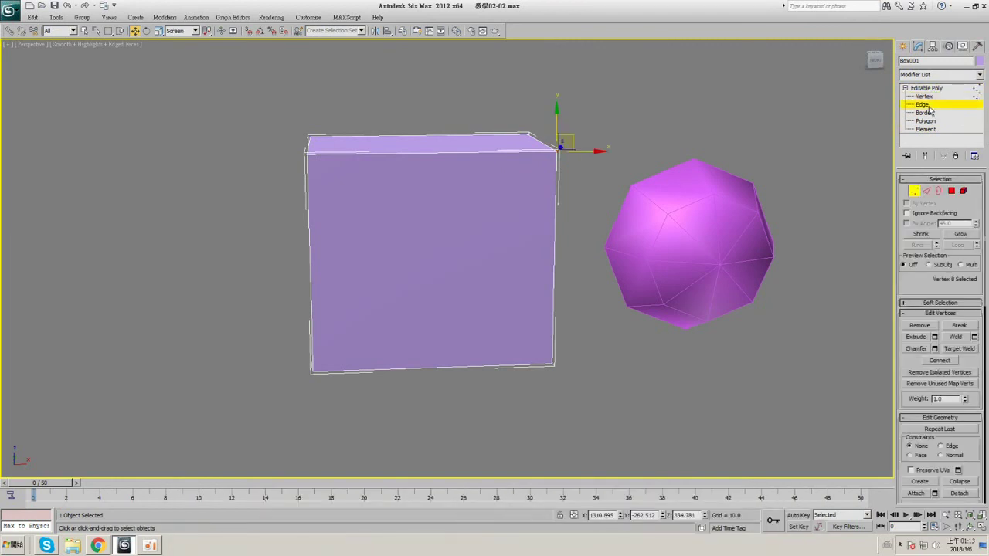
{"action": "left_click", "coordinate": [929, 114]}
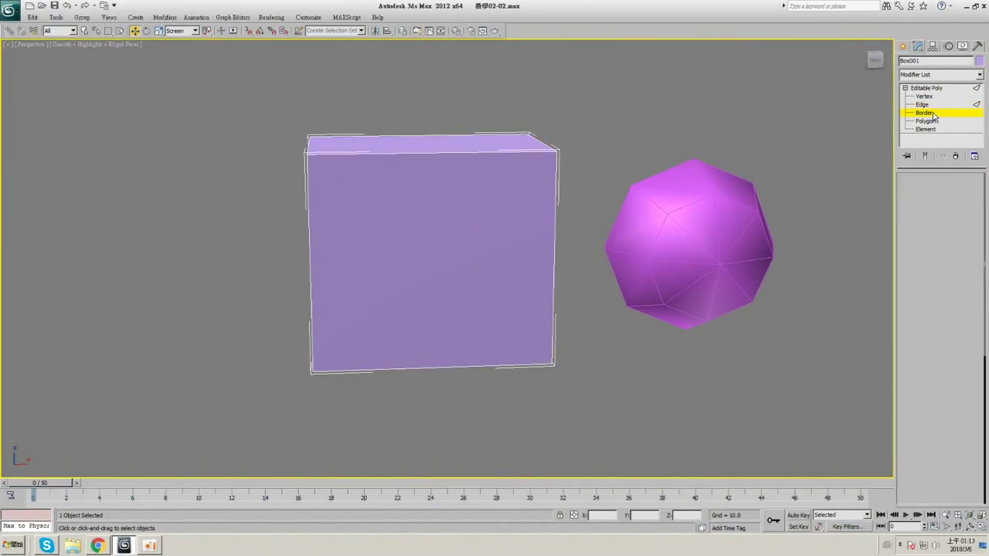
{"action": "key", "text": "F3"}
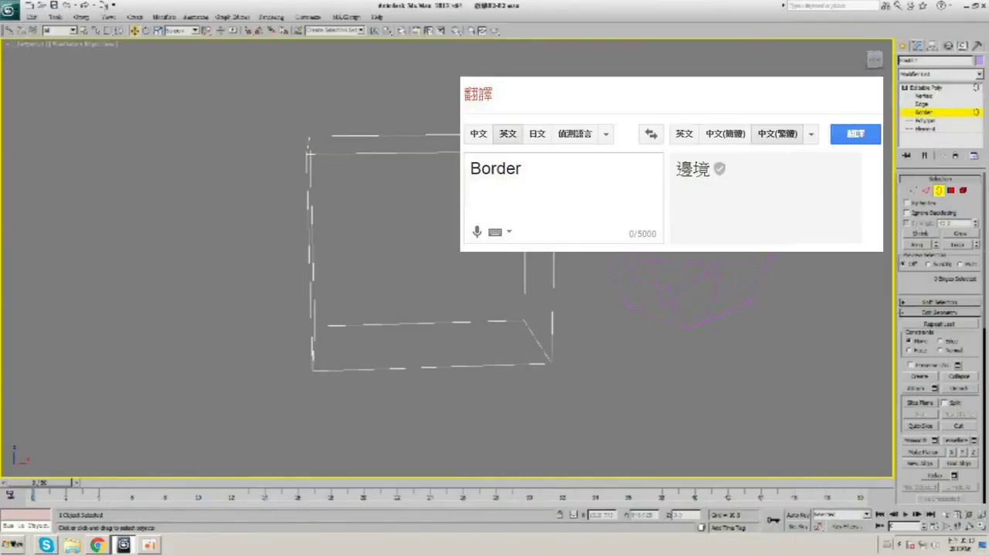
{"action": "key", "text": "F3"}
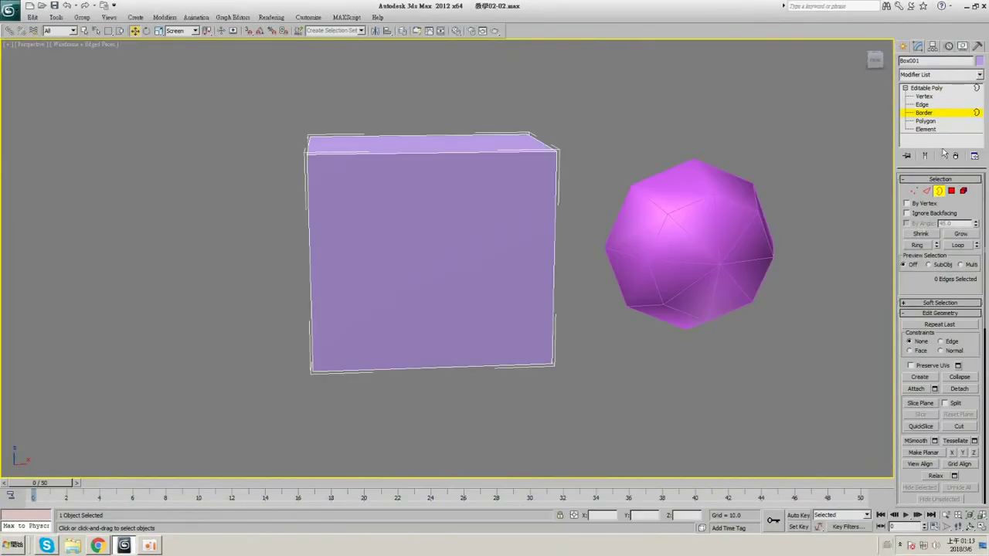
- At Polygon level, select the box's front face and the adjacent side face in turn
{"action": "left_click", "coordinate": [926, 121]}
{"action": "left_click", "coordinate": [357, 261]}
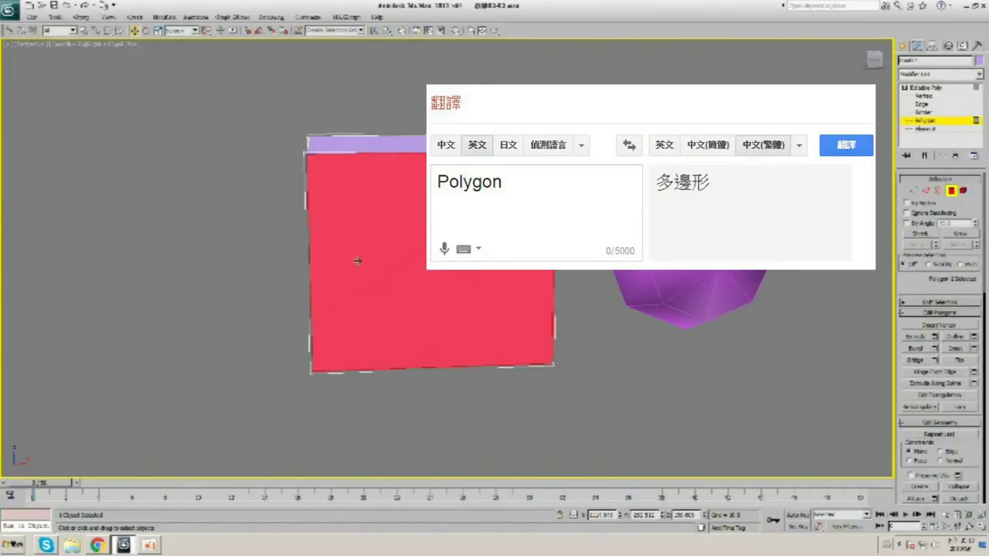
{"action": "middle_click_drag", "start_coordinate": [401, 284], "coordinate": [444, 254], "text": "alt"}
{"action": "left_click", "coordinate": [382, 252]}
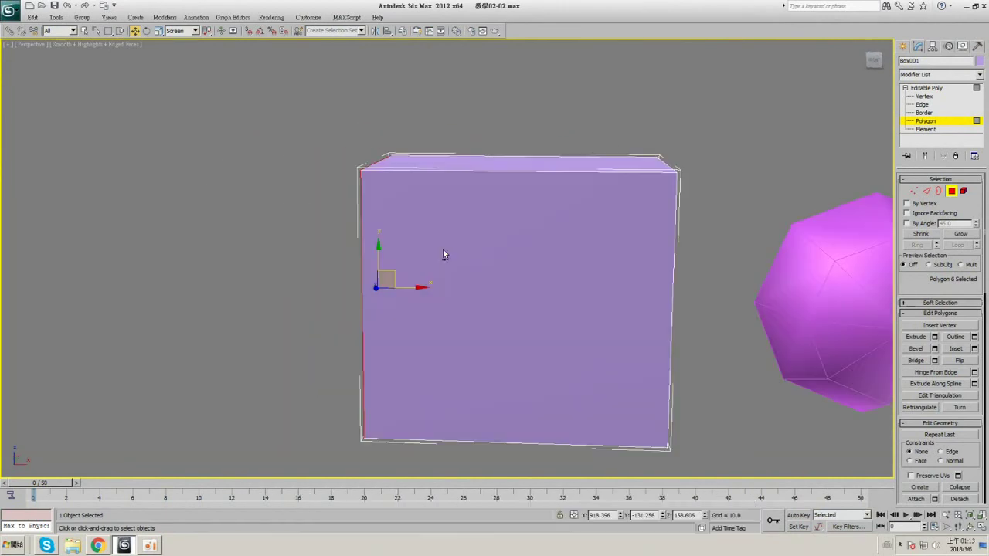
- Switch from Vertex to Edge level and select the box's upper front edge
{"action": "left_click", "coordinate": [924, 96]}
{"action": "middle_click_drag", "start_coordinate": [677, 173], "coordinate": [795, 129], "text": "alt"}
{"action": "left_click", "coordinate": [922, 104]}
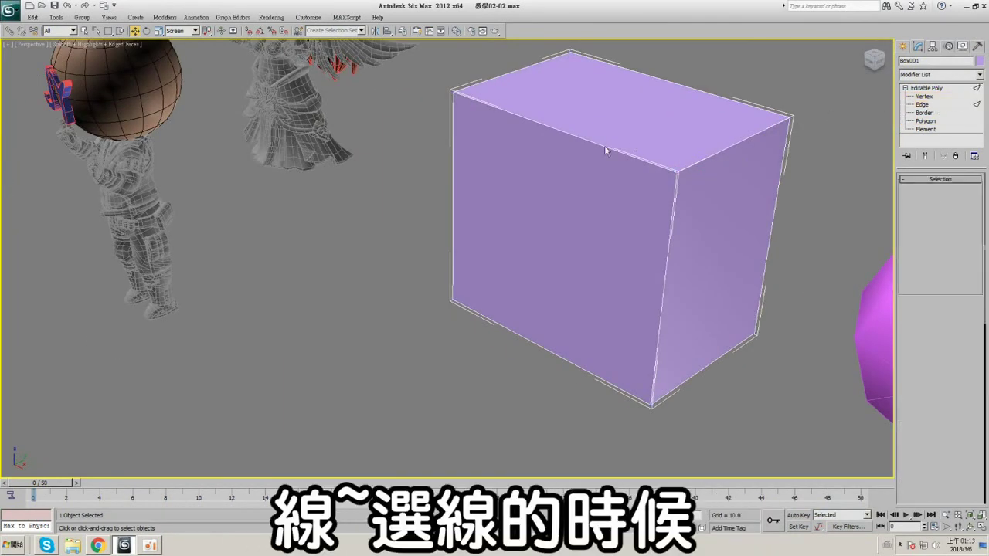
{"action": "left_click", "coordinate": [591, 143]}
{"action": "middle_click_drag", "start_coordinate": [592, 143], "coordinate": [631, 155], "text": "alt"}
- Return to Polygon level and select the box's front face
{"action": "key", "text": "4"}
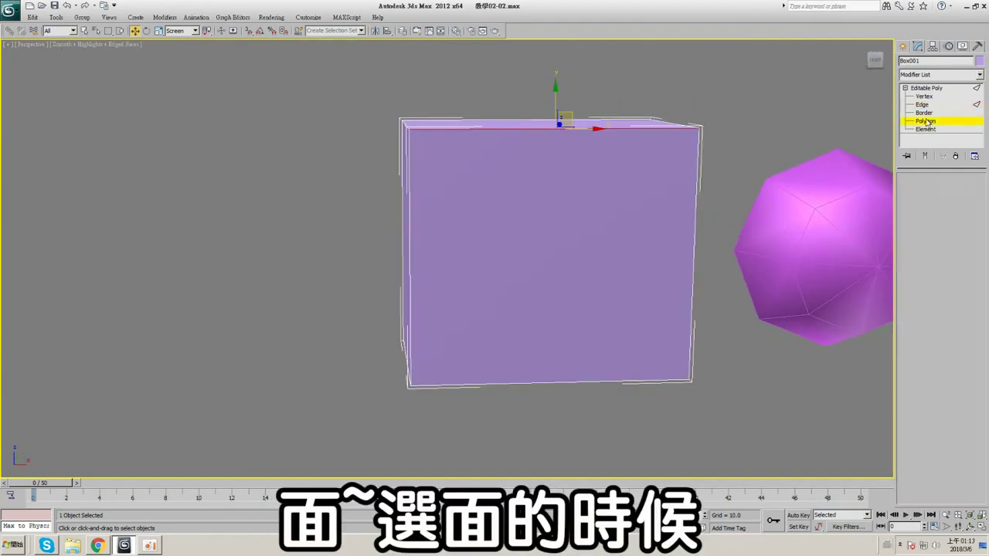
{"action": "left_click", "coordinate": [581, 216]}
{"action": "middle_click_drag", "start_coordinate": [507, 238], "coordinate": [587, 235], "text": "alt"}
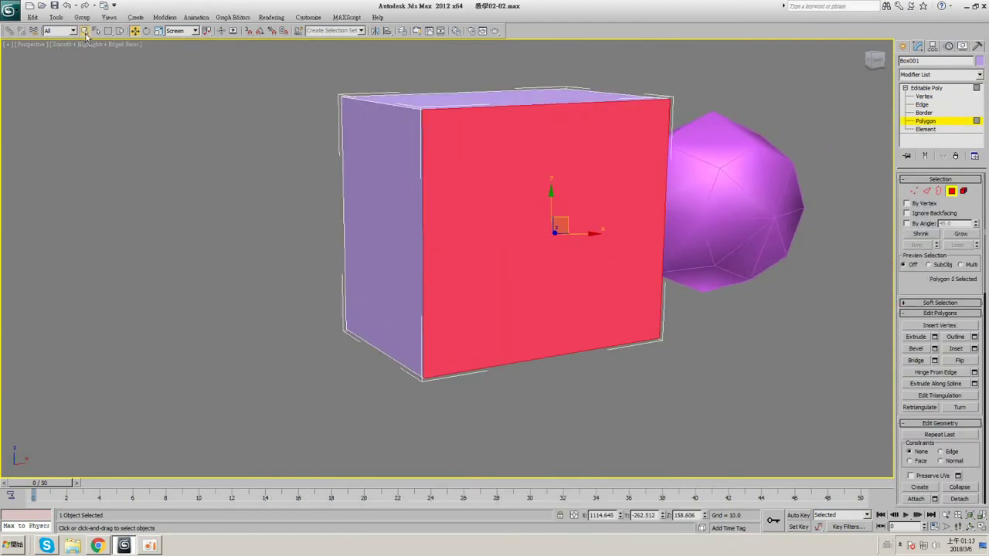
- At Element level, select all of the box's polygons as one element
{"action": "left_click", "coordinate": [923, 129]}
{"action": "left_click", "coordinate": [462, 215]}
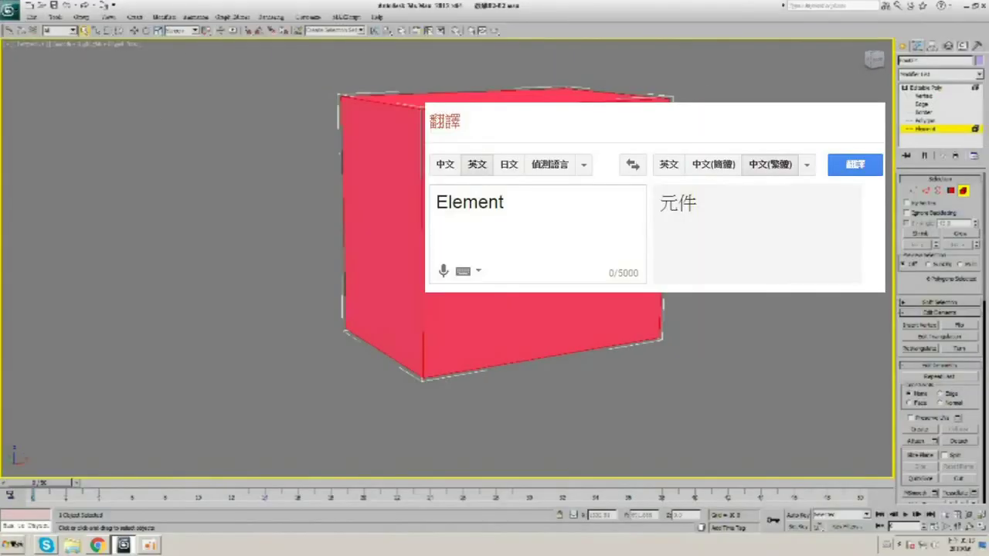
{"action": "middle_click_drag", "start_coordinate": [462, 215], "coordinate": [677, 147], "text": "alt"}
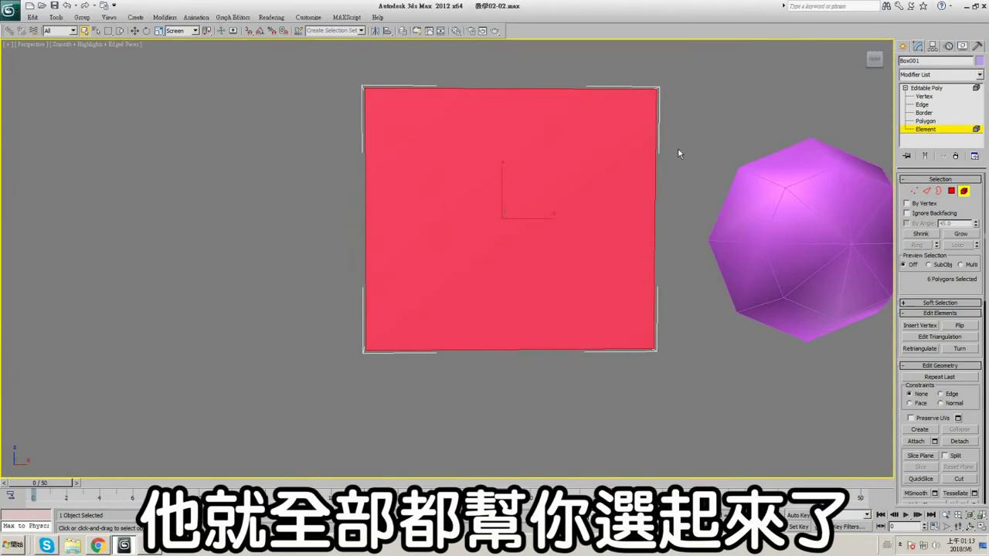
{"action": "middle_click_drag", "start_coordinate": [597, 152], "coordinate": [521, 154]}
- Attach the sphere to the box and select each of the two parts at Element level
{"action": "left_click", "coordinate": [927, 89]}
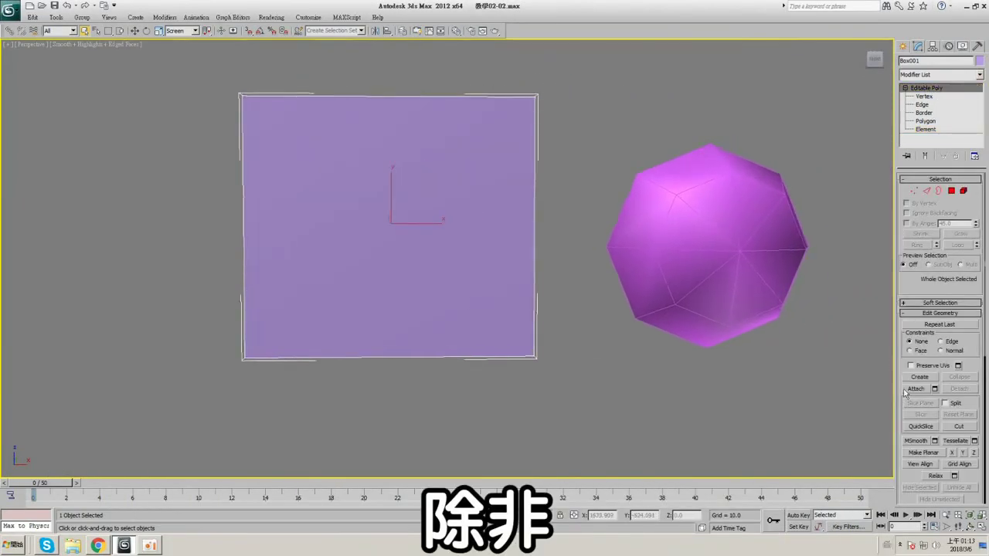
{"action": "left_click", "coordinate": [925, 129]}
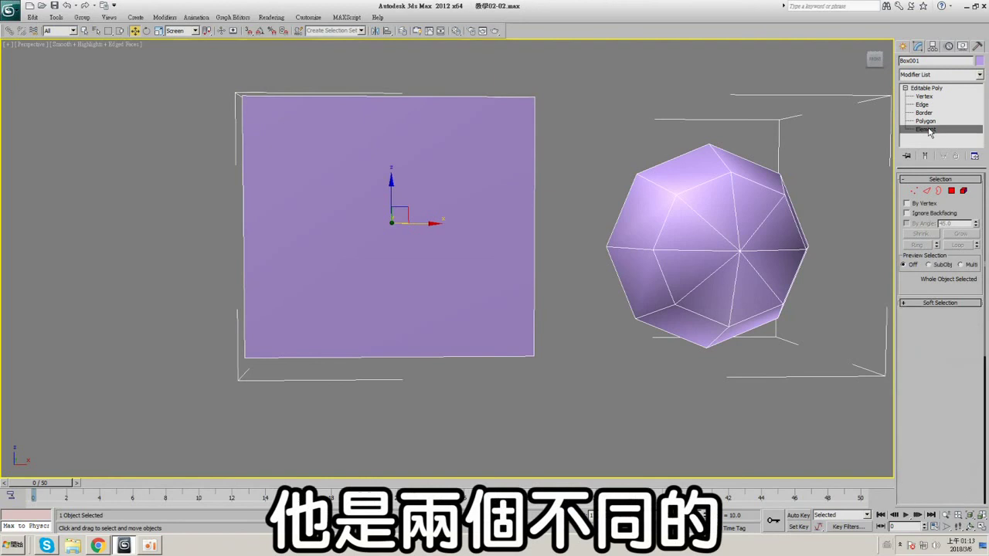
{"action": "left_click", "coordinate": [709, 207]}
{"action": "left_click", "coordinate": [440, 185]}
{"action": "left_click", "coordinate": [672, 217]}
- With the plain selection tool, alternate between the box and sphere elements, ending on the box
{"action": "left_click", "coordinate": [85, 31]}
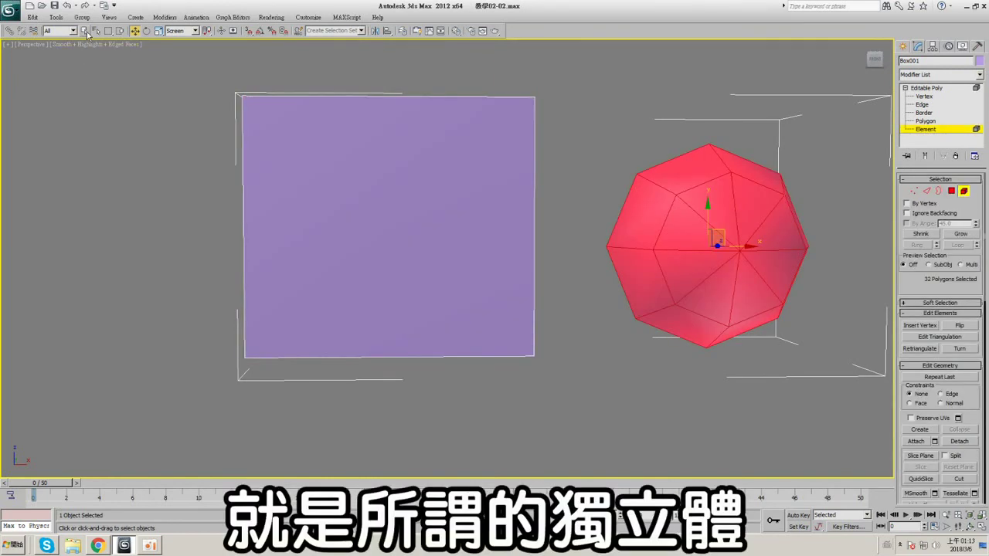
{"action": "left_click", "coordinate": [358, 163]}
{"action": "left_click", "coordinate": [682, 233]}
{"action": "left_click", "coordinate": [439, 192]}
{"action": "middle_click_drag", "start_coordinate": [572, 175], "coordinate": [542, 221], "text": "alt"}
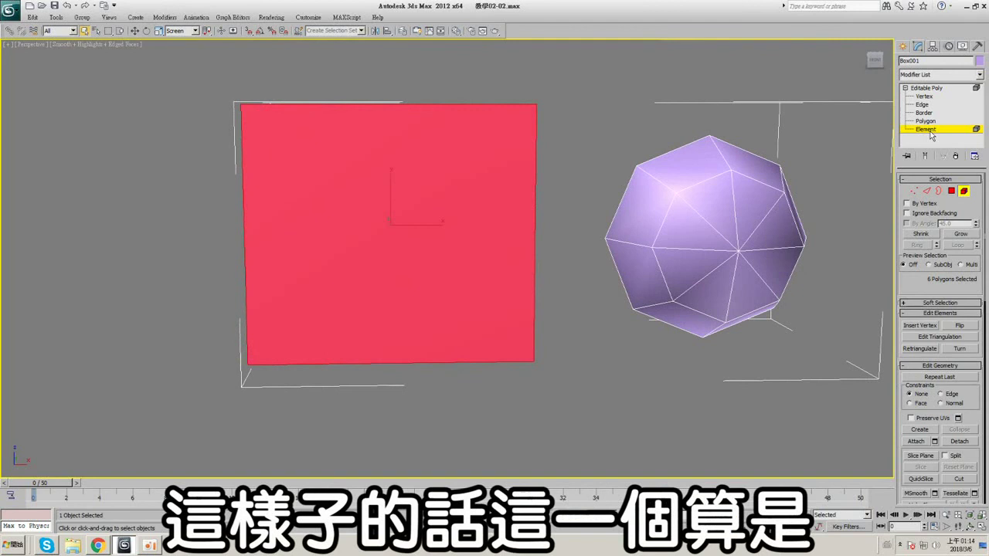
- Leave and re-enter Element level, and select the sphere and box elements alternately again
{"action": "left_click", "coordinate": [930, 131]}
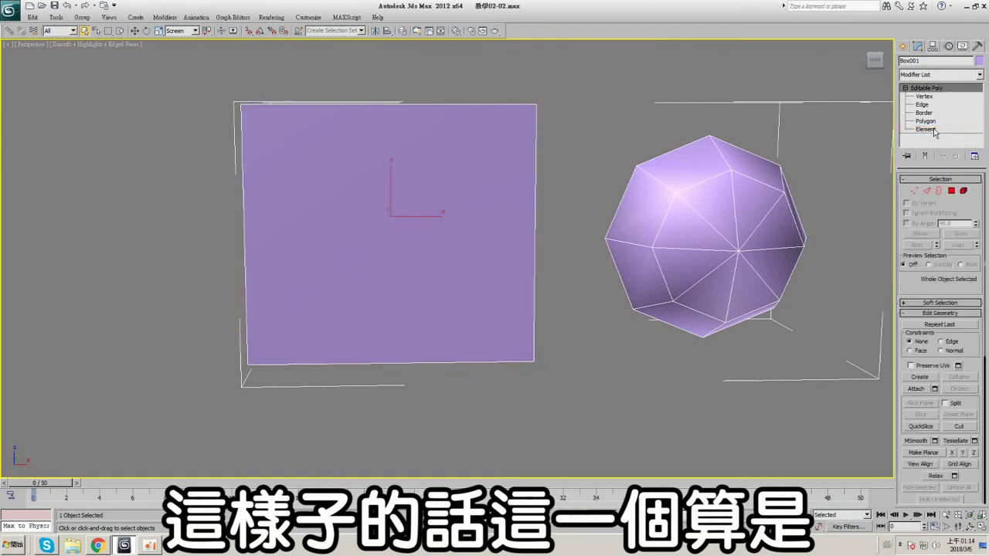
{"action": "left_click", "coordinate": [931, 131]}
{"action": "left_click", "coordinate": [687, 231]}
{"action": "left_click", "coordinate": [519, 225]}
{"action": "left_click", "coordinate": [676, 241]}
{"action": "left_click", "coordinate": [474, 224]}
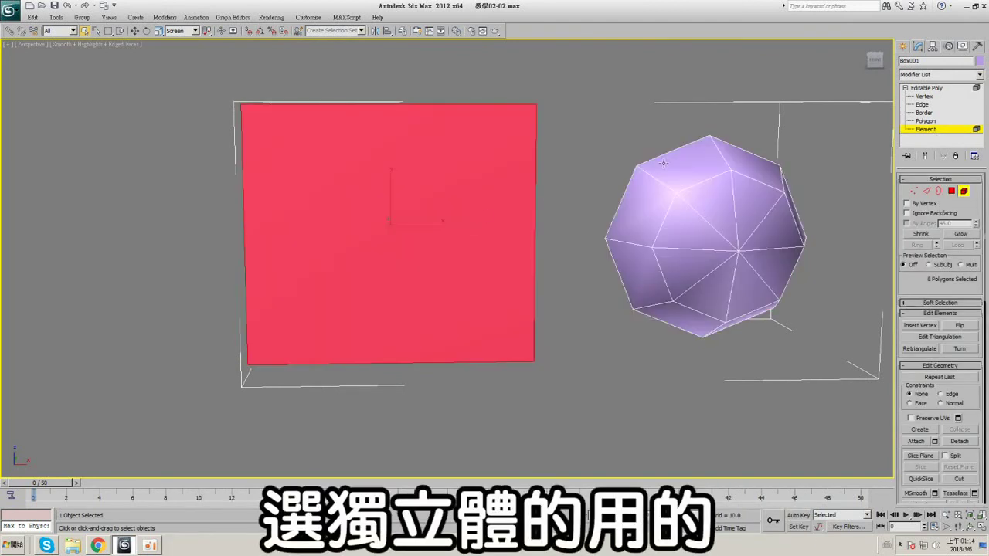
- At Vertex level, select the vertex at the sphere's front pole
{"action": "middle_click_drag", "start_coordinate": [643, 150], "coordinate": [706, 137]}
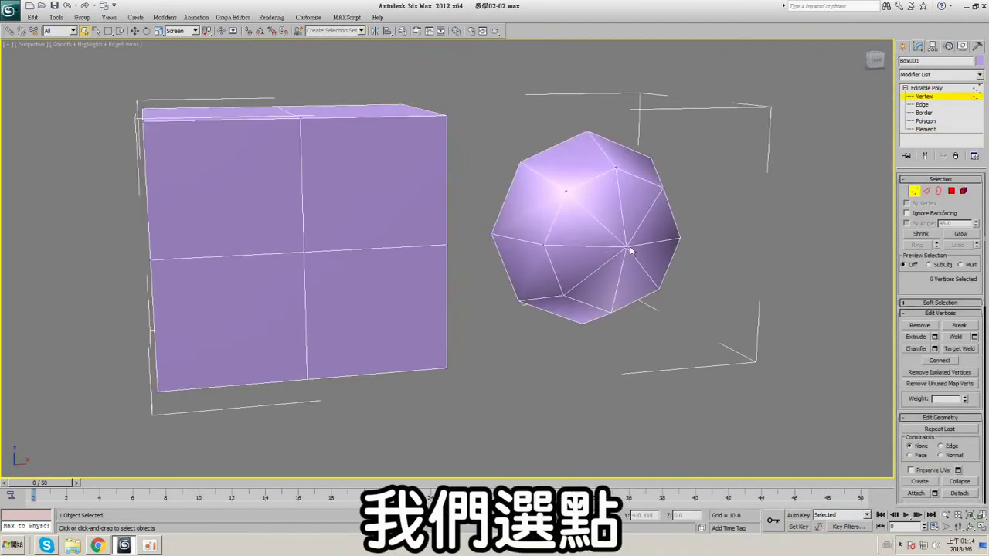
{"action": "left_click", "coordinate": [627, 248]}
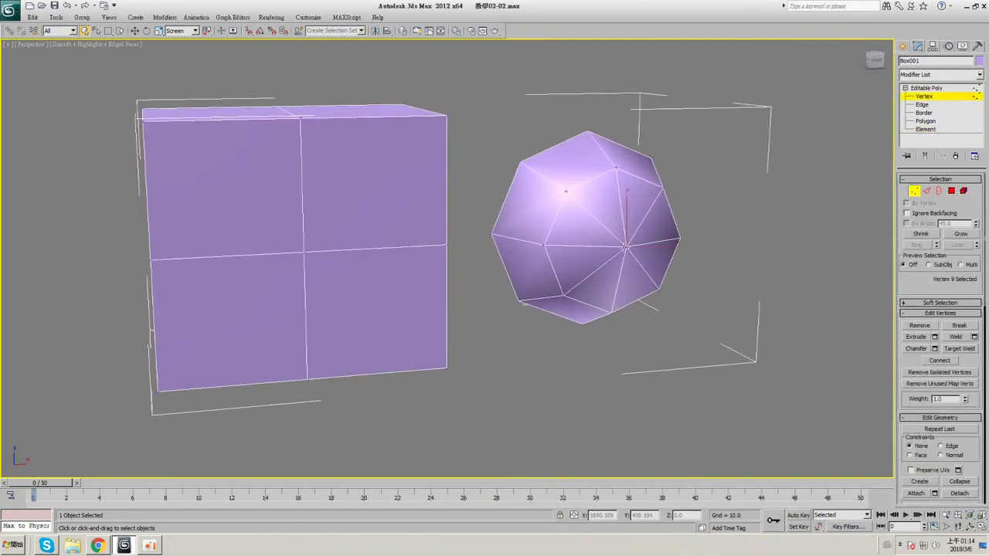
{"action": "middle_click_drag", "start_coordinate": [628, 248], "coordinate": [589, 273], "text": "alt"}
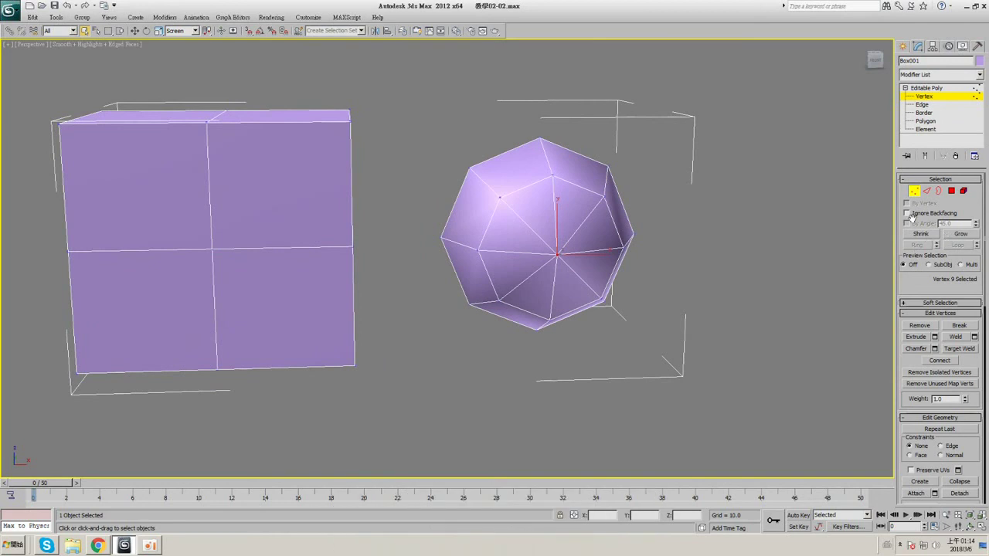
- Enable Ignore Backfacing and select vertices on the sphere's upper front area in wireframe view
{"action": "left_click", "coordinate": [909, 214]}
{"action": "key", "text": "F3"}
{"action": "middle_click_drag", "start_coordinate": [475, 226], "coordinate": [545, 217]}
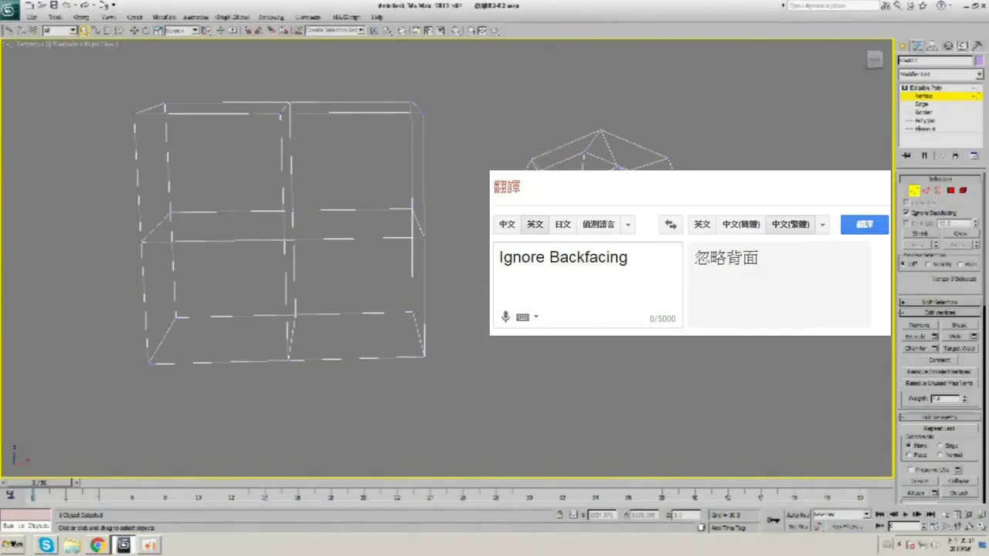
{"action": "left_click", "coordinate": [565, 189]}
{"action": "key", "text": "F3"}
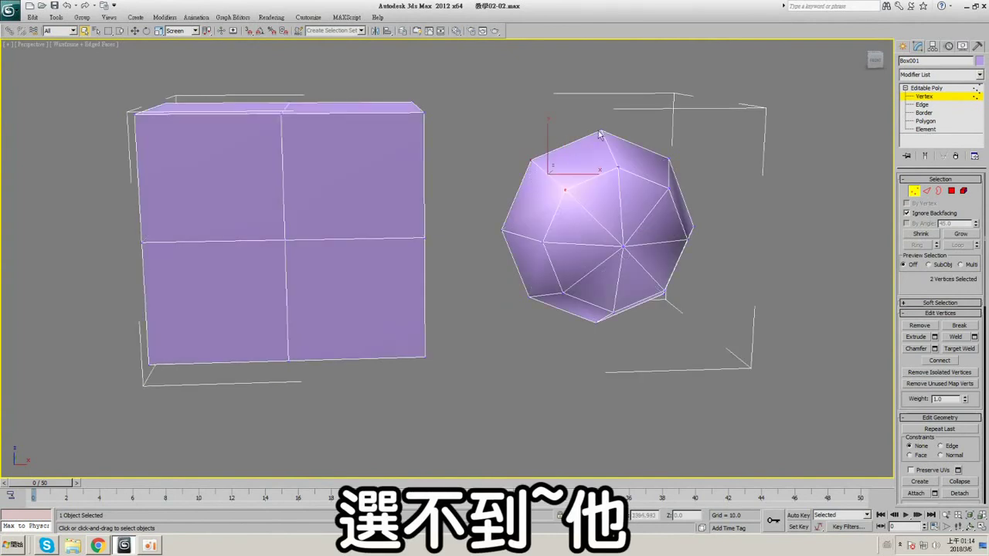
- Window-select the sphere's front-facing vertices in wireframe with Ignore Backfacing on, and inspect the selection in shaded view
{"action": "mouse_move", "coordinate": [692, 208]}
{"action": "middle_mouse_down", "text": "alt"}
{"action": "mouse_move", "coordinate": [646, 223]}
{"action": "mouse_move", "coordinate": [646, 212]}
{"action": "middle_mouse_up", "text": "alt"}
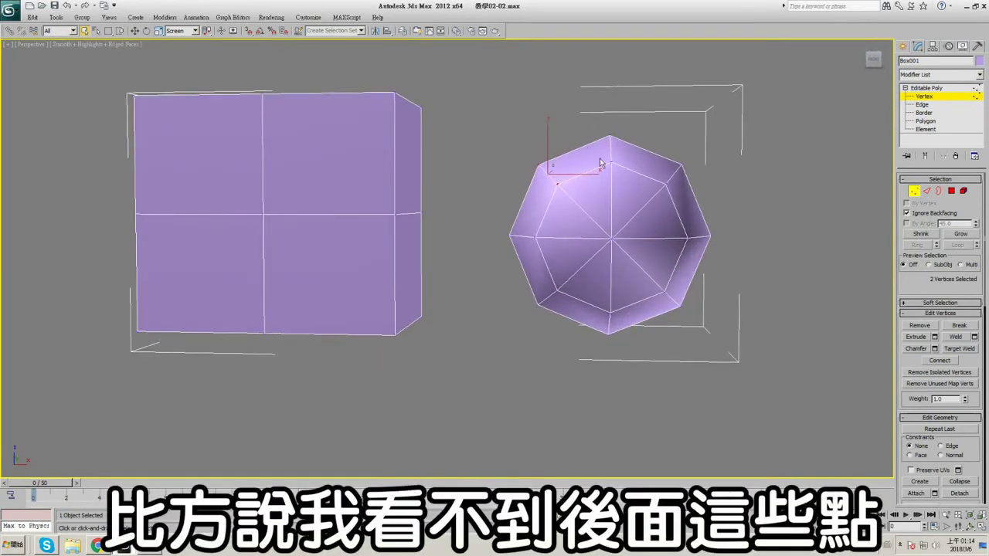
{"action": "middle_click_drag", "start_coordinate": [600, 159], "coordinate": [646, 264], "text": "alt"}
{"action": "middle_click_drag", "start_coordinate": [405, 193], "coordinate": [461, 147], "text": "alt"}
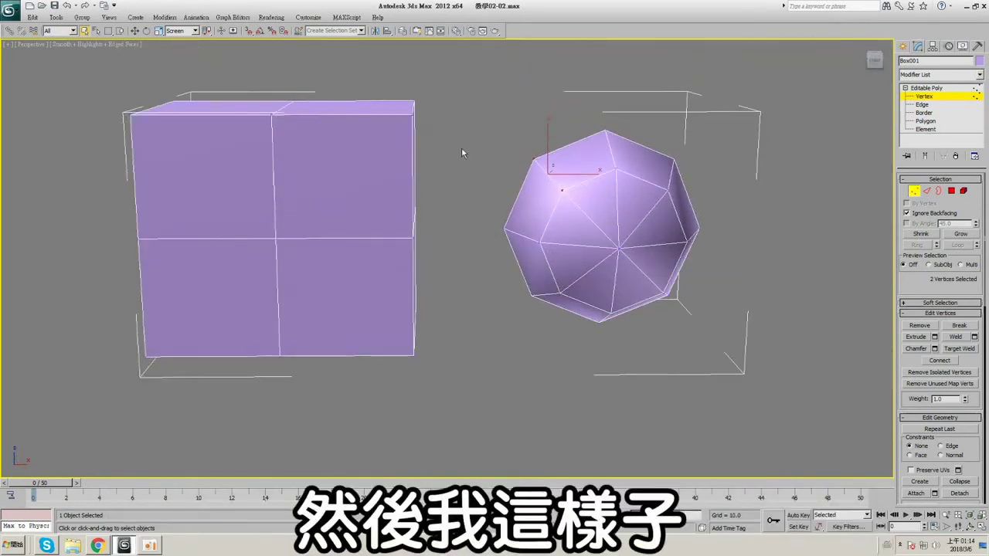
{"action": "key", "text": "F3"}
{"action": "left_click_drag", "start_coordinate": [461, 124], "coordinate": [777, 437]}
{"action": "middle_click_drag", "start_coordinate": [626, 267], "coordinate": [464, 106], "text": "alt"}
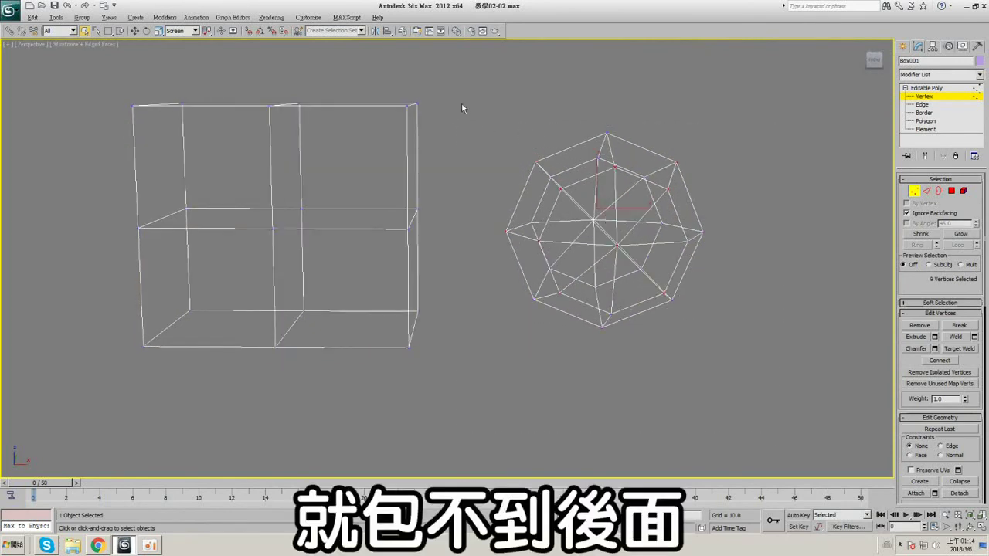
{"action": "left_click_drag", "start_coordinate": [463, 106], "coordinate": [774, 386]}
{"action": "key", "text": "F3"}
{"action": "middle_click_drag", "start_coordinate": [536, 143], "coordinate": [655, 210], "text": "alt"}
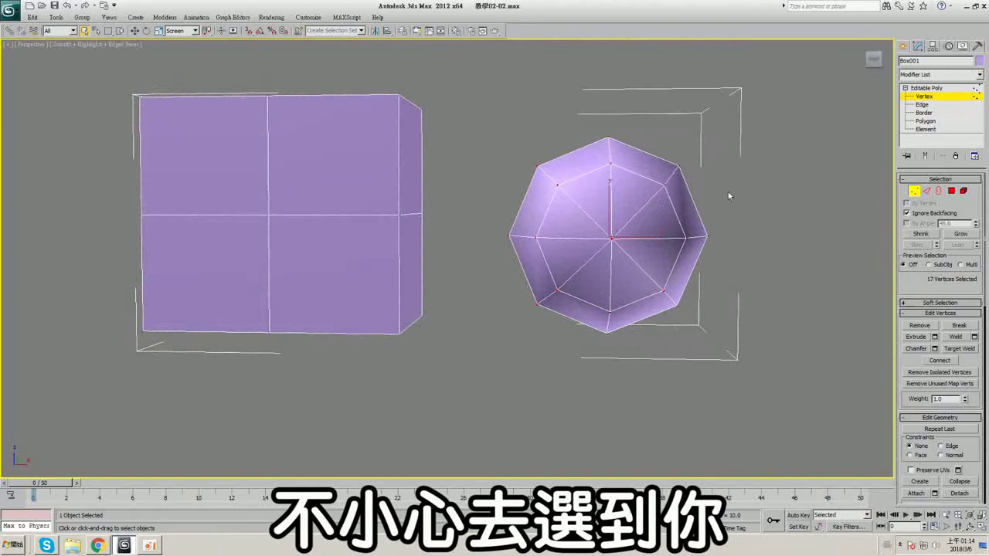
- Compare the sphere's vertex selection in wireframe and shaded views, and window-select part of the sphere in wireframe with Ignore Backfacing on
{"action": "left_click", "coordinate": [728, 192]}
{"action": "key", "text": "F3"}
{"action": "key", "text": "F3"}
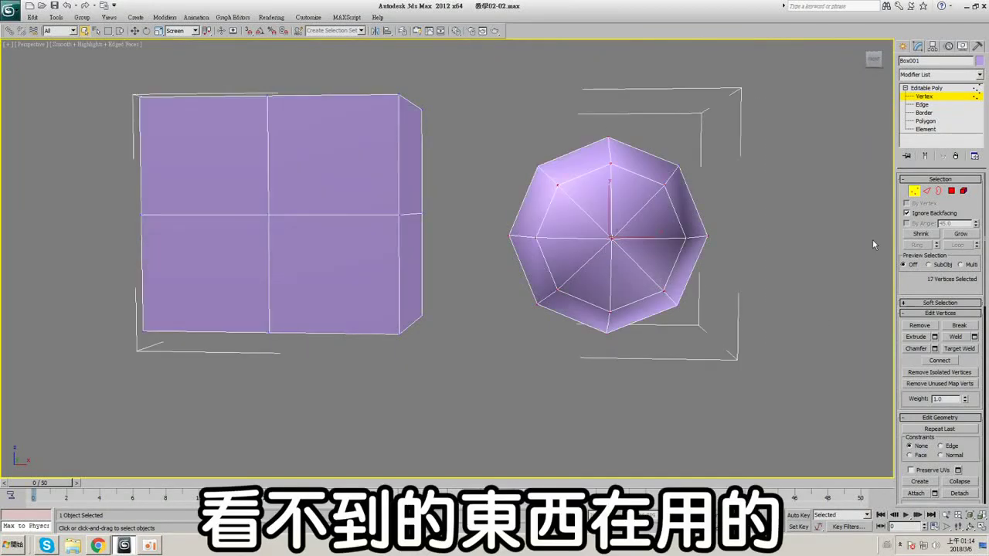
{"action": "left_click", "coordinate": [913, 217]}
{"action": "key", "text": "F3"}
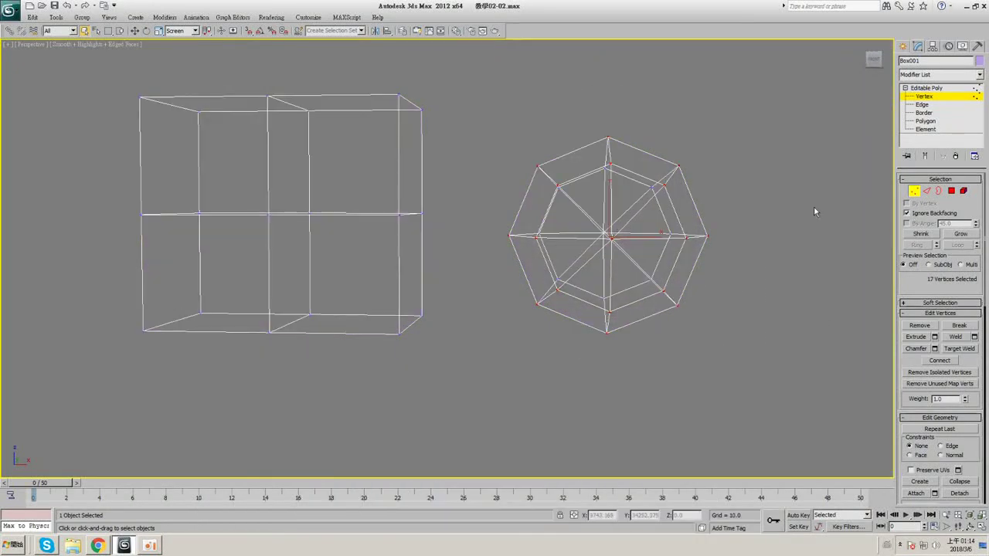
{"action": "left_click_drag", "start_coordinate": [470, 118], "coordinate": [626, 302]}
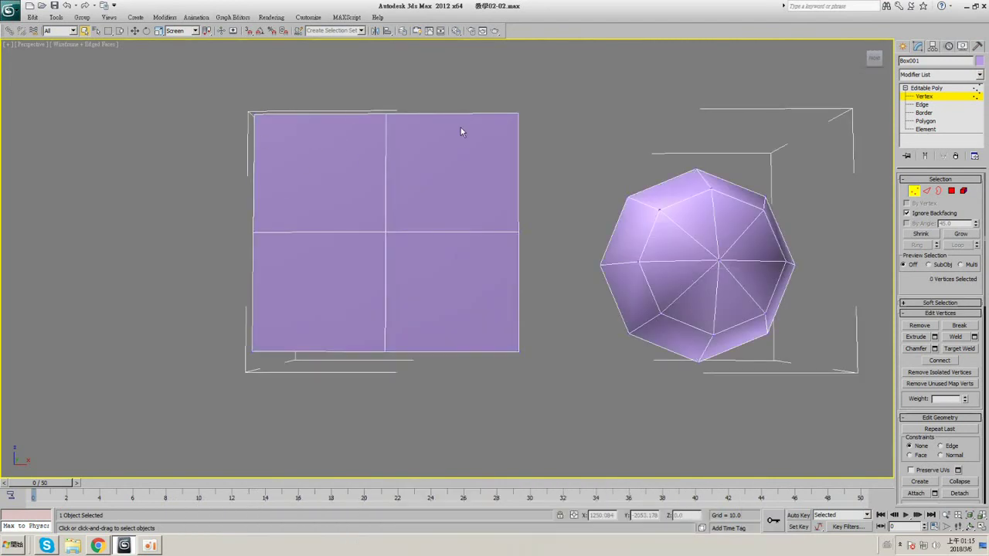
- Window-select the box's vertices and, in their place, the sphere's front-facing vertices in wireframe, and check the selection in shaded view
{"action": "left_click_drag", "start_coordinate": [208, 78], "coordinate": [295, 174]}
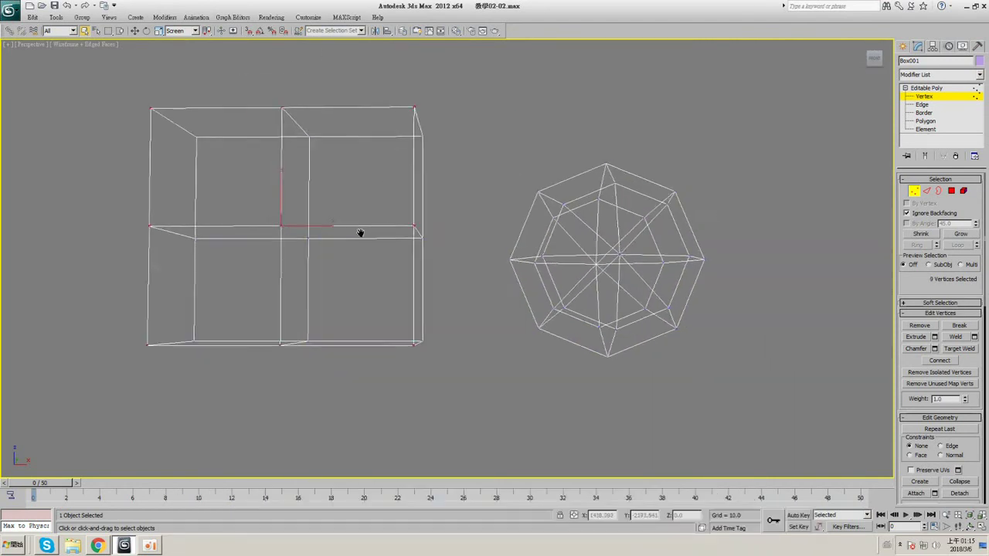
{"action": "left_click_drag", "start_coordinate": [439, 132], "coordinate": [724, 369]}
{"action": "key", "text": "F3"}
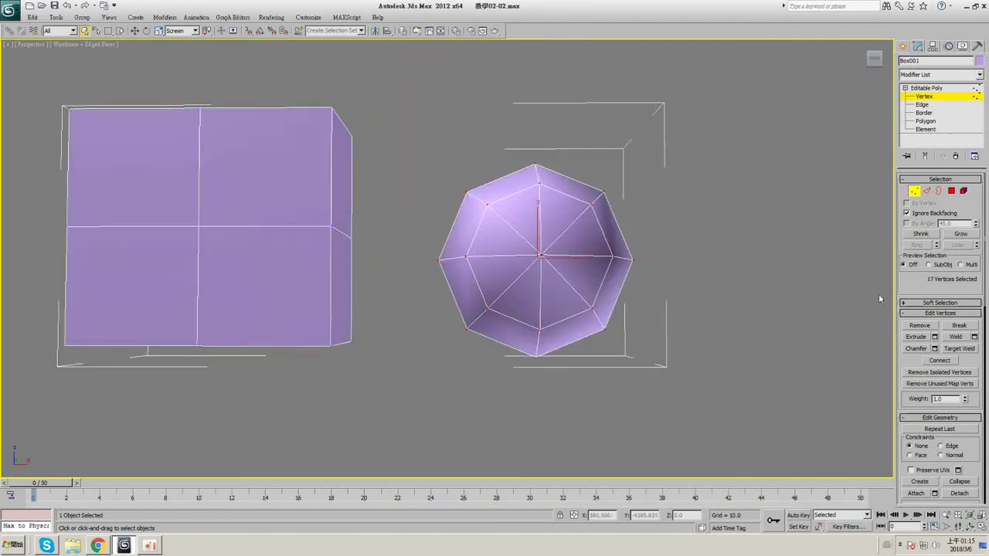
- Turn off Ignore Backfacing and select the single vertex at the sphere's front pole
{"action": "left_click", "coordinate": [910, 213]}
{"action": "key", "text": "F3"}
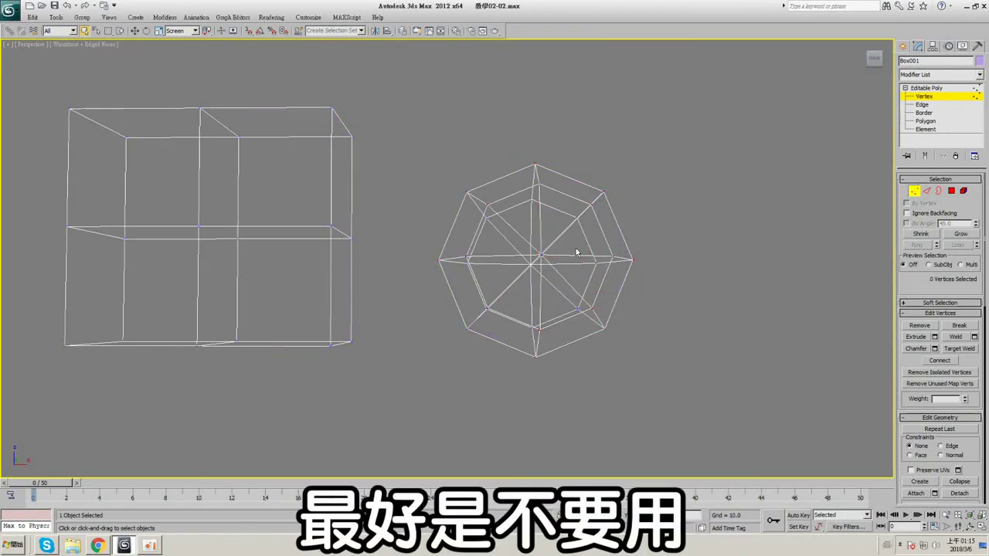
{"action": "left_click", "coordinate": [539, 255]}
{"action": "key", "text": "F3"}
{"action": "mouse_move", "coordinate": [602, 250]}
{"action": "middle_mouse_down", "text": "alt"}
{"action": "mouse_move", "coordinate": [631, 283]}
{"action": "mouse_move", "coordinate": [610, 270]}
{"action": "mouse_move", "coordinate": [634, 247]}
{"action": "mouse_move", "coordinate": [692, 246]}
{"action": "middle_mouse_up", "text": "alt"}
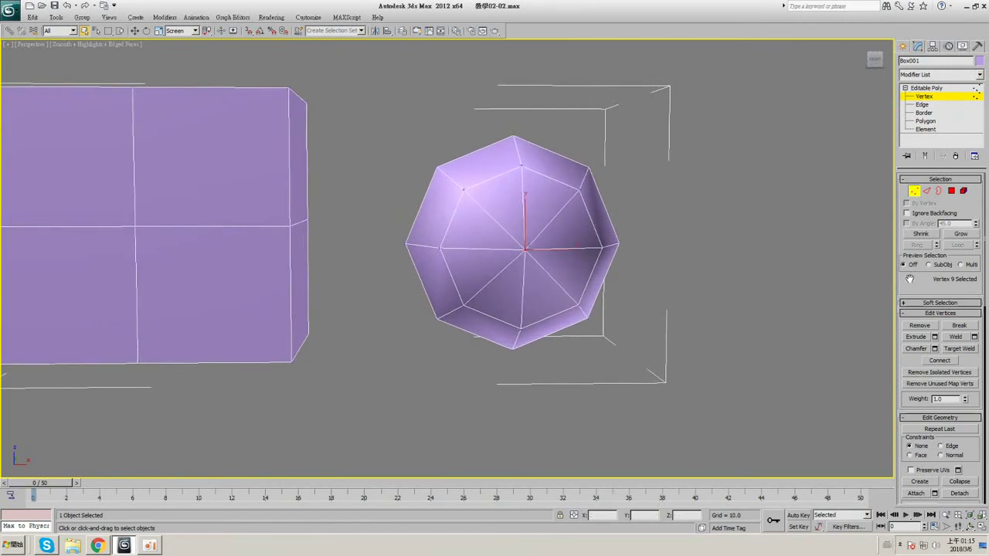
- Enable Use Soft Selection for the pole vertex and raise Falloff to 58.4
{"action": "left_click_drag", "start_coordinate": [910, 278], "coordinate": [908, 204]}
{"action": "left_click", "coordinate": [910, 229]}
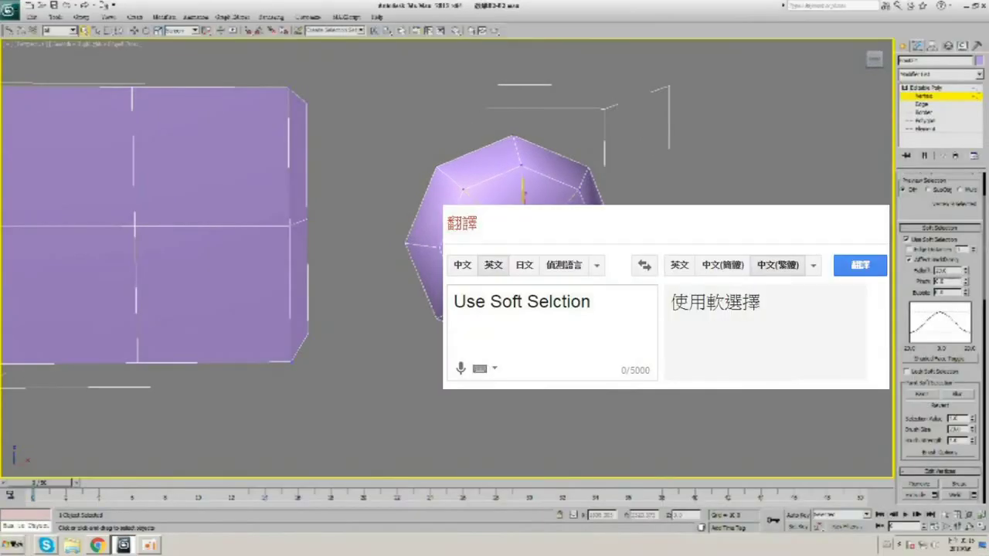
{"action": "mouse_move", "coordinate": [602, 258]}
{"action": "middle_mouse_down", "text": "alt"}
{"action": "mouse_move", "coordinate": [615, 234]}
{"action": "mouse_move", "coordinate": [549, 262]}
{"action": "middle_mouse_up", "text": "alt"}
{"action": "left_click_drag", "start_coordinate": [966, 273], "coordinate": [967, 267]}
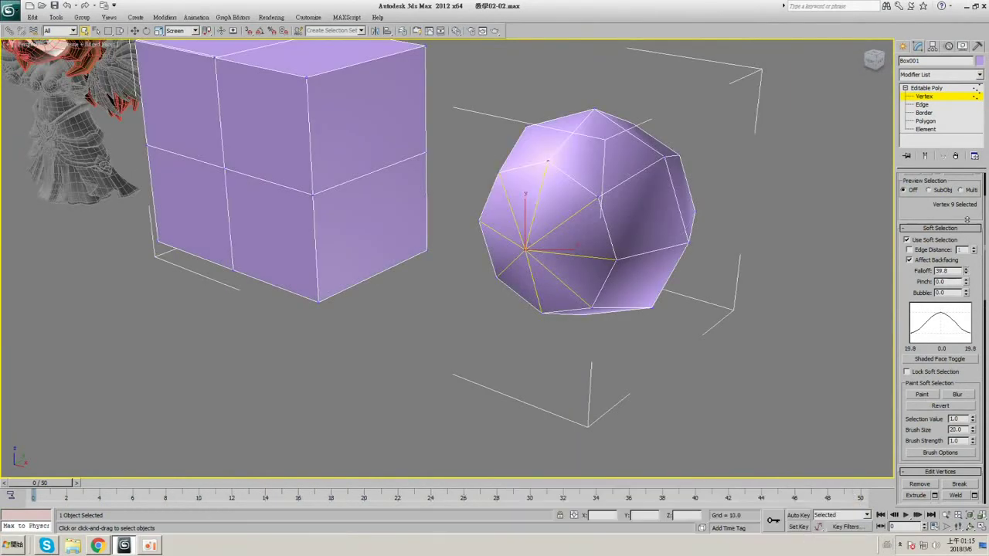
{"action": "left_click_drag", "start_coordinate": [966, 220], "coordinate": [967, 172]}
{"action": "middle_click_drag", "start_coordinate": [617, 269], "coordinate": [557, 315]}
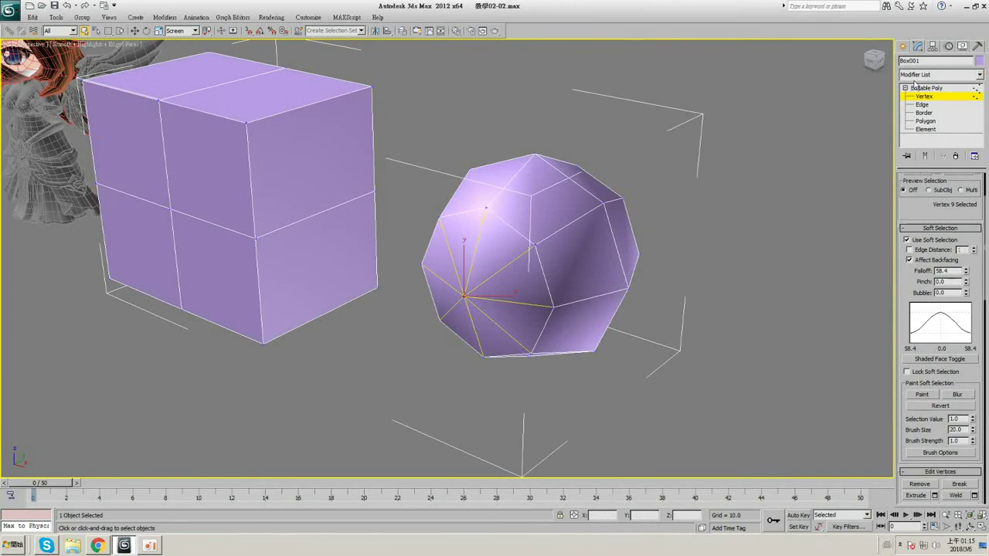
- At Edge level, add loops to the sphere by connecting its selected ring of edges with 5 segments
{"action": "left_click", "coordinate": [923, 104]}
{"action": "key", "text": "F3"}
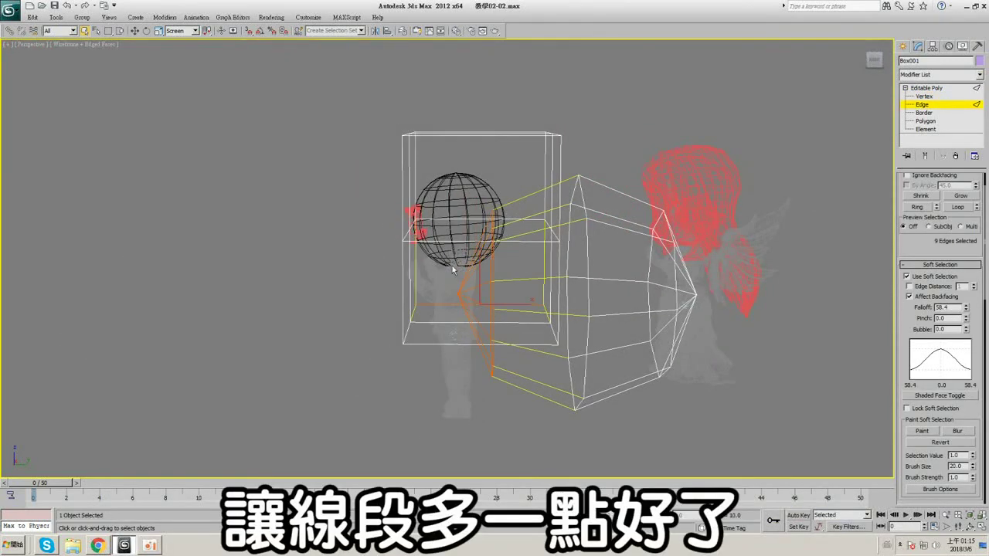
{"action": "middle_click_drag", "start_coordinate": [452, 265], "coordinate": [446, 277], "text": "alt"}
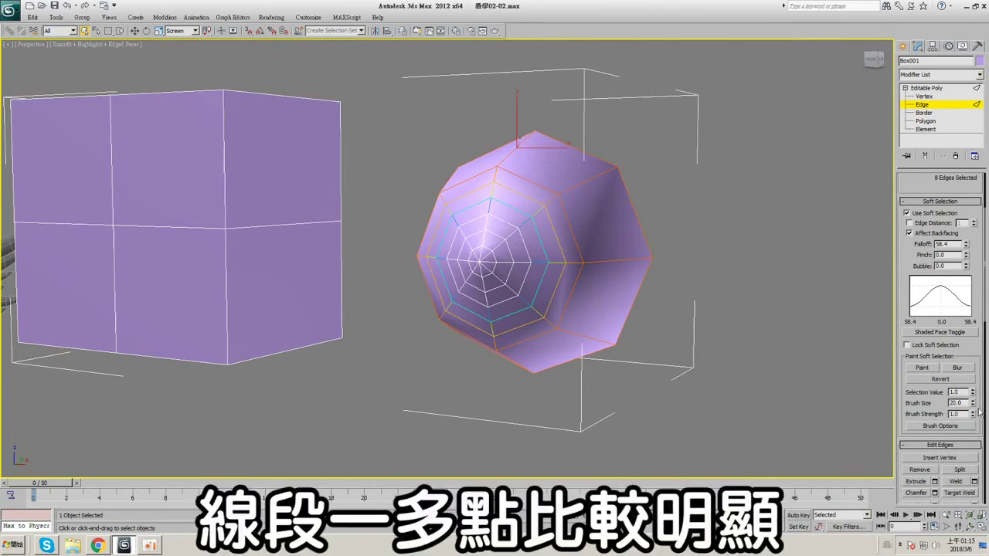
{"action": "scroll", "coordinate": [978, 386], "scroll_direction": "down", "scroll_amount": 3}
{"action": "left_click", "coordinate": [974, 460]}
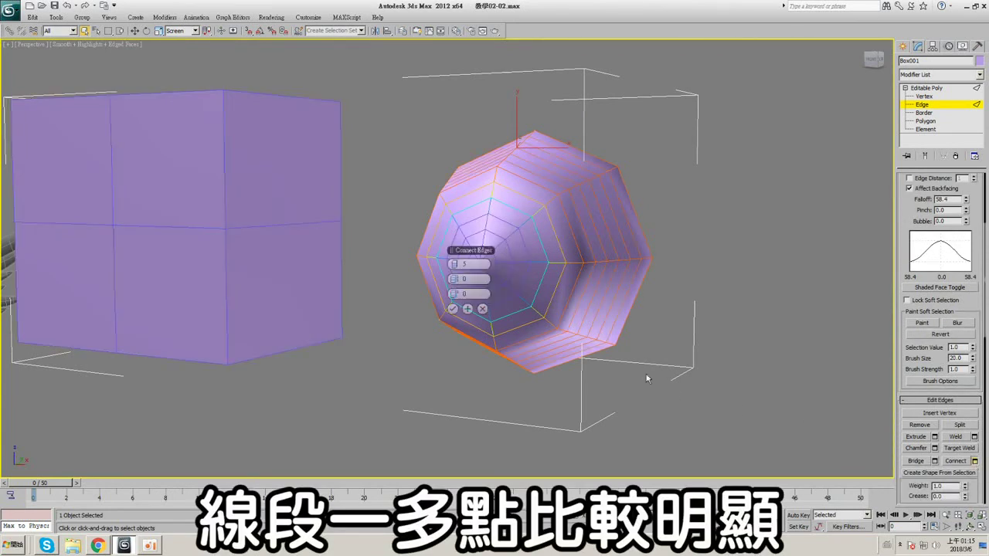
{"action": "left_click", "coordinate": [453, 308]}
- Return to Vertex level and select the vertex at the sphere's front pole
{"action": "left_click", "coordinate": [944, 96]}
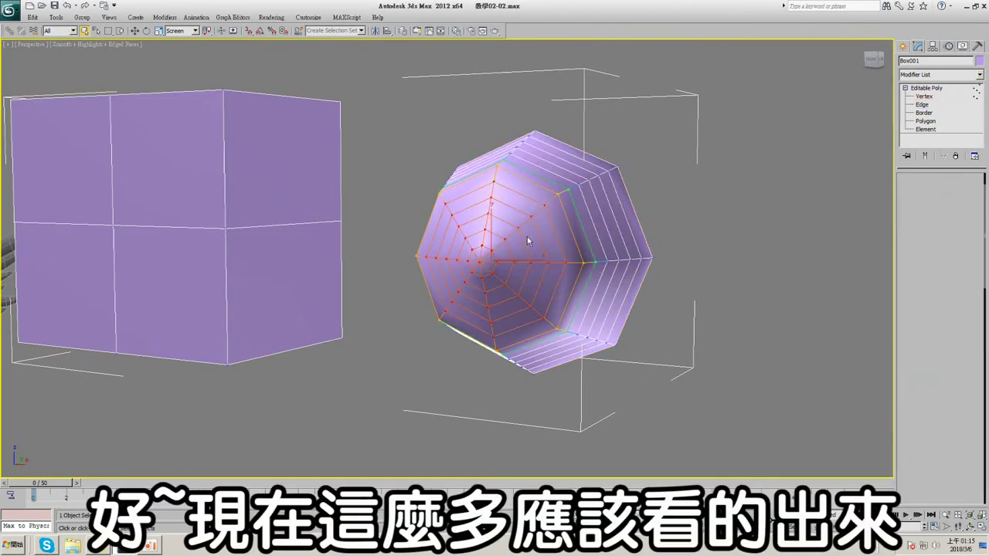
{"action": "left_click", "coordinate": [480, 262]}
{"action": "middle_click_drag", "start_coordinate": [548, 301], "coordinate": [572, 203], "text": "alt"}
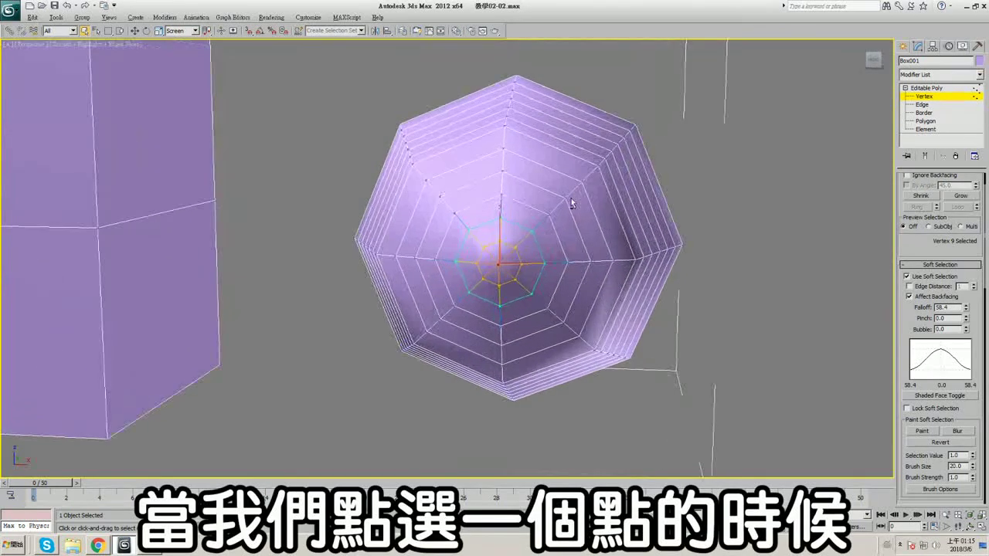
{"action": "middle_click_drag", "start_coordinate": [577, 250], "coordinate": [558, 257]}
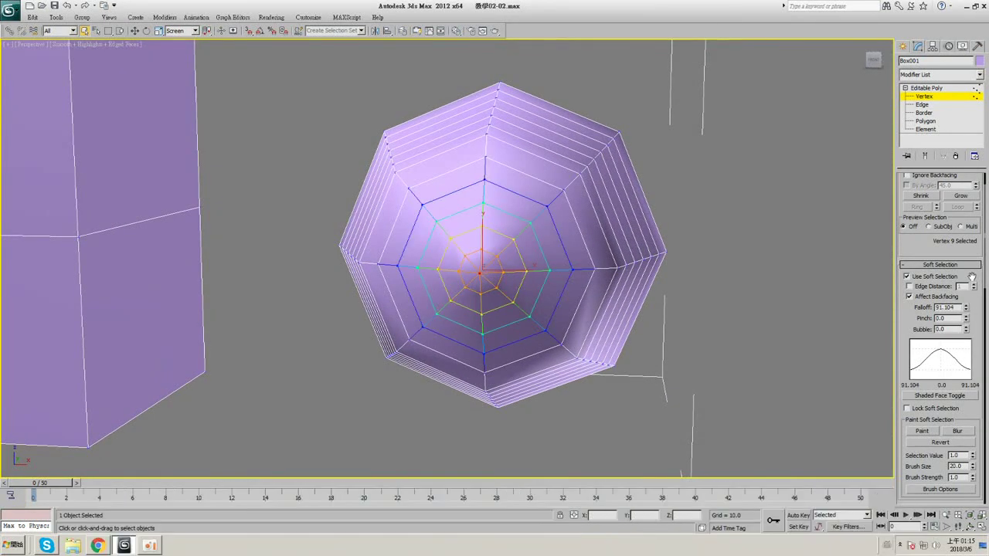
- Raise the soft selection Falloff to 168.497 and further to 235.896, examining the colour gradient around the sphere
{"action": "left_click_drag", "start_coordinate": [966, 318], "coordinate": [967, 305]}
{"action": "middle_click_drag", "start_coordinate": [707, 256], "coordinate": [693, 240], "text": "alt"}
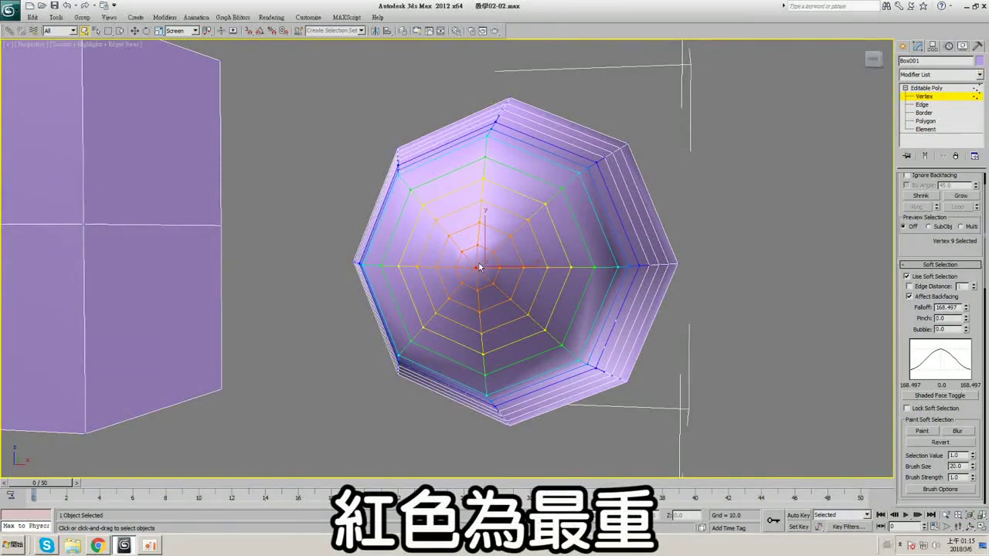
{"action": "middle_click_drag", "start_coordinate": [479, 267], "coordinate": [489, 276], "text": "alt"}
{"action": "left_click_drag", "start_coordinate": [971, 308], "coordinate": [971, 289]}
{"action": "middle_click_drag", "start_coordinate": [699, 245], "coordinate": [766, 248], "text": "alt"}
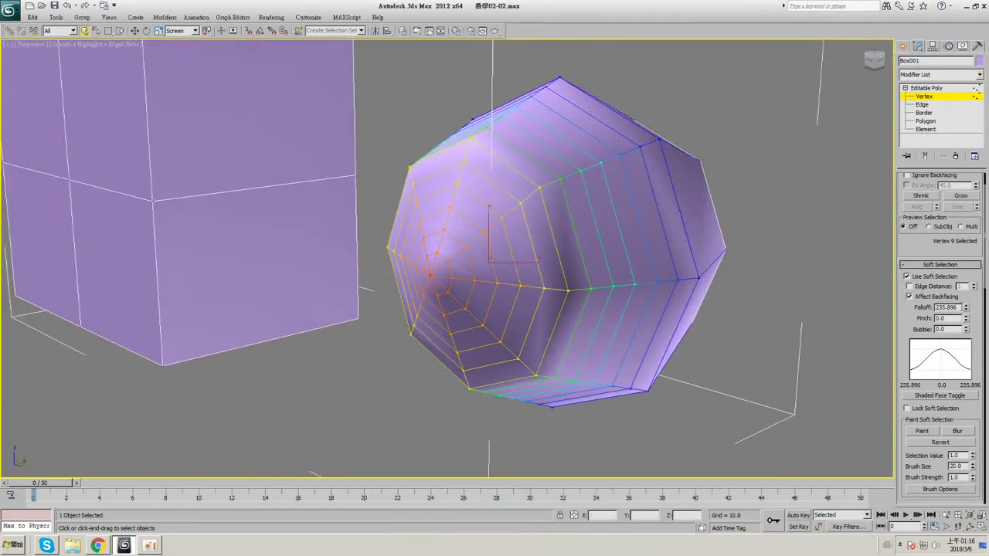
- Try soft selection Pinch values of 0.59 and 0.25, reset Pinch to 0, and raise Falloff to 282.476
{"action": "left_click_drag", "start_coordinate": [965, 307], "coordinate": [973, 285]}
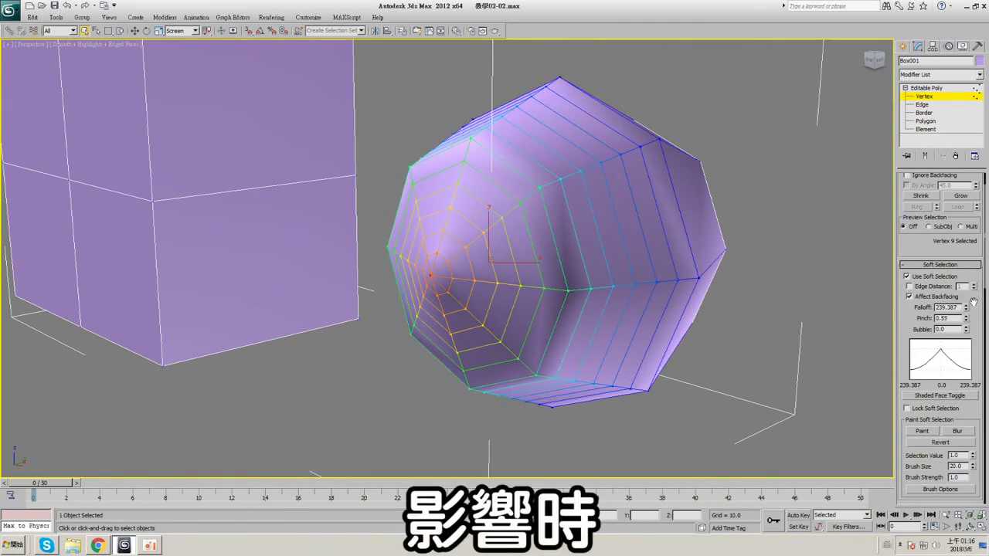
{"action": "right_click", "coordinate": [967, 320]}
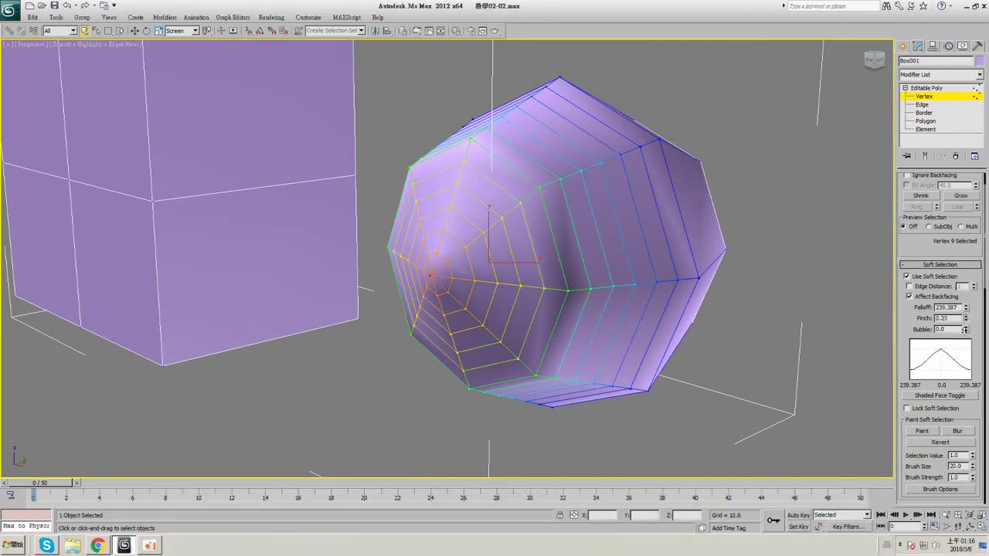
{"action": "left_click_drag", "start_coordinate": [966, 307], "coordinate": [967, 287]}
- Set the Move tool's reference coordinate system to View, and switch Use Soft Selection off and on again
{"action": "left_click", "coordinate": [191, 32]}
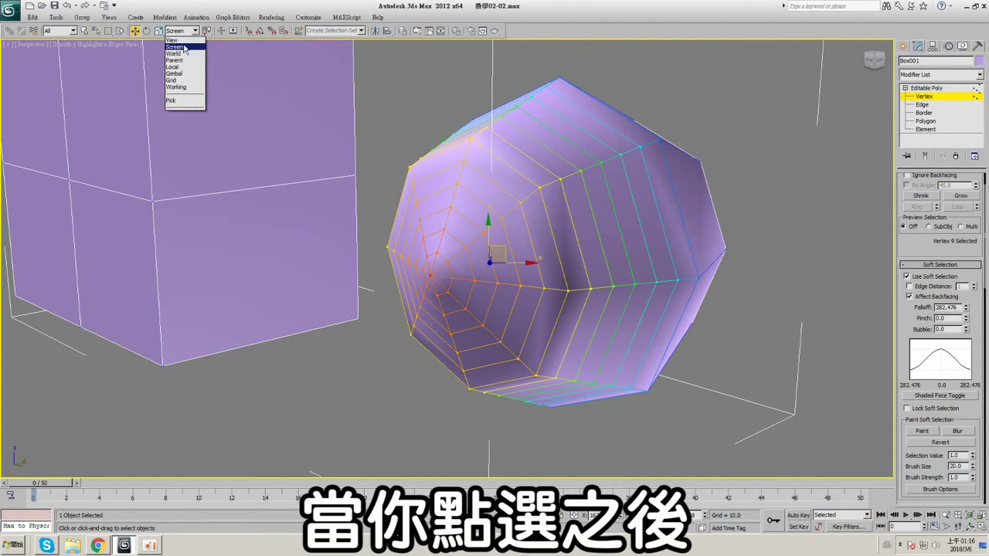
{"action": "left_click", "coordinate": [184, 39]}
{"action": "middle_click_drag", "start_coordinate": [197, 67], "coordinate": [255, 70], "text": "alt"}
{"action": "left_click", "coordinate": [907, 277]}
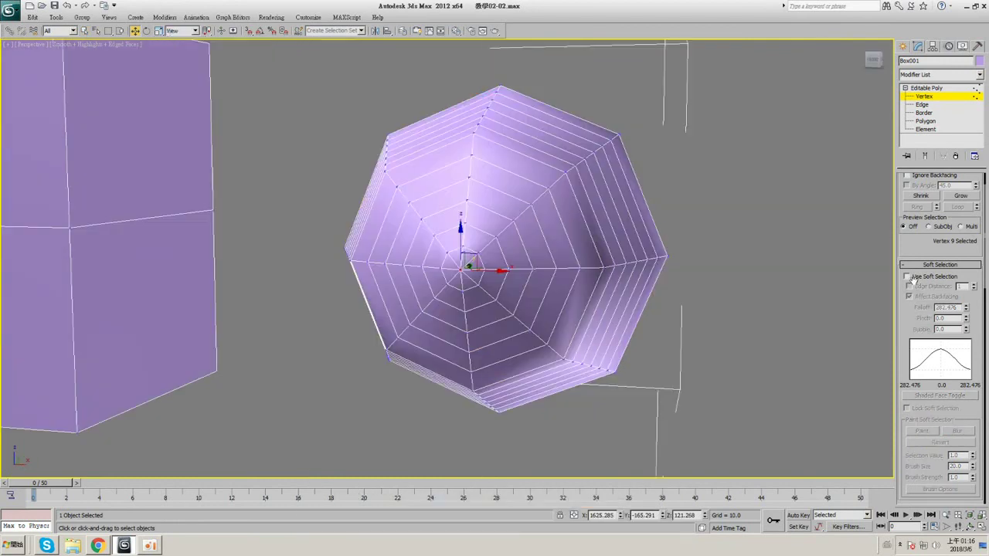
{"action": "left_click", "coordinate": [907, 277]}
- Move the sphere's front pole vertex inward along Y with soft selection to dent the sphere
{"action": "middle_click_drag", "start_coordinate": [589, 246], "coordinate": [517, 273], "text": "alt"}
{"action": "left_click_drag", "start_coordinate": [512, 262], "coordinate": [740, 277]}
{"action": "middle_click_drag", "start_coordinate": [607, 275], "coordinate": [501, 276], "text": "alt"}
- Examine the dented sphere and the neighbouring character model without edges shown, and return to the sphere with edged faces
{"action": "key", "text": "F4"}
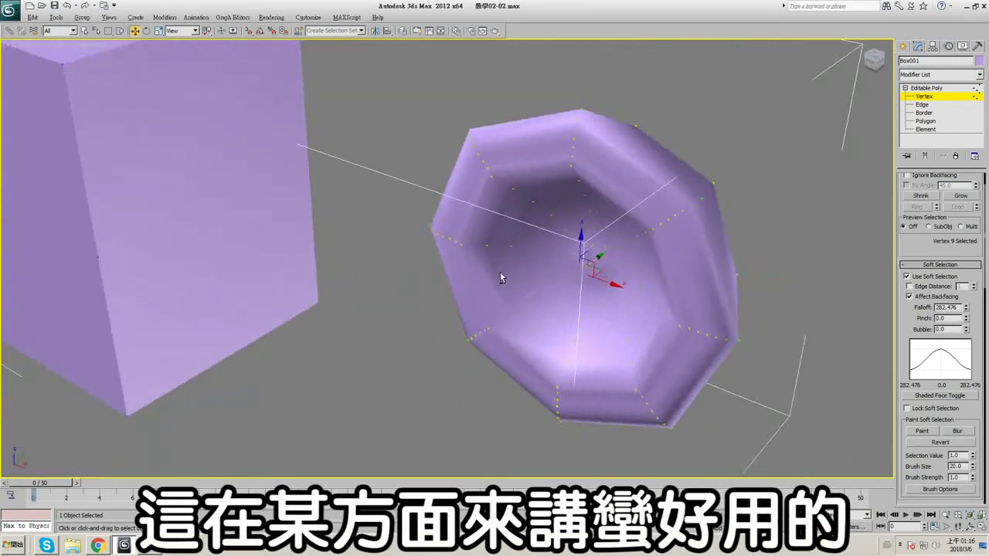
{"action": "scroll", "coordinate": [280, 232], "scroll_direction": "down", "scroll_amount": 4}
{"action": "middle_click_drag", "start_coordinate": [280, 231], "coordinate": [476, 226]}
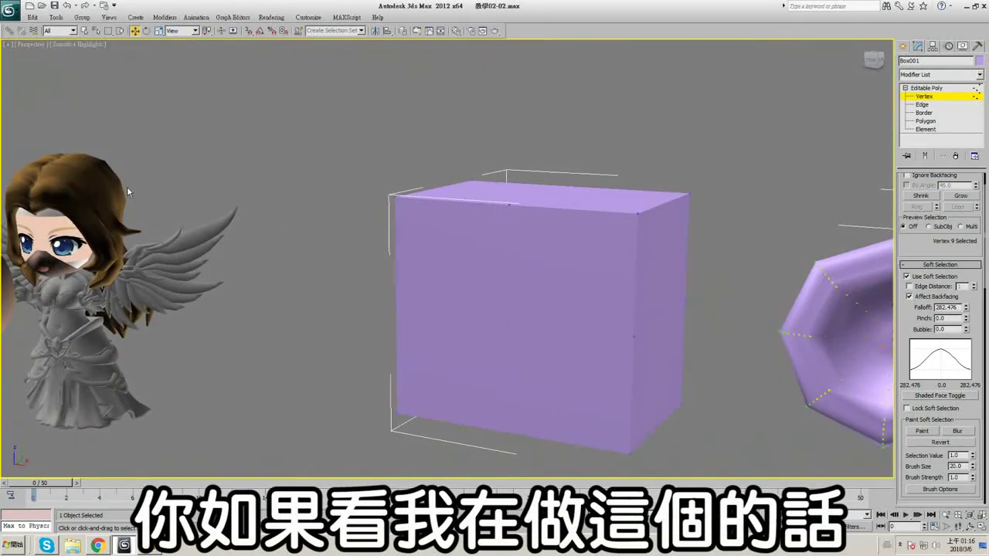
{"action": "middle_click_drag", "start_coordinate": [485, 264], "coordinate": [139, 219]}
{"action": "middle_click_drag", "start_coordinate": [533, 285], "coordinate": [458, 289]}
{"action": "scroll", "coordinate": [458, 289], "scroll_direction": "up", "scroll_amount": 10}
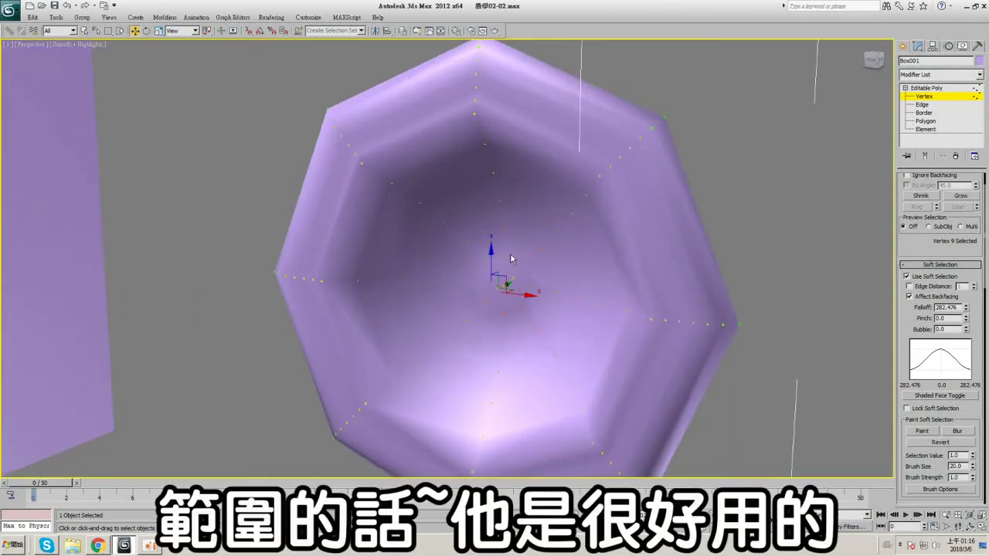
{"action": "key", "text": "F4"}
{"action": "middle_click_drag", "start_coordinate": [510, 258], "coordinate": [559, 213], "text": "alt"}
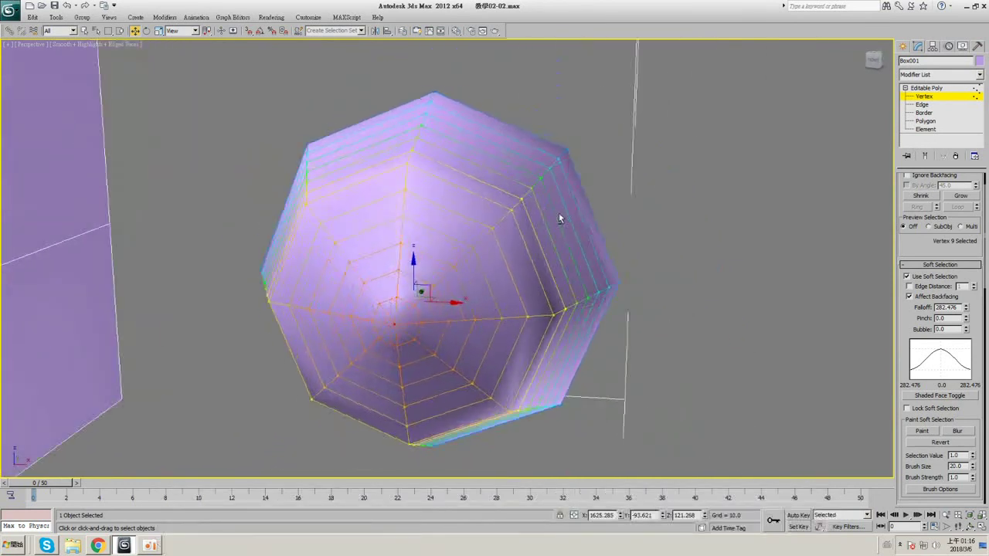
- Select an outer vertex on the sphere's upper rim, try moving it inward with soft selection, and undo the move
{"action": "left_click", "coordinate": [564, 163]}
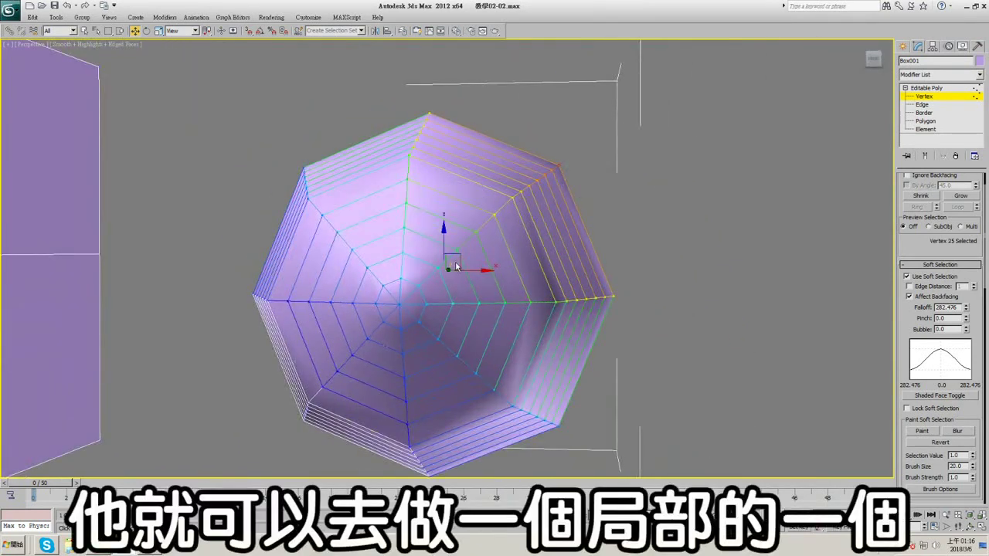
{"action": "left_click_drag", "start_coordinate": [459, 253], "coordinate": [440, 263]}
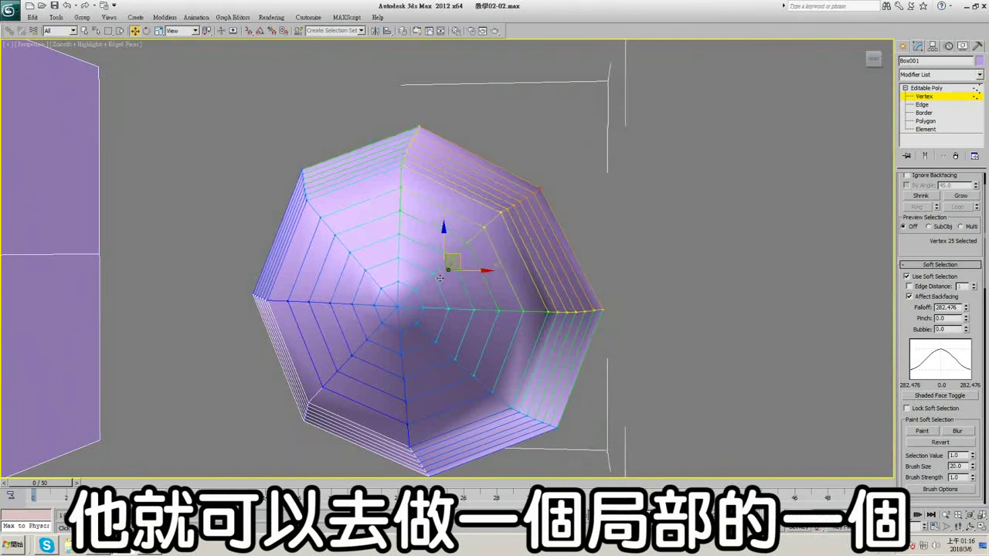
{"action": "key", "text": "ctrl+z"}
- Add a second outer rim vertex to the selection, try moving both with soft selection, and undo the move
{"action": "middle_click_drag", "start_coordinate": [588, 283], "coordinate": [619, 252]}
{"action": "left_click", "coordinate": [645, 265], "text": "ctrl"}
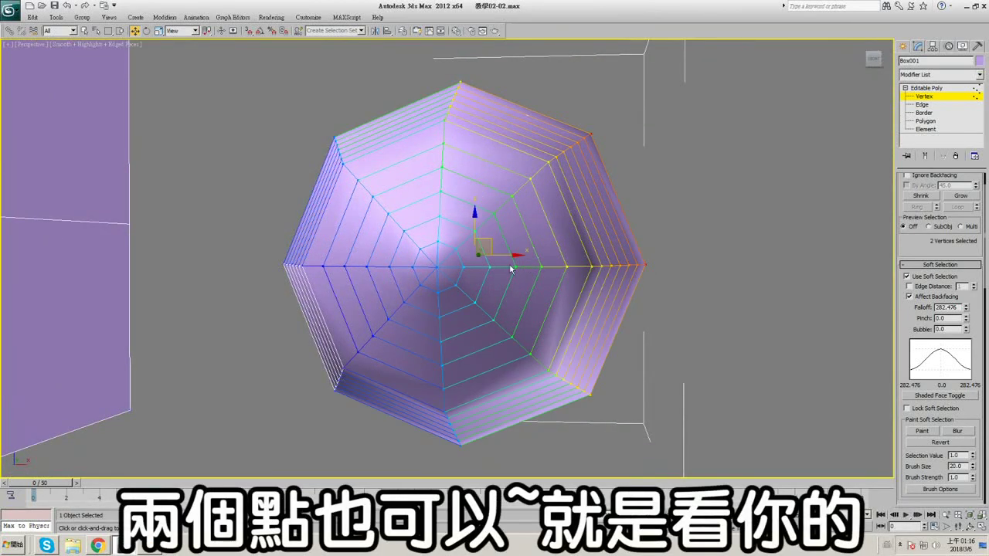
{"action": "left_click_drag", "start_coordinate": [488, 237], "coordinate": [456, 283]}
{"action": "key", "text": "ctrl+z"}
- Reselect the front pole vertex, try moving it with Use Soft Selection off, and turn the option back on
{"action": "left_click", "coordinate": [549, 164], "text": "ctrl"}
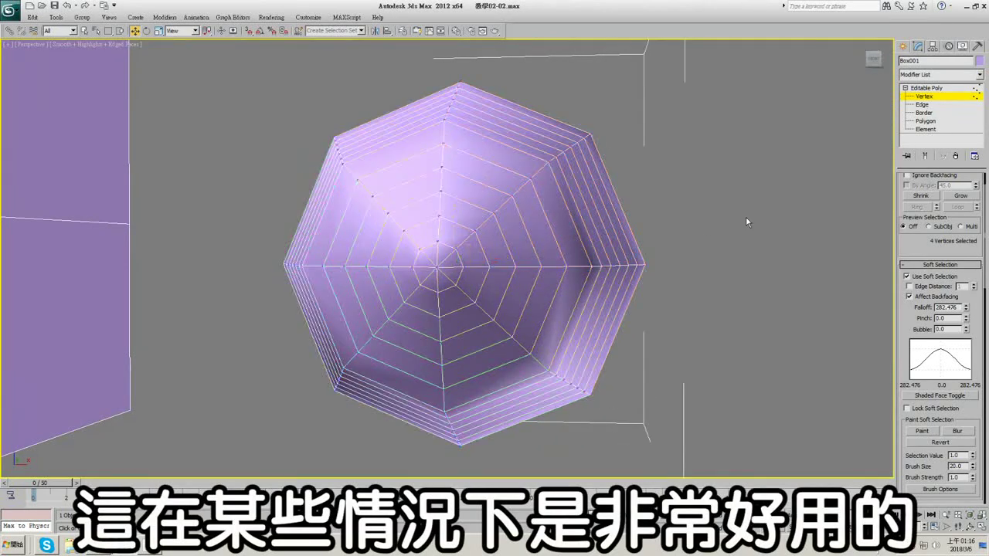
{"action": "left_click", "coordinate": [435, 267]}
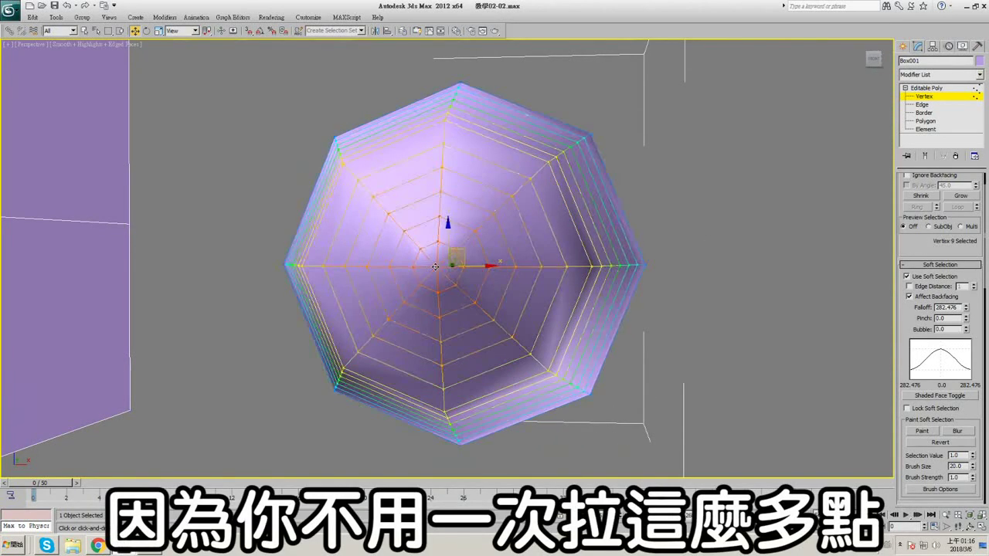
{"action": "left_click", "coordinate": [916, 277]}
{"action": "left_click_drag", "start_coordinate": [452, 253], "coordinate": [459, 255]}
{"action": "left_click", "coordinate": [917, 277]}
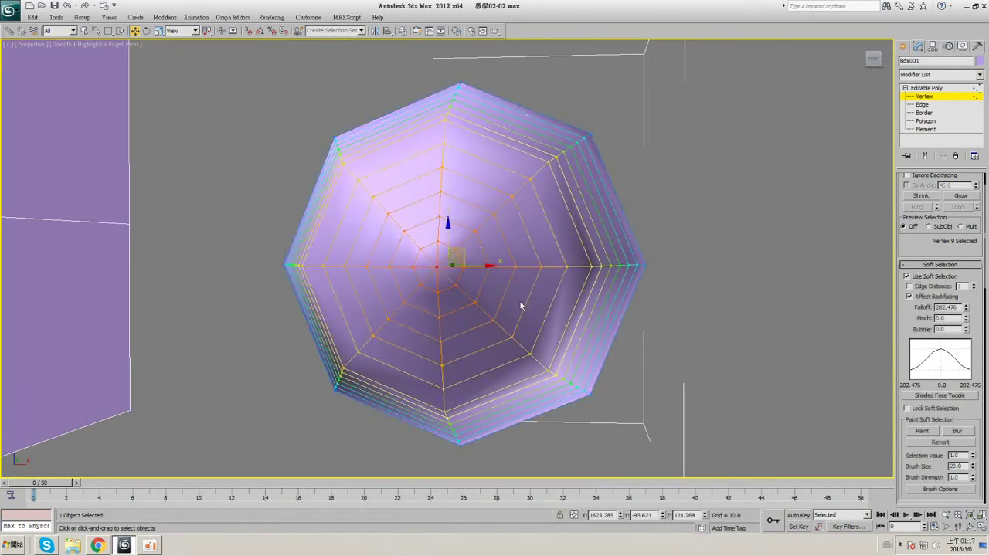
- Set Falloff to 209.033 and Pinch to -0.41, and try moving the pole vertex with the new soft selection
{"action": "middle_click_drag", "start_coordinate": [658, 298], "coordinate": [681, 301]}
{"action": "left_click_drag", "start_coordinate": [965, 309], "coordinate": [965, 338]}
{"action": "left_click_drag", "start_coordinate": [482, 256], "coordinate": [453, 272]}
{"action": "middle_click_drag", "start_coordinate": [468, 255], "coordinate": [507, 349], "text": "alt"}
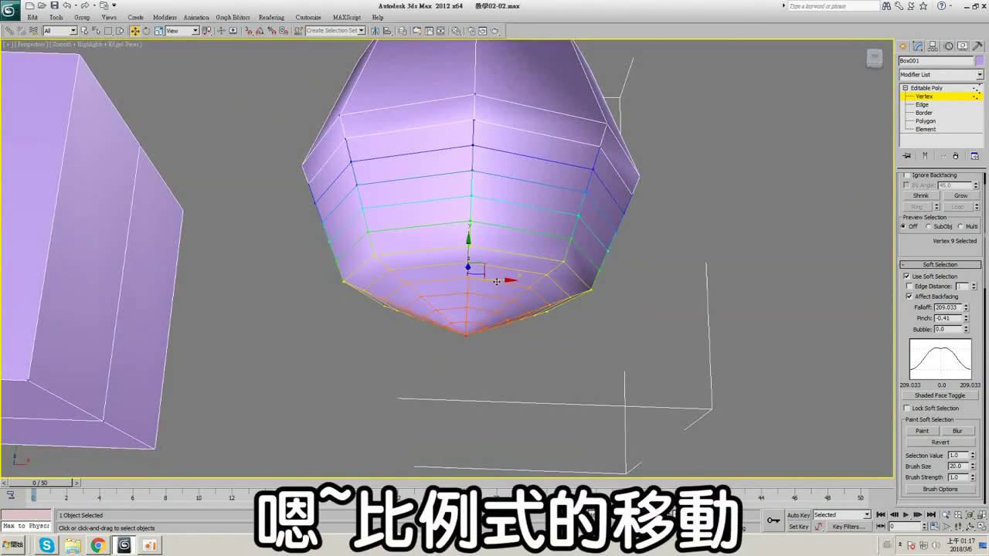
{"action": "middle_click_drag", "start_coordinate": [496, 281], "coordinate": [502, 225], "text": "alt"}
{"action": "left_click_drag", "start_coordinate": [406, 269], "coordinate": [460, 269]}
- Turn off Use Soft Selection and collapse the Soft Selection settings
{"action": "key", "text": "F4"}
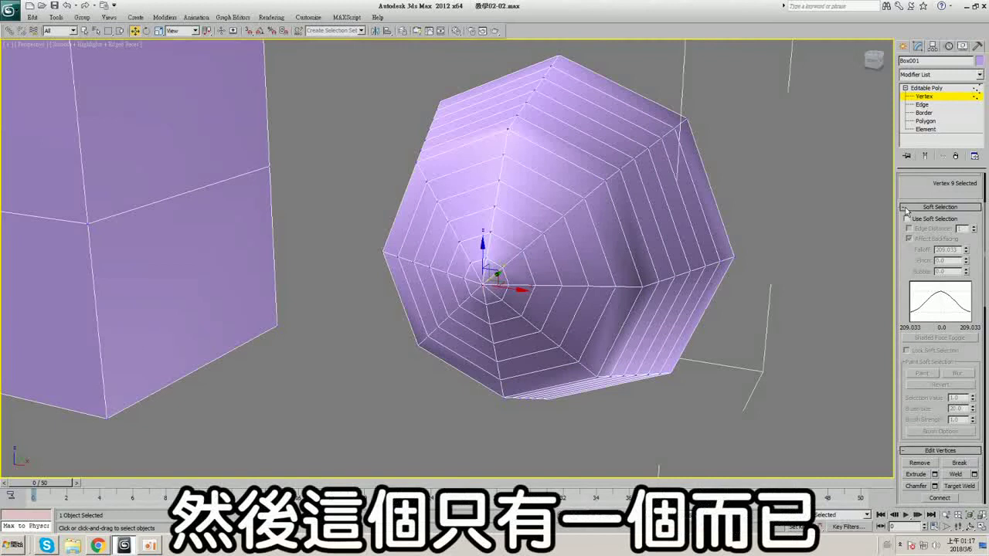
{"action": "left_click", "coordinate": [905, 207]}
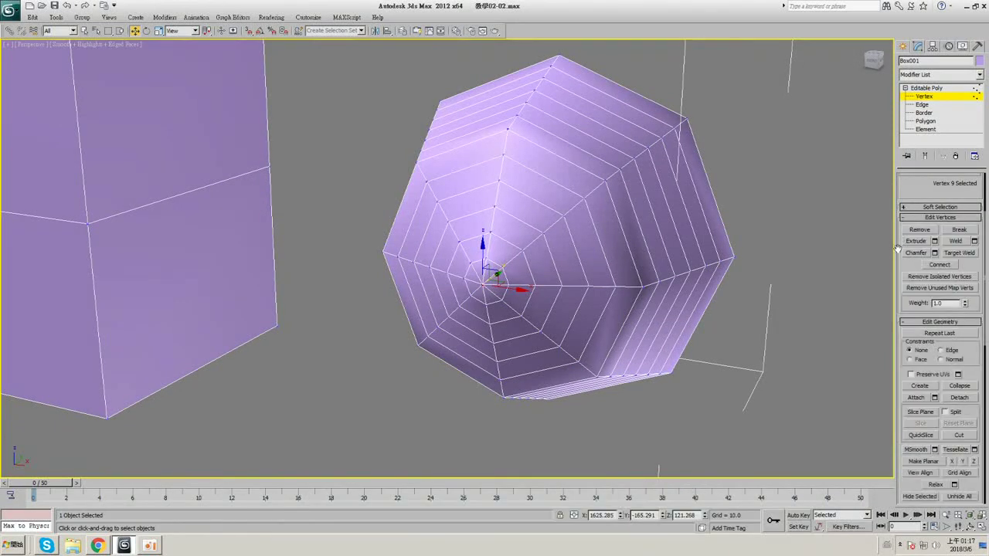
- Remove the vertex two rings out from the front pole on the sphere's right-hand spoke and inspect the shading without edges
{"action": "middle_click_drag", "start_coordinate": [606, 225], "coordinate": [631, 221], "text": "alt"}
{"action": "scroll", "coordinate": [565, 255], "scroll_direction": "up", "scroll_amount": 1}
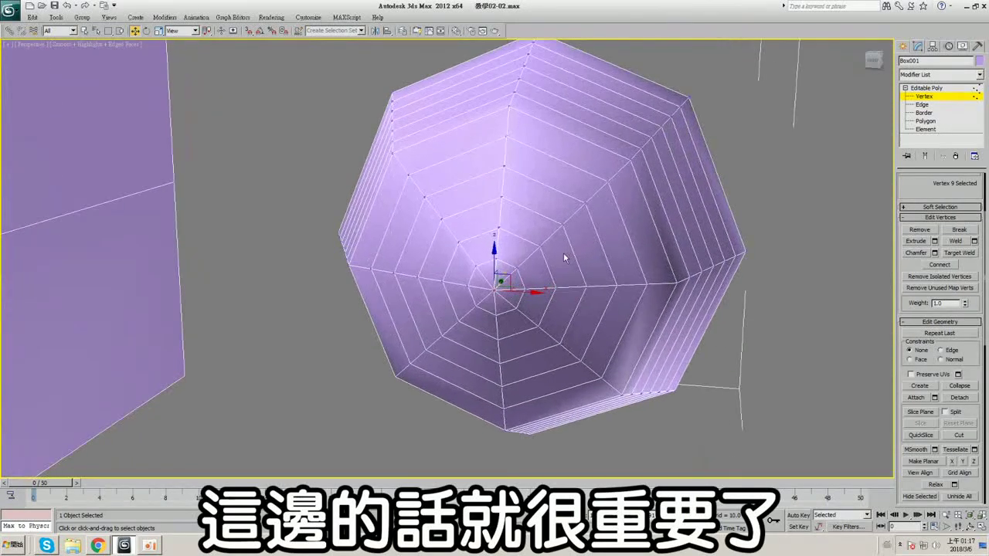
{"action": "middle_click_drag", "start_coordinate": [569, 261], "coordinate": [583, 228]}
{"action": "scroll", "coordinate": [582, 228], "scroll_direction": "up", "scroll_amount": 6}
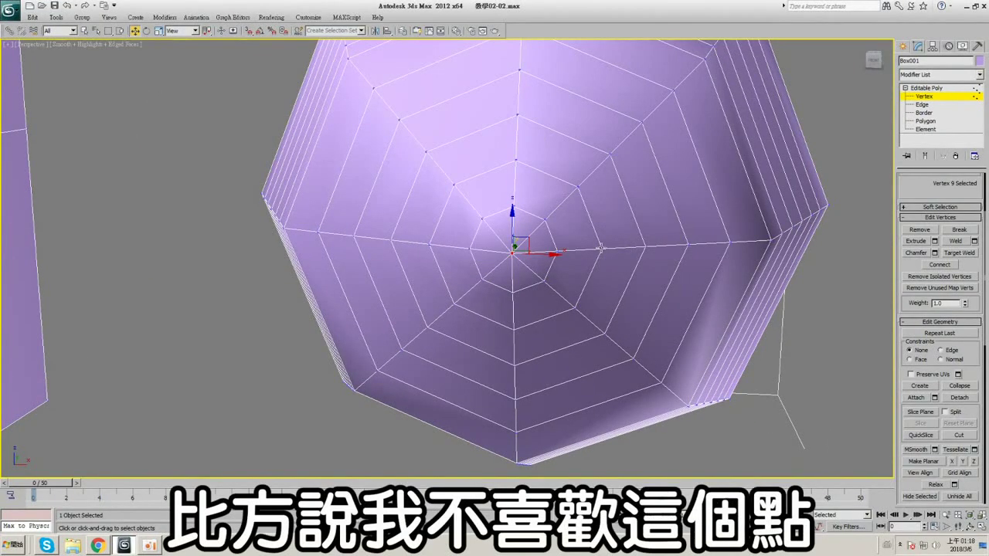
{"action": "left_click", "coordinate": [923, 235]}
{"action": "middle_click_drag", "start_coordinate": [620, 266], "coordinate": [609, 226], "text": "alt"}
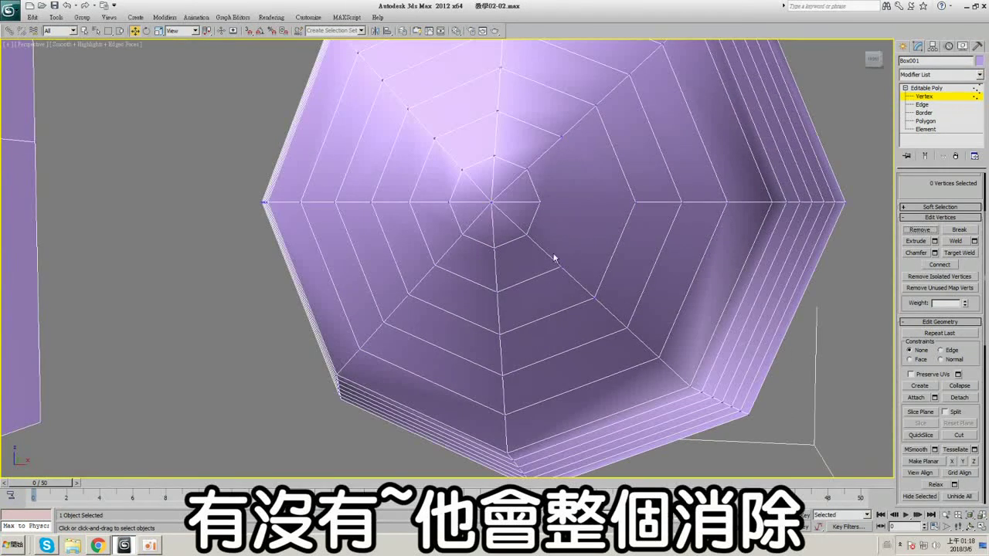
{"action": "middle_click_drag", "start_coordinate": [591, 170], "coordinate": [636, 198], "text": "alt"}
{"action": "key", "text": "F4"}
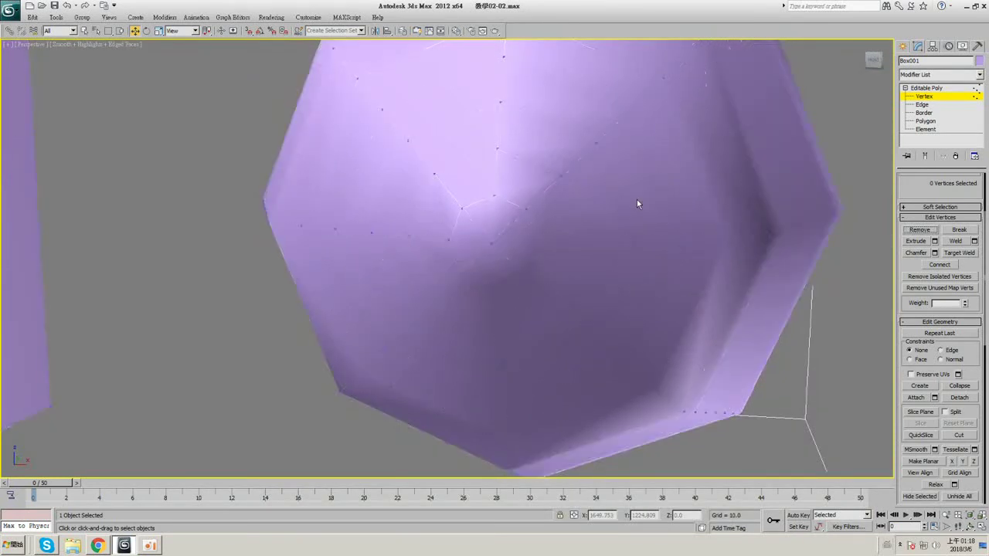
{"action": "middle_click_drag", "start_coordinate": [742, 181], "coordinate": [760, 163], "text": "alt"}
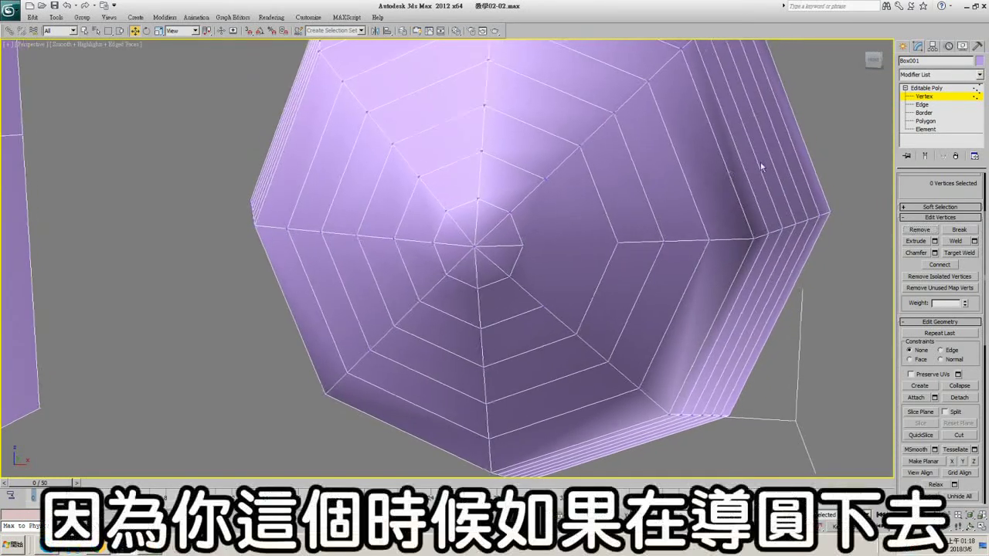
- Try TurboSmooth with Isoline Display on to inspect the sphere around the removed vertex, and take the modifier off again
{"action": "left_click", "coordinate": [925, 96]}
{"action": "left_click", "coordinate": [939, 74]}
{"action": "scroll", "coordinate": [939, 309], "scroll_direction": "down", "scroll_amount": 10}
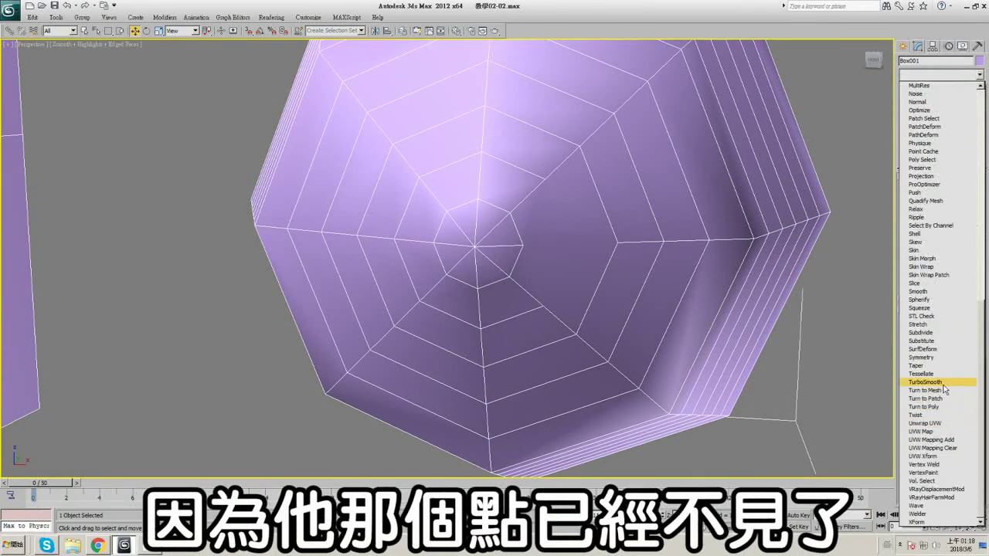
{"action": "left_click", "coordinate": [926, 381]}
{"action": "left_click", "coordinate": [919, 222]}
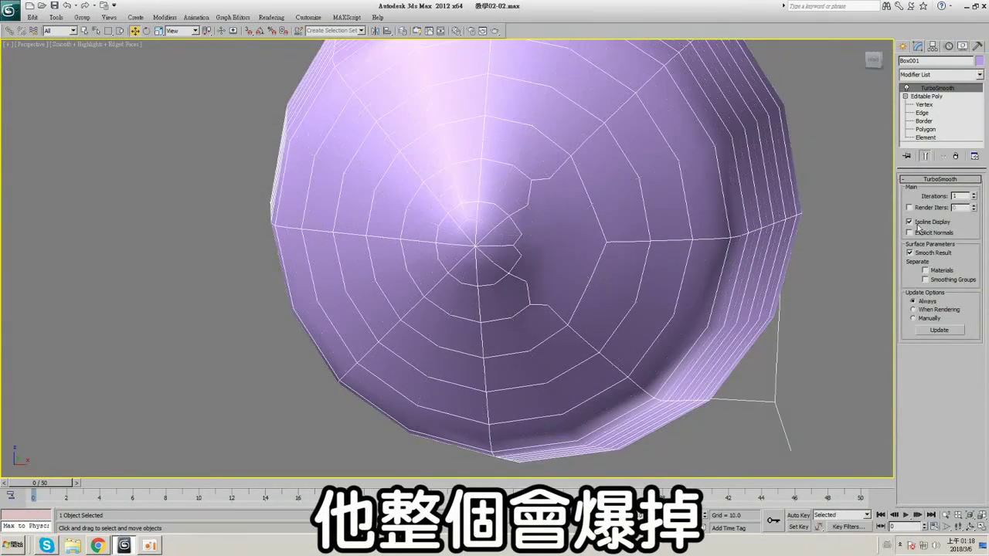
{"action": "key", "text": "F4"}
{"action": "key", "text": "F4"}
{"action": "middle_click_drag", "start_coordinate": [577, 266], "coordinate": [495, 246], "text": "alt"}
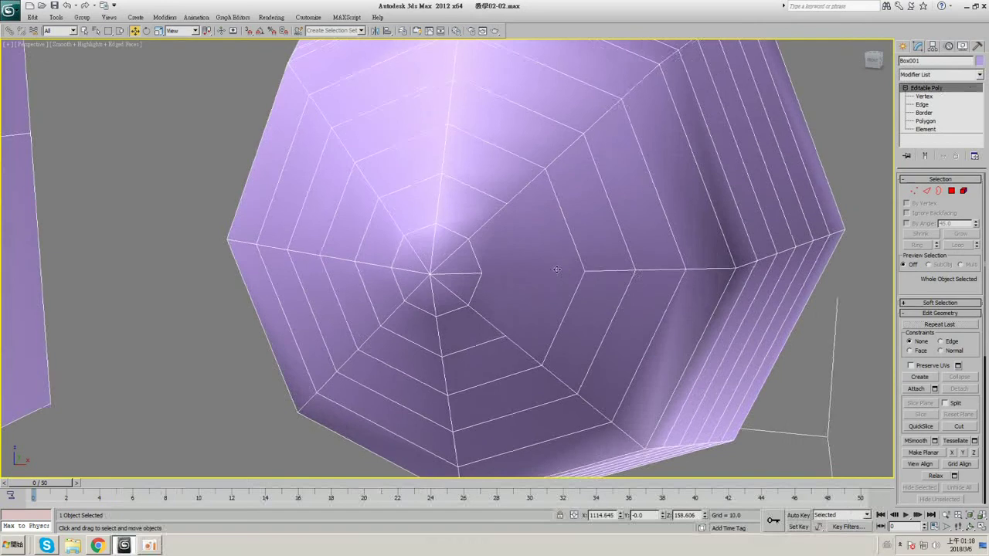
{"action": "middle_click_drag", "start_coordinate": [602, 255], "coordinate": [669, 222], "text": "alt"}
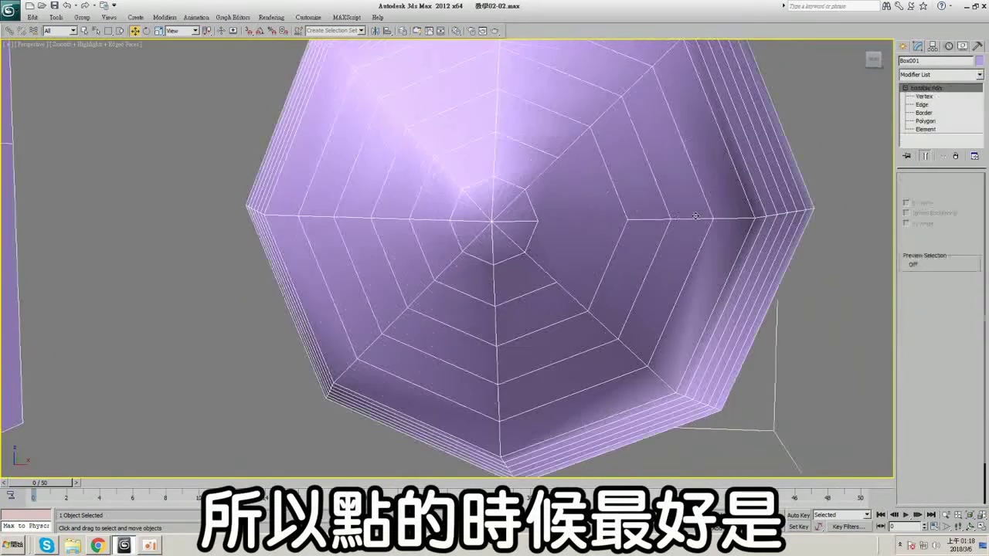
- At Vertex level, apply Break to the right-hand spoke's vertices in the third and second rings from the front pole
{"action": "left_click", "coordinate": [584, 220]}
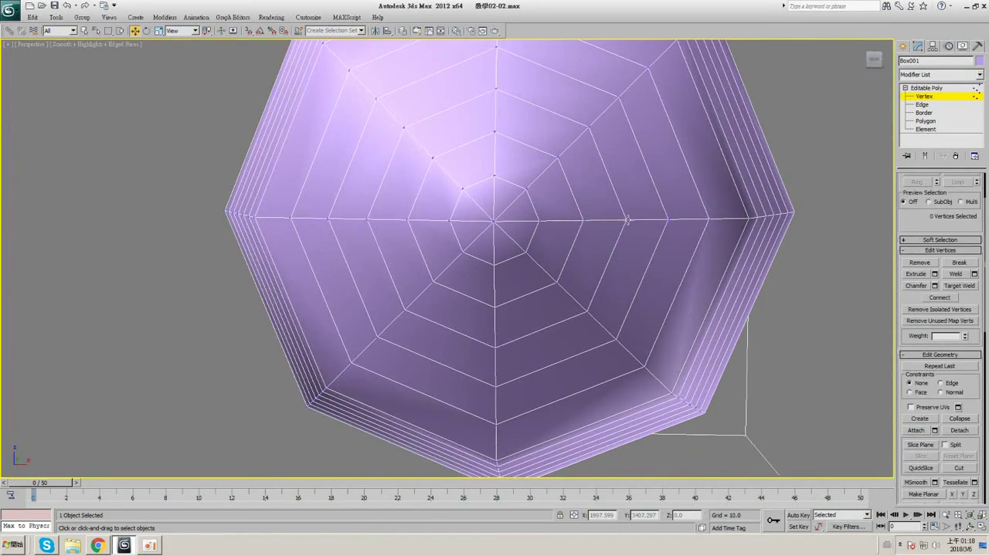
{"action": "middle_click_drag", "start_coordinate": [678, 229], "coordinate": [749, 237], "text": "alt"}
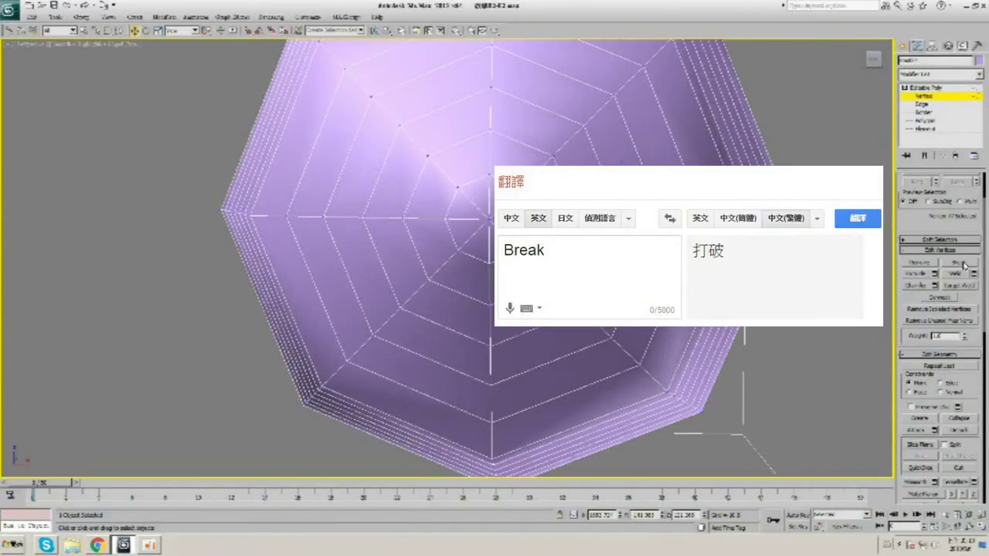
{"action": "left_click", "coordinate": [959, 262]}
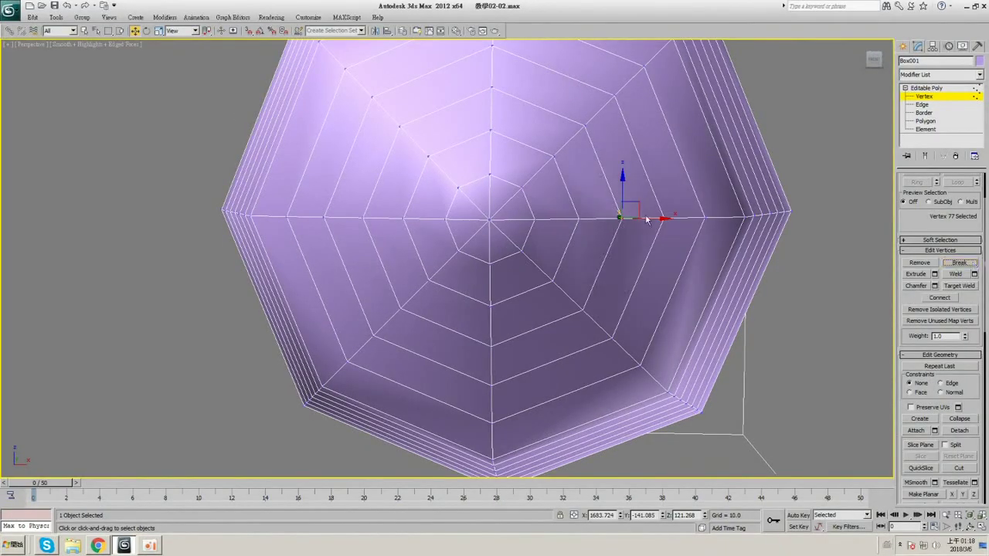
{"action": "left_click", "coordinate": [604, 253]}
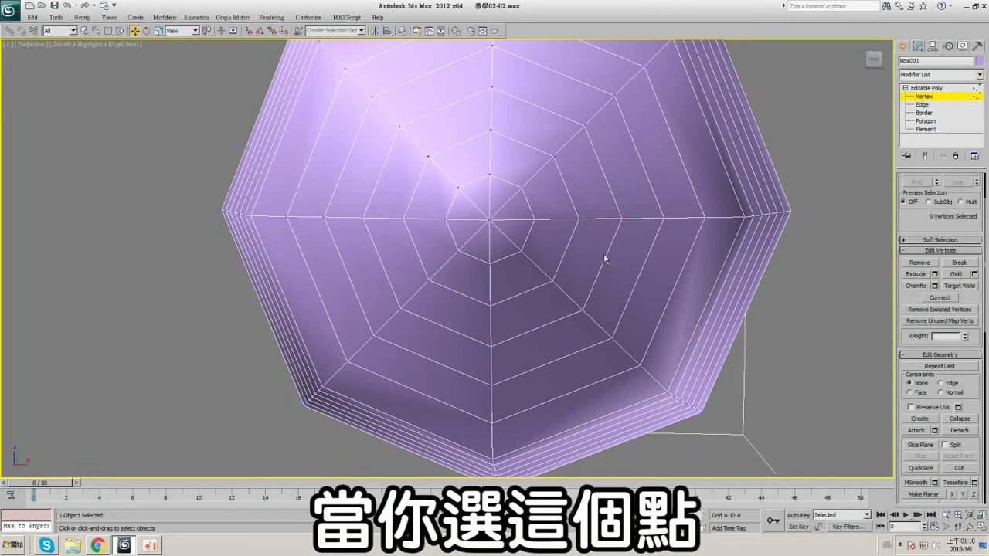
{"action": "left_click", "coordinate": [578, 220]}
{"action": "left_click", "coordinate": [966, 266]}
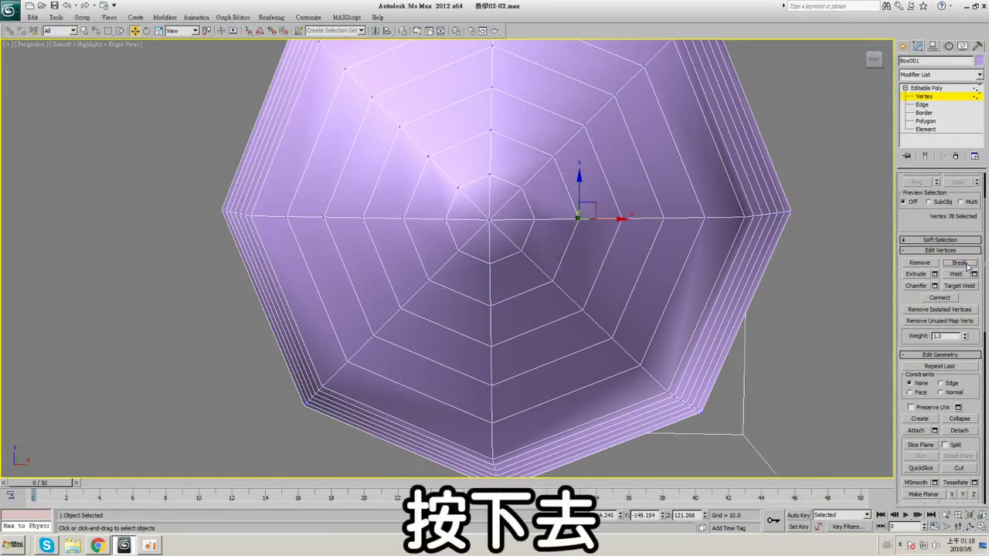
- Move the separated vertices in the second ring apart to open a hole in the mesh
{"action": "mouse_move", "coordinate": [568, 232]}
{"action": "middle_mouse_down"}
{"action": "mouse_move", "coordinate": [531, 245]}
{"action": "mouse_move", "coordinate": [576, 227]}
{"action": "middle_mouse_up"}
{"action": "scroll", "coordinate": [531, 245], "scroll_direction": "up", "scroll_amount": 1}
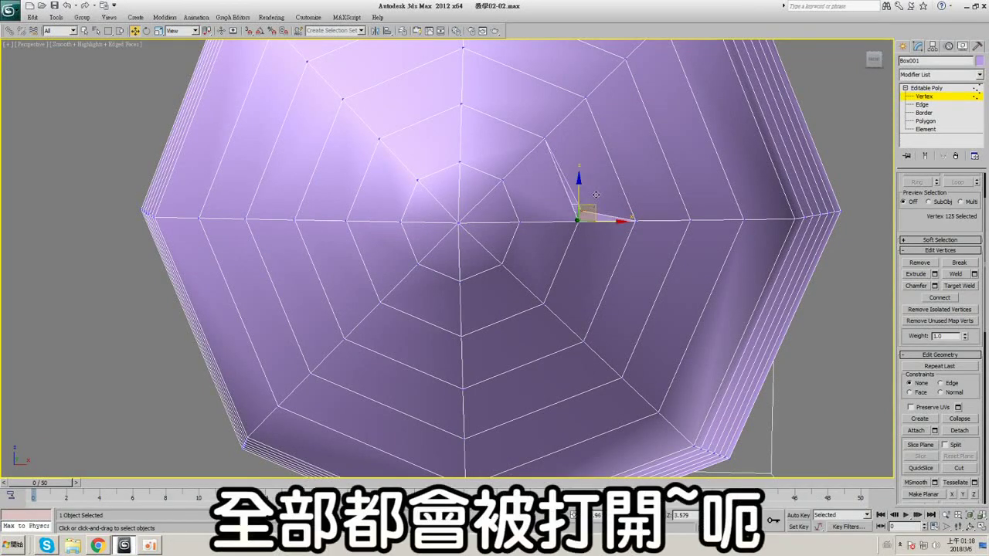
{"action": "mouse_move", "coordinate": [599, 212]}
{"action": "left_mouse_down"}
{"action": "mouse_move", "coordinate": [561, 190]}
{"action": "mouse_move", "coordinate": [579, 187]}
{"action": "mouse_move", "coordinate": [581, 208]}
{"action": "left_mouse_up"}
{"action": "left_click", "coordinate": [578, 221]}
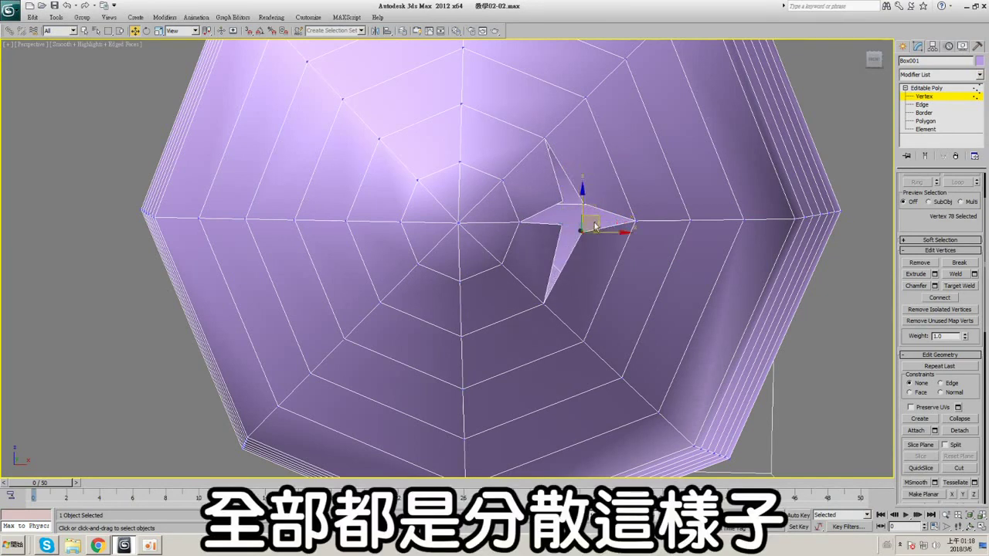
{"action": "middle_click_drag", "start_coordinate": [595, 227], "coordinate": [611, 214], "text": "alt"}
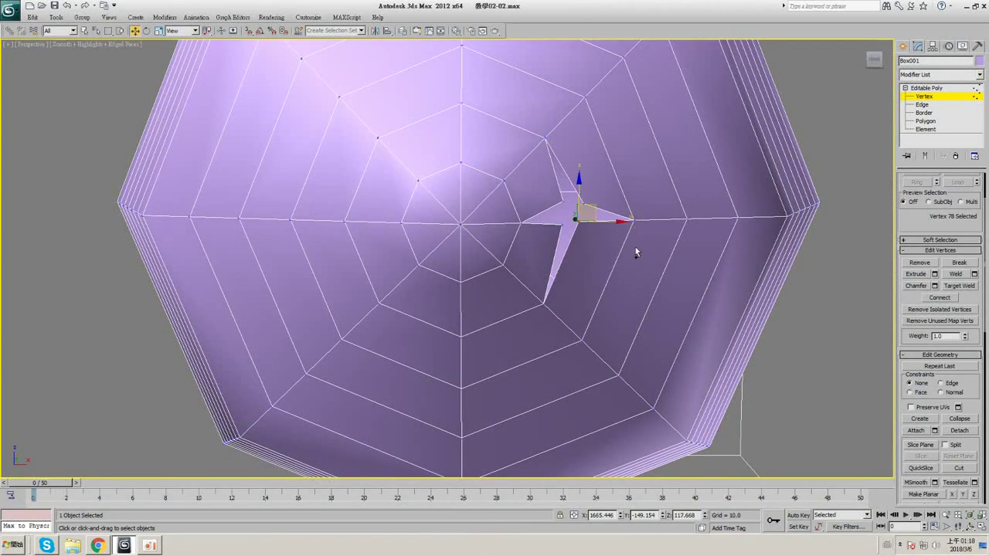
- Undo the vertex moves and the Break operations on the sphere
{"action": "key", "text": "ctrl+z"}
{"action": "key", "text": "ctrl+z"}
{"action": "key", "text": "ctrl+z"}
{"action": "key", "text": "ctrl+z"}
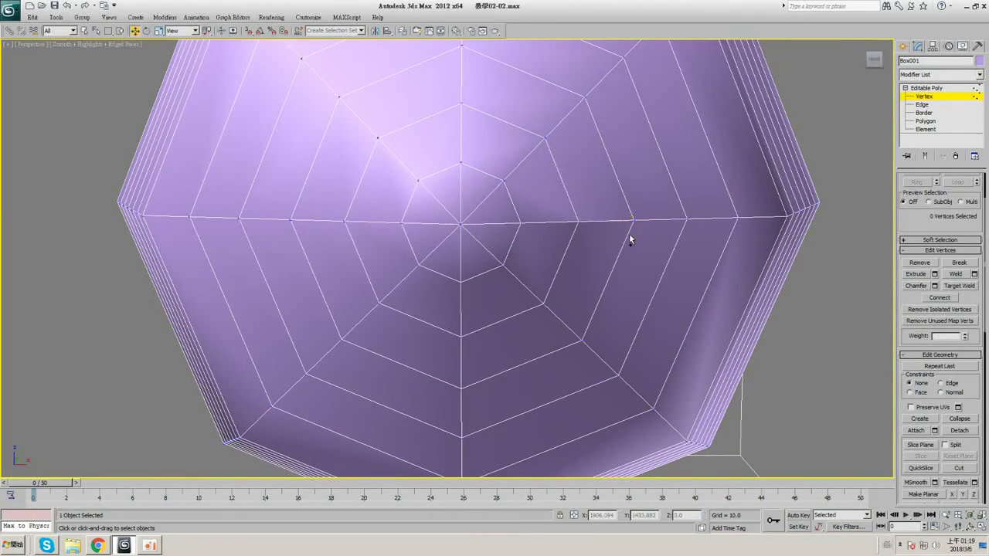
{"action": "key", "text": "ctrl+z"}
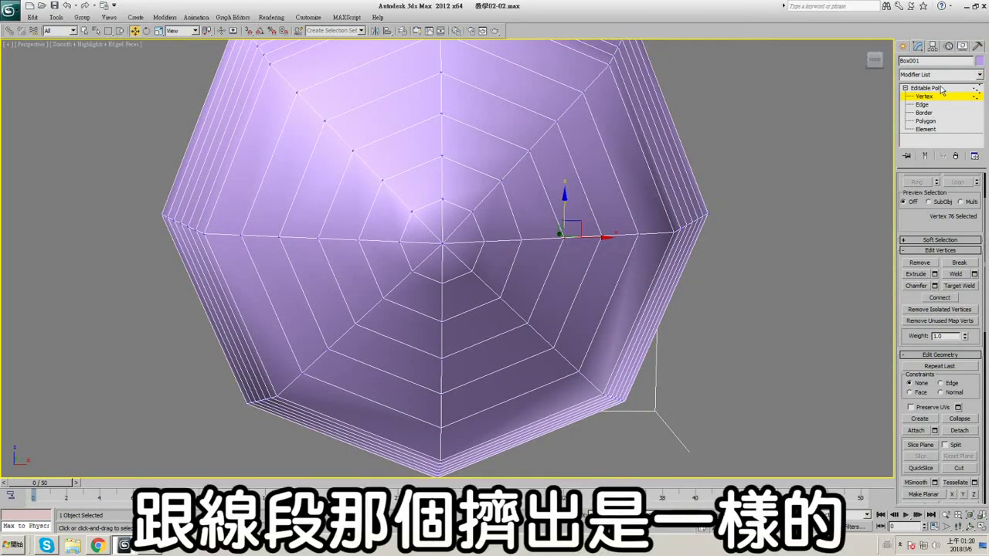
- Preview an extrusion of the third-ring vertex on the right-hand spoke with a height of 23.775 and a width of 5.774
{"action": "left_click", "coordinate": [934, 273]}
{"action": "scroll", "coordinate": [608, 286], "scroll_direction": "up", "scroll_amount": 5}
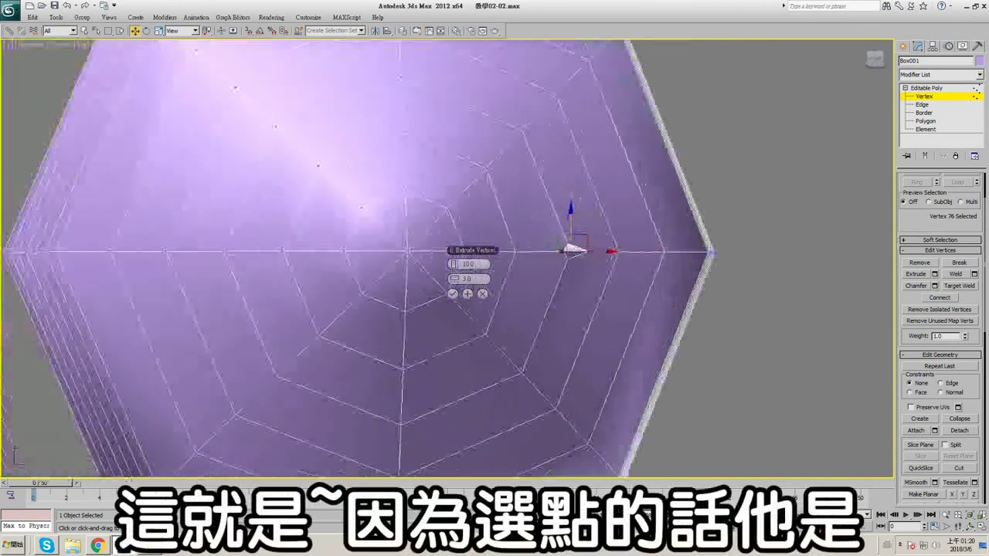
{"action": "key", "text": "F4"}
{"action": "middle_click_drag", "start_coordinate": [632, 257], "coordinate": [558, 268], "text": "alt"}
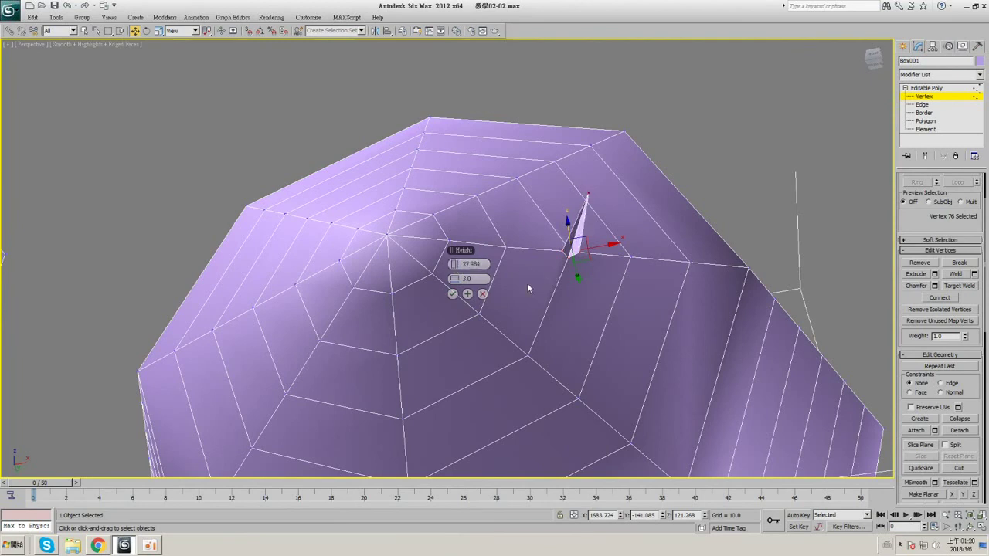
{"action": "left_click_drag", "start_coordinate": [471, 278], "coordinate": [478, 279]}
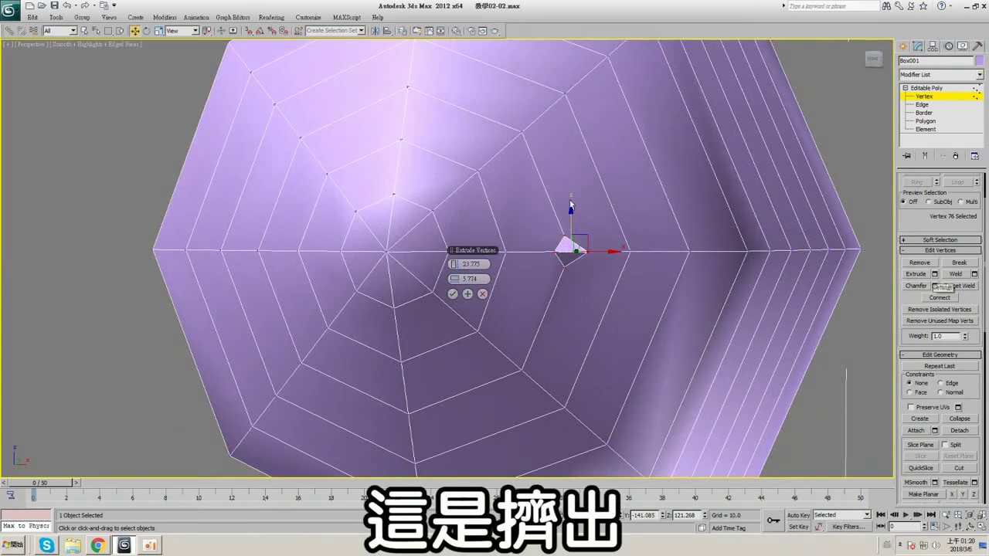
{"action": "mouse_move", "coordinate": [572, 204]}
{"action": "middle_mouse_down", "text": "alt"}
{"action": "mouse_move", "coordinate": [616, 230]}
{"action": "mouse_move", "coordinate": [586, 203]}
{"action": "mouse_move", "coordinate": [578, 157]}
{"action": "mouse_move", "coordinate": [575, 224]}
{"action": "middle_mouse_up", "text": "alt"}
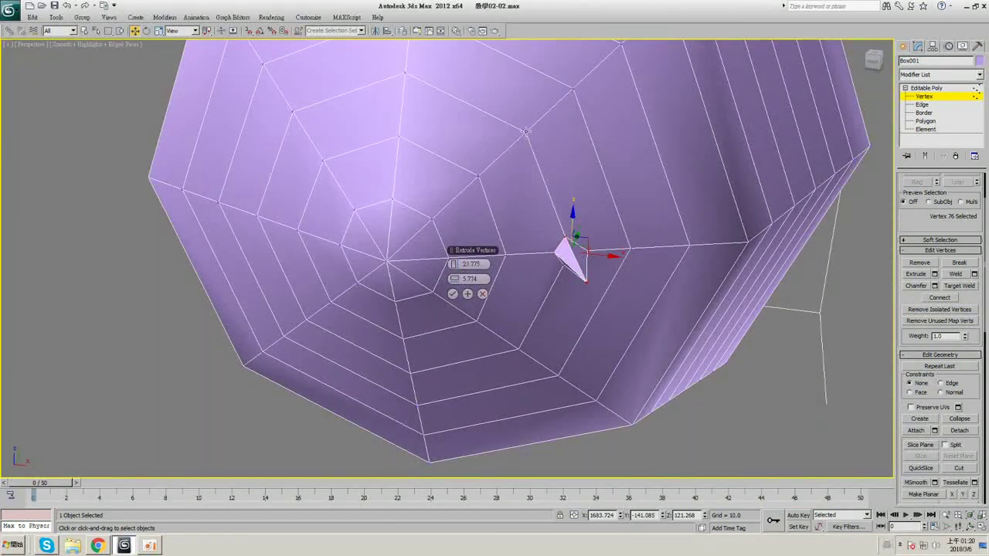
- Add four more vertices on the upper and upper-right spokes to the selection while the vertex extrusion preview is open
{"action": "left_click", "coordinate": [525, 131], "text": "ctrl"}
{"action": "middle_click_drag", "start_coordinate": [533, 198], "coordinate": [524, 157], "text": "alt"}
{"action": "middle_click_drag", "start_coordinate": [565, 208], "coordinate": [610, 200]}
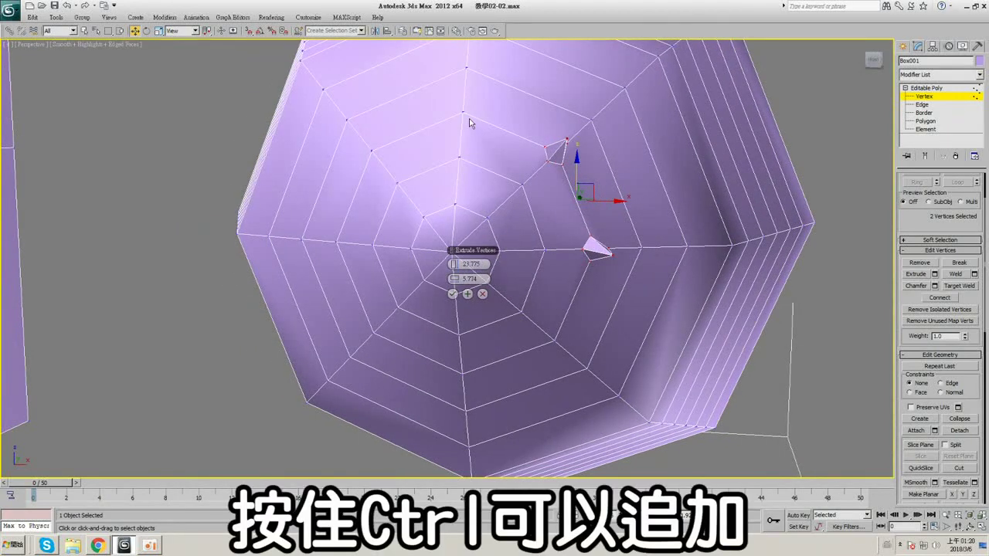
{"action": "left_click", "coordinate": [461, 113], "text": "ctrl"}
{"action": "left_click", "coordinate": [458, 157], "text": "ctrl"}
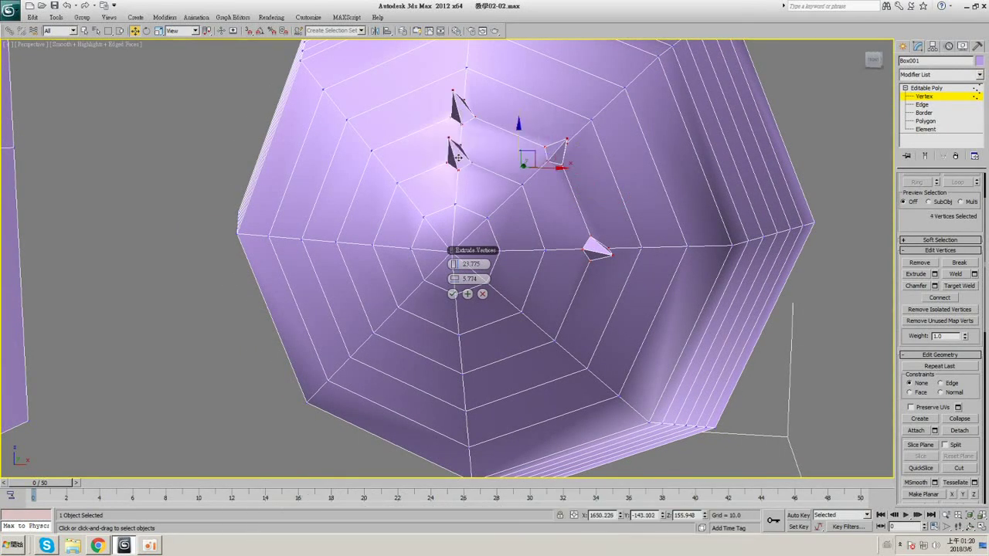
{"action": "left_click", "coordinate": [521, 185], "text": "ctrl"}
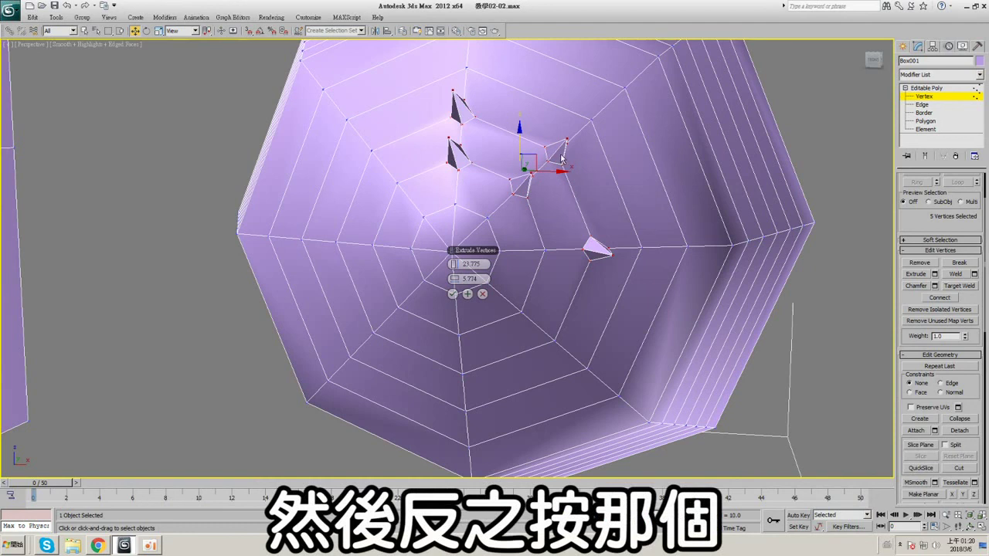
- Remove the two upper-right spoke vertices and the inner upper spoke vertex from the extrusion selection
{"action": "key", "text": "F3"}
{"action": "key", "text": "F3"}
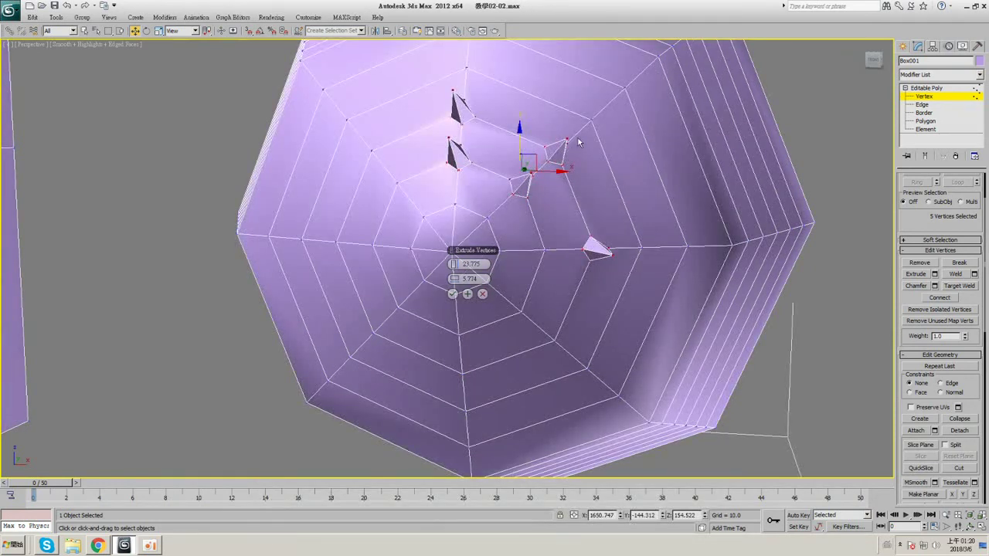
{"action": "left_click_drag", "start_coordinate": [539, 173], "coordinate": [511, 210], "text": "alt"}
{"action": "left_click_drag", "start_coordinate": [446, 183], "coordinate": [482, 152], "text": "alt"}
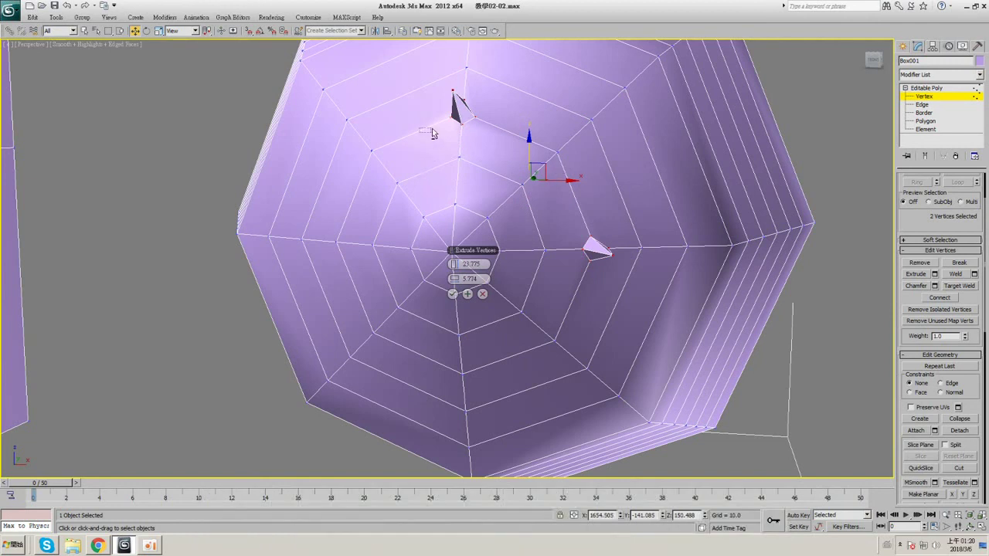
{"action": "middle_click_drag", "start_coordinate": [618, 197], "coordinate": [620, 185]}
{"action": "left_click", "coordinate": [622, 220], "text": "ctrl"}
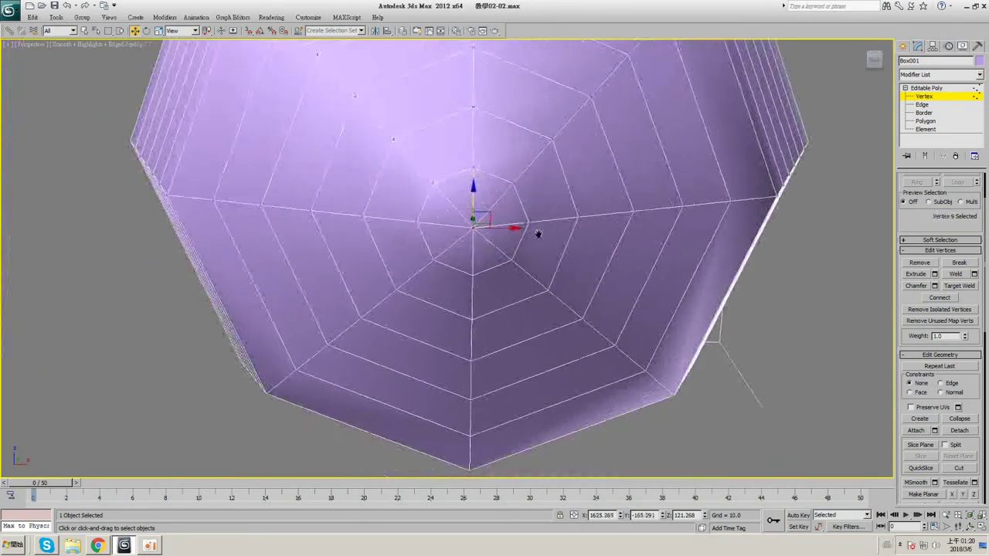
- Extrude the sphere's front pole vertex with a height of 23.775 and a wider base
{"action": "middle_click_drag", "start_coordinate": [536, 234], "coordinate": [562, 239], "text": "alt"}
{"action": "left_click", "coordinate": [933, 274]}
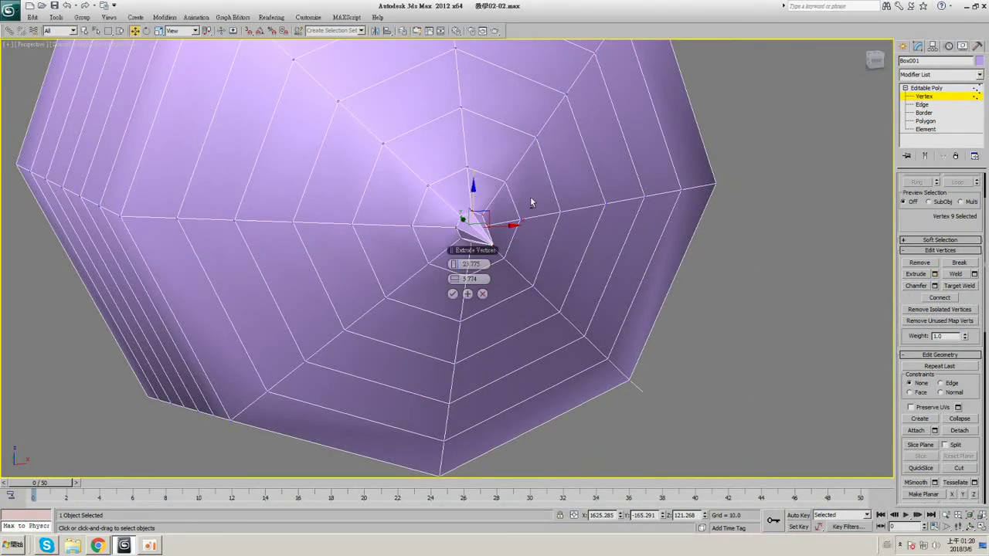
{"action": "middle_click_drag", "start_coordinate": [530, 197], "coordinate": [556, 196], "text": "alt"}
{"action": "left_click_drag", "start_coordinate": [456, 279], "coordinate": [512, 288]}
{"action": "left_click", "coordinate": [452, 294]}
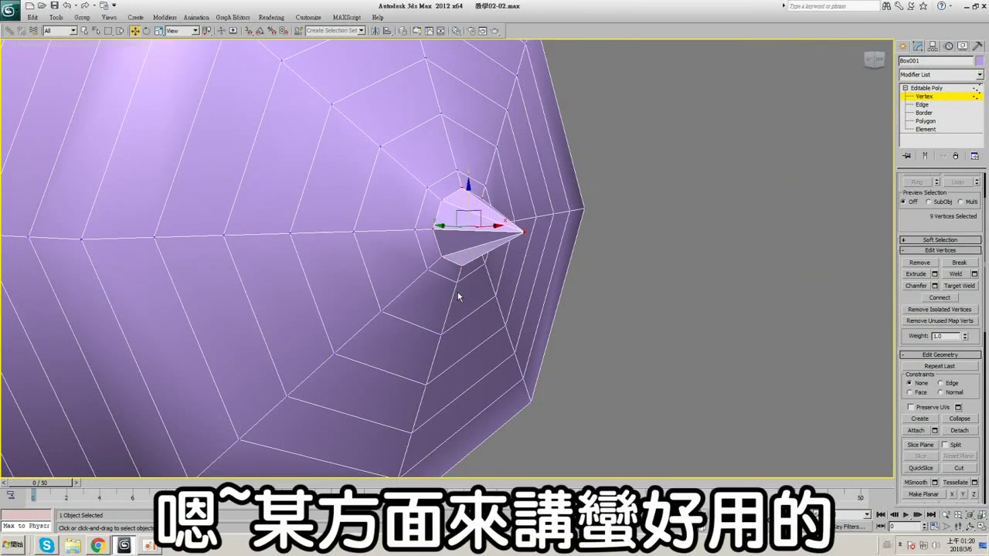
- Inspect the extruded pole spike with and without edges displayed, and undo the extrusion
{"action": "middle_click_drag", "start_coordinate": [452, 294], "coordinate": [474, 242], "text": "alt"}
{"action": "key", "text": "F4"}
{"action": "key", "text": "F4"}
{"action": "key", "text": "ctrl+z"}
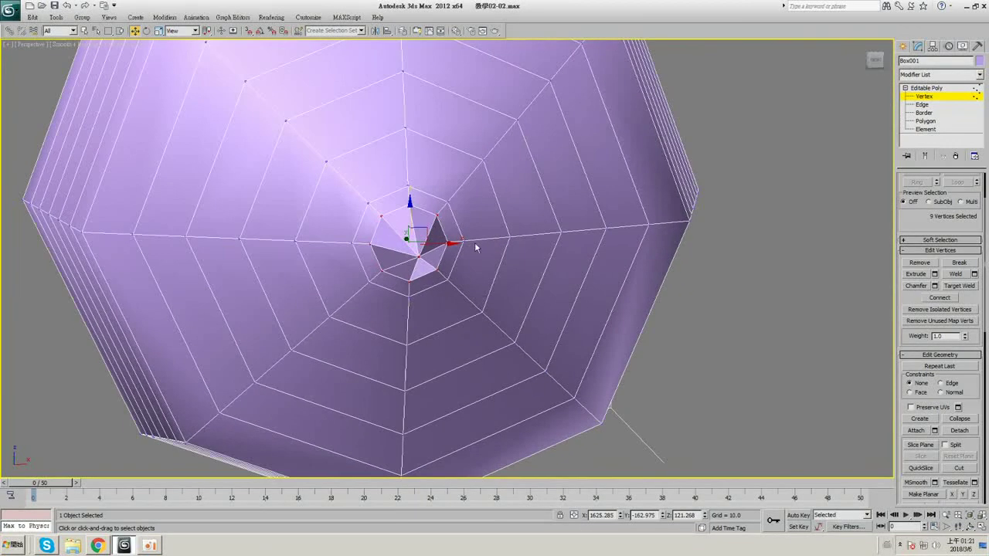
- Region-select the vertices along the horizontal ridge at the sphere's right side
{"action": "left_click", "coordinate": [465, 239]}
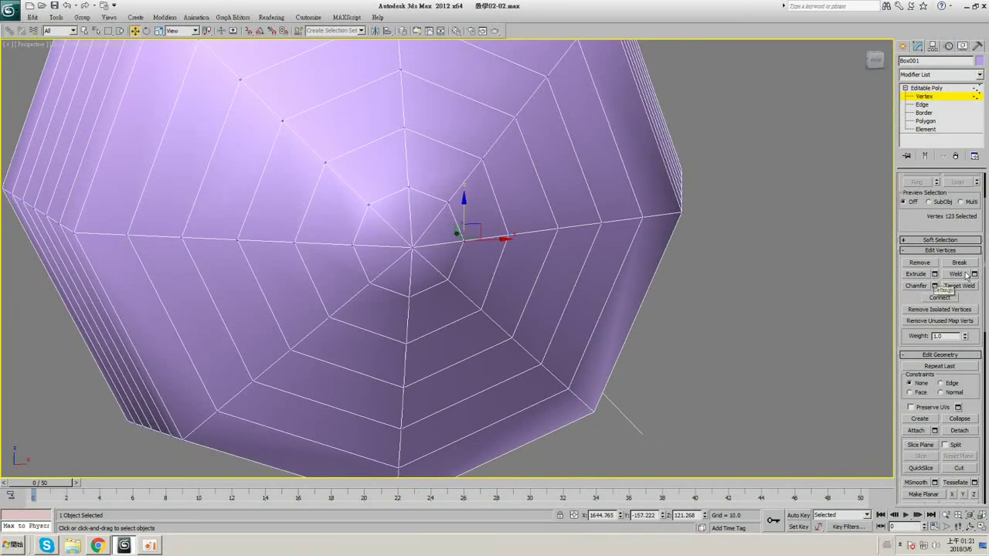
{"action": "mouse_move", "coordinate": [594, 228]}
{"action": "middle_mouse_down", "text": "alt"}
{"action": "mouse_move", "coordinate": [669, 225]}
{"action": "mouse_move", "coordinate": [654, 239]}
{"action": "mouse_move", "coordinate": [595, 180]}
{"action": "middle_mouse_up", "text": "alt"}
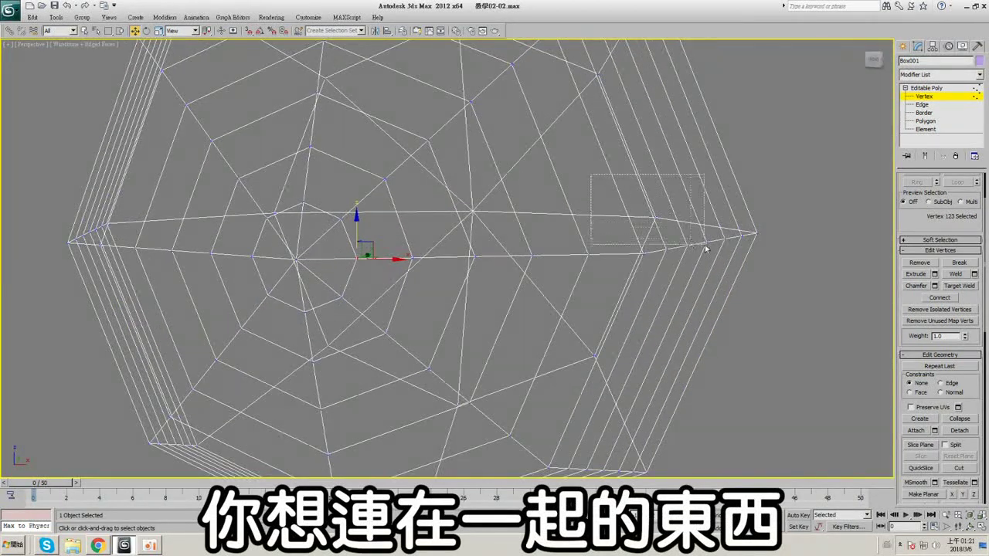
{"action": "left_click_drag", "start_coordinate": [705, 249], "coordinate": [770, 267]}
{"action": "middle_click_drag", "start_coordinate": [770, 267], "coordinate": [801, 242], "text": "alt"}
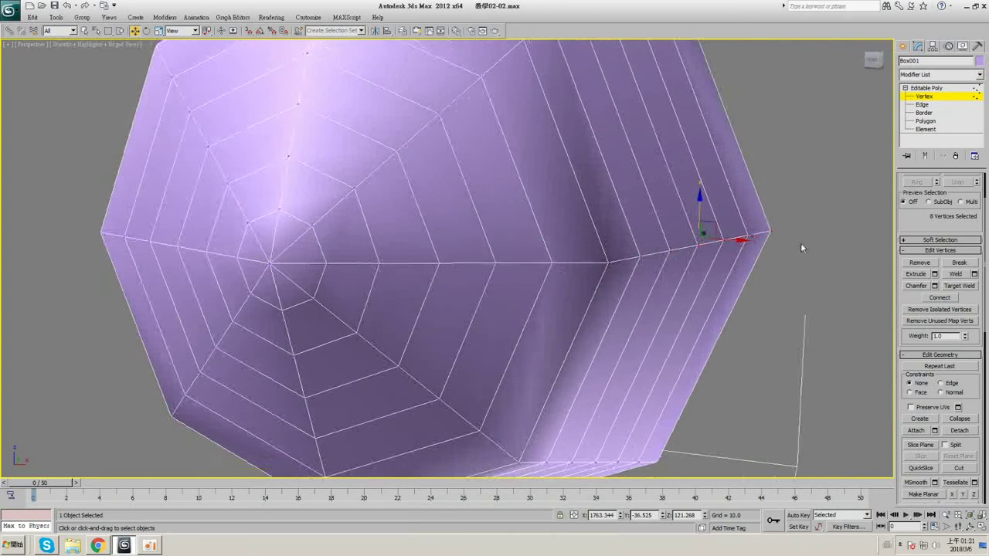
- Try to weld the selected ridge vertices with adjustable settings, raising the weld threshold above its default
{"action": "left_click", "coordinate": [975, 275]}
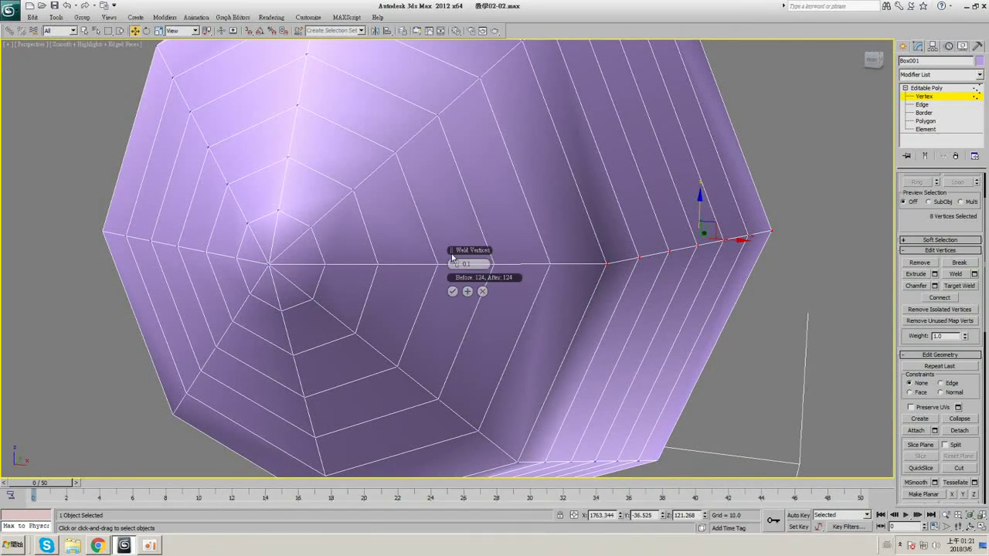
{"action": "left_click_drag", "start_coordinate": [462, 249], "coordinate": [371, 236]}
{"action": "middle_click_drag", "start_coordinate": [594, 227], "coordinate": [474, 279], "text": "alt"}
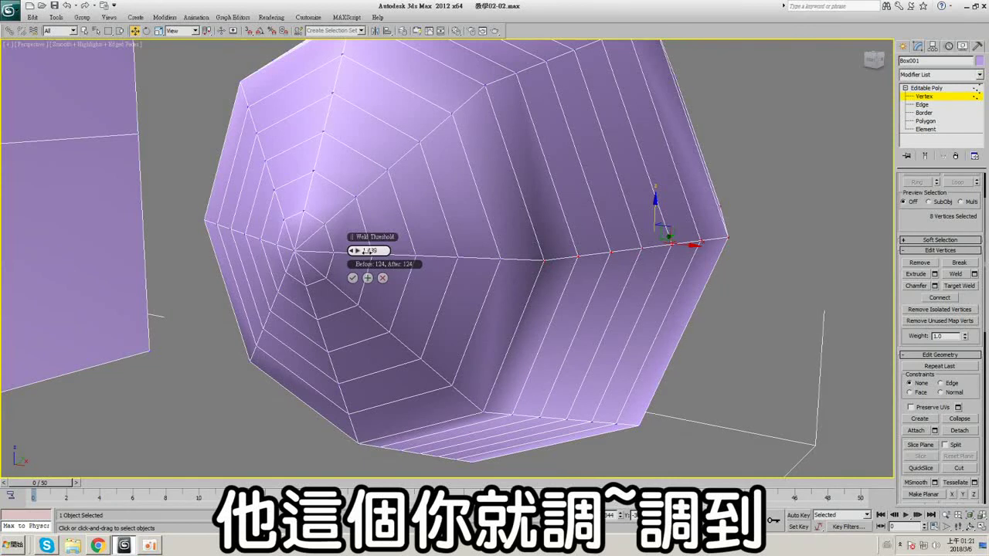
{"action": "left_click_drag", "start_coordinate": [371, 253], "coordinate": [460, 202]}
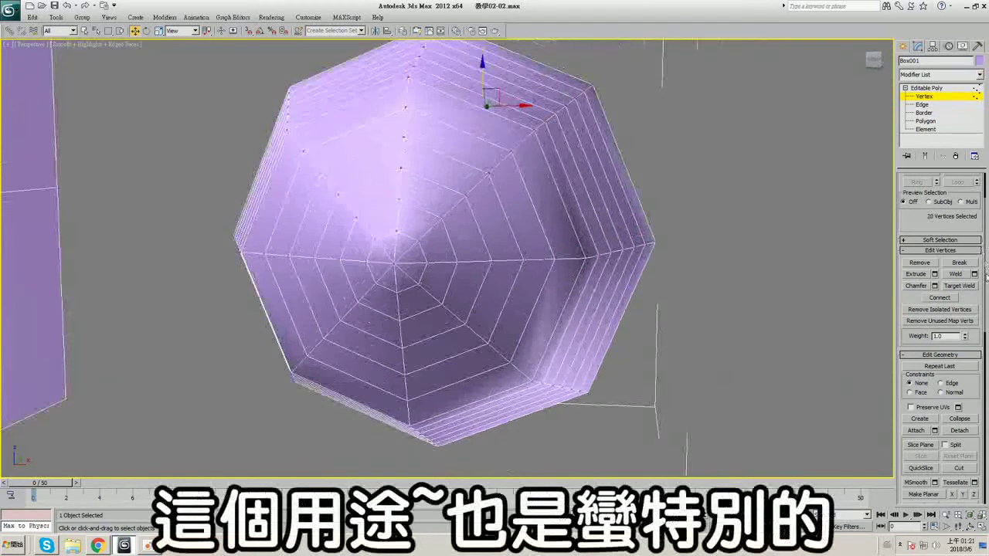
{"action": "middle_click_drag", "start_coordinate": [535, 188], "coordinate": [563, 189]}
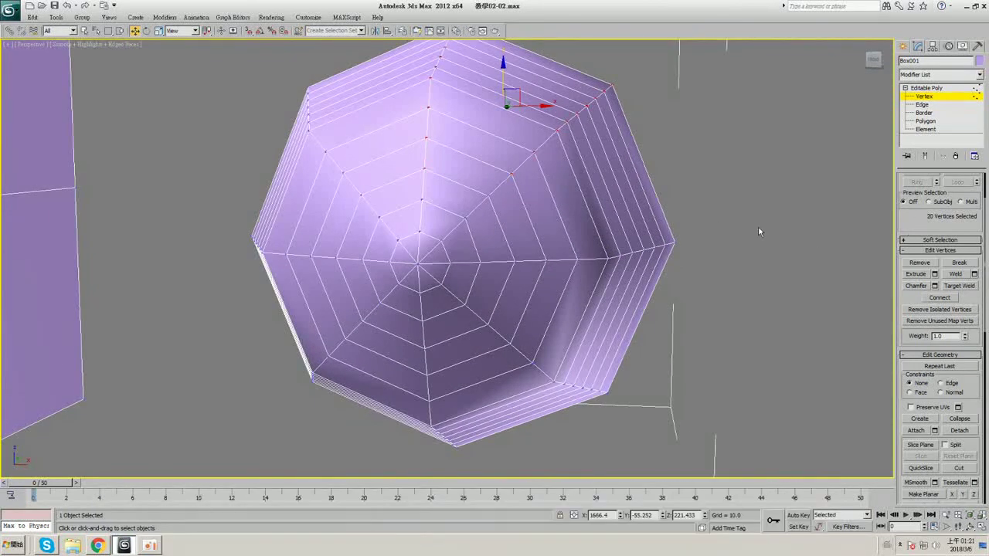
{"action": "middle_click_drag", "start_coordinate": [618, 202], "coordinate": [541, 208], "text": "alt"}
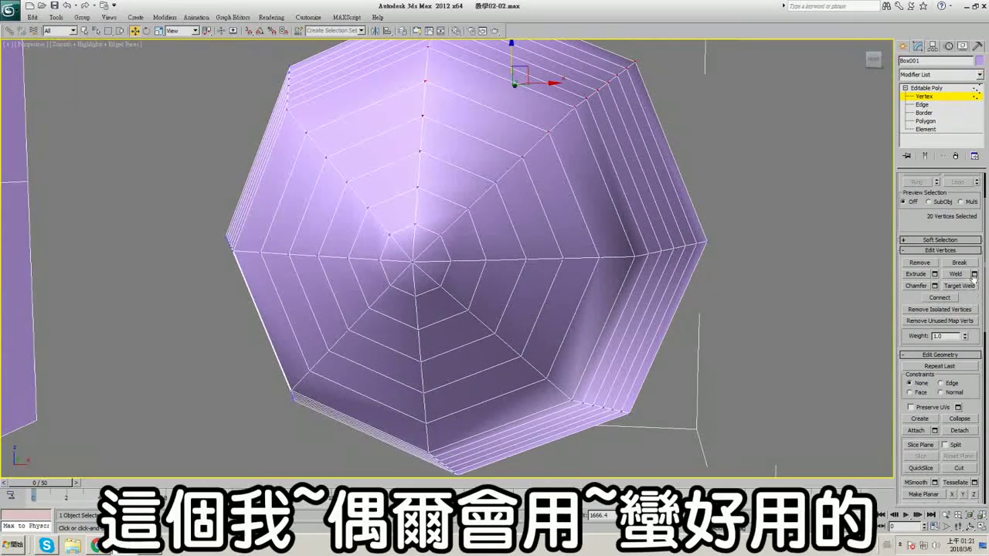
{"action": "key", "text": "F3"}
{"action": "key", "text": "F3"}
{"action": "middle_click_drag", "start_coordinate": [632, 138], "coordinate": [625, 150]}
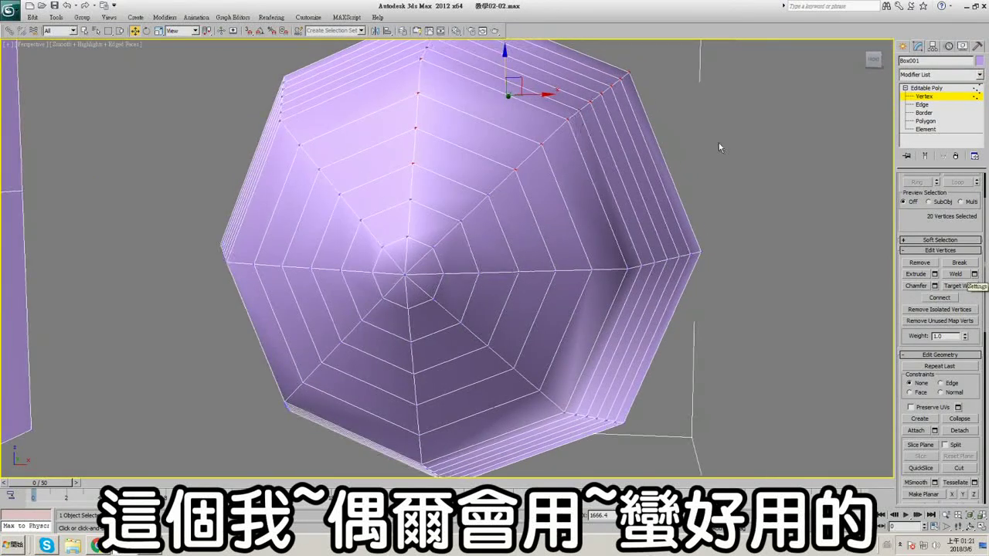
- Preview a chamfer on the second vertex out from the pole along the sphere's upper-right spoke
{"action": "left_click", "coordinate": [568, 118]}
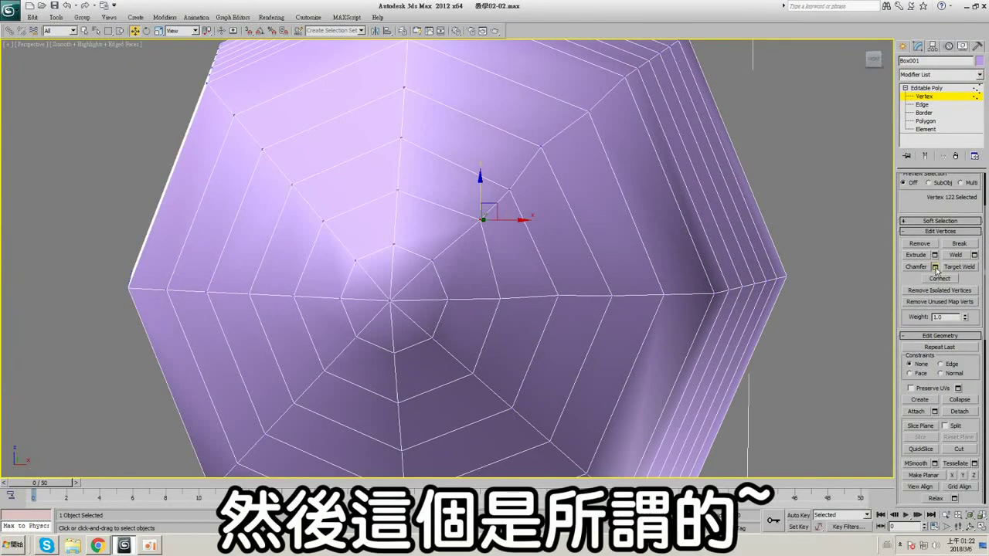
{"action": "left_click", "coordinate": [934, 266]}
{"action": "scroll", "coordinate": [501, 250], "scroll_direction": "up", "scroll_amount": 4}
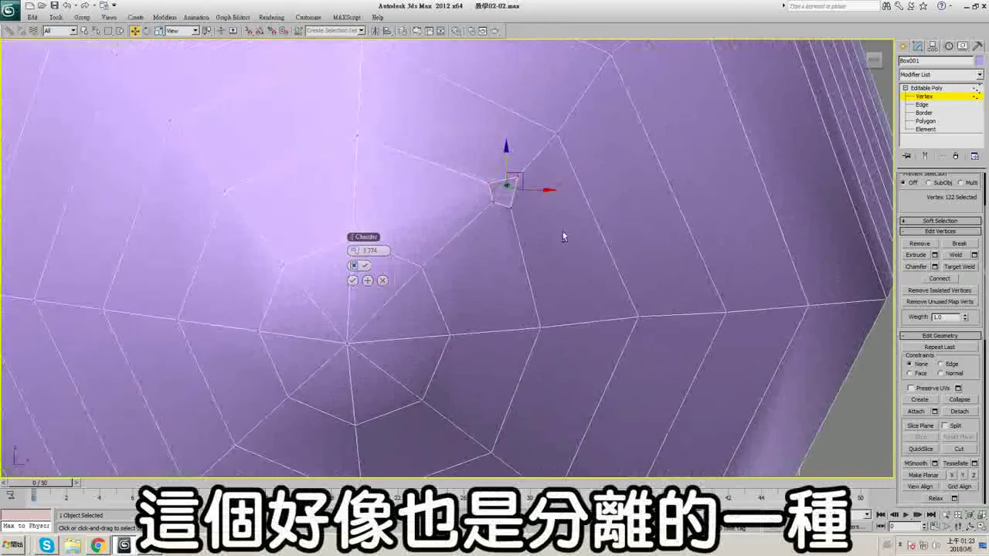
{"action": "mouse_move", "coordinate": [563, 232]}
{"action": "middle_mouse_down", "text": "alt"}
{"action": "mouse_move", "coordinate": [550, 215]}
{"action": "mouse_move", "coordinate": [542, 220]}
{"action": "middle_mouse_up", "text": "alt"}
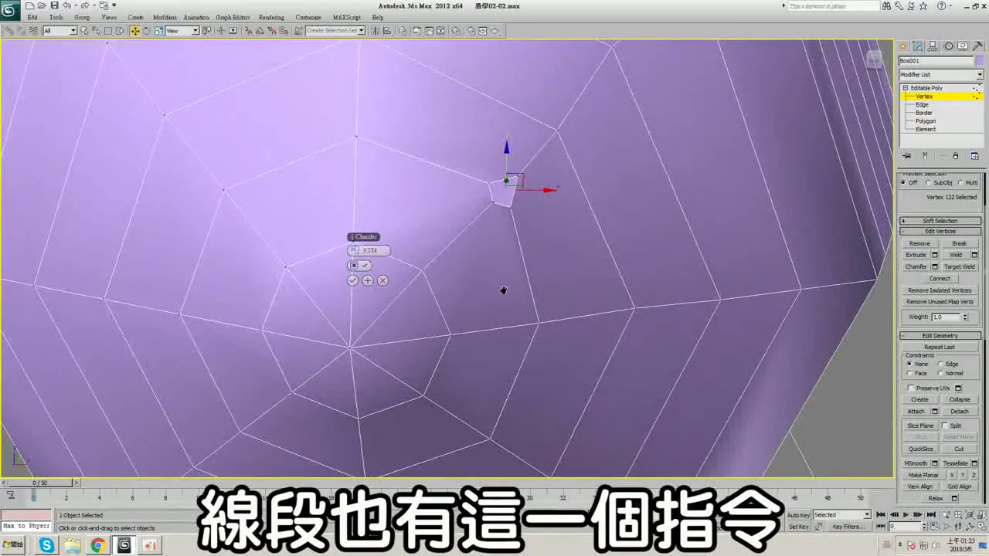
{"action": "middle_click_drag", "start_coordinate": [496, 249], "coordinate": [514, 253], "text": "alt"}
{"action": "scroll", "coordinate": [513, 253], "scroll_direction": "up", "scroll_amount": 1}
- Try a chamfer amount of 6.166 on the vertex, toggle the Open option, and cancel the preview
{"action": "left_click_drag", "start_coordinate": [353, 250], "coordinate": [397, 259]}
{"action": "left_click_drag", "start_coordinate": [353, 258], "coordinate": [413, 269]}
{"action": "middle_click_drag", "start_coordinate": [475, 240], "coordinate": [414, 246], "text": "alt"}
{"action": "left_click", "coordinate": [364, 267]}
{"action": "left_click_drag", "start_coordinate": [357, 251], "coordinate": [320, 254]}
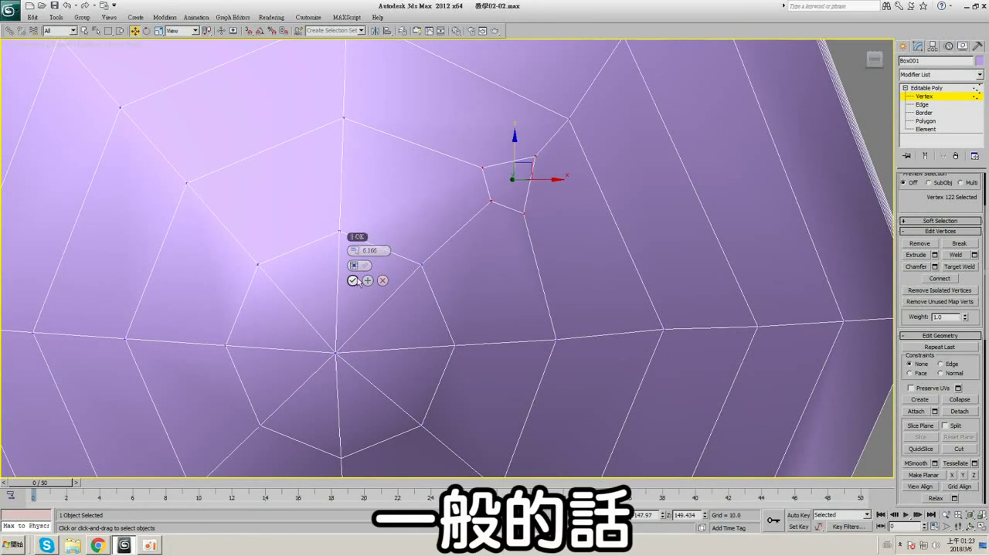
{"action": "left_click", "coordinate": [383, 281]}
{"action": "scroll", "coordinate": [456, 236], "scroll_direction": "down", "scroll_amount": 3}
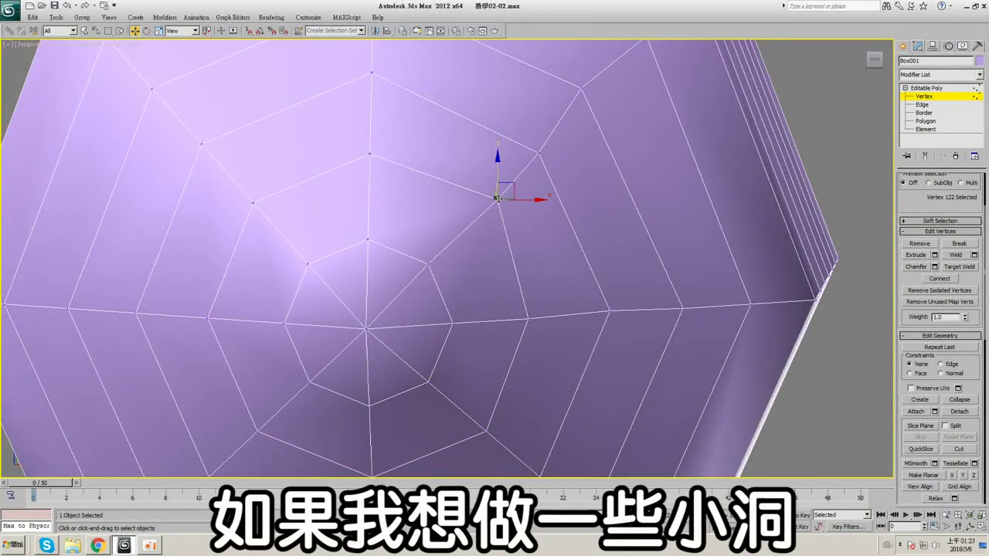
- Chamfer the upper-right spoke vertex by 6.166 and select the small polygon it creates
{"action": "left_click", "coordinate": [934, 266]}
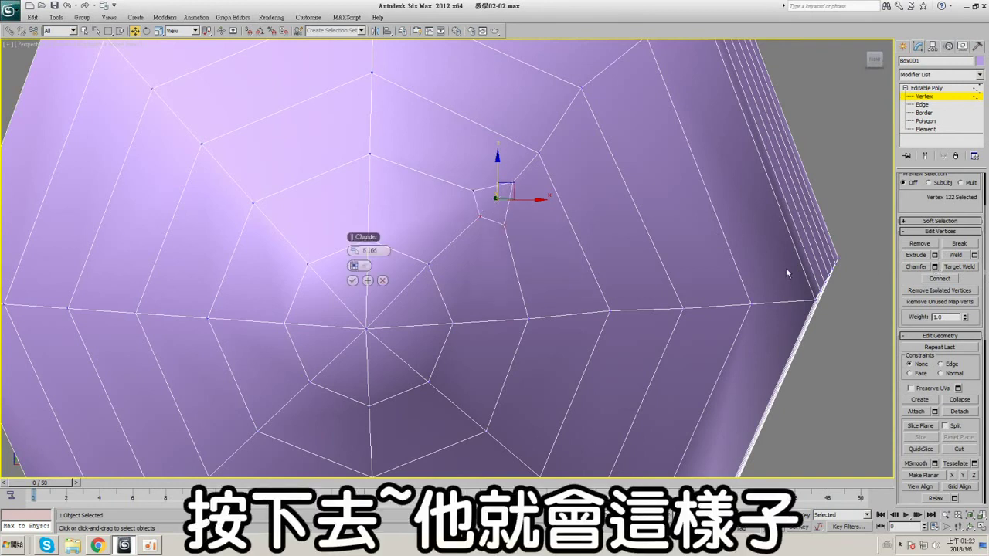
{"action": "left_click", "coordinate": [352, 280]}
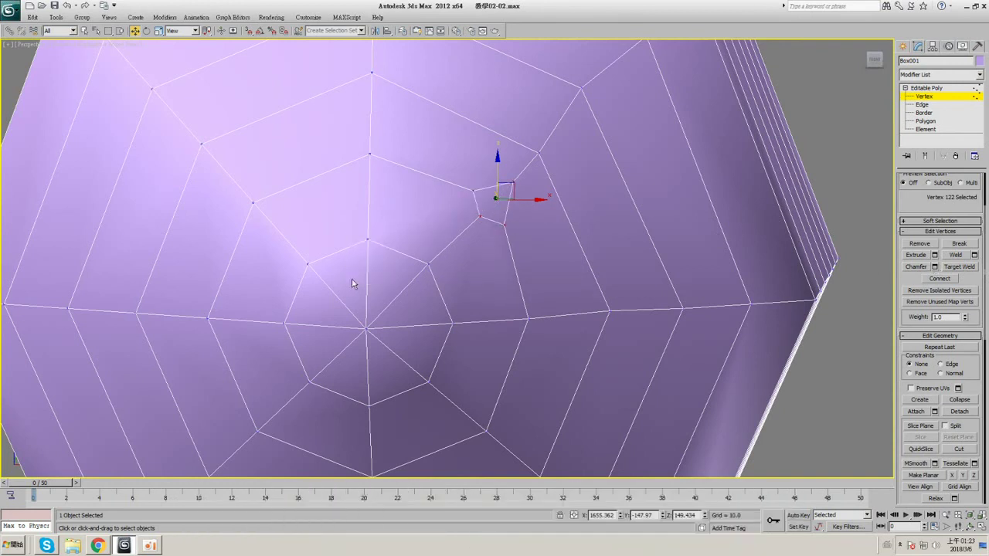
{"action": "left_click", "coordinate": [931, 122]}
{"action": "left_click", "coordinate": [493, 206]}
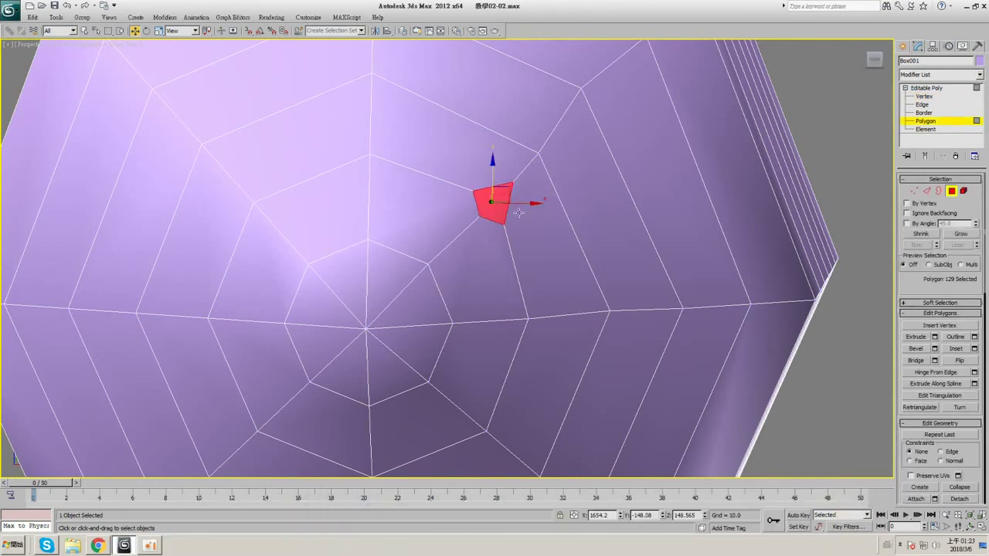
- Select one vertex on the sphere's upper-right spoke and one on its right spoke, and connect them with an edge
{"action": "left_click", "coordinate": [933, 97]}
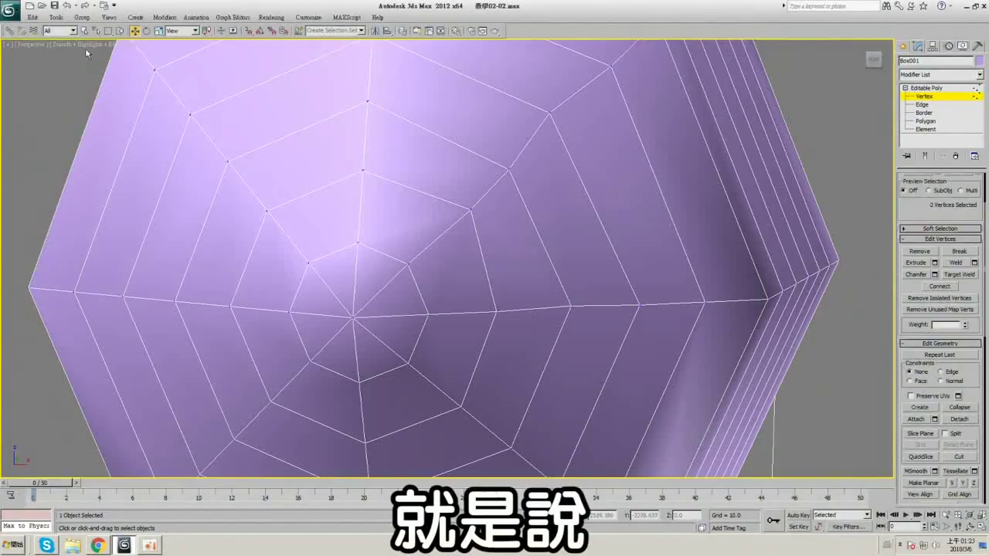
{"action": "middle_click_drag", "start_coordinate": [419, 144], "coordinate": [574, 145], "text": "alt"}
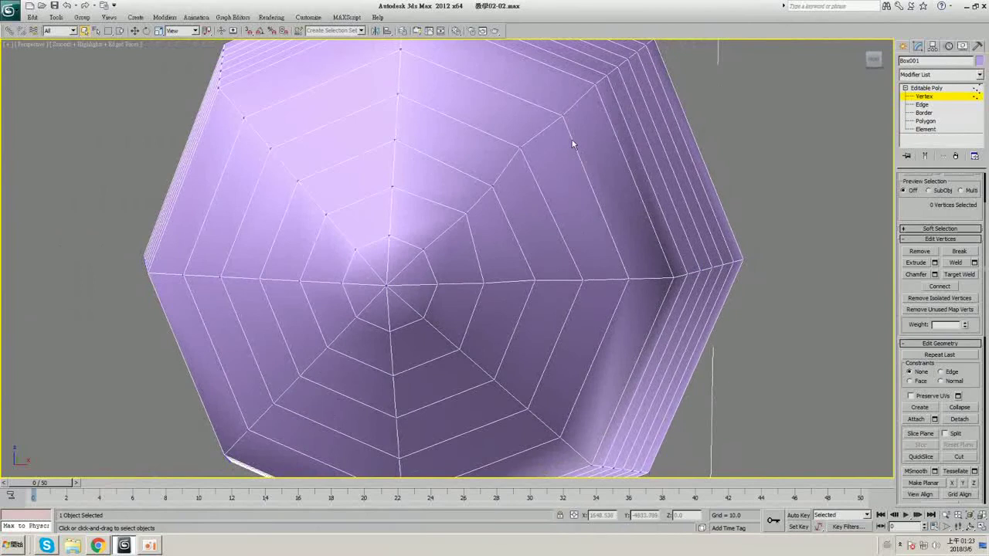
{"action": "left_click", "coordinate": [563, 115]}
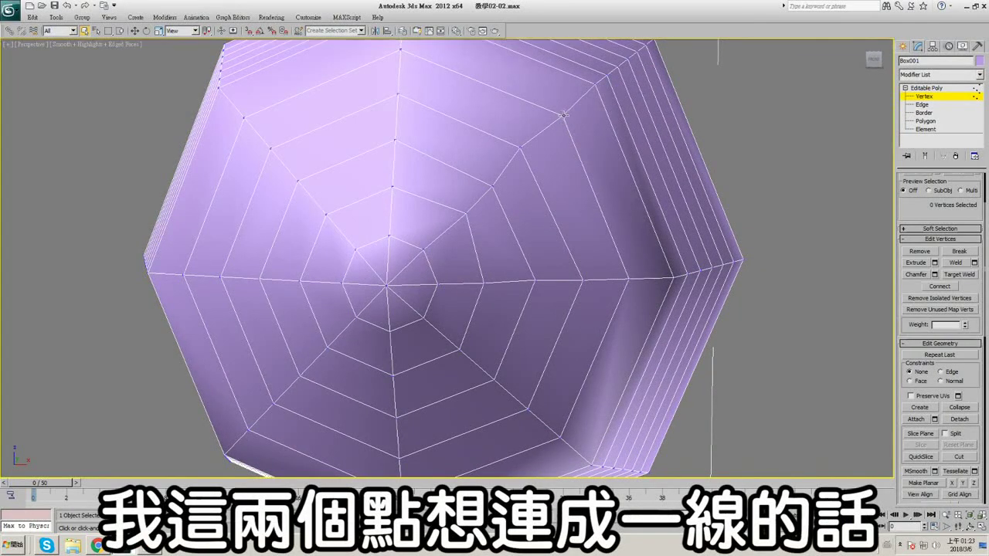
{"action": "left_click", "coordinate": [583, 279], "text": "ctrl"}
{"action": "middle_click_drag", "start_coordinate": [583, 278], "coordinate": [610, 233], "text": "alt"}
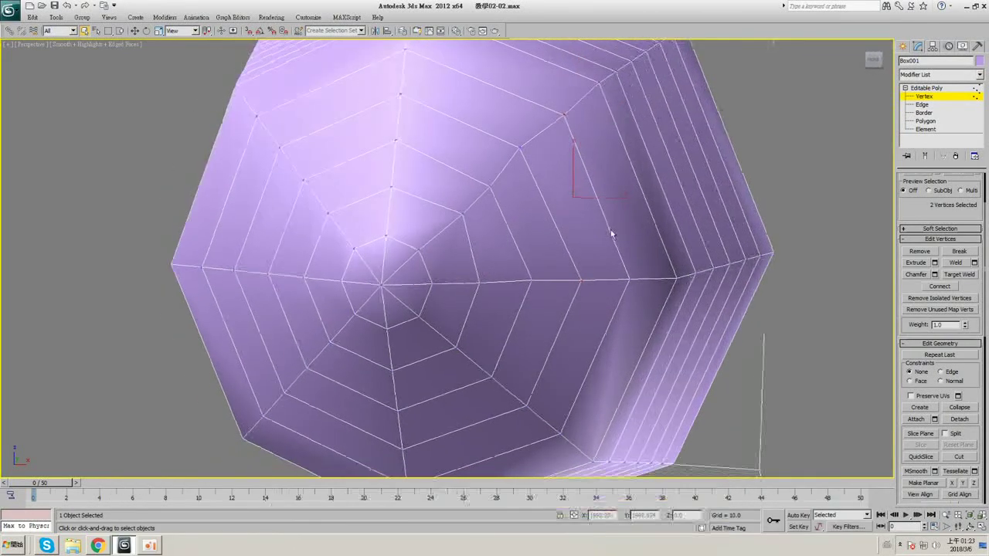
{"action": "left_click", "coordinate": [943, 288]}
{"action": "middle_click_drag", "start_coordinate": [543, 276], "coordinate": [465, 293]}
{"action": "middle_click_drag", "start_coordinate": [465, 293], "coordinate": [504, 267], "text": "alt"}
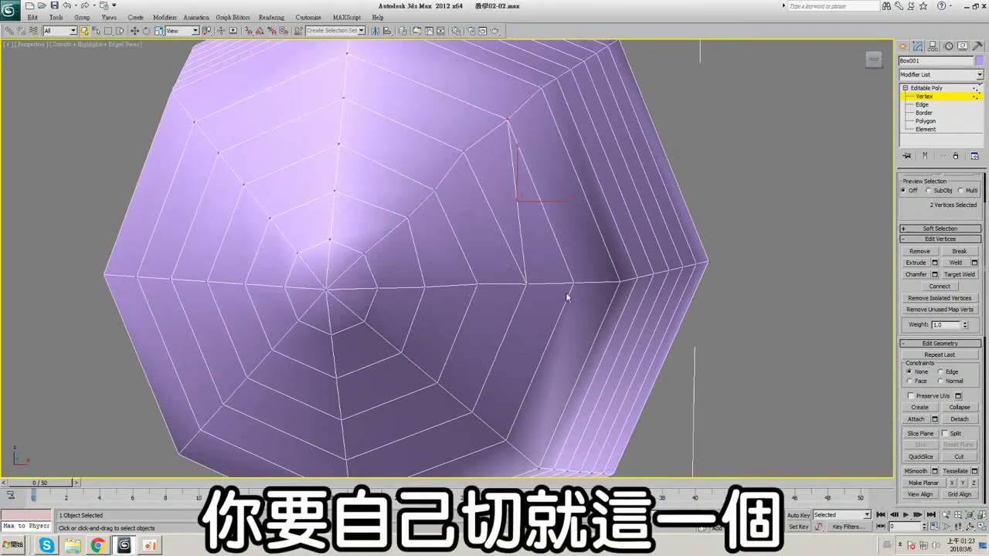
- Cut an edge by hand between the same two spoke vertices and leave the Cut tool
{"action": "left_click", "coordinate": [961, 457]}
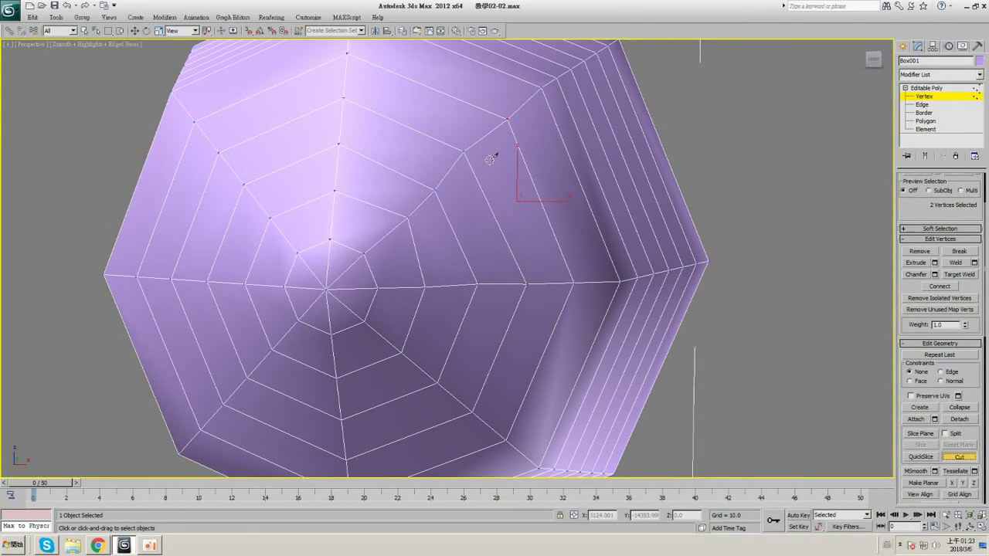
{"action": "left_click", "coordinate": [507, 118]}
{"action": "left_click", "coordinate": [526, 284]}
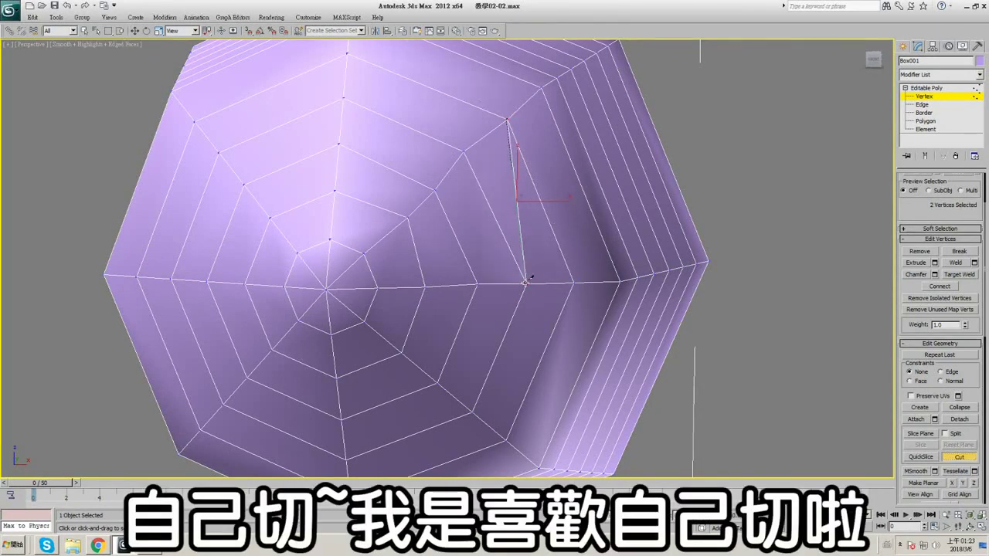
{"action": "right_click", "coordinate": [577, 276]}
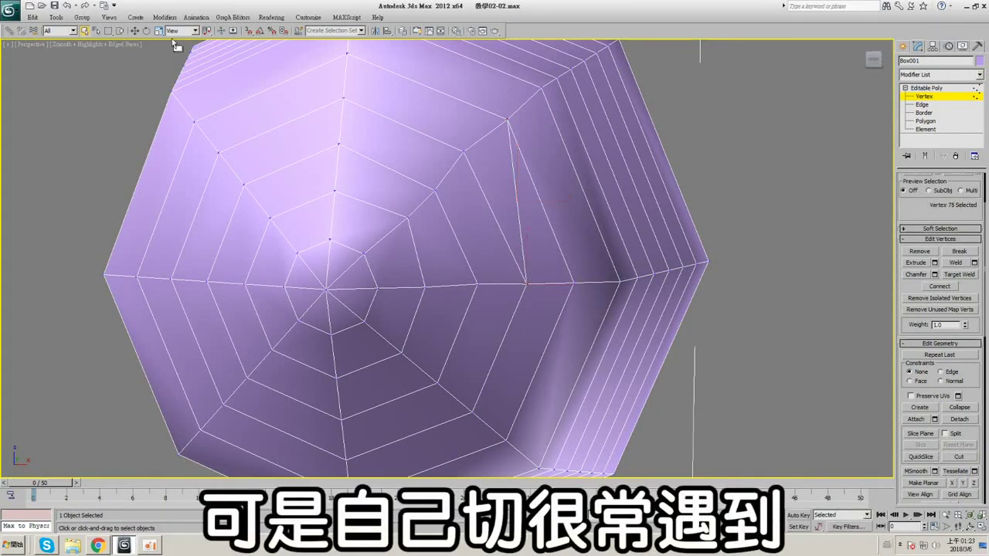
{"action": "left_click", "coordinate": [135, 31]}
{"action": "left_click_drag", "start_coordinate": [540, 270], "coordinate": [537, 268]}
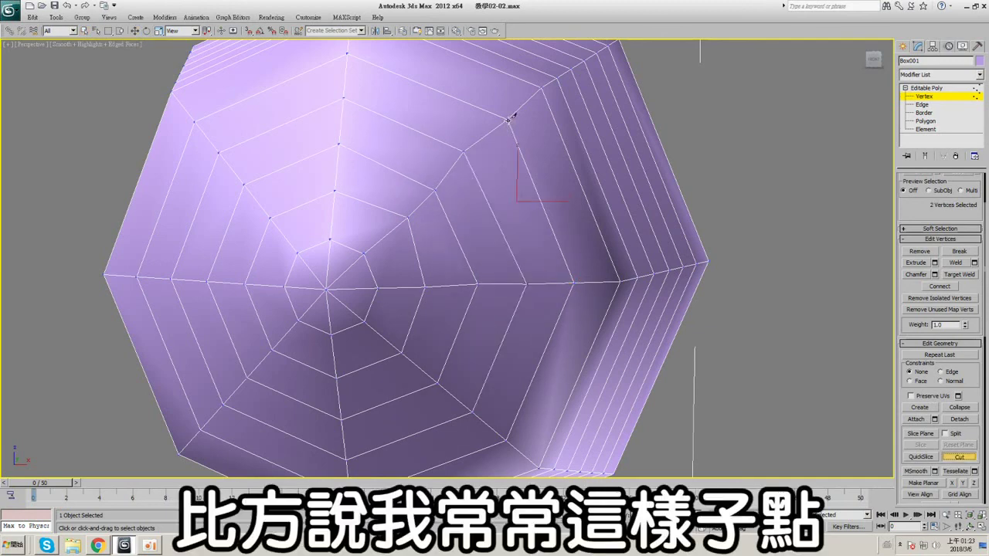
- Cut an edge from the upper-right spoke vertex to a point just beside the right spoke vertex
{"action": "left_click", "coordinate": [507, 118]}
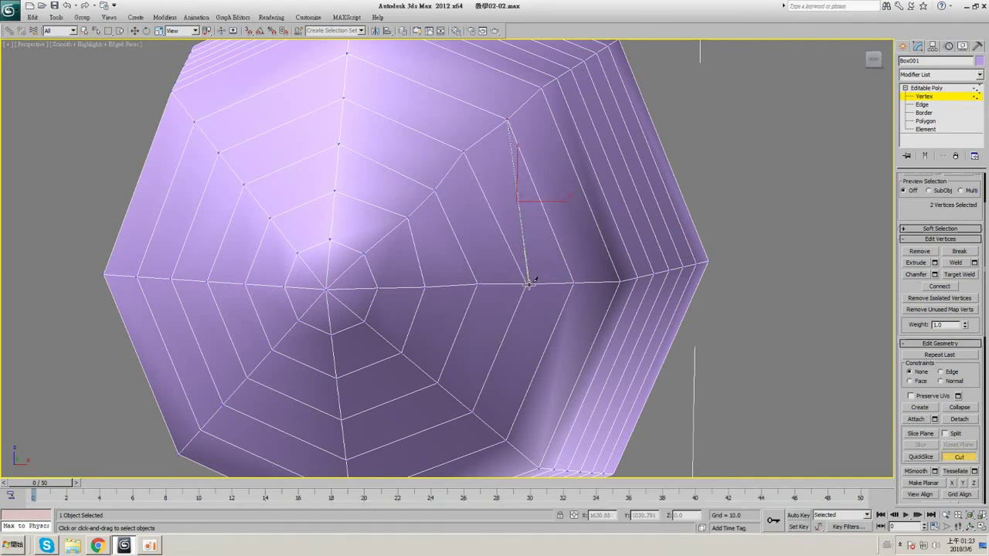
{"action": "left_click", "coordinate": [526, 282]}
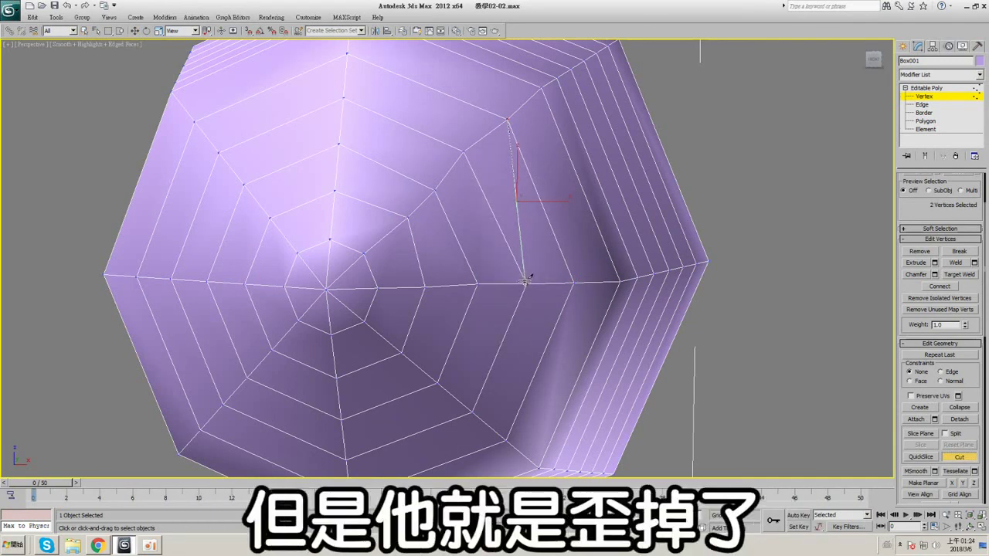
{"action": "left_click", "coordinate": [526, 281]}
{"action": "right_click", "coordinate": [528, 280]}
{"action": "middle_click_drag", "start_coordinate": [555, 295], "coordinate": [535, 293]}
{"action": "right_click", "coordinate": [515, 289]}
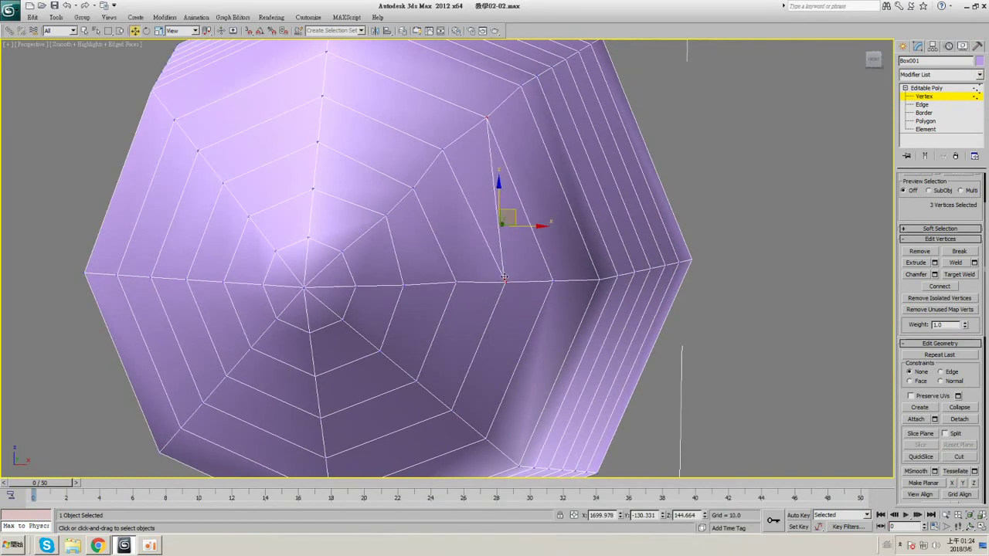
- Target-weld the stray vertex at the end of the cut onto the adjacent right spoke vertex
{"action": "left_click", "coordinate": [504, 277]}
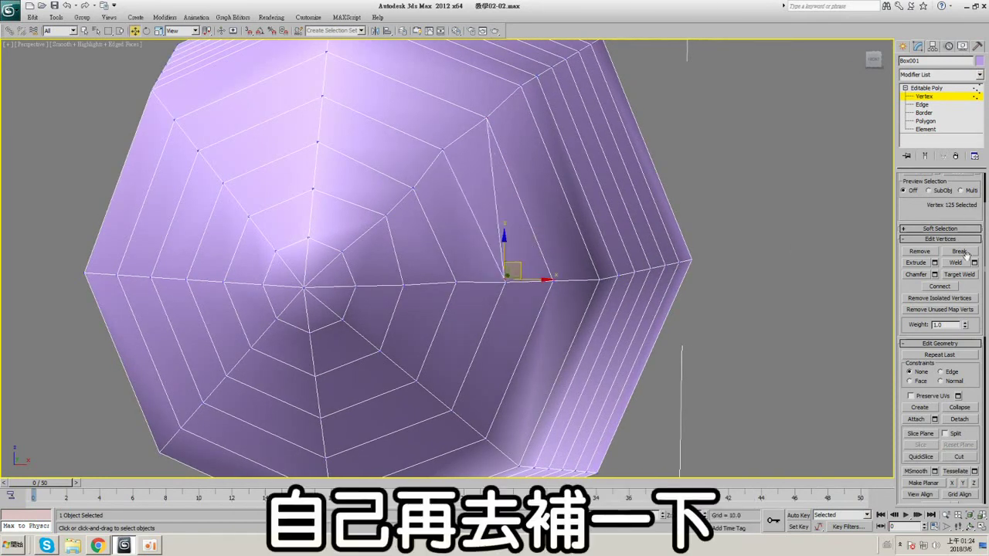
{"action": "left_click", "coordinate": [958, 274]}
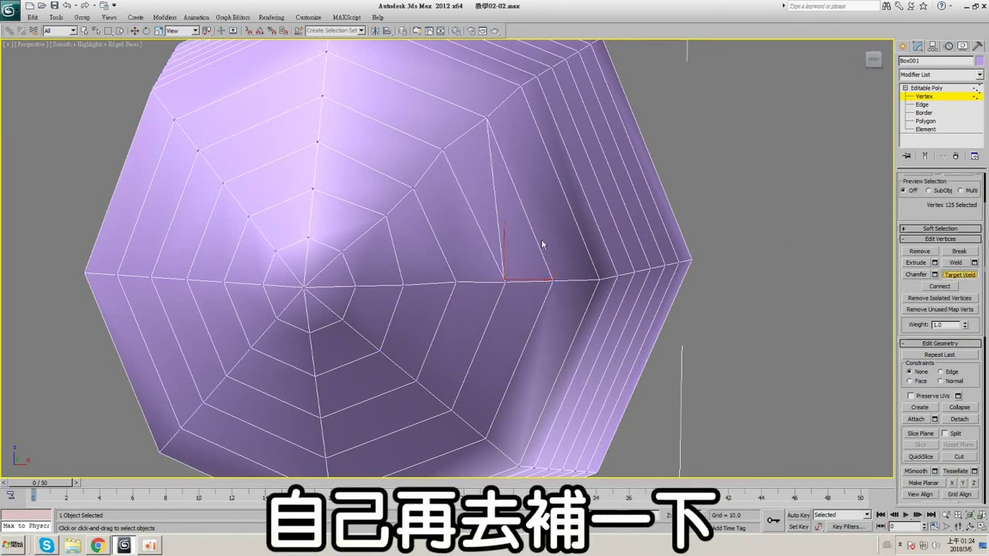
{"action": "left_click", "coordinate": [504, 277]}
{"action": "left_click", "coordinate": [505, 282]}
{"action": "right_click", "coordinate": [564, 274]}
- Remove the diagonal cut edge between the two spokes and return to vertex editing
{"action": "left_click", "coordinate": [926, 105]}
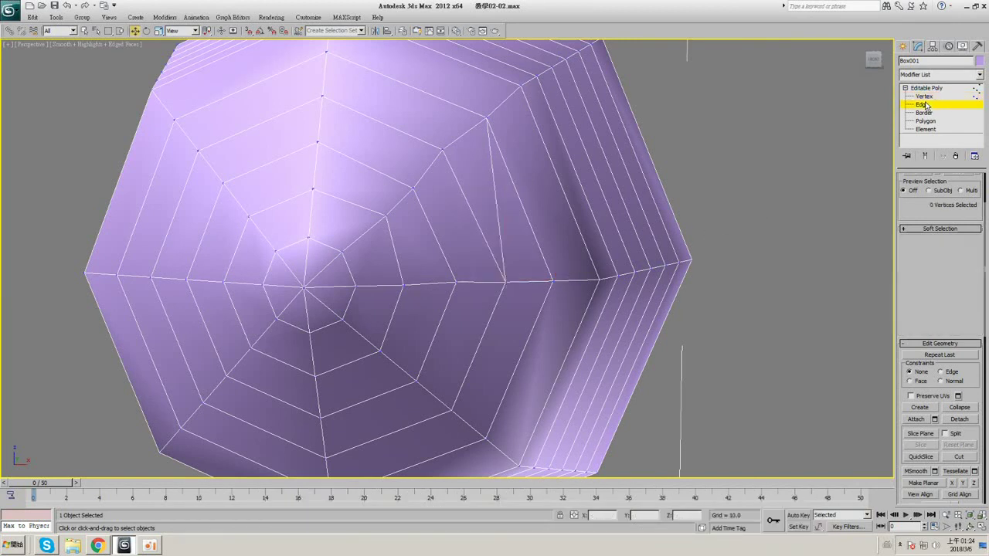
{"action": "left_click", "coordinate": [501, 207]}
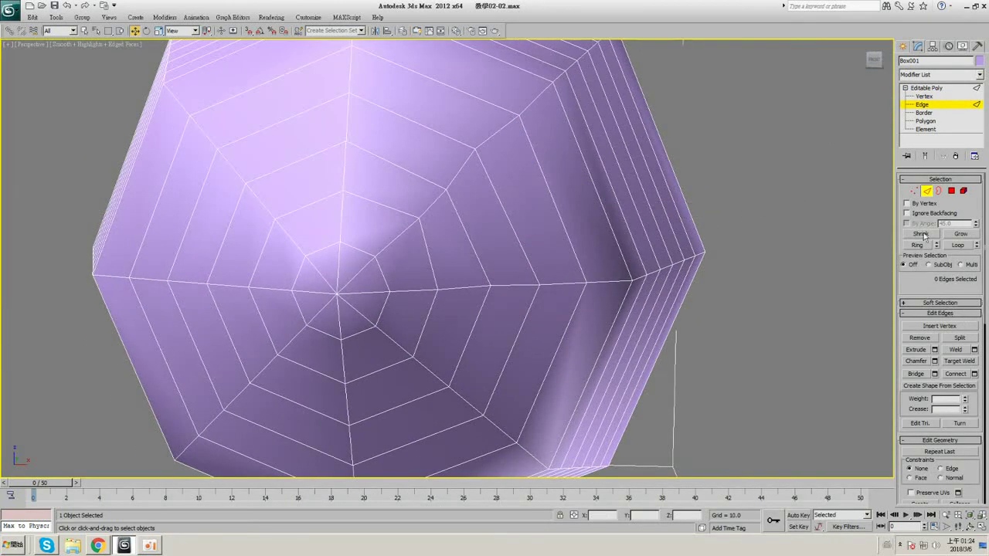
{"action": "left_click", "coordinate": [925, 96]}
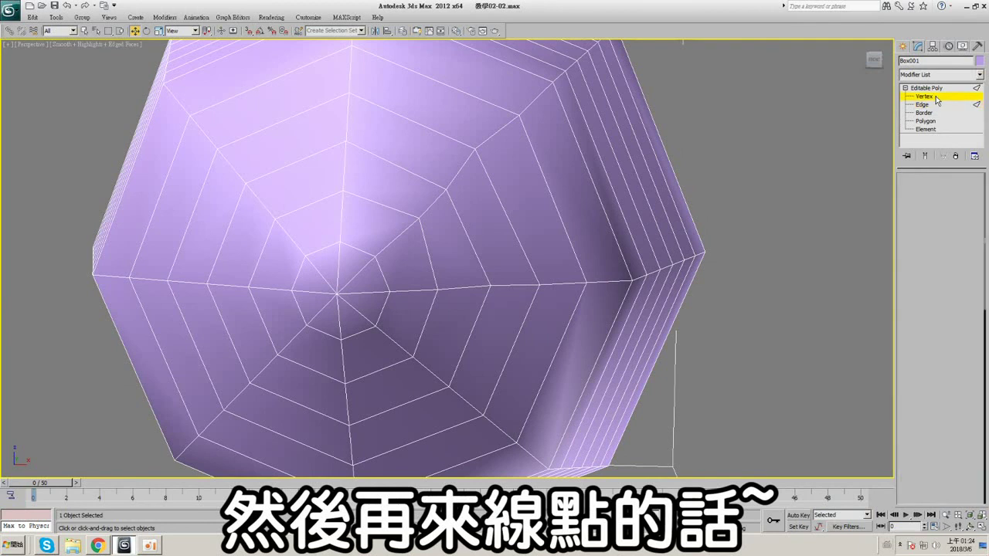
{"action": "scroll", "coordinate": [938, 295], "scroll_direction": "down", "scroll_amount": 2}
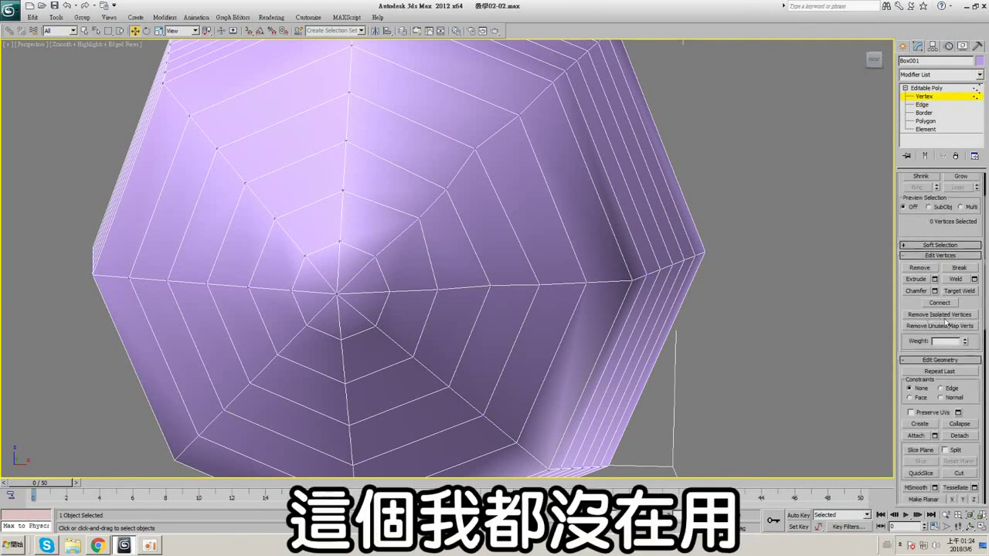
- Delete the sphere's polygon between the upper-right and right spokes, a few rings out from the centre
{"action": "scroll", "coordinate": [977, 394], "scroll_direction": "down", "scroll_amount": 3}
{"action": "left_click", "coordinate": [919, 294]}
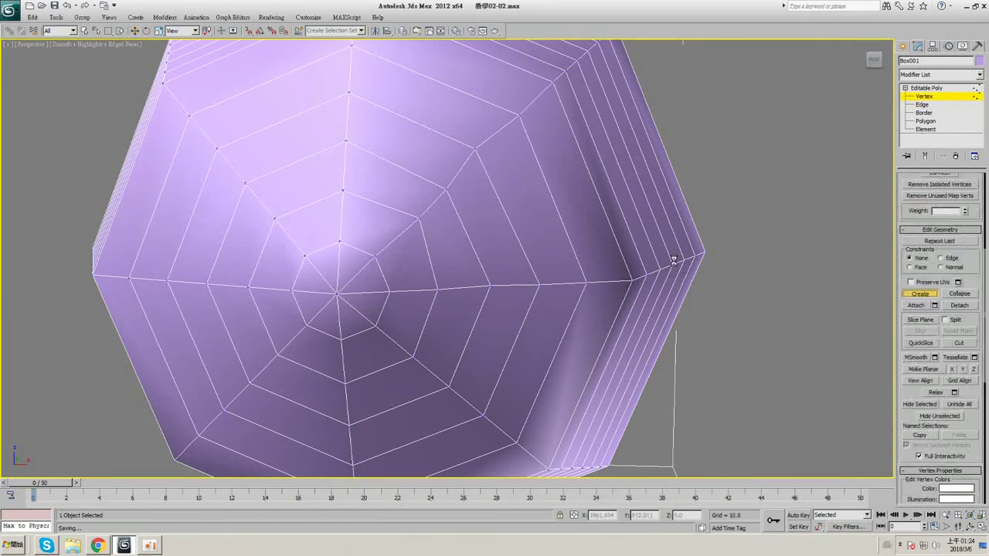
{"action": "key", "text": "F3"}
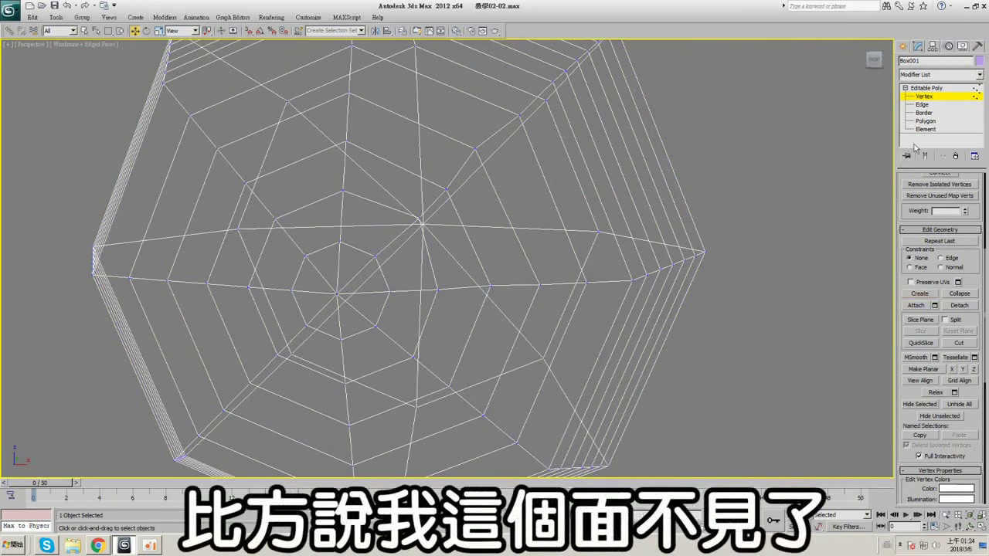
{"action": "key", "text": "F3"}
{"action": "left_click", "coordinate": [925, 122]}
{"action": "left_click", "coordinate": [500, 238]}
{"action": "key", "text": "Delete"}
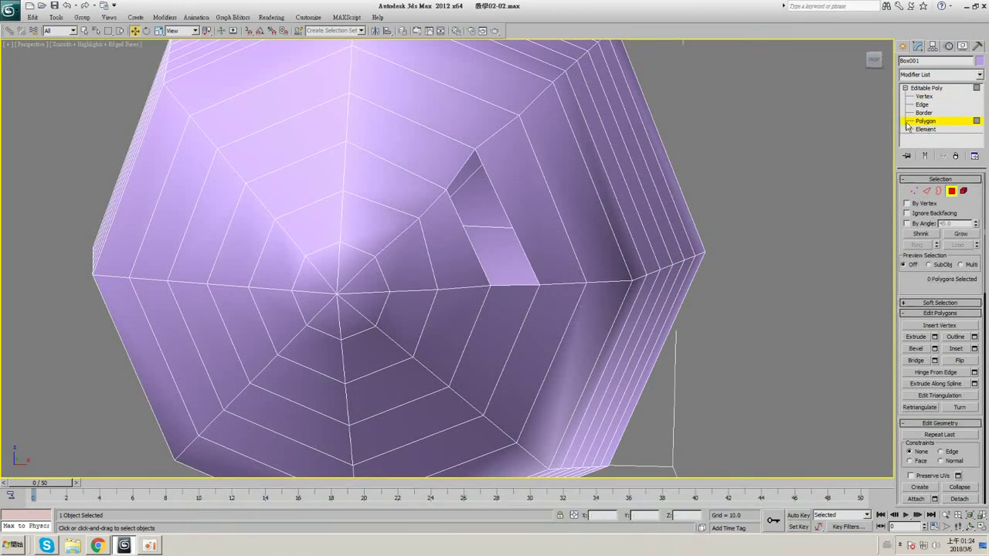
- At vertex level, create a free vertex beside the hole left by the deleted polygon and check it in wireframe
{"action": "key", "text": "1"}
{"action": "scroll", "coordinate": [821, 139], "scroll_direction": "up", "scroll_amount": 2}
{"action": "scroll", "coordinate": [932, 286], "scroll_direction": "down", "scroll_amount": 3}
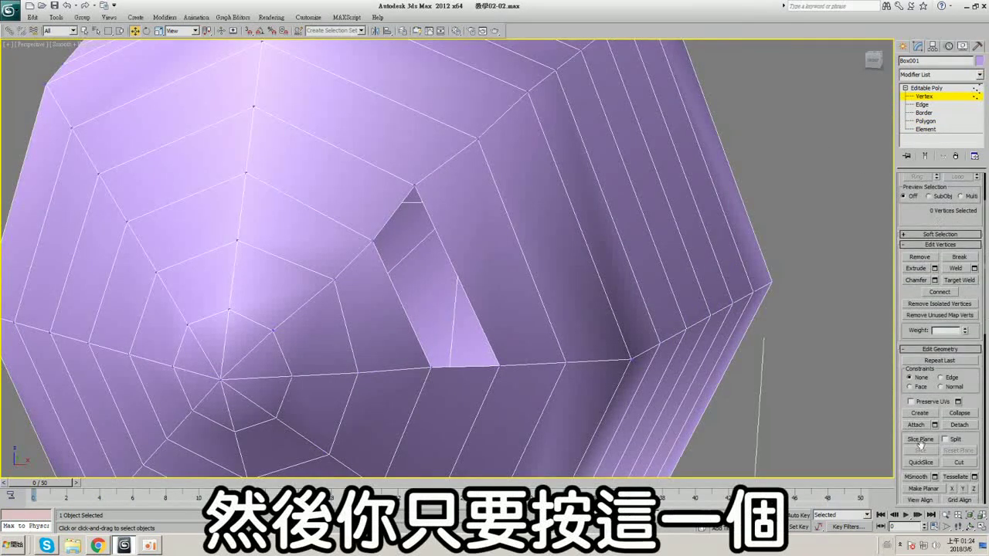
{"action": "left_click_drag", "start_coordinate": [911, 292], "coordinate": [914, 209]}
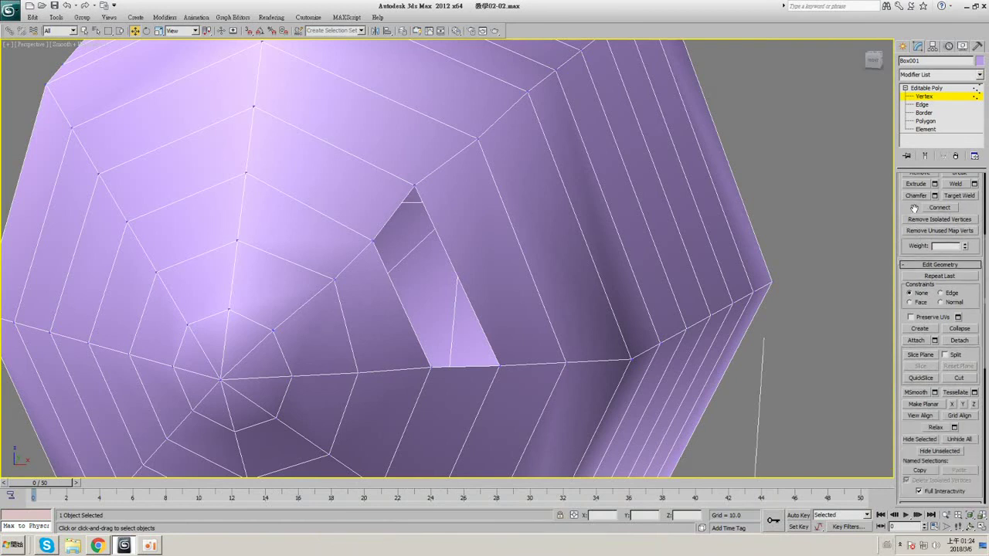
{"action": "left_click", "coordinate": [922, 329]}
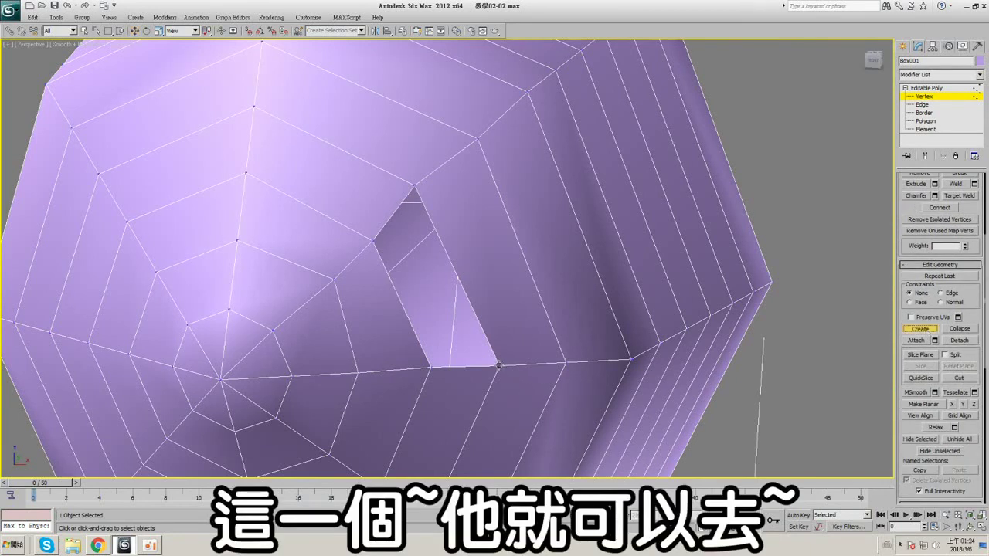
{"action": "left_click", "coordinate": [483, 312]}
{"action": "key", "text": "F3"}
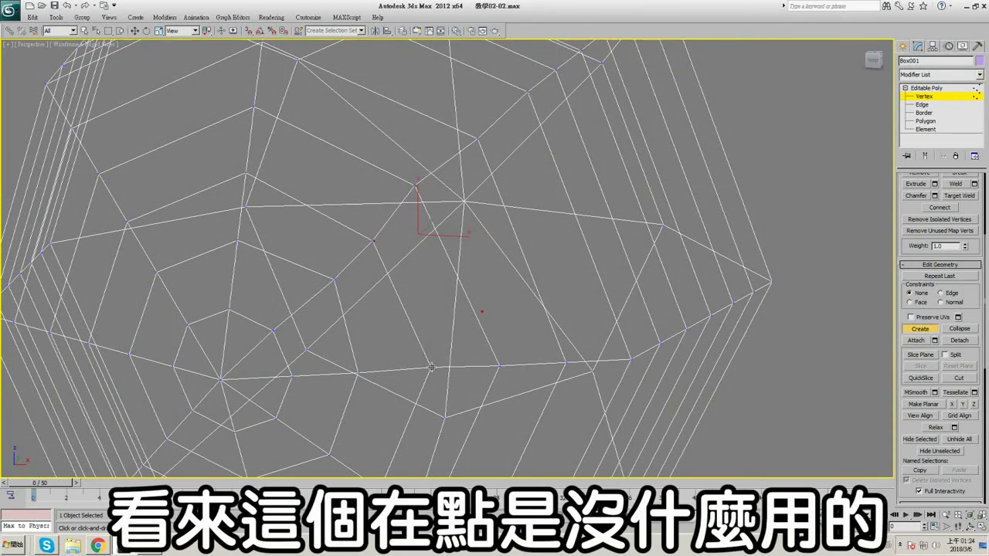
{"action": "key", "text": "F3"}
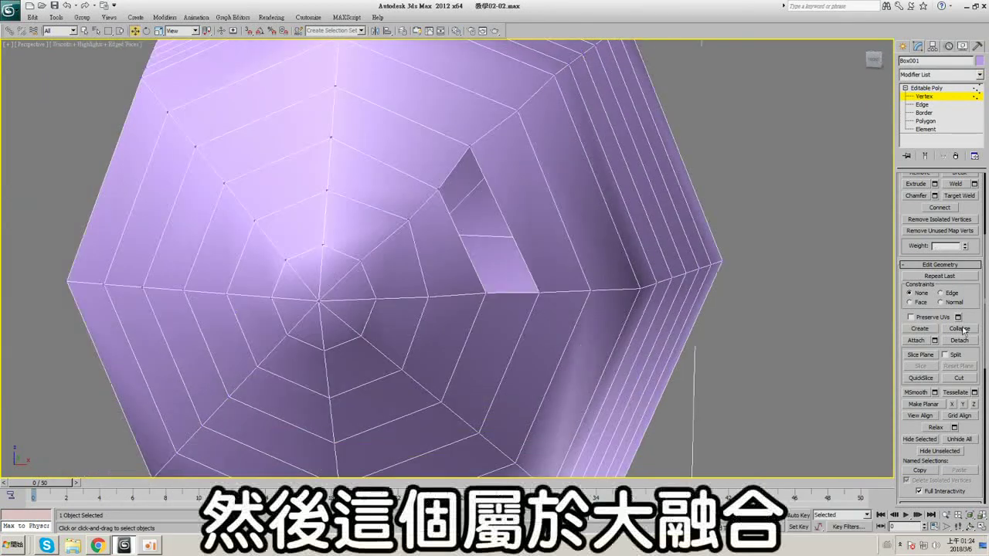
- Try collapsing the outer vertices on the sphere's right side into one in wireframe view, and undo the collapse
{"action": "left_click", "coordinate": [963, 330]}
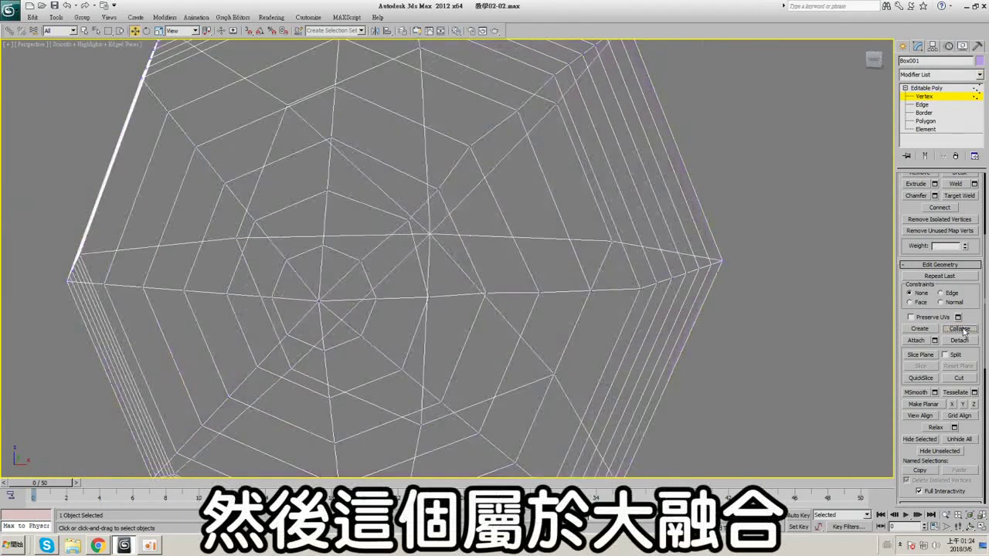
{"action": "middle_click_drag", "start_coordinate": [719, 225], "coordinate": [685, 224], "text": "alt"}
{"action": "key", "text": "F3"}
{"action": "key", "text": "F3"}
{"action": "left_click_drag", "start_coordinate": [718, 223], "coordinate": [670, 270]}
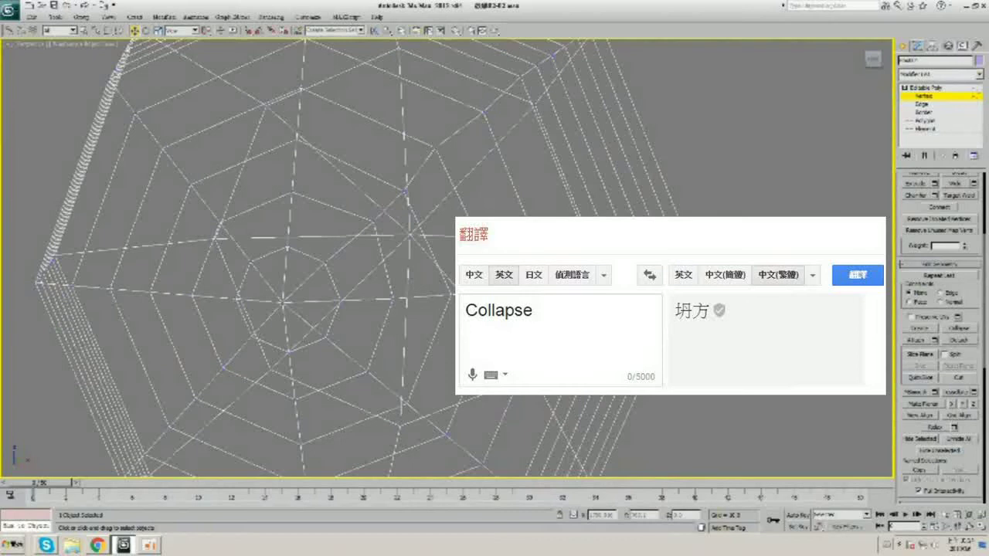
{"action": "left_click_drag", "start_coordinate": [719, 224], "coordinate": [579, 311]}
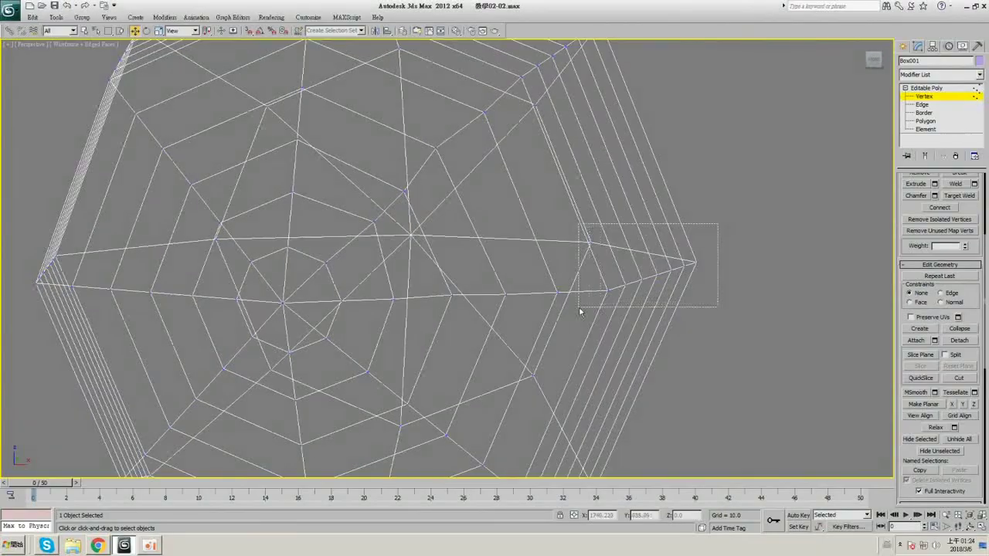
{"action": "key", "text": "F3"}
{"action": "mouse_move", "coordinate": [655, 273]}
{"action": "middle_mouse_down", "text": "alt"}
{"action": "mouse_move", "coordinate": [645, 263]}
{"action": "mouse_move", "coordinate": [659, 275]}
{"action": "middle_mouse_up", "text": "alt"}
{"action": "key", "text": "F3"}
{"action": "mouse_move", "coordinate": [762, 224]}
{"action": "left_mouse_down"}
{"action": "mouse_move", "coordinate": [625, 294]}
{"action": "mouse_move", "coordinate": [547, 311]}
{"action": "left_mouse_up"}
{"action": "mouse_move", "coordinate": [733, 284]}
{"action": "middle_mouse_down", "text": "alt"}
{"action": "mouse_move", "coordinate": [660, 290]}
{"action": "mouse_move", "coordinate": [580, 242]}
{"action": "mouse_move", "coordinate": [762, 248]}
{"action": "middle_mouse_up", "text": "alt"}
{"action": "key", "text": "F3"}
{"action": "left_click", "coordinate": [958, 329]}
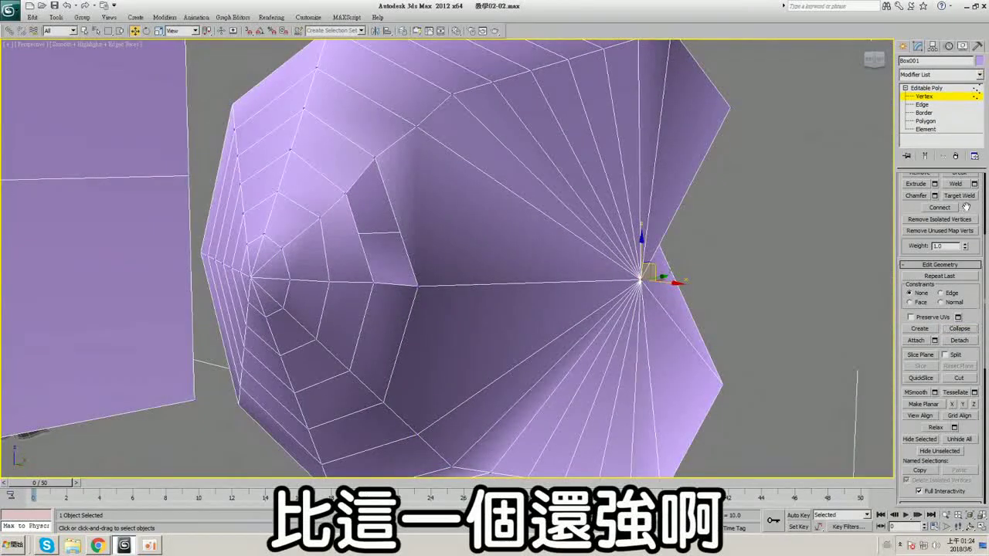
{"action": "scroll", "coordinate": [975, 225], "scroll_direction": "up", "scroll_amount": 2}
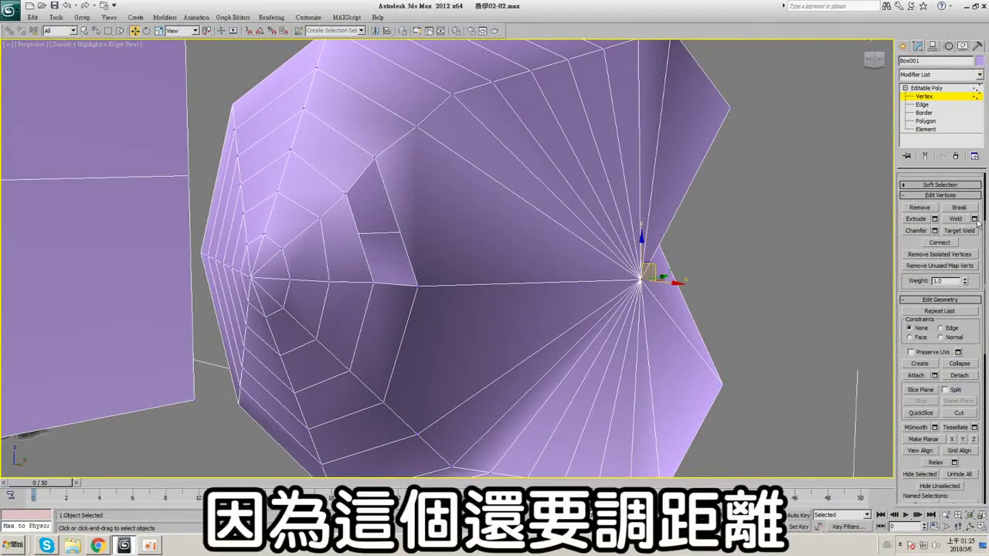
{"action": "key", "text": "ctrl+z"}
- Try collapsing a large selection of vertices covering most of the sphere's right-hand portion into one point
{"action": "key", "text": "F3"}
{"action": "middle_click_drag", "start_coordinate": [653, 247], "coordinate": [760, 208], "text": "alt"}
{"action": "scroll", "coordinate": [760, 208], "scroll_direction": "down", "scroll_amount": 3}
{"action": "middle_click_drag", "start_coordinate": [464, 219], "coordinate": [521, 207], "text": "alt"}
{"action": "left_click_drag", "start_coordinate": [406, 67], "coordinate": [663, 425]}
{"action": "left_click", "coordinate": [959, 363]}
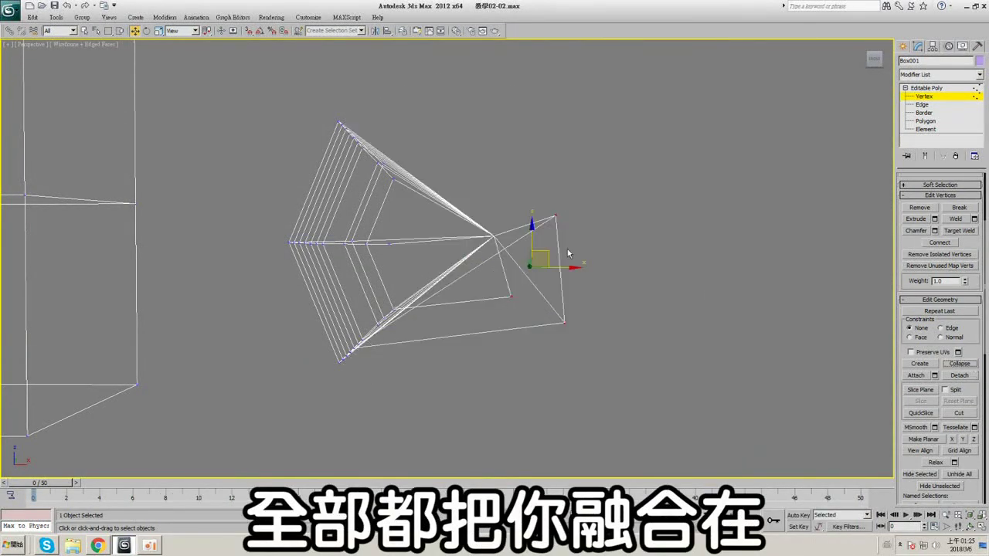
{"action": "left_click", "coordinate": [958, 363]}
{"action": "key", "text": "F3"}
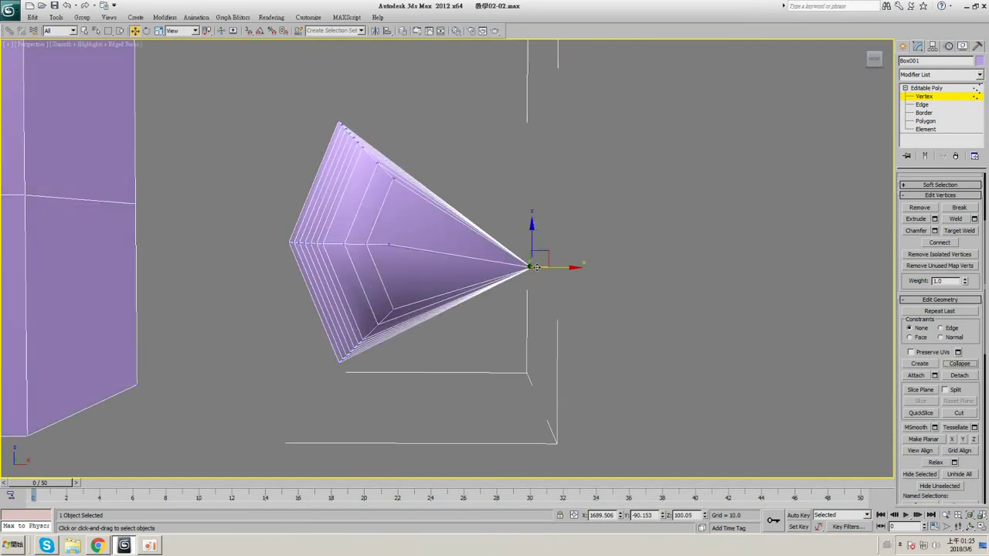
{"action": "middle_click_drag", "start_coordinate": [568, 267], "coordinate": [651, 271], "text": "alt"}
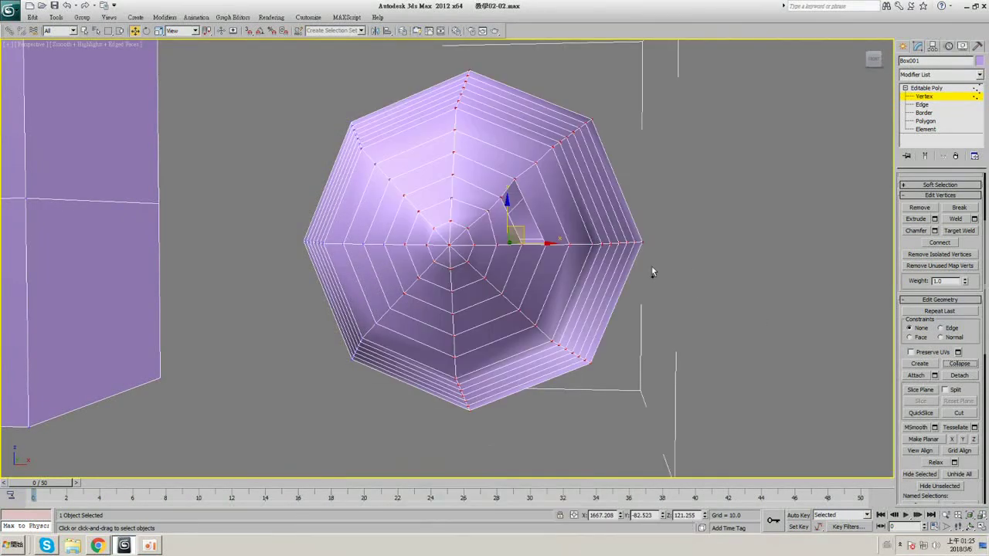
- Try collapsing the vertices along the sphere's right horizontal spoke, undo the collapse, and clear the selection
{"action": "key", "text": "F3"}
{"action": "middle_click_drag", "start_coordinate": [564, 273], "coordinate": [580, 270], "text": "alt"}
{"action": "left_click_drag", "start_coordinate": [664, 222], "coordinate": [495, 259]}
{"action": "key", "text": "F3"}
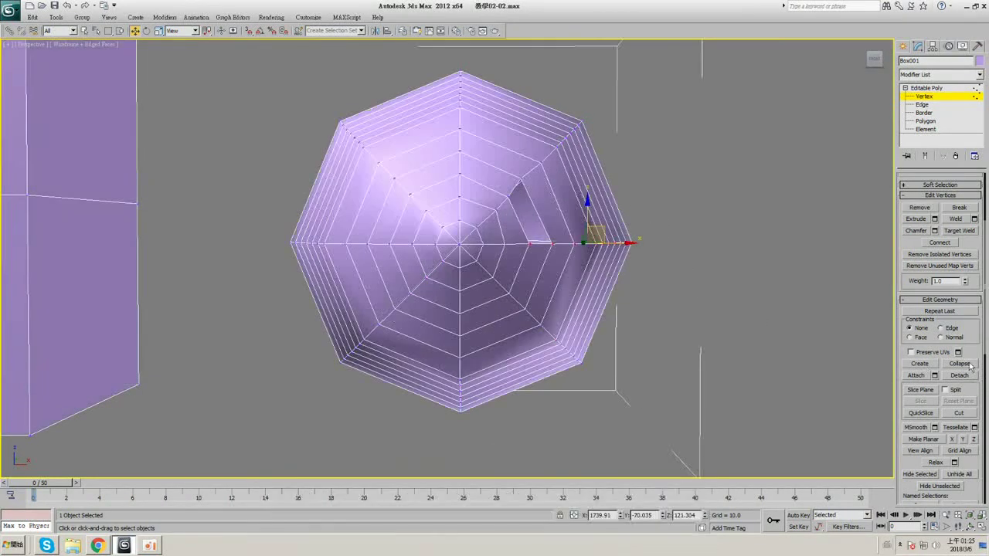
{"action": "left_click", "coordinate": [969, 365]}
{"action": "middle_click_drag", "start_coordinate": [626, 292], "coordinate": [546, 209], "text": "alt"}
{"action": "key", "text": "ctrl+z"}
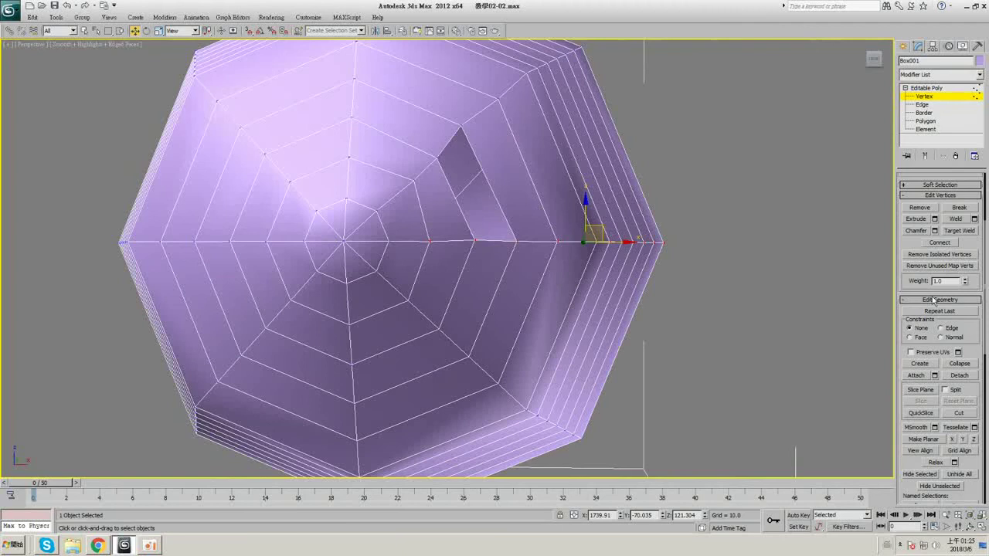
{"action": "left_click", "coordinate": [719, 234]}
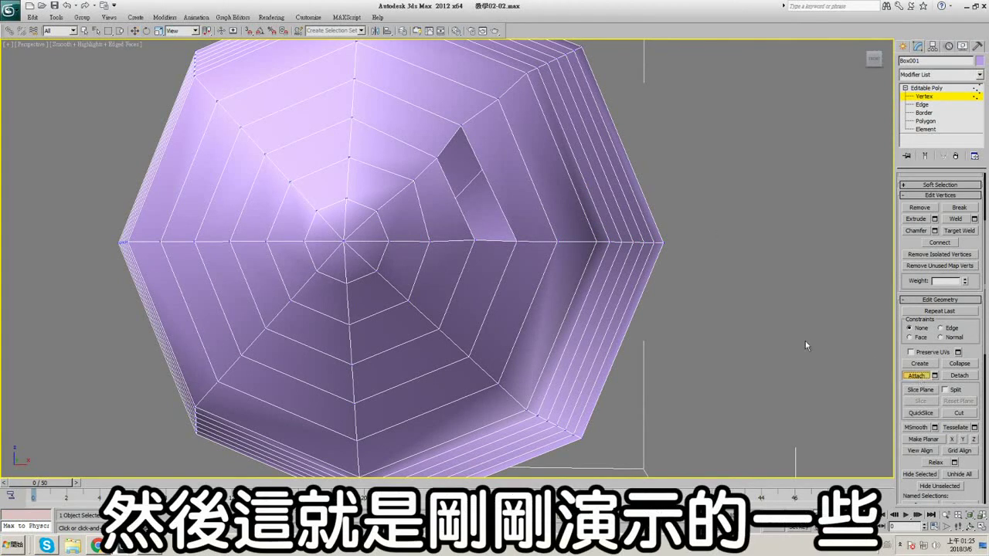
{"action": "middle_click_drag", "start_coordinate": [616, 244], "coordinate": [735, 263]}
{"action": "scroll", "coordinate": [734, 264], "scroll_direction": "down", "scroll_amount": 2}
{"action": "scroll", "coordinate": [530, 265], "scroll_direction": "down", "scroll_amount": 4}
{"action": "middle_click_drag", "start_coordinate": [307, 260], "coordinate": [496, 284]}
{"action": "right_click", "coordinate": [510, 271]}
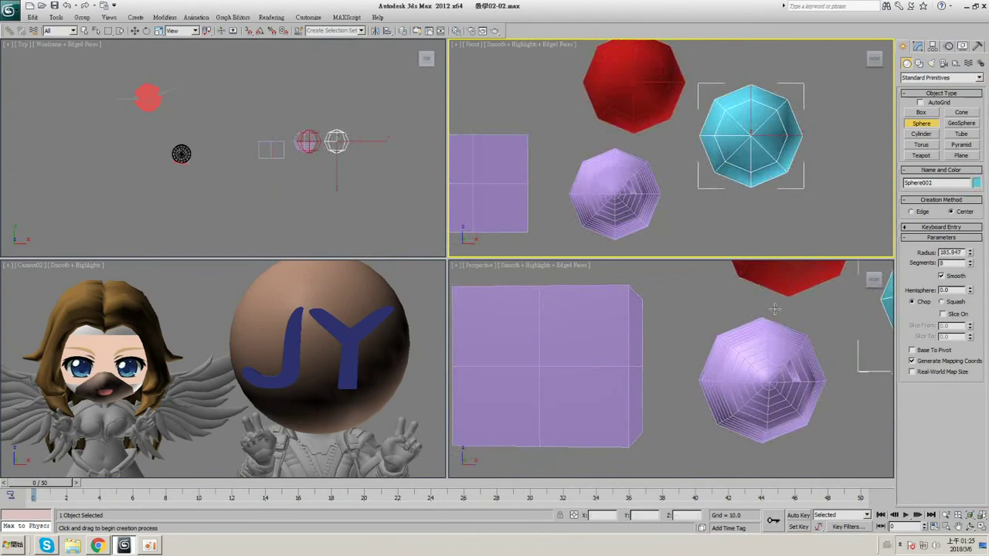
- Maximize the Perspective view, reselect the purple Box001 mesh, and enter vertex editing
{"action": "right_click", "coordinate": [774, 309]}
{"action": "left_click", "coordinate": [981, 527]}
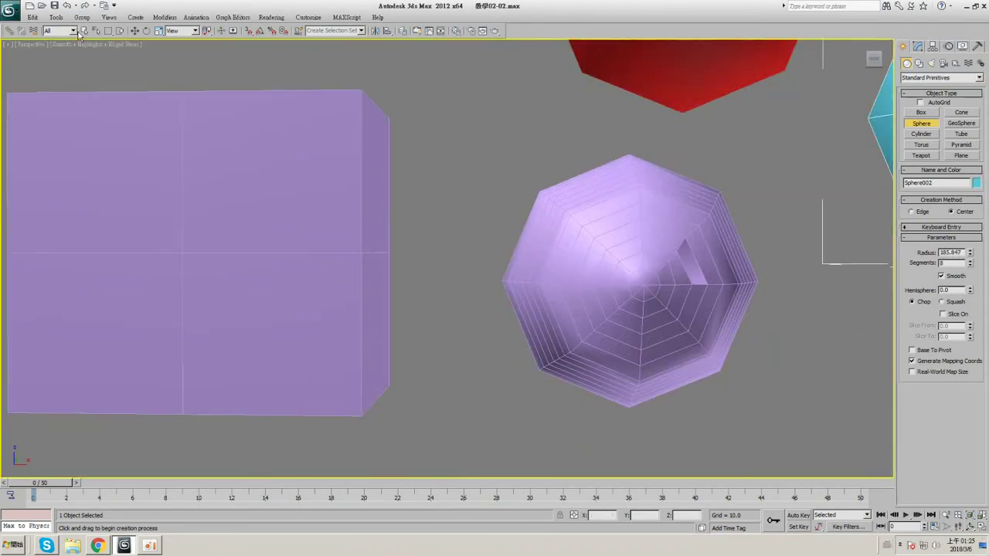
{"action": "left_click", "coordinate": [83, 33]}
{"action": "left_click", "coordinate": [596, 259]}
{"action": "left_click", "coordinate": [917, 48]}
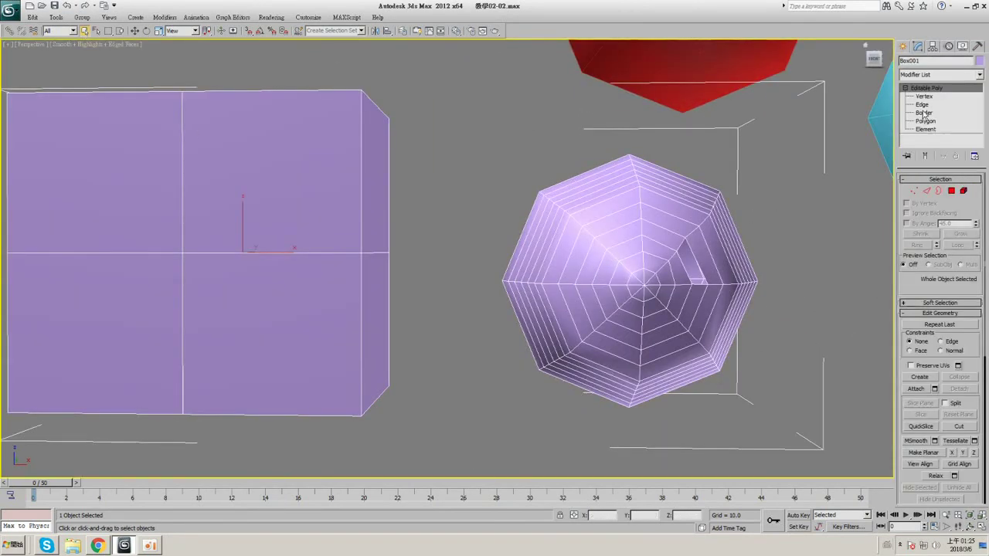
{"action": "left_click", "coordinate": [924, 96]}
{"action": "scroll", "coordinate": [809, 352], "scroll_direction": "up", "scroll_amount": 4}
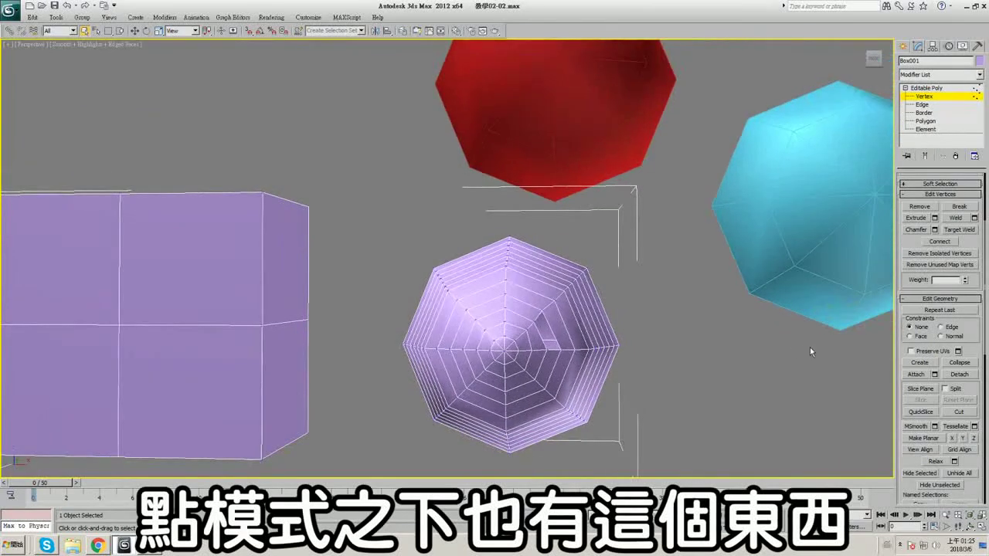
- Attach the red sphere to the Box001 mesh by picking it, undo the attachment, and leave Attach
{"action": "left_click", "coordinate": [576, 166]}
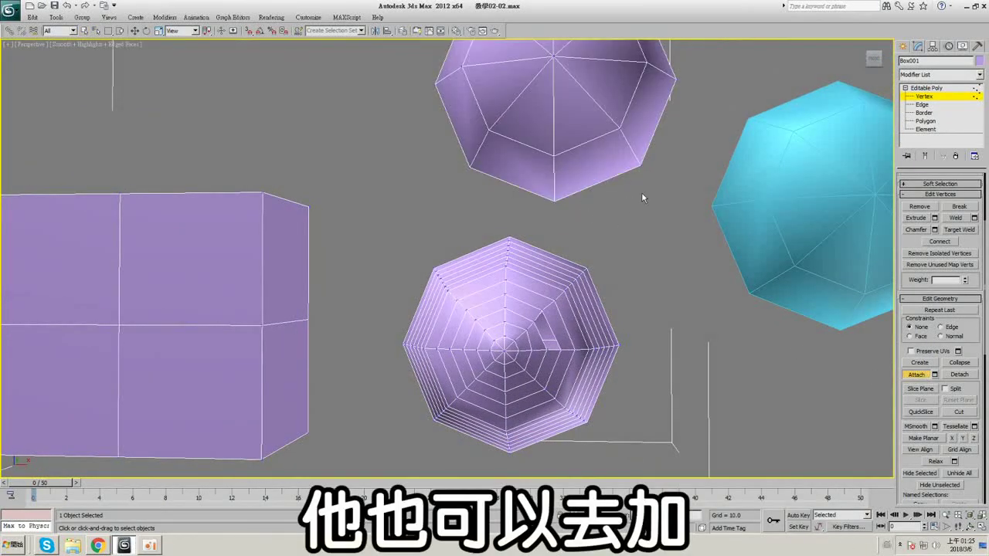
{"action": "key", "text": "ctrl+z"}
{"action": "key", "text": "w"}
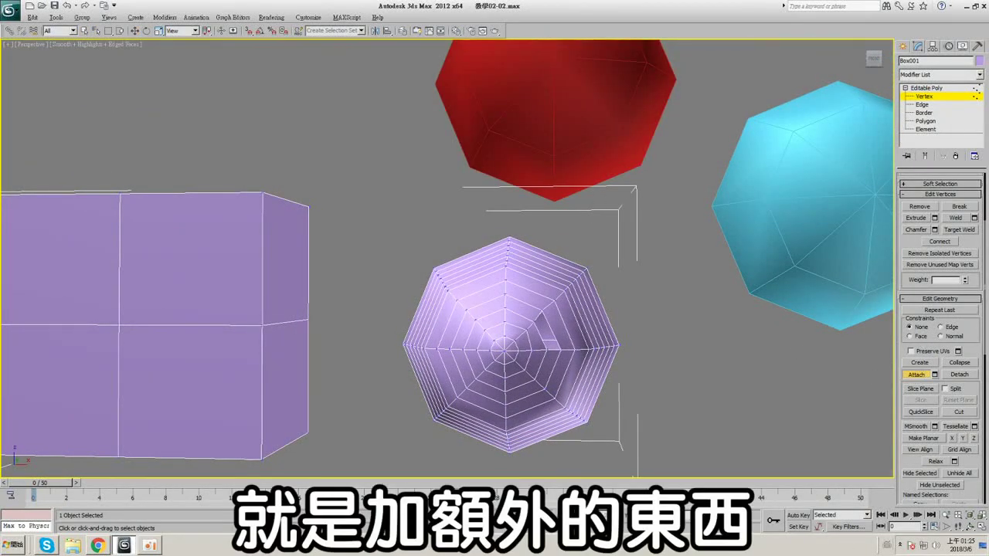
{"action": "scroll", "coordinate": [653, 261], "scroll_direction": "down", "scroll_amount": 1}
{"action": "right_click", "coordinate": [653, 261]}
- Attach Sphere001 to the mesh by name from the Attach List, and undo the attachment
{"action": "left_click", "coordinate": [936, 375]}
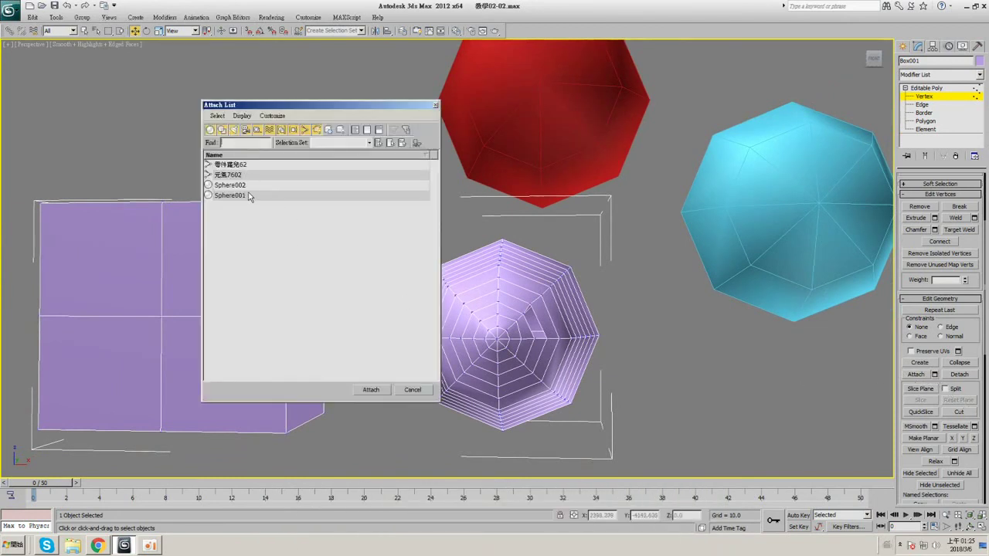
{"action": "left_click", "coordinate": [232, 196]}
{"action": "left_click", "coordinate": [371, 389]}
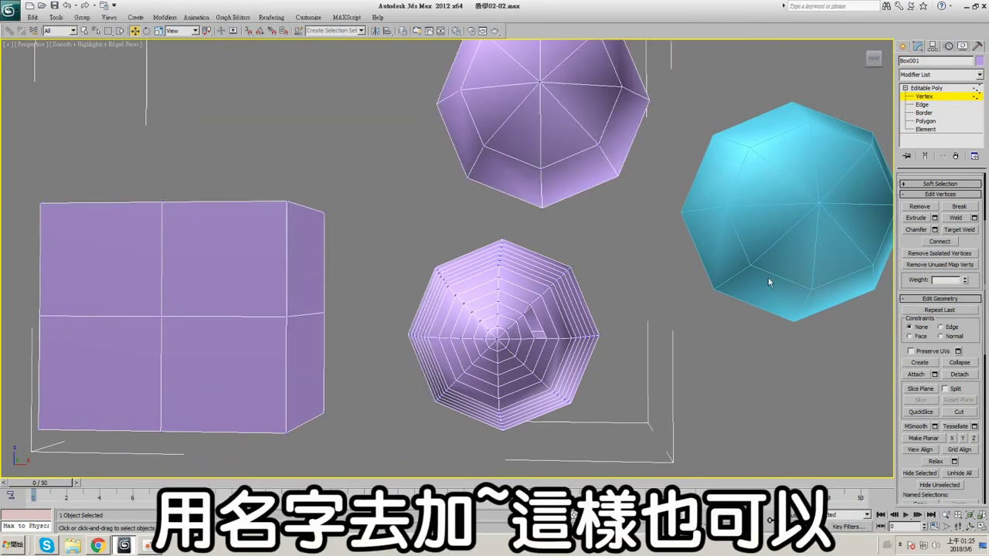
{"action": "key", "text": "ctrl+z"}
- Detach the outer vertices along the purple sphere's upper-right spoke as a separate object, keeping the default name and options
{"action": "scroll", "coordinate": [641, 201], "scroll_direction": "up", "scroll_amount": 4}
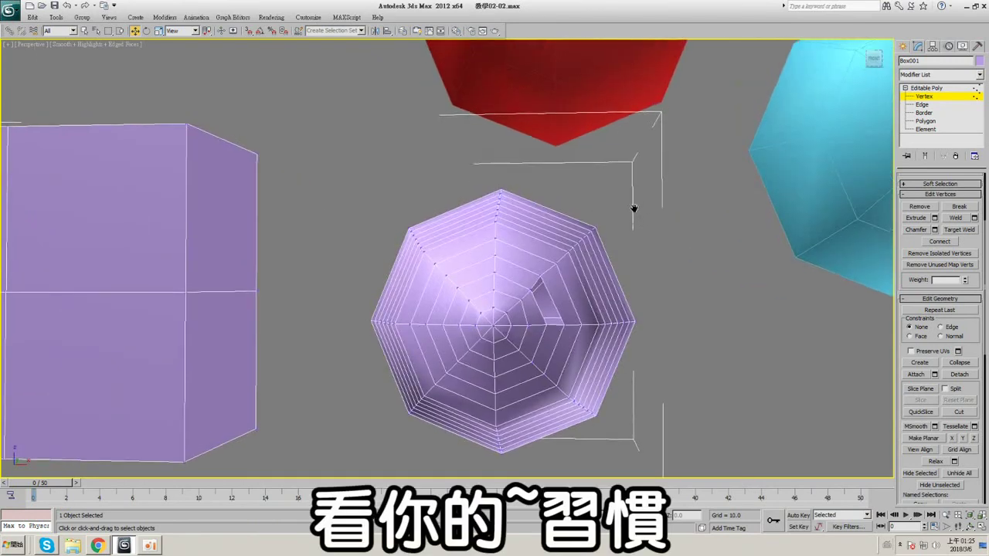
{"action": "scroll", "coordinate": [634, 208], "scroll_direction": "down", "scroll_amount": 2}
{"action": "middle_click_drag", "start_coordinate": [709, 143], "coordinate": [706, 154]}
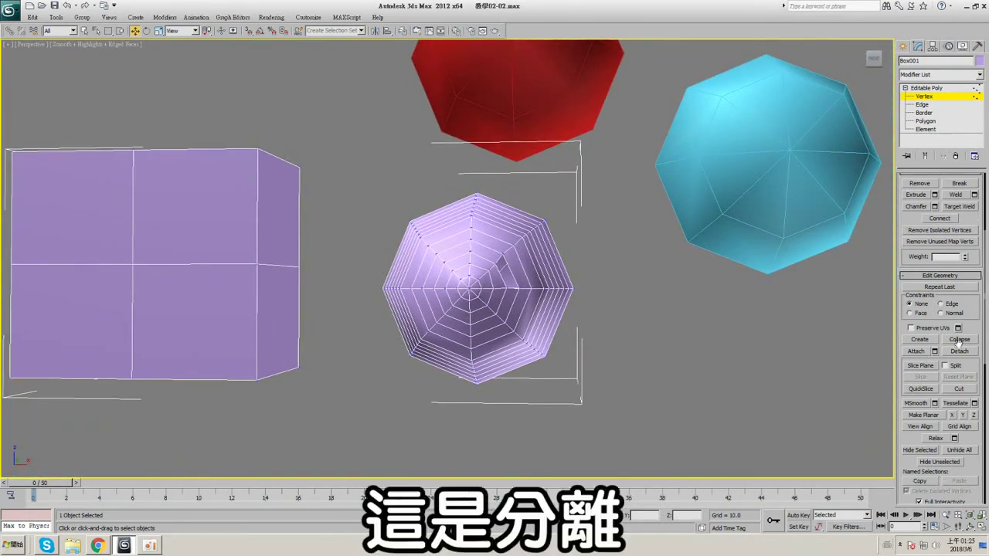
{"action": "scroll", "coordinate": [594, 304], "scroll_direction": "up", "scroll_amount": 4}
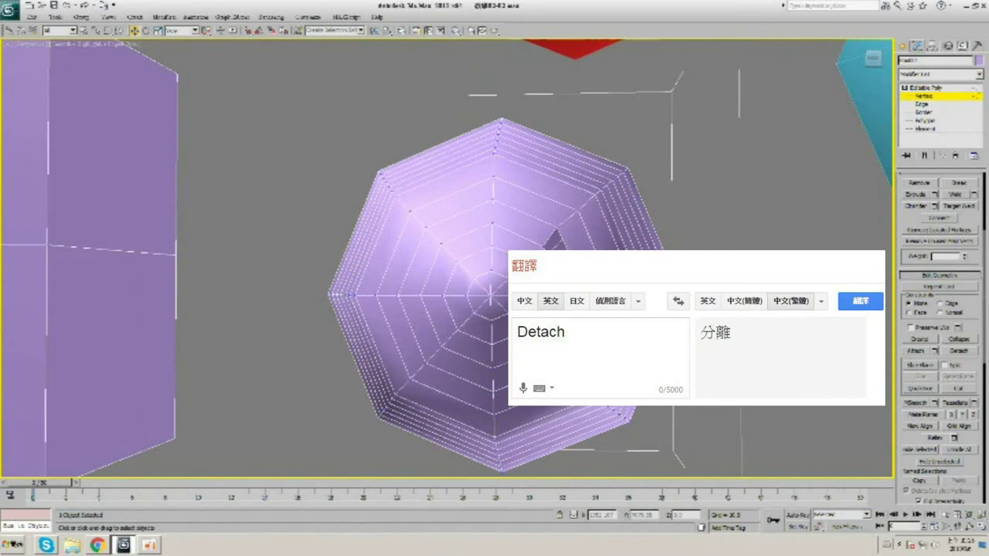
{"action": "key", "text": "F3"}
{"action": "mouse_move", "coordinate": [635, 152]}
{"action": "left_mouse_down"}
{"action": "mouse_move", "coordinate": [599, 209]}
{"action": "mouse_move", "coordinate": [575, 224]}
{"action": "left_mouse_up"}
{"action": "key", "text": "F3"}
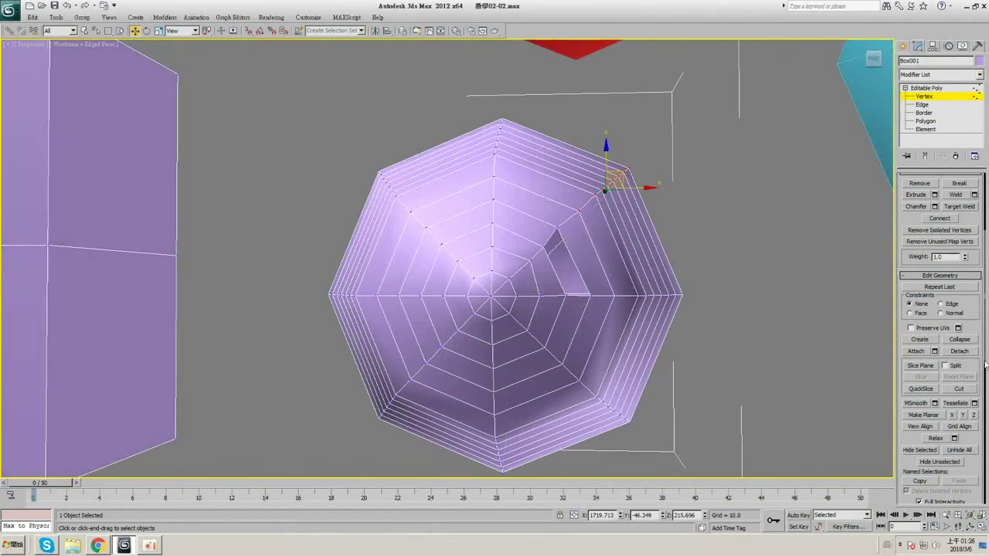
{"action": "left_click", "coordinate": [975, 354]}
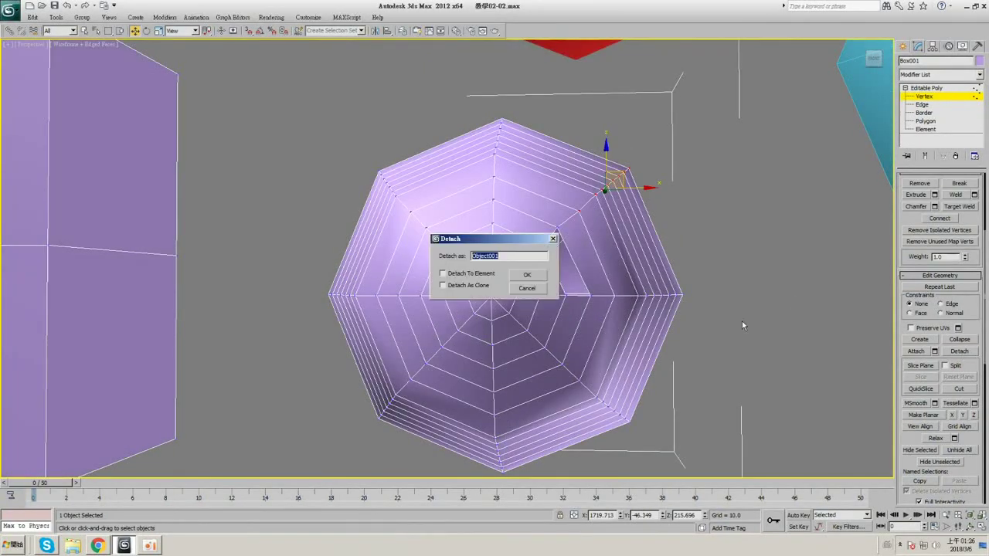
{"action": "left_click", "coordinate": [527, 275]}
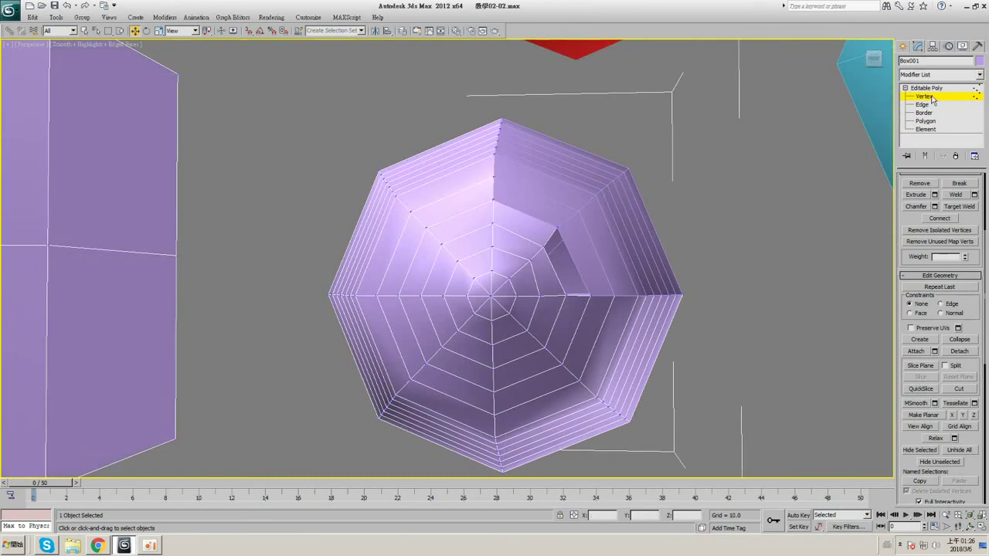
- Leave vertex editing, select the detached piece, and move it up and to the right, away from the purple sphere
{"action": "left_click", "coordinate": [940, 95]}
{"action": "left_click", "coordinate": [627, 209]}
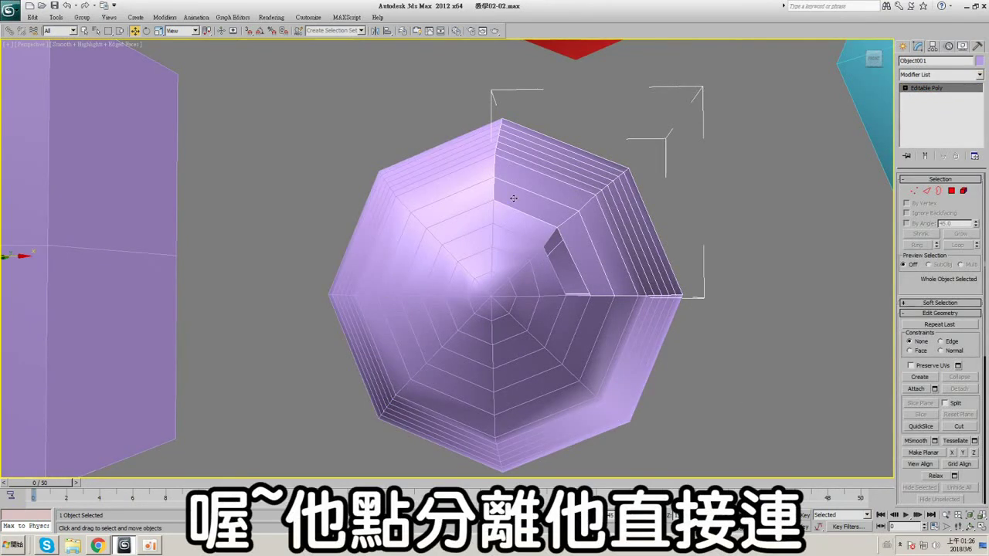
{"action": "scroll", "coordinate": [513, 198], "scroll_direction": "down", "scroll_amount": 2}
{"action": "left_click_drag", "start_coordinate": [112, 242], "coordinate": [162, 224]}
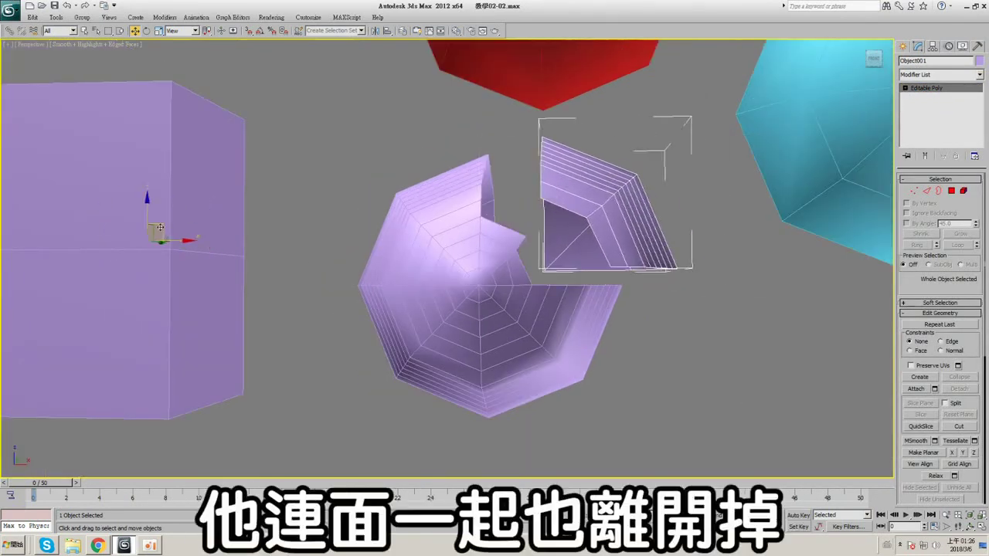
- Undo the detachment and reselect the outer vertices along the purple sphere's upper-right spoke, front and back, at vertex level
{"action": "middle_click_drag", "start_coordinate": [492, 199], "coordinate": [432, 231]}
{"action": "middle_click_drag", "start_coordinate": [533, 316], "coordinate": [656, 254], "text": "alt"}
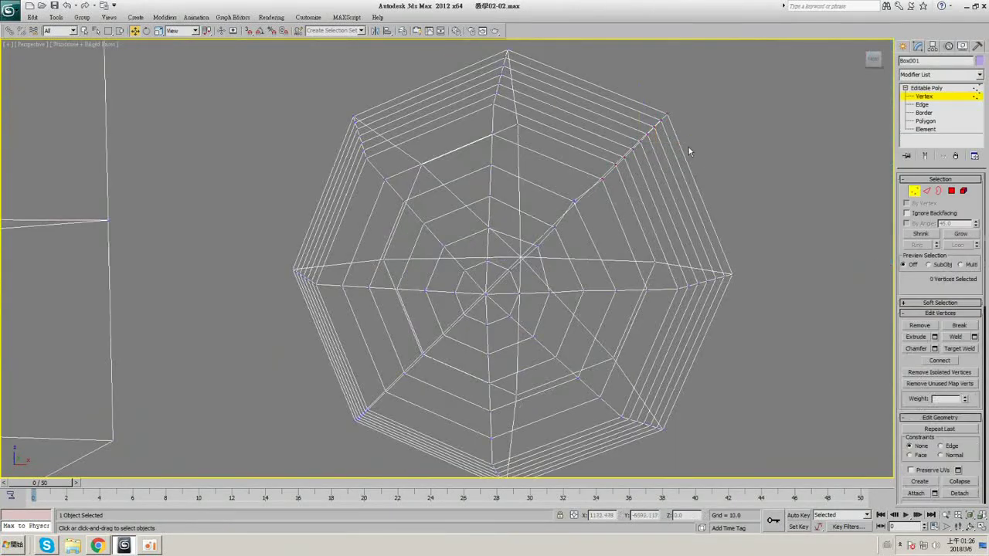
{"action": "key", "text": "F3"}
{"action": "key", "text": "F3"}
{"action": "mouse_move", "coordinate": [701, 90]}
{"action": "left_mouse_down"}
{"action": "mouse_move", "coordinate": [610, 195]}
{"action": "mouse_move", "coordinate": [593, 202]}
{"action": "left_mouse_up"}
{"action": "key", "text": "F3"}
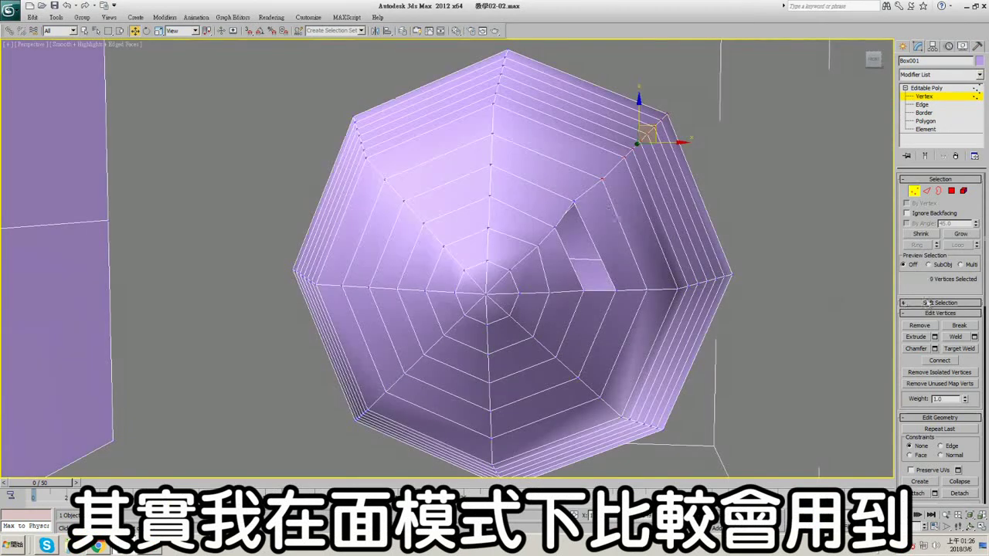
- Try the Detach To Element and Detach As Clone options, and detach the selected vertices as Object001 with both options off
{"action": "scroll", "coordinate": [916, 253], "scroll_direction": "down", "scroll_amount": 3}
{"action": "scroll", "coordinate": [966, 394], "scroll_direction": "down", "scroll_amount": 2}
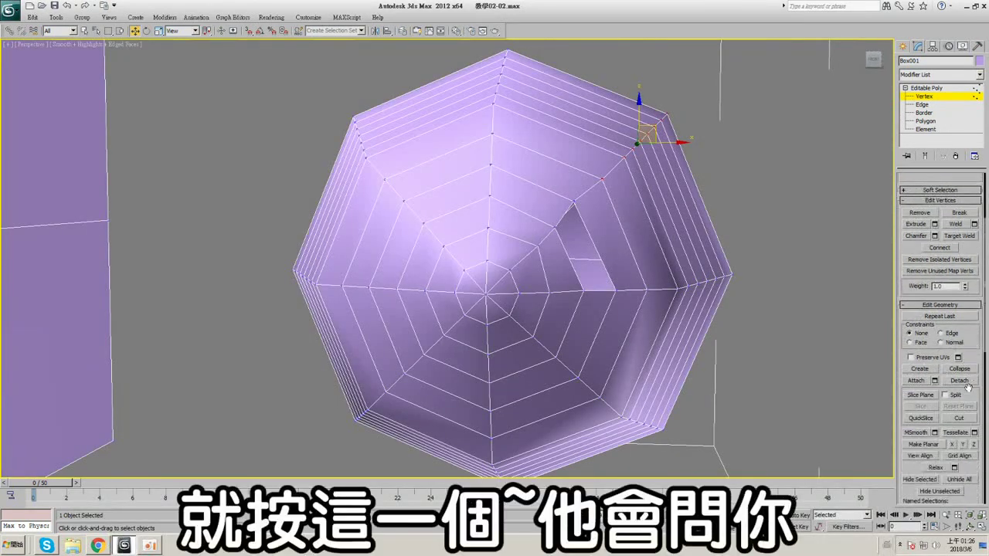
{"action": "left_click", "coordinate": [969, 382]}
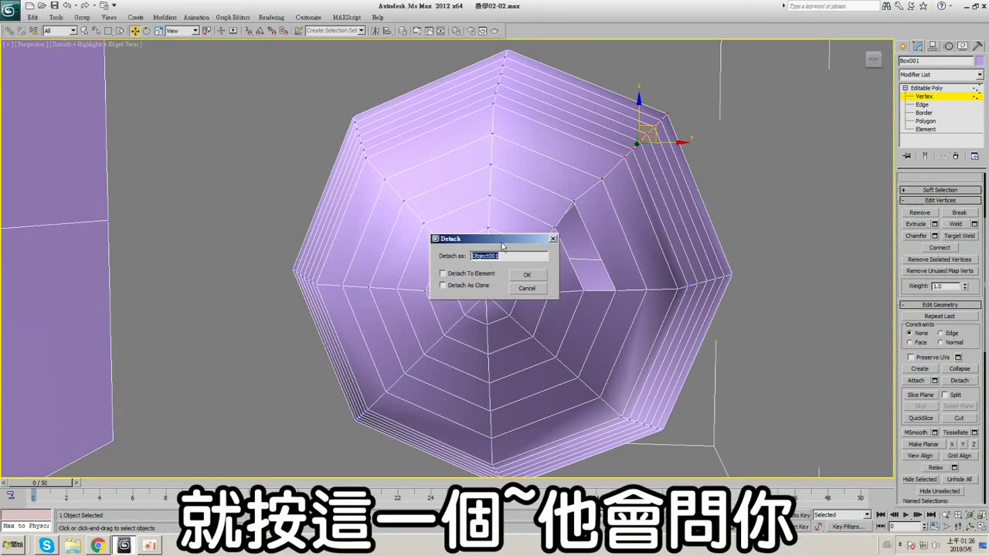
{"action": "left_click_drag", "start_coordinate": [503, 243], "coordinate": [479, 248]}
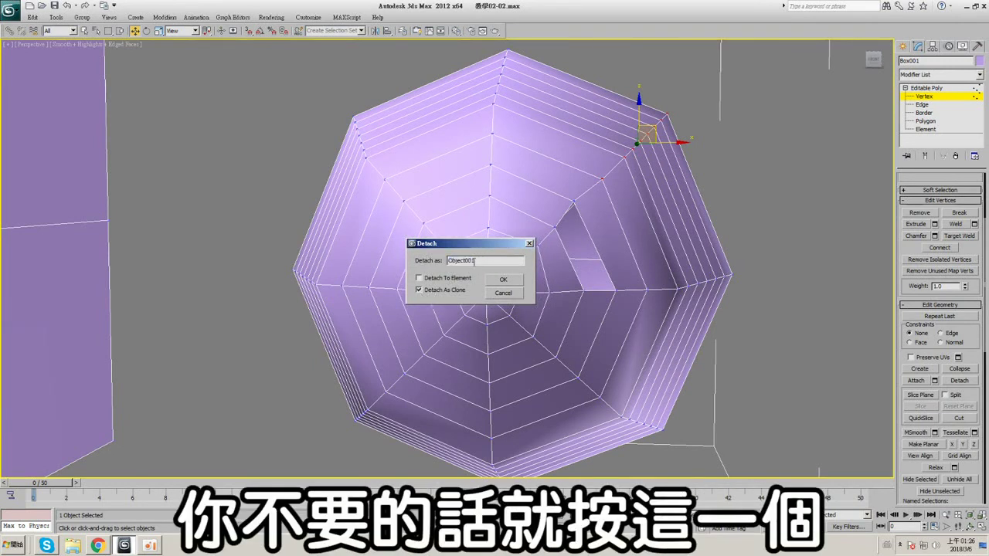
{"action": "left_click", "coordinate": [419, 278]}
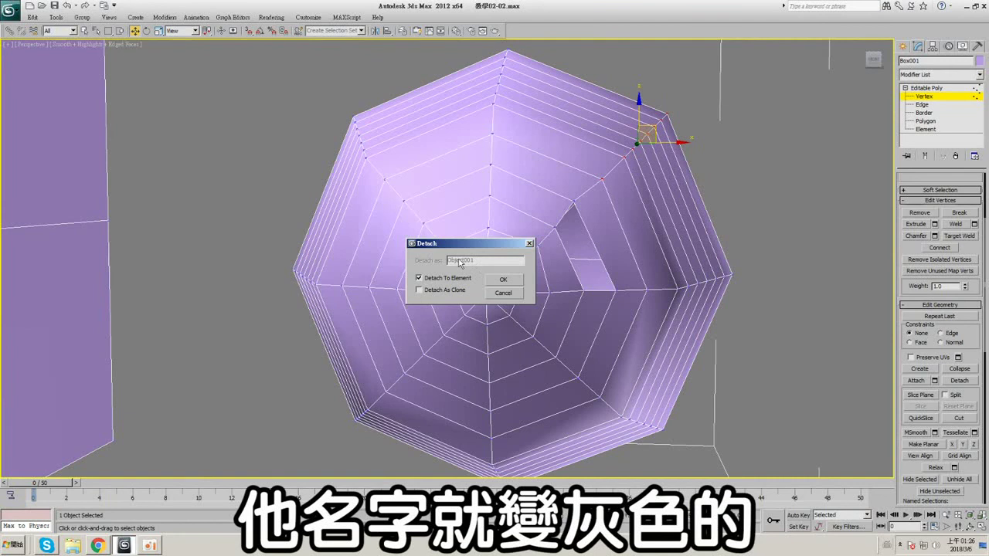
{"action": "left_click", "coordinate": [419, 279]}
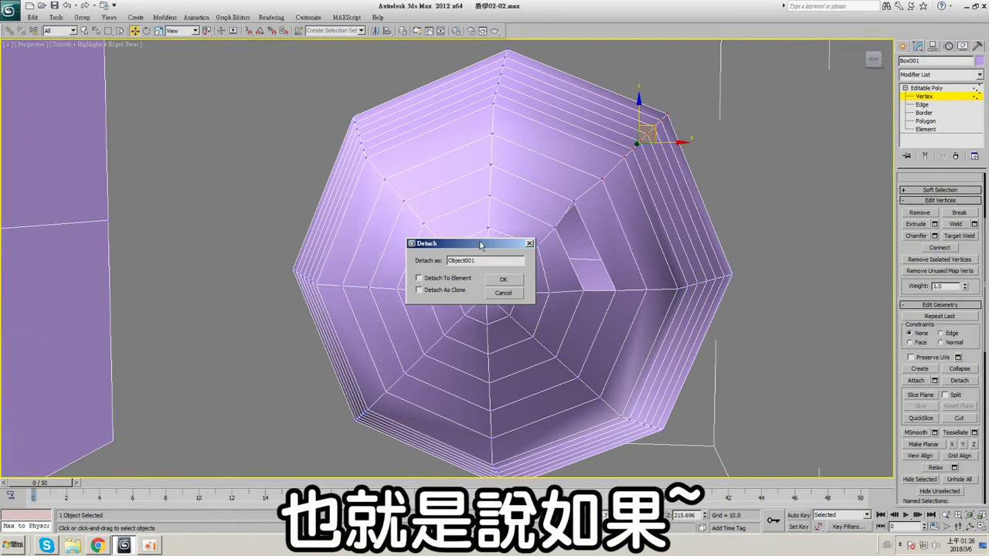
{"action": "left_click_drag", "start_coordinate": [480, 245], "coordinate": [364, 174]}
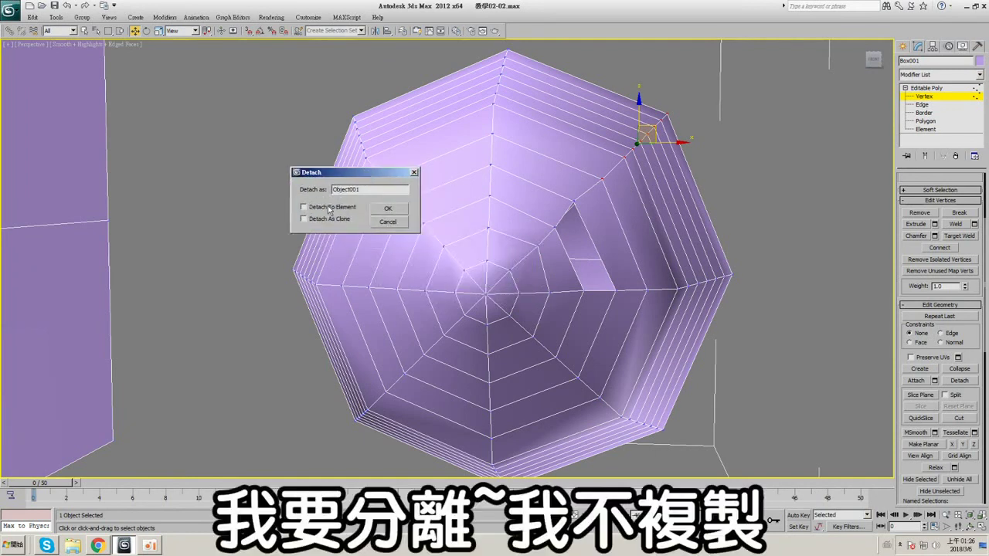
{"action": "left_click", "coordinate": [382, 211]}
- Leave vertex editing, select the detached piece and move it up and to the right, off the sphere
{"action": "middle_click_drag", "start_coordinate": [650, 187], "coordinate": [618, 196]}
{"action": "left_click", "coordinate": [944, 93]}
{"action": "left_click", "coordinate": [577, 171]}
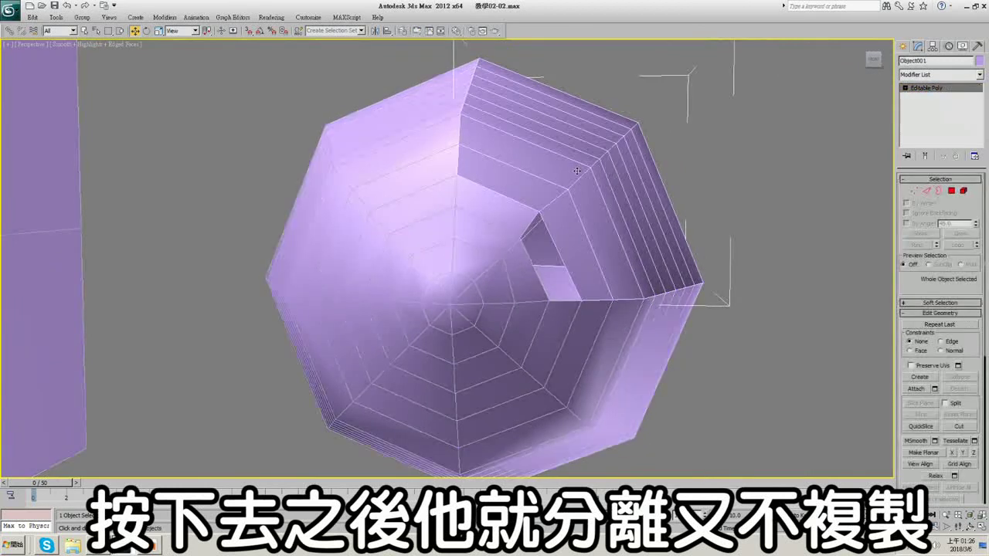
{"action": "key", "text": "z"}
{"action": "left_click_drag", "start_coordinate": [98, 229], "coordinate": [161, 175]}
- Undo the move and the detachment of the upper-right piece
{"action": "key", "text": "ctrl+z"}
{"action": "key", "text": "ctrl+z"}
{"action": "key", "text": "ctrl+z"}
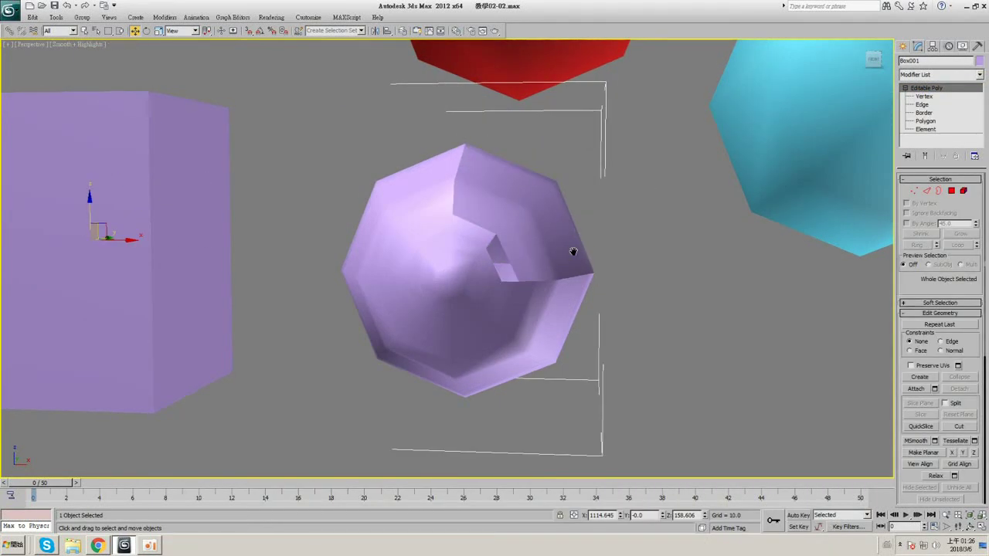
- Return to vertex level with edges shown and detach the selected spoke vertices as a separate object with Detach As Clone
{"action": "scroll", "coordinate": [573, 250], "scroll_direction": "up", "scroll_amount": 3}
{"action": "key", "text": "F4"}
{"action": "left_click", "coordinate": [956, 97]}
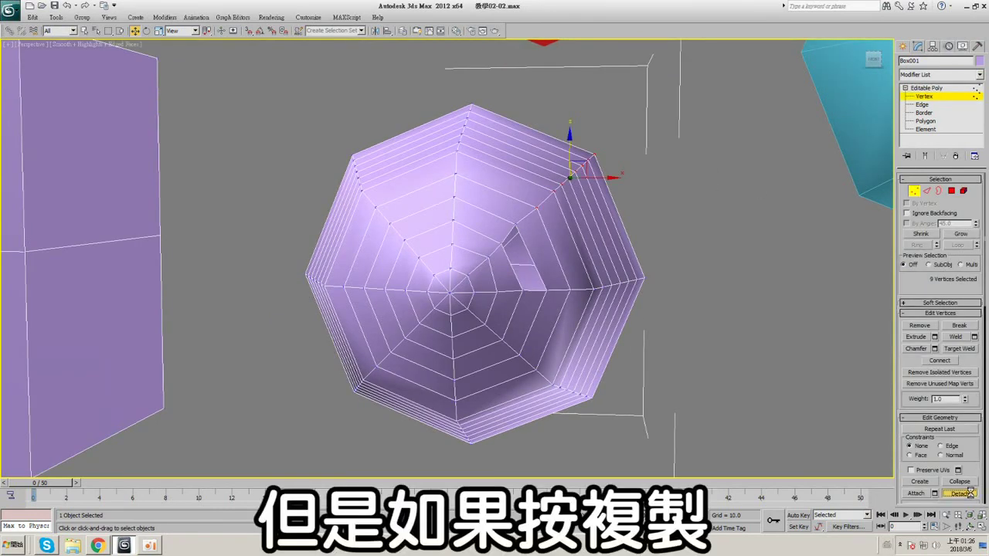
{"action": "left_click", "coordinate": [959, 493]}
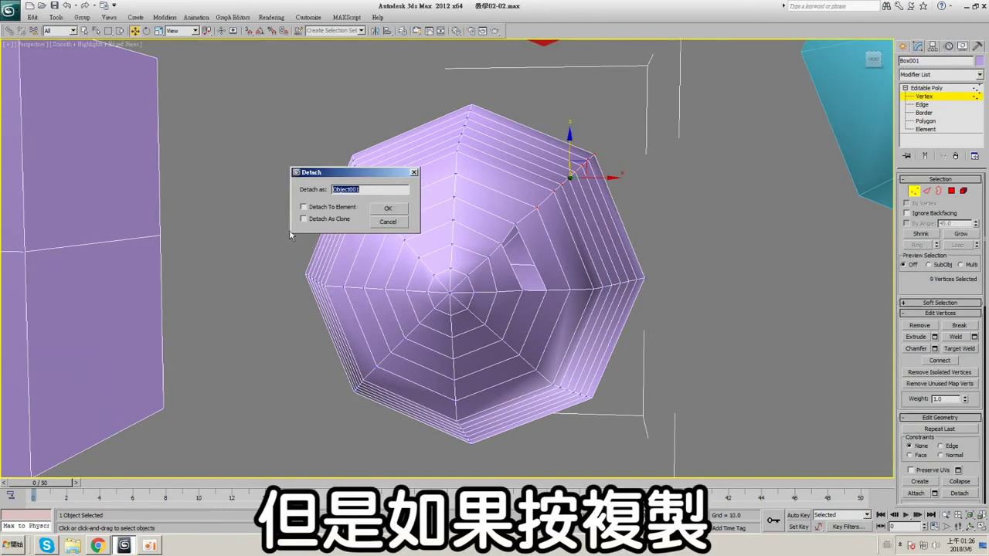
{"action": "left_click", "coordinate": [388, 208]}
- Leave vertex editing, select the cloned piece and move it to the right, clear of the intact purple sphere
{"action": "key", "text": "1"}
{"action": "left_click", "coordinate": [564, 168]}
{"action": "scroll", "coordinate": [563, 169], "scroll_direction": "down", "scroll_amount": 5}
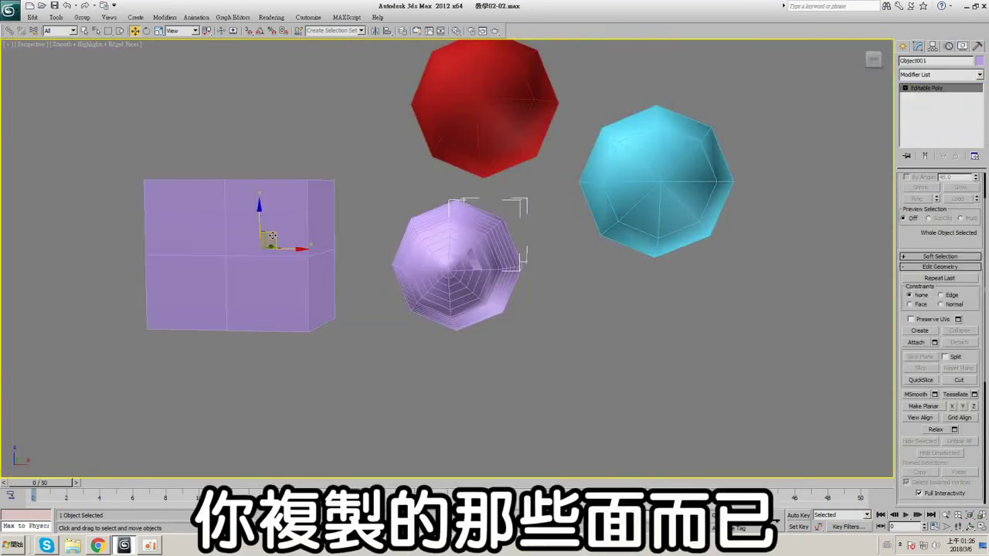
{"action": "left_click_drag", "start_coordinate": [273, 234], "coordinate": [323, 226]}
{"action": "scroll", "coordinate": [449, 244], "scroll_direction": "up", "scroll_amount": 2}
{"action": "key", "text": "F4"}
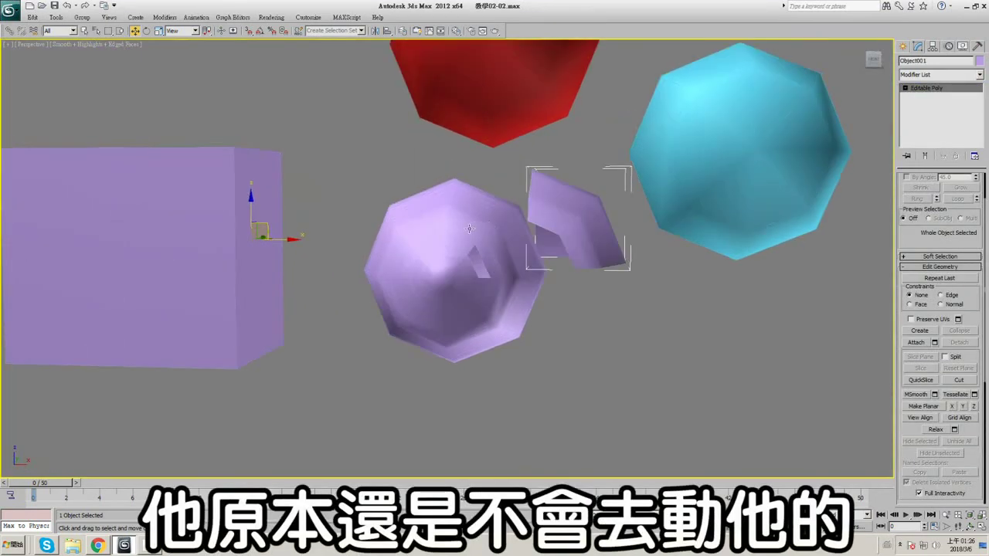
- Show the edged faces again, and undo the clone's move and the clone detachment
{"action": "key", "text": "F4"}
{"action": "key", "text": "ctrl+z"}
{"action": "key", "text": "ctrl+z"}
{"action": "key", "text": "ctrl+z"}
{"action": "key", "text": "ctrl+z"}
- Detach the selected spoke vertices with both Detach To Element and Detach As Clone enabled
{"action": "scroll", "coordinate": [526, 215], "scroll_direction": "up", "scroll_amount": 3}
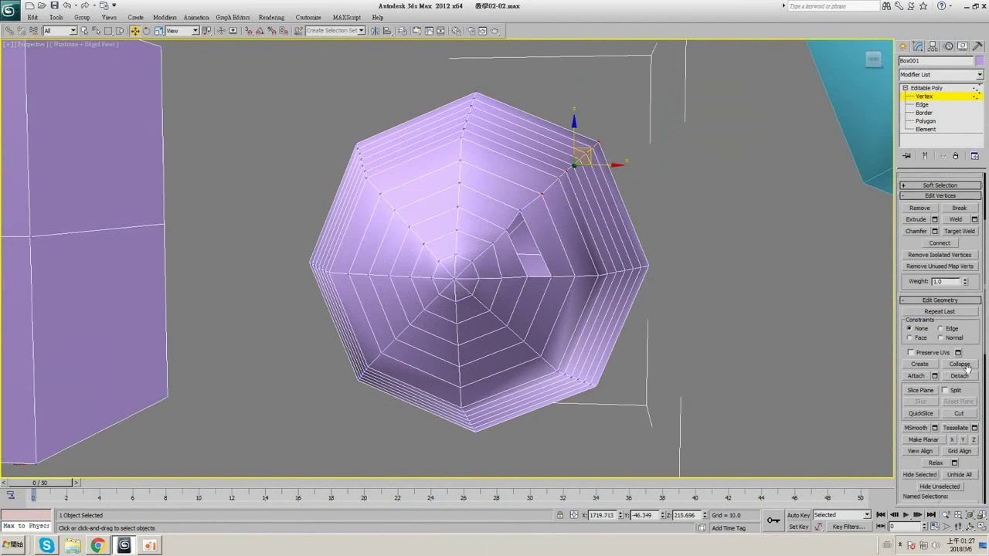
{"action": "left_click", "coordinate": [959, 376]}
{"action": "left_click", "coordinate": [306, 208]}
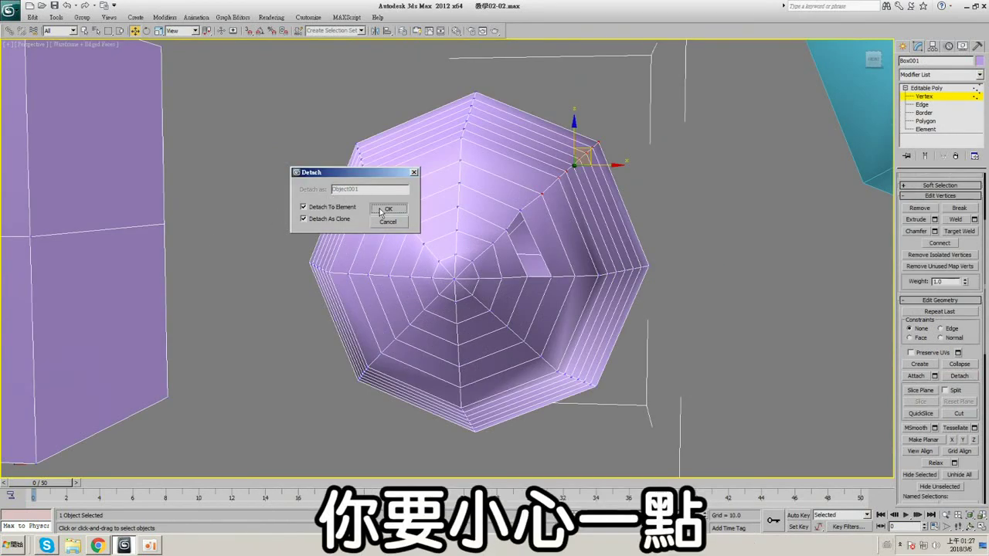
{"action": "left_click", "coordinate": [388, 208]}
- At element level, select the cloned upper-right element, move it off the sphere, and undo that move
{"action": "left_click", "coordinate": [936, 131]}
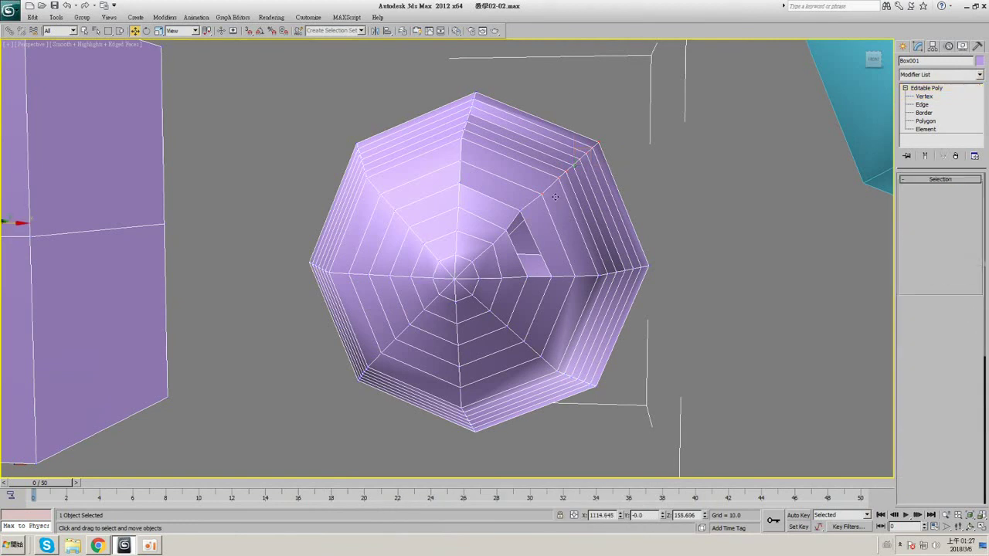
{"action": "left_click", "coordinate": [517, 156]}
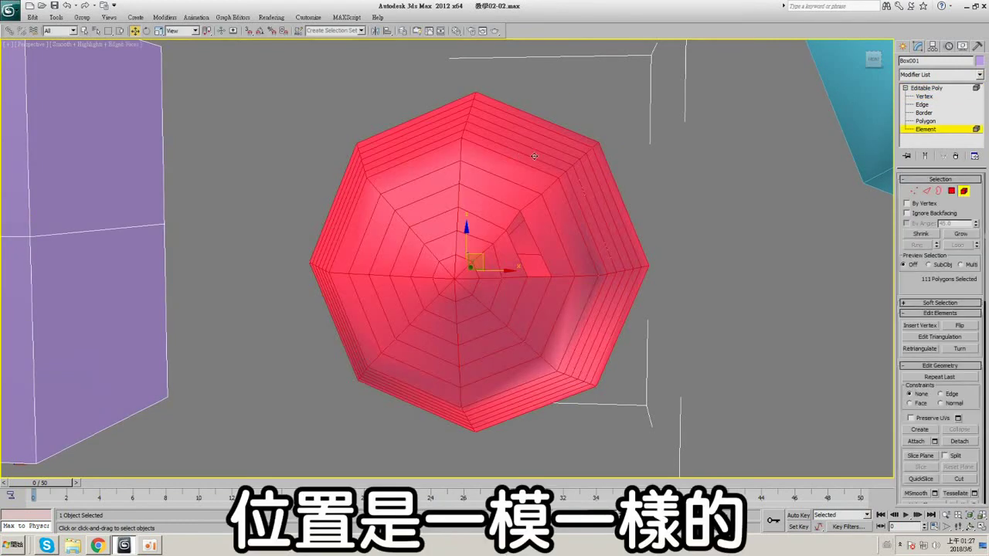
{"action": "left_click", "coordinate": [542, 156]}
{"action": "left_click_drag", "start_coordinate": [568, 172], "coordinate": [610, 159]}
{"action": "key", "text": "ctrl+z"}
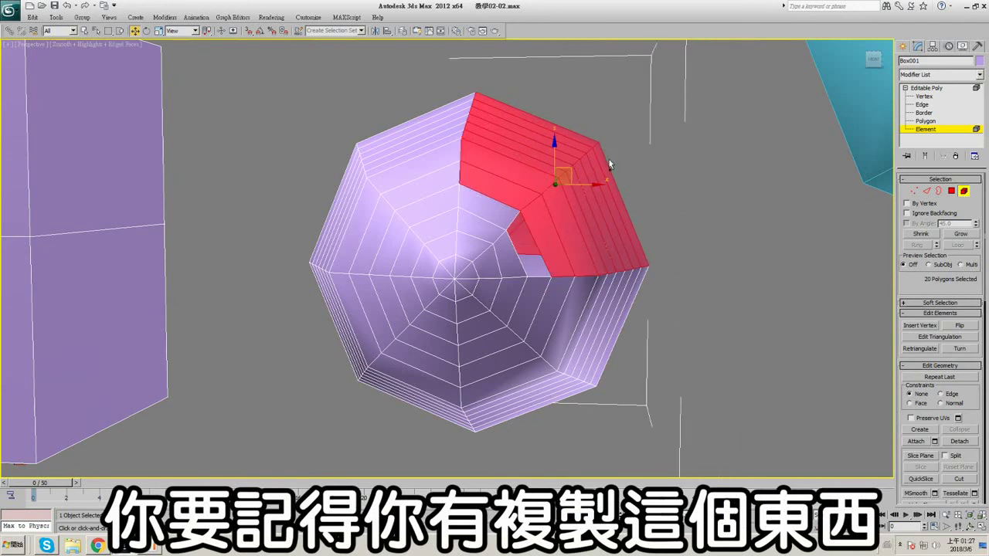
- Examine the overlapping cloned faces on the purple sphere with and without edged faces, from another angle
{"action": "left_click", "coordinate": [934, 89]}
{"action": "key", "text": "F4"}
{"action": "middle_click_drag", "start_coordinate": [525, 176], "coordinate": [673, 174], "text": "alt"}
{"action": "key", "text": "F4"}
{"action": "key", "text": "F4"}
{"action": "key", "text": "5"}
{"action": "left_click", "coordinate": [576, 183]}
{"action": "key", "text": "F4"}
{"action": "key", "text": "5"}
- Return to vertex level, start Slice Plane and rotate the plane -90° about Z so it stands vertical
{"action": "left_click_drag", "start_coordinate": [907, 278], "coordinate": [937, 150]}
{"action": "left_click", "coordinate": [935, 103]}
{"action": "left_click", "coordinate": [934, 97]}
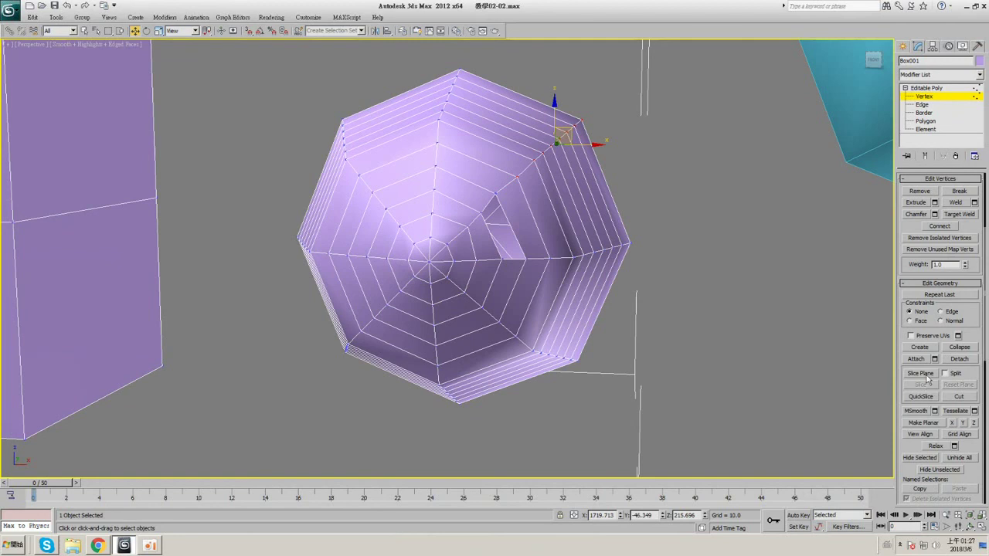
{"action": "left_click", "coordinate": [928, 373]}
{"action": "key", "text": "F3"}
{"action": "scroll", "coordinate": [568, 225], "scroll_direction": "down", "scroll_amount": 2}
{"action": "middle_click_drag", "start_coordinate": [586, 233], "coordinate": [602, 248]}
{"action": "key", "text": "F3"}
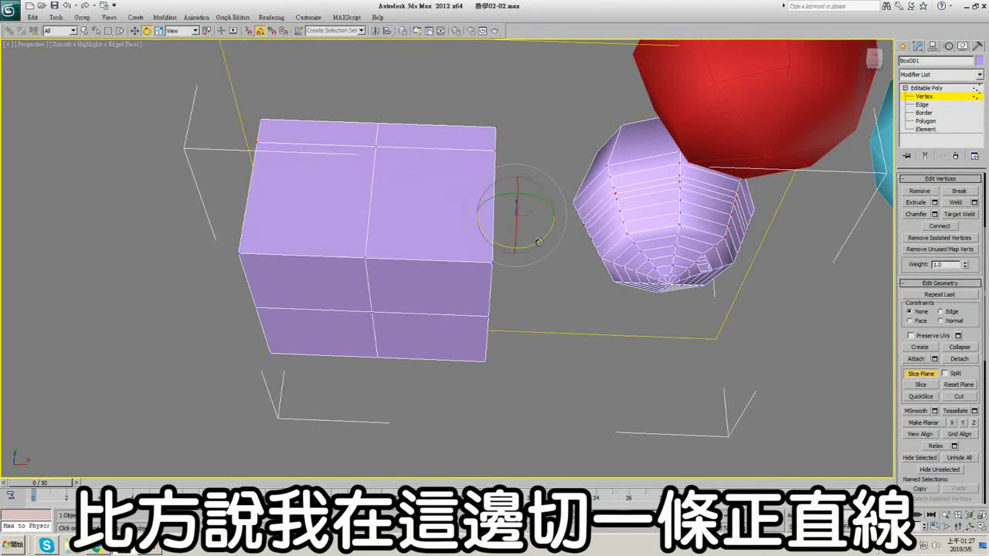
{"action": "left_click_drag", "start_coordinate": [539, 242], "coordinate": [495, 265]}
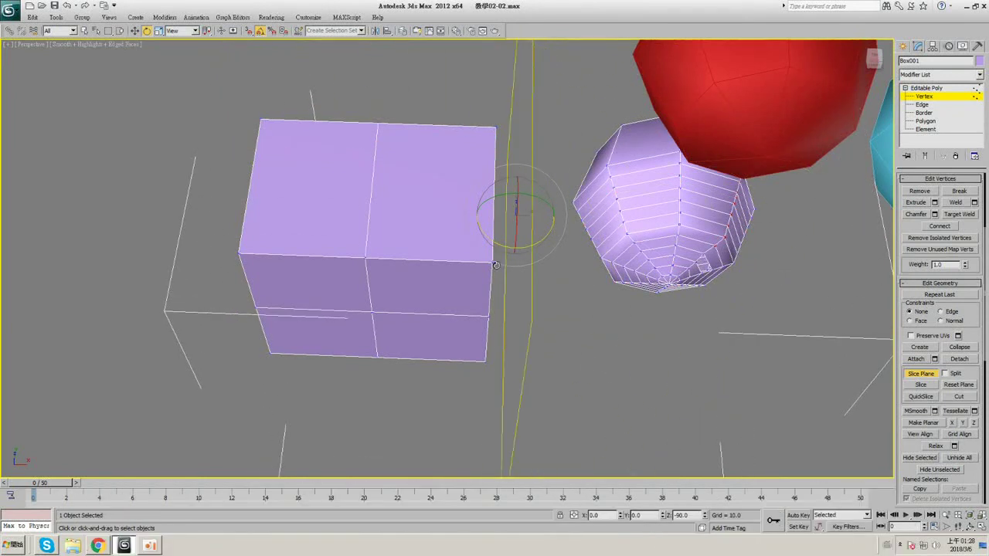
- Move the vertical slice plane along X so it crosses the purple sphere left of its centre
{"action": "left_click", "coordinate": [135, 31]}
{"action": "middle_click_drag", "start_coordinate": [505, 217], "coordinate": [428, 207]}
{"action": "left_click_drag", "start_coordinate": [461, 207], "coordinate": [482, 207]}
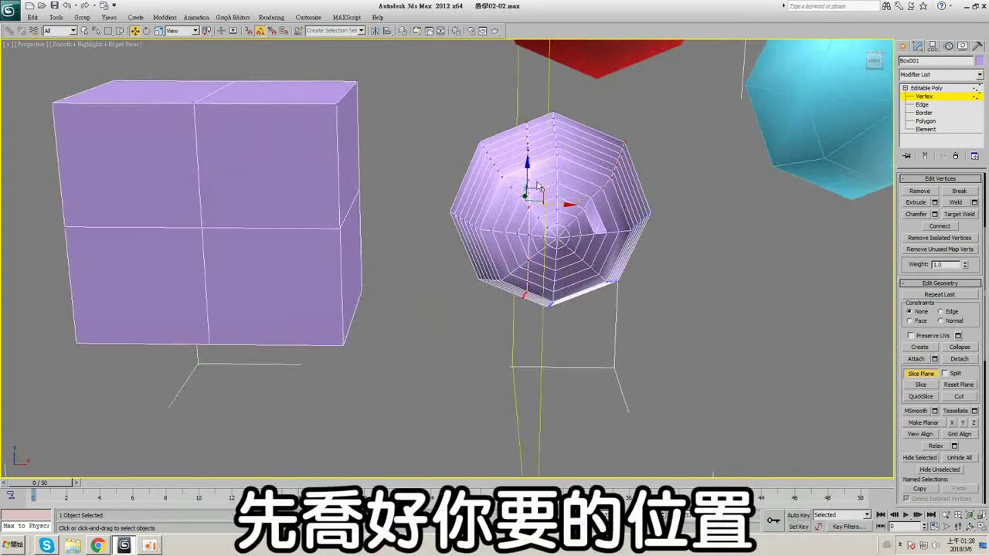
{"action": "left_click_drag", "start_coordinate": [535, 194], "coordinate": [536, 193]}
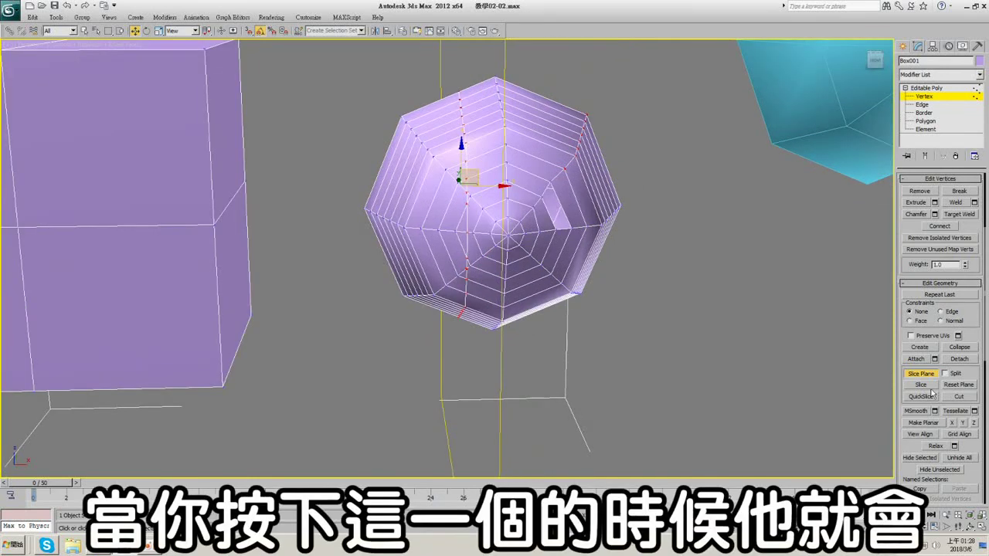
- Slice the mesh at the plane, move the plane off the sphere's left side to reveal the cut, and undo
{"action": "left_click", "coordinate": [921, 384]}
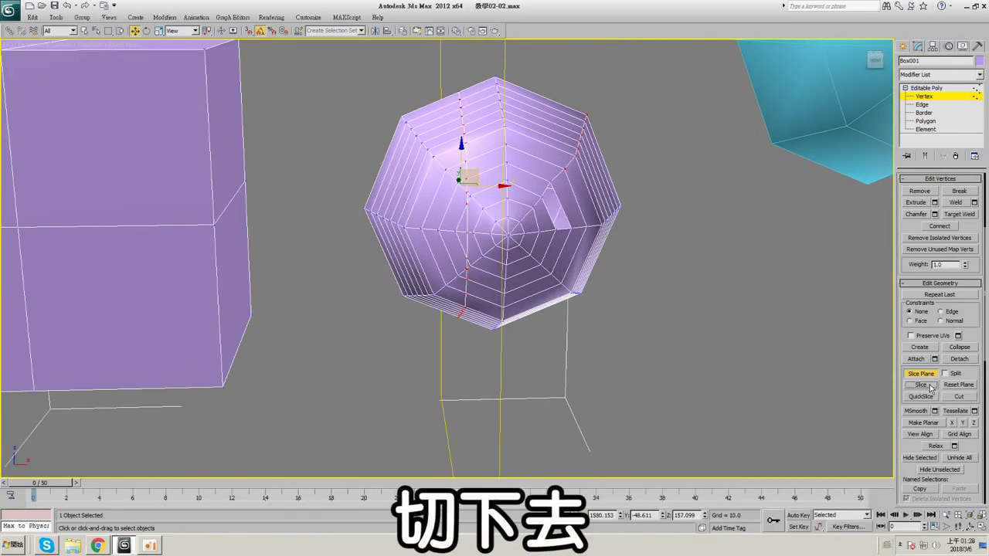
{"action": "left_click_drag", "start_coordinate": [494, 186], "coordinate": [388, 186]}
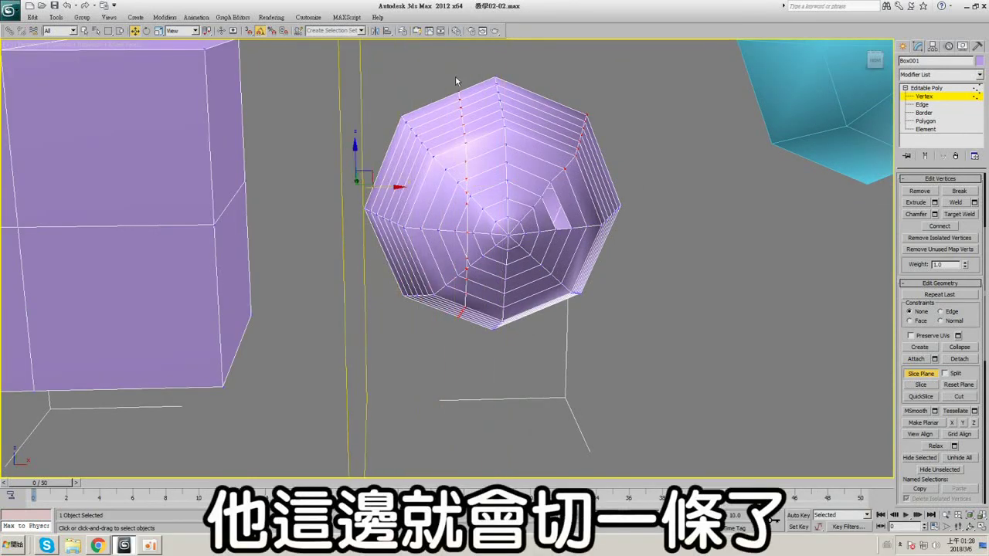
{"action": "key", "text": "ctrl+z"}
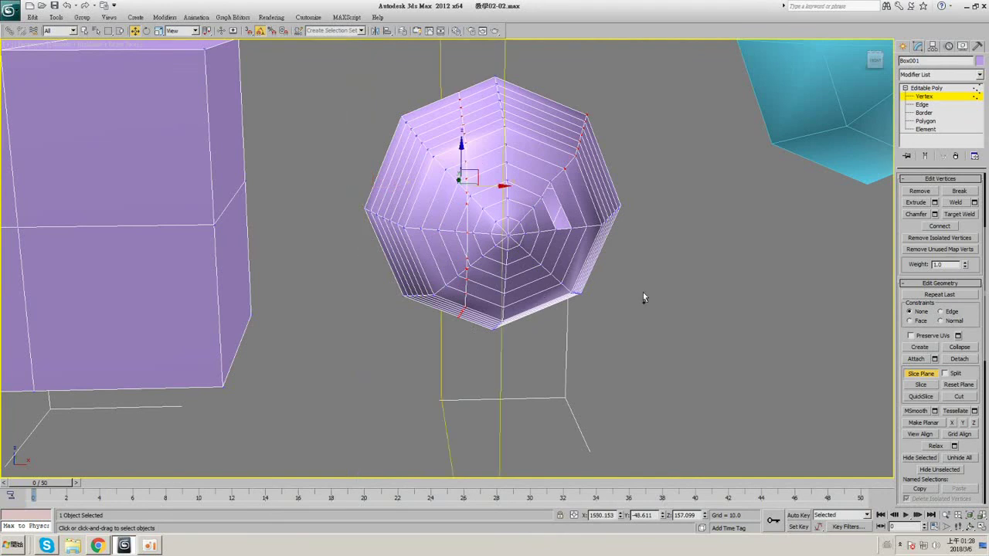
- Shift the slice plane slightly to the left and try Reset Plane on it
{"action": "mouse_move", "coordinate": [493, 187]}
{"action": "left_mouse_down"}
{"action": "mouse_move", "coordinate": [444, 186]}
{"action": "mouse_move", "coordinate": [487, 189]}
{"action": "left_mouse_up"}
{"action": "left_click", "coordinate": [962, 386]}
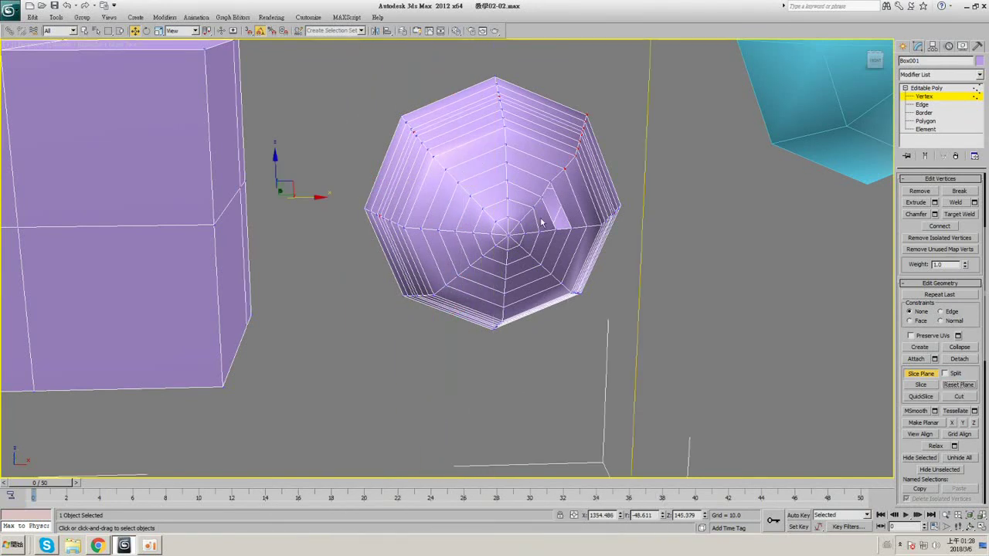
{"action": "left_click", "coordinate": [972, 387]}
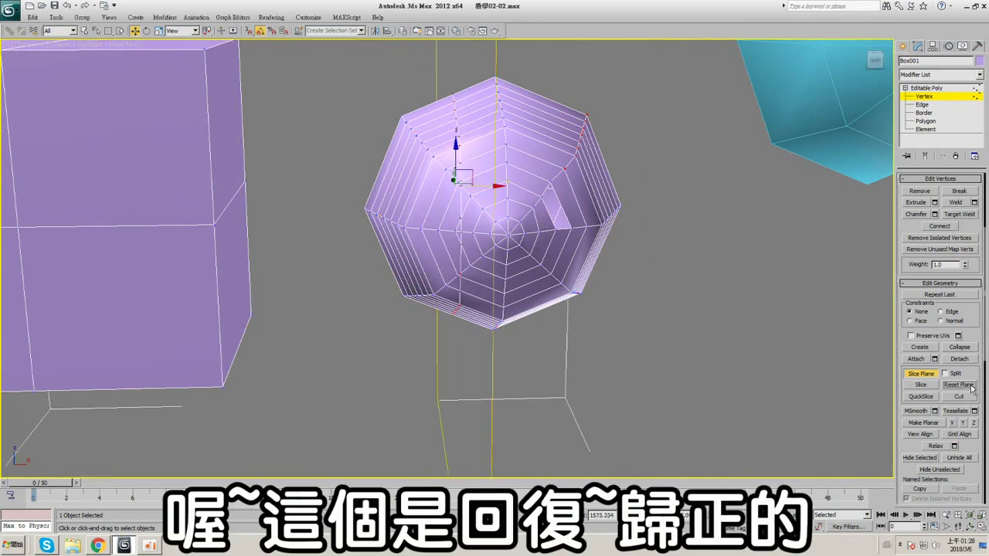
- Move the slice plane right and down, tilt it with Rotate, and reset the plane
{"action": "left_click_drag", "start_coordinate": [500, 189], "coordinate": [567, 207]}
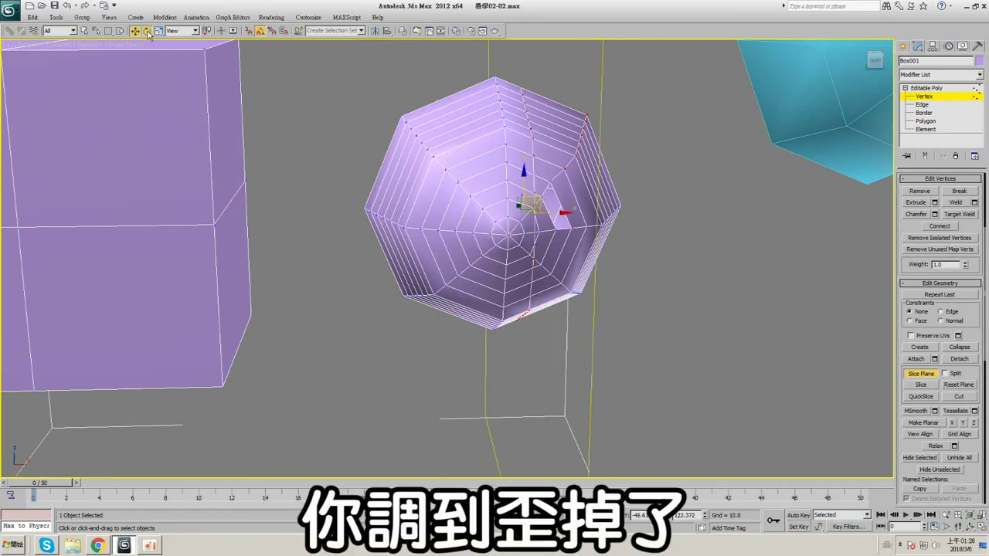
{"action": "left_click", "coordinate": [146, 31]}
{"action": "mouse_move", "coordinate": [499, 209]}
{"action": "left_mouse_down"}
{"action": "mouse_move", "coordinate": [471, 216]}
{"action": "mouse_move", "coordinate": [481, 215]}
{"action": "left_mouse_up"}
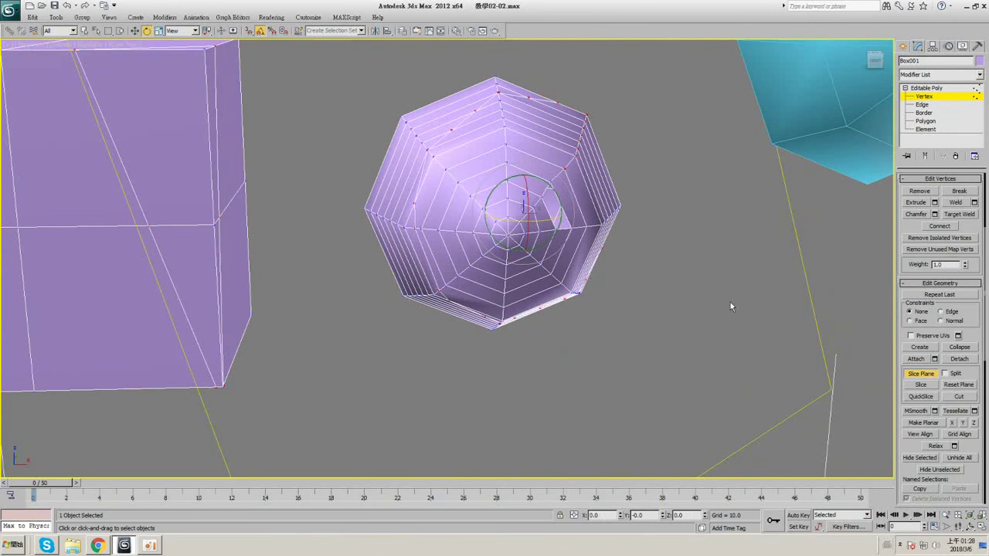
{"action": "left_click", "coordinate": [961, 389]}
- Slice the mesh with the vertical plane placed left of the purple sphere's centre, and switch to edge level
{"action": "key", "text": "w"}
{"action": "left_click_drag", "start_coordinate": [552, 209], "coordinate": [489, 204]}
{"action": "middle_click_drag", "start_coordinate": [571, 238], "coordinate": [618, 238]}
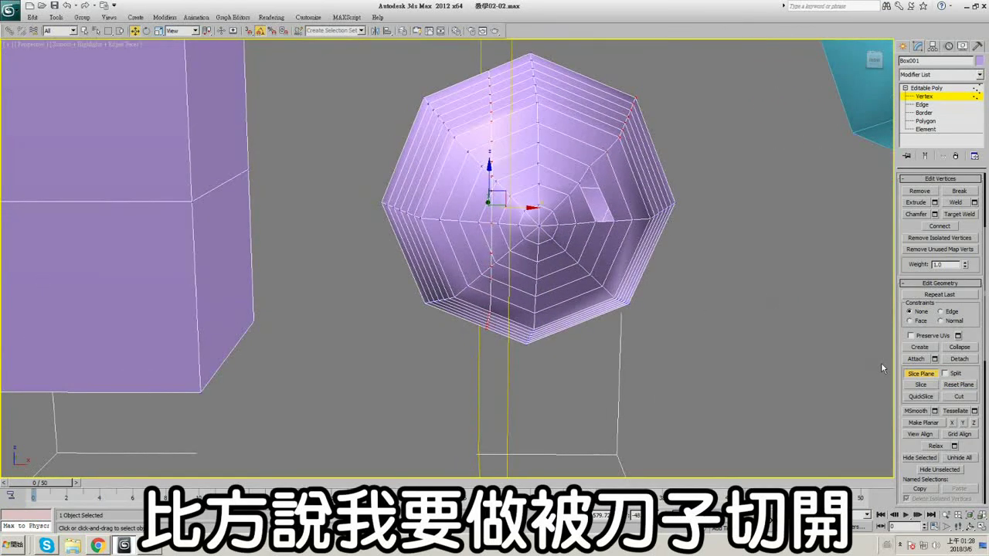
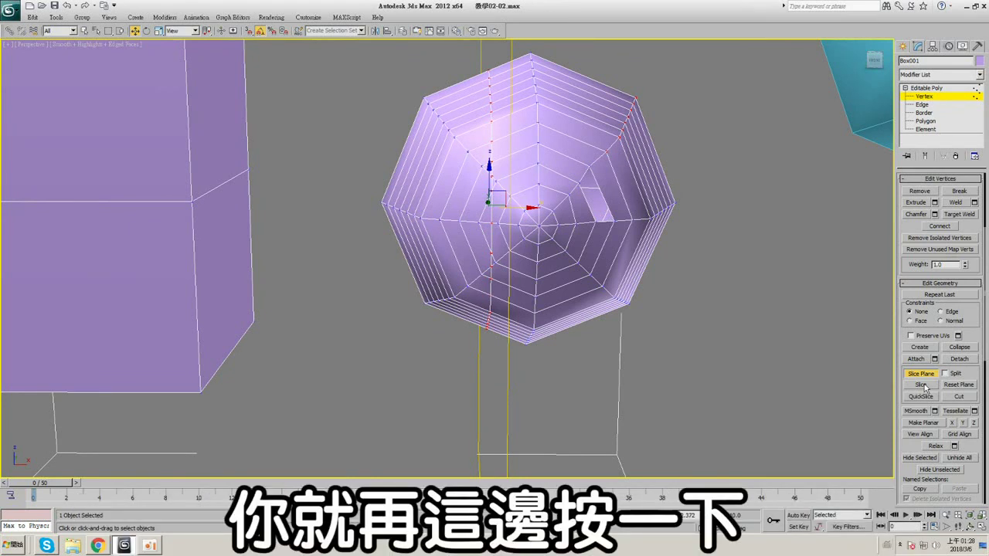
{"action": "middle_click_drag", "start_coordinate": [504, 217], "coordinate": [492, 242]}
{"action": "scroll", "coordinate": [492, 242], "scroll_direction": "up", "scroll_amount": 3}
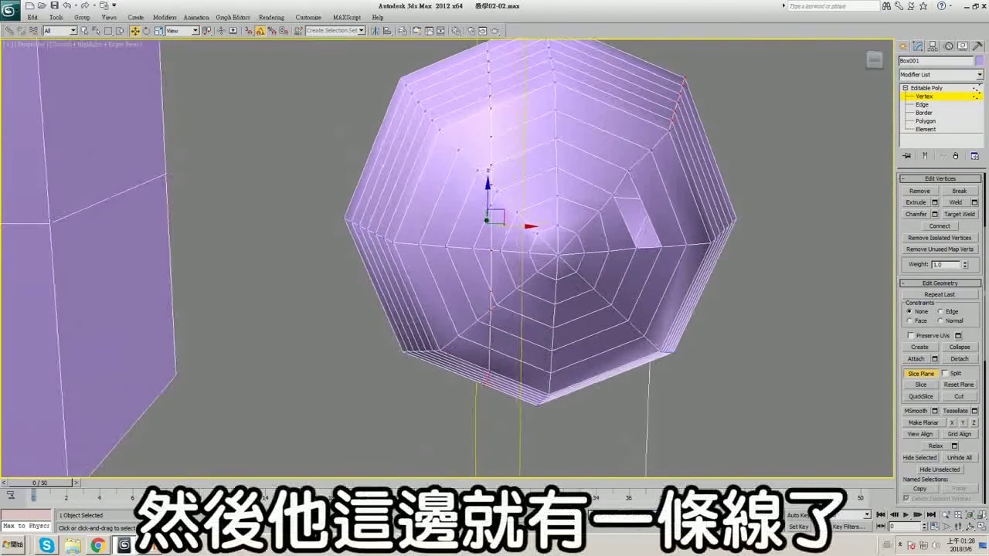
{"action": "left_click", "coordinate": [925, 106]}
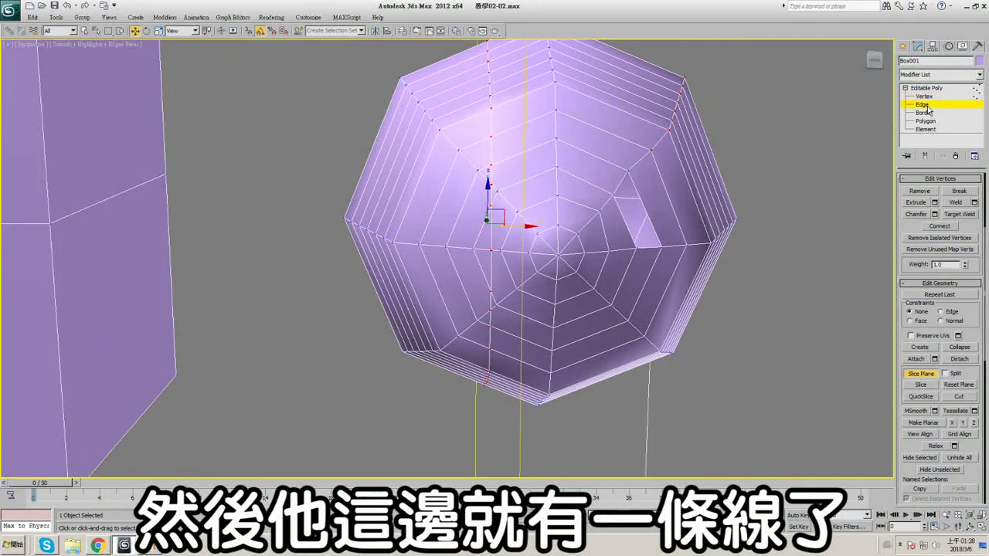
- Select the full edge loop along the slice on the sphere and apply a chamfer to it
{"action": "left_click", "coordinate": [490, 176]}
{"action": "left_click", "coordinate": [958, 245]}
{"action": "scroll", "coordinate": [543, 119], "scroll_direction": "up", "scroll_amount": 3}
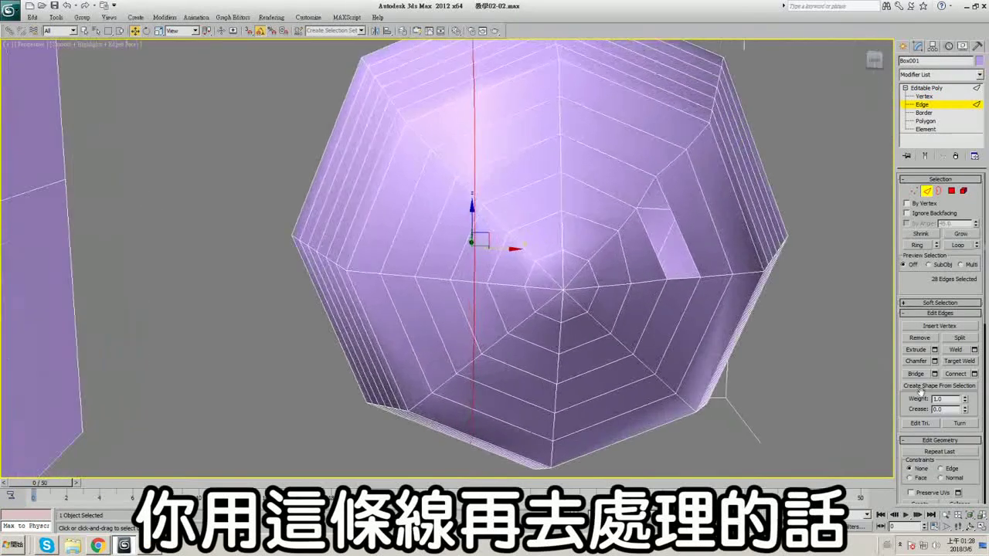
{"action": "left_click", "coordinate": [934, 361]}
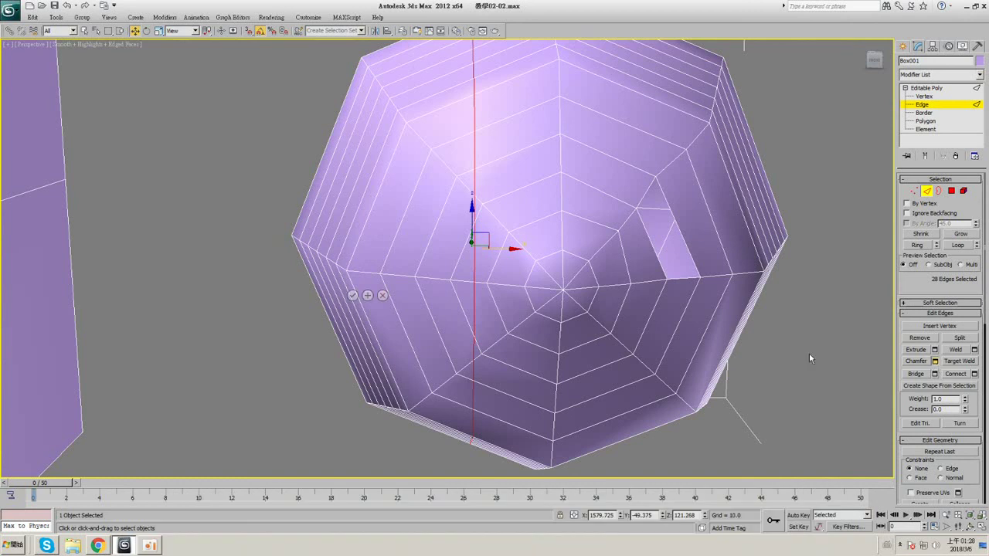
{"action": "left_click", "coordinate": [352, 295]}
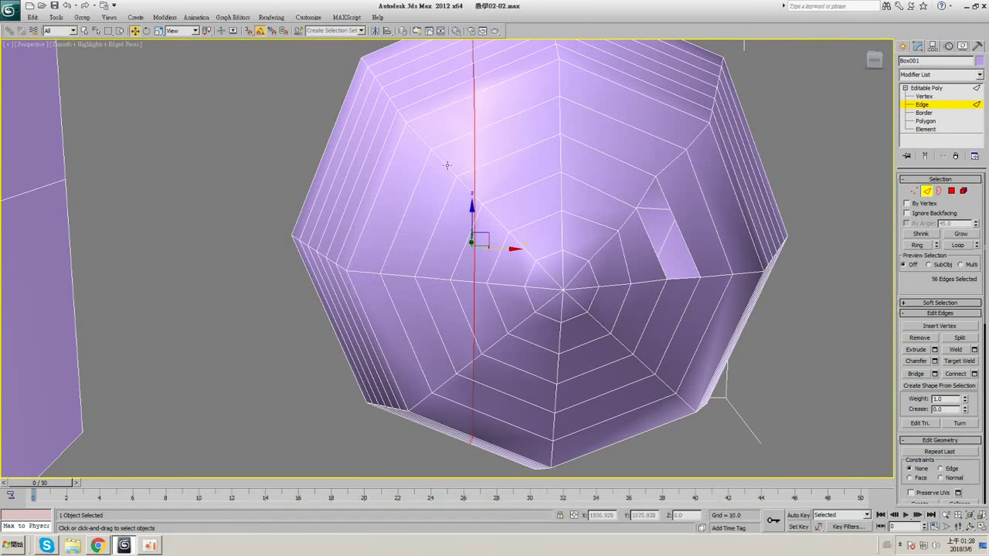
- Reselect the edge loop at the cut and scale a copy inward to about 35 percent, making an inner ring
{"action": "left_click", "coordinate": [473, 158]}
{"action": "left_click", "coordinate": [956, 246]}
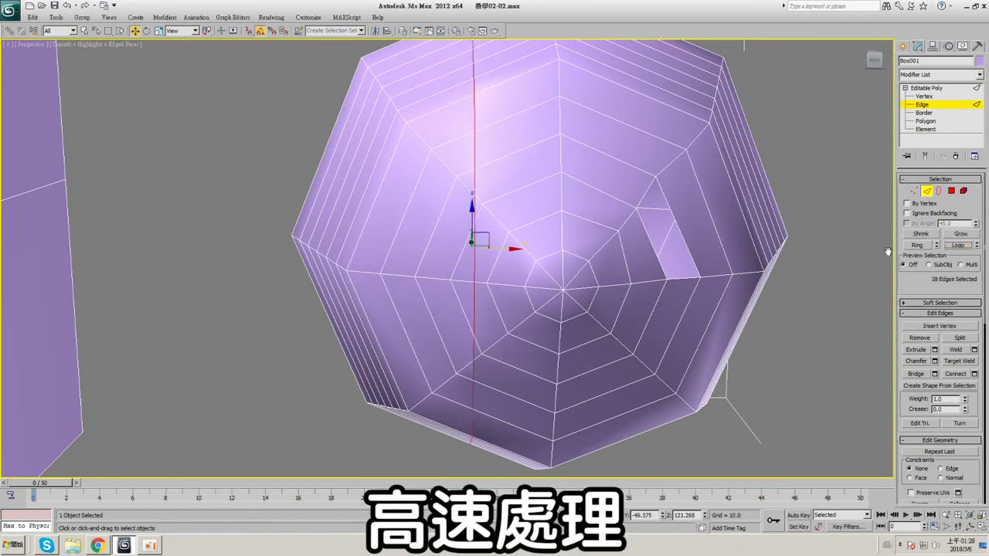
{"action": "left_click", "coordinate": [158, 31]}
{"action": "left_click_drag", "start_coordinate": [480, 243], "coordinate": [480, 249]}
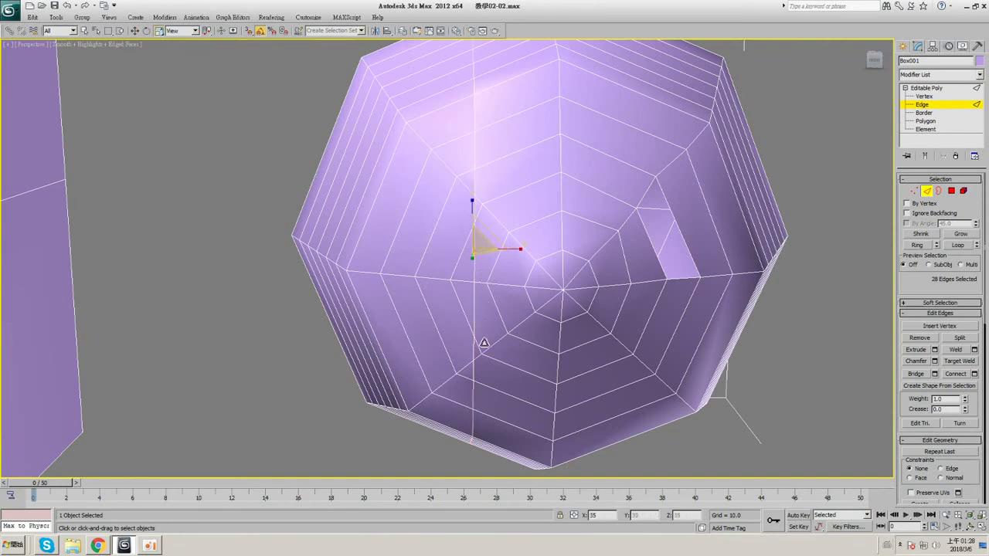
- Select the sphere's left piece as an element and move it left, away from the rest of the sphere
{"action": "left_click", "coordinate": [944, 88]}
{"action": "left_click", "coordinate": [936, 130]}
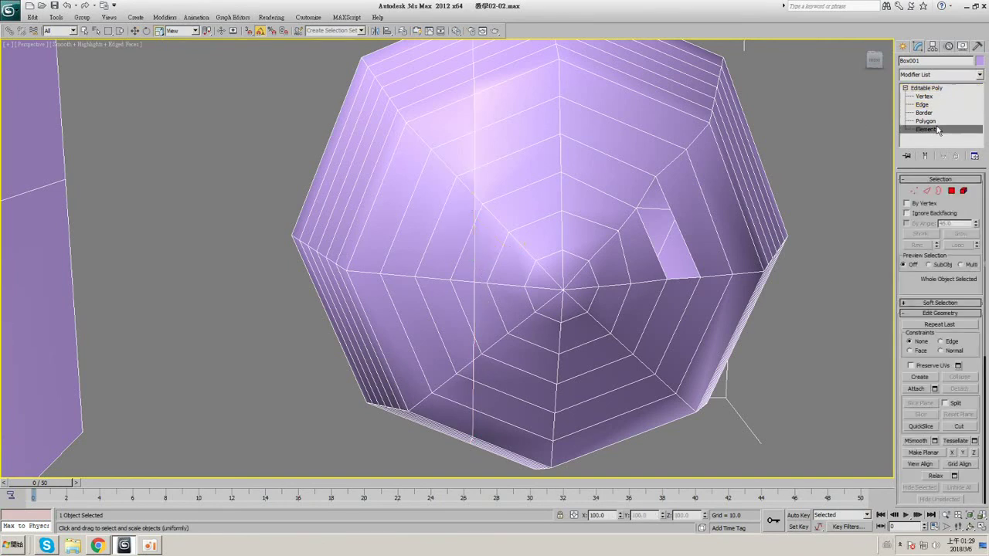
{"action": "scroll", "coordinate": [457, 170], "scroll_direction": "down", "scroll_amount": 2}
{"action": "left_click", "coordinate": [336, 171]}
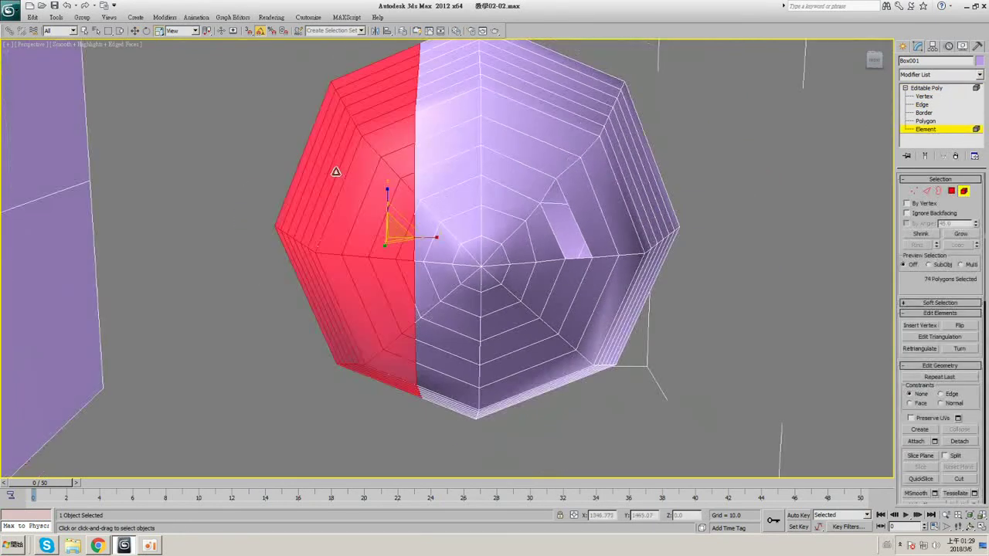
{"action": "left_click", "coordinate": [135, 31]}
{"action": "left_click_drag", "start_coordinate": [414, 240], "coordinate": [366, 240]}
{"action": "key", "text": "F4"}
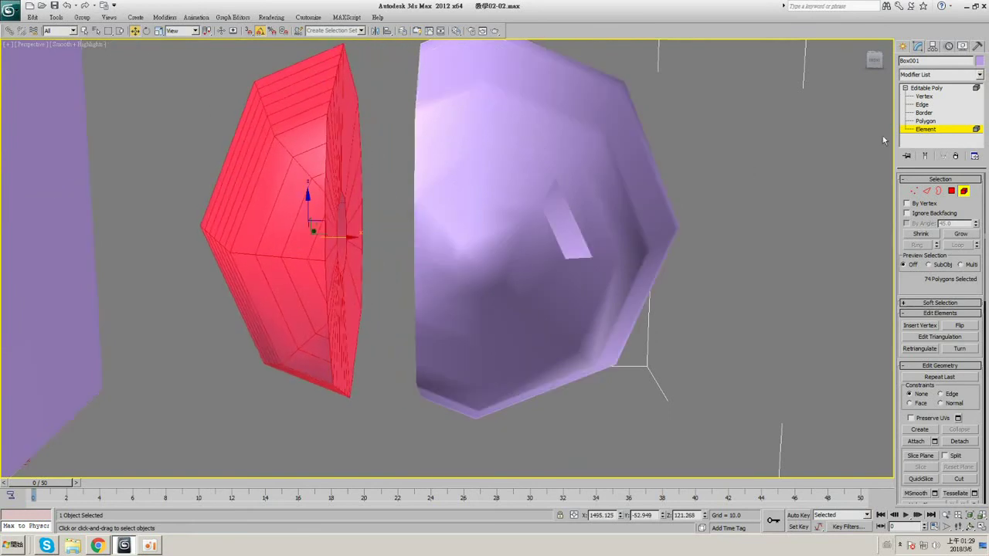
- Collapse the inner edge ring of the left piece to a single point, closing its cut face
{"action": "key", "text": "2"}
{"action": "middle_click_drag", "start_coordinate": [361, 217], "coordinate": [338, 227], "text": "alt"}
{"action": "key", "text": "F4"}
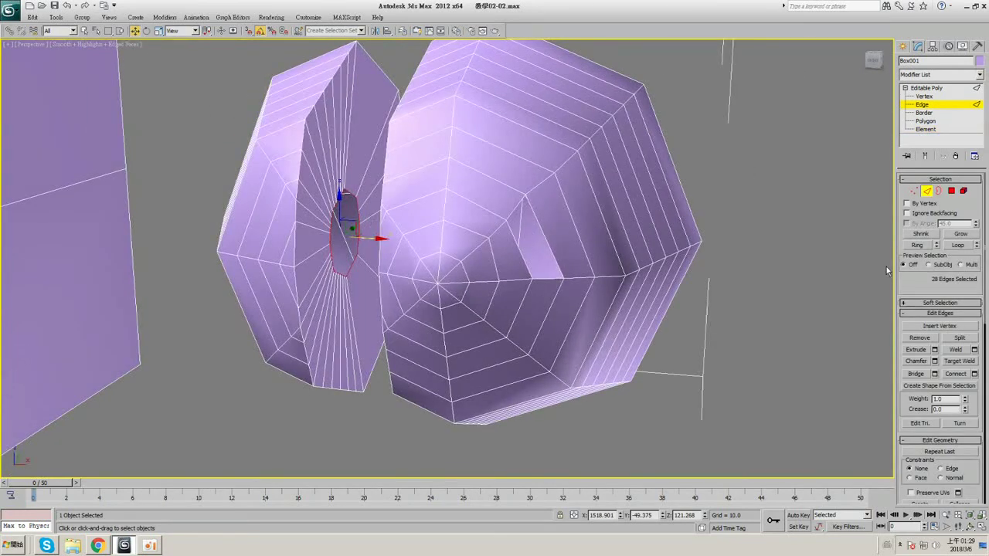
{"action": "scroll", "coordinate": [975, 367], "scroll_direction": "down", "scroll_amount": 3}
{"action": "left_click", "coordinate": [961, 358]}
{"action": "middle_click_drag", "start_coordinate": [510, 217], "coordinate": [533, 190], "text": "alt"}
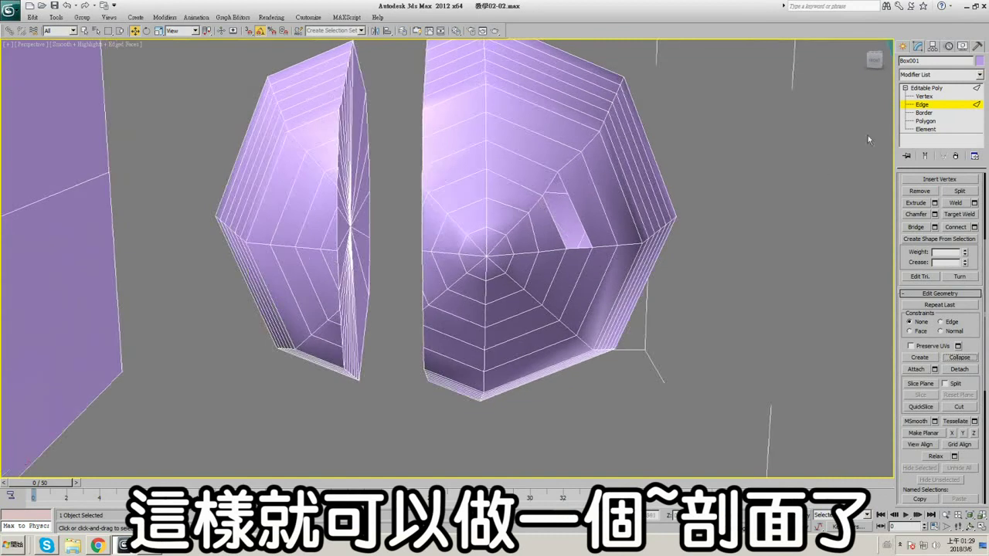
- Select the open edge loop on the sphere's right piece, scale a copy inward and collapse it to cap the cut
{"action": "middle_click_drag", "start_coordinate": [448, 185], "coordinate": [463, 185], "text": "alt"}
{"action": "left_click", "coordinate": [435, 154]}
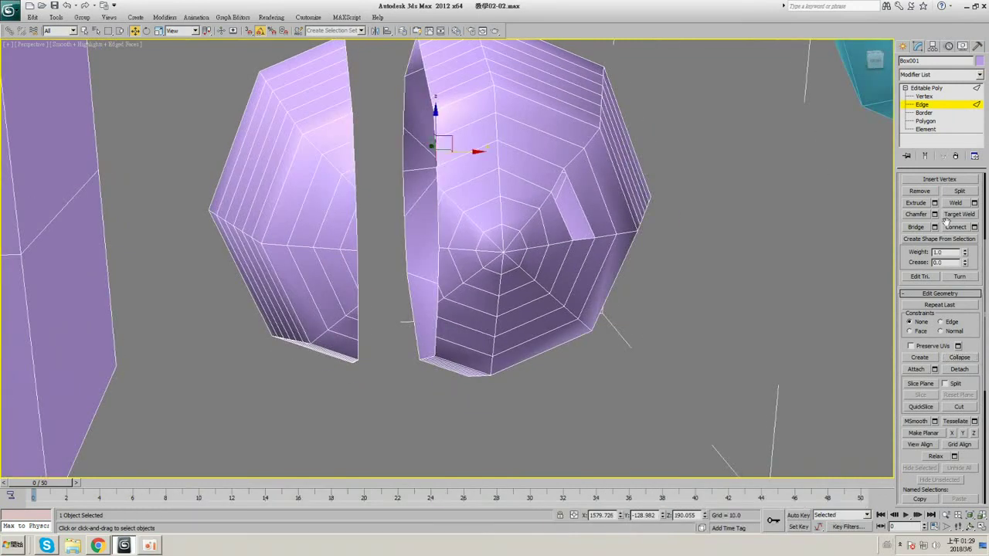
{"action": "scroll", "coordinate": [943, 247], "scroll_direction": "up", "scroll_amount": 4}
{"action": "left_click", "coordinate": [957, 245]}
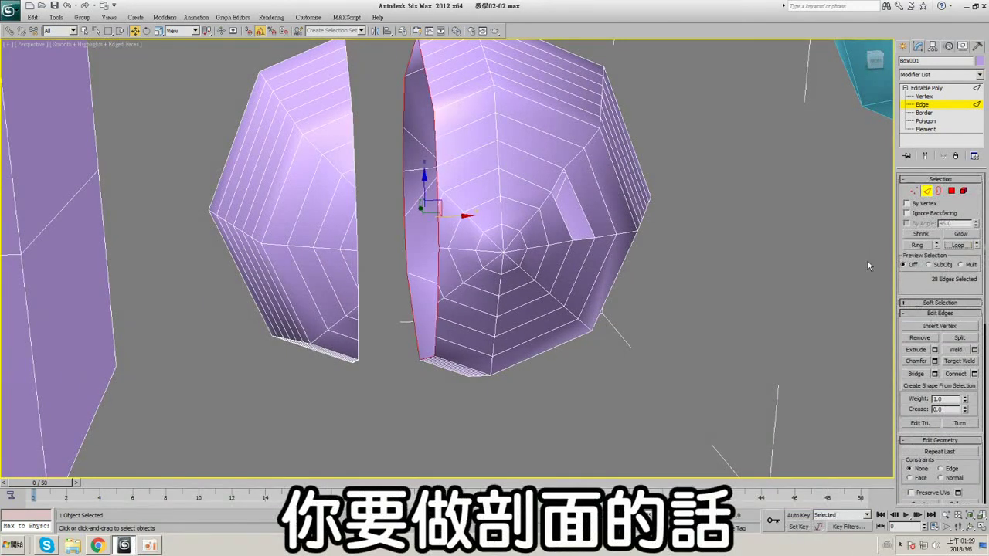
{"action": "left_click", "coordinate": [158, 30]}
{"action": "left_click_drag", "start_coordinate": [422, 212], "coordinate": [425, 290]}
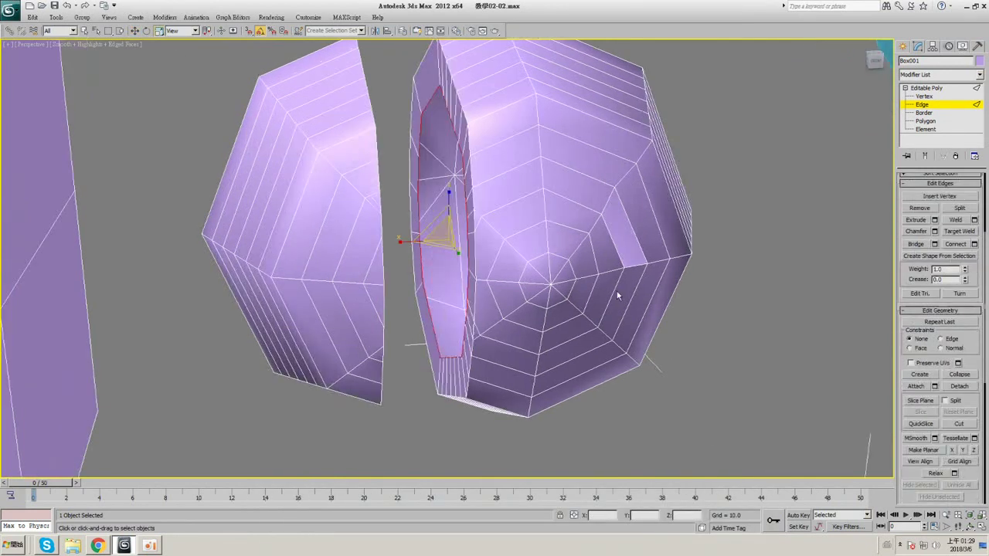
{"action": "key", "text": "ctrl+alt+c"}
{"action": "key", "text": "F4"}
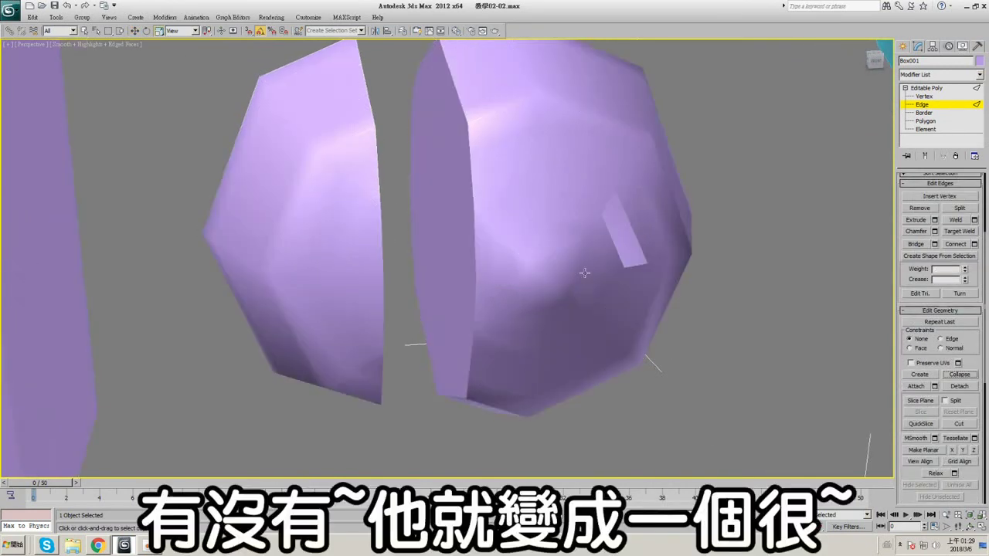
- Select the left piece as an element and move it right, close to the other piece
{"action": "middle_click_drag", "start_coordinate": [585, 272], "coordinate": [524, 178], "text": "alt"}
{"action": "left_click", "coordinate": [950, 131]}
{"action": "left_click", "coordinate": [285, 178]}
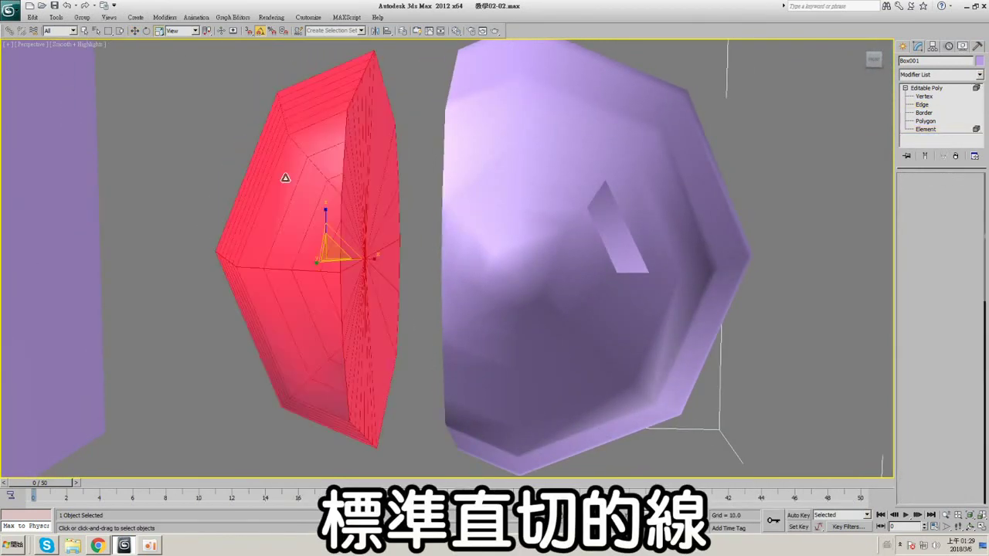
{"action": "left_click", "coordinate": [135, 31]}
{"action": "middle_click_drag", "start_coordinate": [323, 191], "coordinate": [407, 204], "text": "alt"}
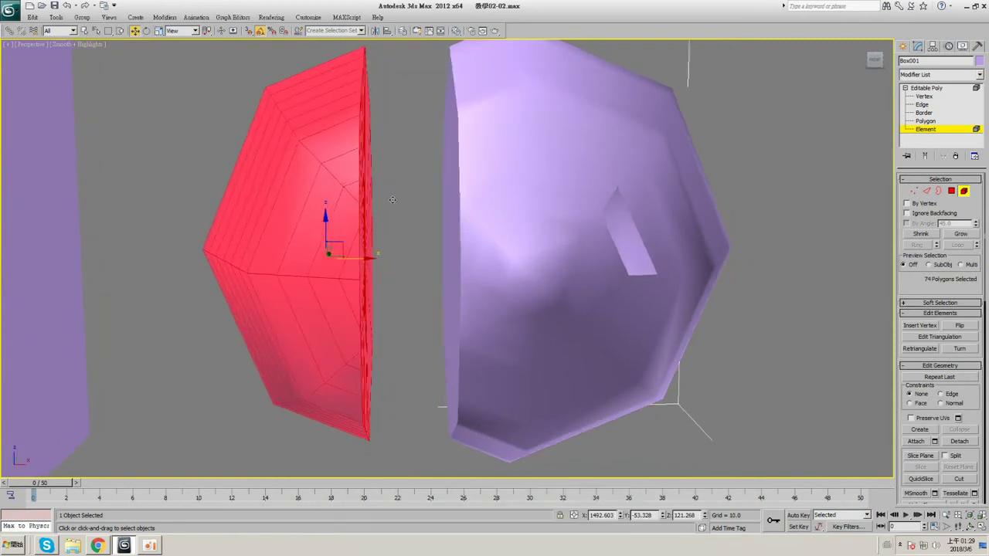
{"action": "left_click_drag", "start_coordinate": [364, 260], "coordinate": [448, 270]}
{"action": "key", "text": "F4"}
{"action": "key", "text": "F4"}
{"action": "scroll", "coordinate": [448, 270], "scroll_direction": "down", "scroll_amount": 2}
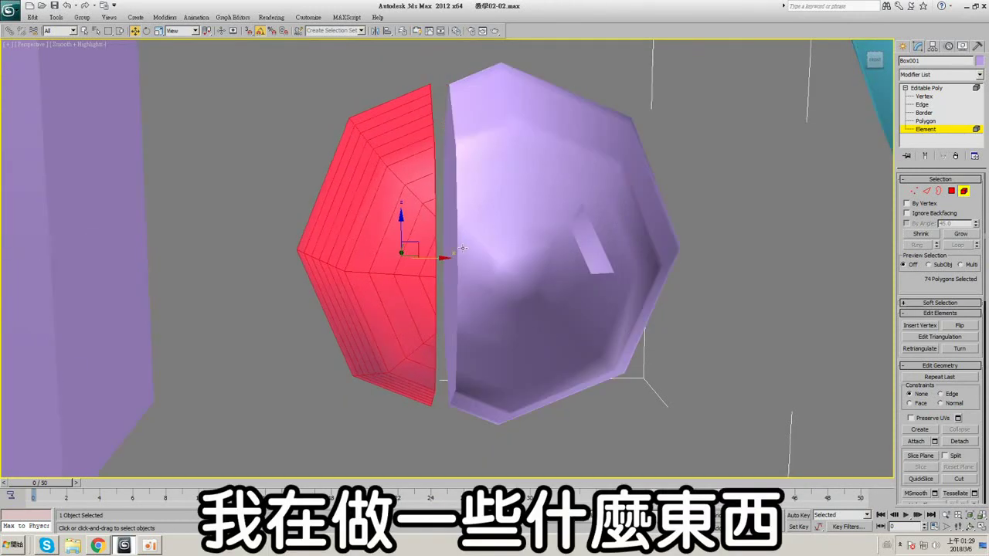
- Nudge the left piece further right against the other piece and show the edged faces again
{"action": "middle_click_drag", "start_coordinate": [461, 248], "coordinate": [445, 269], "text": "alt"}
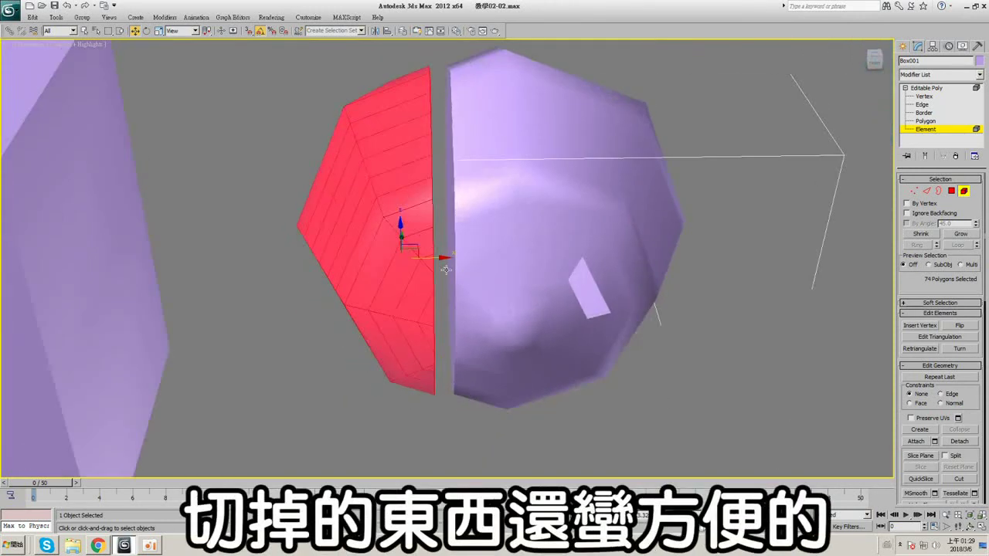
{"action": "left_click_drag", "start_coordinate": [439, 260], "coordinate": [448, 260]}
{"action": "middle_click_drag", "start_coordinate": [448, 260], "coordinate": [457, 224], "text": "alt"}
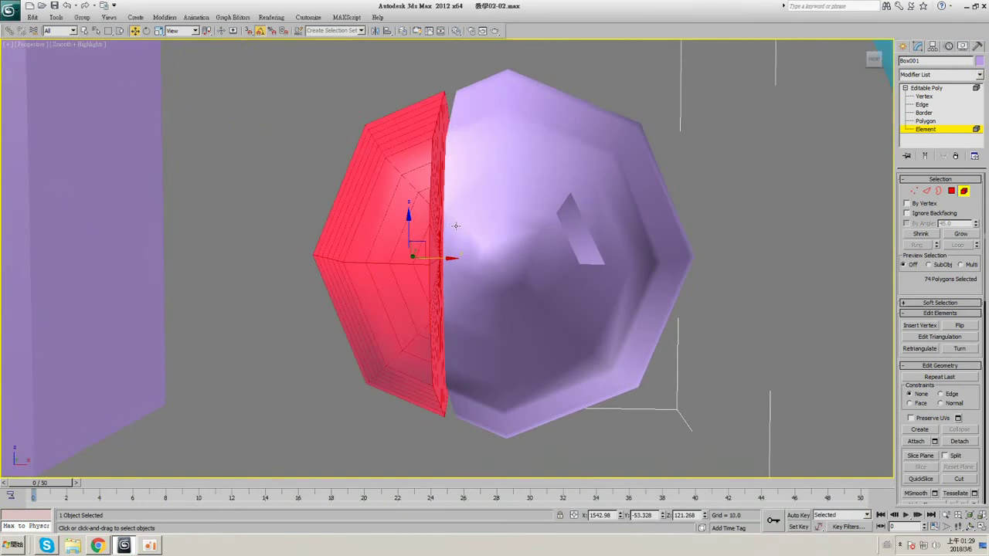
{"action": "key", "text": "F4"}
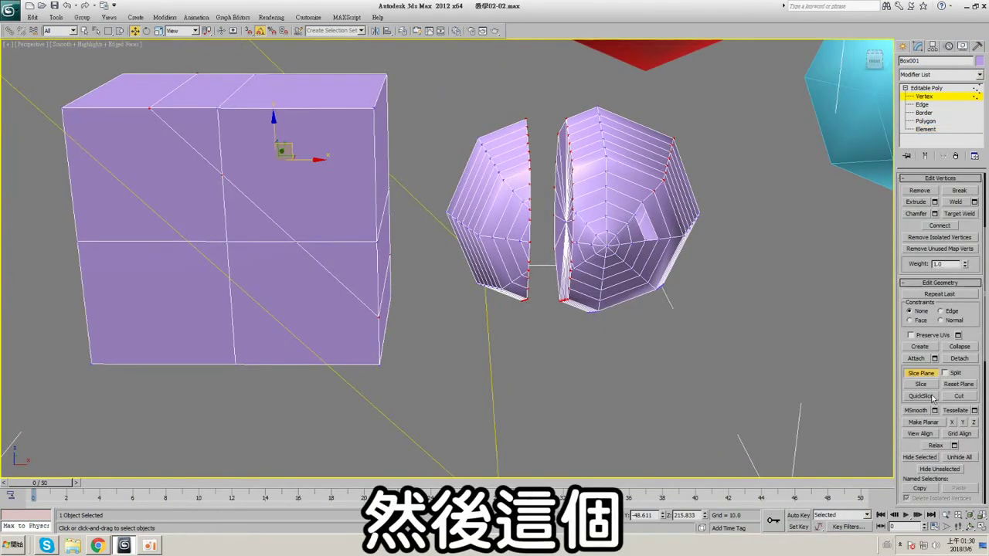
- Exit Slice Plane and select the vertex at the upper corner of the small opening in the right piece
{"action": "left_click", "coordinate": [920, 373]}
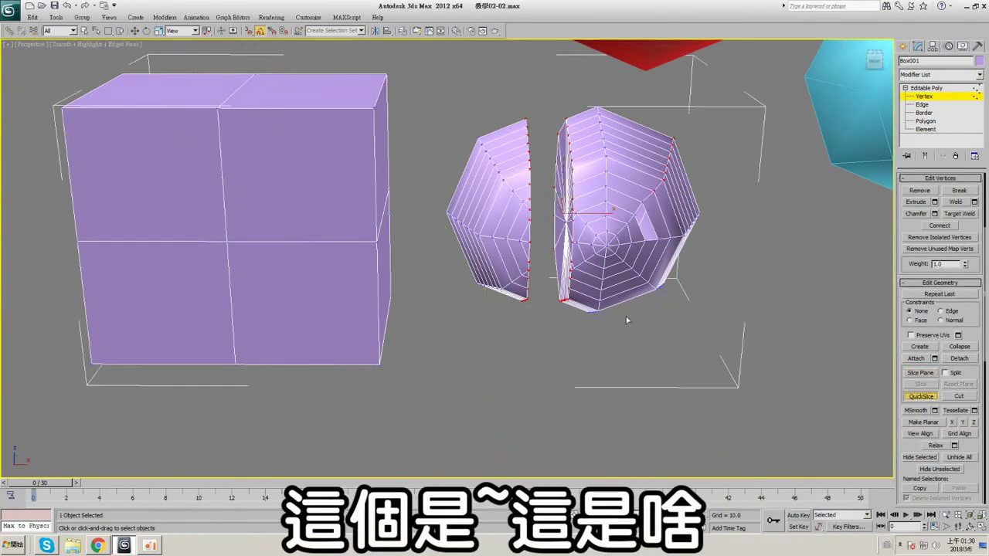
{"action": "middle_click_drag", "start_coordinate": [763, 248], "coordinate": [673, 260]}
{"action": "scroll", "coordinate": [696, 251], "scroll_direction": "up", "scroll_amount": 3}
{"action": "key", "text": "w"}
{"action": "left_click", "coordinate": [587, 198]}
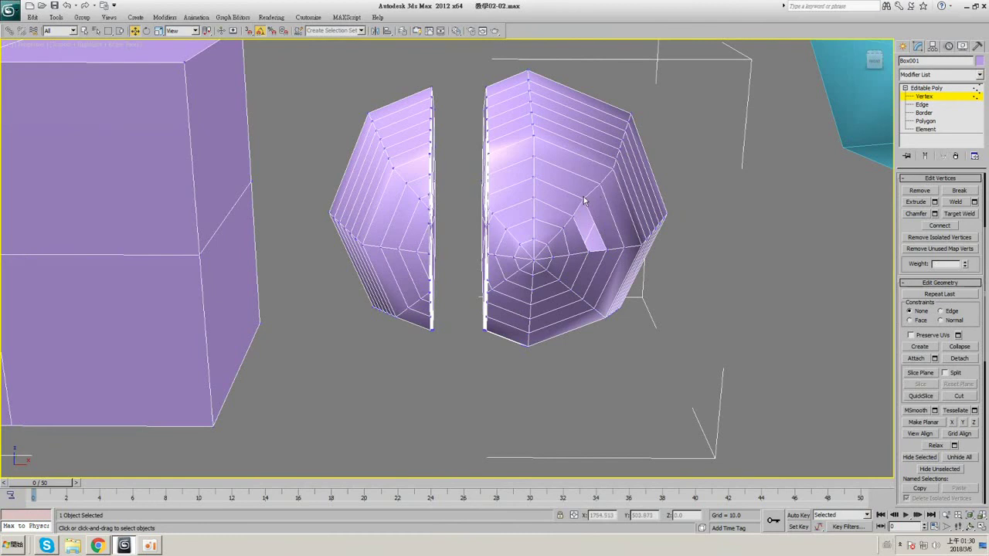
{"action": "left_click", "coordinate": [584, 201]}
- Try a QuickSlice starting from the vertex above the small opening and undo it
{"action": "left_click", "coordinate": [920, 395]}
{"action": "key", "text": "F3"}
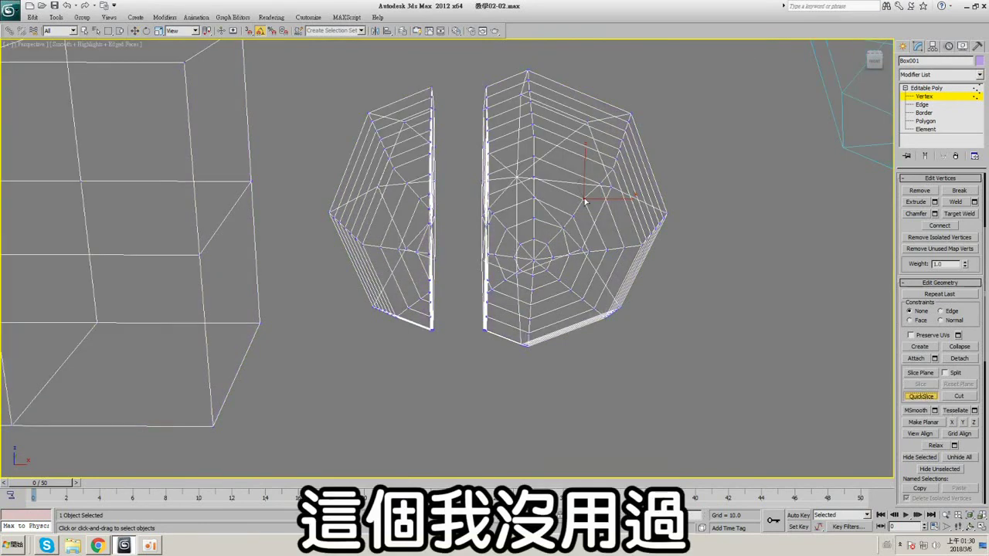
{"action": "left_click", "coordinate": [585, 201]}
{"action": "key", "text": "F3"}
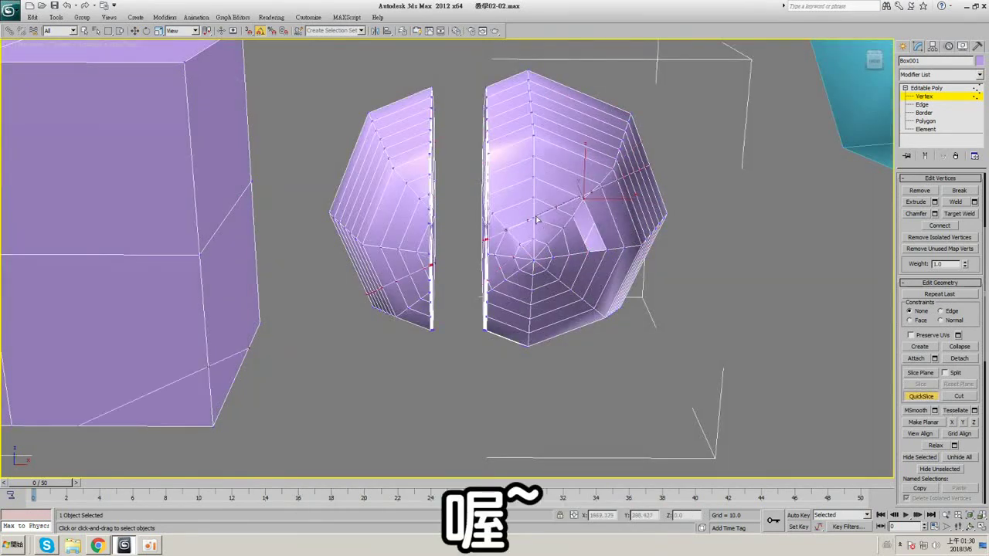
{"action": "left_click", "coordinate": [586, 245]}
{"action": "key", "text": "ctrl+z"}
{"action": "right_click", "coordinate": [671, 235]}
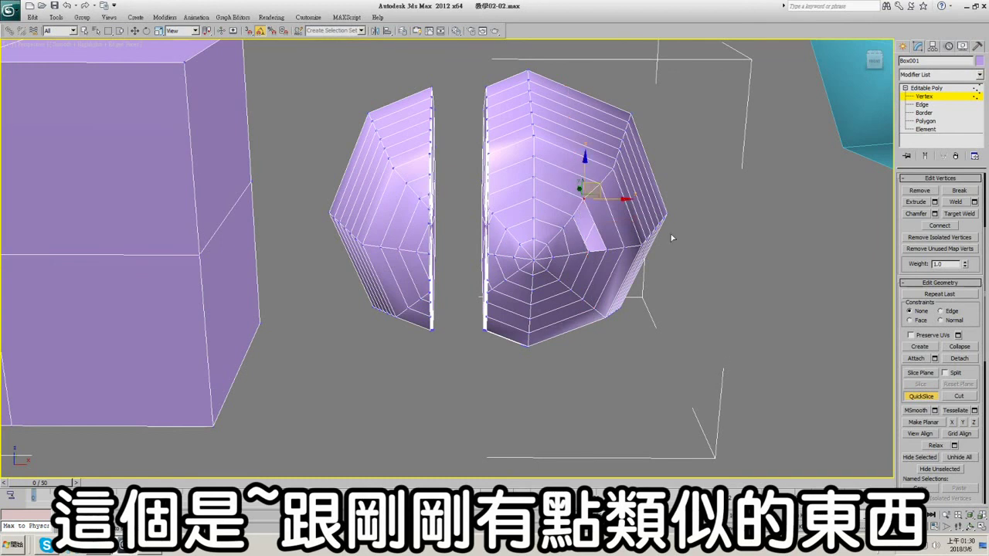
- Try QuickSlice again with a nearly horizontal line across the upper part of both sphere pieces
{"action": "middle_click_drag", "start_coordinate": [656, 236], "coordinate": [626, 243]}
{"action": "scroll", "coordinate": [626, 242], "scroll_direction": "up", "scroll_amount": 3}
{"action": "left_click", "coordinate": [920, 395]}
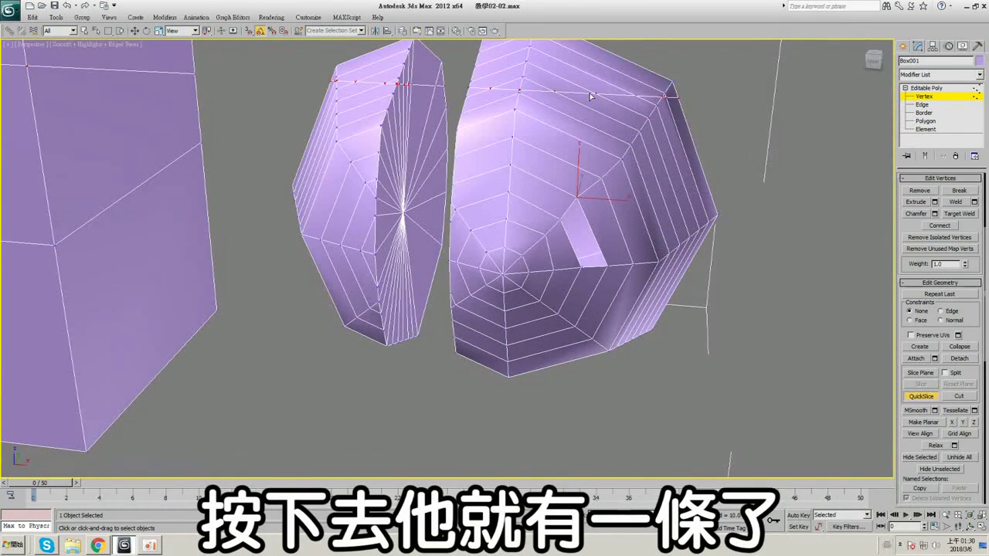
{"action": "left_click", "coordinate": [590, 92]}
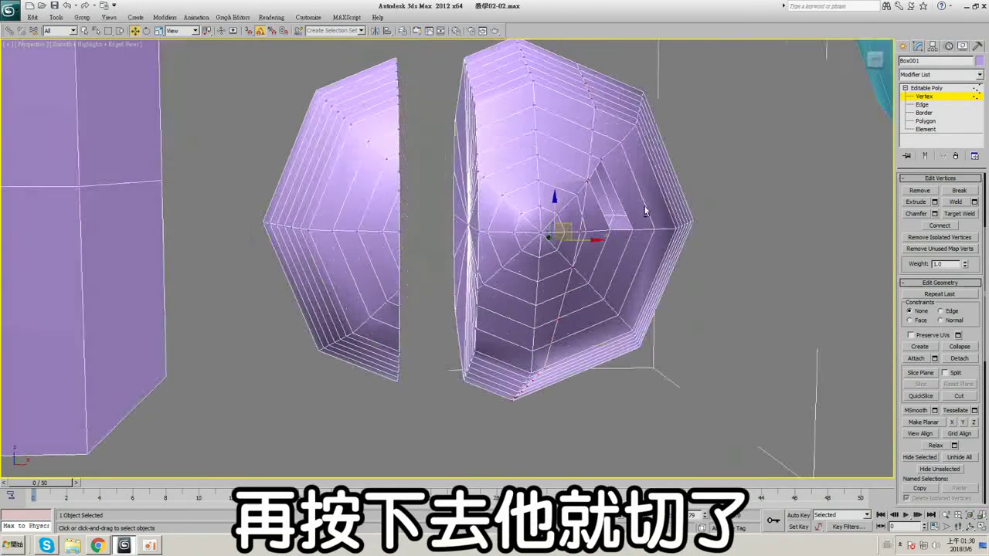
{"action": "middle_click_drag", "start_coordinate": [646, 211], "coordinate": [596, 258], "text": "alt"}
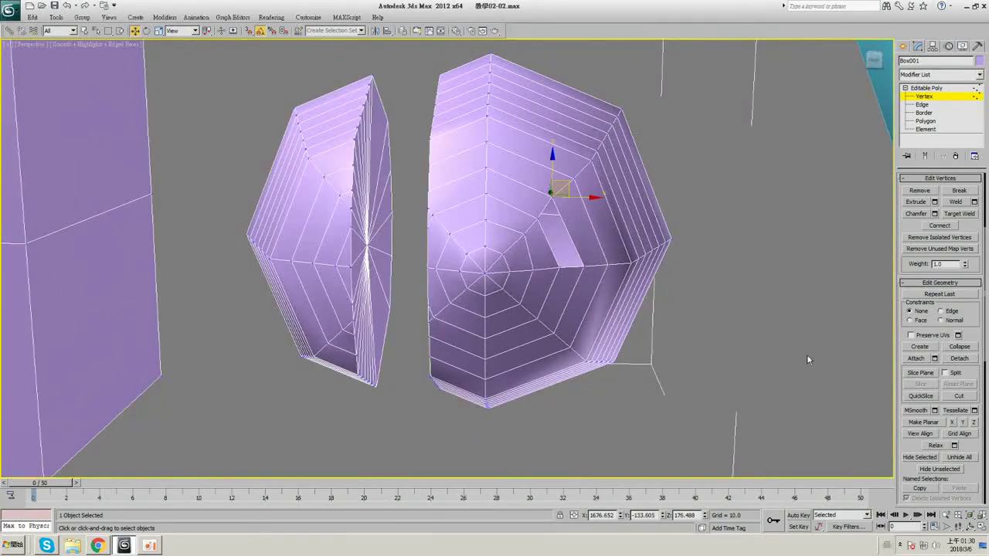
- Use Cut to draw a chain of new edges across the faces above the small opening in the right piece
{"action": "left_click", "coordinate": [971, 398]}
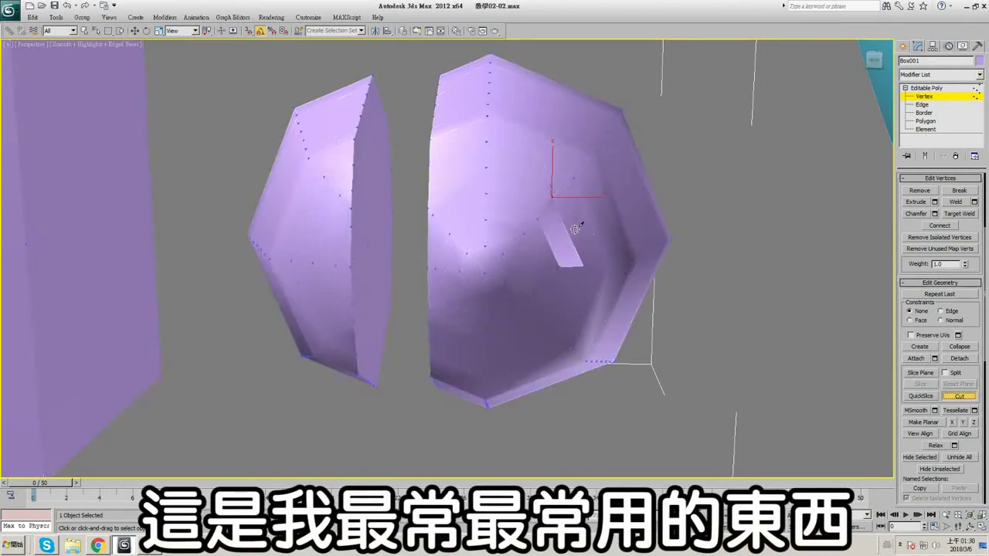
{"action": "scroll", "coordinate": [521, 278], "scroll_direction": "up", "scroll_amount": 4}
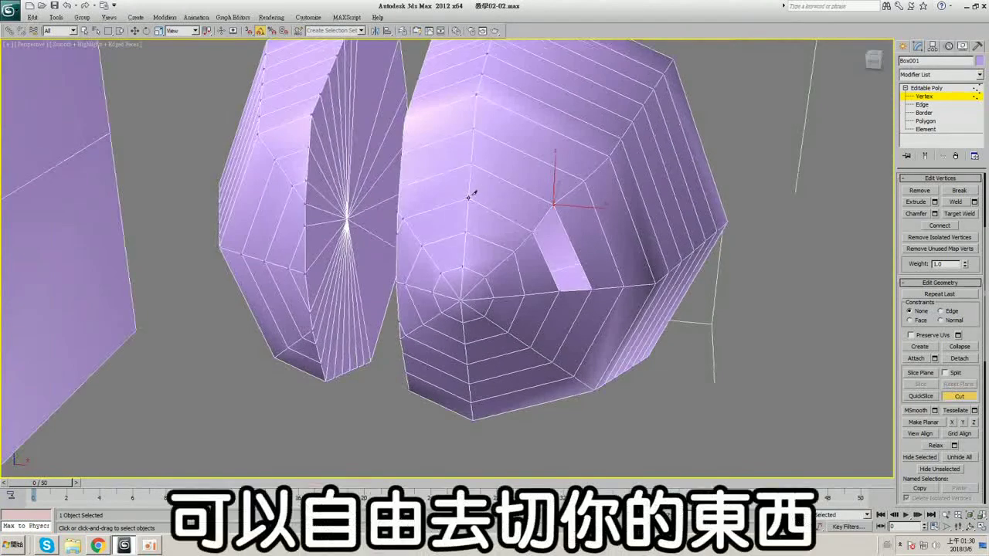
{"action": "left_click", "coordinate": [485, 172]}
{"action": "left_click", "coordinate": [522, 116]}
{"action": "left_click", "coordinate": [588, 79]}
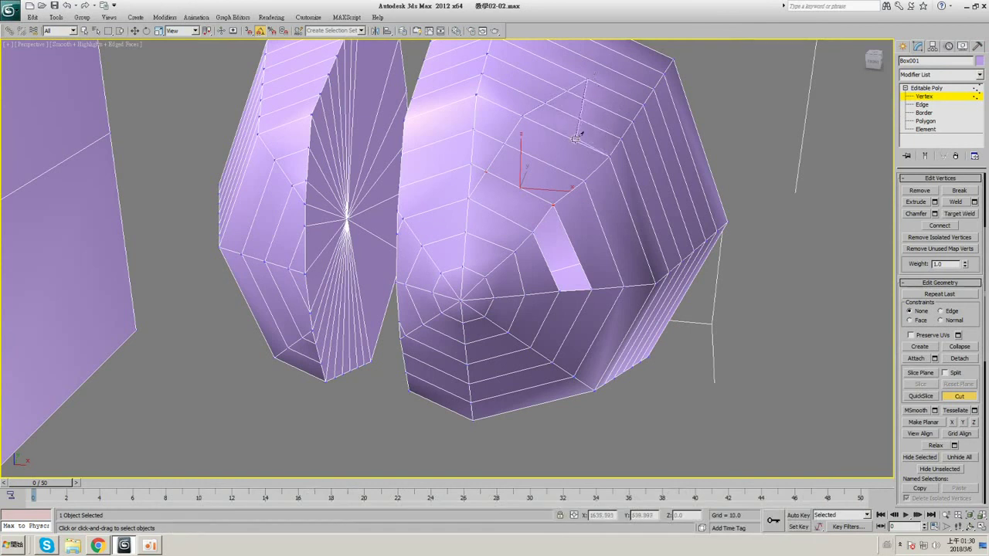
{"action": "left_click", "coordinate": [574, 139]}
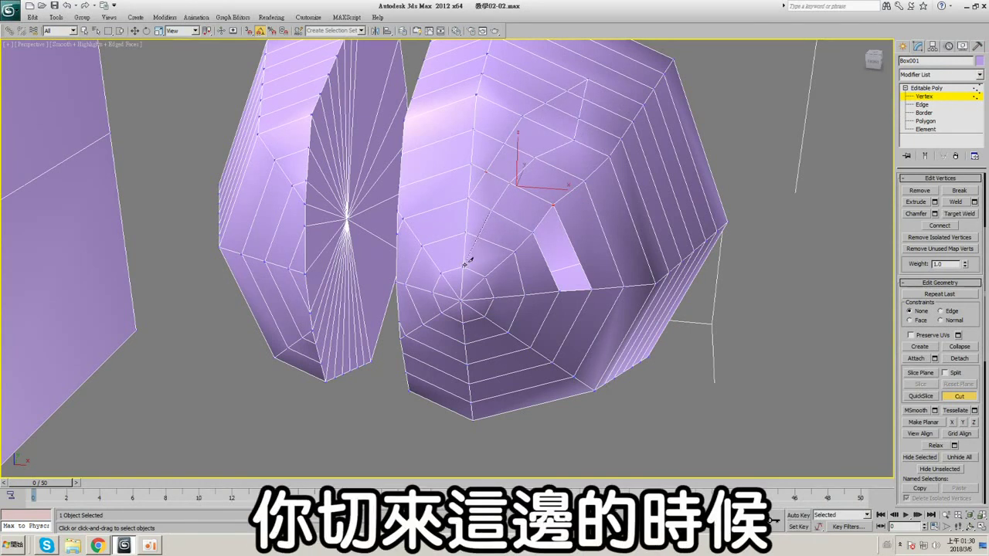
- Cut further edges from the chain above the small opening down toward the innermost ring around the right piece's pole
{"action": "scroll", "coordinate": [490, 249], "scroll_direction": "up", "scroll_amount": 2}
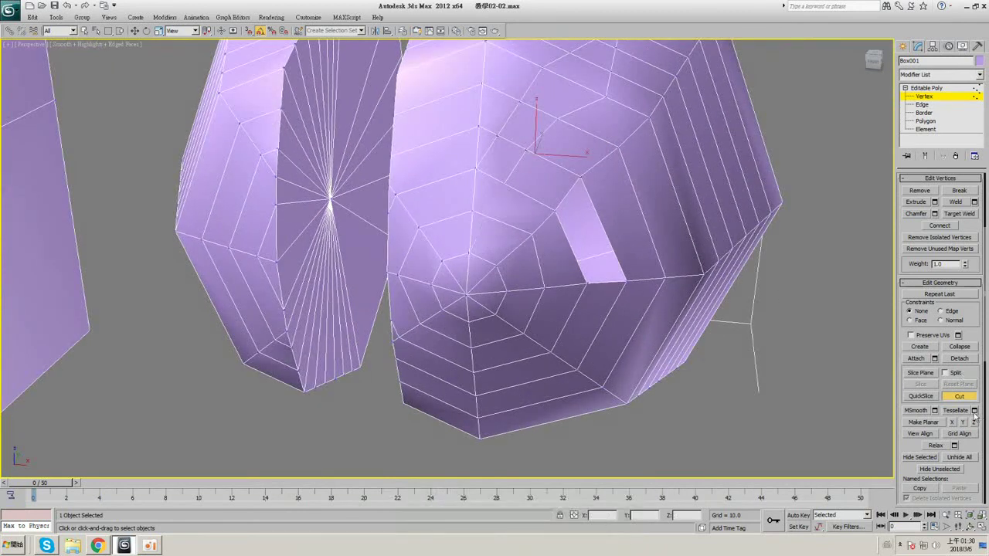
{"action": "scroll", "coordinate": [623, 101], "scroll_direction": "up", "scroll_amount": 2}
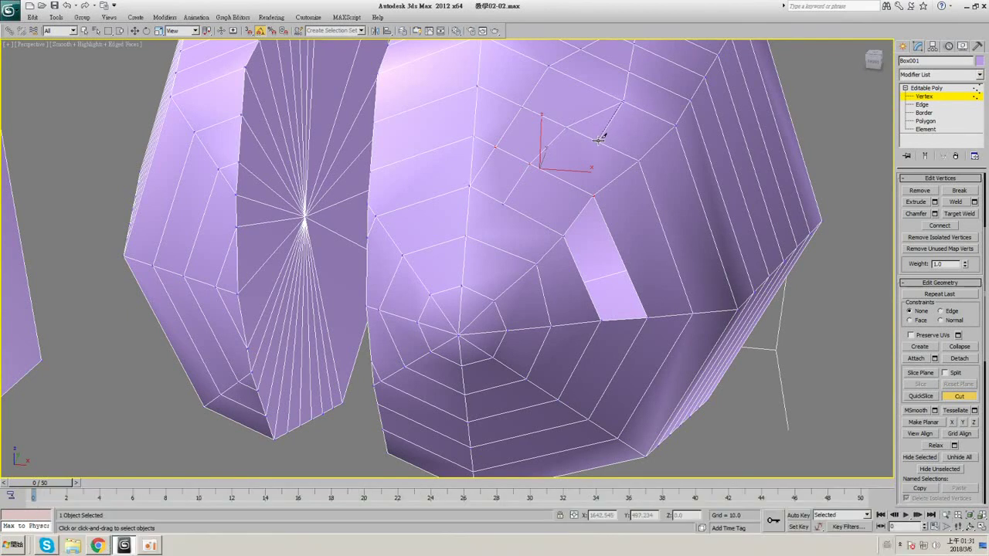
{"action": "left_click", "coordinate": [599, 139]}
{"action": "left_click", "coordinate": [554, 177]}
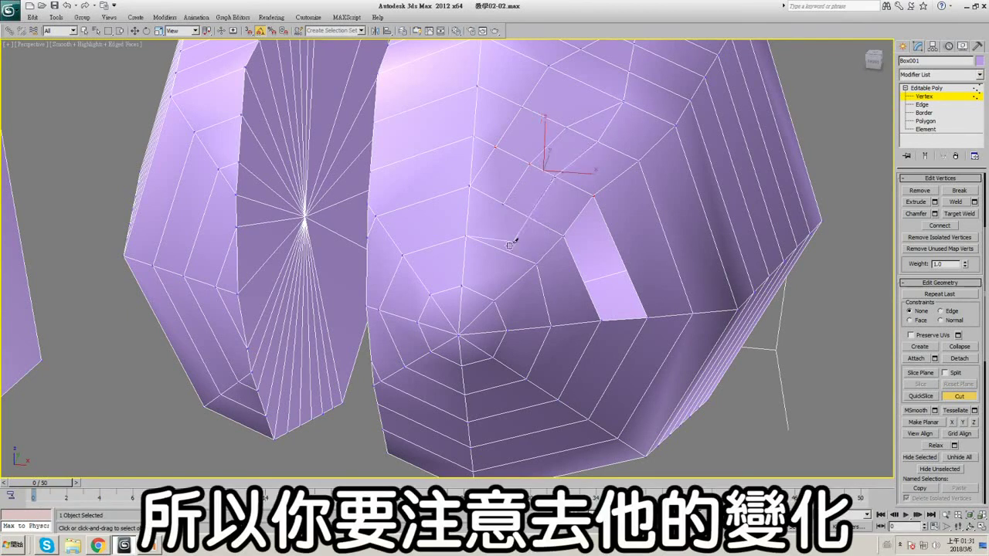
{"action": "left_click", "coordinate": [463, 285]}
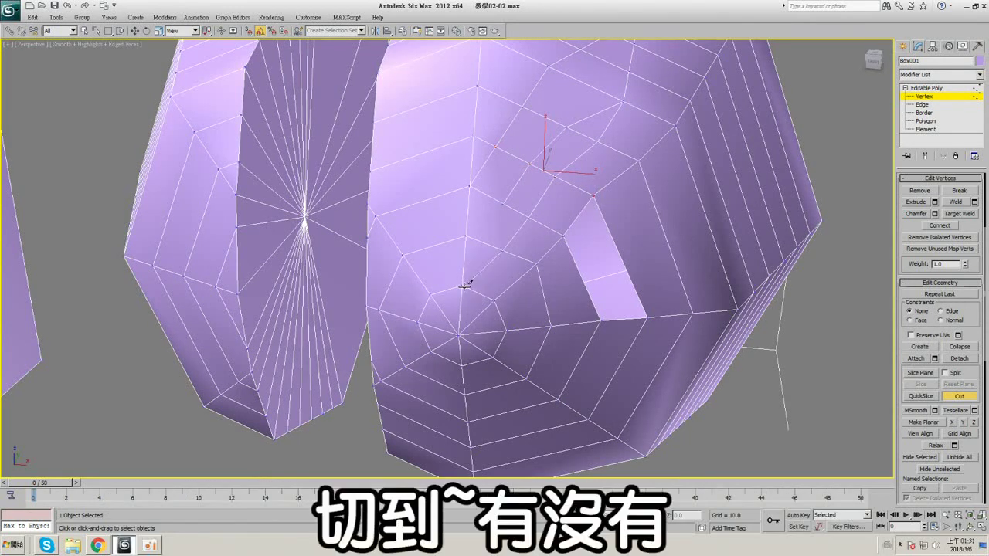
{"action": "right_click", "coordinate": [470, 283]}
{"action": "scroll", "coordinate": [470, 282], "scroll_direction": "down", "scroll_amount": 5}
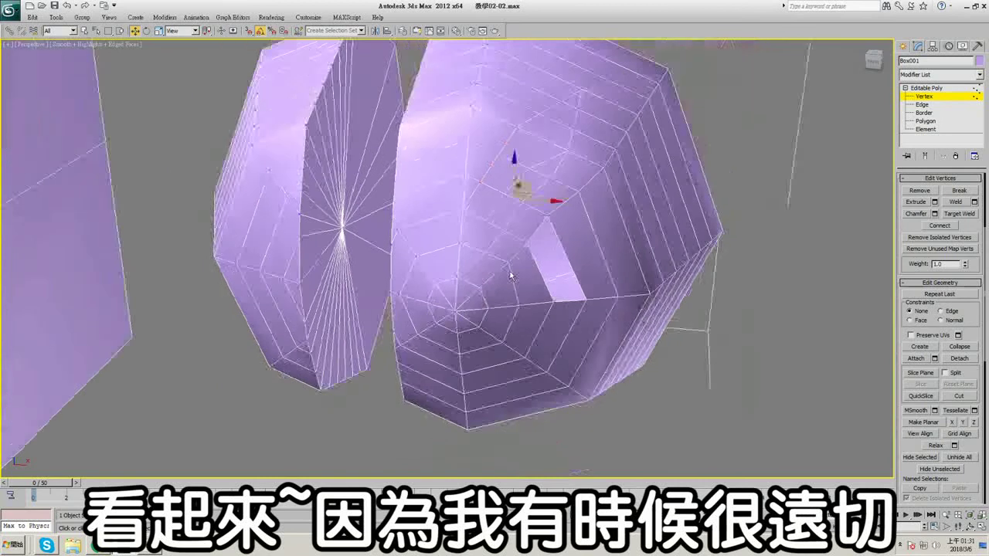
{"action": "scroll", "coordinate": [463, 276], "scroll_direction": "up", "scroll_amount": 3}
{"action": "scroll", "coordinate": [453, 276], "scroll_direction": "up", "scroll_amount": 4}
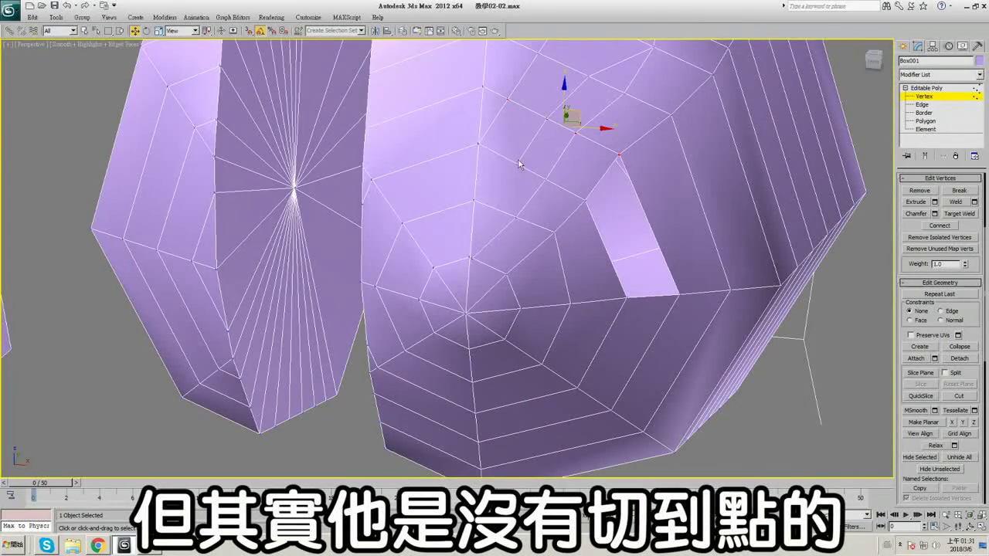
- Add a TurboSmooth modifier to the whole Editable Poly and turn on Isoline Display
{"action": "left_click", "coordinate": [926, 88]}
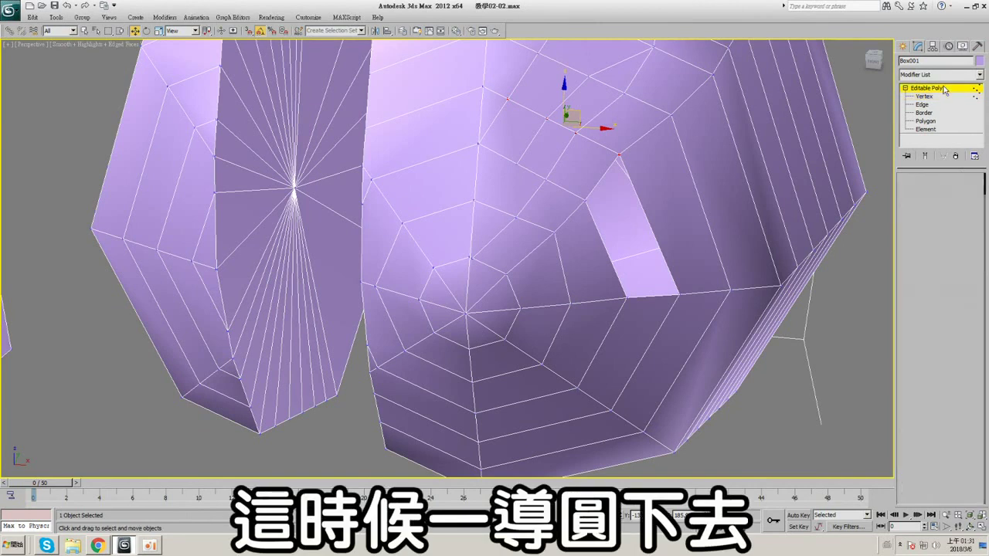
{"action": "left_click", "coordinate": [940, 74]}
{"action": "scroll", "coordinate": [939, 309], "scroll_direction": "down", "scroll_amount": 6}
{"action": "left_click", "coordinate": [950, 387]}
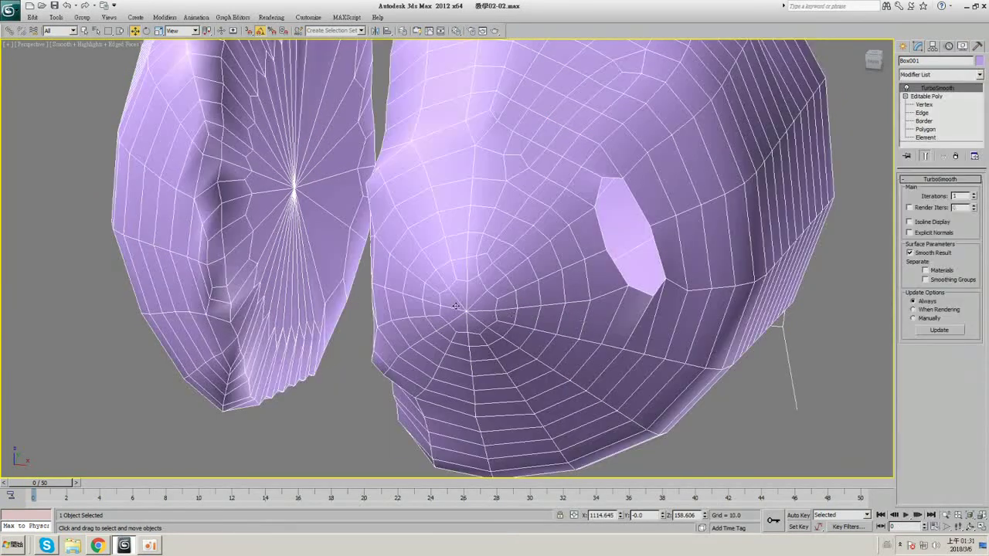
{"action": "key", "text": "F4"}
{"action": "key", "text": "F4"}
{"action": "scroll", "coordinate": [498, 308], "scroll_direction": "up", "scroll_amount": 1}
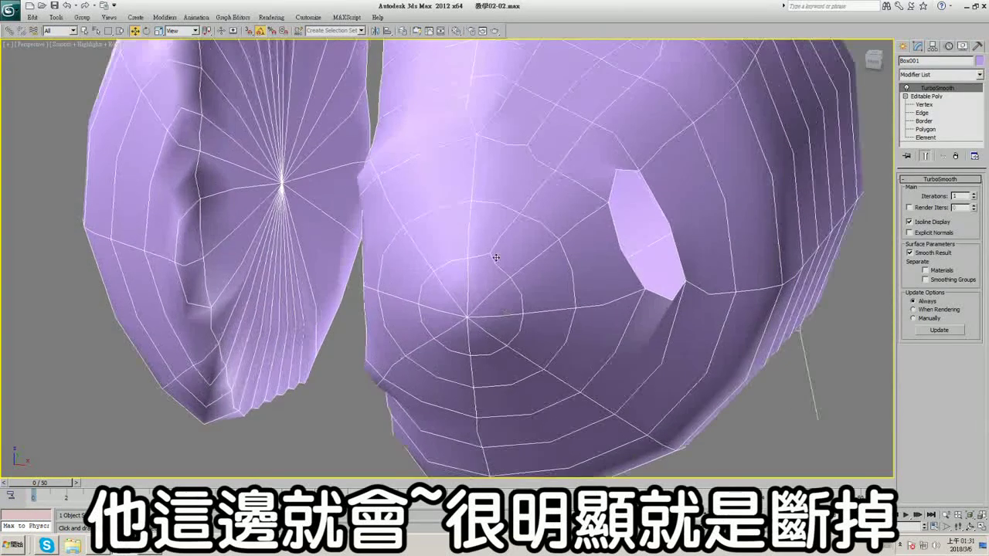
- Compare the cut near the pole at the Vertex level with the TurboSmooth result to check whether it connects
{"action": "left_click", "coordinate": [927, 105]}
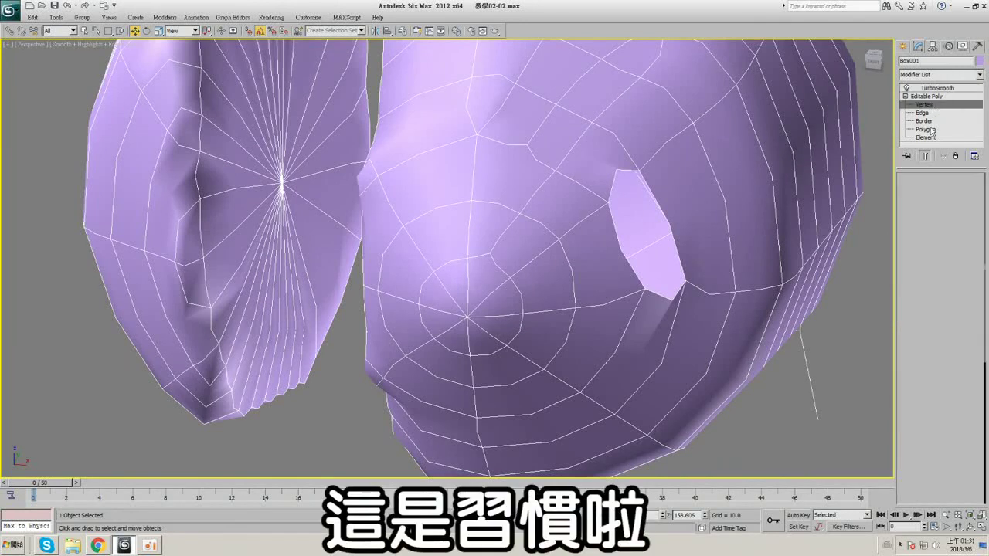
{"action": "left_click", "coordinate": [964, 350]}
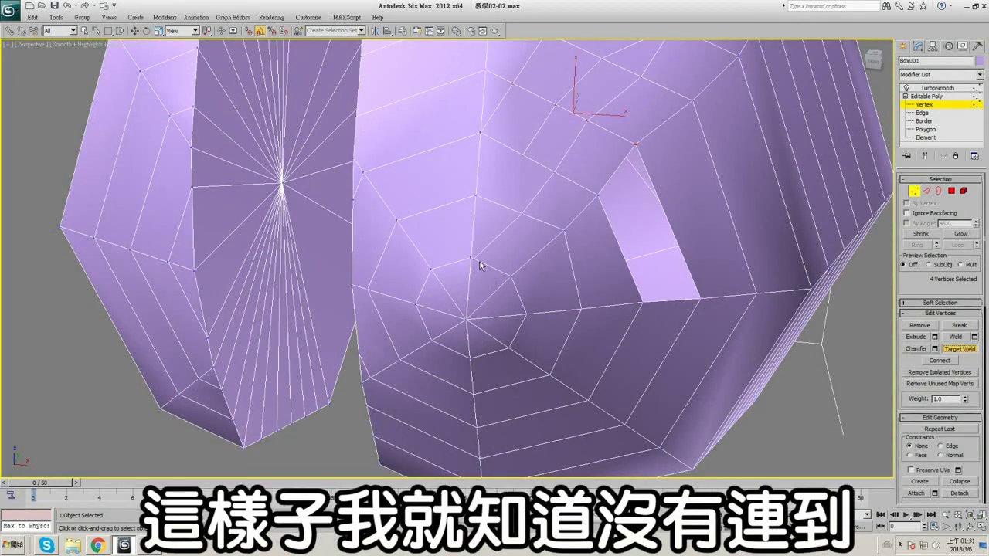
{"action": "key", "text": "w"}
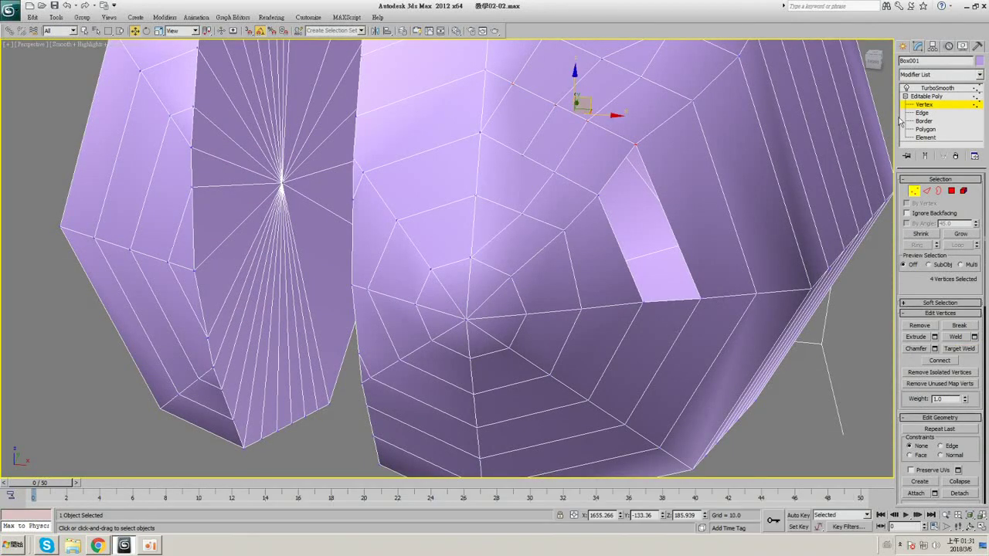
{"action": "left_click", "coordinate": [936, 88]}
{"action": "scroll", "coordinate": [609, 225], "scroll_direction": "down", "scroll_amount": 3}
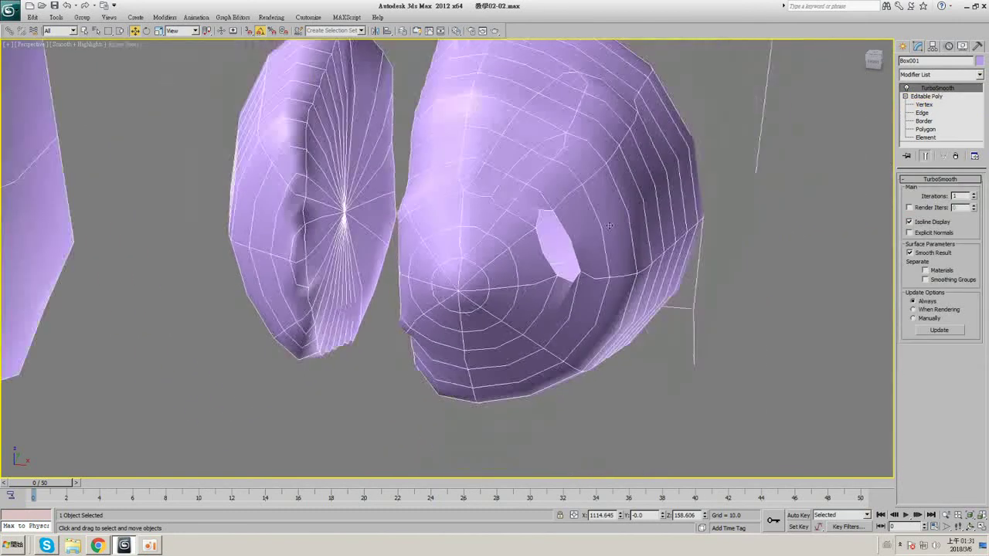
{"action": "left_click", "coordinate": [927, 105]}
{"action": "scroll", "coordinate": [614, 287], "scroll_direction": "up", "scroll_amount": 2}
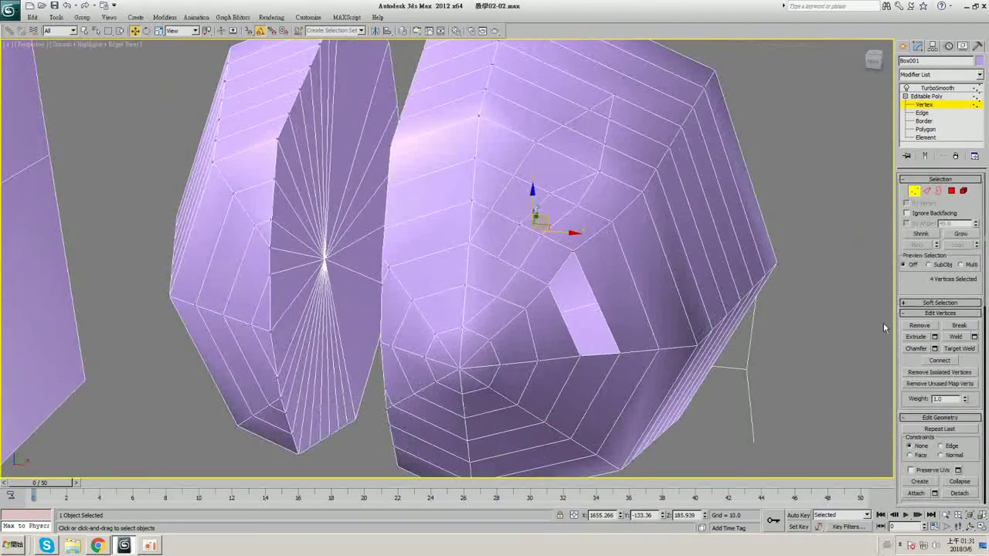
{"action": "left_click_drag", "start_coordinate": [922, 278], "coordinate": [937, 142]}
{"action": "left_click", "coordinate": [952, 397]}
{"action": "middle_click_drag", "start_coordinate": [622, 215], "coordinate": [615, 203]}
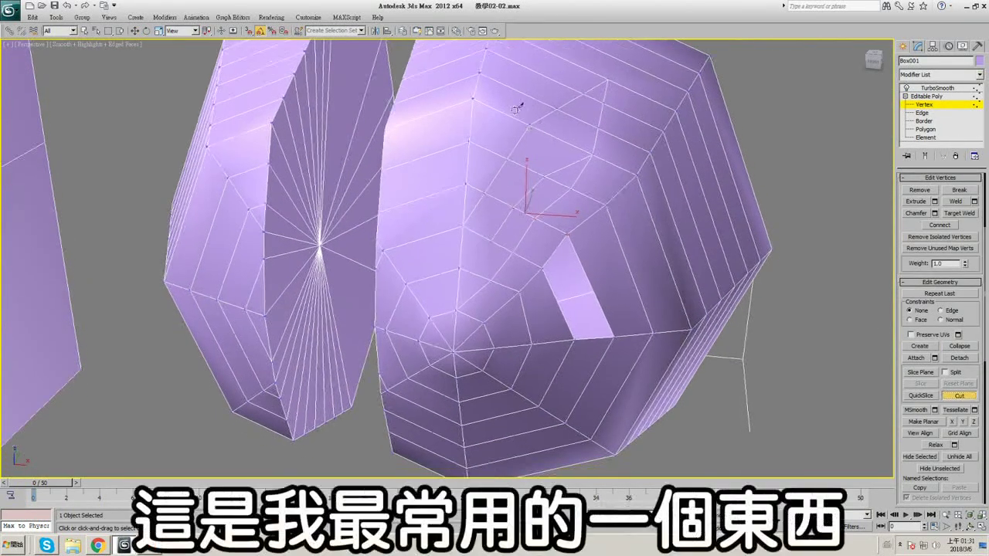
{"action": "middle_click_drag", "start_coordinate": [532, 182], "coordinate": [533, 209]}
{"action": "scroll", "coordinate": [551, 203], "scroll_direction": "down", "scroll_amount": 2}
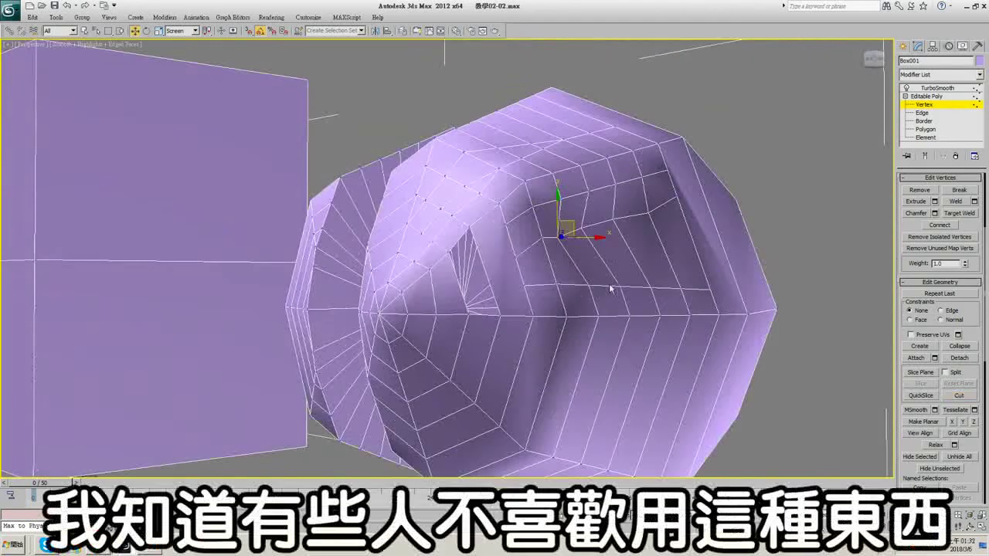
- Examine the vertices and recessed faces on the far side of the right piece with edged faces displayed
{"action": "middle_click_drag", "start_coordinate": [587, 284], "coordinate": [561, 229], "text": "alt"}
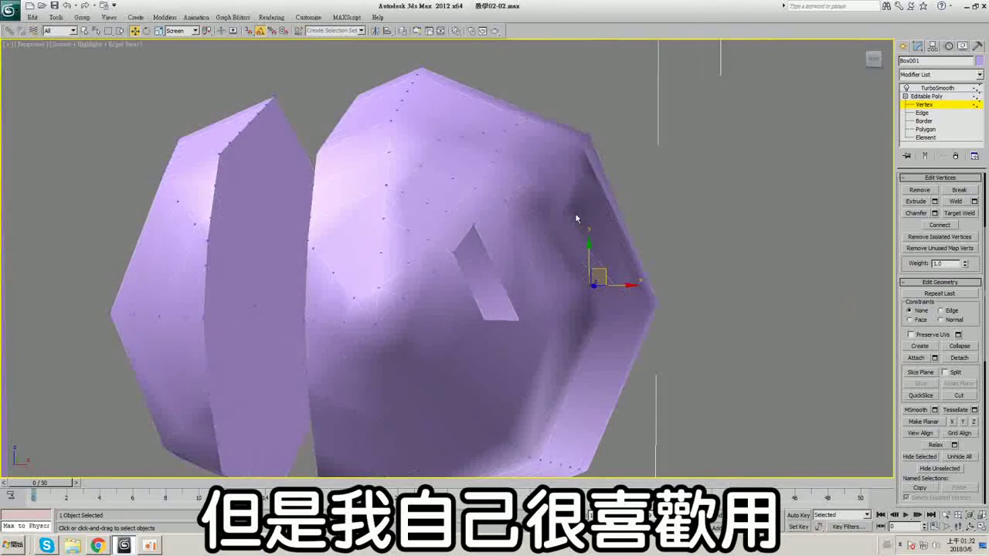
{"action": "left_click", "coordinate": [575, 210]}
{"action": "left_click_drag", "start_coordinate": [581, 194], "coordinate": [578, 199]}
{"action": "middle_click_drag", "start_coordinate": [578, 200], "coordinate": [904, 226], "text": "alt"}
{"action": "middle_click_drag", "start_coordinate": [584, 215], "coordinate": [574, 241], "text": "alt"}
{"action": "key", "text": "F4"}
{"action": "left_click_drag", "start_coordinate": [556, 212], "coordinate": [562, 218]}
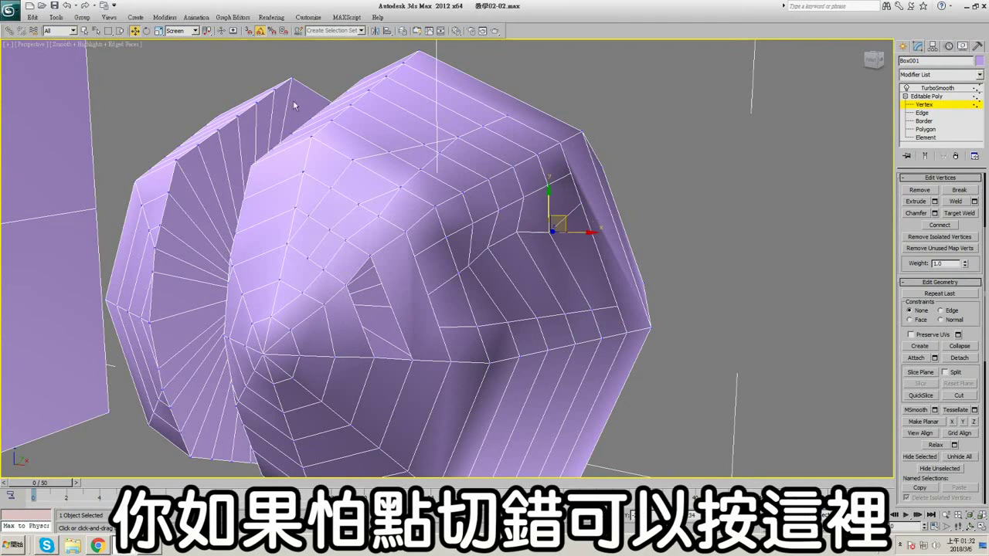
- Open Grid and Snap Settings and turn on snapping with Vertex as the only snap type
{"action": "right_click", "coordinate": [250, 34]}
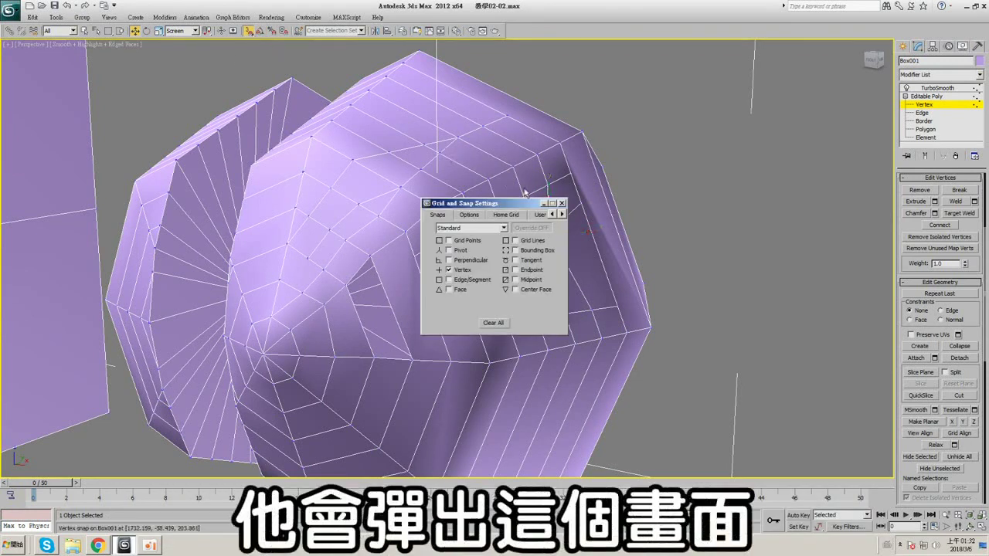
{"action": "left_click_drag", "start_coordinate": [515, 207], "coordinate": [260, 110]}
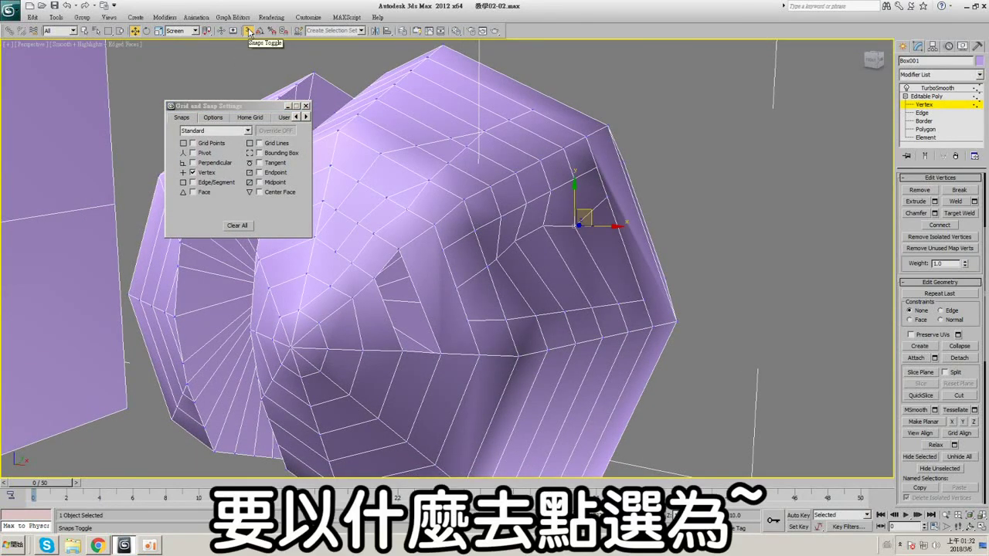
{"action": "left_click", "coordinate": [249, 30]}
{"action": "left_click", "coordinate": [239, 107]}
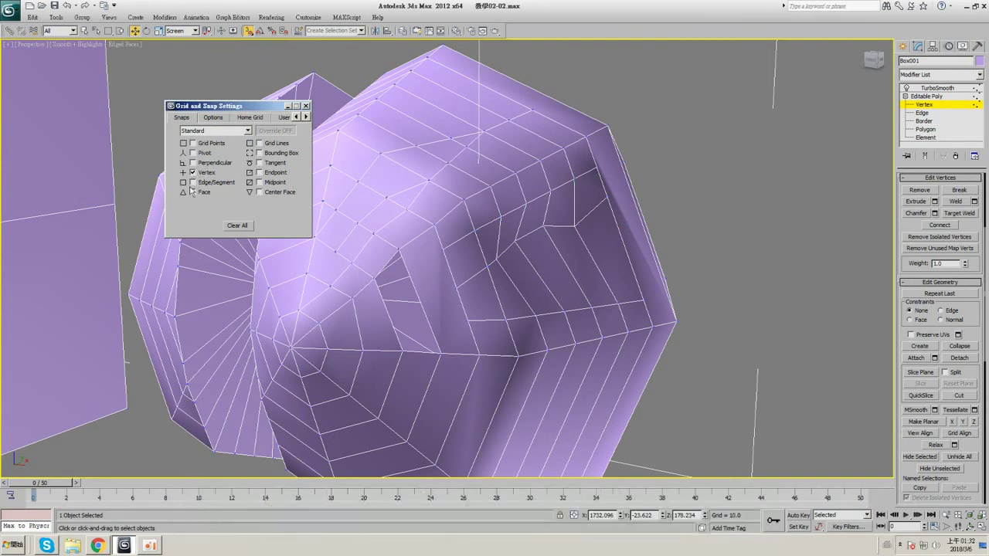
{"action": "left_click", "coordinate": [193, 173]}
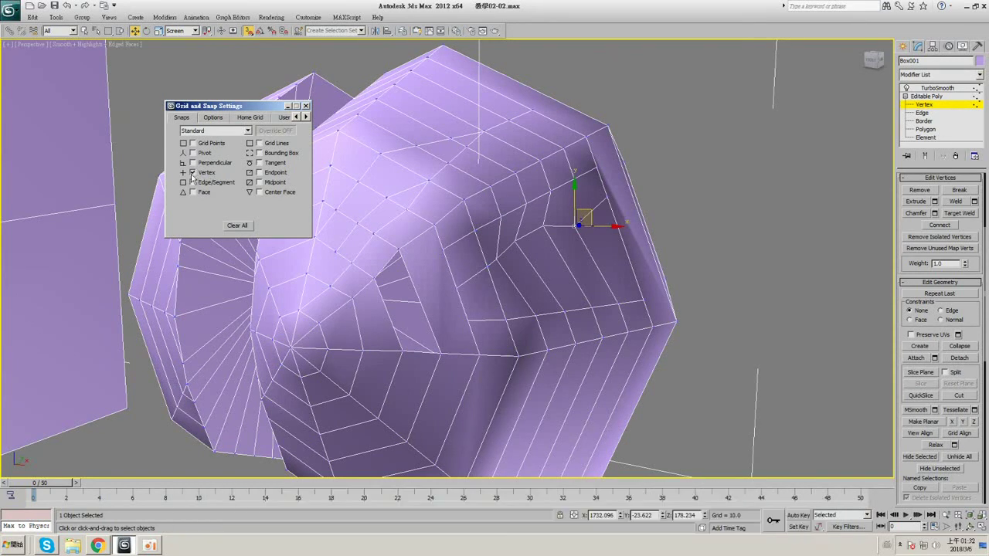
- Test vertex snapping on several vertices around the right piece's recessed area
{"action": "middle_click_drag", "start_coordinate": [522, 203], "coordinate": [554, 202], "text": "alt"}
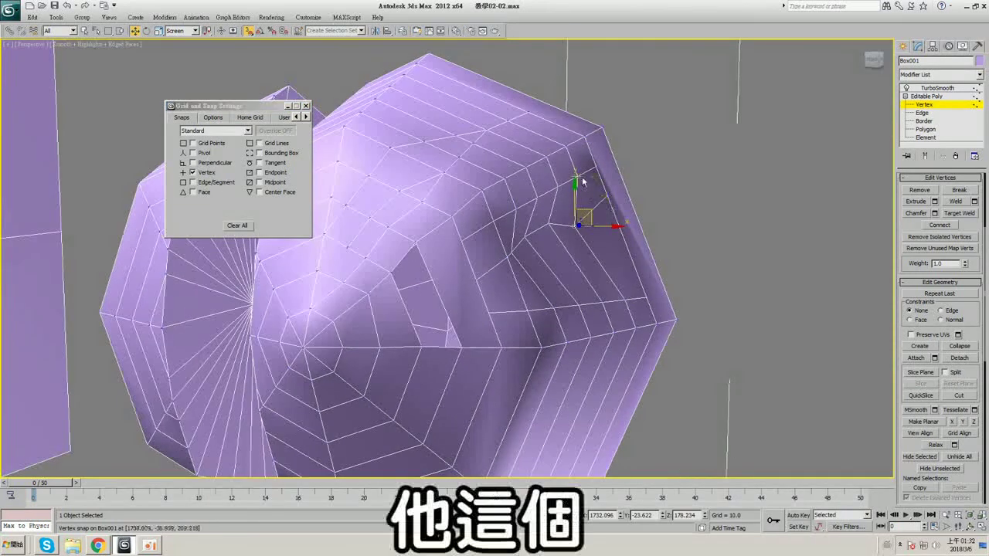
{"action": "left_click", "coordinate": [503, 178]}
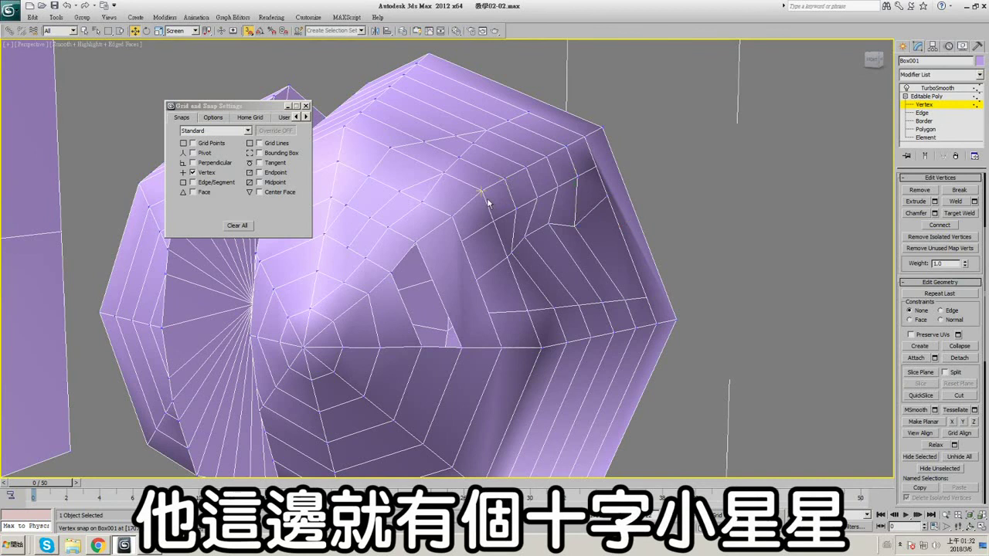
{"action": "left_click_drag", "start_coordinate": [495, 225], "coordinate": [482, 193]}
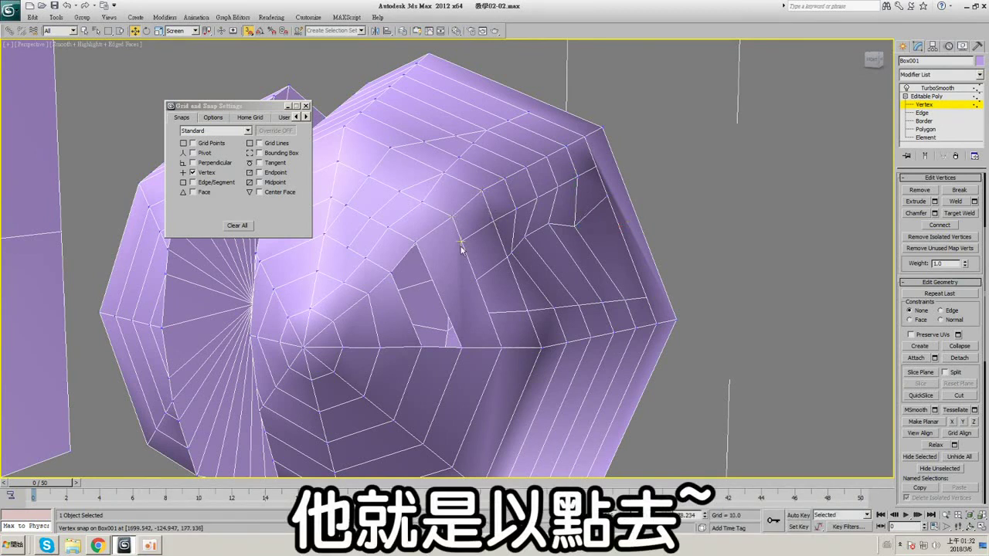
{"action": "left_click_drag", "start_coordinate": [461, 247], "coordinate": [515, 278]}
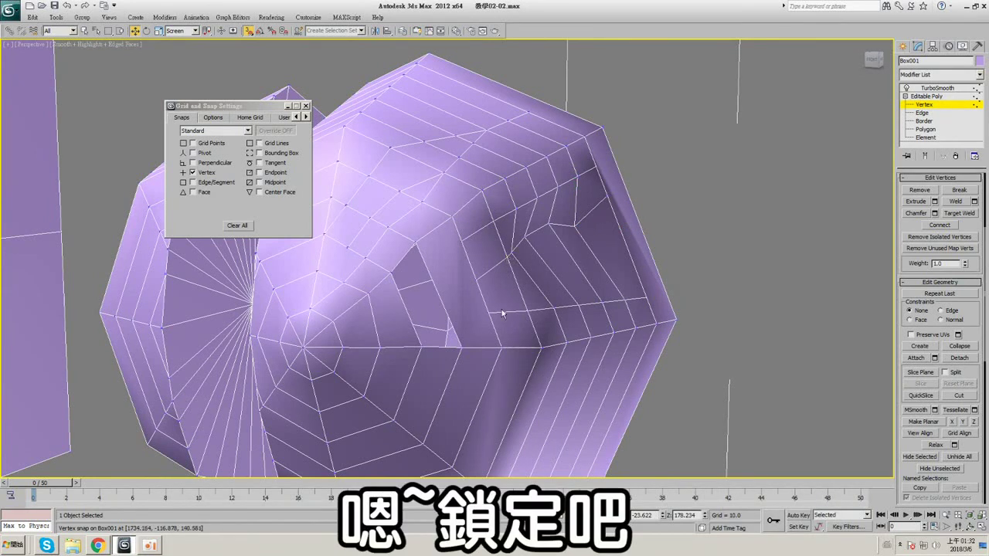
{"action": "middle_click_drag", "start_coordinate": [529, 257], "coordinate": [539, 223], "text": "alt"}
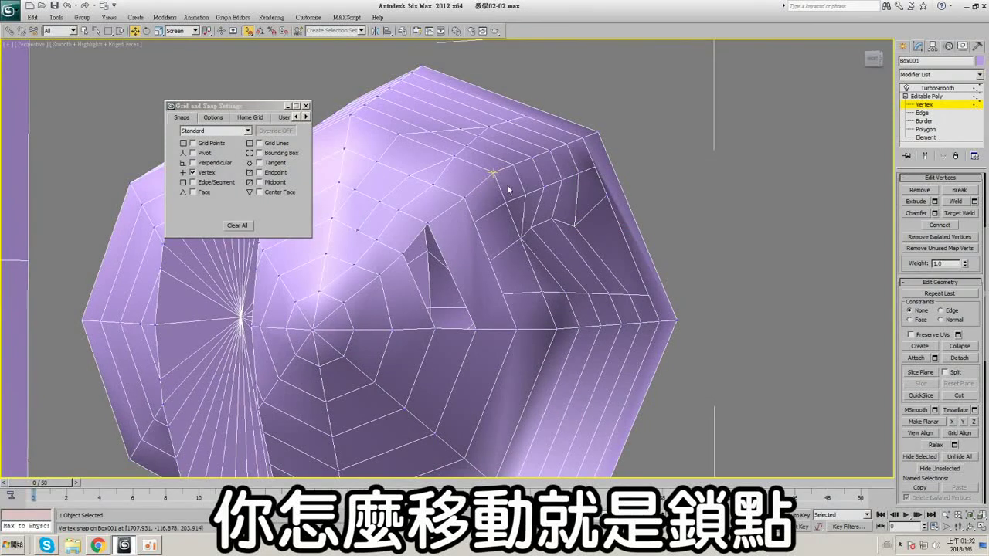
{"action": "middle_click_drag", "start_coordinate": [508, 189], "coordinate": [488, 192], "text": "alt"}
- Use Cut with vertex snapping to add a short edge ending at a vertex on the horizontal edge loop below the recess
{"action": "left_click", "coordinate": [965, 395]}
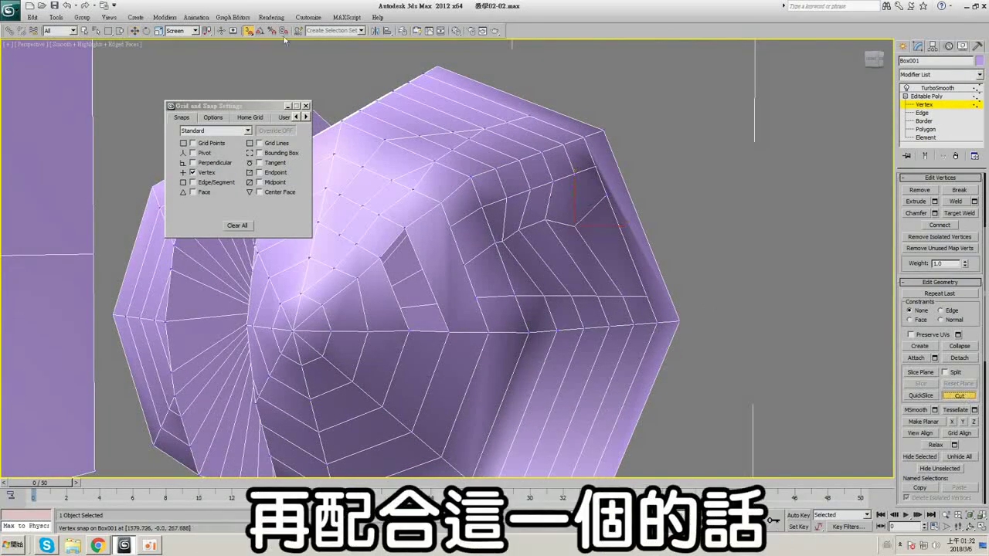
{"action": "middle_click_drag", "start_coordinate": [495, 296], "coordinate": [510, 271], "text": "alt"}
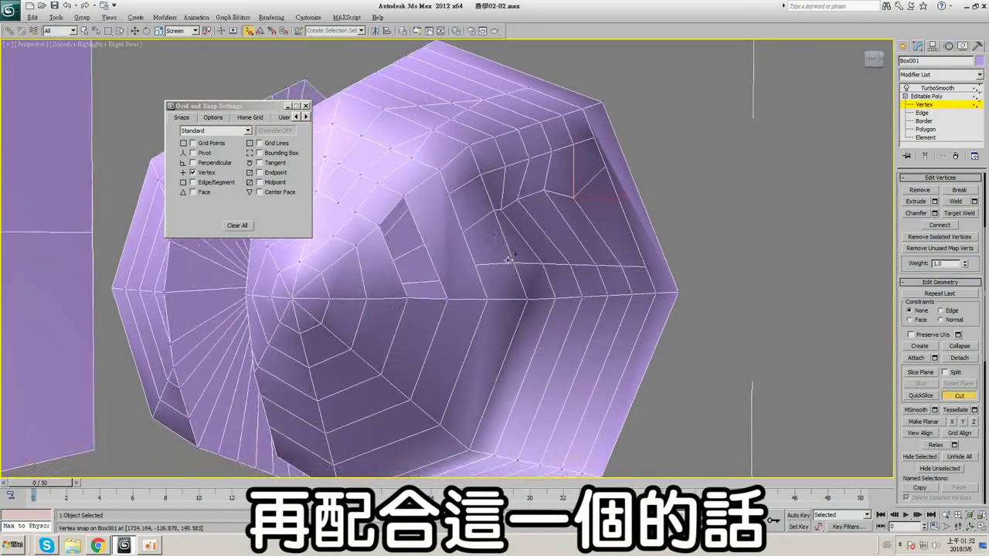
{"action": "left_click", "coordinate": [488, 298]}
{"action": "right_click", "coordinate": [488, 298]}
{"action": "middle_click_drag", "start_coordinate": [534, 327], "coordinate": [515, 245]}
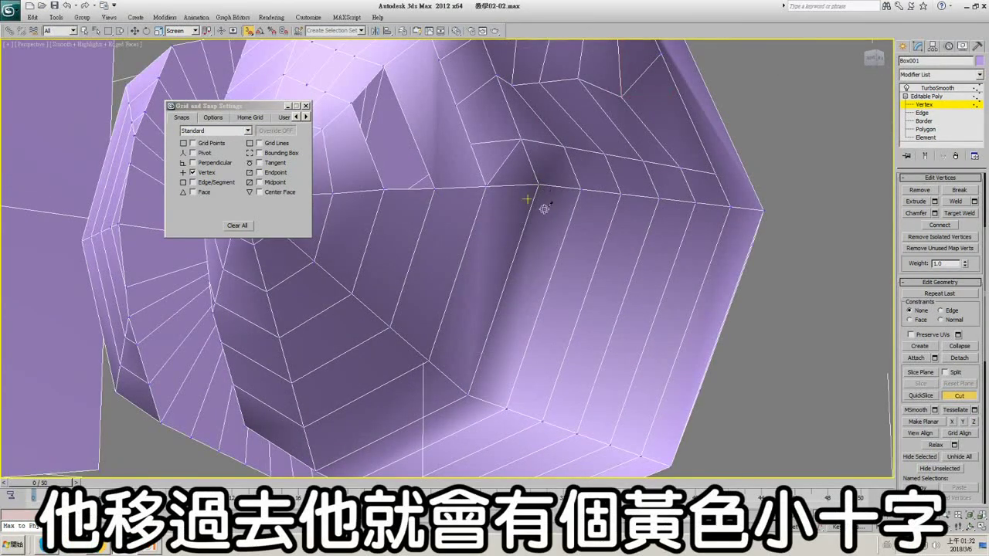
- Cut an edge from the adjacent vertex on the horizontal loop to the vertex on the diagonal edge below, and exit Cut
{"action": "middle_click_drag", "start_coordinate": [539, 190], "coordinate": [561, 147], "text": "alt"}
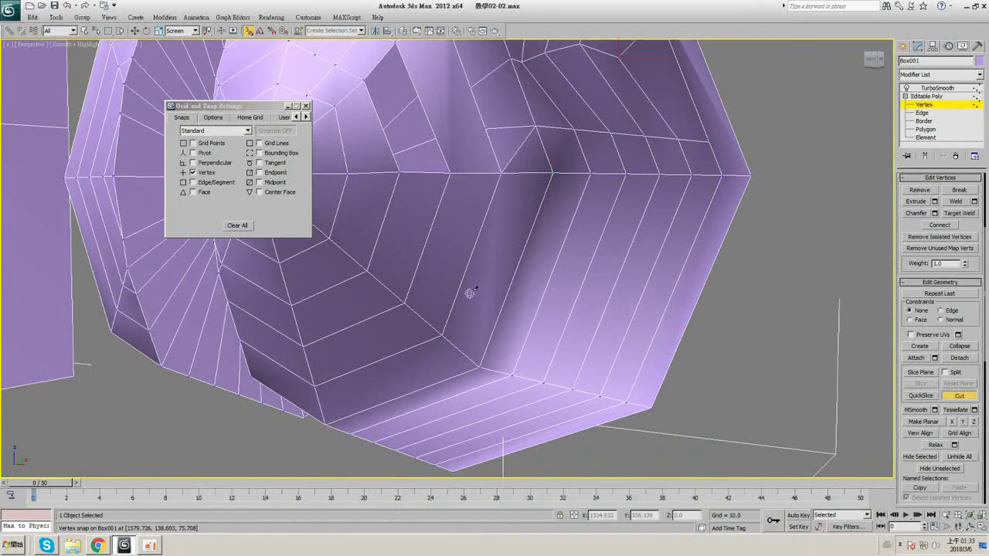
{"action": "left_click", "coordinate": [443, 337]}
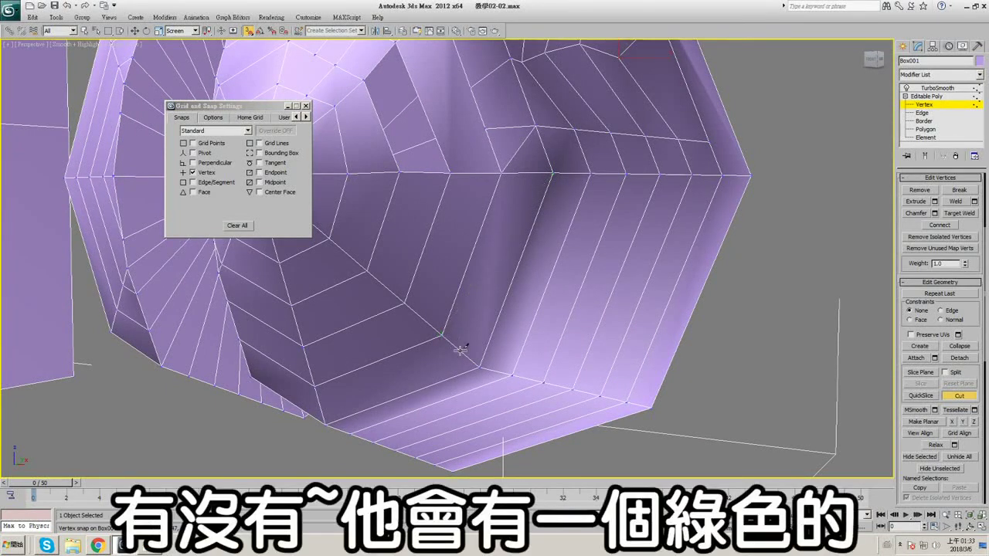
{"action": "left_click", "coordinate": [441, 336]}
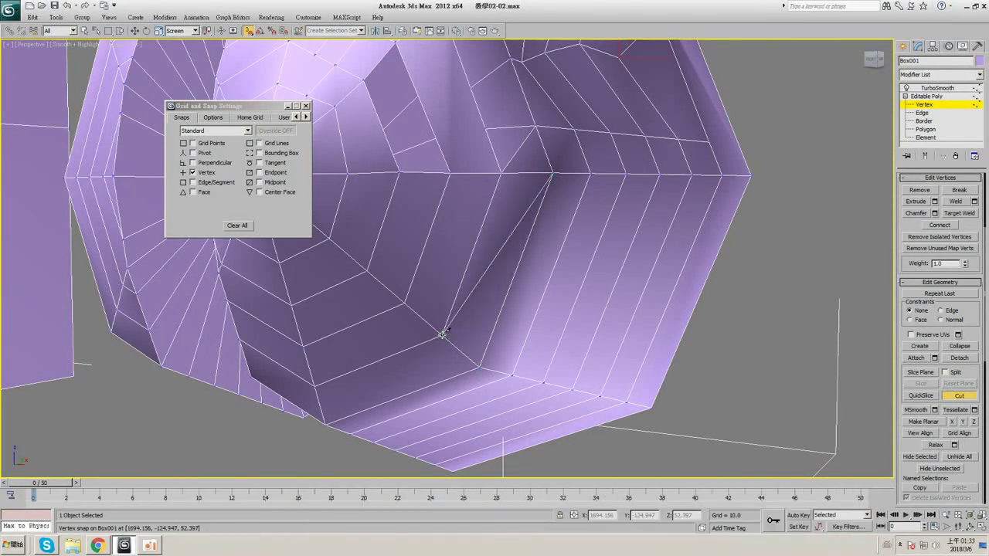
{"action": "middle_click_drag", "start_coordinate": [441, 334], "coordinate": [507, 225], "text": "alt"}
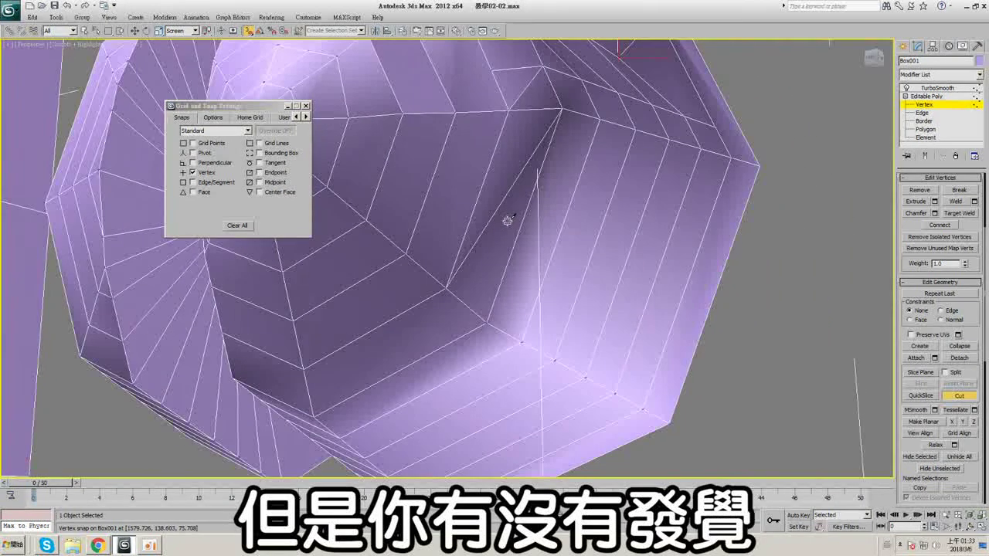
{"action": "right_click", "coordinate": [508, 221]}
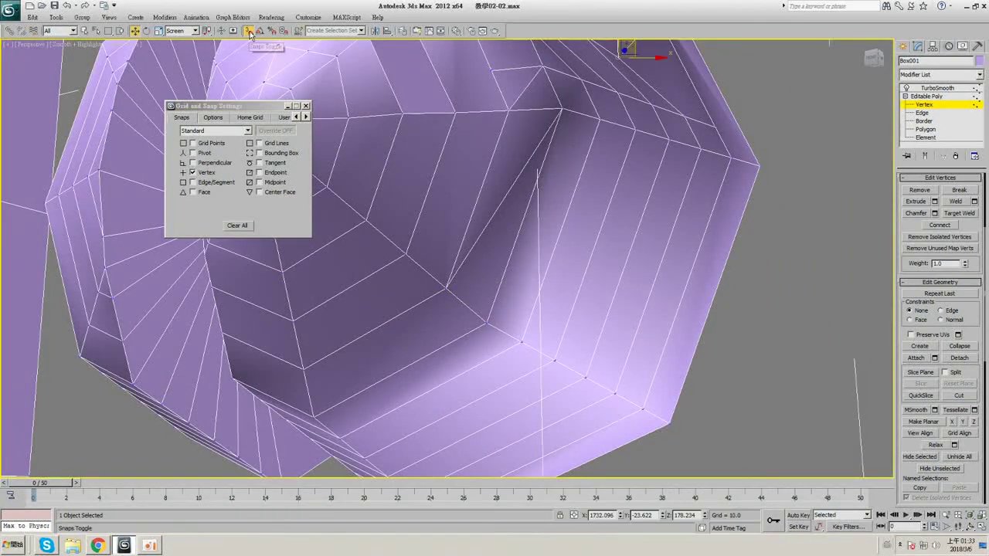
- Move the cut's end vertex off the diagonal edge to test its connection, and undo back to before the cut
{"action": "left_click", "coordinate": [446, 287]}
{"action": "left_click_drag", "start_coordinate": [454, 278], "coordinate": [523, 244]}
{"action": "key", "text": "ctrl+z"}
{"action": "key", "text": "ctrl+z"}
{"action": "key", "text": "ctrl+z"}
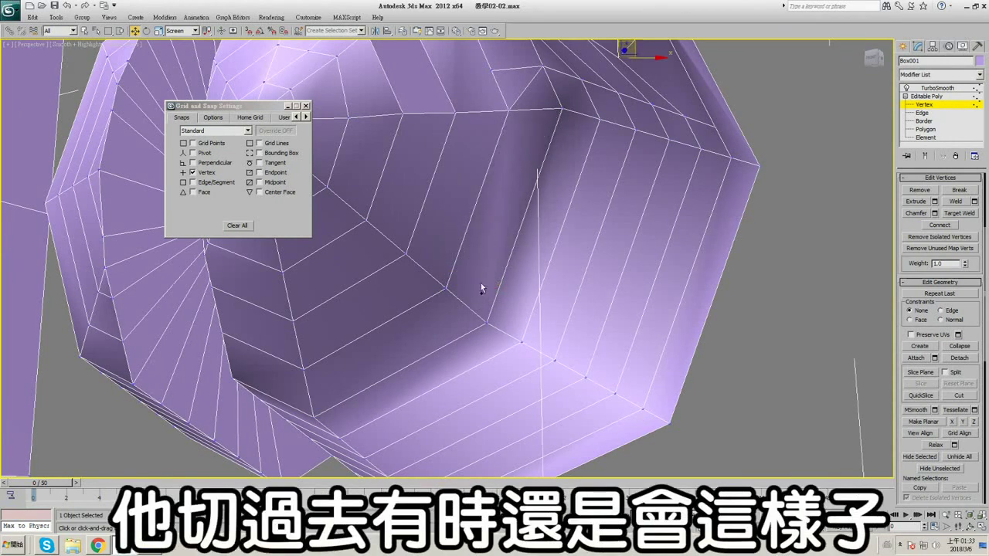
- Cut with vertex snapping from the corner vertex on the horizontal loop to the vertex on the diagonal edge below, and exit Cut
{"action": "left_click", "coordinate": [965, 395]}
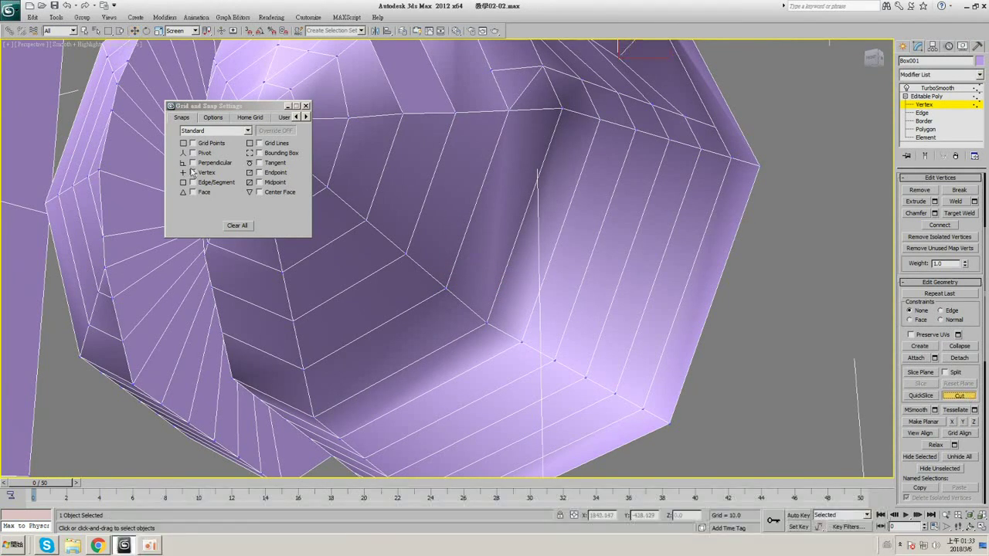
{"action": "left_click", "coordinate": [192, 172]}
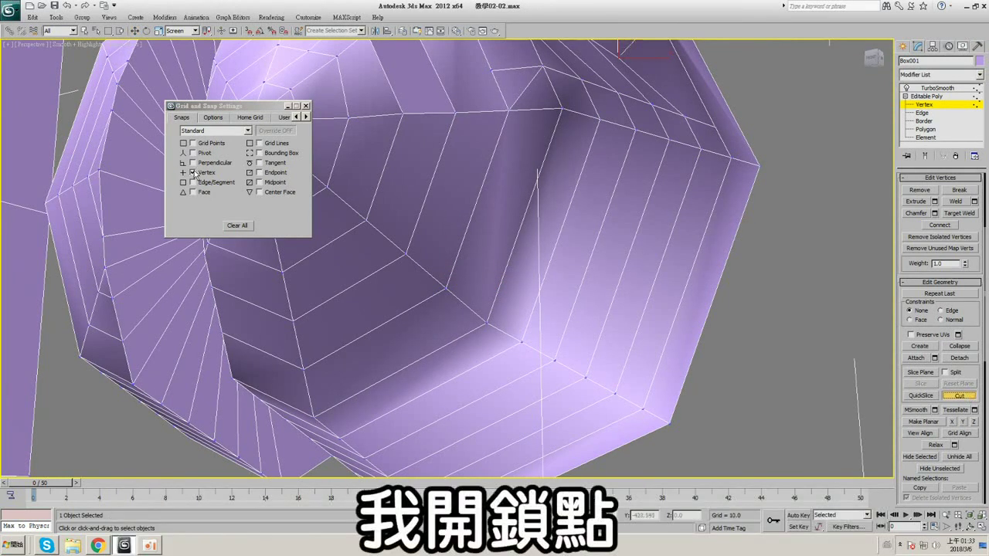
{"action": "left_click", "coordinate": [249, 30]}
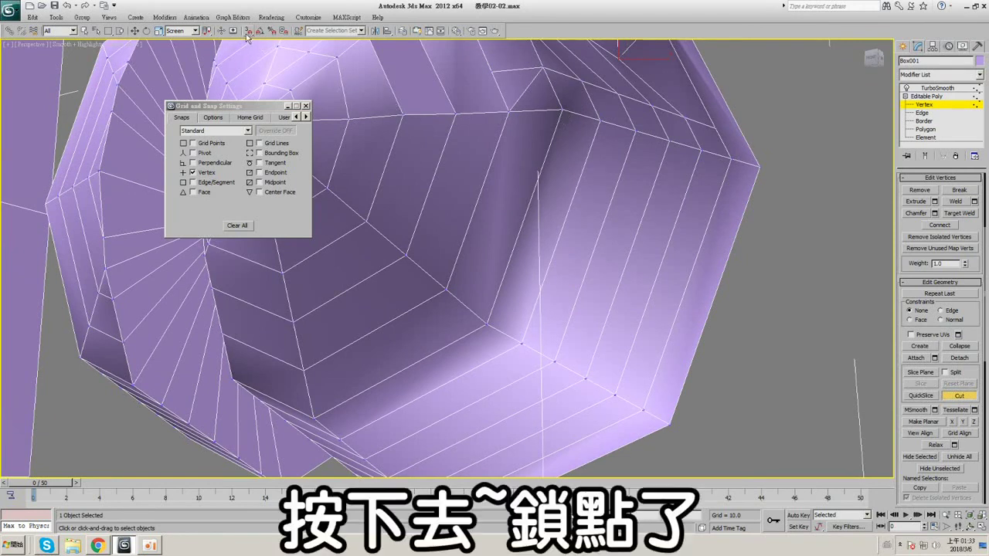
{"action": "left_click", "coordinate": [563, 109]}
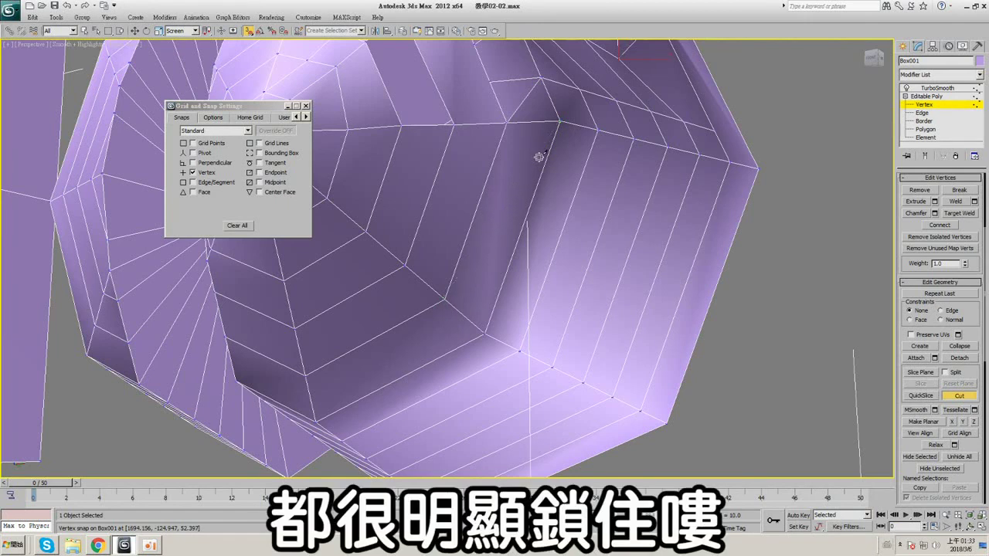
{"action": "left_click", "coordinate": [446, 298]}
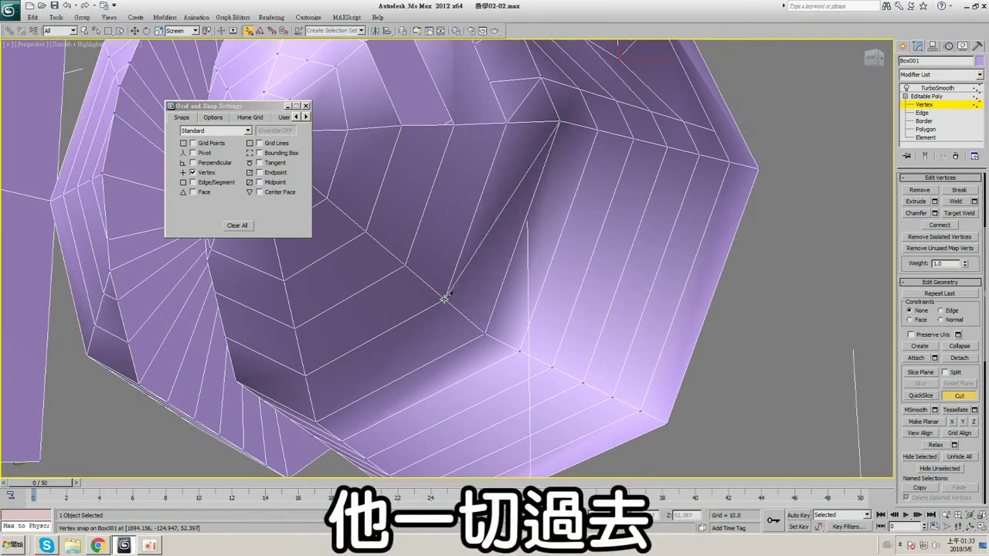
{"action": "right_click", "coordinate": [575, 274]}
{"action": "left_click", "coordinate": [875, 136]}
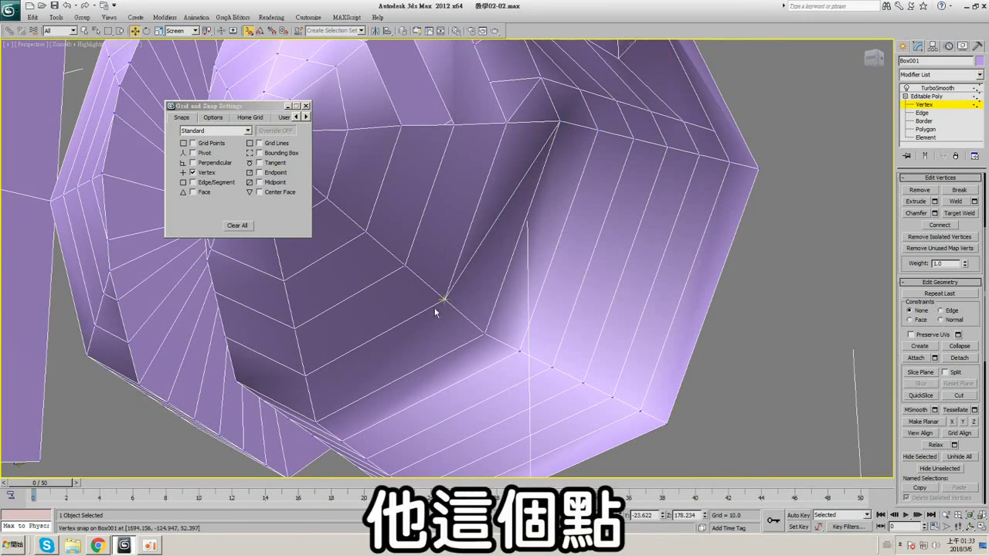
- With snapping off, move the diagonal edge's vertex to test the new cut's connection, and undo the move and the cut
{"action": "left_click", "coordinate": [250, 32]}
{"action": "left_click", "coordinate": [446, 298]}
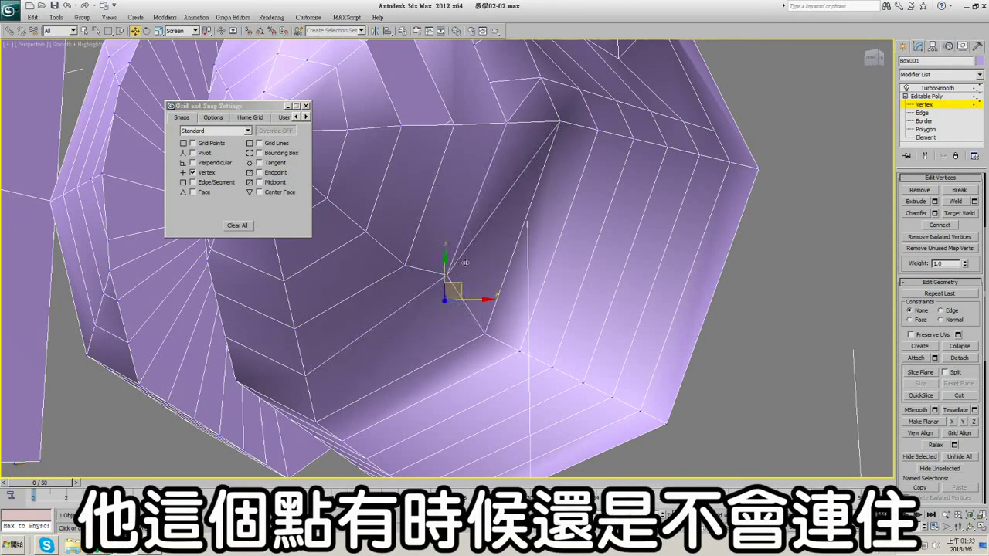
{"action": "key", "text": "ctrl+z"}
{"action": "key", "text": "F4"}
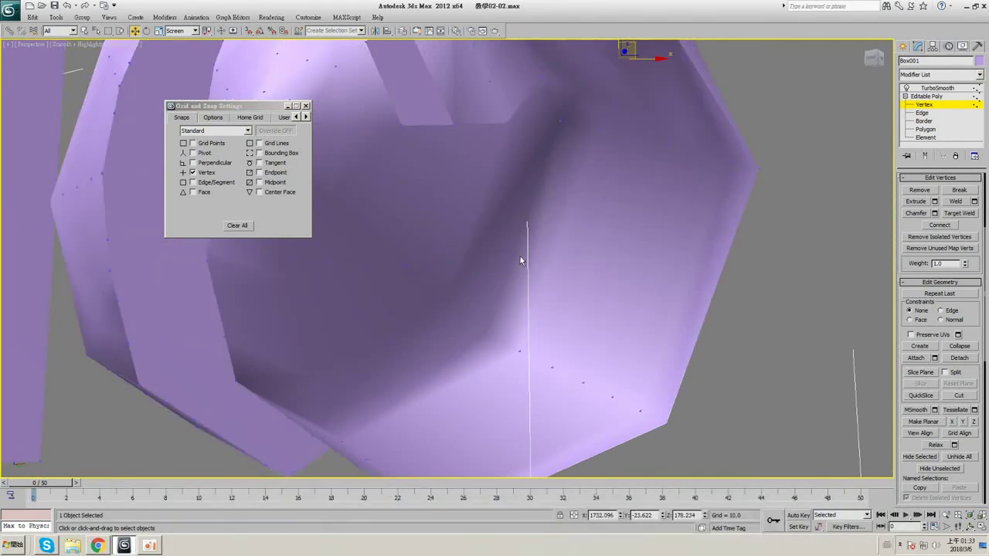
{"action": "middle_click_drag", "start_coordinate": [519, 255], "coordinate": [550, 203], "text": "alt"}
{"action": "key", "text": "F4"}
{"action": "key", "text": "F4"}
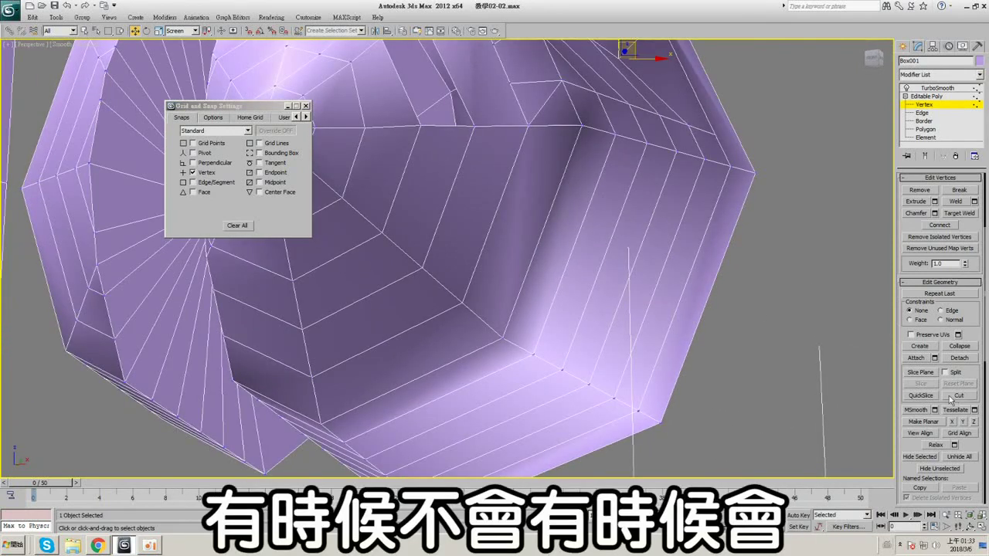
- Repeat the vertex-snapped Cut between the horizontal loop's corner vertex and the diagonal edge's vertex, checking the shading without edged faces
{"action": "left_click", "coordinate": [248, 33]}
{"action": "middle_click_drag", "start_coordinate": [578, 147], "coordinate": [553, 146], "text": "alt"}
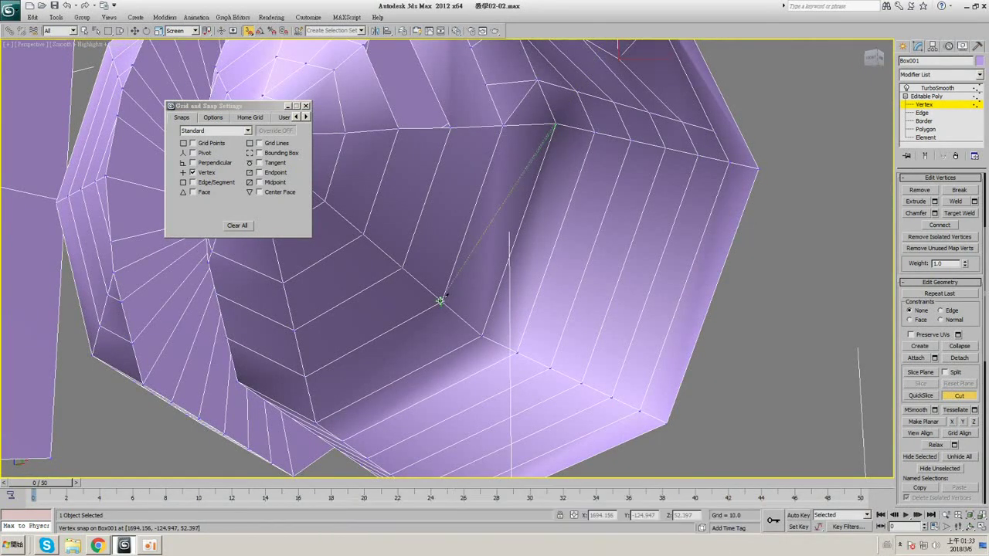
{"action": "left_click", "coordinate": [441, 301]}
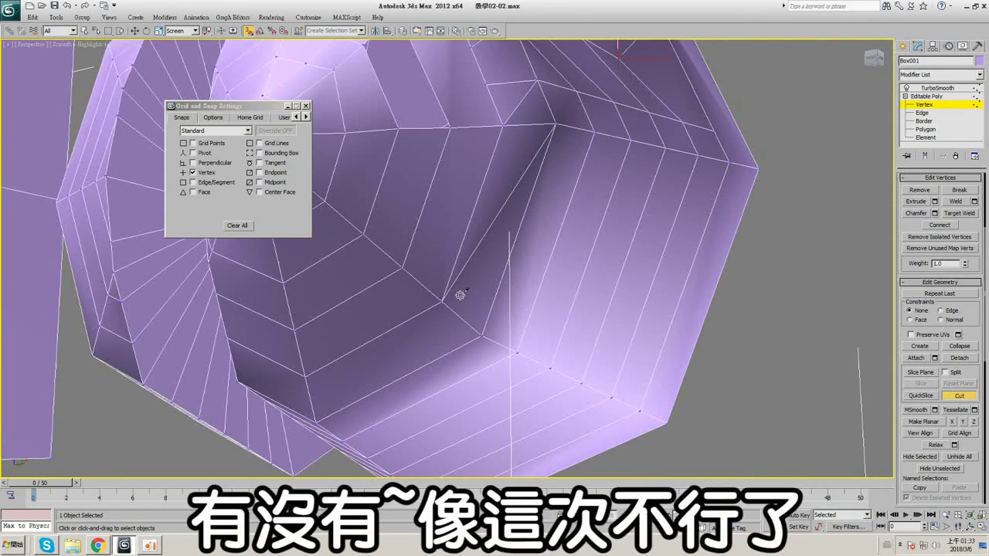
{"action": "left_click", "coordinate": [555, 124]}
{"action": "key", "text": "F4"}
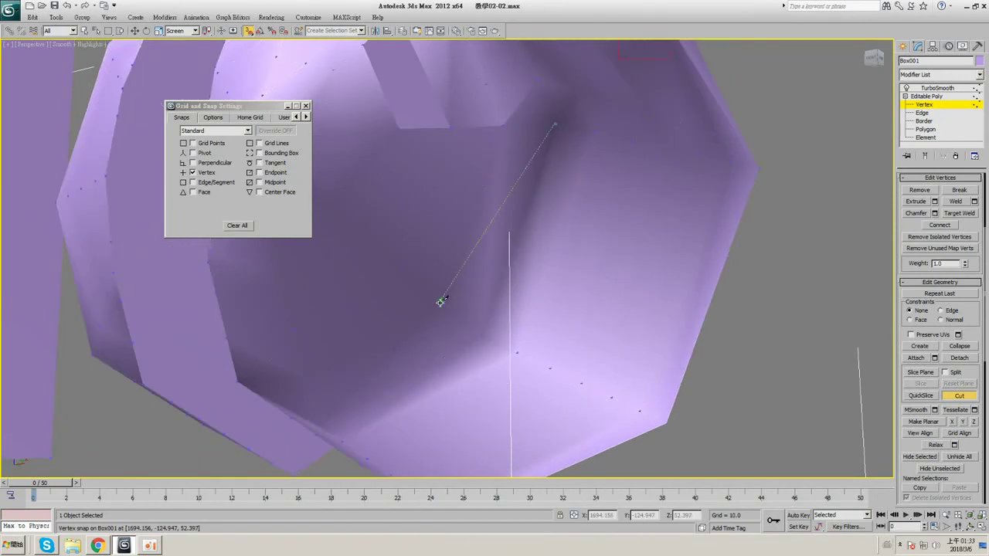
{"action": "left_click", "coordinate": [441, 302]}
{"action": "key", "text": "F4"}
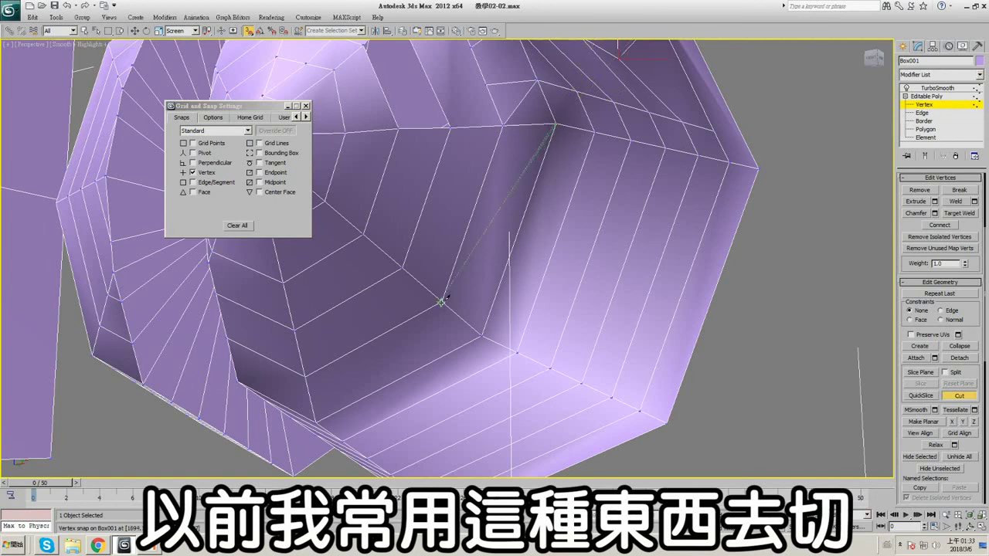
{"action": "key", "text": "F4"}
{"action": "key", "text": "w"}
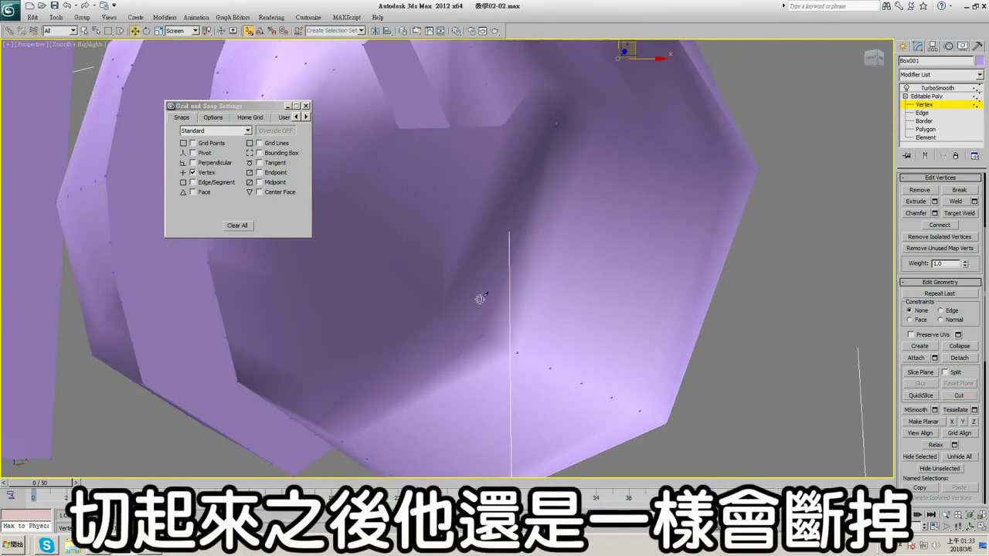
{"action": "key", "text": "F4"}
- Pull the cut's loose end vertex away from the diagonal edge and Target Weld it to the vertex on that edge
{"action": "left_click", "coordinate": [442, 301]}
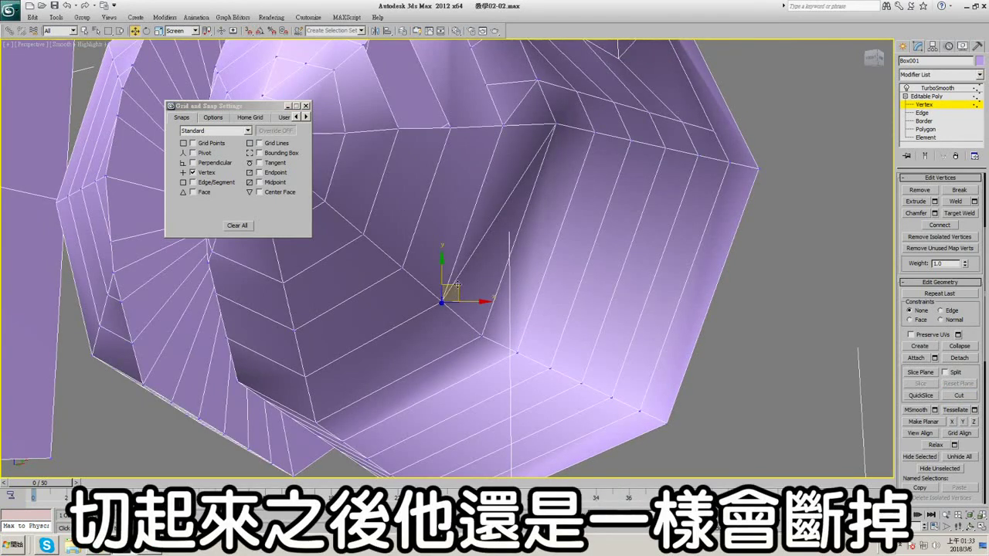
{"action": "left_click_drag", "start_coordinate": [457, 286], "coordinate": [454, 249]}
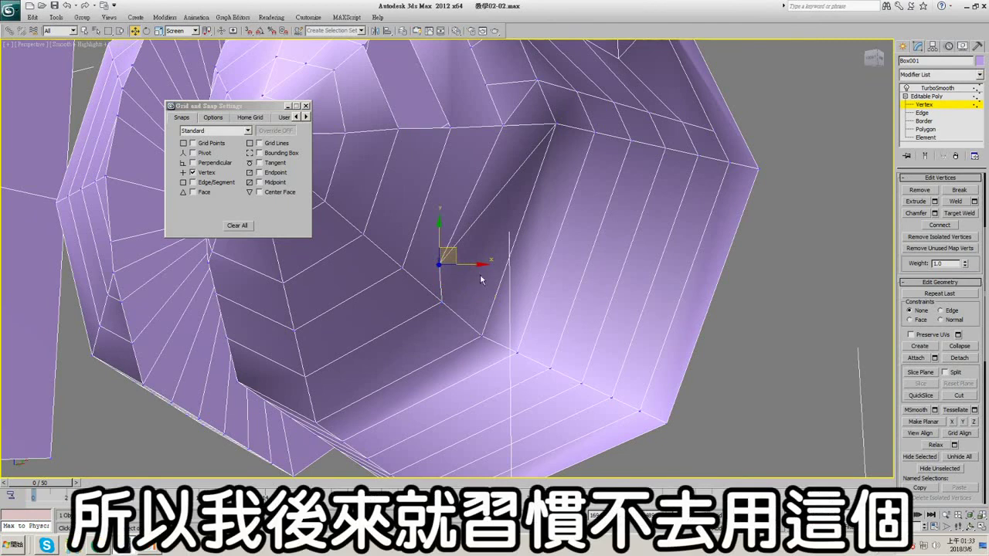
{"action": "left_click", "coordinate": [960, 214]}
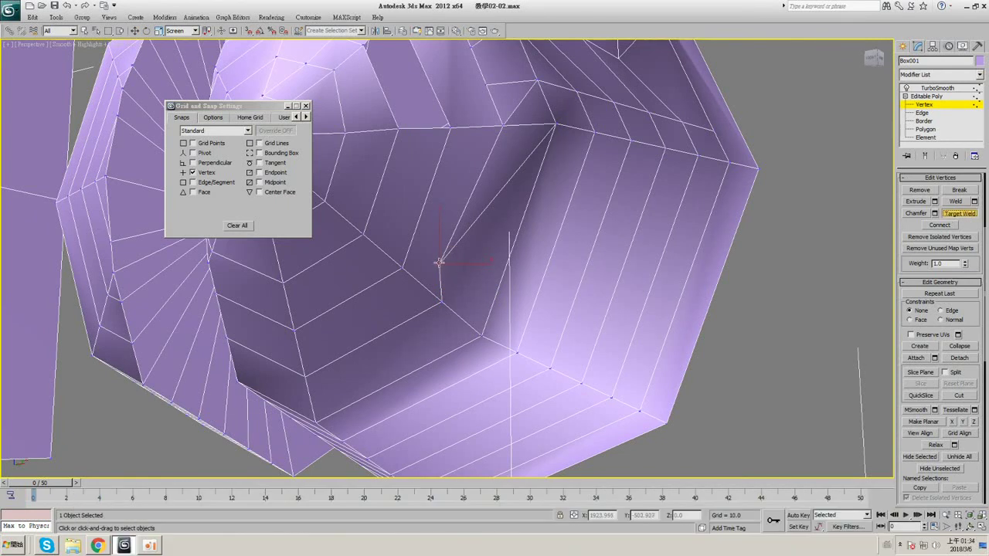
{"action": "left_click", "coordinate": [442, 300]}
{"action": "right_click", "coordinate": [479, 259]}
{"action": "key", "text": "F4"}
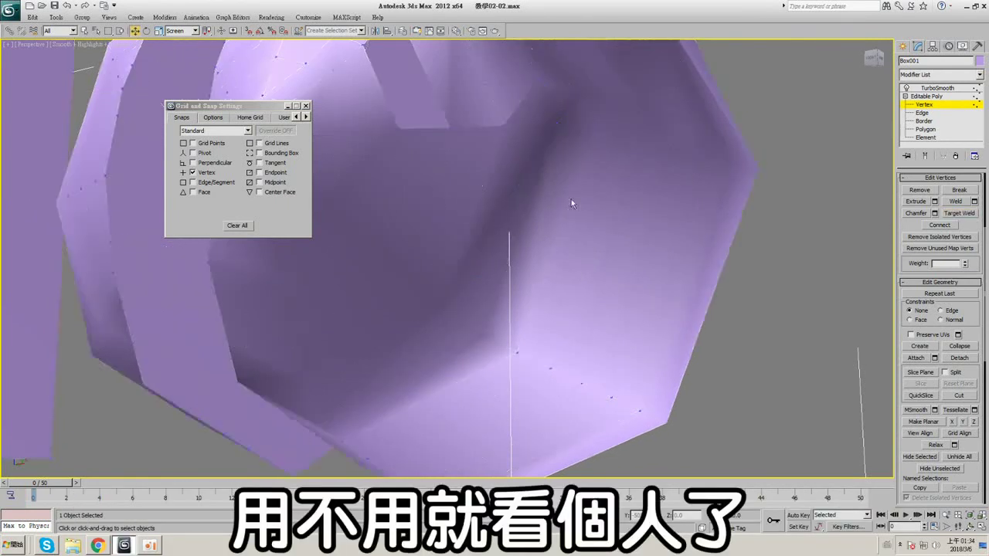
- Test Edge/Segment snapping together with Vertex snapping at edge level, and restore Vertex as the only snap type
{"action": "middle_click_drag", "start_coordinate": [396, 183], "coordinate": [283, 213], "text": "alt"}
{"action": "left_click", "coordinate": [192, 181]}
{"action": "key", "text": "2"}
{"action": "key", "text": "s"}
{"action": "key", "text": "F4"}
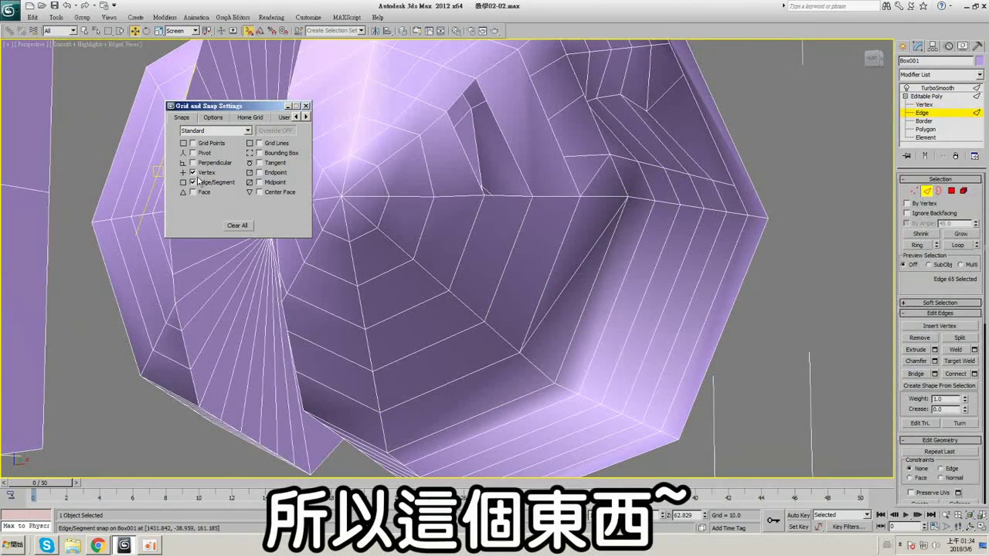
{"action": "middle_click_drag", "start_coordinate": [476, 207], "coordinate": [529, 266], "text": "alt"}
{"action": "scroll", "coordinate": [567, 240], "scroll_direction": "down", "scroll_amount": 3}
{"action": "scroll", "coordinate": [529, 266], "scroll_direction": "up", "scroll_amount": 3}
{"action": "key", "text": "alt+c"}
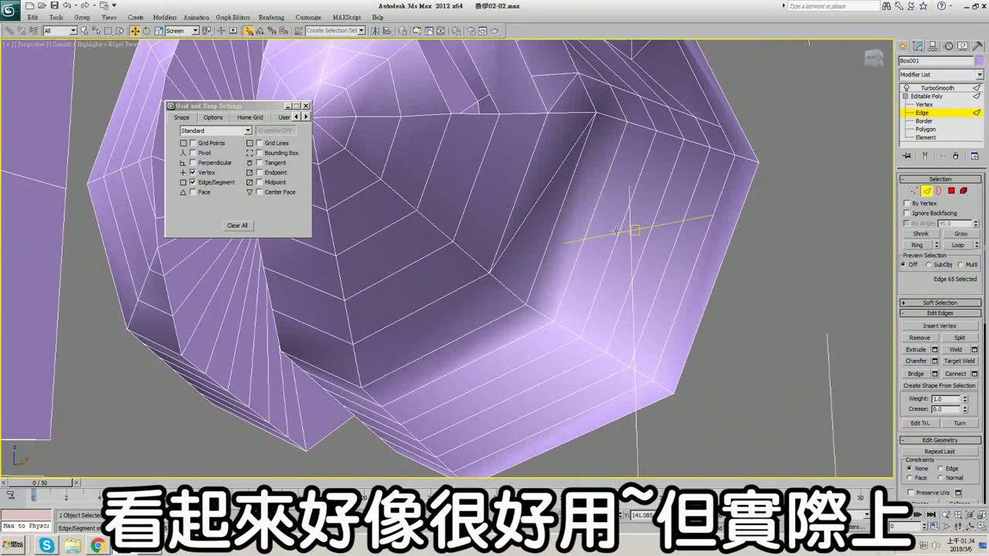
{"action": "left_click", "coordinate": [192, 172]}
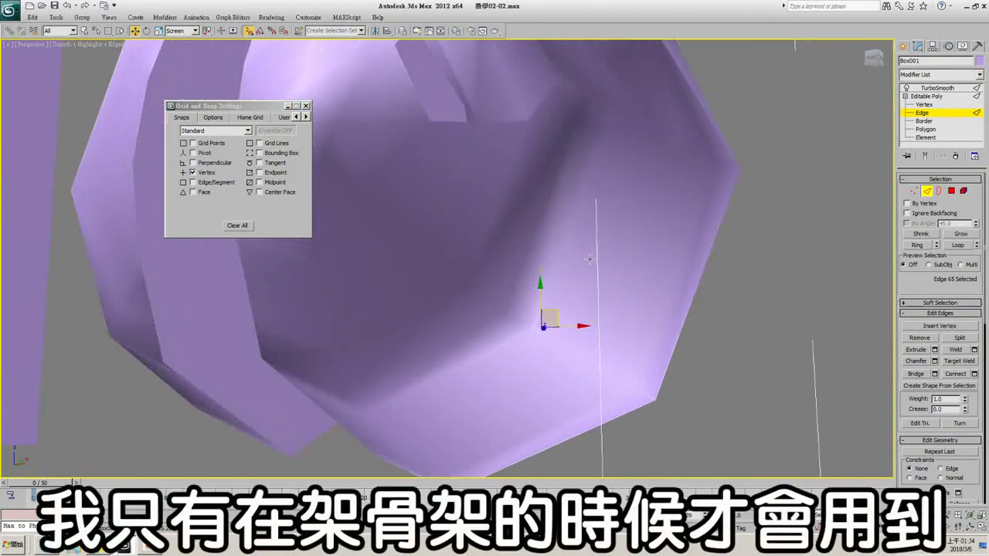
{"action": "left_click", "coordinate": [194, 174]}
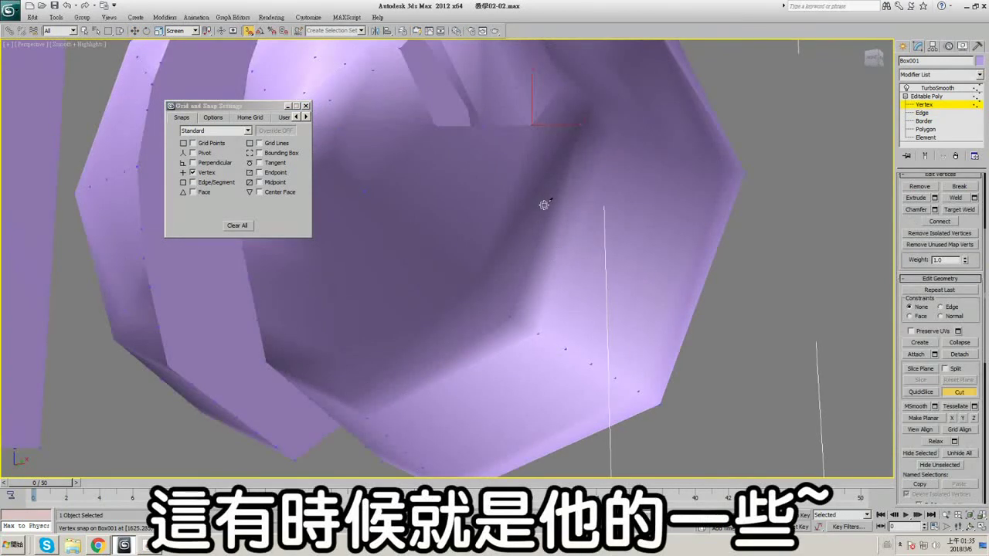
- Cut an edge from the next vertex on the diagonal edge to the vertex beyond the horizontal loop's corner, check the shading and exit Cut
{"action": "key", "text": "F4"}
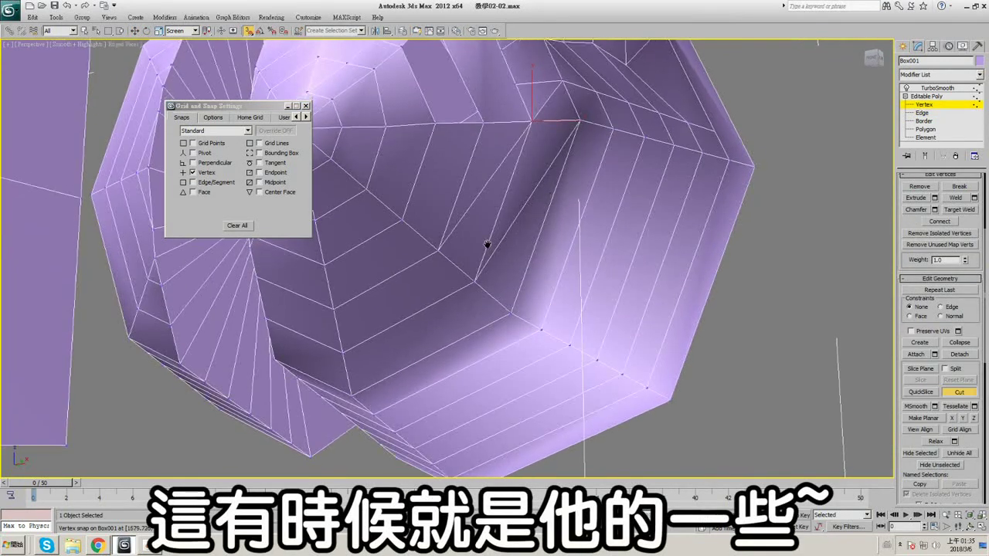
{"action": "middle_click_drag", "start_coordinate": [486, 243], "coordinate": [530, 297], "text": "alt"}
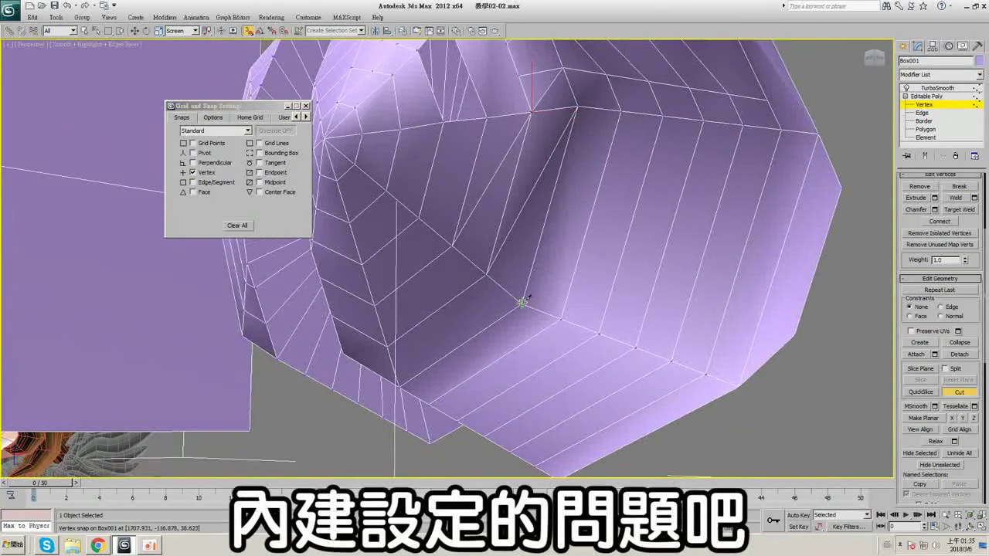
{"action": "left_click", "coordinate": [522, 303]}
{"action": "left_click", "coordinate": [622, 108]}
{"action": "key", "text": "F4"}
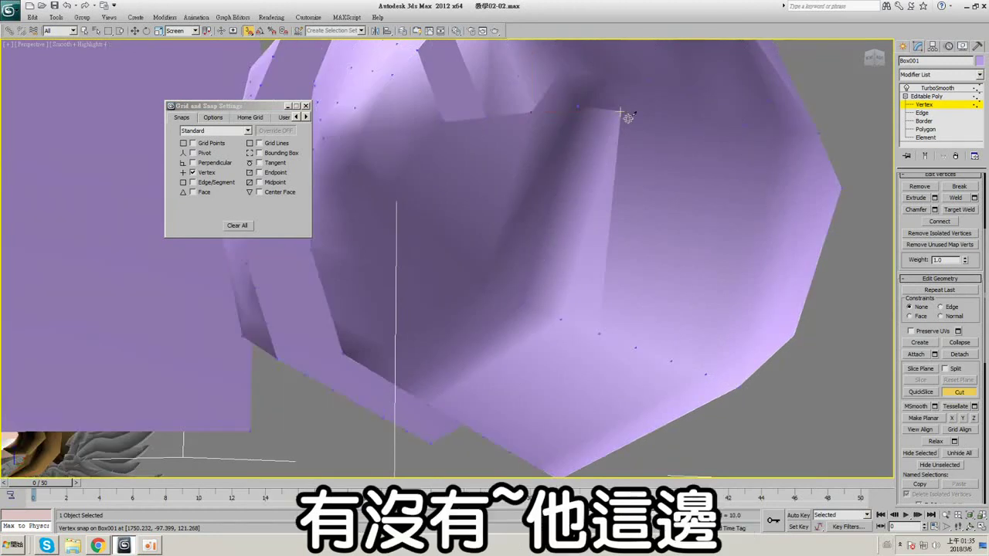
{"action": "key", "text": "w"}
{"action": "key", "text": "F4"}
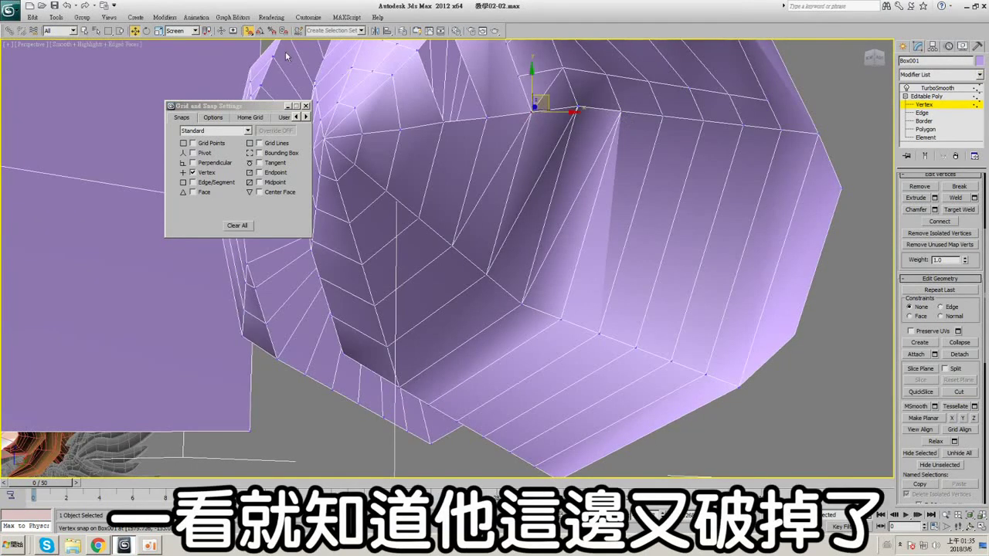
- With snapping off, select the last cut's end vertex on the horizontal loop, and close Grid and Snap Settings
{"action": "left_click_drag", "start_coordinate": [536, 103], "coordinate": [626, 104]}
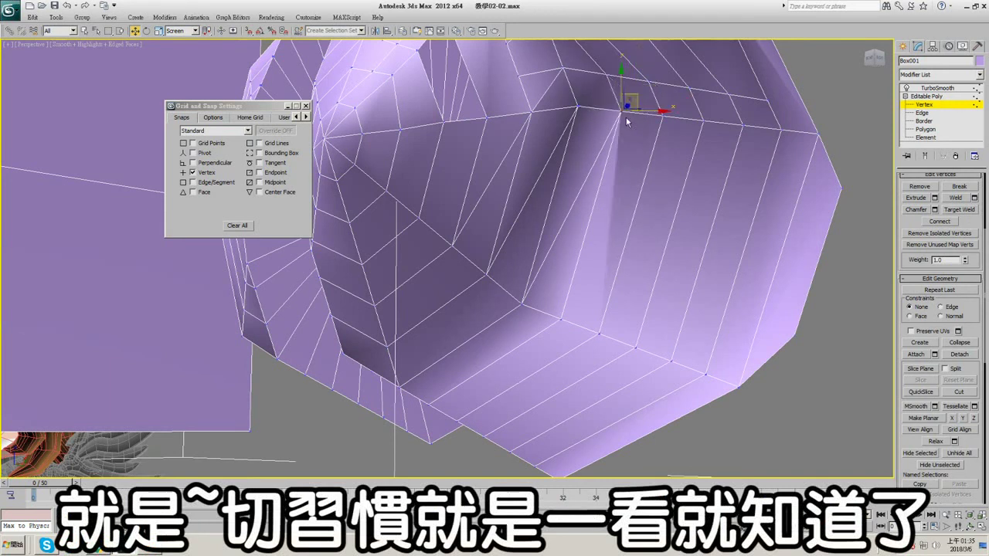
{"action": "left_click", "coordinate": [620, 114]}
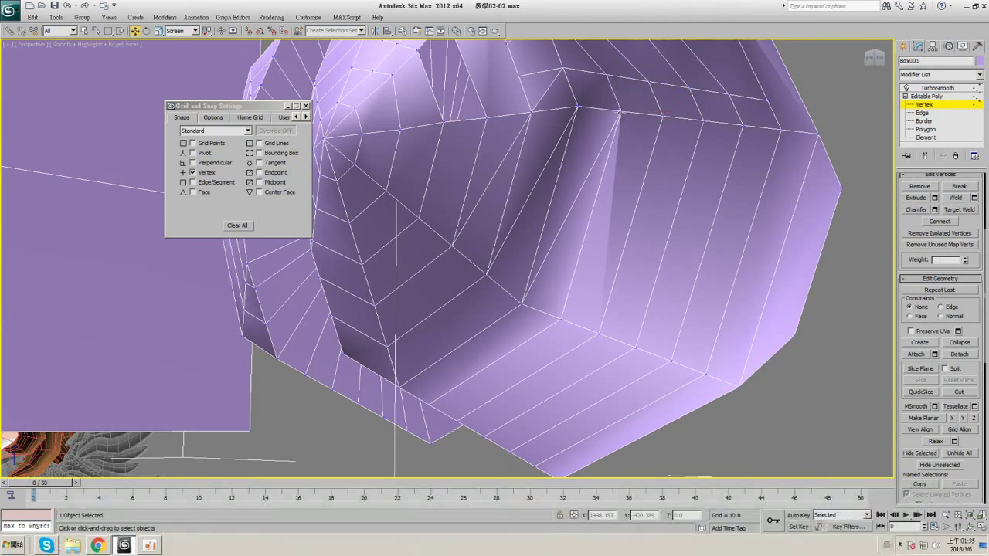
{"action": "left_click", "coordinate": [619, 113]}
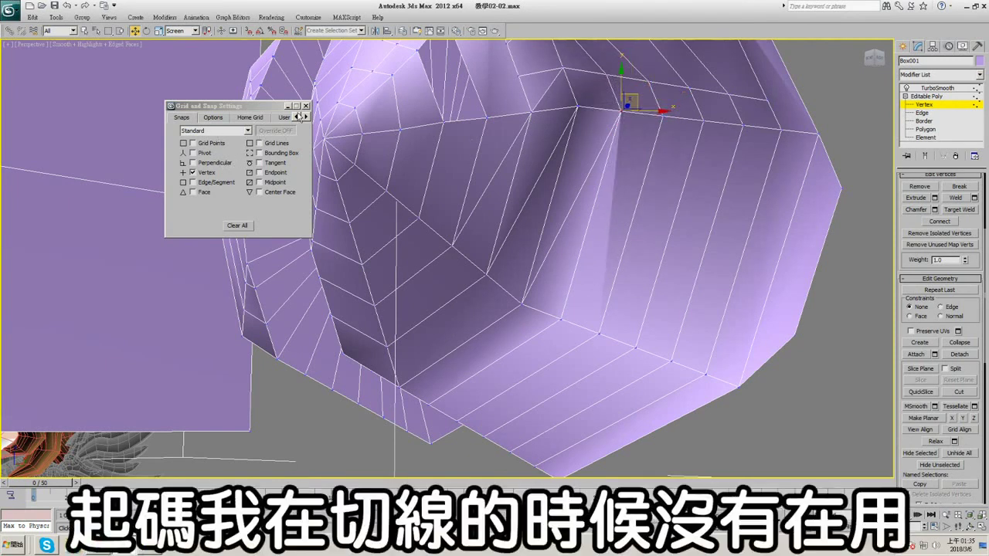
{"action": "left_click", "coordinate": [306, 106]}
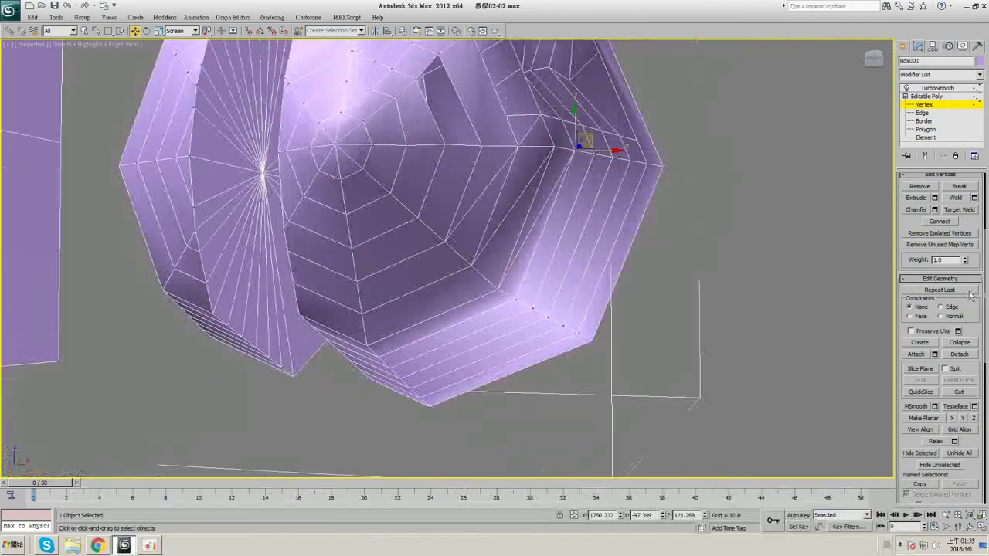
- Try MSmooth on the centre vertex of the box's front face, and undo the smoothing
{"action": "scroll", "coordinate": [939, 356], "scroll_direction": "down", "scroll_amount": 2}
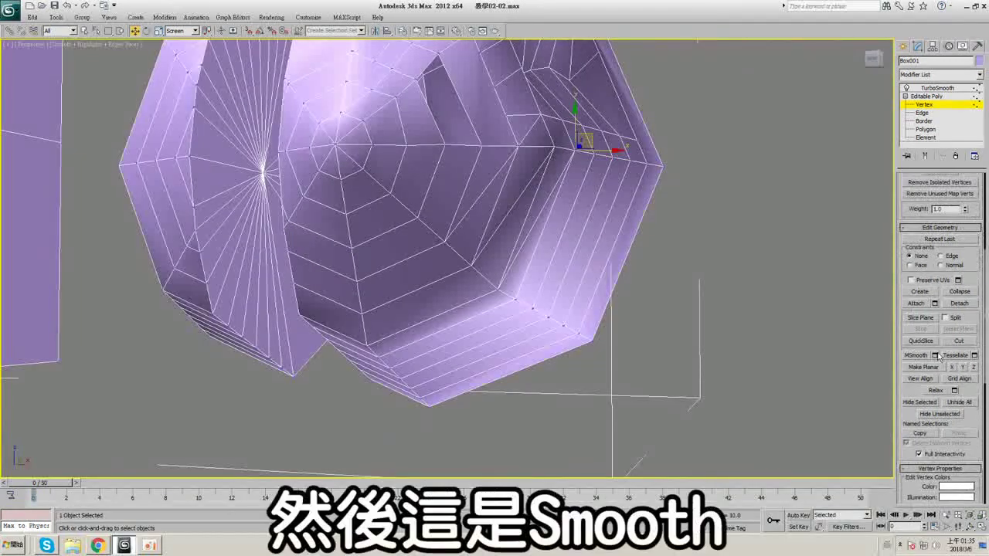
{"action": "middle_click_drag", "start_coordinate": [391, 156], "coordinate": [530, 194], "text": "alt"}
{"action": "middle_click_drag", "start_coordinate": [159, 232], "coordinate": [463, 231]}
{"action": "middle_click_drag", "start_coordinate": [463, 232], "coordinate": [888, 221]}
{"action": "left_click", "coordinate": [385, 161]}
{"action": "middle_click_drag", "start_coordinate": [468, 209], "coordinate": [541, 232]}
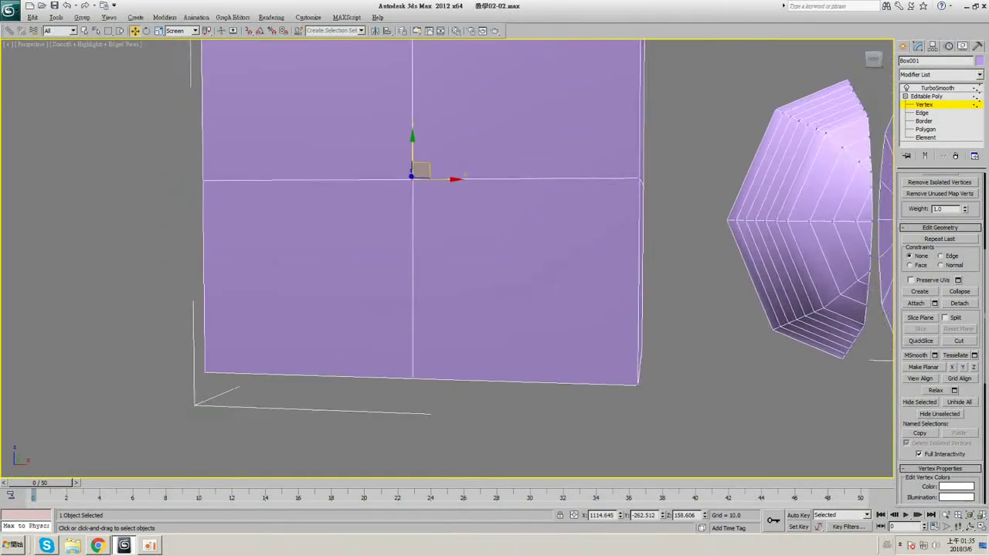
{"action": "middle_click_drag", "start_coordinate": [826, 323], "coordinate": [825, 371]}
{"action": "left_click", "coordinate": [915, 356]}
{"action": "scroll", "coordinate": [526, 238], "scroll_direction": "down", "scroll_amount": 2}
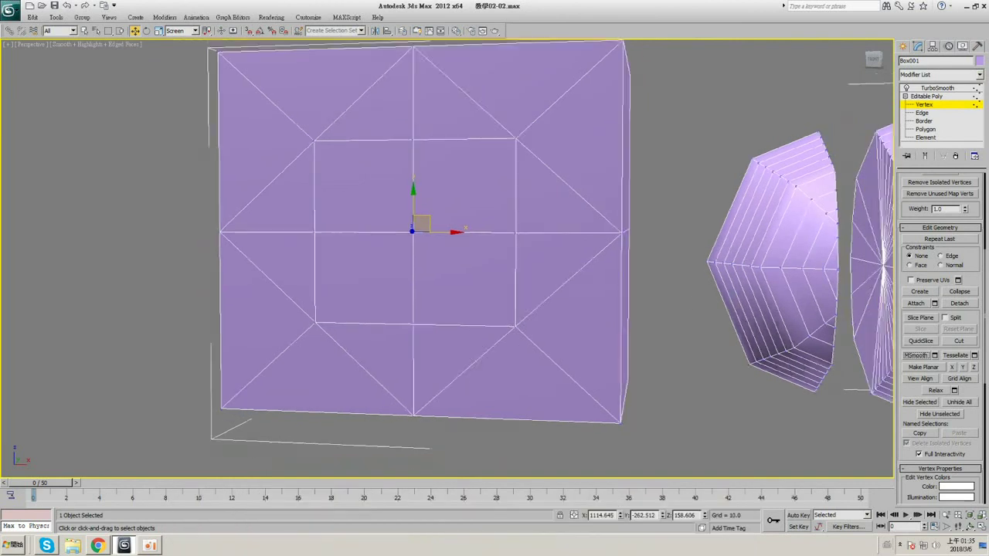
{"action": "mouse_move", "coordinate": [523, 235]}
{"action": "middle_mouse_down", "text": "alt"}
{"action": "mouse_move", "coordinate": [469, 233]}
{"action": "mouse_move", "coordinate": [513, 230]}
{"action": "middle_mouse_up", "text": "alt"}
{"action": "key", "text": "ctrl+z"}
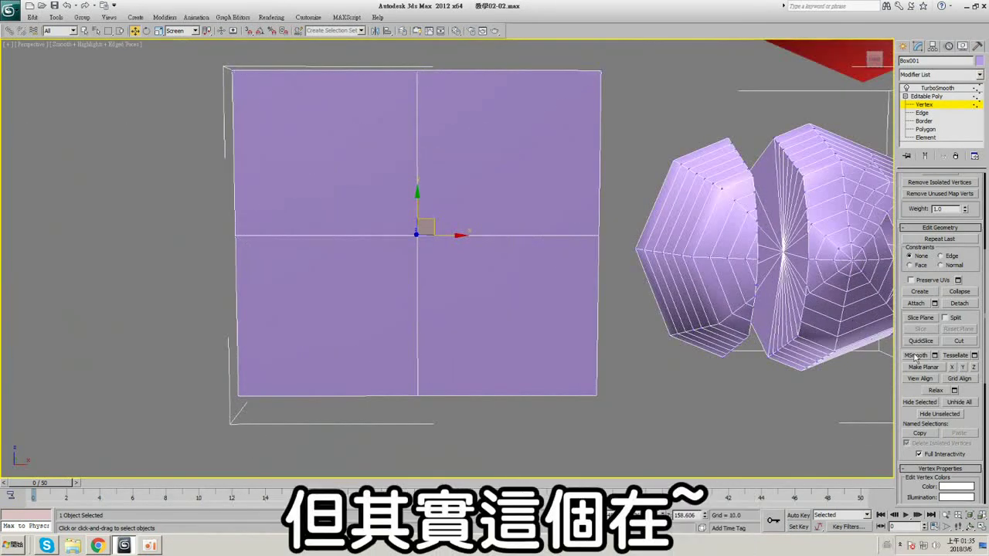
- Try MSmooth again on the vertices of the box's front face, and undo each attempt
{"action": "left_click", "coordinate": [917, 356]}
{"action": "key", "text": "ctrl+z"}
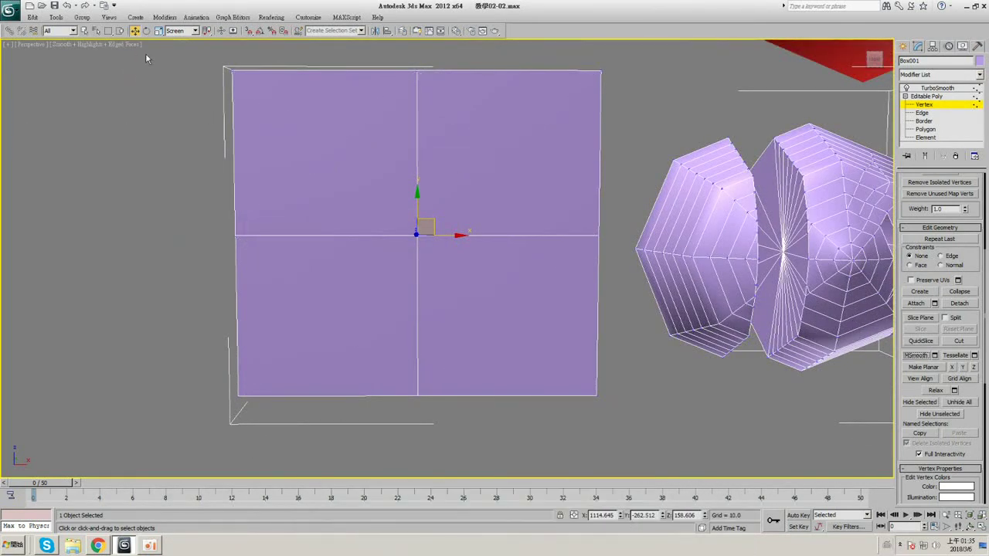
{"action": "key", "text": "F3"}
{"action": "left_click_drag", "start_coordinate": [154, 53], "coordinate": [580, 399]}
{"action": "key", "text": "F3"}
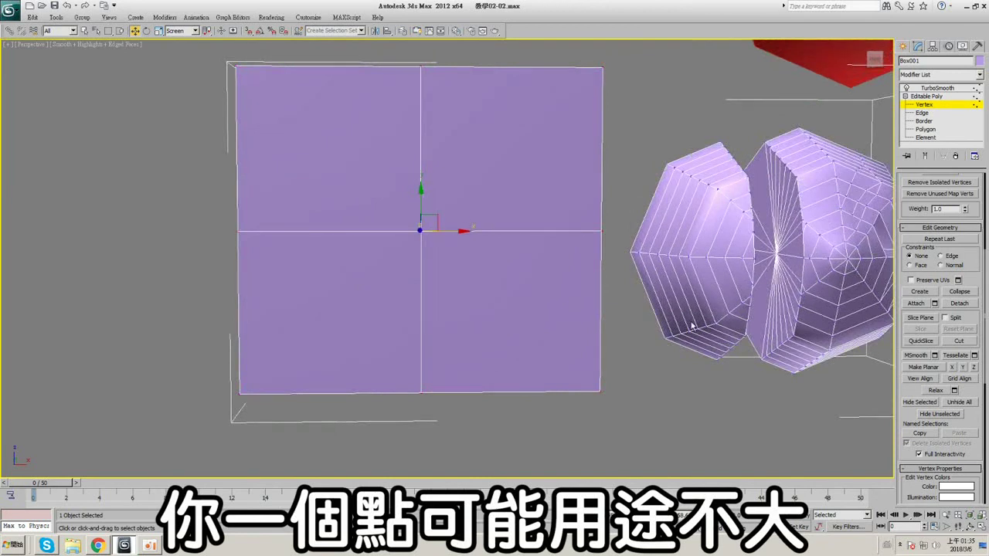
{"action": "left_click", "coordinate": [917, 357]}
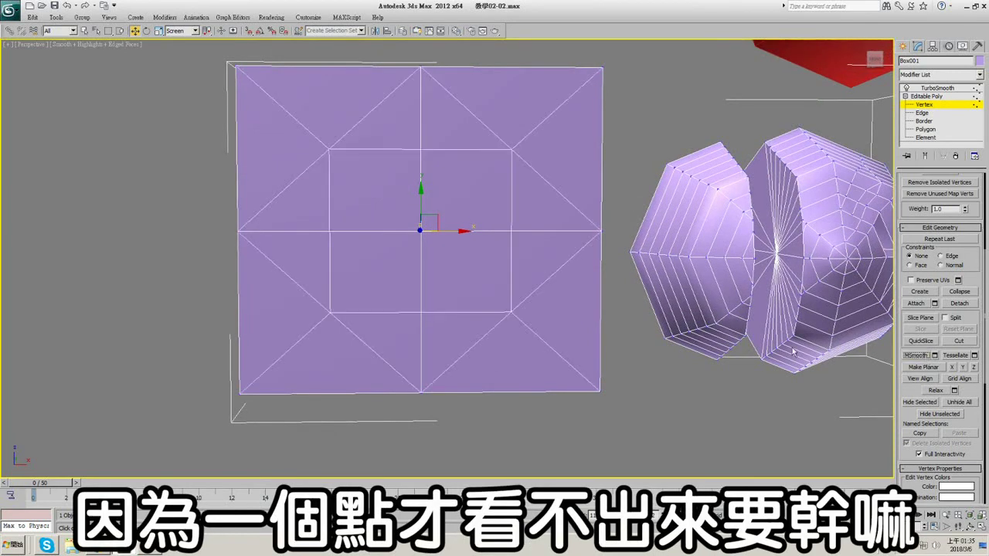
{"action": "middle_click_drag", "start_coordinate": [507, 208], "coordinate": [464, 210], "text": "alt"}
{"action": "scroll", "coordinate": [463, 211], "scroll_direction": "down", "scroll_amount": 4}
{"action": "key", "text": "ctrl+z"}
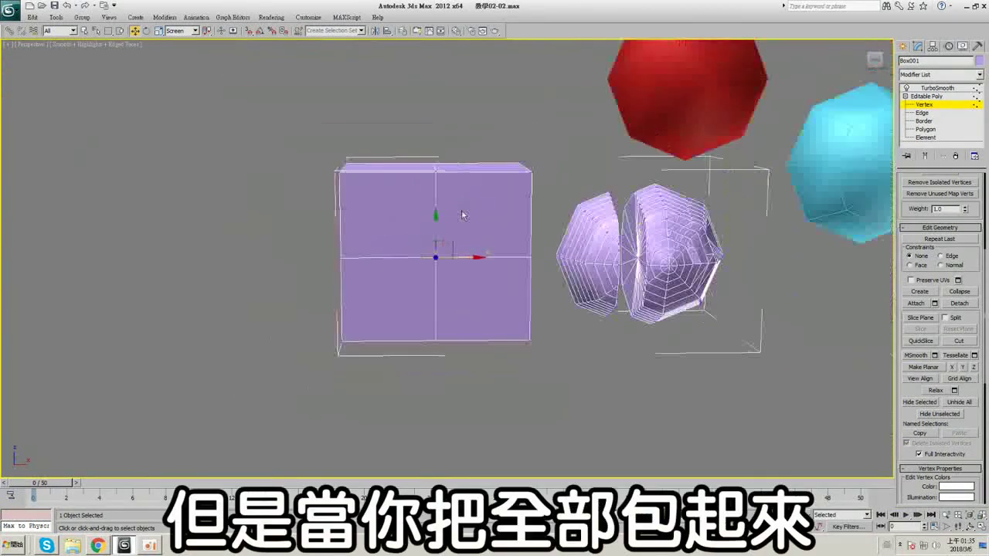
- Select all of the box's vertices, smooth them with MSmooth, and return to the Editable Poly object level
{"action": "key", "text": "F3"}
{"action": "mouse_move", "coordinate": [258, 105]}
{"action": "left_mouse_down"}
{"action": "mouse_move", "coordinate": [275, 139]}
{"action": "mouse_move", "coordinate": [562, 377]}
{"action": "mouse_move", "coordinate": [544, 367]}
{"action": "left_mouse_up"}
{"action": "mouse_move", "coordinate": [538, 361]}
{"action": "middle_mouse_down", "text": "alt"}
{"action": "mouse_move", "coordinate": [521, 302]}
{"action": "mouse_move", "coordinate": [539, 357]}
{"action": "middle_mouse_up", "text": "alt"}
{"action": "key", "text": "F3"}
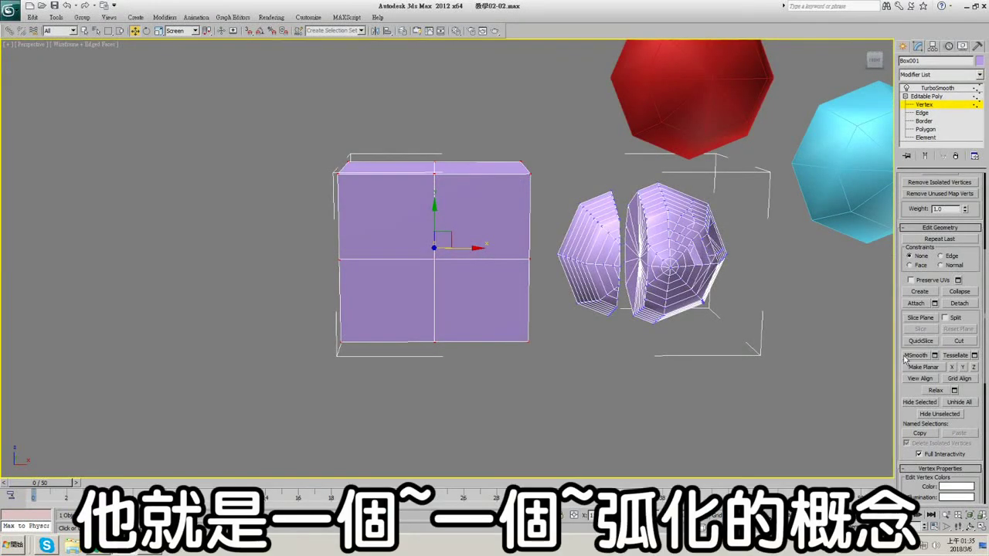
{"action": "left_click", "coordinate": [917, 356]}
{"action": "mouse_move", "coordinate": [433, 255]}
{"action": "middle_mouse_down", "text": "alt"}
{"action": "mouse_move", "coordinate": [417, 264]}
{"action": "mouse_move", "coordinate": [449, 232]}
{"action": "mouse_move", "coordinate": [512, 250]}
{"action": "mouse_move", "coordinate": [443, 252]}
{"action": "mouse_move", "coordinate": [452, 249]}
{"action": "middle_mouse_up", "text": "alt"}
{"action": "middle_click_drag", "start_coordinate": [452, 249], "coordinate": [376, 255]}
{"action": "key", "text": "F4"}
{"action": "left_click", "coordinate": [943, 96]}
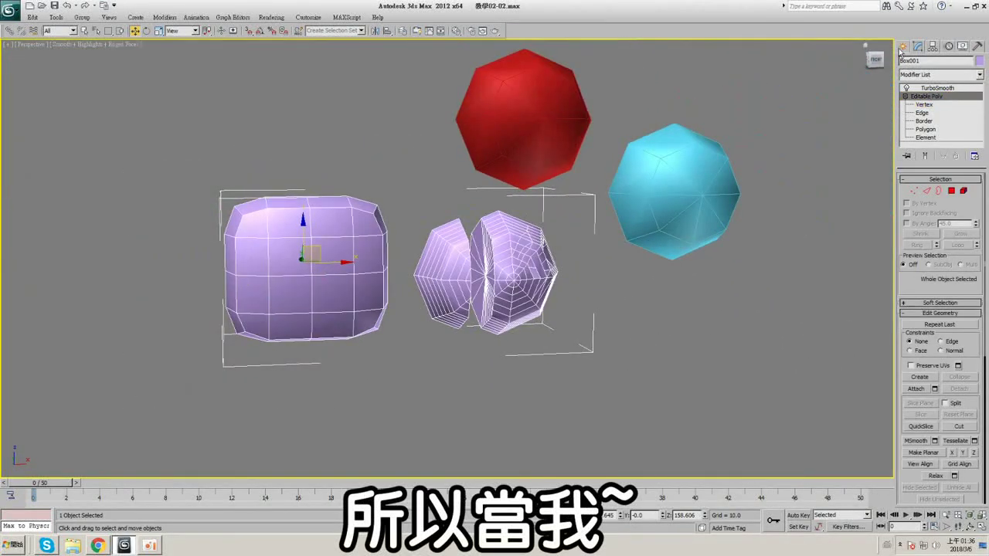
- Create a box about 162 wide, 140 long and 109 high below the cut sphere in the Top viewport
{"action": "left_click", "coordinate": [904, 46]}
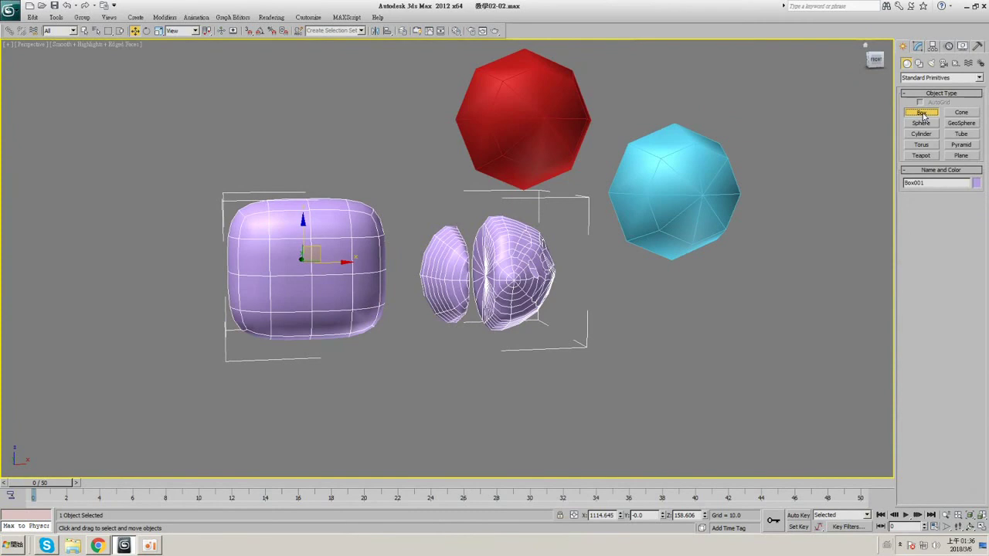
{"action": "left_click", "coordinate": [922, 113]}
{"action": "left_click", "coordinate": [981, 528]}
{"action": "middle_click_drag", "start_coordinate": [318, 196], "coordinate": [241, 181]}
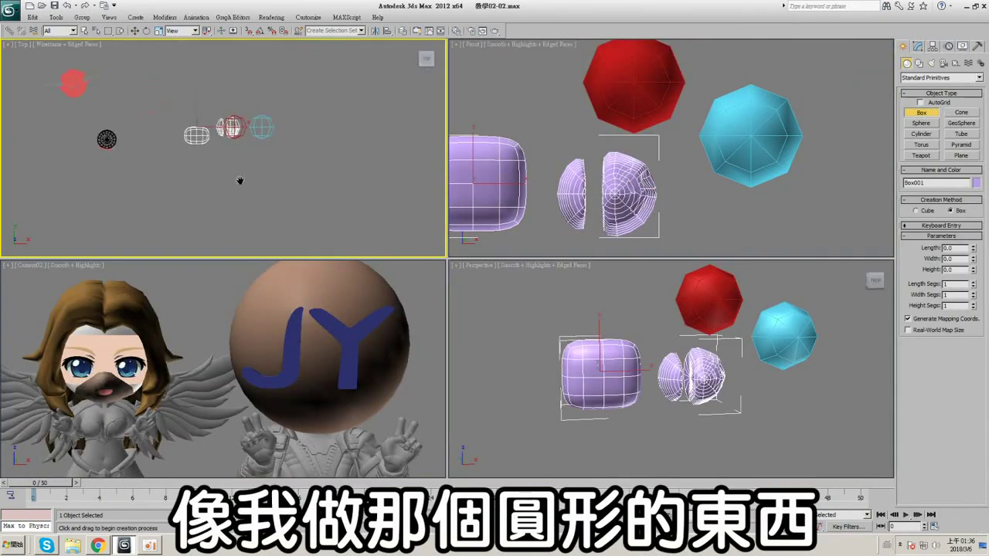
{"action": "scroll", "coordinate": [262, 173], "scroll_direction": "up", "scroll_amount": 3}
{"action": "scroll", "coordinate": [244, 169], "scroll_direction": "up", "scroll_amount": 3}
{"action": "left_click_drag", "start_coordinate": [194, 134], "coordinate": [254, 186]}
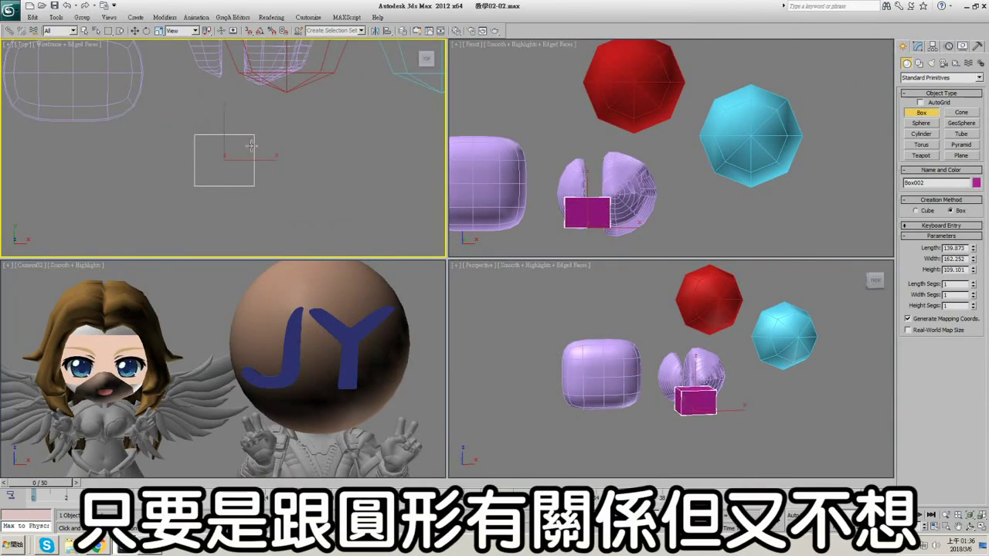
{"action": "left_click", "coordinate": [135, 31]}
{"action": "right_click", "coordinate": [671, 376]}
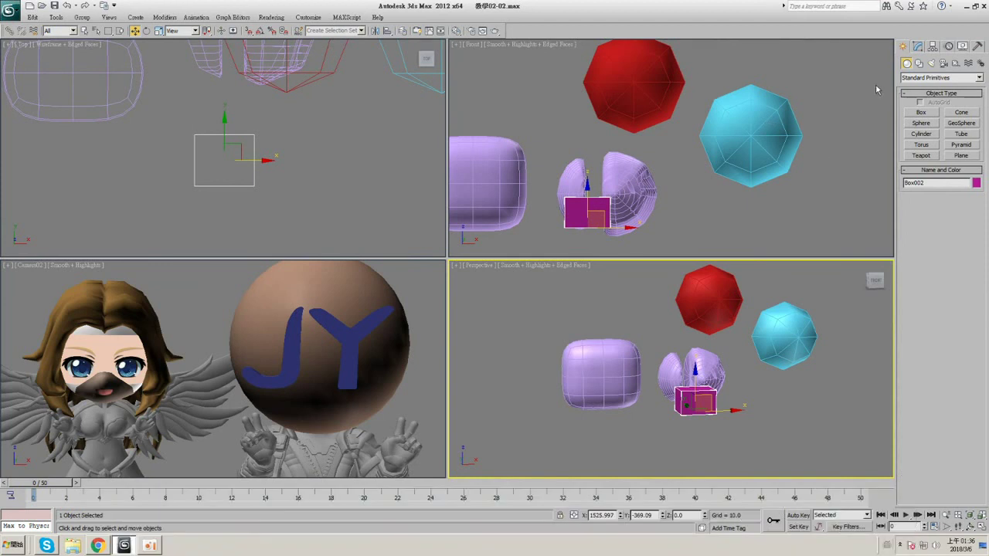
- Set the red sphere's radius to about 182 and its segments to 16, and view it in the maximized Perspective viewport
{"action": "left_click", "coordinate": [654, 59]}
{"action": "left_click", "coordinate": [918, 46]}
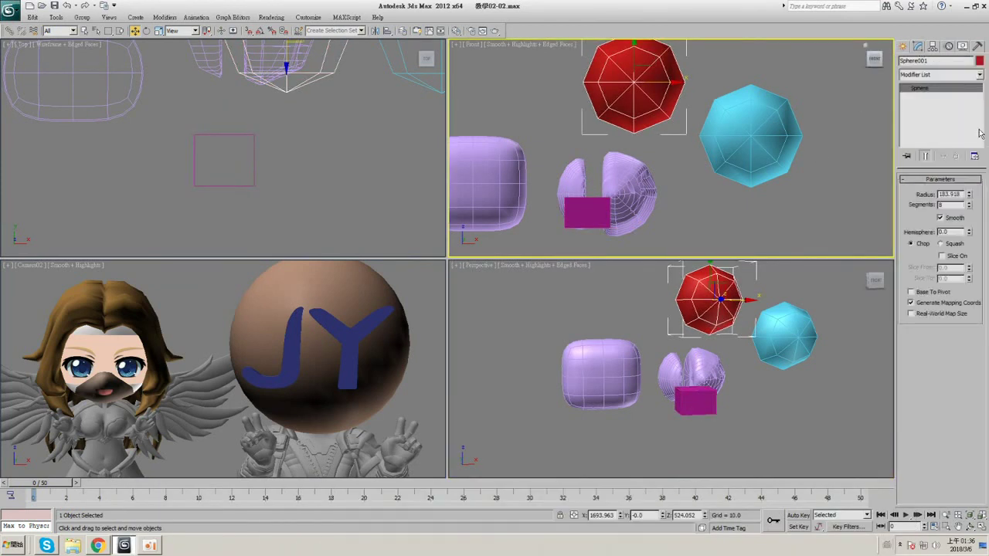
{"action": "left_click", "coordinate": [969, 196]}
{"action": "left_click_drag", "start_coordinate": [969, 204], "coordinate": [969, 201]}
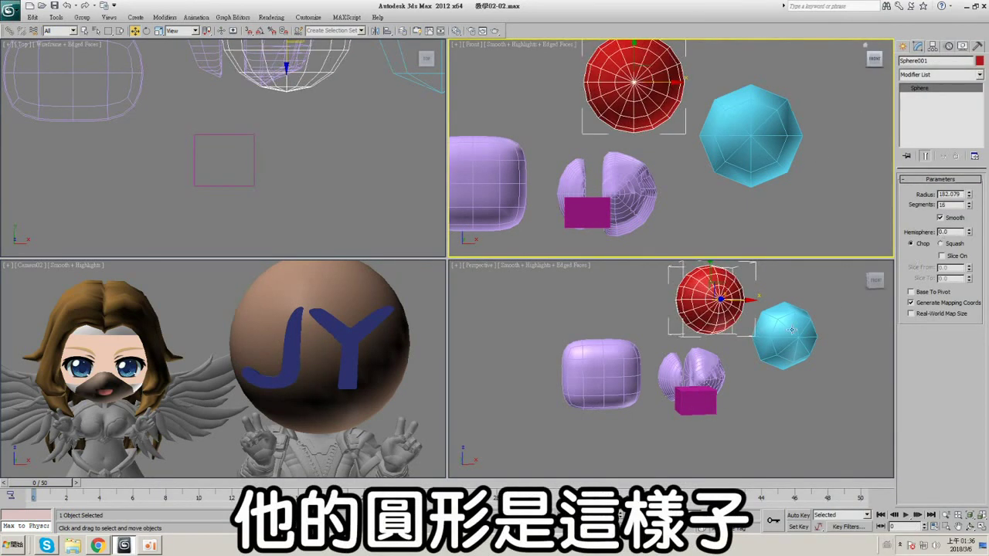
{"action": "right_click", "coordinate": [793, 331]}
{"action": "left_click", "coordinate": [981, 527]}
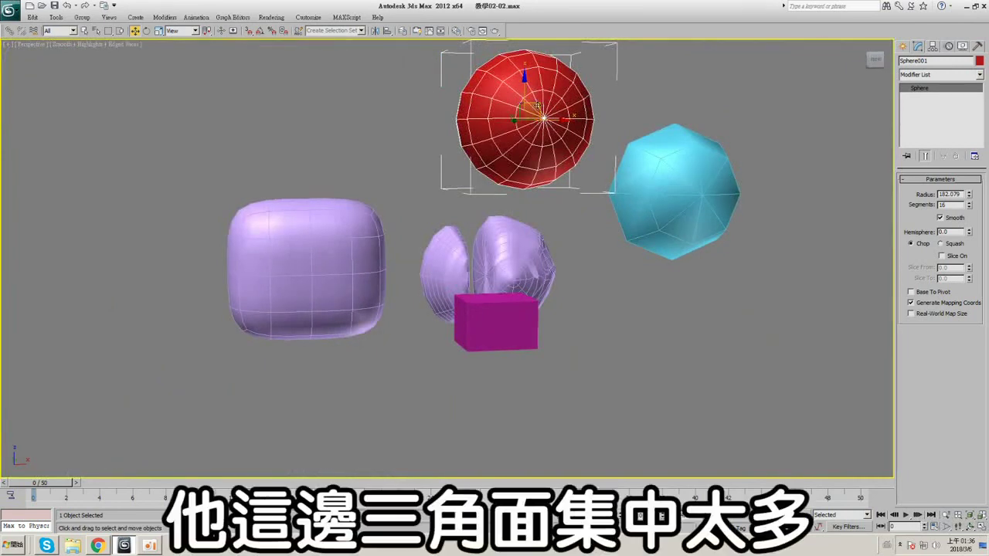
{"action": "middle_click_drag", "start_coordinate": [539, 145], "coordinate": [459, 318]}
- Set the magenta box's length, width and height to 100 each
{"action": "left_click", "coordinate": [459, 317]}
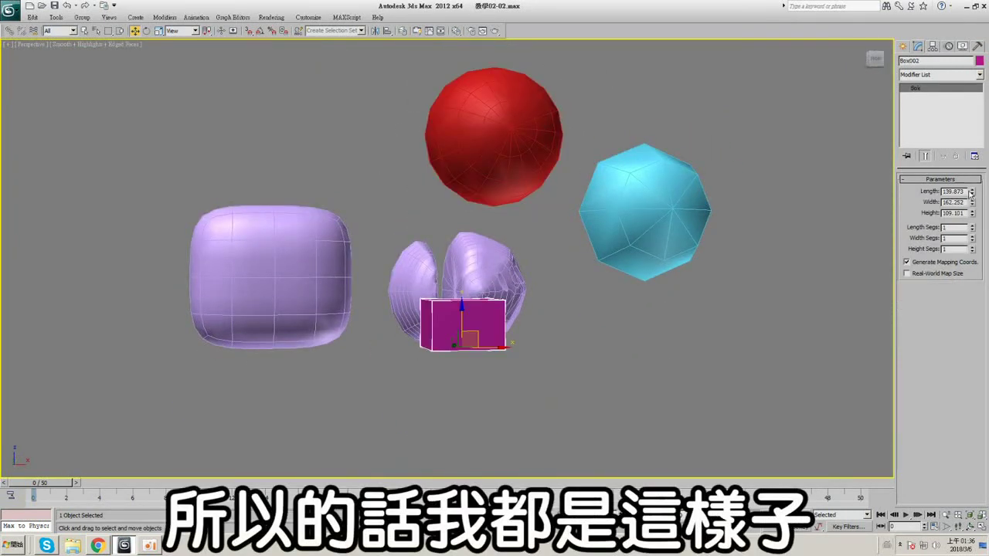
{"action": "left_click_drag", "start_coordinate": [965, 192], "coordinate": [865, 197]}
{"action": "key", "text": "Tab"}
{"action": "type", "text": "1"}
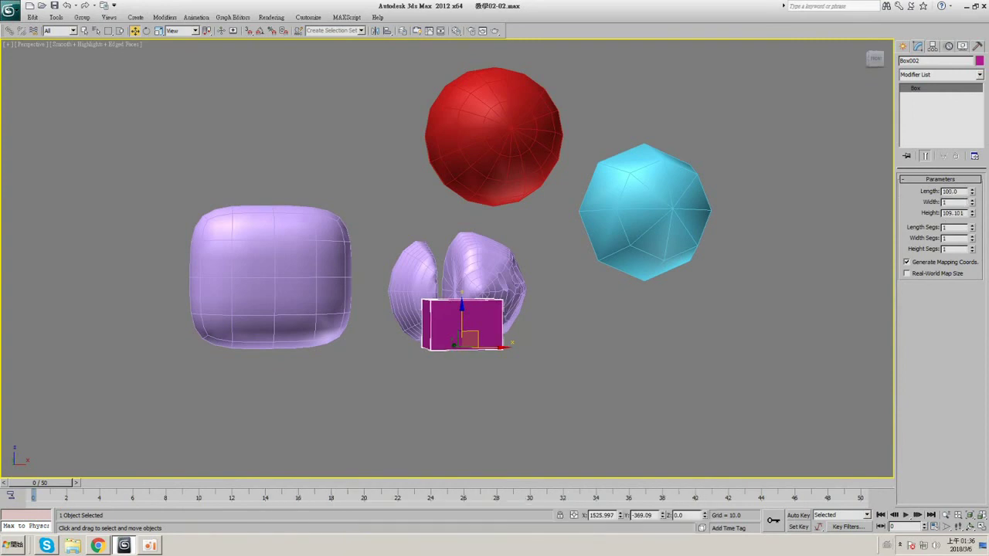
{"action": "type", "text": "00"}
{"action": "key", "text": "Tab"}
{"action": "type", "text": "1"}
{"action": "middle_click_drag", "start_coordinate": [473, 317], "coordinate": [433, 266]}
{"action": "scroll", "coordinate": [495, 256], "scroll_direction": "up", "scroll_amount": 4}
- Centre the magenta box's pivot on the object using Affect Pivot Only
{"action": "left_click", "coordinate": [932, 46]}
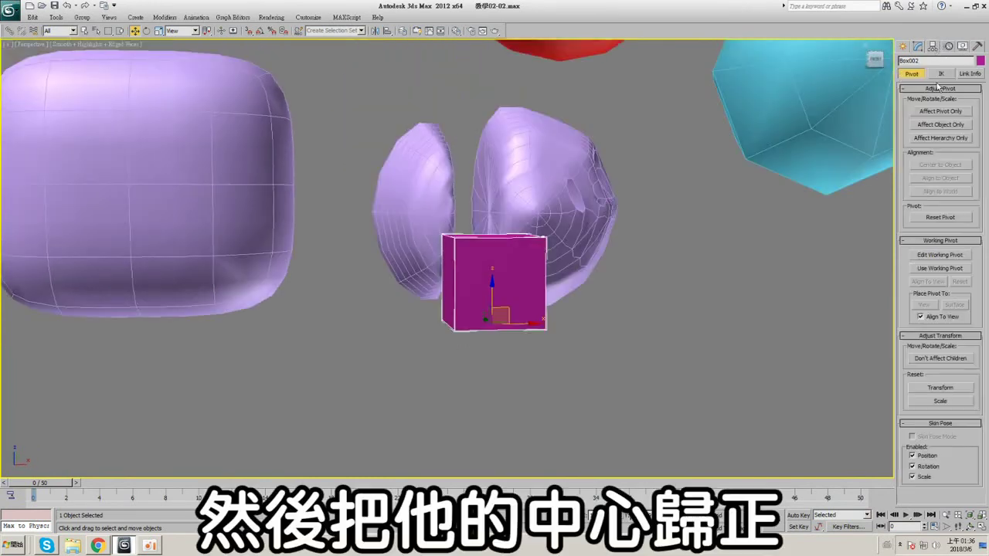
{"action": "left_click", "coordinate": [940, 112]}
{"action": "left_click", "coordinate": [940, 164]}
{"action": "middle_click_drag", "start_coordinate": [485, 249], "coordinate": [478, 259], "text": "alt"}
- Convert the magenta box to an Editable Poly
{"action": "left_click", "coordinate": [918, 46]}
{"action": "right_click", "coordinate": [477, 260]}
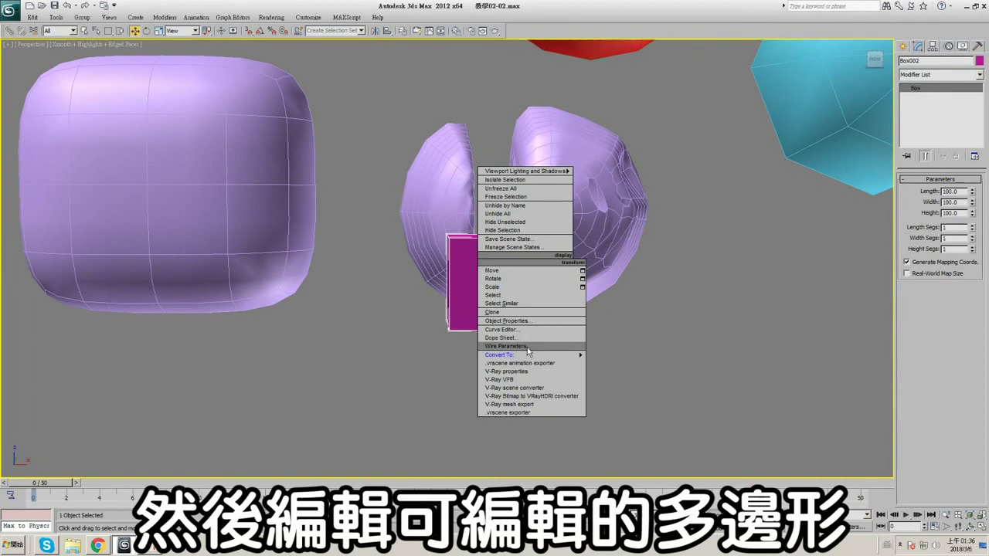
{"action": "mouse_move", "coordinate": [526, 355]}
{"action": "left_click", "coordinate": [632, 362]}
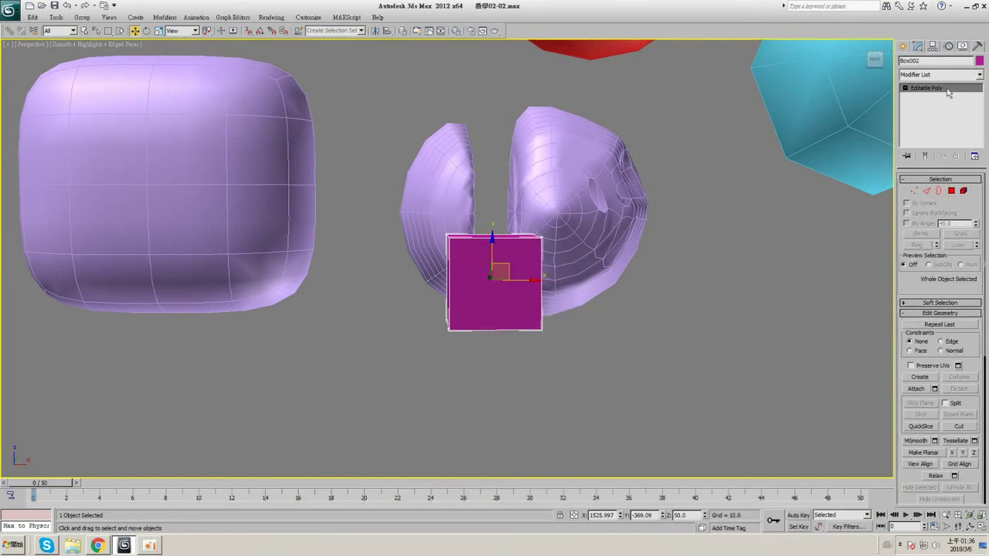
- Add a TurboSmooth modifier to the magenta box and set its iterations to 2
{"action": "left_click", "coordinate": [979, 74]}
{"action": "scroll", "coordinate": [938, 309], "scroll_direction": "down", "scroll_amount": 5}
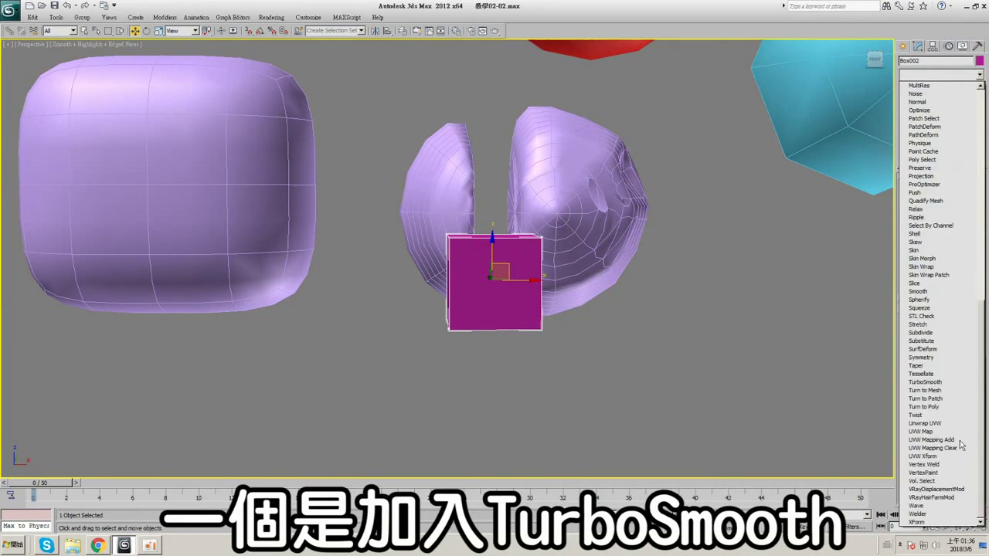
{"action": "left_click", "coordinate": [927, 382]}
{"action": "scroll", "coordinate": [536, 244], "scroll_direction": "up", "scroll_amount": 5}
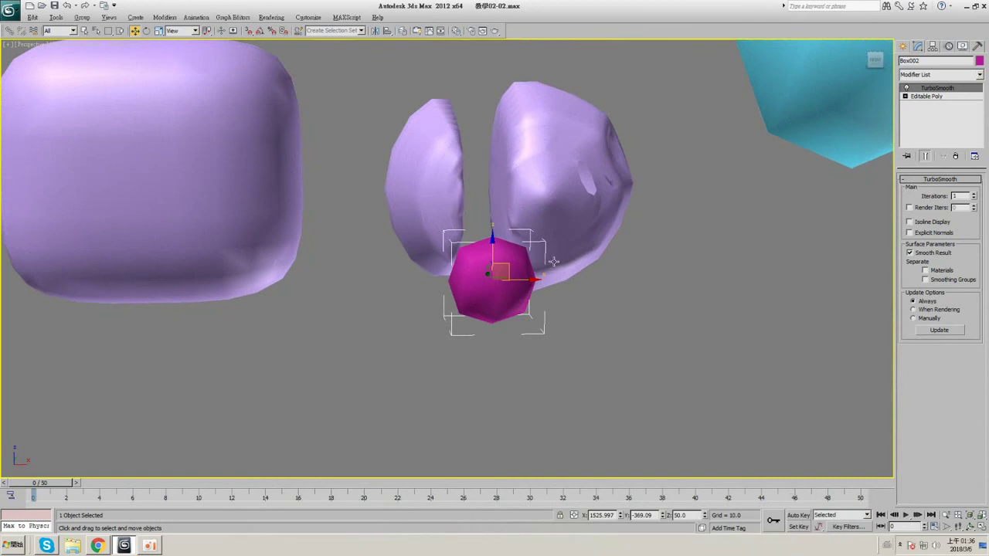
{"action": "middle_click_drag", "start_coordinate": [536, 244], "coordinate": [548, 216], "text": "alt"}
{"action": "key", "text": "F4"}
{"action": "left_click", "coordinate": [974, 195]}
- Examine the smoothed box's faces with edge display on and off, and select the red sphere to compare its pole topology
{"action": "key", "text": "F4"}
{"action": "key", "text": "F4"}
{"action": "key", "text": "F4"}
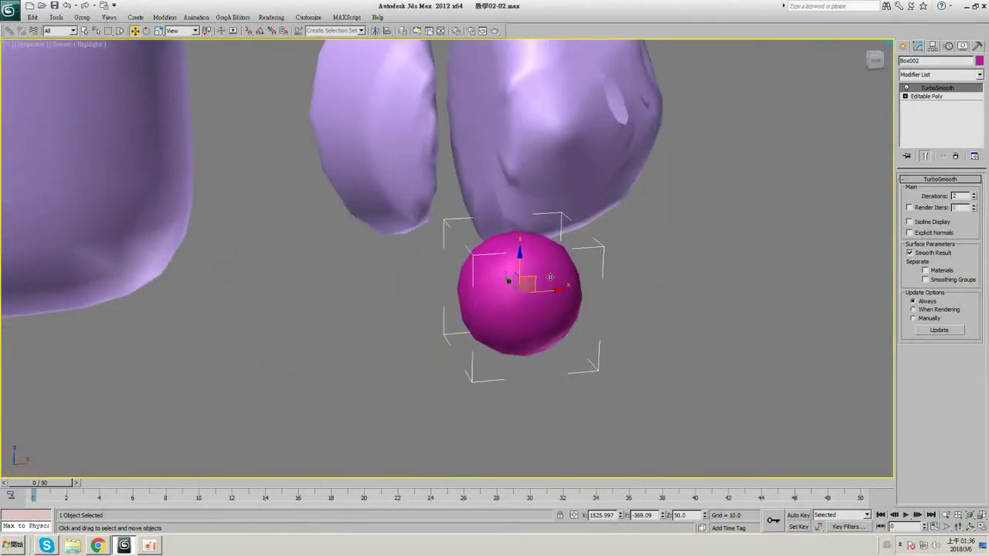
{"action": "key", "text": "F4"}
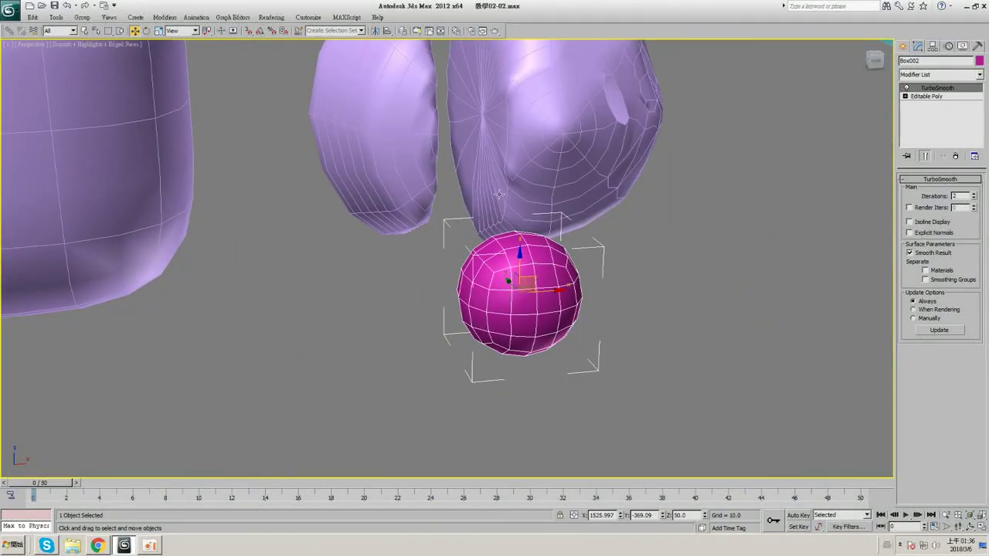
{"action": "scroll", "coordinate": [516, 105], "scroll_direction": "down", "scroll_amount": 5}
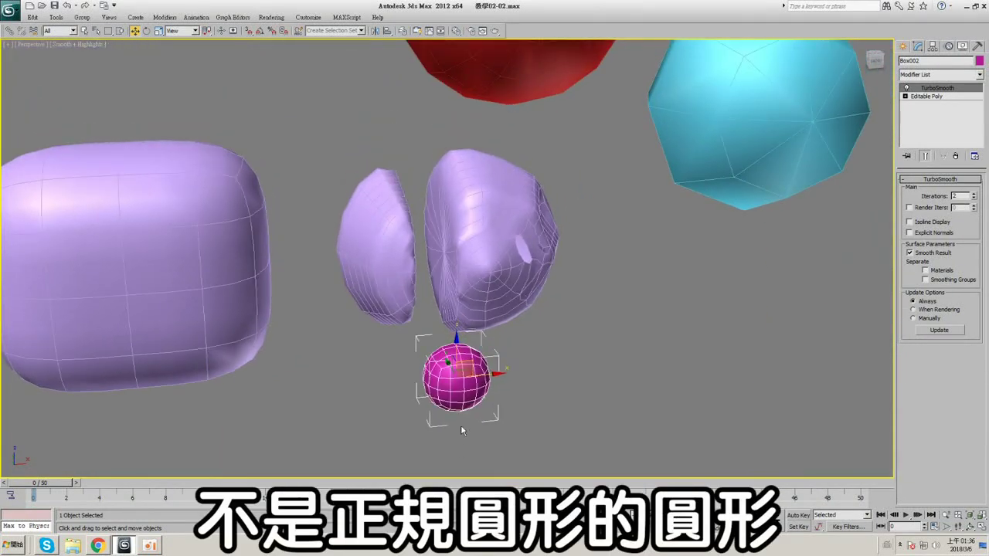
{"action": "middle_click_drag", "start_coordinate": [467, 151], "coordinate": [468, 238]}
{"action": "left_click", "coordinate": [497, 128]}
{"action": "scroll", "coordinate": [497, 128], "scroll_direction": "down", "scroll_amount": 2}
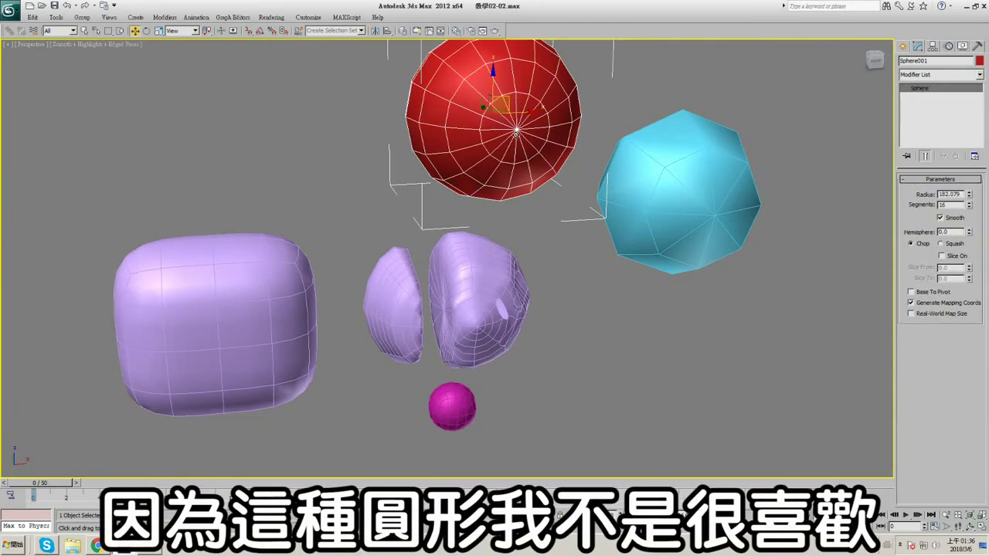
- Add a TurboSmooth modifier to the red sphere
{"action": "middle_click_drag", "start_coordinate": [516, 134], "coordinate": [499, 118], "text": "alt"}
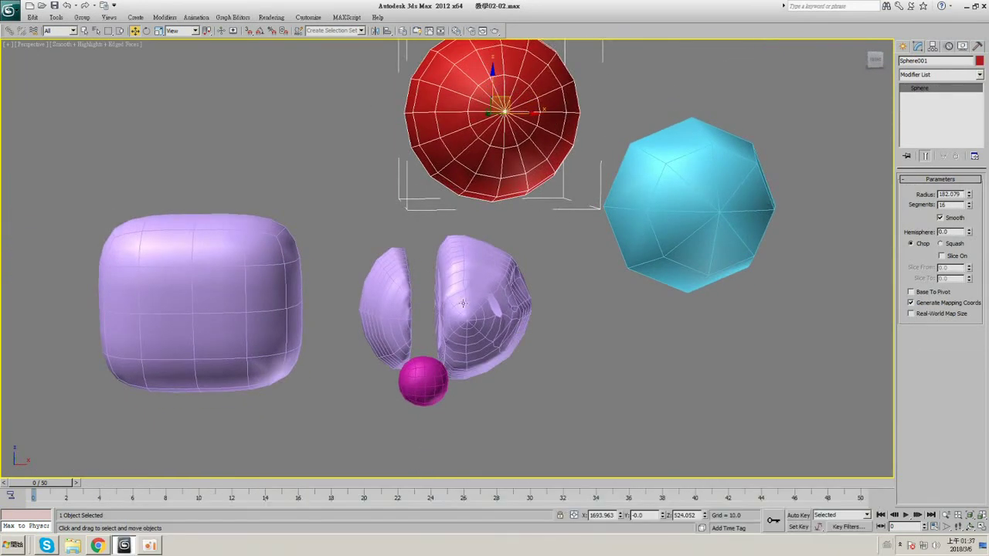
{"action": "middle_click_drag", "start_coordinate": [462, 303], "coordinate": [470, 278]}
{"action": "middle_click_drag", "start_coordinate": [450, 312], "coordinate": [451, 287]}
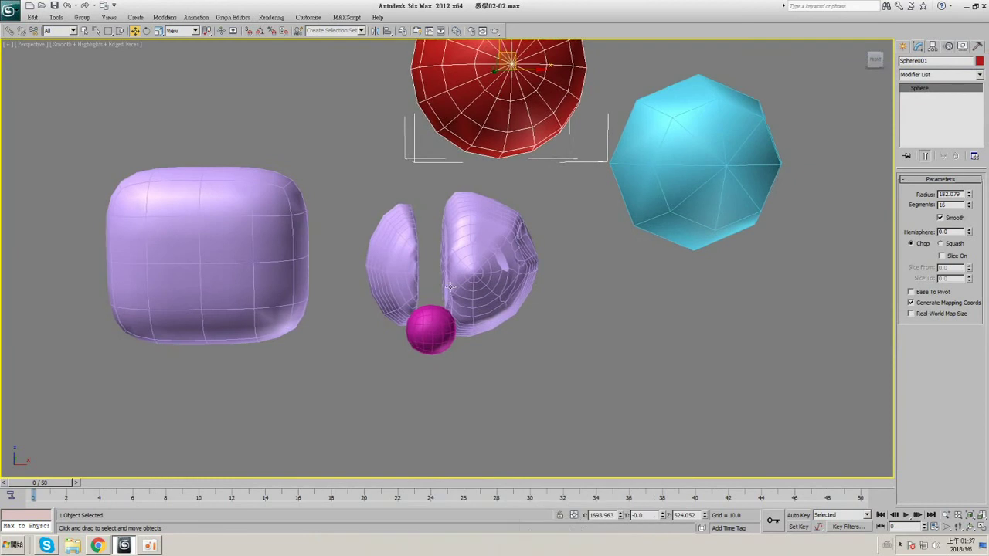
{"action": "middle_click_drag", "start_coordinate": [488, 188], "coordinate": [487, 368]}
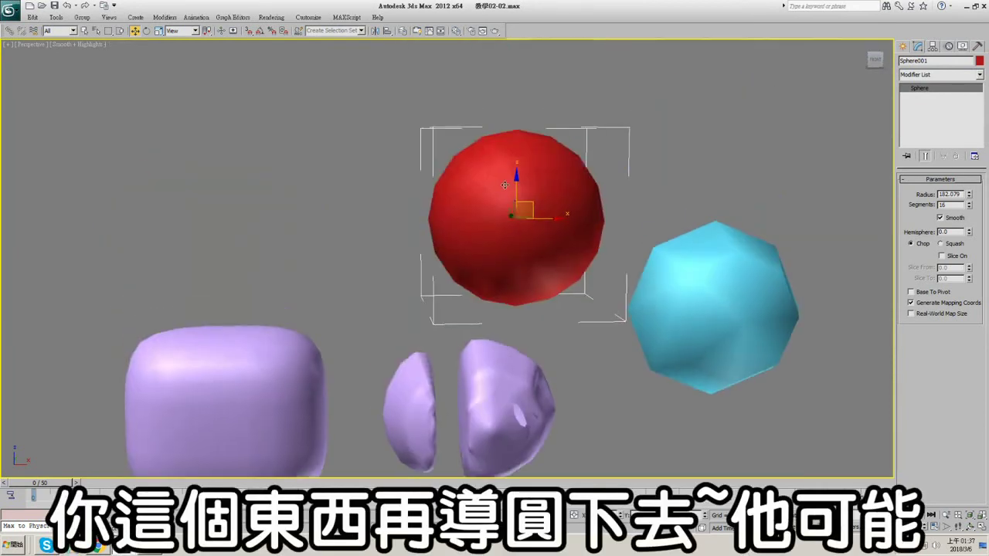
{"action": "left_click", "coordinate": [979, 75]}
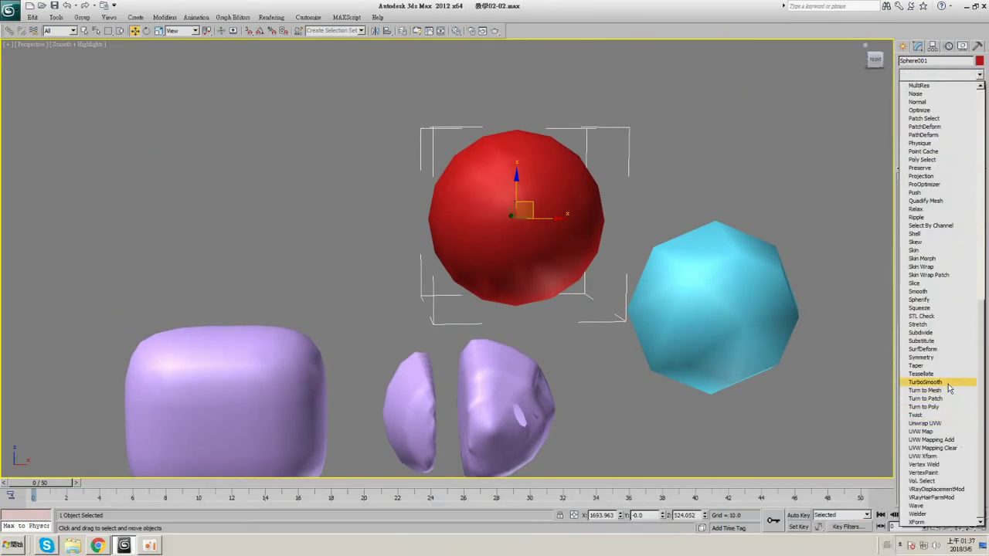
{"action": "left_click", "coordinate": [930, 375]}
{"action": "middle_click_drag", "start_coordinate": [484, 174], "coordinate": [480, 199]}
{"action": "scroll", "coordinate": [481, 203], "scroll_direction": "up", "scroll_amount": 4}
{"action": "key", "text": "F4"}
{"action": "key", "text": "F4"}
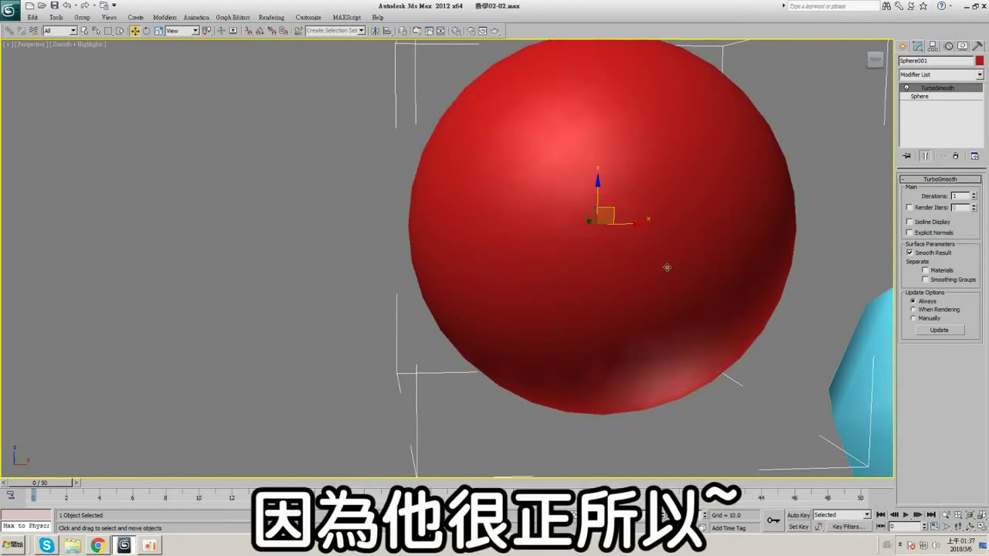
- Examine the smoothed red sphere's pole with the mesh edges shown and hidden to judge how its triangles affect the shading
{"action": "mouse_move", "coordinate": [658, 250]}
{"action": "middle_mouse_down"}
{"action": "mouse_move", "coordinate": [485, 189]}
{"action": "mouse_move", "coordinate": [494, 223]}
{"action": "middle_mouse_up"}
{"action": "key", "text": "F4"}
{"action": "key", "text": "F4"}
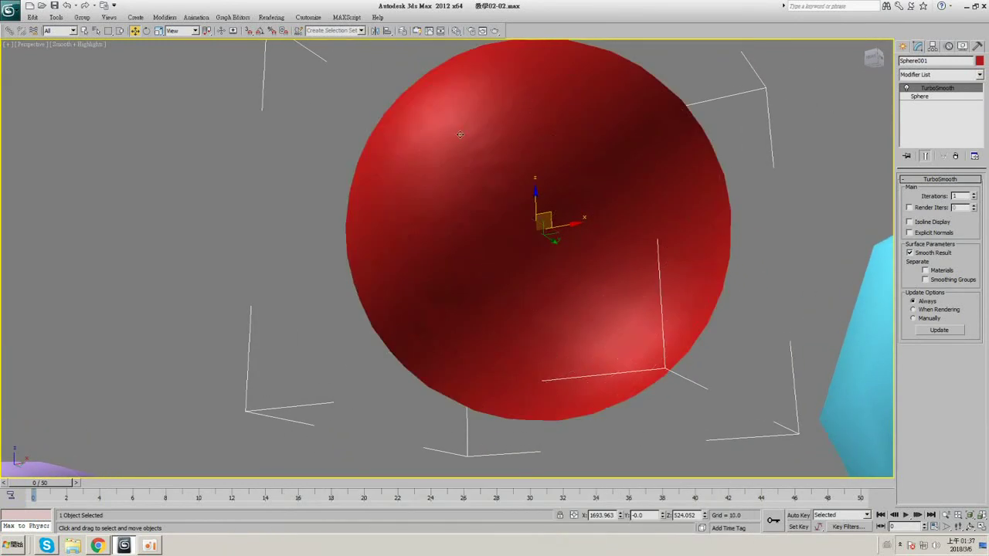
{"action": "key", "text": "F4"}
{"action": "key", "text": "F4"}
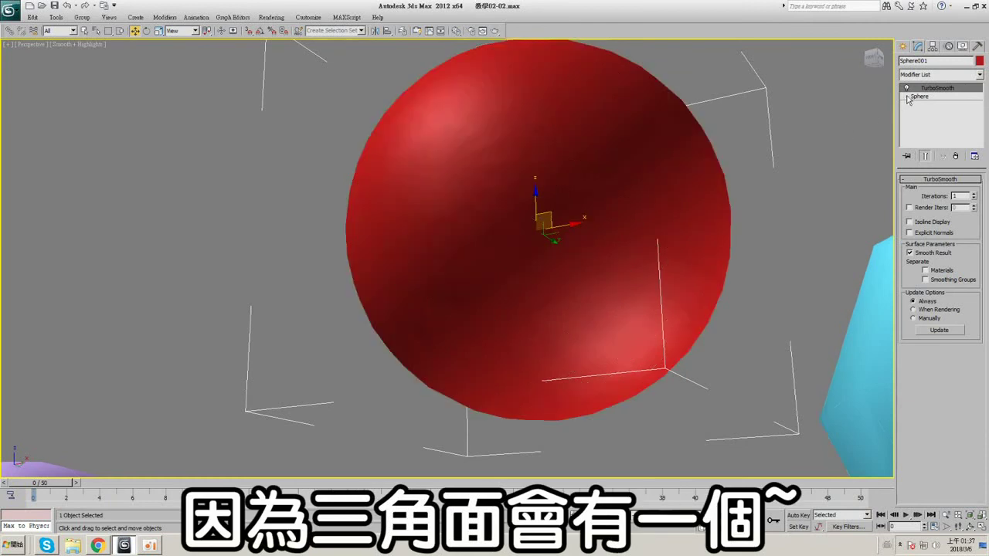
{"action": "key", "text": "F4"}
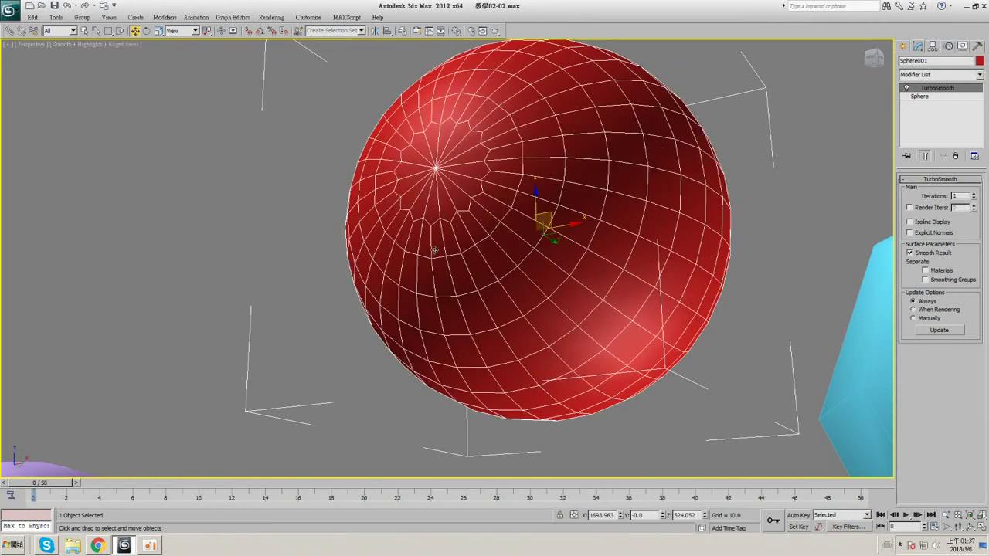
{"action": "middle_click_drag", "start_coordinate": [434, 251], "coordinate": [449, 208]}
{"action": "key", "text": "F4"}
- Compare the red sphere with TurboSmooth switched off and on, inspecting the triangle cluster at its pole from far and near
{"action": "left_click", "coordinate": [906, 88]}
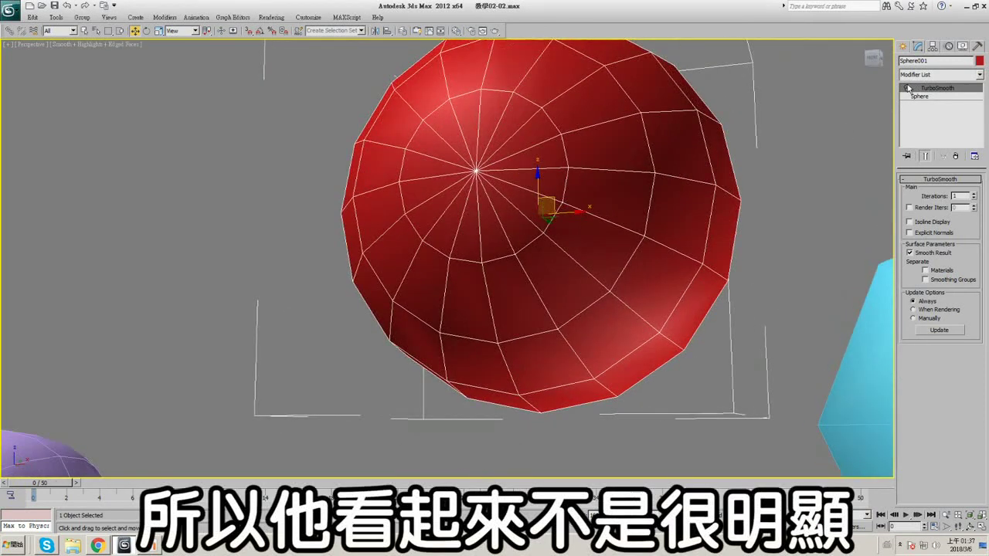
{"action": "left_click", "coordinate": [908, 87]}
{"action": "key", "text": "F4"}
{"action": "scroll", "coordinate": [618, 243], "scroll_direction": "down", "scroll_amount": 5}
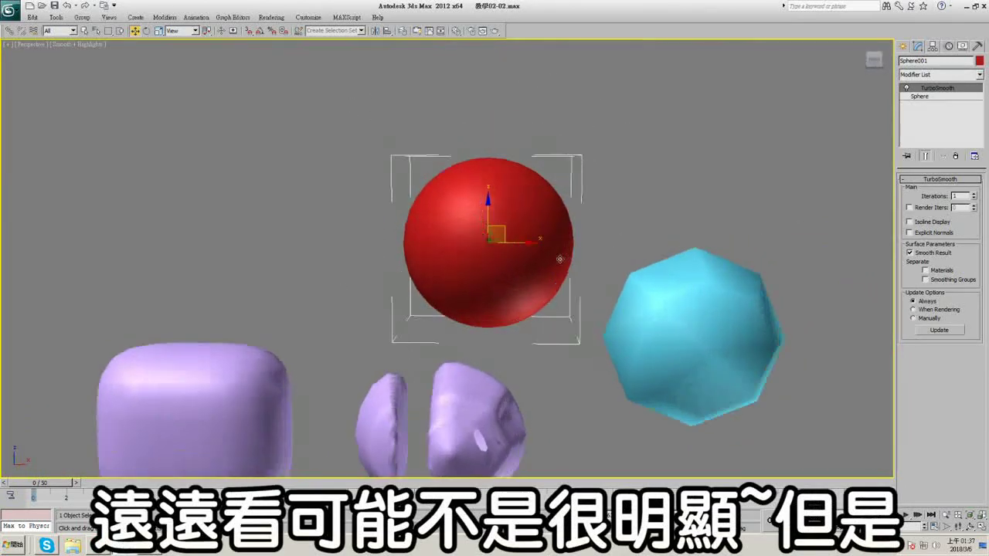
{"action": "scroll", "coordinate": [501, 197], "scroll_direction": "up", "scroll_amount": 5}
{"action": "middle_click_drag", "start_coordinate": [560, 259], "coordinate": [512, 266], "text": "alt"}
{"action": "key", "text": "F4"}
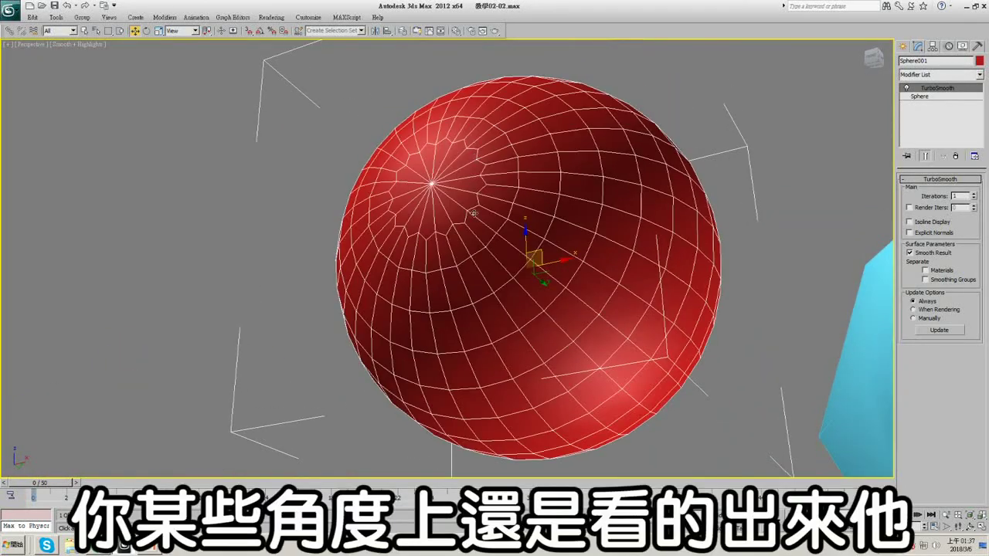
{"action": "middle_click_drag", "start_coordinate": [473, 213], "coordinate": [487, 178], "text": "alt"}
{"action": "scroll", "coordinate": [487, 178], "scroll_direction": "up", "scroll_amount": 4}
{"action": "key", "text": "F4"}
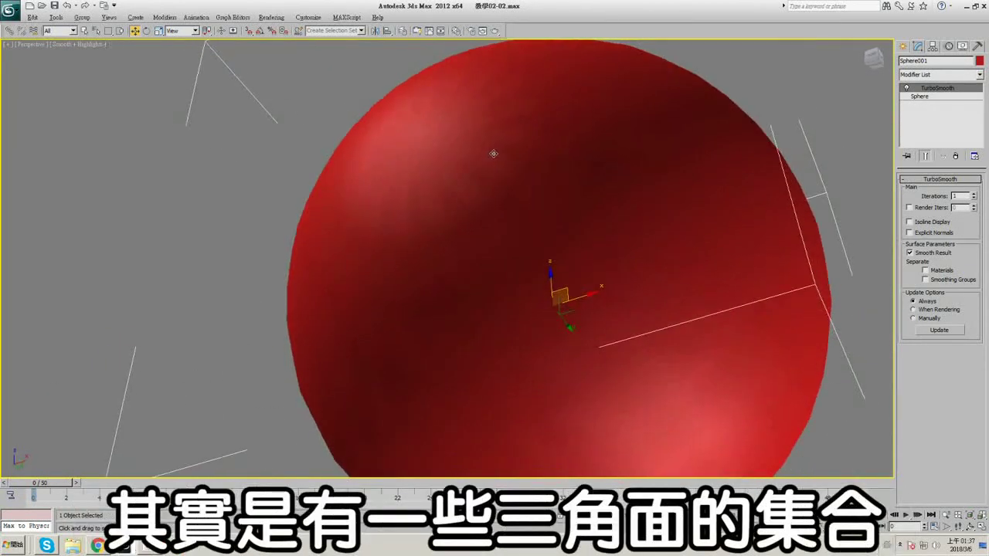
{"action": "scroll", "coordinate": [414, 130], "scroll_direction": "down", "scroll_amount": 4}
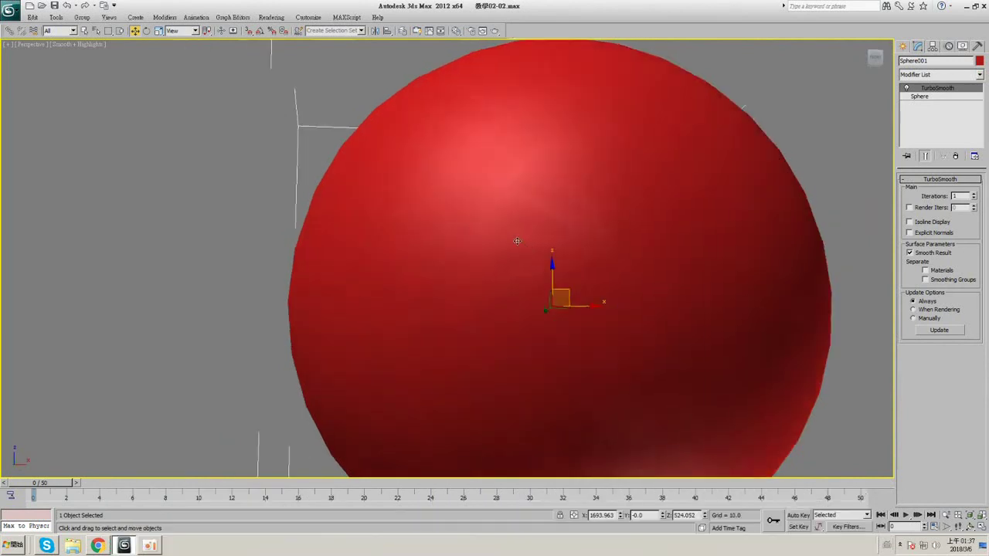
- Remove the TurboSmooth modifier from the red sphere
{"action": "left_click", "coordinate": [955, 156]}
{"action": "scroll", "coordinate": [532, 181], "scroll_direction": "up", "scroll_amount": 2}
{"action": "scroll", "coordinate": [532, 181], "scroll_direction": "down", "scroll_amount": 5}
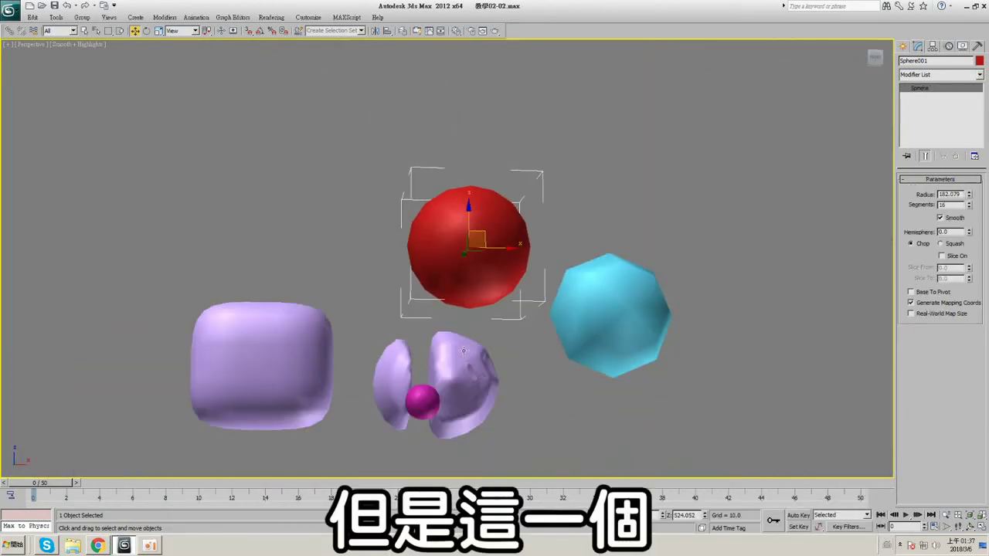
- Select the small magenta ball and display its mesh edges to inspect its all-quad topology
{"action": "middle_click_drag", "start_coordinate": [477, 347], "coordinate": [482, 232]}
{"action": "scroll", "coordinate": [482, 232], "scroll_direction": "up", "scroll_amount": 5}
{"action": "left_click", "coordinate": [408, 327]}
{"action": "key", "text": "F4"}
{"action": "middle_click_drag", "start_coordinate": [411, 318], "coordinate": [567, 243]}
{"action": "scroll", "coordinate": [467, 258], "scroll_direction": "up", "scroll_amount": 2}
{"action": "scroll", "coordinate": [469, 256], "scroll_direction": "up", "scroll_amount": 2}
- Raise the magenta ball's TurboSmooth iterations by one level and inspect the shading with and without edges
{"action": "left_click", "coordinate": [974, 195]}
{"action": "key", "text": "F4"}
{"action": "scroll", "coordinate": [567, 242], "scroll_direction": "down", "scroll_amount": 6}
{"action": "key", "text": "F4"}
{"action": "scroll", "coordinate": [479, 232], "scroll_direction": "up", "scroll_amount": 6}
{"action": "middle_click_drag", "start_coordinate": [525, 267], "coordinate": [496, 301], "text": "alt"}
- Lower the magenta ball's TurboSmooth iterations by one level twice, checking the mesh at each level
{"action": "left_click", "coordinate": [974, 198]}
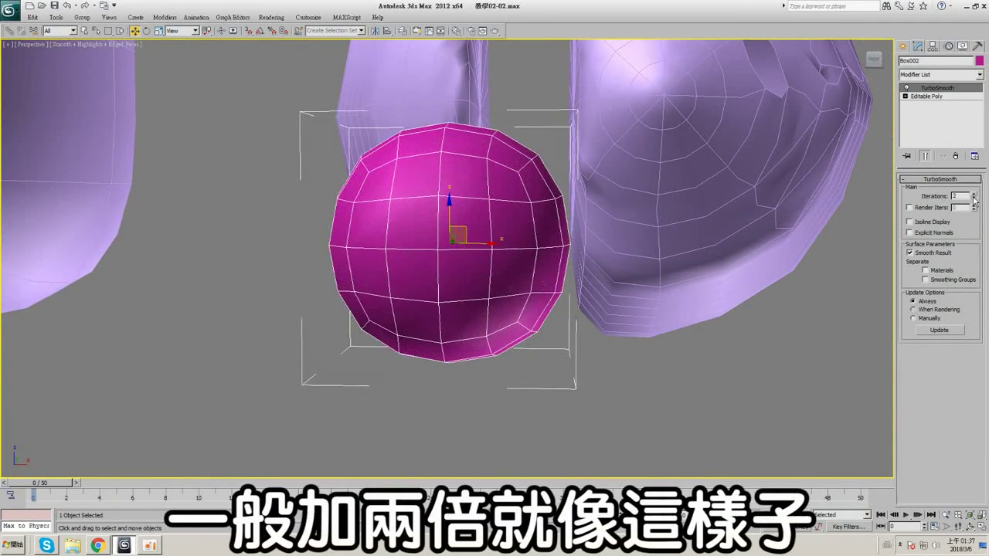
{"action": "key", "text": "F4"}
{"action": "middle_click_drag", "start_coordinate": [455, 228], "coordinate": [482, 260], "text": "alt"}
{"action": "left_click", "coordinate": [974, 199]}
{"action": "key", "text": "F4"}
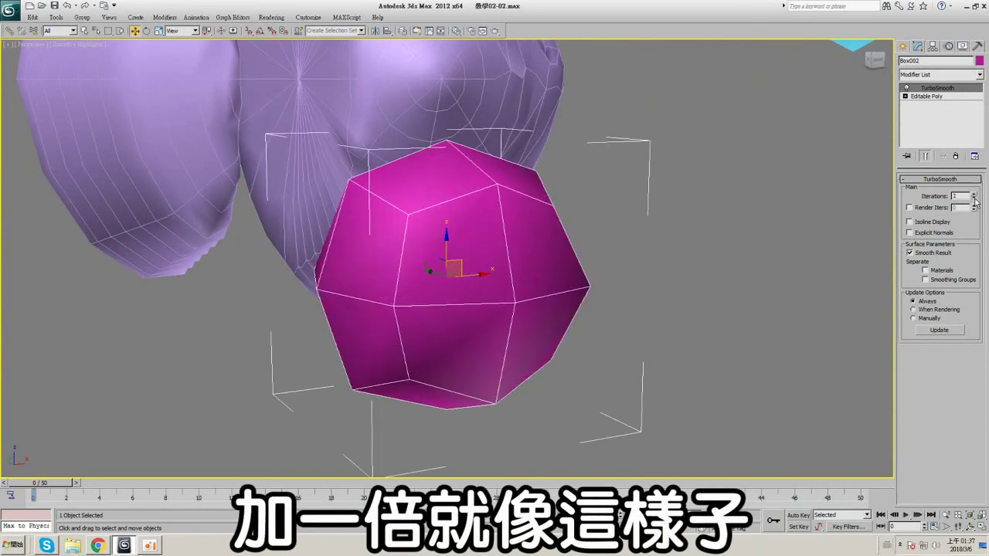
- Remove TurboSmooth from the magenta ball and enter Vertex level on its underlying Editable Poly box
{"action": "scroll", "coordinate": [514, 260], "scroll_direction": "down", "scroll_amount": 4}
{"action": "left_click", "coordinate": [955, 155]}
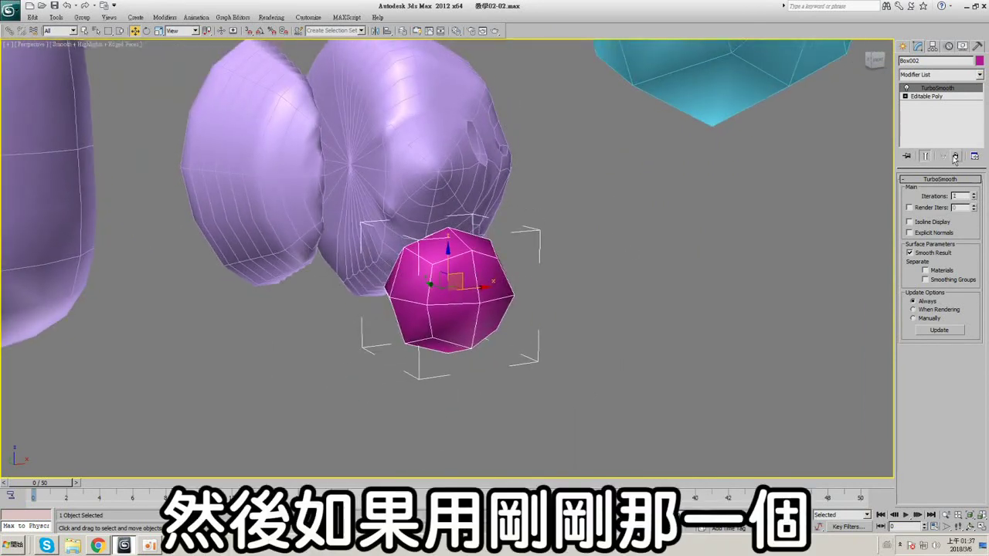
{"action": "left_click", "coordinate": [926, 129]}
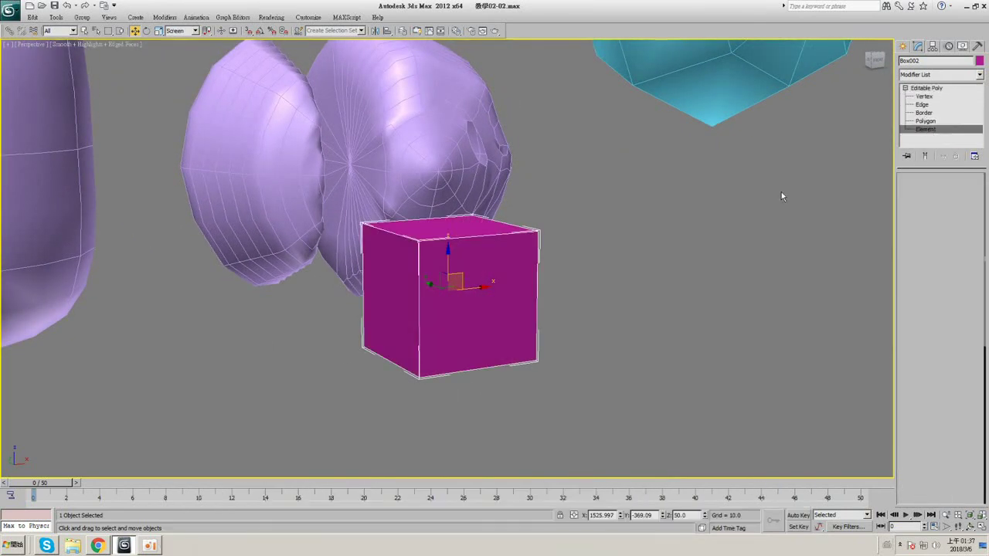
{"action": "left_click", "coordinate": [459, 278]}
{"action": "left_click", "coordinate": [923, 97]}
{"action": "middle_click_drag", "start_coordinate": [594, 198], "coordinate": [633, 177]}
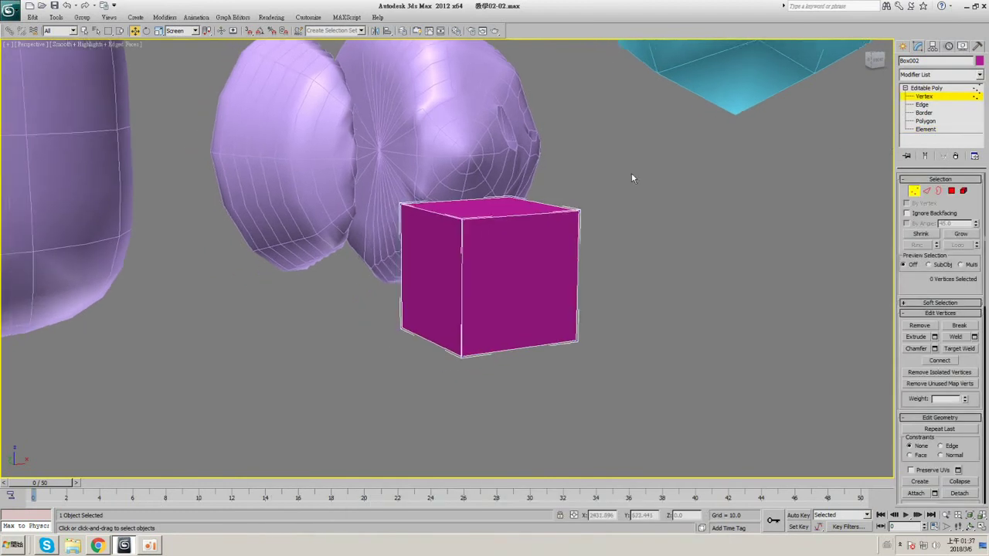
- Select all eight vertices of the magenta cube
{"action": "key", "text": "F3"}
{"action": "left_click_drag", "start_coordinate": [269, 128], "coordinate": [394, 271]}
{"action": "left_click_drag", "start_coordinate": [641, 397], "coordinate": [640, 397]}
{"action": "key", "text": "F3"}
{"action": "scroll", "coordinate": [978, 270], "scroll_direction": "down", "scroll_amount": 5}
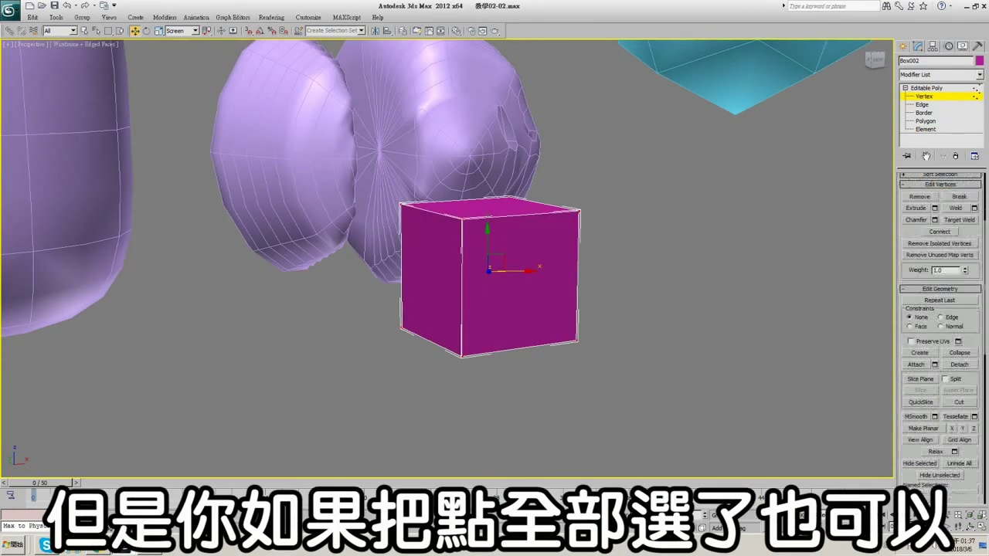
- Apply MSmooth twice to the magenta cube's selected vertices to round it into a low-poly ball
{"action": "left_click", "coordinate": [916, 322]}
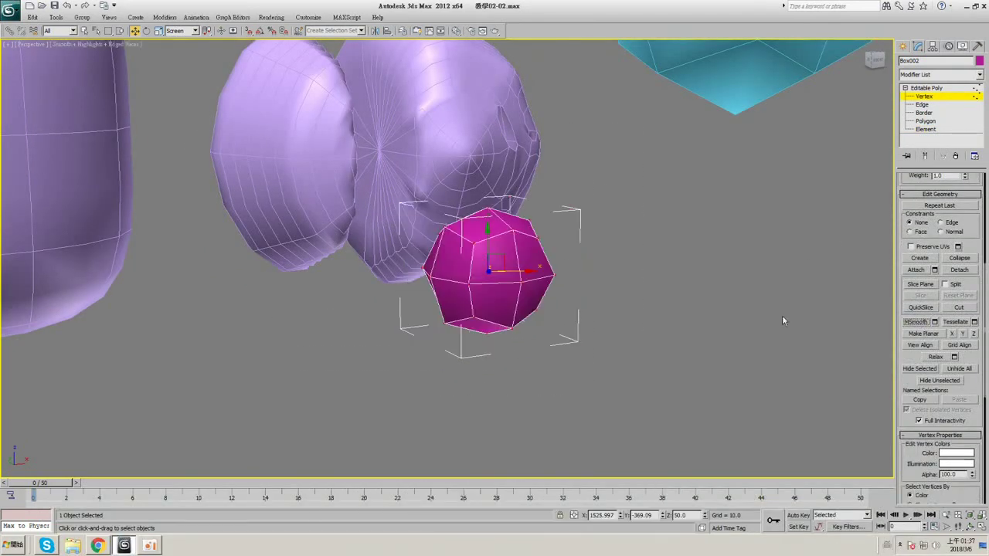
{"action": "middle_click_drag", "start_coordinate": [782, 315], "coordinate": [700, 272], "text": "alt"}
{"action": "scroll", "coordinate": [494, 203], "scroll_direction": "up", "scroll_amount": 3}
{"action": "left_click", "coordinate": [926, 324]}
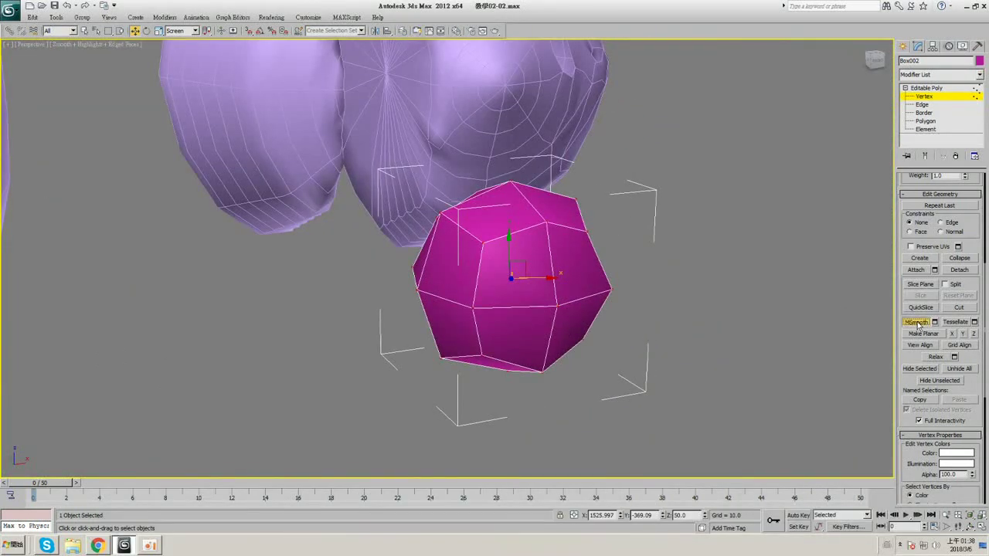
{"action": "mouse_move", "coordinate": [510, 263]}
{"action": "middle_mouse_down", "text": "alt"}
{"action": "mouse_move", "coordinate": [556, 232]}
{"action": "mouse_move", "coordinate": [536, 235]}
{"action": "middle_mouse_up", "text": "alt"}
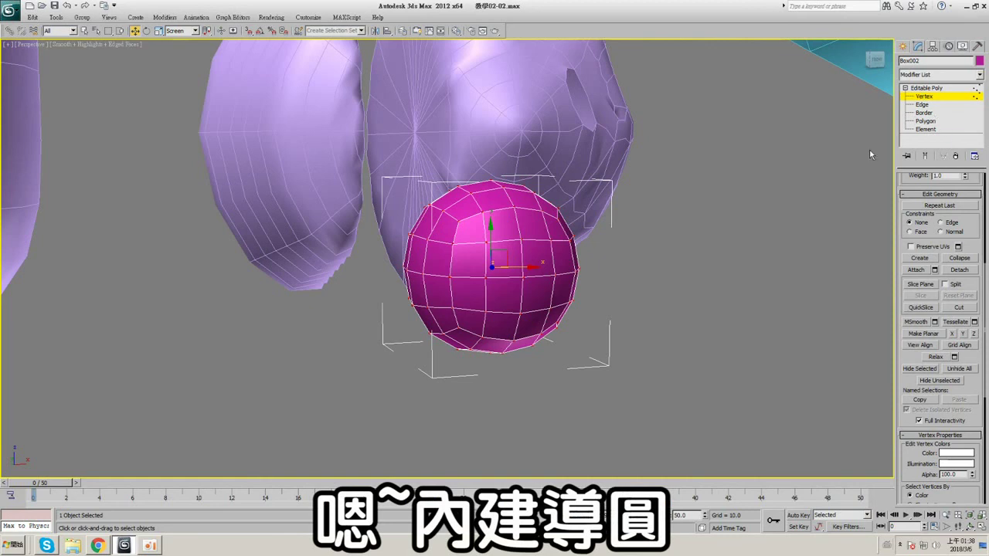
- Undo both MSmooth operations on the magenta box and return to Vertex level
{"action": "key", "text": "ctrl+z"}
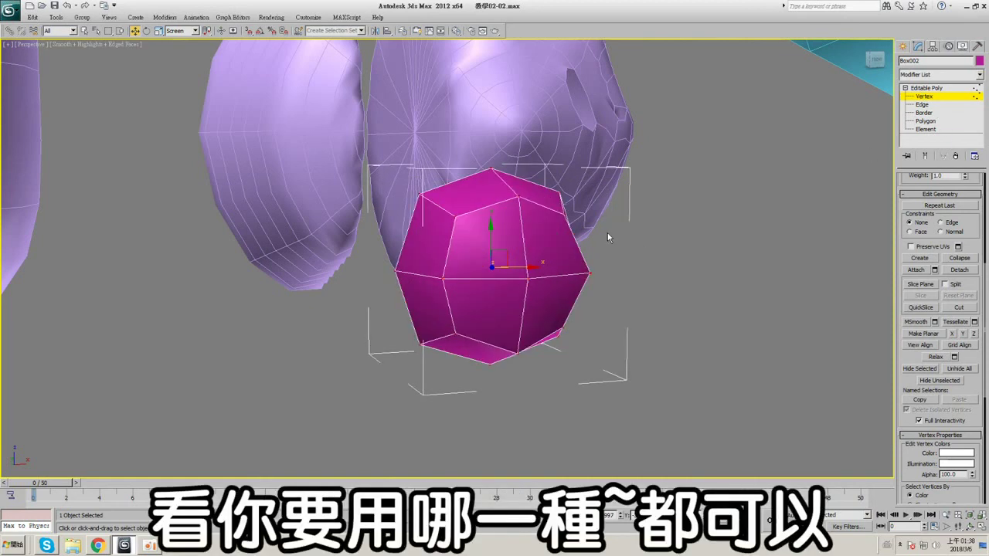
{"action": "left_click", "coordinate": [925, 129]}
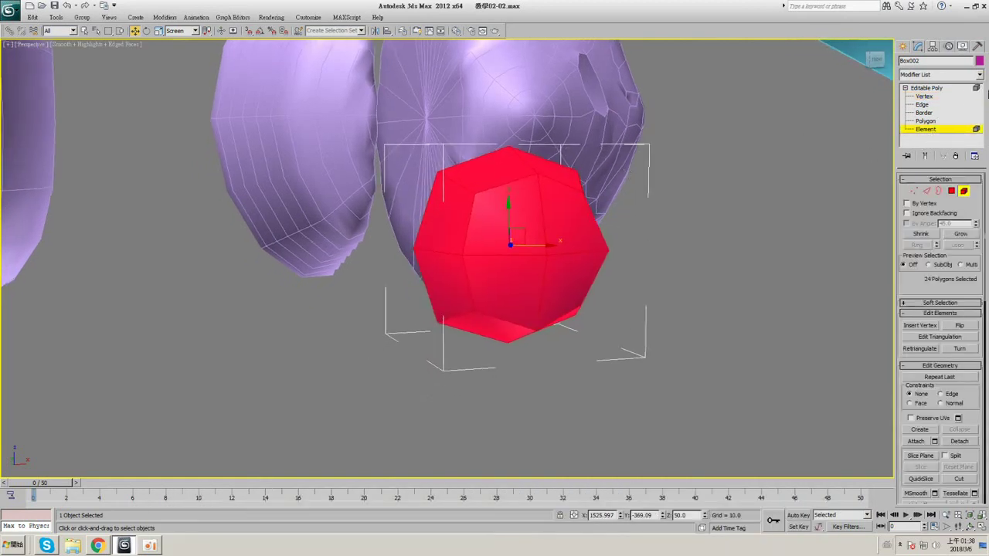
{"action": "key", "text": "ctrl+z"}
{"action": "left_click", "coordinate": [925, 97]}
{"action": "middle_click_drag", "start_coordinate": [622, 275], "coordinate": [617, 271], "text": "alt"}
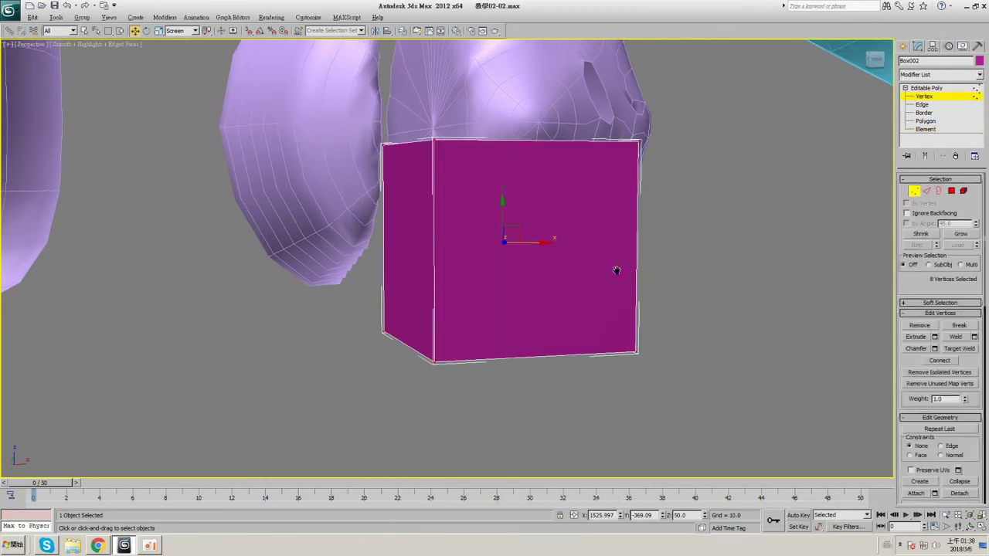
{"action": "scroll", "coordinate": [907, 285], "scroll_direction": "down", "scroll_amount": 5}
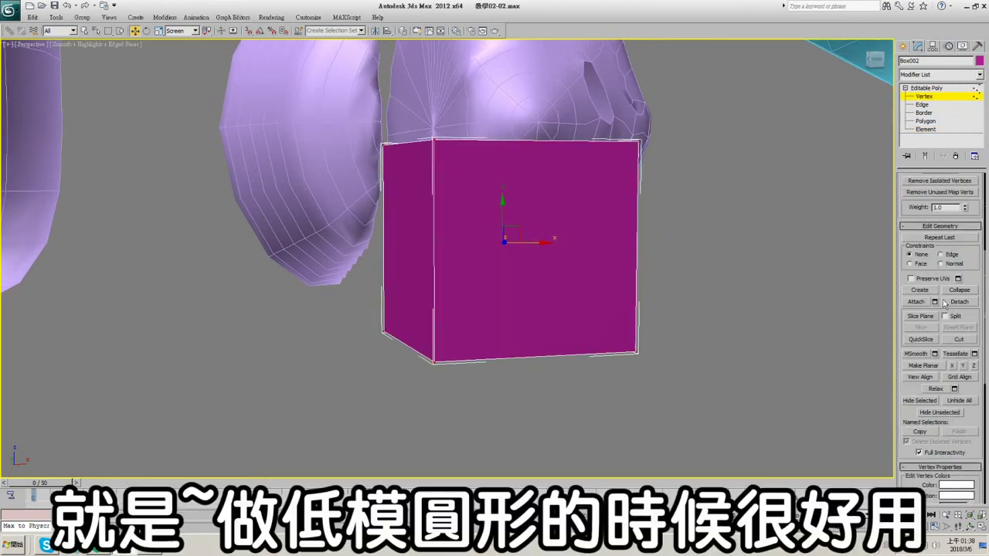
- Smooth all six polygons of the magenta cube with MSmooth at Polygon level
{"action": "left_click", "coordinate": [926, 129]}
{"action": "scroll", "coordinate": [924, 259], "scroll_direction": "down", "scroll_amount": 2}
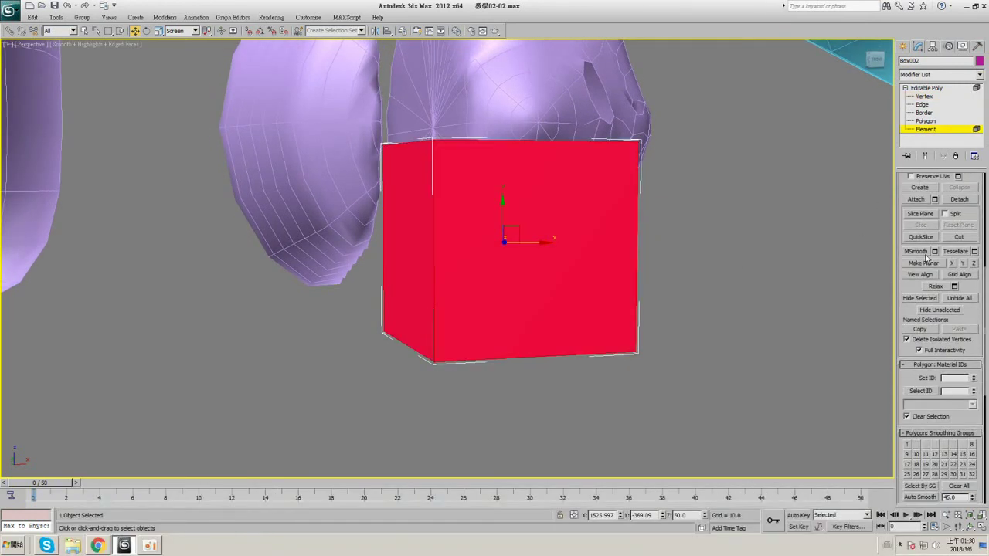
{"action": "left_click", "coordinate": [932, 121]}
{"action": "scroll", "coordinate": [908, 272], "scroll_direction": "down", "scroll_amount": 4}
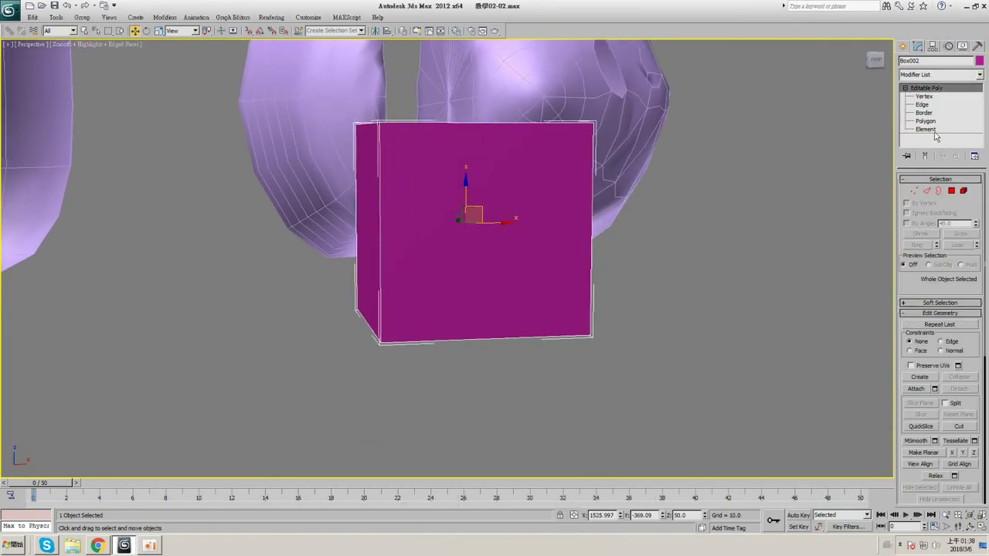
{"action": "left_click", "coordinate": [927, 130]}
{"action": "left_click", "coordinate": [925, 121]}
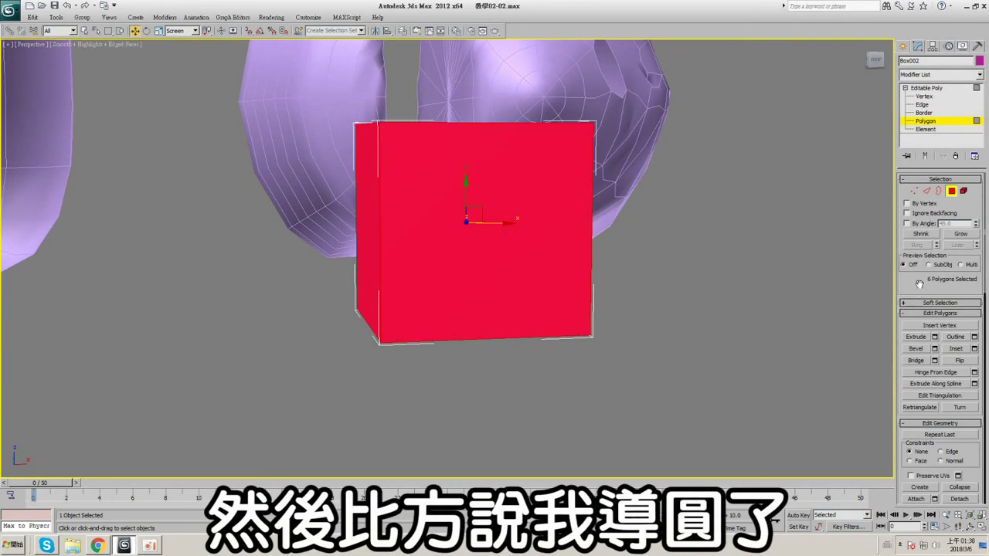
{"action": "scroll", "coordinate": [921, 289], "scroll_direction": "down", "scroll_amount": 5}
{"action": "left_click", "coordinate": [916, 301]}
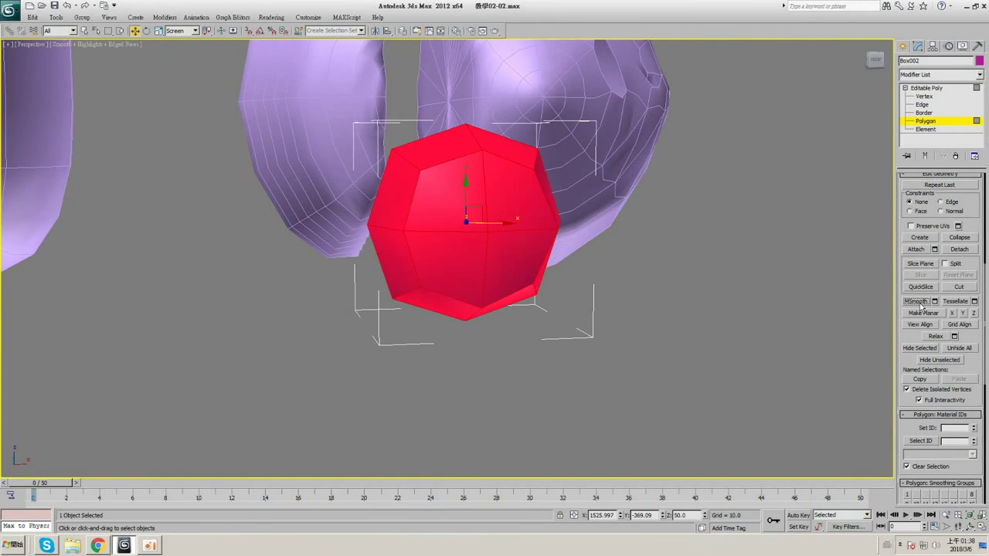
- Deselect the magenta ball's polygons to check its faceted shading, and reselect the whole element as polygons
{"action": "left_click", "coordinate": [681, 253]}
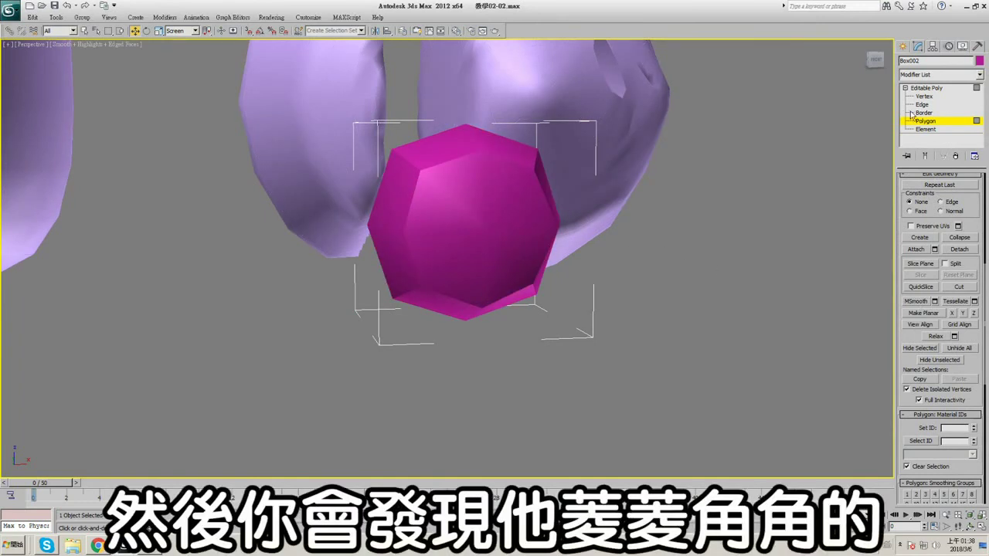
{"action": "left_click", "coordinate": [925, 129]}
{"action": "left_click", "coordinate": [525, 221]}
{"action": "left_click", "coordinate": [925, 121]}
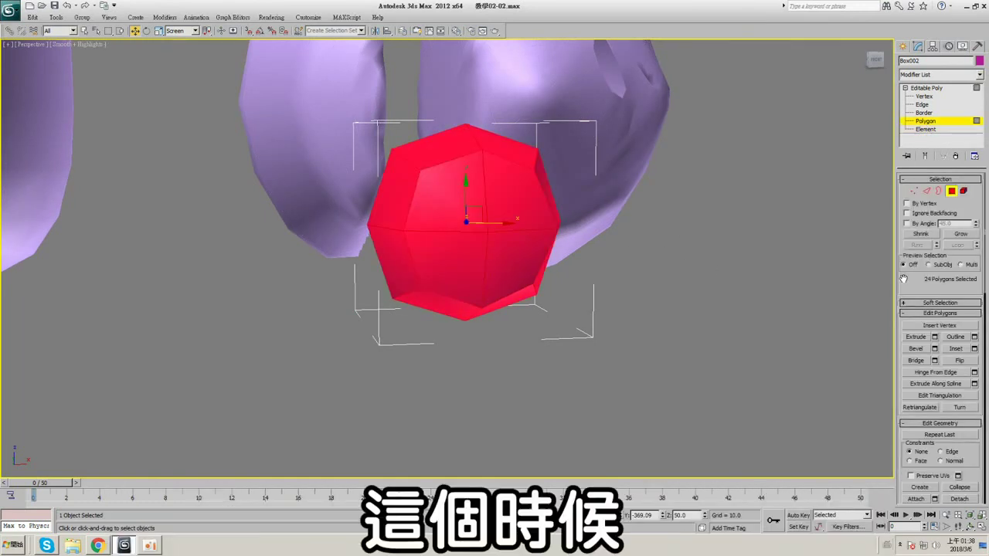
- Apply MSmooth once more to all selected polygons of the magenta ball and display its mesh edges
{"action": "scroll", "coordinate": [939, 256], "scroll_direction": "down", "scroll_amount": 4}
{"action": "scroll", "coordinate": [938, 255], "scroll_direction": "down", "scroll_amount": 2}
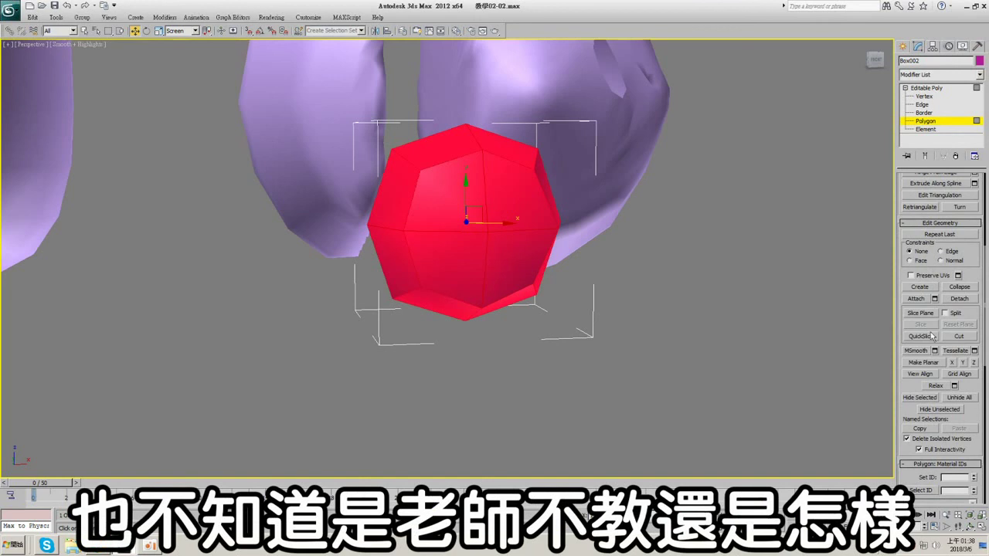
{"action": "left_click", "coordinate": [917, 353]}
{"action": "key", "text": "F4"}
{"action": "middle_click_drag", "start_coordinate": [605, 221], "coordinate": [623, 249]}
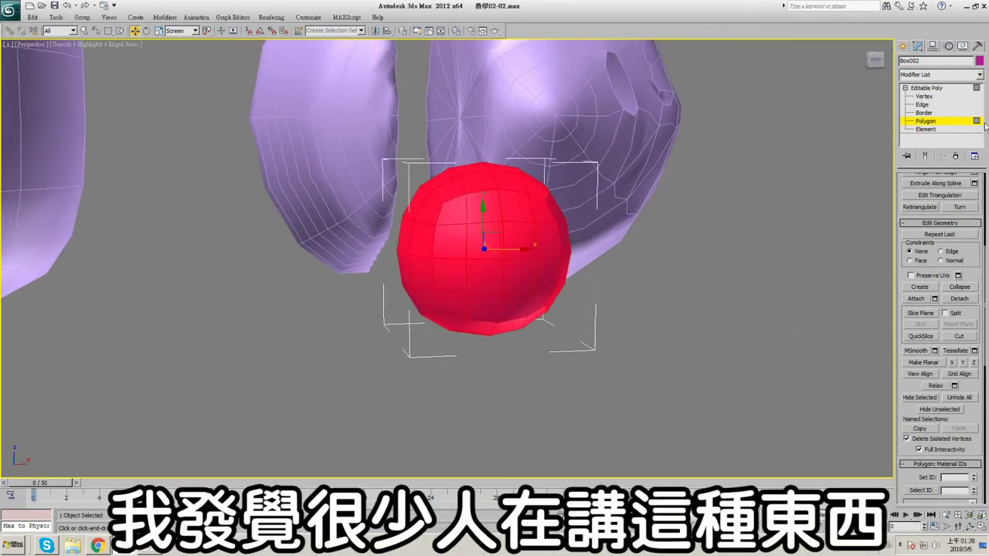
- Leave the ball's Polygon level and create a cylinder beside it, about 50 in radius and about 50 high
{"action": "left_click", "coordinate": [927, 88]}
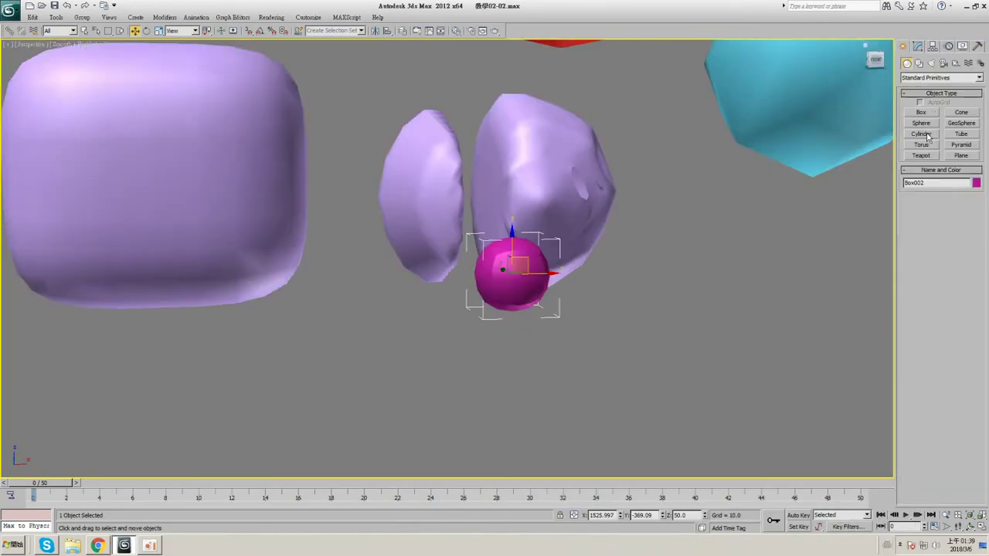
{"action": "left_click", "coordinate": [927, 135]}
{"action": "key", "text": "alt+w"}
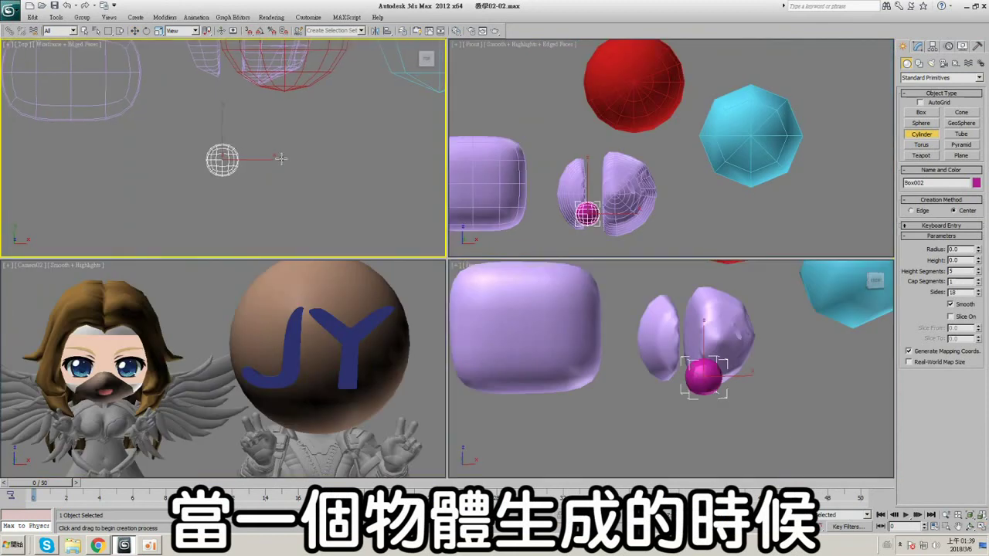
{"action": "left_click_drag", "start_coordinate": [275, 158], "coordinate": [292, 159]}
{"action": "left_click", "coordinate": [135, 31]}
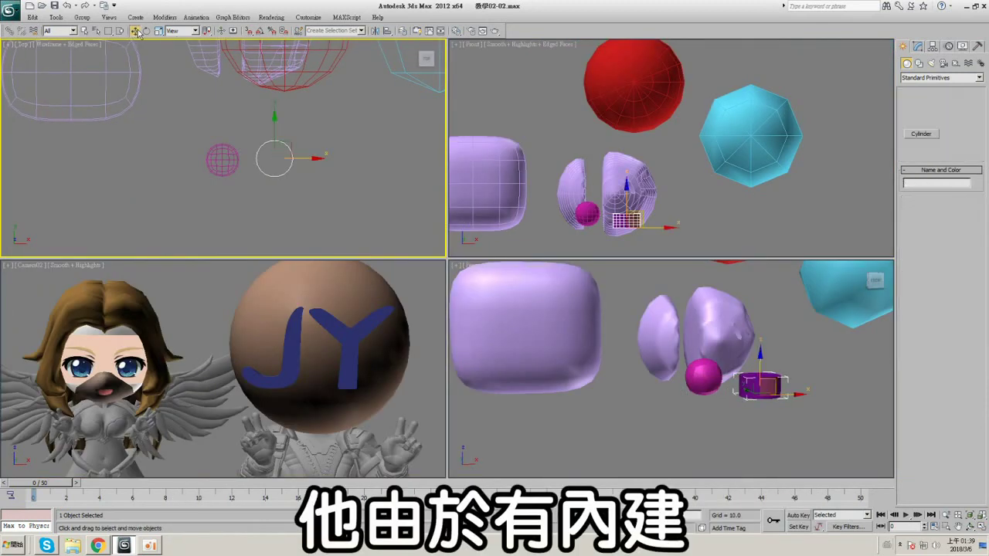
- Maximize the Perspective view on the new cylinder, display its mesh edges and open its parameters for modification
{"action": "middle_click_drag", "start_coordinate": [664, 423], "coordinate": [660, 423]}
{"action": "left_click", "coordinate": [980, 530]}
{"action": "scroll", "coordinate": [574, 280], "scroll_direction": "up", "scroll_amount": 8}
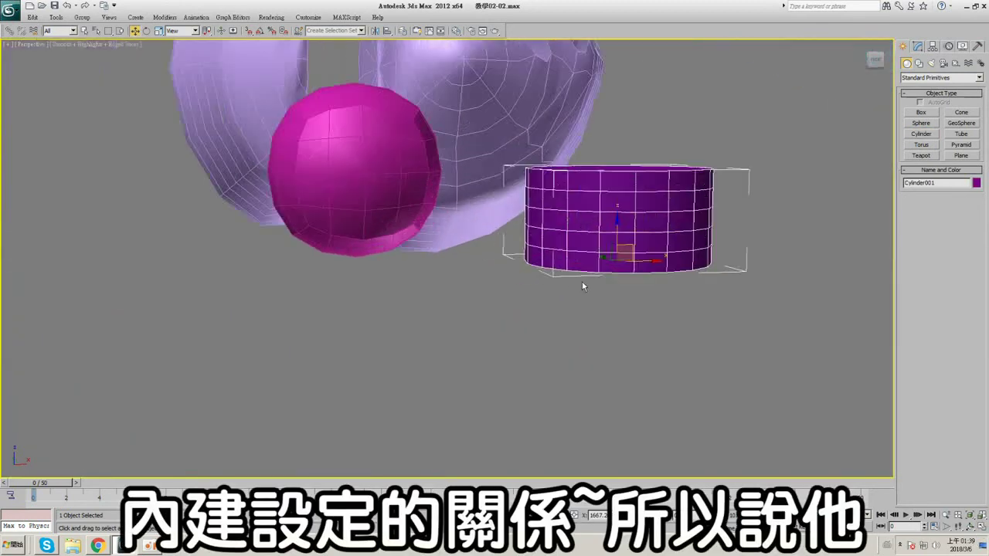
{"action": "key", "text": "F4"}
{"action": "left_click", "coordinate": [917, 46]}
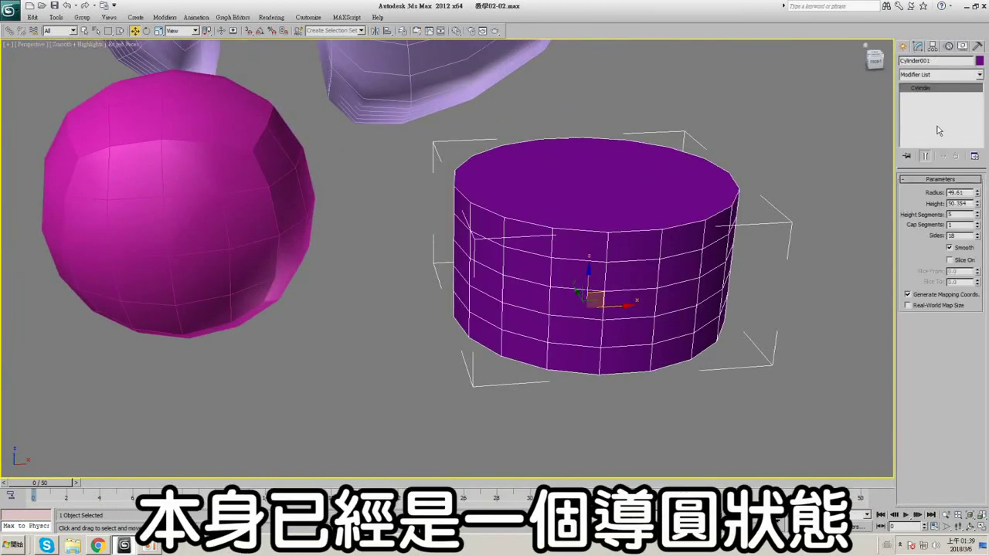
- Switch the cylinder's Smooth parameter off and on again to compare the shading of its sides
{"action": "left_click", "coordinate": [951, 247]}
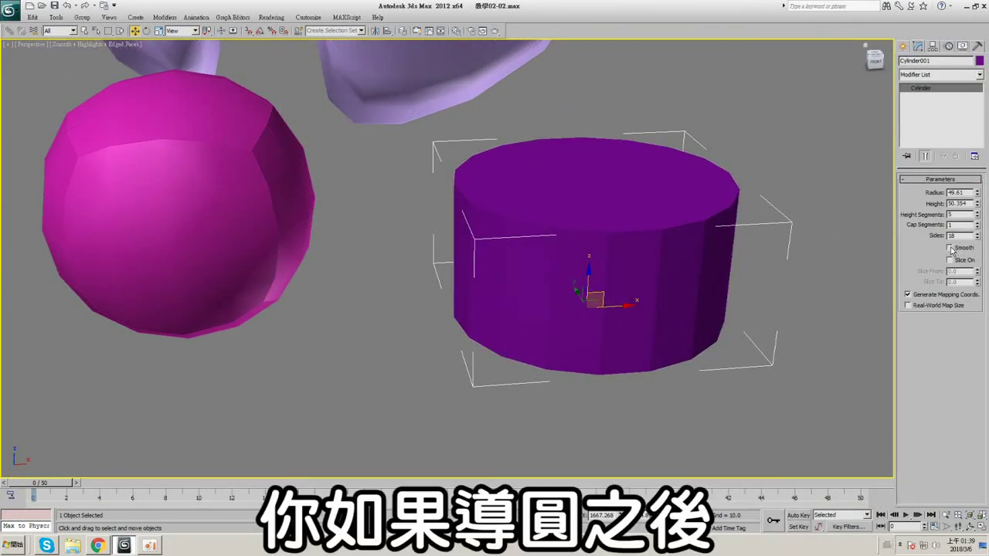
{"action": "middle_click_drag", "start_coordinate": [685, 234], "coordinate": [614, 221]}
{"action": "key", "text": "F4"}
{"action": "middle_click_drag", "start_coordinate": [533, 241], "coordinate": [547, 240], "text": "alt"}
{"action": "key", "text": "F4"}
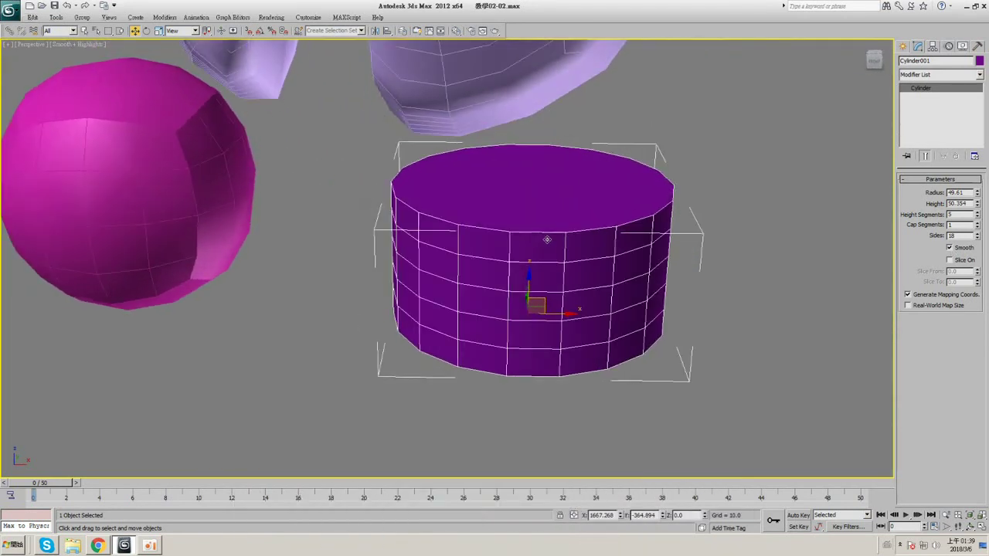
{"action": "key", "text": "F4"}
- Convert the cylinder to Editable Poly and select its top cap at Polygon level with mesh edges displayed
{"action": "right_click", "coordinate": [511, 226]}
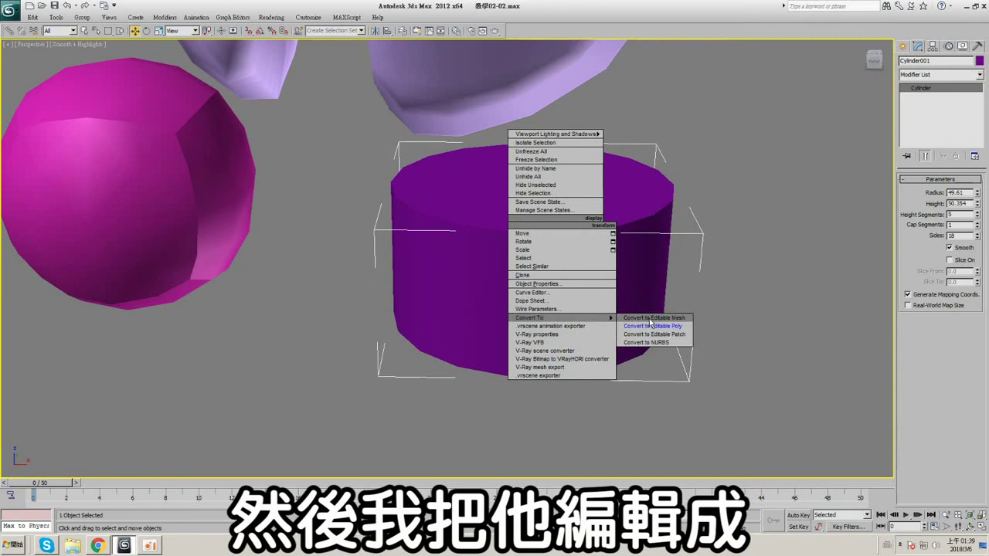
{"action": "left_click", "coordinate": [651, 325]}
{"action": "left_click", "coordinate": [905, 88]}
{"action": "left_click", "coordinate": [933, 115]}
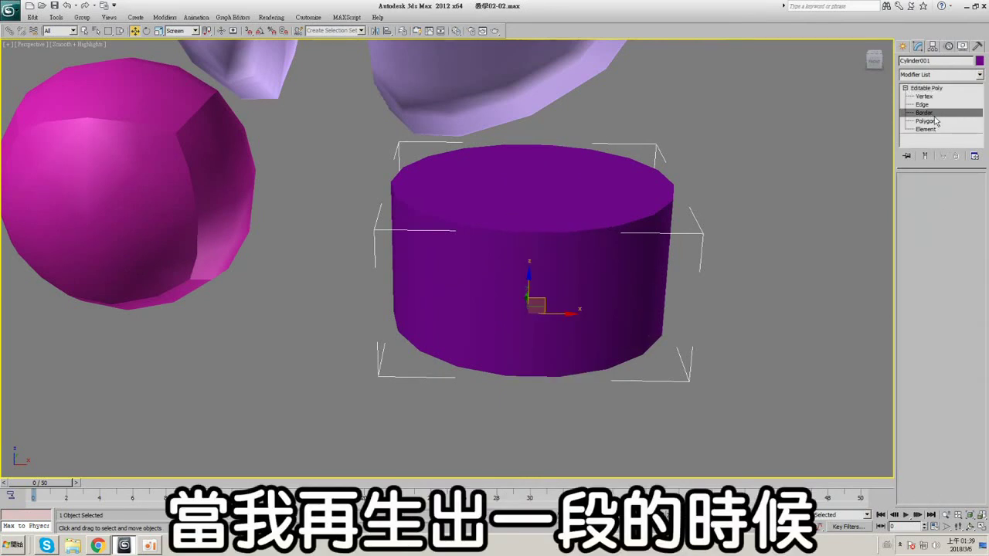
{"action": "left_click", "coordinate": [924, 121]}
{"action": "key", "text": "F4"}
{"action": "left_click", "coordinate": [580, 209]}
- Extrude the cylinder's top cap upward by about 40 and leave Polygon level
{"action": "left_click", "coordinate": [934, 336]}
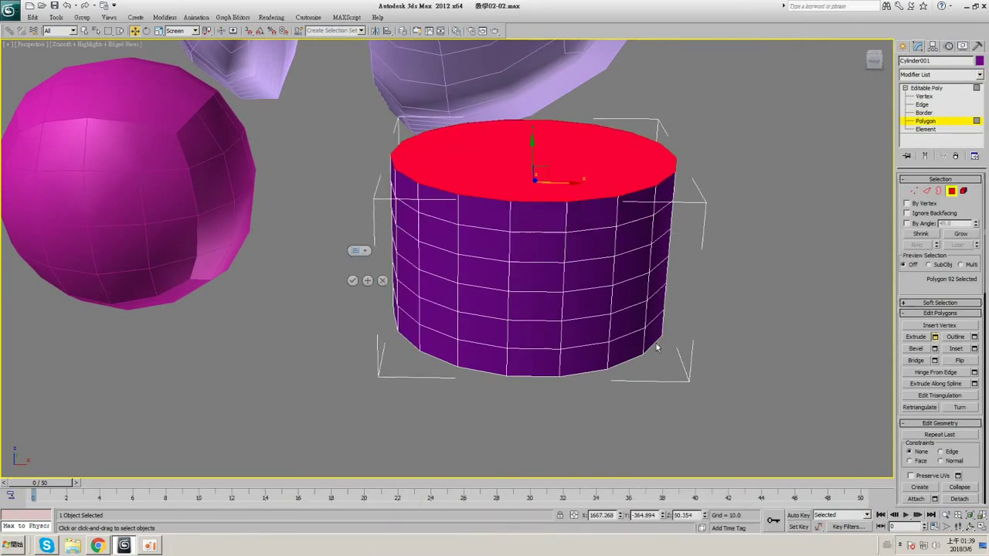
{"action": "left_click_drag", "start_coordinate": [357, 266], "coordinate": [357, 239]}
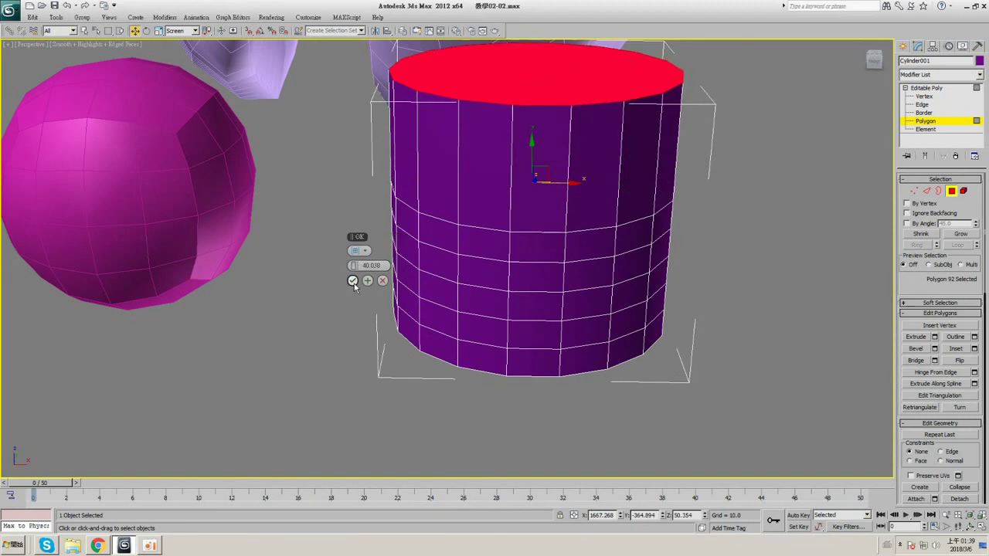
{"action": "left_click", "coordinate": [944, 88]}
- Compare the shading of the cylinder's extruded upper band with its original lower side, with mesh edges shown and hidden
{"action": "key", "text": "F4"}
{"action": "middle_click_drag", "start_coordinate": [587, 234], "coordinate": [611, 225], "text": "alt"}
{"action": "scroll", "coordinate": [635, 224], "scroll_direction": "down", "scroll_amount": 5}
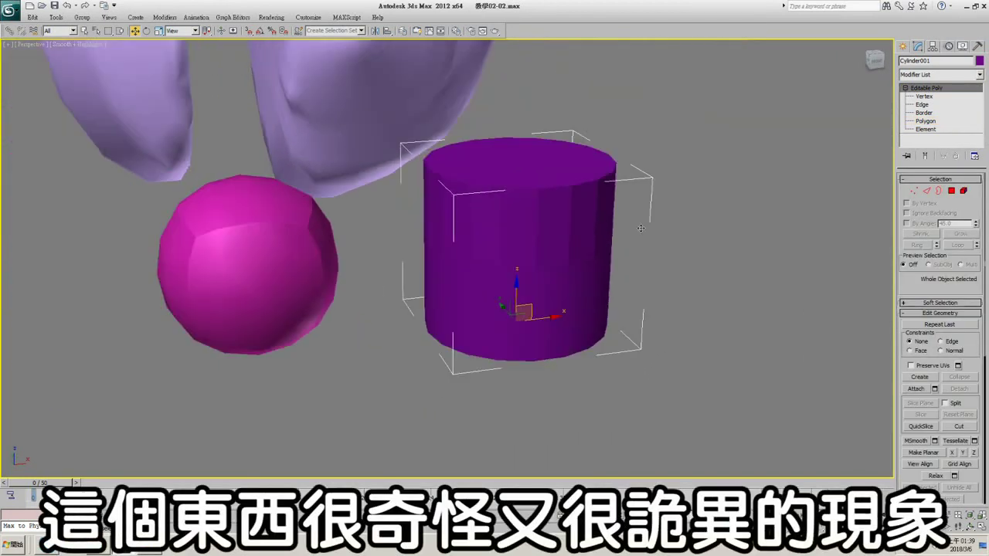
{"action": "key", "text": "F4"}
{"action": "key", "text": "F4"}
{"action": "scroll", "coordinate": [645, 225], "scroll_direction": "up", "scroll_amount": 5}
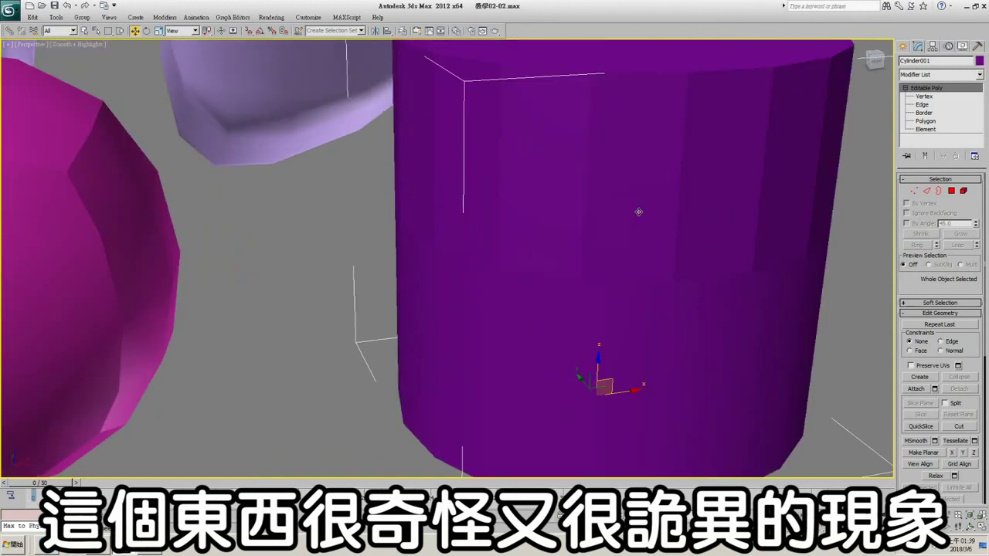
{"action": "scroll", "coordinate": [638, 211], "scroll_direction": "down", "scroll_amount": 4}
{"action": "left_click", "coordinate": [85, 33]}
{"action": "middle_click_drag", "start_coordinate": [450, 270], "coordinate": [516, 270]}
{"action": "key", "text": "F4"}
{"action": "key", "text": "F4"}
{"action": "middle_click_drag", "start_coordinate": [612, 271], "coordinate": [582, 250]}
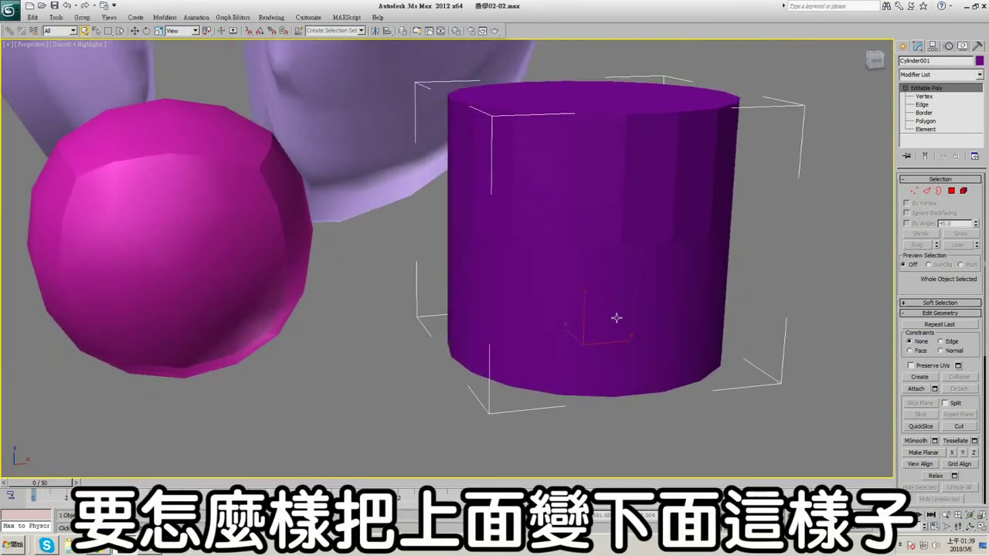
{"action": "middle_click_drag", "start_coordinate": [616, 318], "coordinate": [589, 283]}
- Try a Smooth modifier on the cylinder with Auto Smooth enabled at threshold 33.1, and remove the modifier
{"action": "left_click", "coordinate": [979, 75]}
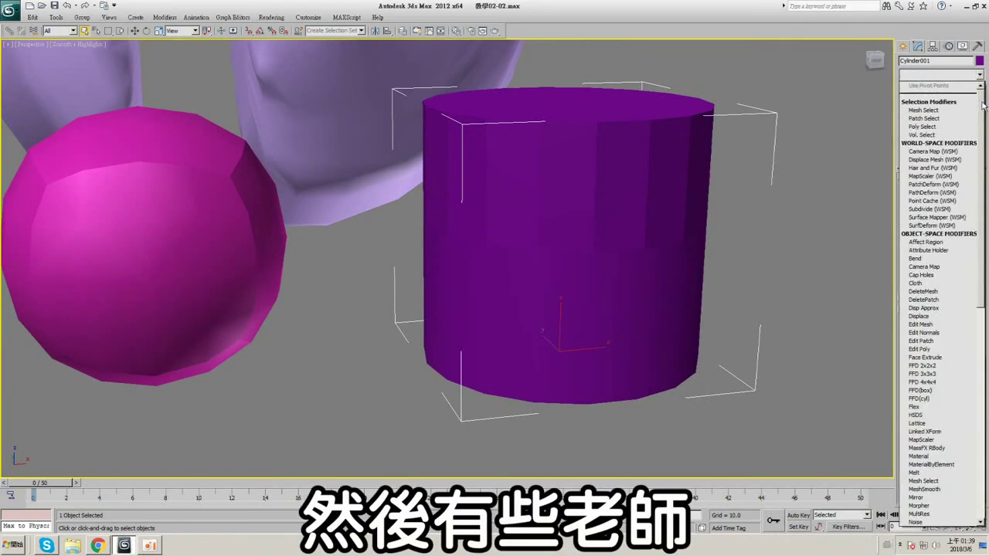
{"action": "left_click_drag", "start_coordinate": [983, 105], "coordinate": [983, 337]}
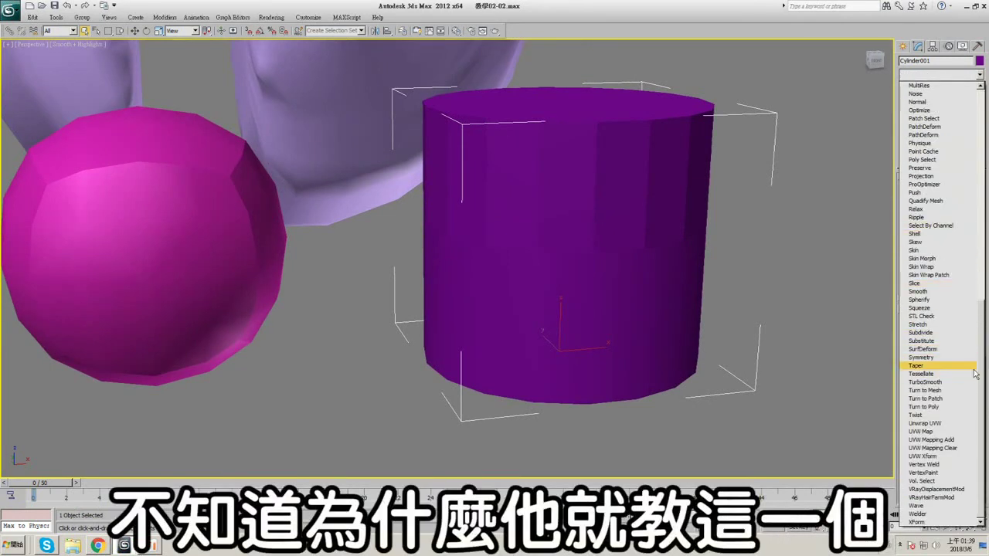
{"action": "left_click_drag", "start_coordinate": [983, 367], "coordinate": [983, 346]}
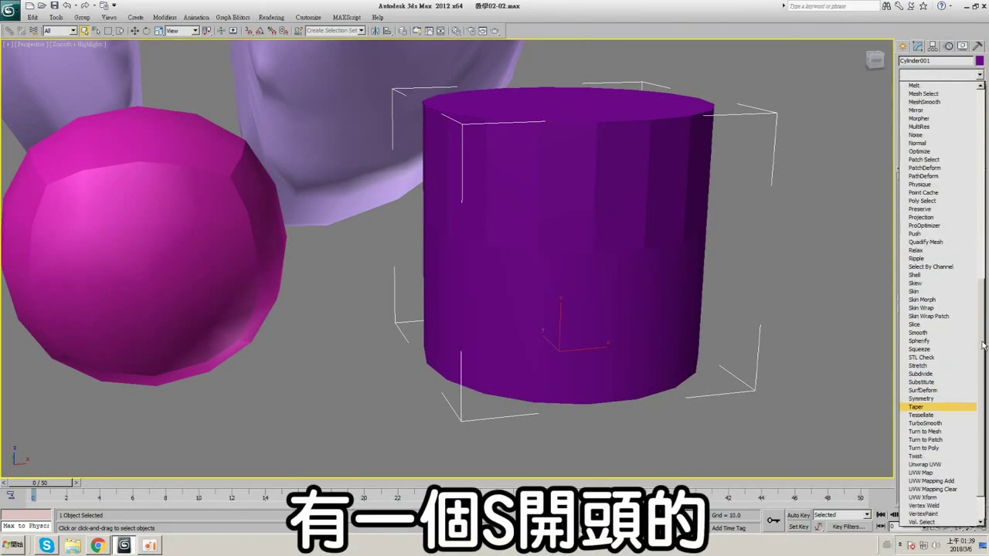
{"action": "left_click", "coordinate": [941, 333]}
{"action": "middle_click_drag", "start_coordinate": [648, 229], "coordinate": [783, 203], "text": "alt"}
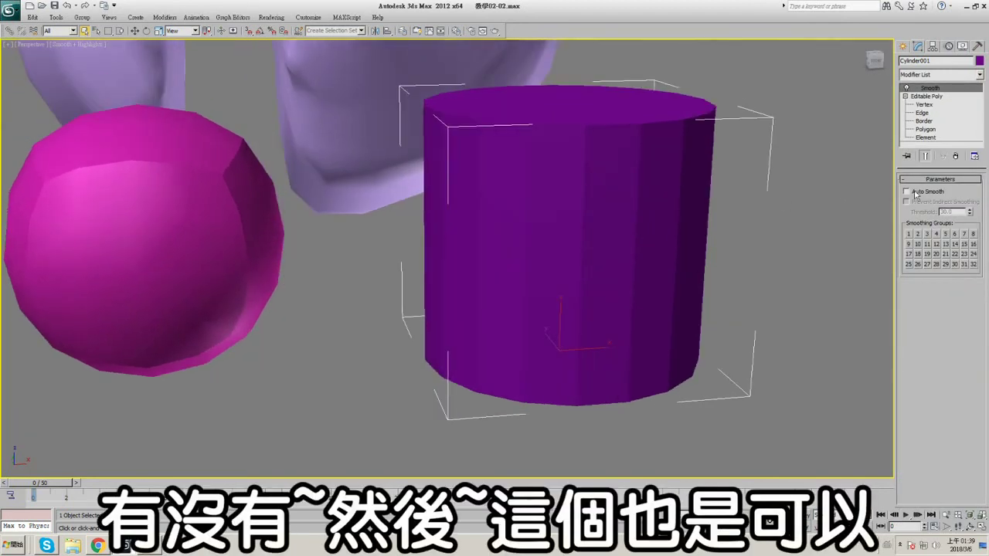
{"action": "key", "text": "F4"}
{"action": "key", "text": "F4"}
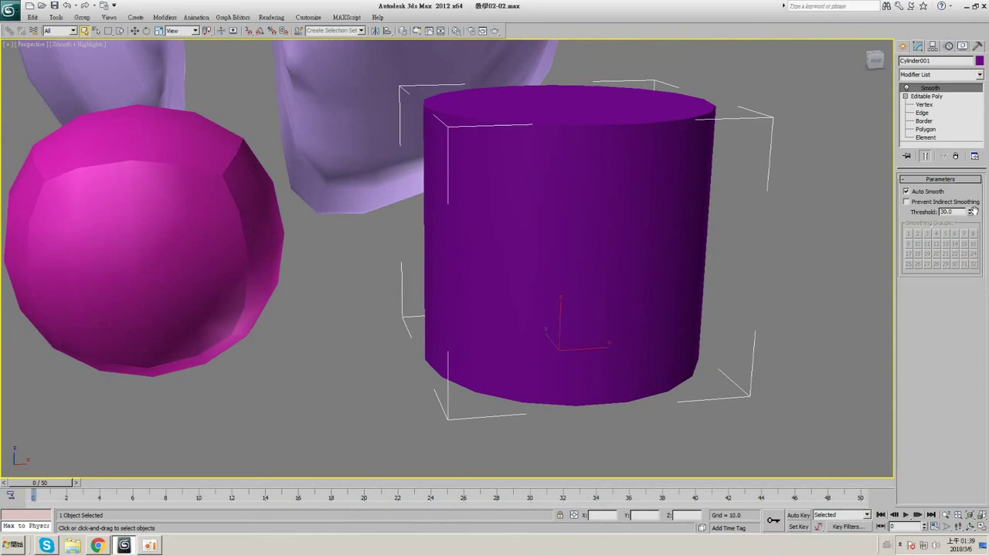
{"action": "left_click_drag", "start_coordinate": [972, 196], "coordinate": [972, 189]}
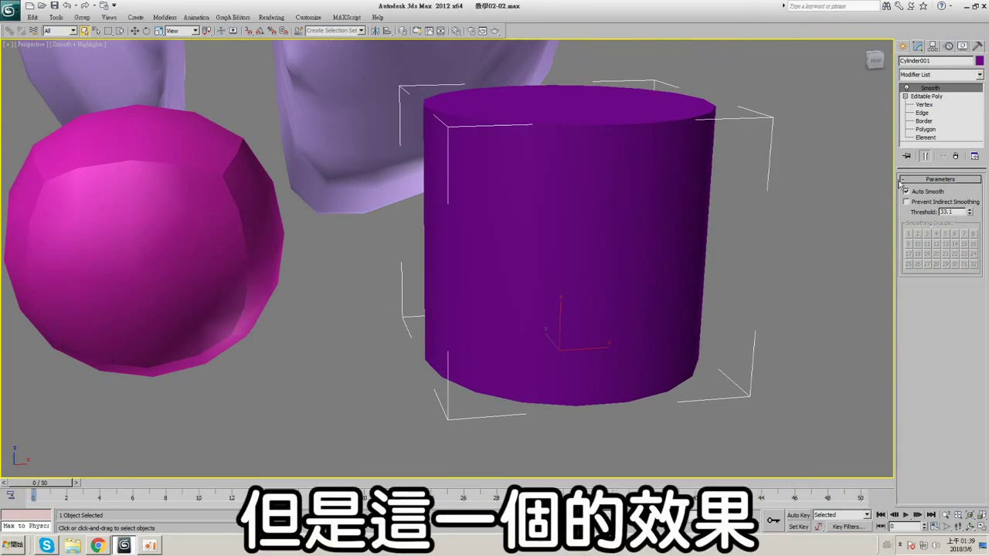
{"action": "left_click", "coordinate": [954, 156]}
- Select all polygons of the cylinder's element, apply Auto Smooth with threshold 45.0 and deselect to check the shading
{"action": "left_click", "coordinate": [934, 129]}
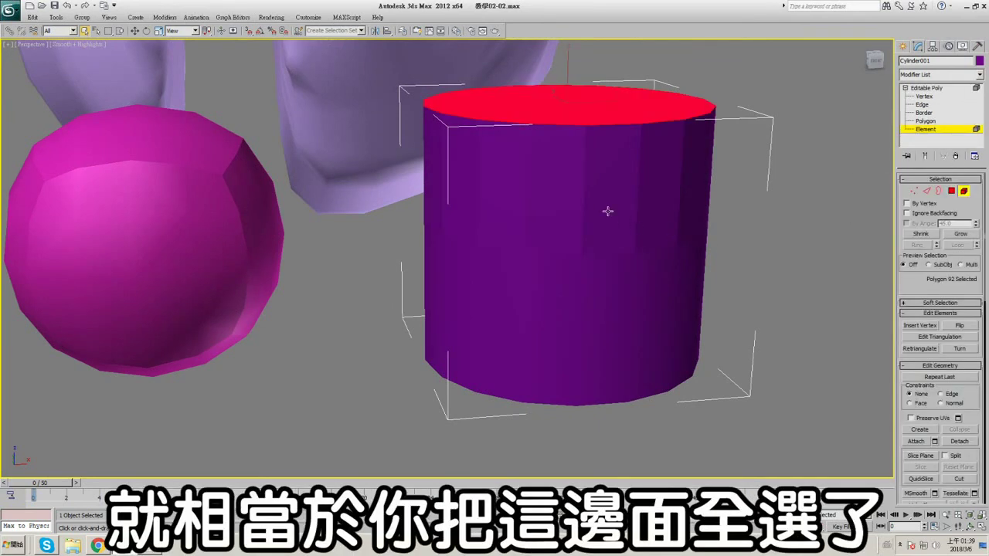
{"action": "left_click", "coordinate": [608, 211]}
{"action": "left_click", "coordinate": [932, 122]}
{"action": "scroll", "coordinate": [934, 309], "scroll_direction": "down", "scroll_amount": 10}
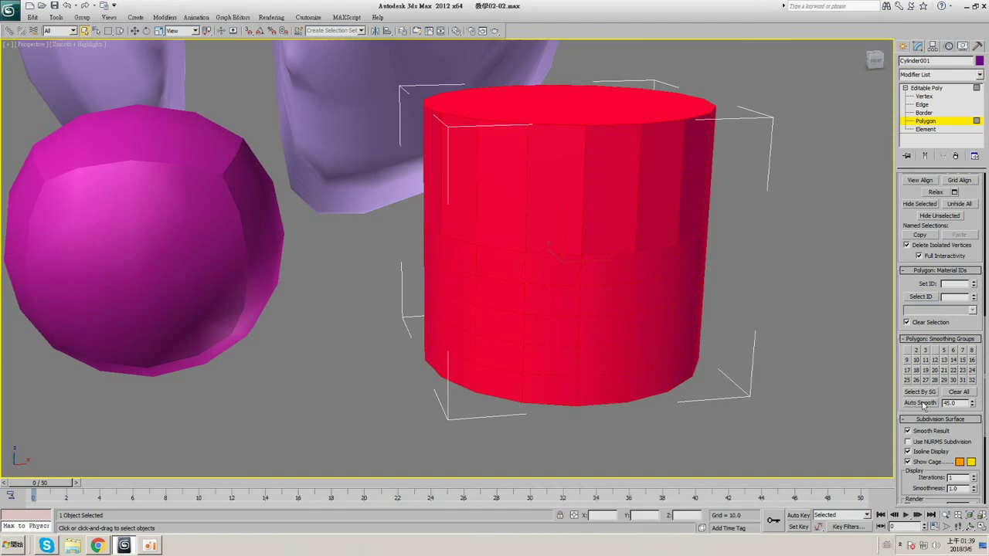
{"action": "left_click", "coordinate": [924, 404]}
{"action": "key", "text": "F4"}
{"action": "left_click", "coordinate": [772, 281]}
{"action": "key", "text": "F4"}
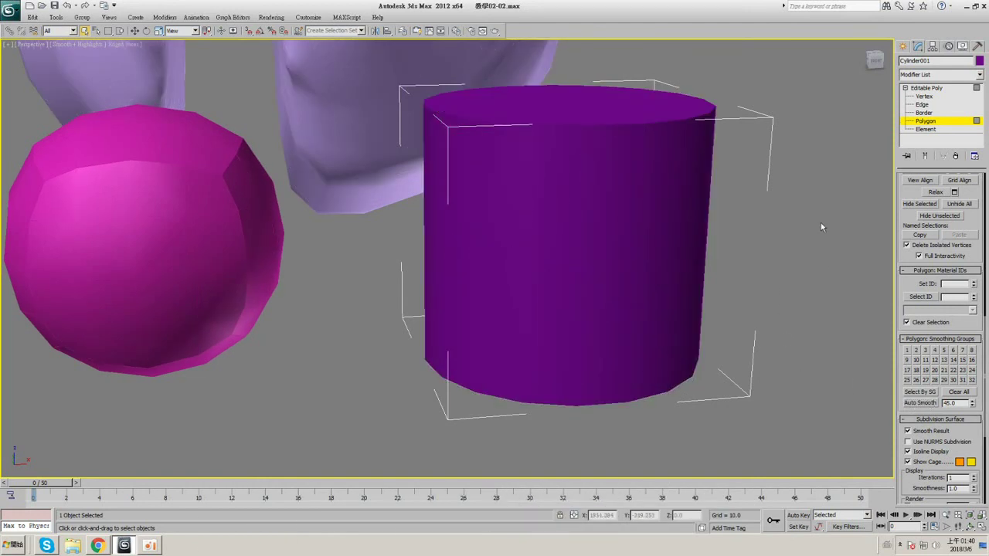
- Reselect all the cylinder's polygons, inspect the smoothed result and the smoothing group settings, and return to object level
{"action": "left_click", "coordinate": [926, 129]}
{"action": "left_click", "coordinate": [609, 164]}
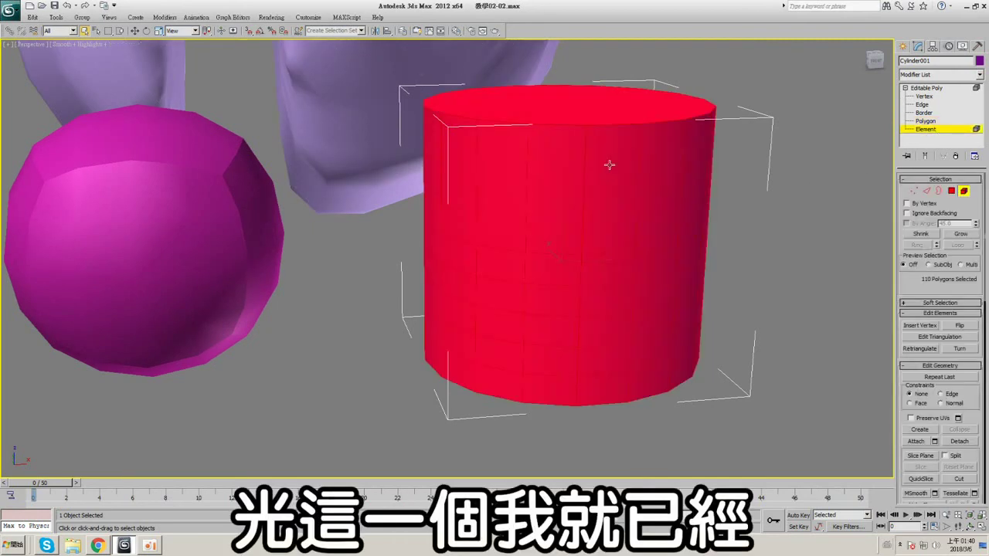
{"action": "left_click", "coordinate": [926, 121]}
{"action": "scroll", "coordinate": [933, 357], "scroll_direction": "down", "scroll_amount": 5}
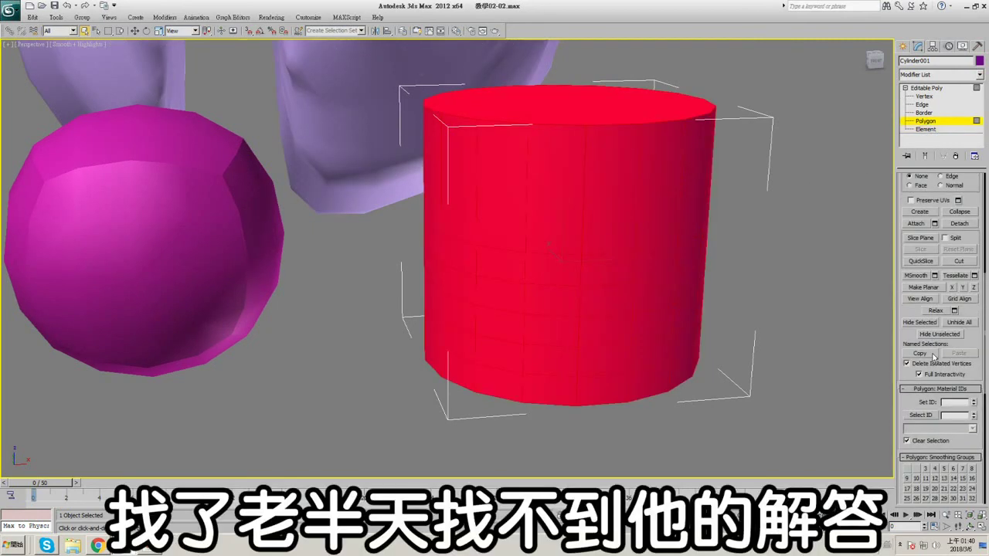
{"action": "middle_click_drag", "start_coordinate": [640, 259], "coordinate": [707, 241]}
{"action": "scroll", "coordinate": [702, 249], "scroll_direction": "down", "scroll_amount": 2}
{"action": "scroll", "coordinate": [697, 250], "scroll_direction": "up", "scroll_amount": 2}
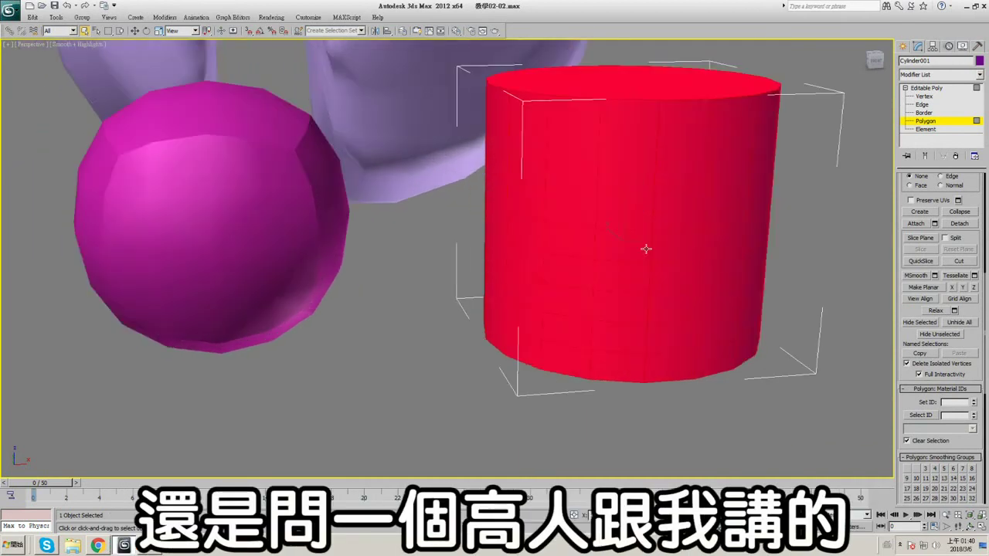
{"action": "middle_click_drag", "start_coordinate": [645, 249], "coordinate": [618, 262]}
{"action": "scroll", "coordinate": [592, 295], "scroll_direction": "down", "scroll_amount": 3}
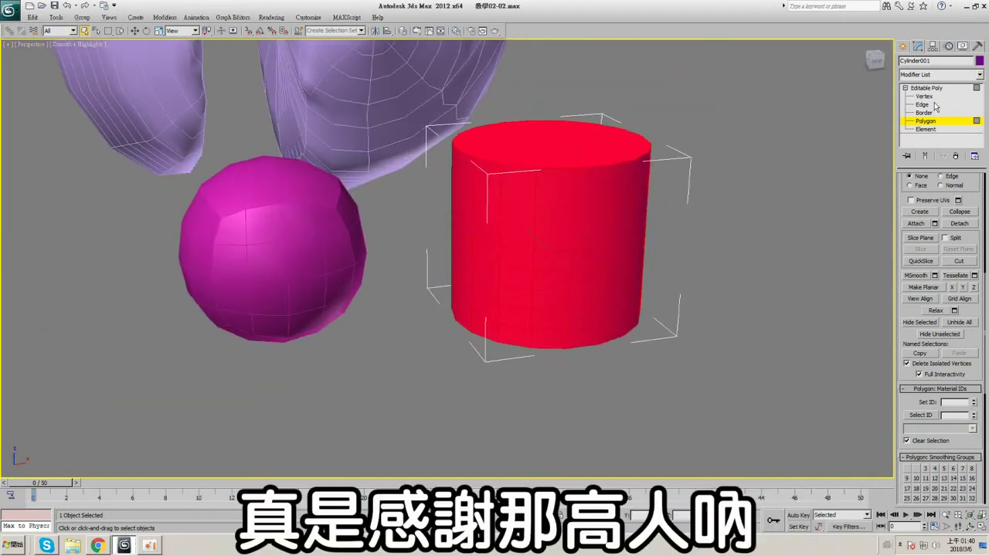
{"action": "key", "text": "ctrl+b"}
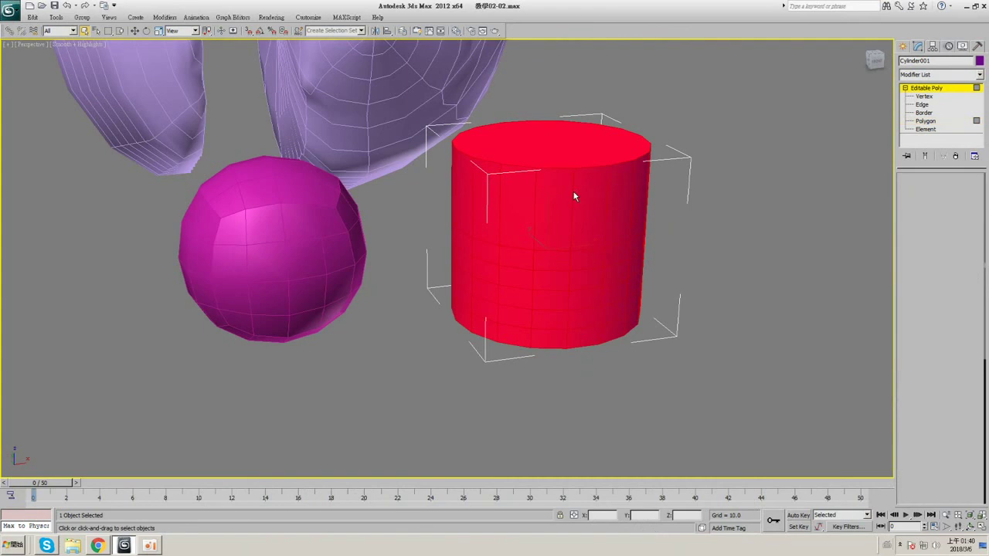
- Select the magenta ball and examine its shading seams up close, with mesh edges shown and hidden
{"action": "middle_click_drag", "start_coordinate": [574, 193], "coordinate": [640, 186]}
{"action": "key", "text": "F4"}
{"action": "left_click", "coordinate": [409, 229]}
{"action": "middle_click_drag", "start_coordinate": [410, 229], "coordinate": [501, 229], "text": "alt"}
{"action": "scroll", "coordinate": [506, 187], "scroll_direction": "up", "scroll_amount": 5}
{"action": "scroll", "coordinate": [502, 230], "scroll_direction": "down", "scroll_amount": 4}
{"action": "key", "text": "F4"}
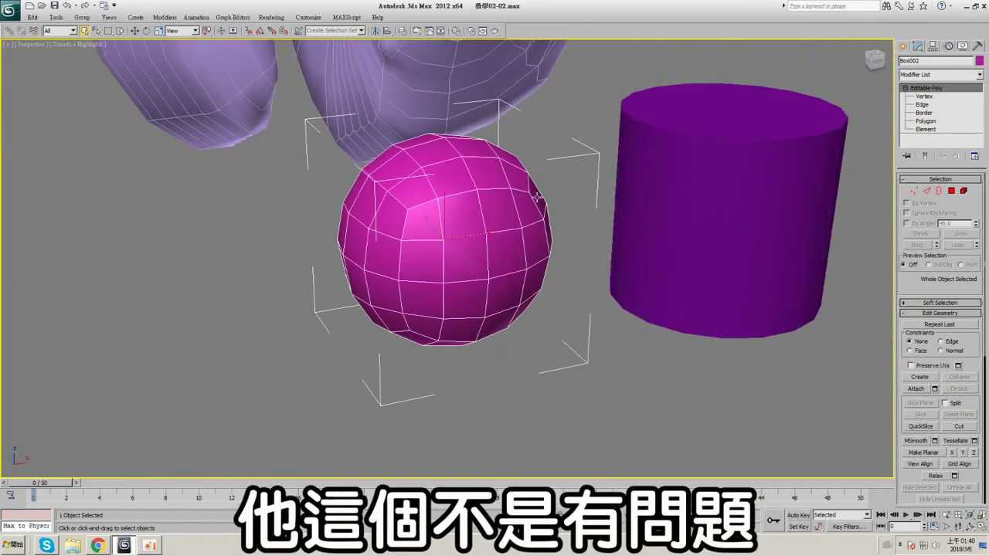
{"action": "key", "text": "F4"}
{"action": "middle_click_drag", "start_coordinate": [421, 207], "coordinate": [441, 214]}
{"action": "scroll", "coordinate": [636, 166], "scroll_direction": "up", "scroll_amount": 5}
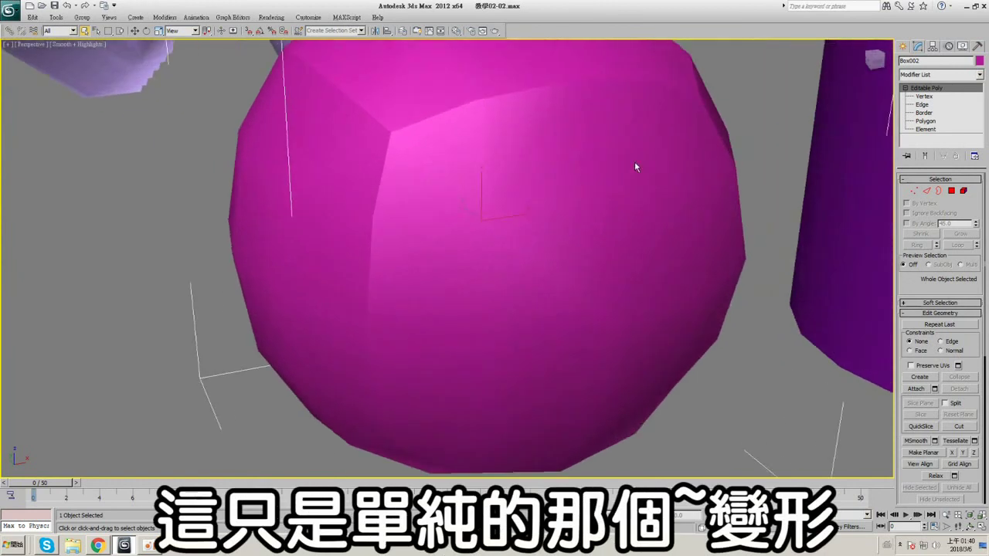
{"action": "scroll", "coordinate": [636, 166], "scroll_direction": "down", "scroll_amount": 5}
- Select the magenta ball's whole element, apply Auto Smooth with threshold 45.0 and deselect it to check the shading
{"action": "left_click", "coordinate": [927, 129]}
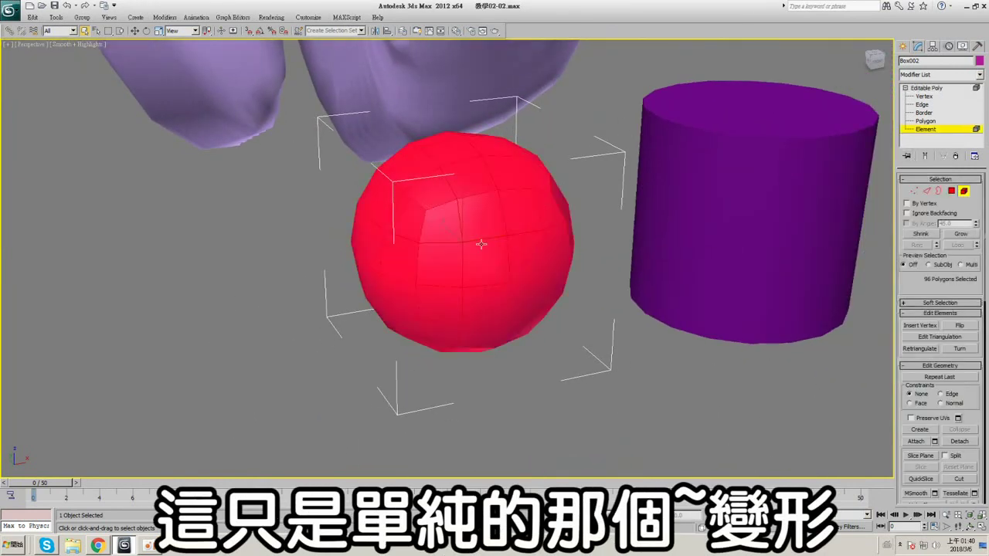
{"action": "scroll", "coordinate": [934, 246], "scroll_direction": "down", "scroll_amount": 2}
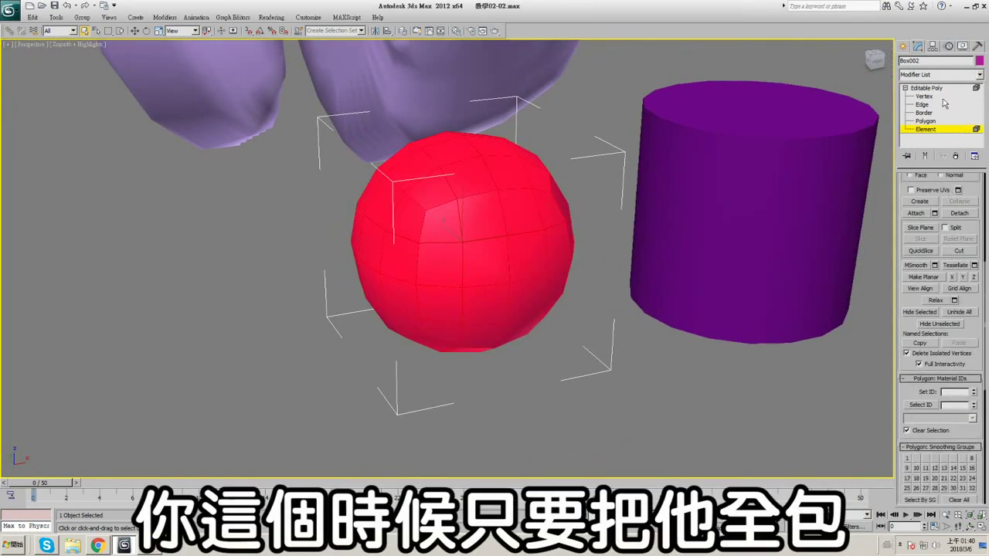
{"action": "scroll", "coordinate": [920, 362], "scroll_direction": "down", "scroll_amount": 5}
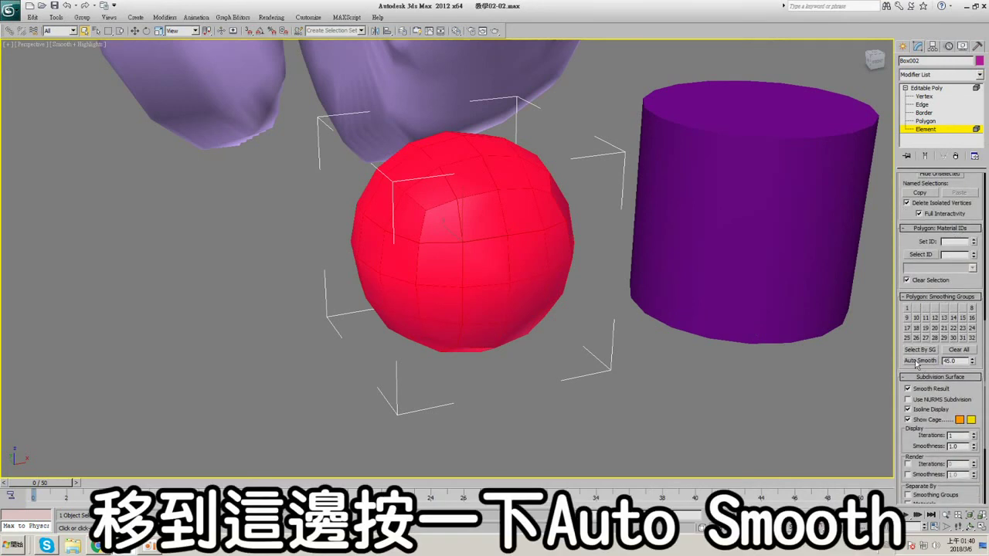
{"action": "left_click", "coordinate": [567, 381]}
{"action": "key", "text": "F4"}
{"action": "key", "text": "F4"}
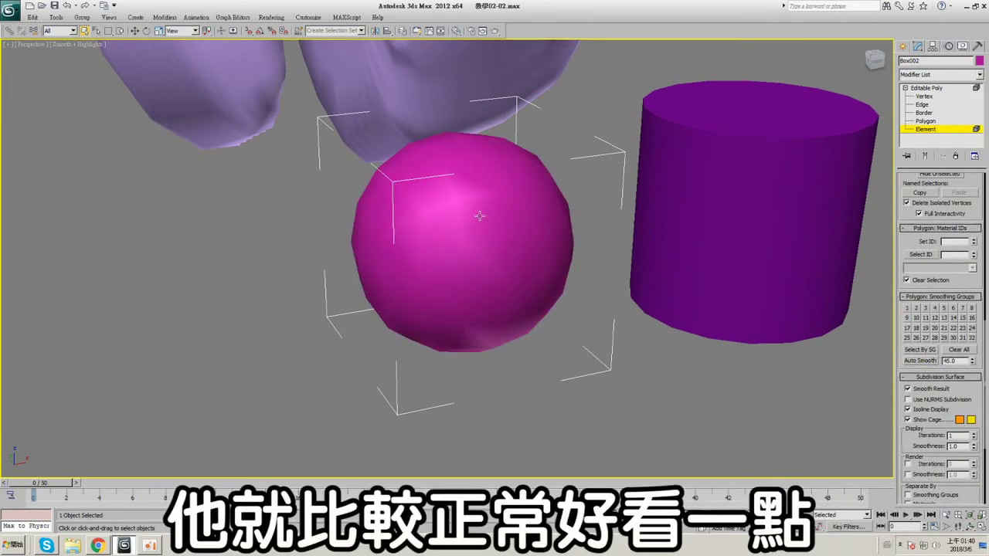
- Select the magenta ball's whole element, apply Auto Smooth with threshold 100 and deselect it
{"action": "middle_click_drag", "start_coordinate": [480, 216], "coordinate": [523, 214], "text": "alt"}
{"action": "left_click", "coordinate": [503, 222]}
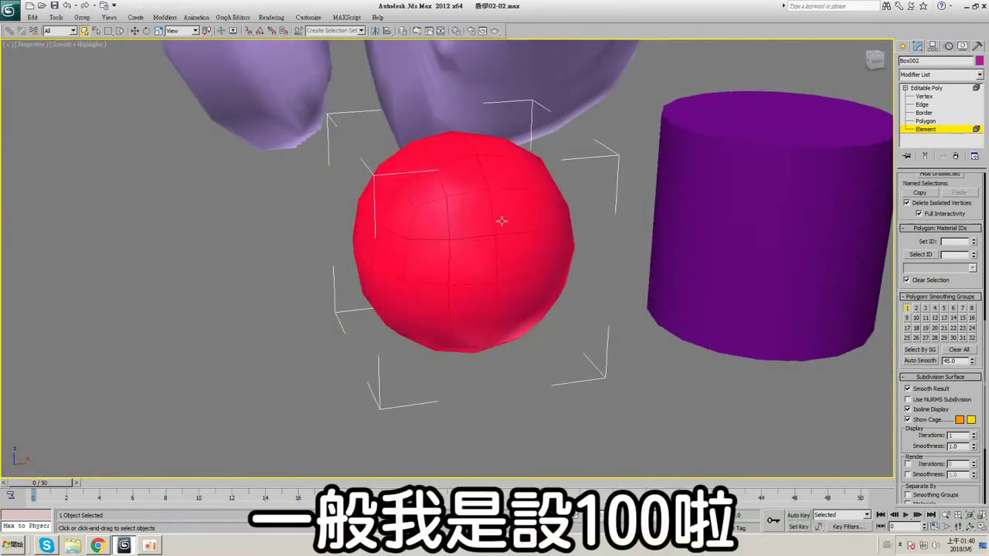
{"action": "left_click_drag", "start_coordinate": [961, 363], "coordinate": [894, 364]}
{"action": "type", "text": "100"}
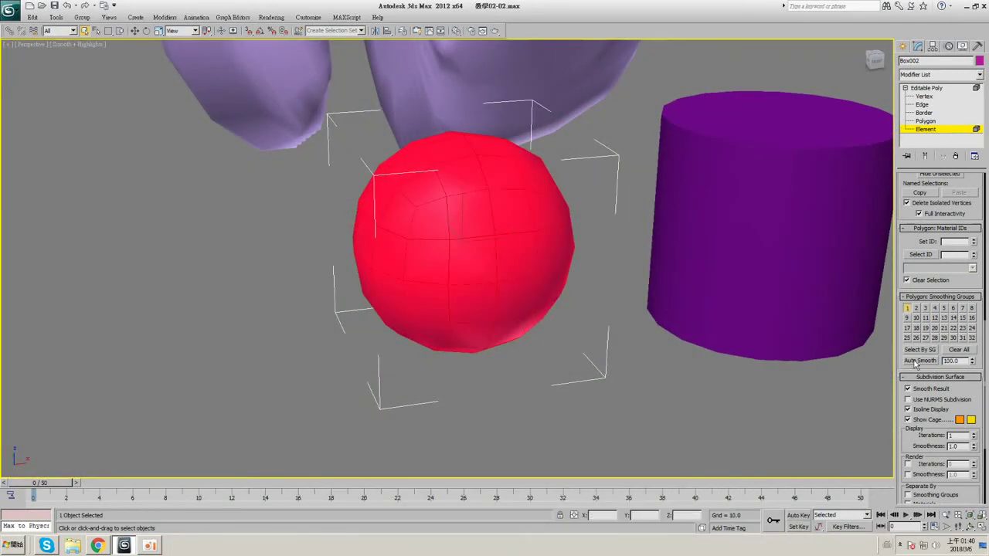
{"action": "left_click", "coordinate": [563, 381]}
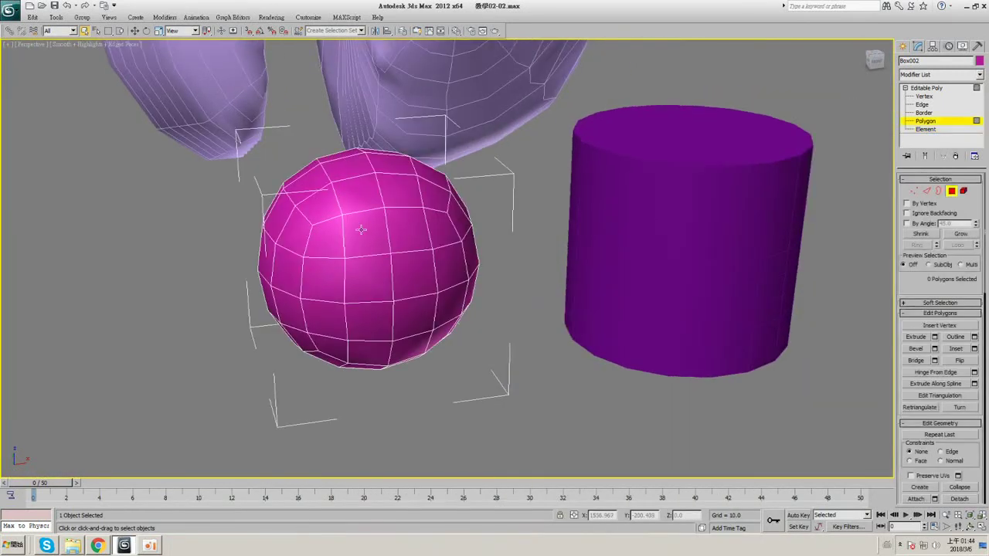
- Clear the smoothing groups on the magenta ball's whole element and examine its facets at object level
{"action": "left_click", "coordinate": [364, 208]}
{"action": "scroll", "coordinate": [566, 221], "scroll_direction": "up", "scroll_amount": 3}
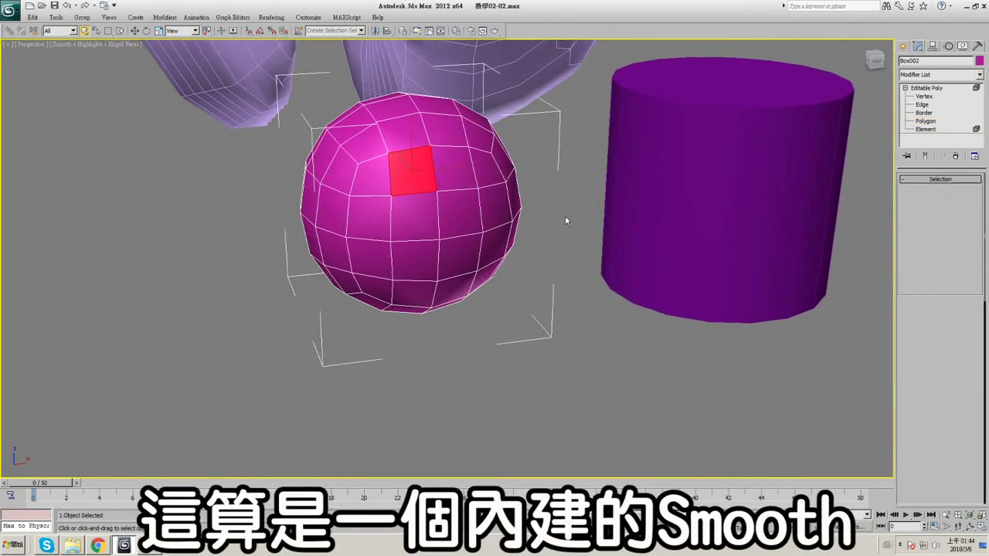
{"action": "key", "text": "5"}
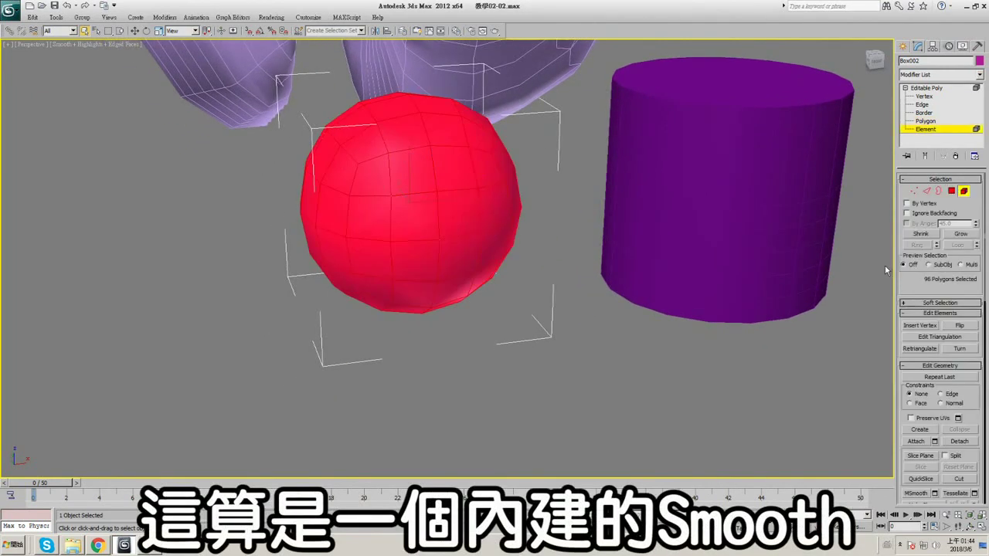
{"action": "scroll", "coordinate": [919, 285], "scroll_direction": "down", "scroll_amount": 10}
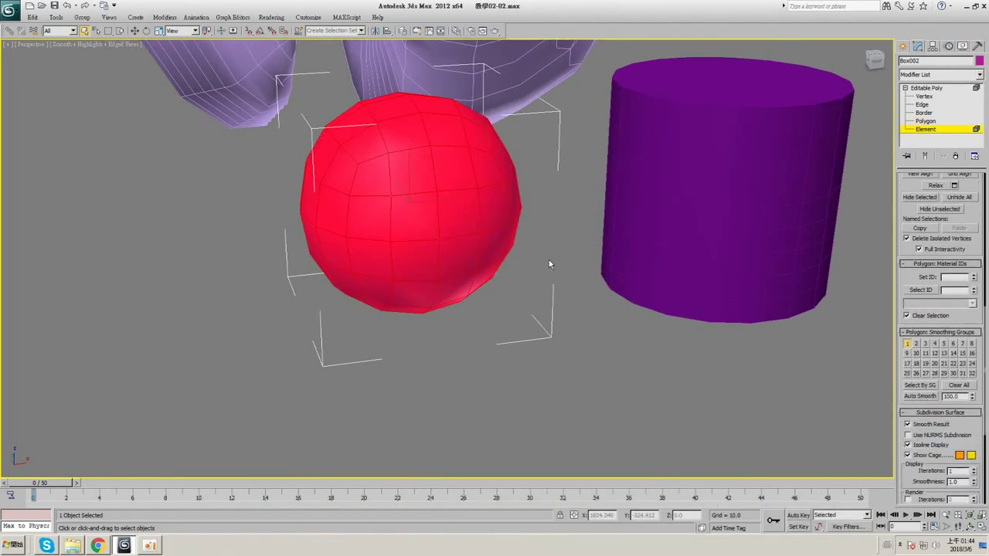
{"action": "middle_click_drag", "start_coordinate": [549, 261], "coordinate": [582, 295]}
{"action": "left_click", "coordinate": [925, 121]}
{"action": "scroll", "coordinate": [901, 274], "scroll_direction": "down", "scroll_amount": 10}
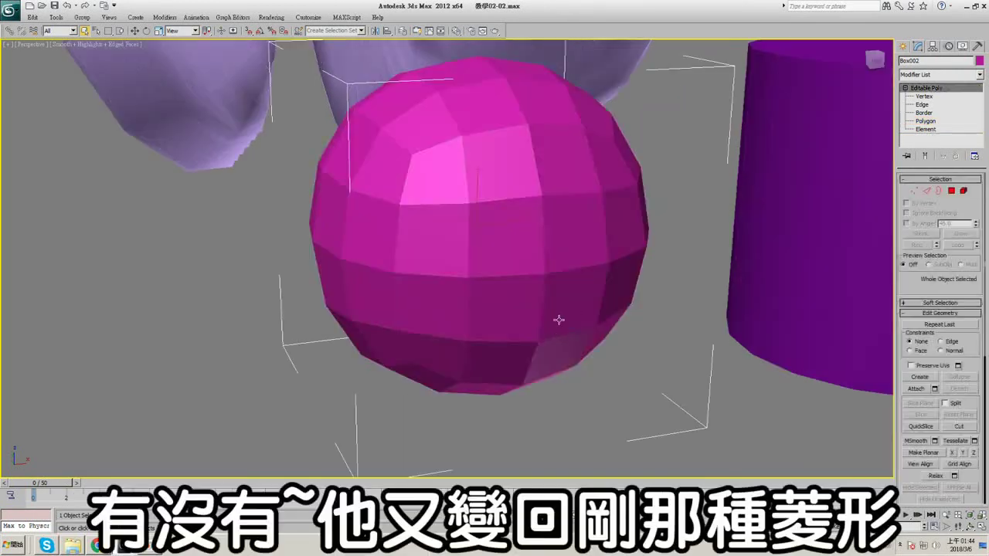
{"action": "middle_click_drag", "start_coordinate": [559, 320], "coordinate": [561, 293], "text": "alt"}
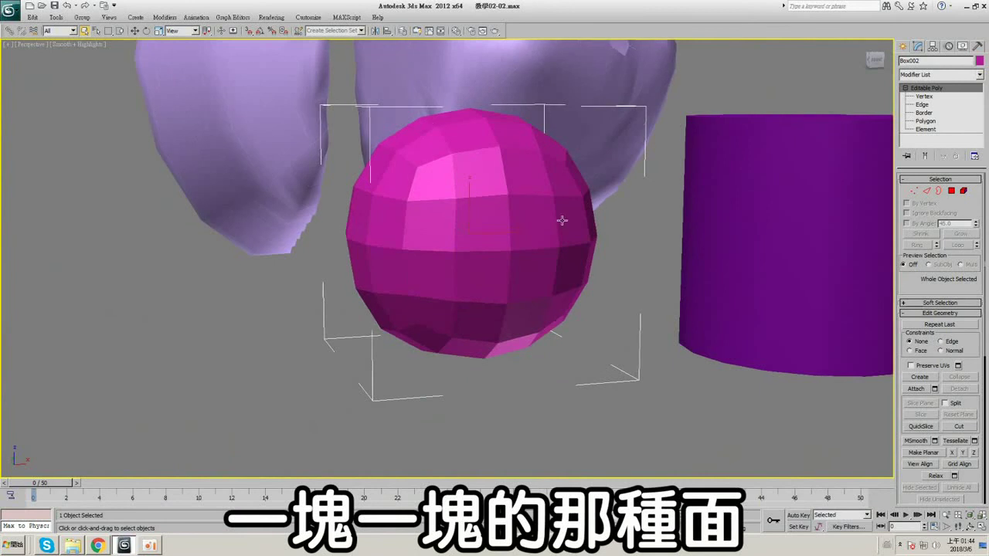
{"action": "middle_click_drag", "start_coordinate": [561, 220], "coordinate": [880, 156], "text": "alt"}
- Reselect the magenta ball's element, apply Auto Smooth with threshold 100 and return to object level
{"action": "left_click", "coordinate": [931, 130]}
{"action": "scroll", "coordinate": [939, 309], "scroll_direction": "down", "scroll_amount": 5}
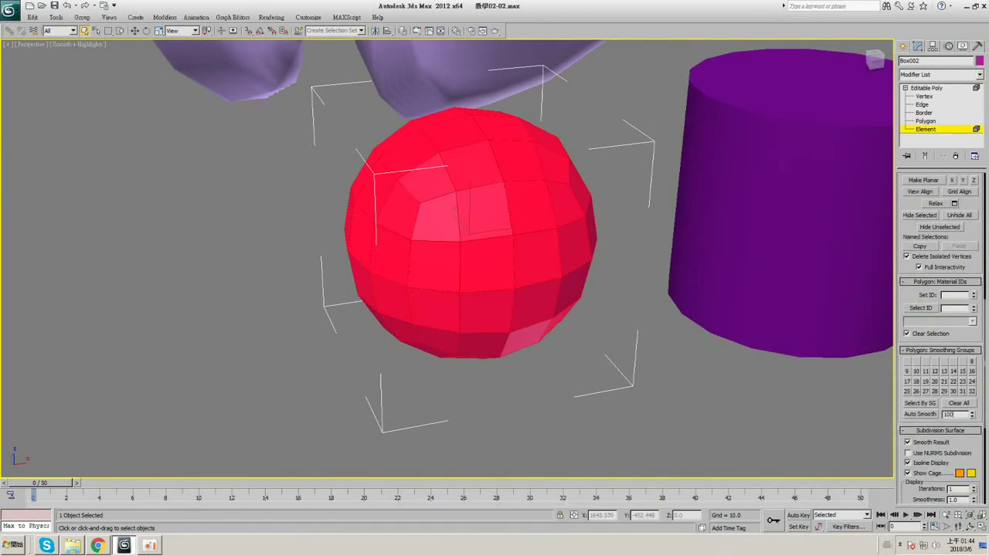
{"action": "key", "text": "Return"}
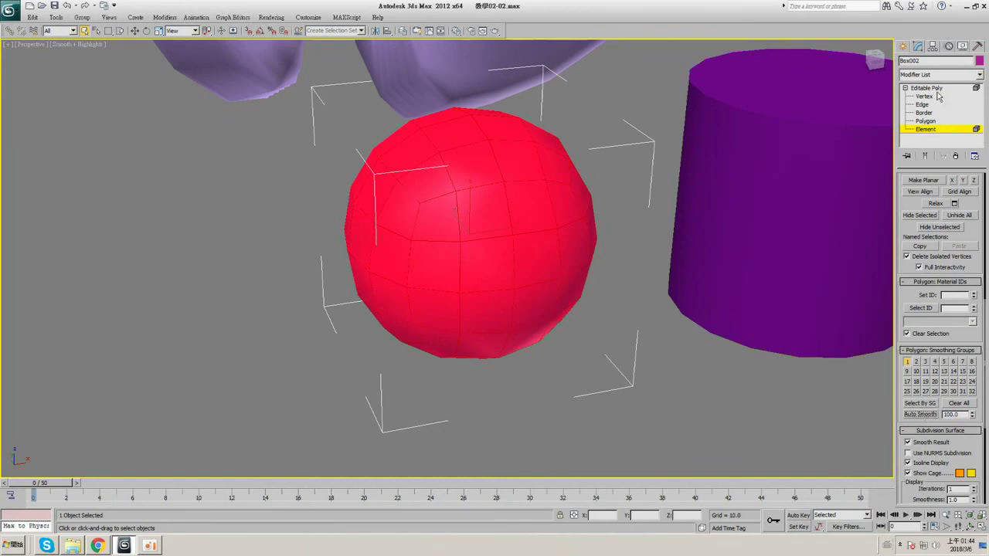
{"action": "left_click", "coordinate": [926, 88]}
- Examine the magenta ball's shading from several angles with its mesh edges shown
{"action": "scroll", "coordinate": [601, 272], "scroll_direction": "down", "scroll_amount": 3}
{"action": "middle_click_drag", "start_coordinate": [603, 216], "coordinate": [647, 227]}
{"action": "key", "text": "F4"}
{"action": "middle_click_drag", "start_coordinate": [585, 287], "coordinate": [599, 340], "text": "alt"}
{"action": "scroll", "coordinate": [585, 155], "scroll_direction": "up", "scroll_amount": 3}
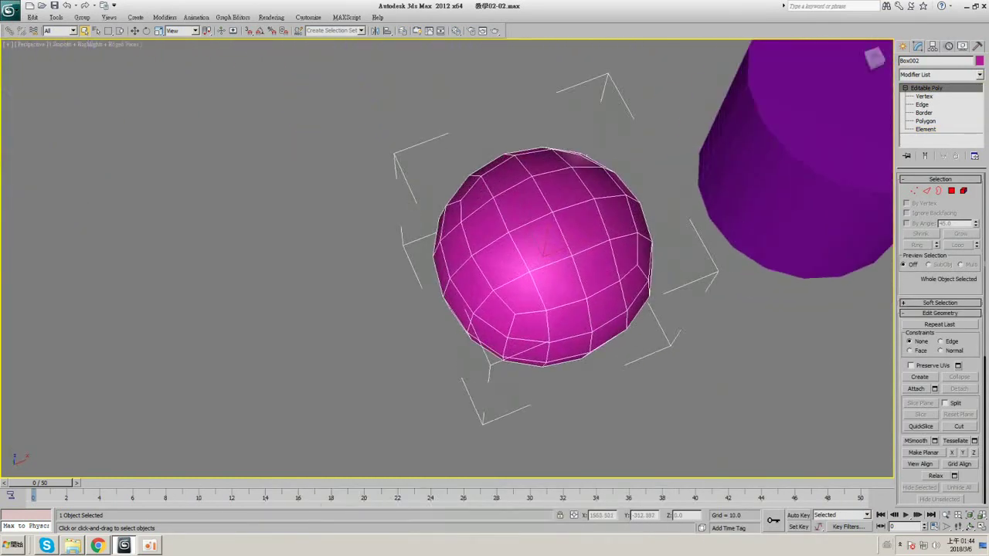
{"action": "middle_click_drag", "start_coordinate": [545, 245], "coordinate": [484, 165], "text": "alt"}
{"action": "middle_click_drag", "start_coordinate": [561, 230], "coordinate": [544, 274]}
- Add a TurboSmooth modifier to the magenta ball
{"action": "left_click", "coordinate": [940, 75]}
{"action": "key", "text": "t"}
{"action": "key", "text": "t"}
{"action": "key", "text": "t"}
{"action": "left_click", "coordinate": [958, 384]}
- Align the red sphere to the magenta ball, pivot point to pivot point, on the X, Y and Z positions
{"action": "key", "text": "F4"}
{"action": "scroll", "coordinate": [544, 275], "scroll_direction": "down", "scroll_amount": 7}
{"action": "left_click", "coordinate": [442, 167]}
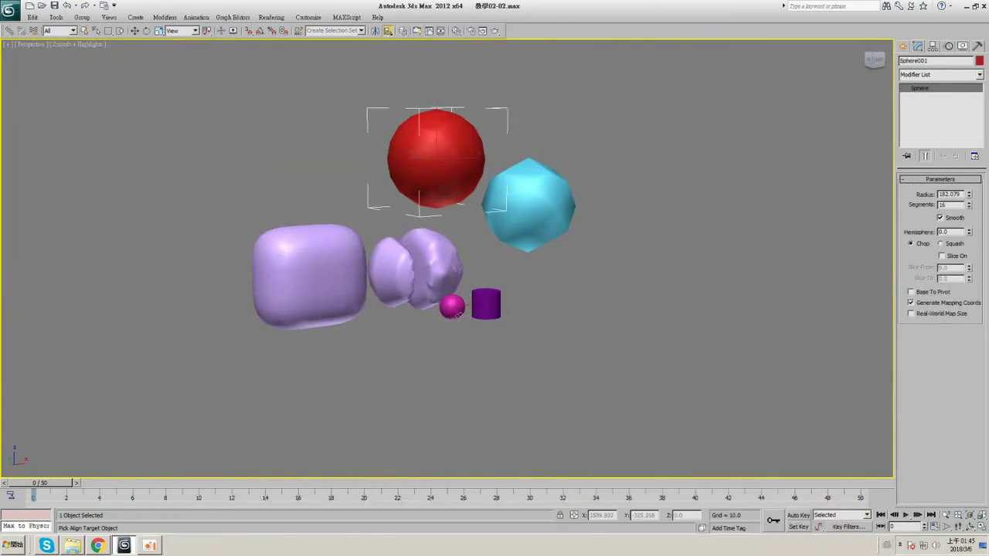
{"action": "left_click", "coordinate": [458, 313]}
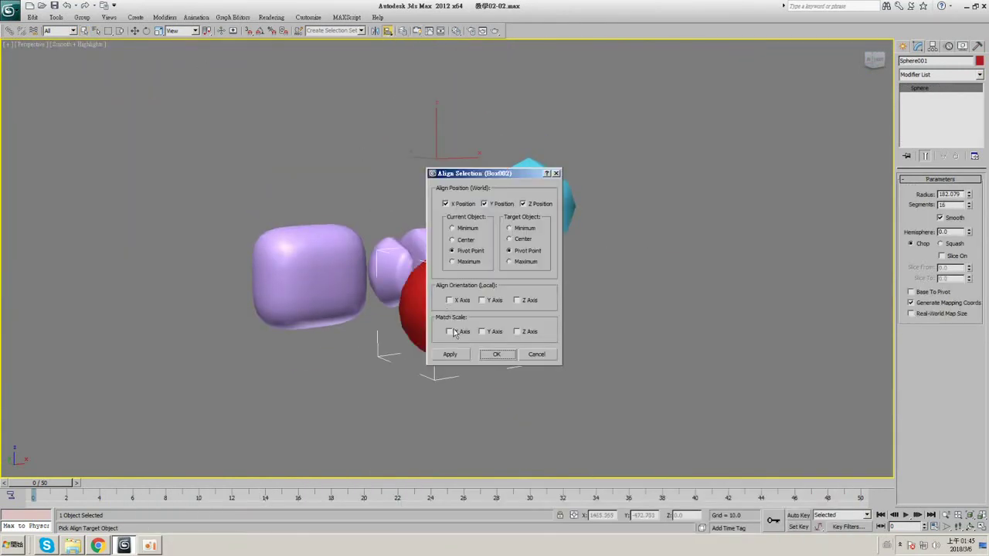
{"action": "left_click", "coordinate": [490, 358]}
- Show mesh edges, set the red sphere's segments to 27 and shrink its radius to 43.284 to match the magenta ball
{"action": "scroll", "coordinate": [493, 304], "scroll_direction": "up", "scroll_amount": 10}
{"action": "key", "text": "F4"}
{"action": "middle_click_drag", "start_coordinate": [495, 302], "coordinate": [520, 266]}
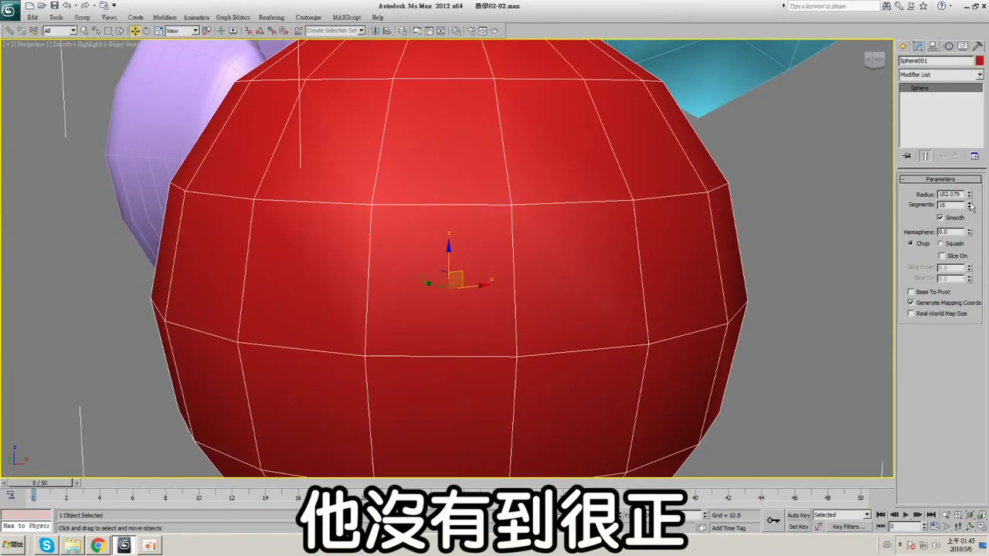
{"action": "left_click_drag", "start_coordinate": [971, 206], "coordinate": [966, 234]}
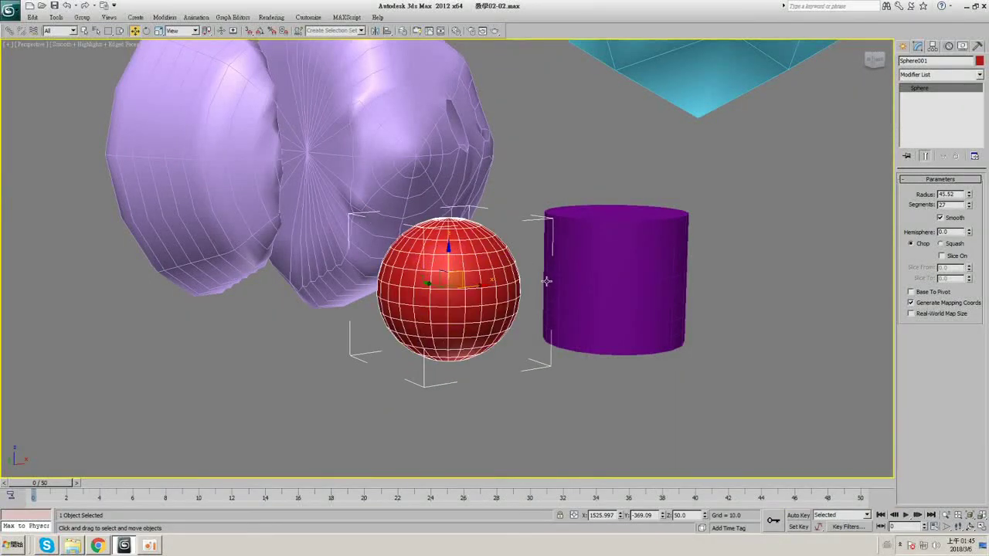
{"action": "scroll", "coordinate": [544, 258], "scroll_direction": "up", "scroll_amount": 5}
{"action": "middle_click_drag", "start_coordinate": [546, 281], "coordinate": [585, 188]}
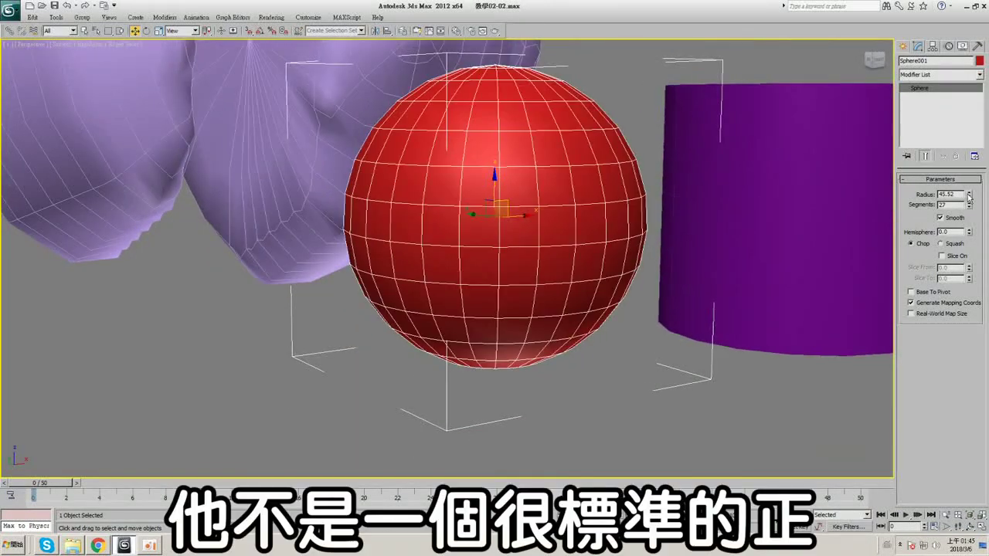
{"action": "left_click_drag", "start_coordinate": [968, 196], "coordinate": [969, 198]}
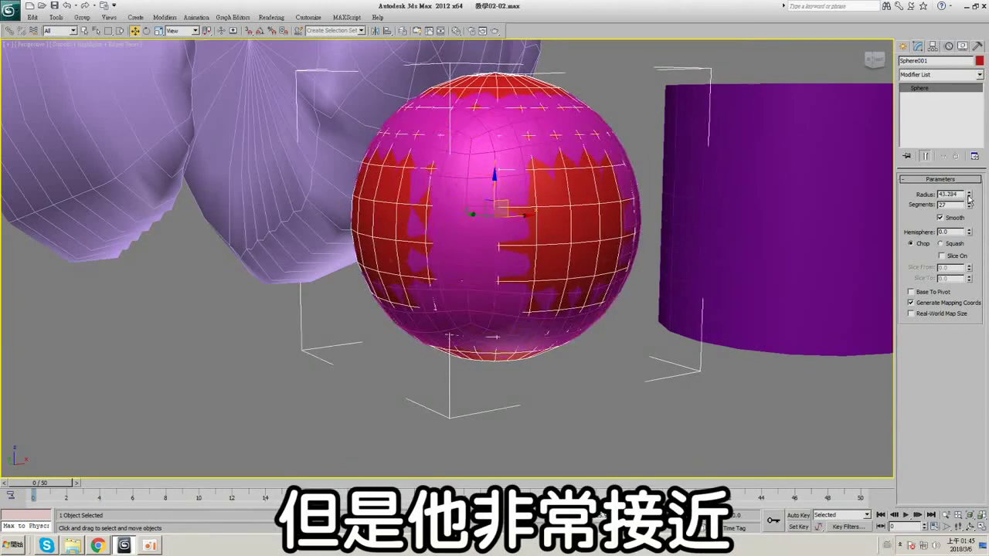
- Compare the overlapping magenta ball and red sphere from several angles, undoing the ball's accidental move
{"action": "middle_click_drag", "start_coordinate": [449, 184], "coordinate": [563, 187], "text": "alt"}
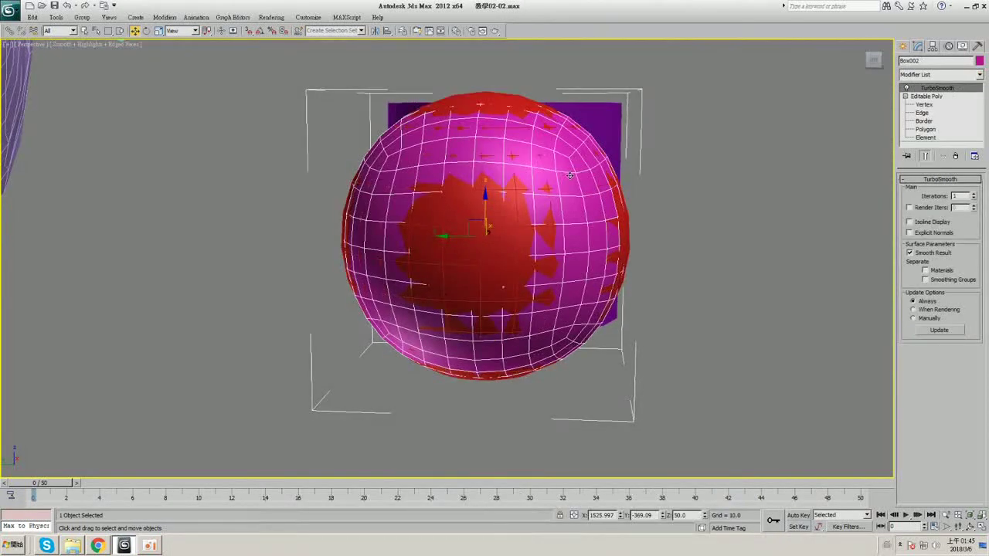
{"action": "middle_click_drag", "start_coordinate": [488, 221], "coordinate": [443, 191], "text": "alt"}
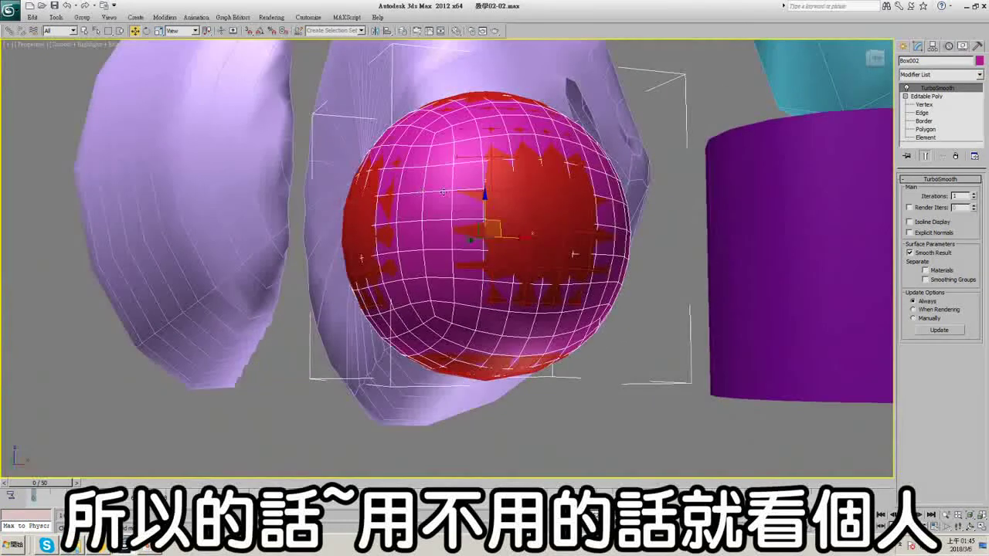
{"action": "left_click_drag", "start_coordinate": [485, 196], "coordinate": [485, 190]}
{"action": "key", "text": "ctrl+z"}
{"action": "middle_click_drag", "start_coordinate": [502, 219], "coordinate": [489, 286]}
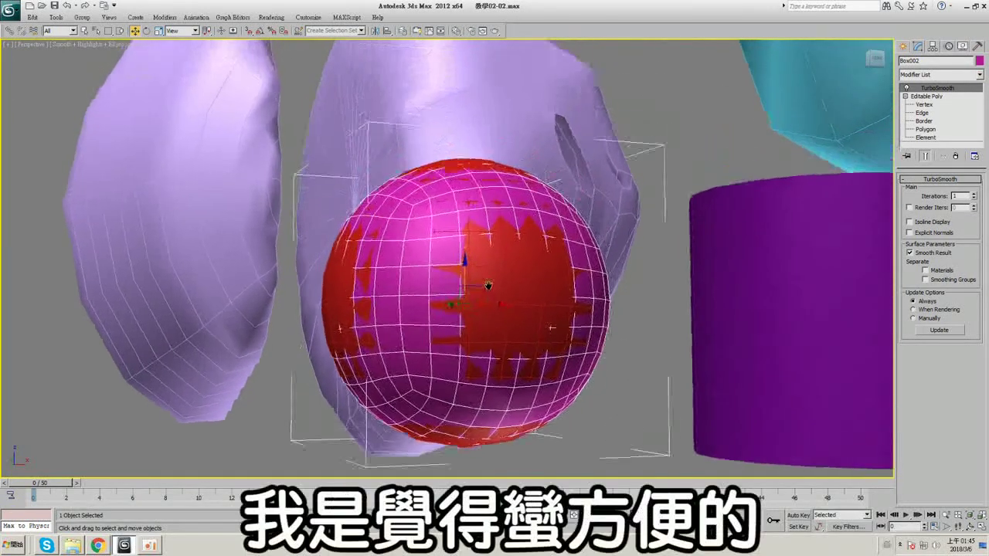
- Try moving the red sphere upward off the magenta ball and compare how closely the two shapes match
{"action": "left_click", "coordinate": [489, 285]}
{"action": "scroll", "coordinate": [497, 269], "scroll_direction": "down", "scroll_amount": 3}
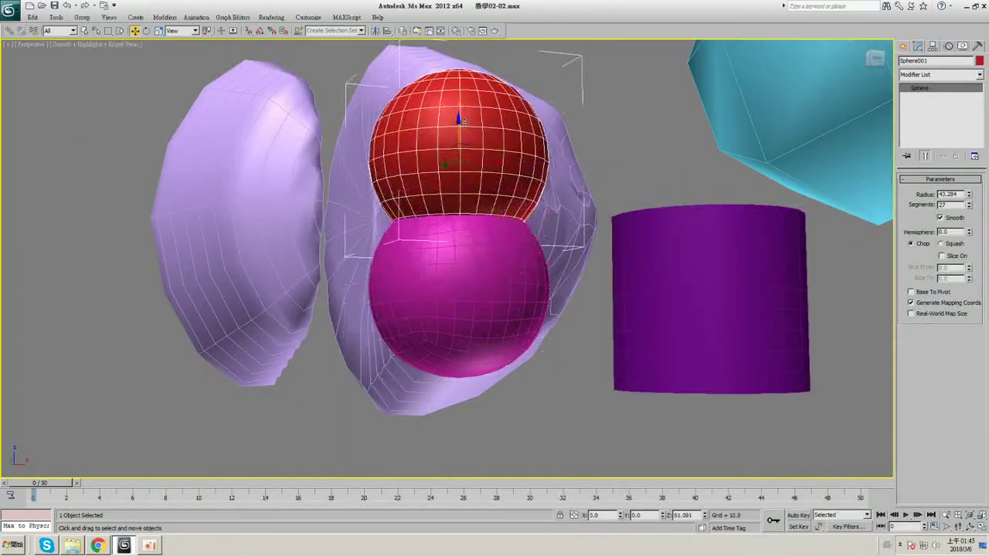
{"action": "left_click_drag", "start_coordinate": [462, 120], "coordinate": [463, 66]}
{"action": "middle_click_drag", "start_coordinate": [483, 305], "coordinate": [533, 201]}
{"action": "scroll", "coordinate": [533, 200], "scroll_direction": "up", "scroll_amount": 4}
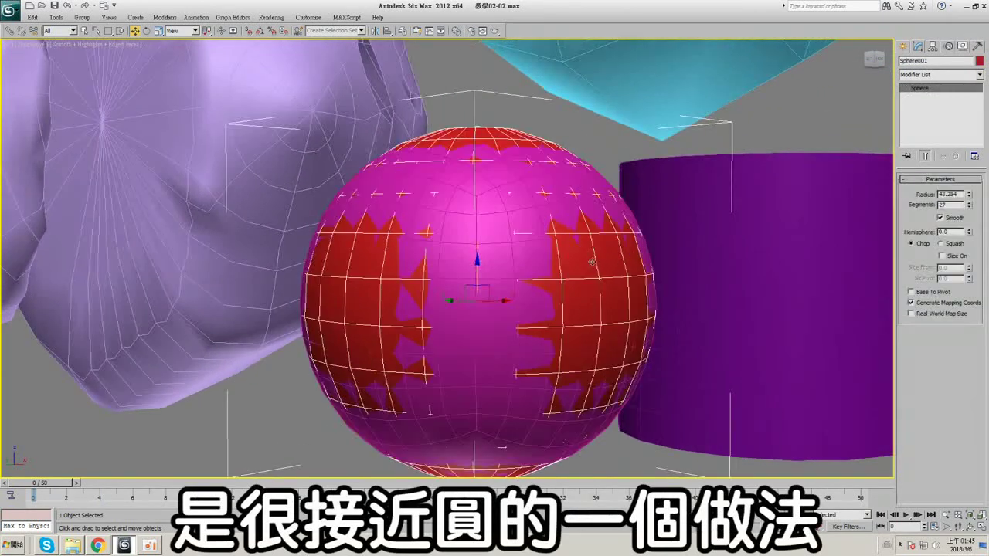
{"action": "scroll", "coordinate": [592, 262], "scroll_direction": "down", "scroll_amount": 3}
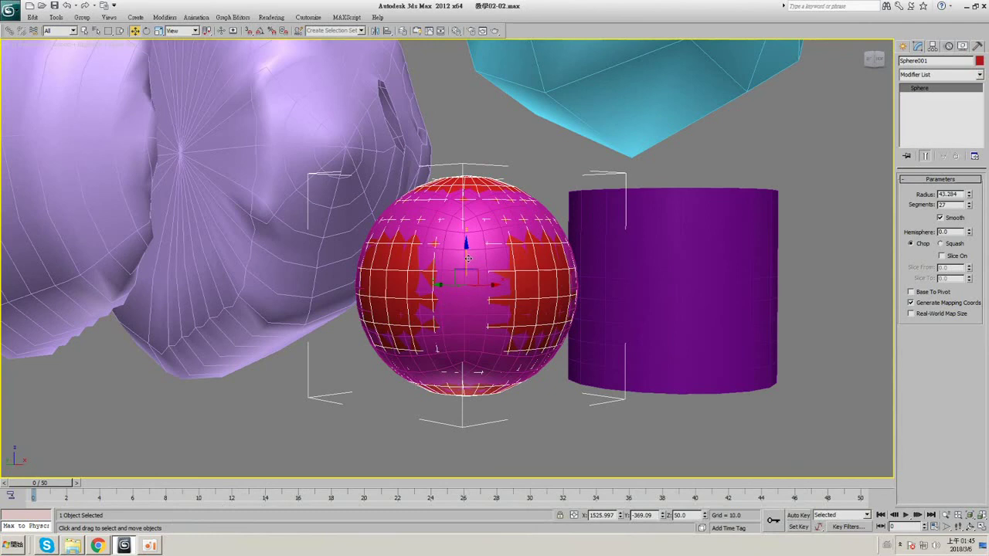
- Move the red sphere up above the magenta ball to Z 137.078 and remove the ball's TurboSmooth modifier
{"action": "left_click_drag", "start_coordinate": [467, 261], "coordinate": [484, 40]}
{"action": "middle_click_drag", "start_coordinate": [486, 136], "coordinate": [484, 226]}
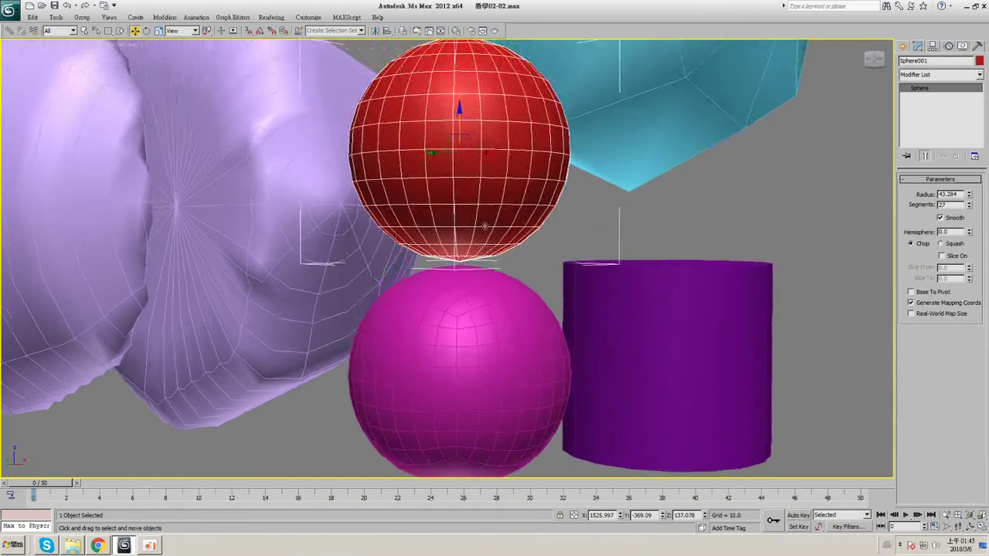
{"action": "left_click", "coordinate": [488, 324]}
{"action": "left_click", "coordinate": [955, 157]}
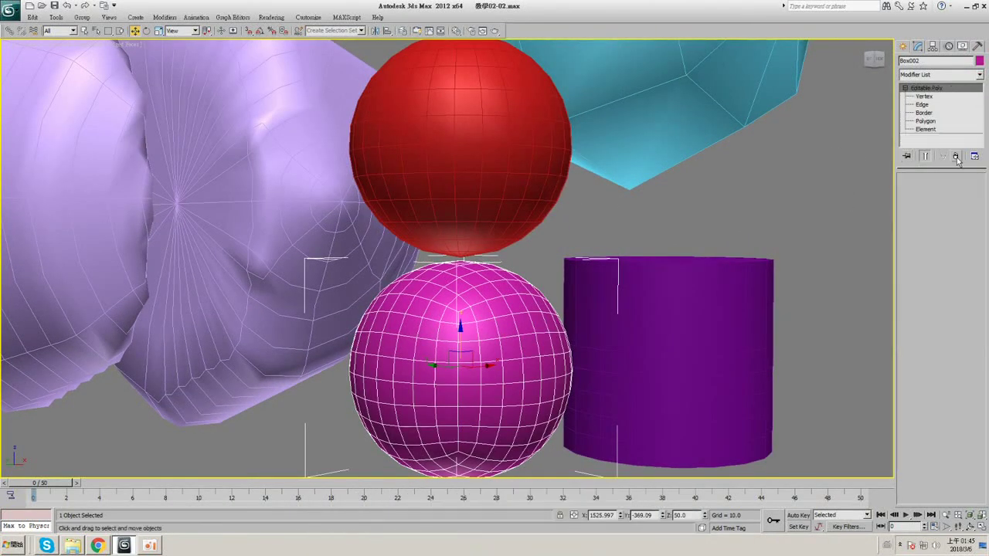
- Apply MSmooth once to the new small box's element and Auto Smooth it with threshold 100
{"action": "middle_click_drag", "start_coordinate": [495, 351], "coordinate": [506, 289]}
{"action": "scroll", "coordinate": [504, 267], "scroll_direction": "down", "scroll_amount": 2}
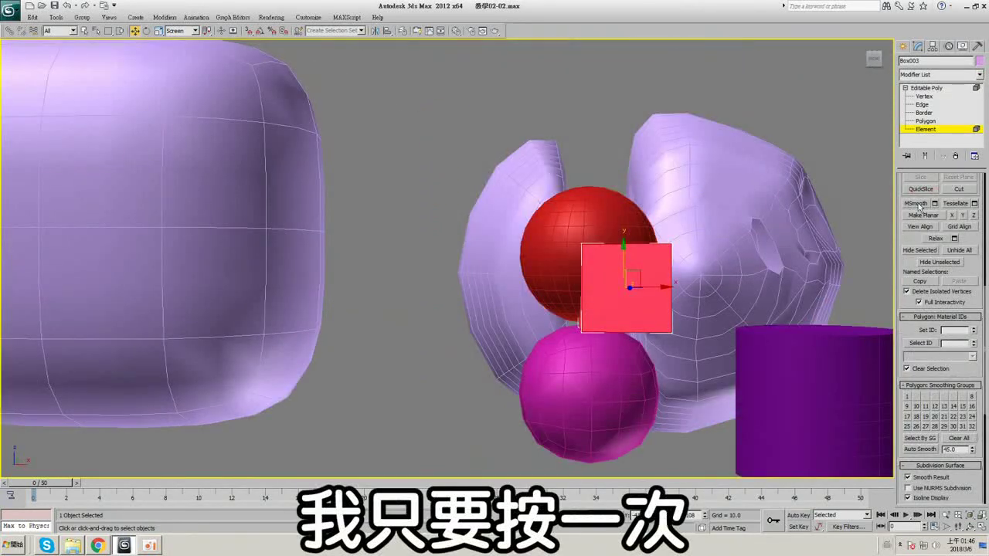
{"action": "left_click", "coordinate": [916, 203]}
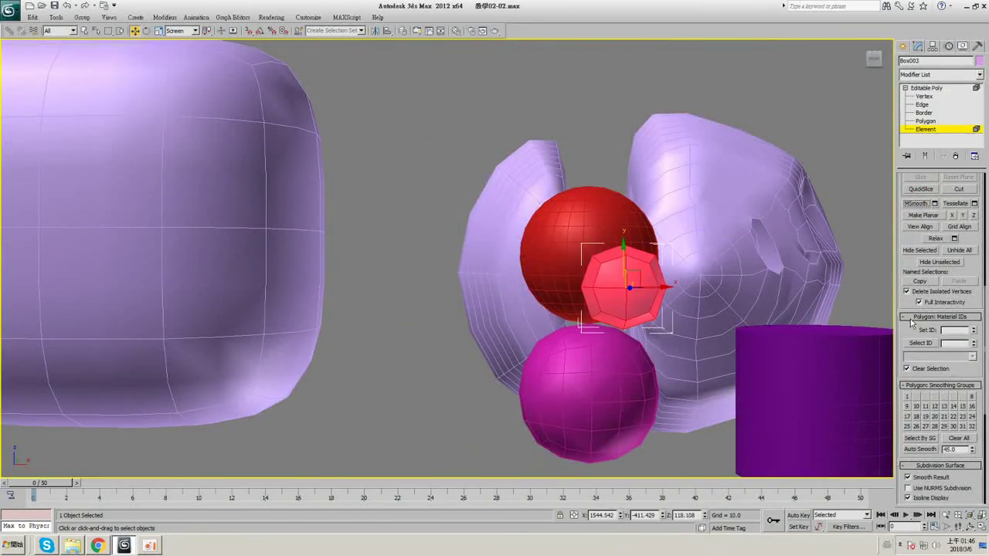
{"action": "scroll", "coordinate": [944, 352], "scroll_direction": "down", "scroll_amount": 3}
{"action": "left_click_drag", "start_coordinate": [956, 358], "coordinate": [910, 359]}
{"action": "type", "text": "100"}
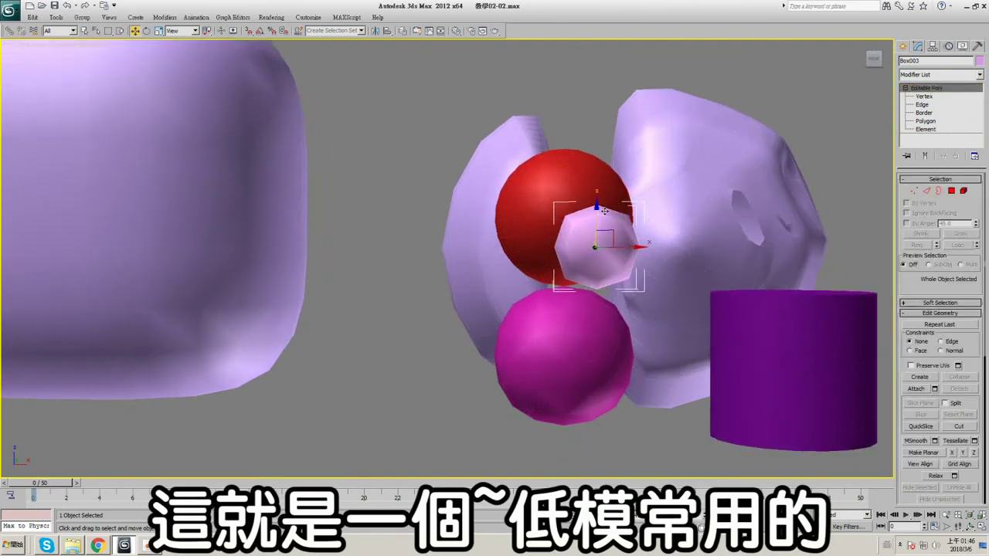
- Examine the small pink ball's low-poly shape and shading beside the red sphere with mesh edges hidden
{"action": "scroll", "coordinate": [604, 210], "scroll_direction": "up", "scroll_amount": 5}
{"action": "middle_click_drag", "start_coordinate": [604, 211], "coordinate": [587, 232]}
{"action": "scroll", "coordinate": [489, 215], "scroll_direction": "down", "scroll_amount": 3}
{"action": "key", "text": "F4"}
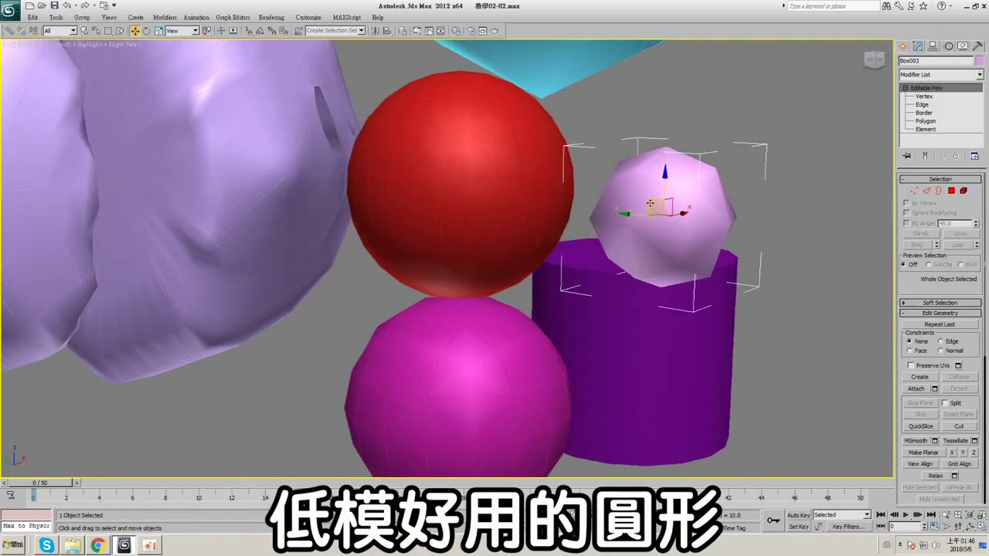
{"action": "scroll", "coordinate": [587, 232], "scroll_direction": "up", "scroll_amount": 4}
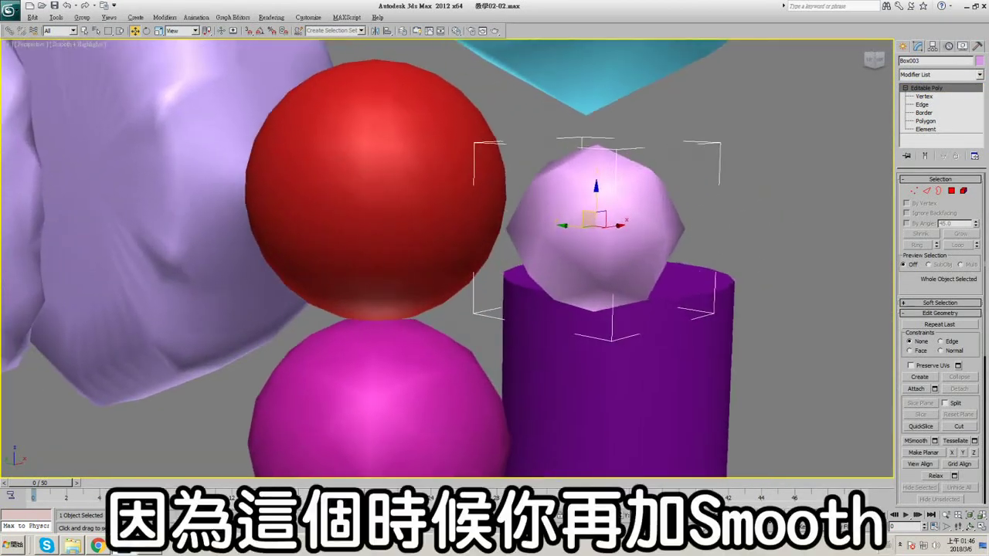
- Add a TurboSmooth modifier to the small pink ball and show its mesh edges
{"action": "left_click", "coordinate": [971, 75]}
{"action": "scroll", "coordinate": [964, 379], "scroll_direction": "down", "scroll_amount": 10}
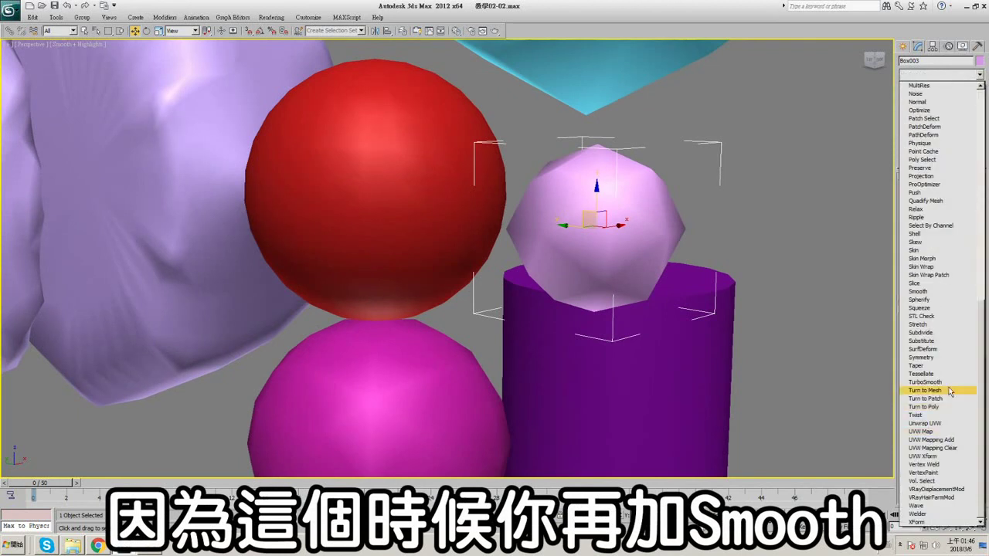
{"action": "left_click", "coordinate": [947, 382]}
{"action": "key", "text": "F4"}
{"action": "middle_click_drag", "start_coordinate": [647, 215], "coordinate": [591, 208]}
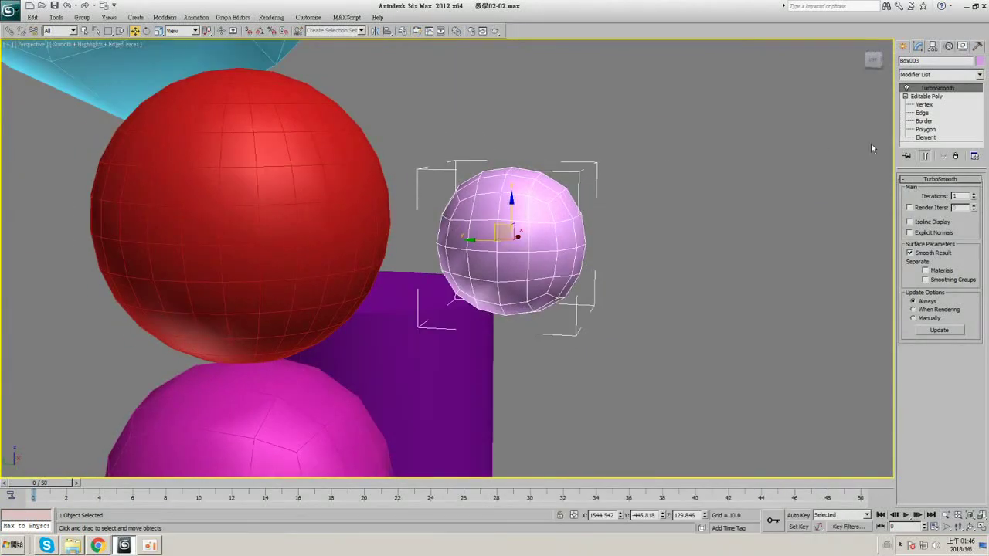
- Select the red sphere and set its segments to 6 for comparison with the pink ball
{"action": "left_click", "coordinate": [257, 169]}
{"action": "left_click_drag", "start_coordinate": [967, 204], "coordinate": [930, 207]}
{"action": "type", "text": "6"}
{"action": "key", "text": "Return"}
{"action": "middle_click_drag", "start_coordinate": [404, 165], "coordinate": [525, 141]}
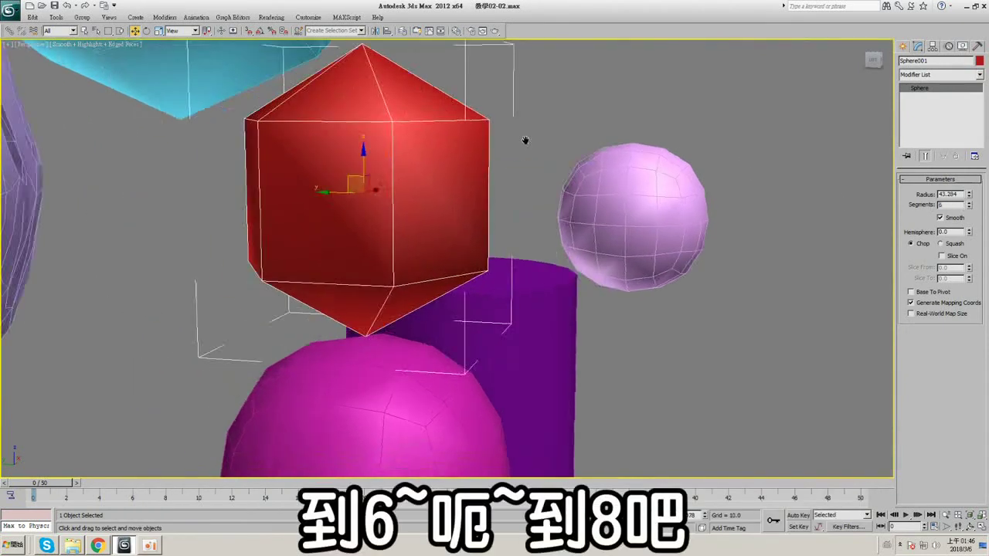
- Step the red sphere's segments down to 5 and back up to 11, comparing the shapes
{"action": "left_click", "coordinate": [971, 208]}
{"action": "left_click", "coordinate": [971, 207]}
{"action": "left_click", "coordinate": [970, 203]}
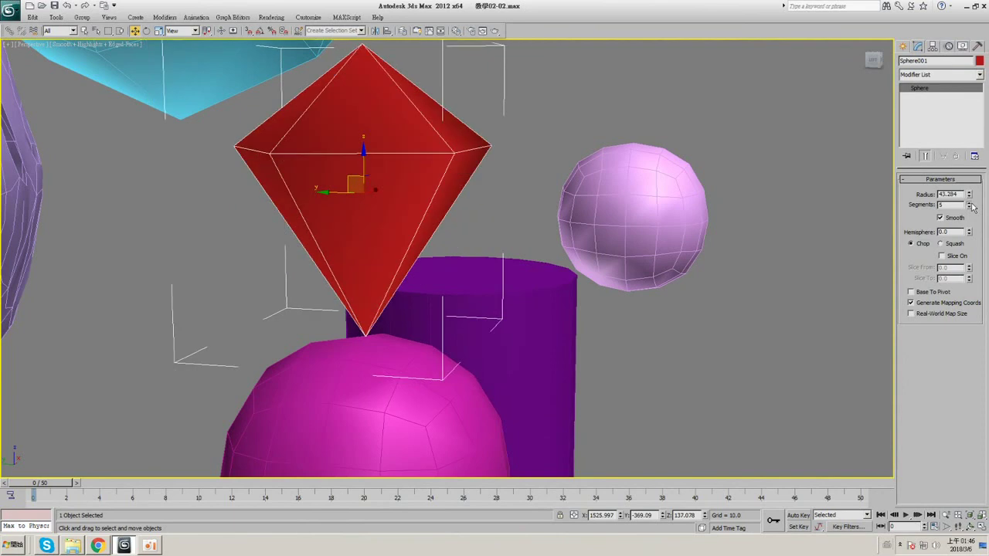
{"action": "left_click", "coordinate": [971, 203]}
{"action": "left_click", "coordinate": [970, 203]}
{"action": "left_click", "coordinate": [970, 204]}
{"action": "left_click", "coordinate": [970, 204]}
{"action": "left_click", "coordinate": [970, 204]}
{"action": "left_click", "coordinate": [970, 204]}
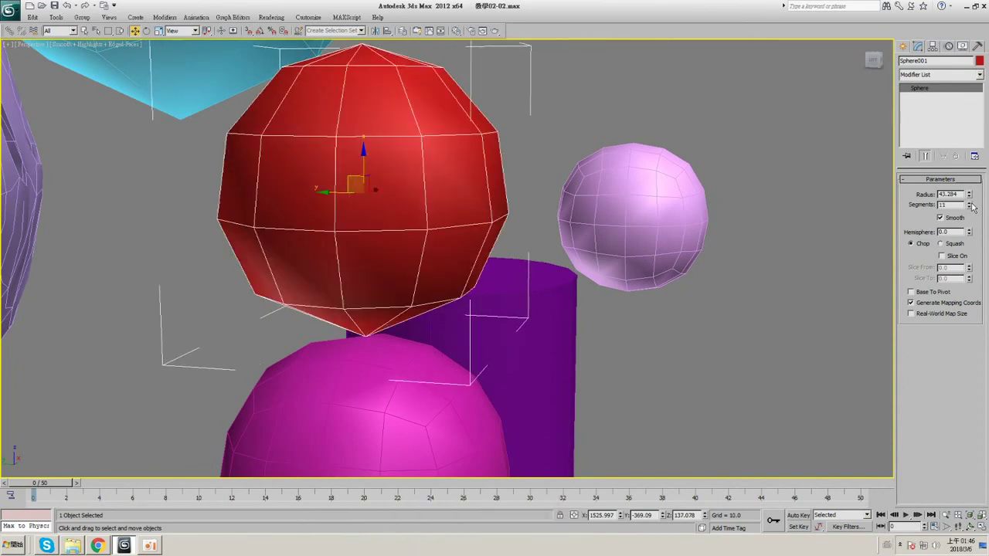
- Set the red sphere's segments to 12 and add a TurboSmooth modifier to it
{"action": "left_click", "coordinate": [970, 204]}
{"action": "middle_click_drag", "start_coordinate": [562, 194], "coordinate": [521, 180], "text": "alt"}
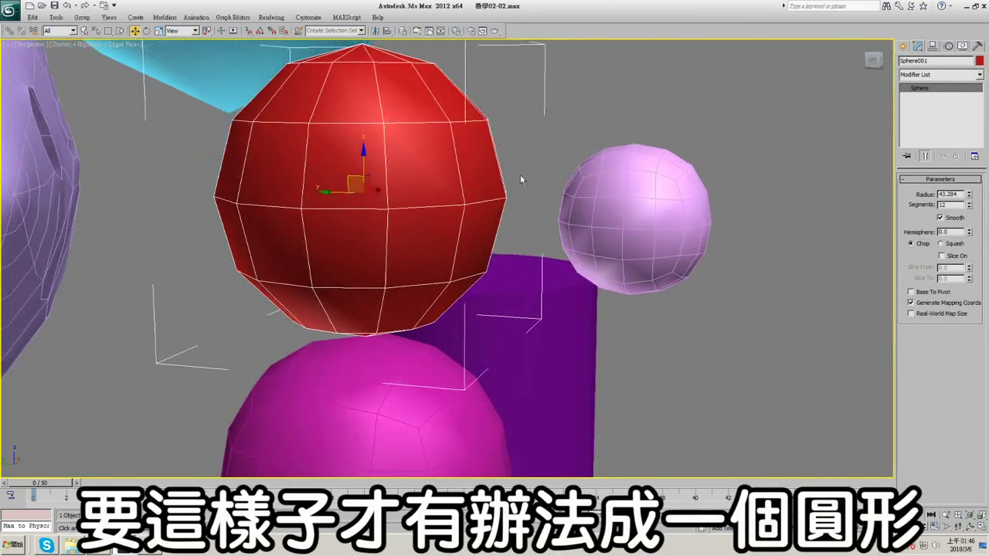
{"action": "left_click", "coordinate": [979, 74]}
{"action": "scroll", "coordinate": [950, 472], "scroll_direction": "down", "scroll_amount": 5}
{"action": "left_click", "coordinate": [925, 381]}
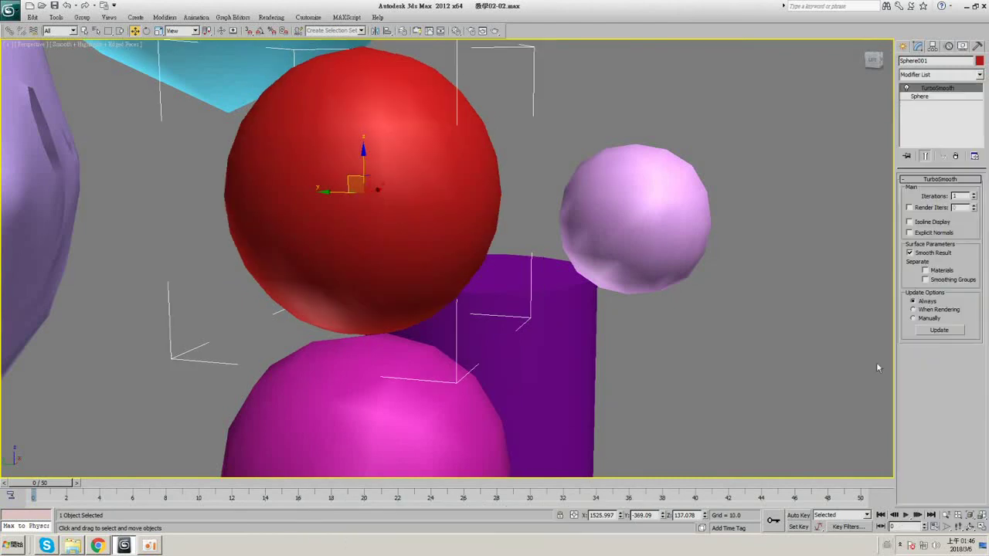
- Remove the TurboSmooth modifiers from the small pink ball and the red sphere
{"action": "left_click", "coordinate": [628, 217]}
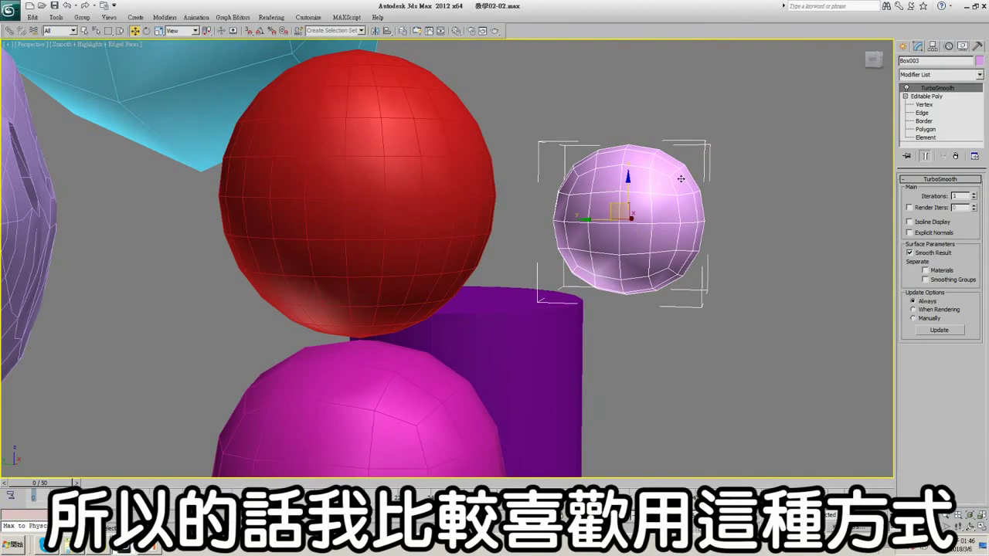
{"action": "left_click", "coordinate": [956, 156]}
{"action": "left_click", "coordinate": [394, 184]}
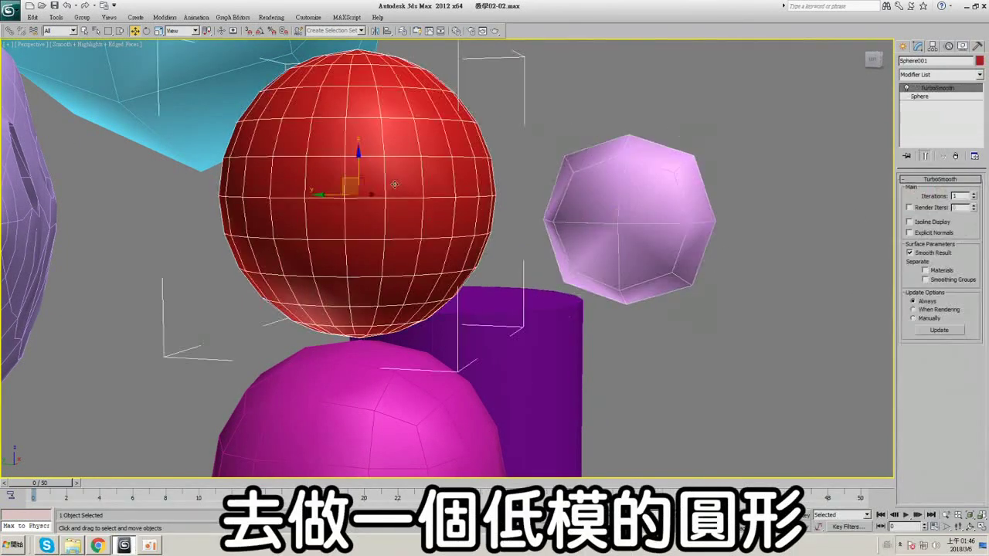
{"action": "left_click", "coordinate": [956, 156]}
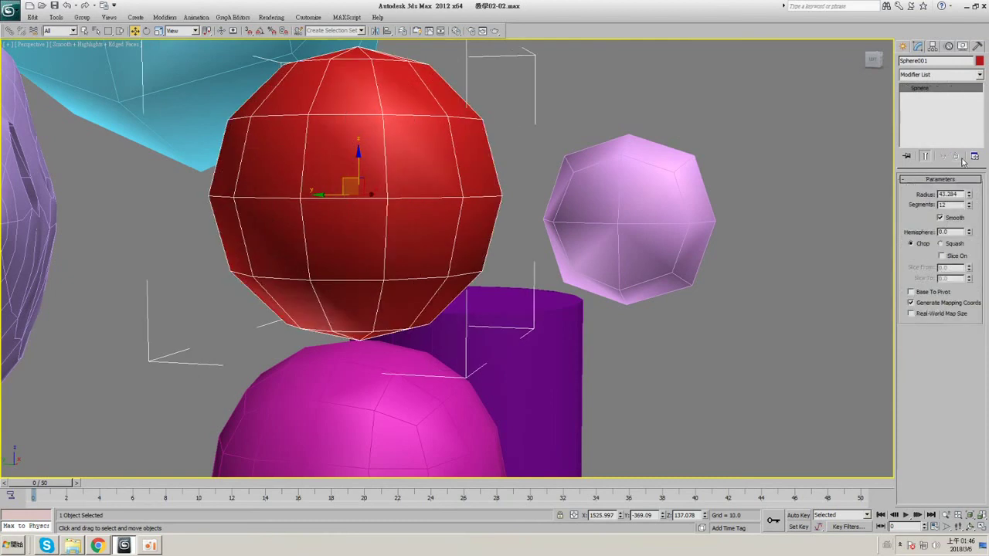
- Open the magenta ball's vertex level and tessellate its mesh with edges shown
{"action": "left_click", "coordinate": [597, 222]}
{"action": "middle_click_drag", "start_coordinate": [611, 222], "coordinate": [669, 182], "text": "alt"}
{"action": "key", "text": "F4"}
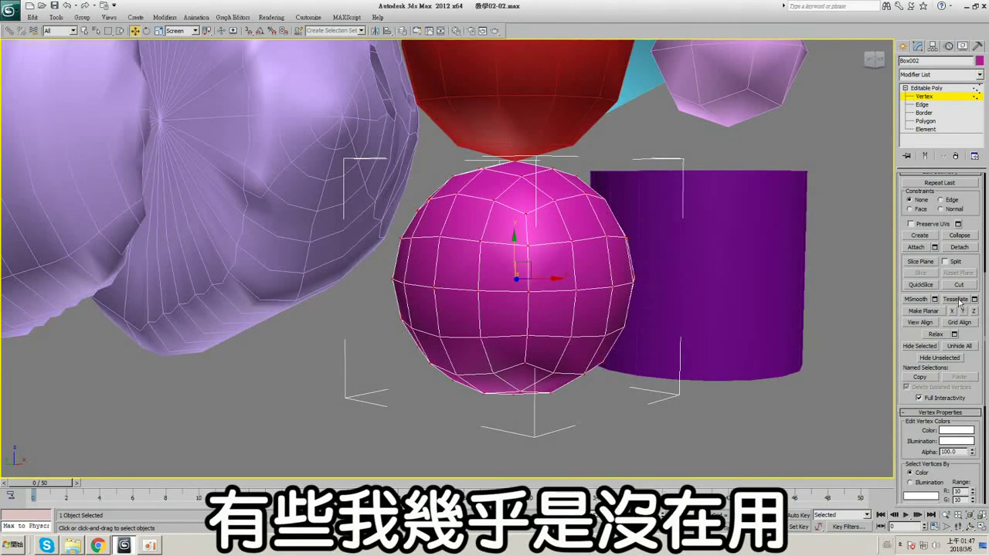
{"action": "left_click", "coordinate": [956, 299]}
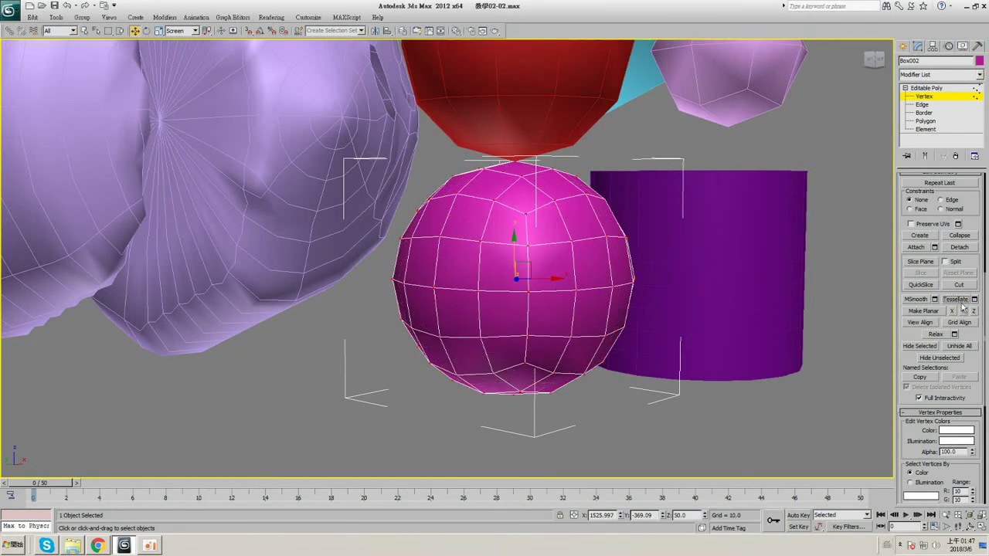
{"action": "left_click", "coordinate": [957, 300]}
{"action": "middle_click_drag", "start_coordinate": [585, 220], "coordinate": [565, 227], "text": "alt"}
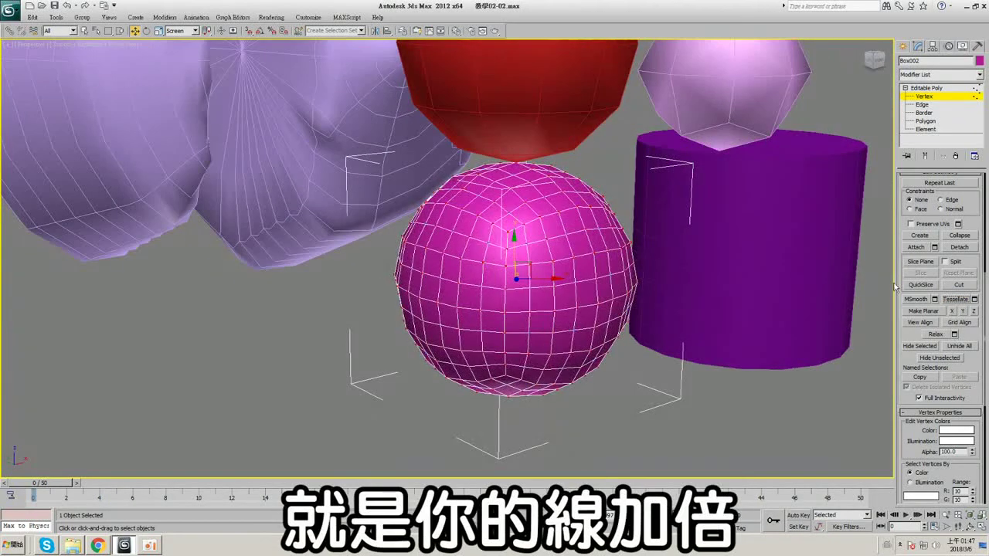
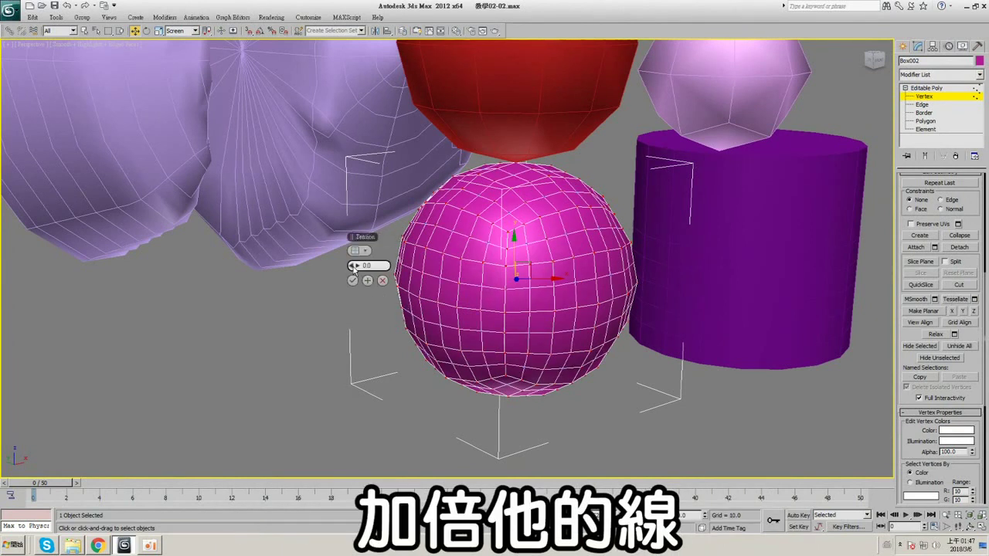
- Try raising the magenta ball's Tessellate tension to about 171.5, and change the tessellation type to Face
{"action": "left_click_drag", "start_coordinate": [352, 266], "coordinate": [353, 291]}
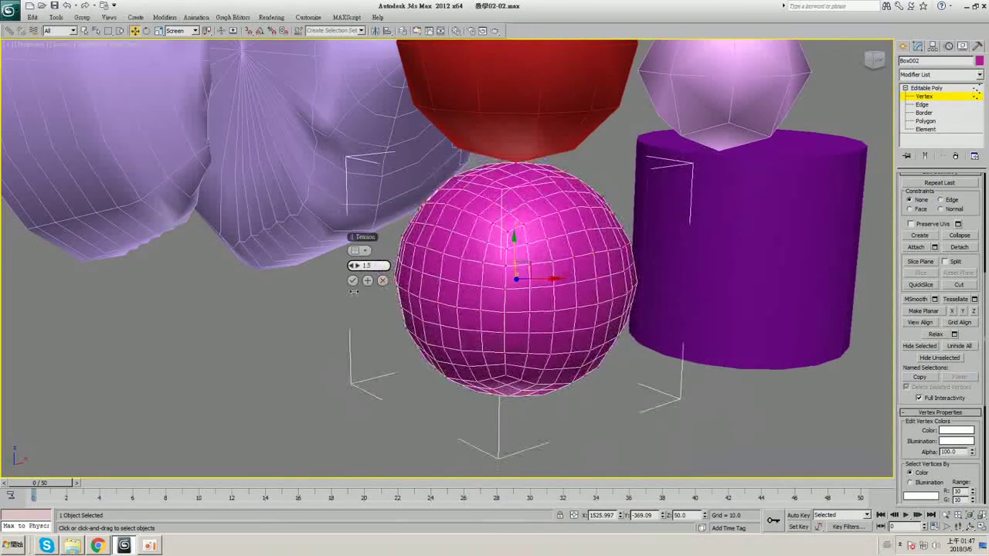
{"action": "middle_click_drag", "start_coordinate": [552, 289], "coordinate": [391, 264], "text": "alt"}
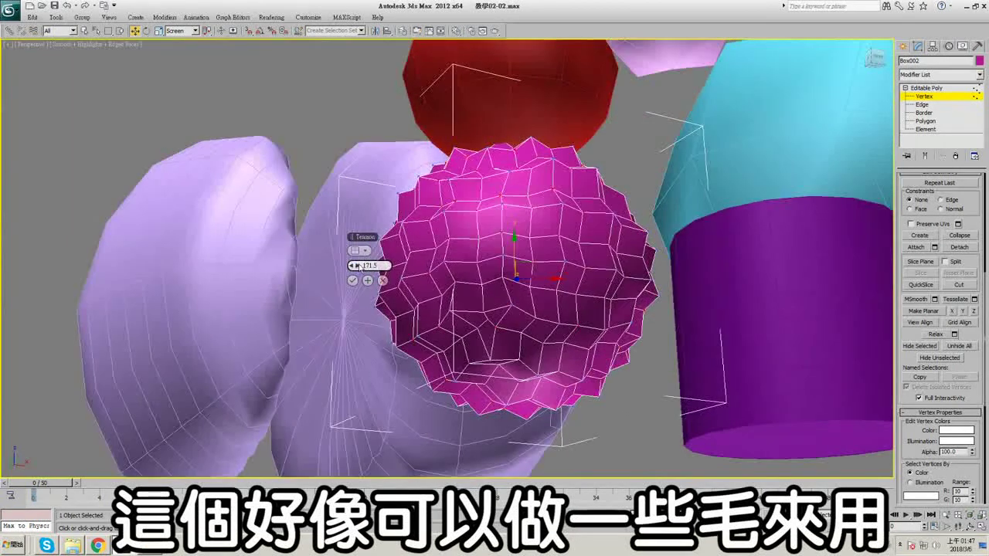
{"action": "left_click_drag", "start_coordinate": [253, 271], "coordinate": [381, 282]}
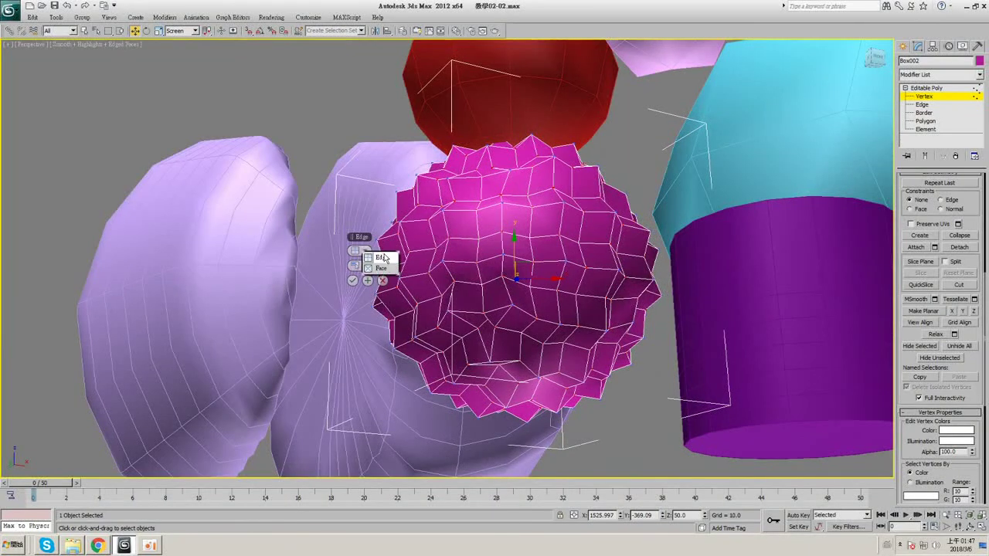
{"action": "left_click", "coordinate": [380, 270]}
{"action": "middle_click_drag", "start_coordinate": [469, 260], "coordinate": [391, 292], "text": "alt"}
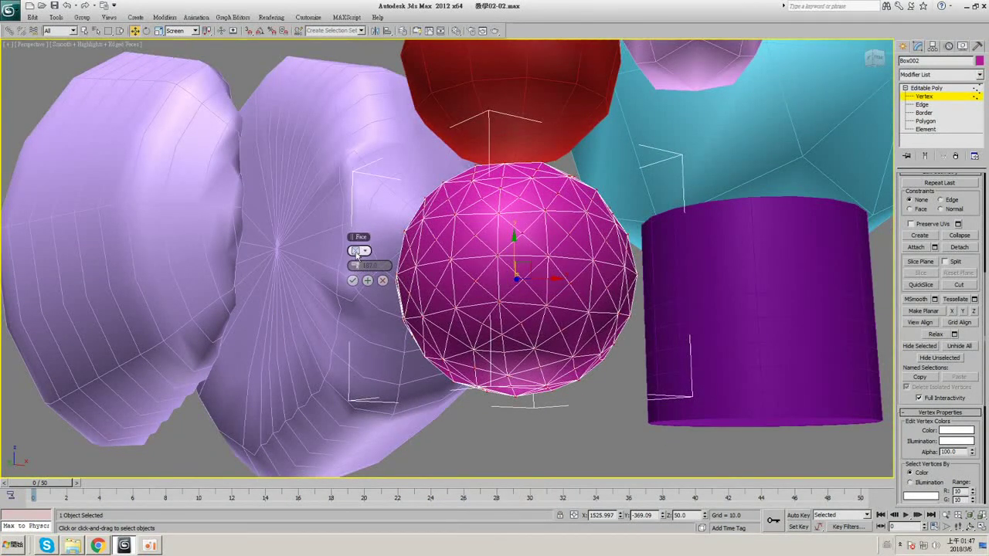
- Switch the tessellation type back to Edge, try another tension, and leave vertex editing with mesh edges hidden
{"action": "left_click", "coordinate": [360, 251]}
{"action": "left_click", "coordinate": [367, 264]}
{"action": "middle_click_drag", "start_coordinate": [374, 263], "coordinate": [364, 292], "text": "alt"}
{"action": "left_click_drag", "start_coordinate": [356, 266], "coordinate": [520, 313]}
{"action": "middle_click_drag", "start_coordinate": [552, 324], "coordinate": [540, 291], "text": "alt"}
{"action": "key", "text": "F4"}
{"action": "scroll", "coordinate": [618, 299], "scroll_direction": "down", "scroll_amount": 5}
{"action": "scroll", "coordinate": [606, 252], "scroll_direction": "up", "scroll_amount": 3}
{"action": "left_click", "coordinate": [927, 89]}
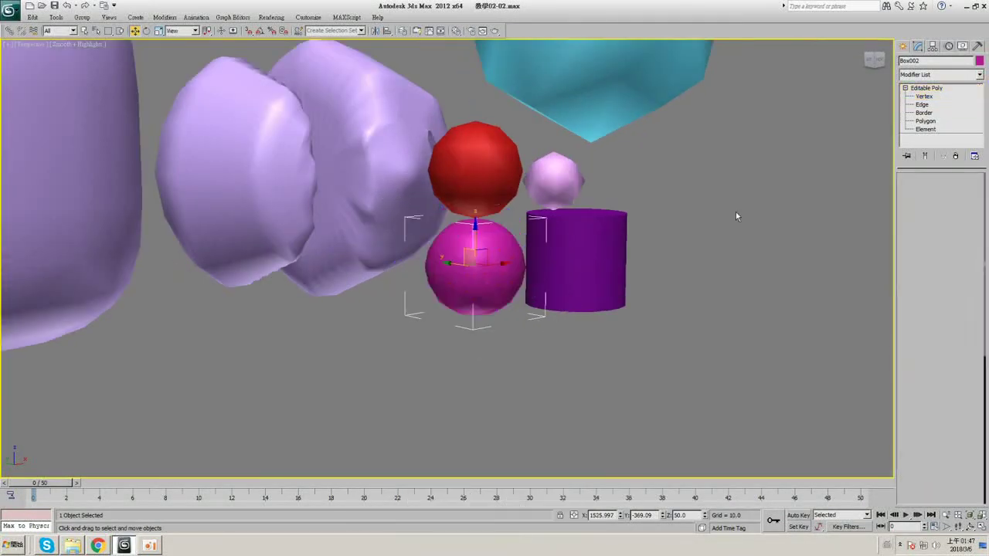
- Try tessellating the magenta ball again at vertex level, and undo it
{"action": "middle_click_drag", "start_coordinate": [735, 212], "coordinate": [680, 249], "text": "alt"}
{"action": "left_click", "coordinate": [924, 95]}
{"action": "middle_click_drag", "start_coordinate": [544, 274], "coordinate": [515, 273]}
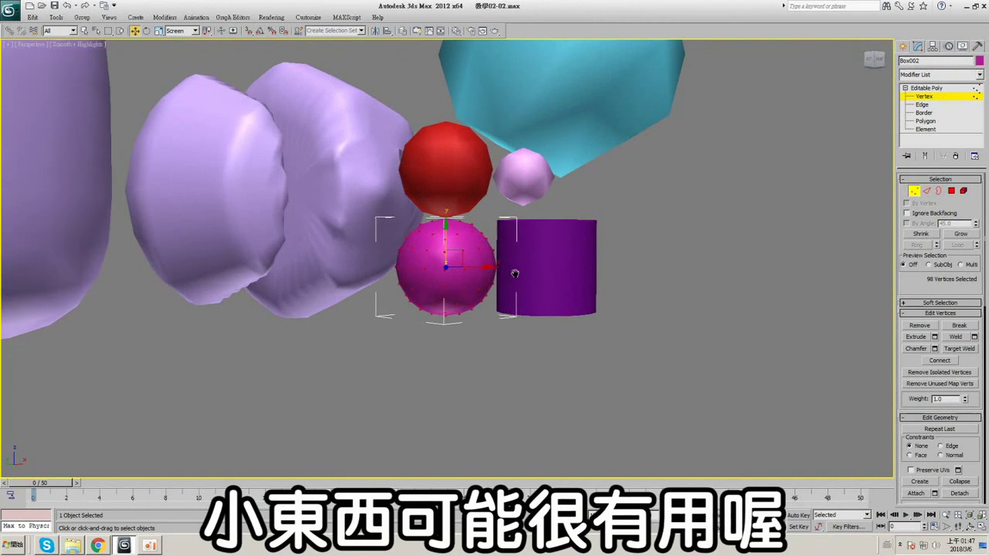
{"action": "scroll", "coordinate": [965, 356], "scroll_direction": "down", "scroll_amount": 5}
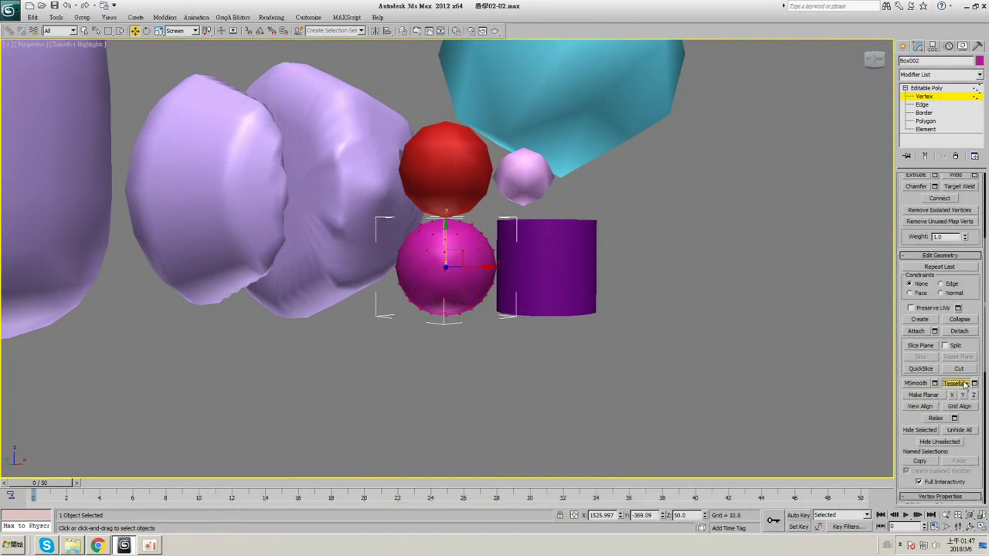
{"action": "middle_click_drag", "start_coordinate": [558, 277], "coordinate": [580, 261]}
{"action": "scroll", "coordinate": [606, 276], "scroll_direction": "up", "scroll_amount": 3}
{"action": "key", "text": "ctrl+z"}
- Select the vertices of one half of the magenta ball and try Tessellate on them with a tension of about 435
{"action": "left_click", "coordinate": [974, 383]}
{"action": "key", "text": "F4"}
{"action": "scroll", "coordinate": [583, 259], "scroll_direction": "up", "scroll_amount": 3}
{"action": "key", "text": "F3"}
{"action": "left_click_drag", "start_coordinate": [747, 117], "coordinate": [545, 409]}
{"action": "key", "text": "F3"}
{"action": "left_click_drag", "start_coordinate": [355, 268], "coordinate": [448, 289]}
{"action": "middle_click_drag", "start_coordinate": [448, 289], "coordinate": [575, 253], "text": "alt"}
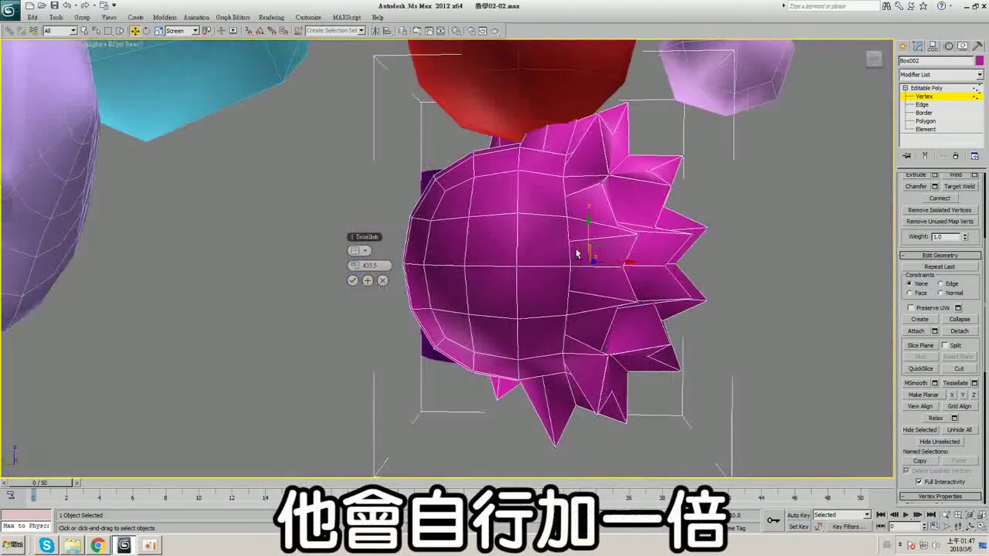
{"action": "left_click", "coordinate": [383, 281]}
- Try Tessellate over the whole magenta ball with the tension changed to 393.5, and cancel it
{"action": "middle_click_drag", "start_coordinate": [389, 282], "coordinate": [492, 236], "text": "alt"}
{"action": "left_click_drag", "start_coordinate": [654, 393], "coordinate": [656, 395]}
{"action": "key", "text": "F3"}
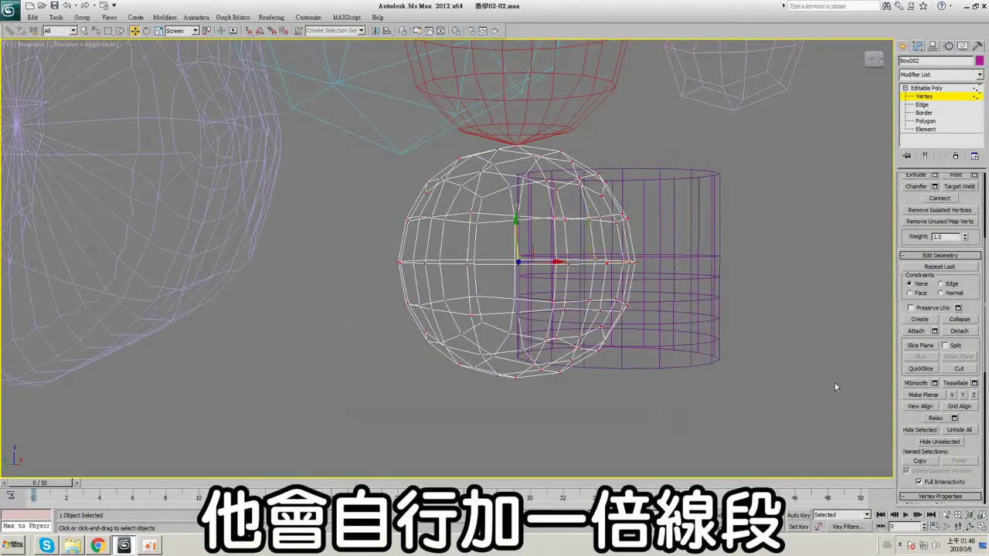
{"action": "key", "text": "F3"}
{"action": "left_click", "coordinate": [975, 383]}
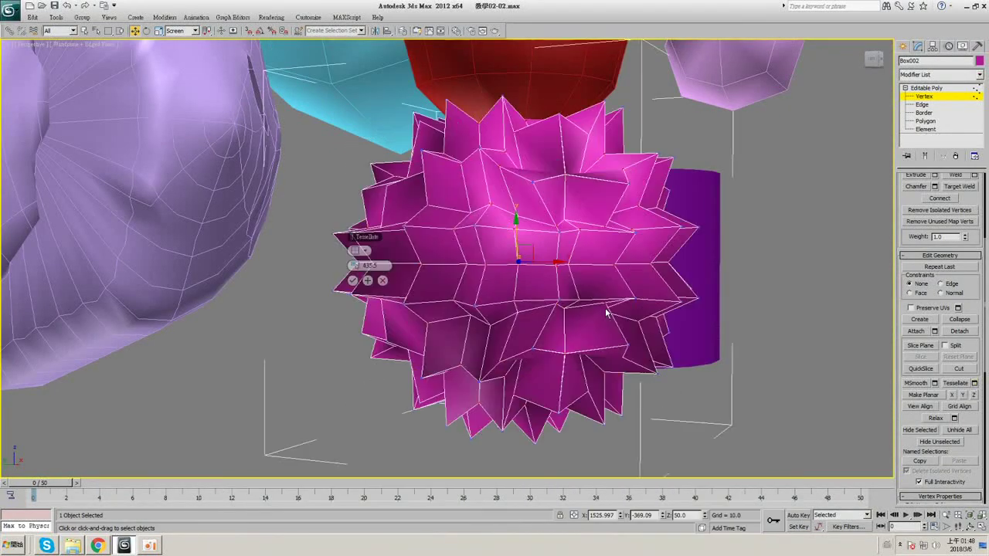
{"action": "left_click", "coordinate": [358, 265]}
{"action": "left_click_drag", "start_coordinate": [353, 265], "coordinate": [718, 339]}
{"action": "middle_click_drag", "start_coordinate": [662, 302], "coordinate": [479, 285], "text": "alt"}
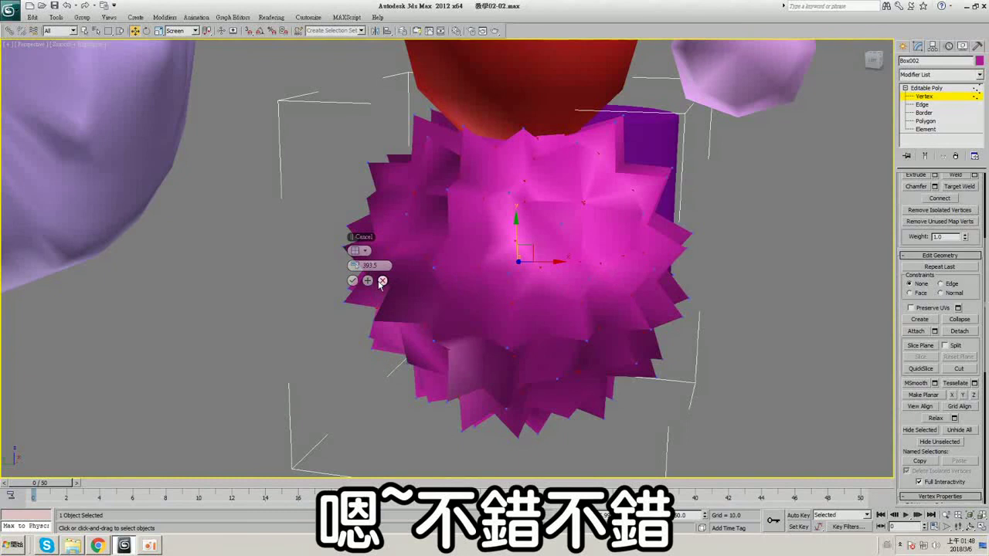
{"action": "middle_click_drag", "start_coordinate": [641, 302], "coordinate": [630, 279]}
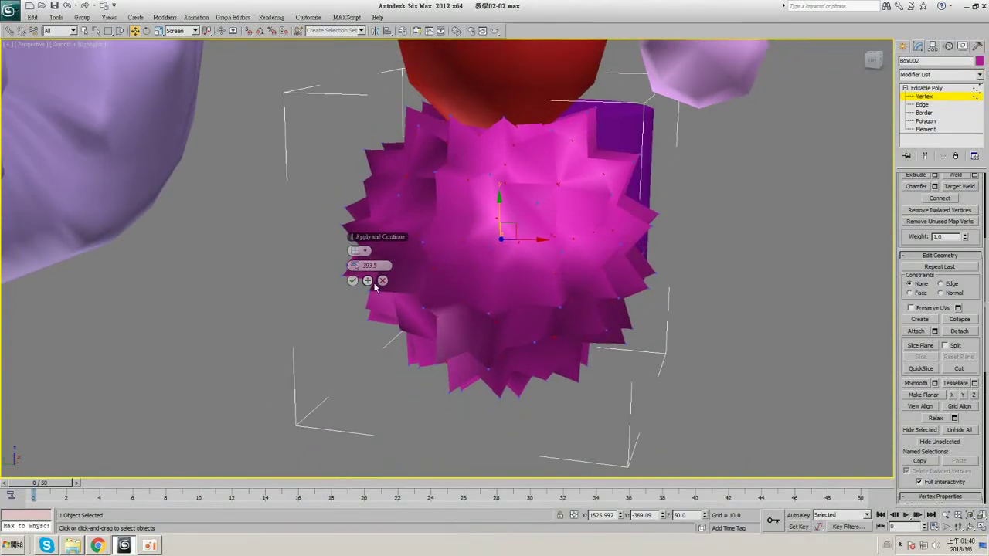
{"action": "left_click", "coordinate": [383, 281]}
- Select the magenta ball's vertices on the side away from the purple cylinder and make them planar along X
{"action": "middle_click_drag", "start_coordinate": [574, 240], "coordinate": [626, 244], "text": "alt"}
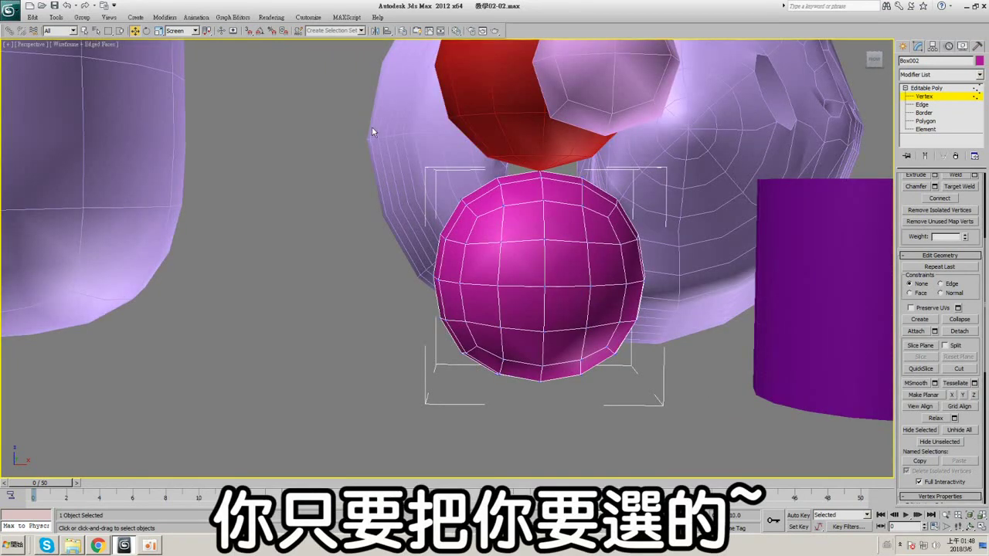
{"action": "key", "text": "F3"}
{"action": "mouse_move", "coordinate": [372, 118]}
{"action": "left_mouse_down"}
{"action": "mouse_move", "coordinate": [439, 320]}
{"action": "mouse_move", "coordinate": [515, 397]}
{"action": "left_mouse_up"}
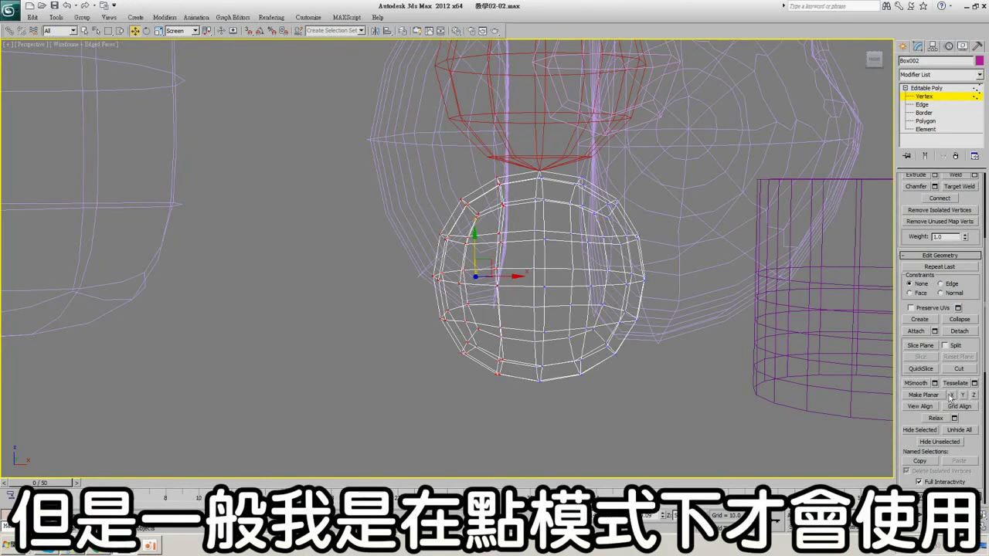
{"action": "left_click_drag", "start_coordinate": [359, 120], "coordinate": [510, 386]}
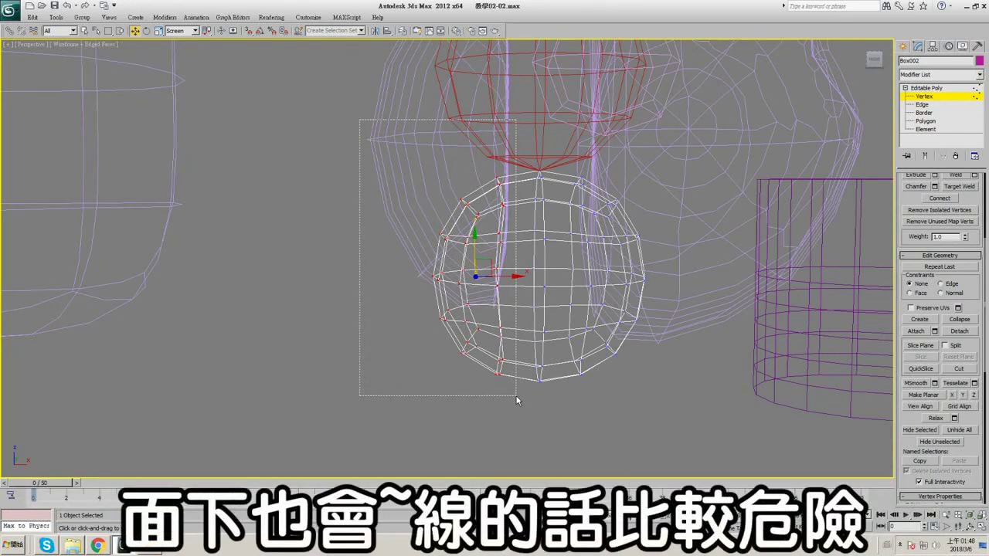
{"action": "middle_click_drag", "start_coordinate": [485, 228], "coordinate": [493, 228], "text": "alt"}
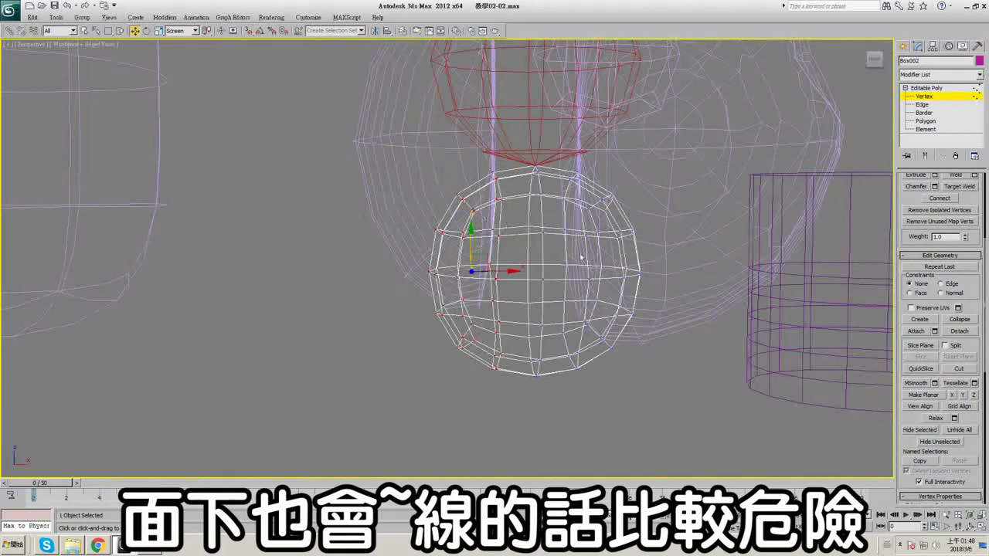
{"action": "key", "text": "F3"}
{"action": "left_click", "coordinate": [952, 395]}
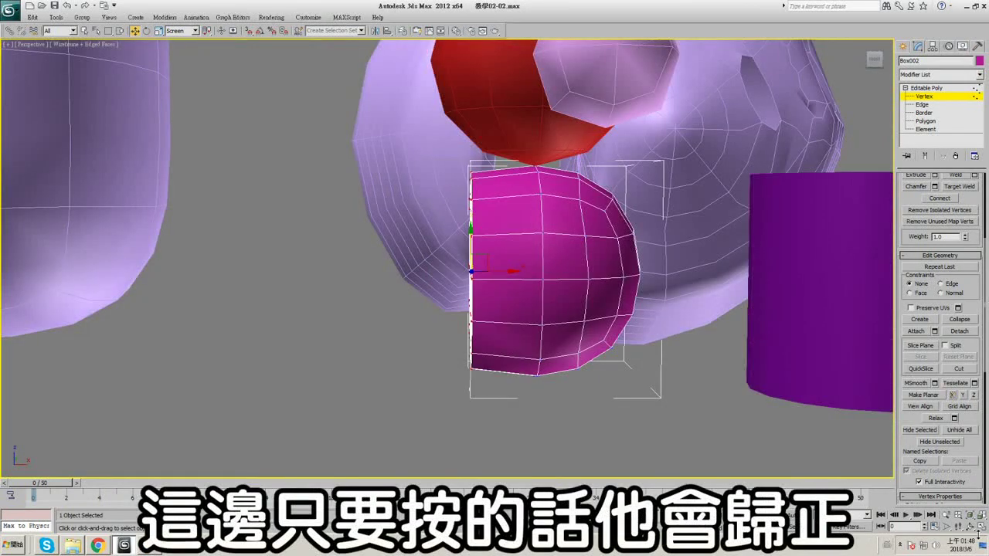
- Maximize the front view, frame the magenta ball, and flatten its selected vertices along X there
{"action": "left_click", "coordinate": [980, 527]}
{"action": "right_click", "coordinate": [701, 199]}
{"action": "left_click", "coordinate": [981, 527]}
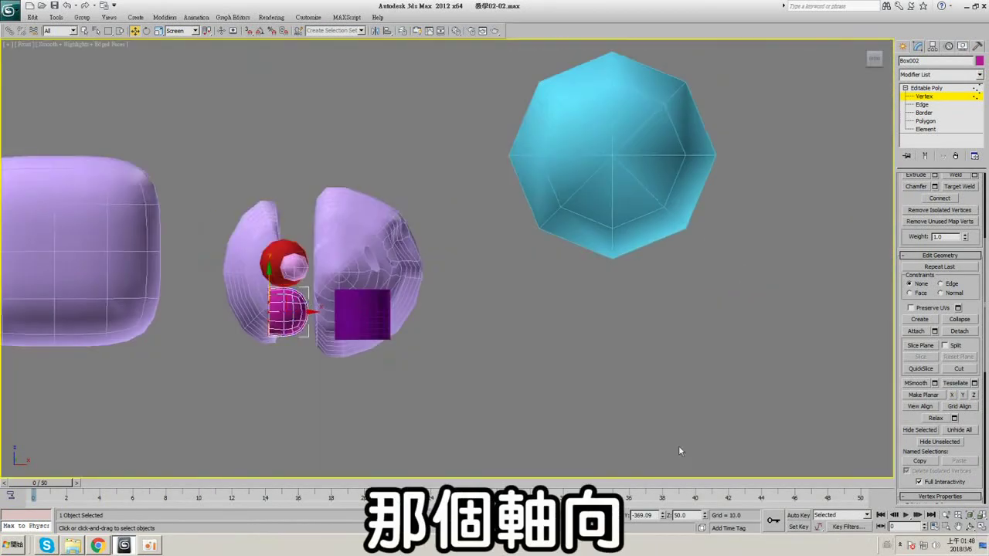
{"action": "key", "text": "z"}
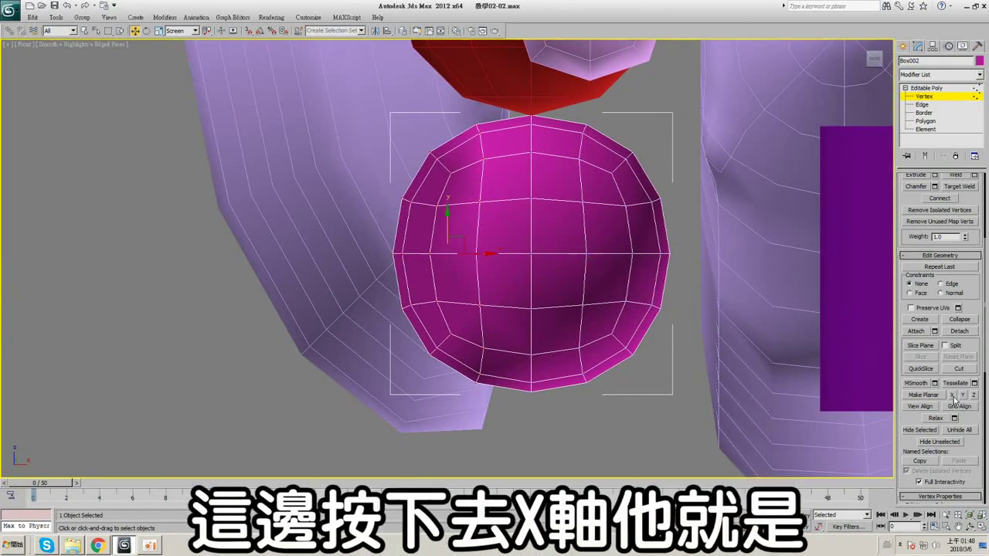
{"action": "left_click", "coordinate": [953, 396]}
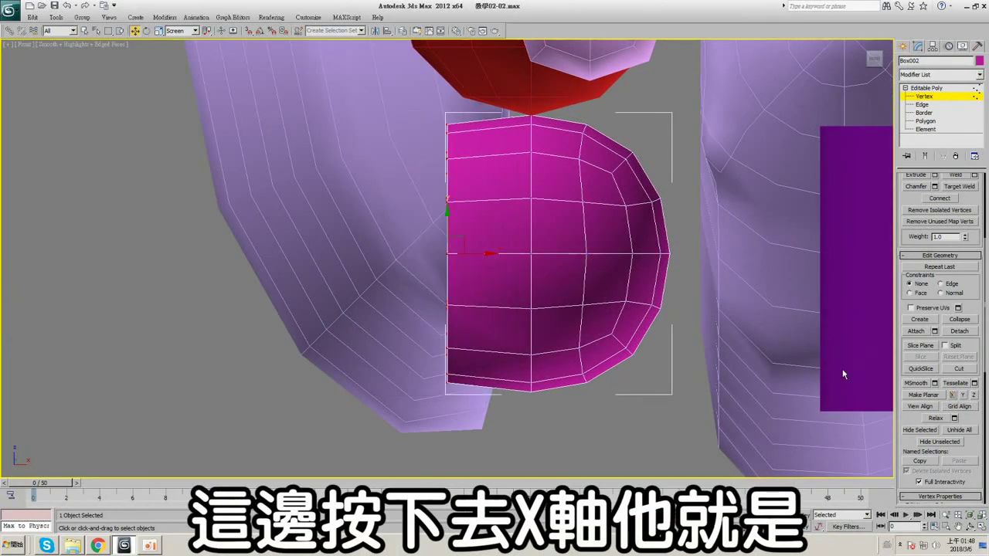
{"action": "key", "text": "F3"}
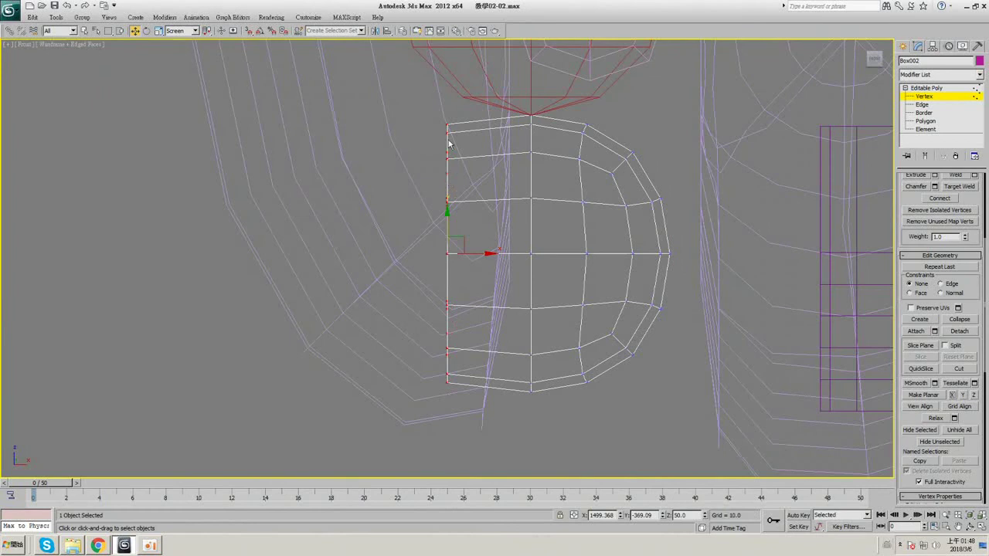
{"action": "key", "text": "F3"}
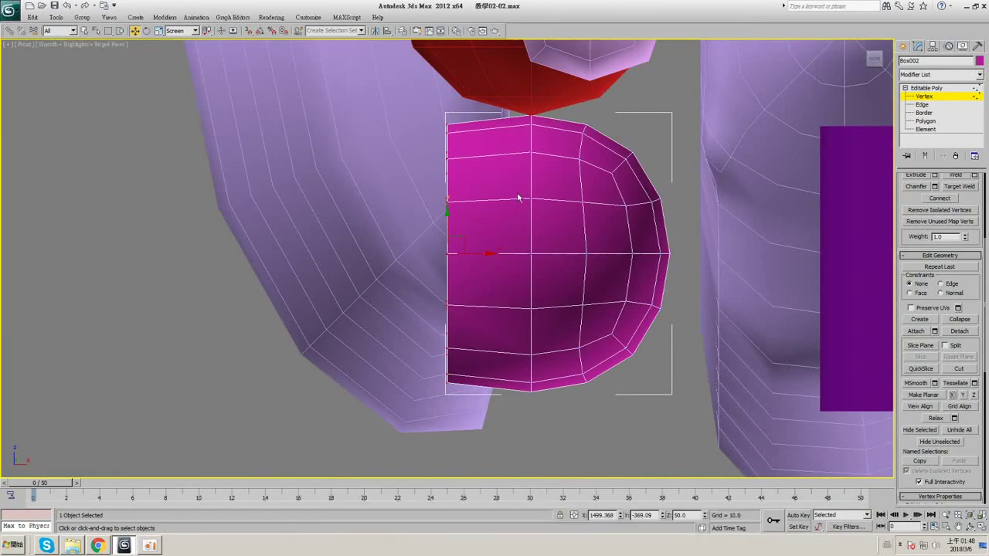
- Move the flattened vertices to X coordinate 0 to show centring, and undo the move
{"action": "type", "text": "0"}
{"action": "key", "text": "Return"}
{"action": "key", "text": "F3"}
{"action": "mouse_move", "coordinate": [356, 264]}
{"action": "middle_mouse_down"}
{"action": "mouse_move", "coordinate": [508, 303]}
{"action": "mouse_move", "coordinate": [850, 239]}
{"action": "middle_mouse_up"}
{"action": "scroll", "coordinate": [507, 303], "scroll_direction": "down", "scroll_amount": 2}
{"action": "key", "text": "F3"}
{"action": "middle_click_drag", "start_coordinate": [853, 281], "coordinate": [398, 269]}
{"action": "key", "text": "ctrl+z"}
- Undo the X-axis flattening of the magenta ball's vertices
{"action": "middle_click_drag", "start_coordinate": [742, 267], "coordinate": [296, 300]}
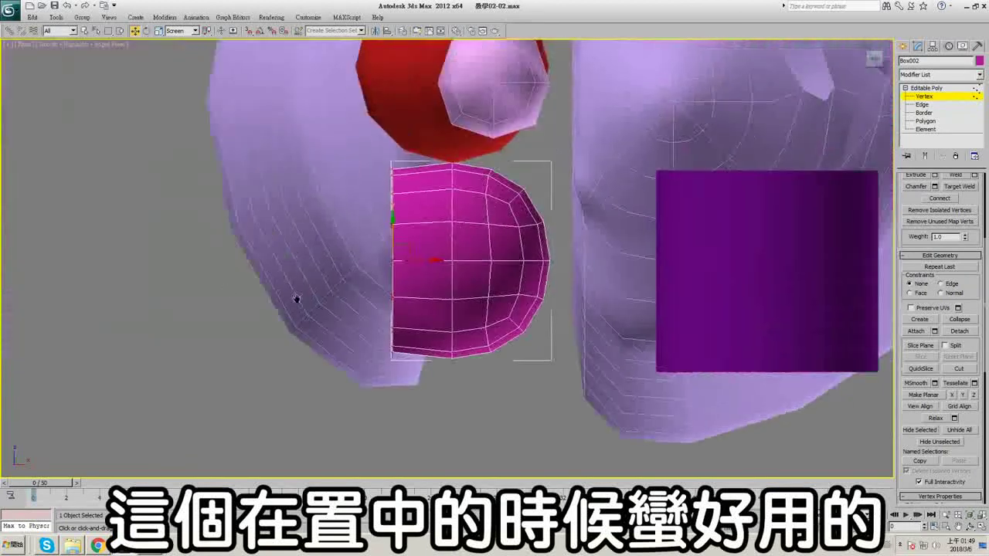
{"action": "scroll", "coordinate": [433, 309], "scroll_direction": "down", "scroll_amount": 2}
{"action": "middle_click_drag", "start_coordinate": [514, 322], "coordinate": [556, 316]}
{"action": "key", "text": "F3"}
{"action": "scroll", "coordinate": [488, 296], "scroll_direction": "up", "scroll_amount": 4}
{"action": "key", "text": "ctrl+z"}
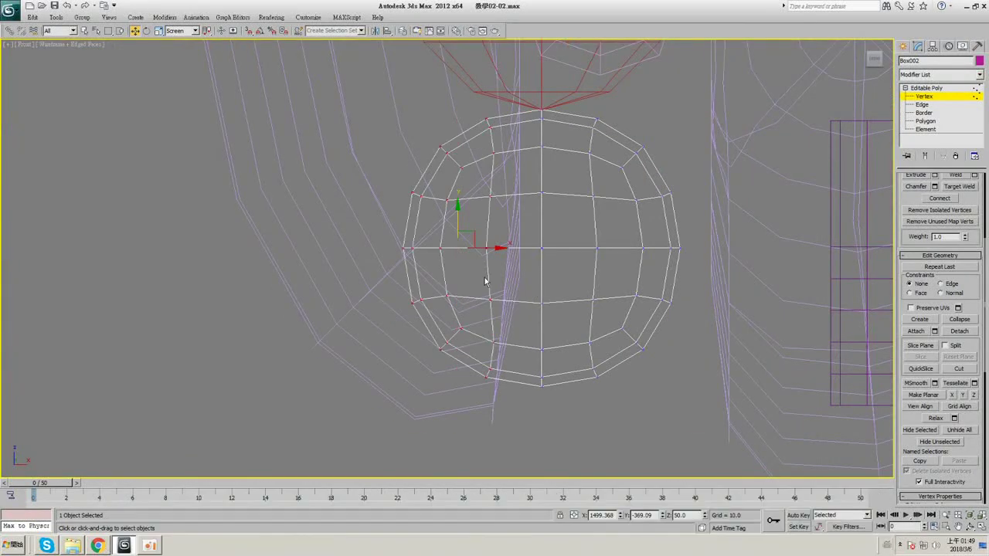
{"action": "key", "text": "F3"}
- Switch from the maximized front view to the perspective view, maximized and shown in wireframe
{"action": "left_click", "coordinate": [979, 528]}
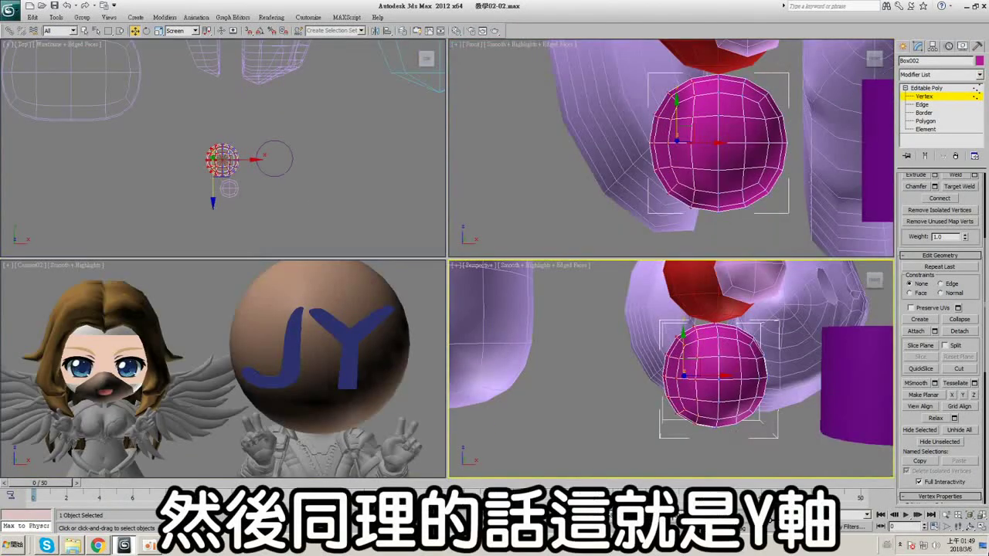
{"action": "left_click", "coordinate": [981, 530]}
{"action": "key", "text": "F3"}
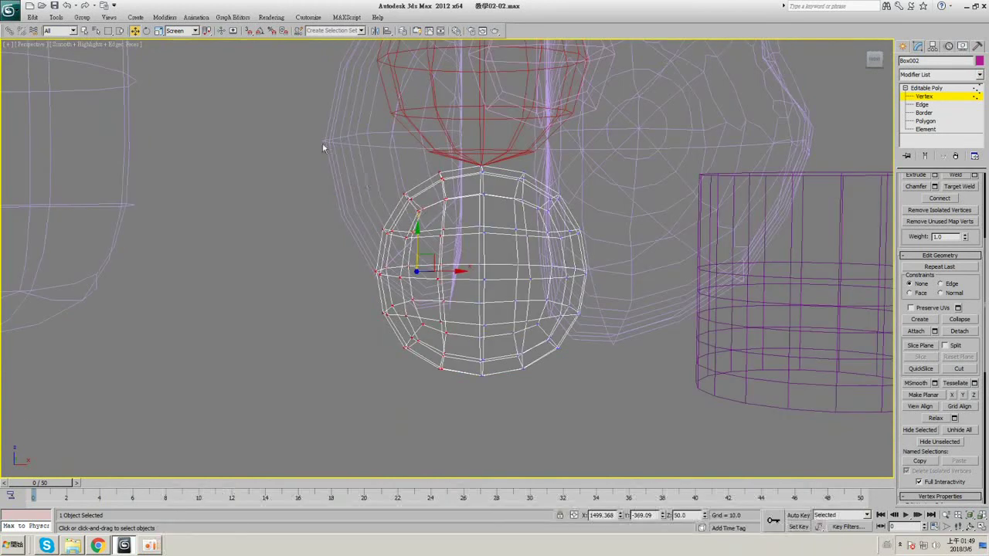
- Select the vertices on the magenta ball's front side, make them planar along Y, and undo the flattening
{"action": "left_click_drag", "start_coordinate": [325, 147], "coordinate": [469, 215]}
{"action": "mouse_move", "coordinate": [492, 134]}
{"action": "left_mouse_down"}
{"action": "mouse_move", "coordinate": [641, 332]}
{"action": "mouse_move", "coordinate": [641, 398]}
{"action": "left_mouse_up"}
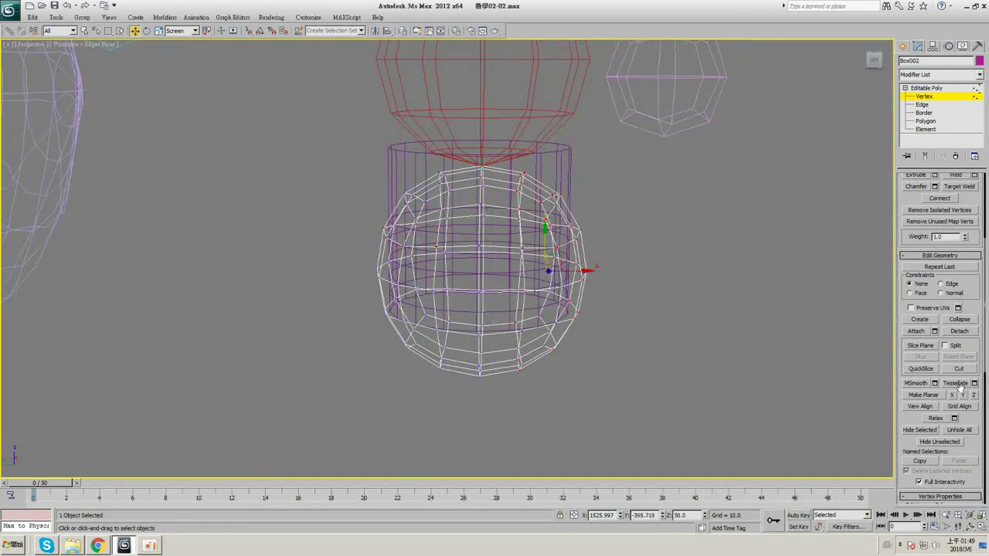
{"action": "left_click", "coordinate": [962, 396]}
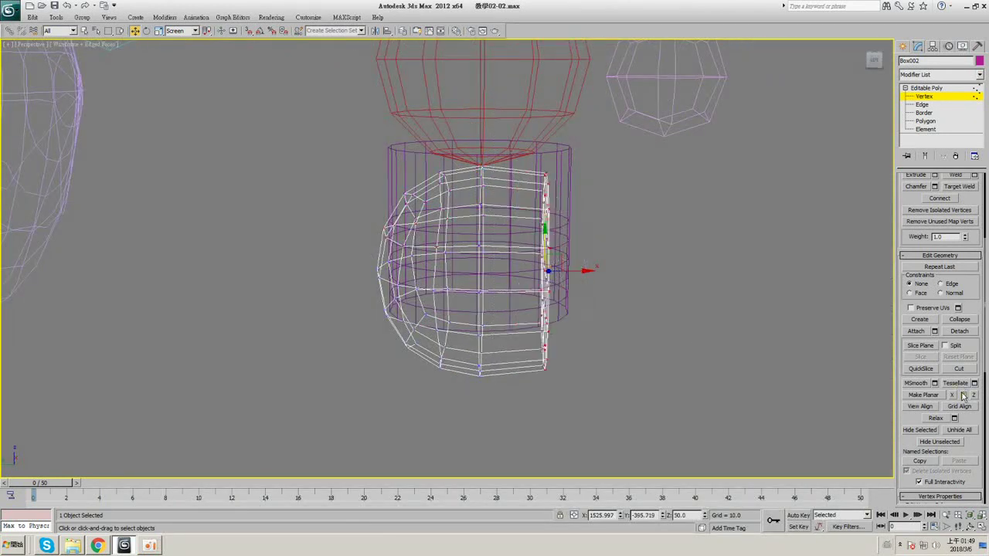
{"action": "key", "text": "F3"}
{"action": "mouse_move", "coordinate": [603, 249]}
{"action": "middle_mouse_down", "text": "alt"}
{"action": "mouse_move", "coordinate": [539, 248]}
{"action": "mouse_move", "coordinate": [578, 259]}
{"action": "mouse_move", "coordinate": [578, 235]}
{"action": "mouse_move", "coordinate": [516, 226]}
{"action": "middle_mouse_up", "text": "alt"}
{"action": "key", "text": "F4"}
{"action": "key", "text": "ctrl+z"}
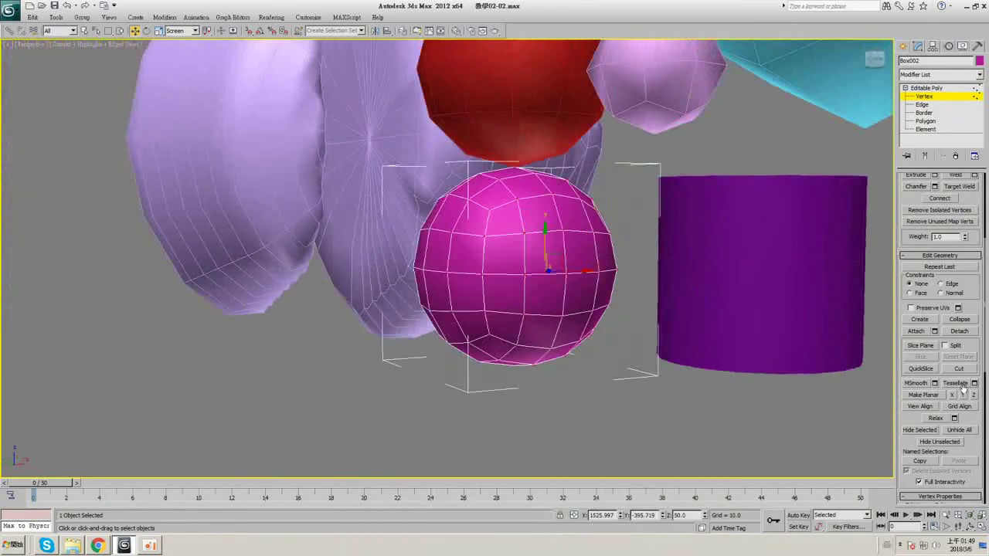
- Select the magenta ball's upper vertices, make them planar along Z, and undo the flattening
{"action": "middle_click_drag", "start_coordinate": [507, 193], "coordinate": [487, 187], "text": "alt"}
{"action": "key", "text": "F3"}
{"action": "left_click_drag", "start_coordinate": [379, 127], "coordinate": [690, 252]}
{"action": "key", "text": "F3"}
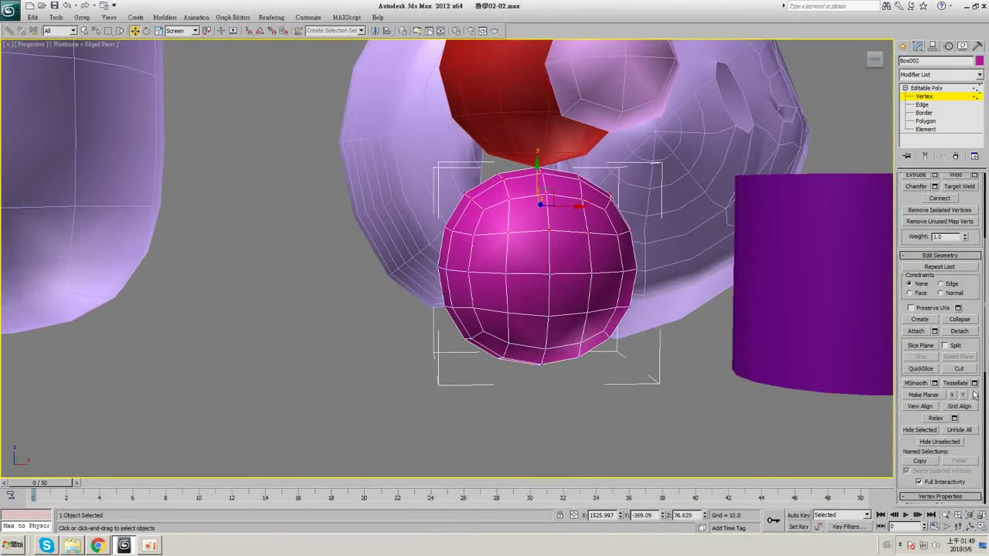
{"action": "left_click", "coordinate": [974, 395]}
{"action": "middle_click_drag", "start_coordinate": [589, 258], "coordinate": [565, 185], "text": "alt"}
{"action": "key", "text": "shift+z"}
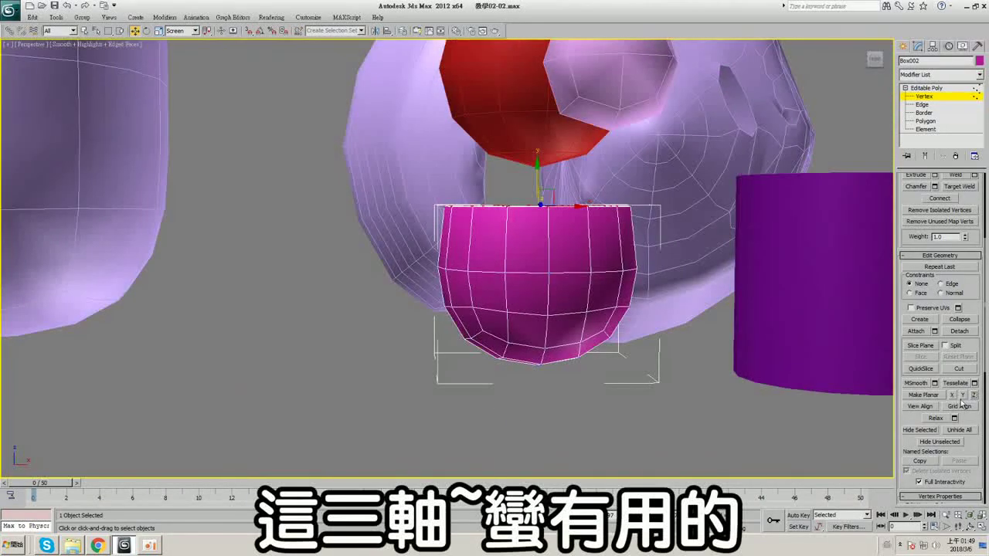
{"action": "key", "text": "ctrl+z"}
- Select the ball's vertices from the side away from the purple cylinder through the centre column, and try Make Planar along X, Y and Z
{"action": "key", "text": "F3"}
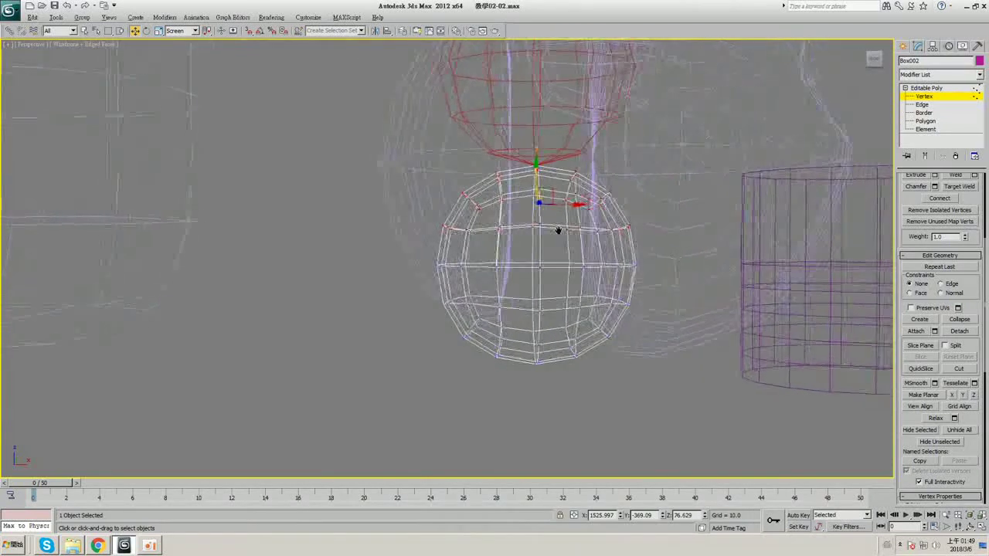
{"action": "mouse_move", "coordinate": [381, 119]}
{"action": "left_mouse_down"}
{"action": "mouse_move", "coordinate": [514, 376]}
{"action": "mouse_move", "coordinate": [562, 360]}
{"action": "mouse_move", "coordinate": [576, 402]}
{"action": "left_mouse_up"}
{"action": "key", "text": "F3"}
{"action": "key", "text": "F3"}
{"action": "key", "text": "F3"}
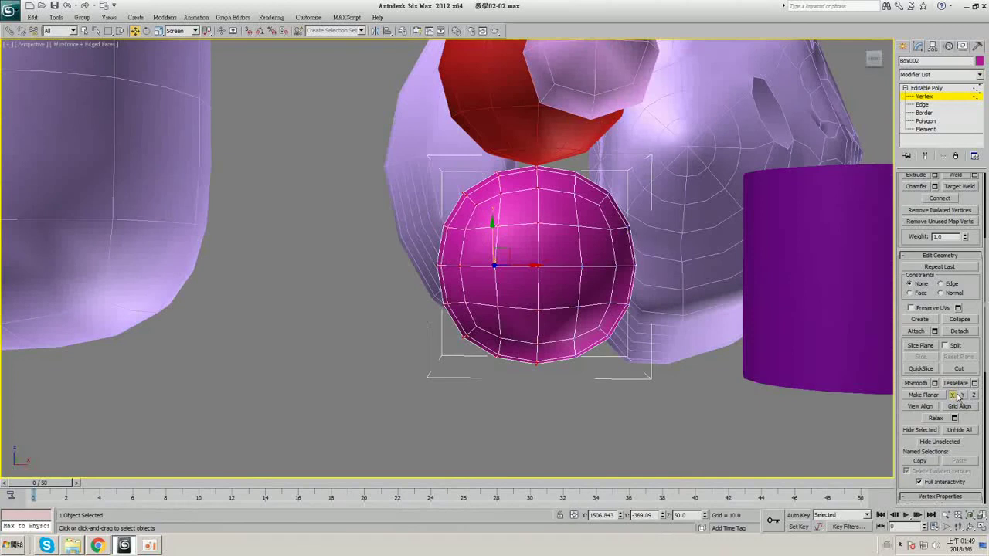
{"action": "left_click", "coordinate": [956, 394]}
{"action": "mouse_move", "coordinate": [564, 255]}
{"action": "middle_mouse_down", "text": "alt"}
{"action": "mouse_move", "coordinate": [574, 281]}
{"action": "mouse_move", "coordinate": [578, 273]}
{"action": "mouse_move", "coordinate": [551, 287]}
{"action": "mouse_move", "coordinate": [558, 271]}
{"action": "mouse_move", "coordinate": [573, 278]}
{"action": "mouse_move", "coordinate": [515, 262]}
{"action": "mouse_move", "coordinate": [550, 255]}
{"action": "middle_mouse_up", "text": "alt"}
{"action": "left_click", "coordinate": [962, 396]}
{"action": "left_click", "coordinate": [973, 396]}
{"action": "key", "text": "ctrl+z"}
{"action": "key", "text": "ctrl+z"}
- Make the selected vertices planar along X and Z, and undo both flattenings
{"action": "left_click", "coordinate": [953, 394]}
{"action": "left_click", "coordinate": [973, 395]}
{"action": "key", "text": "ctrl+z"}
{"action": "key", "text": "ctrl+z"}
- Select all vertices of the magenta ball, flatten them with View Align, and undo the alignment
{"action": "scroll", "coordinate": [555, 247], "scroll_direction": "up", "scroll_amount": 3}
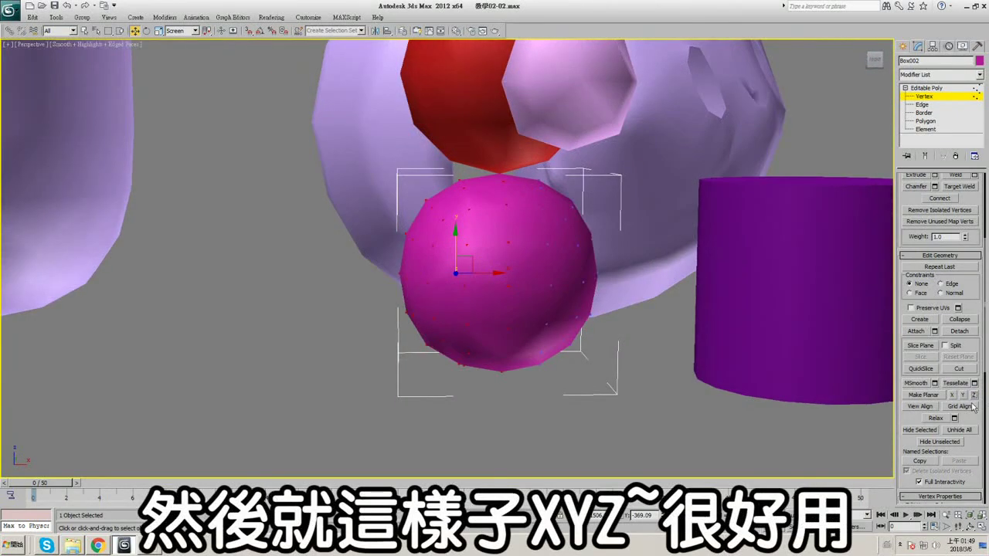
{"action": "key", "text": "F3"}
{"action": "mouse_move", "coordinate": [371, 139]}
{"action": "left_mouse_down"}
{"action": "mouse_move", "coordinate": [495, 296]}
{"action": "mouse_move", "coordinate": [638, 395]}
{"action": "left_mouse_up"}
{"action": "key", "text": "F3"}
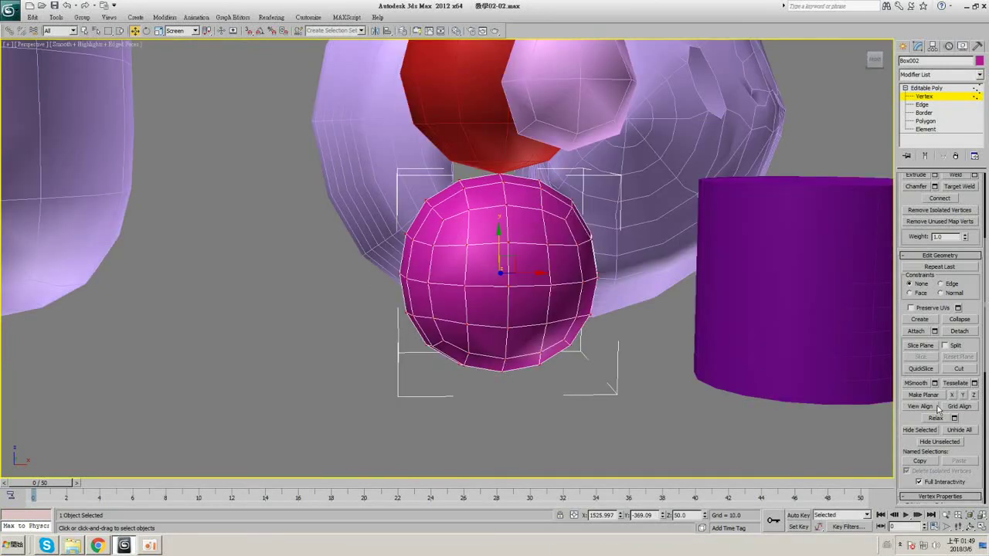
{"action": "left_click", "coordinate": [930, 407]}
{"action": "middle_click_drag", "start_coordinate": [587, 283], "coordinate": [625, 279], "text": "alt"}
{"action": "scroll", "coordinate": [626, 278], "scroll_direction": "up", "scroll_amount": 2}
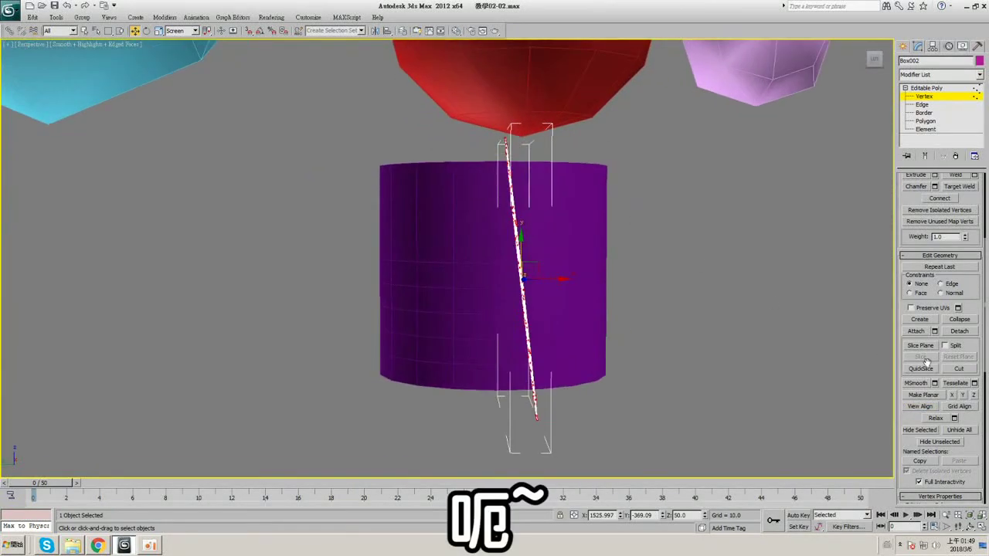
{"action": "key", "text": "ctrl+z"}
- Flatten all of the magenta ball's vertices with Grid Align, and undo the alignment
{"action": "key", "text": "F3"}
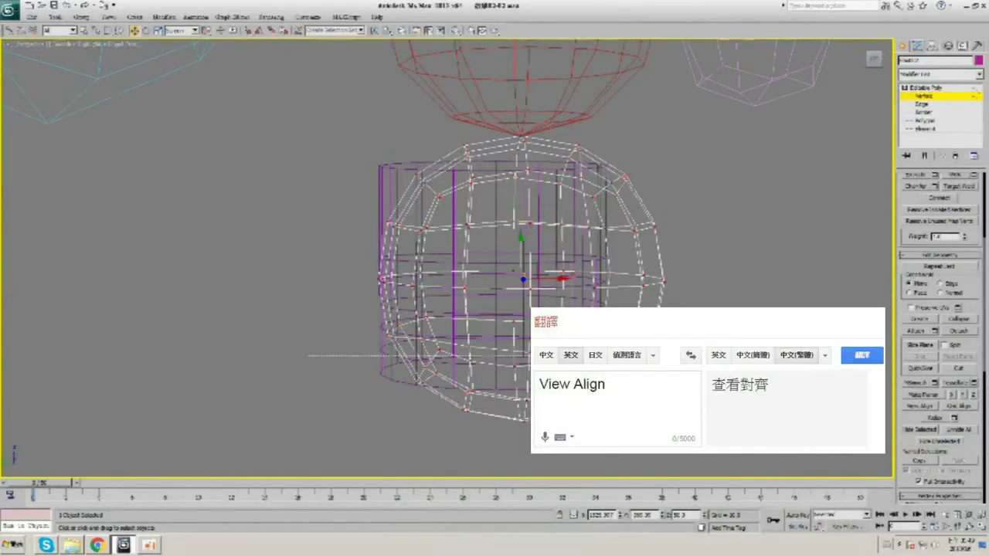
{"action": "left_click", "coordinate": [965, 408]}
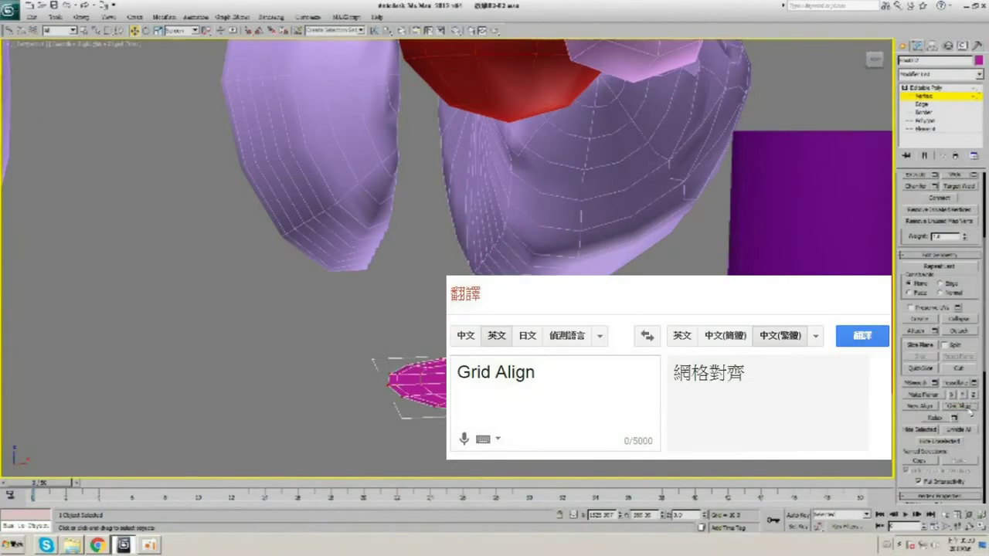
{"action": "middle_click_drag", "start_coordinate": [526, 326], "coordinate": [525, 313], "text": "alt"}
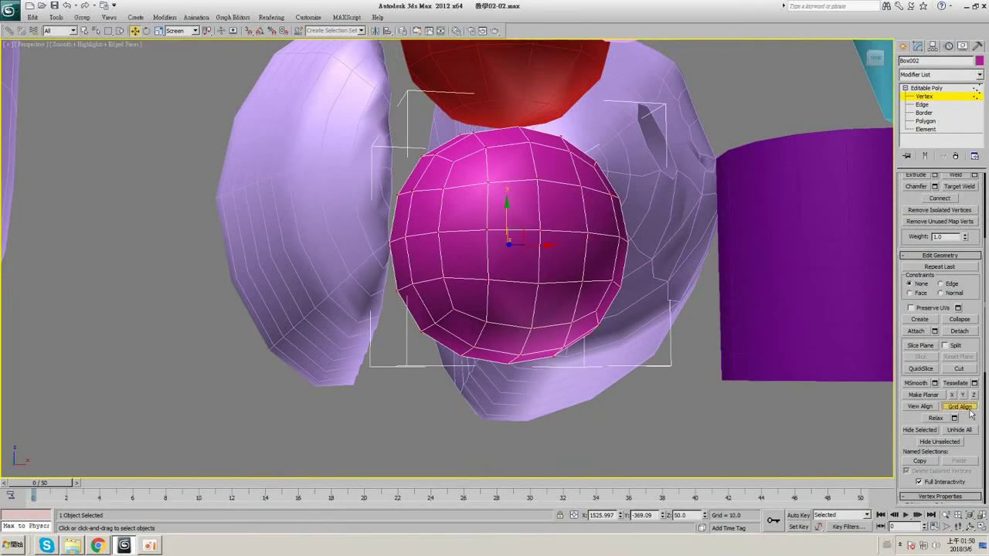
{"action": "left_click", "coordinate": [970, 414]}
{"action": "key", "text": "ctrl+z"}
- Select the magenta ball's upper vertices and apply Relax to them
{"action": "middle_click_drag", "start_coordinate": [414, 185], "coordinate": [404, 185], "text": "alt"}
{"action": "key", "text": "F3"}
{"action": "left_click_drag", "start_coordinate": [343, 101], "coordinate": [643, 229]}
{"action": "mouse_move", "coordinate": [464, 191]}
{"action": "middle_mouse_down", "text": "alt"}
{"action": "mouse_move", "coordinate": [523, 179]}
{"action": "mouse_move", "coordinate": [502, 164]}
{"action": "middle_mouse_up", "text": "alt"}
{"action": "key", "text": "F3"}
{"action": "left_click", "coordinate": [938, 418]}
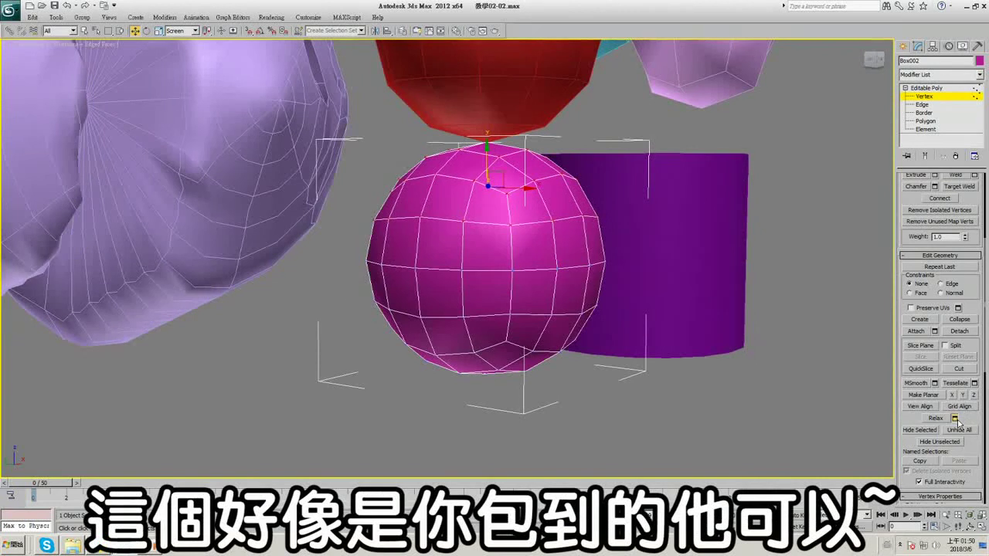
- Preview Relax on the upper vertices with amounts of -1.0 and -0.03 and up to 88 iterations, and cancel it
{"action": "left_click", "coordinate": [954, 418]}
{"action": "left_click_drag", "start_coordinate": [352, 251], "coordinate": [356, 265]}
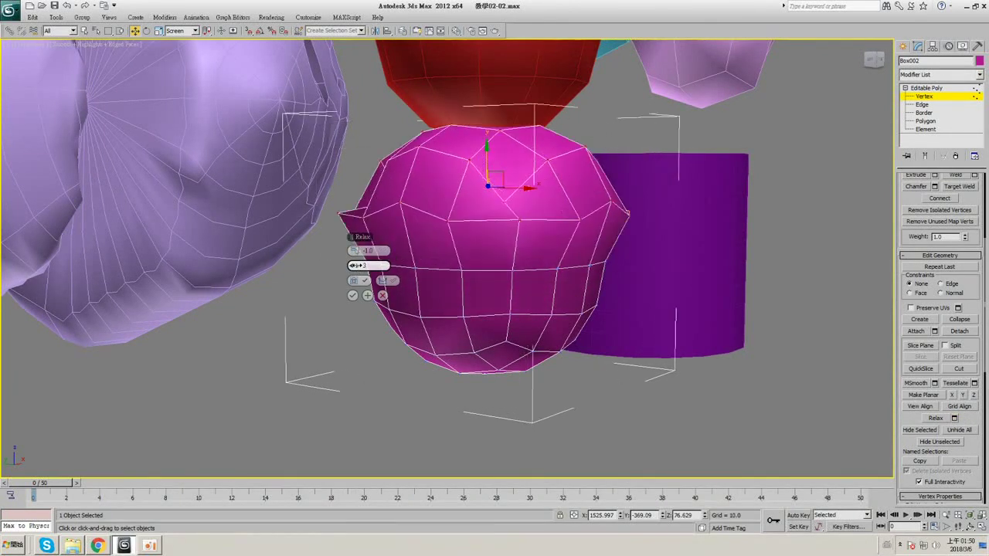
{"action": "left_click", "coordinate": [358, 265]}
{"action": "left_click", "coordinate": [357, 265]}
{"action": "middle_click_drag", "start_coordinate": [525, 245], "coordinate": [518, 269], "text": "alt"}
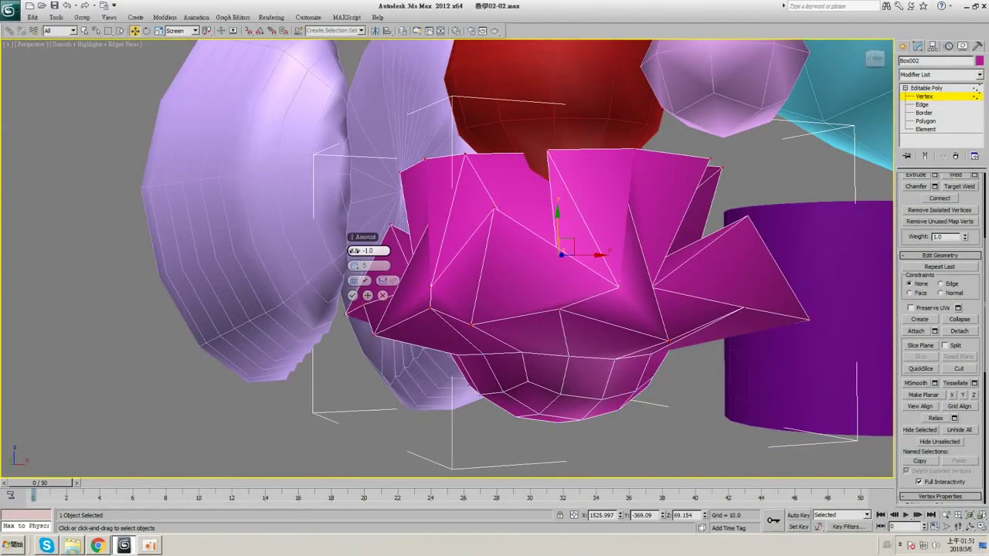
{"action": "left_click_drag", "start_coordinate": [354, 265], "coordinate": [347, 266]}
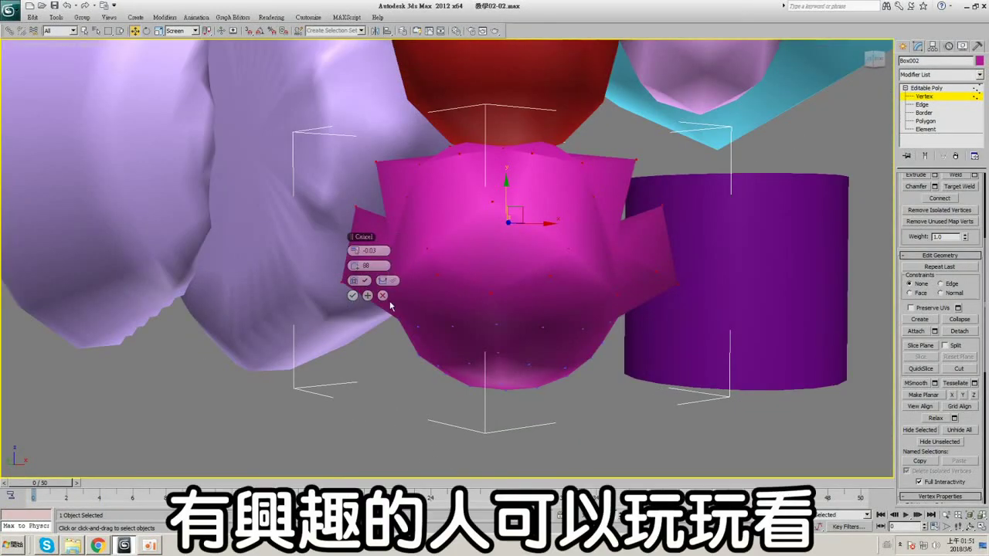
{"action": "left_click", "coordinate": [381, 296]}
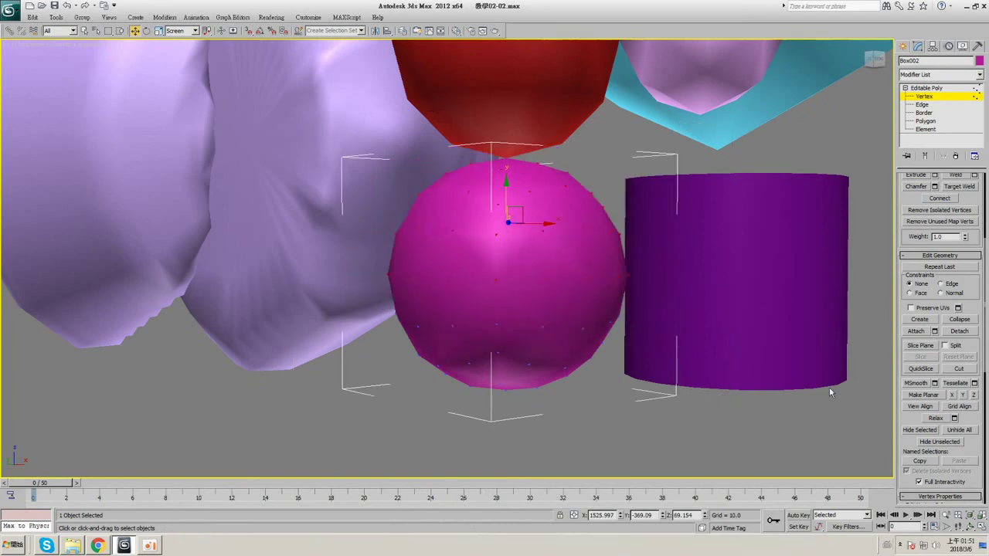
- Show edged faces on the models and select a single vertex on the magenta ball's upper half
{"action": "key", "text": "F4"}
{"action": "left_click_drag", "start_coordinate": [912, 437], "coordinate": [910, 336]}
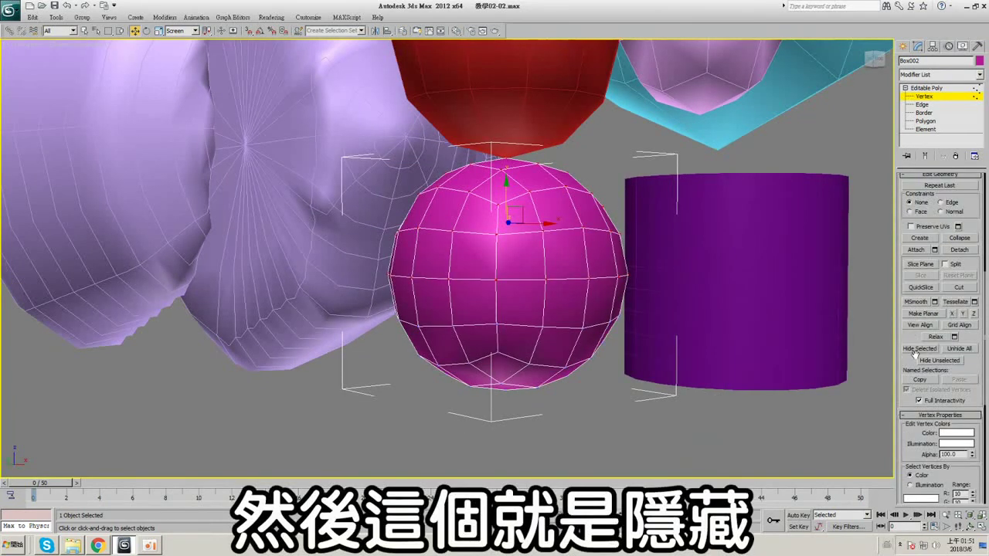
{"action": "left_click", "coordinate": [542, 232]}
{"action": "middle_click_drag", "start_coordinate": [543, 232], "coordinate": [664, 235], "text": "alt"}
{"action": "scroll", "coordinate": [587, 219], "scroll_direction": "up", "scroll_amount": 3}
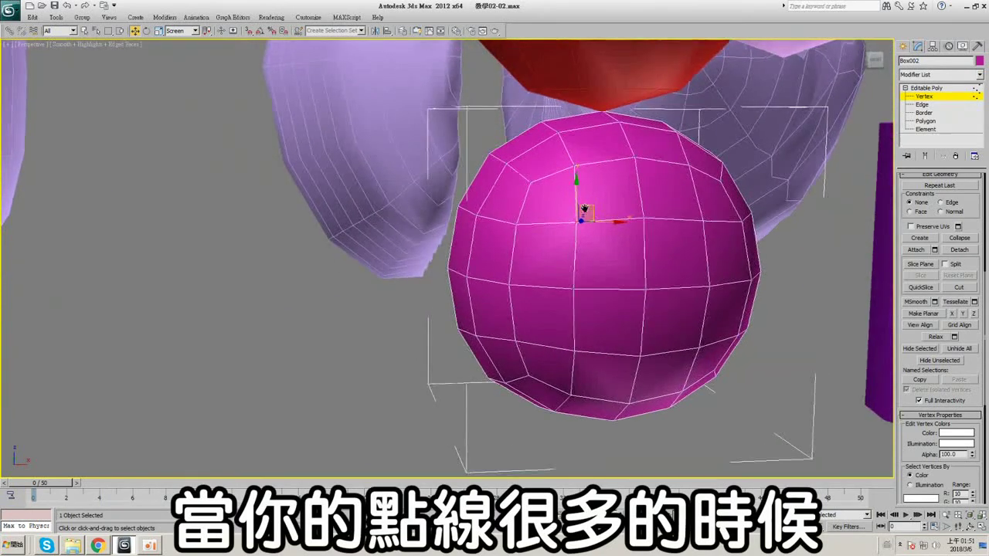
{"action": "key", "text": "F3"}
{"action": "middle_click_drag", "start_coordinate": [587, 212], "coordinate": [509, 187]}
{"action": "key", "text": "F3"}
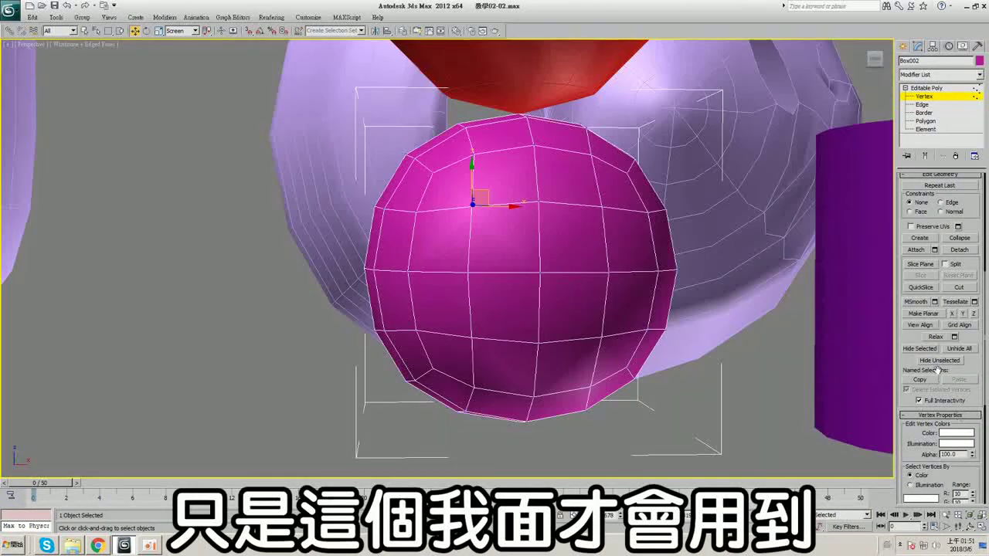
{"action": "key", "text": "F3"}
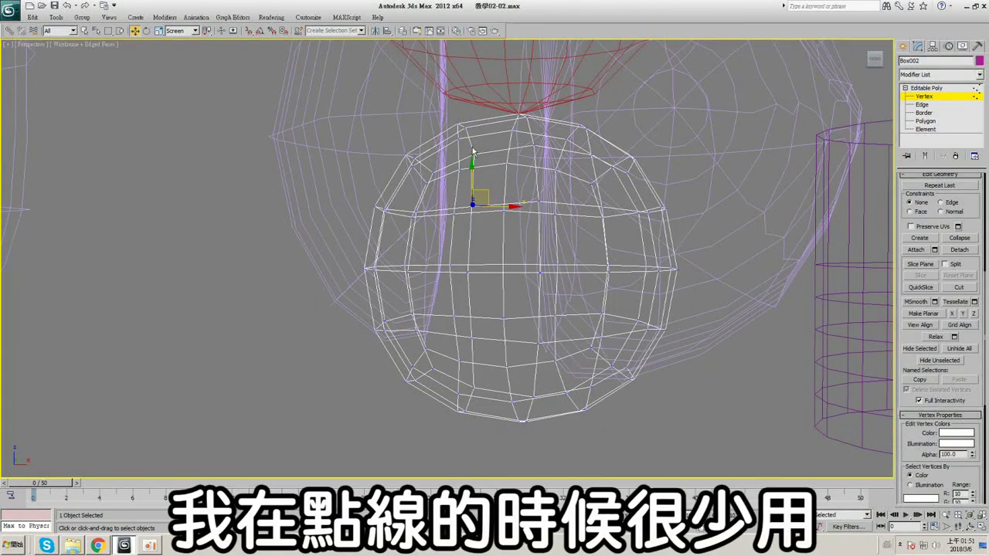
{"action": "middle_click_drag", "start_coordinate": [472, 151], "coordinate": [470, 148], "text": "alt"}
{"action": "key", "text": "F3"}
{"action": "key", "text": "F3"}
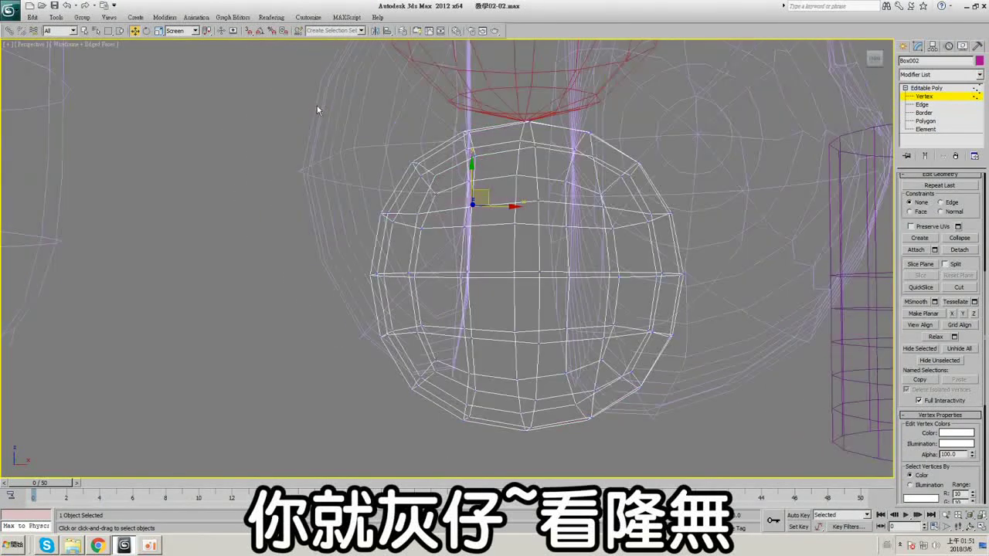
- Select the vertices of the magenta ball's back half, including the centre column, and hide them
{"action": "left_click", "coordinate": [489, 279]}
{"action": "key", "text": "F3"}
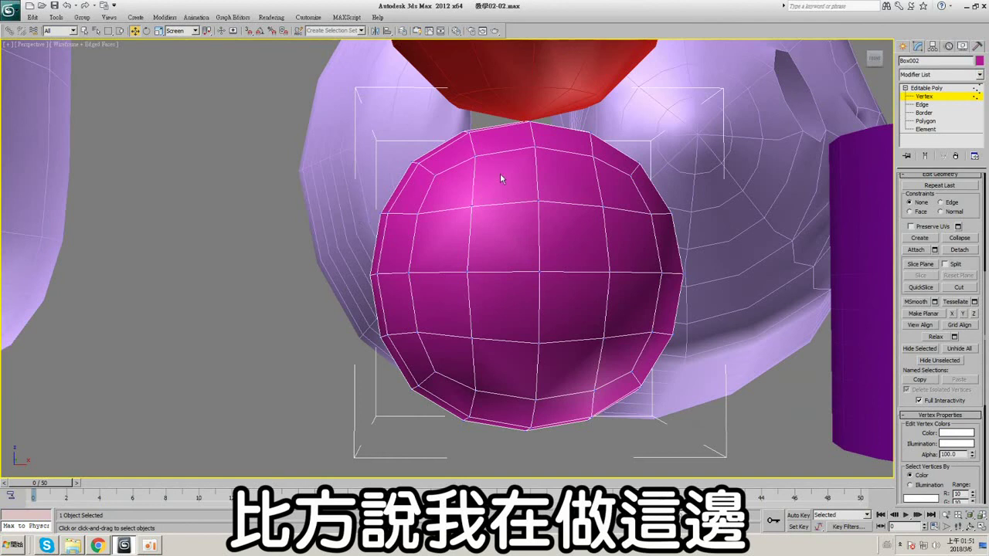
{"action": "key", "text": "F3"}
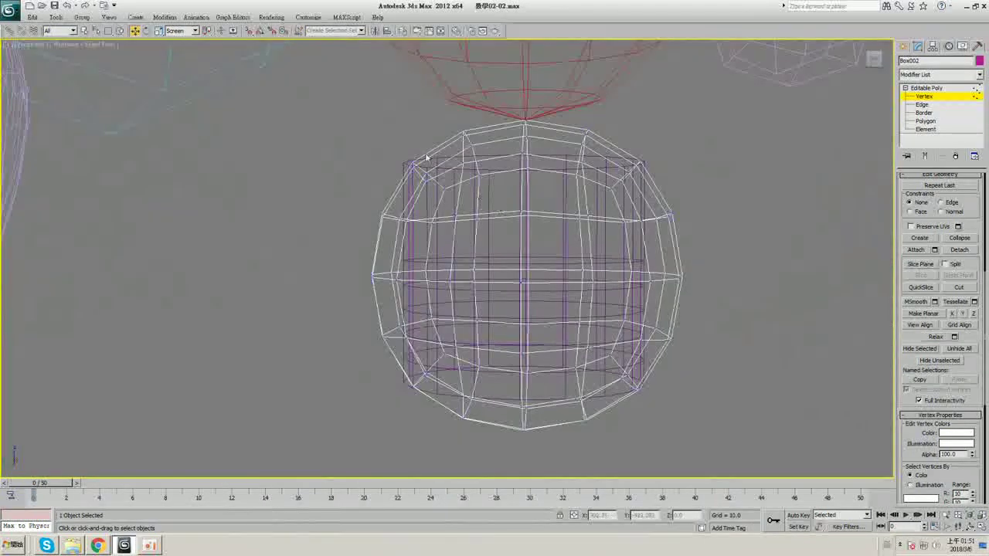
{"action": "left_click_drag", "start_coordinate": [303, 84], "coordinate": [546, 457]}
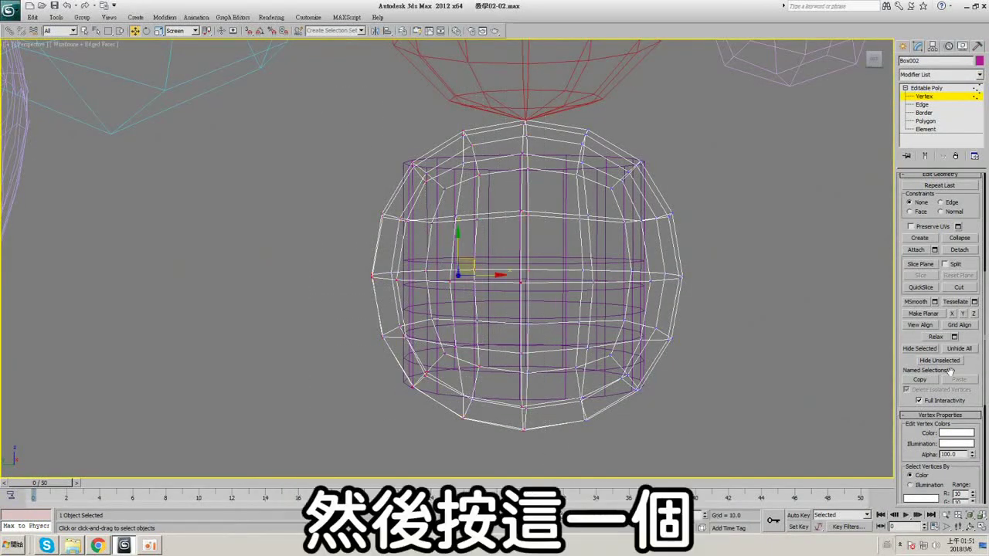
{"action": "left_click", "coordinate": [925, 351]}
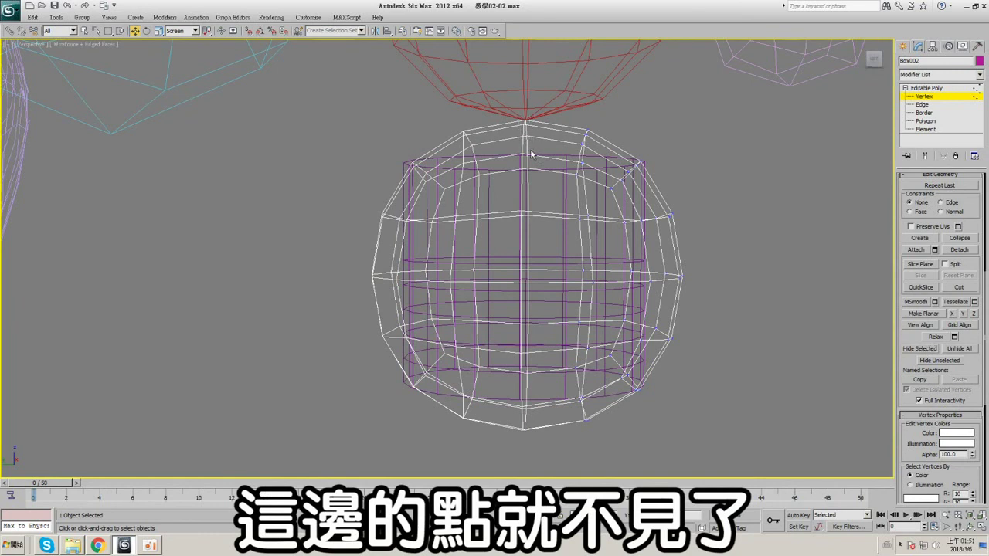
- Test whether vertices in the hidden half of the magenta ball can still be selected
{"action": "left_click_drag", "start_coordinate": [491, 96], "coordinate": [538, 176]}
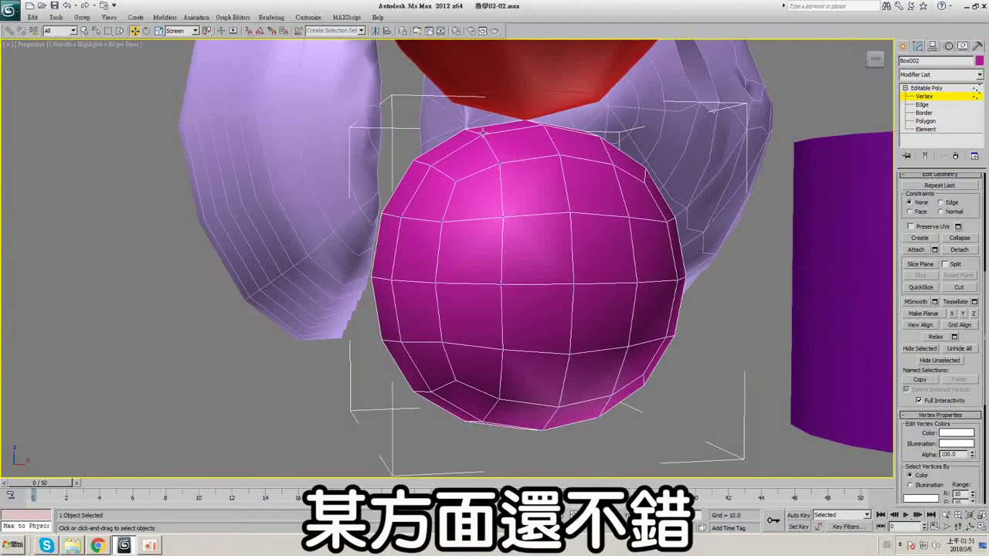
{"action": "left_click", "coordinate": [483, 133]}
{"action": "mouse_move", "coordinate": [483, 134]}
{"action": "middle_mouse_down", "text": "alt"}
{"action": "mouse_move", "coordinate": [477, 150]}
{"action": "mouse_move", "coordinate": [497, 128]}
{"action": "middle_mouse_up", "text": "alt"}
{"action": "key", "text": "F3"}
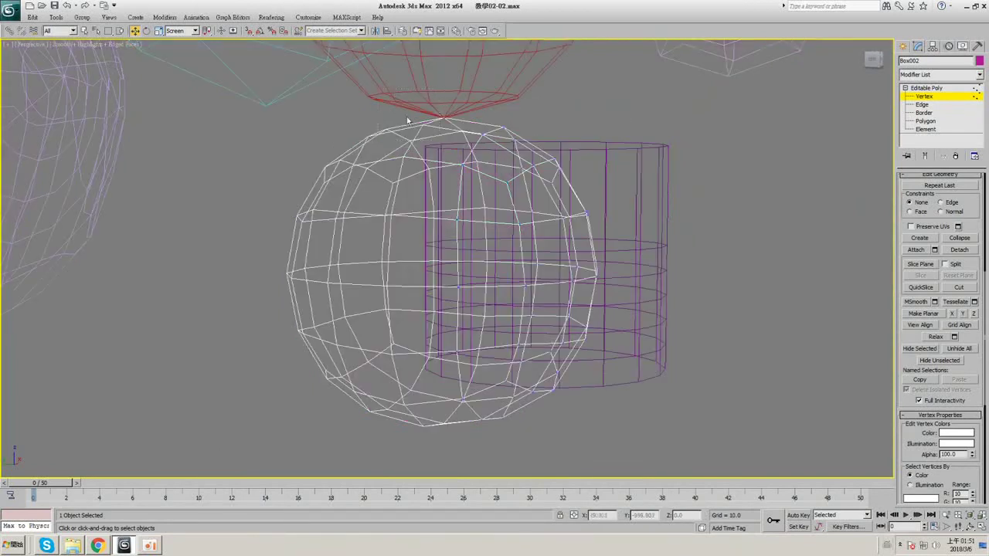
{"action": "left_click_drag", "start_coordinate": [359, 94], "coordinate": [389, 135]}
{"action": "mouse_move", "coordinate": [367, 176]}
{"action": "middle_mouse_down", "text": "alt"}
{"action": "mouse_move", "coordinate": [376, 162]}
{"action": "mouse_move", "coordinate": [407, 174]}
{"action": "middle_mouse_up", "text": "alt"}
{"action": "key", "text": "F3"}
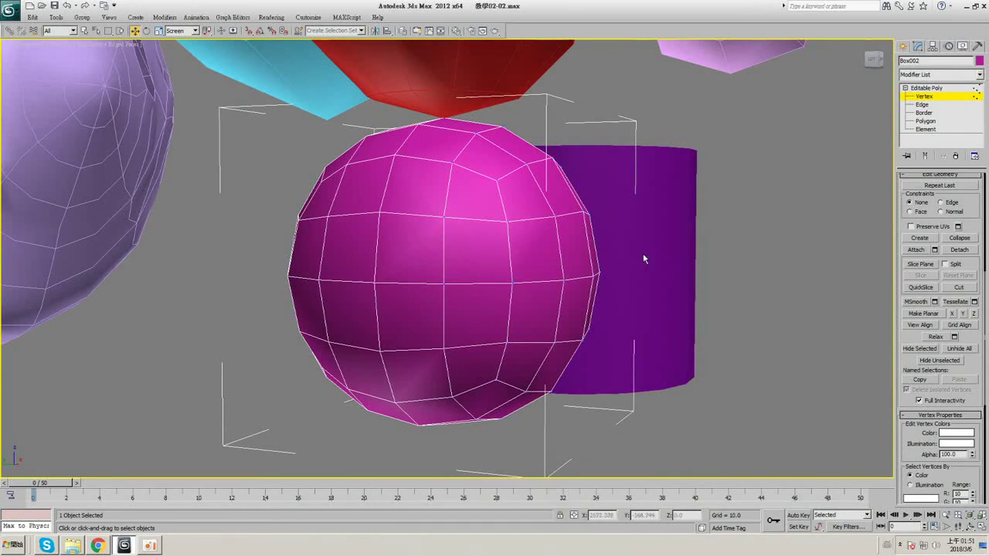
- With all vertices unhidden, select those on the magenta ball's back side and hide the unselected ones
{"action": "key", "text": "F3"}
{"action": "middle_click_drag", "start_coordinate": [530, 203], "coordinate": [601, 178], "text": "alt"}
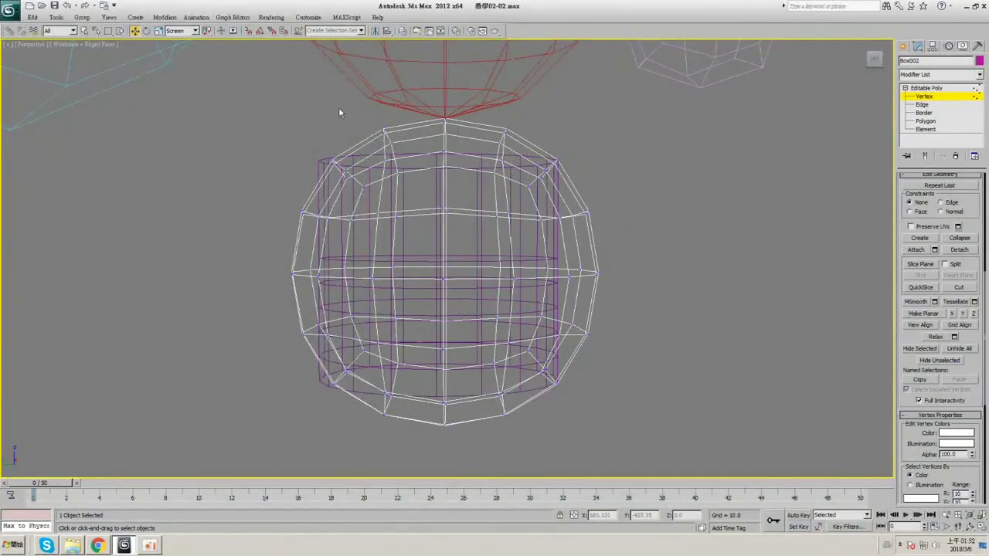
{"action": "left_click_drag", "start_coordinate": [269, 98], "coordinate": [416, 452]}
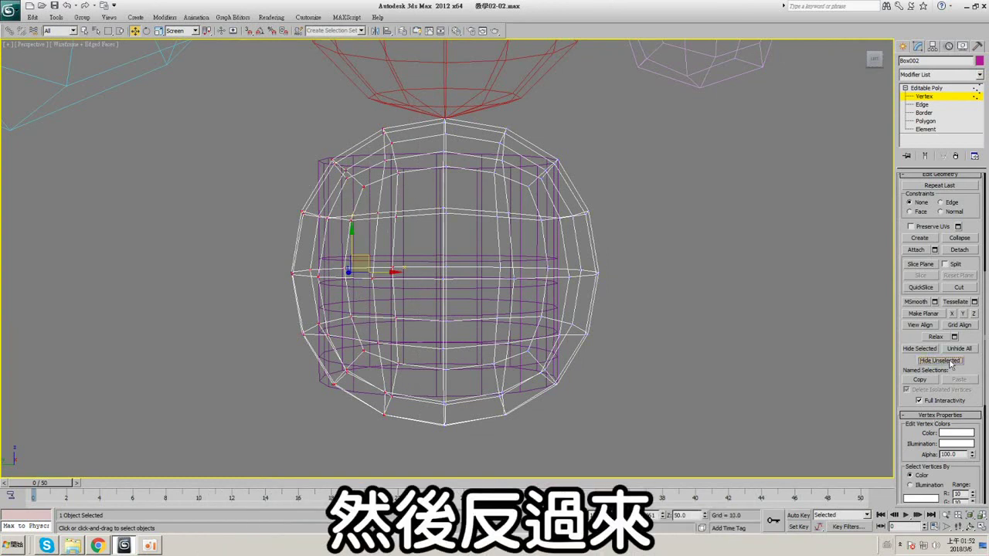
{"action": "key", "text": "F3"}
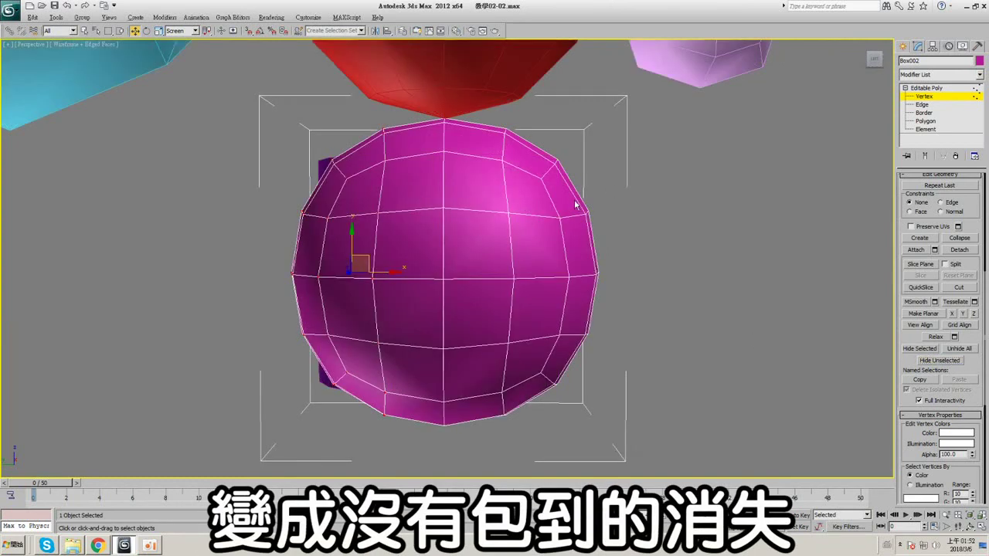
- With all vertices unhidden, select every vertex of the magenta ball and check the Copy Named Selection dialog
{"action": "scroll", "coordinate": [547, 206], "scroll_direction": "up", "scroll_amount": 3}
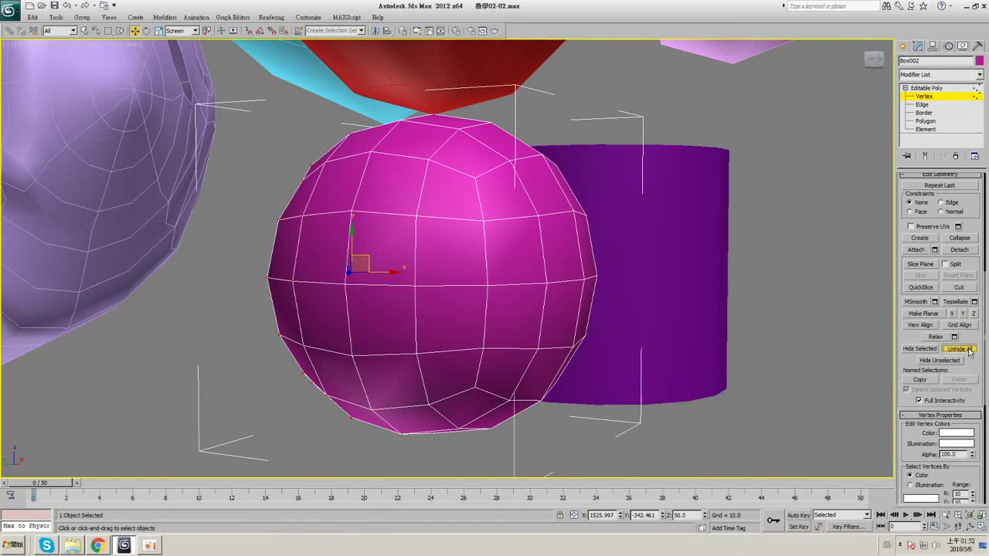
{"action": "left_click", "coordinate": [886, 387]}
{"action": "key", "text": "F3"}
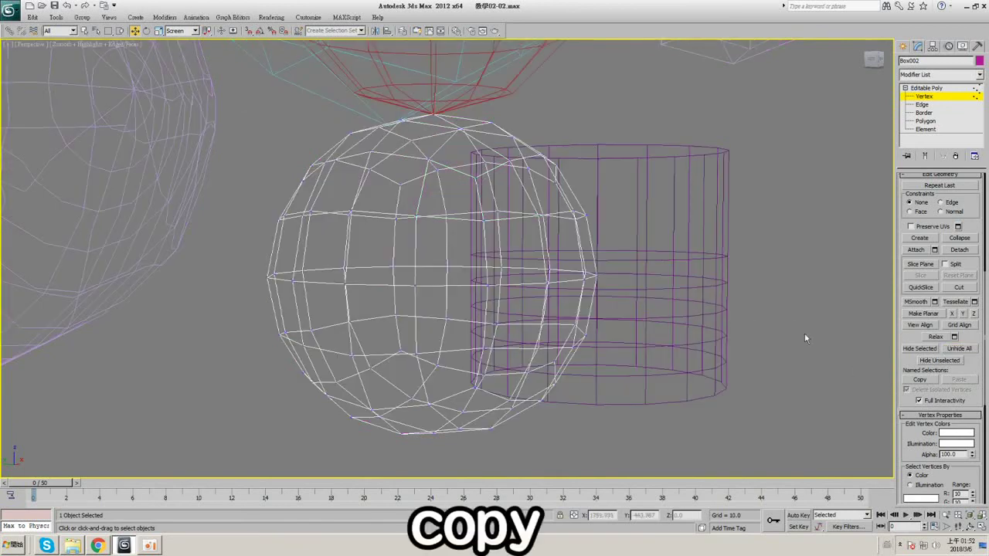
{"action": "mouse_move", "coordinate": [593, 115]}
{"action": "left_mouse_down"}
{"action": "mouse_move", "coordinate": [483, 166]}
{"action": "mouse_move", "coordinate": [248, 310]}
{"action": "mouse_move", "coordinate": [227, 441]}
{"action": "left_mouse_up"}
{"action": "key", "text": "F3"}
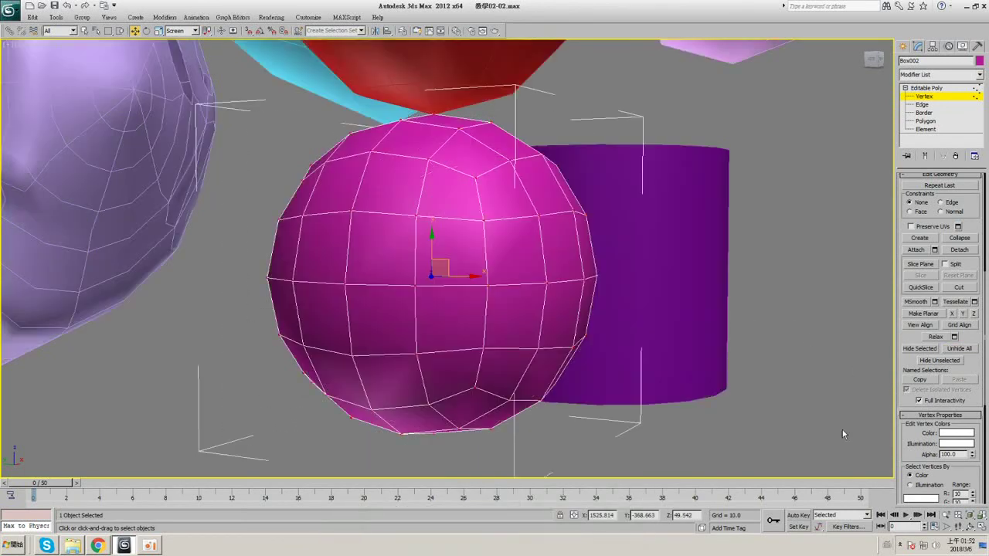
{"action": "left_click", "coordinate": [919, 379]}
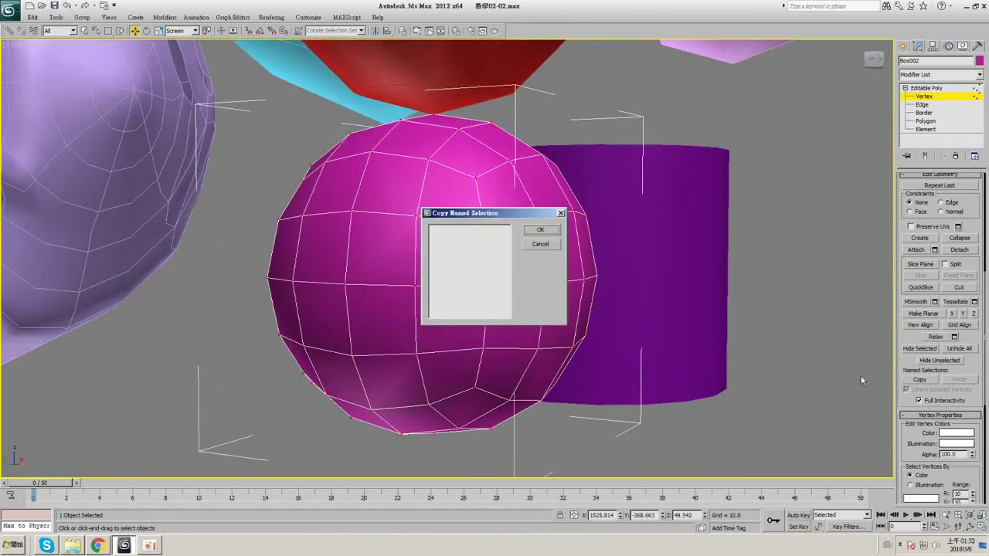
{"action": "left_click", "coordinate": [561, 213]}
- Examine the remaining Editable Poly settings, including Subdivision Surface, Subdivision Displacement and Paint Deformation
{"action": "middle_click_drag", "start_coordinate": [598, 269], "coordinate": [620, 275], "text": "alt"}
{"action": "scroll", "coordinate": [619, 275], "scroll_direction": "down", "scroll_amount": 2}
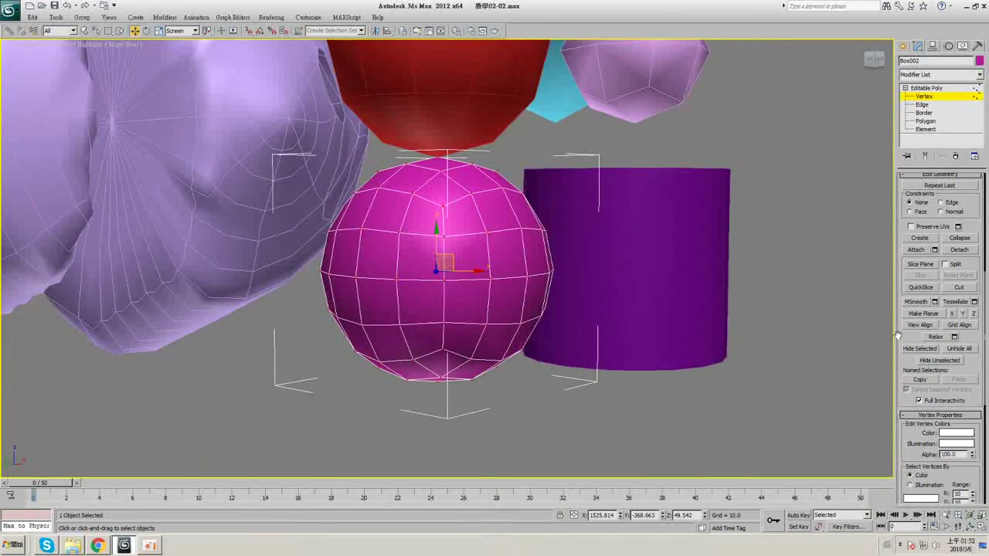
{"action": "scroll", "coordinate": [933, 371], "scroll_direction": "down", "scroll_amount": 10}
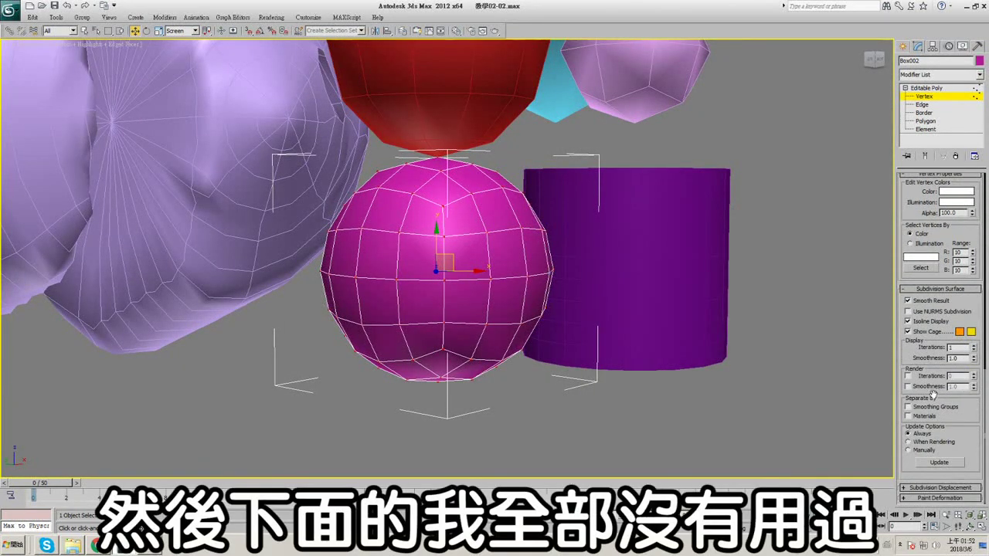
{"action": "left_click", "coordinate": [926, 487]}
{"action": "scroll", "coordinate": [938, 425], "scroll_direction": "down", "scroll_amount": 5}
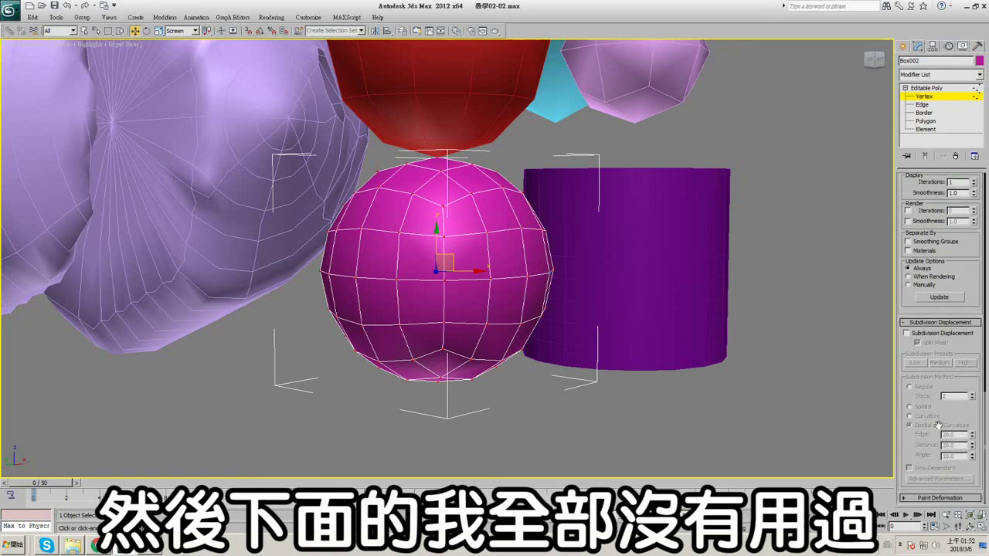
{"action": "left_click", "coordinate": [923, 498]}
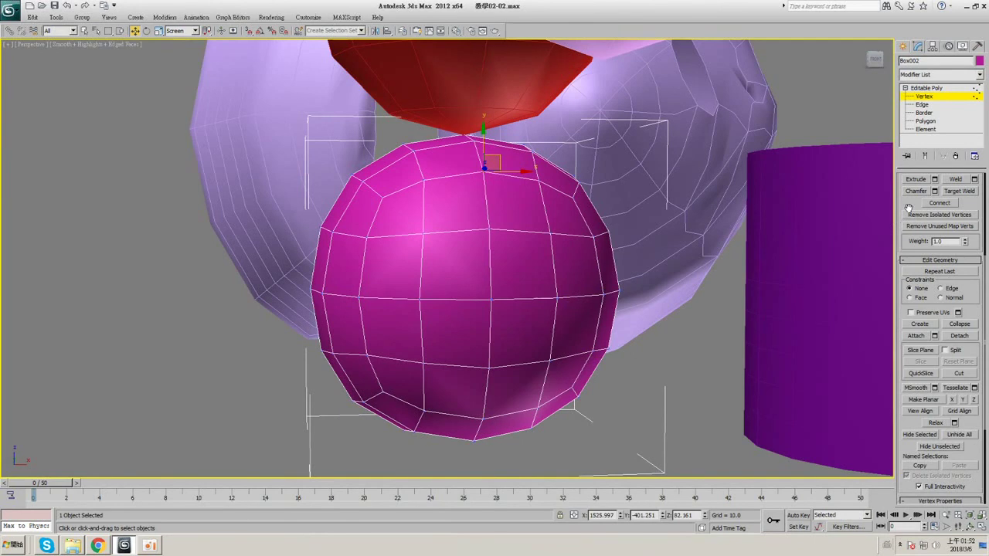
{"action": "scroll", "coordinate": [939, 255], "scroll_direction": "up", "scroll_amount": 2}
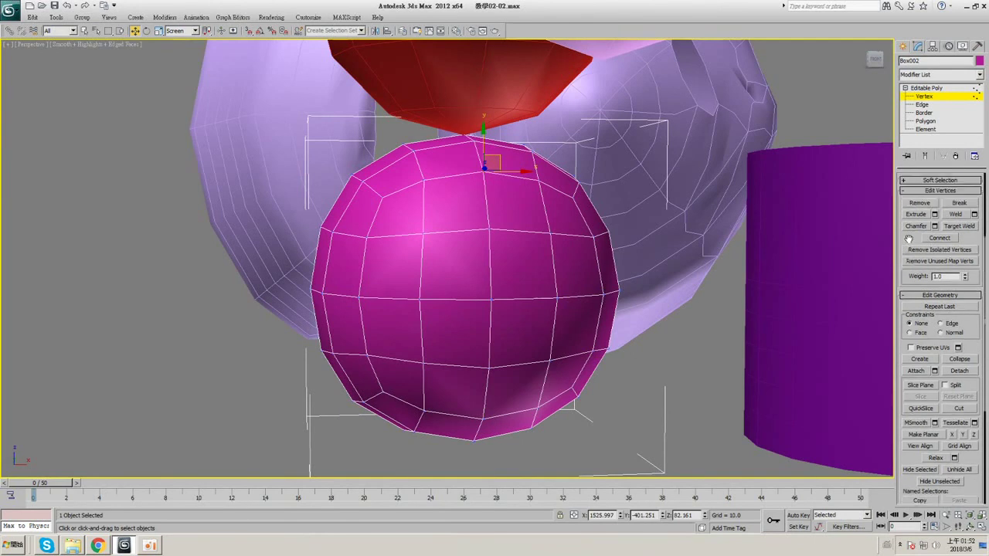
- At edge level, try Shrink and Grow on a single horizontal edge near the top of the magenta ball
{"action": "left_click", "coordinate": [923, 105]}
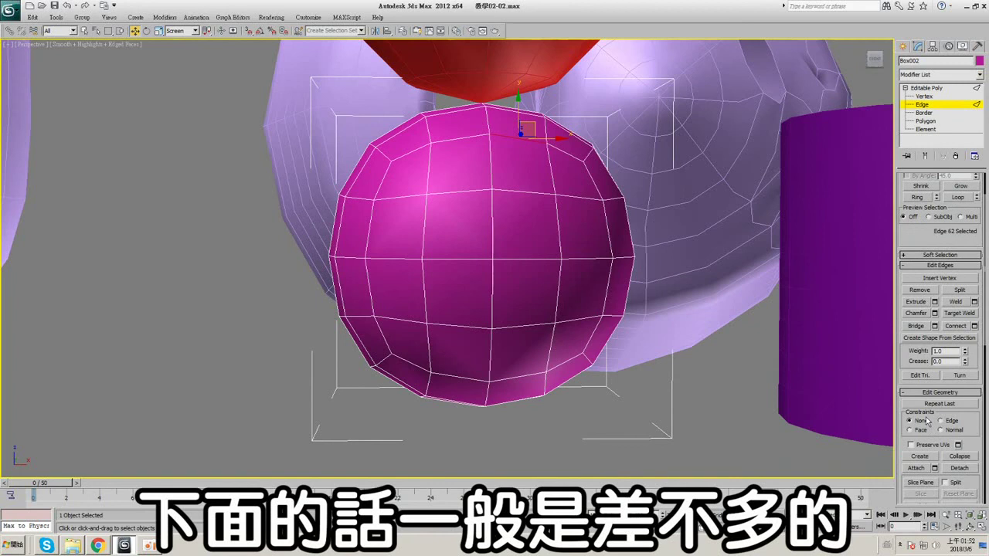
{"action": "middle_click_drag", "start_coordinate": [615, 237], "coordinate": [615, 271]}
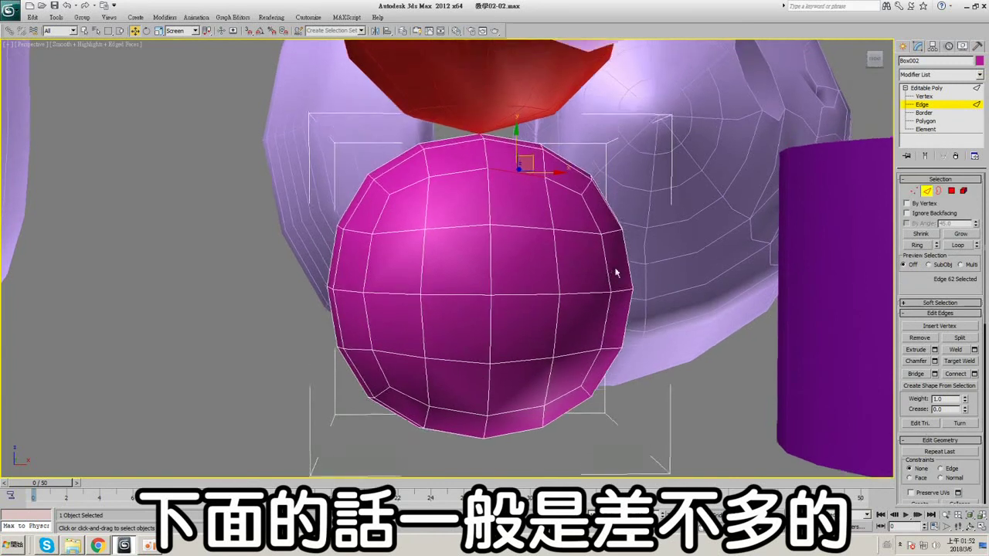
{"action": "left_click", "coordinate": [927, 234]}
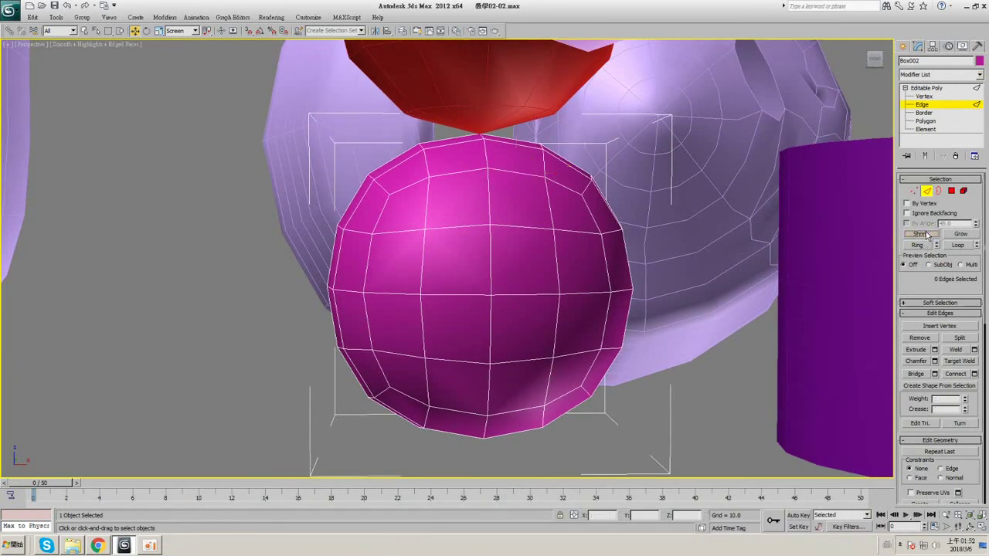
{"action": "left_click", "coordinate": [525, 163]}
{"action": "left_click", "coordinate": [84, 31]}
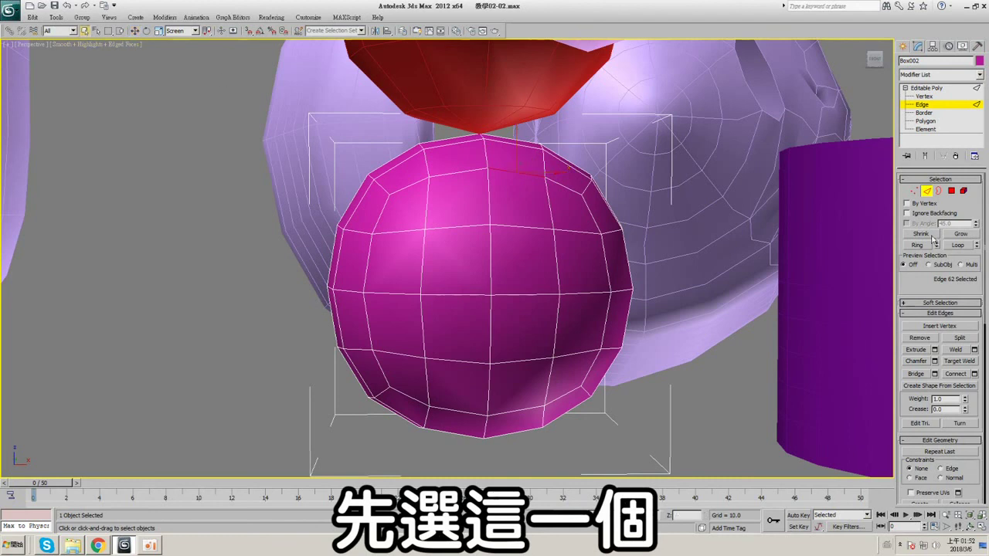
{"action": "left_click", "coordinate": [947, 234]}
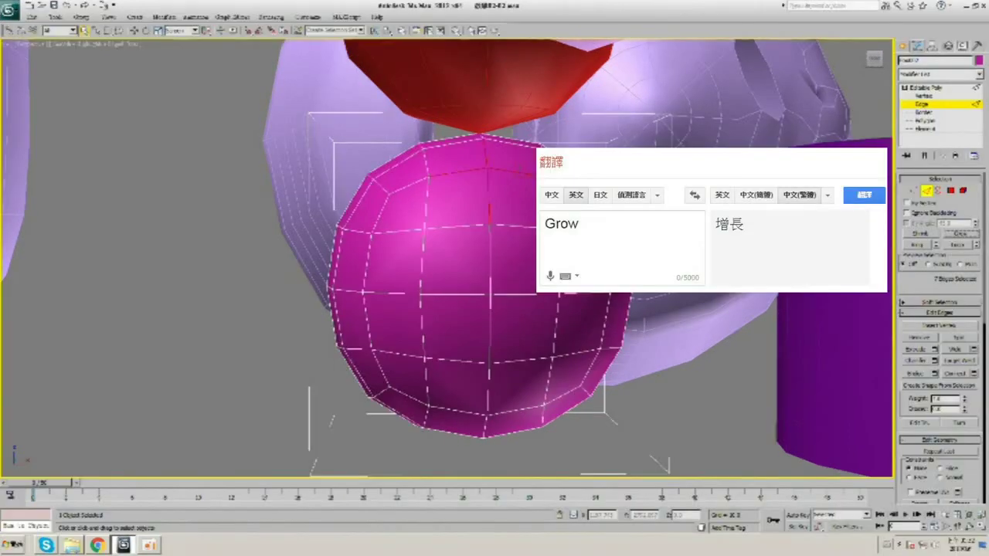
{"action": "left_click", "coordinate": [521, 228]}
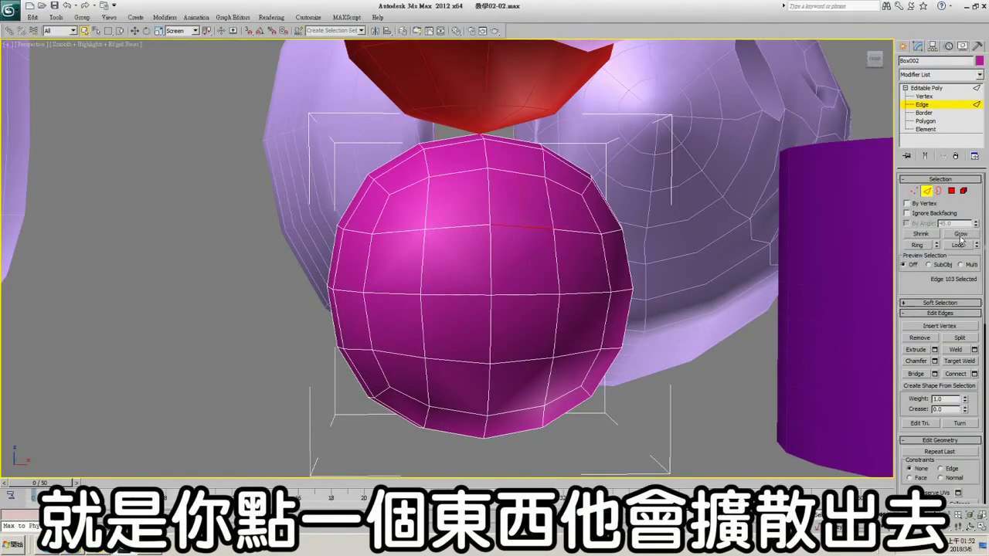
- At vertex level, select one vertex on the ball's upper front and grow the selection repeatedly, checking the spread in wireframe
{"action": "left_click", "coordinate": [925, 96]}
{"action": "left_click", "coordinate": [488, 223]}
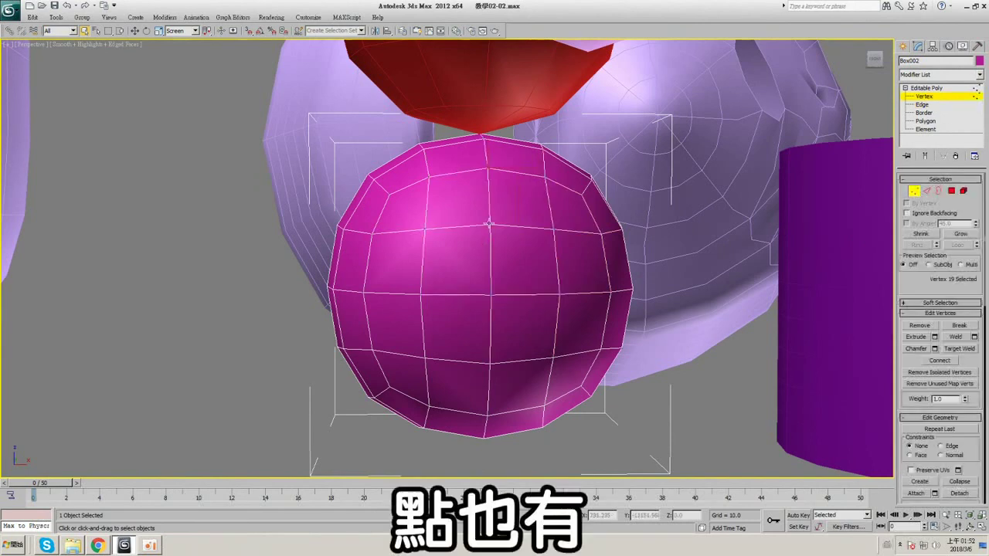
{"action": "left_click", "coordinate": [960, 234]}
{"action": "left_click", "coordinate": [960, 235]}
{"action": "key", "text": "F3"}
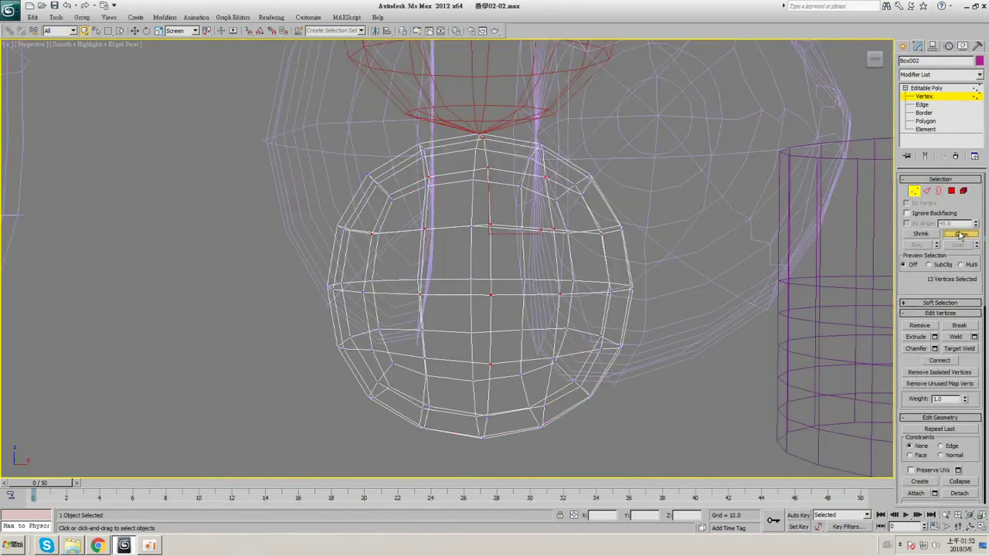
{"action": "left_click", "coordinate": [961, 234]}
{"action": "left_click", "coordinate": [489, 225]}
{"action": "key", "text": "F3"}
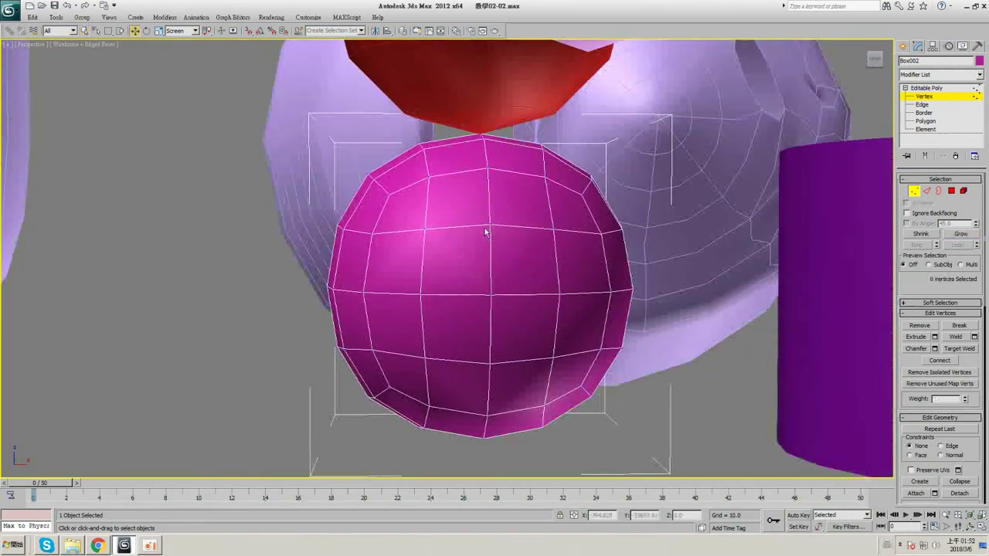
- Grow the selection twice from the upper-front centre vertex, and shrink it again until no vertices are selected
{"action": "key", "text": "w"}
{"action": "left_click", "coordinate": [960, 234]}
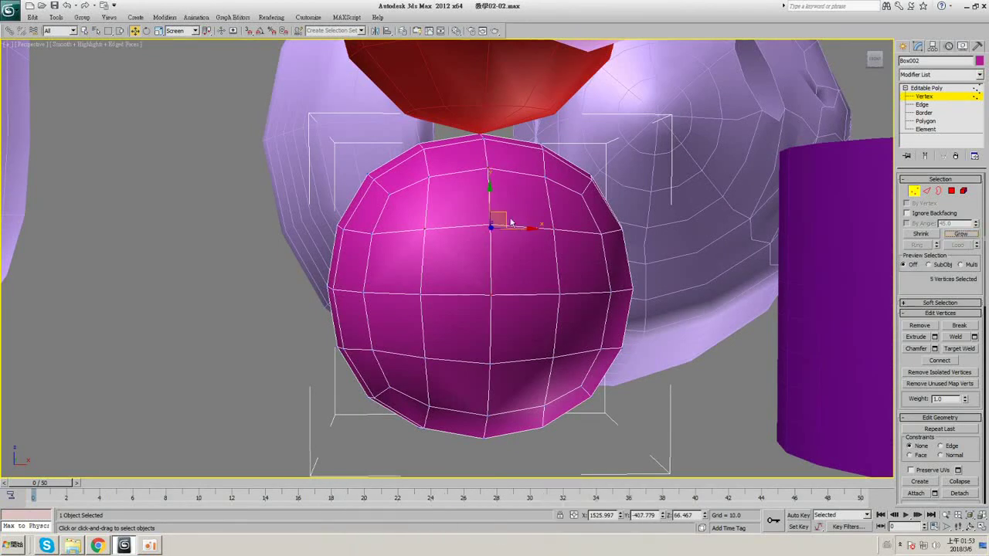
{"action": "left_click", "coordinate": [960, 234]}
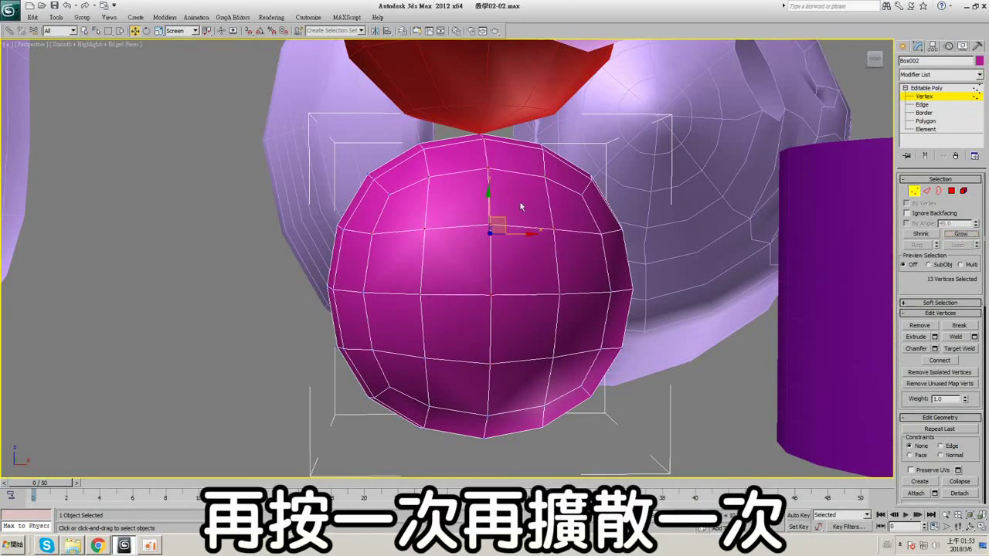
{"action": "left_click", "coordinate": [920, 234]}
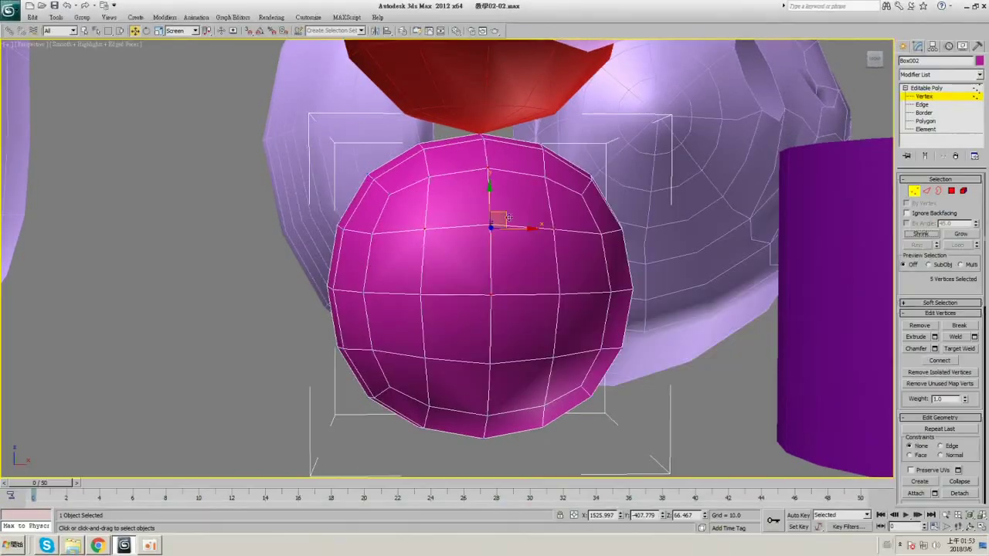
{"action": "left_click_drag", "start_coordinate": [497, 215], "coordinate": [495, 210]}
{"action": "key", "text": "ctrl+z"}
{"action": "left_click", "coordinate": [919, 234]}
{"action": "key", "text": "ctrl+z"}
{"action": "left_click", "coordinate": [921, 234]}
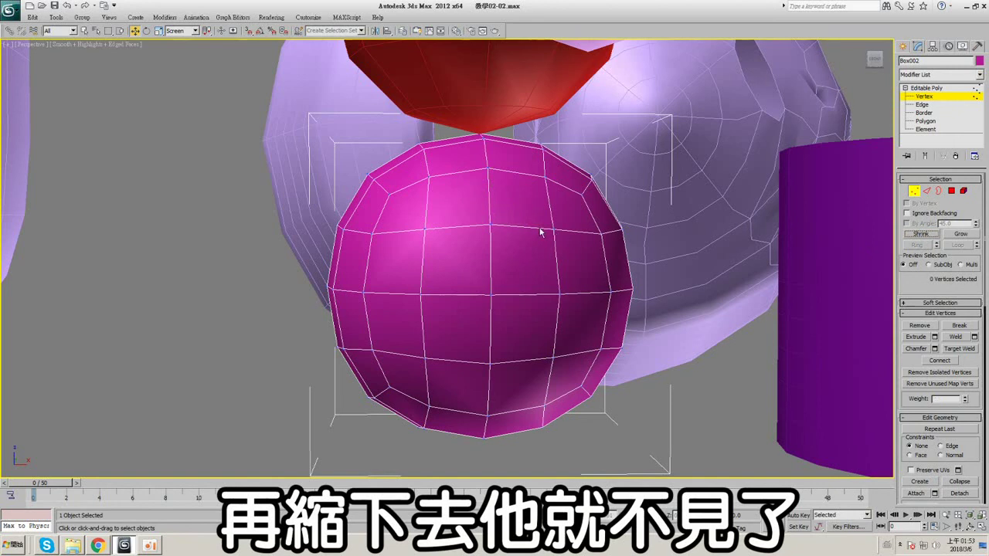
- At edge level, select a horizontal edge on the ball's upper front and shrink the selection
{"action": "left_click", "coordinate": [920, 105]}
{"action": "left_click", "coordinate": [693, 175]}
{"action": "key", "text": "F3"}
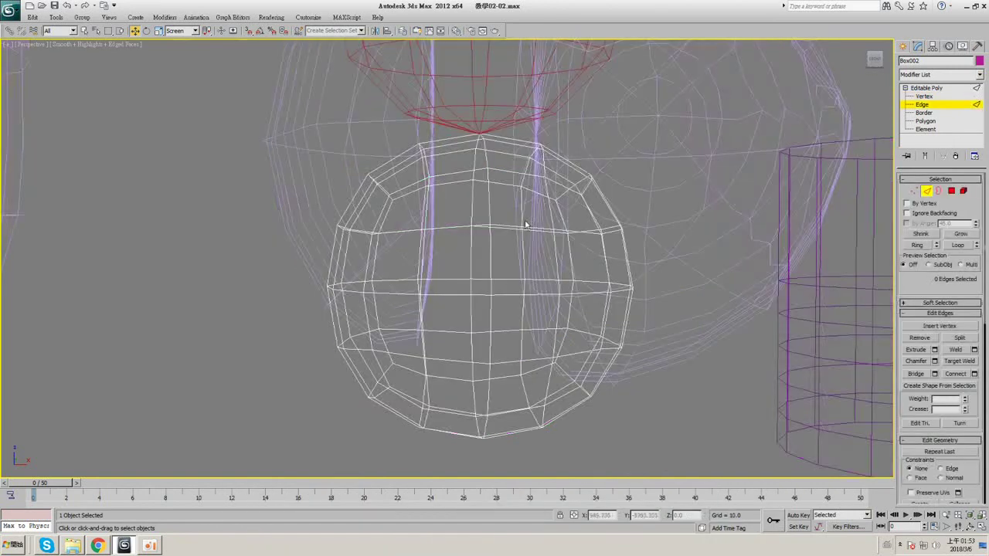
{"action": "left_click", "coordinate": [526, 225]}
{"action": "key", "text": "F3"}
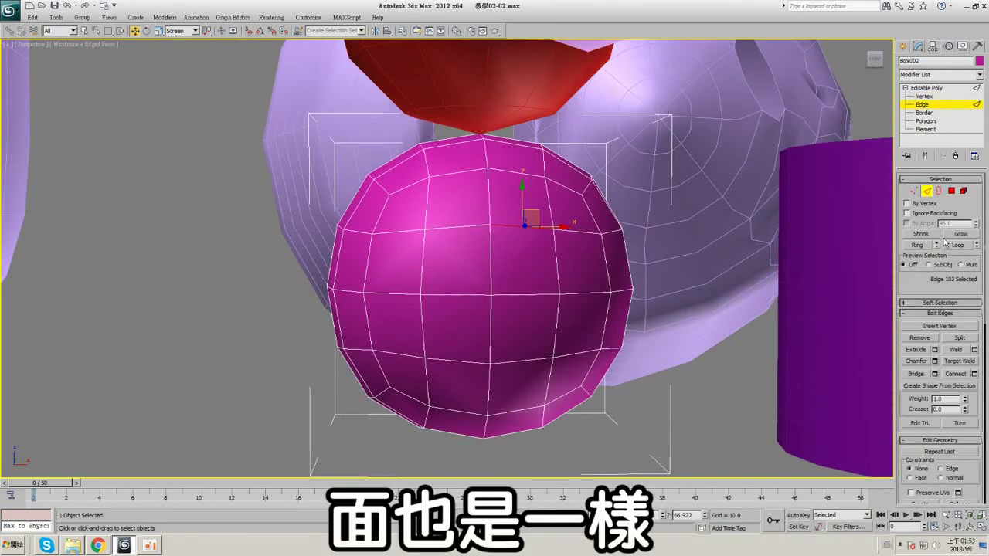
{"action": "left_click", "coordinate": [920, 233]}
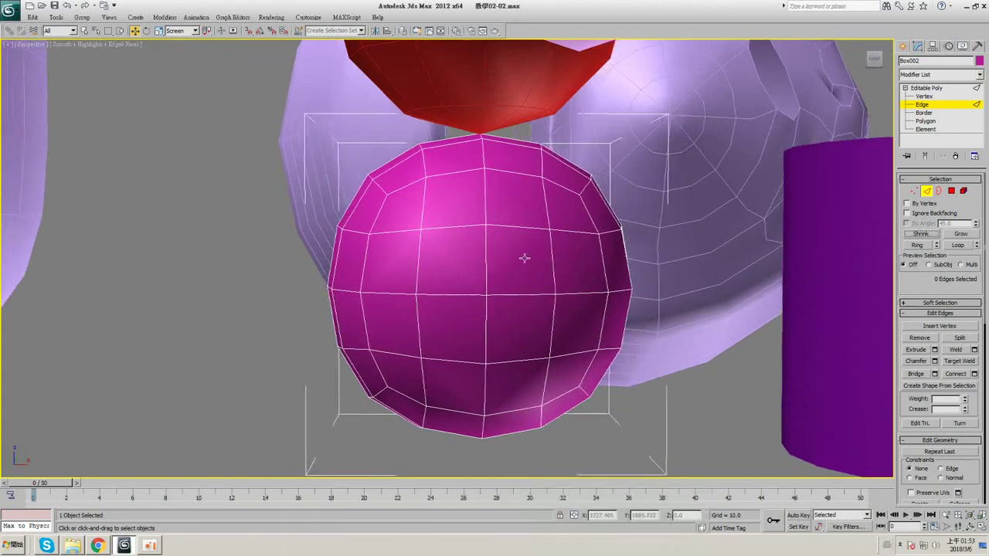
- Select the central vertical edge just above the ball's equator and extend it to the full edge ring
{"action": "left_click", "coordinate": [486, 256]}
{"action": "middle_click_drag", "start_coordinate": [514, 255], "coordinate": [540, 226]}
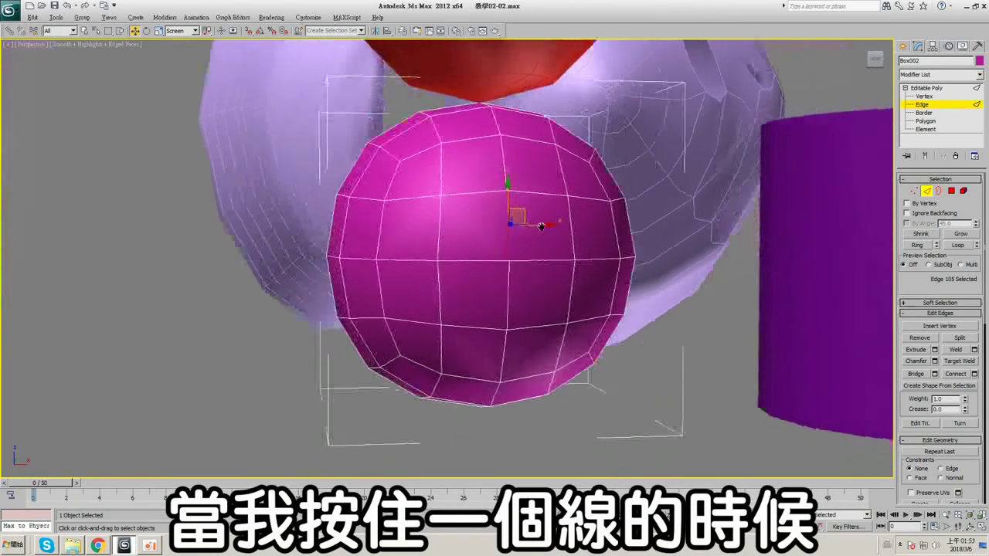
{"action": "left_click", "coordinate": [917, 246]}
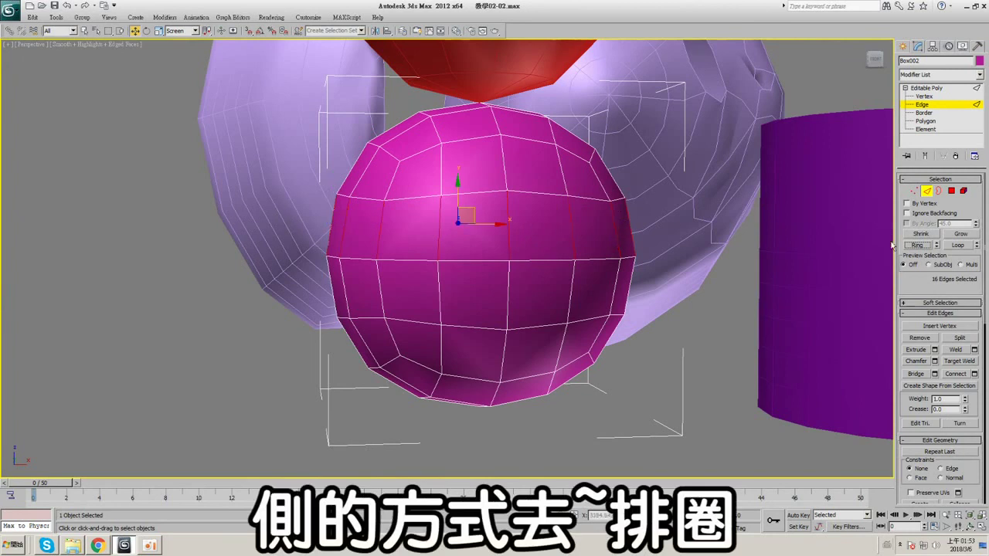
{"action": "key", "text": "F3"}
{"action": "key", "text": "F3"}
- Cut a short horizontal edge across one face just above the equator, between two neighbouring vertical edges of the ball
{"action": "left_click", "coordinate": [926, 97]}
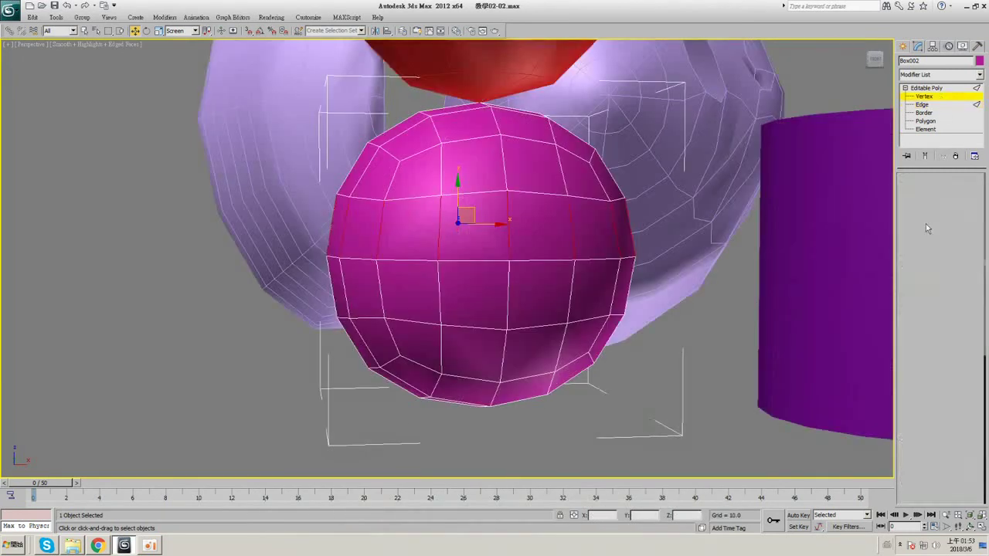
{"action": "scroll", "coordinate": [951, 268], "scroll_direction": "down", "scroll_amount": 3}
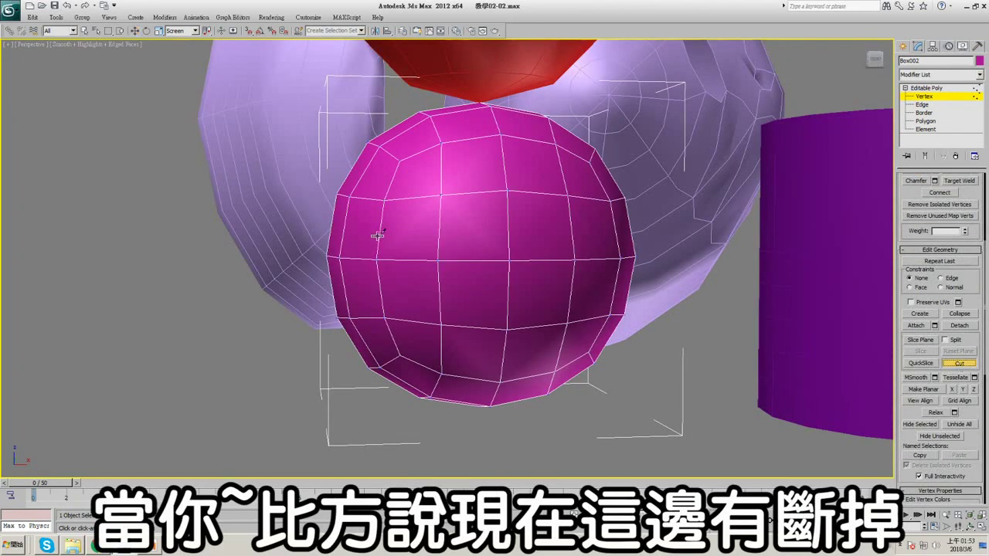
{"action": "left_click", "coordinate": [439, 232]}
{"action": "right_click", "coordinate": [624, 242]}
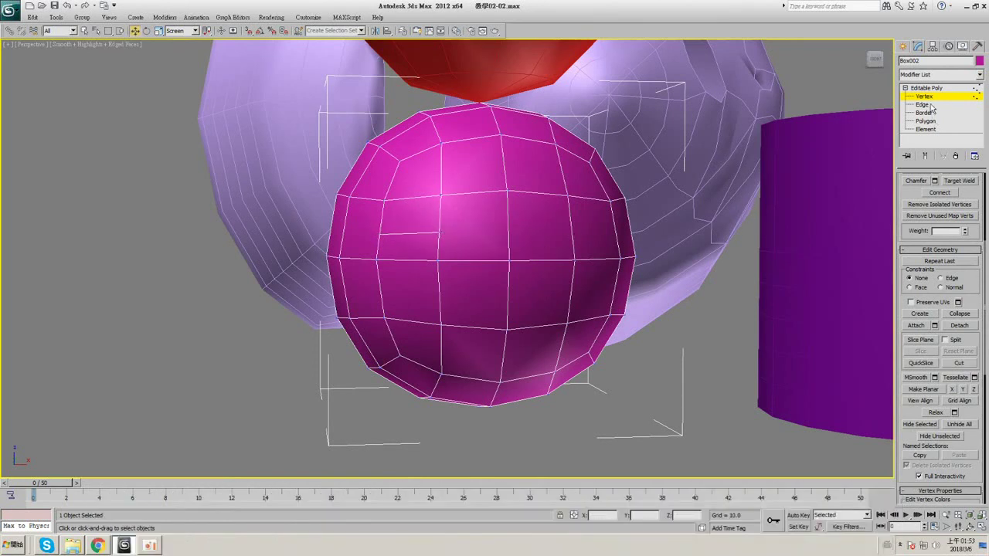
- On the far side of the ball, cut vertically from the row above the equator down to the equator
{"action": "middle_click_drag", "start_coordinate": [510, 216], "coordinate": [423, 194], "text": "alt"}
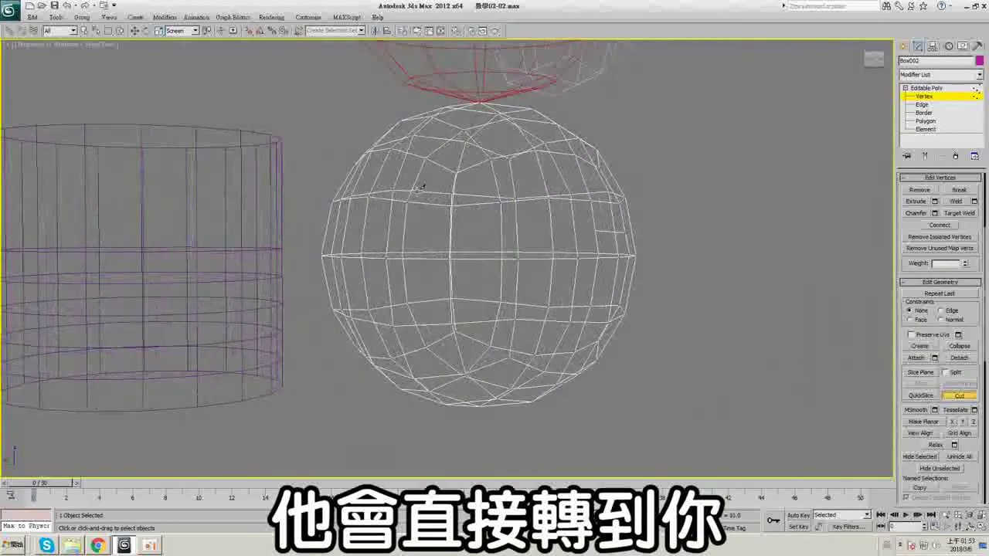
{"action": "left_click", "coordinate": [416, 191]}
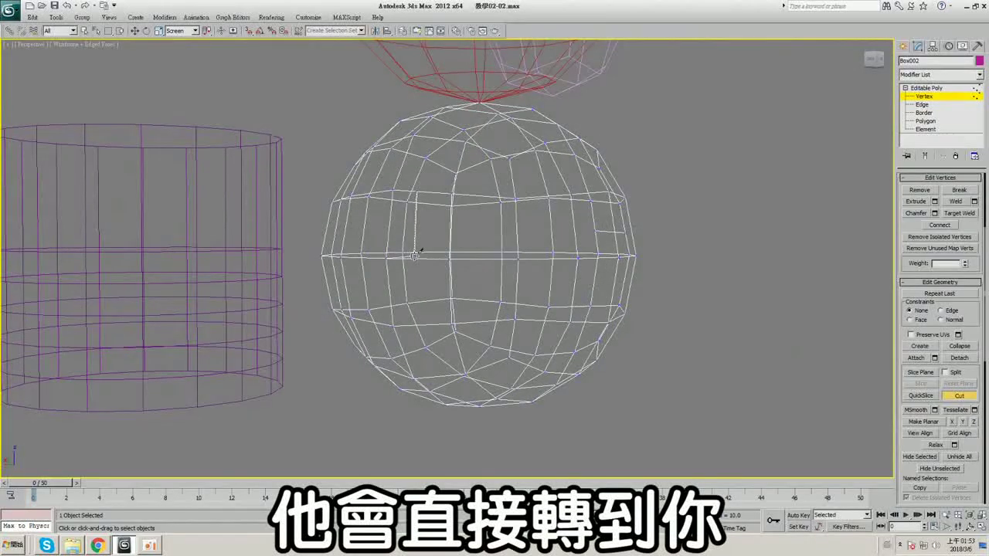
{"action": "left_click", "coordinate": [415, 255]}
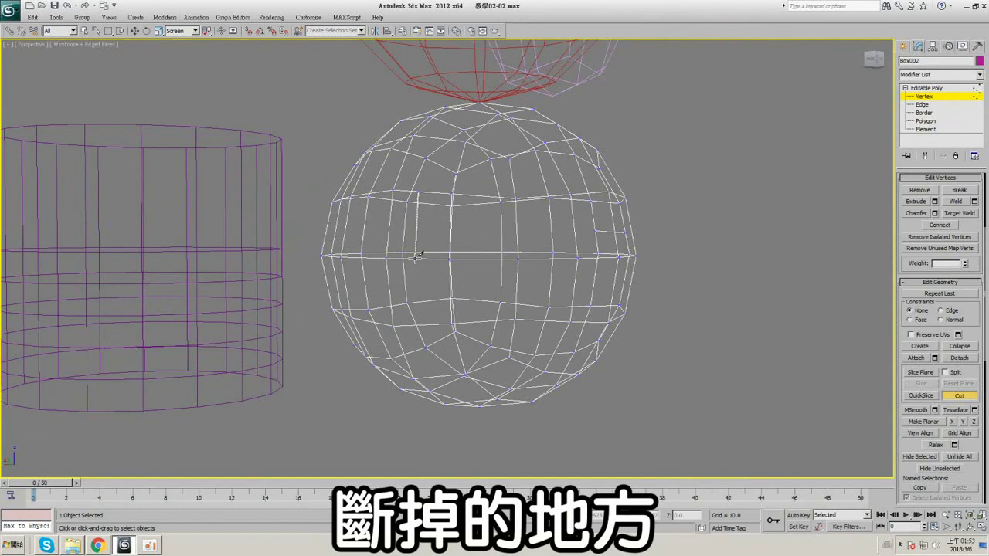
{"action": "left_click", "coordinate": [416, 257]}
{"action": "right_click", "coordinate": [404, 320]}
{"action": "right_click", "coordinate": [476, 249]}
{"action": "middle_click_drag", "start_coordinate": [475, 250], "coordinate": [521, 228], "text": "alt"}
- At edge level, select the front vertical edge just above the ball's equator, one column right of centre, and extend it to its ring
{"action": "left_click", "coordinate": [921, 104]}
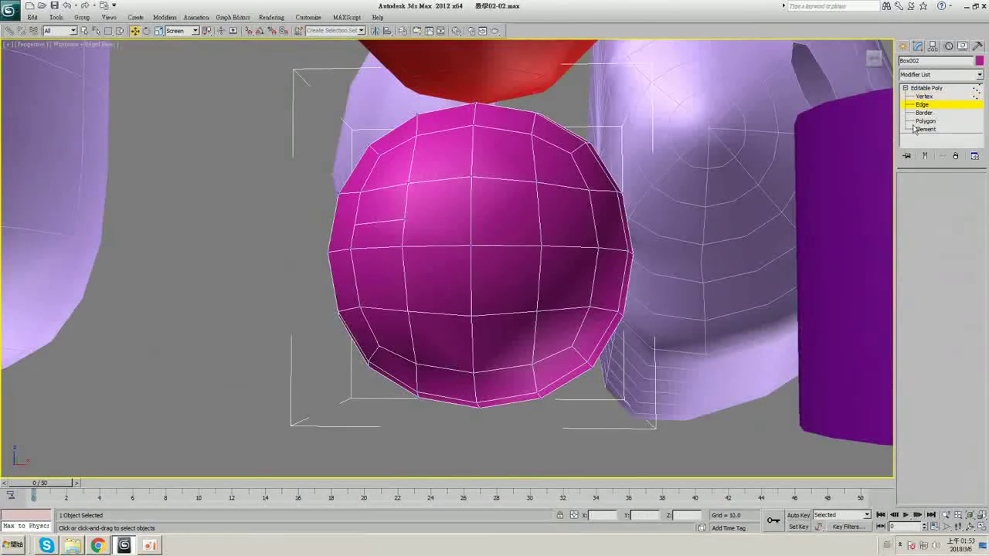
{"action": "left_click", "coordinate": [539, 219]}
{"action": "middle_click_drag", "start_coordinate": [539, 219], "coordinate": [571, 214], "text": "alt"}
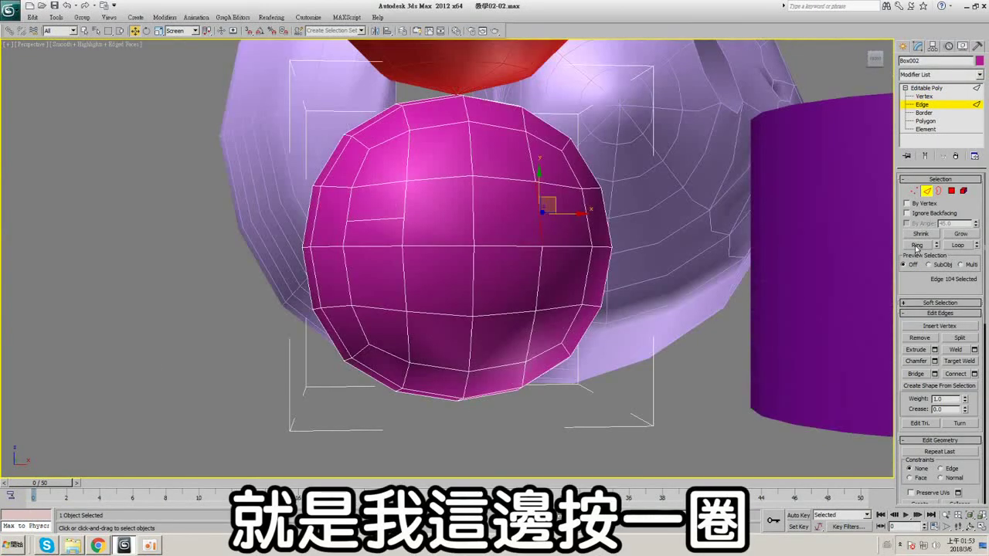
{"action": "left_click", "coordinate": [916, 245]}
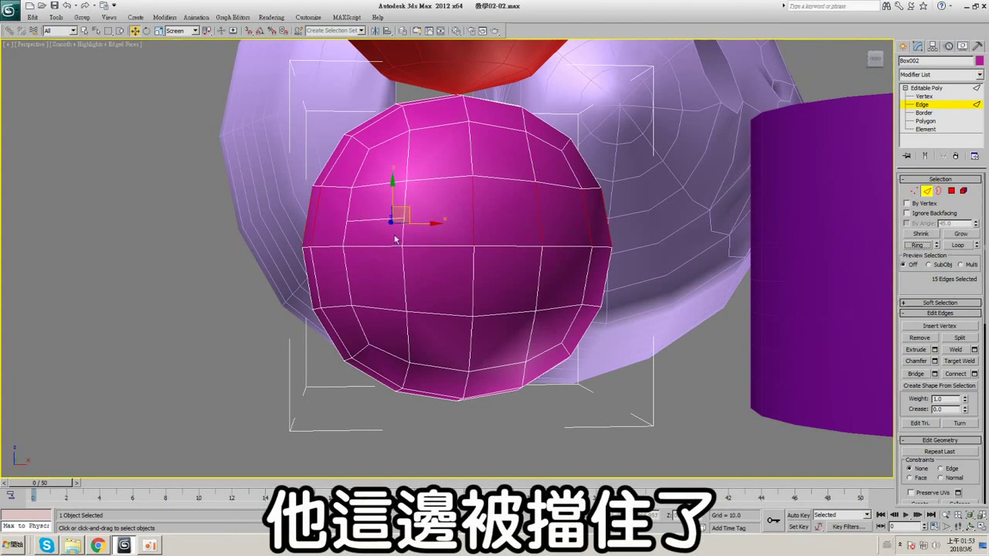
{"action": "middle_click_drag", "start_coordinate": [394, 240], "coordinate": [495, 244], "text": "alt"}
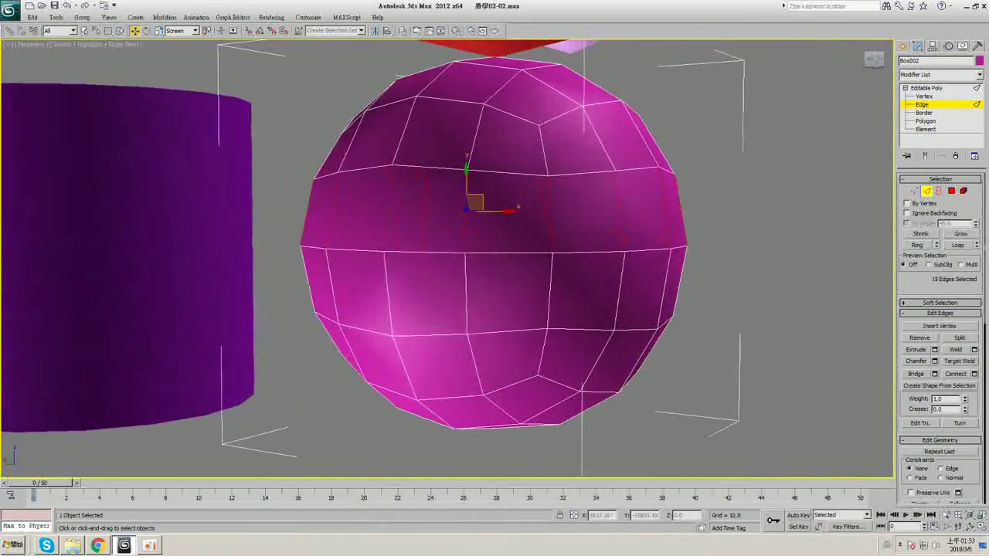
- At vertex level, cut a short horizontal edge across one far-side face just above the equator, beside the vertical cut
{"action": "left_click", "coordinate": [913, 191]}
{"action": "left_click_drag", "start_coordinate": [981, 499], "coordinate": [980, 382]}
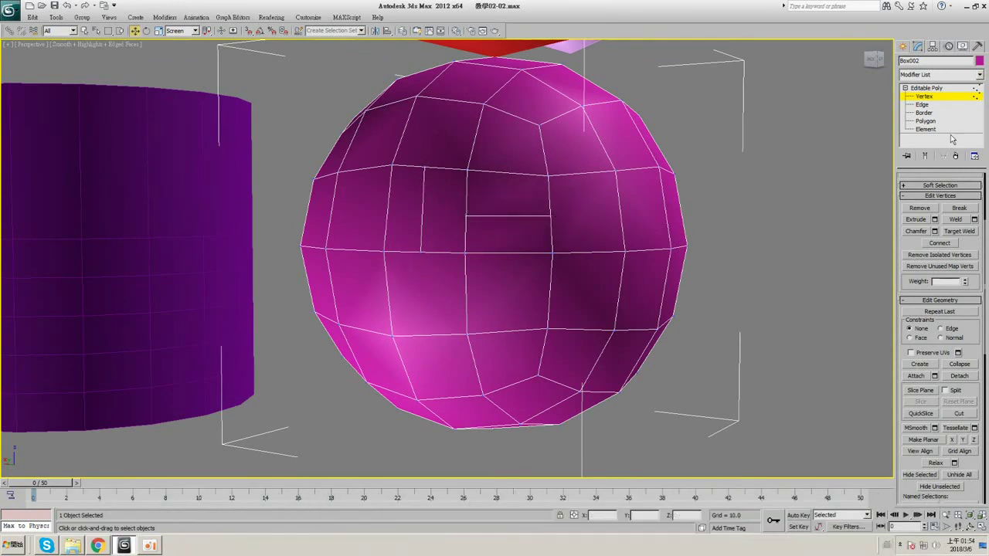
- At edge level, select a front vertical edge just above the equator, extend it to its ring, and inspect where the ring ends around the ball
{"action": "left_click", "coordinate": [936, 106]}
{"action": "middle_click_drag", "start_coordinate": [832, 152], "coordinate": [680, 159], "text": "alt"}
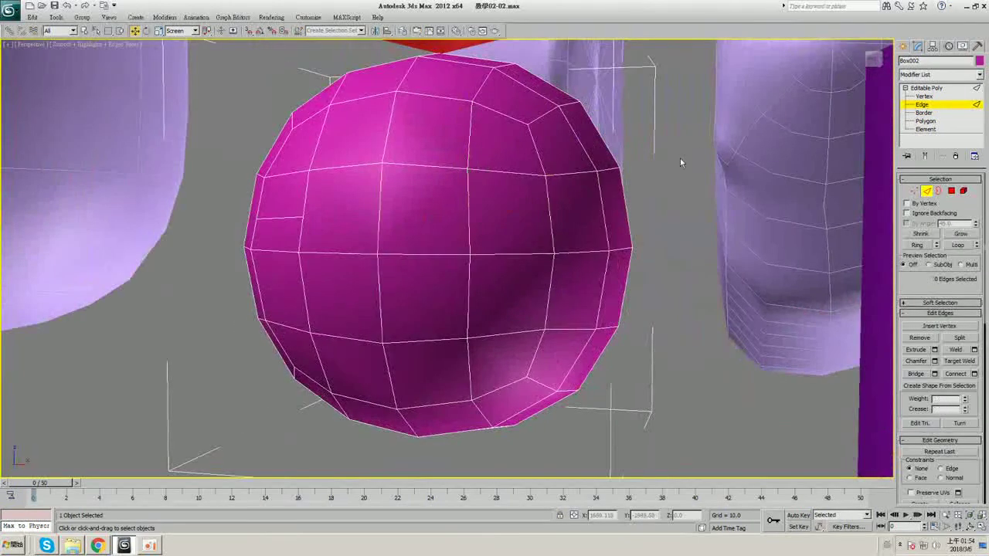
{"action": "left_click", "coordinate": [468, 209]}
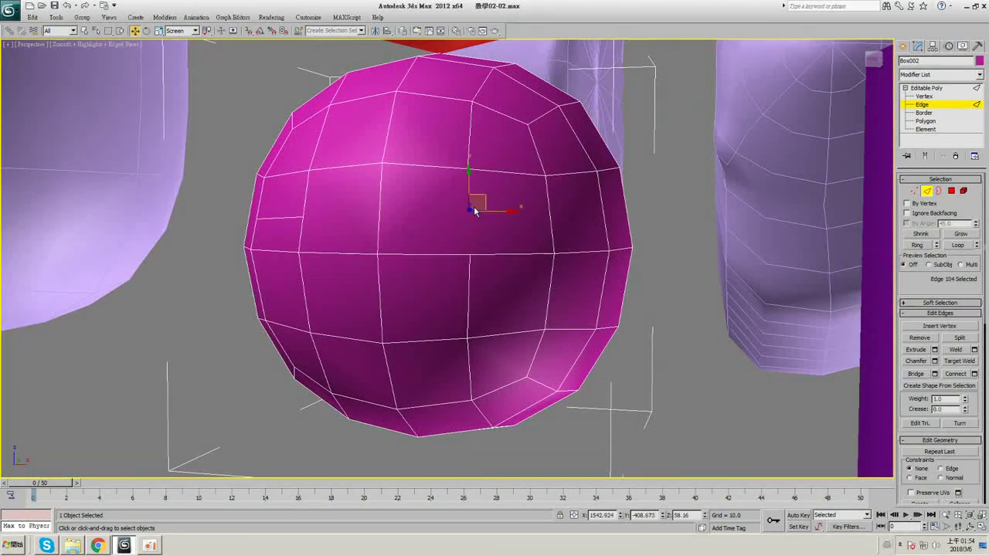
{"action": "left_click", "coordinate": [918, 246]}
{"action": "middle_click_drag", "start_coordinate": [445, 270], "coordinate": [400, 221], "text": "alt"}
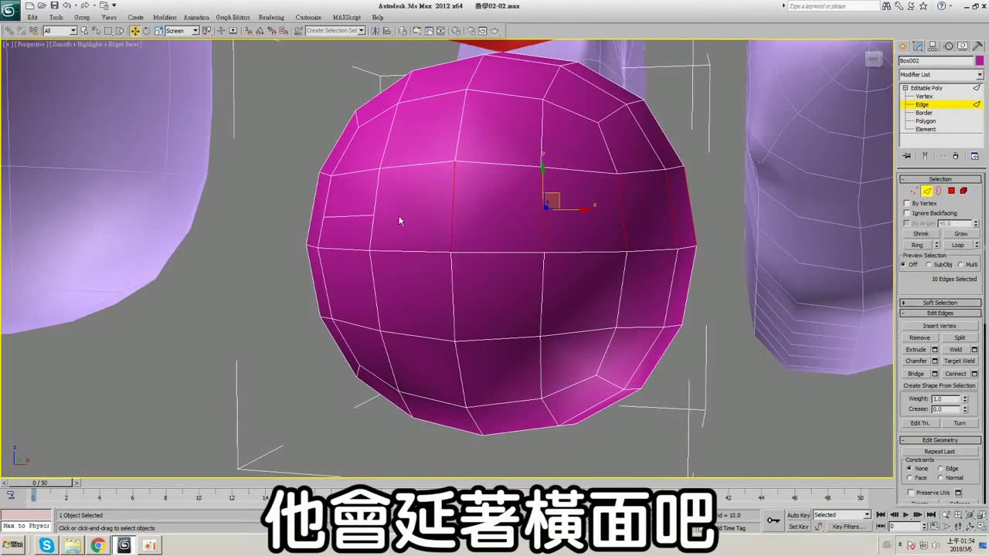
{"action": "middle_click_drag", "start_coordinate": [293, 243], "coordinate": [358, 243], "text": "alt"}
{"action": "middle_click_drag", "start_coordinate": [483, 251], "coordinate": [422, 255]}
{"action": "scroll", "coordinate": [419, 291], "scroll_direction": "down", "scroll_amount": 3}
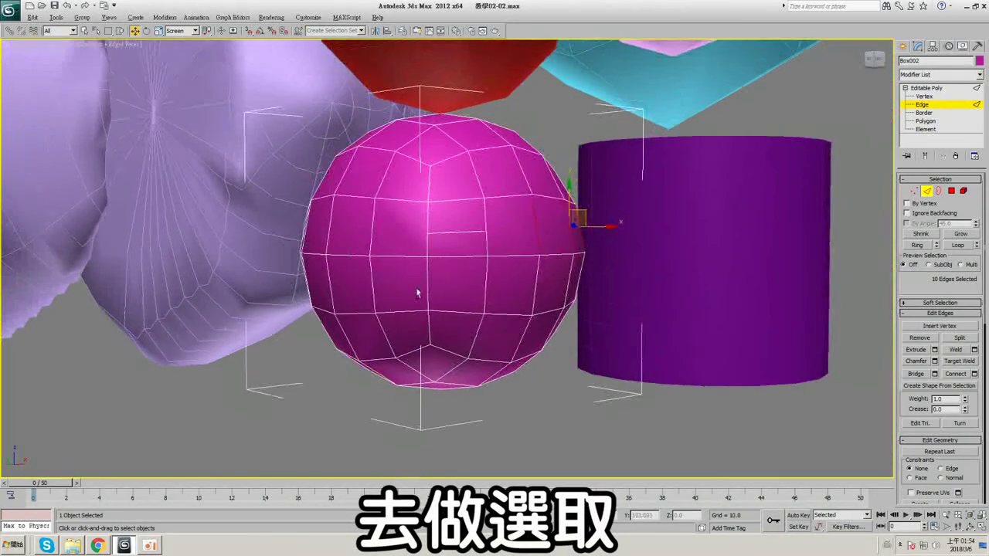
{"action": "middle_click_drag", "start_coordinate": [419, 291], "coordinate": [399, 226], "text": "alt"}
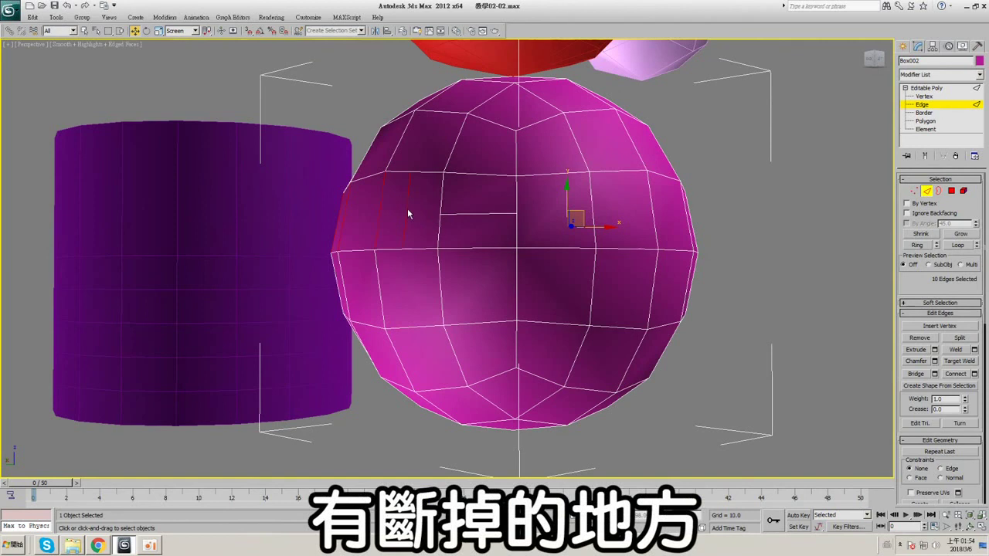
{"action": "middle_click_drag", "start_coordinate": [488, 201], "coordinate": [545, 219], "text": "alt"}
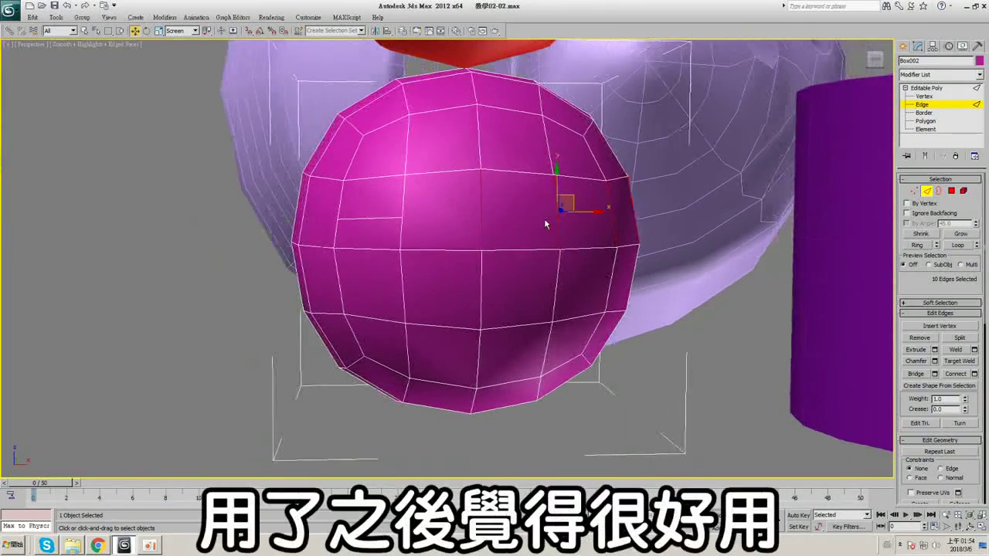
- Select the central vertical edge just above the equator, extend it to its edge loop, check it in wireframe, and clear the selection
{"action": "scroll", "coordinate": [549, 206], "scroll_direction": "up", "scroll_amount": 2}
{"action": "scroll", "coordinate": [518, 224], "scroll_direction": "down", "scroll_amount": 2}
{"action": "left_click", "coordinate": [479, 221]}
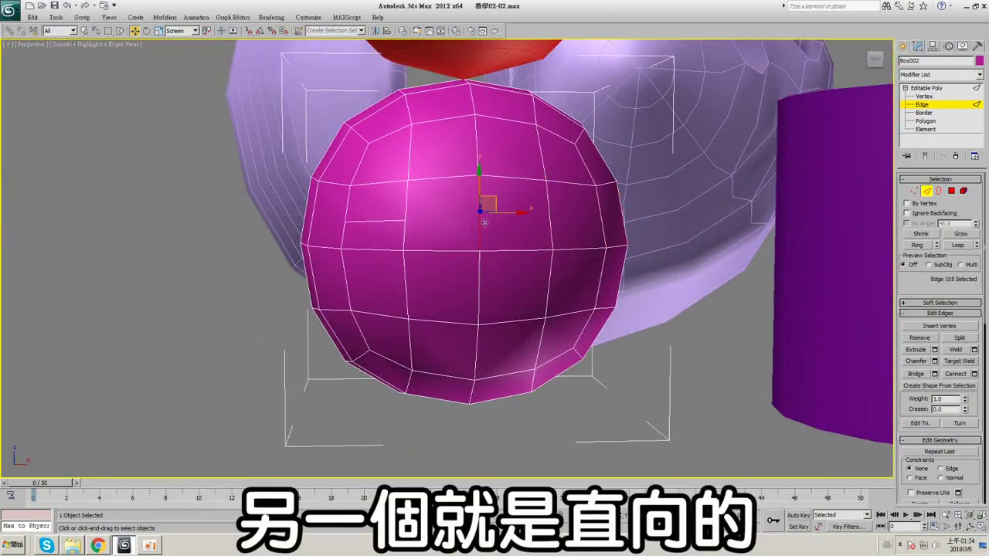
{"action": "left_click", "coordinate": [956, 246]}
{"action": "key", "text": "F3"}
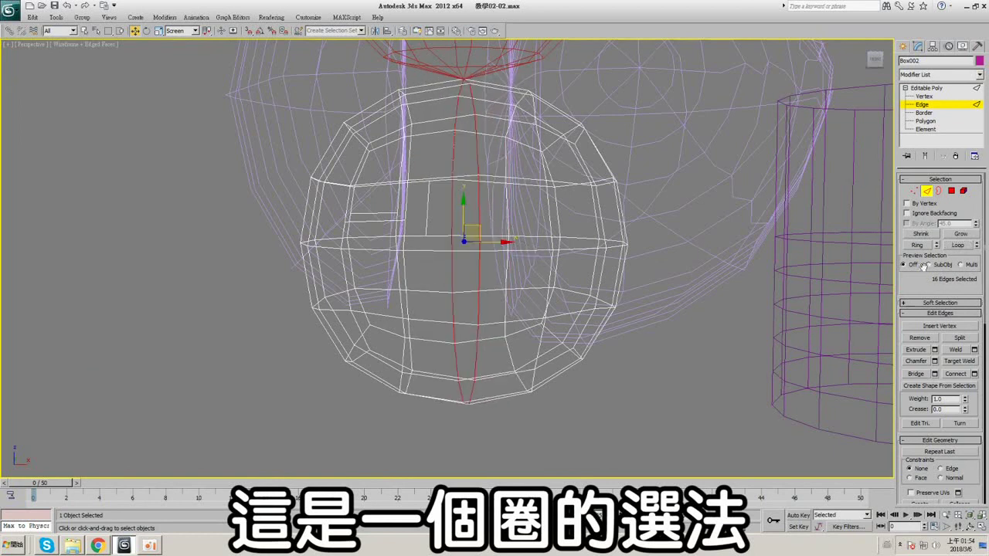
{"action": "key", "text": "F3"}
{"action": "left_click", "coordinate": [694, 217]}
{"action": "middle_click_drag", "start_coordinate": [558, 203], "coordinate": [526, 210], "text": "alt"}
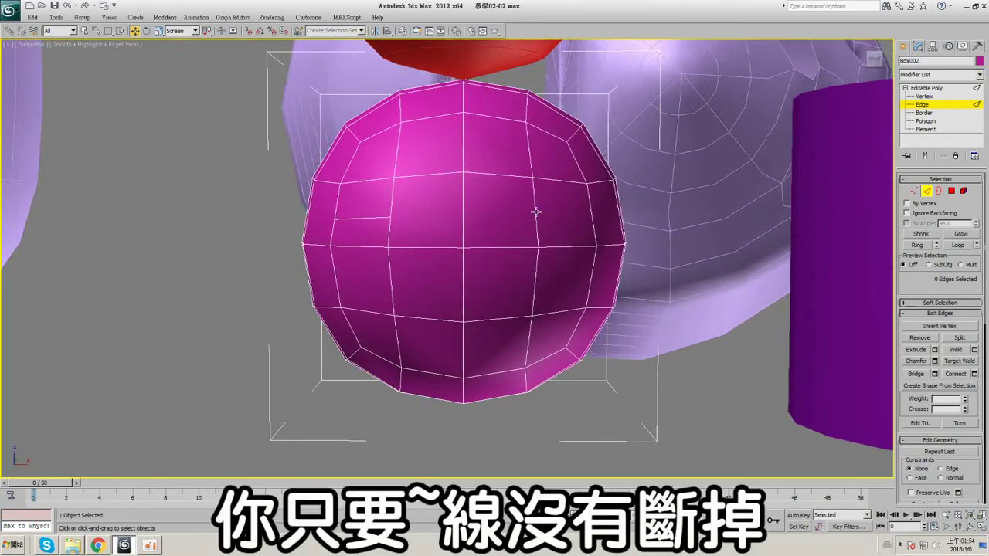
- At vertex level, cut diagonally across the upper front faces through the central vertex of the second row above the equator
{"action": "left_click", "coordinate": [535, 213]}
{"action": "key", "text": "F3"}
{"action": "key", "text": "F3"}
{"action": "key", "text": "1"}
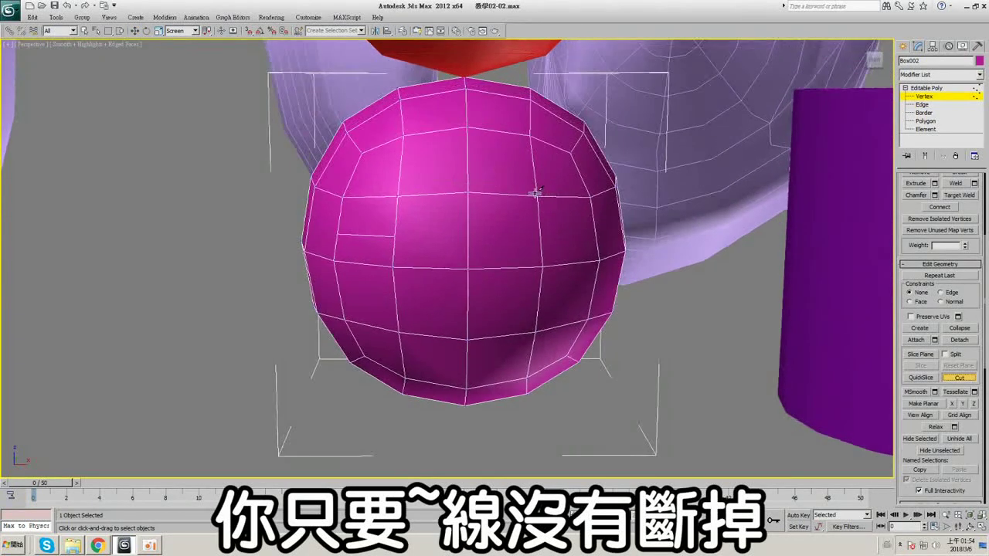
{"action": "left_click", "coordinate": [535, 193]}
{"action": "left_click", "coordinate": [466, 128]}
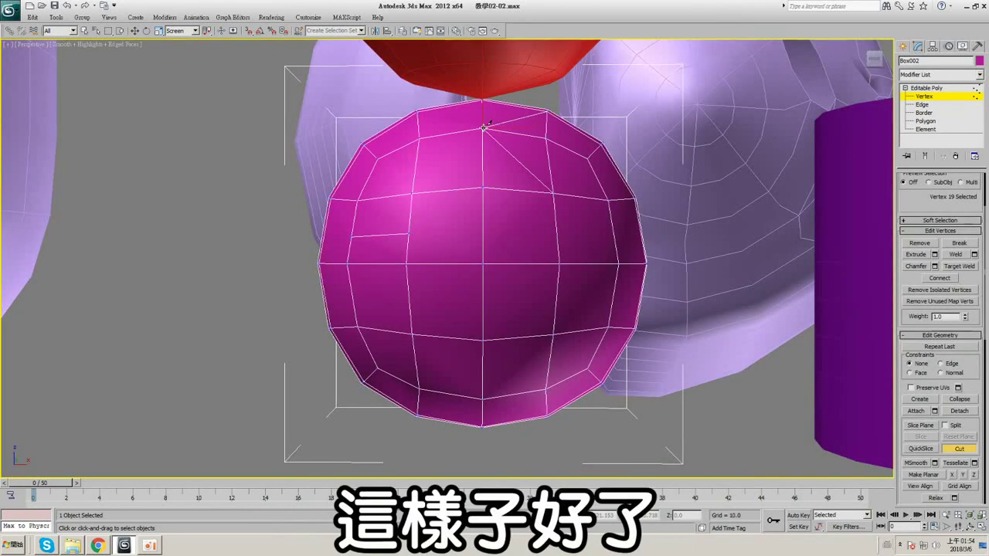
{"action": "right_click", "coordinate": [571, 130]}
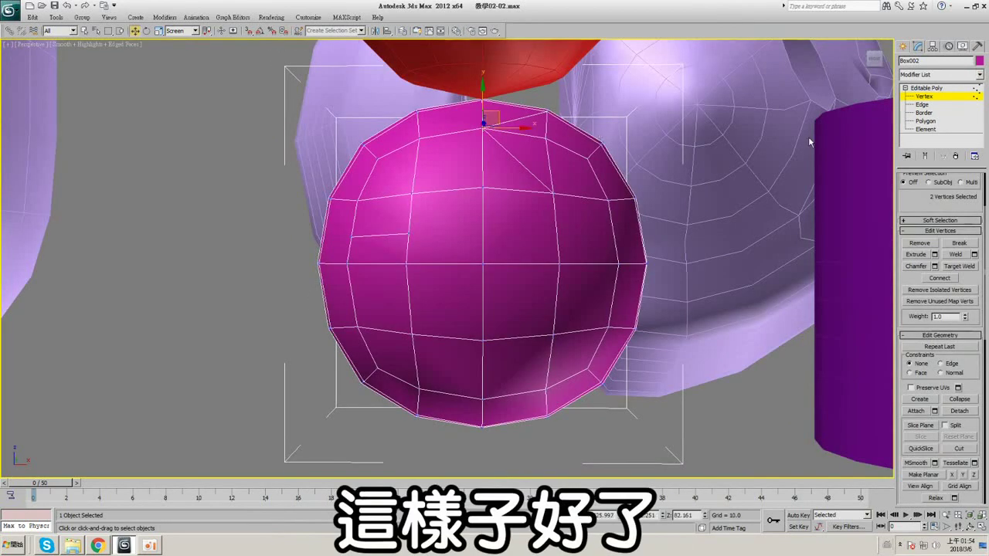
- At edge level, select the vertical edge loop that runs into the new diagonal cut and inspect its upper end
{"action": "left_click", "coordinate": [934, 105]}
{"action": "double_click", "coordinate": [573, 263]}
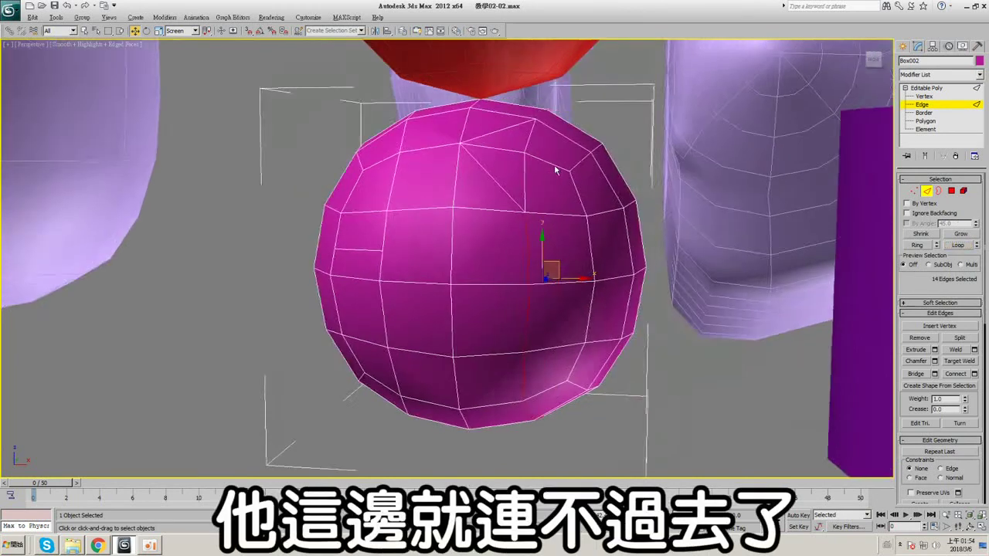
{"action": "middle_click_drag", "start_coordinate": [555, 170], "coordinate": [549, 129], "text": "alt"}
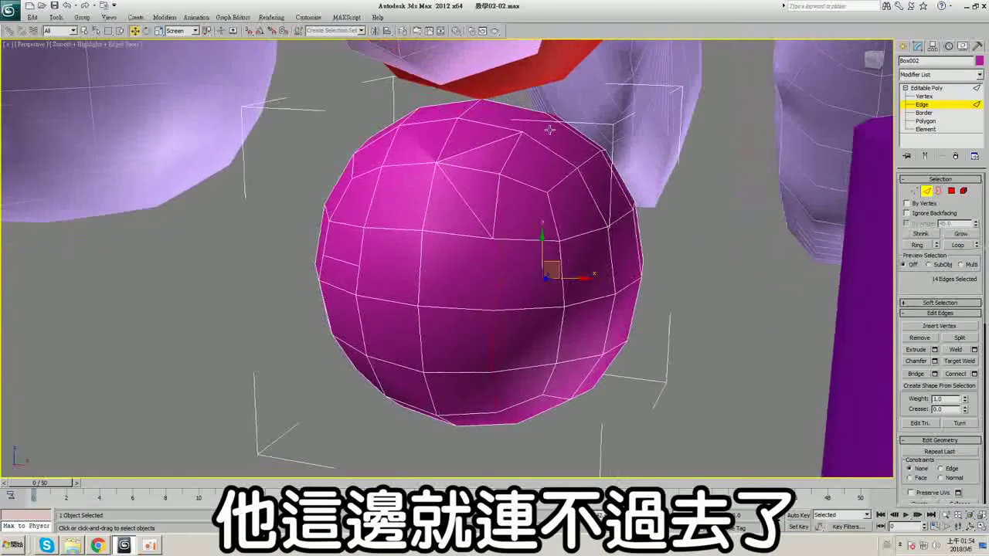
- Reselect the single vertical edge below the diagonal cut's lower vertex, extend it to its loop, and show the ball in wireframe
{"action": "left_click", "coordinate": [942, 98]}
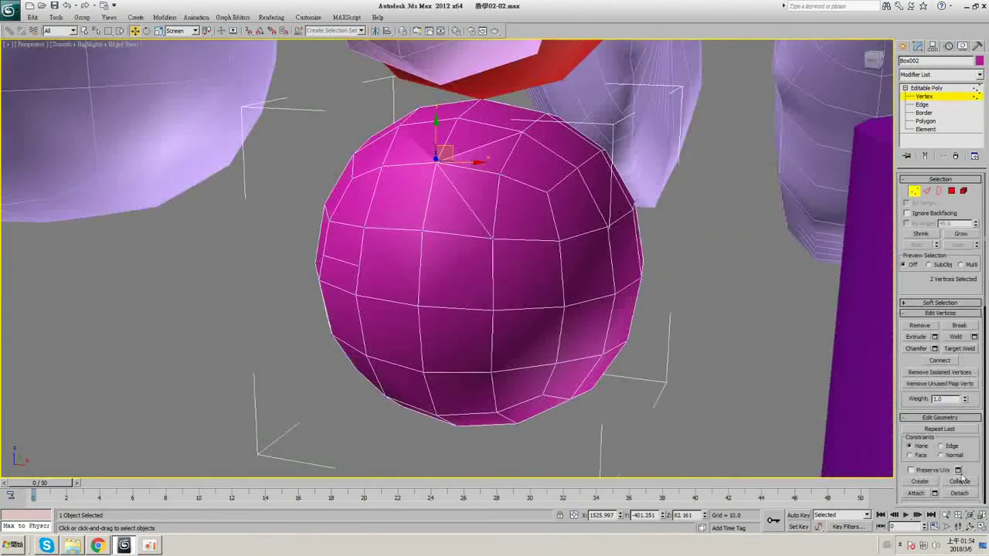
{"action": "left_click", "coordinate": [936, 100]}
{"action": "left_click", "coordinate": [934, 104]}
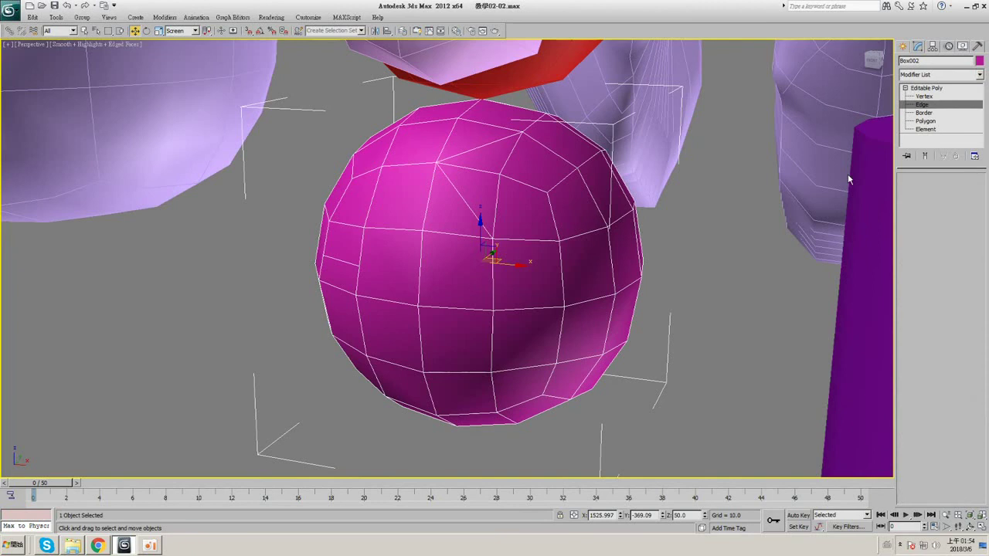
{"action": "middle_click_drag", "start_coordinate": [564, 251], "coordinate": [580, 210], "text": "alt"}
{"action": "left_click", "coordinate": [547, 193]}
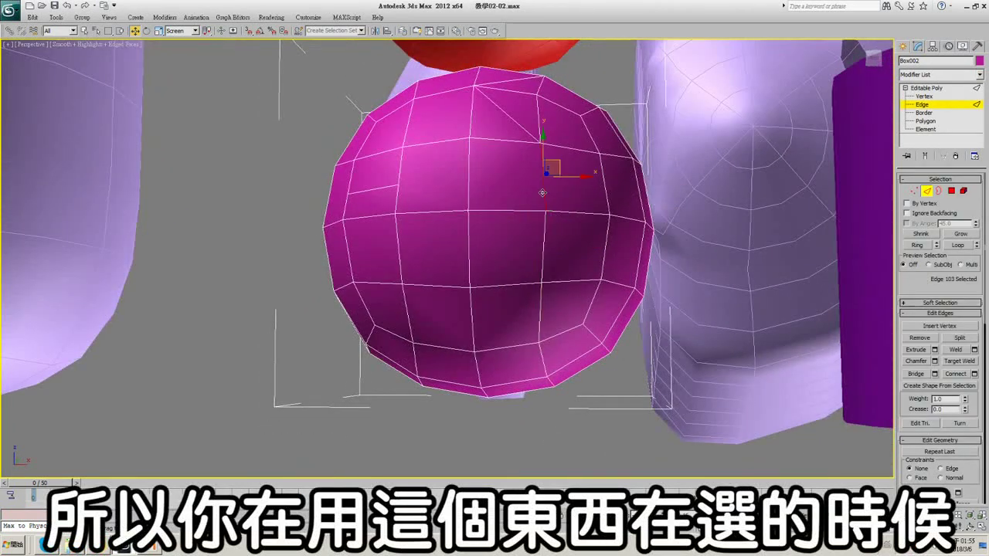
{"action": "left_click", "coordinate": [957, 245]}
{"action": "key", "text": "F3"}
- Return to shaded view and compare Ring and Loop selection on the front vertical edges just above the equator
{"action": "left_click", "coordinate": [560, 197]}
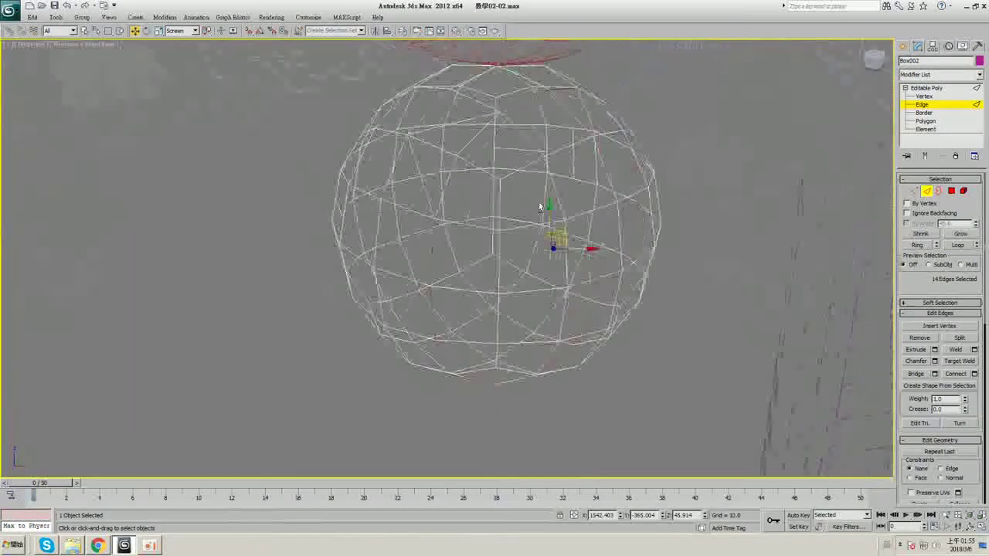
{"action": "key", "text": "F3"}
{"action": "left_click", "coordinate": [917, 245]}
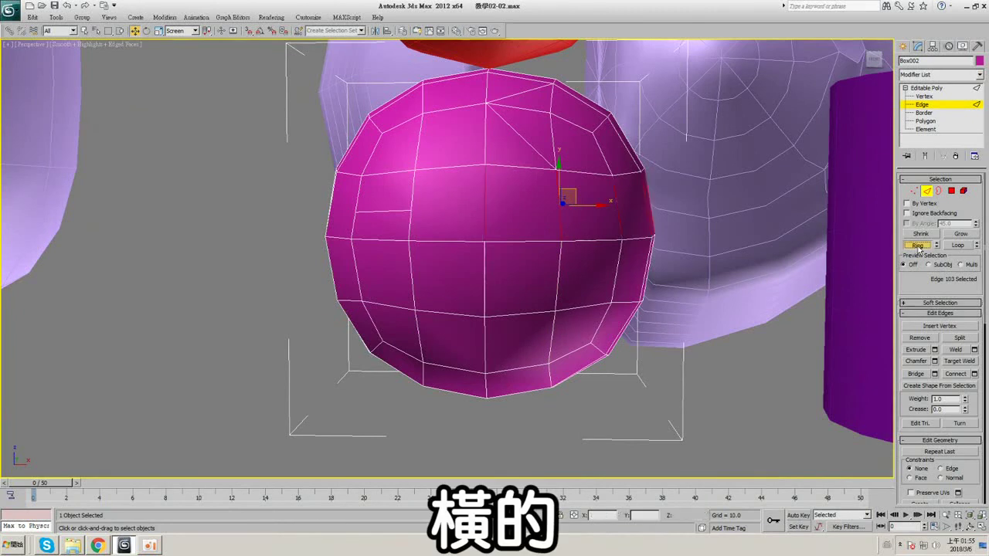
{"action": "left_click", "coordinate": [485, 217]}
{"action": "left_click", "coordinate": [960, 246]}
{"action": "middle_click_drag", "start_coordinate": [506, 147], "coordinate": [519, 155], "text": "alt"}
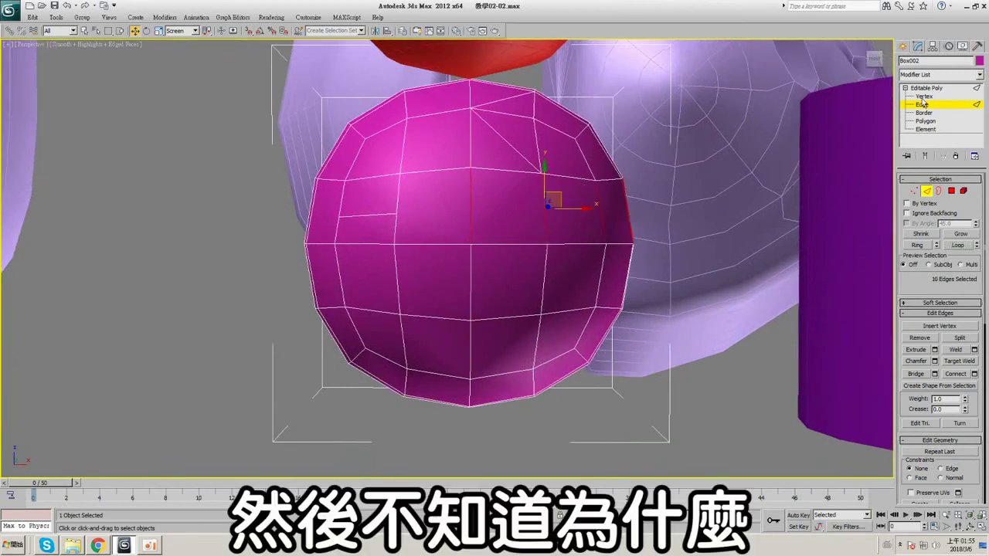
- At vertex level, select neighbouring vertex pairs on the equator and on the row above it
{"action": "left_click", "coordinate": [924, 97]}
{"action": "left_click", "coordinate": [543, 243]}
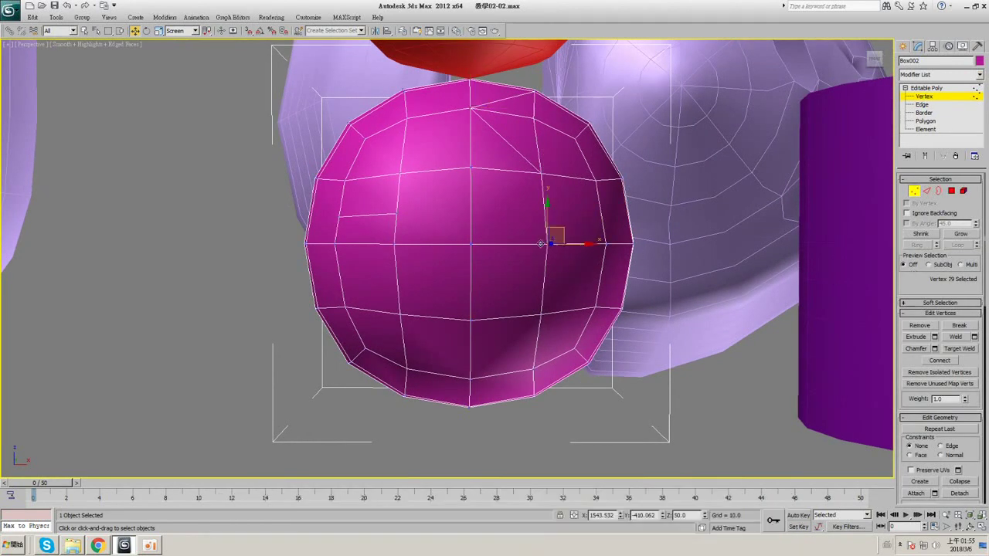
{"action": "left_click", "coordinate": [472, 245], "text": "ctrl"}
{"action": "left_click", "coordinate": [713, 215]}
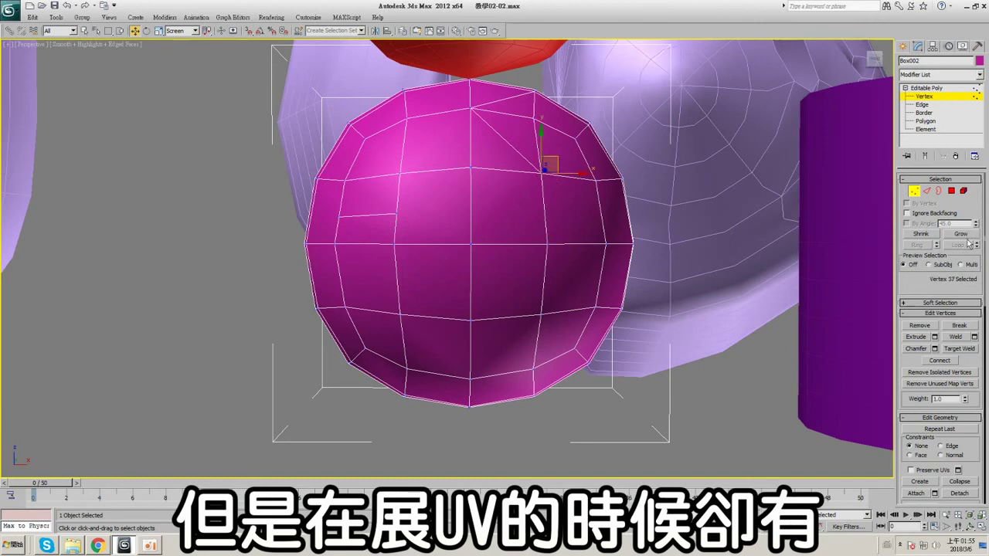
{"action": "left_click", "coordinate": [596, 181], "text": "ctrl"}
- At edge level, select single vertical edges on the ball's front right above the equator and check them in wireframe
{"action": "left_click", "coordinate": [924, 106]}
{"action": "left_click", "coordinate": [602, 209]}
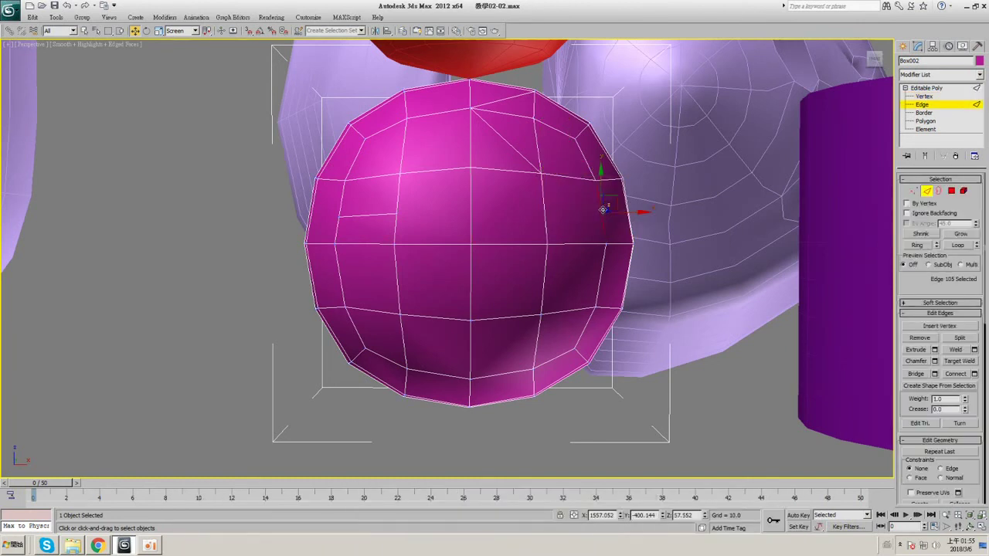
{"action": "key", "text": "F3"}
{"action": "left_click", "coordinate": [545, 214]}
{"action": "key", "text": "F3"}
{"action": "key", "text": "F3"}
{"action": "key", "text": "F3"}
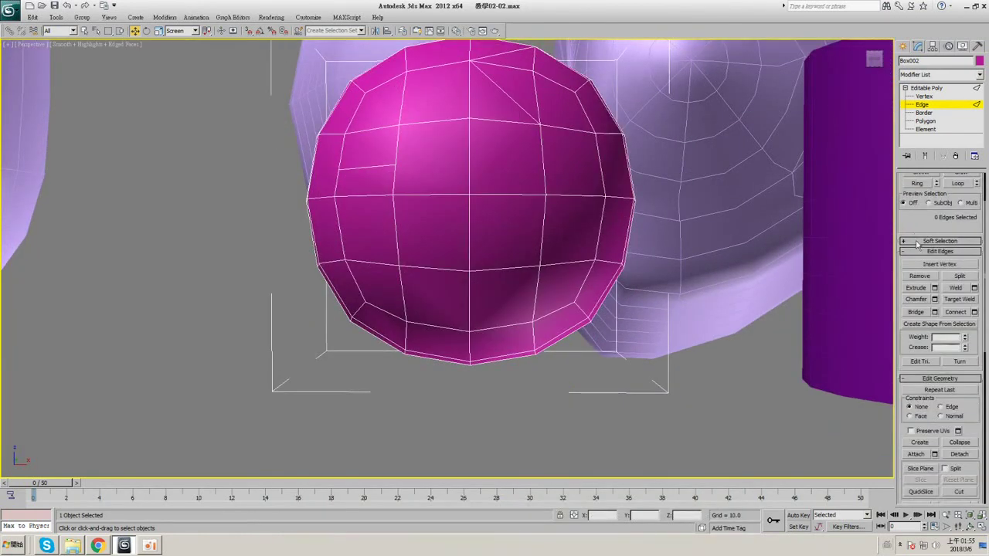
- Enable soft selection, select the central vertical edge just above the equator, and set the falloff to 70.308
{"action": "left_click", "coordinate": [917, 243]}
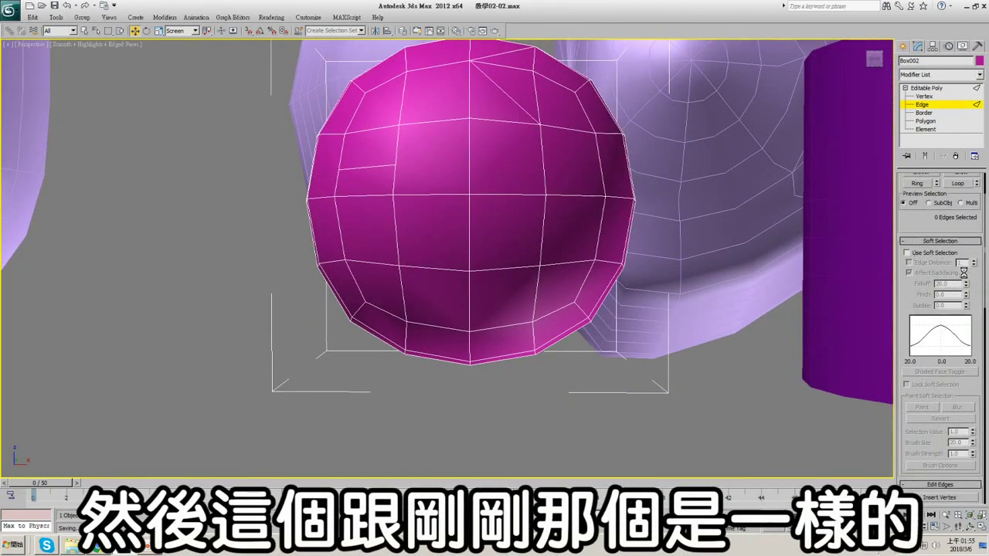
{"action": "left_click", "coordinate": [914, 254]}
{"action": "left_click_drag", "start_coordinate": [972, 229], "coordinate": [978, 115]}
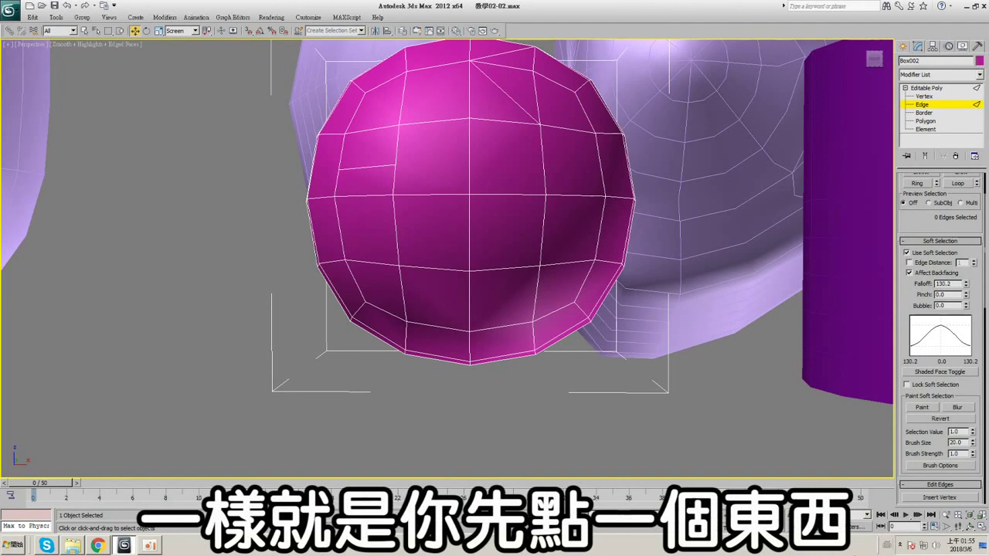
{"action": "left_click", "coordinate": [469, 185]}
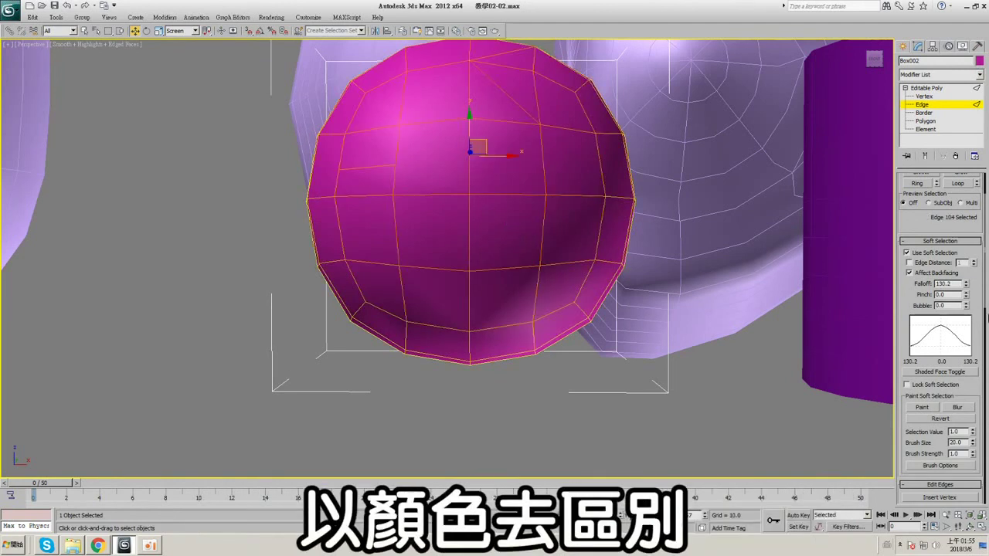
{"action": "left_click_drag", "start_coordinate": [966, 286], "coordinate": [975, 308]}
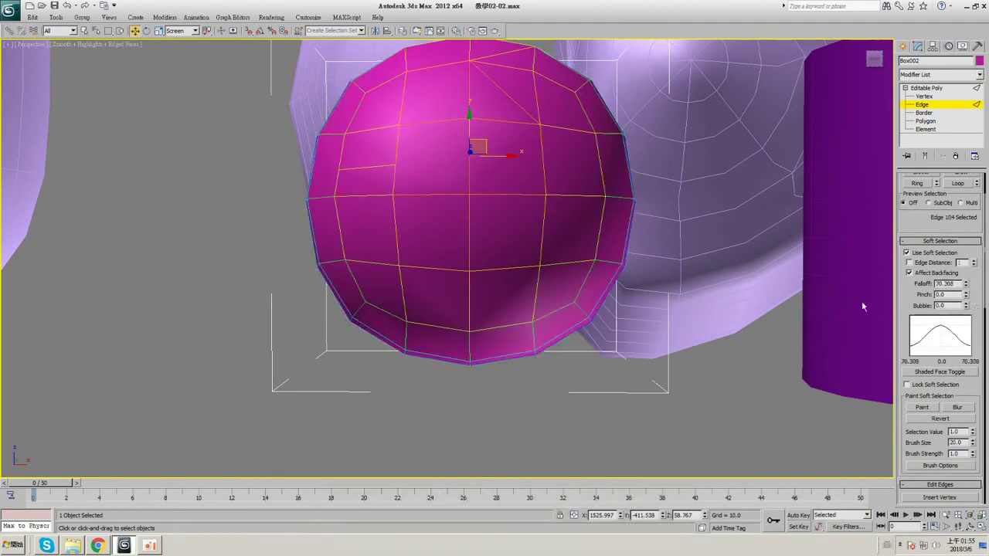
- Turn off soft selection for the selected edge and collapse its settings
{"action": "middle_click_drag", "start_coordinate": [603, 185], "coordinate": [448, 170], "text": "alt"}
{"action": "left_click_drag", "start_coordinate": [490, 145], "coordinate": [618, 161]}
{"action": "middle_click_drag", "start_coordinate": [502, 172], "coordinate": [667, 218], "text": "alt"}
{"action": "left_click", "coordinate": [912, 253]}
{"action": "left_click", "coordinate": [916, 241]}
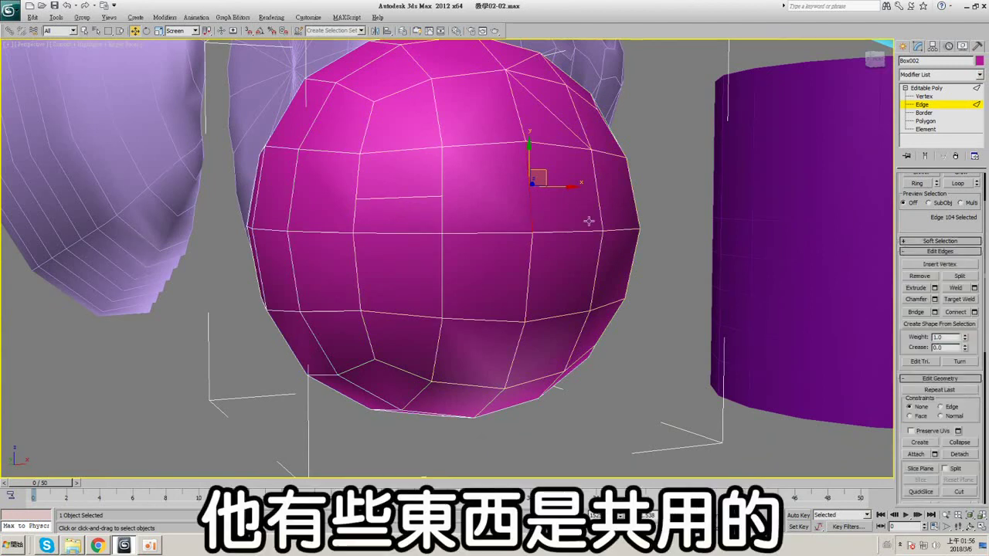
- Remove the selected vertical edge just above the equator and undo the removal
{"action": "middle_click_drag", "start_coordinate": [588, 222], "coordinate": [543, 220], "text": "alt"}
{"action": "left_click", "coordinate": [925, 279]}
{"action": "scroll", "coordinate": [550, 248], "scroll_direction": "up", "scroll_amount": 3}
{"action": "scroll", "coordinate": [549, 248], "scroll_direction": "up", "scroll_amount": 1}
{"action": "scroll", "coordinate": [549, 248], "scroll_direction": "down", "scroll_amount": 1}
{"action": "key", "text": "ctrl+z"}
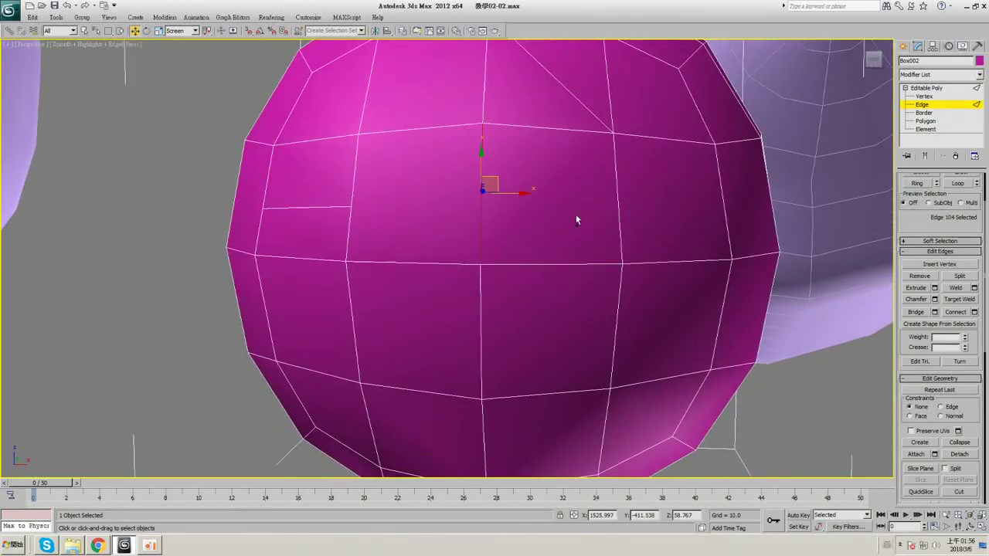
- Select the full horizontal edge loop just below the ball's equator, remove it, and undo the removal
{"action": "scroll", "coordinate": [576, 221], "scroll_direction": "down", "scroll_amount": 4}
{"action": "left_click", "coordinate": [513, 317]}
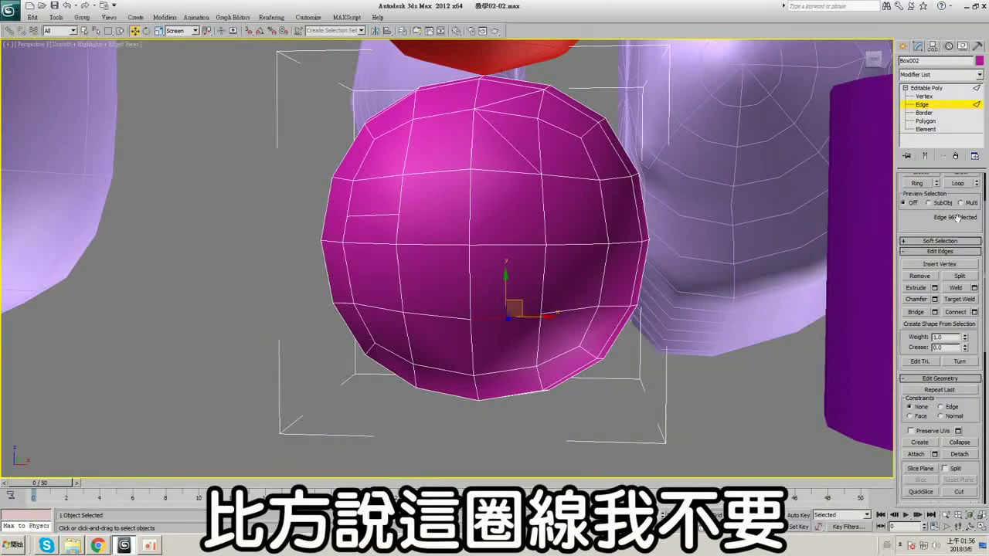
{"action": "left_click", "coordinate": [964, 186]}
{"action": "left_click", "coordinate": [920, 277]}
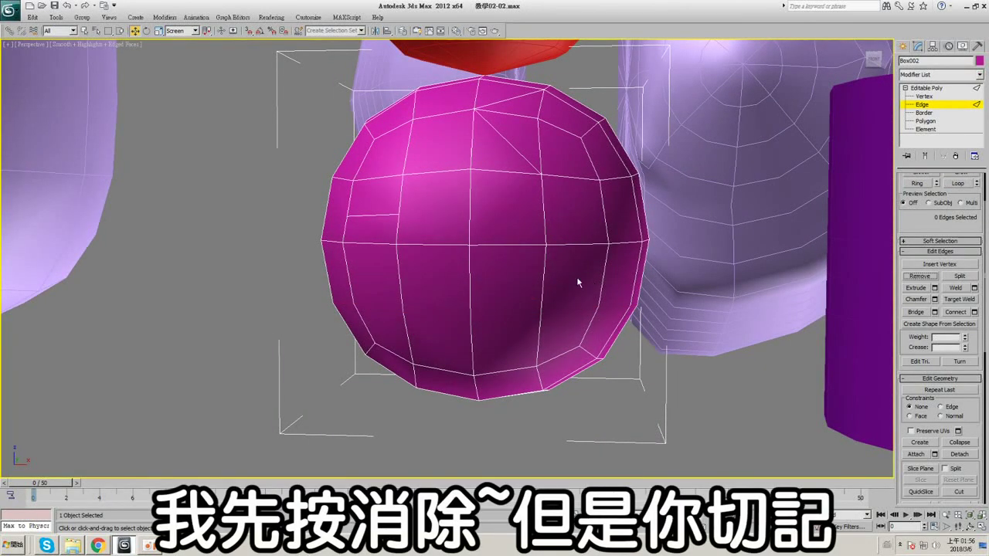
{"action": "middle_click_drag", "start_coordinate": [578, 280], "coordinate": [589, 254]}
{"action": "scroll", "coordinate": [588, 254], "scroll_direction": "up", "scroll_amount": 1}
{"action": "scroll", "coordinate": [719, 261], "scroll_direction": "up", "scroll_amount": 3}
{"action": "key", "text": "ctrl+z"}
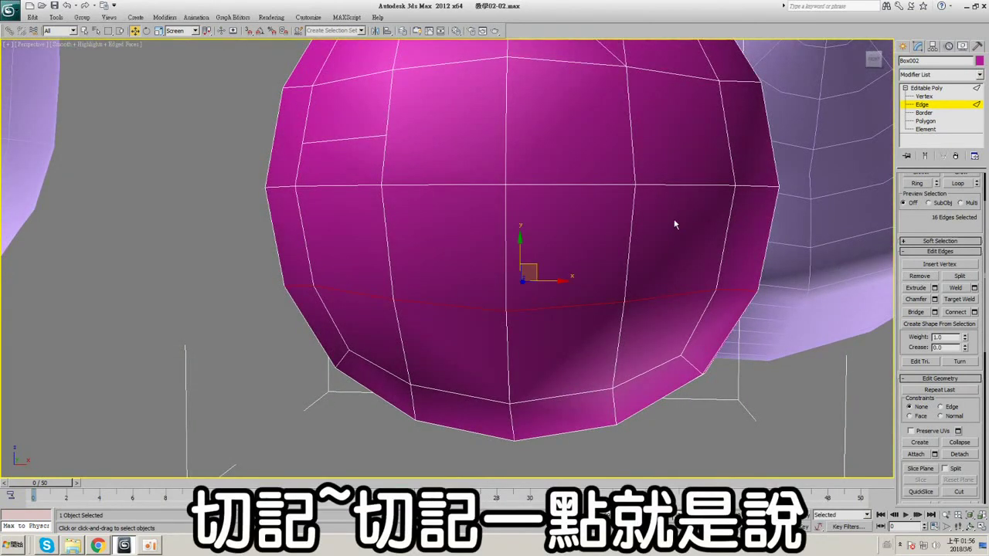
- Check the selected edge loop in wireframe, remove it in shaded view, and undo that removal
{"action": "key", "text": "F3"}
{"action": "middle_click_drag", "start_coordinate": [751, 302], "coordinate": [745, 278]}
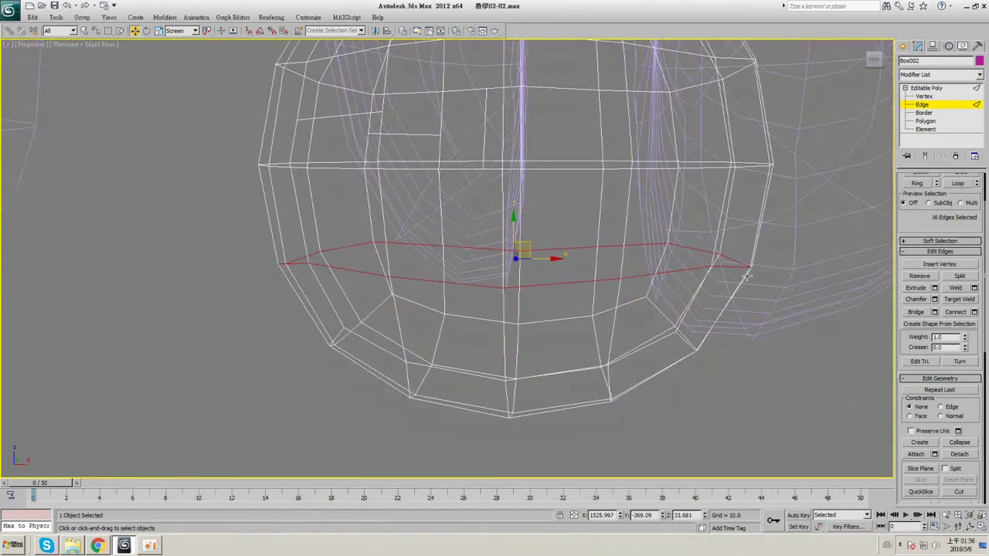
{"action": "key", "text": "F3"}
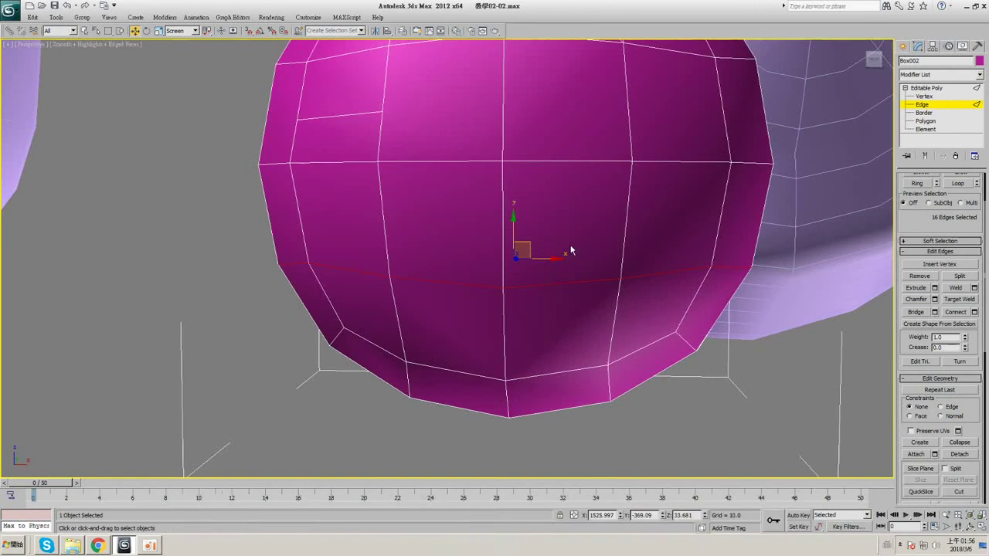
{"action": "left_click", "coordinate": [918, 276]}
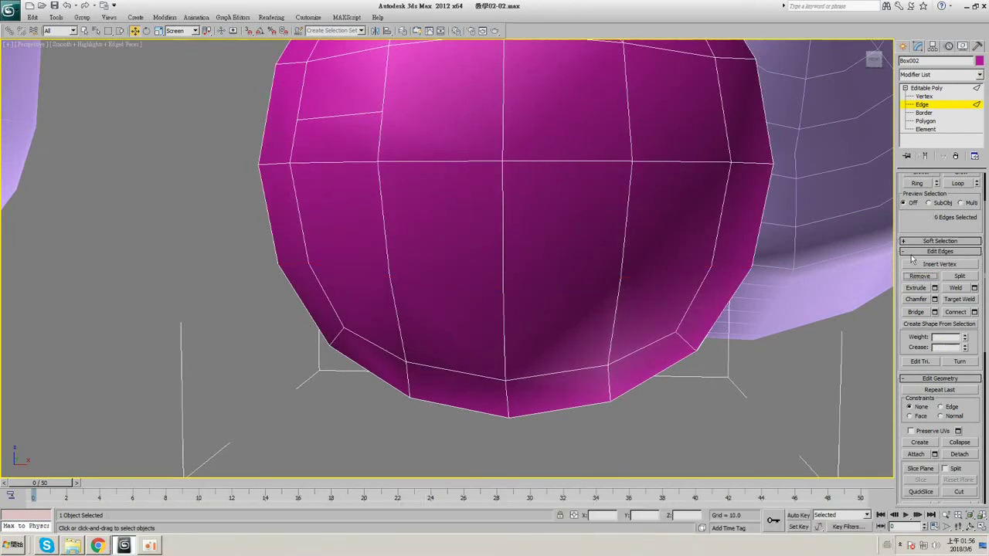
{"action": "key", "text": "ctrl+z"}
- Remove the edge loop without its vertices, and select the leftover vertices below the equator in wireframe
{"action": "left_click", "coordinate": [923, 276]}
{"action": "left_click", "coordinate": [924, 96]}
{"action": "key", "text": "F3"}
{"action": "left_click_drag", "start_coordinate": [252, 226], "coordinate": [297, 241]}
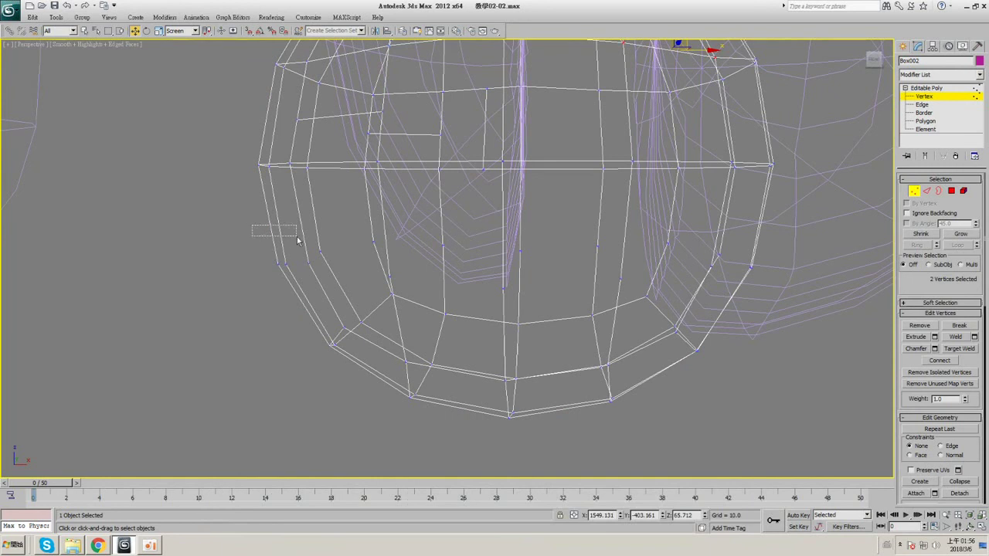
{"action": "middle_click_drag", "start_coordinate": [298, 241], "coordinate": [370, 224], "text": "alt"}
{"action": "left_click_drag", "start_coordinate": [228, 212], "coordinate": [796, 287]}
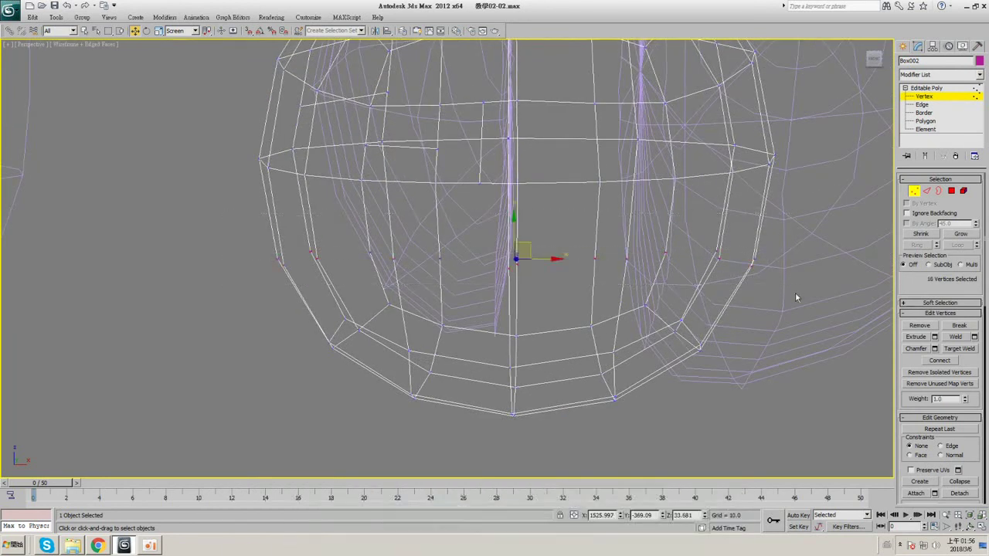
- Restore the edge loop below the equator, remove it together with its vertices, and undo the combined removal
{"action": "left_click", "coordinate": [923, 105]}
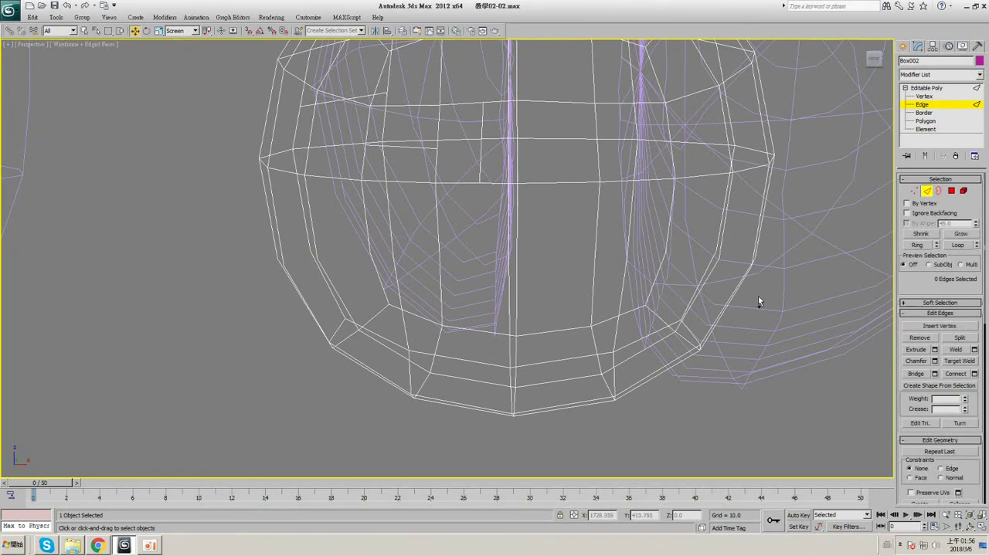
{"action": "key", "text": "F3"}
{"action": "left_click", "coordinate": [934, 89]}
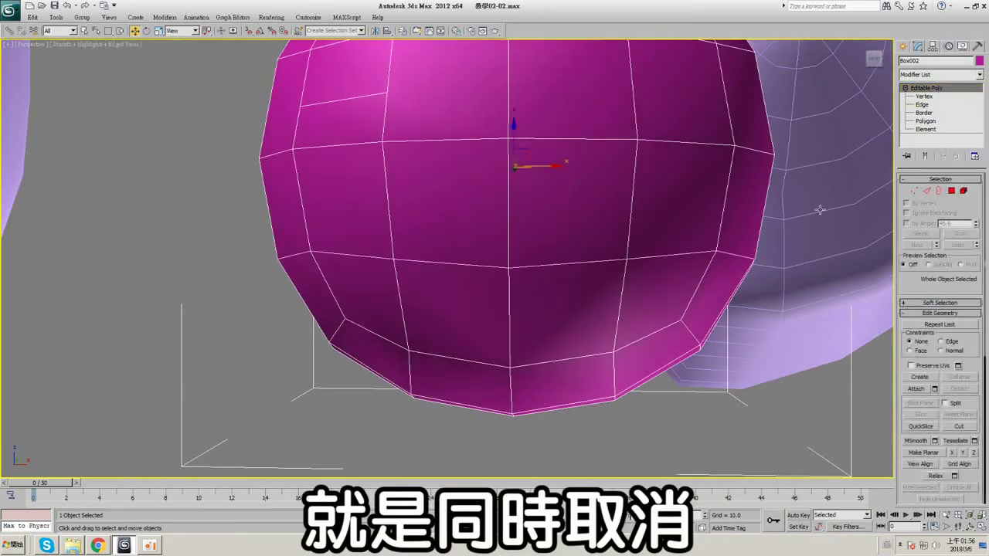
{"action": "key", "text": "2"}
{"action": "key", "text": "F3"}
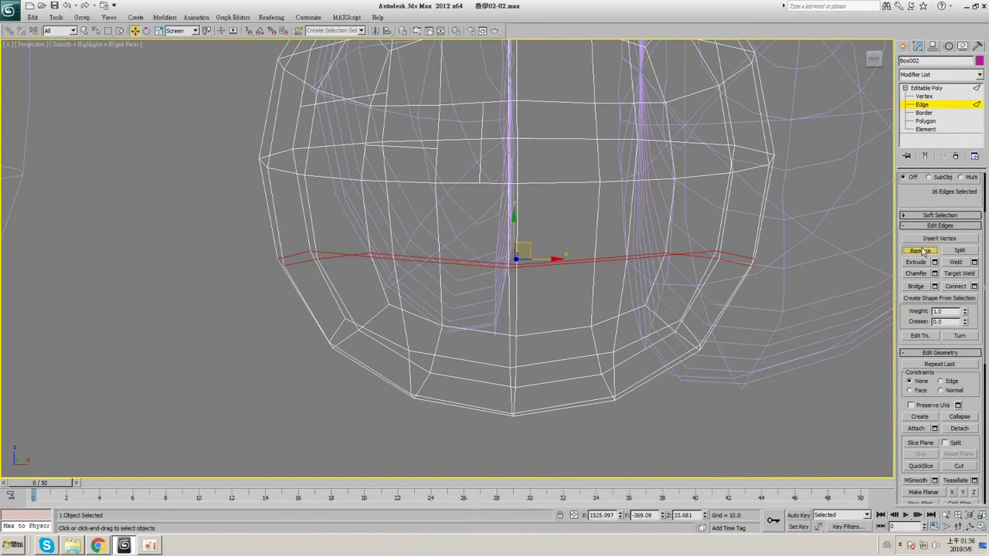
{"action": "left_click", "coordinate": [921, 251], "text": "ctrl"}
{"action": "key", "text": "F3"}
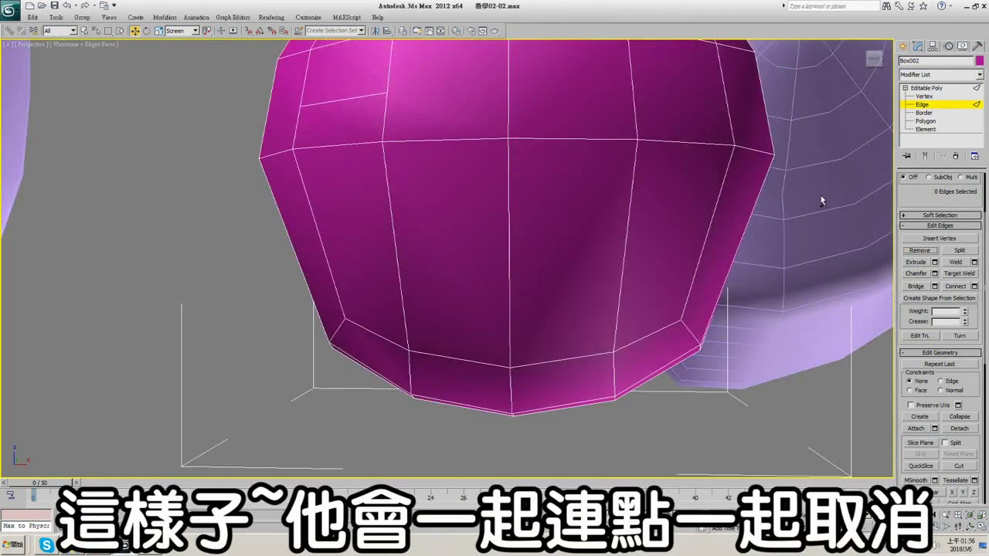
{"action": "key", "text": "ctrl+z"}
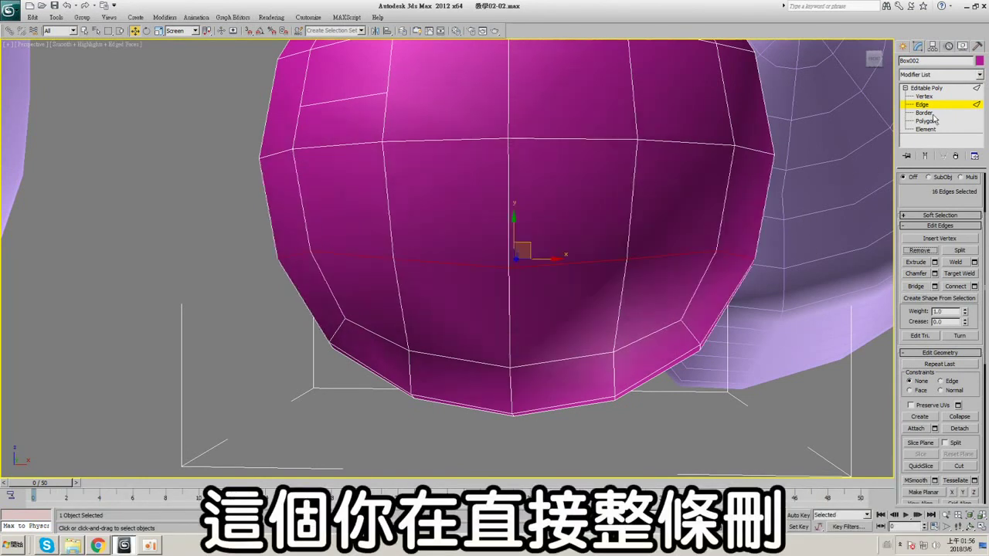
- Reselect the loop from a single edge below the equator, remove it including its vertices, and undo the removal
{"action": "key", "text": "F3"}
{"action": "key", "text": "F3"}
{"action": "left_click", "coordinate": [699, 255]}
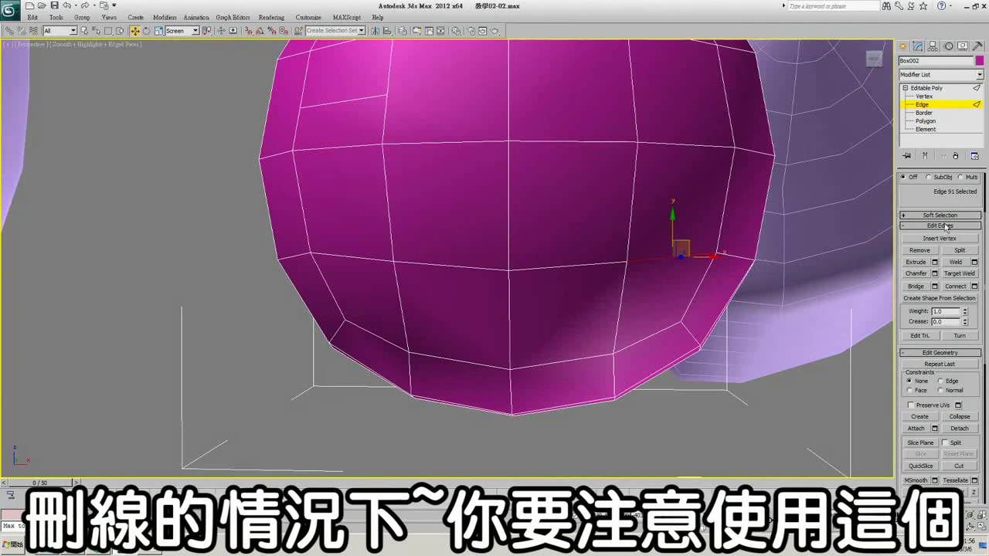
{"action": "scroll", "coordinate": [938, 232], "scroll_direction": "up", "scroll_amount": 3}
{"action": "left_click", "coordinate": [958, 215]}
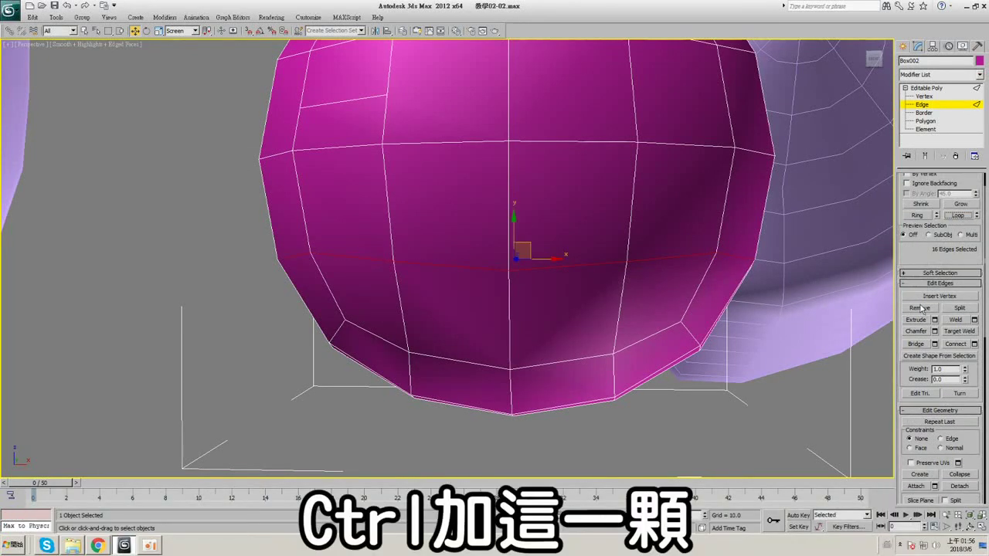
{"action": "left_click", "coordinate": [920, 309], "text": "ctrl"}
{"action": "mouse_move", "coordinate": [689, 255]}
{"action": "middle_mouse_down", "text": "alt"}
{"action": "mouse_move", "coordinate": [665, 254]}
{"action": "mouse_move", "coordinate": [682, 253]}
{"action": "middle_mouse_up", "text": "alt"}
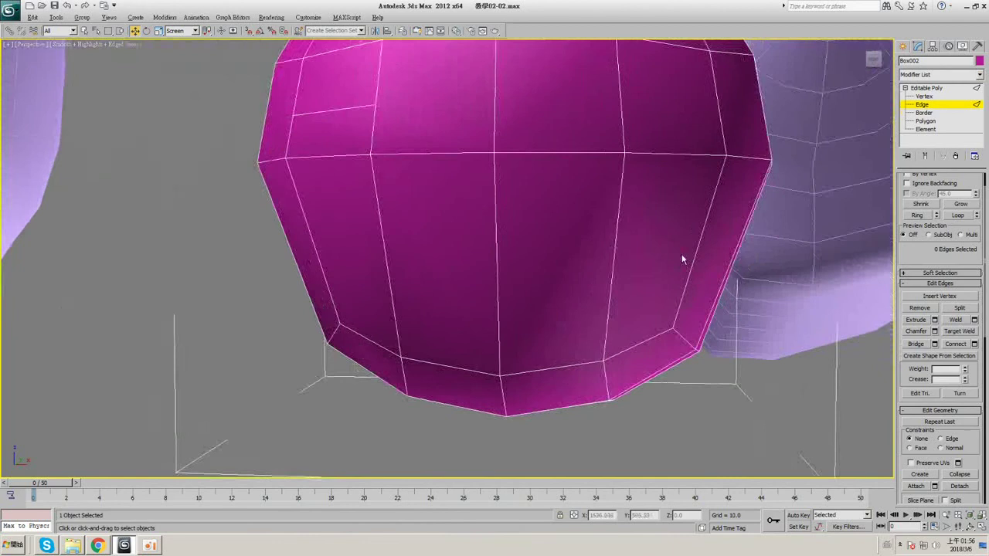
{"action": "key", "text": "ctrl+z"}
- Remove the edge loop below the equator while keeping its vertices, and display the ball in wireframe
{"action": "left_click", "coordinate": [927, 310]}
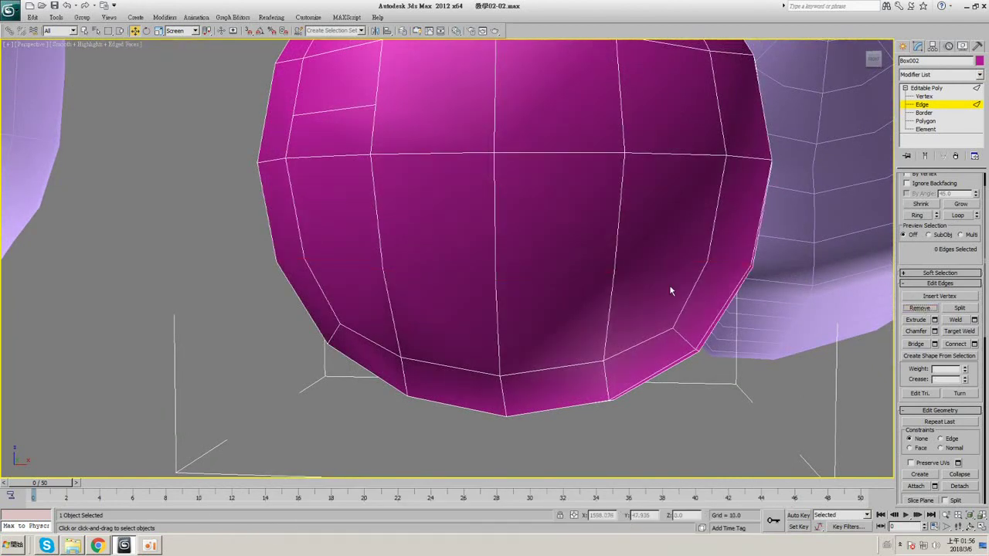
{"action": "middle_click_drag", "start_coordinate": [671, 290], "coordinate": [681, 290], "text": "alt"}
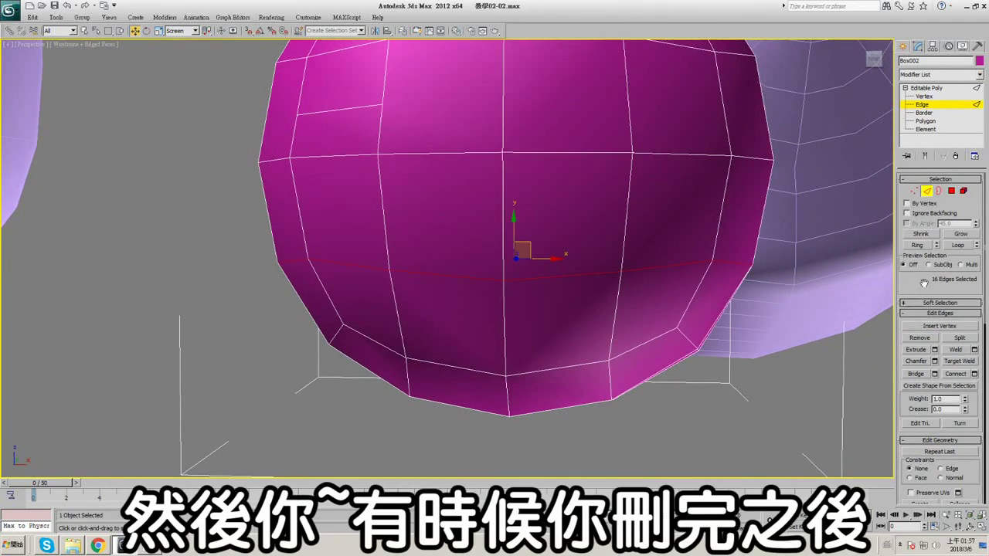
{"action": "scroll", "coordinate": [923, 284], "scroll_direction": "down", "scroll_amount": 1}
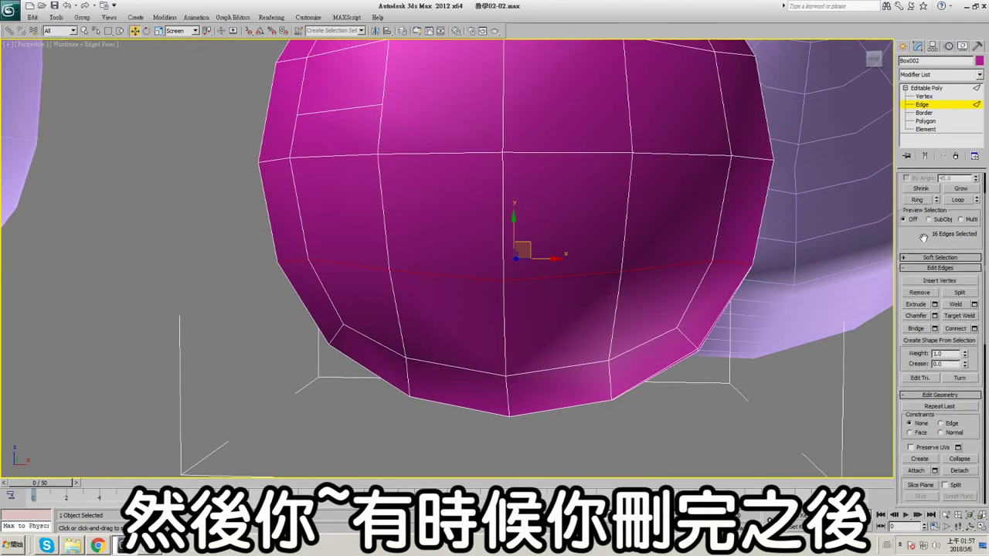
{"action": "left_click", "coordinate": [919, 293]}
{"action": "key", "text": "F3"}
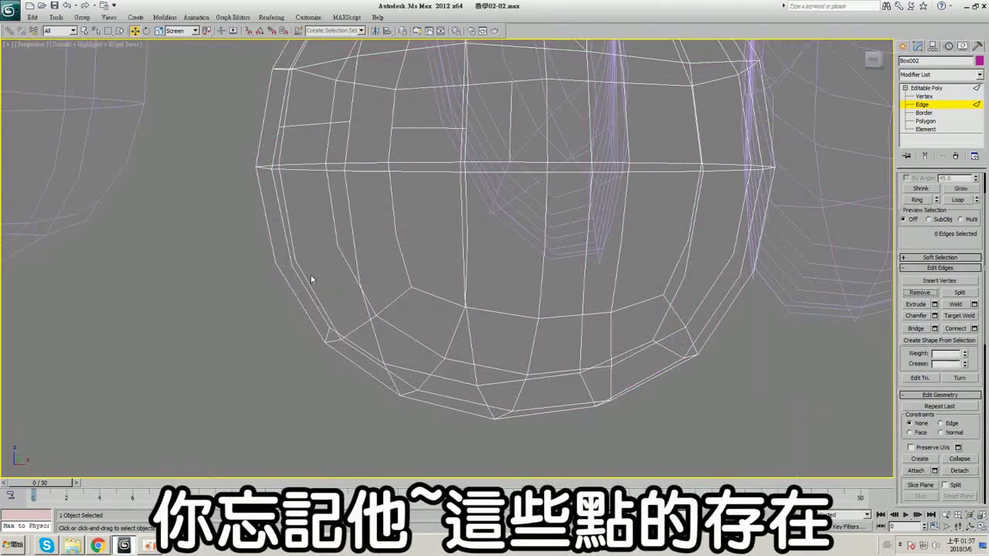
- At vertex level, select the leftover vertices running around the ball below the equator
{"action": "left_click", "coordinate": [923, 97]}
{"action": "middle_click_drag", "start_coordinate": [553, 244], "coordinate": [550, 258], "text": "alt"}
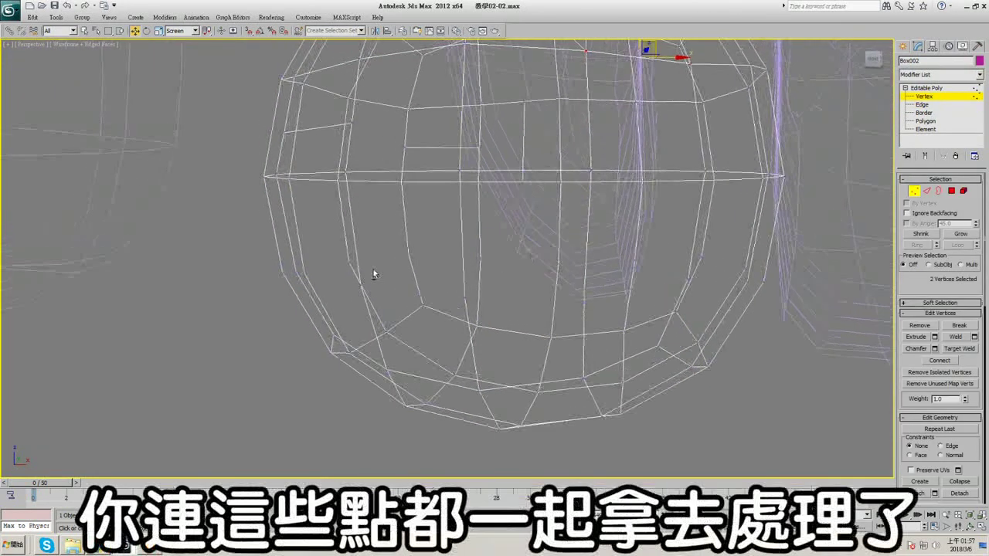
{"action": "middle_click_drag", "start_coordinate": [374, 268], "coordinate": [374, 273], "text": "alt"}
{"action": "left_click_drag", "start_coordinate": [234, 243], "coordinate": [666, 285]}
{"action": "middle_click_drag", "start_coordinate": [595, 296], "coordinate": [610, 236]}
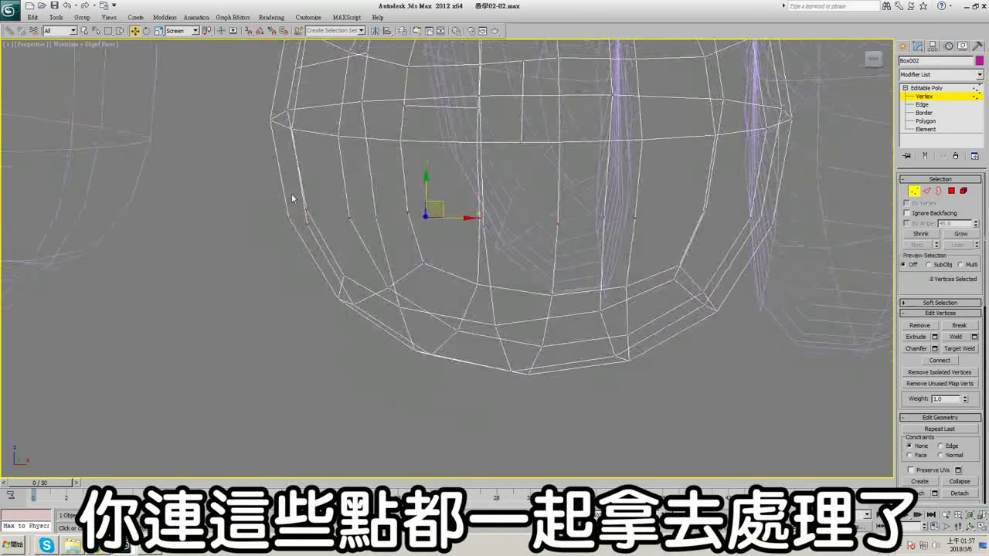
{"action": "mouse_move", "coordinate": [270, 183]}
{"action": "left_mouse_down"}
{"action": "mouse_move", "coordinate": [809, 225]}
{"action": "mouse_move", "coordinate": [810, 237]}
{"action": "left_mouse_up"}
- Return to the whole object in shaded view, apply TurboSmooth, and inspect the surface with and without edges
{"action": "key", "text": "F3"}
{"action": "left_click", "coordinate": [928, 88]}
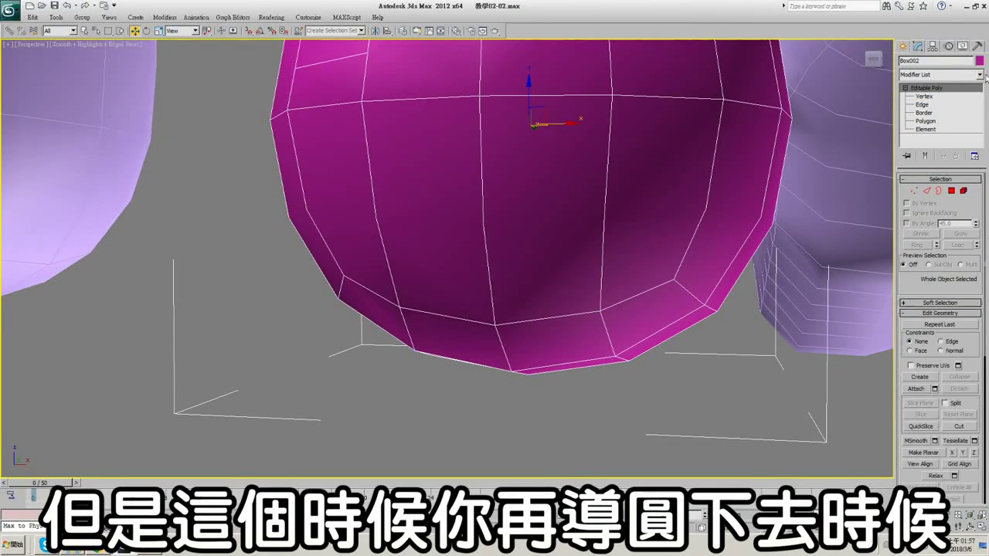
{"action": "left_click", "coordinate": [981, 78]}
{"action": "left_click_drag", "start_coordinate": [981, 110], "coordinate": [981, 363]}
{"action": "left_click", "coordinate": [949, 386]}
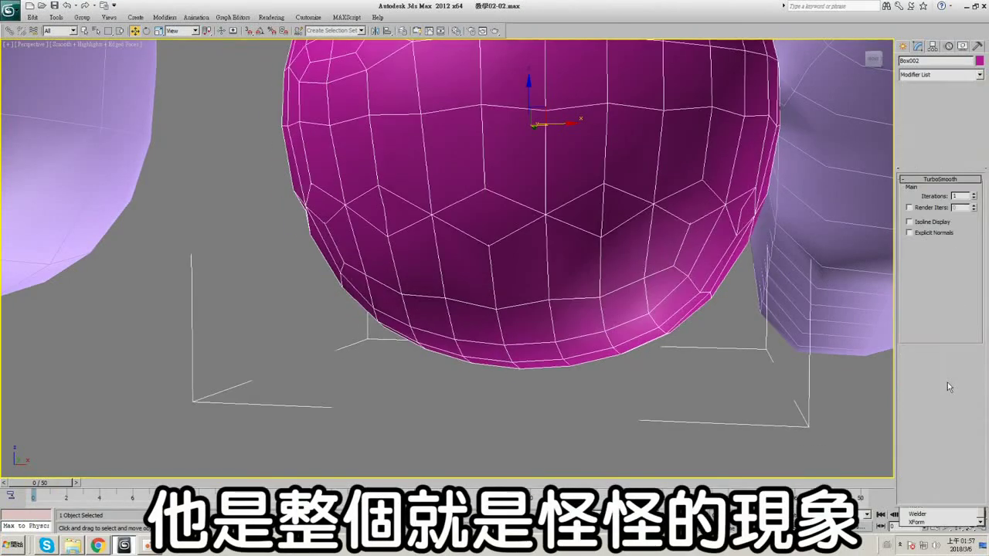
{"action": "middle_click_drag", "start_coordinate": [632, 274], "coordinate": [630, 296], "text": "alt"}
{"action": "key", "text": "F4"}
{"action": "key", "text": "F4"}
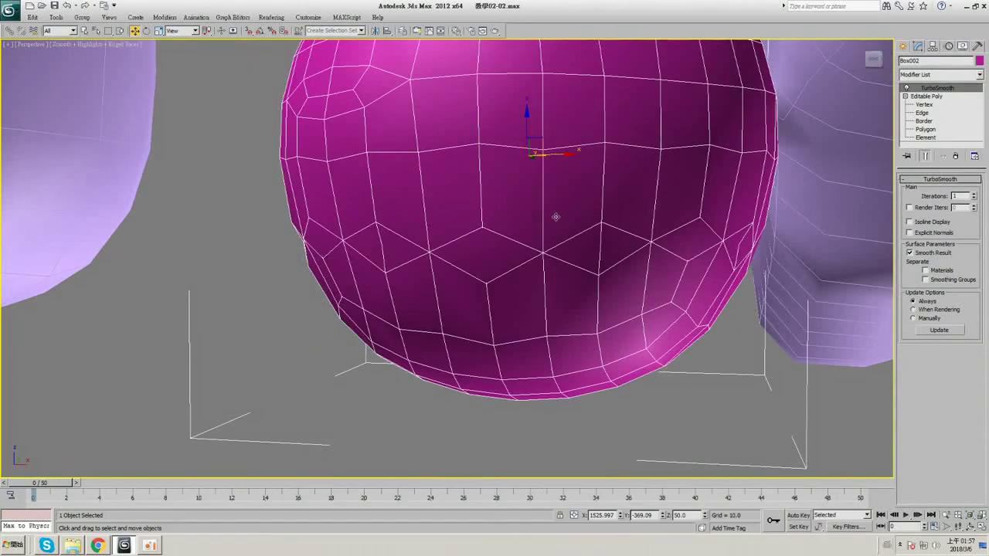
- Delete the TurboSmooth modifier and restore the removed edge loop at edge level
{"action": "left_click", "coordinate": [956, 156]}
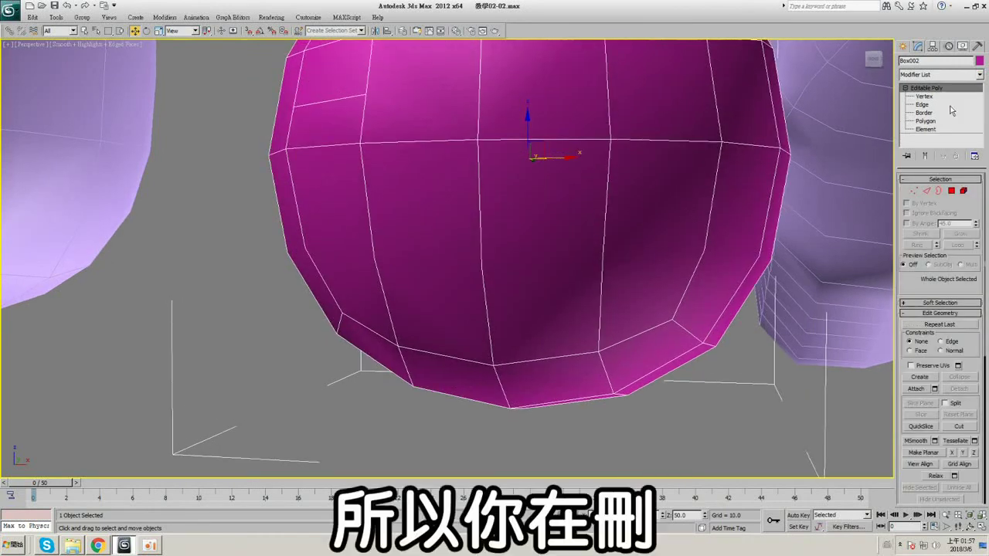
{"action": "key", "text": "F3"}
{"action": "key", "text": "2"}
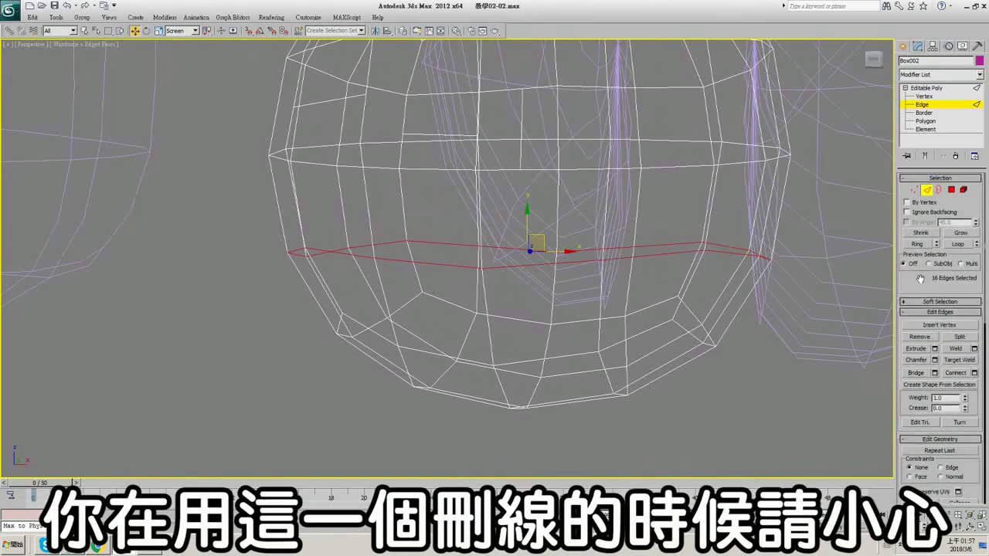
- Split the ball along the loop below the equator, raise the upper half's open edges, and move the lower half's open edges
{"action": "scroll", "coordinate": [919, 300], "scroll_direction": "down", "scroll_amount": 2}
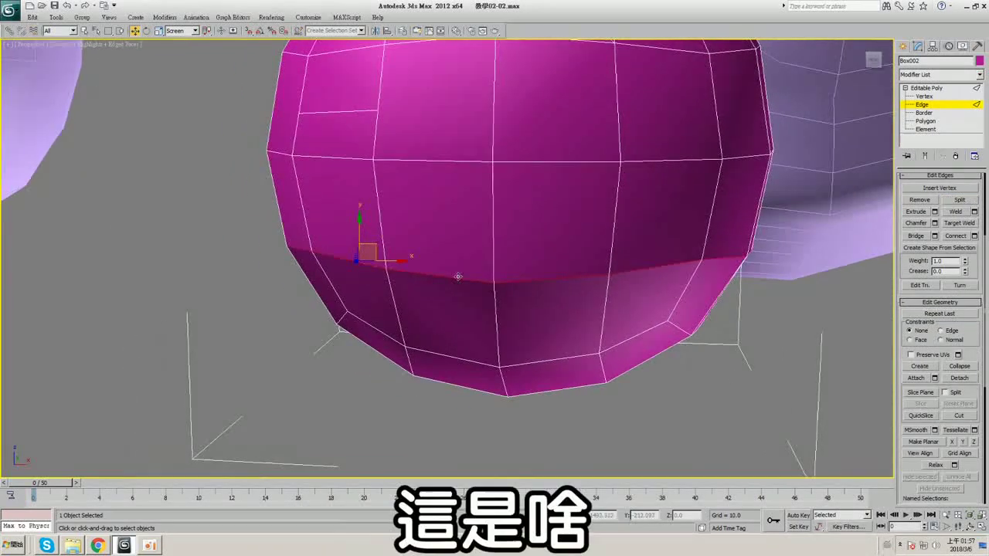
{"action": "left_click", "coordinate": [458, 277]}
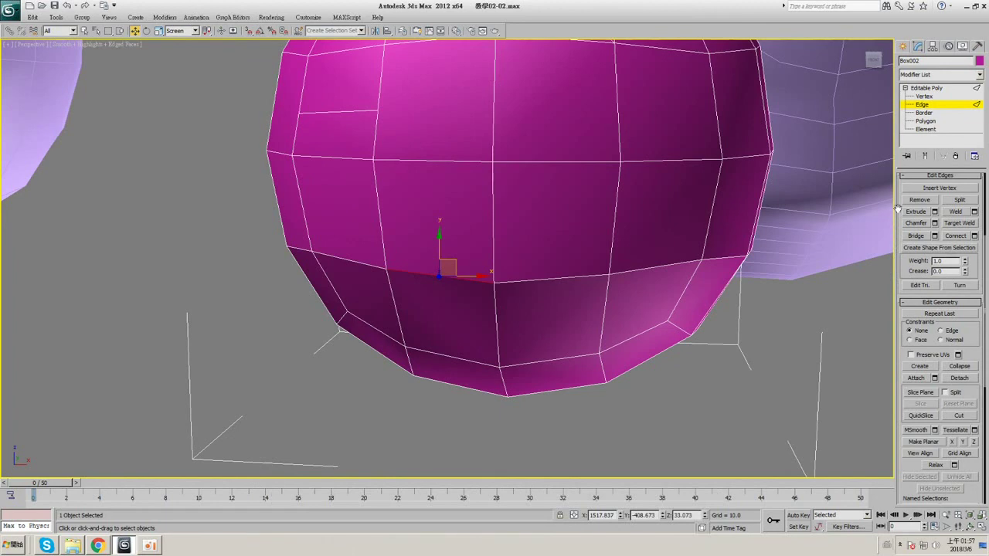
{"action": "left_click_drag", "start_coordinate": [897, 209], "coordinate": [891, 312]}
{"action": "middle_click_drag", "start_coordinate": [591, 289], "coordinate": [597, 268], "text": "alt"}
{"action": "left_click", "coordinate": [957, 211]}
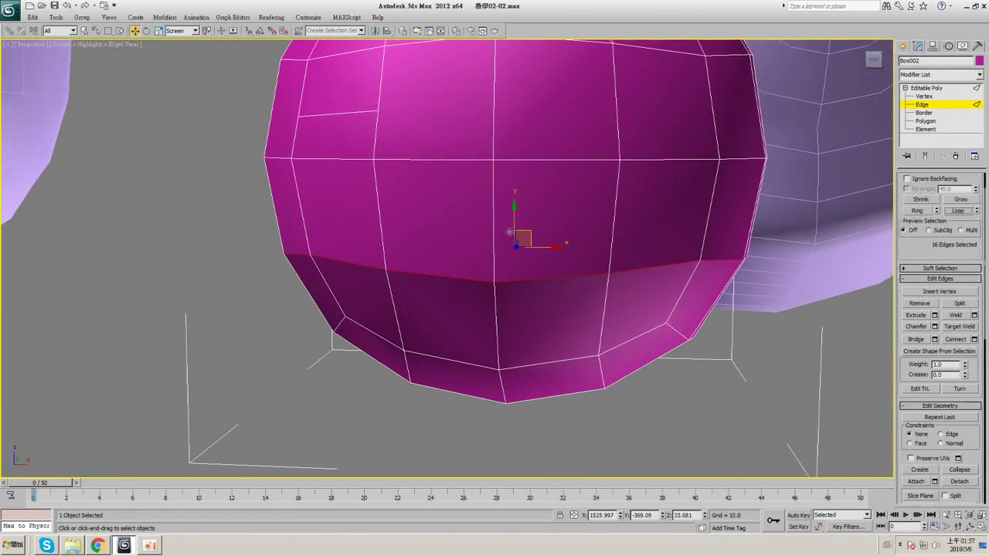
{"action": "left_click_drag", "start_coordinate": [514, 217], "coordinate": [515, 194]}
{"action": "middle_click_drag", "start_coordinate": [573, 266], "coordinate": [579, 235], "text": "alt"}
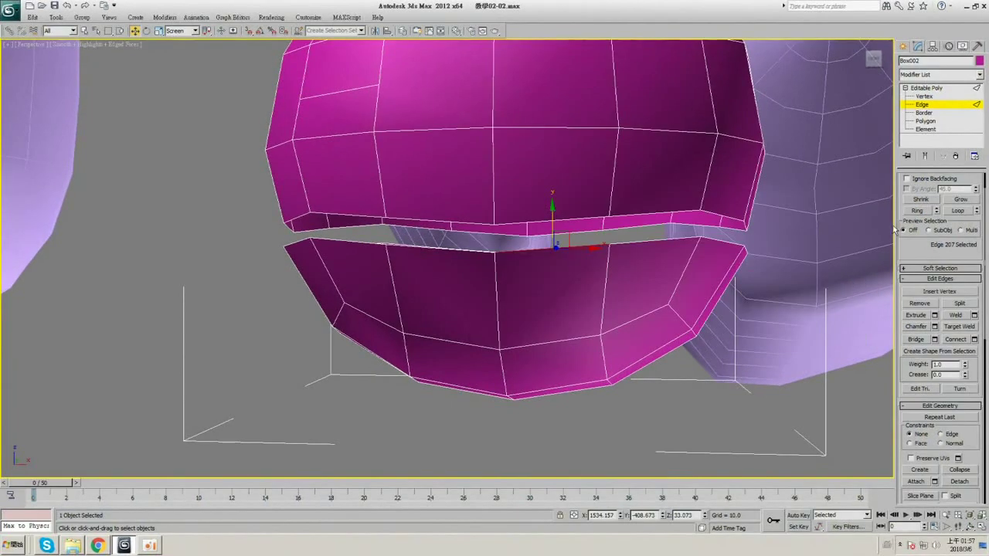
{"action": "left_click", "coordinate": [957, 212]}
{"action": "mouse_move", "coordinate": [517, 216]}
{"action": "left_mouse_down"}
{"action": "mouse_move", "coordinate": [522, 246]}
{"action": "mouse_move", "coordinate": [522, 227]}
{"action": "left_mouse_up"}
- Undo the open-edge moves and the split along the loop below the equator
{"action": "key", "text": "ctrl+z"}
{"action": "key", "text": "ctrl+z"}
{"action": "key", "text": "ctrl+z"}
{"action": "key", "text": "ctrl+z"}
{"action": "key", "text": "ctrl+z"}
{"action": "key", "text": "ctrl+z"}
{"action": "key", "text": "ctrl+z"}
{"action": "key", "text": "ctrl+z"}
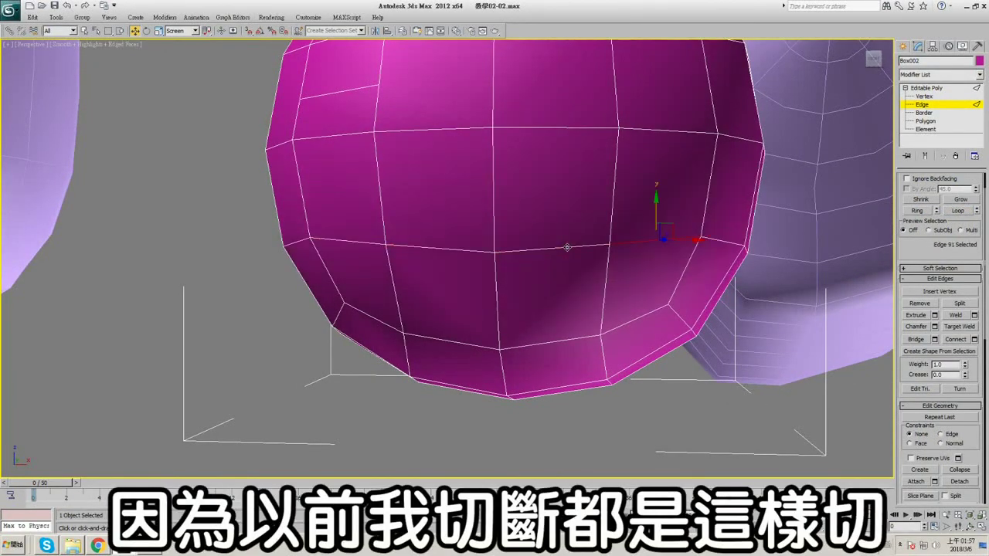
- Chamfer the edge loop below the equator with Open Chamfer on and an amount of 0 to cut the ball apart
{"action": "left_click", "coordinate": [568, 247]}
{"action": "left_click", "coordinate": [961, 211]}
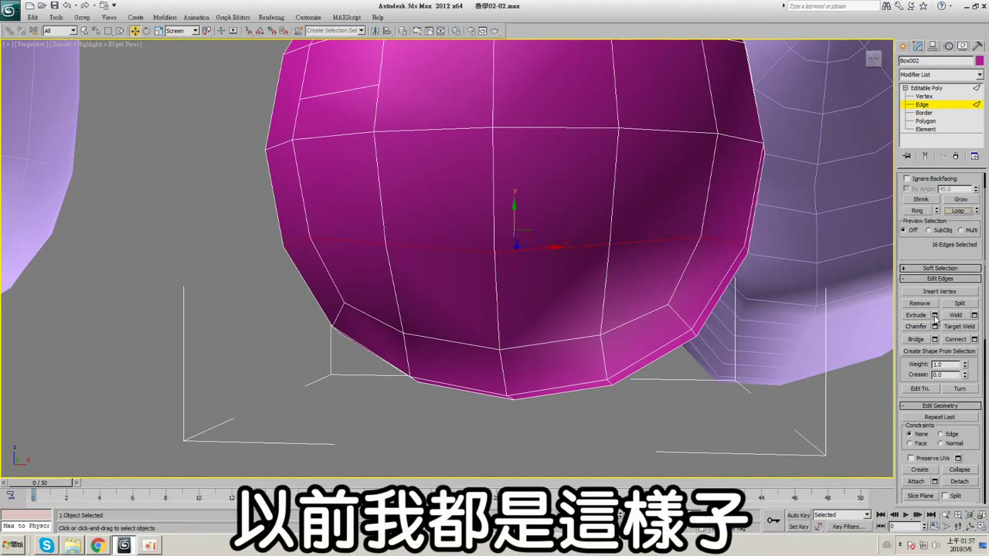
{"action": "left_click", "coordinate": [935, 326]}
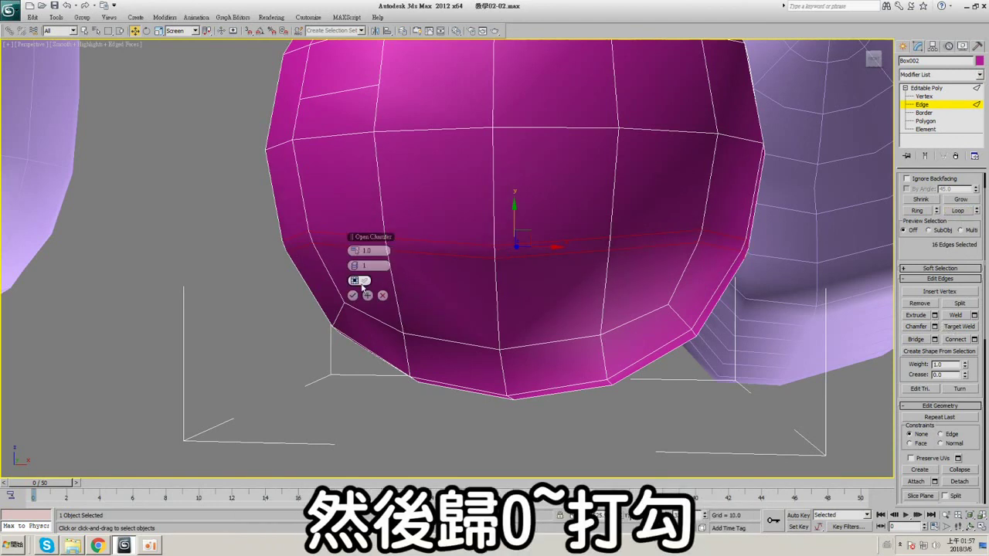
{"action": "right_click", "coordinate": [356, 252]}
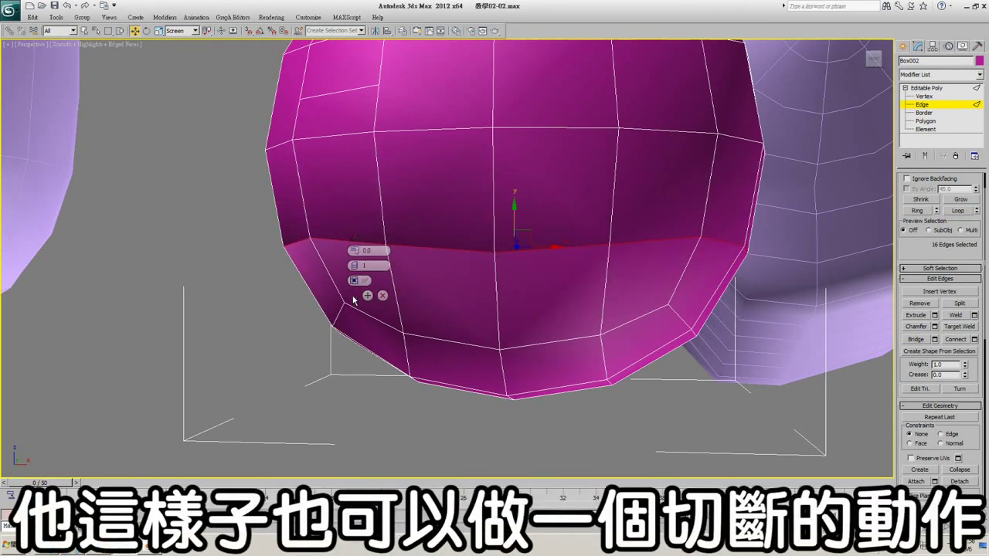
{"action": "left_click", "coordinate": [353, 297]}
- Preview an Extrude of a single horizontal edge on the ball's front equator with height 4.739 and width 5.583
{"action": "left_click", "coordinate": [557, 246]}
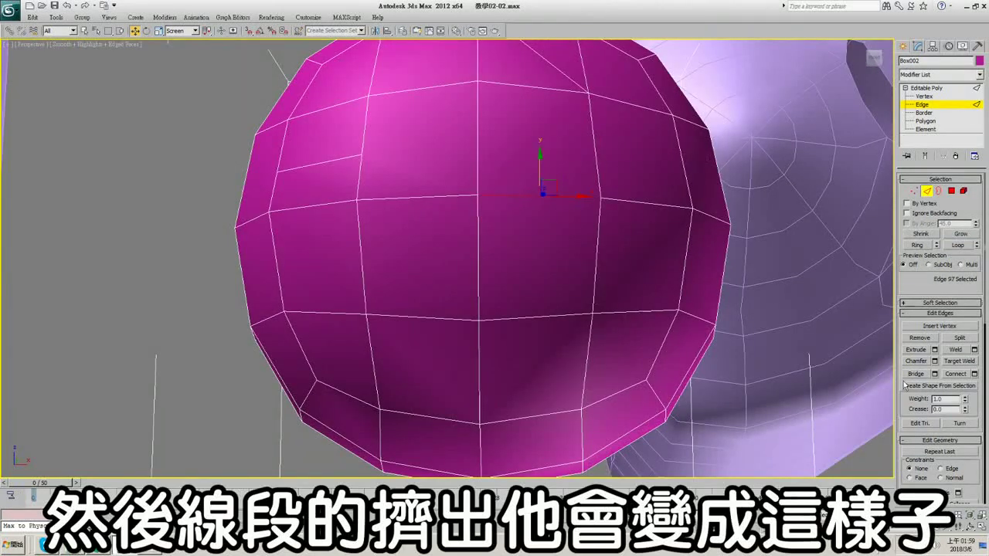
{"action": "left_click", "coordinate": [935, 350]}
{"action": "middle_click_drag", "start_coordinate": [617, 241], "coordinate": [662, 287], "text": "alt"}
{"action": "left_click_drag", "start_coordinate": [349, 252], "coordinate": [325, 262]}
{"action": "mouse_move", "coordinate": [355, 266]}
{"action": "left_mouse_down"}
{"action": "mouse_move", "coordinate": [371, 266]}
{"action": "mouse_move", "coordinate": [293, 258]}
{"action": "mouse_move", "coordinate": [355, 253]}
{"action": "mouse_move", "coordinate": [332, 267]}
{"action": "mouse_move", "coordinate": [353, 265]}
{"action": "mouse_move", "coordinate": [324, 264]}
{"action": "mouse_move", "coordinate": [369, 265]}
{"action": "left_mouse_up"}
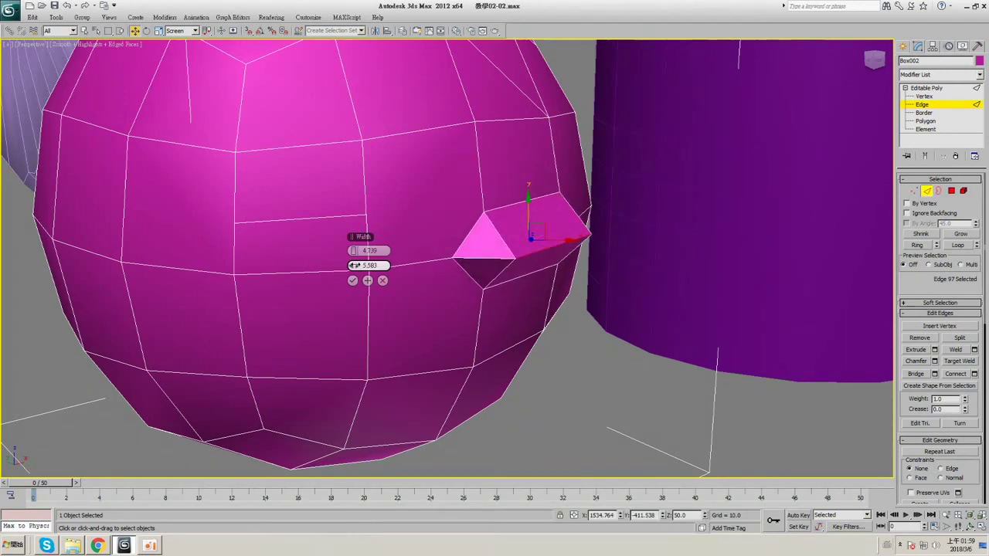
- Add two edges on the loop above as eyes to the extrusion preview, adjust its height, and cancel the extrusion
{"action": "middle_click_drag", "start_coordinate": [523, 253], "coordinate": [498, 255], "text": "alt"}
{"action": "left_click", "coordinate": [436, 122], "text": "ctrl"}
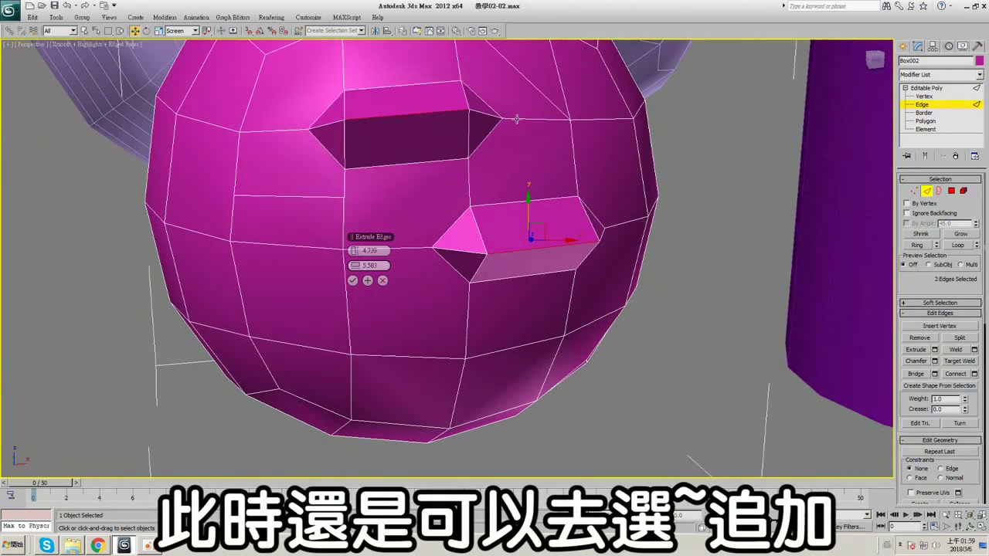
{"action": "left_click", "coordinate": [602, 120], "text": "ctrl"}
{"action": "middle_click_drag", "start_coordinate": [602, 120], "coordinate": [498, 236], "text": "alt"}
{"action": "scroll", "coordinate": [499, 235], "scroll_direction": "down", "scroll_amount": 3}
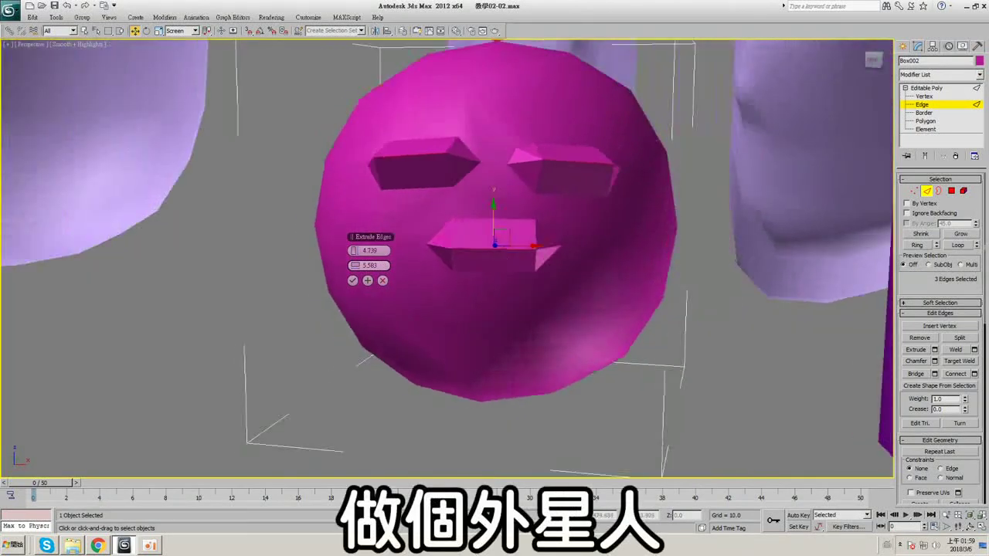
{"action": "left_click_drag", "start_coordinate": [355, 250], "coordinate": [355, 247]}
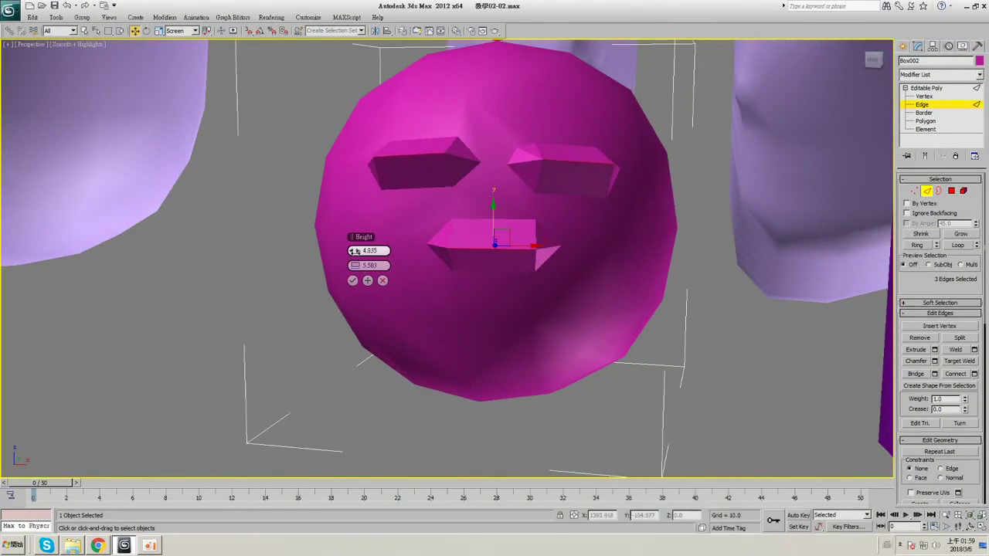
{"action": "middle_click_drag", "start_coordinate": [462, 257], "coordinate": [495, 264], "text": "alt"}
{"action": "left_click", "coordinate": [383, 280]}
{"action": "scroll", "coordinate": [540, 251], "scroll_direction": "up", "scroll_amount": 3}
{"action": "key", "text": "F4"}
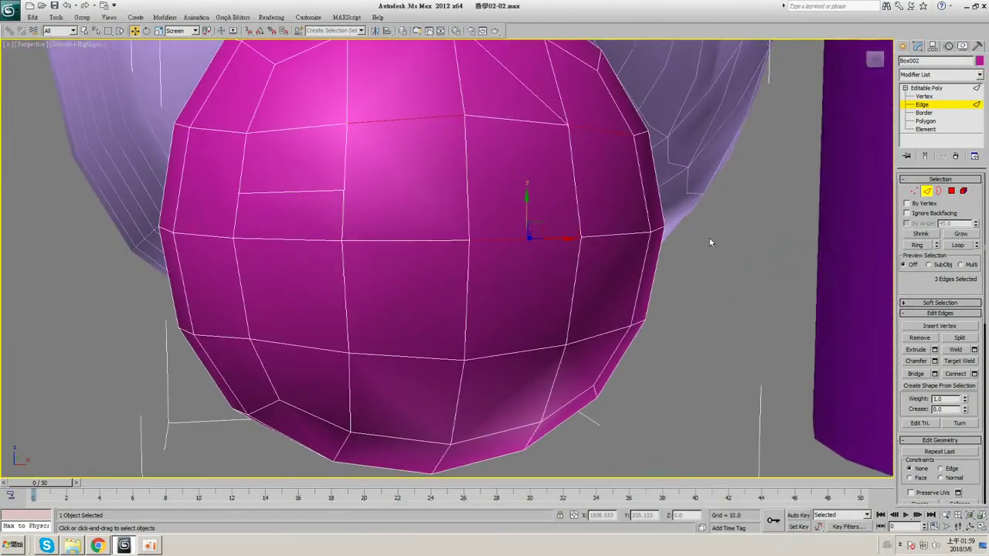
- Try Weld on the four edges around the front face just below the equator, varying the threshold between 37.886 and 16.745
{"action": "left_click", "coordinate": [709, 238]}
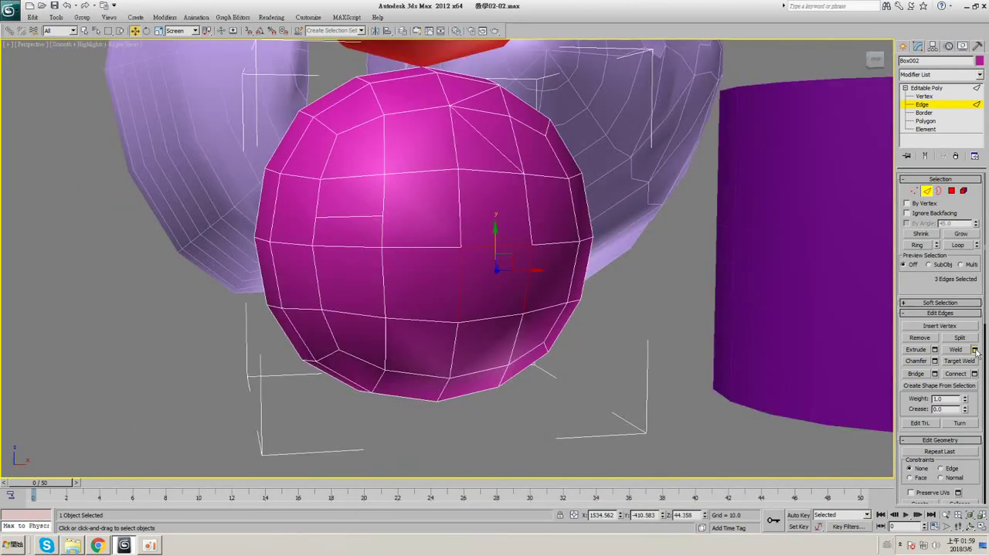
{"action": "left_click", "coordinate": [974, 349]}
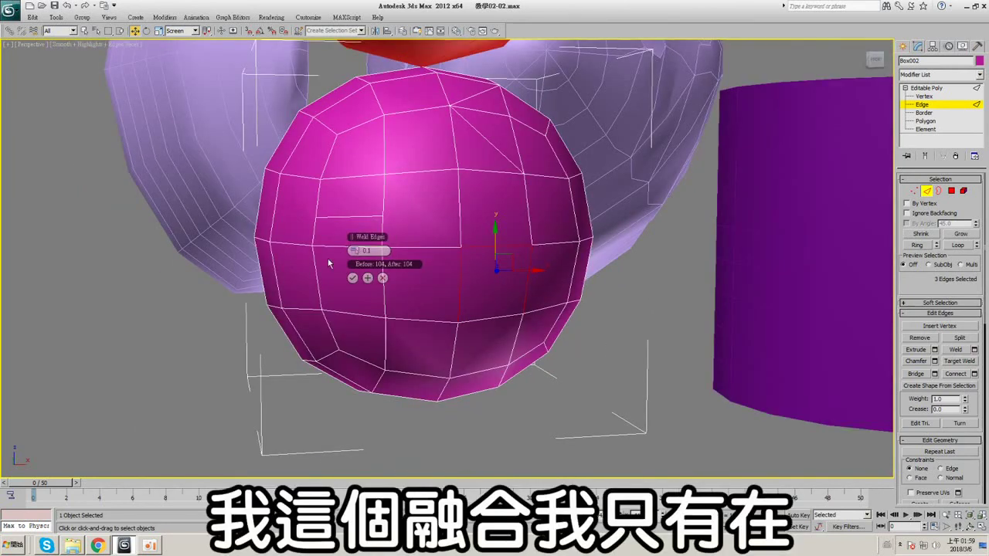
{"action": "left_click_drag", "start_coordinate": [355, 253], "coordinate": [384, 251]}
{"action": "left_click_drag", "start_coordinate": [595, 249], "coordinate": [505, 254]}
{"action": "scroll", "coordinate": [379, 265], "scroll_direction": "up", "scroll_amount": 5}
{"action": "scroll", "coordinate": [502, 340], "scroll_direction": "down", "scroll_amount": 3}
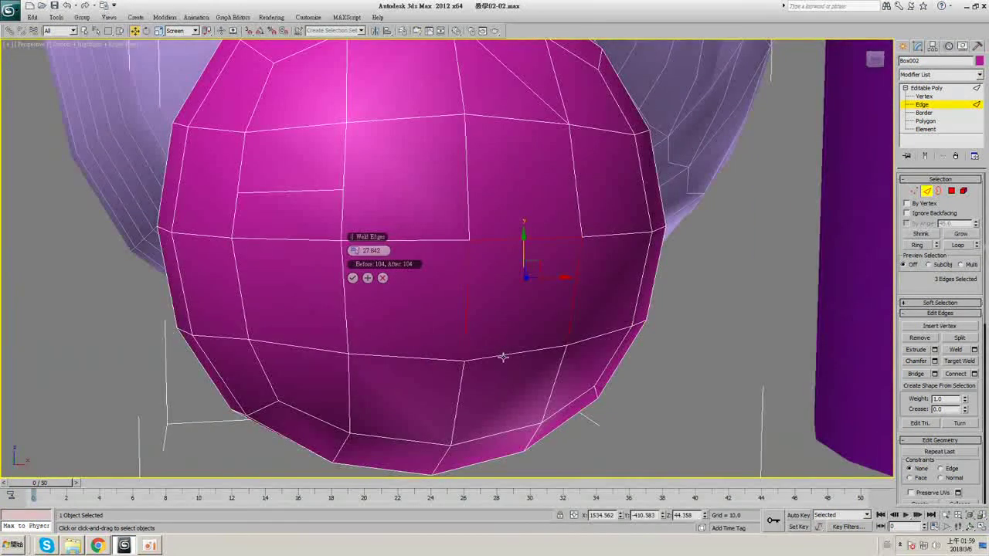
{"action": "left_click", "coordinate": [501, 356], "text": "ctrl"}
{"action": "left_click_drag", "start_coordinate": [355, 251], "coordinate": [449, 249]}
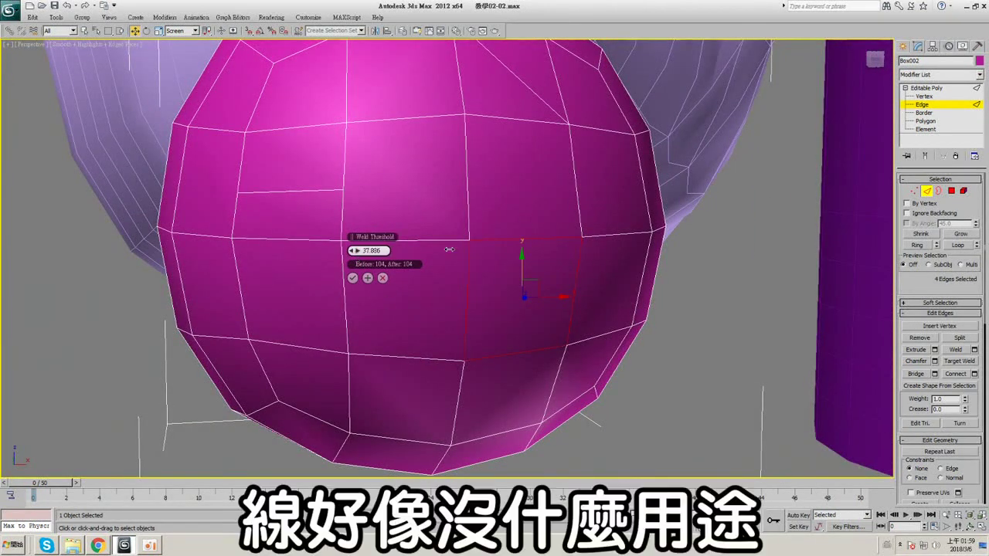
{"action": "left_click_drag", "start_coordinate": [365, 234], "coordinate": [495, 285]}
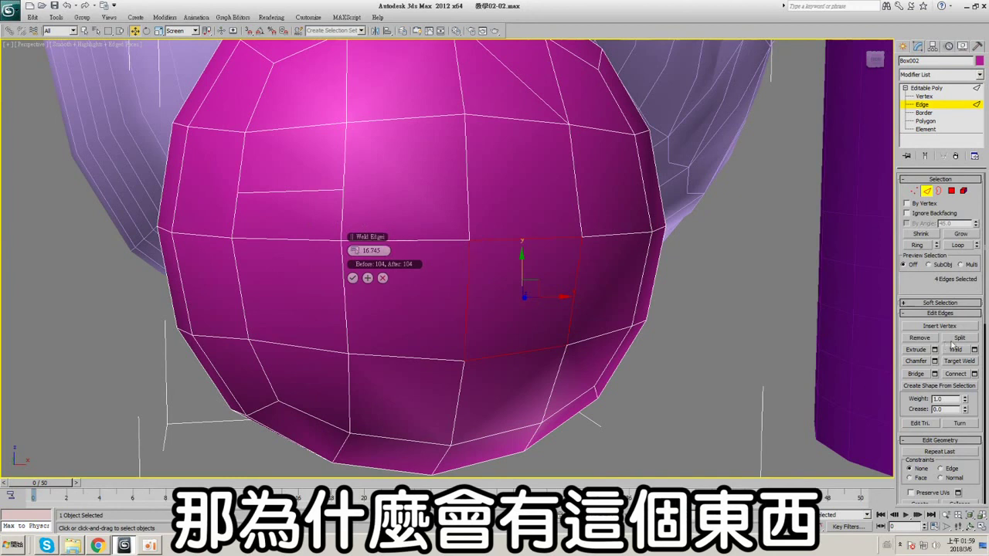
- Try Weld on the short partial edge and the equator edge beneath it with thresholds up to 51.566, and cancel it
{"action": "middle_click_drag", "start_coordinate": [433, 255], "coordinate": [529, 260]}
{"action": "left_click", "coordinate": [438, 204]}
{"action": "middle_click_drag", "start_coordinate": [445, 238], "coordinate": [515, 243]}
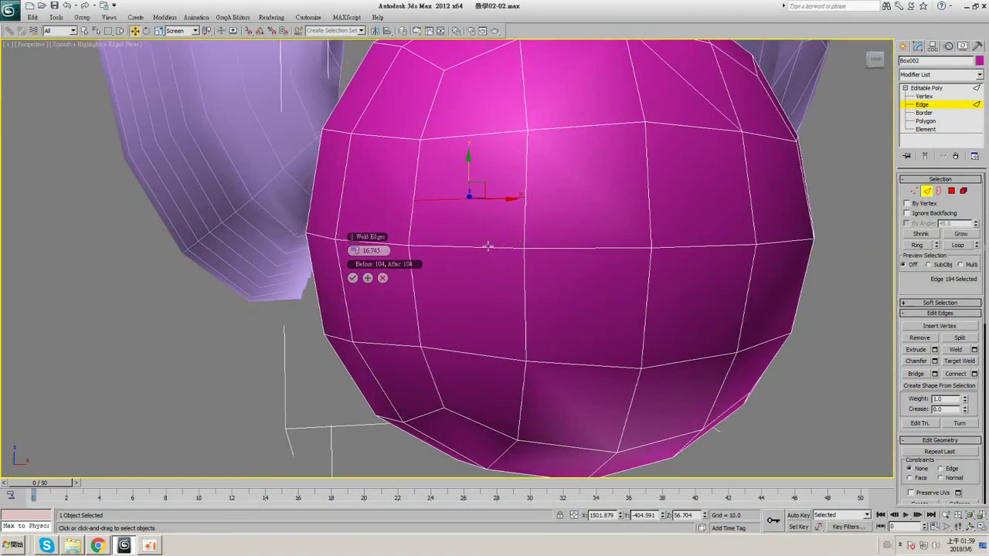
{"action": "left_click", "coordinate": [488, 246], "text": "ctrl"}
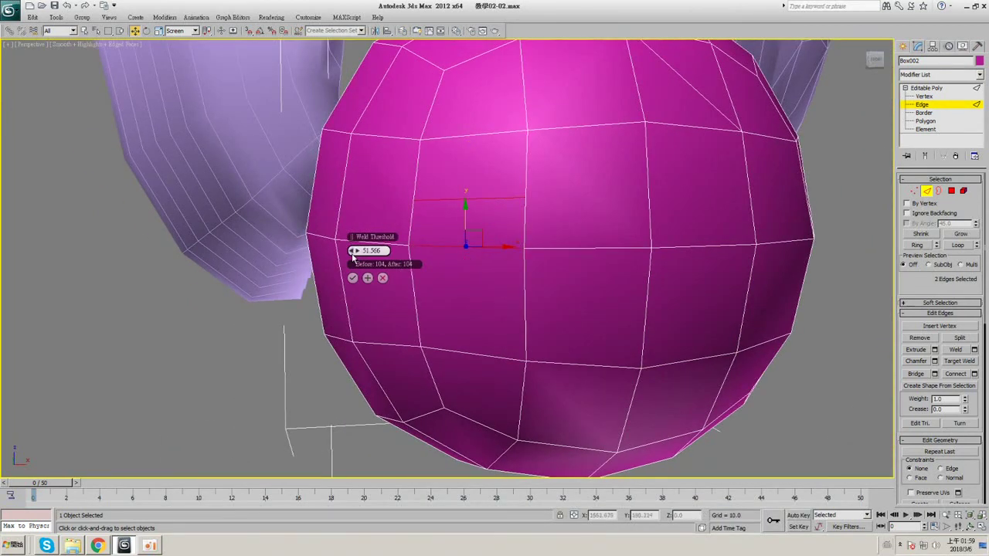
{"action": "left_click_drag", "start_coordinate": [353, 255], "coordinate": [553, 259]}
{"action": "left_click_drag", "start_coordinate": [307, 229], "coordinate": [343, 288]}
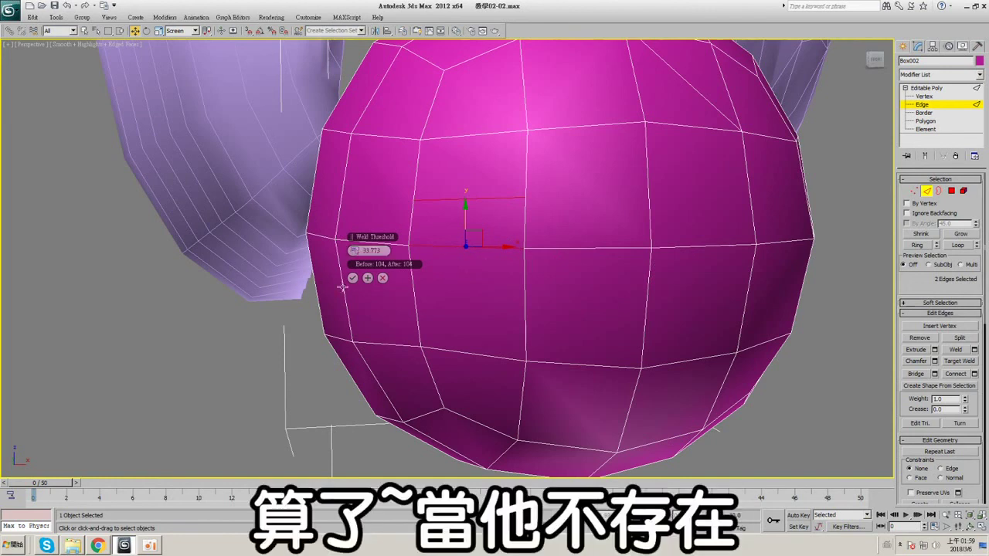
{"action": "left_click", "coordinate": [381, 279]}
- Preview a Chamfer of the front vertical edge just below the equator with an amount of 1.913
{"action": "middle_click_drag", "start_coordinate": [618, 325], "coordinate": [517, 298]}
{"action": "left_click", "coordinate": [536, 259]}
{"action": "left_click", "coordinate": [545, 251]}
{"action": "middle_click_drag", "start_coordinate": [648, 305], "coordinate": [620, 287], "text": "alt"}
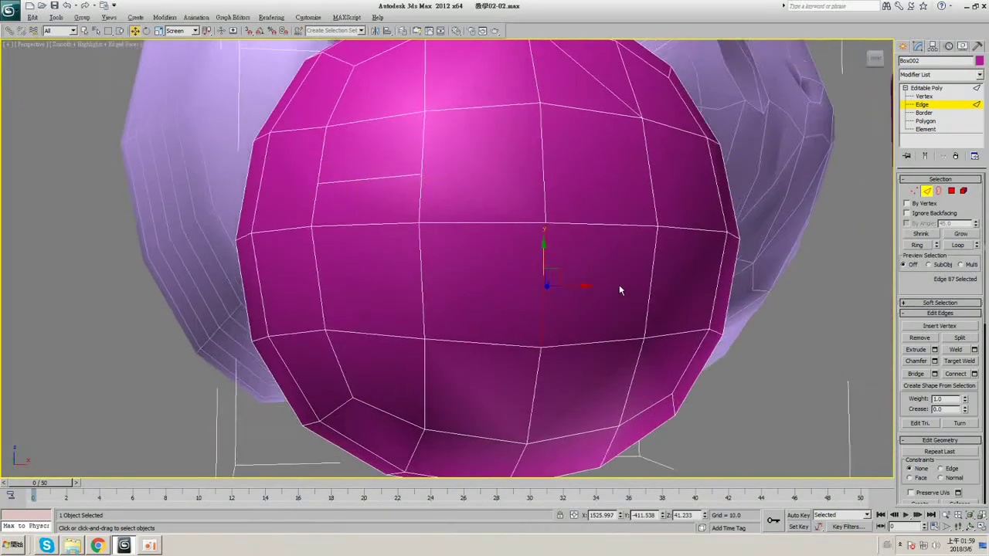
{"action": "scroll", "coordinate": [619, 286], "scroll_direction": "up", "scroll_amount": 2}
{"action": "left_click", "coordinate": [934, 361]}
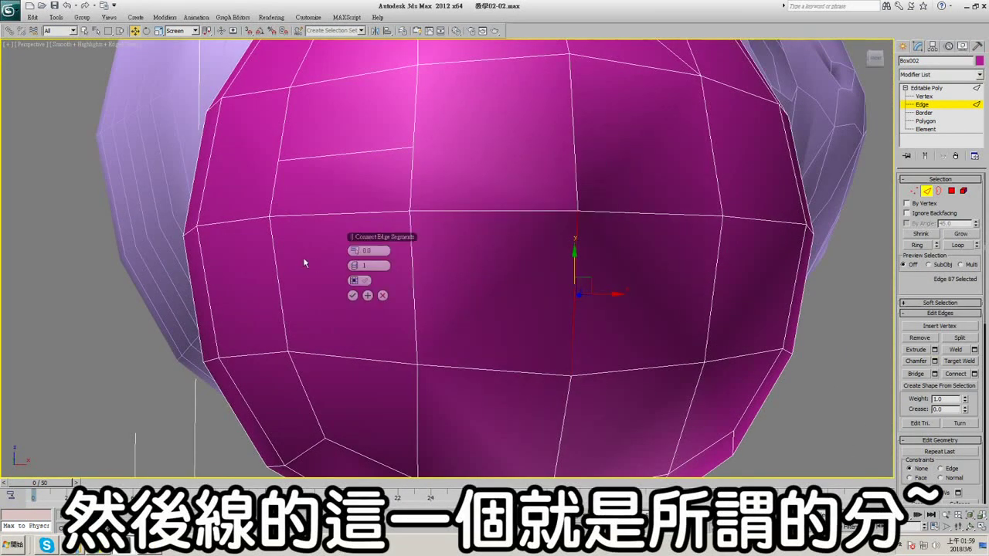
{"action": "left_click_drag", "start_coordinate": [356, 255], "coordinate": [361, 251]}
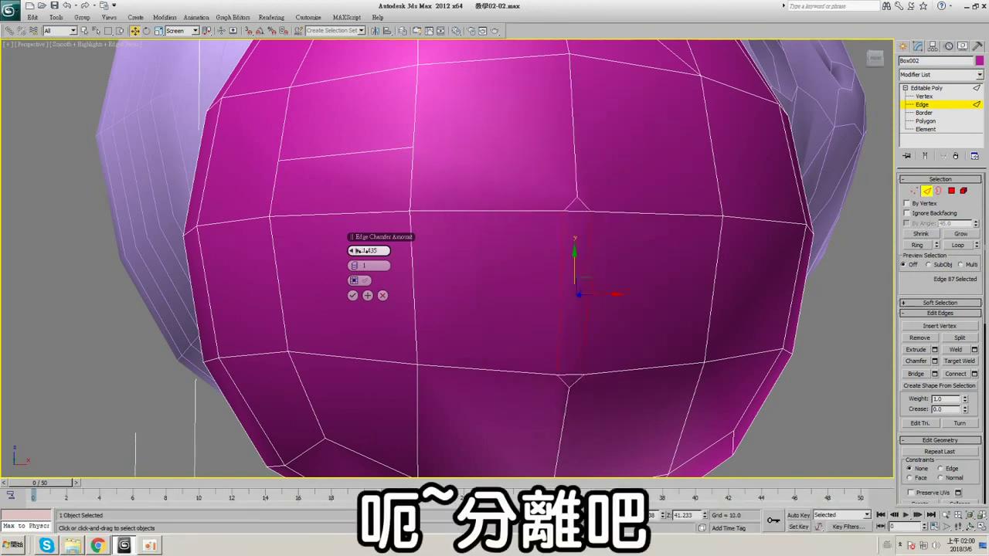
{"action": "middle_click_drag", "start_coordinate": [585, 309], "coordinate": [589, 307]}
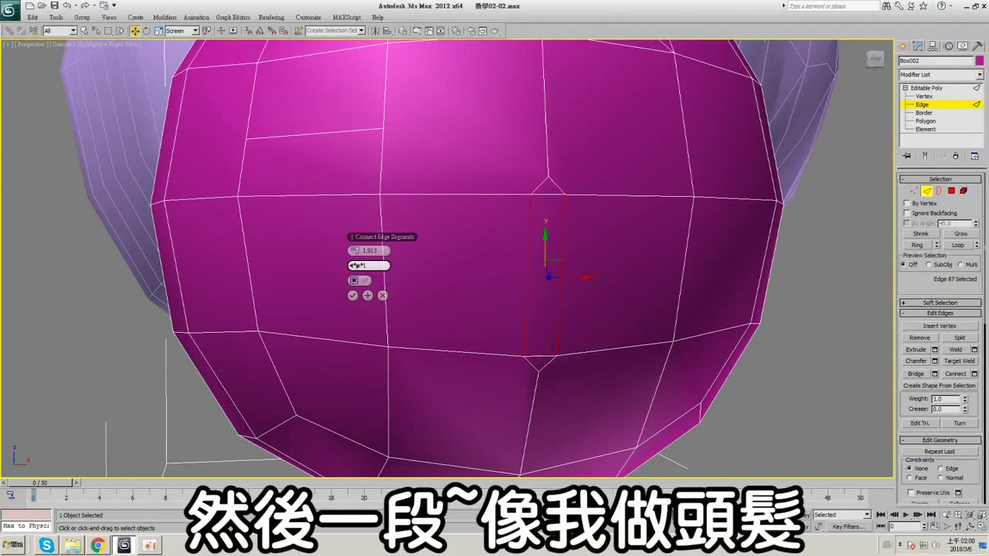
- Set the vertical edge's chamfer preview to 2 segments and an amount of 3.444, and cancel it
{"action": "left_click", "coordinate": [358, 266]}
{"action": "middle_click_drag", "start_coordinate": [556, 279], "coordinate": [510, 277]}
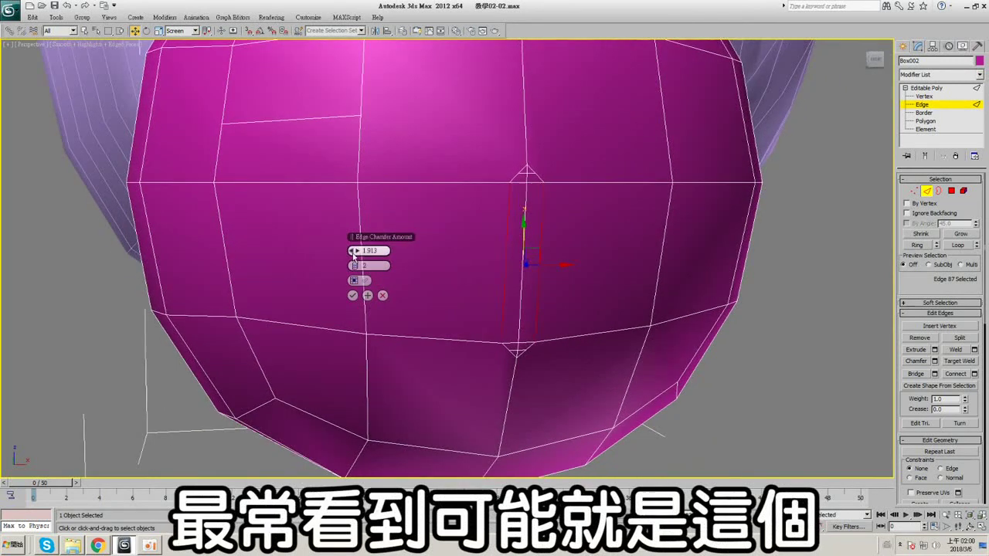
{"action": "mouse_move", "coordinate": [355, 251]}
{"action": "left_mouse_down"}
{"action": "mouse_move", "coordinate": [384, 252]}
{"action": "mouse_move", "coordinate": [361, 251]}
{"action": "left_mouse_up"}
{"action": "left_click", "coordinate": [383, 296]}
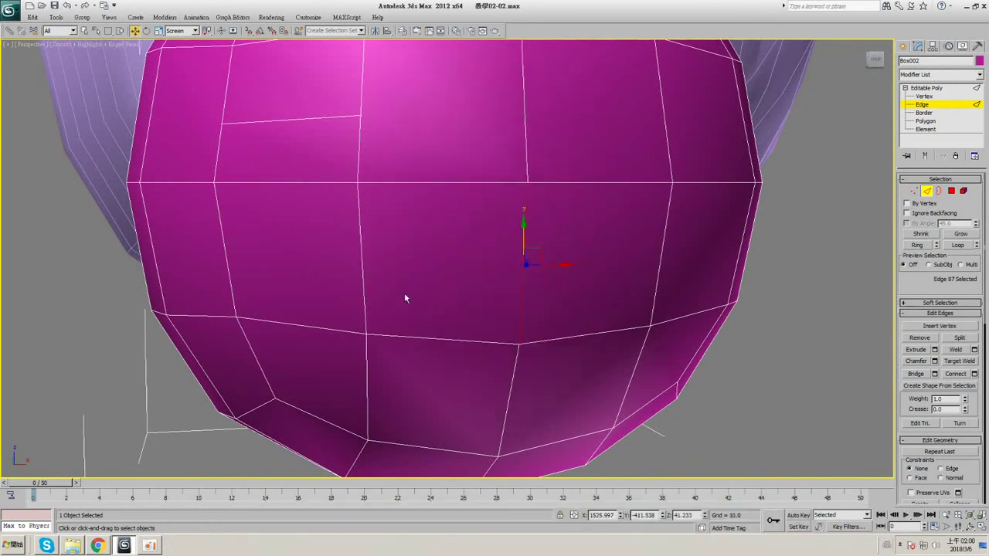
- Preview the vertical edge's chamfer again, reducing it to 1 segment and widening the amount to 10.14
{"action": "left_click", "coordinate": [935, 361]}
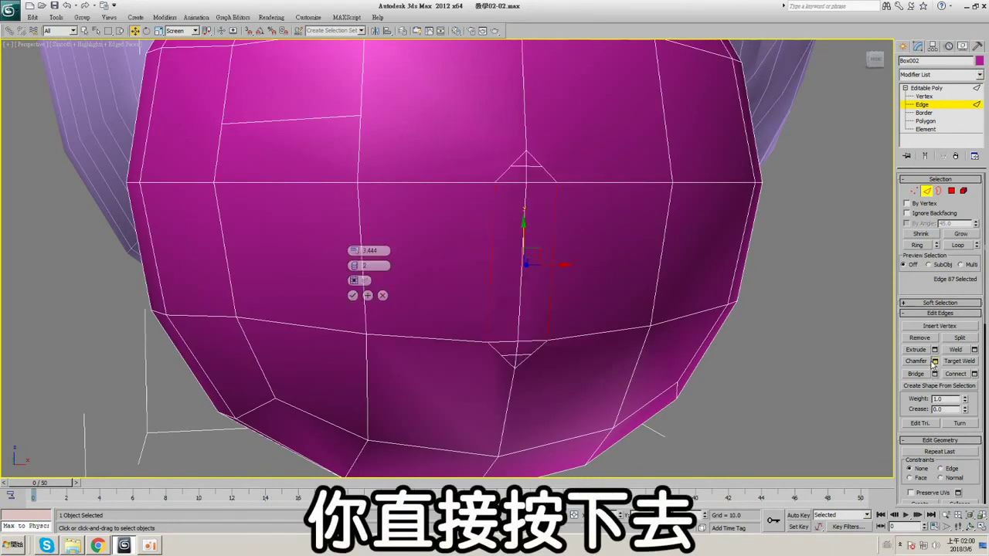
{"action": "left_click_drag", "start_coordinate": [357, 252], "coordinate": [352, 251]}
{"action": "left_click", "coordinate": [352, 266]}
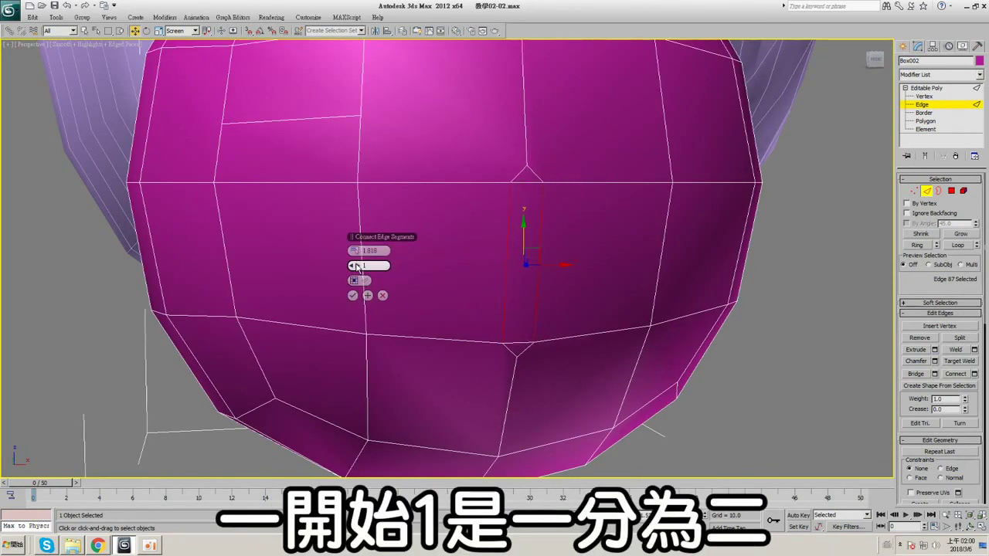
{"action": "middle_click_drag", "start_coordinate": [533, 293], "coordinate": [552, 285], "text": "alt"}
{"action": "left_click_drag", "start_coordinate": [357, 253], "coordinate": [396, 254]}
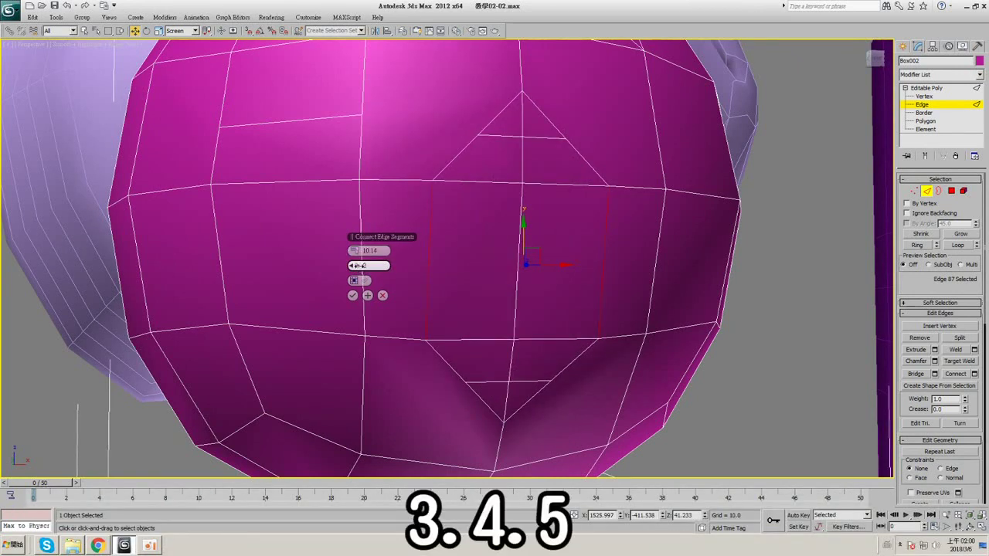
- Raise the chamfer preview to 5 segments and inspect the converging edges at both ends
{"action": "left_click", "coordinate": [356, 264]}
{"action": "left_click", "coordinate": [355, 264]}
{"action": "left_click", "coordinate": [355, 264]}
{"action": "middle_click_drag", "start_coordinate": [577, 199], "coordinate": [571, 219], "text": "alt"}
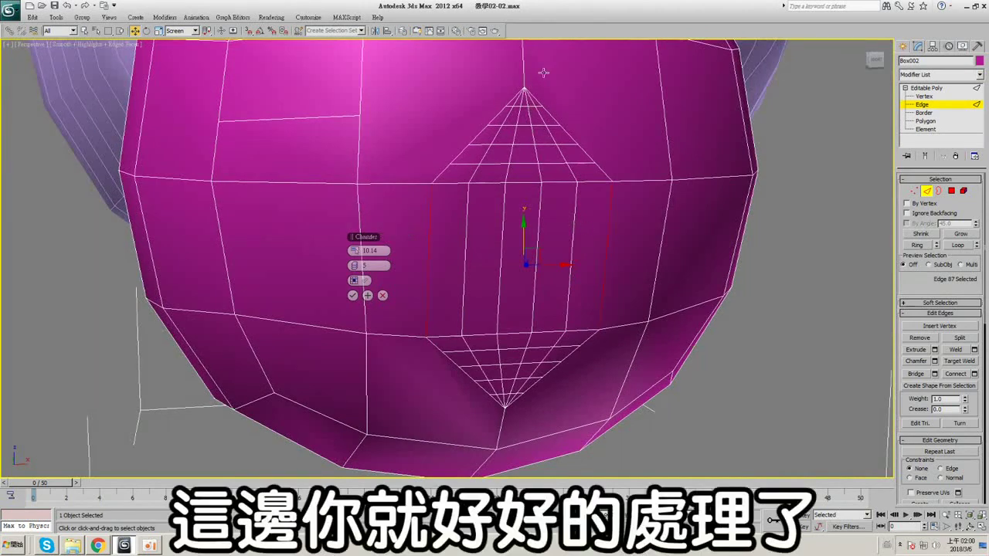
{"action": "middle_click_drag", "start_coordinate": [475, 304], "coordinate": [499, 304], "text": "alt"}
- Reduce the chamfer preview to 2 segments with an amount of 4.496, and cancel it
{"action": "right_click", "coordinate": [354, 266]}
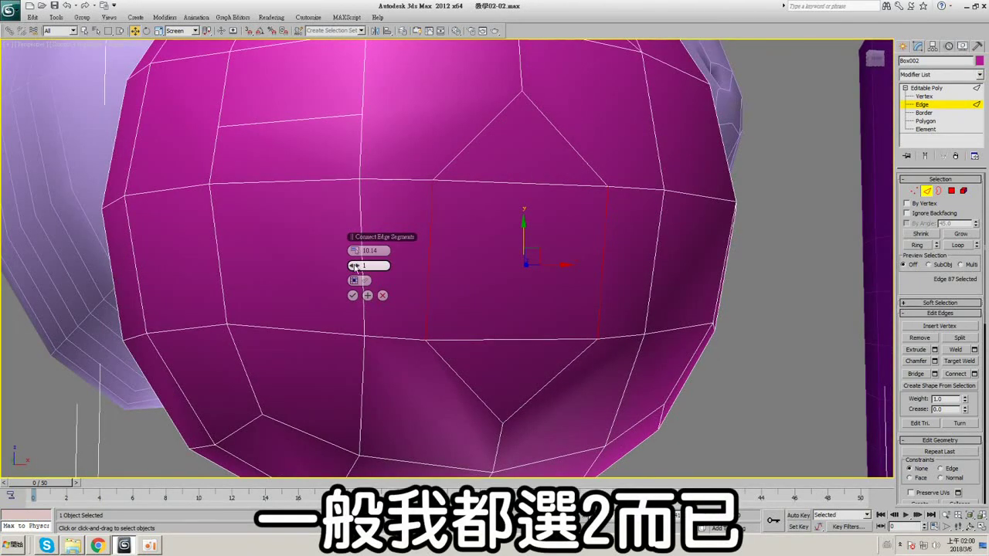
{"action": "left_click", "coordinate": [356, 265]}
{"action": "middle_click_drag", "start_coordinate": [561, 298], "coordinate": [561, 310], "text": "alt"}
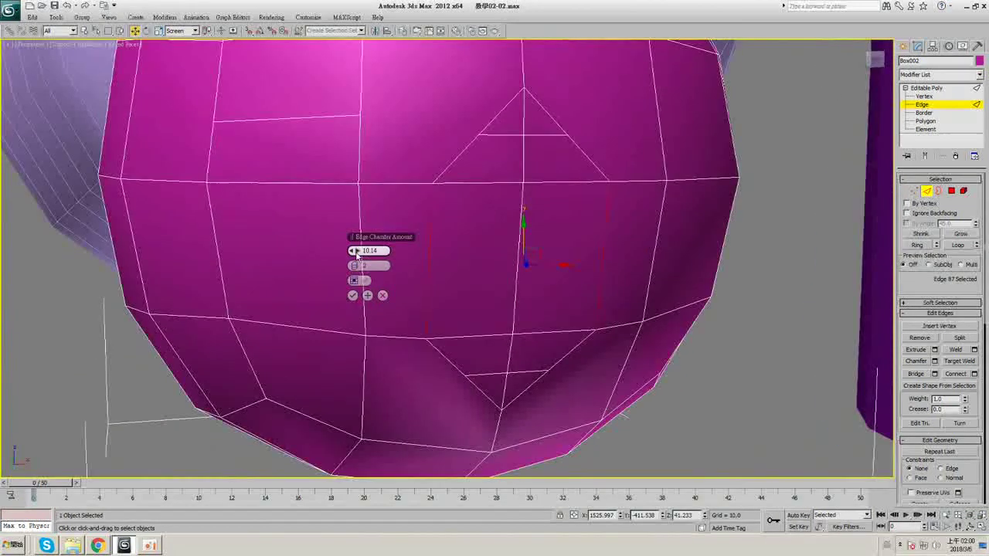
{"action": "left_click_drag", "start_coordinate": [355, 251], "coordinate": [322, 257]}
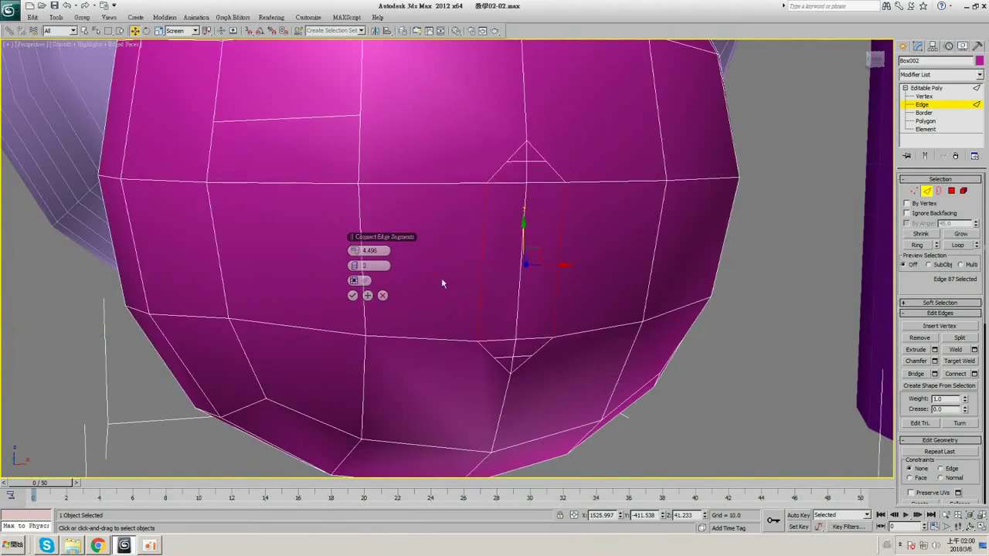
{"action": "left_click", "coordinate": [381, 297]}
- Select the horizontal edge loop on the ball's lower part and chamfer it with 2 segments and an amount of 2.009
{"action": "left_click", "coordinate": [415, 338]}
{"action": "key", "text": "F3"}
{"action": "middle_click_drag", "start_coordinate": [550, 347], "coordinate": [581, 302], "text": "alt"}
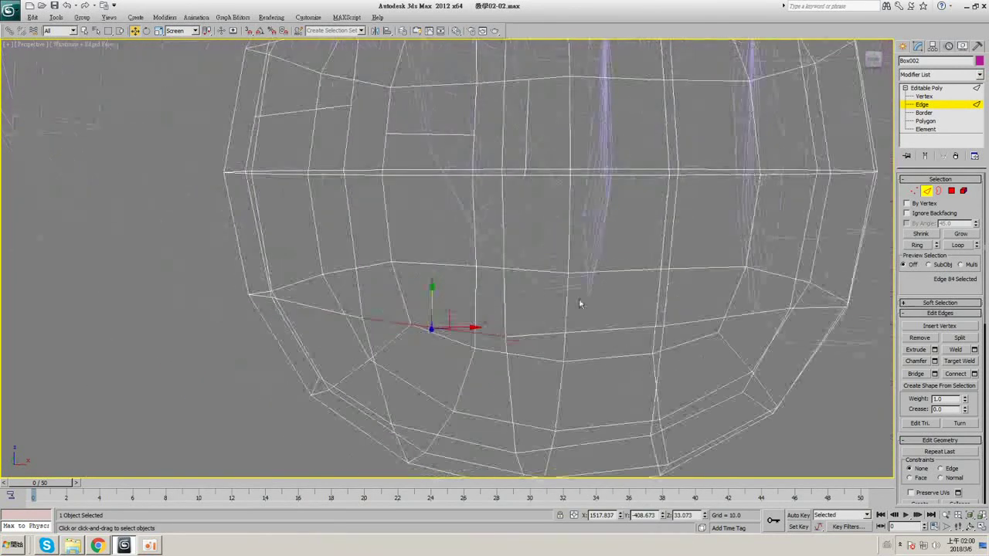
{"action": "left_click", "coordinate": [958, 245]}
{"action": "middle_click_drag", "start_coordinate": [514, 271], "coordinate": [483, 292], "text": "alt"}
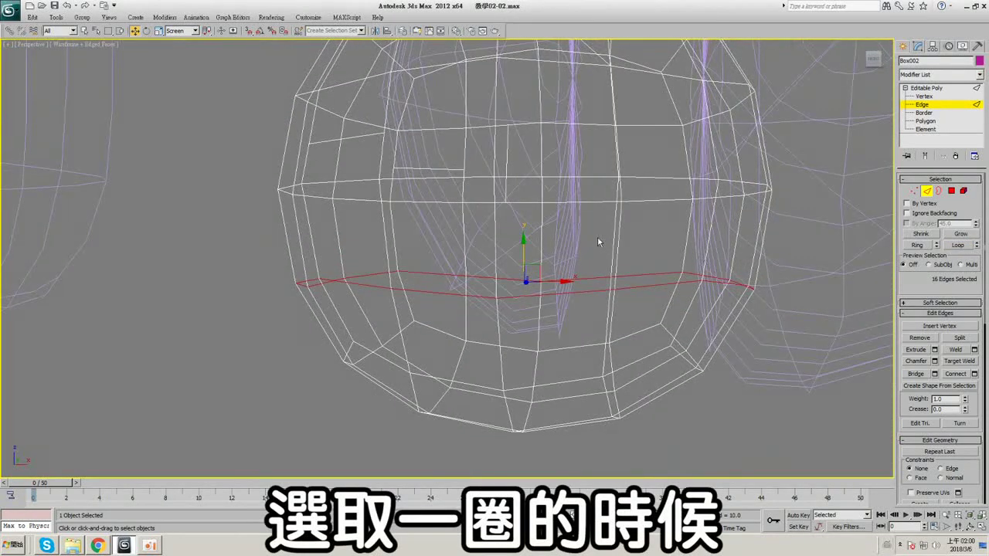
{"action": "key", "text": "F3"}
{"action": "left_click", "coordinate": [934, 361]}
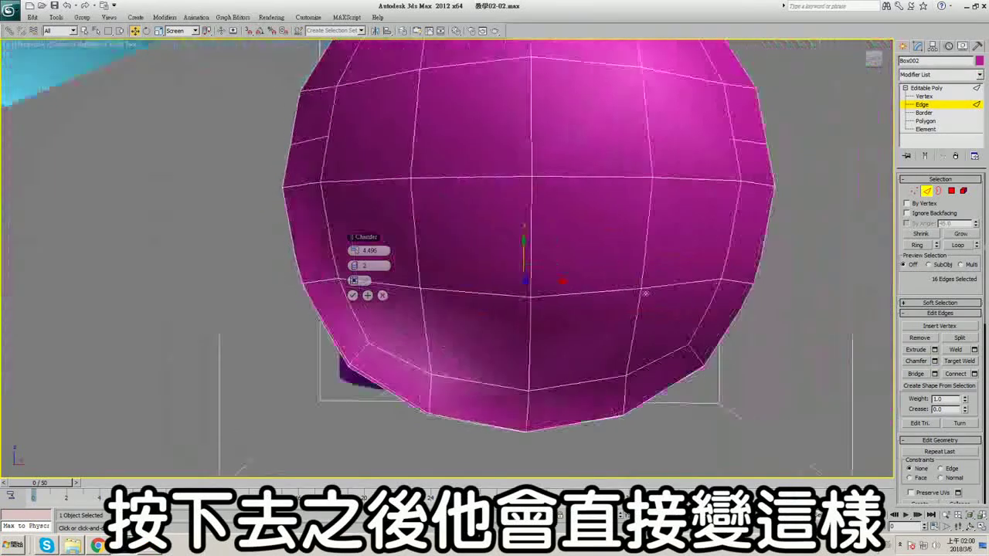
{"action": "middle_click_drag", "start_coordinate": [646, 294], "coordinate": [506, 292], "text": "alt"}
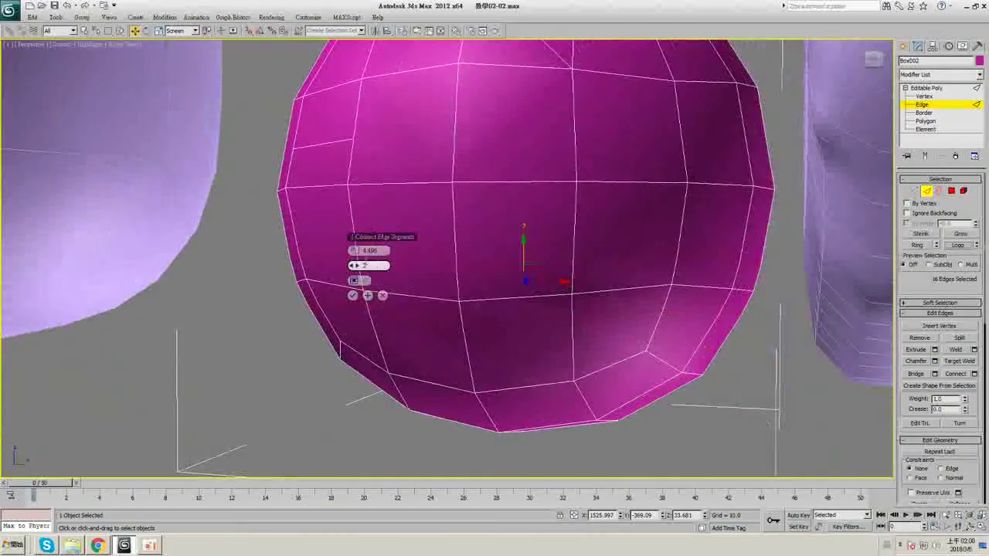
{"action": "left_click_drag", "start_coordinate": [354, 251], "coordinate": [343, 251]}
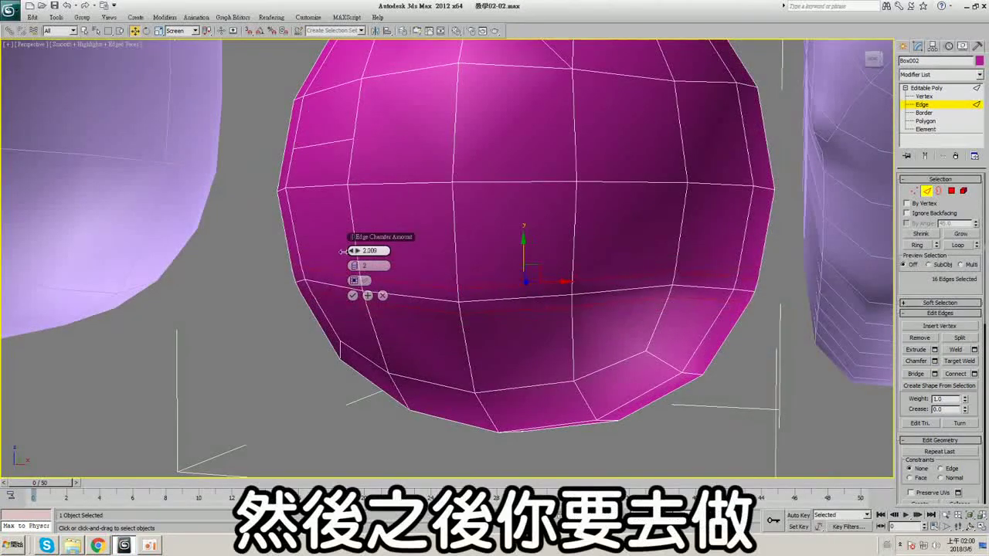
{"action": "left_click", "coordinate": [353, 295]}
- Select the chamfer band's middle edge loop, scale it inward to form a groove around the ball, and undo the scaling
{"action": "left_click_drag", "start_coordinate": [964, 252], "coordinate": [964, 247]}
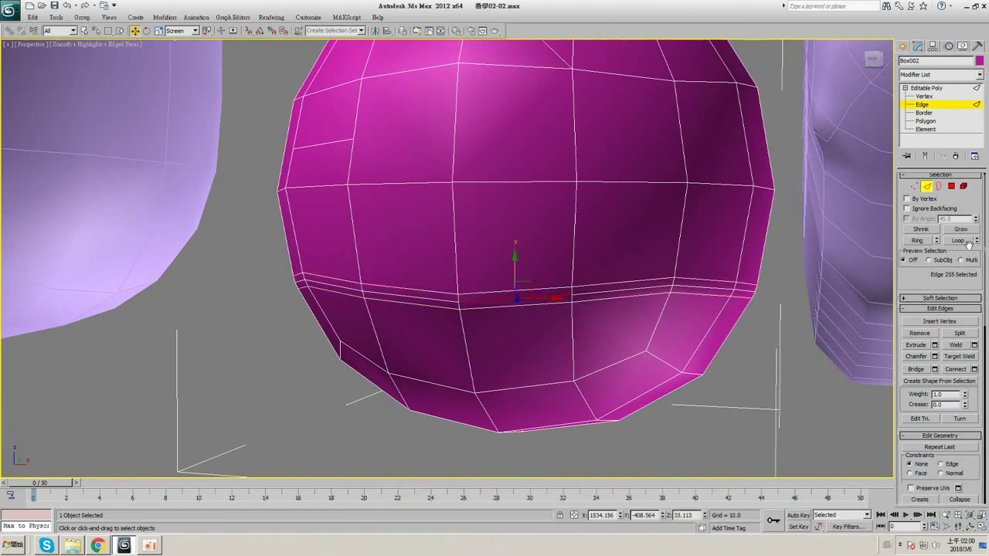
{"action": "left_click", "coordinate": [958, 240]}
{"action": "left_click", "coordinate": [159, 31]}
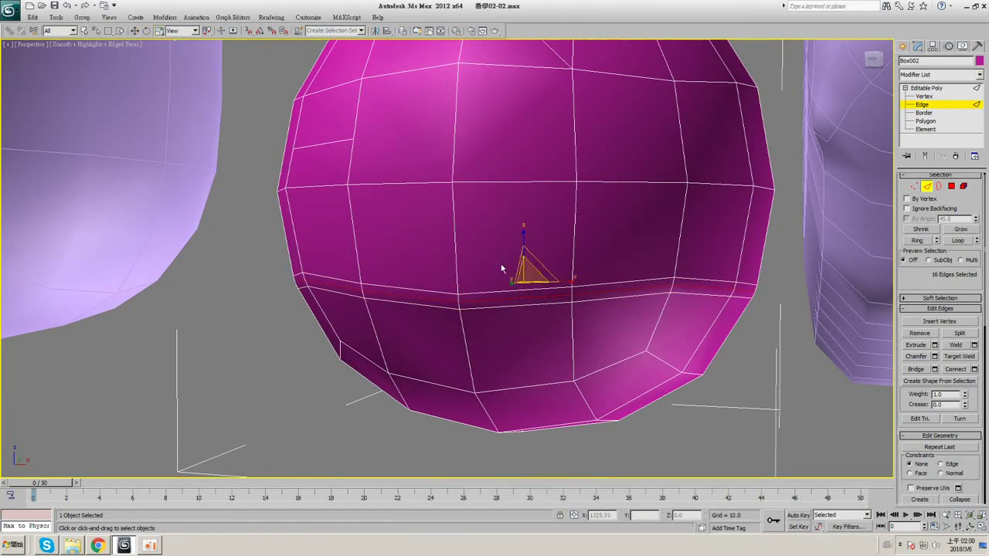
{"action": "left_click_drag", "start_coordinate": [528, 275], "coordinate": [528, 282]}
{"action": "key", "text": "F4"}
{"action": "middle_click_drag", "start_coordinate": [609, 277], "coordinate": [506, 269], "text": "alt"}
{"action": "key", "text": "F4"}
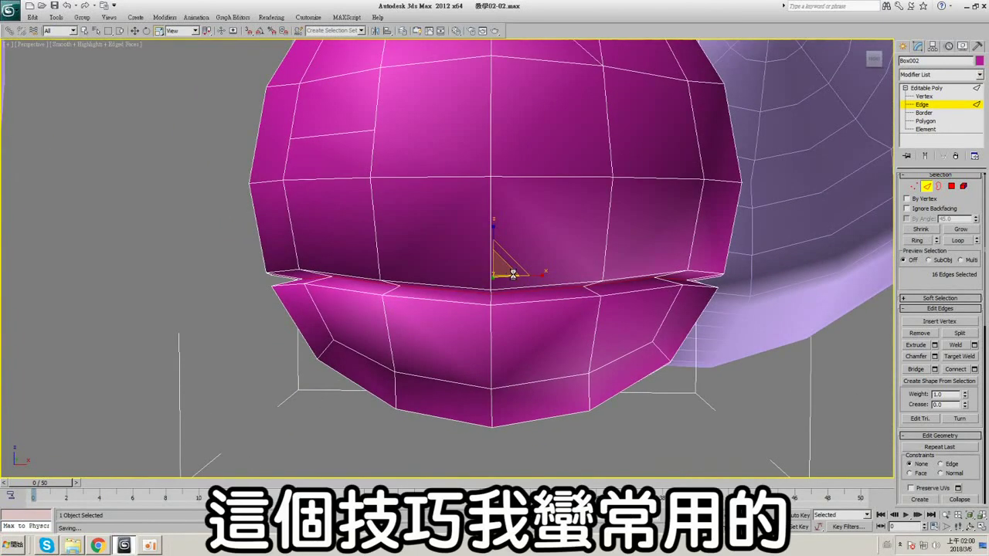
{"action": "key", "text": "ctrl+z"}
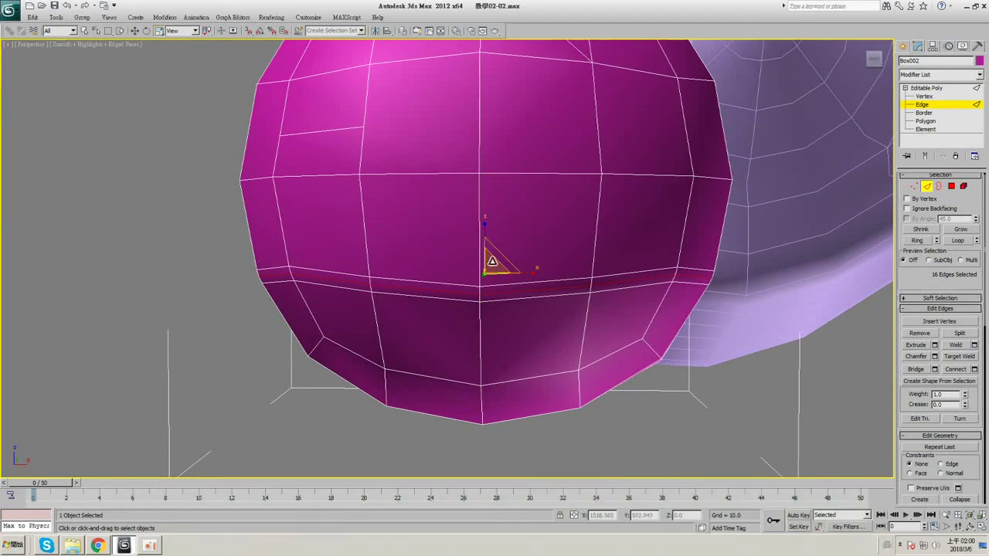
- Scale the middle edge loop inward again and inspect the mouth-like groove from another angle
{"action": "left_click_drag", "start_coordinate": [492, 262], "coordinate": [494, 268]}
{"action": "key", "text": "F4"}
{"action": "middle_click_drag", "start_coordinate": [539, 269], "coordinate": [603, 304], "text": "alt"}
{"action": "key", "text": "F4"}
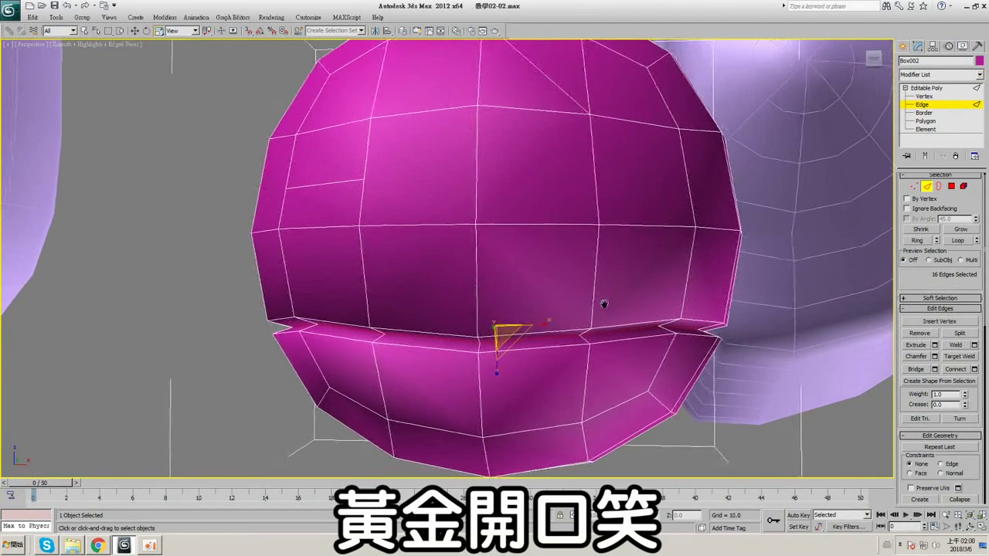
- Undo the groove scaling and the chamfer on the ball's lower edge loop
{"action": "key", "text": "F4"}
{"action": "key", "text": "ctrl+z"}
{"action": "key", "text": "F4"}
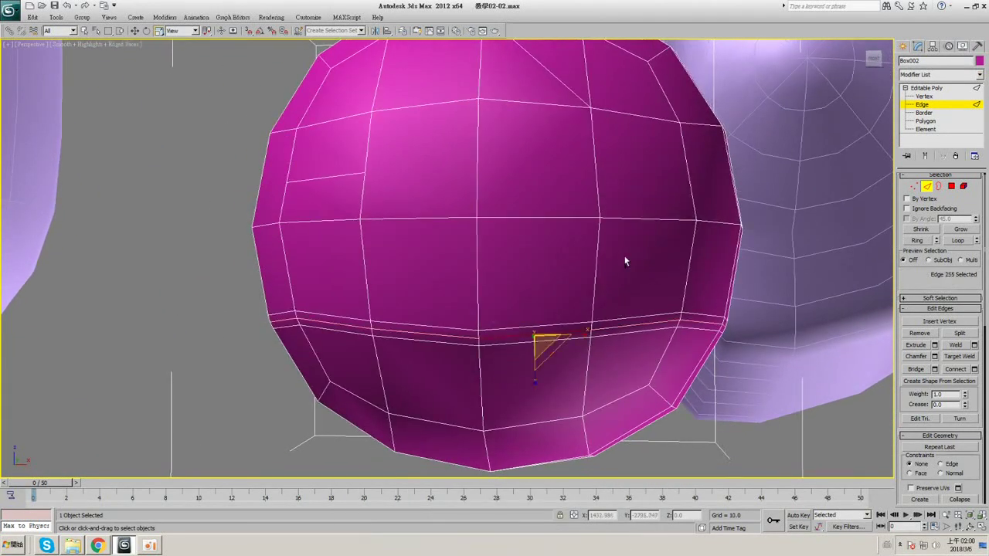
{"action": "middle_click_drag", "start_coordinate": [626, 326], "coordinate": [649, 214]}
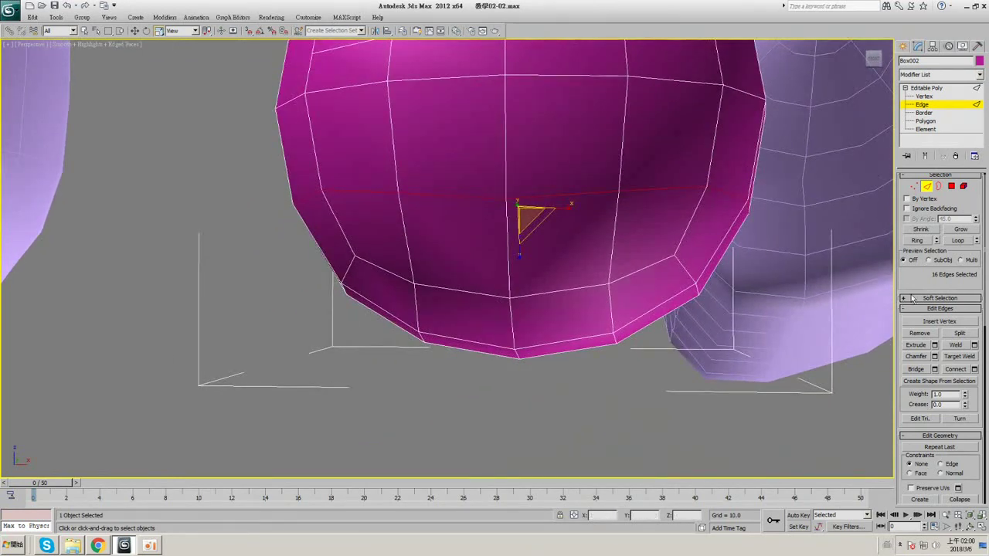
{"action": "middle_click_drag", "start_coordinate": [729, 286], "coordinate": [725, 342]}
{"action": "left_click", "coordinate": [959, 356]}
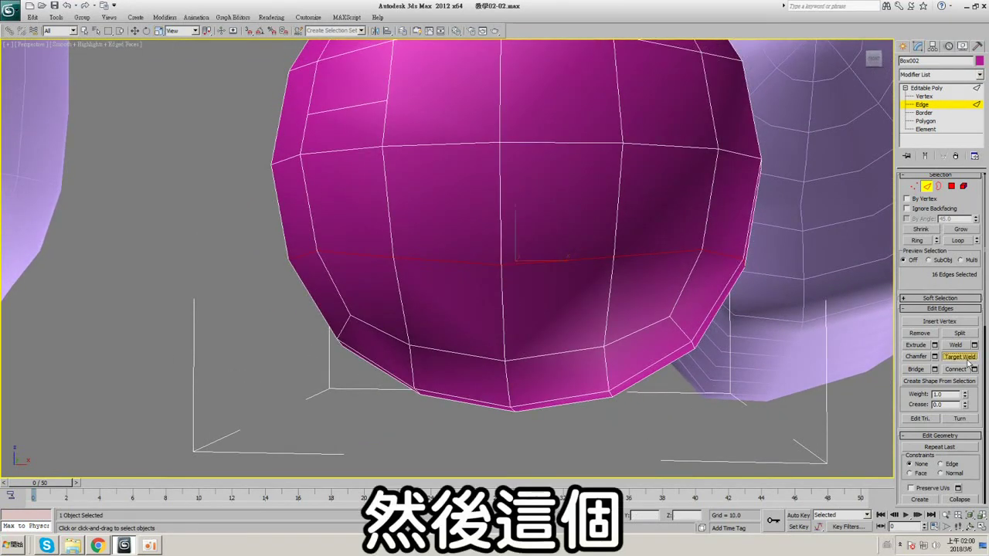
{"action": "key", "text": "F3"}
{"action": "middle_click_drag", "start_coordinate": [568, 259], "coordinate": [546, 279]}
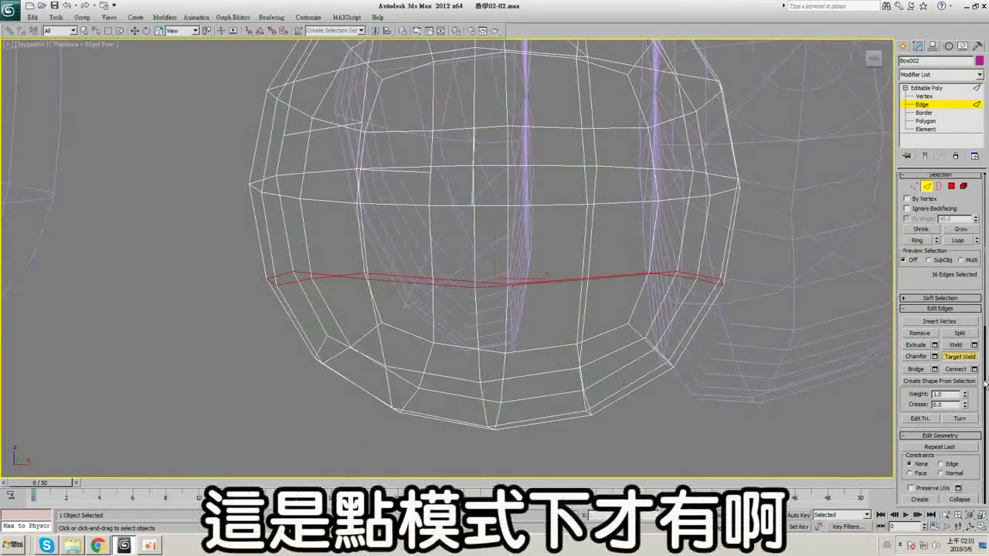
{"action": "middle_click_drag", "start_coordinate": [678, 255], "coordinate": [737, 260], "text": "alt"}
{"action": "right_click", "coordinate": [738, 259]}
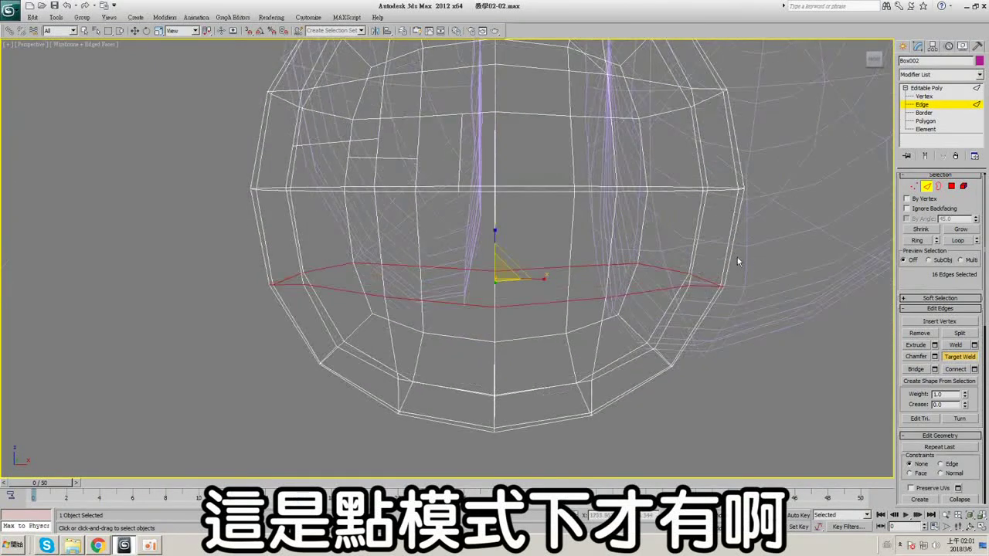
- Switch the ball to the Vertex sub-object level, and activate Target Weld there and leave it again
{"action": "left_click", "coordinate": [930, 97]}
{"action": "key", "text": "F3"}
{"action": "scroll", "coordinate": [954, 309], "scroll_direction": "down", "scroll_amount": 1}
{"action": "left_click", "coordinate": [966, 338]}
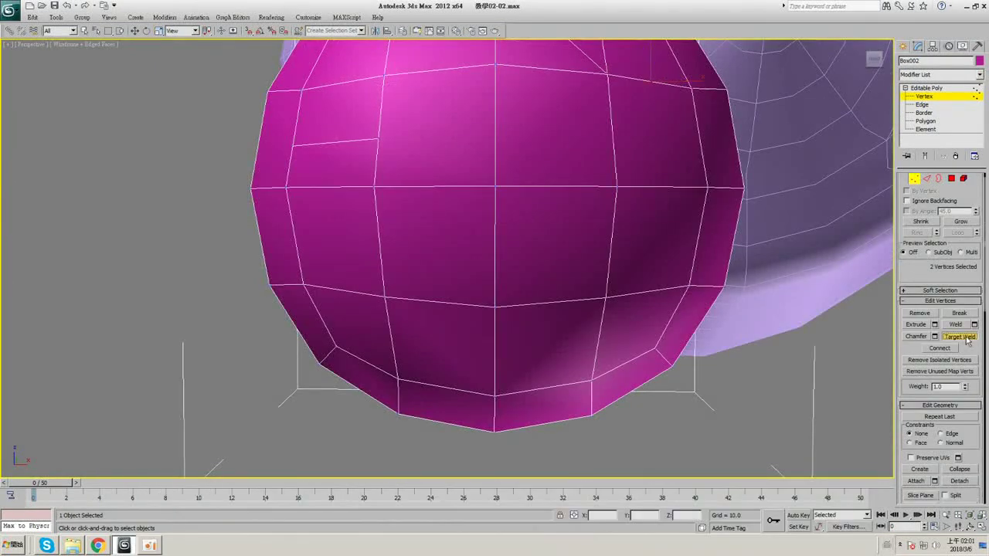
{"action": "key", "text": "F3"}
{"action": "key", "text": "F3"}
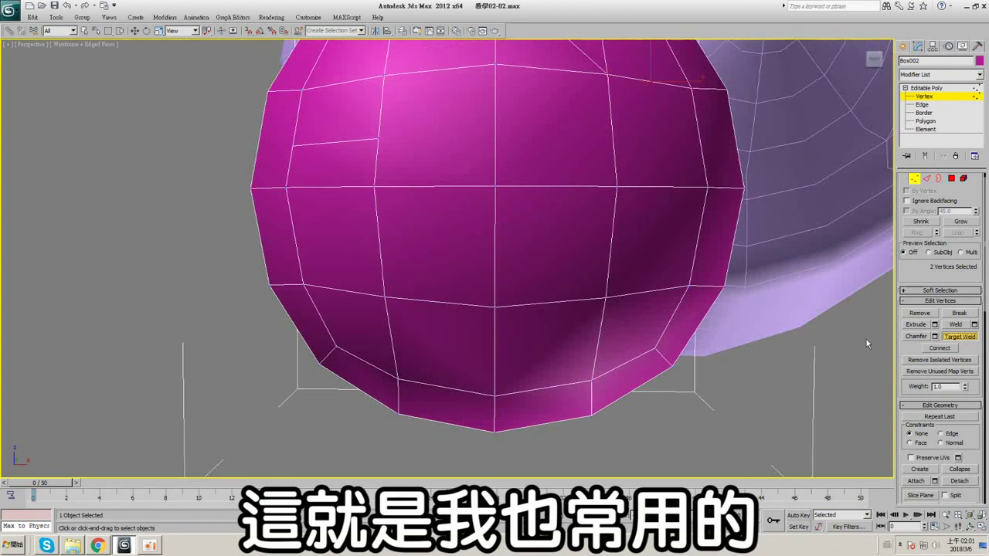
{"action": "right_click", "coordinate": [709, 296]}
{"action": "middle_click_drag", "start_coordinate": [716, 265], "coordinate": [717, 292]}
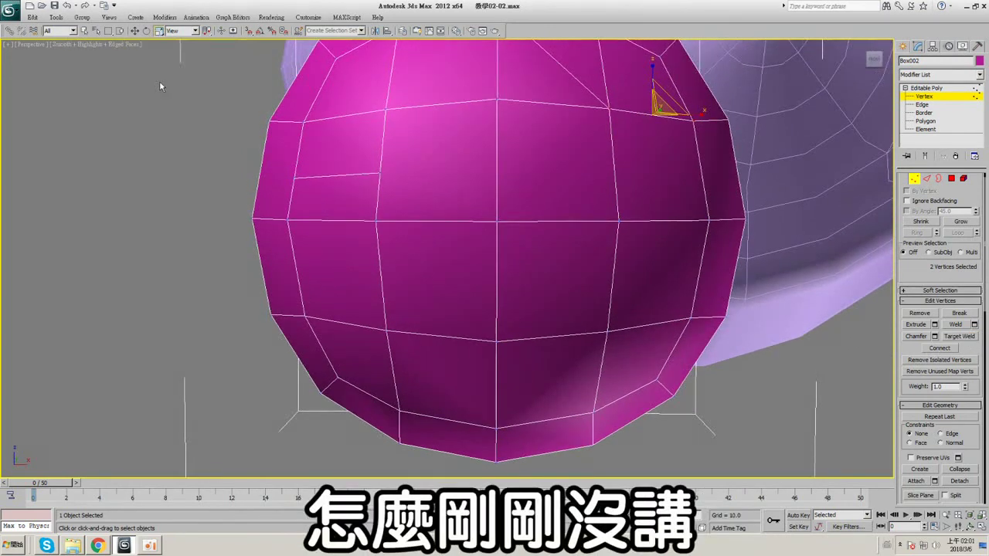
- Cut an irregular zigzag of edges across the front faces of the ball, starting at an upper vertex
{"action": "left_click", "coordinate": [83, 31]}
{"action": "scroll", "coordinate": [976, 361], "scroll_direction": "down", "scroll_amount": 4}
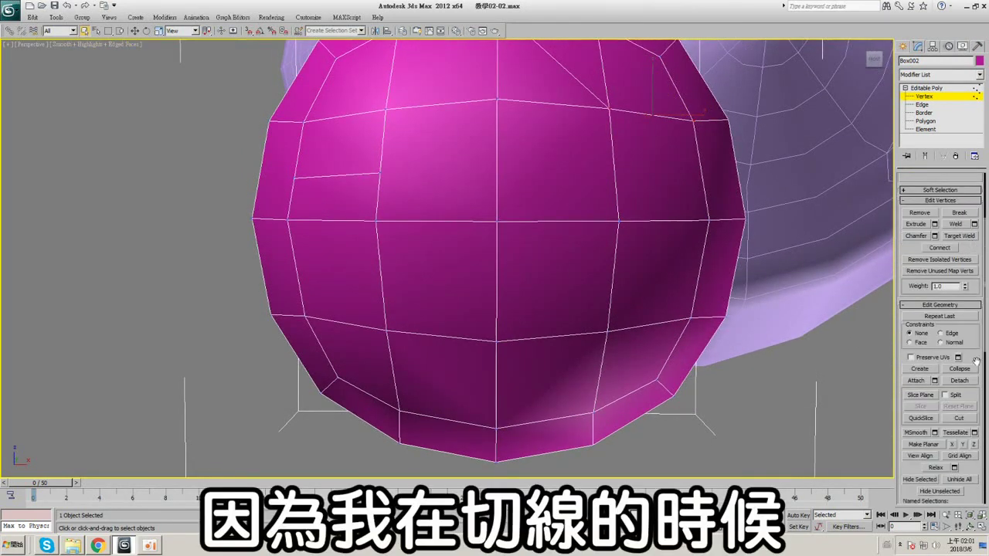
{"action": "left_click", "coordinate": [608, 108]}
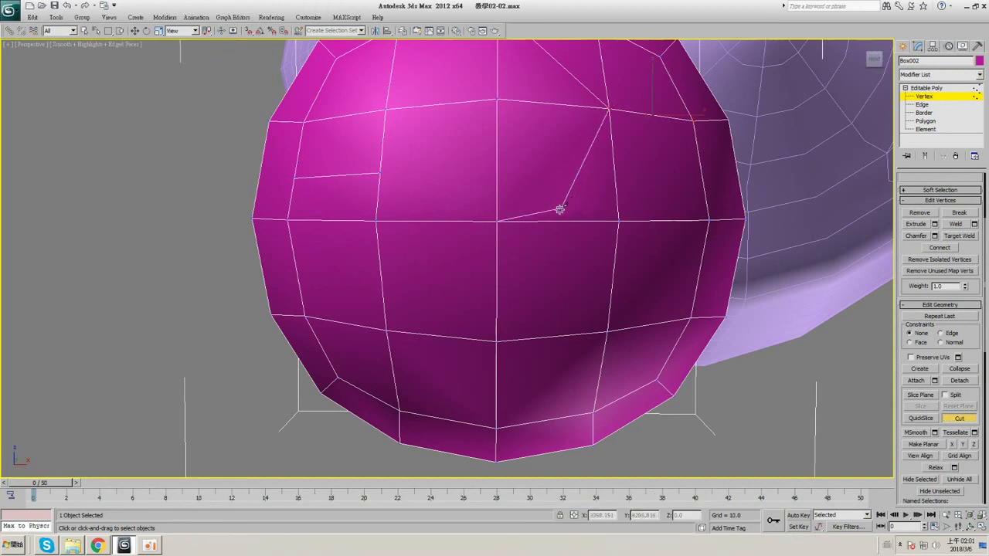
{"action": "left_click", "coordinate": [497, 296]}
{"action": "left_click", "coordinate": [603, 363]}
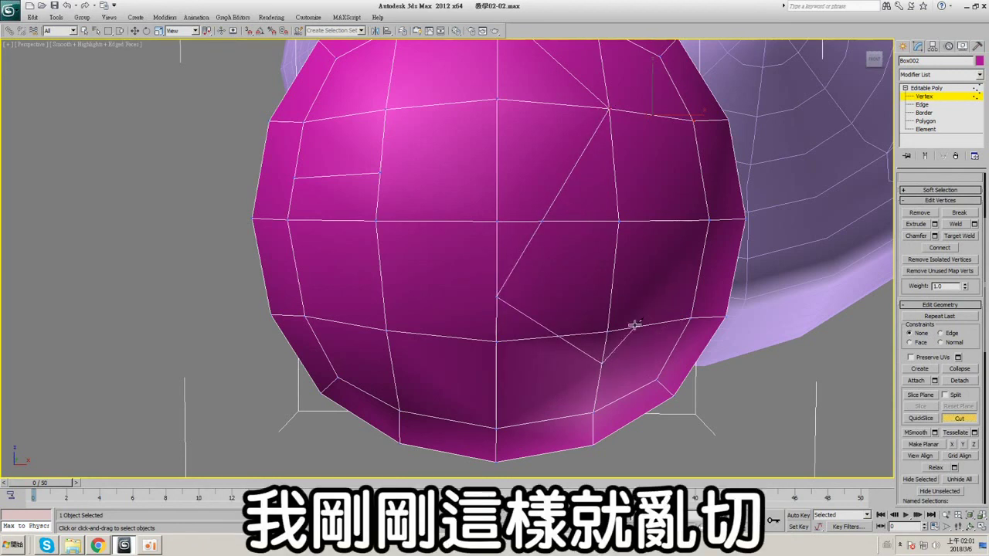
{"action": "left_click", "coordinate": [634, 326]}
{"action": "left_click", "coordinate": [644, 221]}
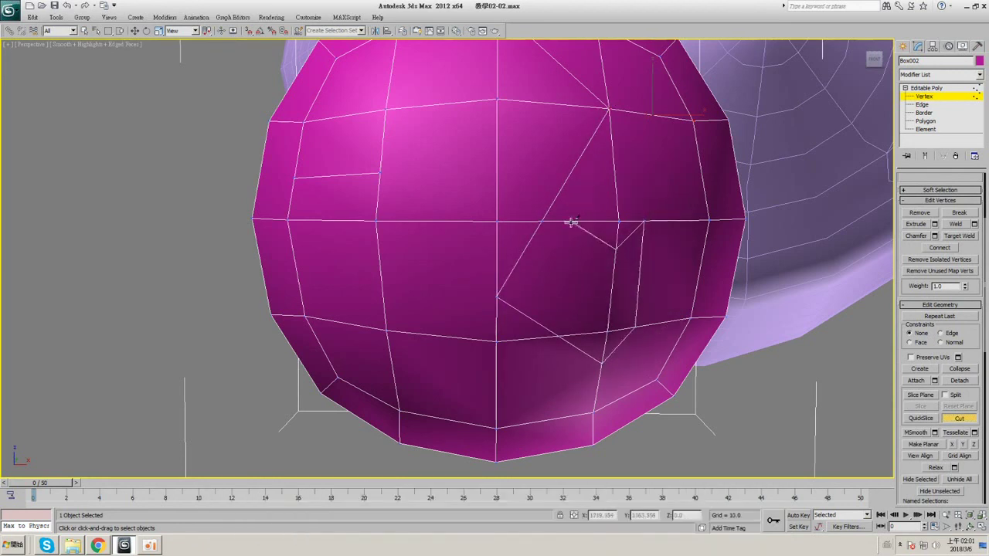
- Undo the irregular zigzag cuts on the ball's front faces
{"action": "key", "text": "ctrl+z"}
{"action": "key", "text": "ctrl+z"}
{"action": "key", "text": "ctrl+z"}
{"action": "key", "text": "ctrl+z"}
- Cut a V-shaped hair strand into the ball's front faces, with a dividing edge from its tip to the upper horizontal edge
{"action": "middle_click_drag", "start_coordinate": [574, 217], "coordinate": [563, 193]}
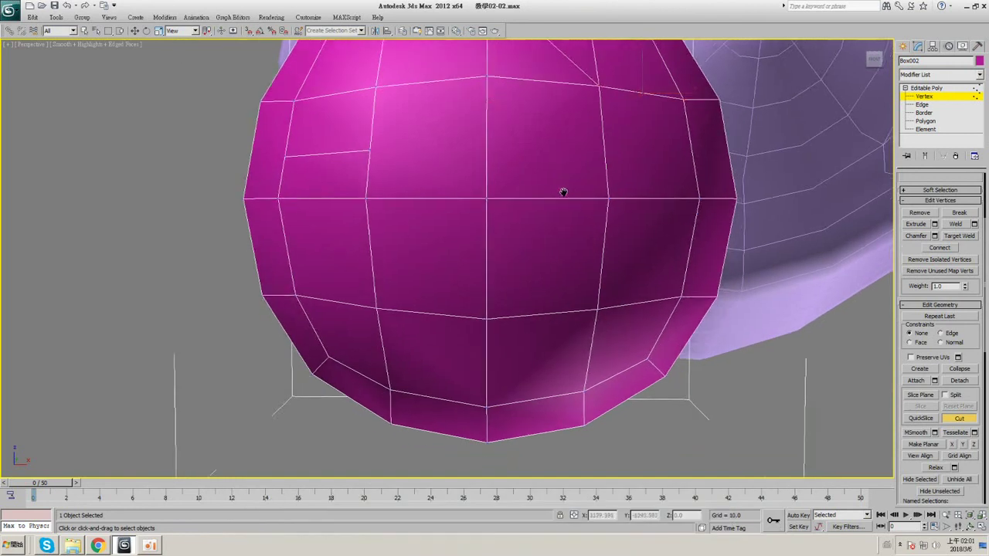
{"action": "left_click", "coordinate": [487, 77]}
{"action": "left_click", "coordinate": [531, 199]}
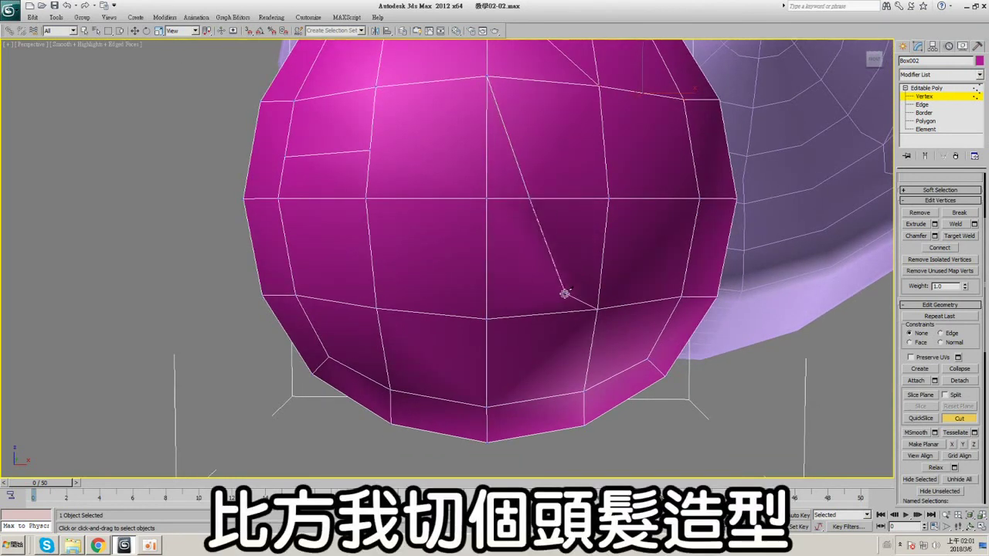
{"action": "left_click", "coordinate": [552, 313]}
{"action": "left_click", "coordinate": [588, 199]}
{"action": "left_click", "coordinate": [598, 85]}
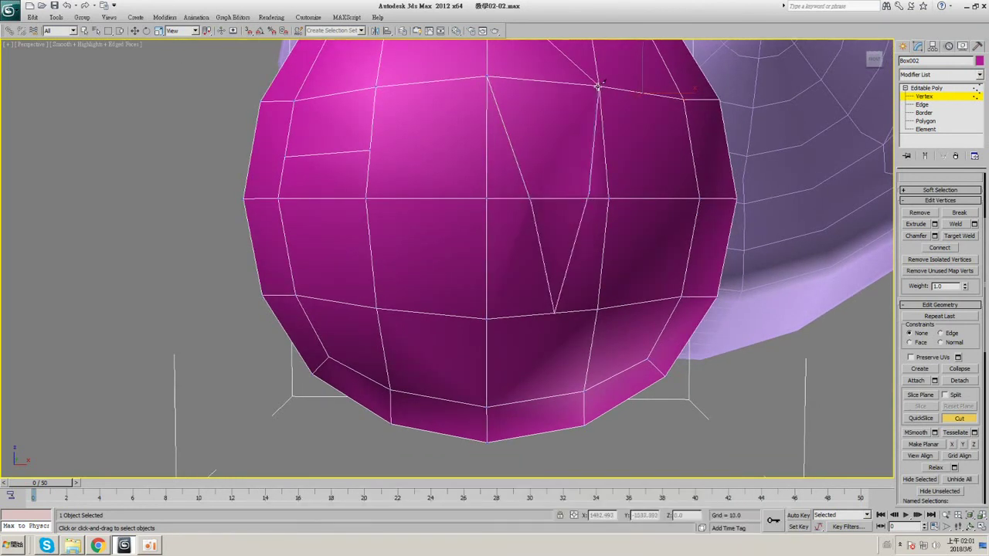
{"action": "left_click", "coordinate": [566, 199]}
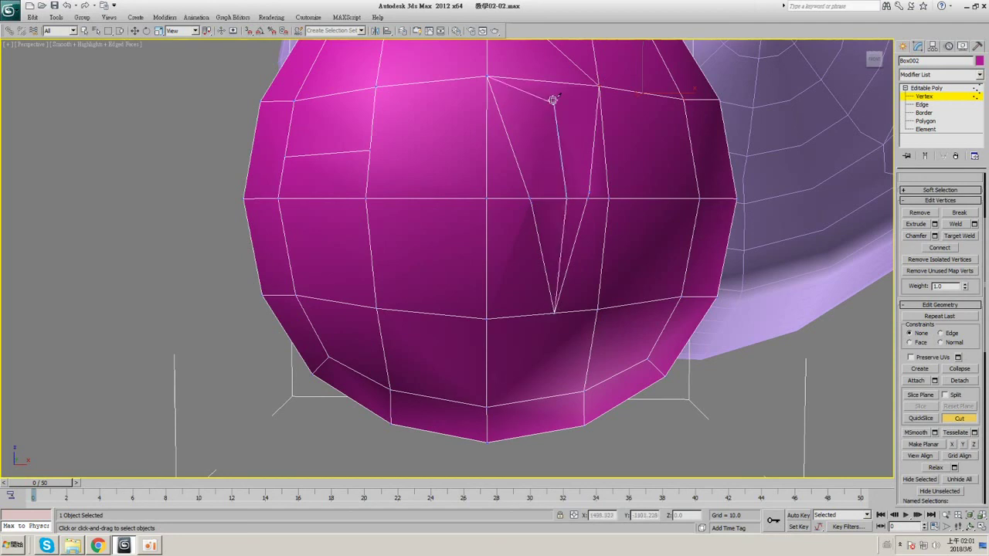
{"action": "left_click", "coordinate": [553, 80]}
{"action": "middle_click_drag", "start_coordinate": [540, 131], "coordinate": [531, 144]}
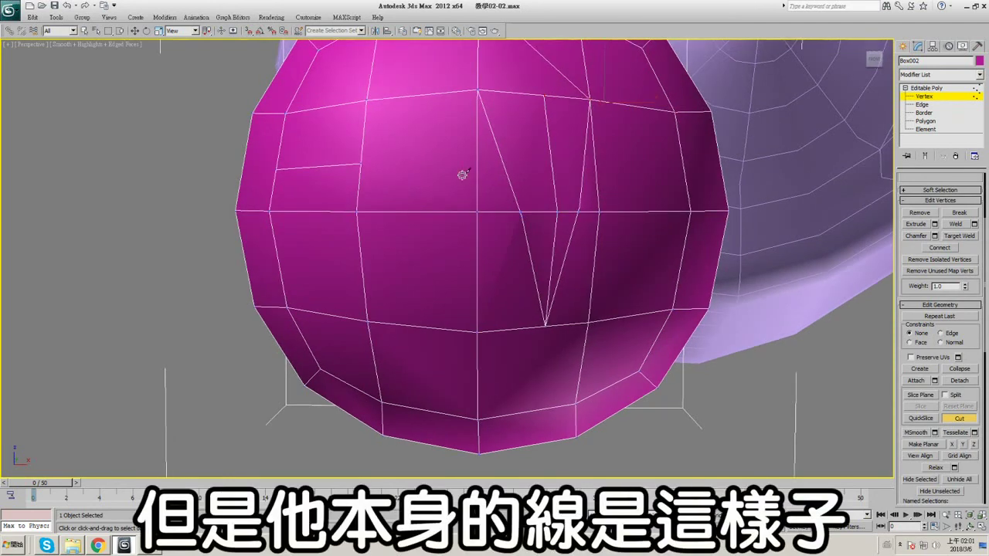
- Cut two crossing edges over the hair strand and another edge from its tip down through the lower face
{"action": "left_click", "coordinate": [479, 155]}
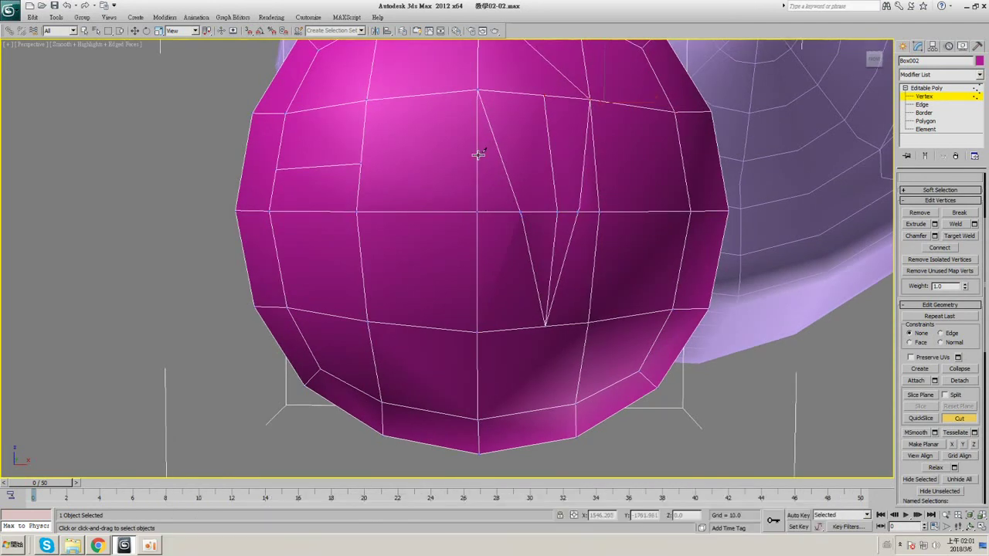
{"action": "left_click", "coordinate": [634, 103]}
{"action": "left_click", "coordinate": [486, 203]}
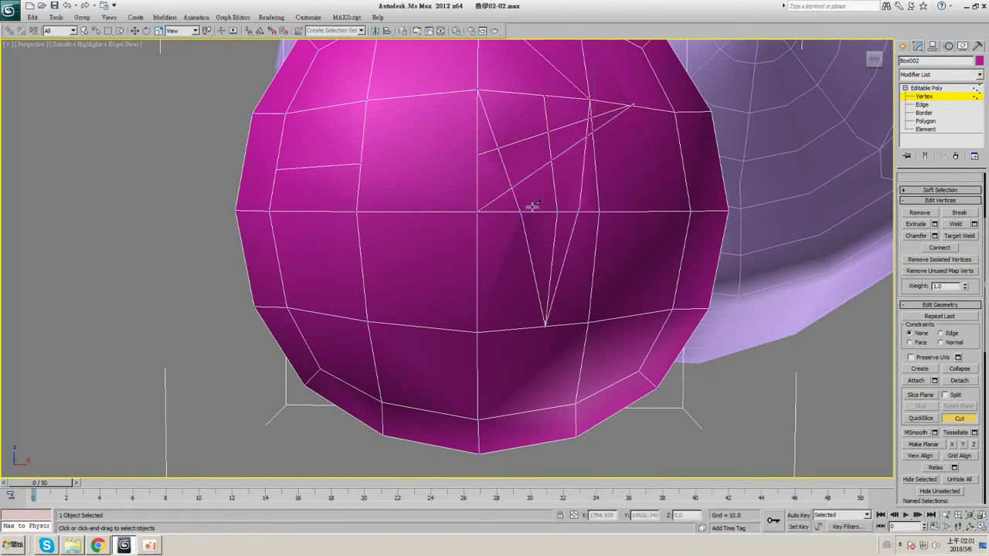
{"action": "left_click", "coordinate": [545, 325]}
{"action": "left_click", "coordinate": [534, 410]}
{"action": "right_click", "coordinate": [534, 409]}
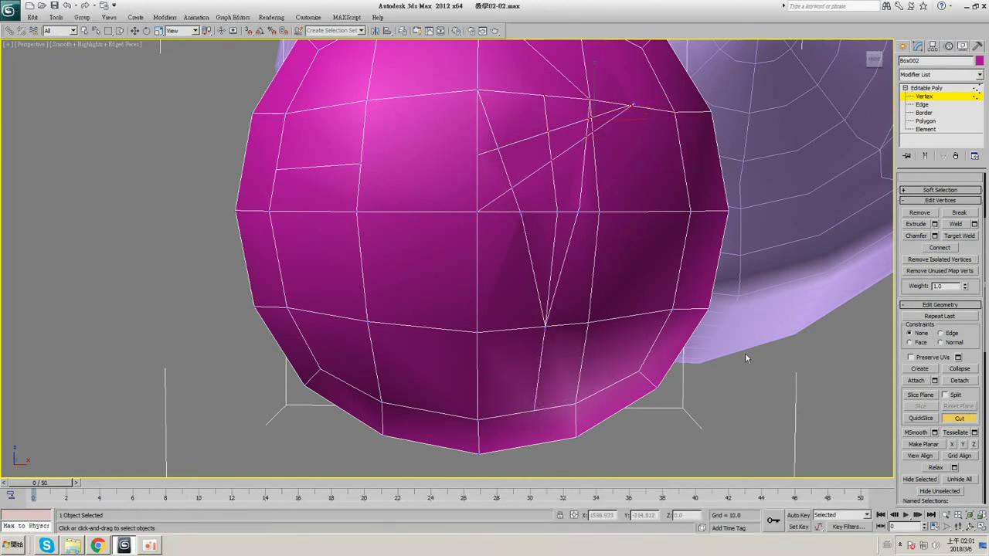
- Activate Target Weld for merging the vertices of the cut edges on the ball's front
{"action": "scroll", "coordinate": [541, 220], "scroll_direction": "up", "scroll_amount": 6}
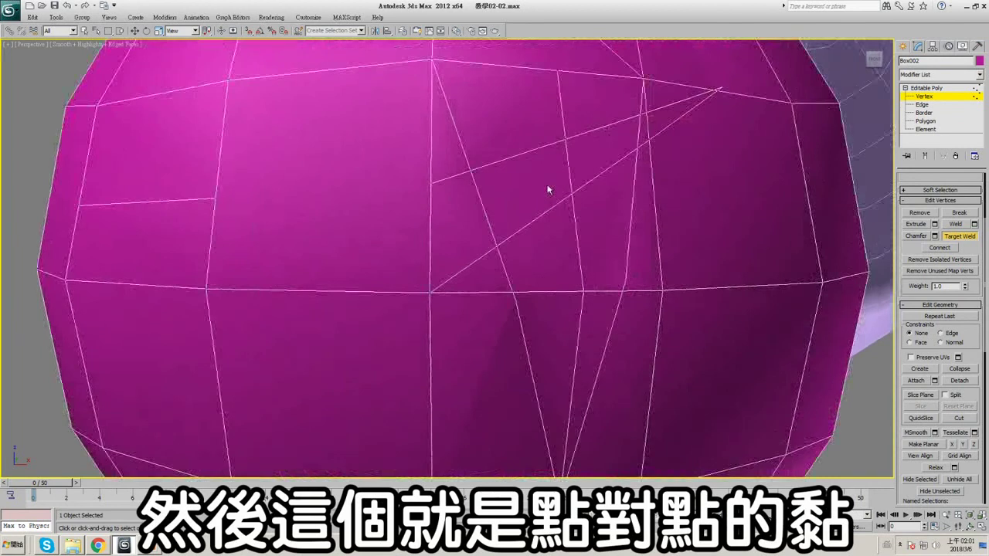
{"action": "scroll", "coordinate": [438, 210], "scroll_direction": "down", "scroll_amount": 4}
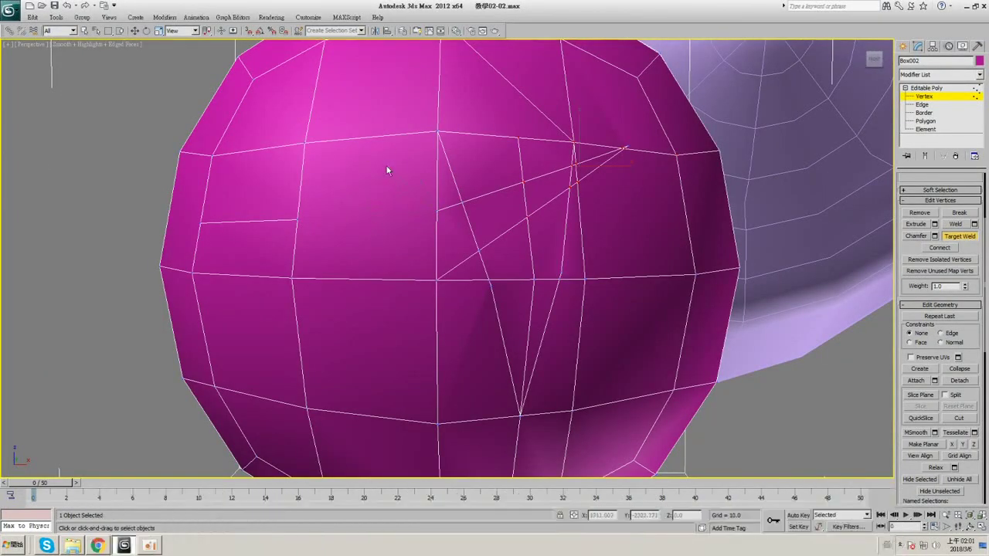
- Target-weld the extra vertices across the front of the sphere into neighbouring vertices
{"action": "left_click", "coordinate": [435, 132]}
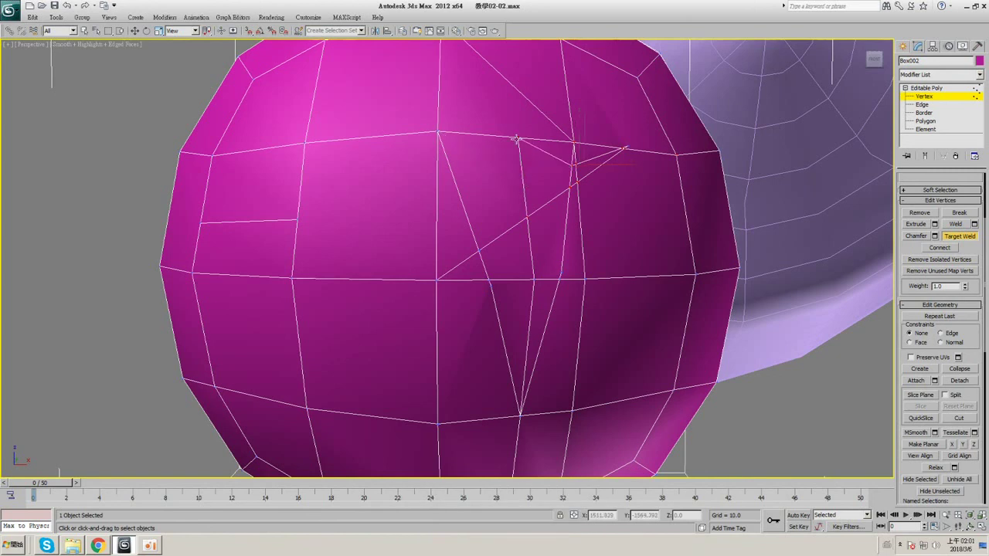
{"action": "middle_click_drag", "start_coordinate": [534, 149], "coordinate": [497, 138]}
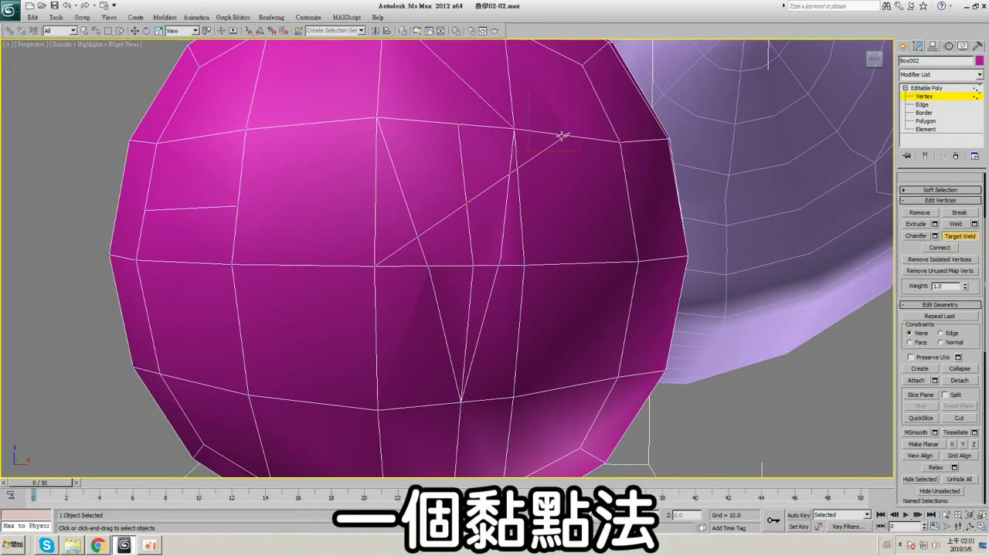
{"action": "right_click", "coordinate": [539, 135]}
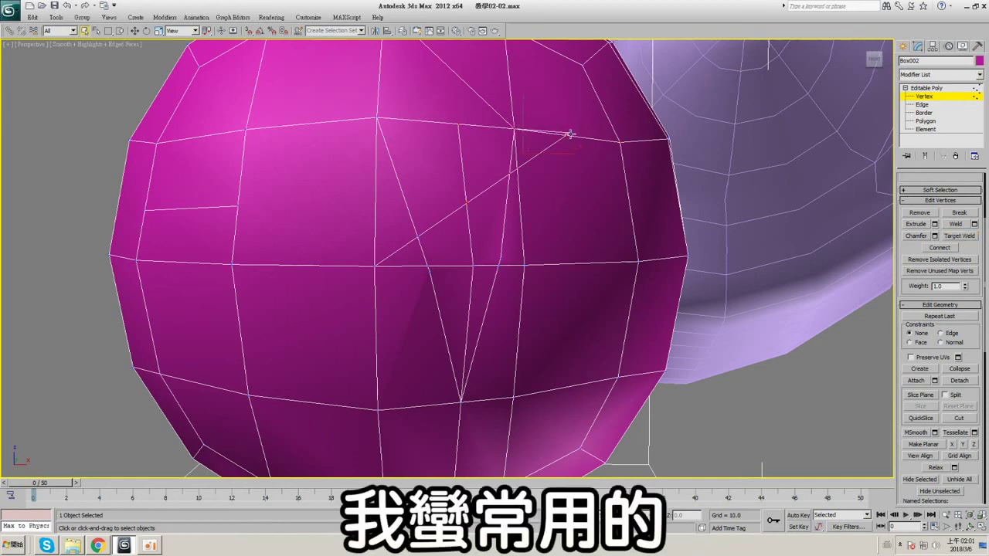
{"action": "key", "text": "F4"}
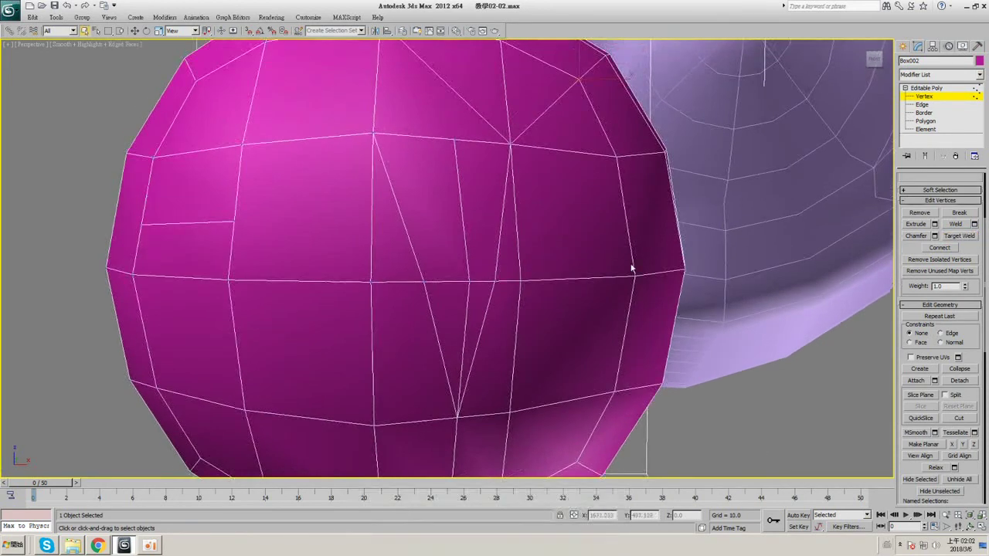
- Switch to edge editing and try Target Weld on an edge in the middle of the sphere's front
{"action": "middle_click_drag", "start_coordinate": [631, 268], "coordinate": [634, 224], "text": "alt"}
{"action": "left_click", "coordinate": [922, 105]}
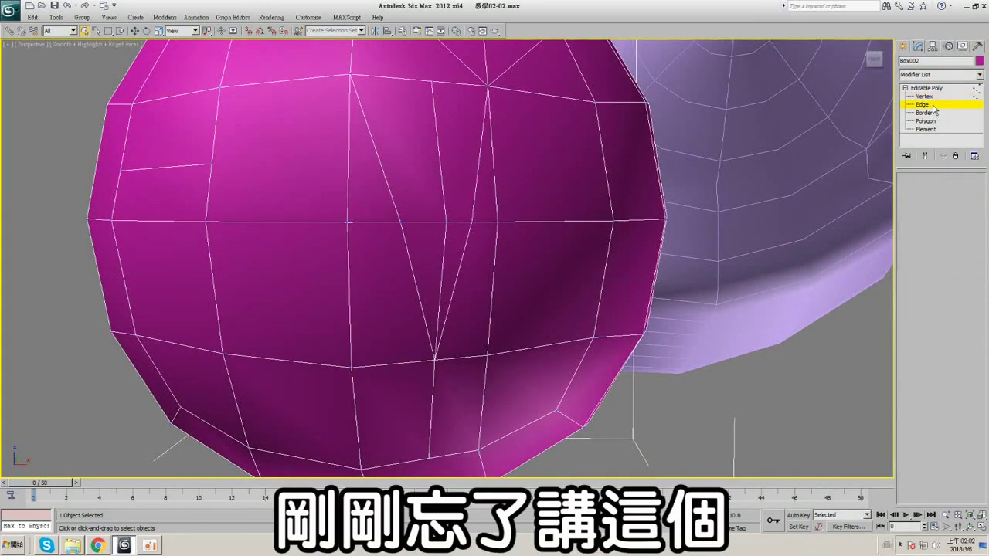
{"action": "left_click_drag", "start_coordinate": [918, 274], "coordinate": [915, 243]}
{"action": "left_click", "coordinate": [766, 320]}
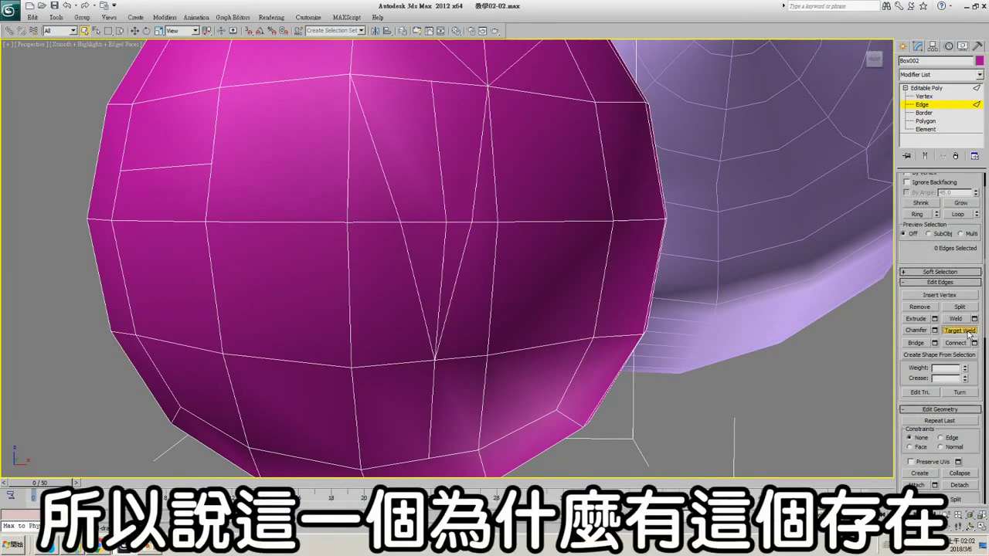
{"action": "key", "text": "F3"}
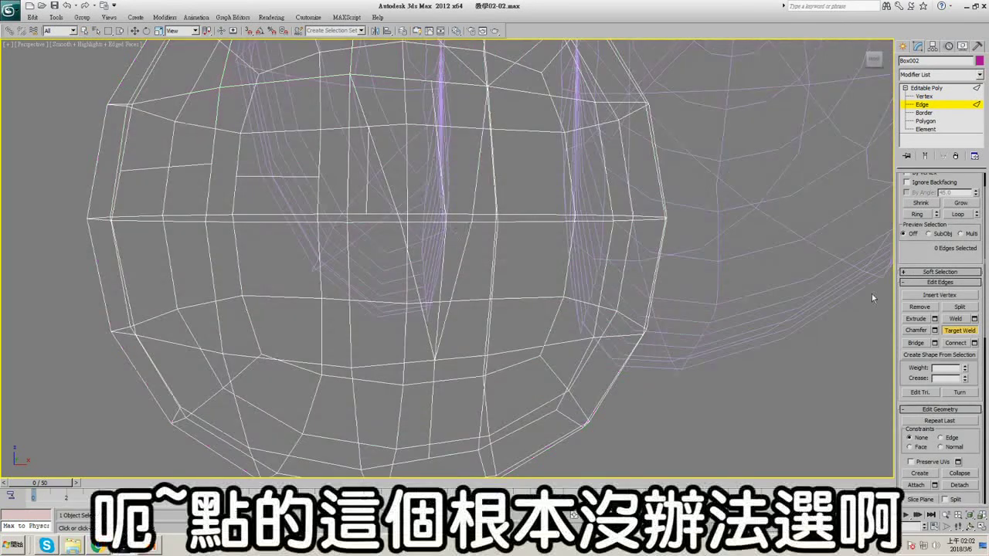
{"action": "key", "text": "F3"}
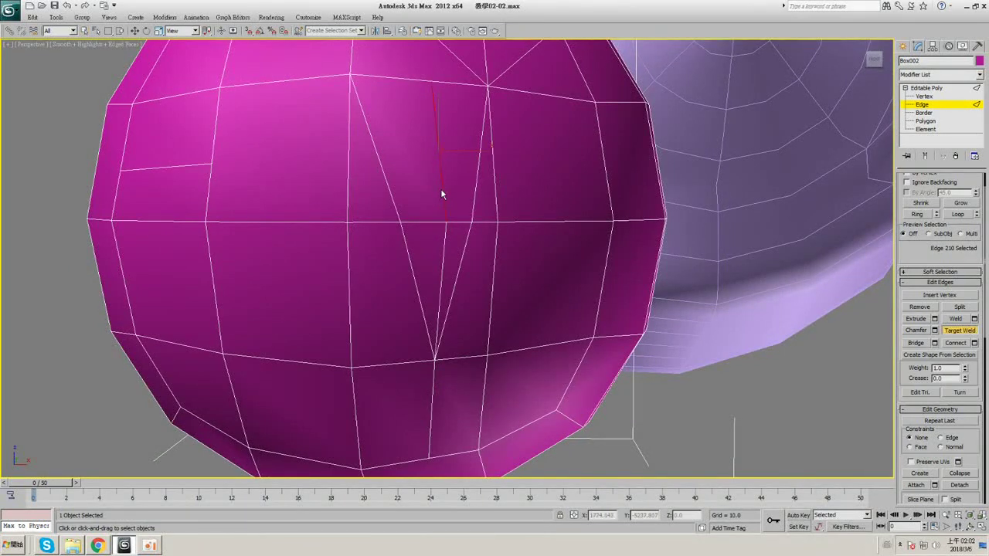
{"action": "right_click", "coordinate": [441, 190]}
- Select the cluster of edges around the narrow triangles in the middle of the sphere's front
{"action": "left_click_drag", "start_coordinate": [425, 172], "coordinate": [500, 269]}
{"action": "right_click", "coordinate": [676, 241]}
{"action": "left_click", "coordinate": [939, 325]}
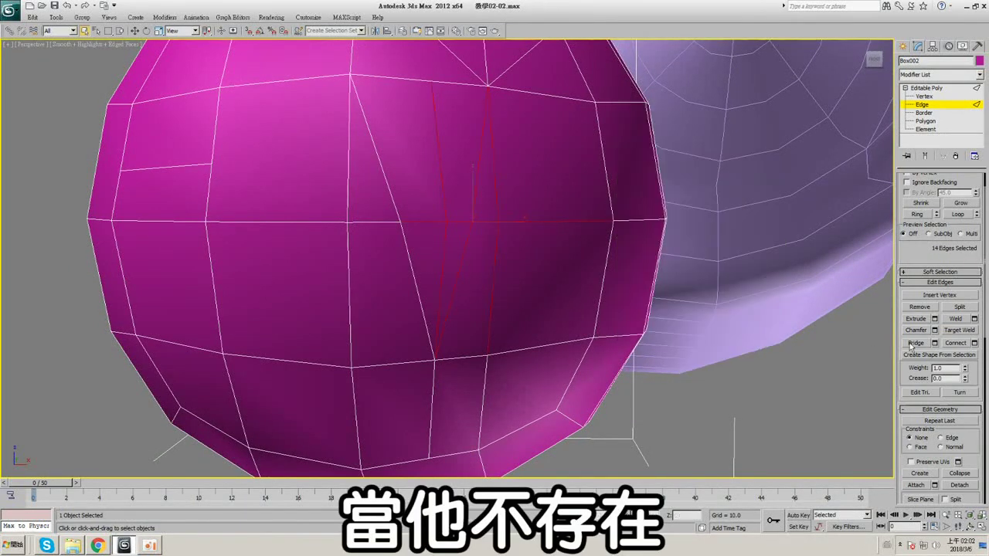
{"action": "middle_click_drag", "start_coordinate": [598, 256], "coordinate": [584, 274]}
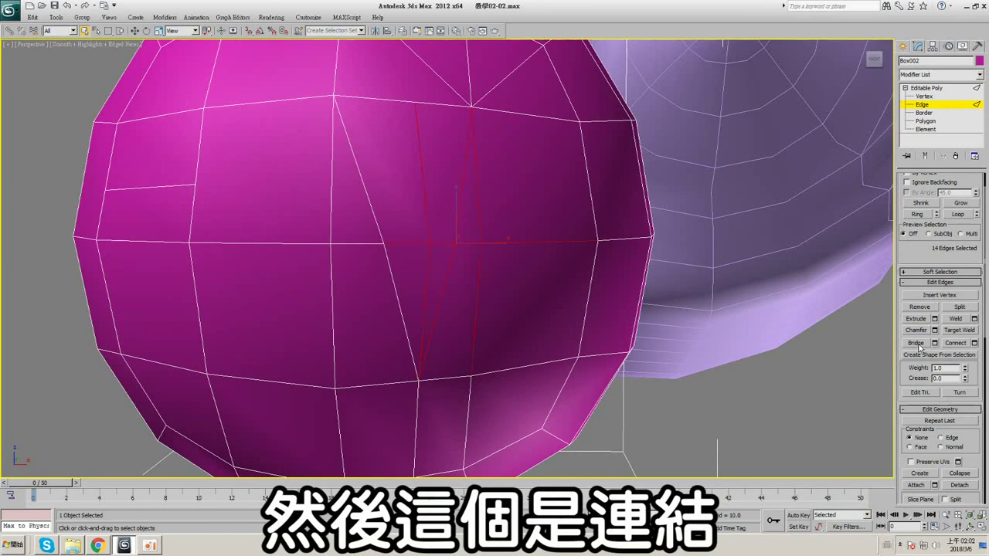
{"action": "middle_click_drag", "start_coordinate": [519, 180], "coordinate": [528, 214]}
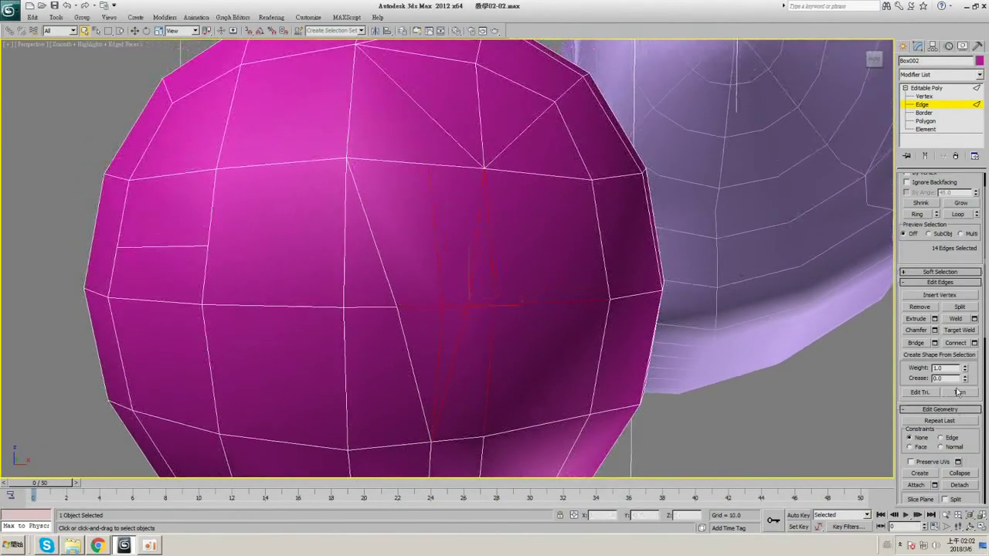
{"action": "middle_click_drag", "start_coordinate": [567, 247], "coordinate": [561, 190]}
- Delete the polygon just beside the narrow triangles to open a hole in the sphere
{"action": "left_click", "coordinate": [934, 121]}
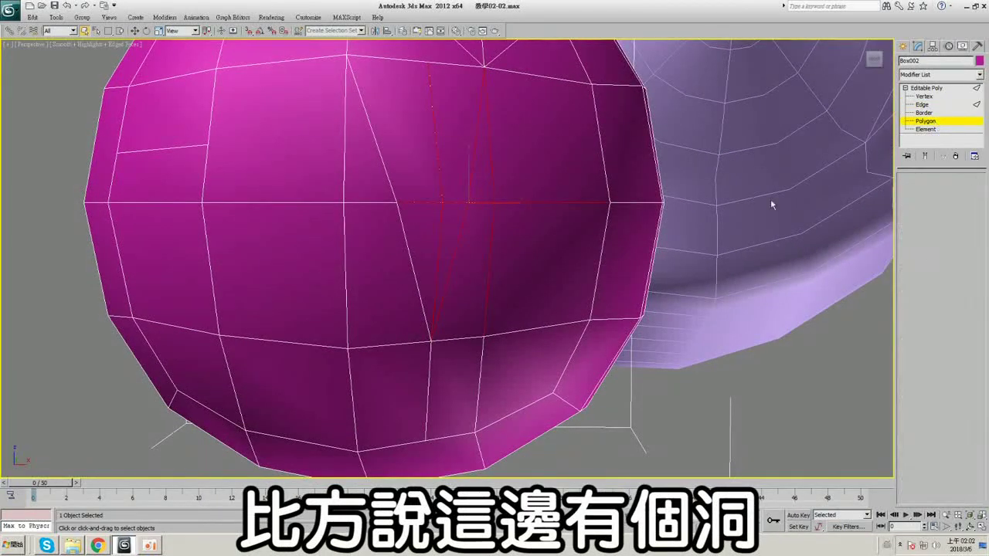
{"action": "left_click", "coordinate": [593, 255]}
{"action": "key", "text": "Delete"}
- Try bridging the upper and lower edges of the hole with the Bridge settings
{"action": "left_click", "coordinate": [922, 104]}
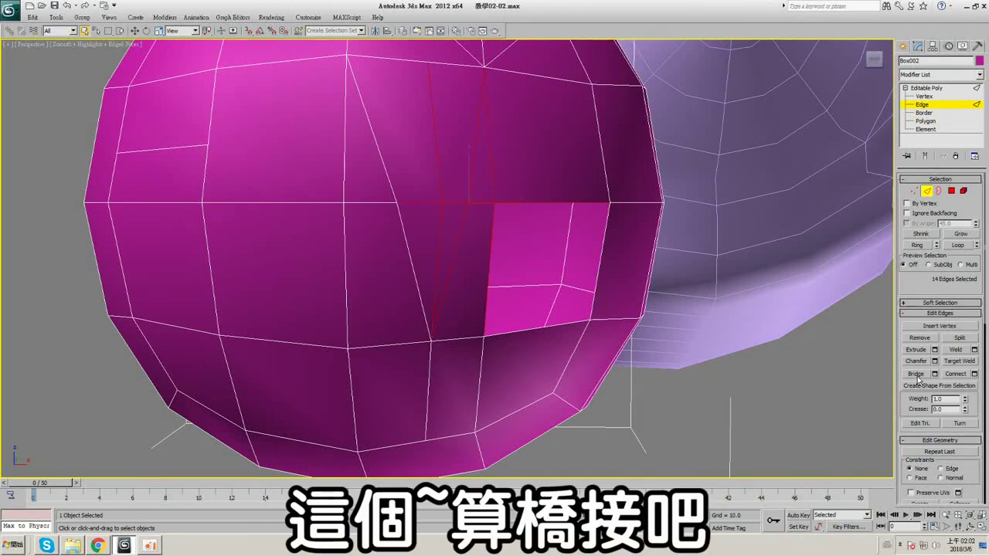
{"action": "left_click", "coordinate": [488, 266]}
{"action": "middle_click_drag", "start_coordinate": [489, 265], "coordinate": [560, 283], "text": "alt"}
{"action": "left_click", "coordinate": [539, 204]}
{"action": "left_click", "coordinate": [545, 327], "text": "ctrl"}
{"action": "middle_click_drag", "start_coordinate": [545, 327], "coordinate": [607, 259], "text": "alt"}
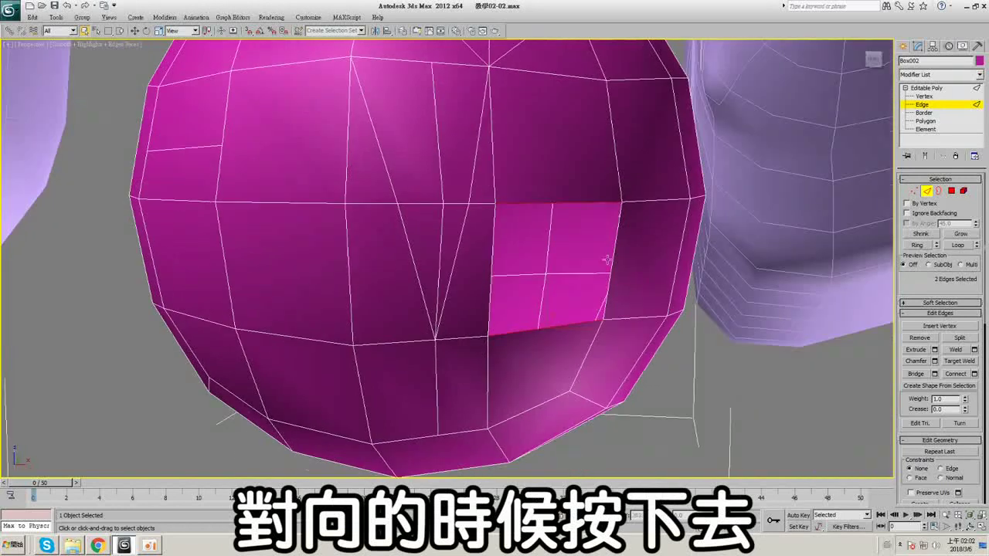
{"action": "left_click", "coordinate": [935, 374]}
{"action": "middle_click_drag", "start_coordinate": [551, 319], "coordinate": [538, 291], "text": "alt"}
{"action": "left_click", "coordinate": [384, 295]}
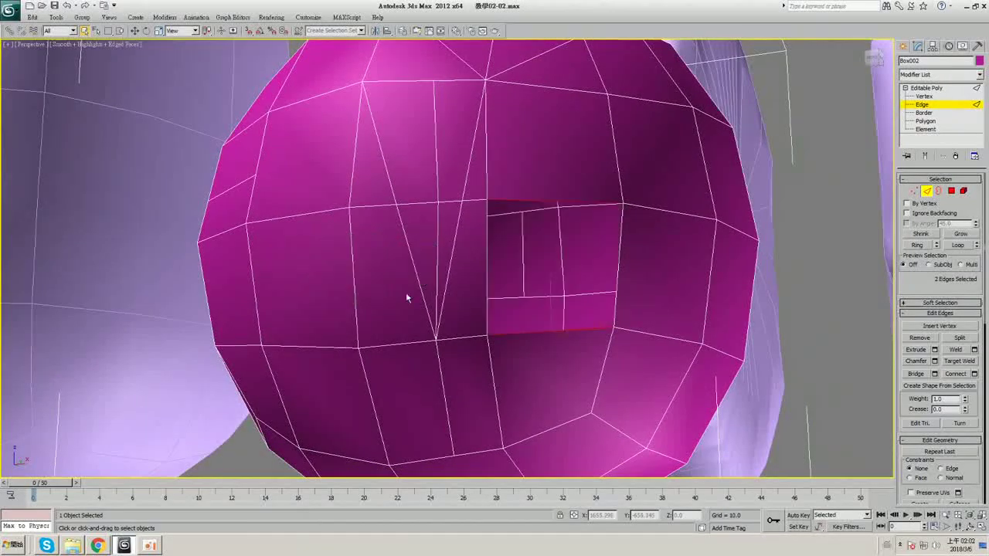
- Delete the polygon directly above the hole to enlarge the opening to two faces
{"action": "middle_click_drag", "start_coordinate": [407, 296], "coordinate": [398, 288]}
{"action": "left_click", "coordinate": [941, 123]}
{"action": "left_click", "coordinate": [521, 133]}
{"action": "key", "text": "Delete"}
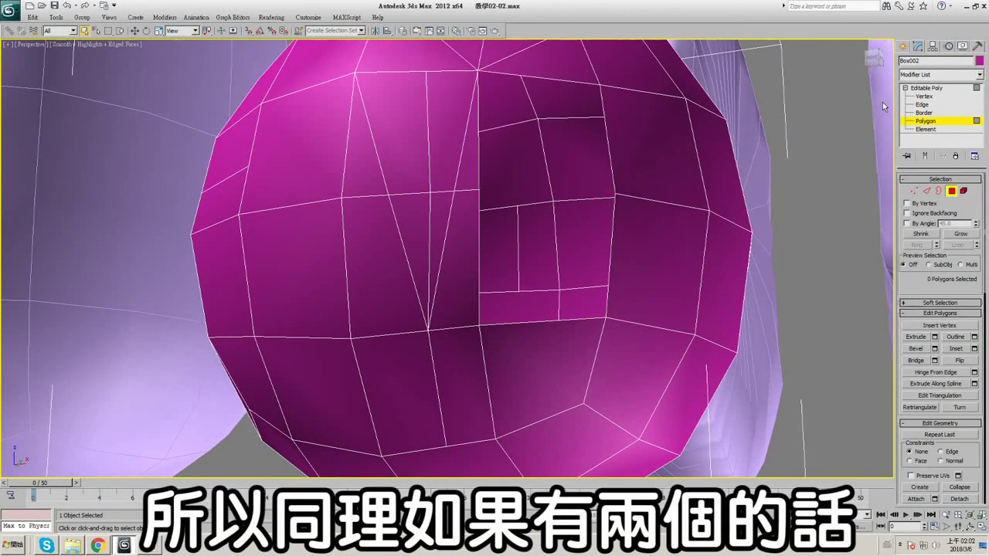
- Bridge the two edges along one side of the enlarged hole to the two edges opposite
{"action": "left_click", "coordinate": [923, 105]}
{"action": "left_click", "coordinate": [479, 149]}
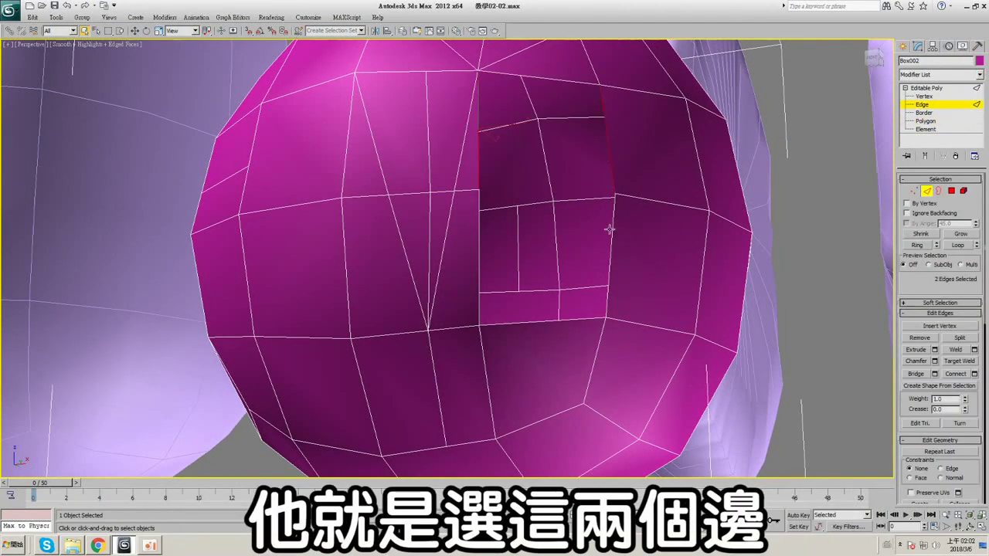
{"action": "left_click", "coordinate": [479, 263], "text": "ctrl"}
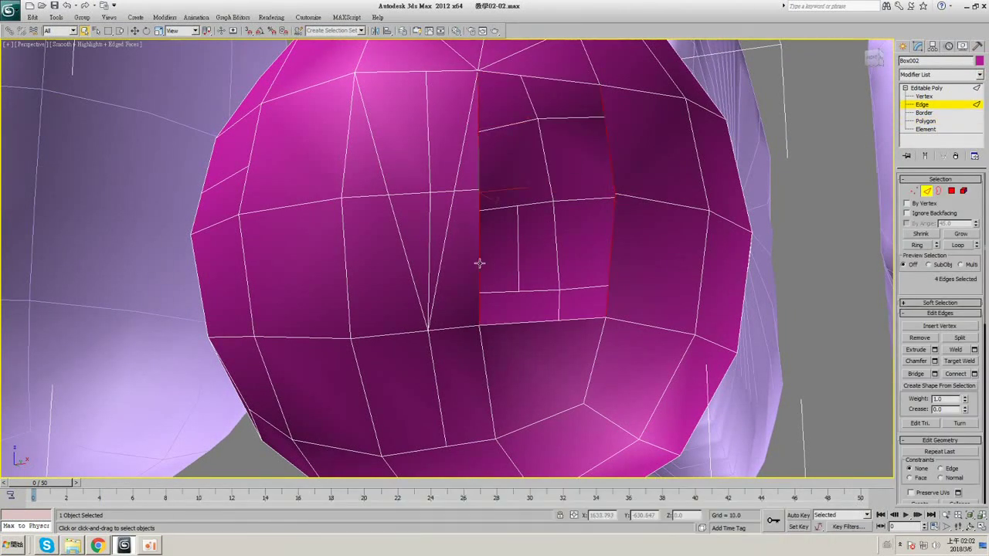
{"action": "left_click", "coordinate": [934, 373]}
{"action": "middle_click_drag", "start_coordinate": [374, 136], "coordinate": [431, 315], "text": "alt"}
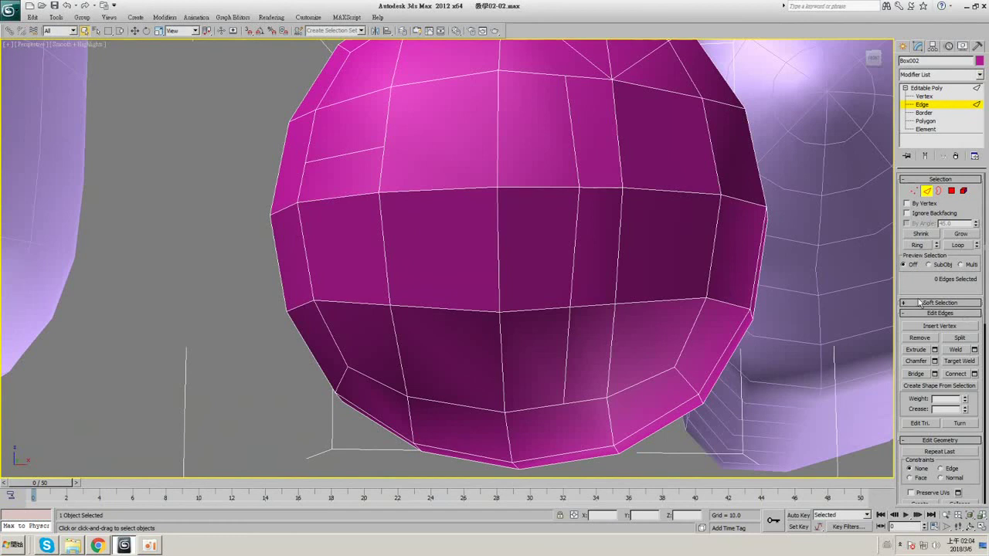
- Try connecting the two vertical edges of the central front face with the default Connect, and undo it
{"action": "scroll", "coordinate": [920, 302], "scroll_direction": "down", "scroll_amount": 1}
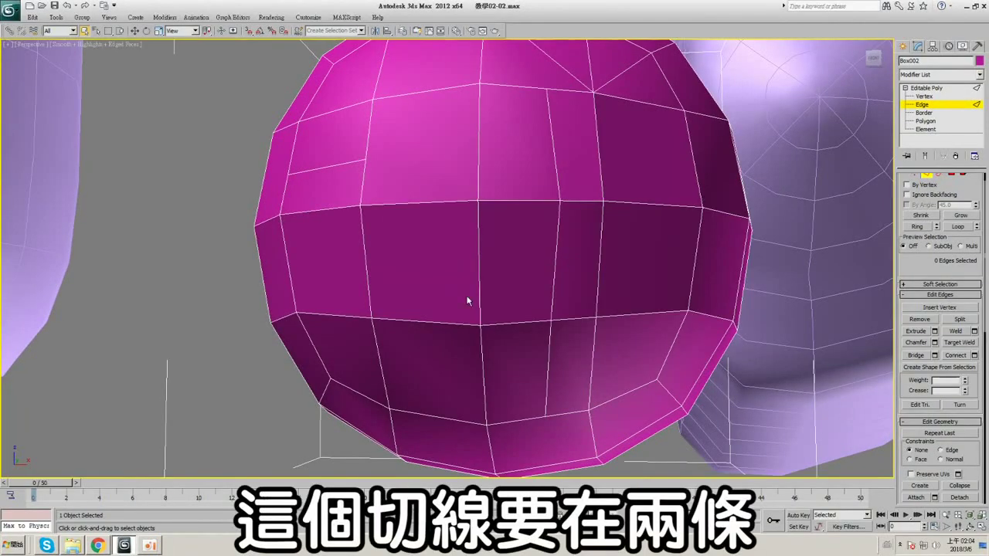
{"action": "left_click", "coordinate": [556, 268]}
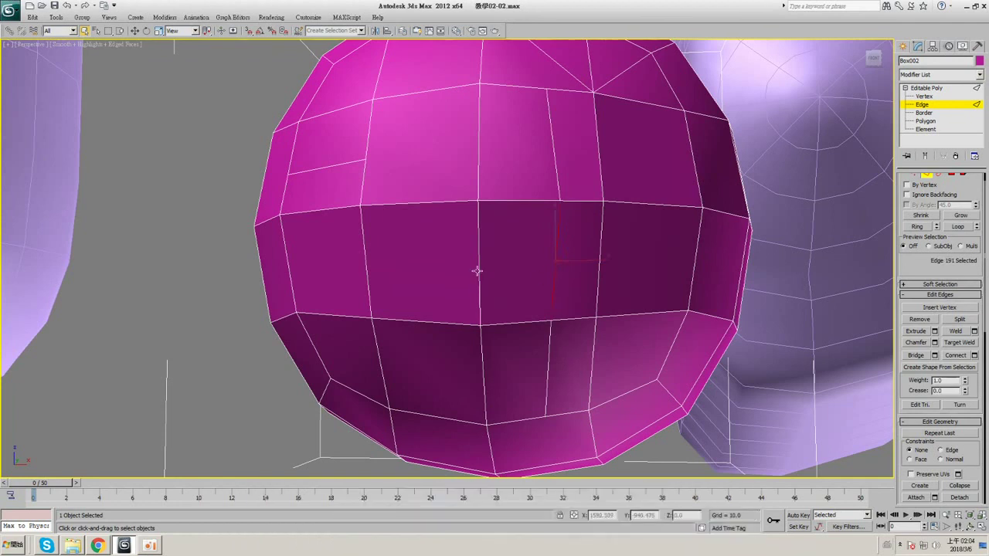
{"action": "left_click", "coordinate": [478, 268], "text": "ctrl"}
{"action": "scroll", "coordinate": [524, 269], "scroll_direction": "up", "scroll_amount": 3}
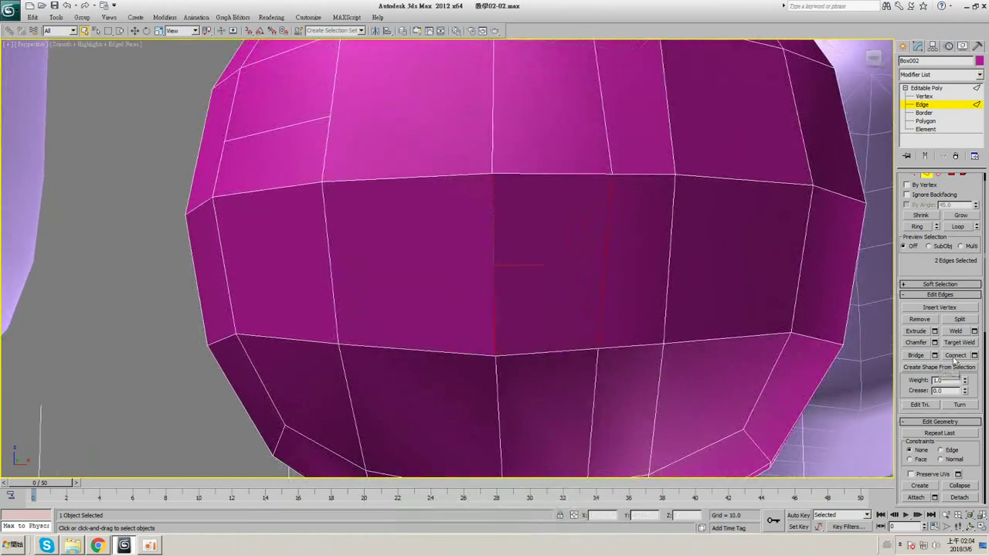
{"action": "left_click", "coordinate": [955, 355]}
{"action": "key", "text": "ctrl+z"}
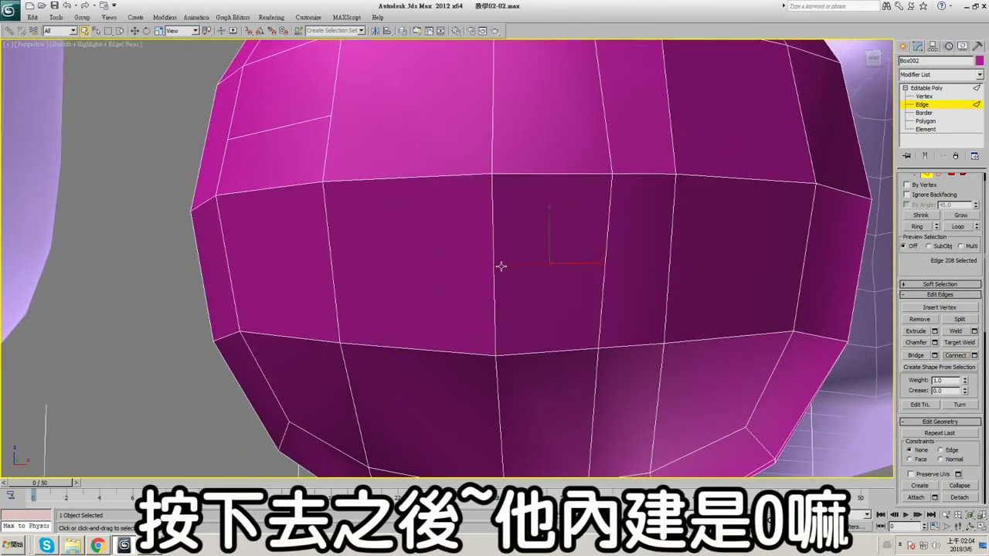
- Open the Connect Edges settings for the two vertical edges and preview 4 segments with no pinch
{"action": "left_click", "coordinate": [974, 355]}
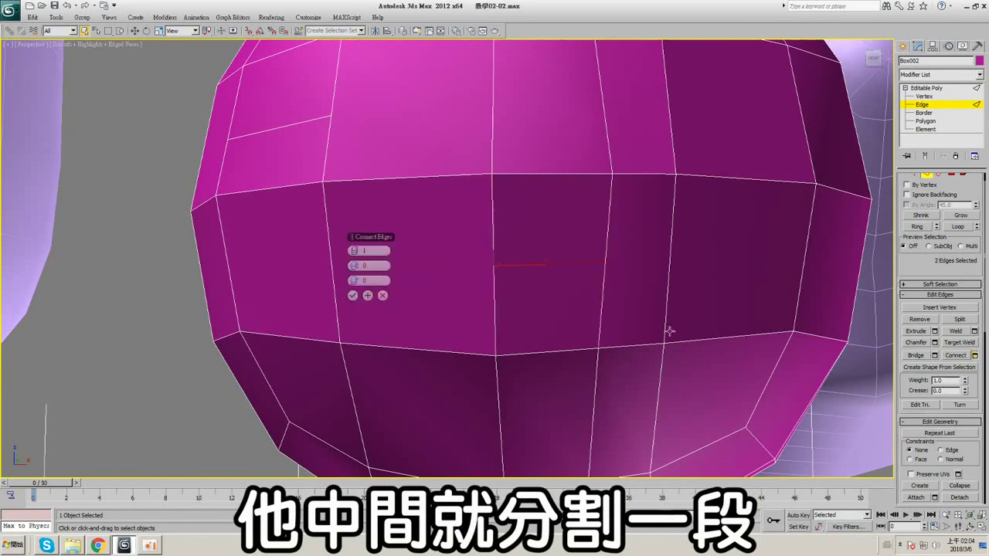
{"action": "left_click", "coordinate": [383, 296]}
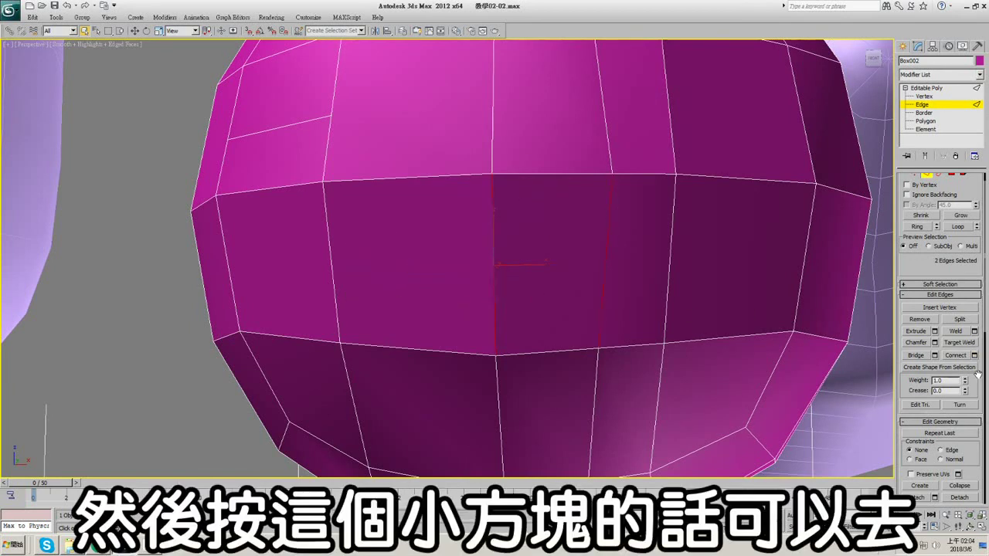
{"action": "left_click", "coordinate": [974, 355]}
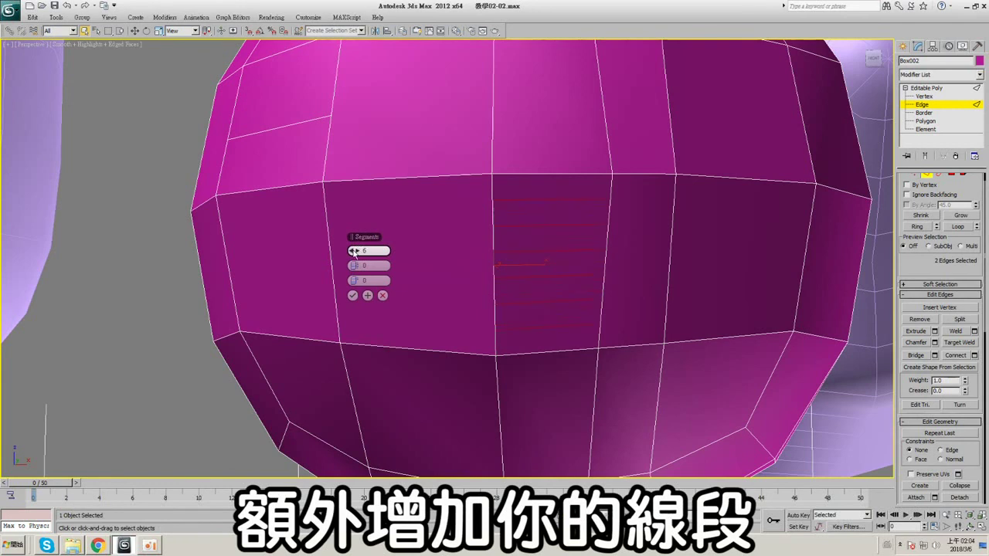
{"action": "left_click_drag", "start_coordinate": [354, 251], "coordinate": [459, 285]}
{"action": "right_click", "coordinate": [356, 267]}
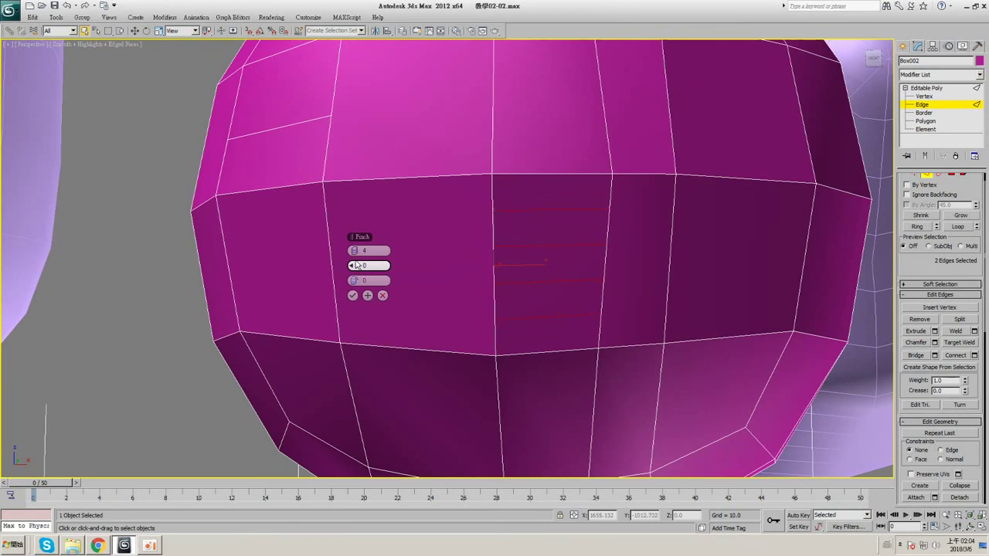
- Reset the Connect Edges preview to 1 segment with zero pinch and slide, and try a slide of 17
{"action": "left_click_drag", "start_coordinate": [354, 281], "coordinate": [378, 266]}
{"action": "right_click", "coordinate": [354, 251]}
{"action": "right_click", "coordinate": [355, 281]}
{"action": "right_click", "coordinate": [356, 266]}
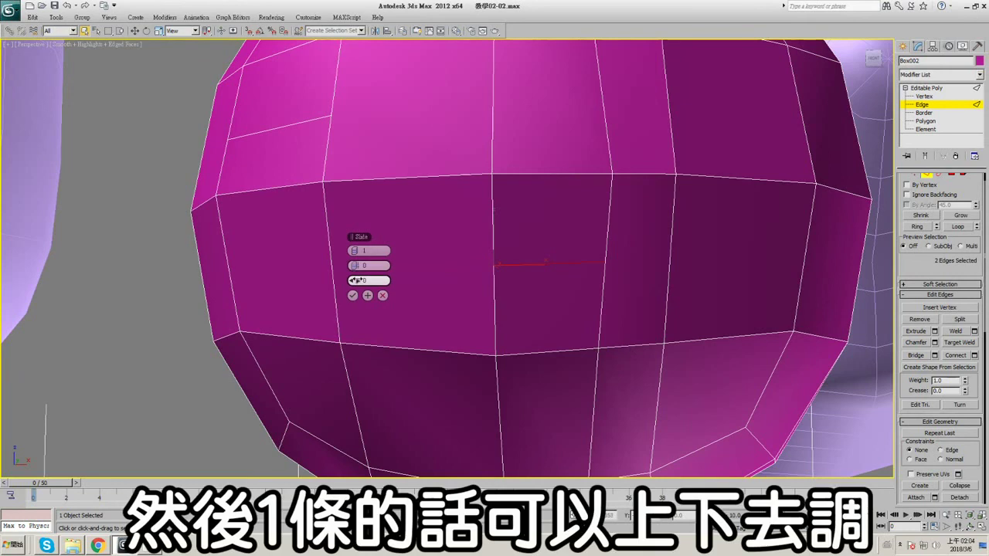
{"action": "left_click_drag", "start_coordinate": [238, 299], "coordinate": [385, 297]}
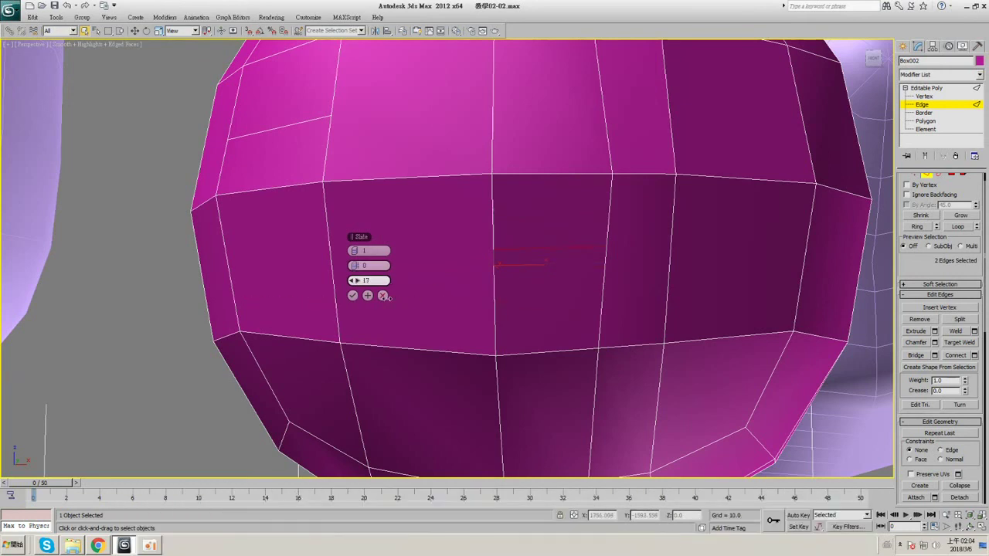
- Preview 2 connecting segments with a pinch of 41, and reset the pinch to 0
{"action": "left_click", "coordinate": [357, 251]}
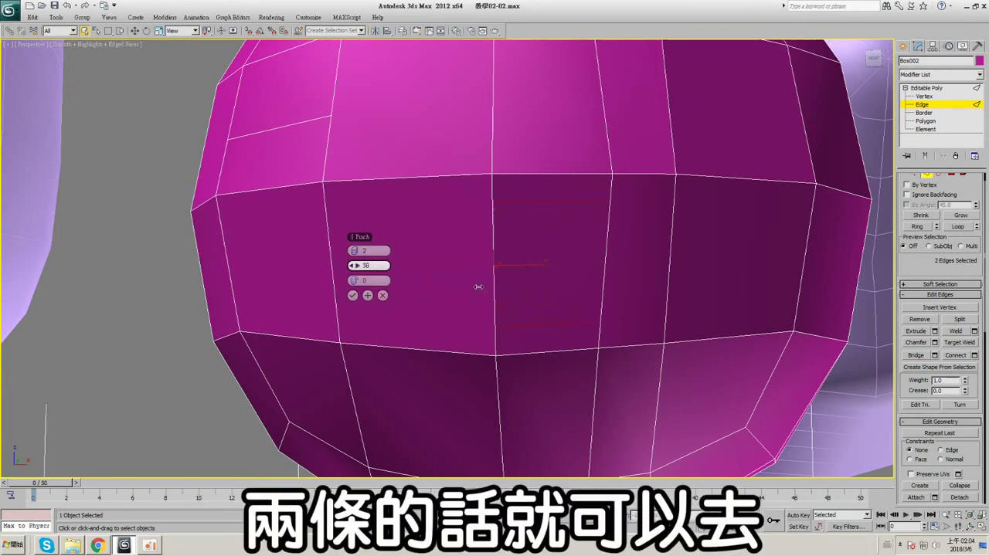
{"action": "left_click_drag", "start_coordinate": [328, 290], "coordinate": [440, 310]}
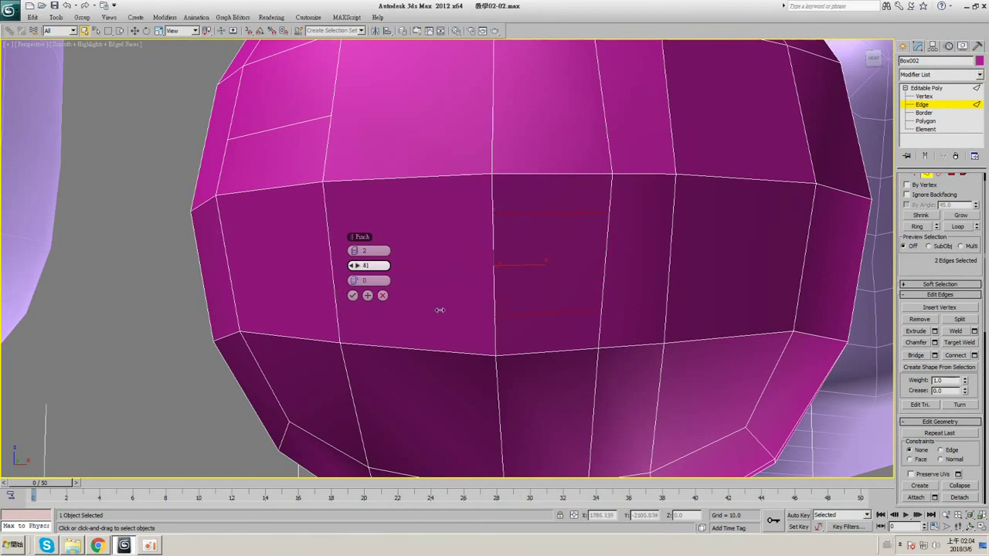
{"action": "right_click", "coordinate": [354, 268]}
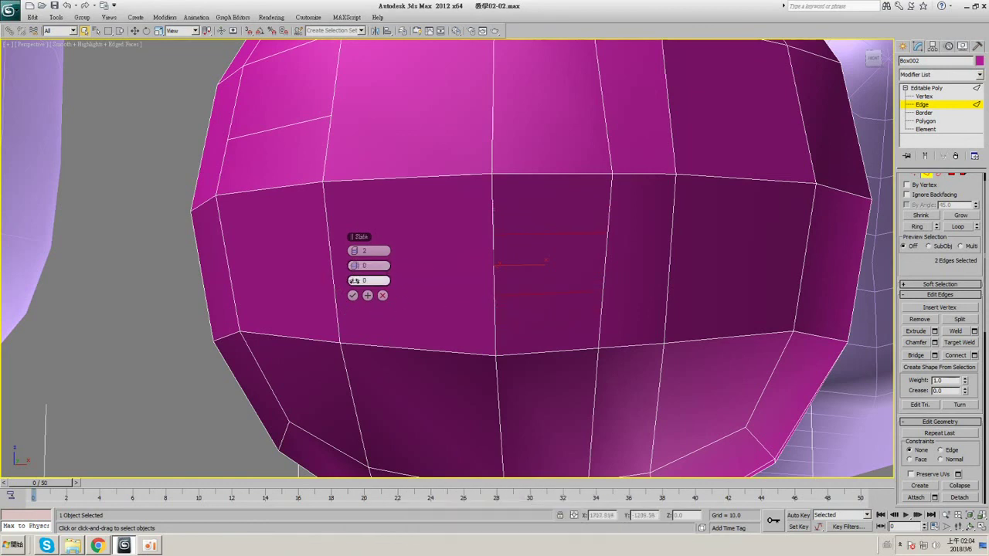
- Preview the connecting segments with a slide of 11 and a pinch of 42, and discard the connection
{"action": "left_click_drag", "start_coordinate": [356, 281], "coordinate": [385, 282]}
{"action": "left_click", "coordinate": [356, 252]}
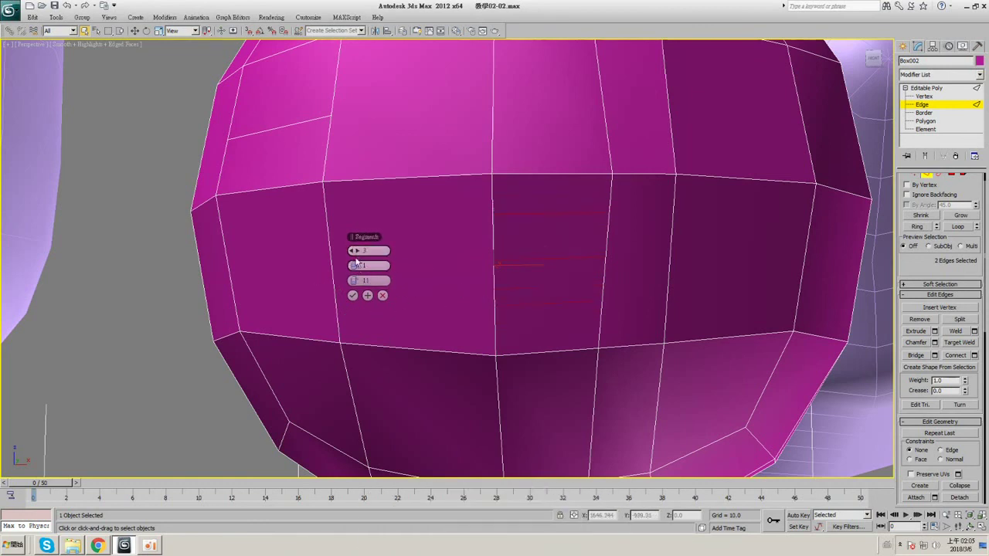
{"action": "left_click", "coordinate": [357, 253]}
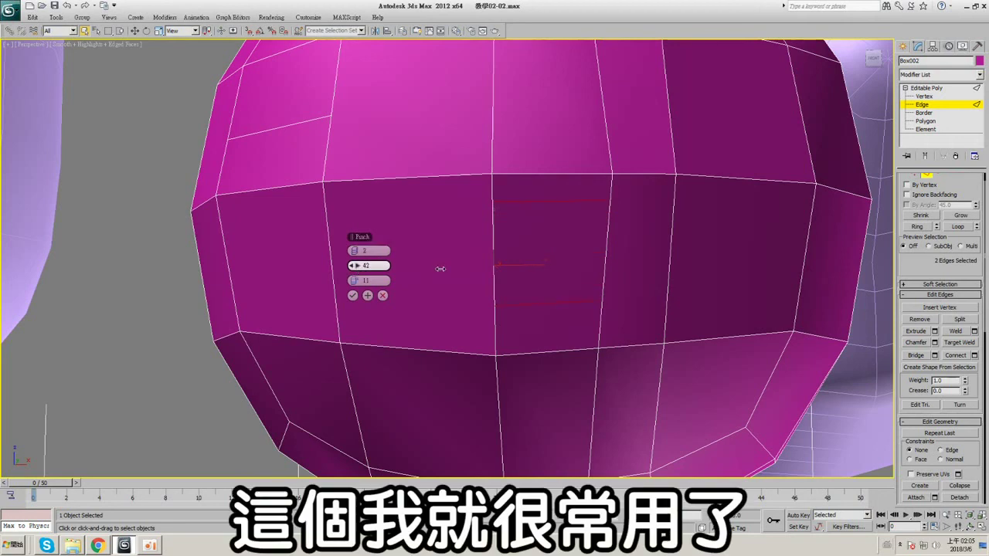
{"action": "left_click_drag", "start_coordinate": [354, 281], "coordinate": [402, 285]}
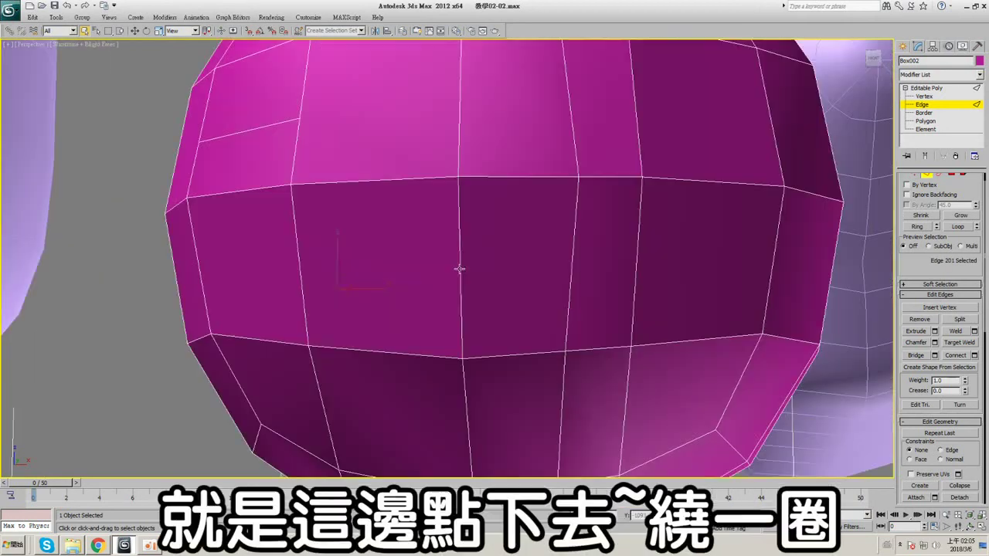
- Select the whole ring of vertical edges around the sphere's middle band, starting from its front edge
{"action": "left_click", "coordinate": [461, 269]}
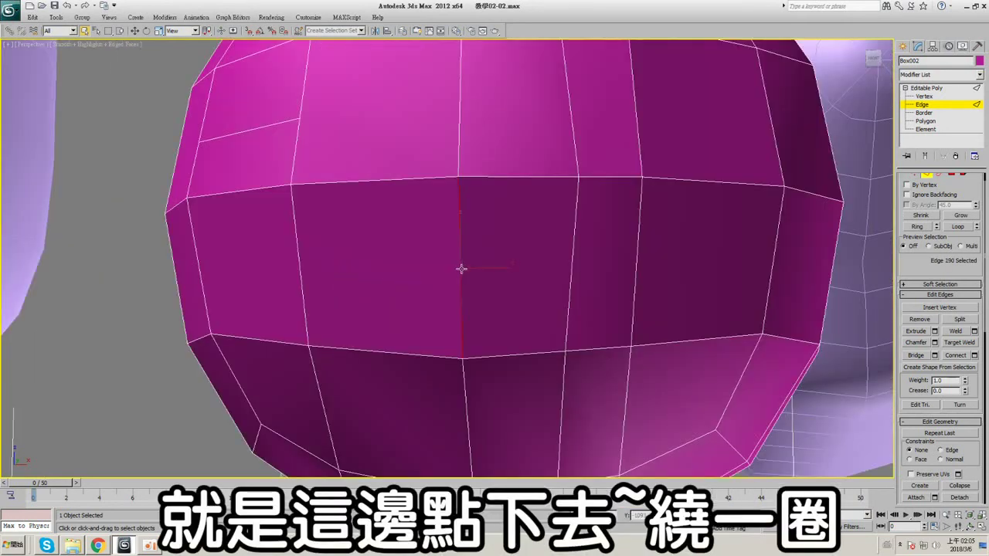
{"action": "middle_click_drag", "start_coordinate": [461, 268], "coordinate": [494, 271], "text": "alt"}
{"action": "left_click", "coordinate": [917, 226]}
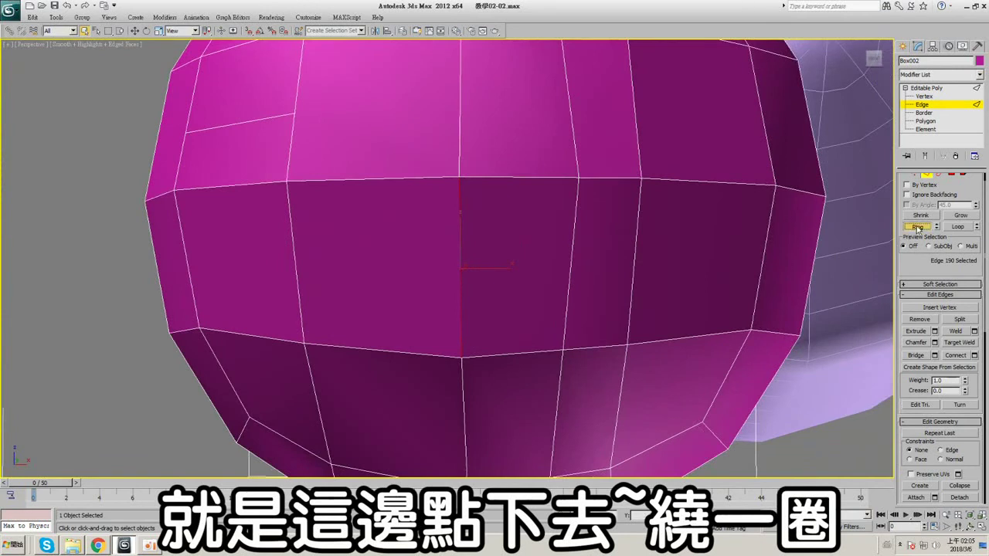
- Connect the edge ring with 7 segments and undo the connection
{"action": "left_click", "coordinate": [974, 355]}
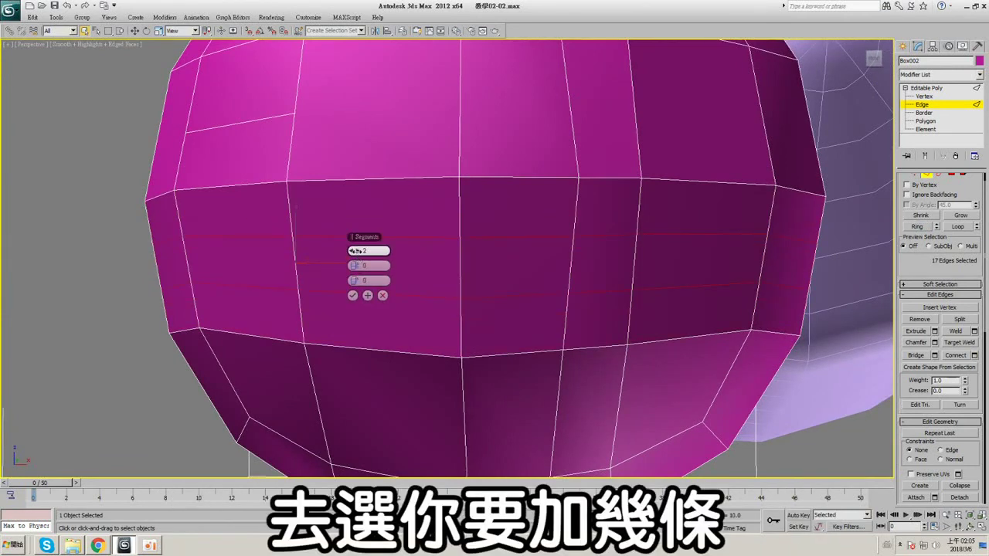
{"action": "left_click_drag", "start_coordinate": [357, 251], "coordinate": [362, 251]}
{"action": "left_click", "coordinate": [353, 296]}
{"action": "scroll", "coordinate": [753, 263], "scroll_direction": "down", "scroll_amount": 4}
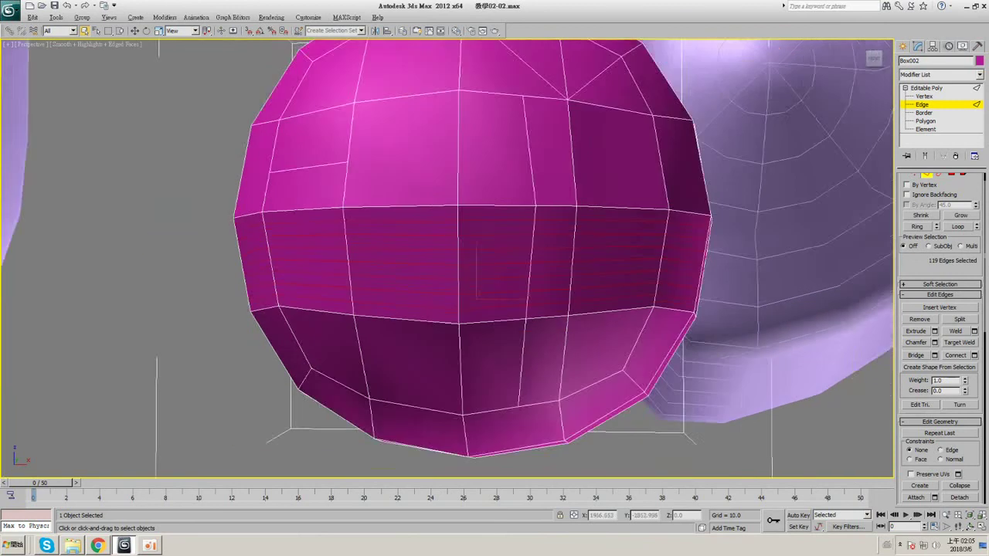
{"action": "scroll", "coordinate": [540, 261], "scroll_direction": "up", "scroll_amount": 3}
{"action": "key", "text": "ctrl+z"}
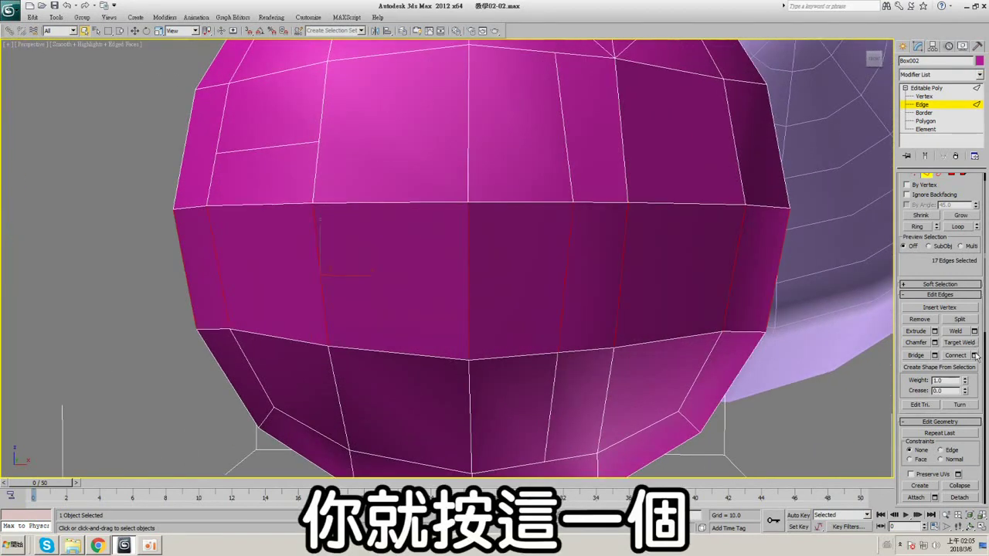
- Connect the edge ring with 3 segments and a pinch of -76
{"action": "left_click", "coordinate": [974, 355]}
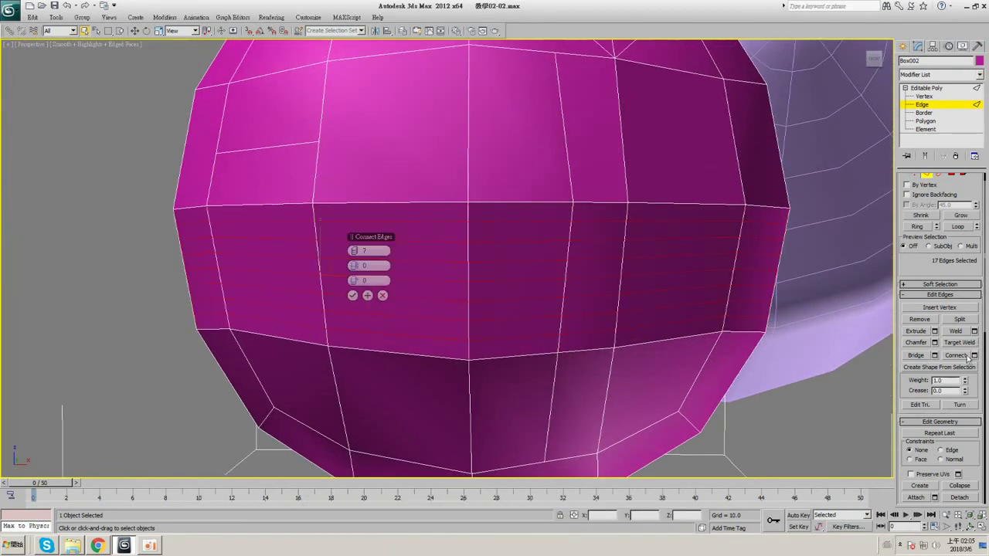
{"action": "left_click", "coordinate": [357, 251]}
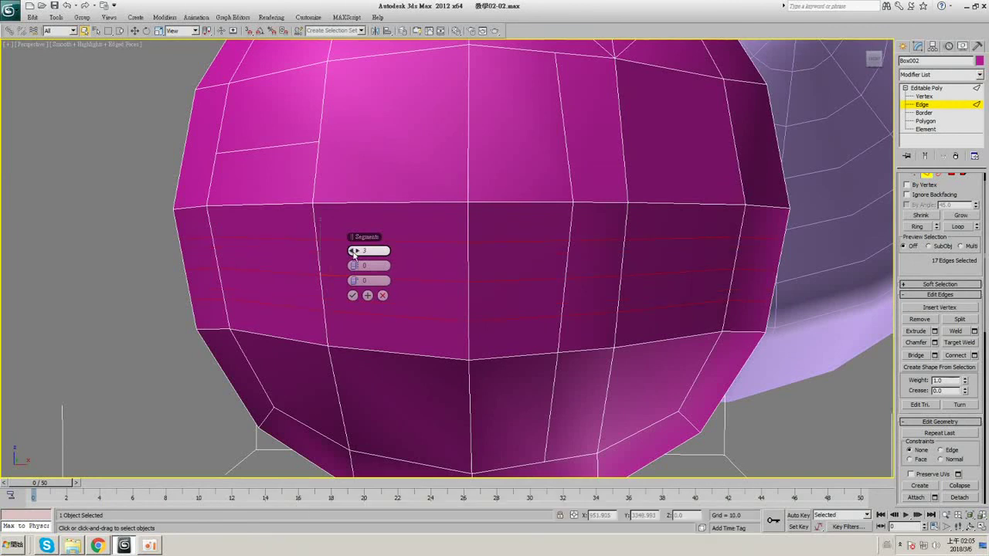
{"action": "left_click_drag", "start_coordinate": [354, 265], "coordinate": [314, 273]}
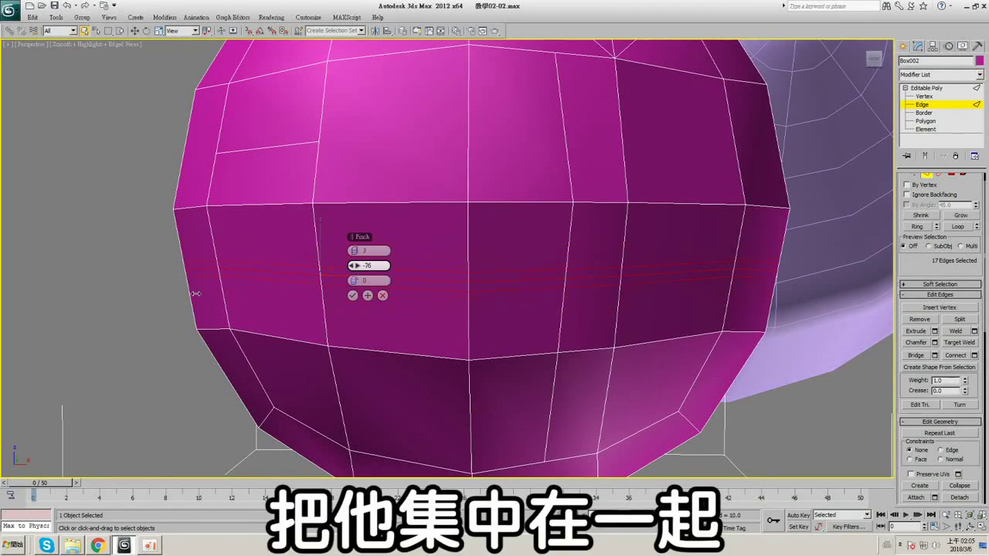
{"action": "left_click", "coordinate": [352, 295]}
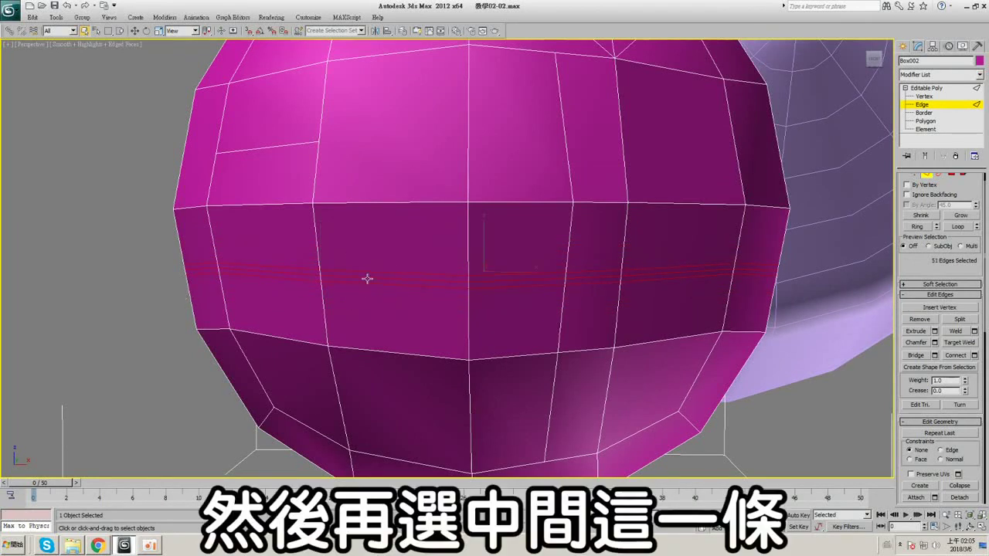
- Scale the middle one of the three new edge loops inward to form a groove, and check it without edge display
{"action": "double_click", "coordinate": [367, 279]}
{"action": "key", "text": "r"}
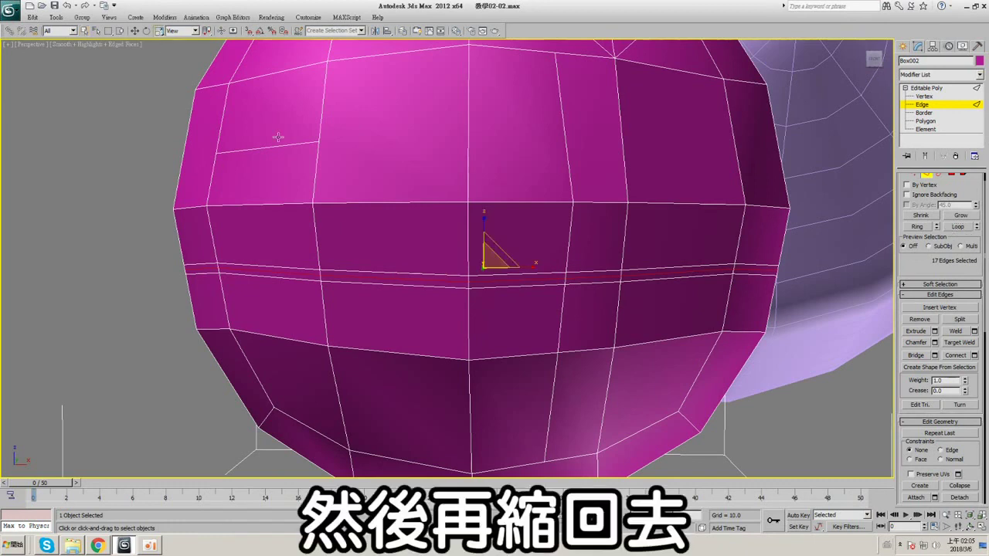
{"action": "left_click_drag", "start_coordinate": [485, 255], "coordinate": [478, 255]}
{"action": "key", "text": "F4"}
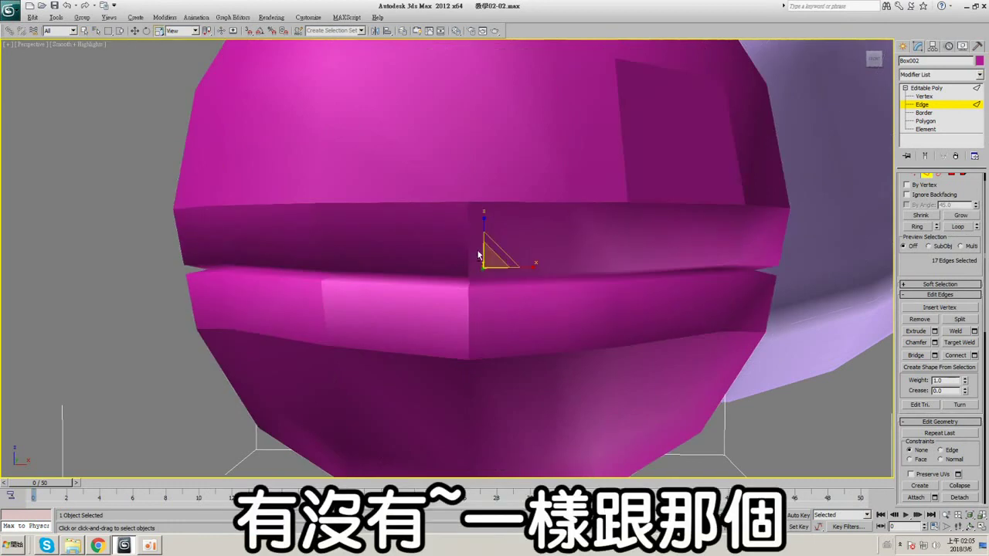
{"action": "mouse_move", "coordinate": [479, 254]}
{"action": "middle_mouse_down", "text": "alt"}
{"action": "mouse_move", "coordinate": [460, 258]}
{"action": "mouse_move", "coordinate": [479, 247]}
{"action": "middle_mouse_up", "text": "alt"}
{"action": "key", "text": "F4"}
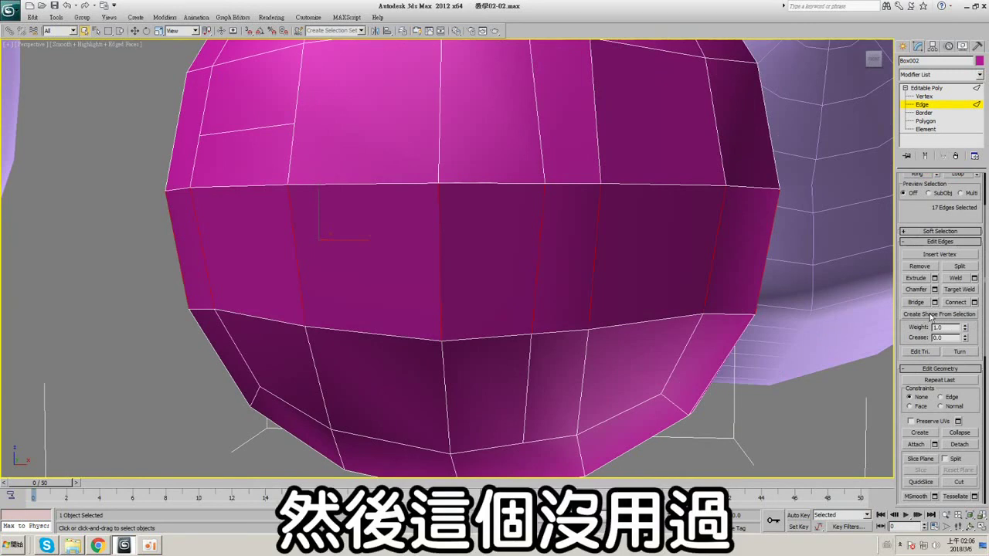
- Clear the edge selection and try Create Shape From Selection with no edges selected
{"action": "left_click", "coordinate": [778, 385]}
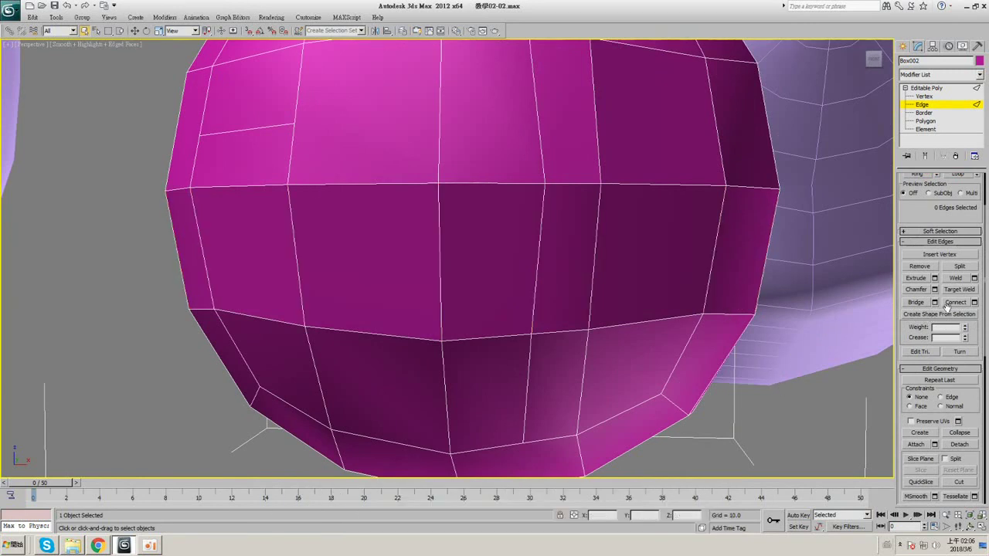
{"action": "left_click", "coordinate": [972, 315]}
{"action": "left_click", "coordinate": [523, 302]}
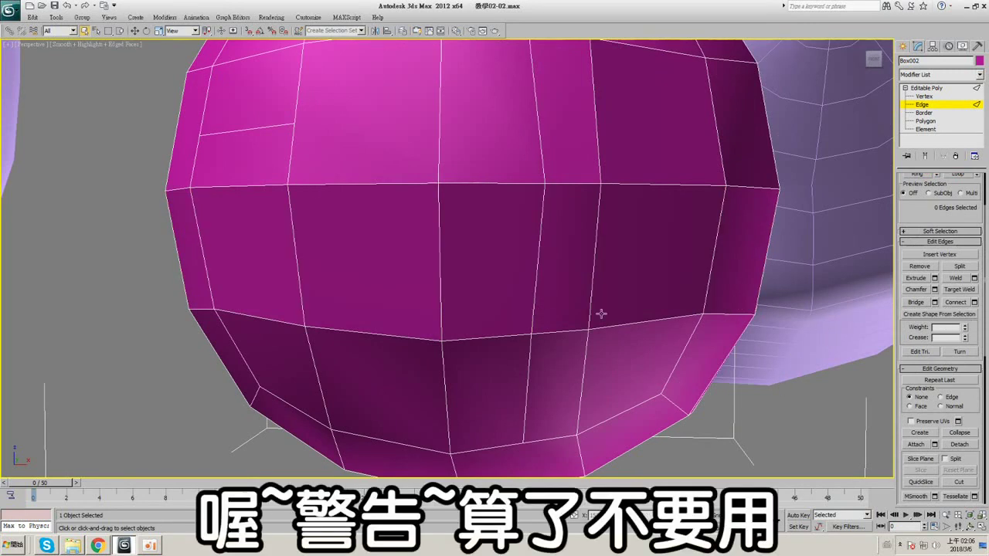
{"action": "middle_click_drag", "start_coordinate": [683, 305], "coordinate": [636, 292]}
{"action": "scroll", "coordinate": [757, 325], "scroll_direction": "down", "scroll_amount": 3}
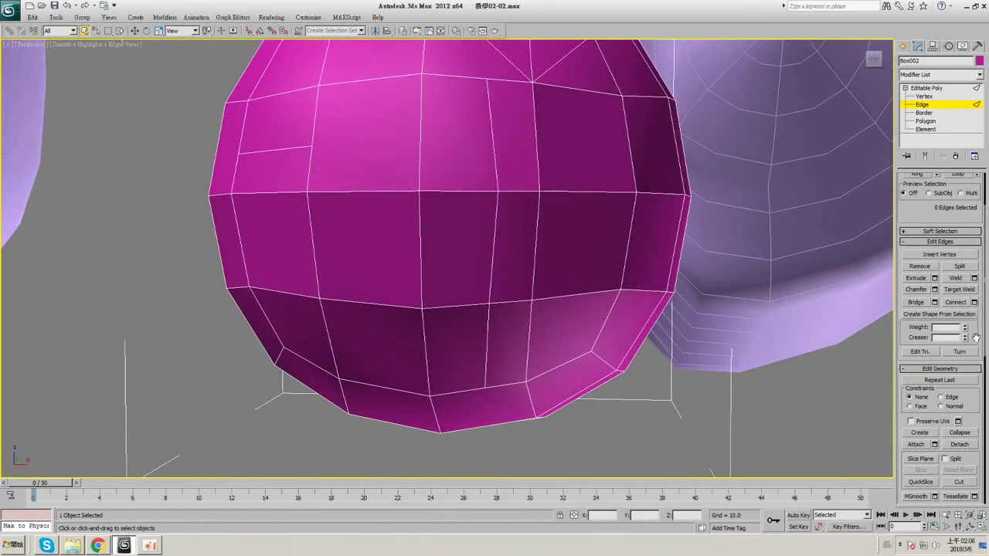
{"action": "left_click_drag", "start_coordinate": [976, 337], "coordinate": [981, 292]}
{"action": "scroll", "coordinate": [690, 305], "scroll_direction": "up", "scroll_amount": 3}
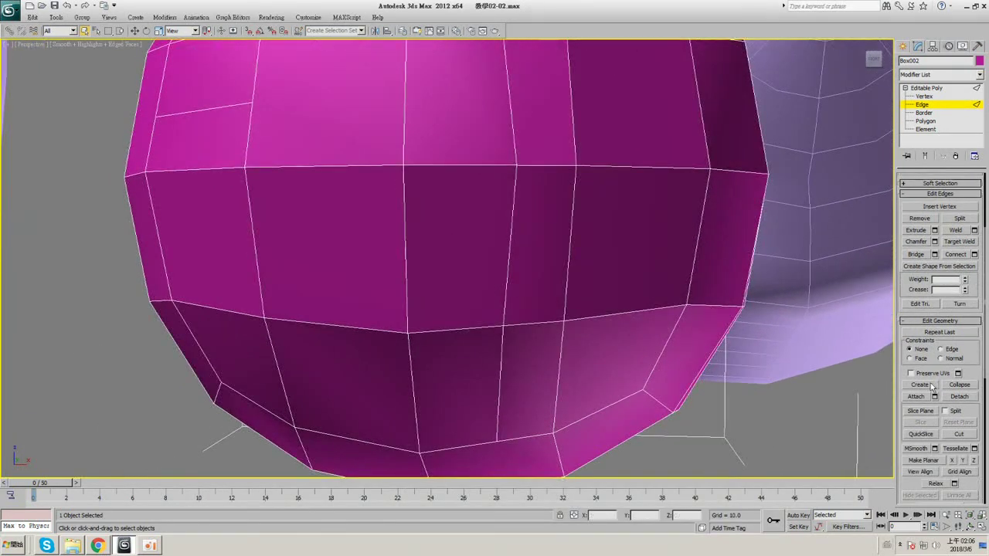
- Delete the polygon just right of the middle band's central vertical edge and return to Edge level
{"action": "left_click", "coordinate": [924, 120]}
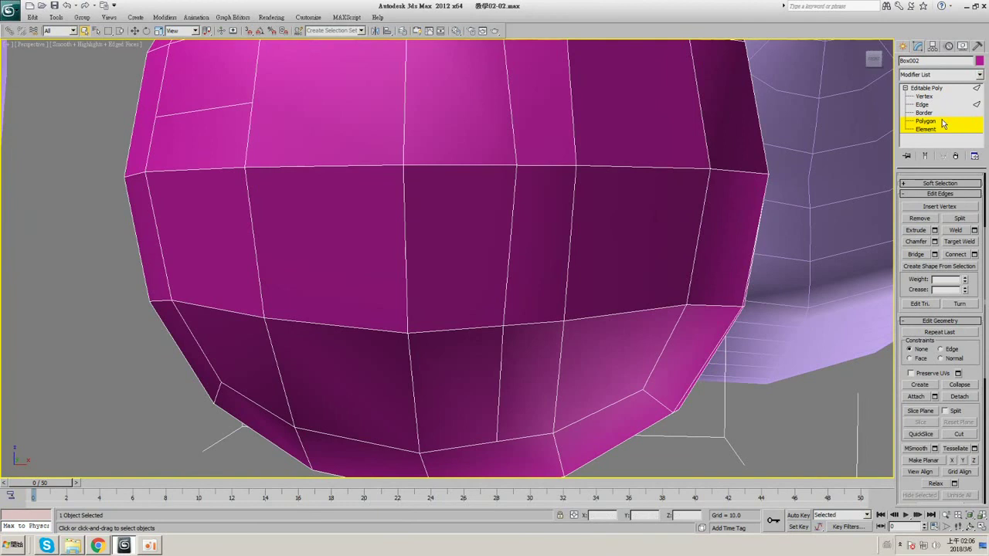
{"action": "left_click", "coordinate": [512, 247]}
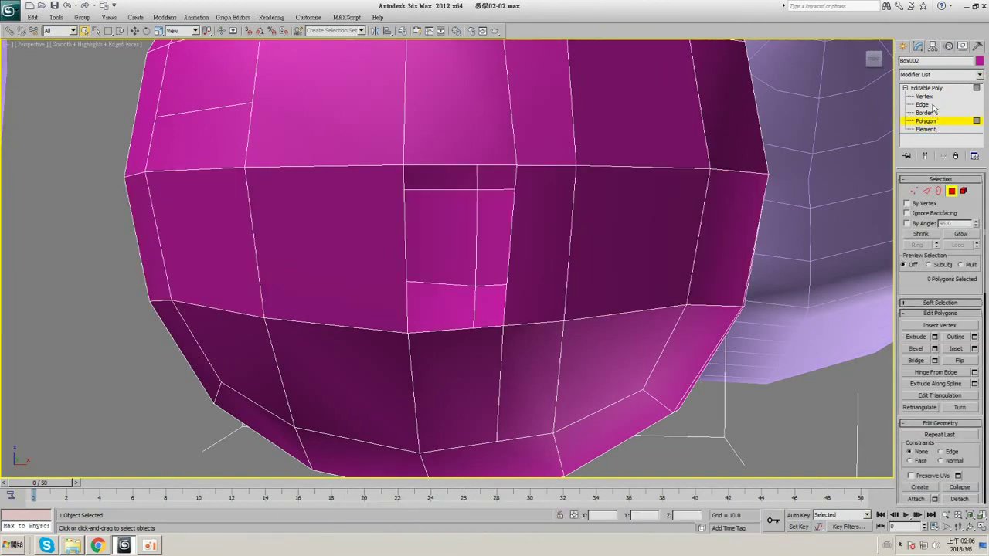
{"action": "left_click", "coordinate": [924, 105]}
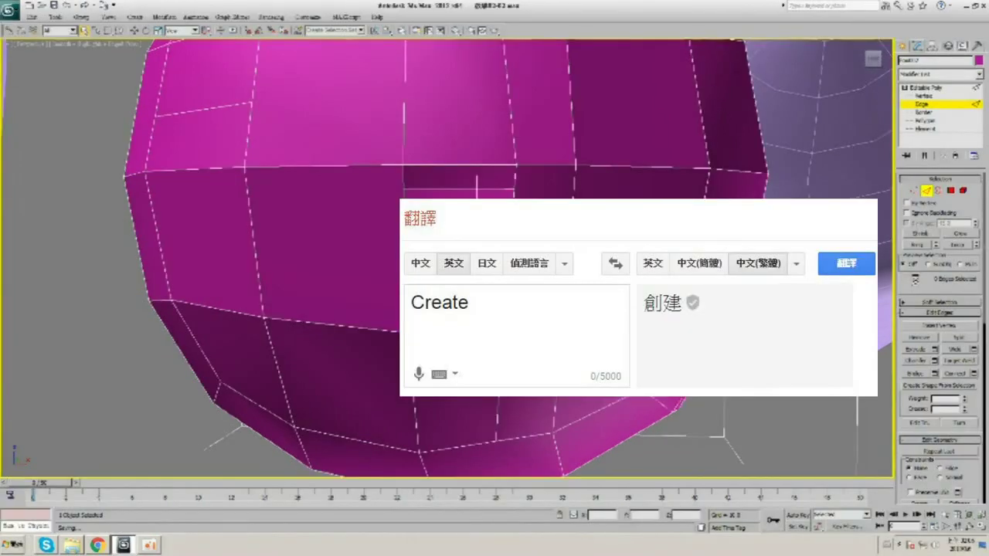
- Try to create an edge diagonally across the hole, from its upper right corner to its lower left corner
{"action": "scroll", "coordinate": [927, 263], "scroll_direction": "down", "scroll_amount": 4}
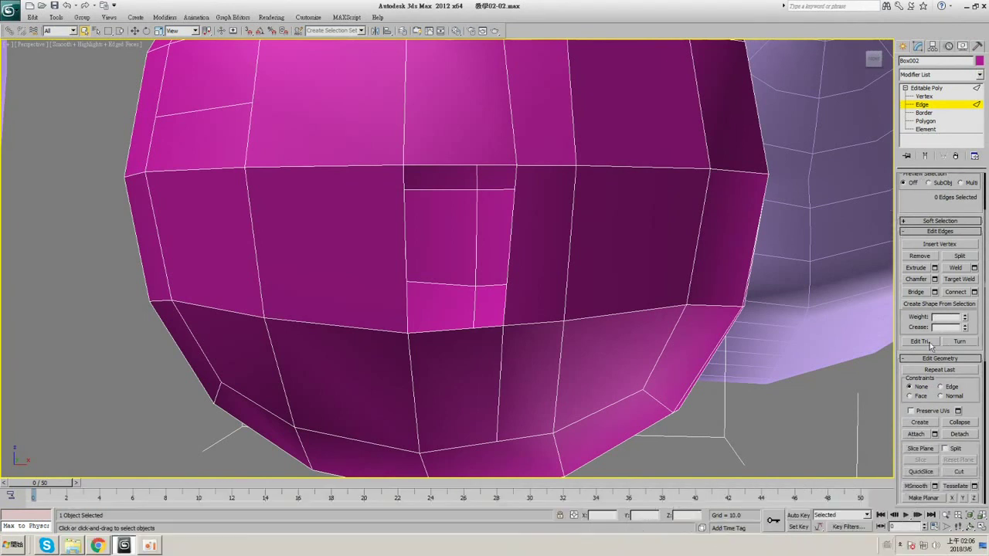
{"action": "scroll", "coordinate": [927, 429], "scroll_direction": "down", "scroll_amount": 2}
{"action": "left_click", "coordinate": [919, 376]}
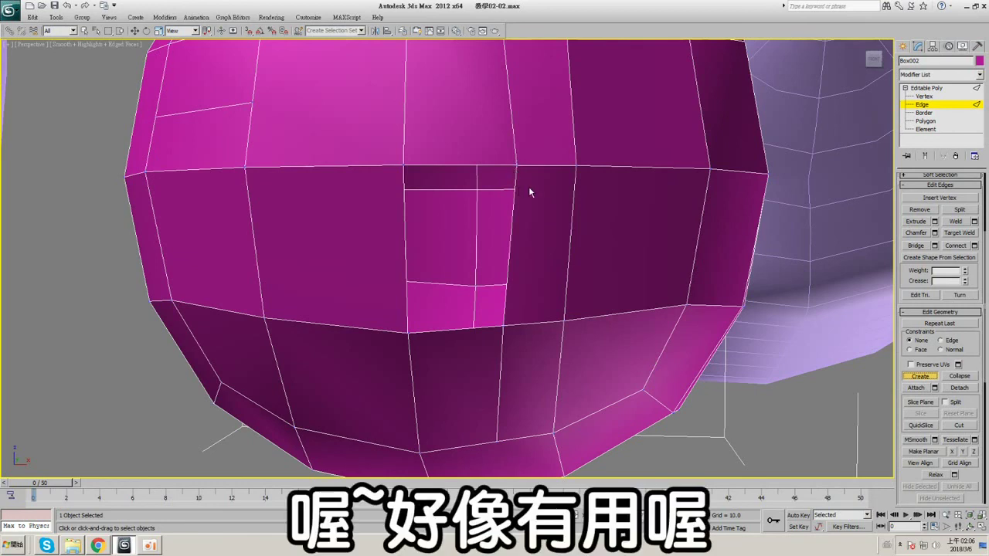
{"action": "middle_click_drag", "start_coordinate": [529, 188], "coordinate": [611, 155], "text": "alt"}
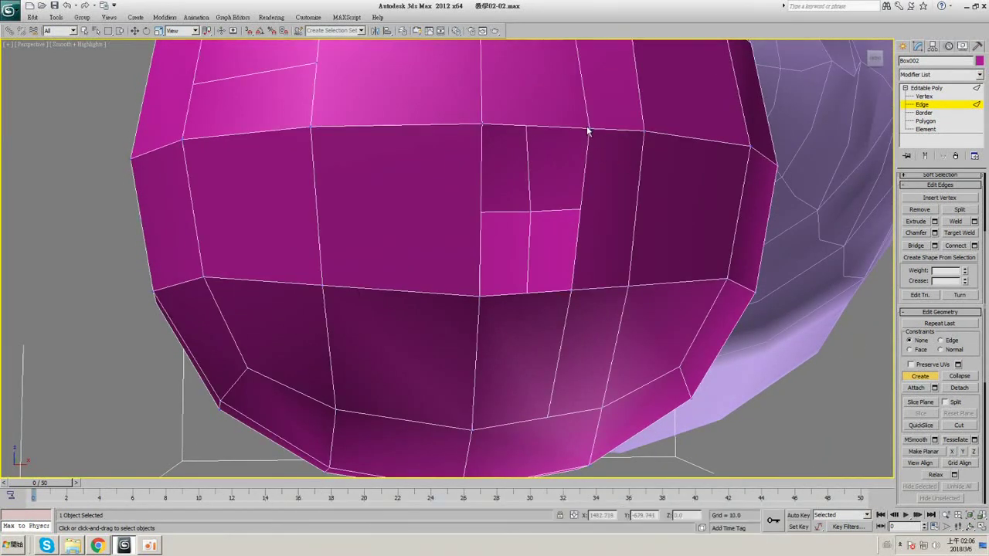
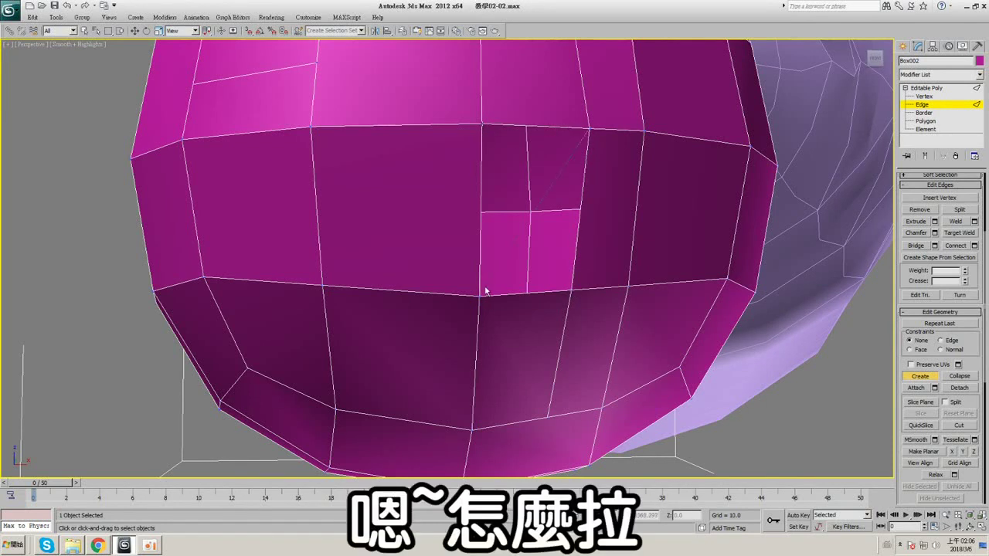
{"action": "key", "text": "F3"}
{"action": "key", "text": "F3"}
{"action": "right_click", "coordinate": [621, 186]}
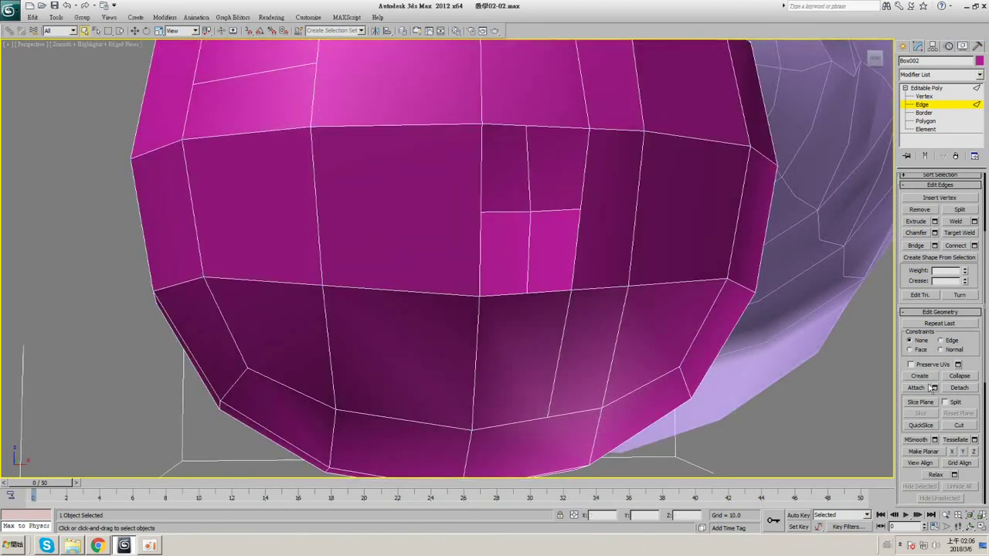
- Retry the Create edge tool at the hole's corners, checking the mesh in wireframe, and leave the tool
{"action": "left_click", "coordinate": [922, 378]}
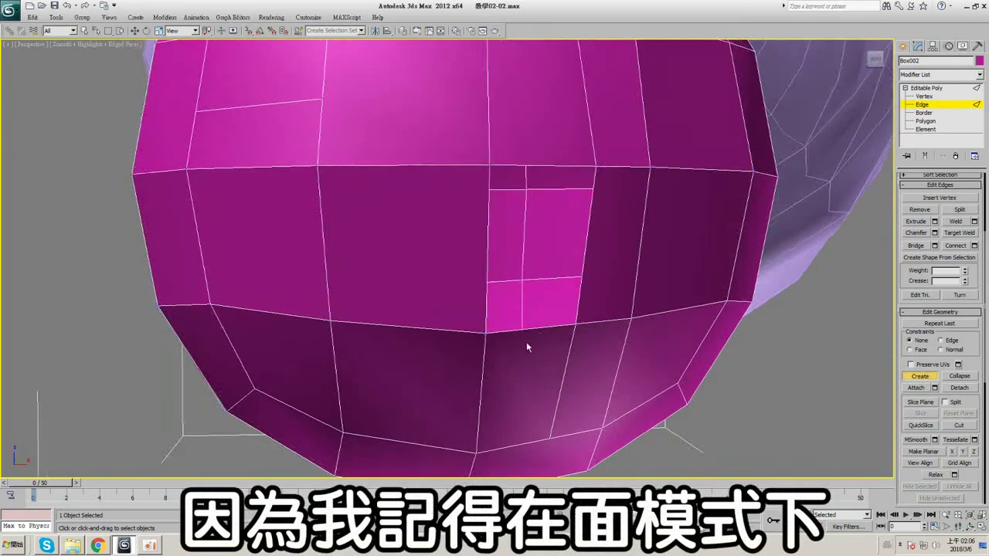
{"action": "key", "text": "F3"}
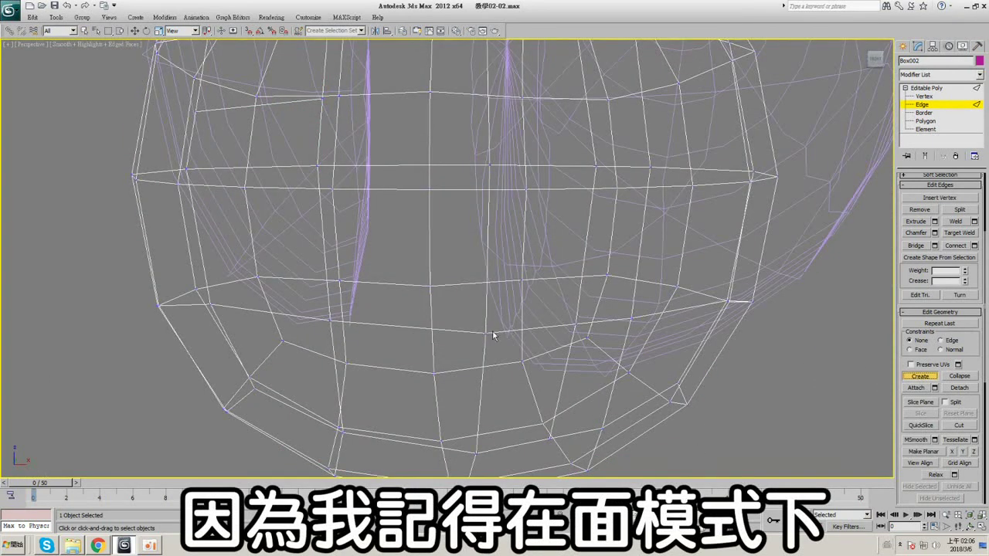
{"action": "key", "text": "F3"}
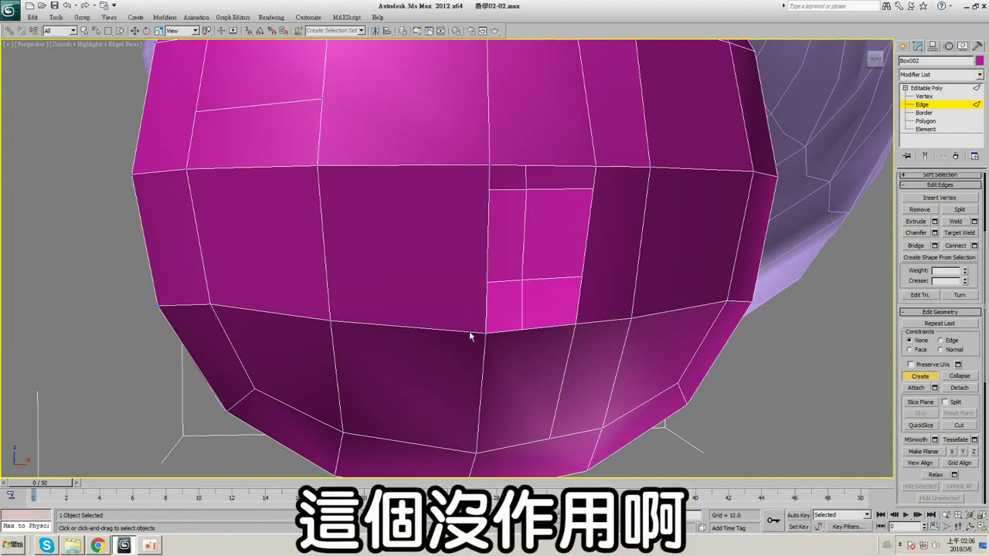
{"action": "right_click", "coordinate": [590, 174]}
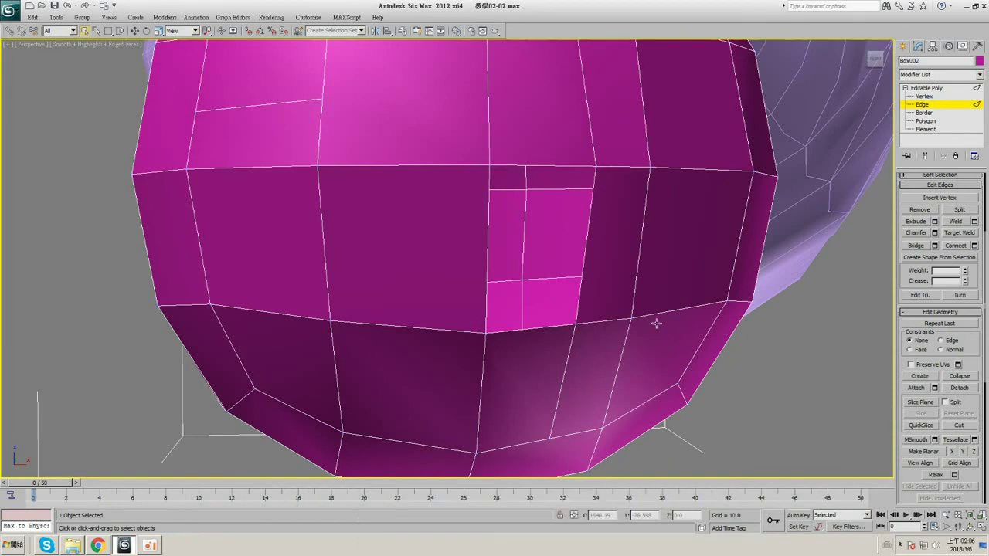
- Select the edges along the right, top and left sides of the hole
{"action": "scroll", "coordinate": [655, 323], "scroll_direction": "down", "scroll_amount": 1}
{"action": "scroll", "coordinate": [541, 224], "scroll_direction": "down", "scroll_amount": 2}
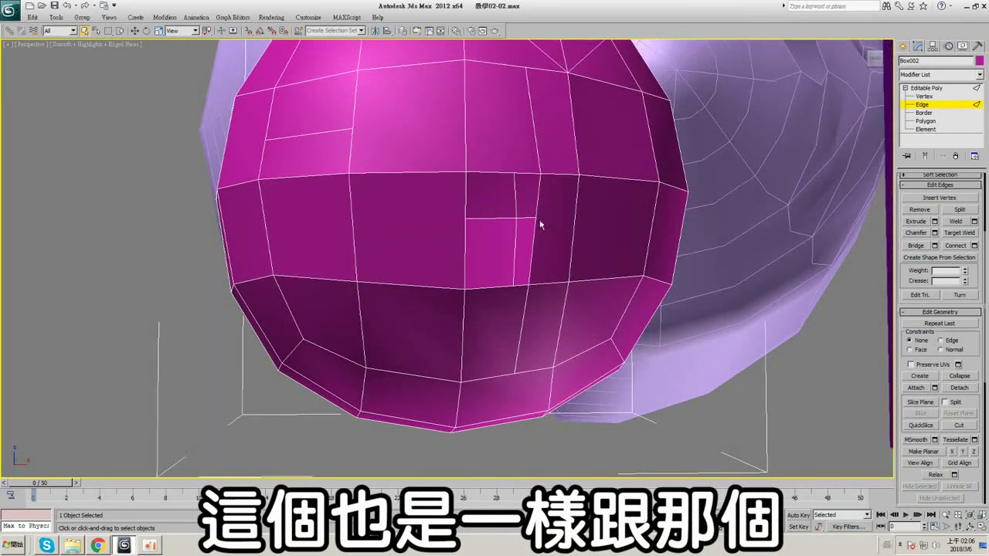
{"action": "left_click", "coordinate": [541, 225]}
{"action": "left_click", "coordinate": [503, 170], "text": "ctrl"}
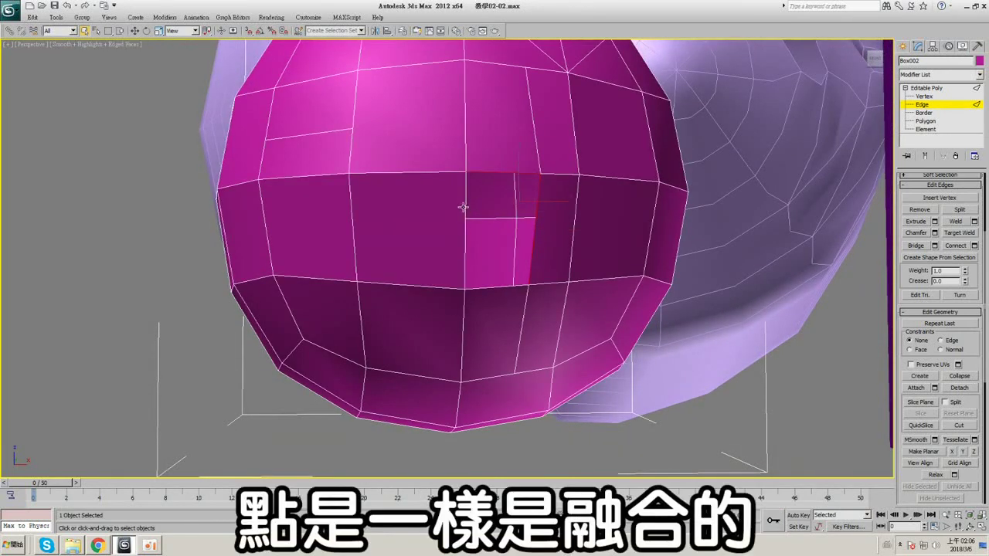
{"action": "left_click", "coordinate": [466, 248], "text": "ctrl"}
- Select the group of edges on the sphere's left side in wireframe and collapse them
{"action": "key", "text": "F3"}
{"action": "left_click_drag", "start_coordinate": [174, 152], "coordinate": [333, 306]}
{"action": "key", "text": "F3"}
{"action": "left_click", "coordinate": [959, 376]}
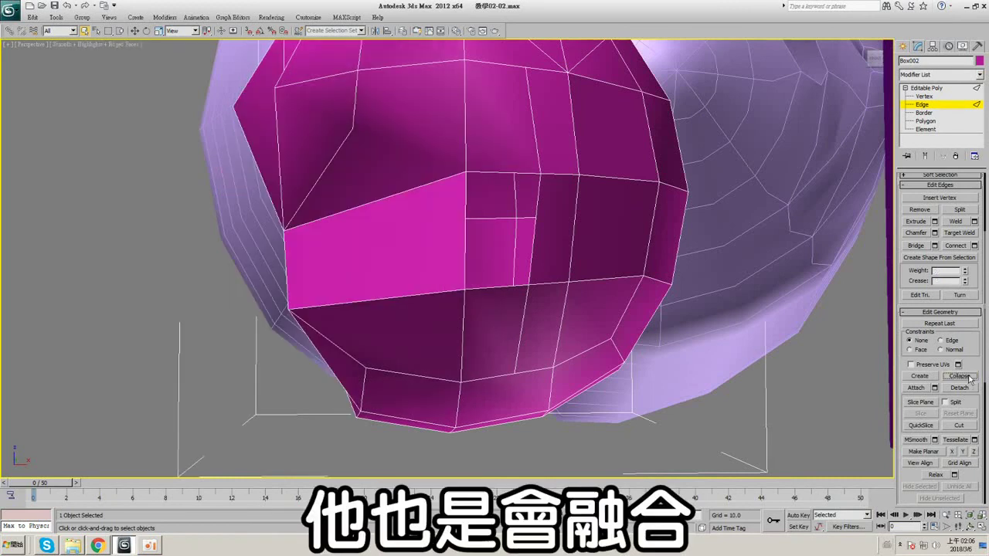
- Select the edges on the sphere's lower right side in wireframe, try Collapse on them and undo it
{"action": "middle_click_drag", "start_coordinate": [402, 216], "coordinate": [485, 297], "text": "alt"}
{"action": "left_click", "coordinate": [486, 298]}
{"action": "key", "text": "F3"}
{"action": "mouse_move", "coordinate": [594, 402]}
{"action": "left_mouse_down"}
{"action": "mouse_move", "coordinate": [700, 352]}
{"action": "mouse_move", "coordinate": [702, 332]}
{"action": "left_mouse_up"}
{"action": "key", "text": "F3"}
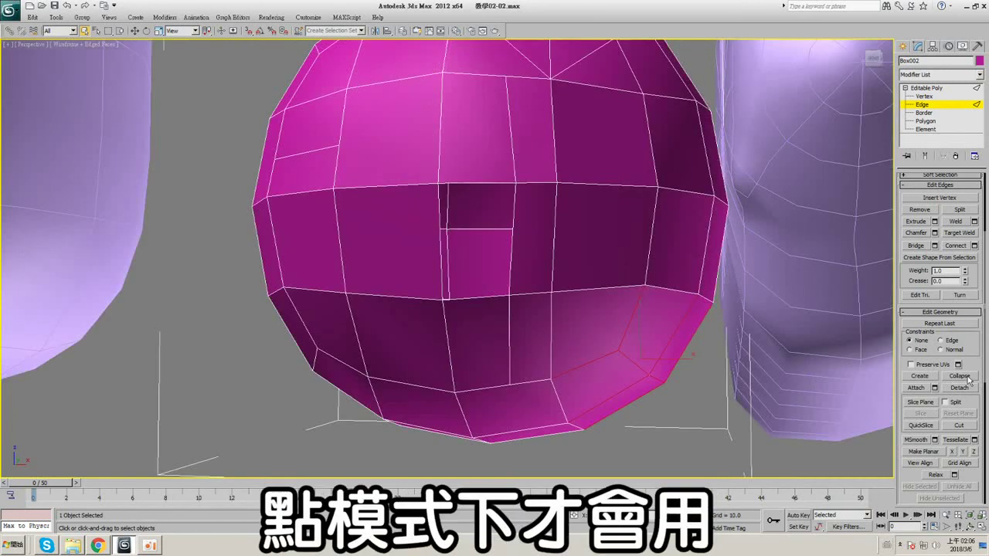
{"action": "left_click", "coordinate": [960, 377]}
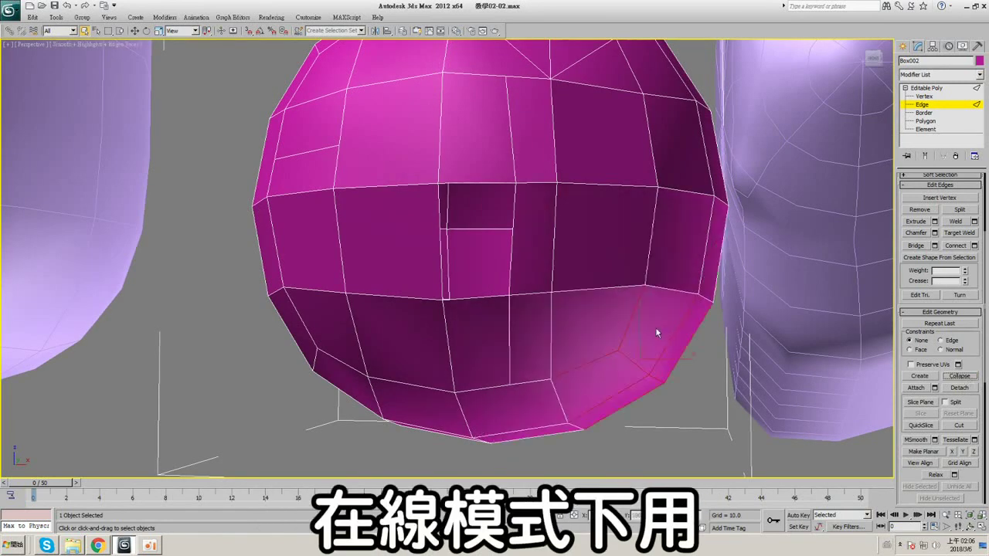
{"action": "middle_click_drag", "start_coordinate": [655, 329], "coordinate": [630, 325], "text": "alt"}
{"action": "left_click", "coordinate": [960, 376]}
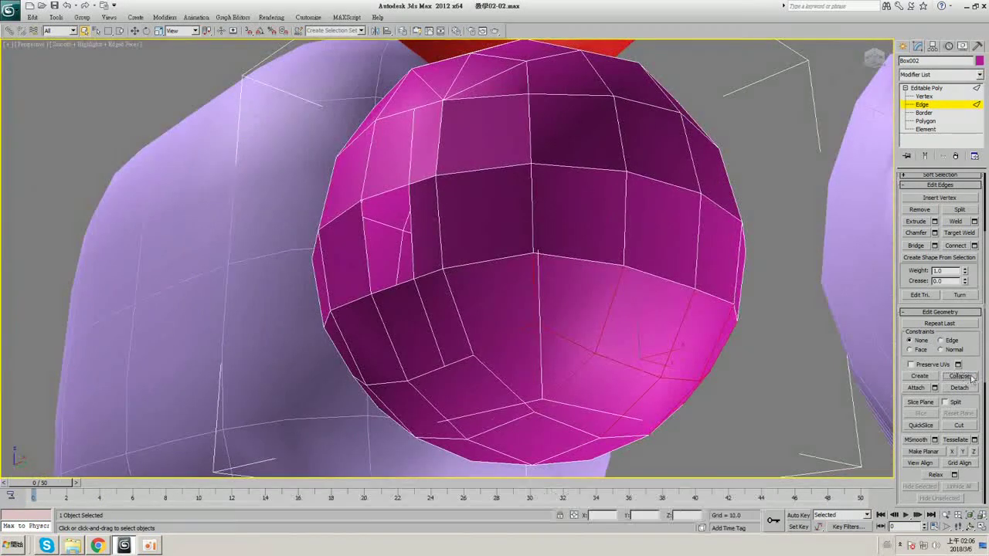
{"action": "key", "text": "ctrl+z"}
{"action": "middle_click_drag", "start_coordinate": [629, 325], "coordinate": [705, 313], "text": "alt"}
{"action": "scroll", "coordinate": [719, 260], "scroll_direction": "up", "scroll_amount": 4}
{"action": "scroll", "coordinate": [719, 261], "scroll_direction": "down", "scroll_amount": 4}
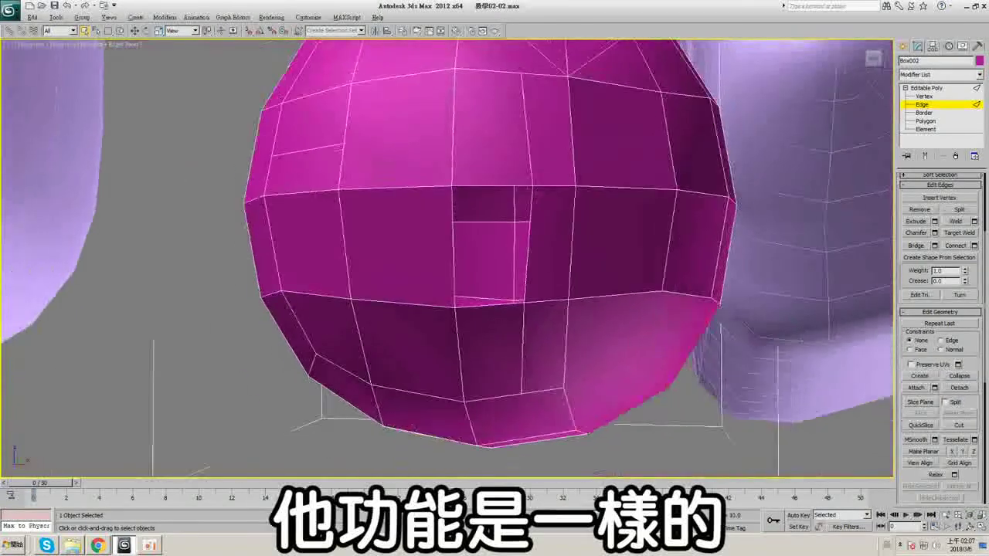
- Return to the edge level and reselect the edges on the sphere's lower right side in wireframe
{"action": "left_click", "coordinate": [940, 97]}
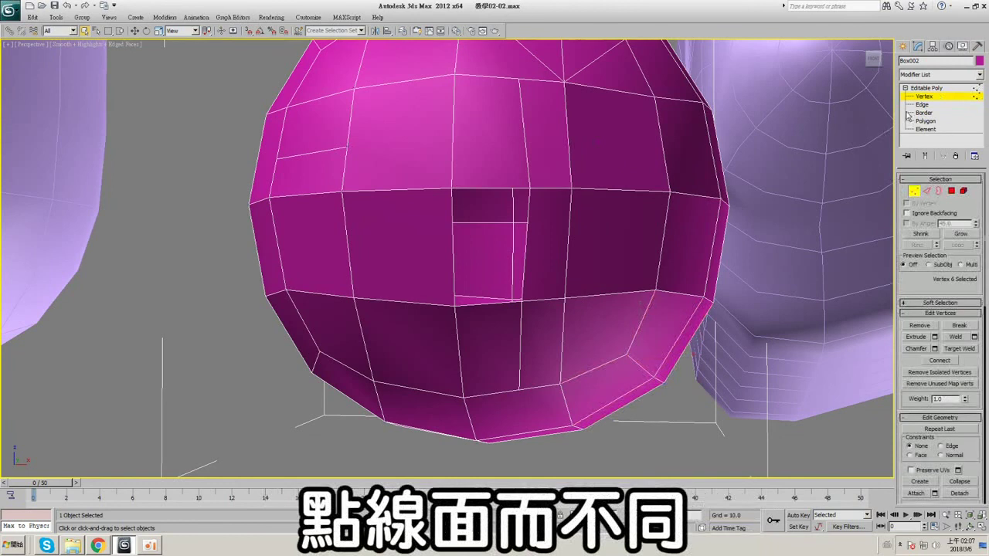
{"action": "left_click", "coordinate": [917, 103]}
{"action": "left_click_drag", "start_coordinate": [920, 272], "coordinate": [920, 219]}
{"action": "left_click", "coordinate": [686, 381]}
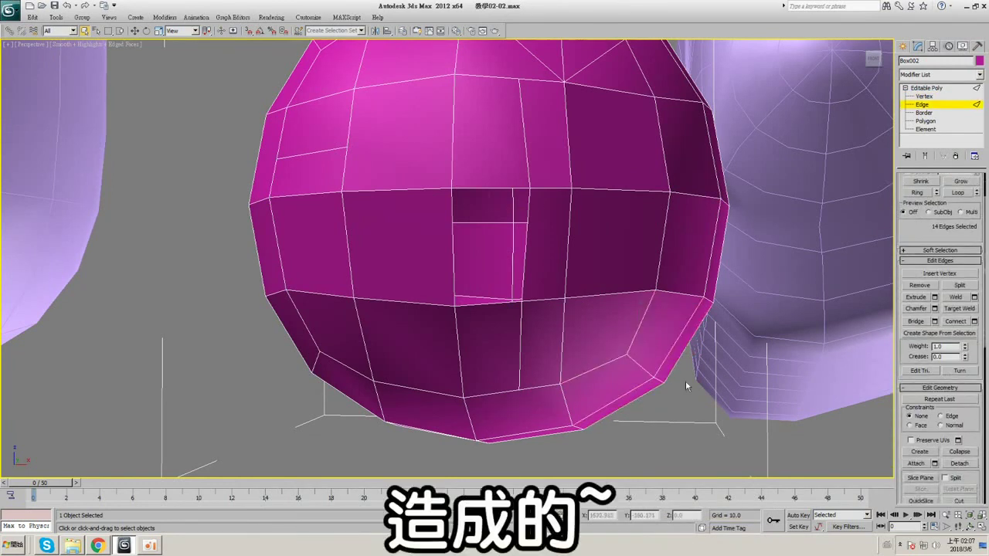
{"action": "key", "text": "F3"}
{"action": "left_click_drag", "start_coordinate": [698, 404], "coordinate": [616, 334]}
{"action": "key", "text": "F3"}
{"action": "scroll", "coordinate": [915, 235], "scroll_direction": "down", "scroll_amount": 3}
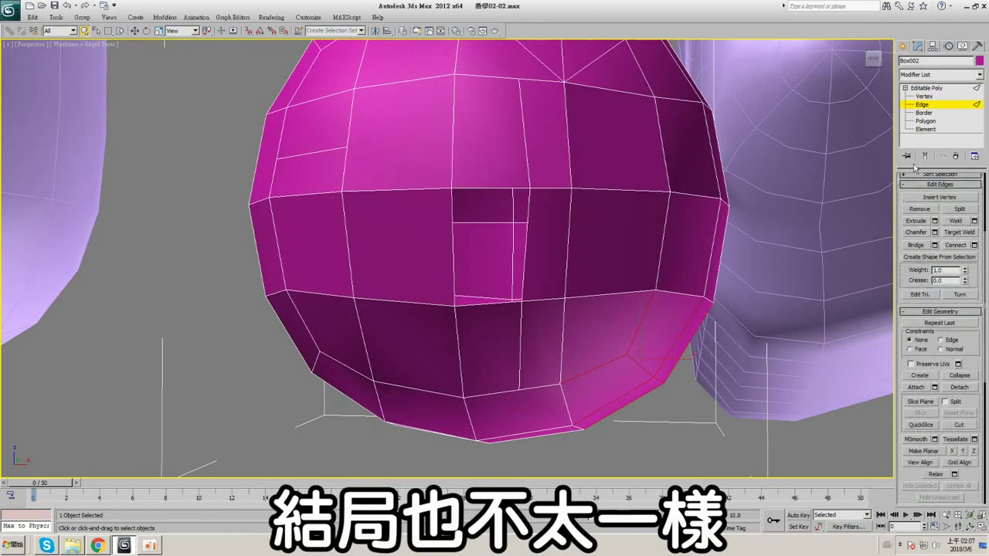
- Try attaching the purple cylinder to the sphere mesh and undo it
{"action": "scroll", "coordinate": [729, 243], "scroll_direction": "down", "scroll_amount": 1}
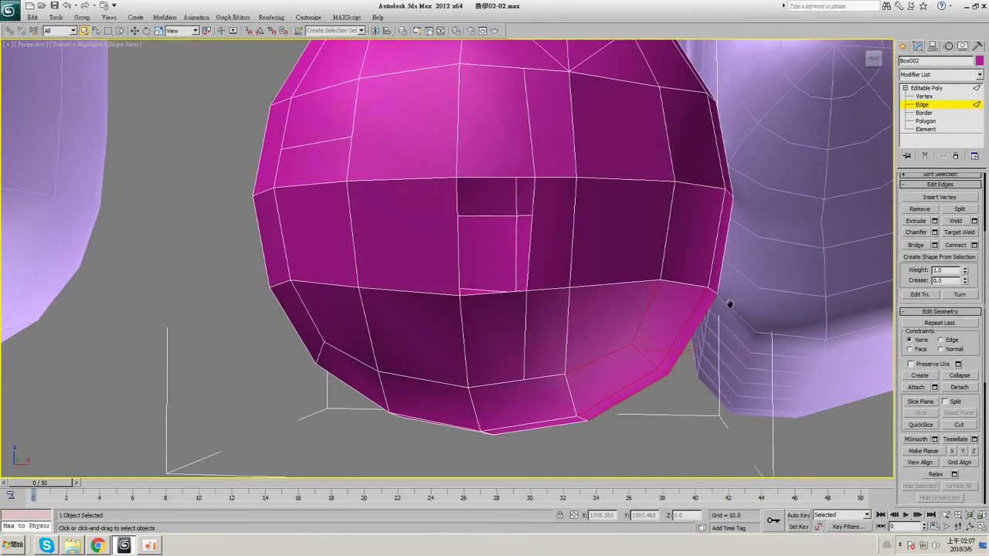
{"action": "scroll", "coordinate": [481, 227], "scroll_direction": "down", "scroll_amount": 4}
{"action": "scroll", "coordinate": [567, 238], "scroll_direction": "down", "scroll_amount": 3}
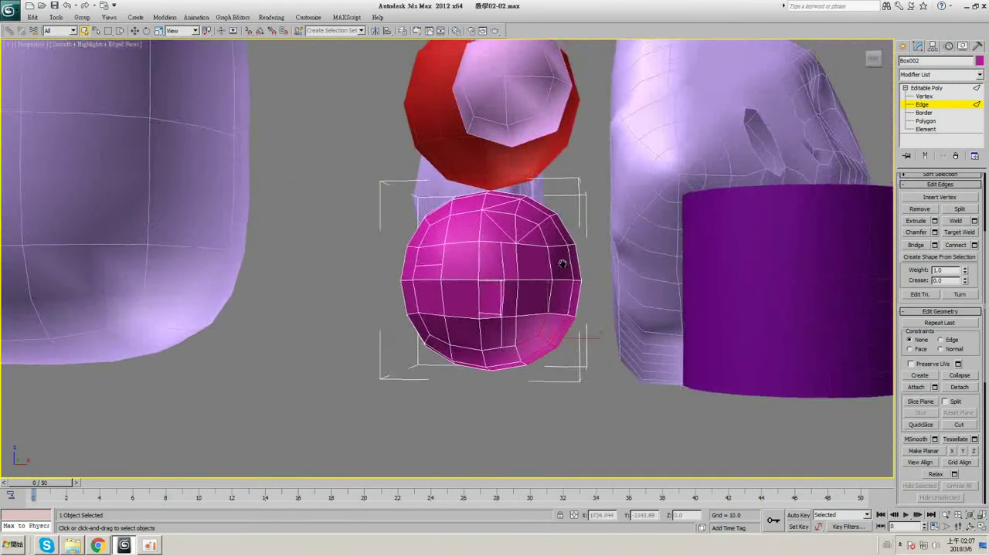
{"action": "left_click", "coordinate": [915, 387]}
{"action": "left_click", "coordinate": [767, 306]}
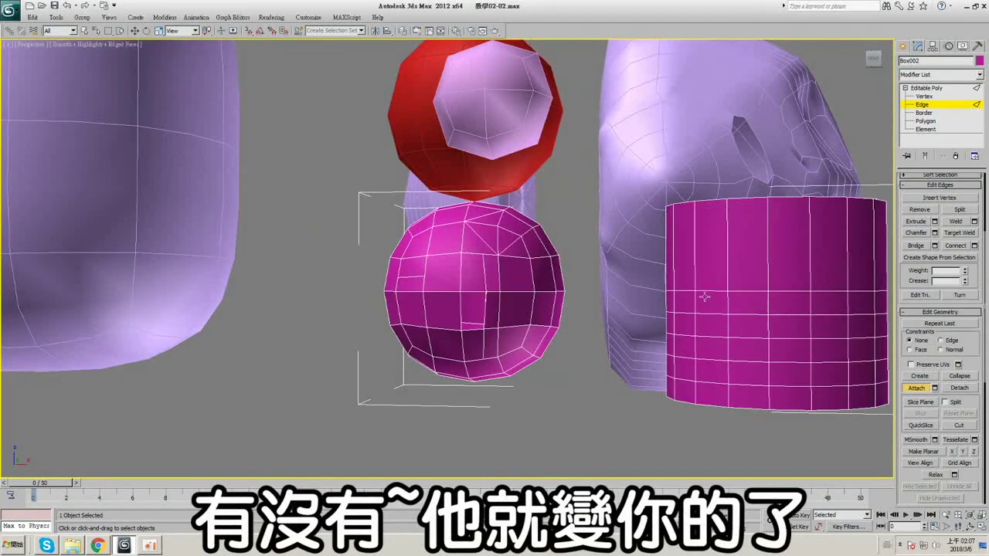
{"action": "key", "text": "ctrl+z"}
- Select all edges of the sphere's lower half in wireframe and try Detach on them
{"action": "middle_click_drag", "start_coordinate": [597, 294], "coordinate": [603, 291], "text": "alt"}
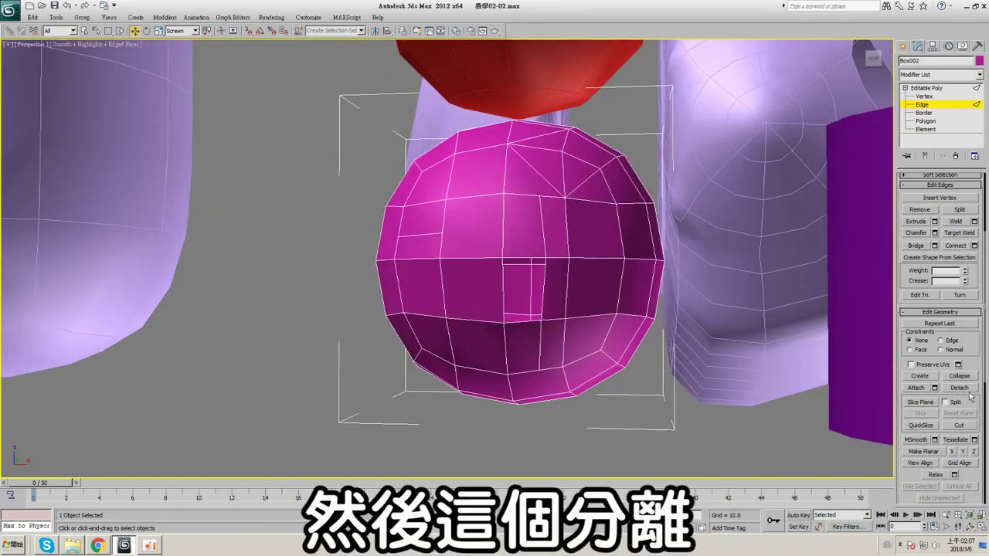
{"action": "key", "text": "F3"}
{"action": "left_click_drag", "start_coordinate": [255, 397], "coordinate": [691, 288]}
{"action": "key", "text": "F3"}
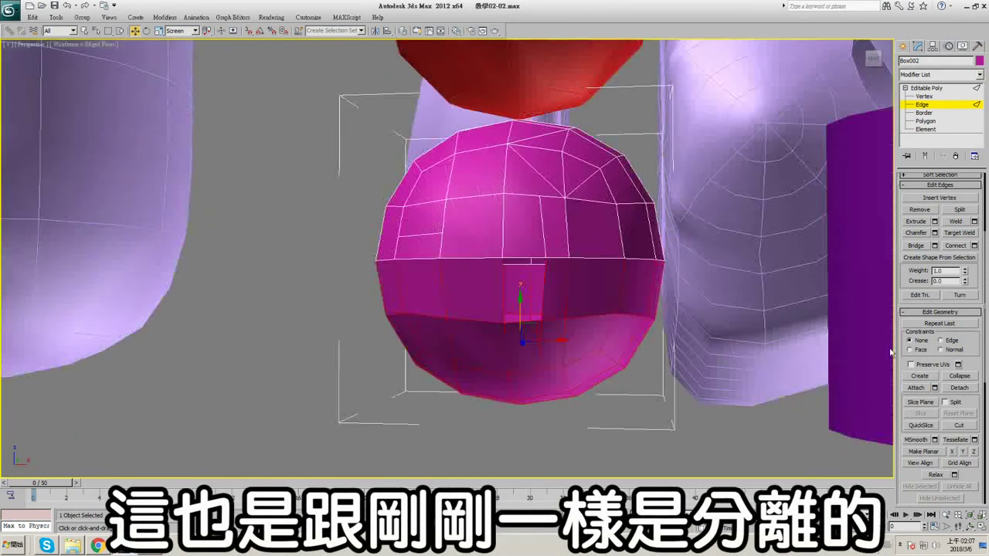
{"action": "left_click", "coordinate": [961, 388]}
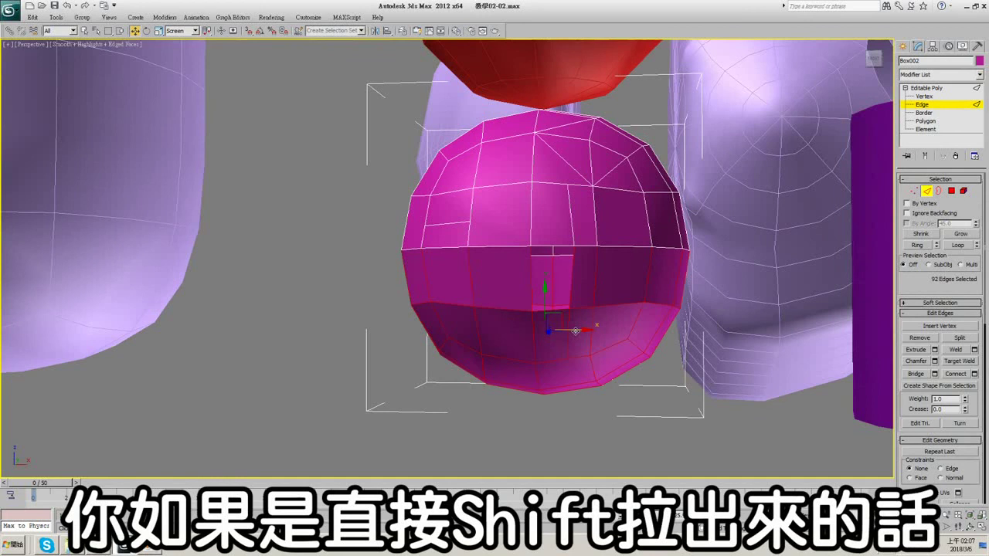
- Try copying the selected lower-half edges along the X axis, undo it and check the mesh in wireframe
{"action": "left_click_drag", "start_coordinate": [575, 330], "coordinate": [534, 329], "text": "shift"}
{"action": "key", "text": "ctrl+z"}
{"action": "key", "text": "F3"}
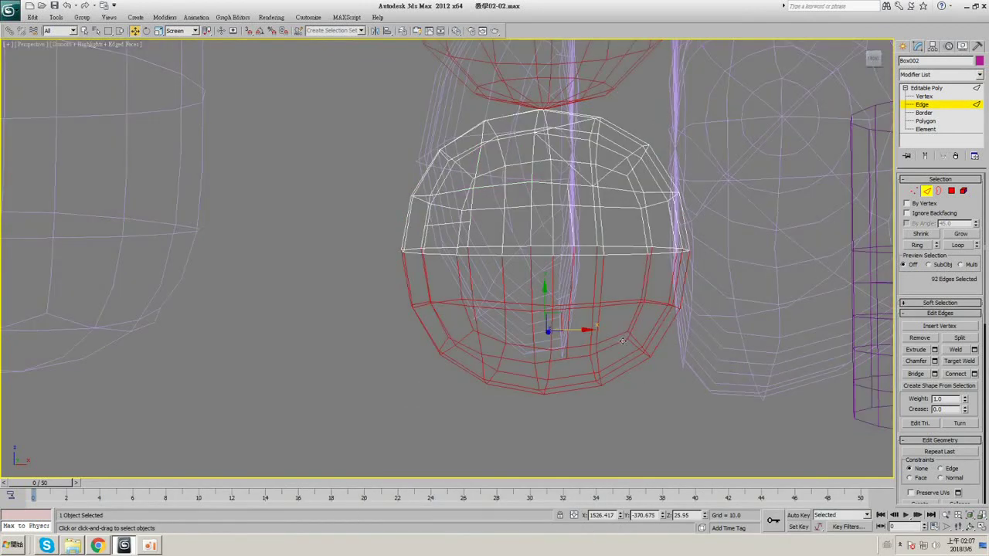
{"action": "key", "text": "F3"}
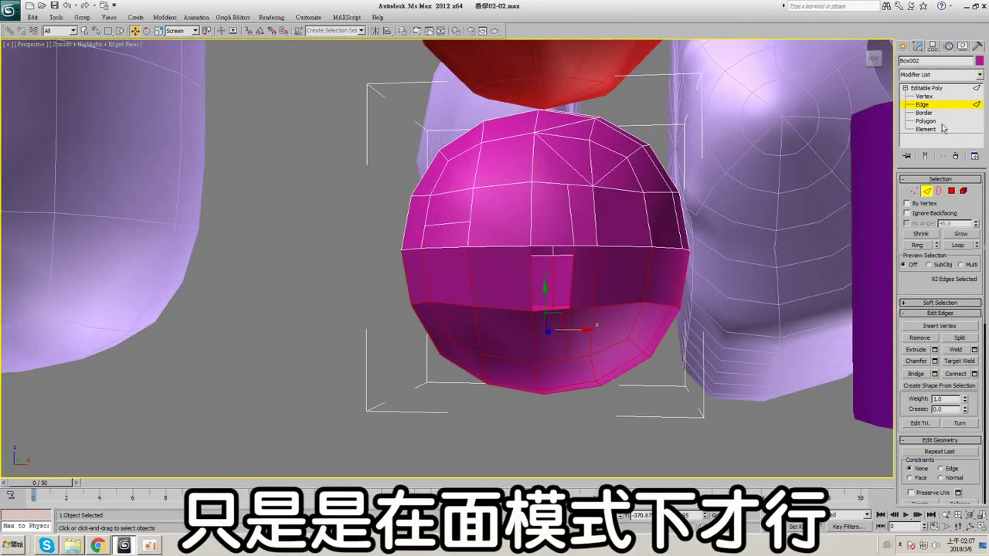
- Clone the sphere's lower-half polygons along the X axis, toggle between Clone To Object and Clone To Element, and undo the copy
{"action": "left_click", "coordinate": [925, 120]}
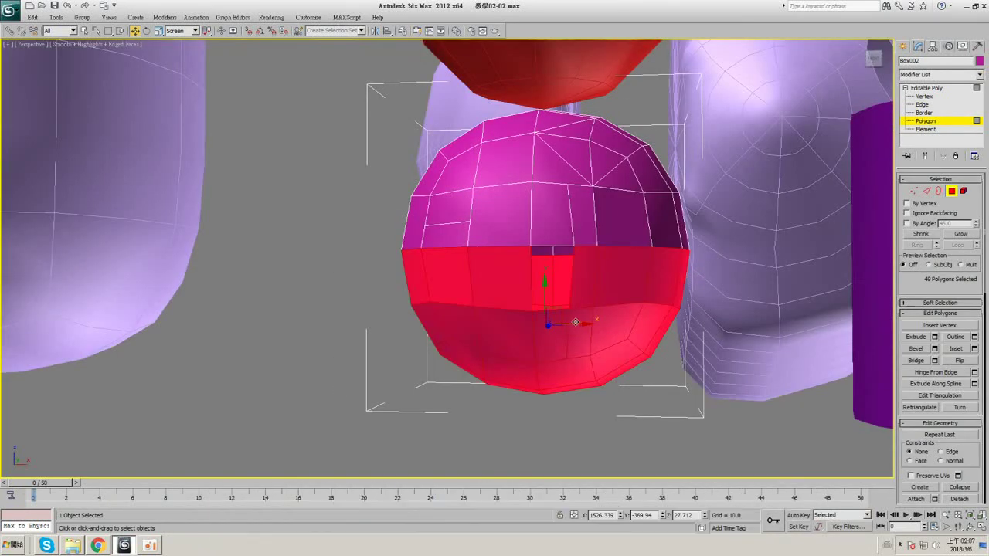
{"action": "left_click_drag", "start_coordinate": [576, 322], "coordinate": [315, 322], "text": "shift"}
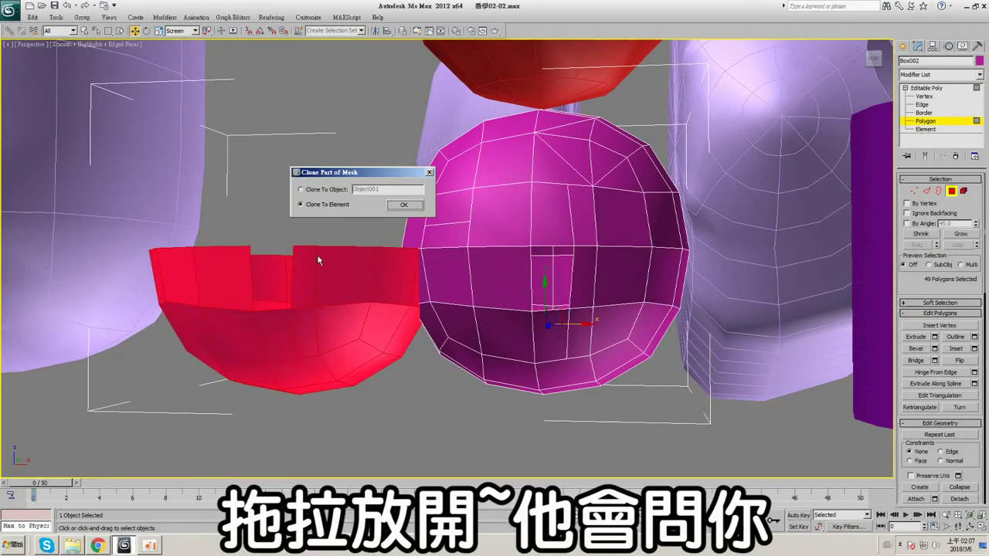
{"action": "left_click", "coordinate": [301, 190]}
{"action": "left_click", "coordinate": [300, 205]}
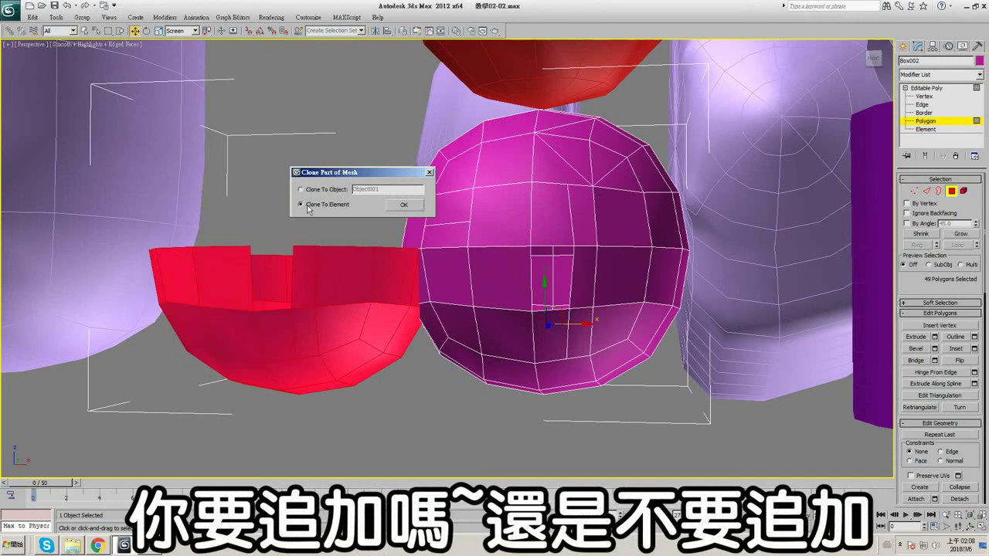
{"action": "left_click", "coordinate": [430, 172]}
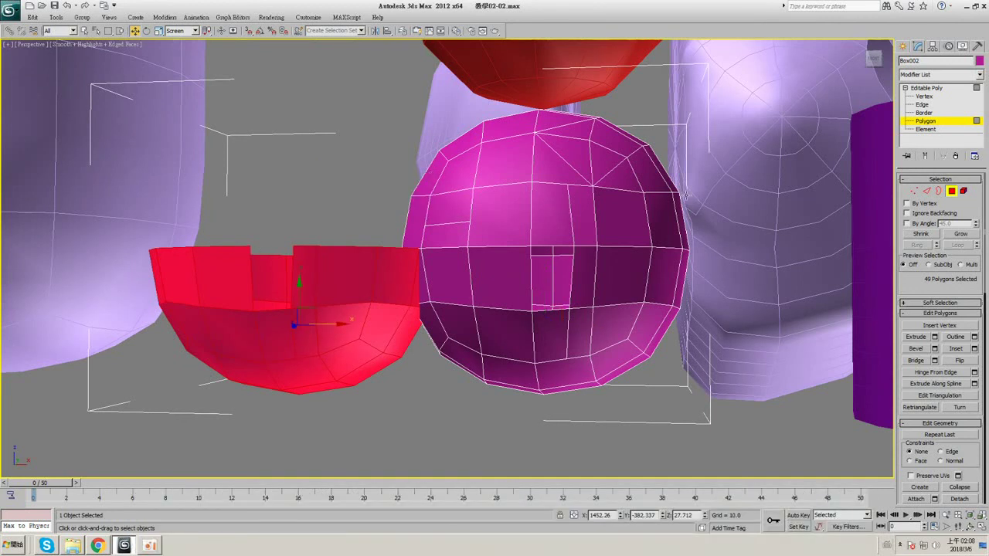
{"action": "key", "text": "ctrl+z"}
- Switch back to the edge level, retry the edge copy along X in wireframe and undo it
{"action": "key", "text": "2"}
{"action": "key", "text": "F3"}
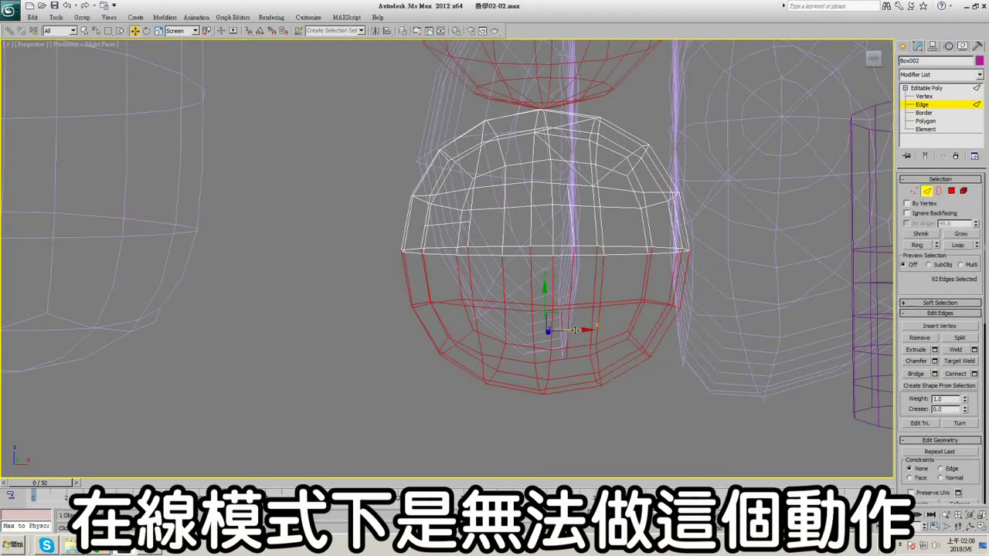
{"action": "left_click_drag", "start_coordinate": [575, 330], "coordinate": [537, 330], "text": "shift"}
{"action": "key", "text": "ctrl+z"}
{"action": "key", "text": "F3"}
- Slice the sphere with a Slice Plane rotated to a diagonal, check the cut at vertex level and undo it
{"action": "middle_click_drag", "start_coordinate": [737, 277], "coordinate": [722, 270]}
{"action": "scroll", "coordinate": [910, 286], "scroll_direction": "down", "scroll_amount": 3}
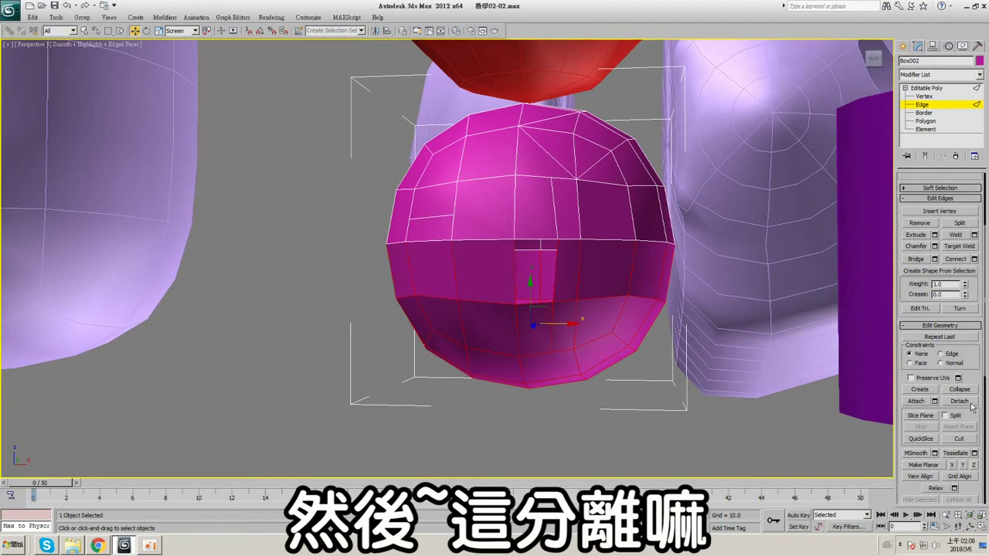
{"action": "left_click", "coordinate": [917, 415]}
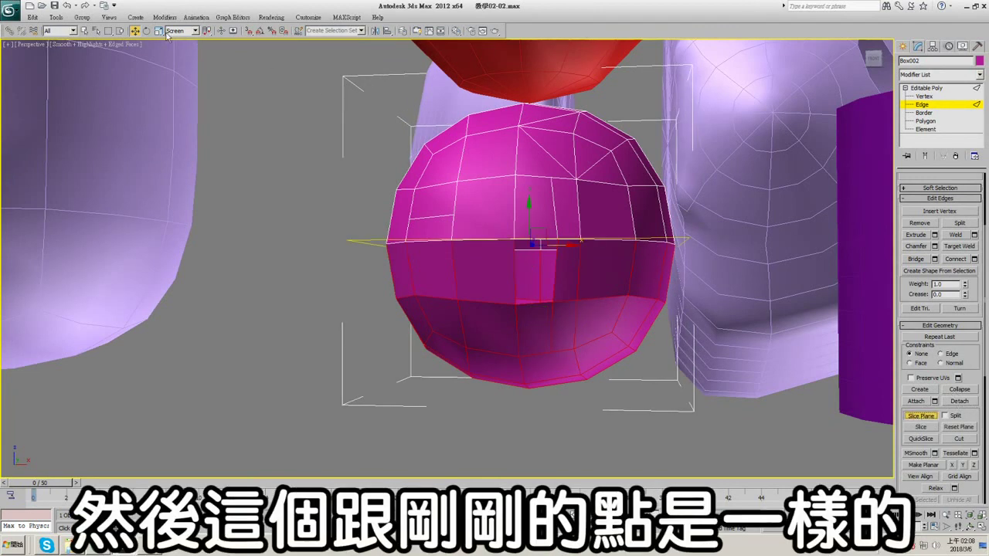
{"action": "key", "text": "e"}
{"action": "left_click_drag", "start_coordinate": [564, 232], "coordinate": [551, 240]}
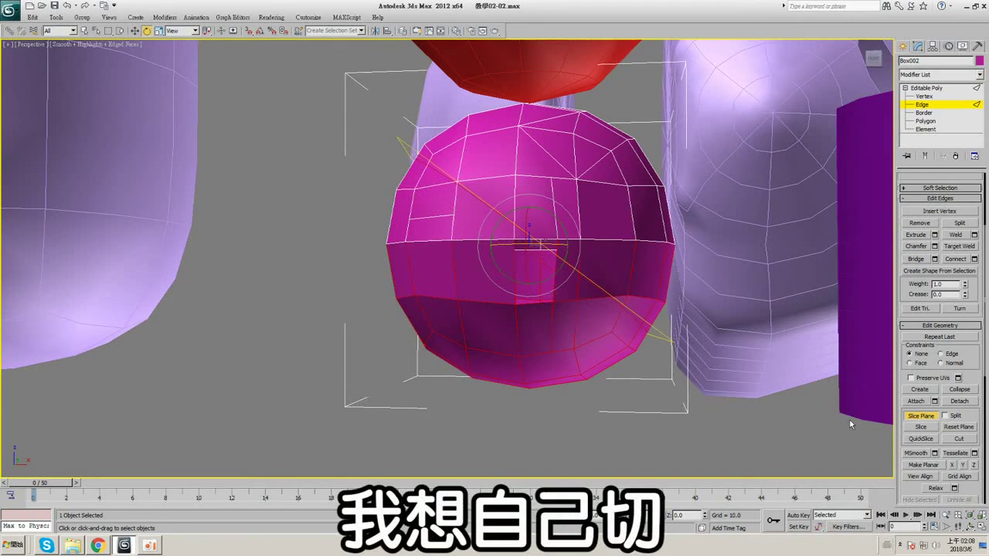
{"action": "left_click", "coordinate": [920, 426]}
{"action": "left_click", "coordinate": [920, 415]}
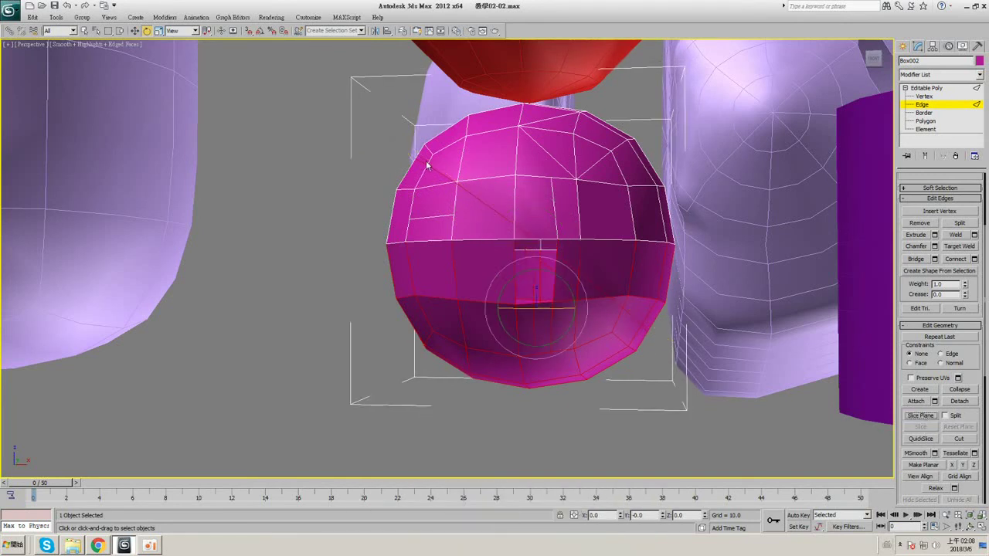
{"action": "left_click", "coordinate": [927, 96]}
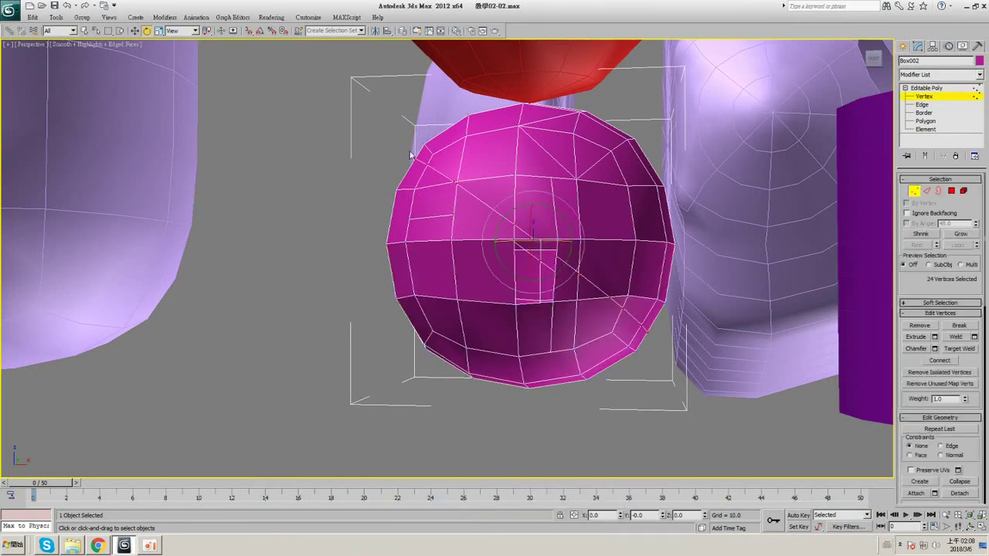
{"action": "left_click", "coordinate": [923, 104]}
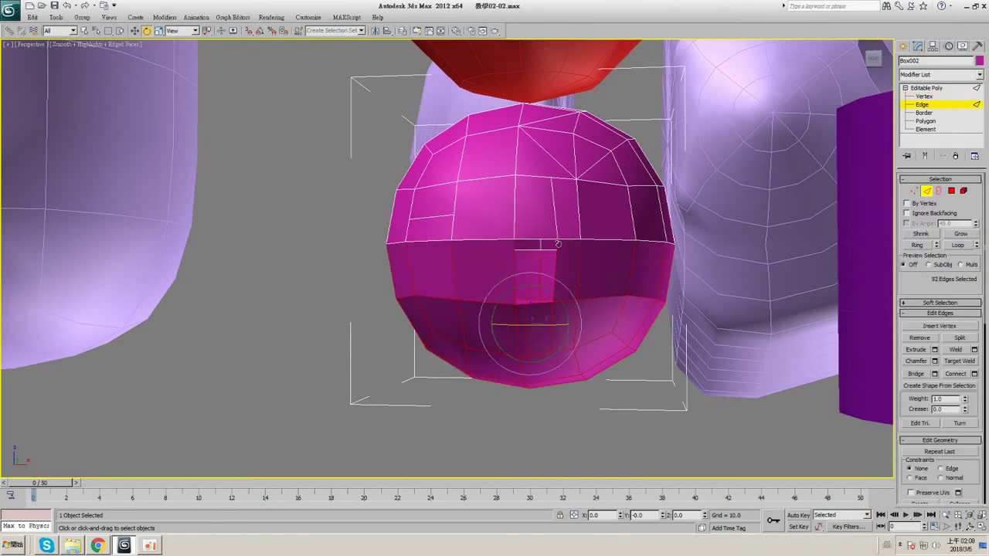
- Try the QuickSlice tool on the sphere, starting the cut line on its upper part
{"action": "scroll", "coordinate": [971, 312], "scroll_direction": "down", "scroll_amount": 5}
{"action": "scroll", "coordinate": [971, 312], "scroll_direction": "down", "scroll_amount": 3}
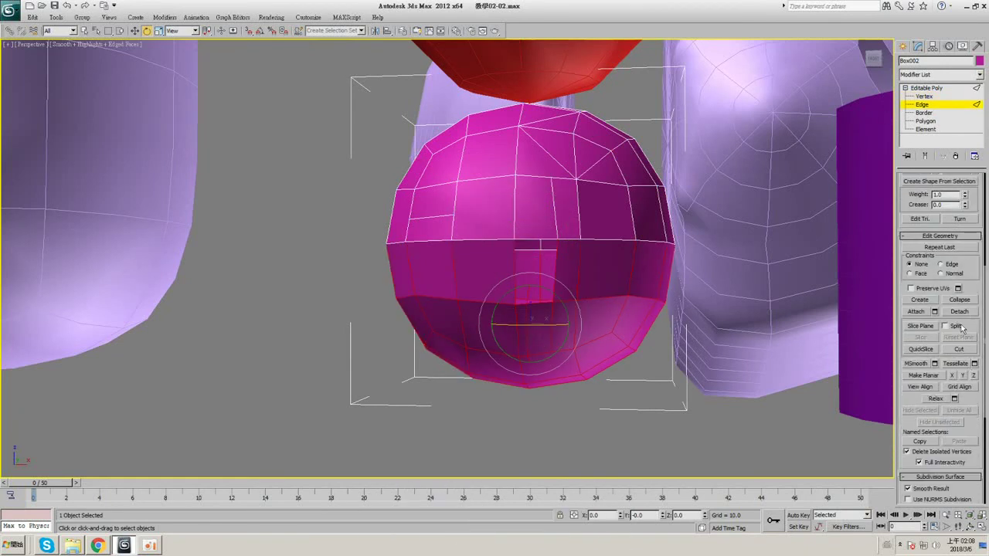
{"action": "left_click", "coordinate": [920, 350]}
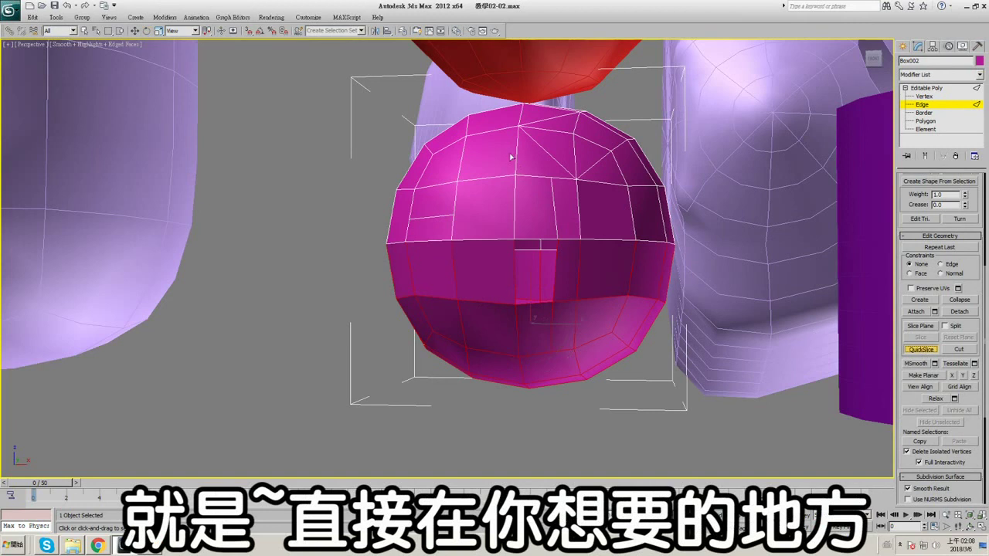
{"action": "left_click", "coordinate": [483, 149]}
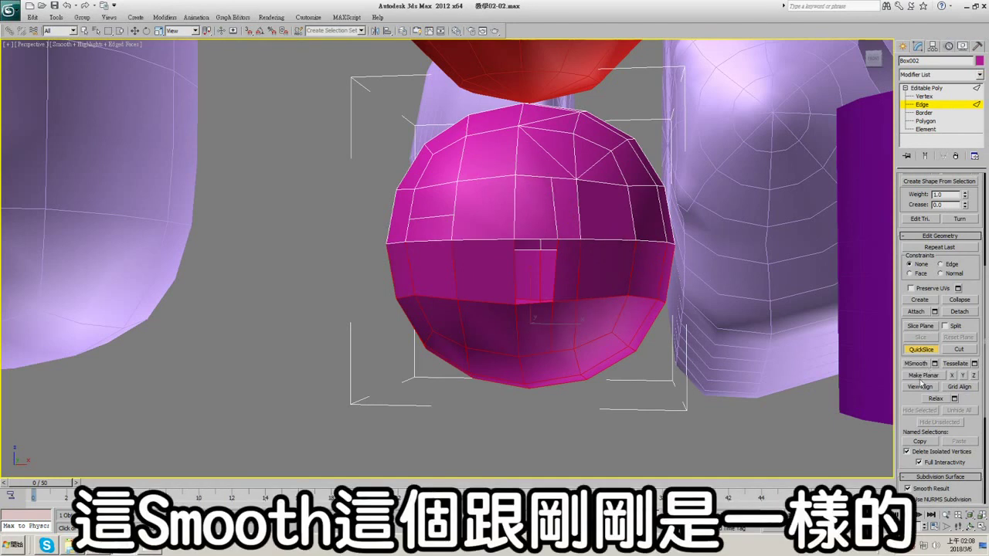
- Switch to the purple cylinder and select a single polygon in the middle of its front at the polygon level
{"action": "left_click_drag", "start_coordinate": [909, 400], "coordinate": [908, 350]}
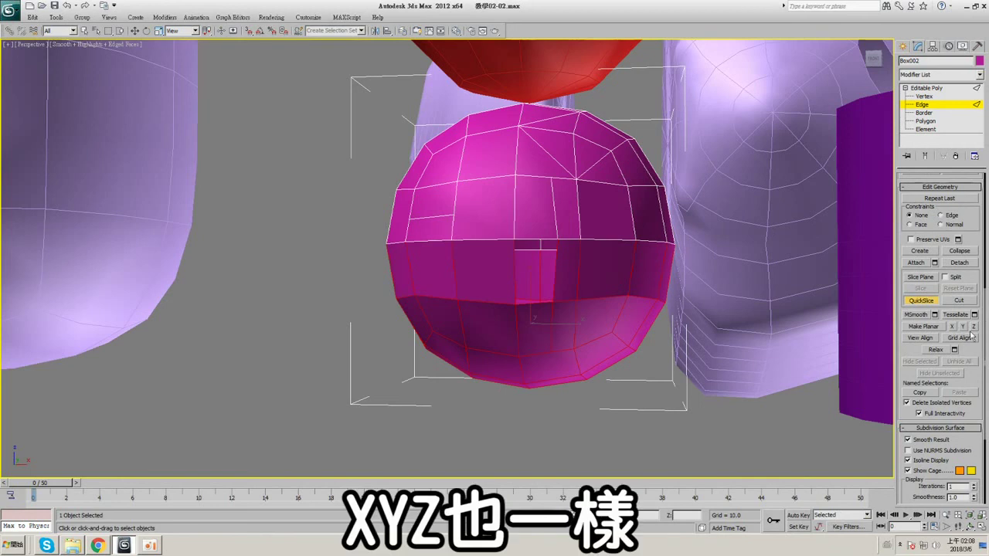
{"action": "scroll", "coordinate": [919, 357], "scroll_direction": "down", "scroll_amount": 2}
{"action": "middle_click_drag", "start_coordinate": [881, 347], "coordinate": [673, 286], "text": "alt"}
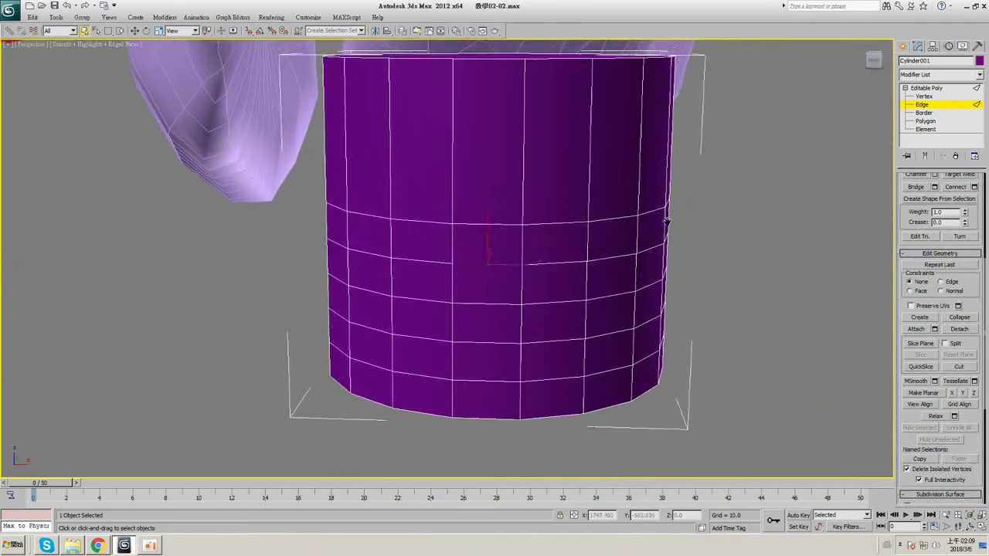
{"action": "middle_click_drag", "start_coordinate": [666, 222], "coordinate": [668, 224]}
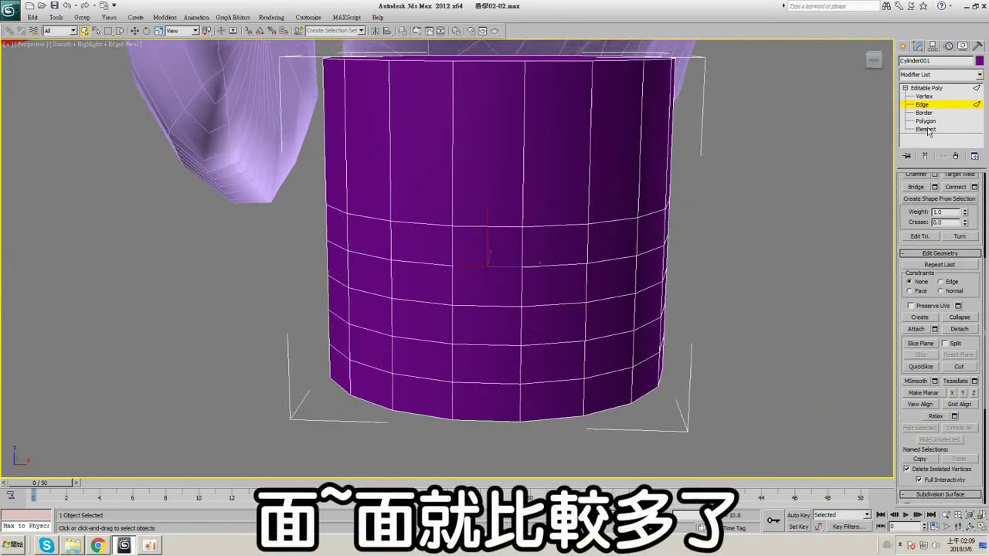
{"action": "left_click", "coordinate": [925, 122]}
{"action": "left_click", "coordinate": [723, 254]}
{"action": "middle_click_drag", "start_coordinate": [721, 254], "coordinate": [717, 260]}
{"action": "left_click_drag", "start_coordinate": [925, 279], "coordinate": [924, 271]}
{"action": "left_click", "coordinate": [491, 286]}
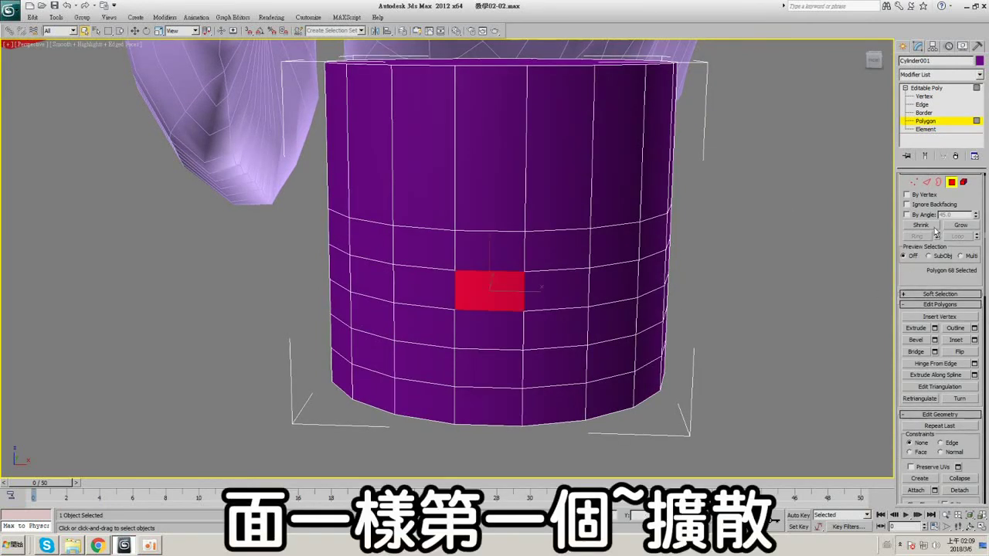
- Grow the cylinder's polygon selection twice and shrink it until no polygon is selected
{"action": "left_click", "coordinate": [958, 225]}
{"action": "left_click", "coordinate": [957, 225]}
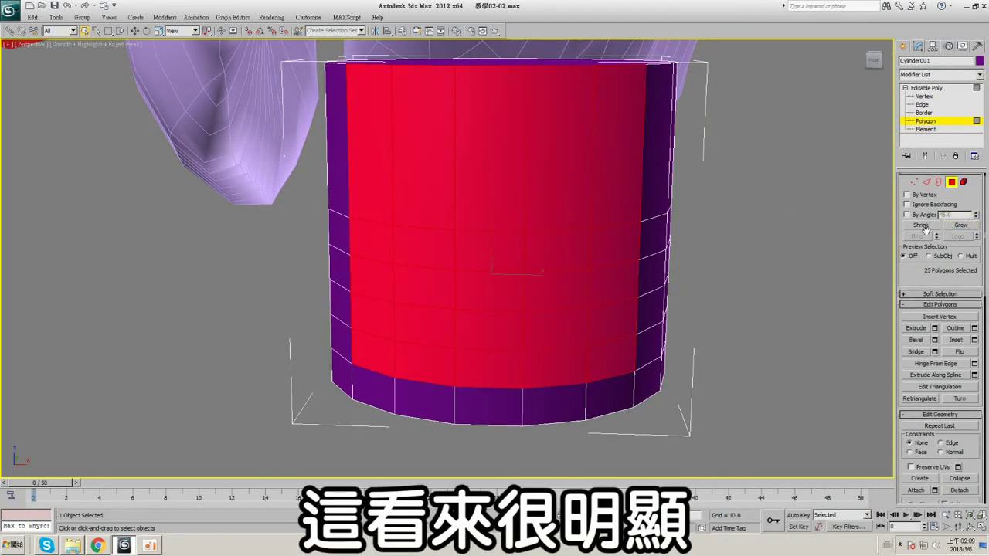
{"action": "left_click", "coordinate": [921, 225]}
{"action": "left_click", "coordinate": [921, 225]}
{"action": "left_click", "coordinate": [921, 224]}
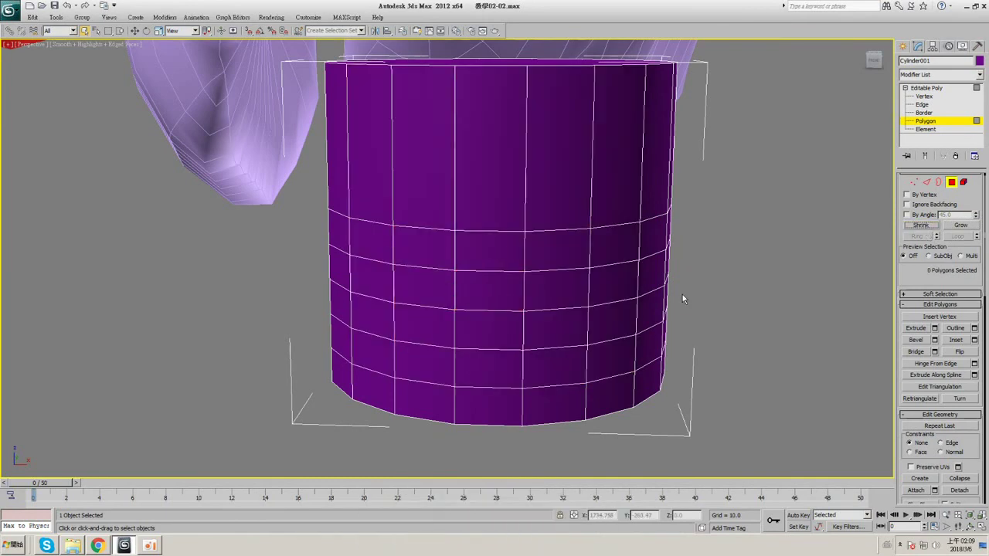
- Select one polygon on the cylinder's lower front, grow the selection once and shrink it down to nothing
{"action": "middle_click_drag", "start_coordinate": [683, 299], "coordinate": [702, 243]}
{"action": "left_click", "coordinate": [562, 288]}
{"action": "left_click", "coordinate": [960, 225]}
{"action": "left_click", "coordinate": [920, 224]}
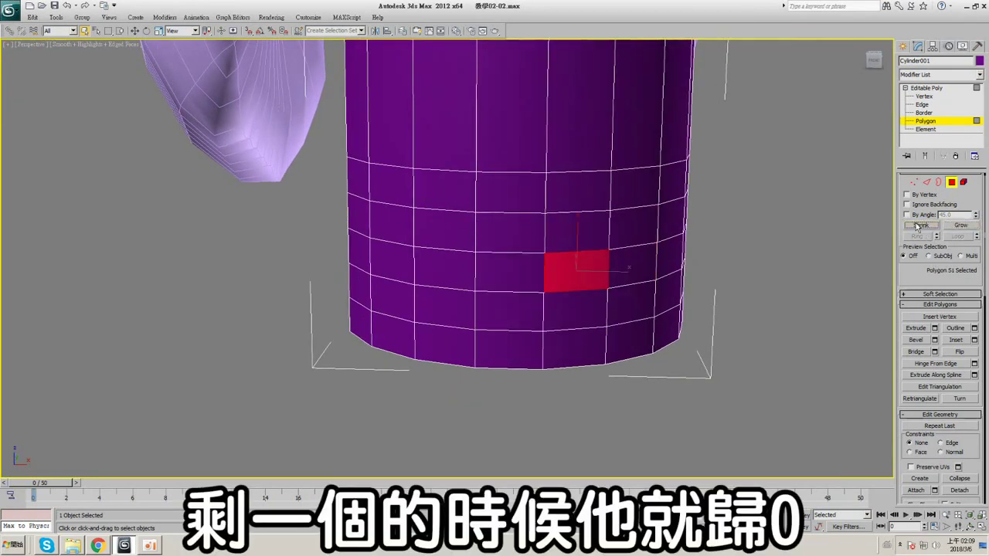
{"action": "left_click", "coordinate": [921, 225]}
- Enable Soft Selection, select a polygon on the cylinder's front and set the falloff to 58
{"action": "left_click", "coordinate": [910, 295]}
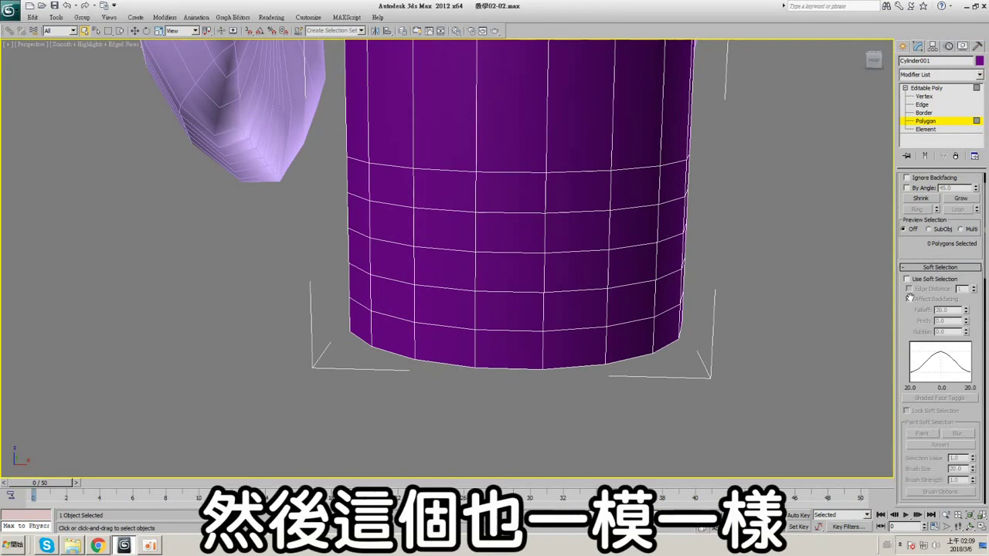
{"action": "left_click", "coordinate": [509, 232]}
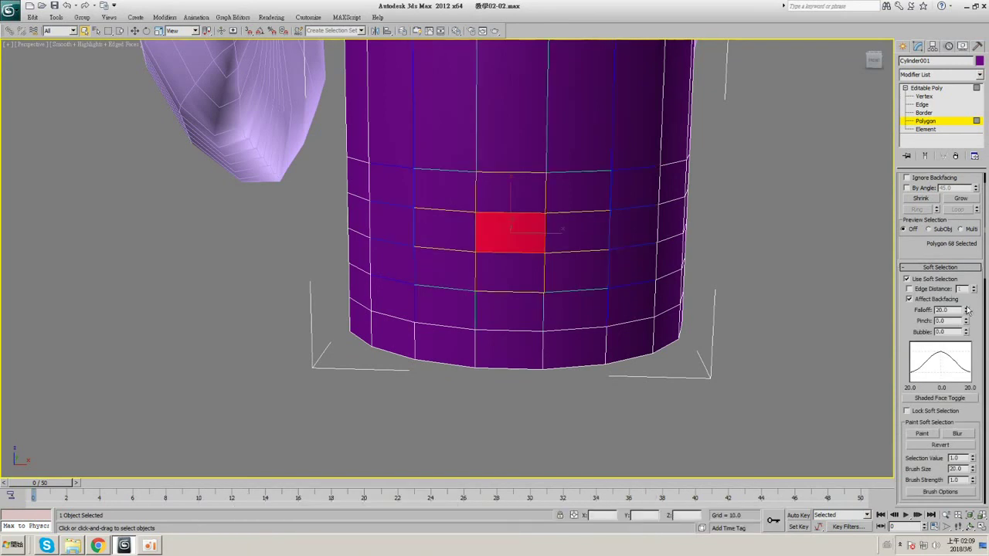
{"action": "left_click_drag", "start_coordinate": [967, 309], "coordinate": [964, 282]}
{"action": "left_click_drag", "start_coordinate": [977, 211], "coordinate": [977, 209]}
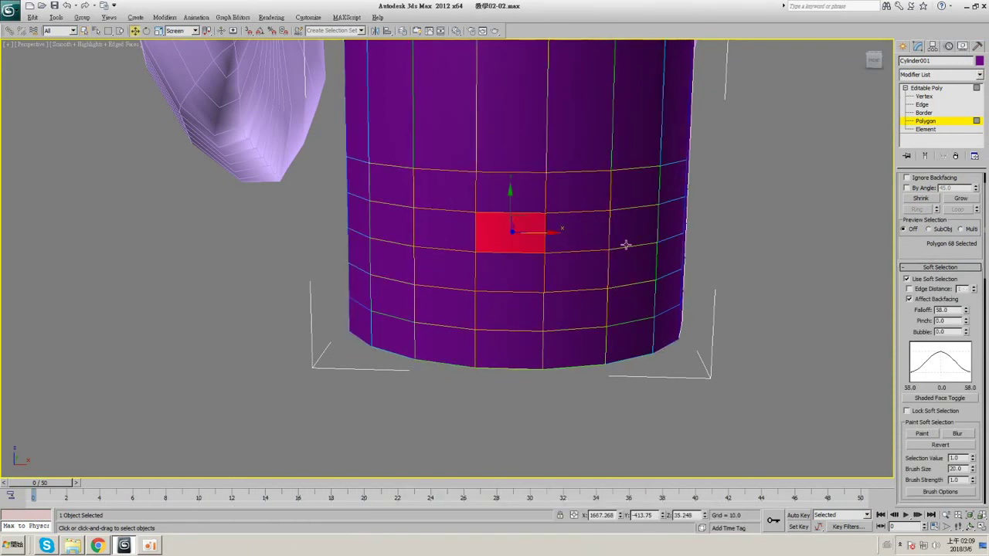
- Select a single polygon on the cylinder's lower front, collapse the Soft Selection settings and show the mesh edges
{"action": "middle_click_drag", "start_coordinate": [626, 245], "coordinate": [534, 236], "text": "alt"}
{"action": "left_click_drag", "start_coordinate": [529, 220], "coordinate": [622, 231]}
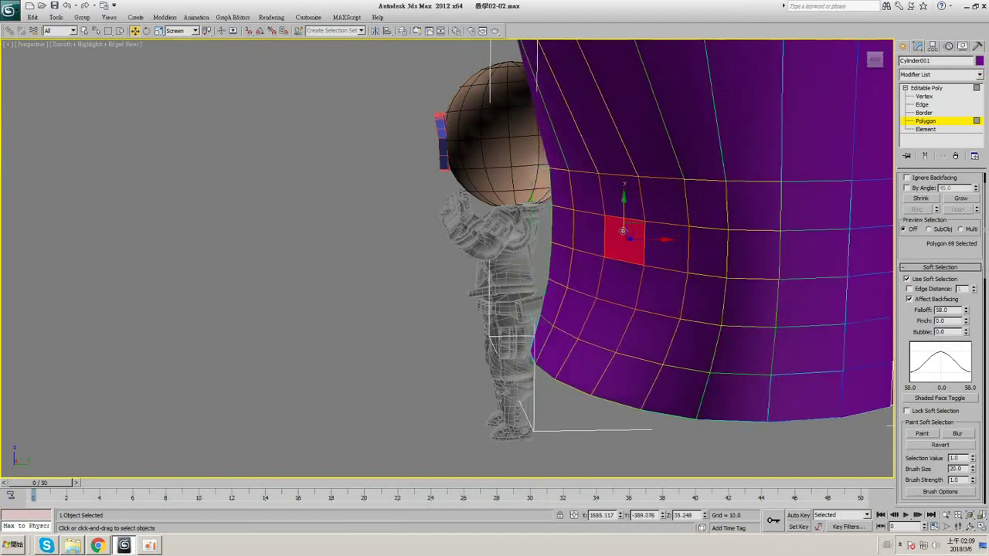
{"action": "middle_click_drag", "start_coordinate": [622, 231], "coordinate": [622, 232], "text": "alt"}
{"action": "key", "text": "F4"}
{"action": "mouse_move", "coordinate": [596, 289]}
{"action": "middle_mouse_down", "text": "alt"}
{"action": "mouse_move", "coordinate": [567, 243]}
{"action": "mouse_move", "coordinate": [577, 292]}
{"action": "middle_mouse_up", "text": "alt"}
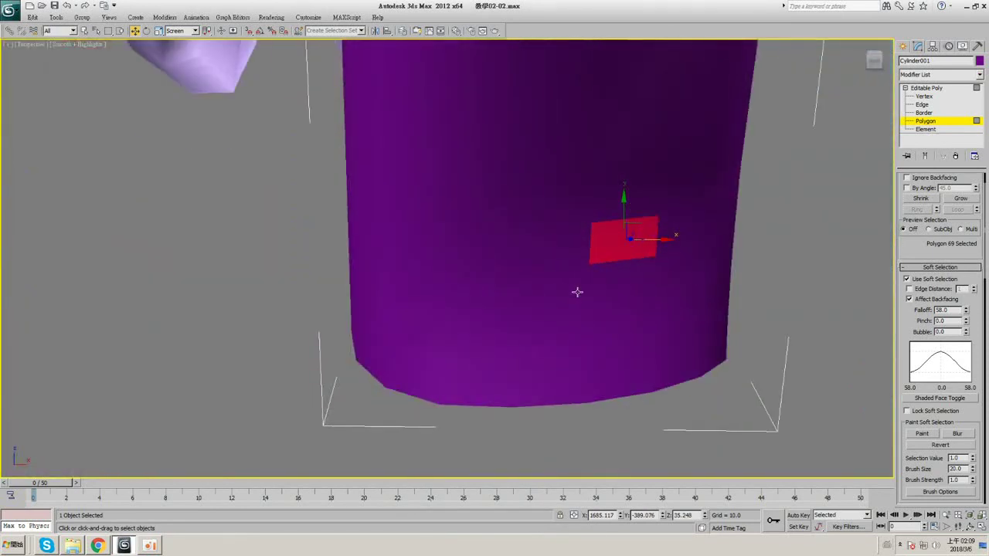
{"action": "key", "text": "F4"}
{"action": "middle_click_drag", "start_coordinate": [641, 278], "coordinate": [601, 280], "text": "alt"}
{"action": "scroll", "coordinate": [610, 270], "scroll_direction": "down", "scroll_amount": 5}
{"action": "scroll", "coordinate": [622, 279], "scroll_direction": "up", "scroll_amount": 3}
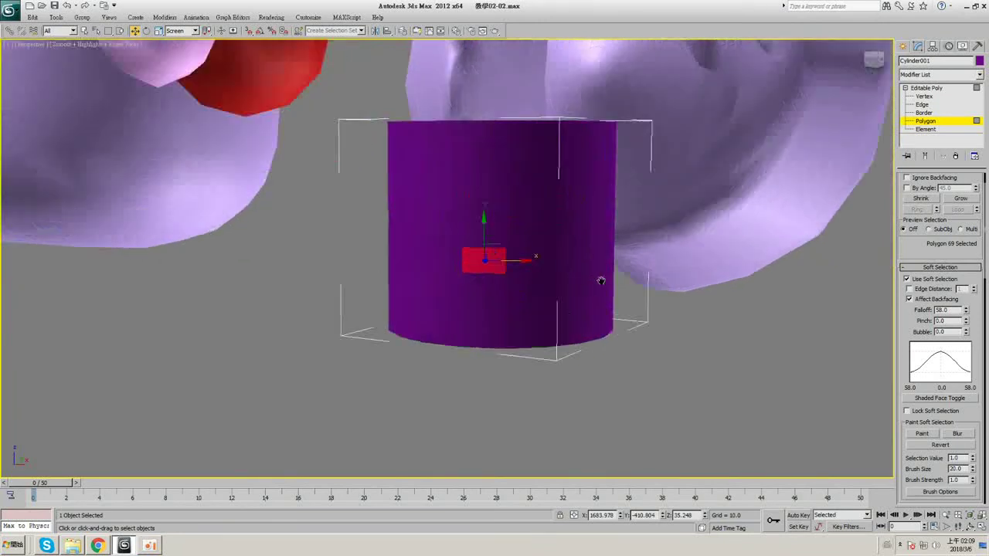
{"action": "scroll", "coordinate": [601, 280], "scroll_direction": "up", "scroll_amount": 3}
{"action": "left_click", "coordinate": [919, 268]}
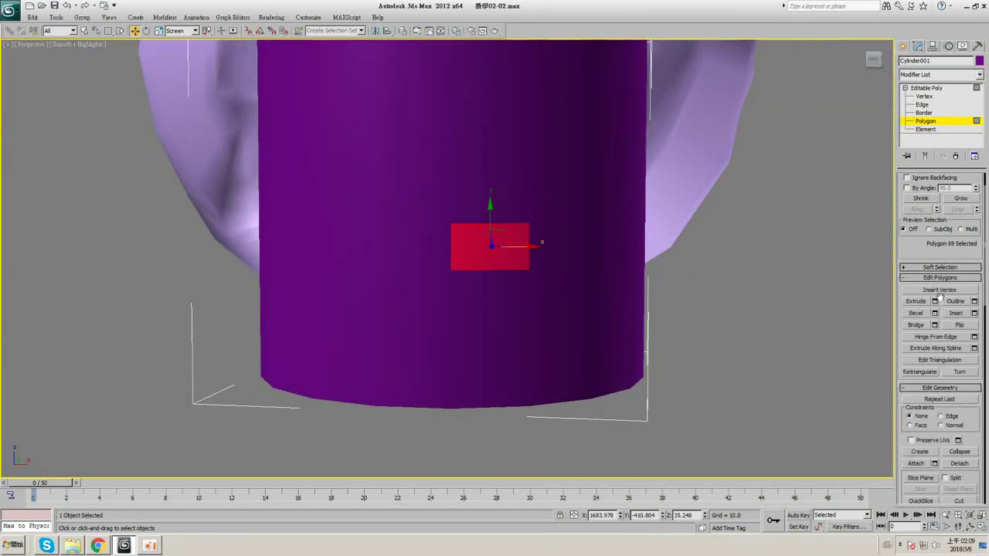
{"action": "key", "text": "F4"}
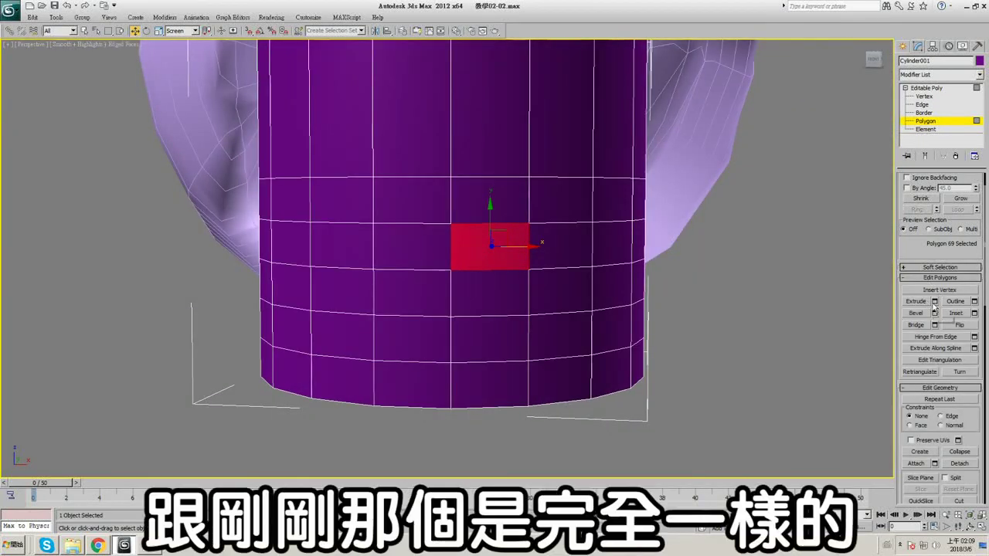
- Preview an extrusion of the selected polygon with a height of 11.914 and add the neighbouring polygon to the selection
{"action": "left_click", "coordinate": [934, 301]}
{"action": "middle_click_drag", "start_coordinate": [720, 298], "coordinate": [681, 281], "text": "alt"}
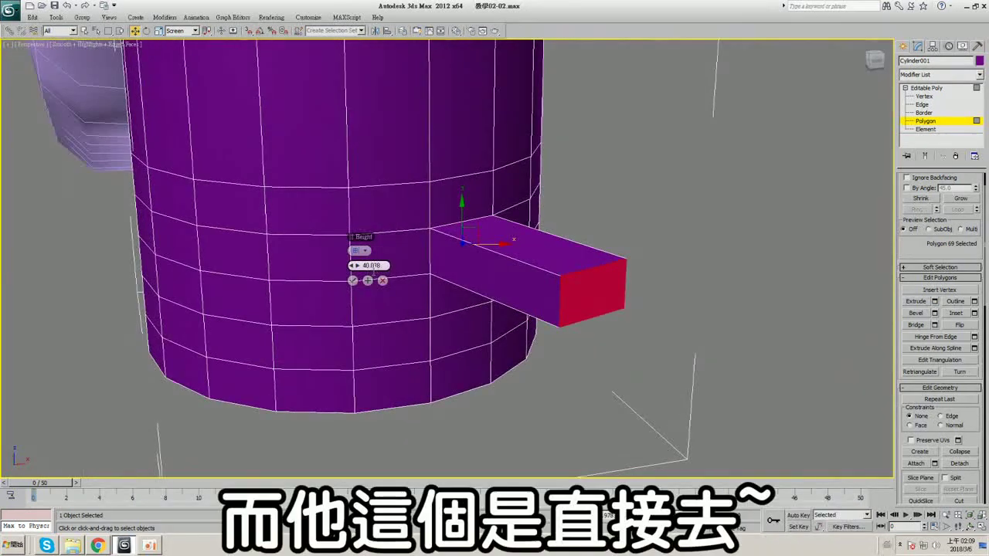
{"action": "left_click_drag", "start_coordinate": [343, 263], "coordinate": [198, 289]}
{"action": "middle_click_drag", "start_coordinate": [501, 290], "coordinate": [487, 260], "text": "alt"}
{"action": "left_click", "coordinate": [566, 235], "text": "ctrl"}
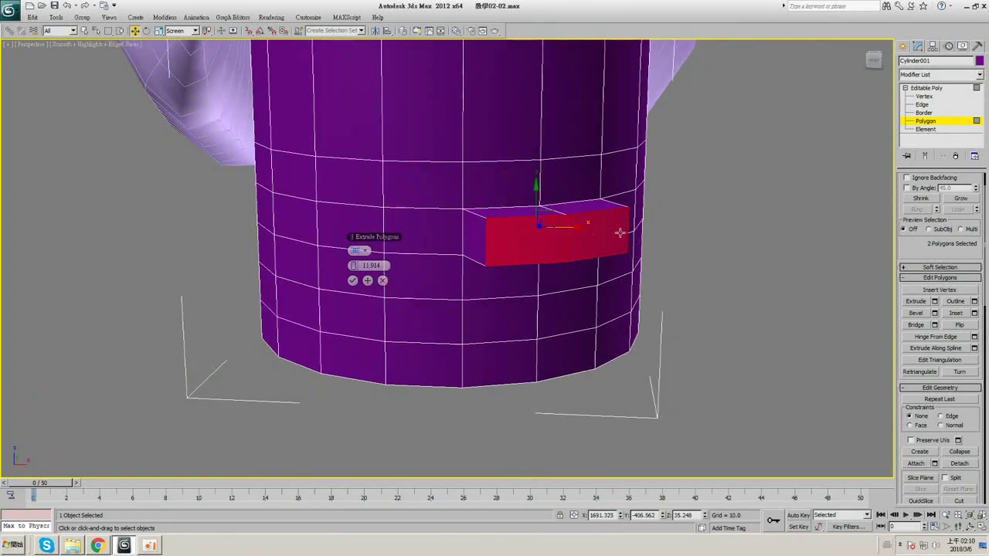
- Select the two-row band of polygons all around the cylinder's lower part, including the back faces
{"action": "mouse_move", "coordinate": [620, 232]}
{"action": "middle_mouse_down", "text": "alt"}
{"action": "mouse_move", "coordinate": [579, 243]}
{"action": "mouse_move", "coordinate": [597, 198]}
{"action": "middle_mouse_up", "text": "alt"}
{"action": "key", "text": "F3"}
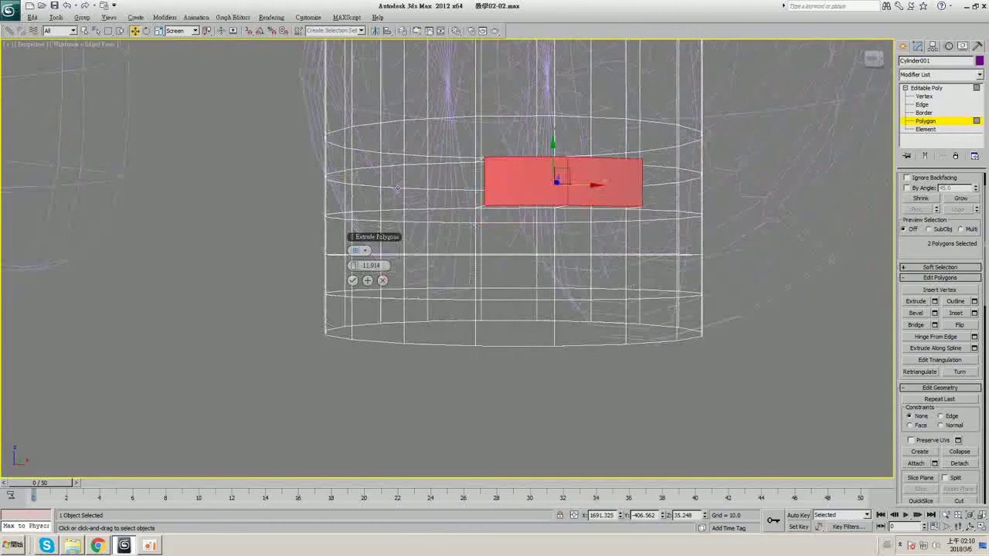
{"action": "middle_click_drag", "start_coordinate": [397, 187], "coordinate": [374, 192], "text": "alt"}
{"action": "left_click_drag", "start_coordinate": [279, 198], "coordinate": [405, 218]}
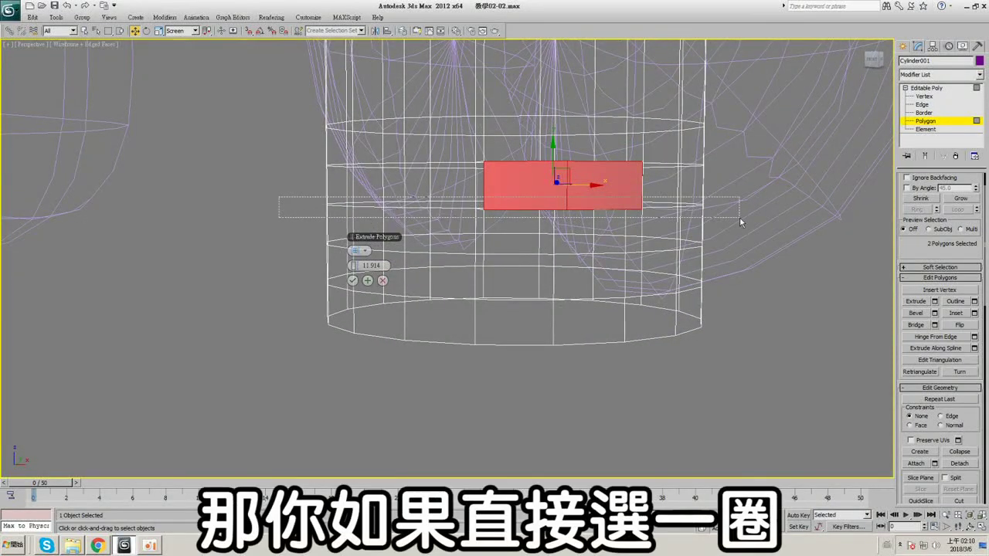
{"action": "left_click_drag", "start_coordinate": [740, 223], "coordinate": [740, 223]}
{"action": "key", "text": "F3"}
{"action": "mouse_move", "coordinate": [696, 241]}
{"action": "middle_mouse_down", "text": "alt"}
{"action": "mouse_move", "coordinate": [613, 250]}
{"action": "mouse_move", "coordinate": [652, 240]}
{"action": "mouse_move", "coordinate": [625, 248]}
{"action": "mouse_move", "coordinate": [499, 220]}
{"action": "mouse_move", "coordinate": [522, 212]}
{"action": "middle_mouse_up", "text": "alt"}
{"action": "scroll", "coordinate": [522, 211], "scroll_direction": "up", "scroll_amount": 2}
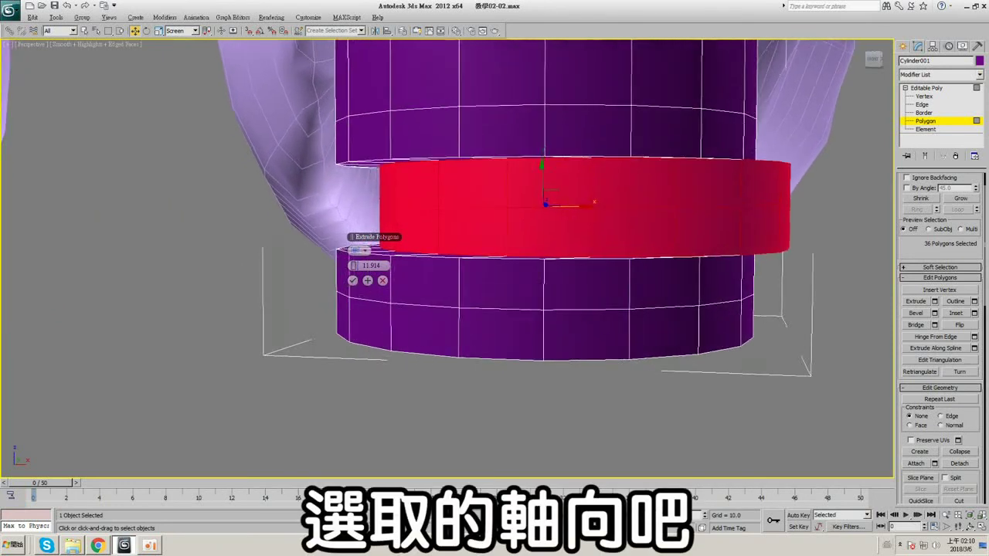
- Set the band's extrusion type to Local Normal and the height to 19.472
{"action": "scroll", "coordinate": [522, 211], "scroll_direction": "down", "scroll_amount": 1}
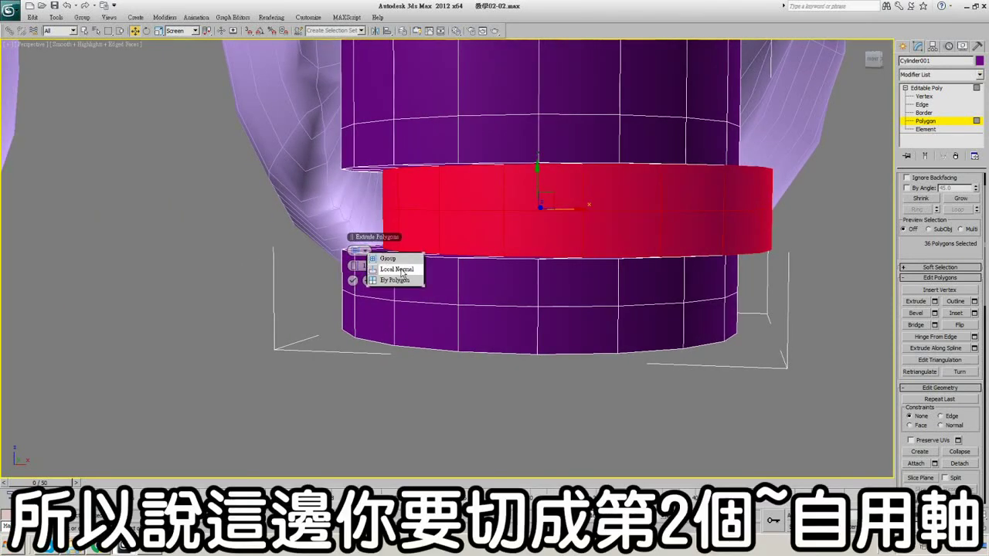
{"action": "left_click", "coordinate": [401, 272]}
{"action": "middle_click_drag", "start_coordinate": [390, 271], "coordinate": [359, 268], "text": "alt"}
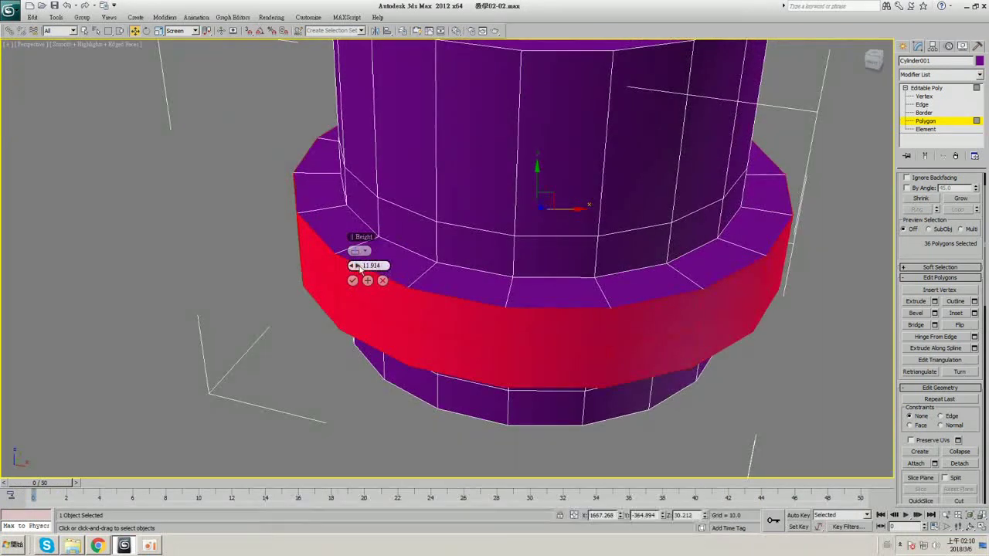
{"action": "left_click_drag", "start_coordinate": [360, 268], "coordinate": [383, 265]}
- Switch the band's extrusion type to By Polygon and apply the extrusion
{"action": "middle_click_drag", "start_coordinate": [500, 266], "coordinate": [451, 208], "text": "alt"}
{"action": "left_click", "coordinate": [385, 283]}
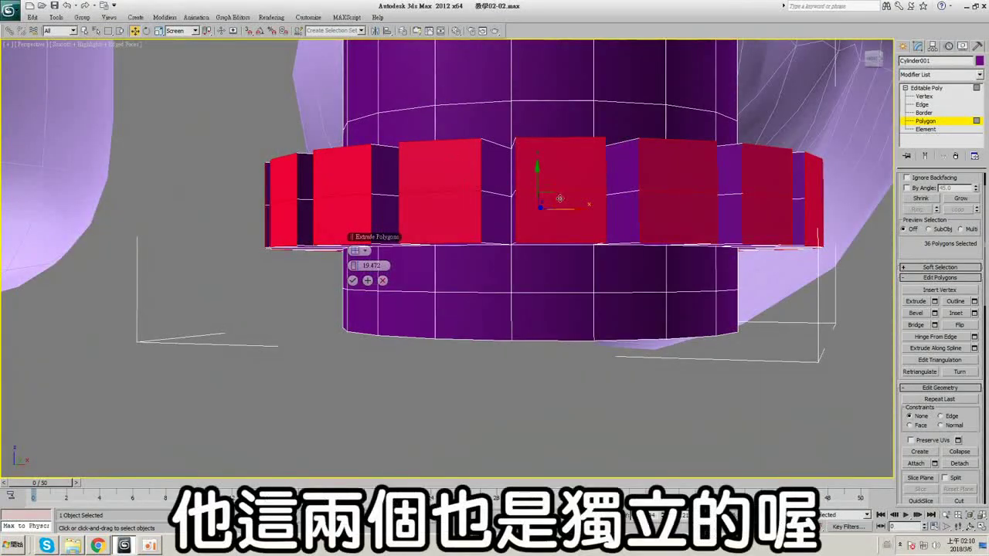
{"action": "middle_click_drag", "start_coordinate": [556, 175], "coordinate": [429, 251], "text": "alt"}
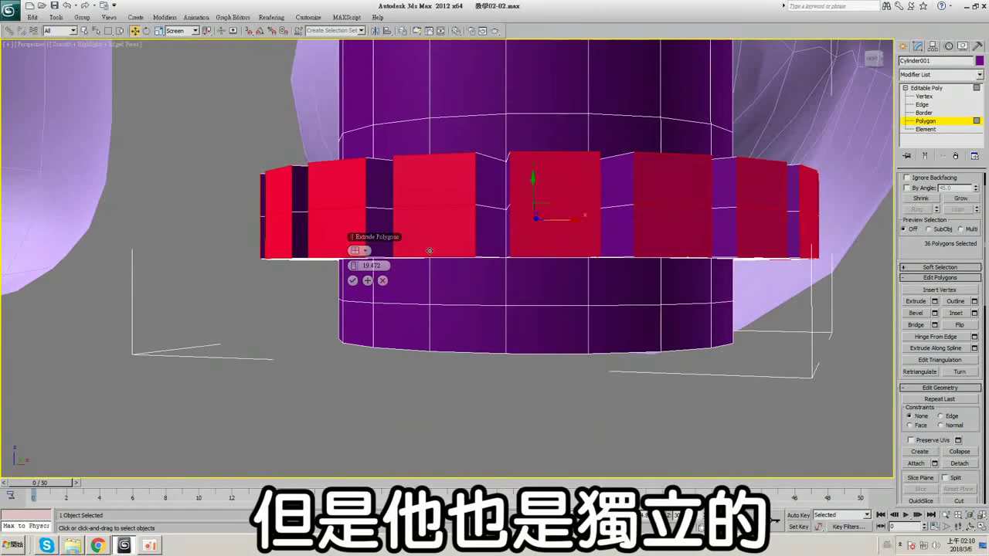
{"action": "left_click", "coordinate": [353, 281]}
- Move the upper face of the front extruded block upward, select the face below it and undo these changes
{"action": "left_click", "coordinate": [578, 175]}
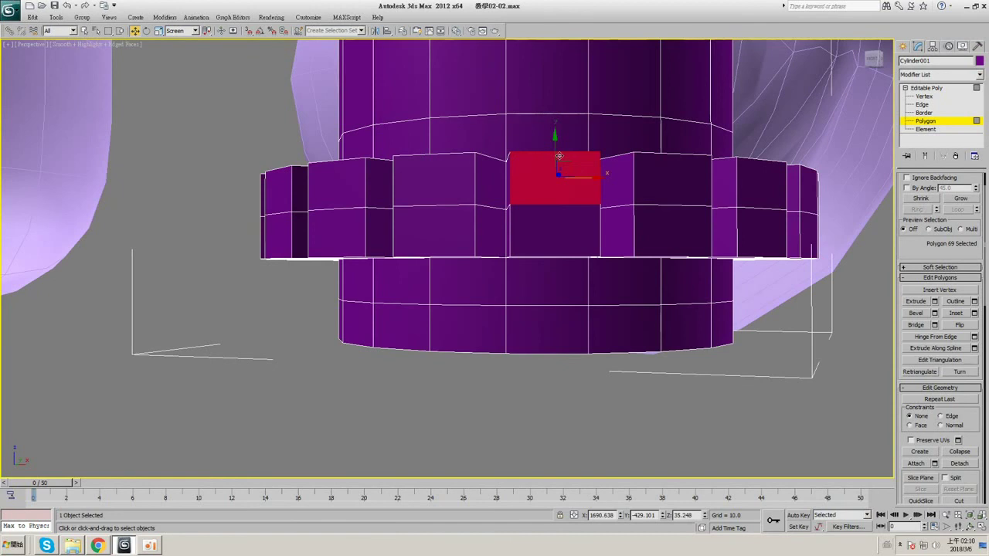
{"action": "left_click", "coordinate": [562, 216]}
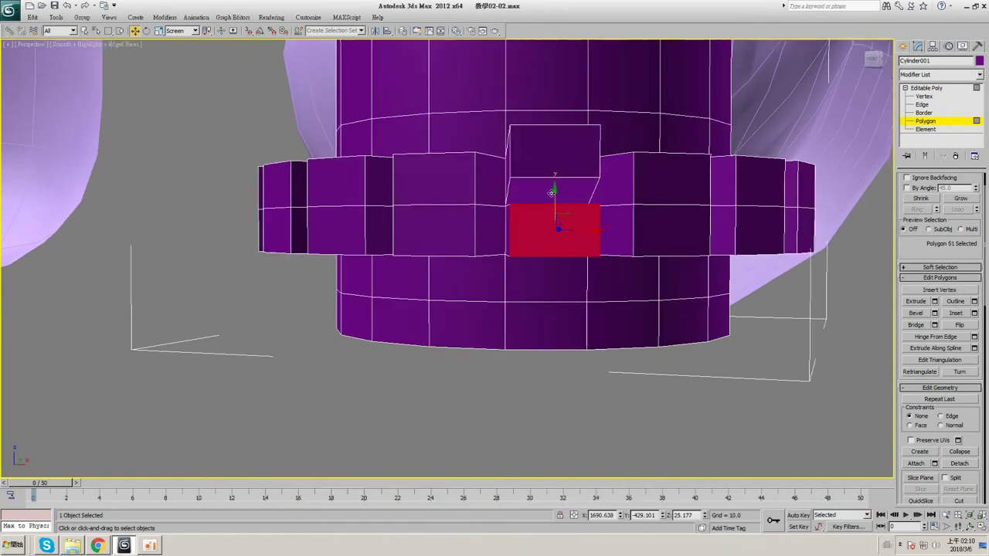
{"action": "key", "text": "ctrl+z"}
{"action": "key", "text": "ctrl+z"}
{"action": "key", "text": "ctrl+z"}
{"action": "key", "text": "ctrl+z"}
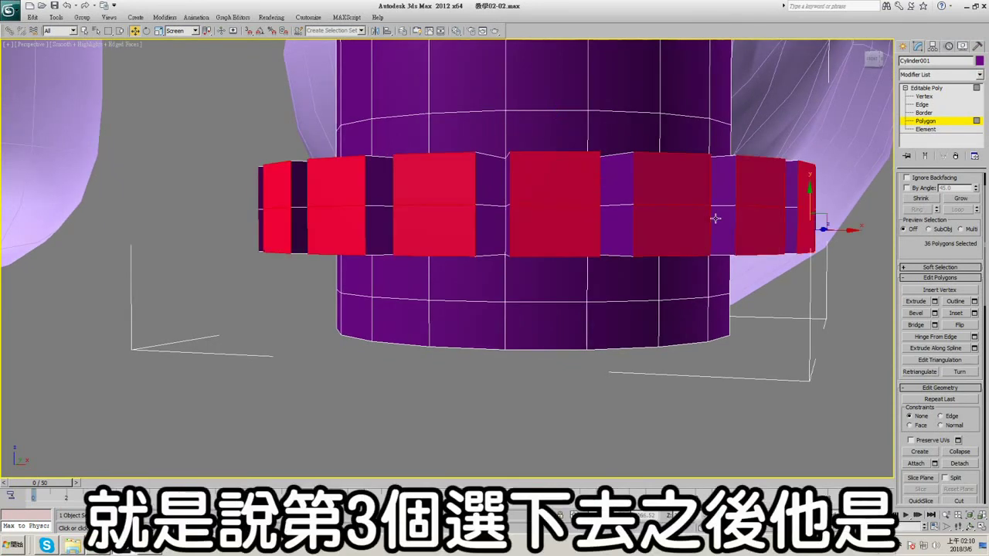
- Preview the By Polygon extrusion of the band again at 19.472 and examine the separate blocks from above
{"action": "left_click", "coordinate": [935, 301]}
{"action": "middle_click_drag", "start_coordinate": [363, 272], "coordinate": [515, 238], "text": "alt"}
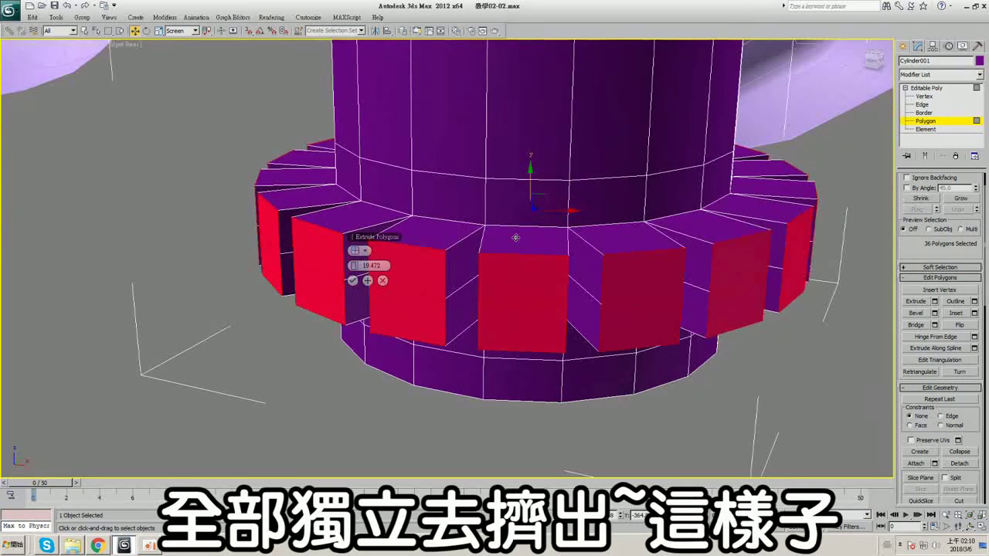
{"action": "middle_click_drag", "start_coordinate": [513, 276], "coordinate": [533, 193], "text": "alt"}
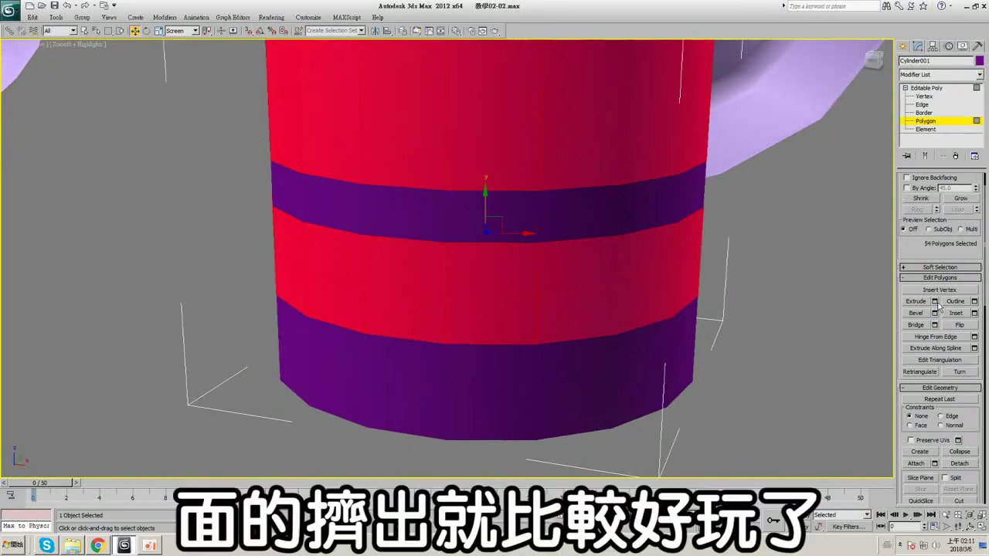
- Clear the selection, select the ring of tall polygons around the cylinder's upper part and preview an Outline on it
{"action": "middle_click_drag", "start_coordinate": [541, 263], "coordinate": [575, 248], "text": "alt"}
{"action": "scroll", "coordinate": [576, 248], "scroll_direction": "down", "scroll_amount": 3}
{"action": "key", "text": "F4"}
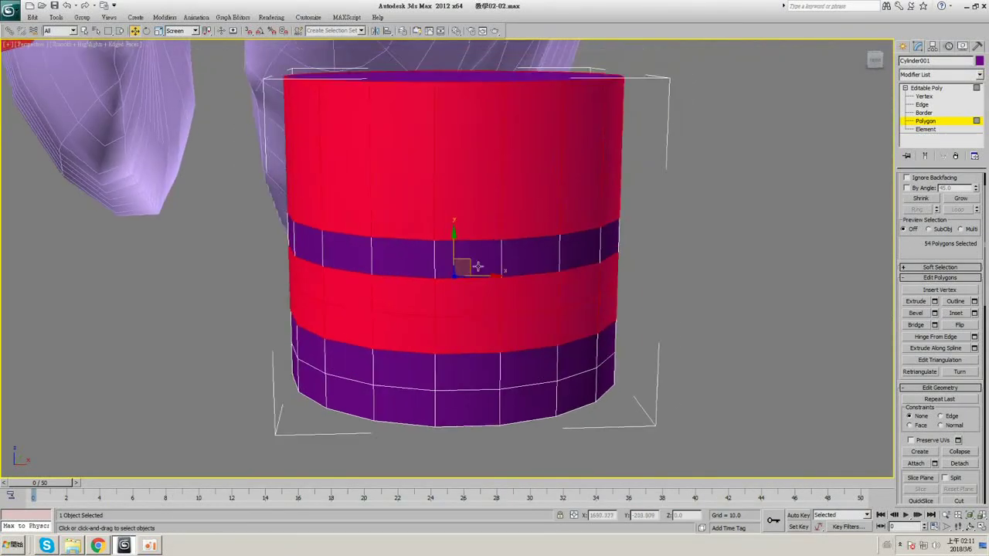
{"action": "key", "text": "ctrl+d"}
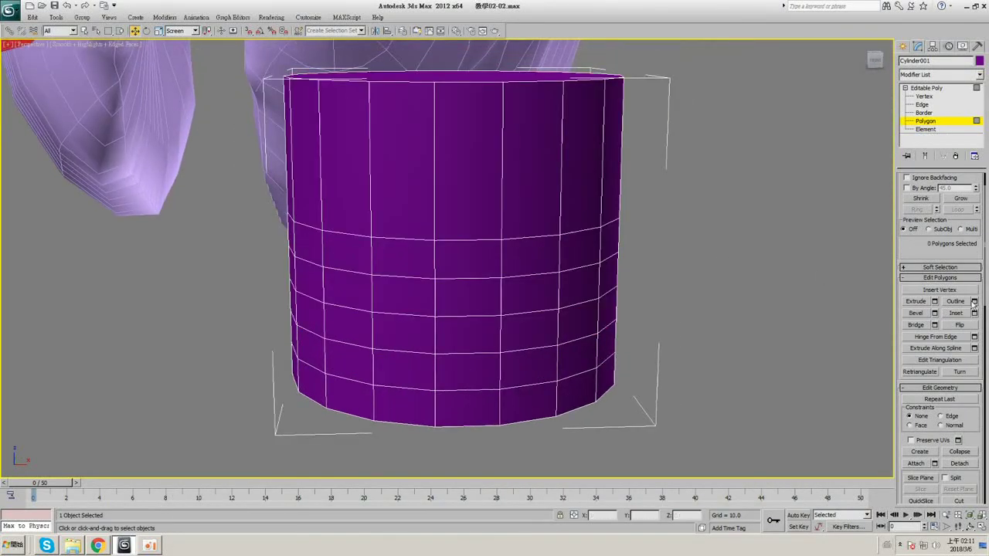
{"action": "key", "text": "F3"}
{"action": "left_click_drag", "start_coordinate": [221, 125], "coordinate": [679, 165]}
{"action": "key", "text": "F3"}
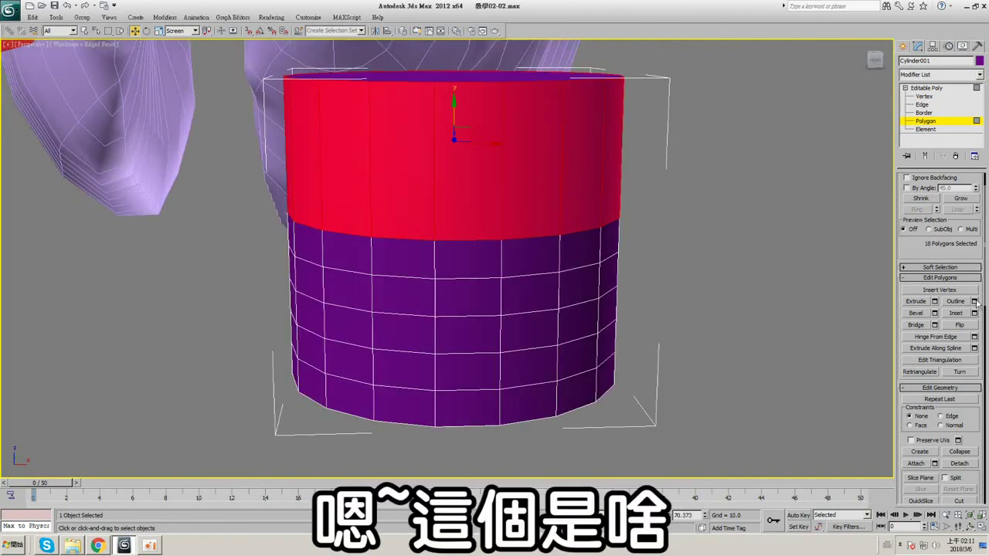
{"action": "left_click", "coordinate": [974, 301]}
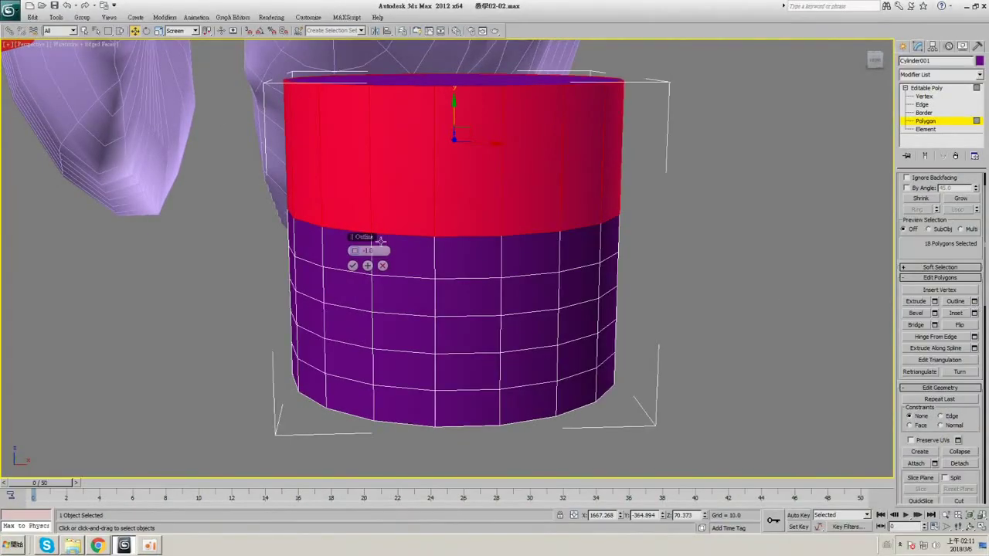
{"action": "mouse_move", "coordinate": [357, 252]}
{"action": "left_mouse_down"}
{"action": "mouse_move", "coordinate": [296, 251]}
{"action": "mouse_move", "coordinate": [348, 251]}
{"action": "left_mouse_up"}
- Select one tall polygon on the cylinder's upper front and preview Outline amounts of -7.218 and 0.435
{"action": "left_click", "coordinate": [422, 202]}
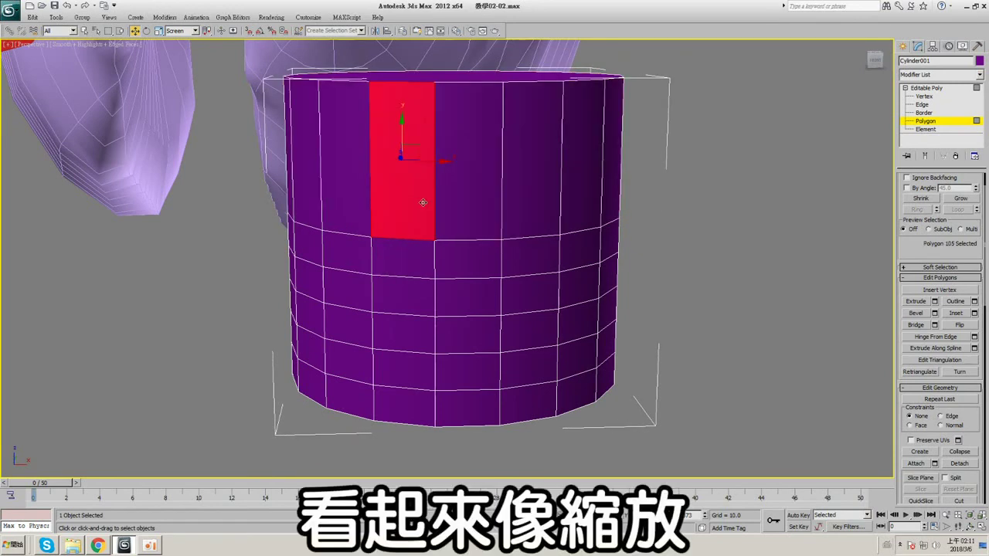
{"action": "left_click", "coordinate": [974, 313]}
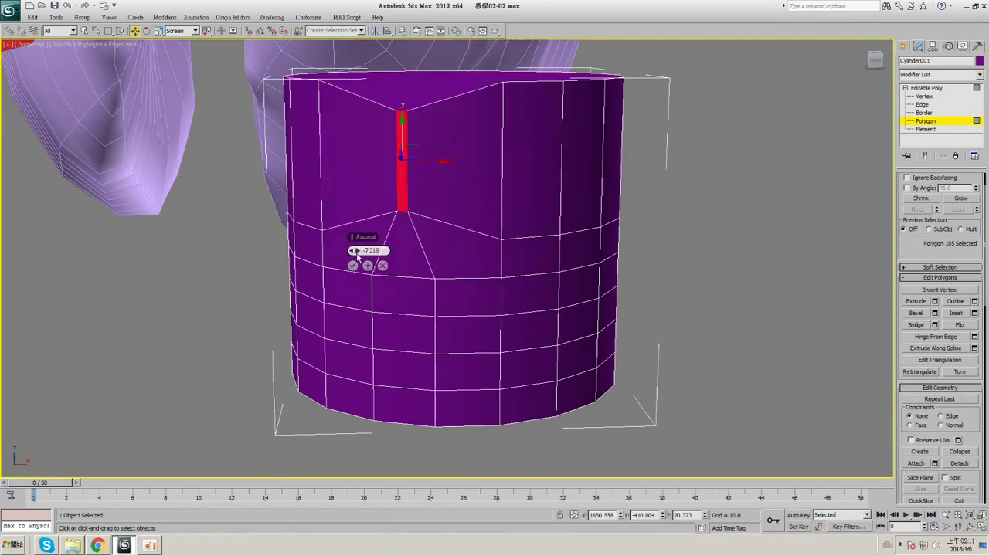
{"action": "left_click_drag", "start_coordinate": [357, 253], "coordinate": [395, 253]}
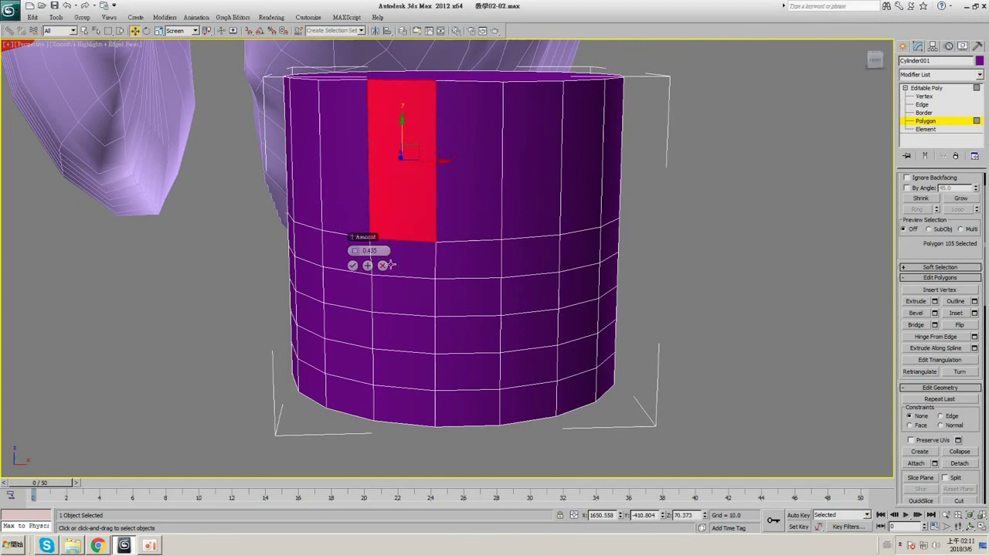
- Select a small polygon in the middle of the cylinder's front and outline it slightly inward
{"action": "left_click", "coordinate": [454, 289]}
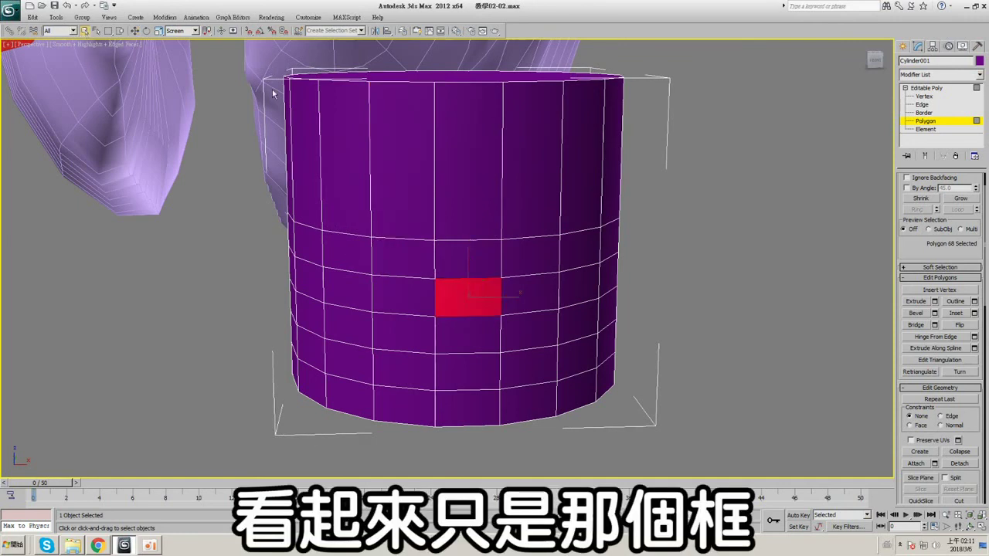
{"action": "left_click", "coordinate": [975, 301]}
{"action": "left_click_drag", "start_coordinate": [354, 252], "coordinate": [351, 251]}
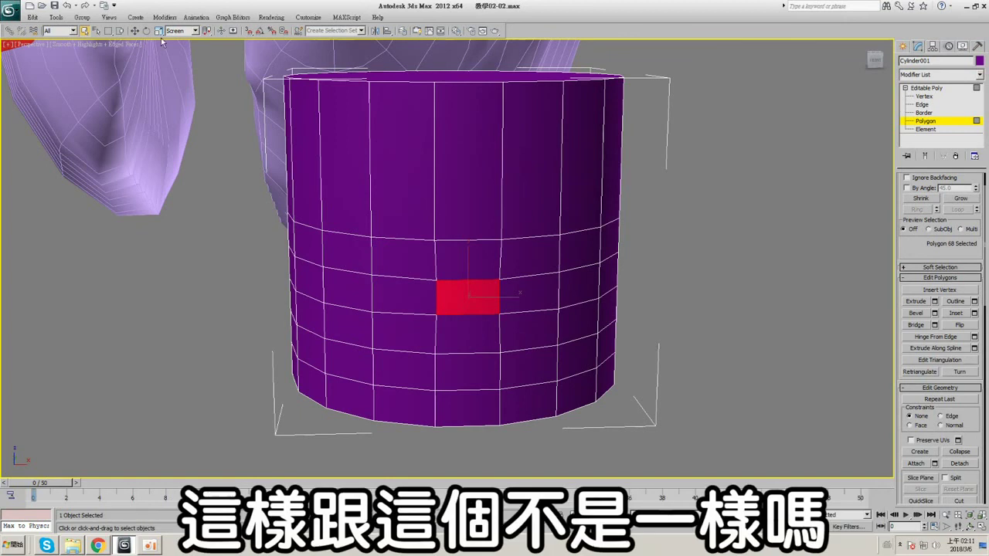
- Scale the small front polygon for comparison and undo it, then preview a further Outline and cancel it
{"action": "left_click_drag", "start_coordinate": [461, 329], "coordinate": [484, 239]}
{"action": "key", "text": "ctrl+z"}
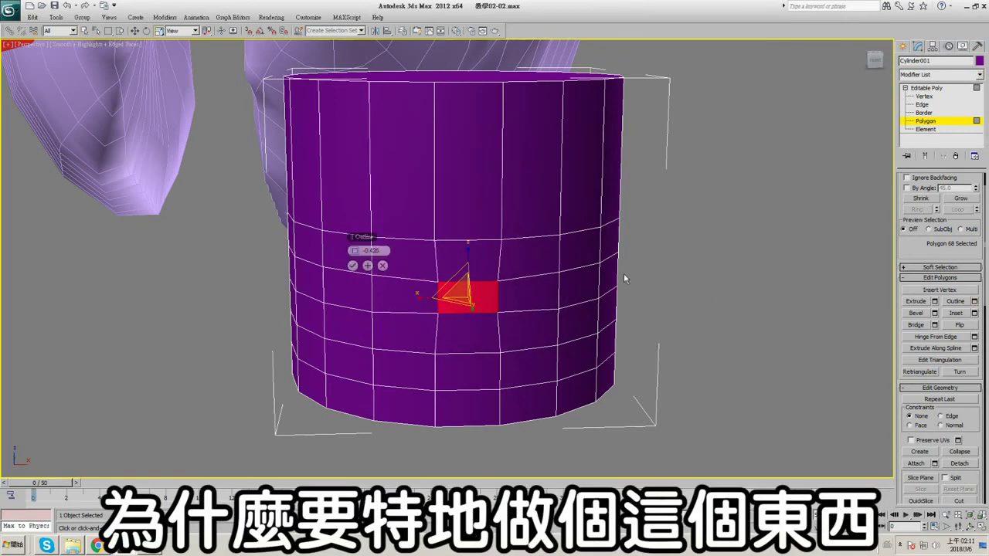
{"action": "middle_click_drag", "start_coordinate": [624, 278], "coordinate": [484, 276], "text": "alt"}
{"action": "left_click_drag", "start_coordinate": [359, 258], "coordinate": [376, 253]}
{"action": "left_click", "coordinate": [382, 266]}
- Select the complete ring of tall polygons around the cylinder's upper part, including the back faces
{"action": "key", "text": "F3"}
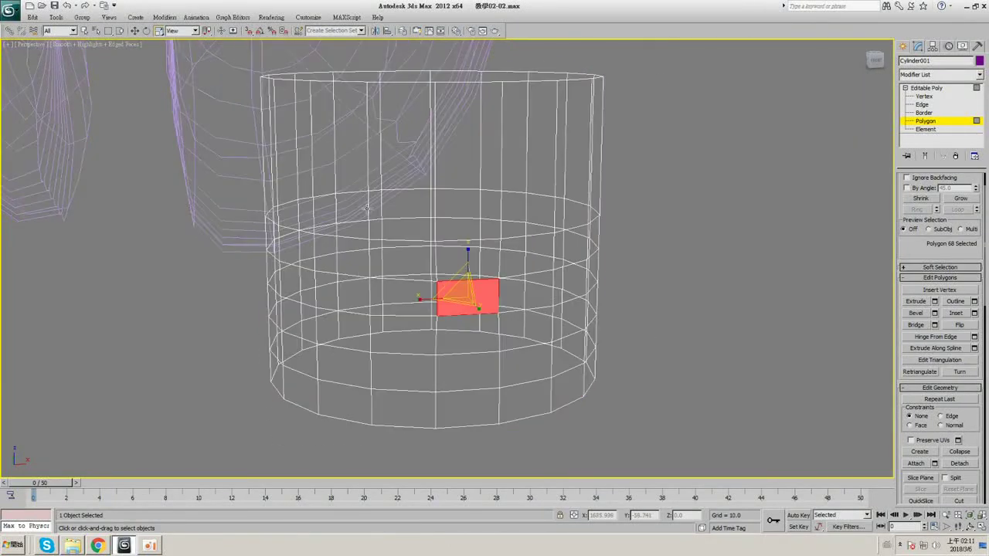
{"action": "left_click_drag", "start_coordinate": [657, 165], "coordinate": [657, 164]}
{"action": "key", "text": "F3"}
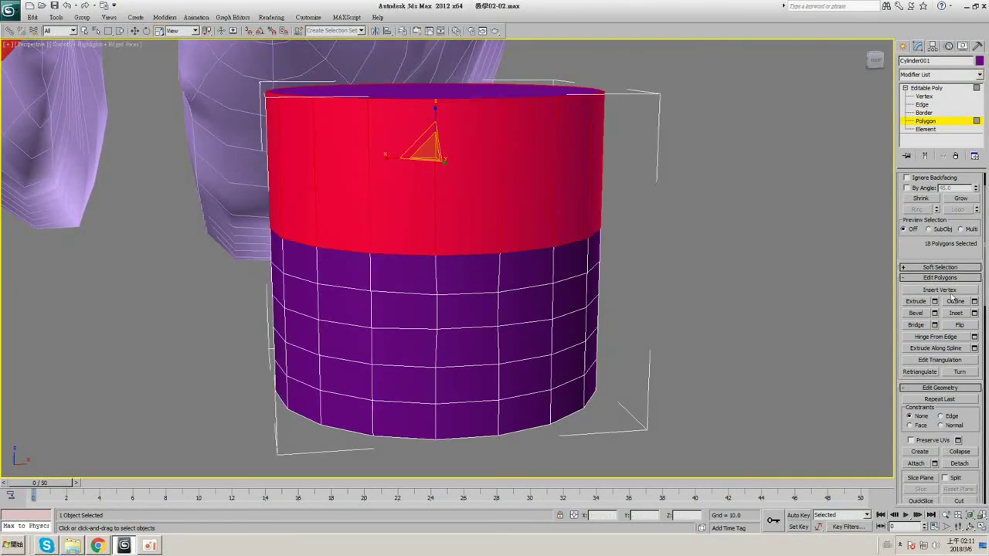
- Preview different Outline amounts on the upper ring and cancel, then scale the ring shorter vertically and undo it
{"action": "left_click", "coordinate": [974, 301]}
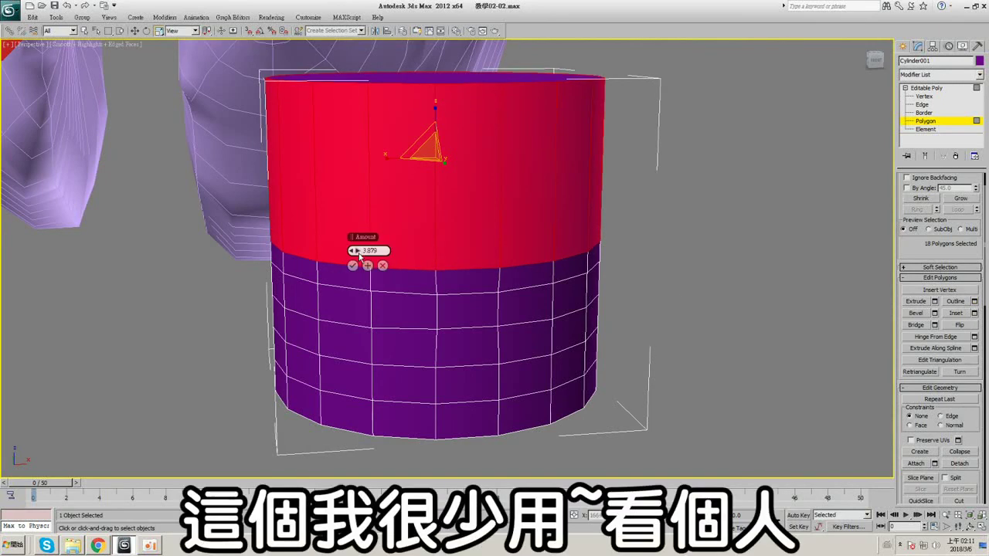
{"action": "left_click_drag", "start_coordinate": [359, 254], "coordinate": [300, 264]}
{"action": "left_click", "coordinate": [382, 266]}
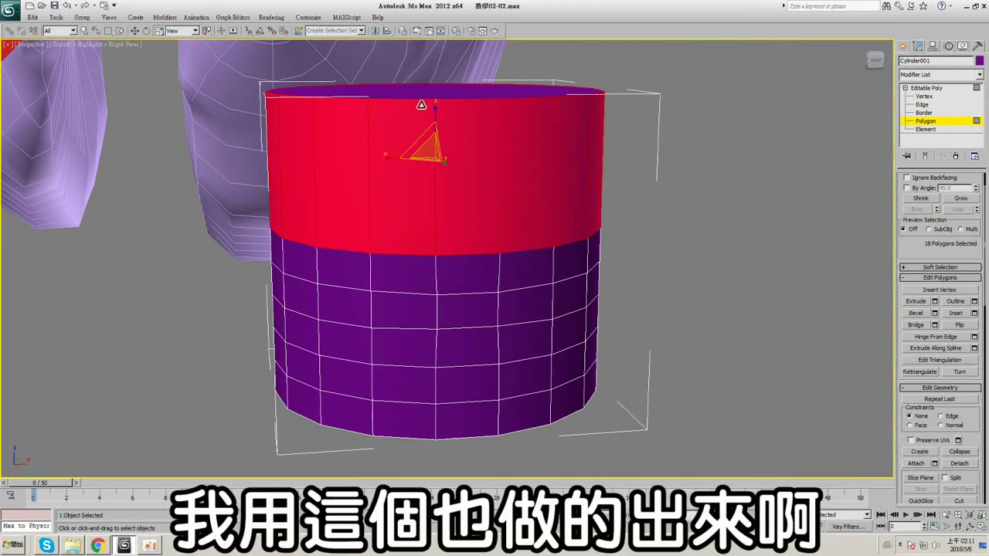
{"action": "left_click_drag", "start_coordinate": [433, 106], "coordinate": [438, 163]}
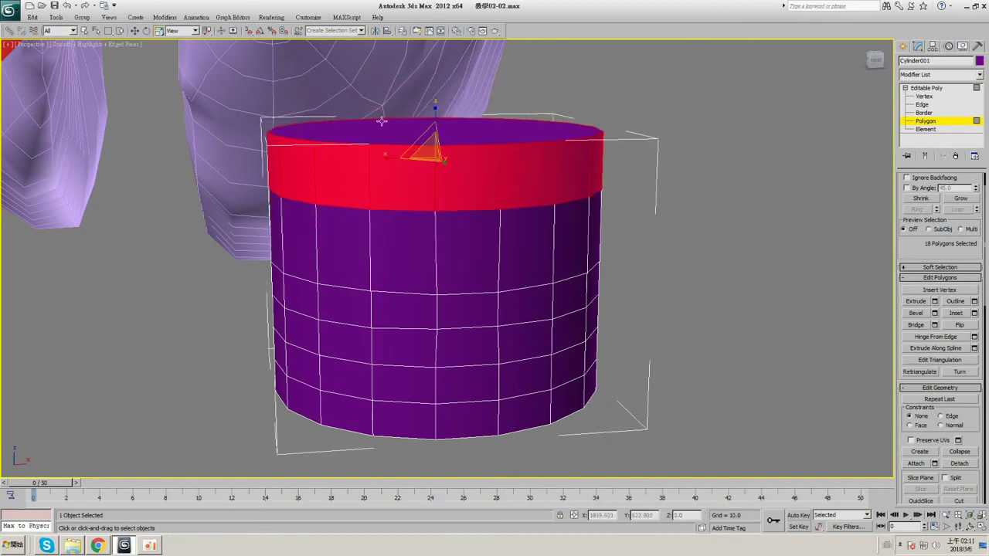
{"action": "key", "text": "ctrl+z"}
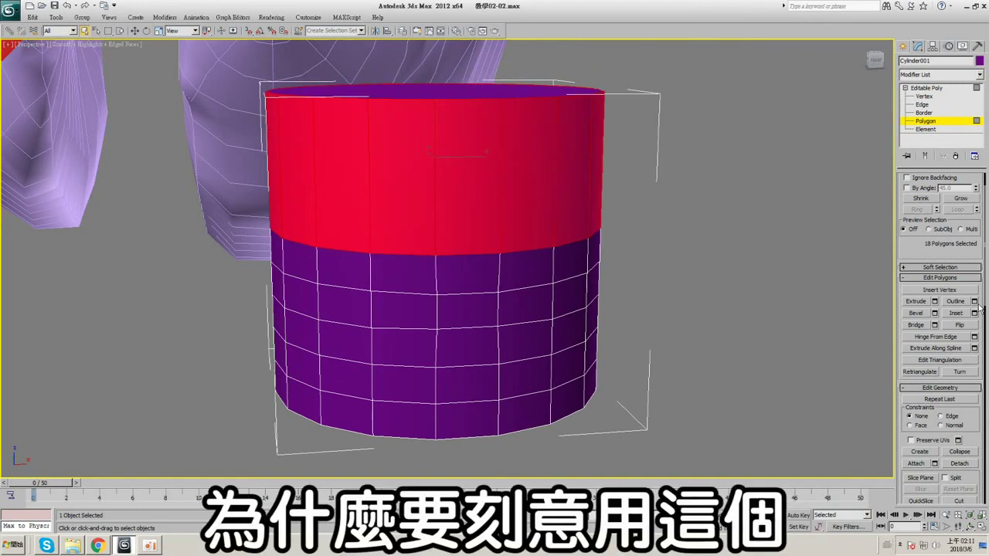
- Preview Outline at -2.434 on the upper ring and 7.802 on a single small front polygon, then cancel it
{"action": "left_click", "coordinate": [974, 302]}
{"action": "left_click_drag", "start_coordinate": [354, 250], "coordinate": [387, 254]}
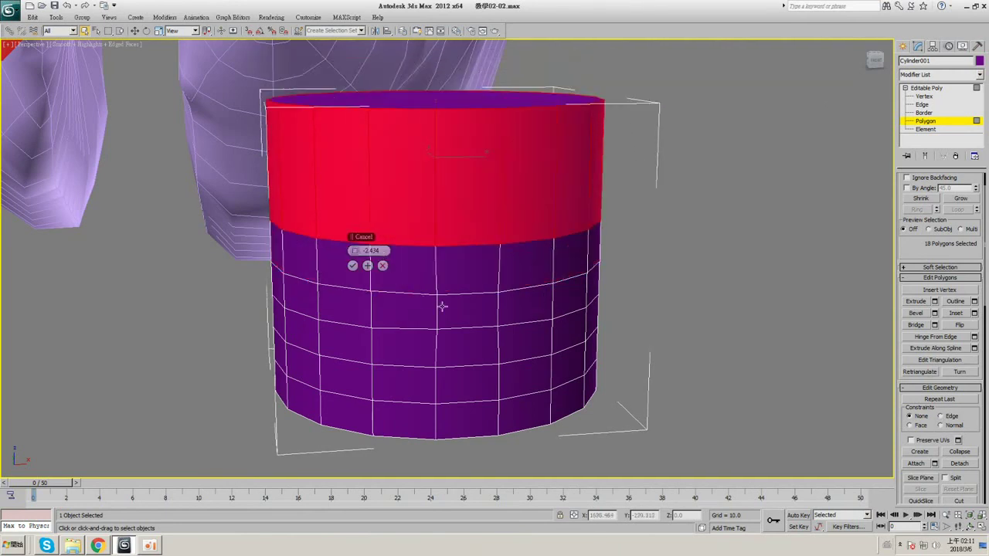
{"action": "left_click", "coordinate": [442, 307]}
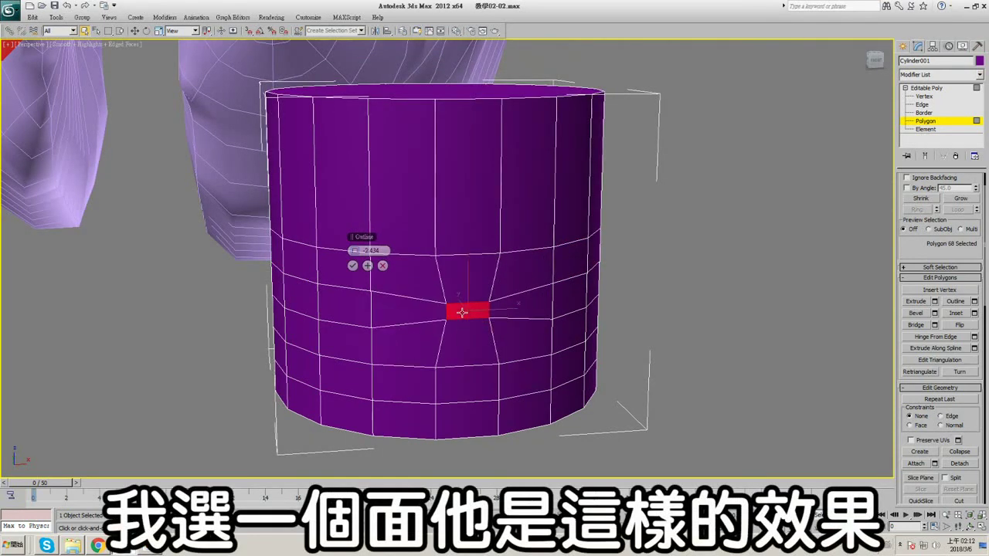
{"action": "left_click_drag", "start_coordinate": [358, 252], "coordinate": [410, 254]}
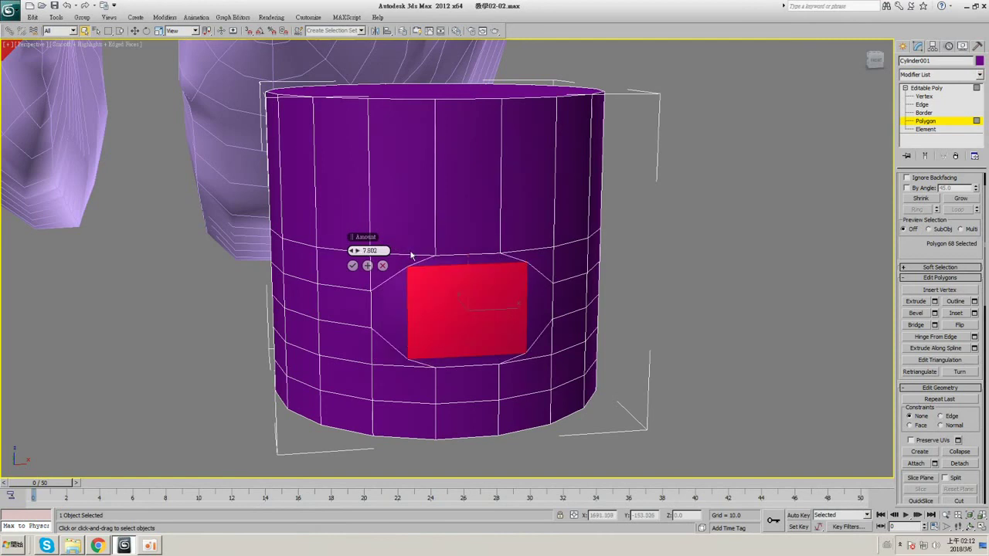
{"action": "middle_click_drag", "start_coordinate": [413, 255], "coordinate": [454, 247], "text": "alt"}
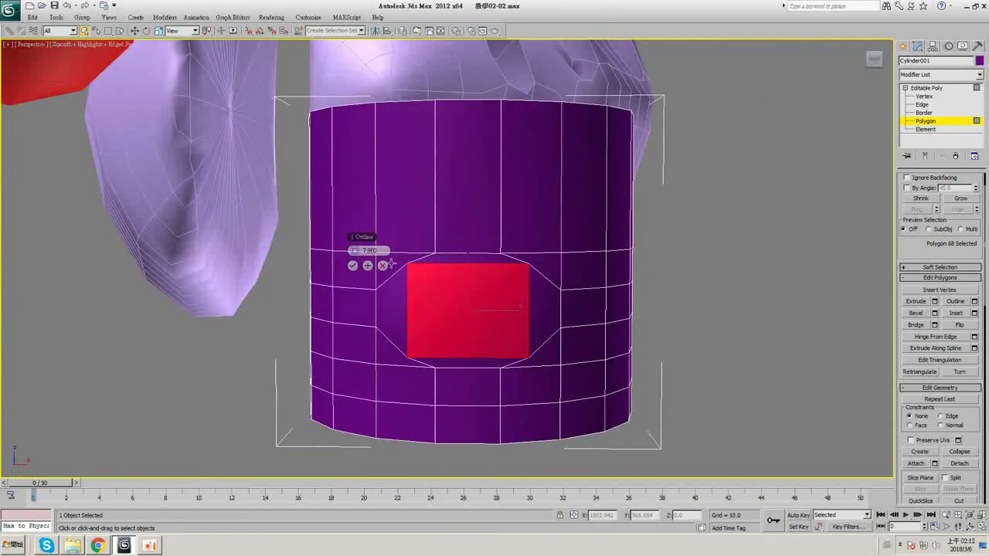
{"action": "left_click", "coordinate": [382, 265]}
- Scale the single small front polygon for comparison and undo the scaling
{"action": "middle_click_drag", "start_coordinate": [493, 280], "coordinate": [580, 283], "text": "alt"}
{"action": "left_click_drag", "start_coordinate": [481, 303], "coordinate": [495, 266]}
{"action": "middle_click_drag", "start_coordinate": [511, 226], "coordinate": [457, 271], "text": "alt"}
{"action": "key", "text": "ctrl+z"}
- Select the complete upper ring of tall polygons in wireframe, scale it shorter vertically, and undo the scaling
{"action": "key", "text": "F3"}
{"action": "left_click_drag", "start_coordinate": [209, 166], "coordinate": [583, 164]}
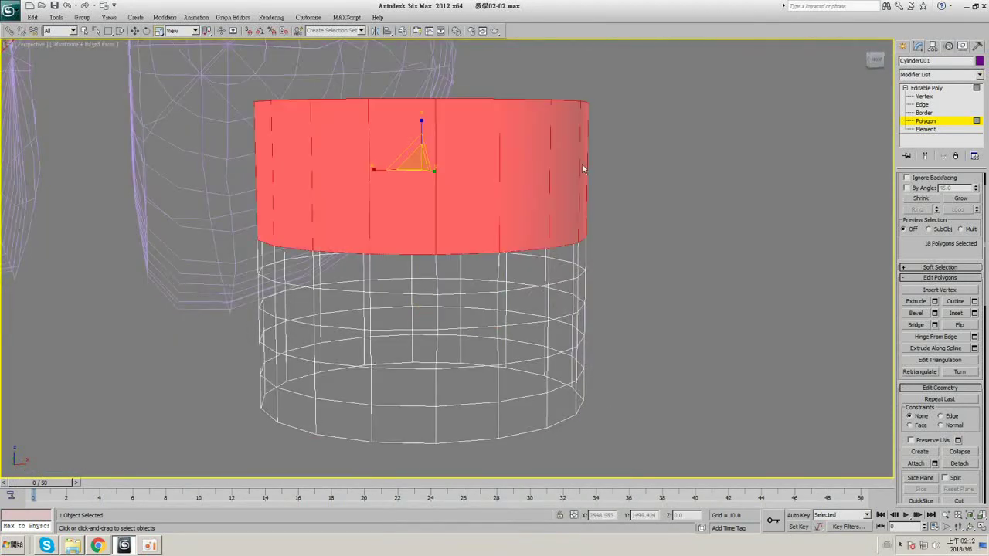
{"action": "key", "text": "F3"}
{"action": "left_click_drag", "start_coordinate": [425, 126], "coordinate": [421, 154]}
{"action": "key", "text": "ctrl+z"}
- Clear the selection and select four adjacent polygons in the row just below the cylinder's tall polygons
{"action": "mouse_move", "coordinate": [712, 281]}
{"action": "middle_mouse_down", "text": "alt"}
{"action": "mouse_move", "coordinate": [773, 286]}
{"action": "mouse_move", "coordinate": [709, 266]}
{"action": "middle_mouse_up", "text": "alt"}
{"action": "left_click", "coordinate": [850, 274]}
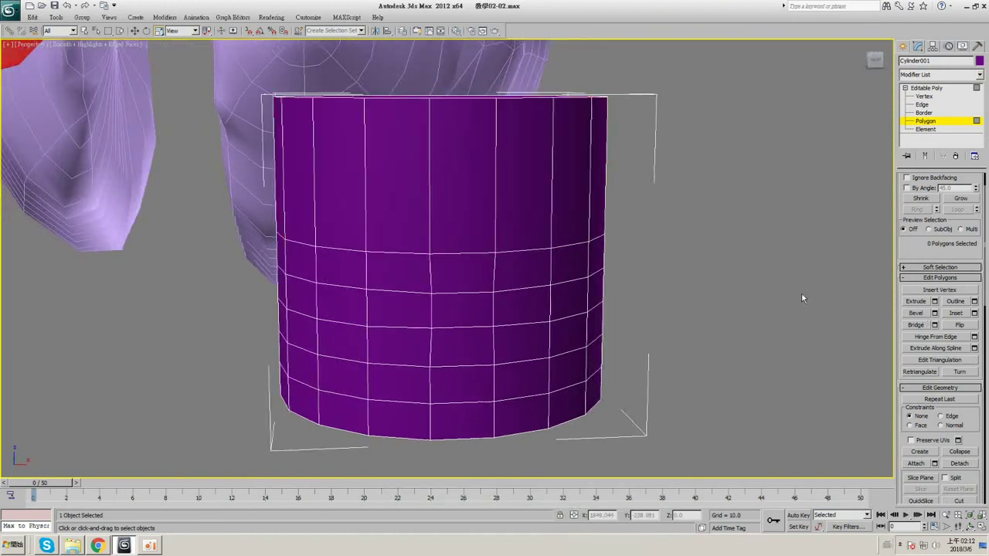
{"action": "key", "text": "F3"}
{"action": "key", "text": "F3"}
{"action": "left_click", "coordinate": [398, 272]}
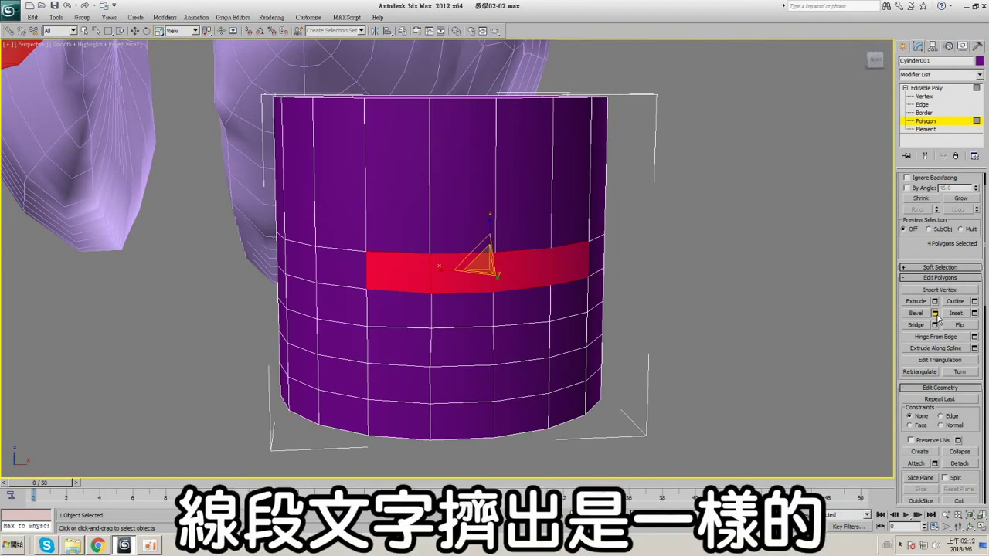
- Preview a Bevel on the four polygons with height 12.966 and outlines -3.774 and -0.426, then cancel it
{"action": "left_click", "coordinate": [935, 313]}
{"action": "middle_click_drag", "start_coordinate": [537, 251], "coordinate": [598, 216], "text": "alt"}
{"action": "scroll", "coordinate": [599, 215], "scroll_direction": "up", "scroll_amount": 3}
{"action": "mouse_move", "coordinate": [354, 265]}
{"action": "left_mouse_down"}
{"action": "mouse_move", "coordinate": [367, 265]}
{"action": "mouse_move", "coordinate": [357, 283]}
{"action": "mouse_move", "coordinate": [343, 281]}
{"action": "left_mouse_up"}
{"action": "middle_click_drag", "start_coordinate": [584, 271], "coordinate": [577, 267], "text": "alt"}
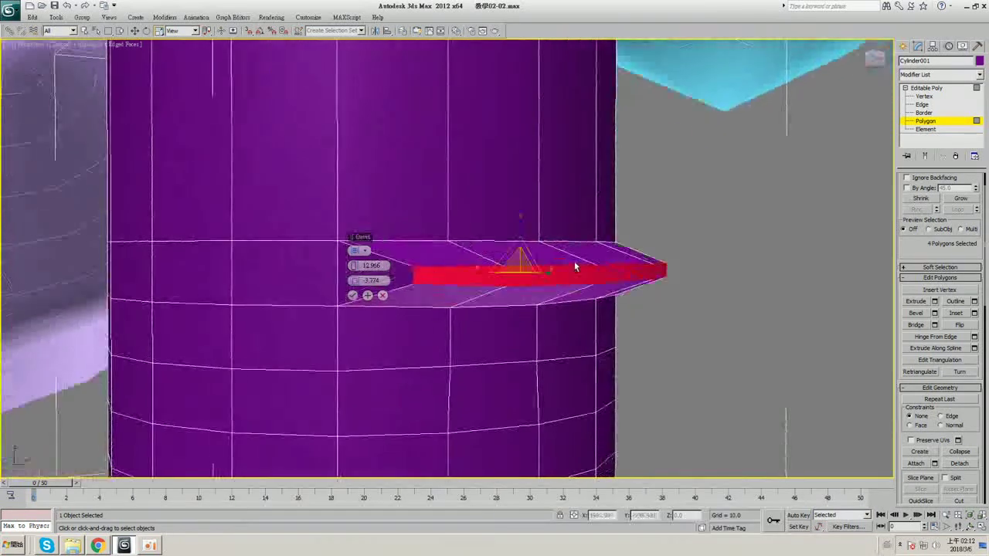
{"action": "left_click_drag", "start_coordinate": [356, 281], "coordinate": [372, 279]}
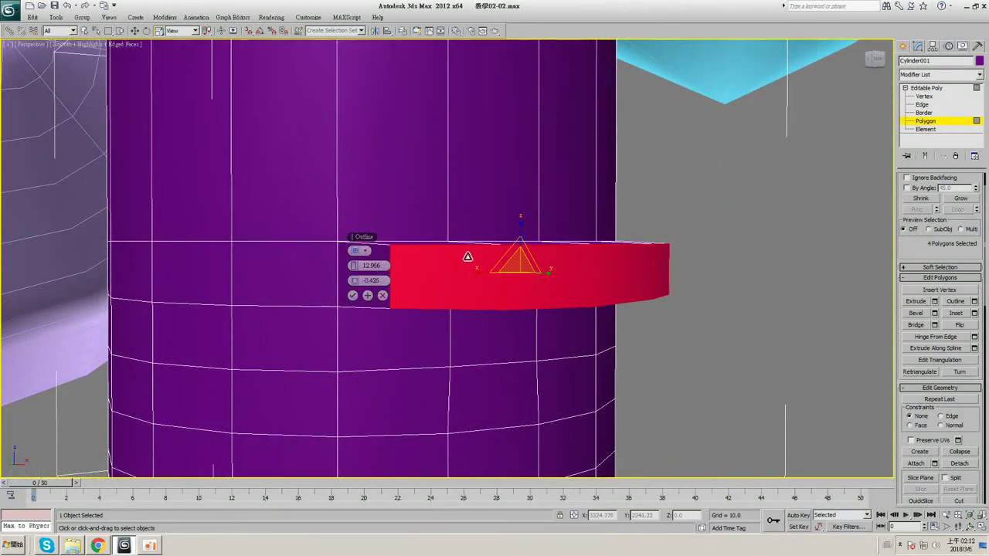
{"action": "left_click", "coordinate": [386, 302]}
- Return the cylinder to object level and check which modifiers are available for it
{"action": "left_click", "coordinate": [926, 88]}
{"action": "left_click", "coordinate": [940, 74]}
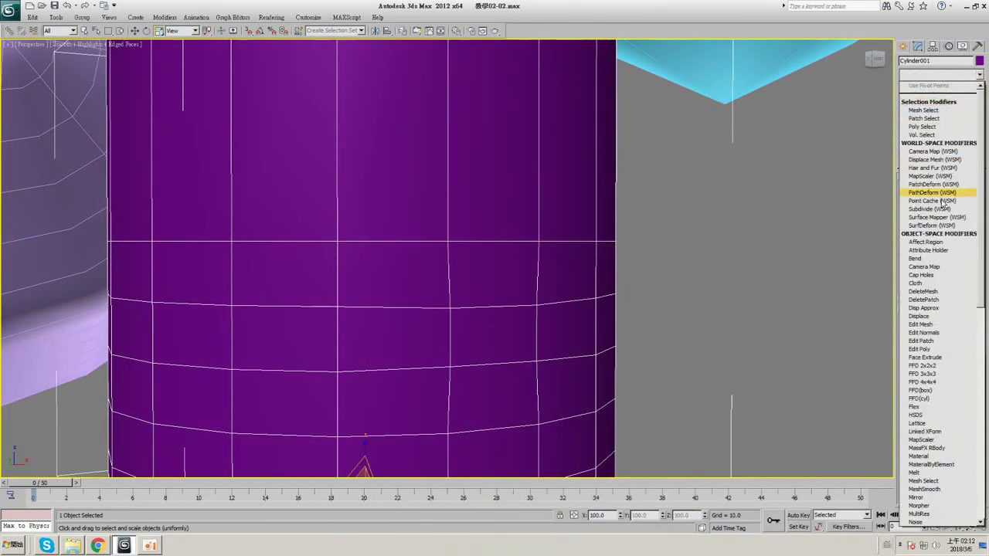
{"action": "left_click", "coordinate": [960, 76]}
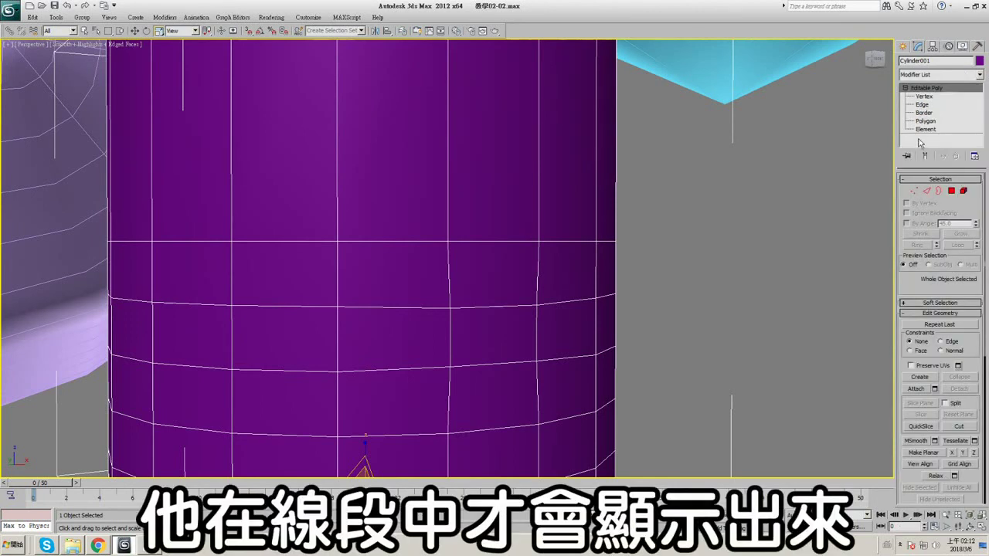
{"action": "scroll", "coordinate": [262, 240], "scroll_direction": "down", "scroll_amount": 8}
{"action": "scroll", "coordinate": [397, 259], "scroll_direction": "up", "scroll_amount": 4}
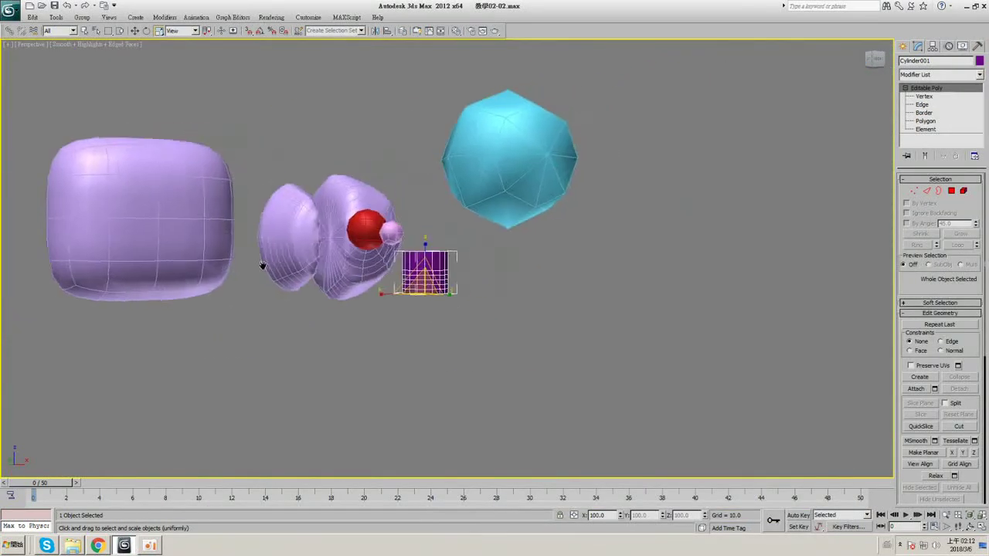
- Show all four viewports and place a "JY" text spline in the Front view
{"action": "left_click", "coordinate": [981, 528]}
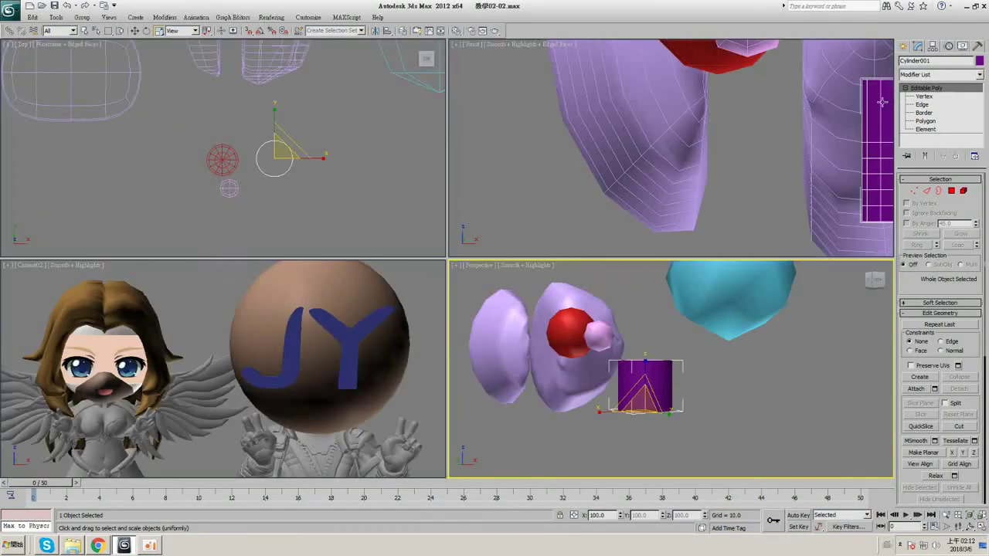
{"action": "left_click", "coordinate": [902, 45]}
{"action": "left_click", "coordinate": [919, 63]}
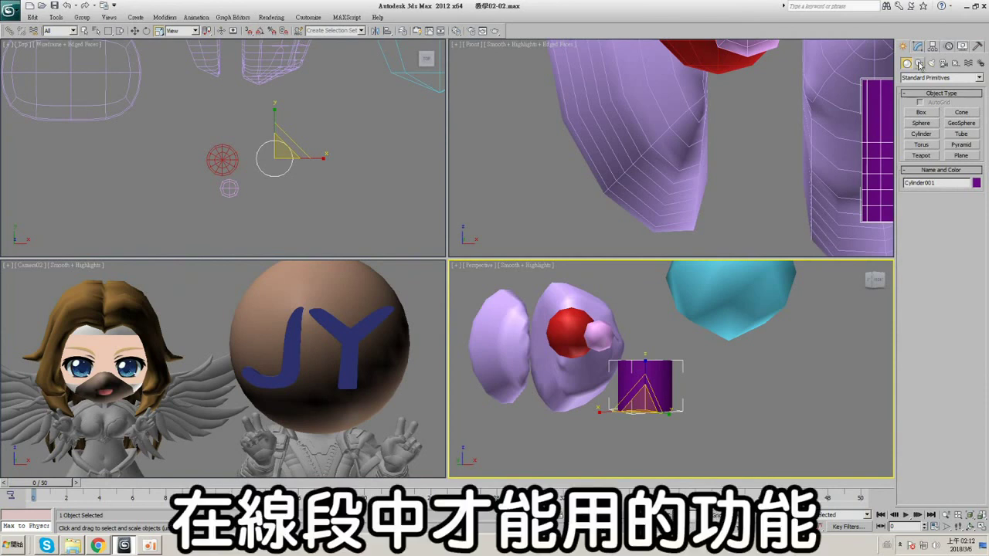
{"action": "left_click", "coordinate": [921, 163]}
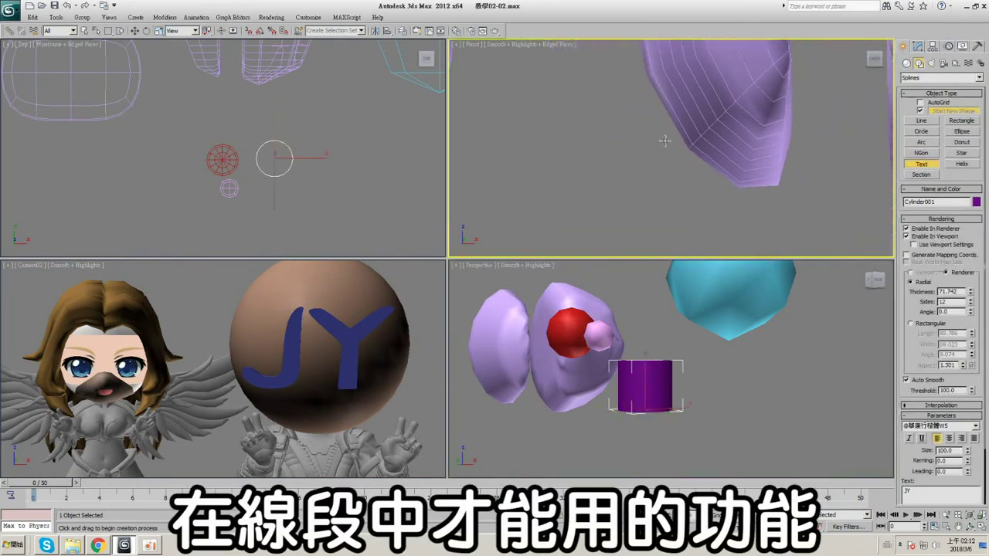
{"action": "left_click", "coordinate": [589, 166]}
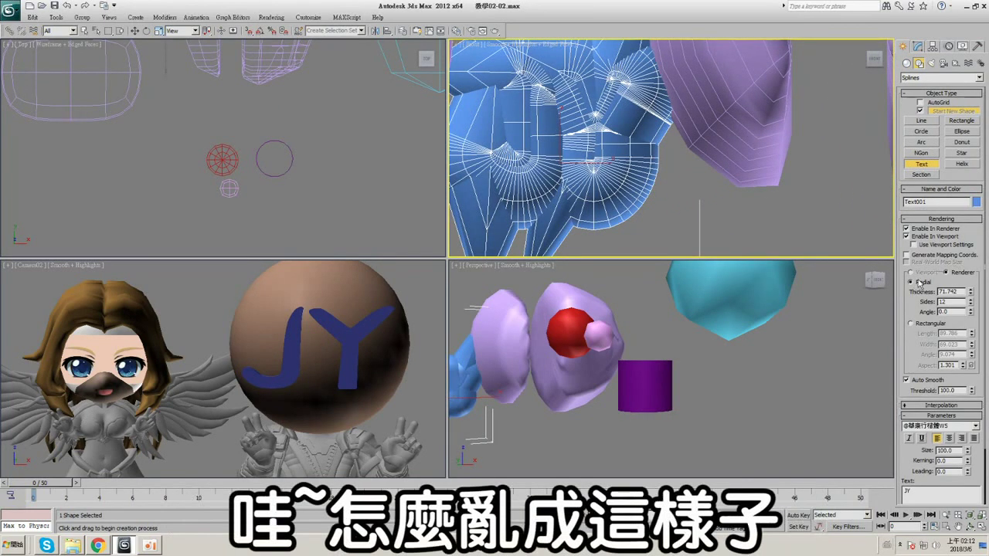
- Disable Enable In Renderer and Enable In Viewport for the JY text
{"action": "left_click", "coordinate": [919, 230]}
{"action": "left_click", "coordinate": [918, 237]}
{"action": "middle_click_drag", "start_coordinate": [637, 295], "coordinate": [660, 291]}
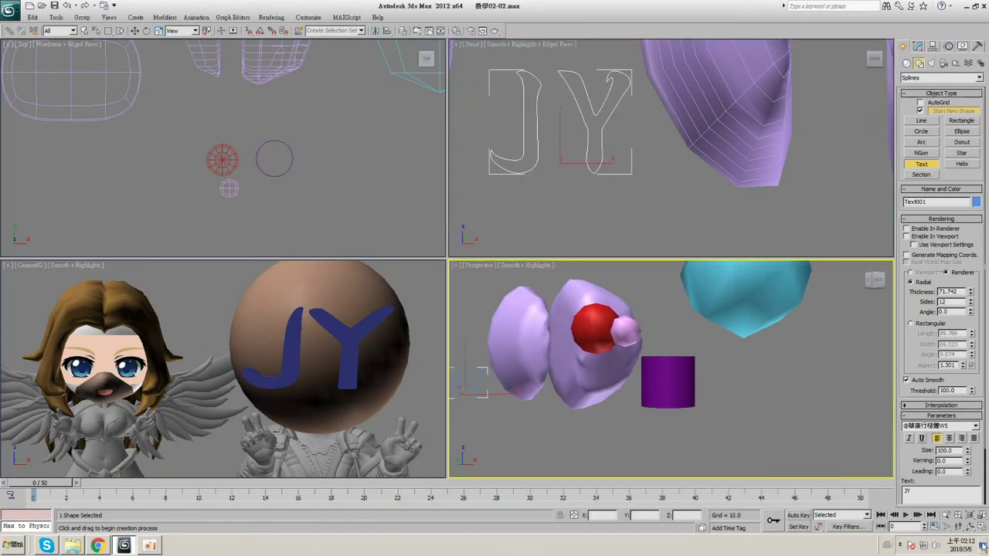
- Apply a Bevel modifier to the text: Level 1 height -8.5, outline 8.6; Level 2 height 15; Level 3 height 6, outline -12.4
{"action": "left_click", "coordinate": [981, 526]}
{"action": "left_click", "coordinate": [979, 75]}
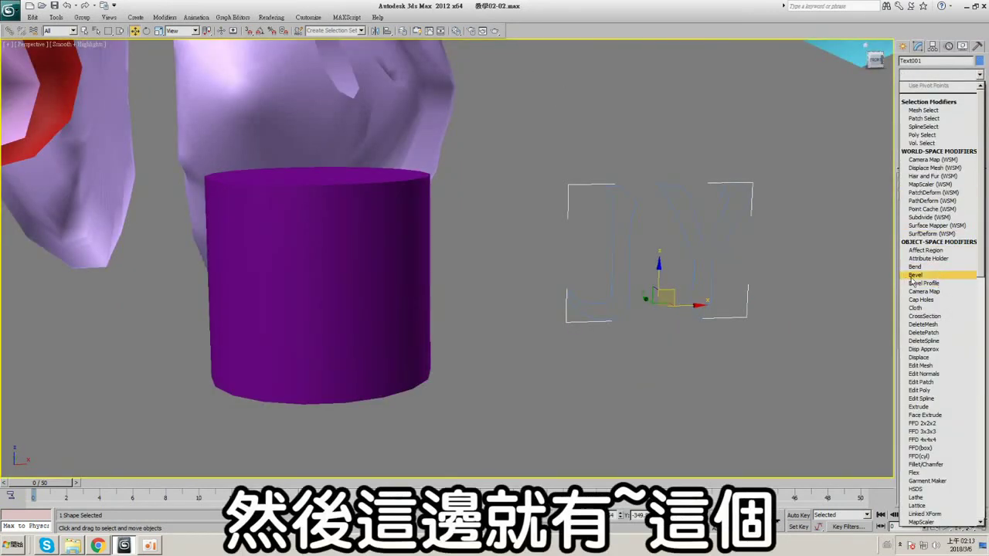
{"action": "left_click", "coordinate": [915, 275]}
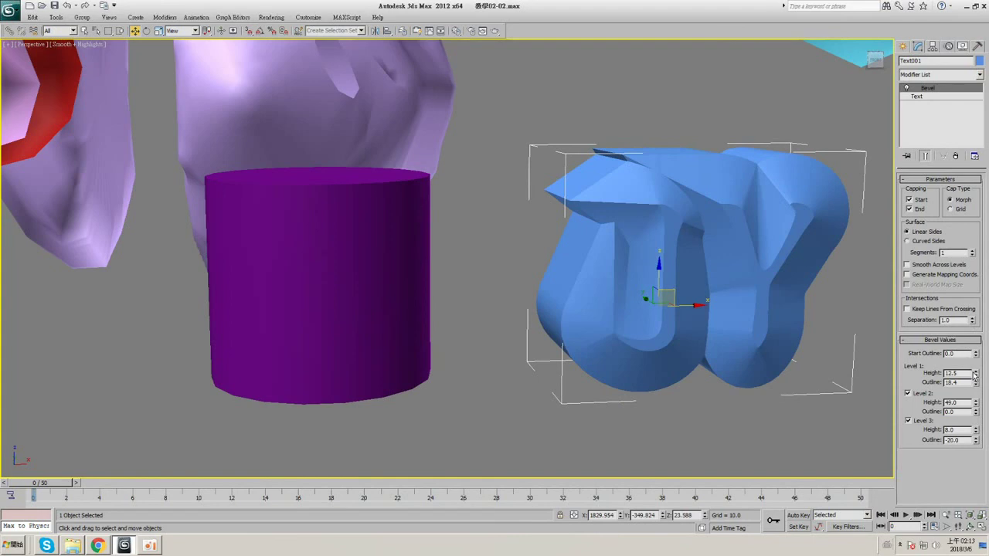
{"action": "left_click_drag", "start_coordinate": [975, 379], "coordinate": [975, 411]}
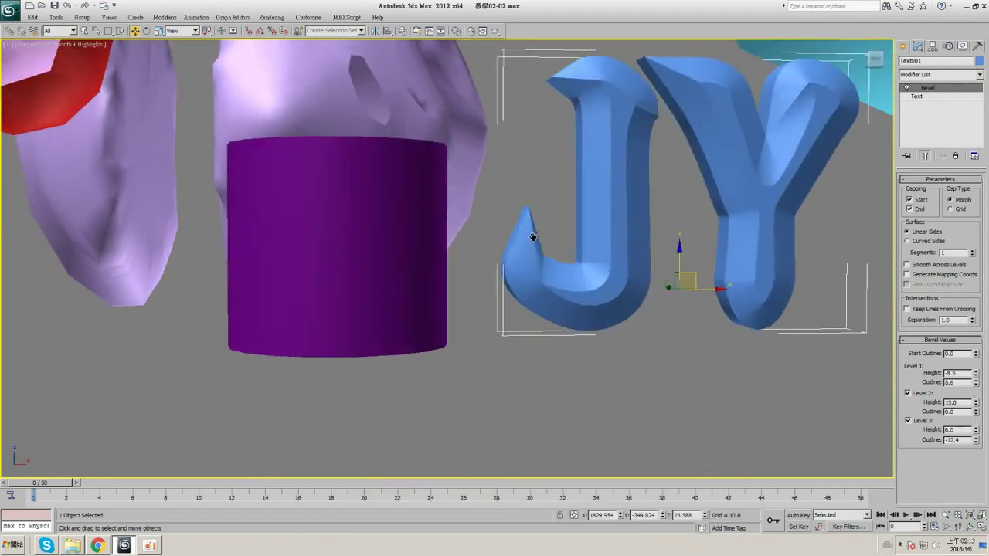
{"action": "key", "text": "F4"}
{"action": "middle_click_drag", "start_coordinate": [542, 211], "coordinate": [611, 221], "text": "alt"}
{"action": "key", "text": "F4"}
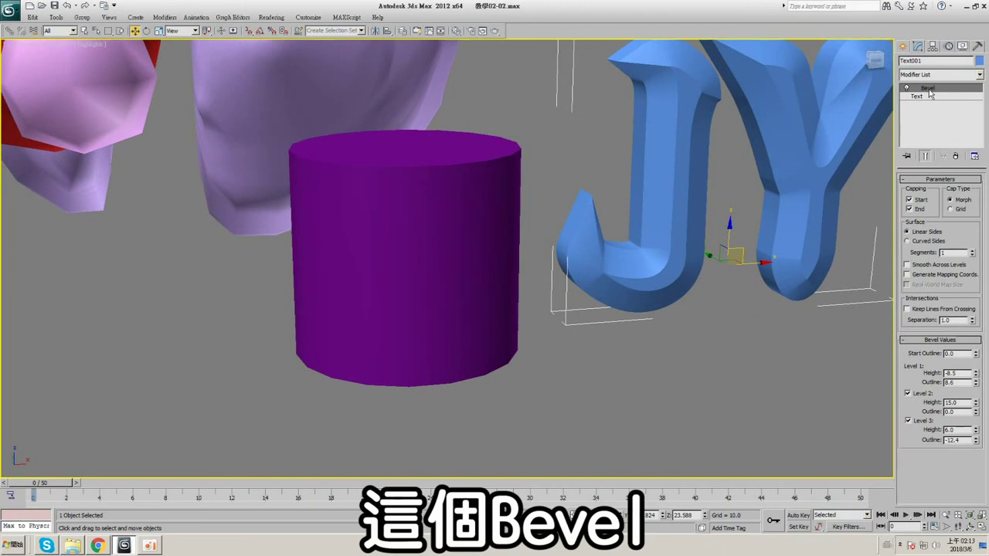
- Select the cylinder, return to its Polygon level, and display edged faces
{"action": "left_click", "coordinate": [412, 219]}
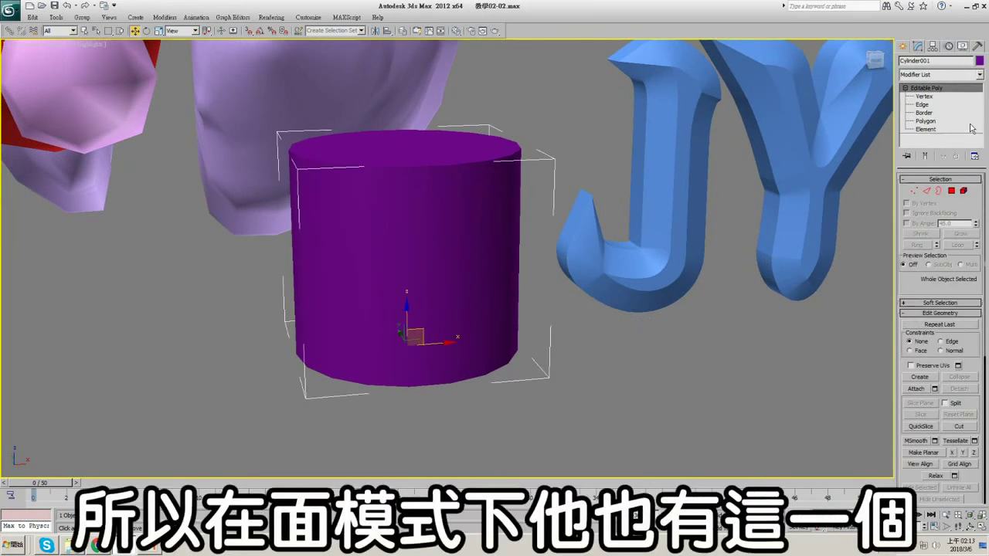
{"action": "key", "text": "4"}
{"action": "middle_click_drag", "start_coordinate": [406, 228], "coordinate": [426, 218]}
{"action": "key", "text": "F4"}
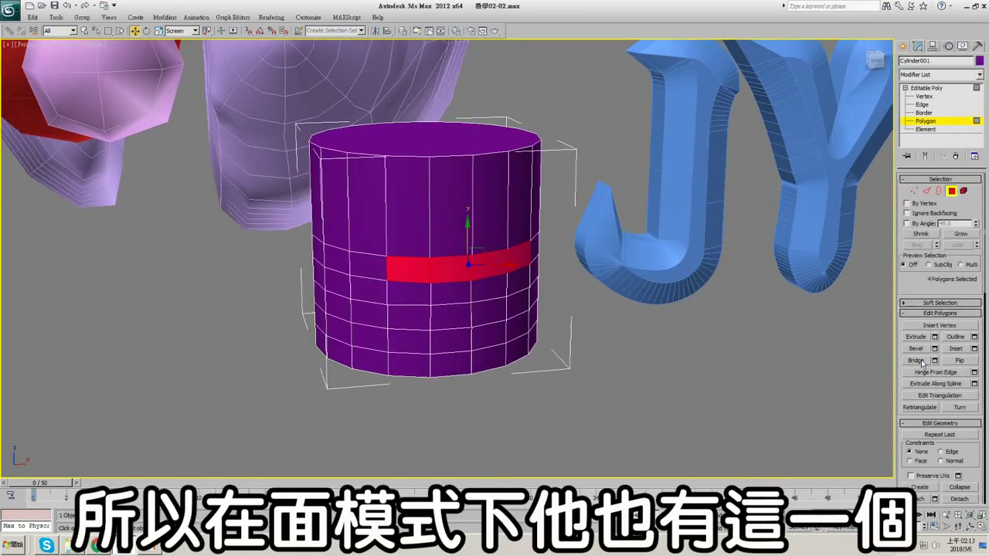
- Preview a Bevel on the four selected polygons with height 12.966 and outline 2.061
{"action": "left_click", "coordinate": [934, 348]}
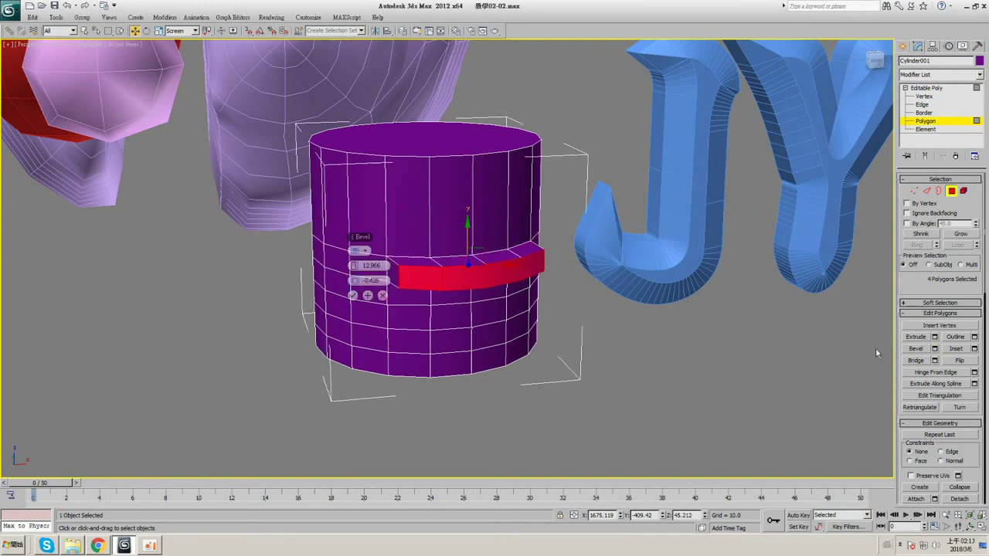
{"action": "scroll", "coordinate": [367, 287], "scroll_direction": "up", "scroll_amount": 3}
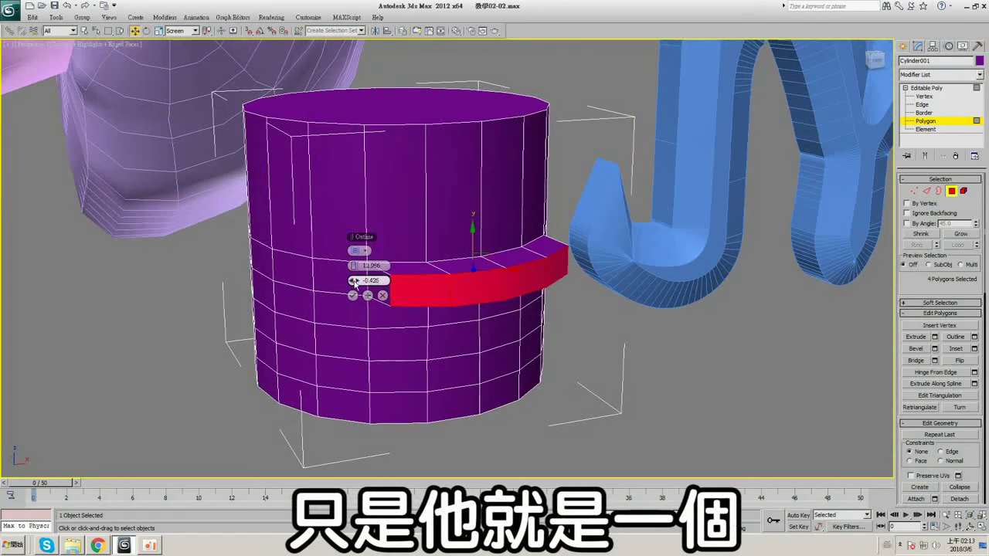
{"action": "left_click_drag", "start_coordinate": [355, 283], "coordinate": [354, 267]}
{"action": "left_click", "coordinate": [338, 220]}
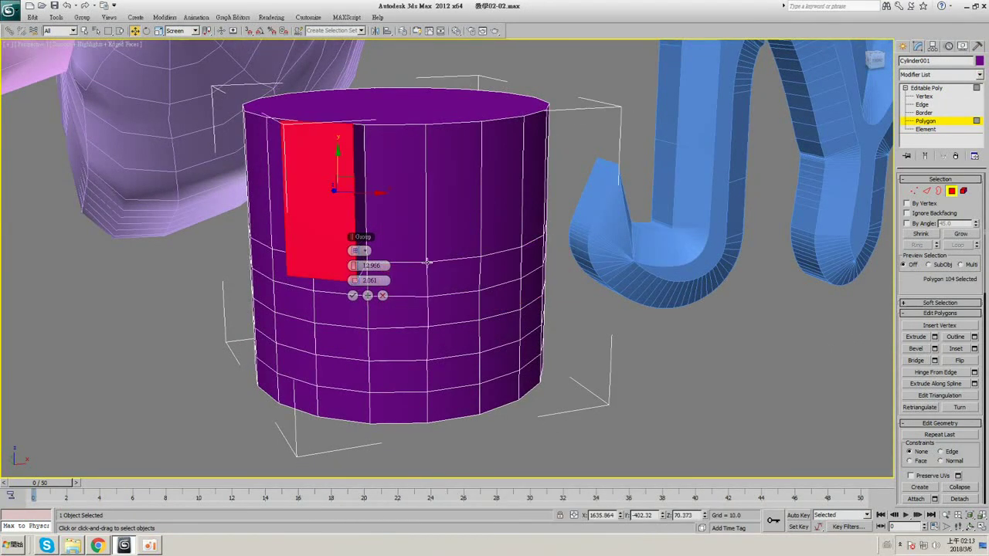
{"action": "key", "text": "ctrl+z"}
- Compare the Group, Local Normal and By Polygon bevel types on the four polygons, ending with By Polygon
{"action": "left_click", "coordinate": [366, 251]}
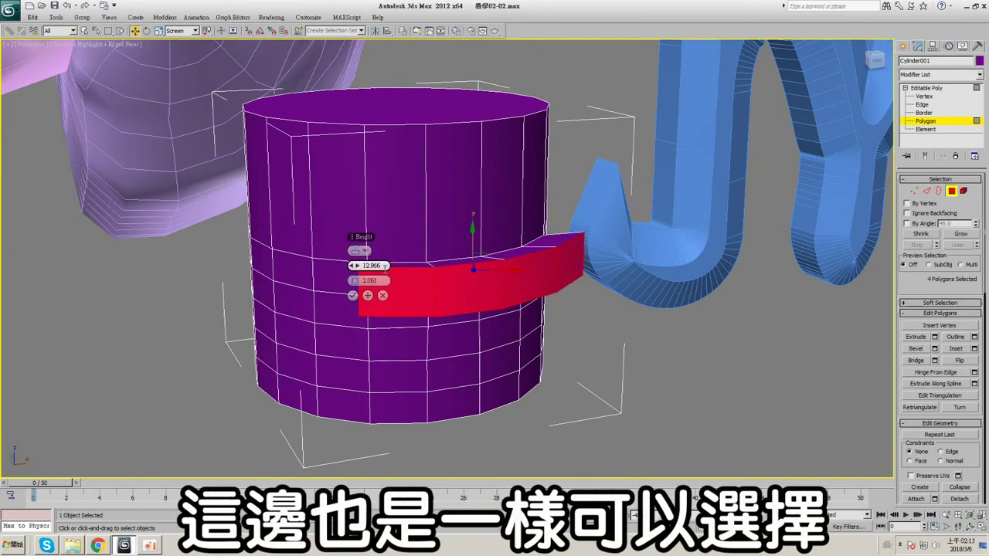
{"action": "left_click", "coordinate": [360, 251]}
{"action": "left_click", "coordinate": [355, 280]}
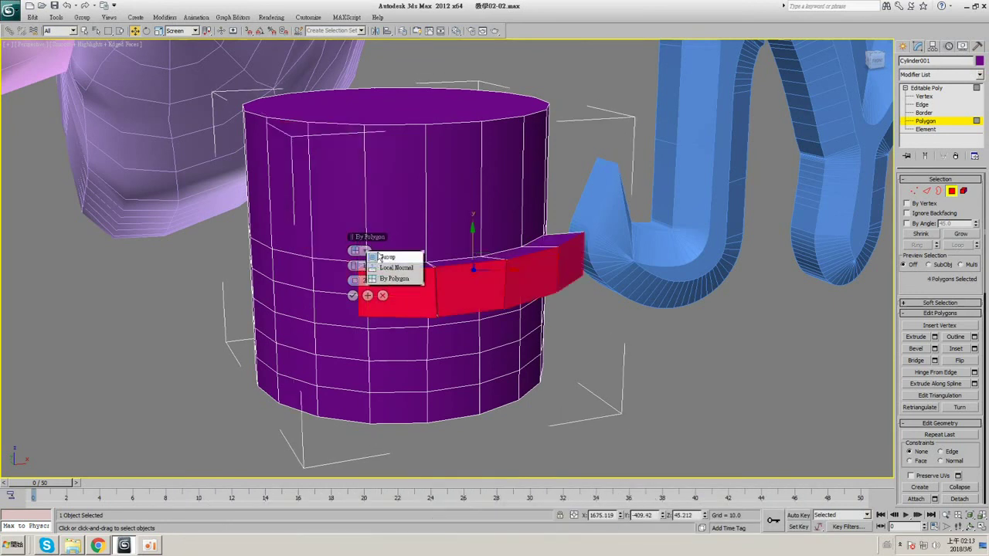
{"action": "left_click", "coordinate": [382, 257]}
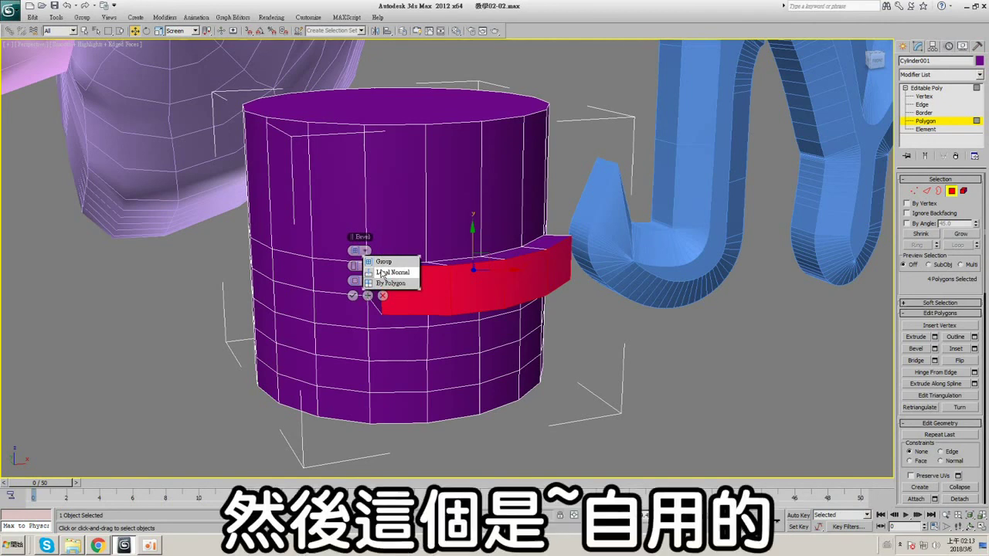
{"action": "middle_click_drag", "start_coordinate": [465, 282], "coordinate": [496, 284], "text": "alt"}
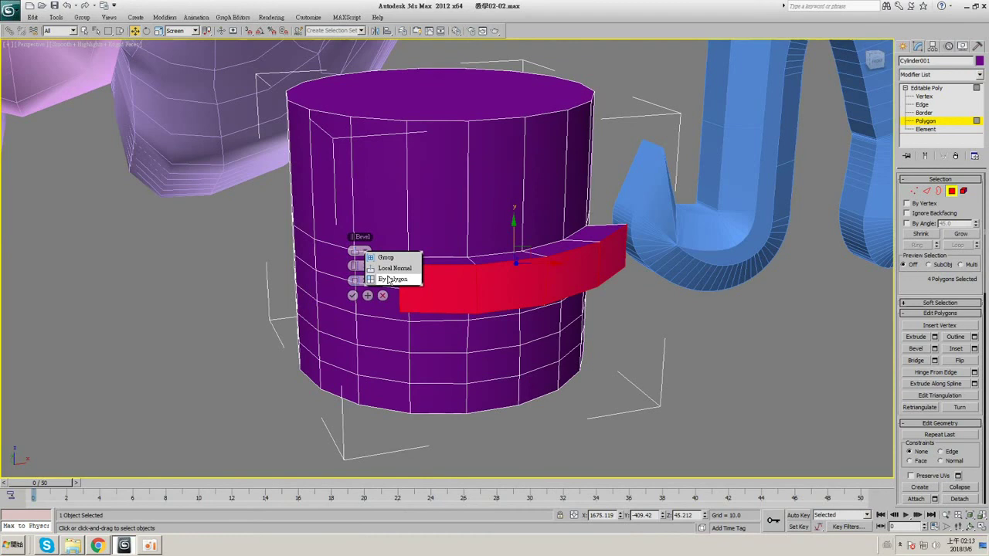
{"action": "left_click", "coordinate": [397, 279]}
- Select two adjacent polygons, preview a By Polygon Bevel with outline -0.235 on them, and cancel it
{"action": "middle_click_drag", "start_coordinate": [535, 265], "coordinate": [440, 238], "text": "alt"}
{"action": "left_click", "coordinate": [552, 290], "text": "ctrl"}
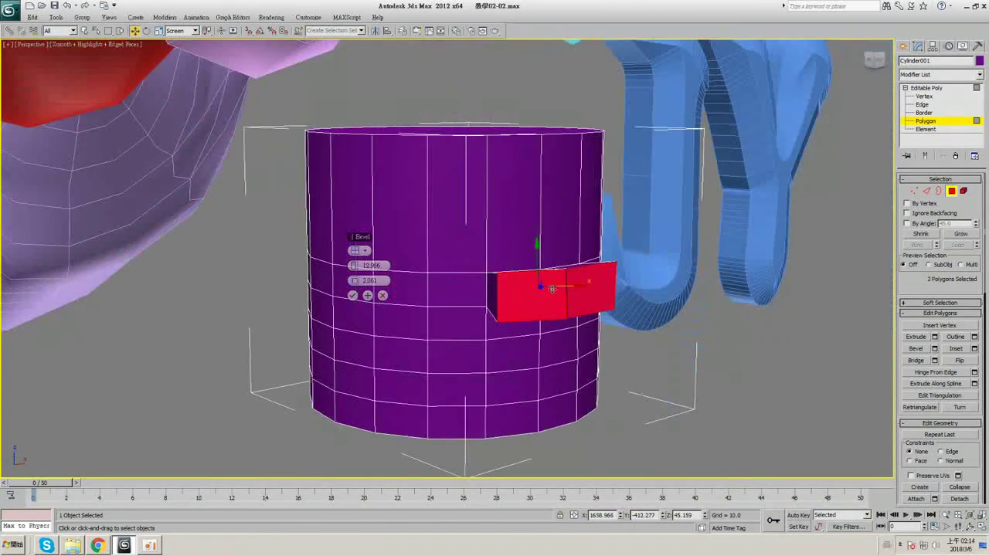
{"action": "left_click", "coordinate": [934, 347]}
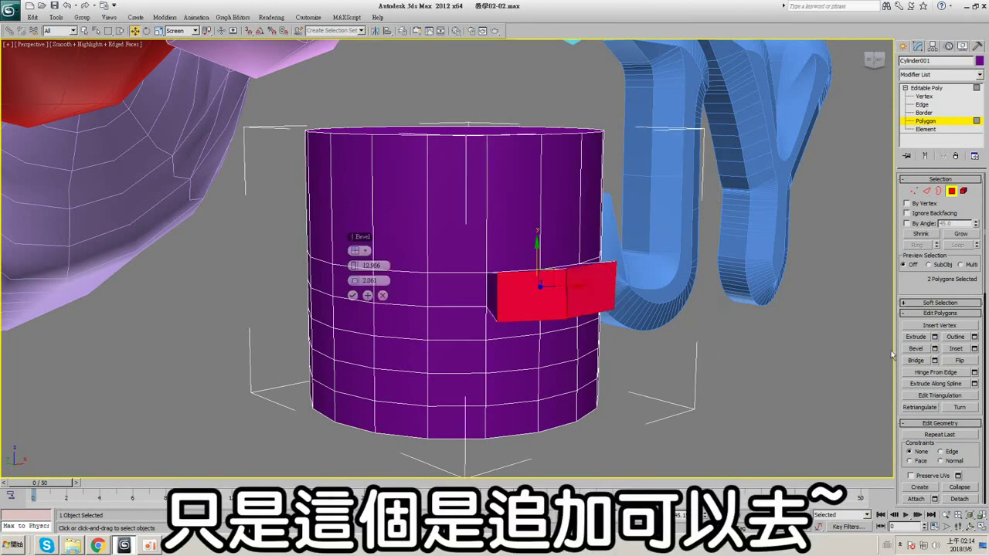
{"action": "left_click_drag", "start_coordinate": [358, 282], "coordinate": [345, 284]}
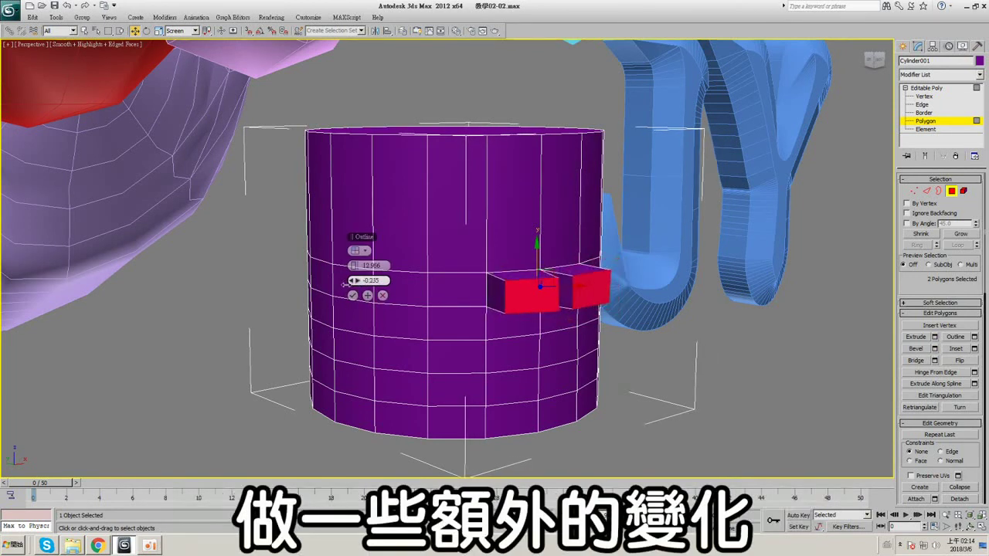
{"action": "left_click", "coordinate": [382, 296]}
{"action": "middle_click_drag", "start_coordinate": [576, 310], "coordinate": [544, 306], "text": "alt"}
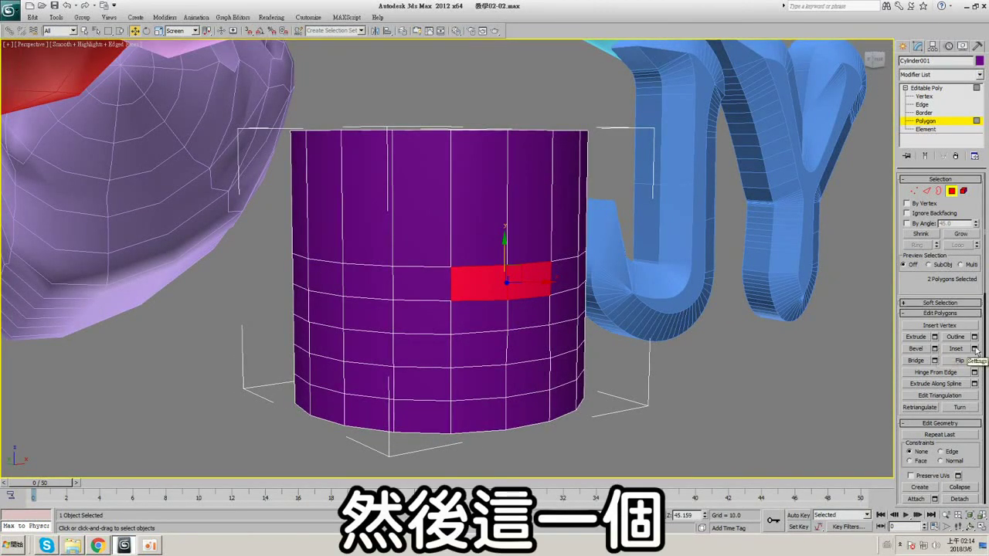
- Select a three-by-three block of polygons on the front of the cylinder, just below its tall upper faces
{"action": "left_click", "coordinate": [84, 31]}
{"action": "left_click", "coordinate": [431, 281]}
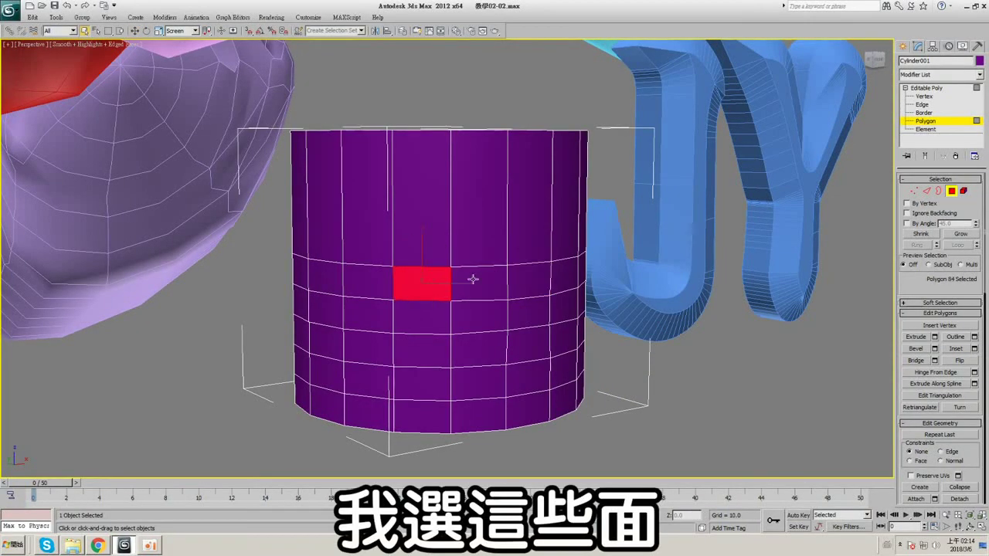
{"action": "left_click", "coordinate": [522, 291], "text": "ctrl"}
{"action": "left_click", "coordinate": [527, 315], "text": "ctrl"}
{"action": "left_click", "coordinate": [531, 340], "text": "ctrl"}
{"action": "left_click", "coordinate": [423, 317], "text": "ctrl"}
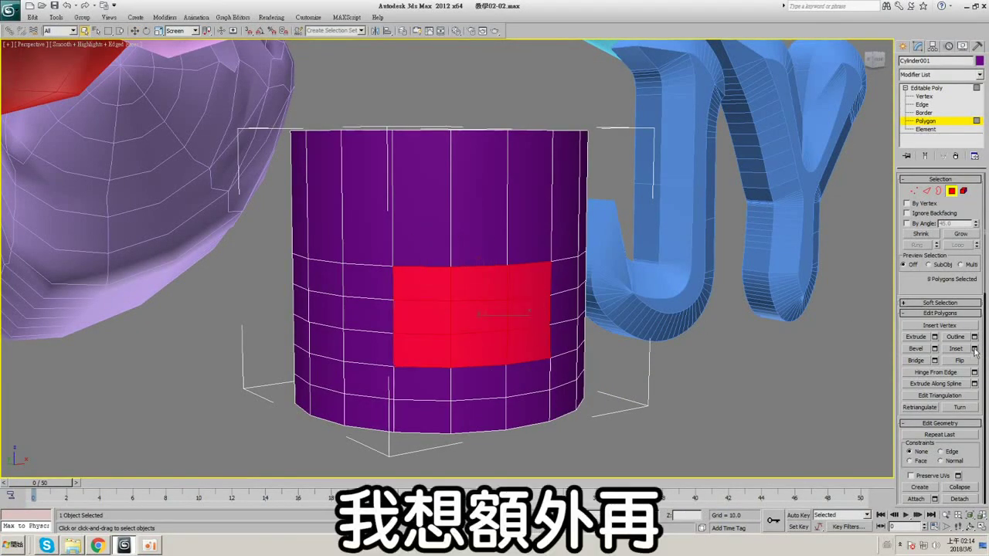
- Inset the nine selected polygons as one group and collapse the inset faces to a single point
{"action": "left_click", "coordinate": [975, 348]}
{"action": "left_click_drag", "start_coordinate": [359, 265], "coordinate": [373, 265]}
{"action": "middle_click_drag", "start_coordinate": [556, 303], "coordinate": [556, 266]}
{"action": "scroll", "coordinate": [556, 266], "scroll_direction": "up", "scroll_amount": 4}
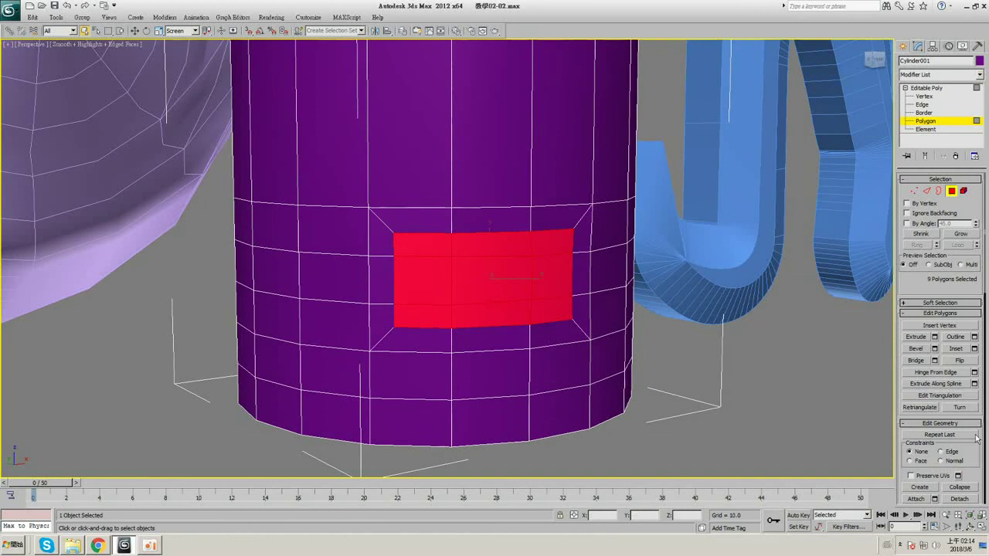
{"action": "left_click_drag", "start_coordinate": [978, 468], "coordinate": [978, 467]}
{"action": "left_click", "coordinate": [966, 488]}
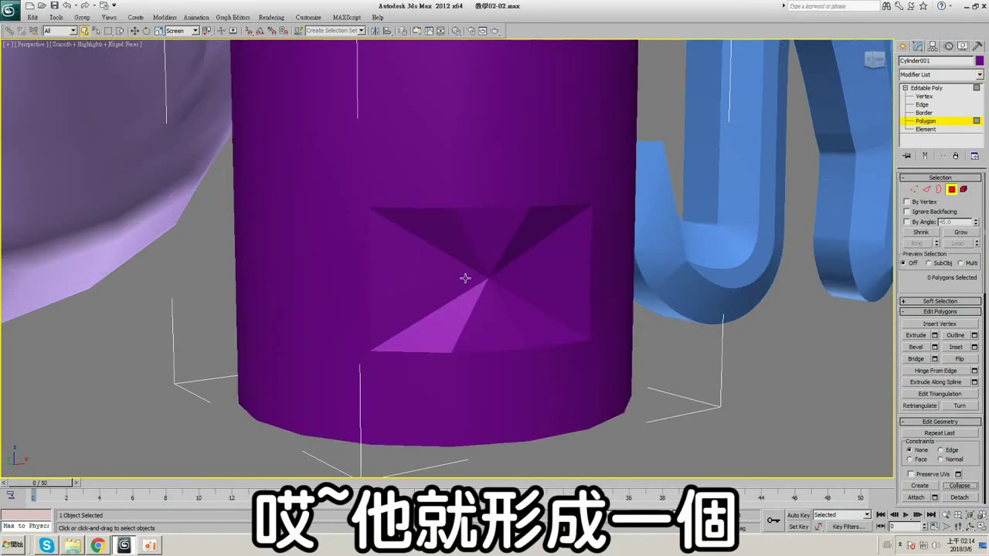
- Undo the collapse and inset, then try collapsing the nine polygons directly without an inset and undo it
{"action": "key", "text": "ctrl+z"}
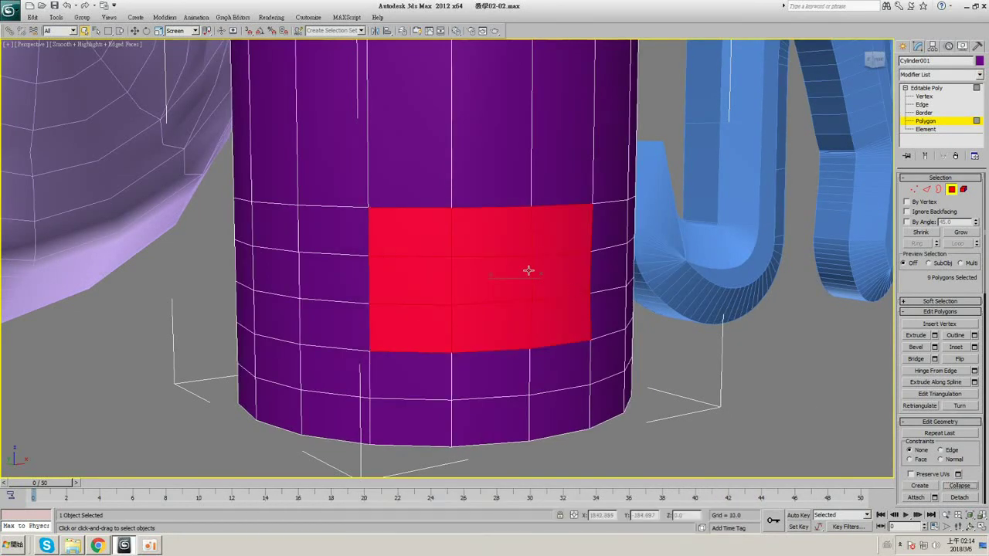
{"action": "left_click", "coordinate": [965, 489]}
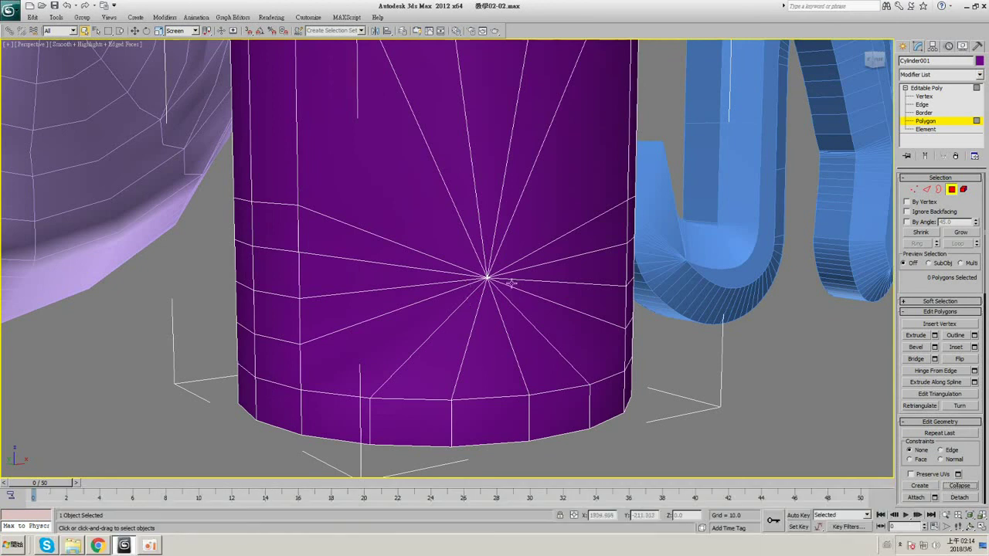
{"action": "key", "text": "ctrl+z"}
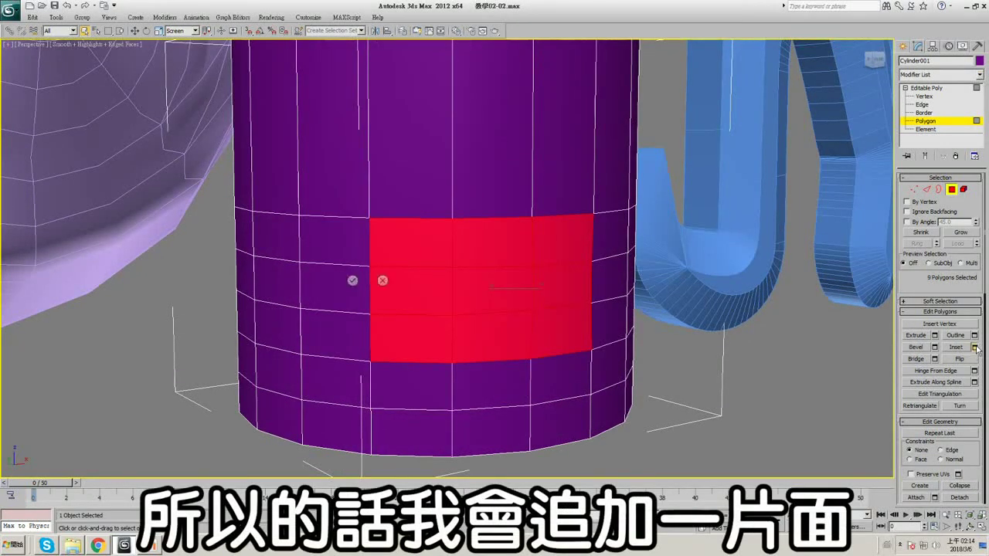
- Repeat the inset and collapse on the nine polygons, then undo them and clear the selection
{"action": "left_click", "coordinate": [353, 280]}
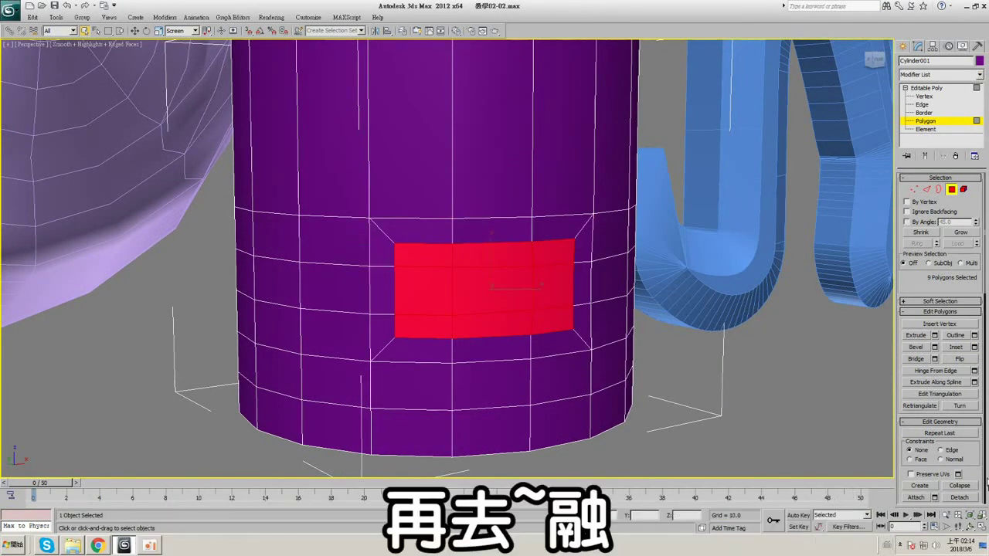
{"action": "left_click", "coordinate": [971, 488]}
{"action": "mouse_move", "coordinate": [497, 315]}
{"action": "middle_mouse_down", "text": "alt"}
{"action": "mouse_move", "coordinate": [441, 309]}
{"action": "mouse_move", "coordinate": [483, 312]}
{"action": "middle_mouse_up", "text": "alt"}
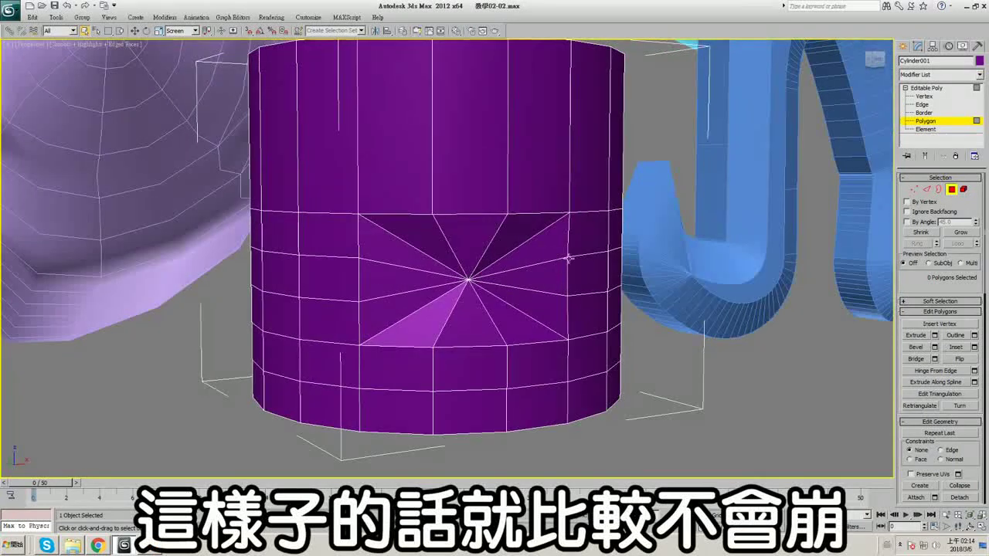
{"action": "key", "text": "ctrl+z"}
{"action": "middle_click_drag", "start_coordinate": [569, 258], "coordinate": [592, 307], "text": "alt"}
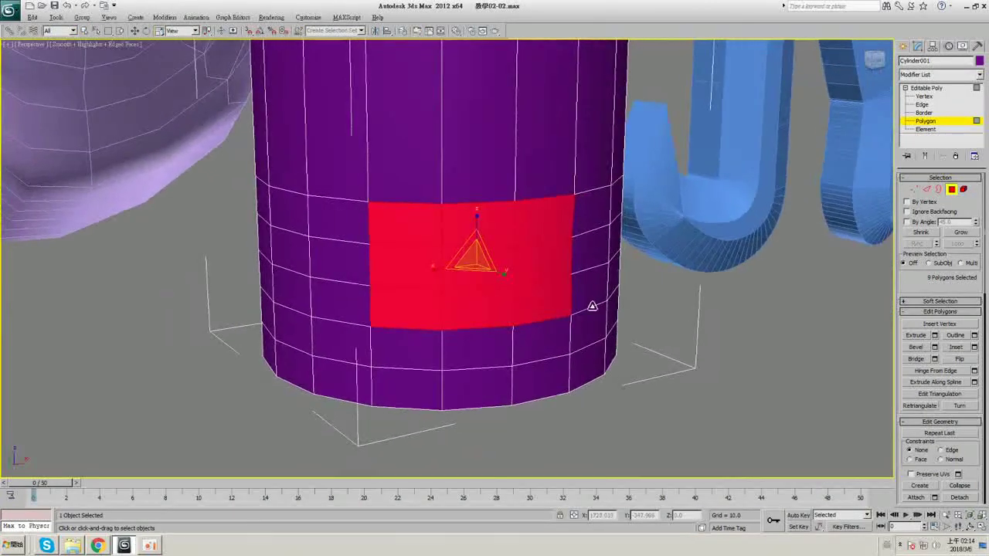
{"action": "left_click", "coordinate": [698, 319]}
{"action": "scroll", "coordinate": [481, 305], "scroll_direction": "down", "scroll_amount": 5}
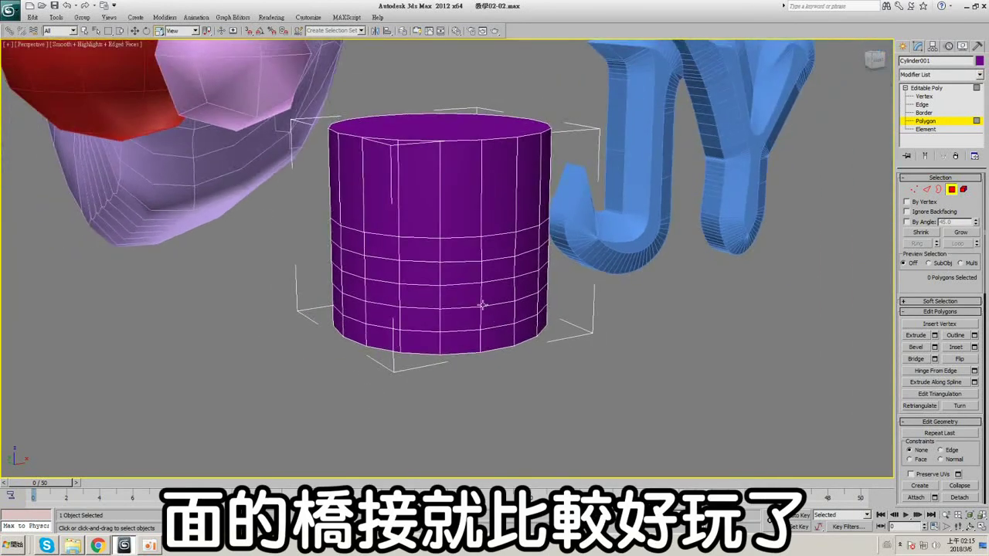
{"action": "left_click", "coordinate": [461, 271]}
{"action": "scroll", "coordinate": [443, 222], "scroll_direction": "up", "scroll_amount": 3}
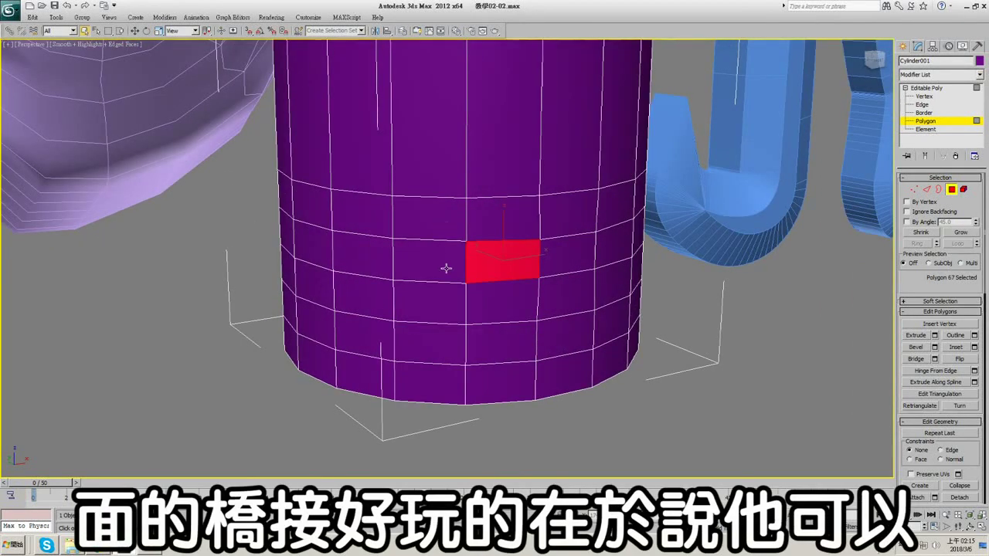
{"action": "scroll", "coordinate": [487, 232], "scroll_direction": "down", "scroll_amount": 4}
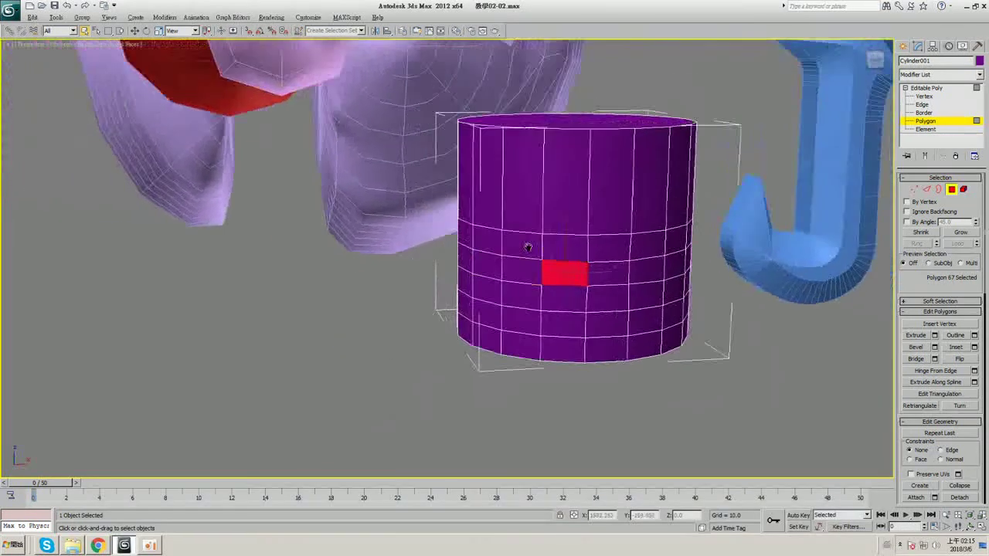
{"action": "left_click", "coordinate": [925, 88]}
{"action": "key", "text": "w"}
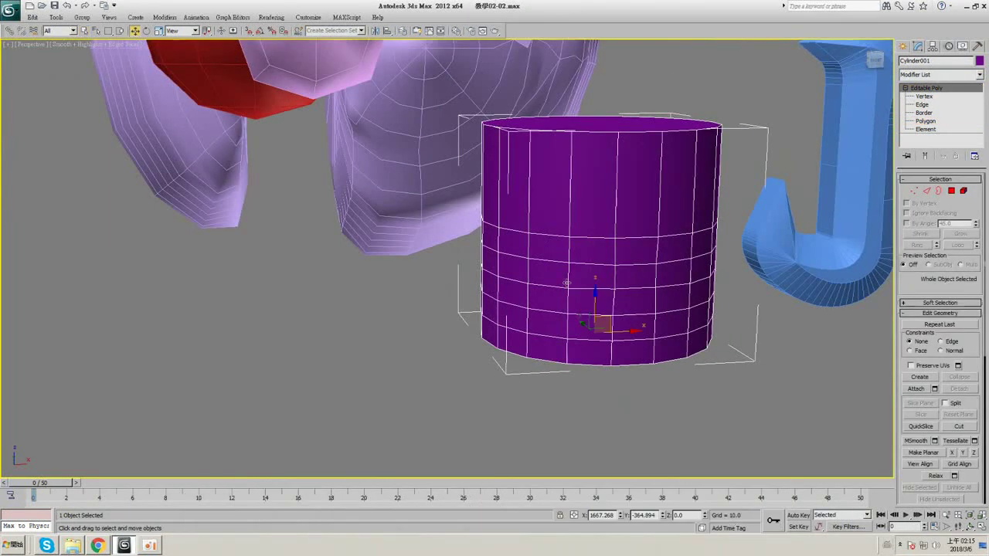
{"action": "left_click_drag", "start_coordinate": [630, 330], "coordinate": [309, 344], "text": "shift"}
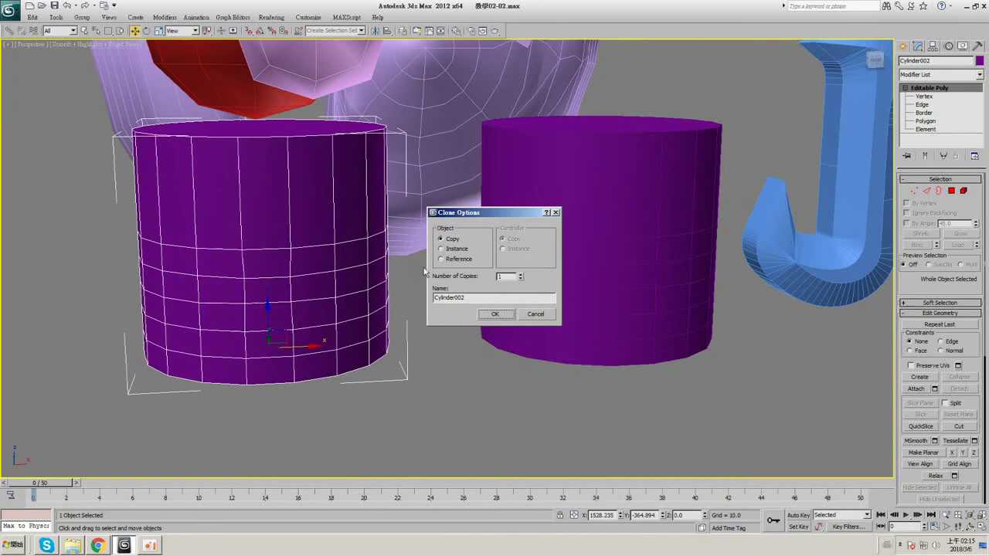
{"action": "left_click", "coordinate": [556, 212]}
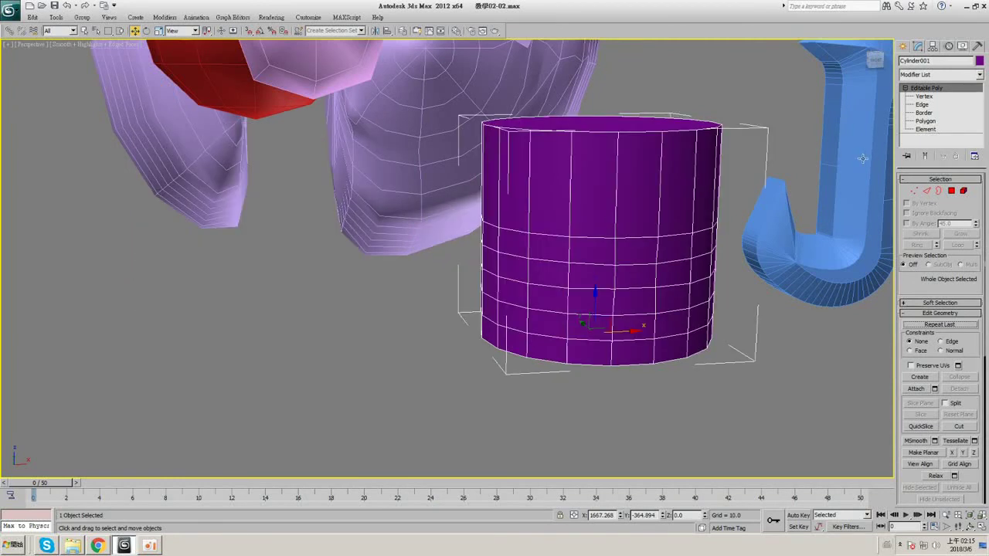
- At Element level, clone the whole cylinder sideways along X as a second element of the same object
{"action": "left_click", "coordinate": [926, 130]}
{"action": "left_click", "coordinate": [622, 263]}
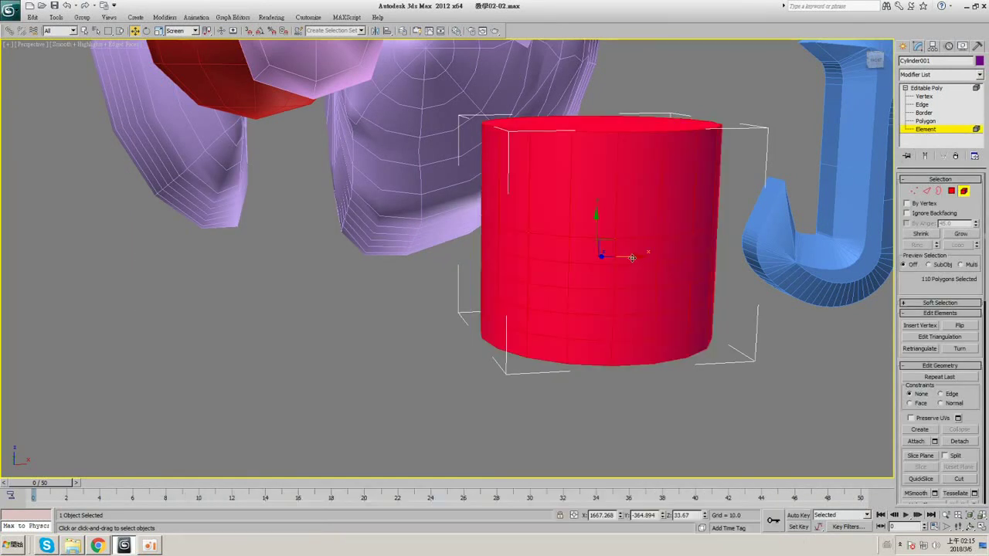
{"action": "left_click_drag", "start_coordinate": [629, 259], "coordinate": [314, 240], "text": "shift"}
{"action": "left_click", "coordinate": [412, 210]}
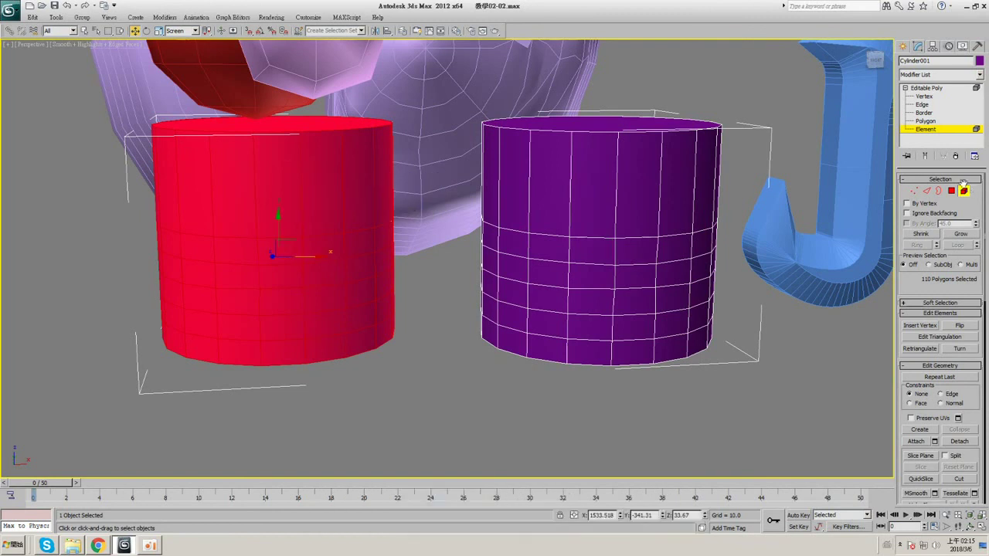
- Switch to Polygon level and select one polygon on each cylinder where the two sides face each other
{"action": "left_click", "coordinate": [940, 122]}
{"action": "middle_click_drag", "start_coordinate": [437, 294], "coordinate": [497, 301]}
{"action": "scroll", "coordinate": [465, 279], "scroll_direction": "up", "scroll_amount": 5}
{"action": "left_click", "coordinate": [595, 306]}
{"action": "left_click", "coordinate": [417, 295], "text": "ctrl"}
- Preview a one-segment Bridge between the two facing polygons and inspect it from another angle
{"action": "left_click", "coordinate": [934, 360]}
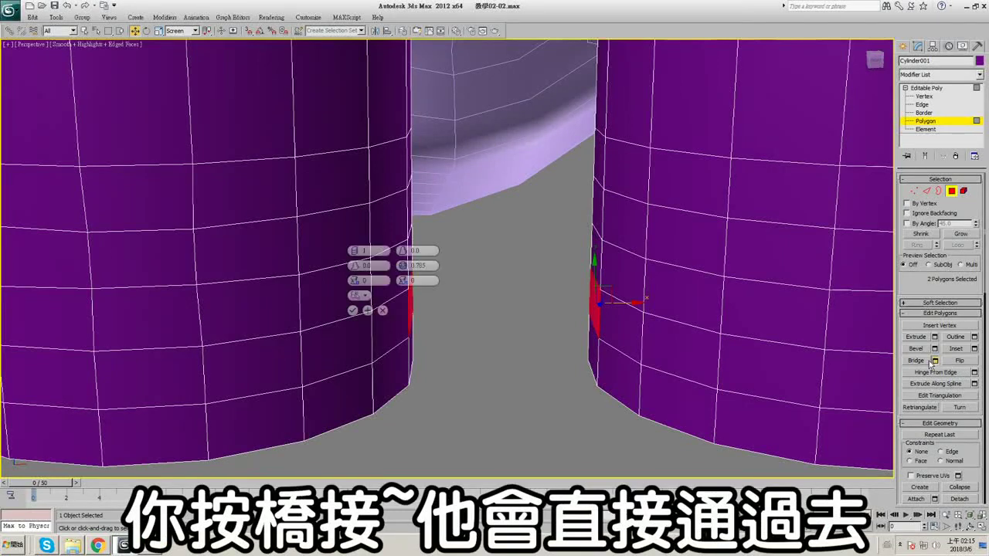
{"action": "middle_click_drag", "start_coordinate": [609, 304], "coordinate": [566, 300], "text": "alt"}
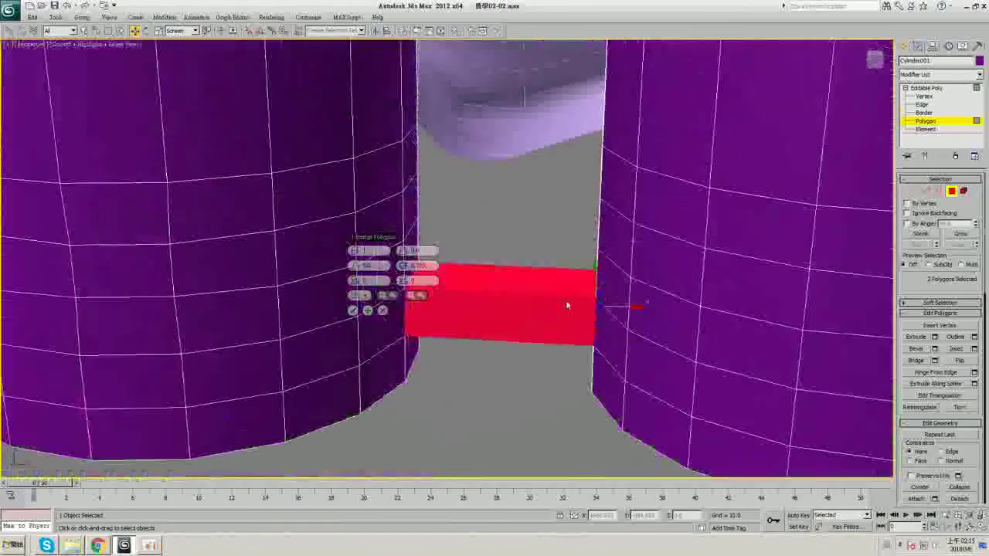
{"action": "key", "text": "F3"}
{"action": "mouse_move", "coordinate": [539, 262]}
{"action": "middle_mouse_down", "text": "alt"}
{"action": "mouse_move", "coordinate": [569, 254]}
{"action": "mouse_move", "coordinate": [592, 289]}
{"action": "middle_mouse_up", "text": "alt"}
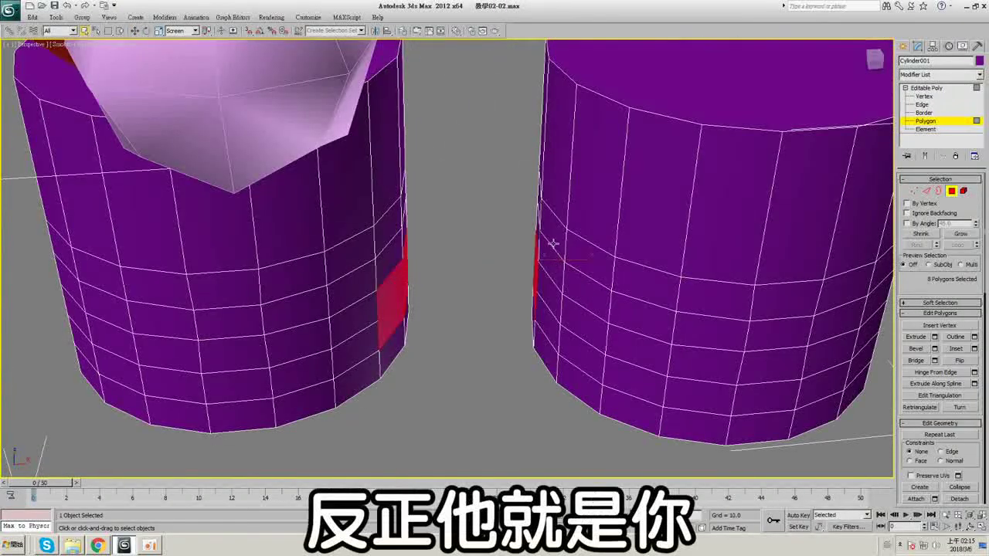
- Select one polygon on each cylinder's facing side at different heights and preview a Bridge between them
{"action": "left_click", "coordinate": [553, 243]}
{"action": "middle_click_drag", "start_coordinate": [553, 243], "coordinate": [514, 249], "text": "alt"}
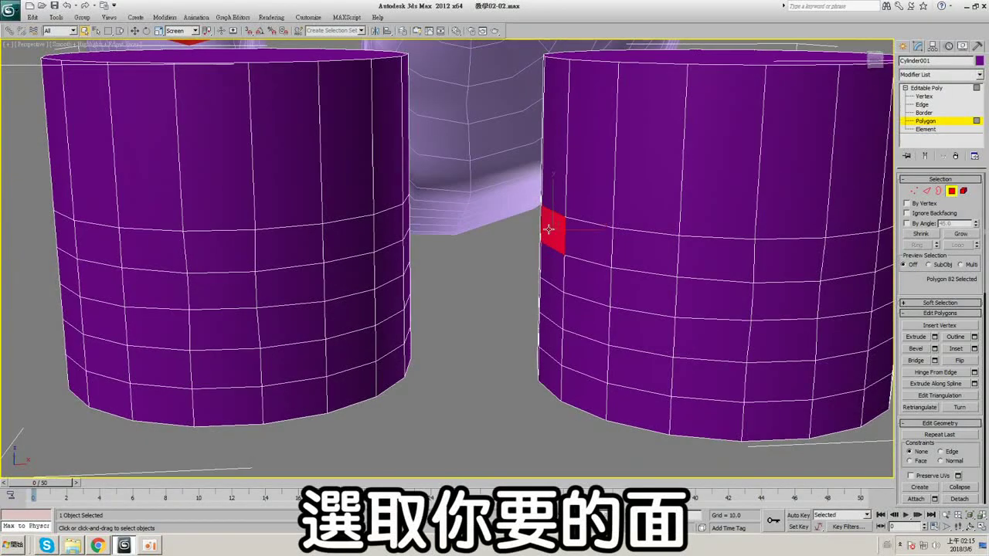
{"action": "left_click", "coordinate": [384, 301], "text": "ctrl"}
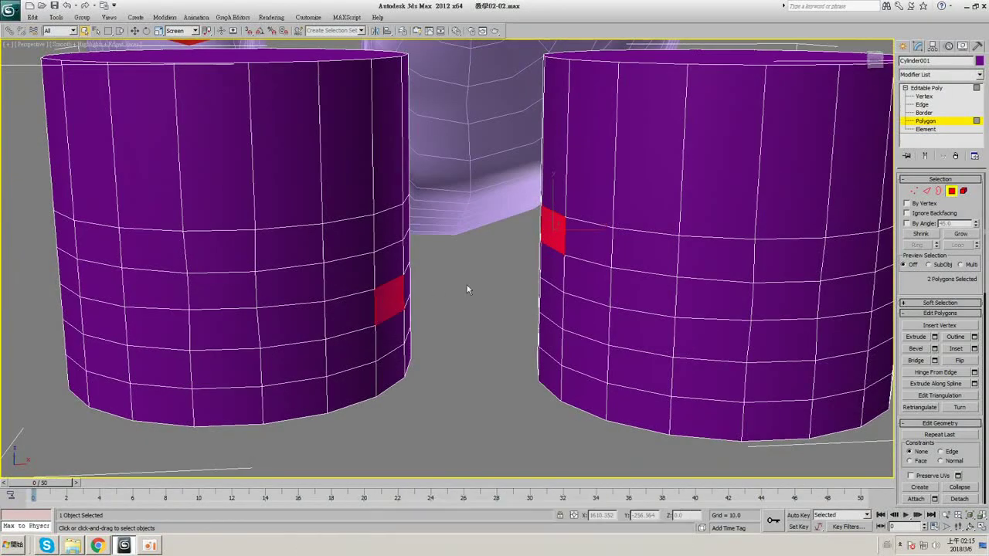
{"action": "left_click", "coordinate": [934, 360]}
{"action": "middle_click_drag", "start_coordinate": [534, 290], "coordinate": [380, 309], "text": "alt"}
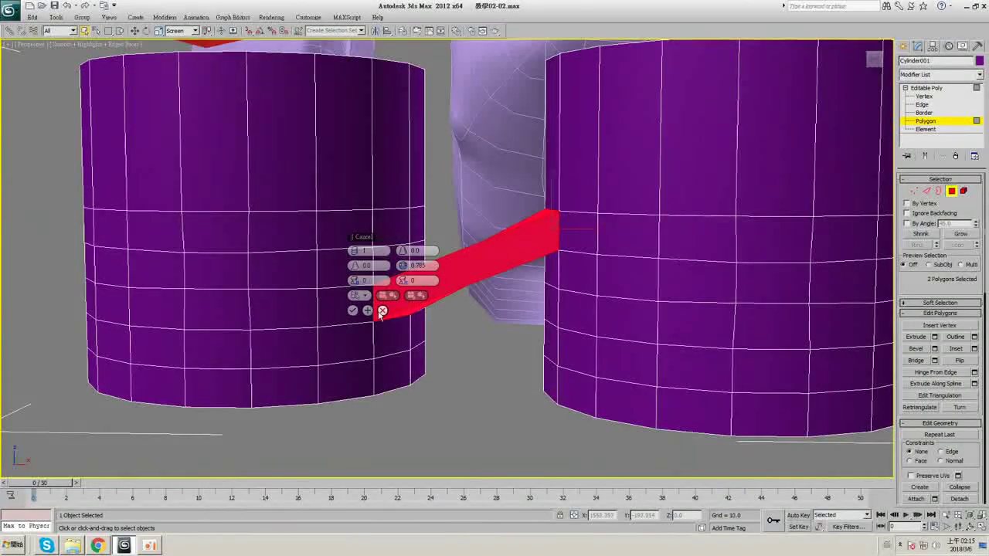
- Preview a Bridge from two adjacent polygons on the copied cylinder to the single polygon on the original
{"action": "middle_click_drag", "start_coordinate": [442, 271], "coordinate": [405, 266], "text": "alt"}
{"action": "middle_click_drag", "start_coordinate": [470, 275], "coordinate": [396, 264], "text": "alt"}
{"action": "left_click", "coordinate": [934, 360]}
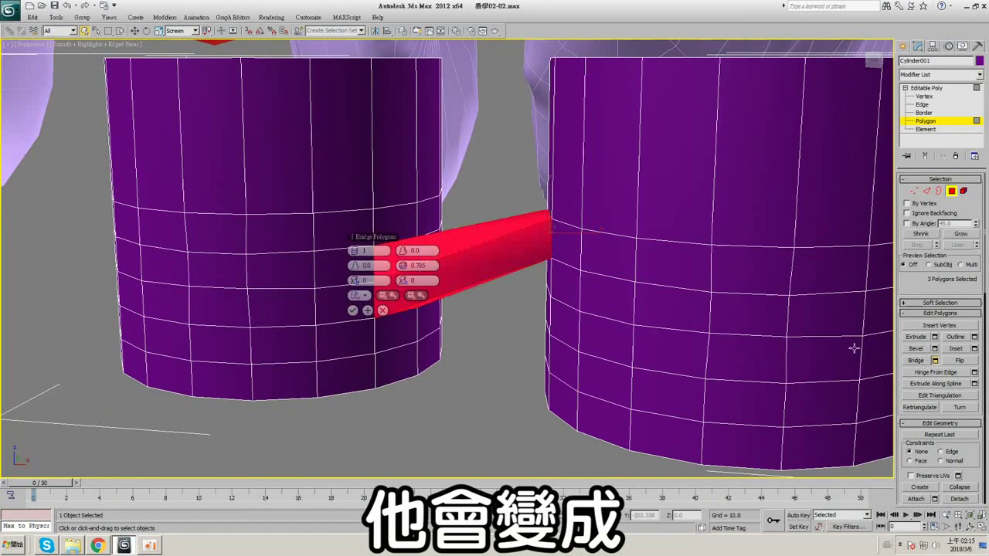
{"action": "middle_click_drag", "start_coordinate": [533, 285], "coordinate": [400, 220], "text": "alt"}
{"action": "scroll", "coordinate": [564, 292], "scroll_direction": "up", "scroll_amount": 5}
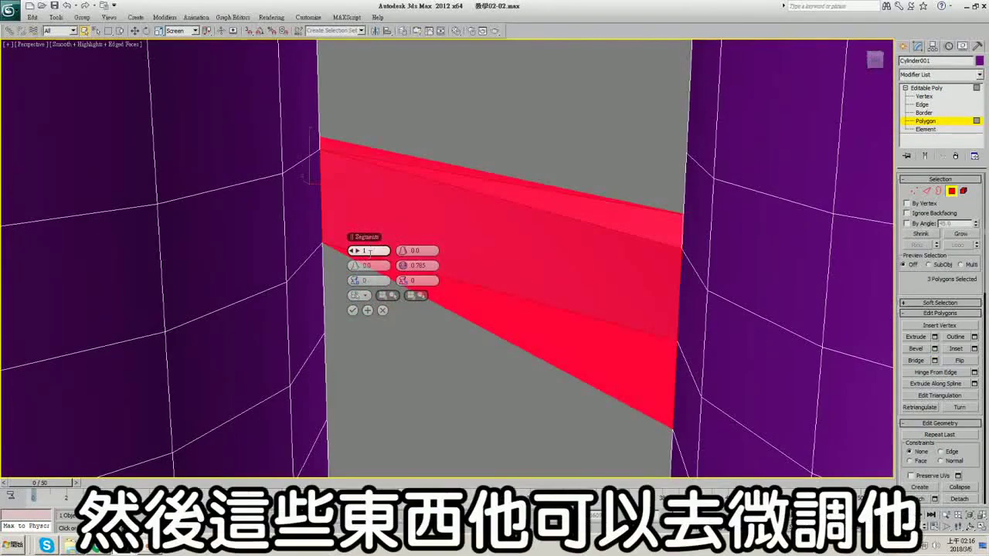
- Set the Bridge preview to 6 segments, inspect the subdivided connection, and cancel it
{"action": "left_click", "coordinate": [364, 250]}
{"action": "middle_click_drag", "start_coordinate": [433, 248], "coordinate": [655, 184], "text": "alt"}
{"action": "left_click", "coordinate": [357, 251]}
{"action": "left_click", "coordinate": [357, 251]}
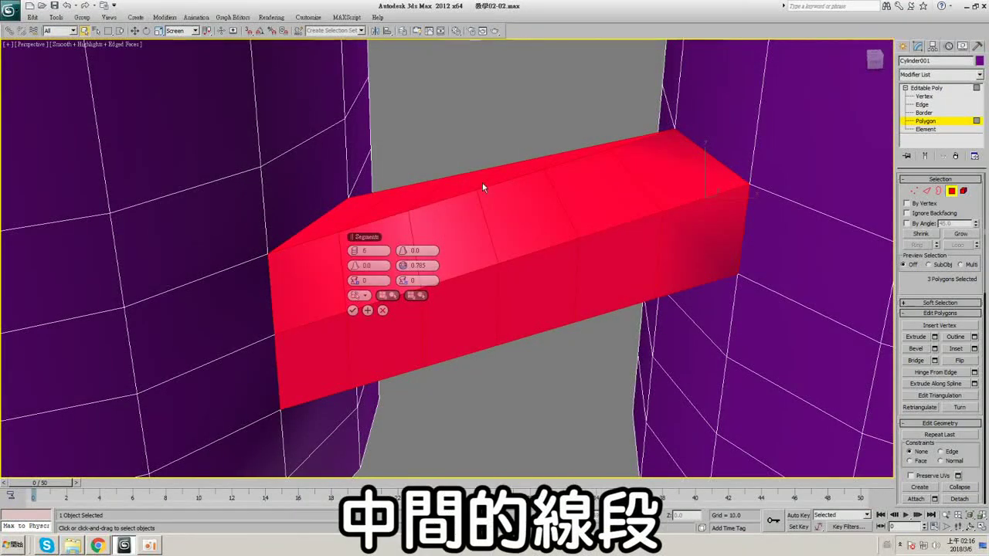
{"action": "middle_click_drag", "start_coordinate": [482, 183], "coordinate": [537, 294], "text": "alt"}
{"action": "left_click", "coordinate": [383, 311]}
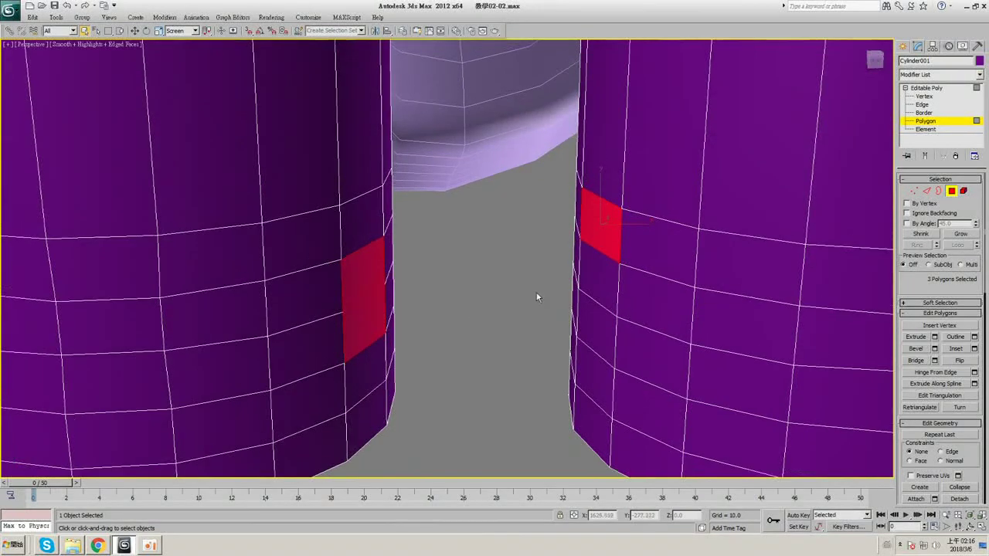
- Select one polygon on the front of the original cylinder, display the scene in wireframe, and save the file
{"action": "scroll", "coordinate": [598, 273], "scroll_direction": "down", "scroll_amount": 5}
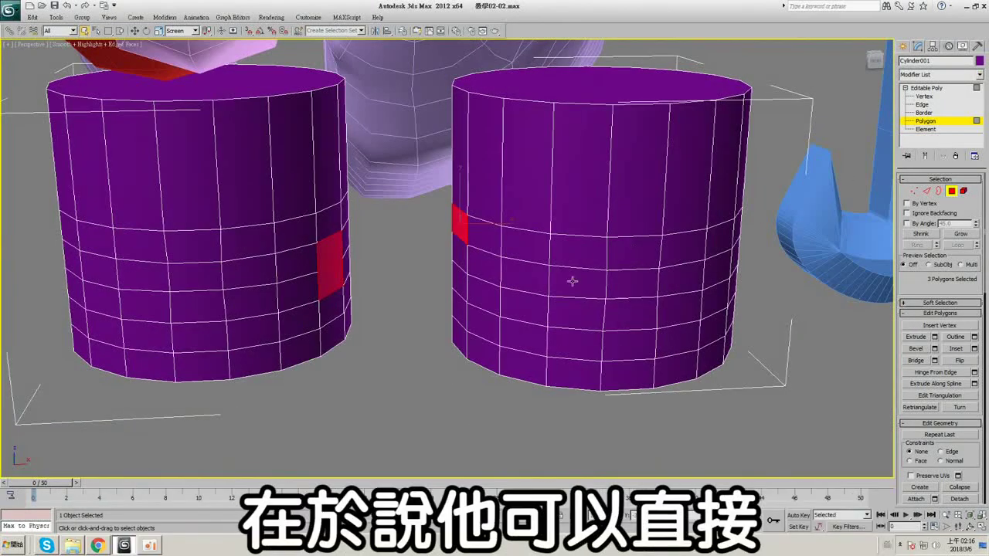
{"action": "left_click", "coordinate": [576, 282]}
{"action": "middle_click_drag", "start_coordinate": [575, 282], "coordinate": [564, 258], "text": "alt"}
{"action": "key", "text": "F3"}
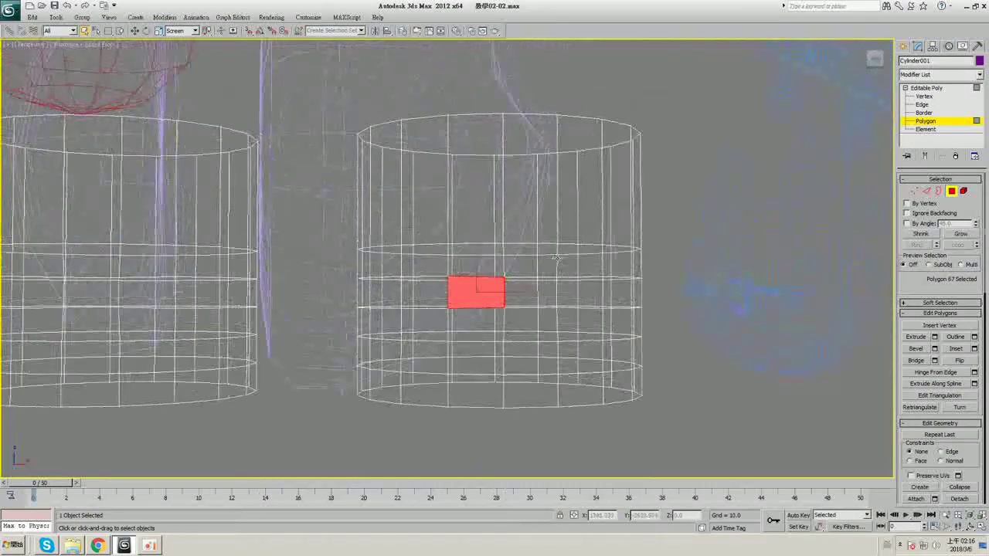
{"action": "key", "text": "F3"}
{"action": "middle_click_drag", "start_coordinate": [664, 278], "coordinate": [709, 280], "text": "alt"}
{"action": "key", "text": "F3"}
{"action": "key", "text": "ctrl+s"}
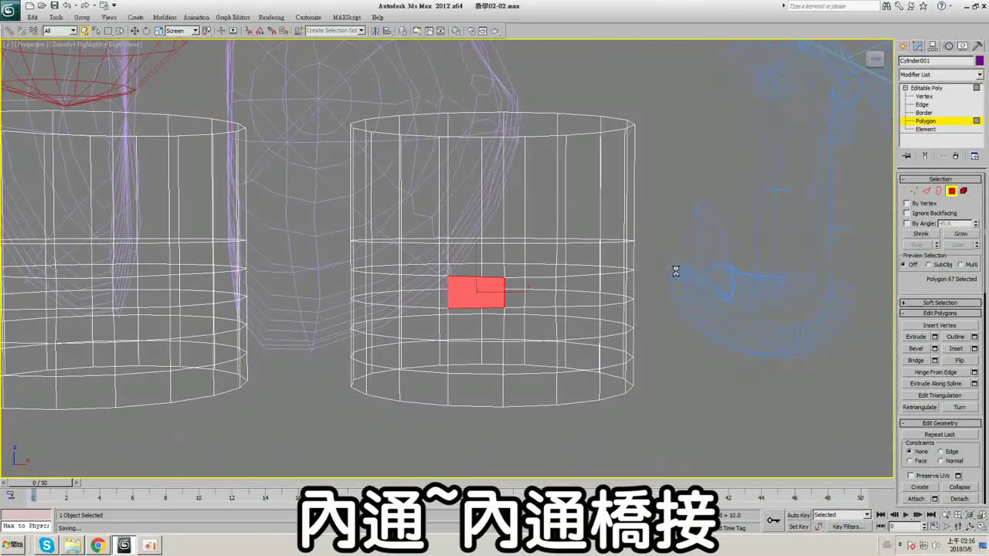
- Add the polygon on the opposite side of the original cylinder to the selection
{"action": "middle_click_drag", "start_coordinate": [558, 254], "coordinate": [565, 256], "text": "alt"}
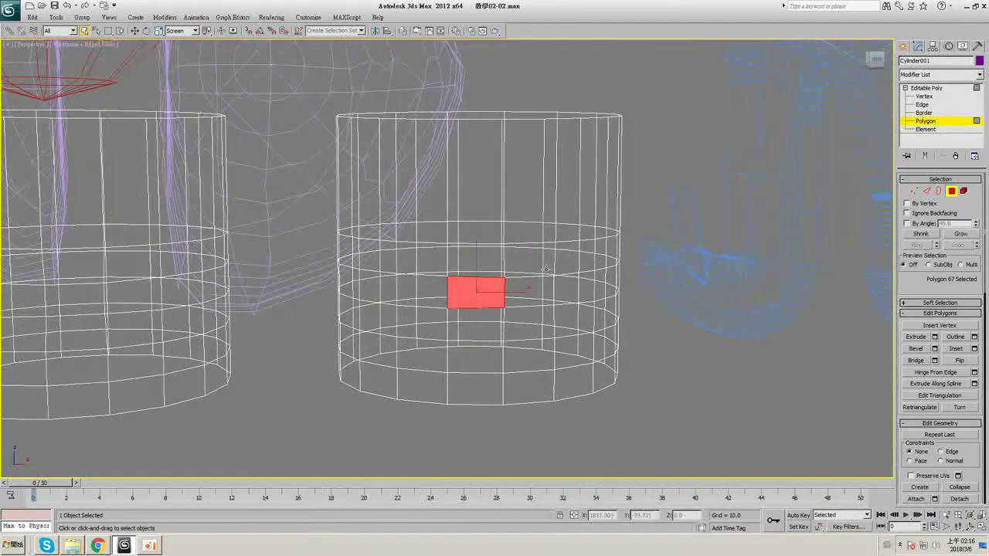
{"action": "key", "text": "F3"}
{"action": "middle_click_drag", "start_coordinate": [332, 278], "coordinate": [338, 284], "text": "alt"}
{"action": "mouse_move", "coordinate": [180, 282]}
{"action": "middle_mouse_down", "text": "alt"}
{"action": "mouse_move", "coordinate": [596, 209]}
{"action": "mouse_move", "coordinate": [440, 214]}
{"action": "mouse_move", "coordinate": [489, 283]}
{"action": "mouse_move", "coordinate": [479, 288]}
{"action": "mouse_move", "coordinate": [558, 261]}
{"action": "mouse_move", "coordinate": [912, 327]}
{"action": "middle_mouse_up", "text": "alt"}
{"action": "left_click", "coordinate": [479, 288], "text": "ctrl"}
{"action": "key", "text": "F3"}
{"action": "key", "text": "F3"}
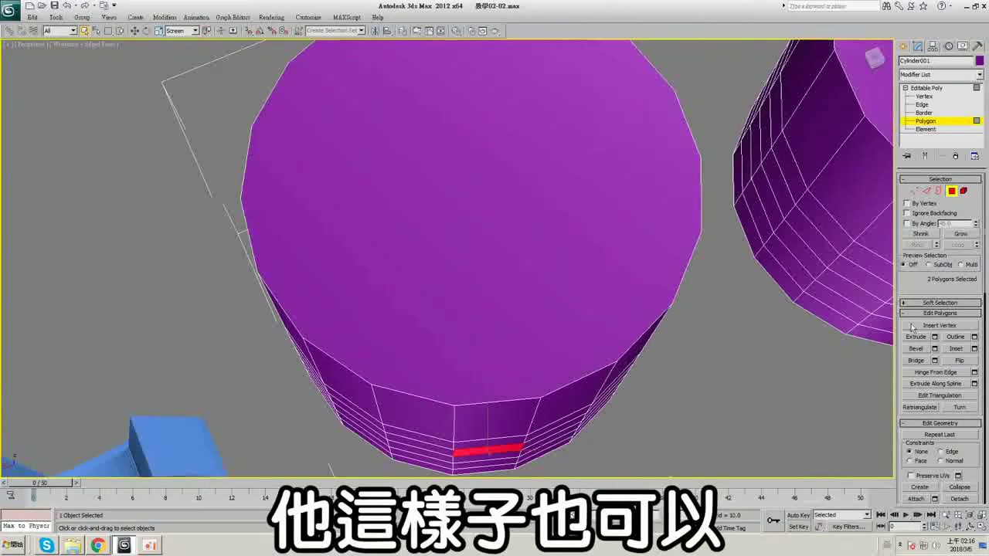
- Preview a 6-segment Bridge through the cylinder's interior between the two opposite polygons in wireframe, then return to shaded display
{"action": "key", "text": "F3"}
{"action": "left_click", "coordinate": [934, 360]}
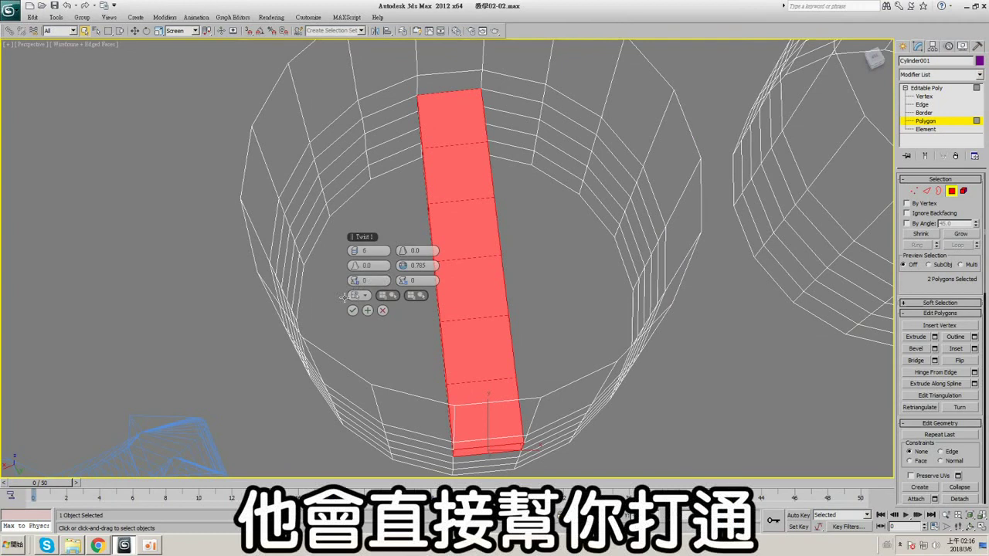
{"action": "mouse_move", "coordinate": [352, 311]}
{"action": "middle_mouse_down", "text": "alt"}
{"action": "mouse_move", "coordinate": [456, 251]}
{"action": "mouse_move", "coordinate": [494, 250]}
{"action": "mouse_move", "coordinate": [502, 278]}
{"action": "mouse_move", "coordinate": [499, 236]}
{"action": "mouse_move", "coordinate": [682, 234]}
{"action": "middle_mouse_up", "text": "alt"}
{"action": "key", "text": "F3"}
{"action": "scroll", "coordinate": [502, 278], "scroll_direction": "up", "scroll_amount": 5}
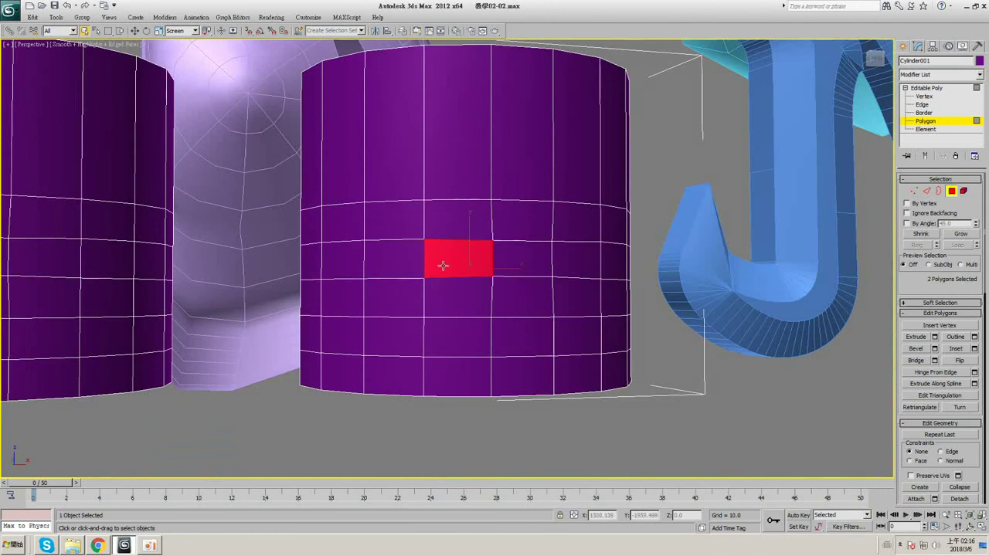
- Add a neighbouring polygon on each side of the cylinder, preview a 6-segment Bridge through it, then cancel the preview
{"action": "left_click", "coordinate": [400, 263]}
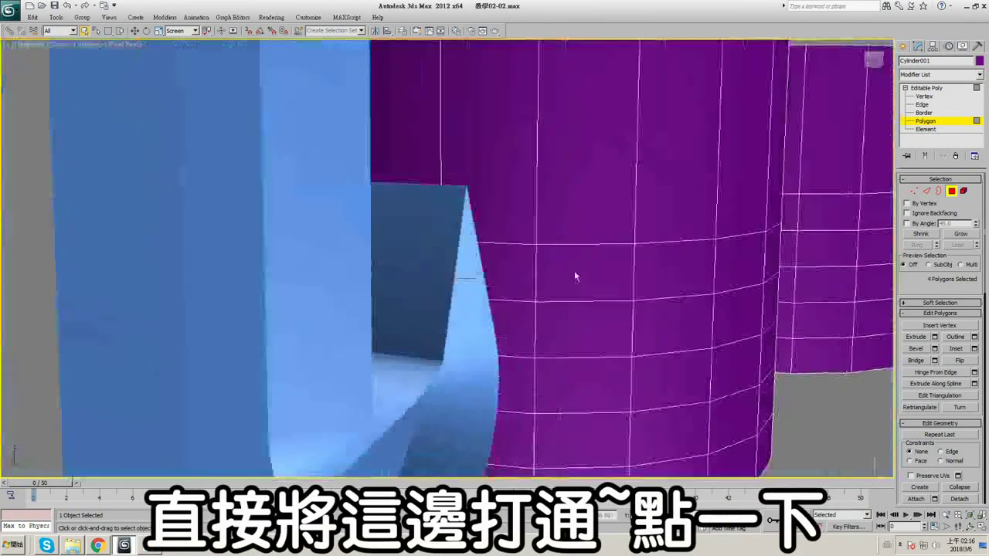
{"action": "middle_click_drag", "start_coordinate": [574, 276], "coordinate": [598, 269], "text": "alt"}
{"action": "left_click", "coordinate": [646, 301], "text": "ctrl"}
{"action": "left_click", "coordinate": [934, 361]}
{"action": "scroll", "coordinate": [597, 268], "scroll_direction": "up", "scroll_amount": 5}
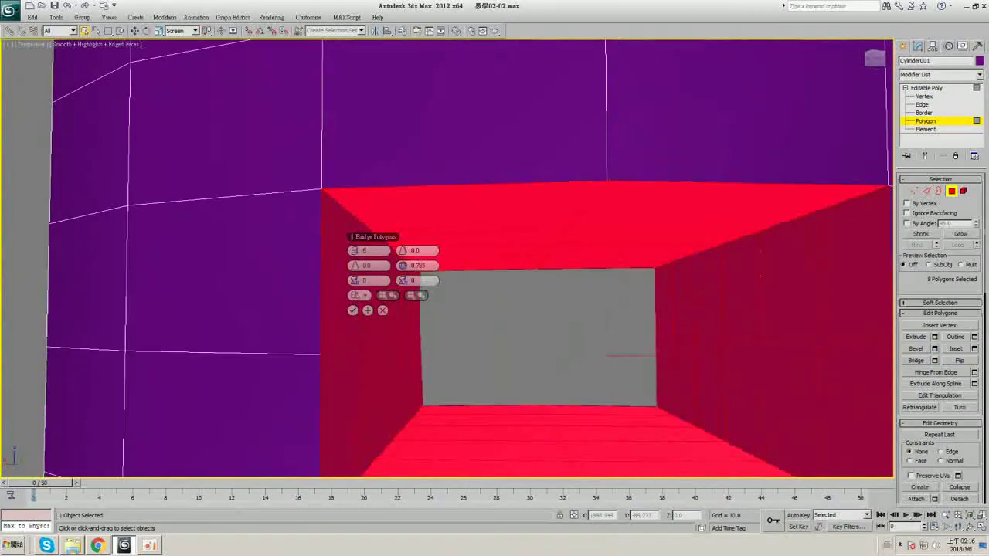
{"action": "scroll", "coordinate": [666, 261], "scroll_direction": "down", "scroll_amount": 6}
{"action": "scroll", "coordinate": [665, 260], "scroll_direction": "up", "scroll_amount": 3}
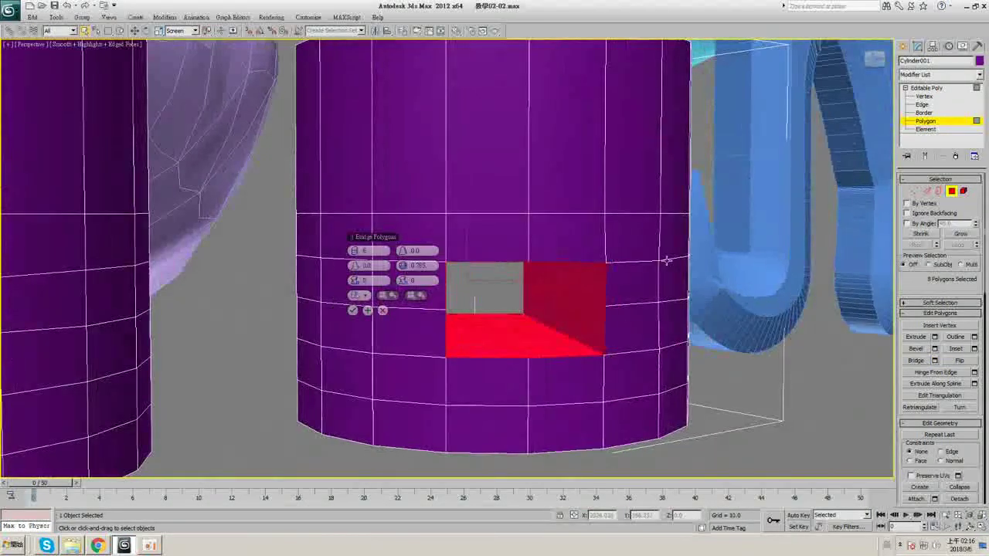
{"action": "left_click", "coordinate": [382, 310]}
- Delete one polygon on the front of the cylinder and its counterpart on the opposite side to make two openings
{"action": "left_click", "coordinate": [486, 286]}
{"action": "key", "text": "F3"}
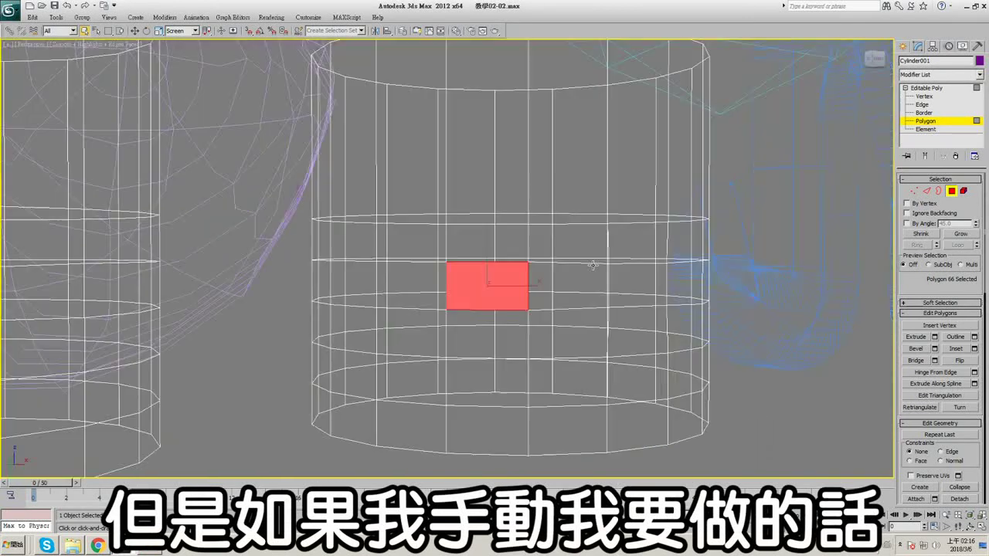
{"action": "middle_click_drag", "start_coordinate": [640, 257], "coordinate": [563, 261]}
{"action": "left_click", "coordinate": [640, 282]}
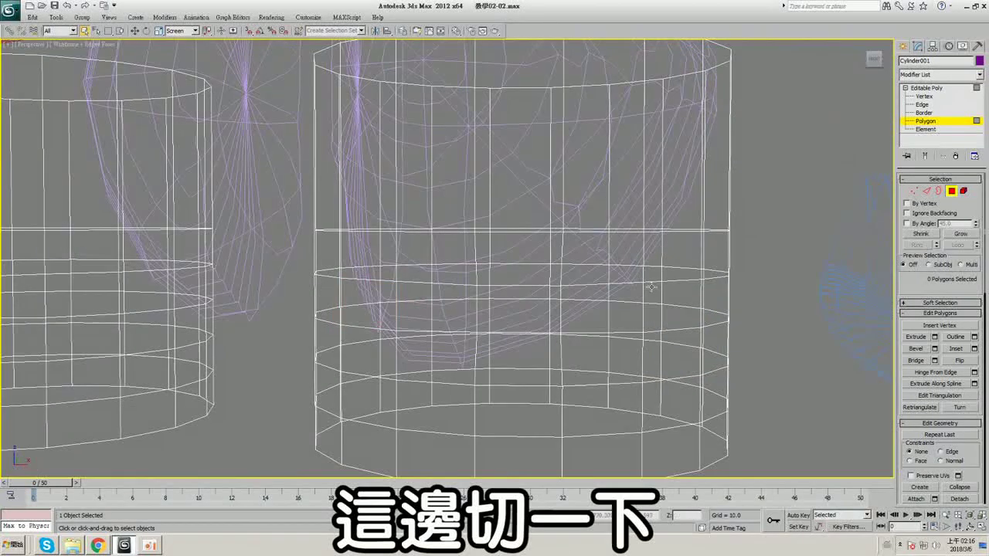
{"action": "scroll", "coordinate": [652, 288], "scroll_direction": "up", "scroll_amount": 5}
{"action": "key", "text": "F3"}
{"action": "left_click", "coordinate": [531, 301]}
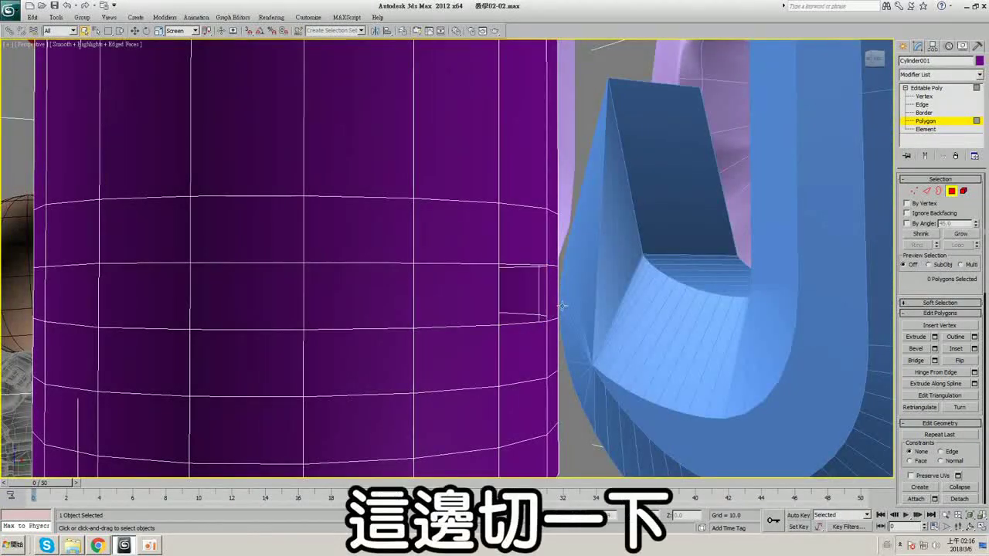
- Select the four edges around one opening and extrude them by copy-moving through the cylinder's interior toward the opposite opening
{"action": "key", "text": "2"}
{"action": "left_click", "coordinate": [515, 266]}
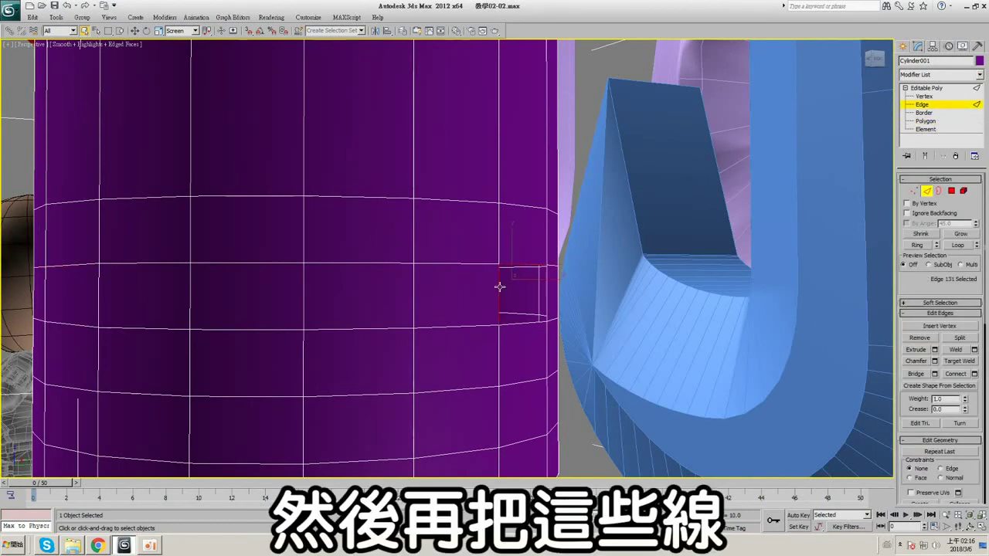
{"action": "left_click", "coordinate": [545, 288], "text": "ctrl"}
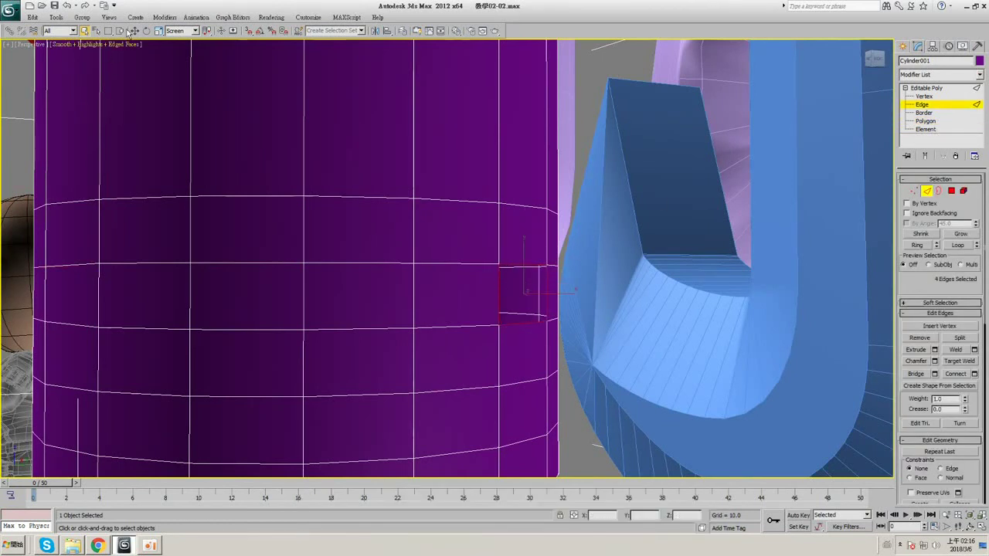
{"action": "scroll", "coordinate": [541, 293], "scroll_direction": "down", "scroll_amount": 5}
{"action": "key", "text": "F3"}
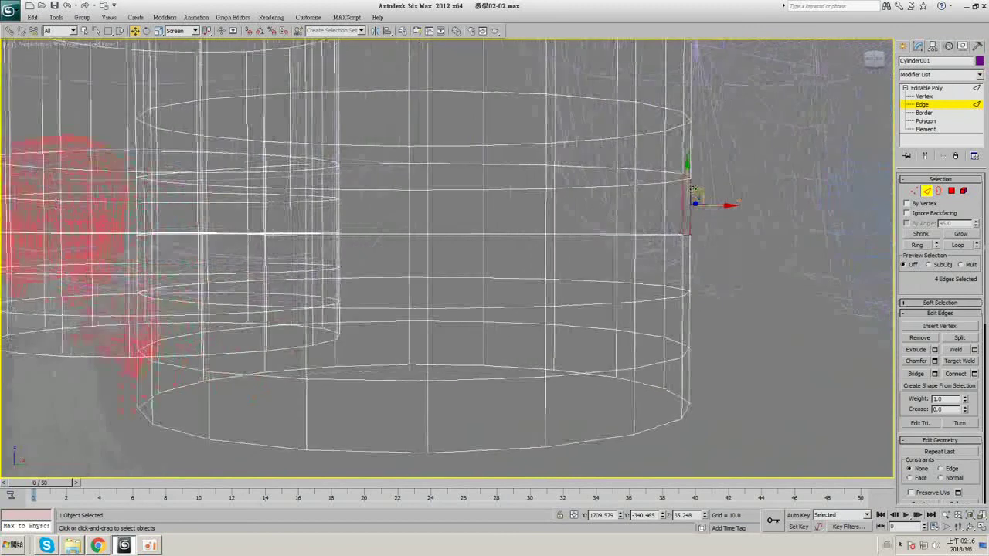
{"action": "left_click_drag", "start_coordinate": [701, 190], "coordinate": [426, 197], "text": "shift"}
{"action": "left_click_drag", "start_coordinate": [236, 200], "coordinate": [230, 200], "text": "shift"}
{"action": "middle_click_drag", "start_coordinate": [231, 200], "coordinate": [369, 214], "text": "alt"}
- Shift the extruded edges sideways into closer alignment with the opposite opening
{"action": "key", "text": "F3"}
{"action": "scroll", "coordinate": [369, 214], "scroll_direction": "up", "scroll_amount": 3}
{"action": "scroll", "coordinate": [479, 215], "scroll_direction": "up", "scroll_amount": 3}
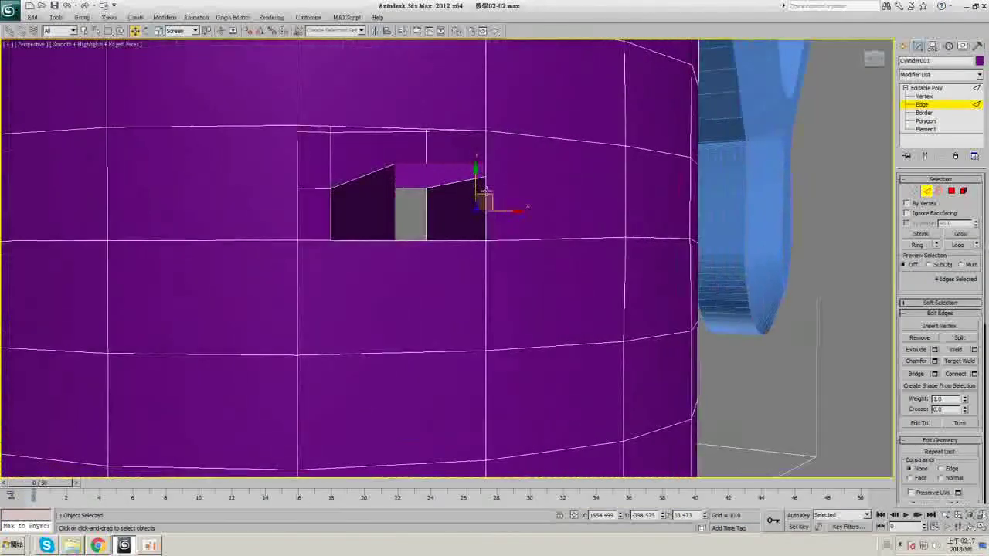
{"action": "left_click_drag", "start_coordinate": [460, 194], "coordinate": [441, 186]}
- Target Weld the two upper corner vertices of the extruded tunnel to the upper corners of the opening
{"action": "key", "text": "1"}
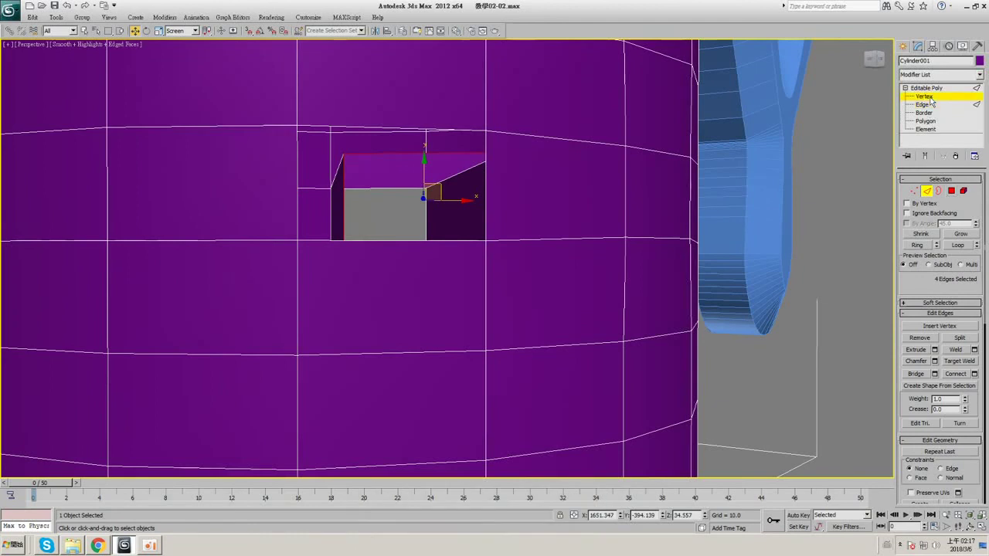
{"action": "left_click", "coordinate": [959, 349]}
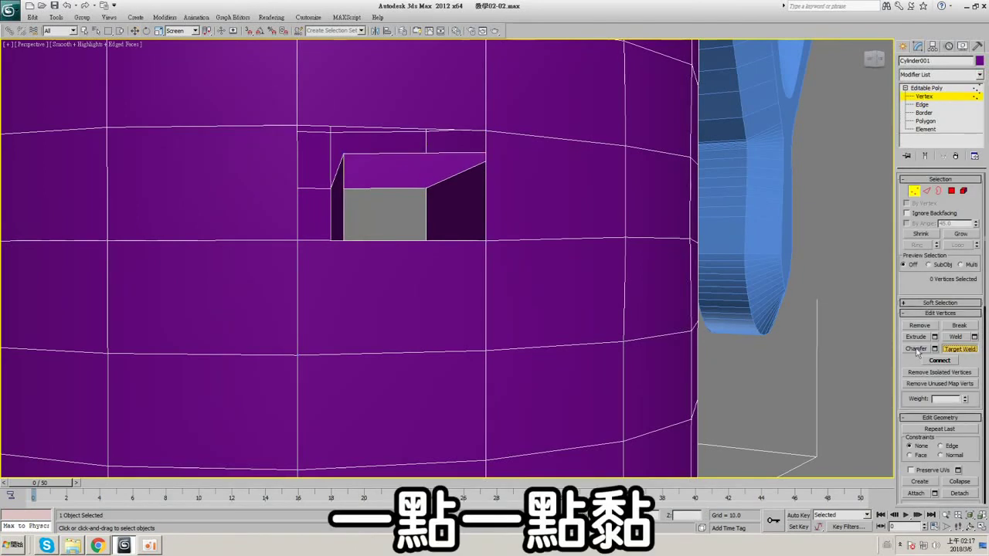
{"action": "left_click", "coordinate": [346, 157]}
{"action": "left_click", "coordinate": [295, 127]}
{"action": "key", "text": "F3"}
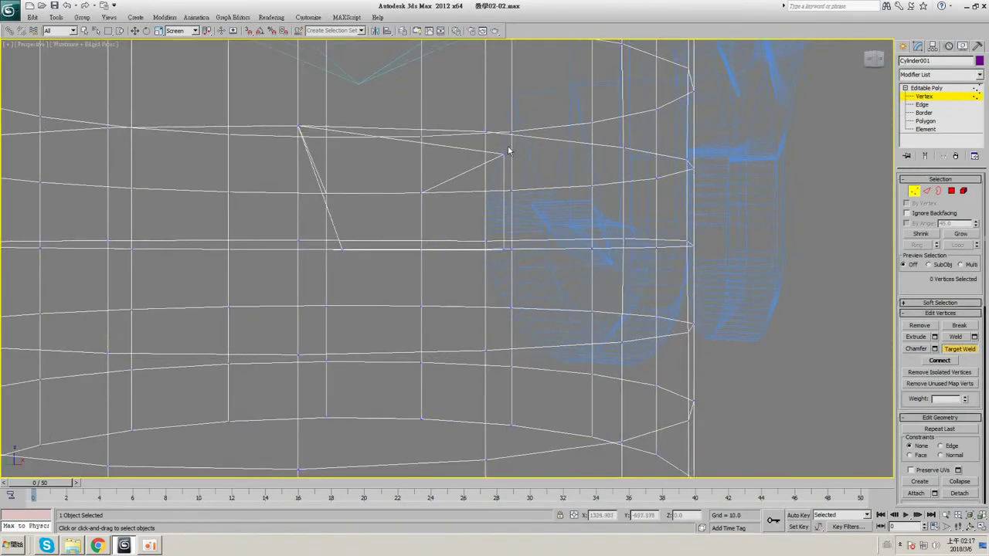
{"action": "key", "text": "F3"}
{"action": "key", "text": "F3"}
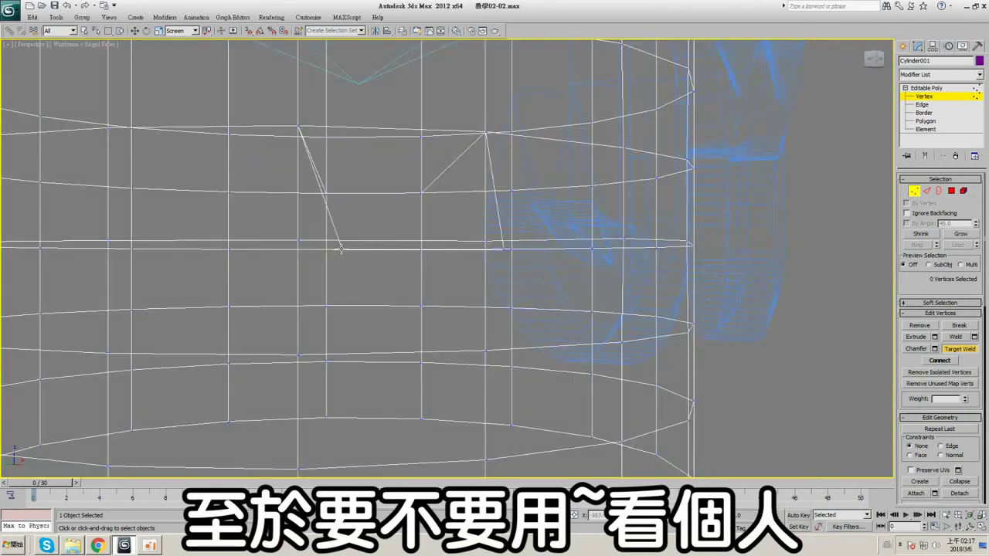
- Target Weld the two lower corner vertices of the tunnel to the lower corners of the opening
{"action": "left_click", "coordinate": [341, 248]}
{"action": "left_click", "coordinate": [298, 240]}
{"action": "key", "text": "F3"}
{"action": "key", "text": "F3"}
{"action": "left_click", "coordinate": [485, 240]}
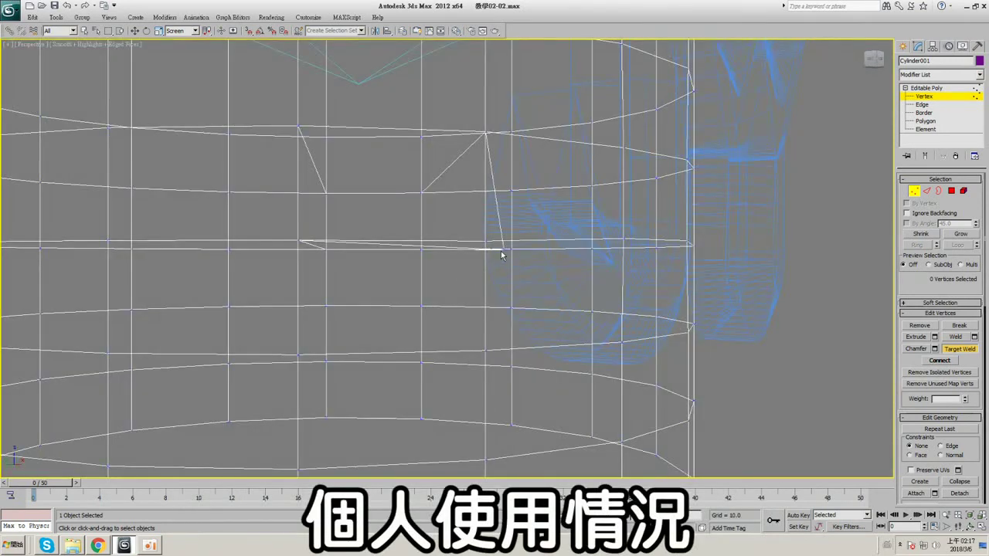
{"action": "left_click", "coordinate": [485, 240]}
{"action": "key", "text": "F3"}
{"action": "mouse_move", "coordinate": [497, 238]}
{"action": "middle_mouse_down", "text": "alt"}
{"action": "mouse_move", "coordinate": [486, 254]}
{"action": "mouse_move", "coordinate": [501, 245]}
{"action": "middle_mouse_up", "text": "alt"}
{"action": "key", "text": "F4"}
{"action": "key", "text": "F4"}
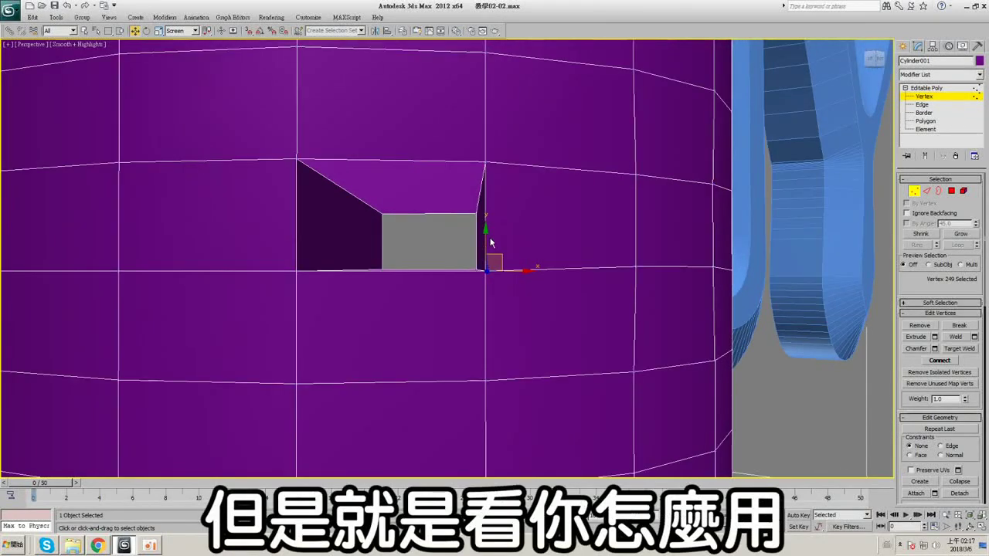
- Examine the hand-built tunnel through the cylinder from several angles at Polygon level, with and without edged faces
{"action": "left_click", "coordinate": [955, 121]}
{"action": "key", "text": "F4"}
{"action": "scroll", "coordinate": [610, 306], "scroll_direction": "down", "scroll_amount": 5}
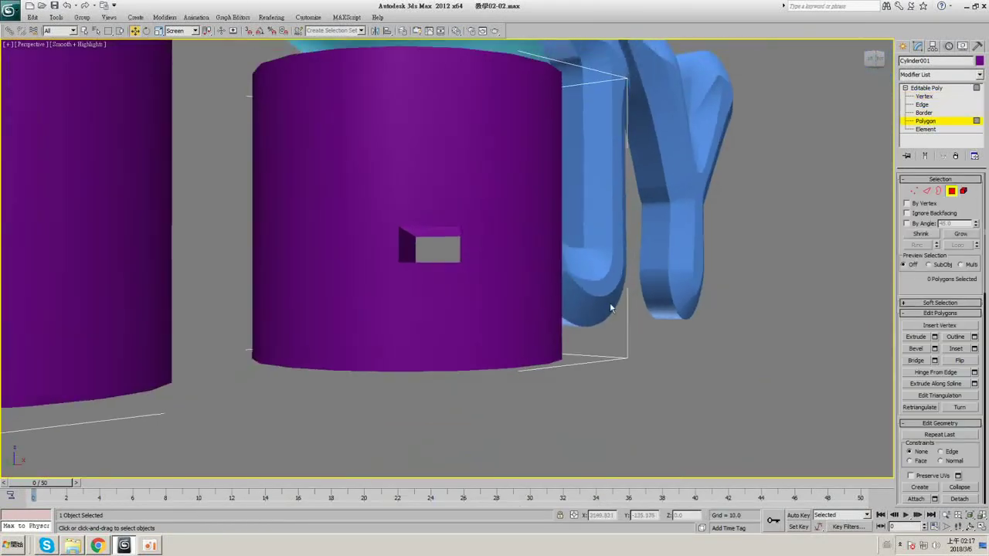
{"action": "key", "text": "F4"}
{"action": "middle_click_drag", "start_coordinate": [610, 307], "coordinate": [538, 256], "text": "alt"}
{"action": "key", "text": "F4"}
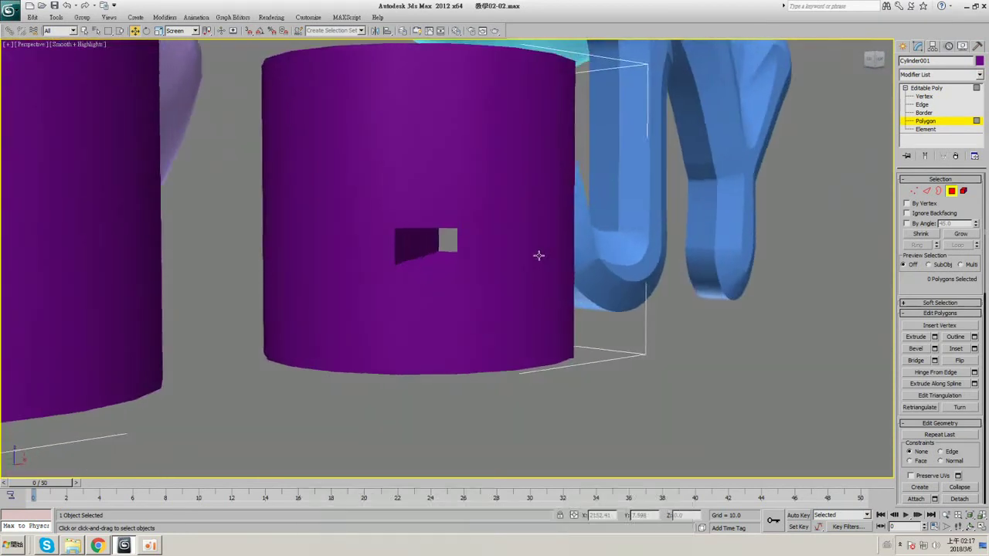
{"action": "scroll", "coordinate": [538, 256], "scroll_direction": "up", "scroll_amount": 2}
{"action": "key", "text": "F4"}
{"action": "scroll", "coordinate": [912, 262], "scroll_direction": "down", "scroll_amount": 3}
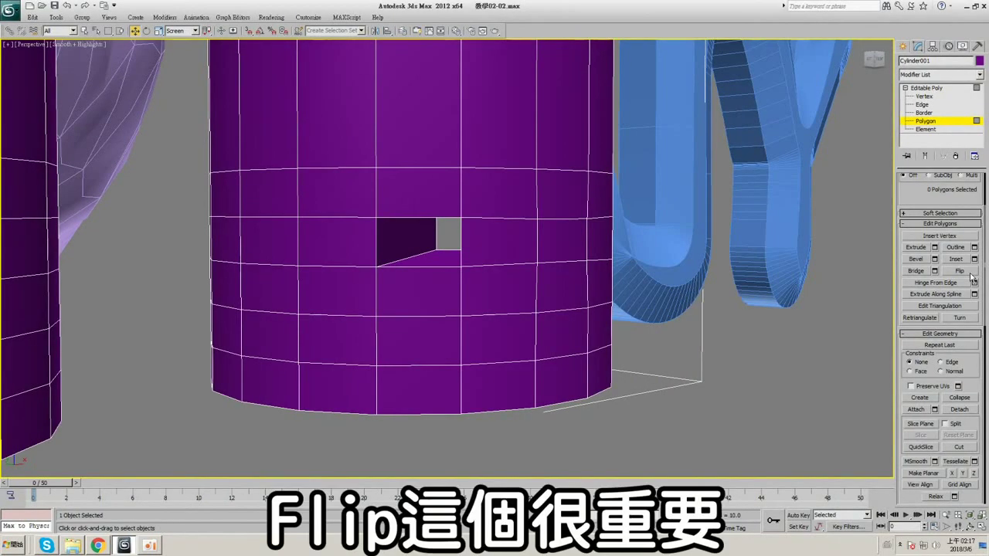
{"action": "key", "text": "F4"}
{"action": "scroll", "coordinate": [688, 217], "scroll_direction": "down", "scroll_amount": 2}
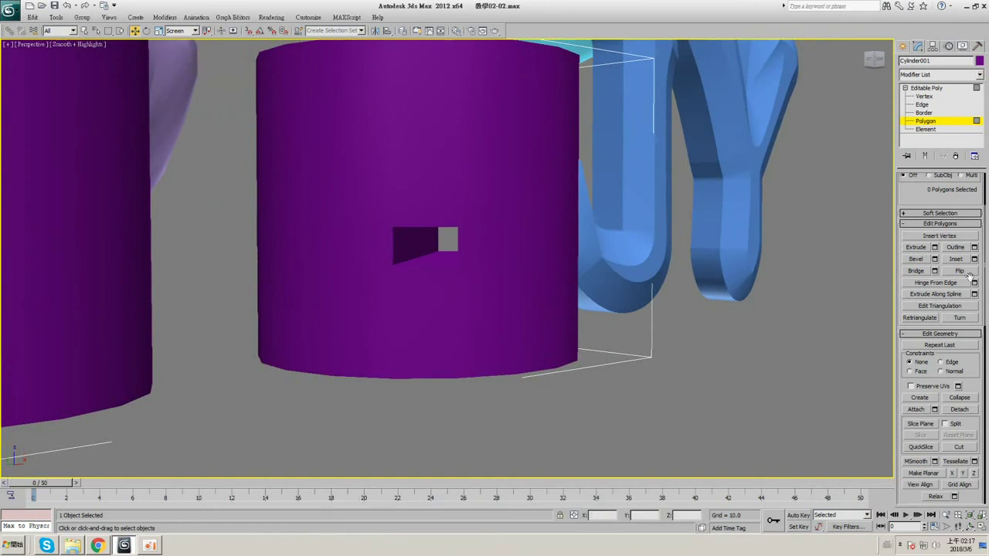
{"action": "key", "text": "F4"}
{"action": "middle_click_drag", "start_coordinate": [548, 195], "coordinate": [587, 220]}
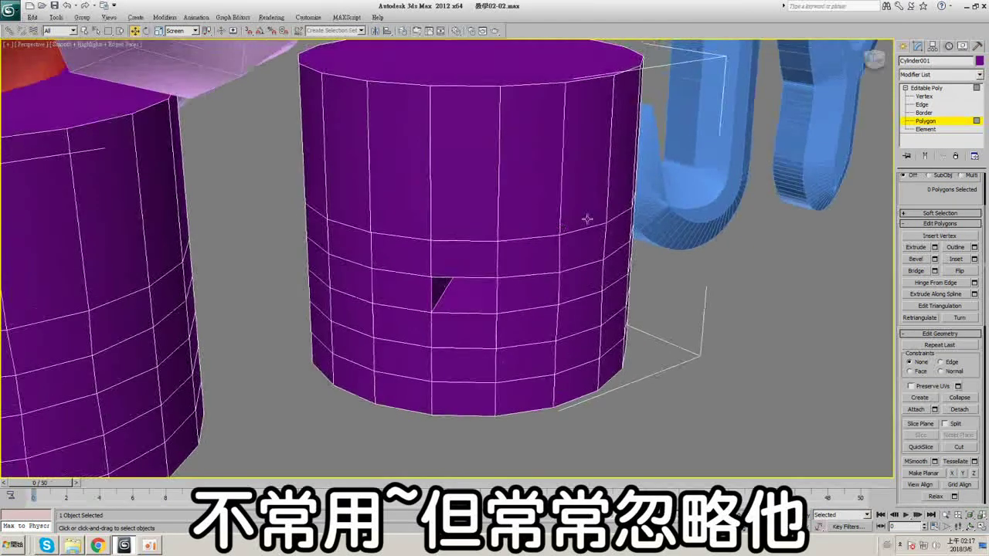
{"action": "key", "text": "F4"}
- Examine the cylinder's interior faces up close at Element level
{"action": "left_click", "coordinate": [924, 129]}
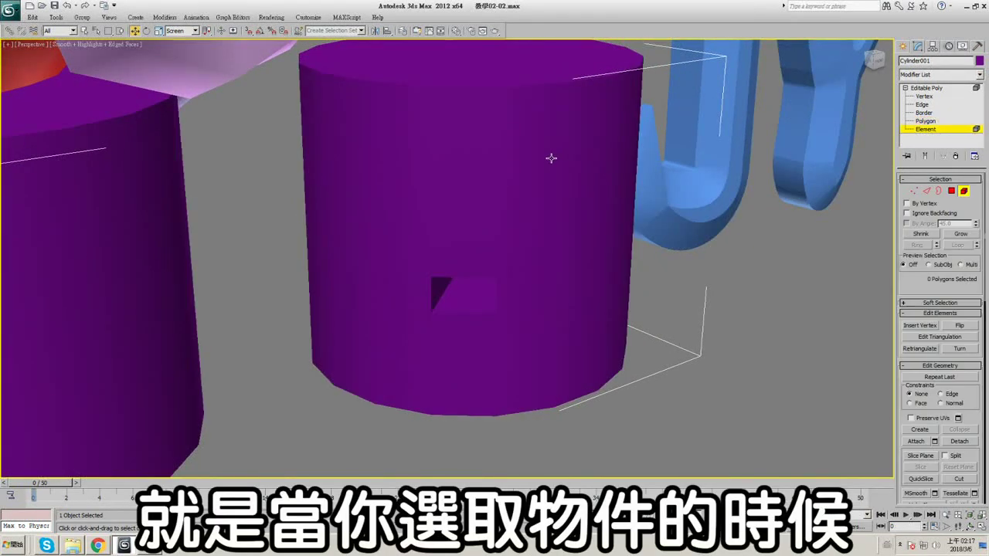
{"action": "left_click", "coordinate": [923, 132]}
{"action": "key", "text": "F4"}
{"action": "left_click", "coordinate": [929, 121]}
{"action": "left_click", "coordinate": [934, 131]}
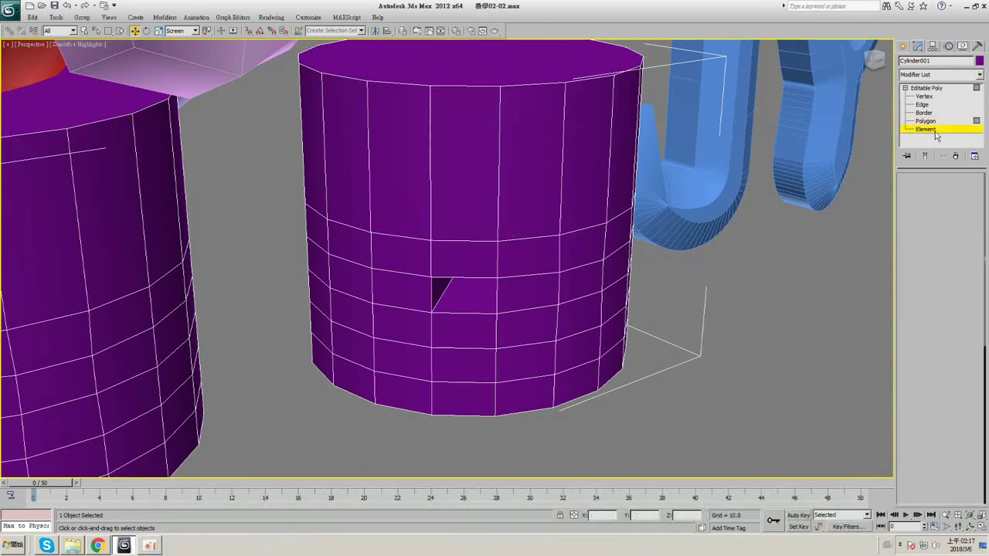
{"action": "left_click", "coordinate": [531, 196]}
{"action": "left_click", "coordinate": [729, 276]}
{"action": "middle_click_drag", "start_coordinate": [588, 252], "coordinate": [572, 216], "text": "alt"}
{"action": "scroll", "coordinate": [565, 265], "scroll_direction": "up", "scroll_amount": 5}
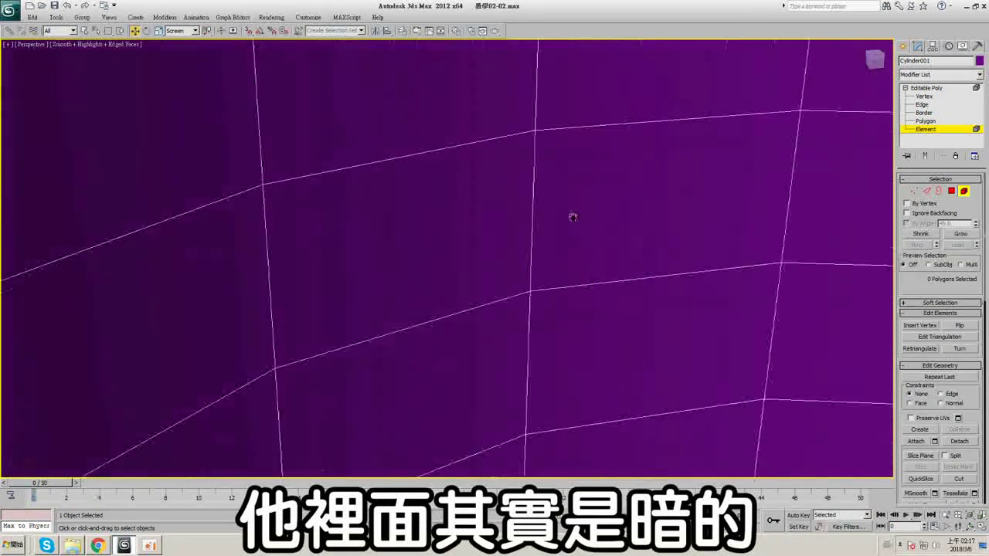
{"action": "scroll", "coordinate": [571, 217], "scroll_direction": "up", "scroll_amount": 2}
{"action": "key", "text": "F4"}
{"action": "scroll", "coordinate": [557, 231], "scroll_direction": "down", "scroll_amount": 5}
- Select the whole pierced cylinder element, flip its polygons' normals, and return to object level to inspect the surface
{"action": "left_click", "coordinate": [536, 258]}
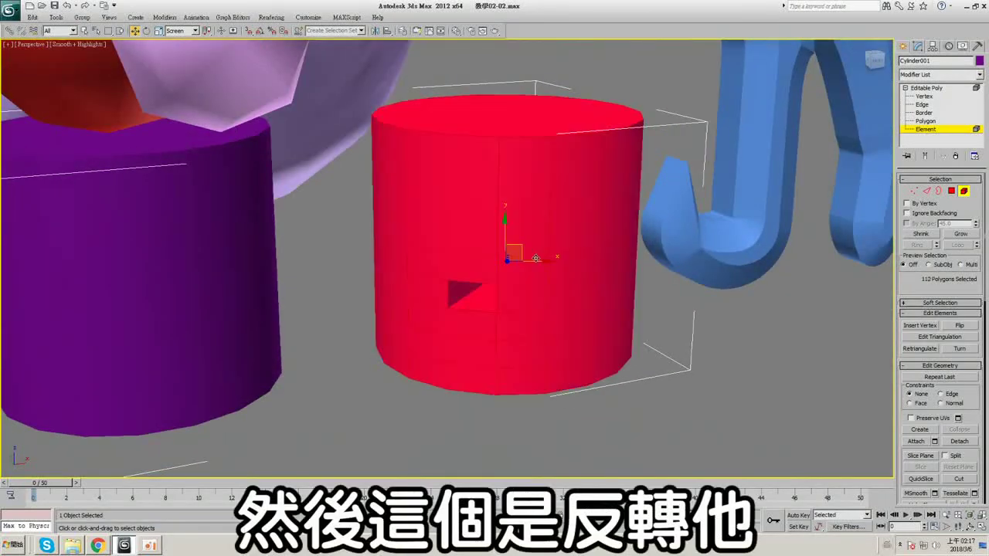
{"action": "left_click", "coordinate": [931, 121]}
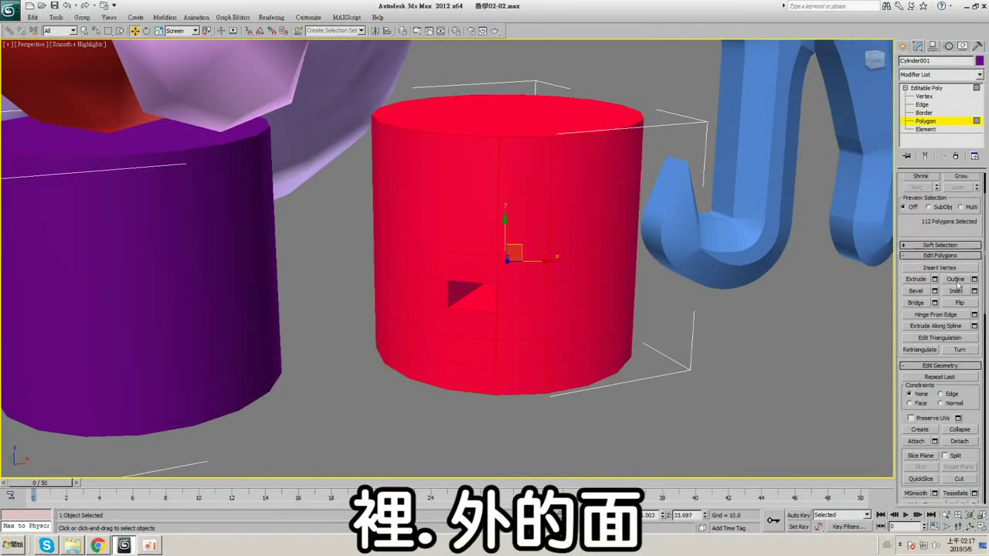
{"action": "left_click", "coordinate": [965, 304]}
{"action": "left_click", "coordinate": [939, 88]}
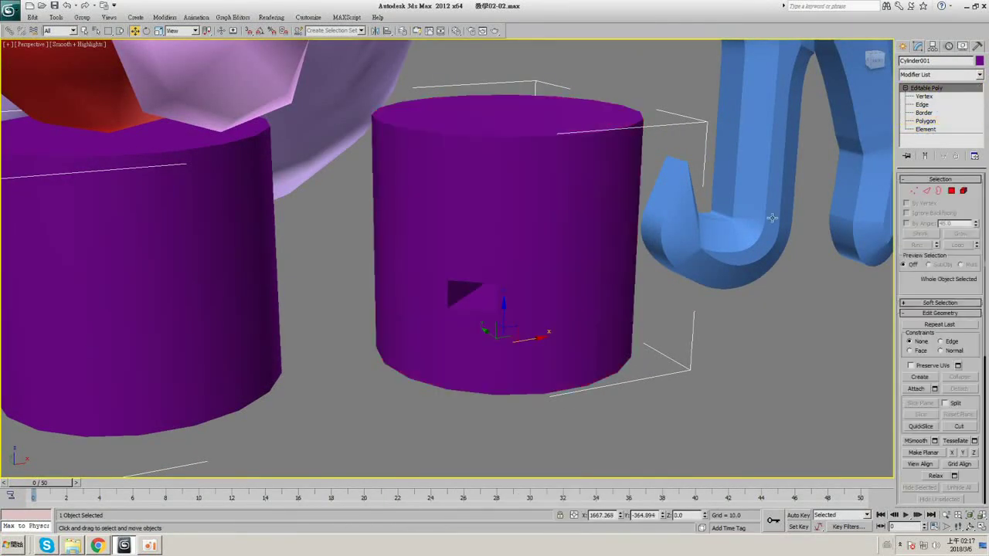
{"action": "mouse_move", "coordinate": [508, 263]}
{"action": "middle_mouse_down", "text": "alt"}
{"action": "mouse_move", "coordinate": [525, 241]}
{"action": "mouse_move", "coordinate": [510, 259]}
{"action": "middle_mouse_up", "text": "alt"}
{"action": "scroll", "coordinate": [510, 259], "scroll_direction": "up", "scroll_amount": 3}
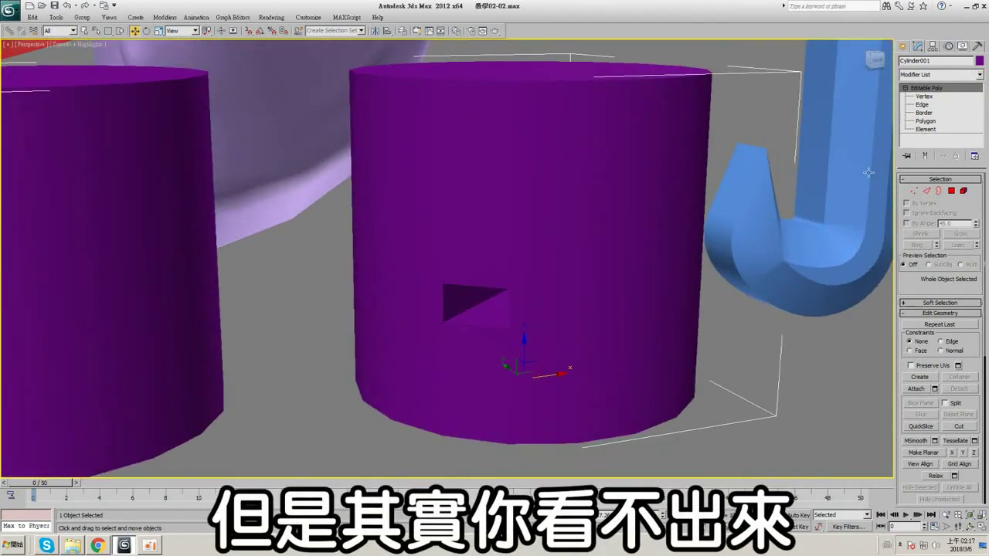
- Select all polygons of the pierced cylinder with edged faces shown, flip them back, and leave the sub-object level
{"action": "key", "text": "F4"}
{"action": "key", "text": "4"}
{"action": "key", "text": "ctrl+a"}
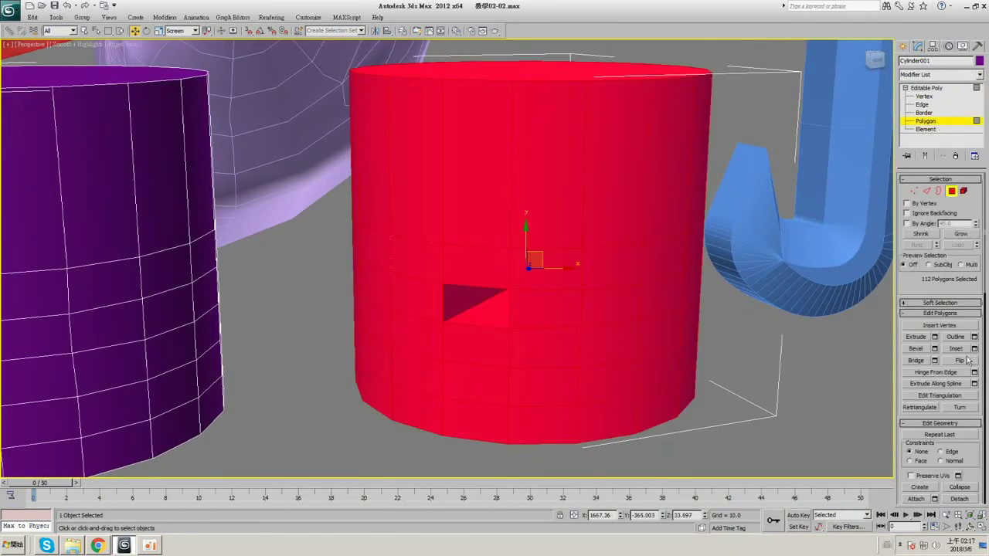
{"action": "left_click", "coordinate": [961, 360]}
{"action": "left_click", "coordinate": [926, 89]}
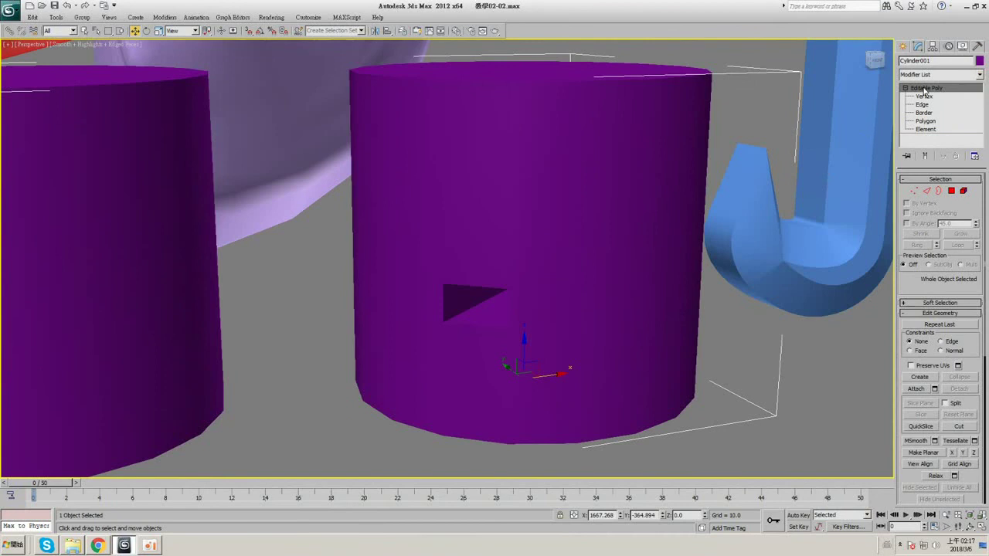
- Render the perspective view to check the cylinder's surface, then close the message and render windows
{"action": "left_click", "coordinate": [497, 32]}
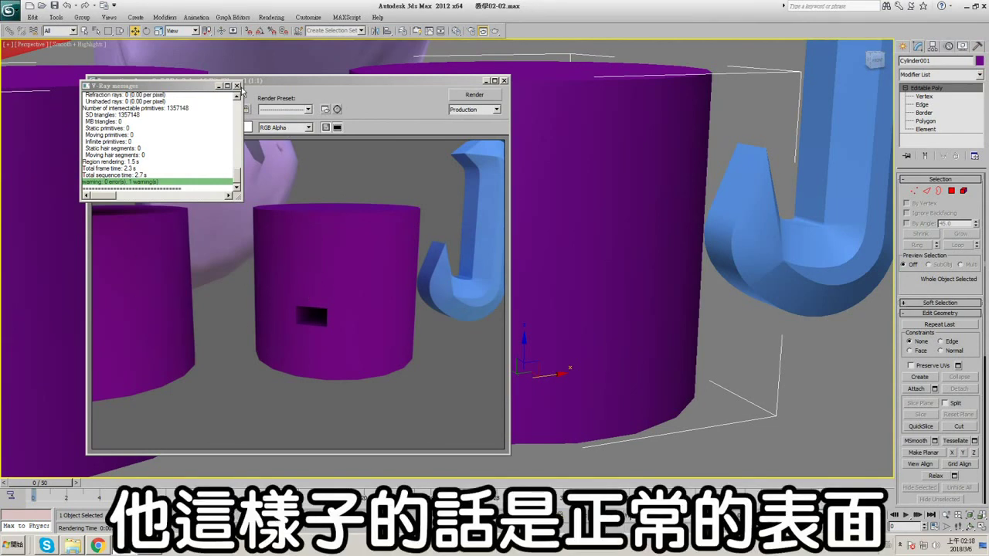
{"action": "left_click", "coordinate": [237, 86]}
{"action": "left_click", "coordinate": [503, 80]}
- Flip all polygons of the pierced cylinder inside out and render the perspective view for comparison
{"action": "left_click", "coordinate": [925, 121]}
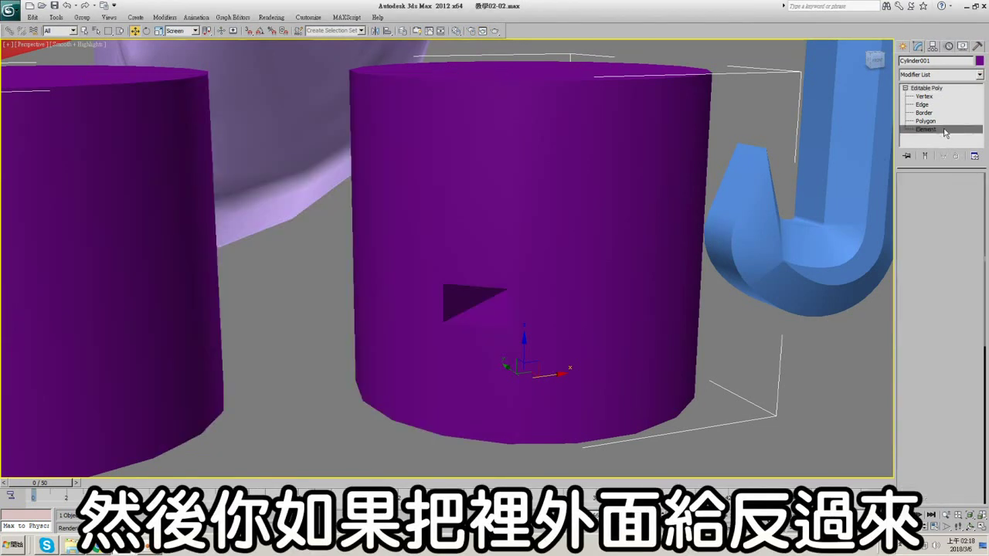
{"action": "key", "text": "ctrl+a"}
{"action": "key", "text": "F4"}
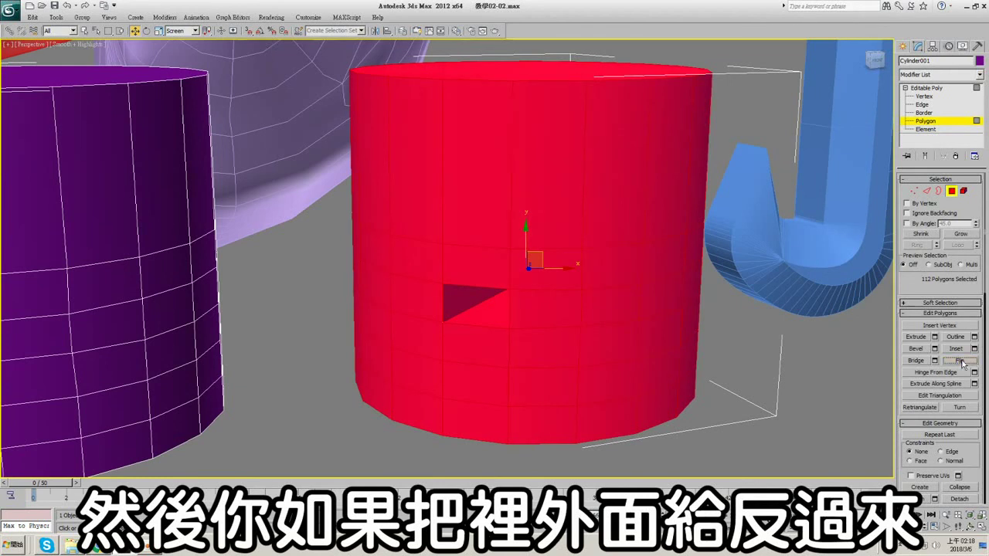
{"action": "left_click", "coordinate": [947, 89]}
{"action": "left_click", "coordinate": [496, 32]}
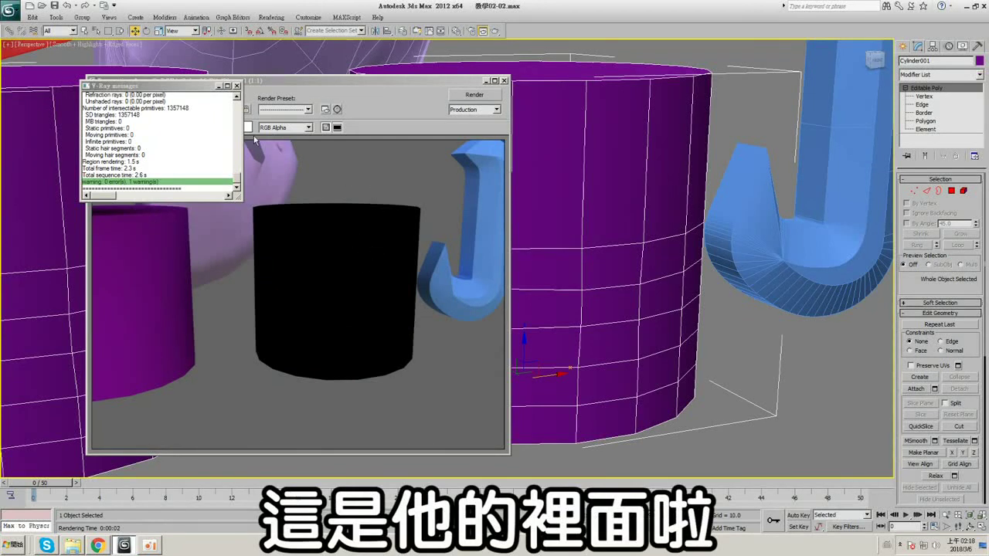
{"action": "left_click", "coordinate": [237, 85]}
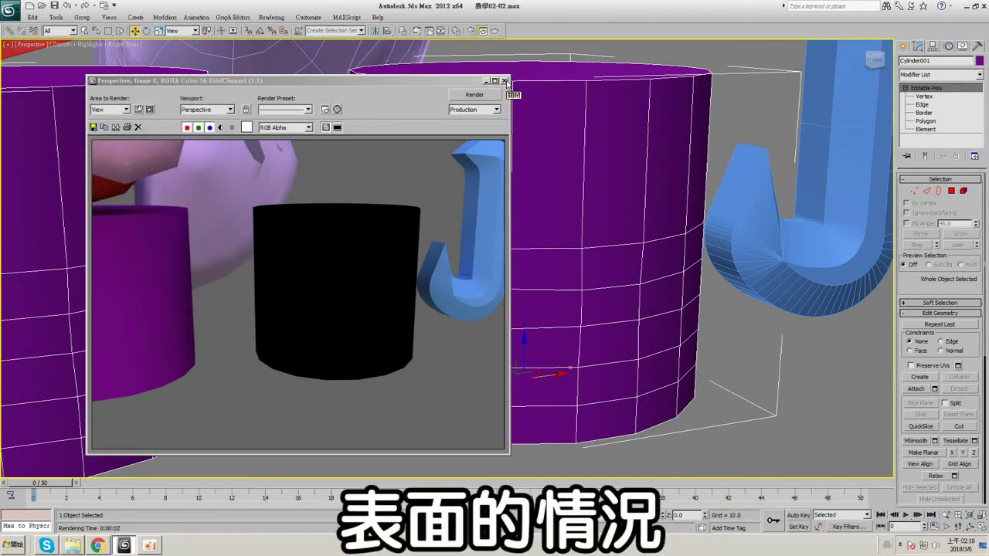
- Close the render window, flip all polygons of the pierced cylinder back outward, and return to object level
{"action": "left_click", "coordinate": [505, 80]}
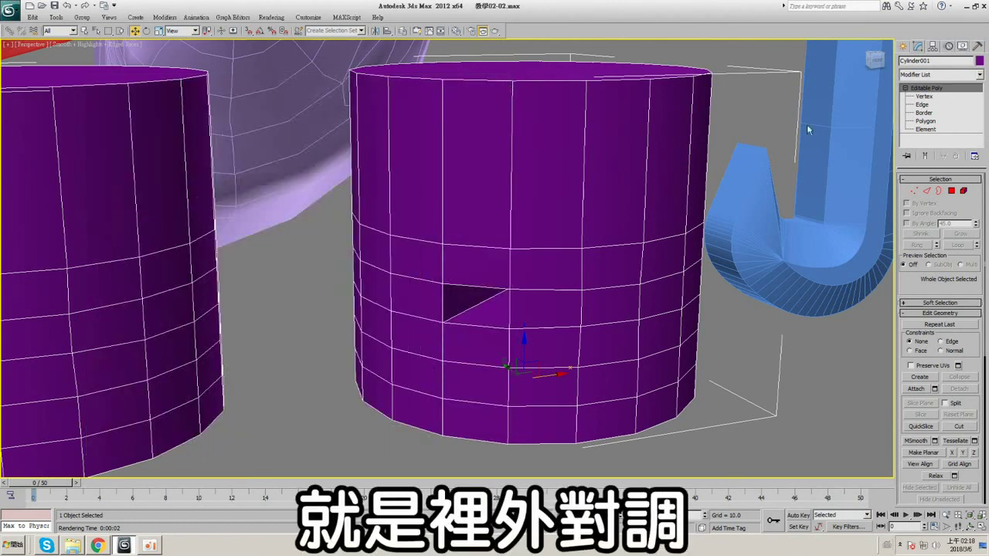
{"action": "left_click", "coordinate": [927, 121]}
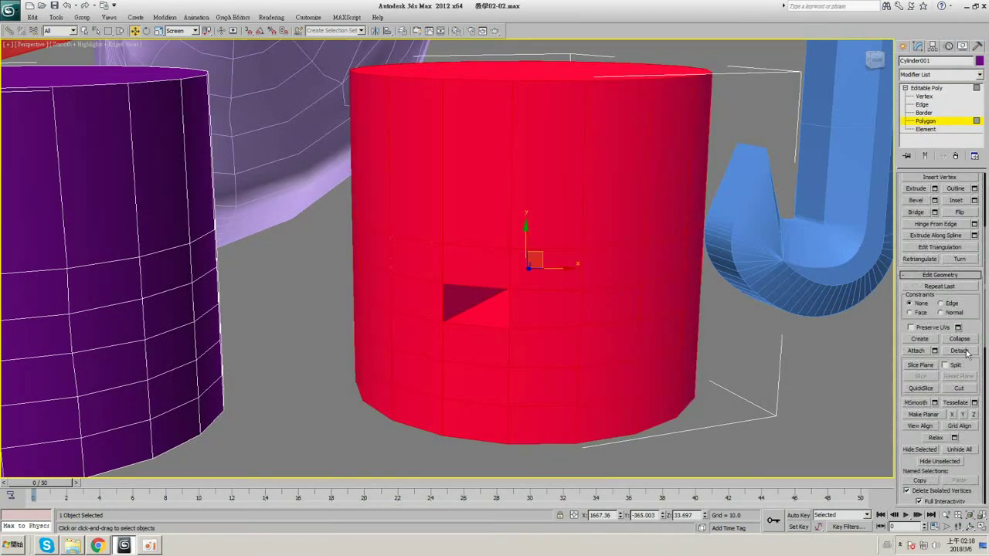
{"action": "left_click", "coordinate": [927, 87]}
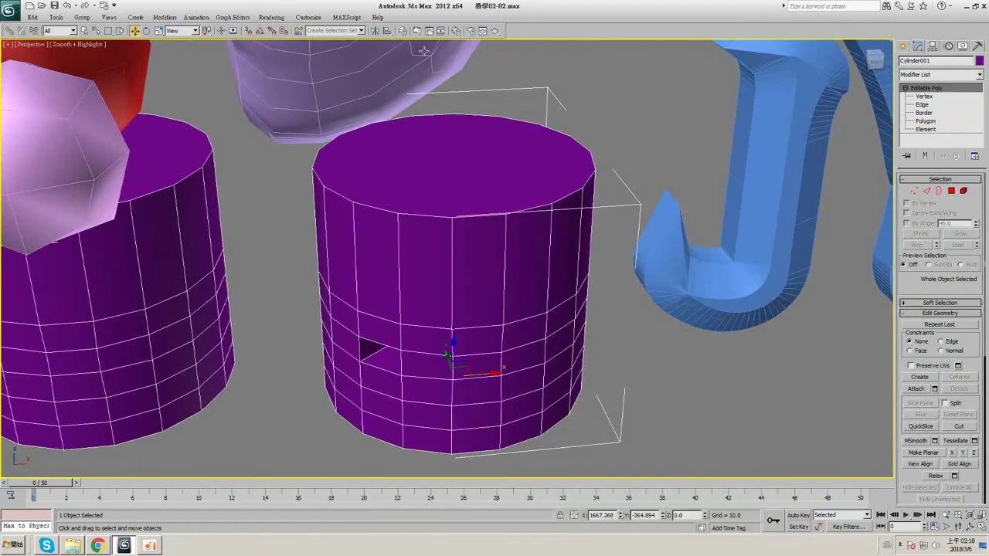
- Assign the 13 - Default material to the cylinder object with specular level 60, glossiness 55 and a dark grey diffuse colour
{"action": "key", "text": "m"}
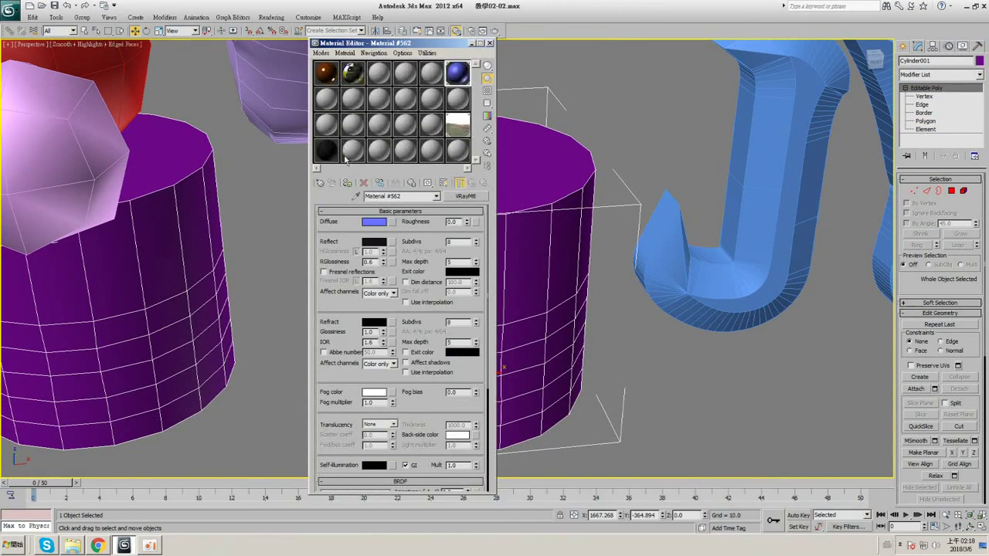
{"action": "left_click", "coordinate": [326, 124]}
{"action": "left_click", "coordinate": [347, 183]}
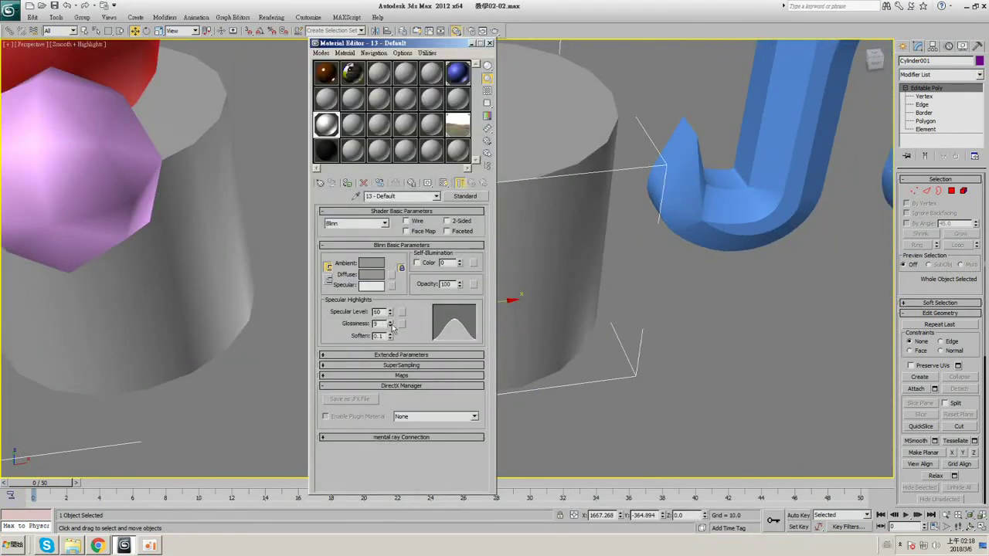
{"action": "left_click_drag", "start_coordinate": [392, 329], "coordinate": [393, 294]}
{"action": "left_click", "coordinate": [375, 265]}
{"action": "left_click_drag", "start_coordinate": [259, 107], "coordinate": [247, 135]}
{"action": "left_click", "coordinate": [378, 149]}
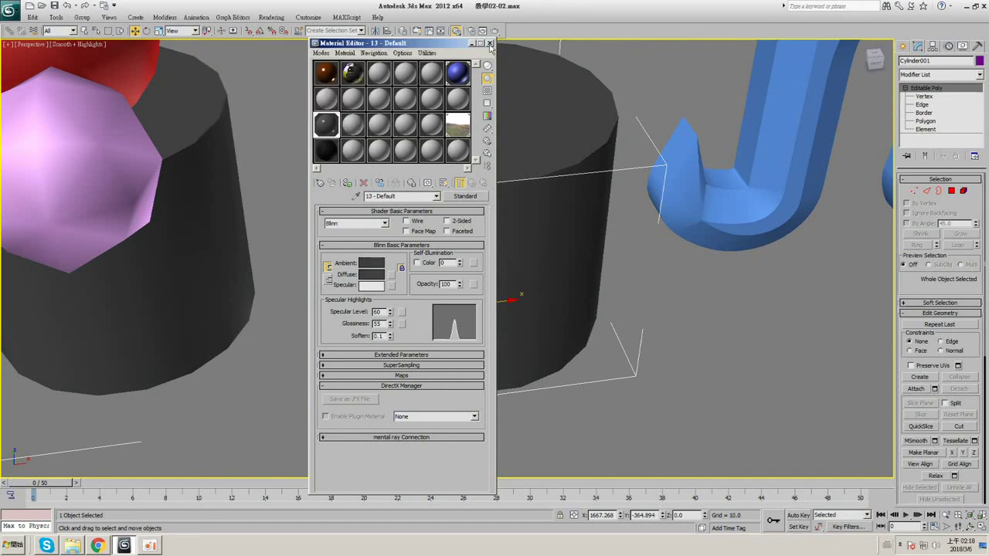
{"action": "left_click", "coordinate": [489, 43]}
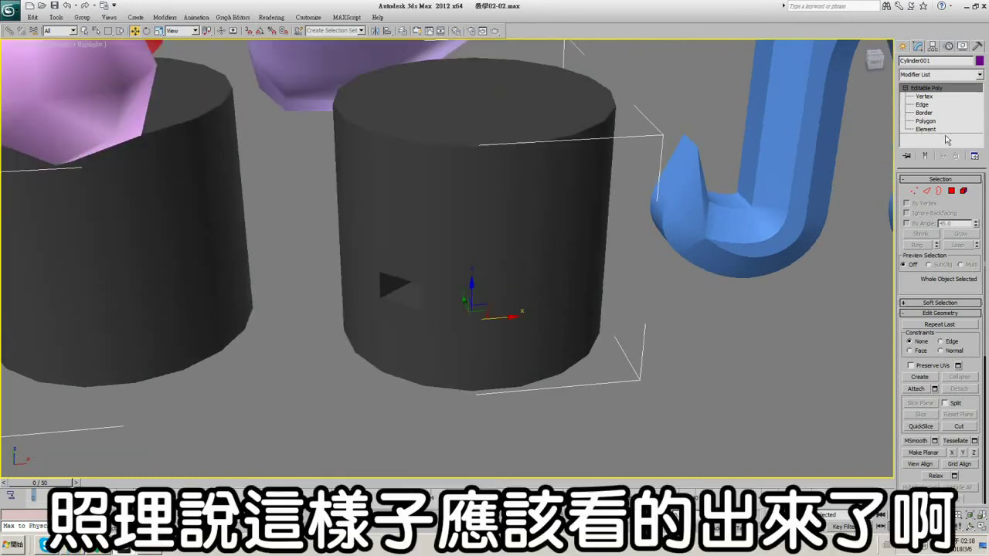
- Select the whole pierced cylinder element, apply Auto Smooth to it, and return to object level to inspect the shading
{"action": "key", "text": "5"}
{"action": "left_click", "coordinate": [483, 82]}
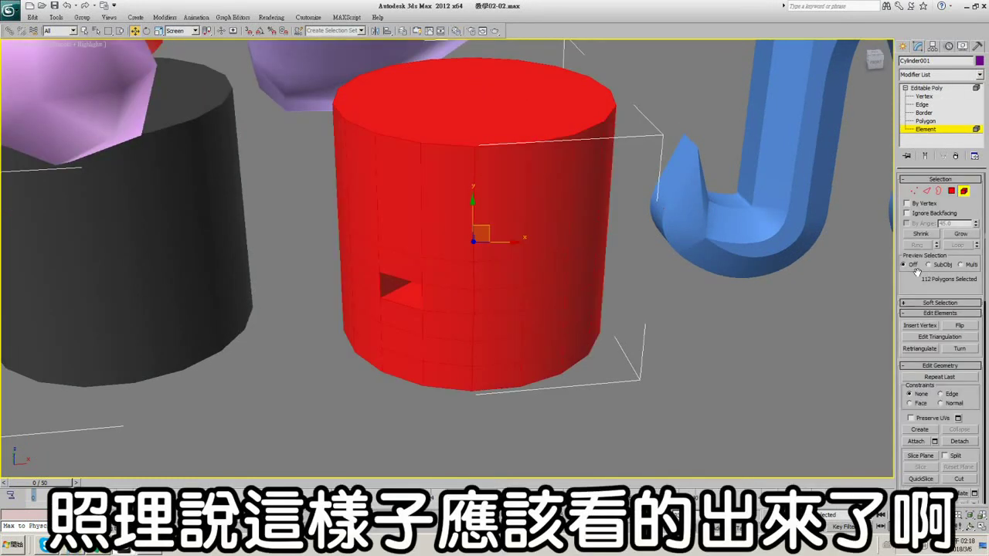
{"action": "scroll", "coordinate": [978, 409], "scroll_direction": "down", "scroll_amount": 2}
{"action": "scroll", "coordinate": [972, 432], "scroll_direction": "down", "scroll_amount": 2}
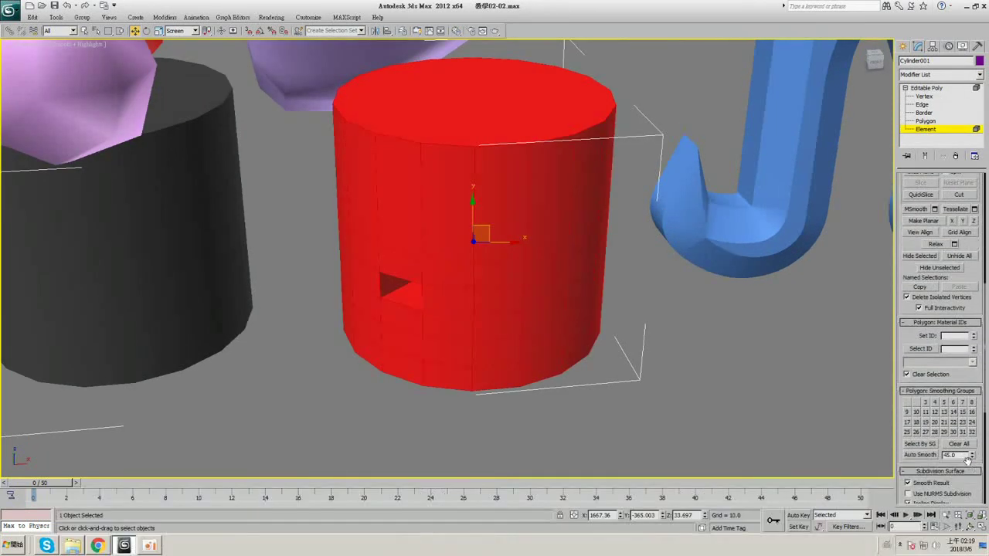
{"action": "left_click", "coordinate": [919, 455]}
{"action": "left_click", "coordinate": [943, 97]}
{"action": "left_click", "coordinate": [941, 88]}
{"action": "key", "text": "F4"}
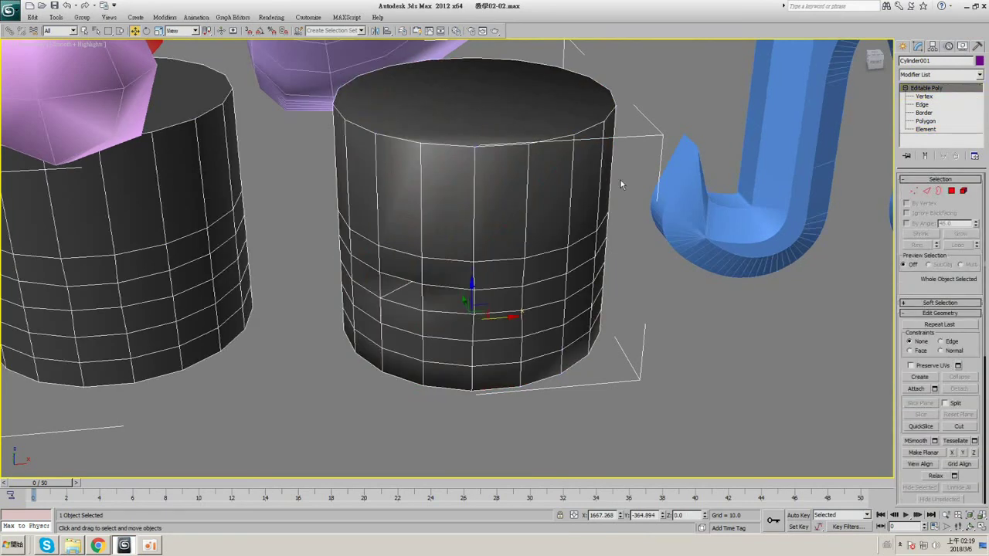
{"action": "key", "text": "F4"}
{"action": "middle_click_drag", "start_coordinate": [620, 180], "coordinate": [594, 204], "text": "alt"}
- Inset the pierced cylinder's top polygon by 3.583 and collapse the inner polygon to a single centre point
{"action": "key", "text": "F4"}
{"action": "key", "text": "4"}
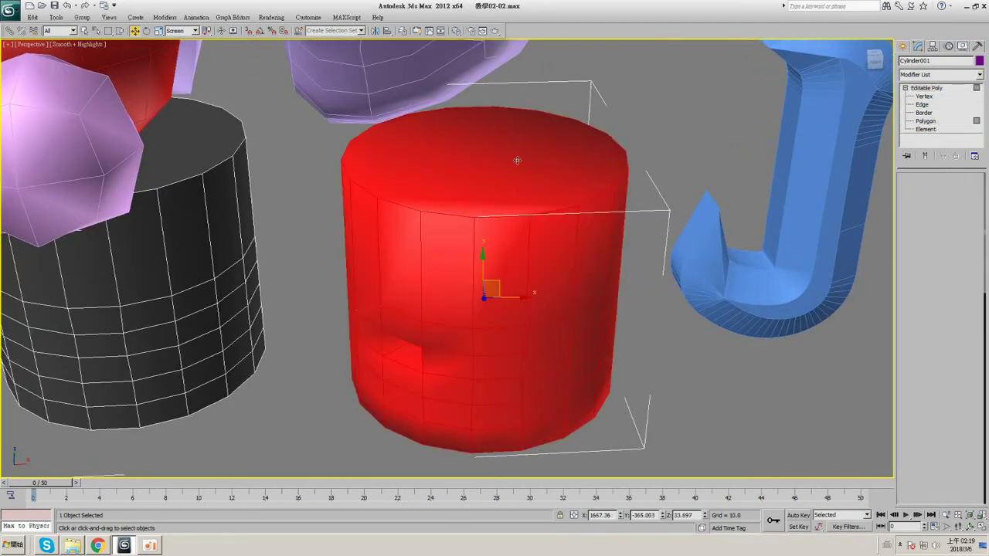
{"action": "left_click", "coordinate": [516, 158]}
{"action": "left_click", "coordinate": [975, 349]}
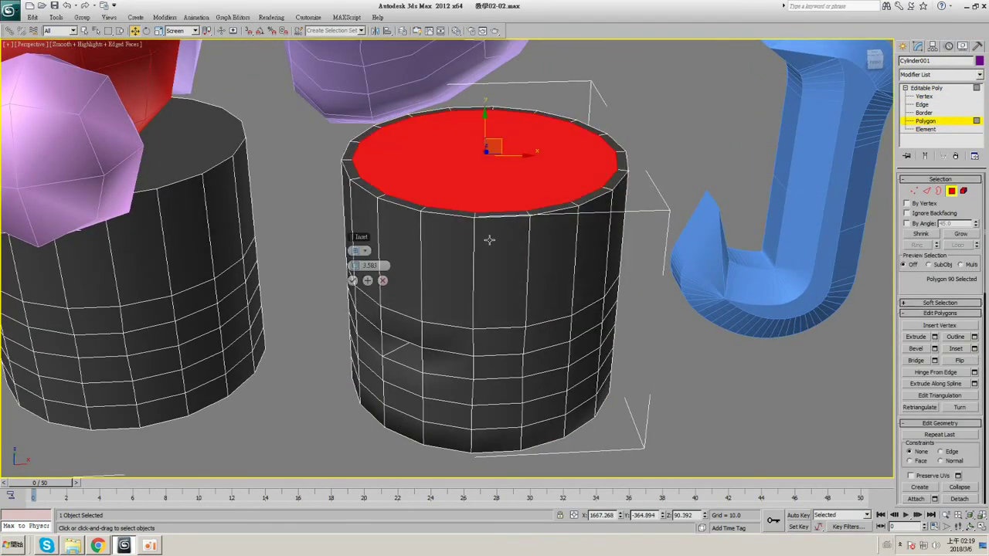
{"action": "left_click", "coordinate": [353, 279]}
{"action": "scroll", "coordinate": [927, 229], "scroll_direction": "down", "scroll_amount": 3}
{"action": "left_click", "coordinate": [960, 407]}
- Flip the polygons of the pierced cylinder's top and upper band, and inspect the surface at object level without edged faces
{"action": "key", "text": "F4"}
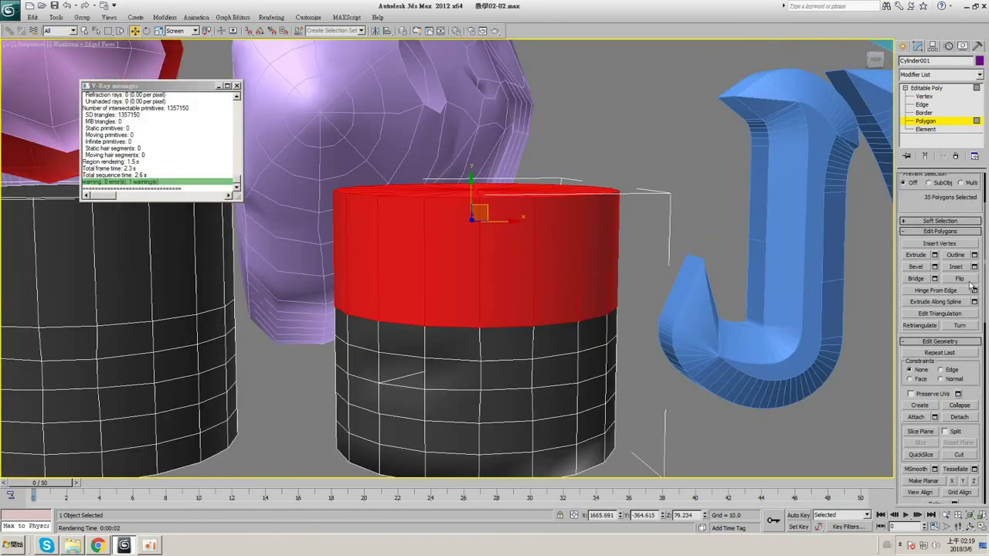
{"action": "left_click", "coordinate": [960, 279]}
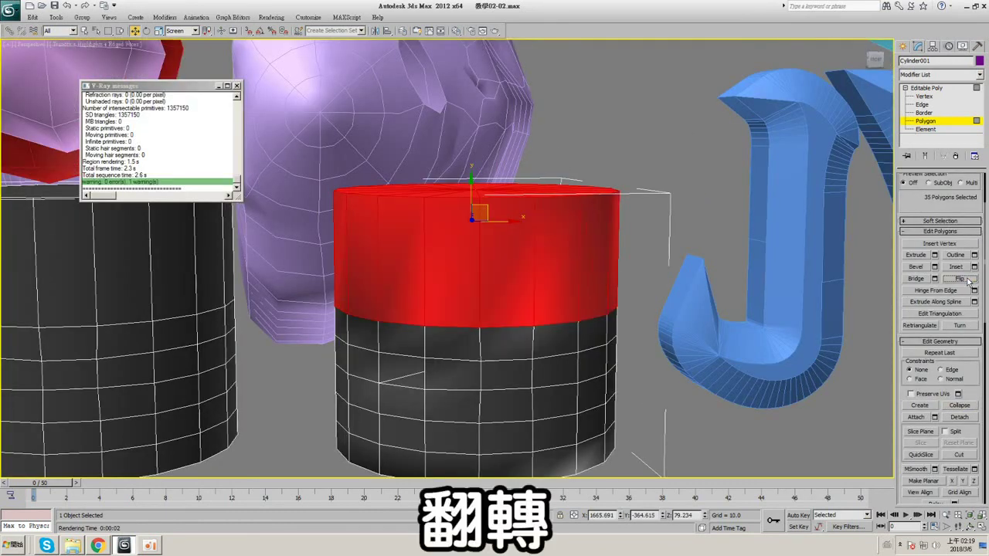
{"action": "left_click", "coordinate": [940, 90]}
{"action": "key", "text": "F4"}
{"action": "middle_click_drag", "start_coordinate": [585, 227], "coordinate": [580, 198]}
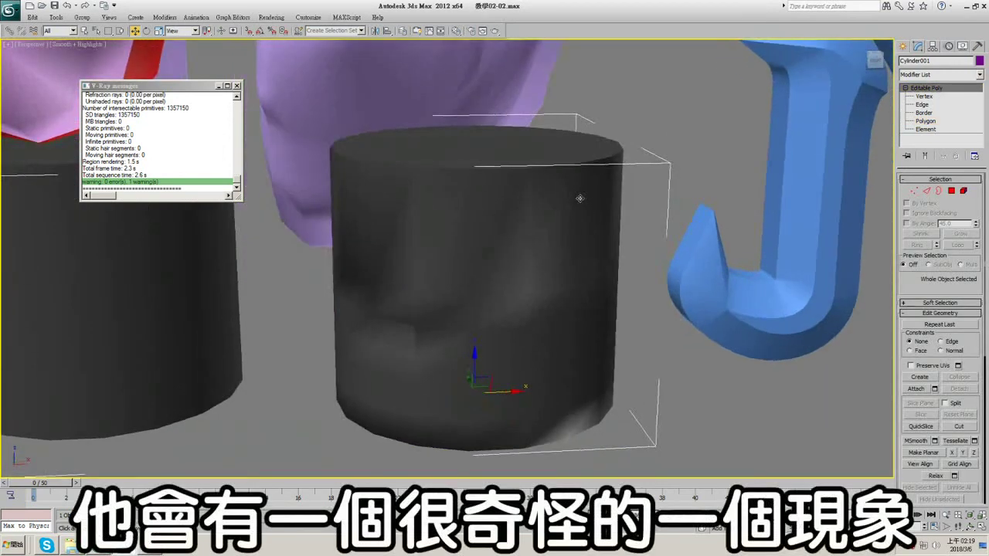
- Flip the upper band's selected polygons back outward and clear the polygon selection to check the normal shading
{"action": "left_click", "coordinate": [926, 120]}
{"action": "scroll", "coordinate": [943, 324], "scroll_direction": "down", "scroll_amount": 2}
{"action": "left_click", "coordinate": [961, 333]}
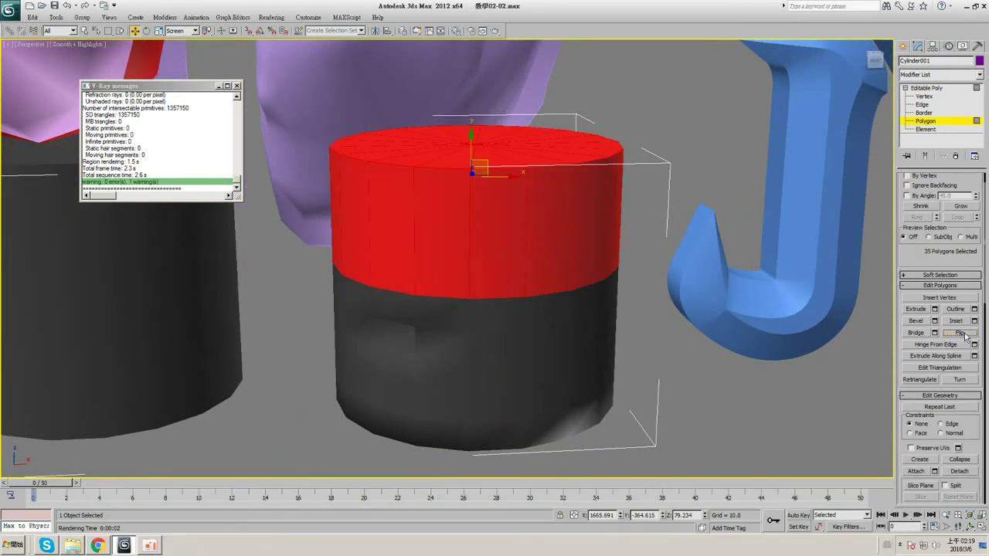
{"action": "left_click", "coordinate": [701, 392]}
{"action": "middle_click_drag", "start_coordinate": [548, 276], "coordinate": [545, 244], "text": "alt"}
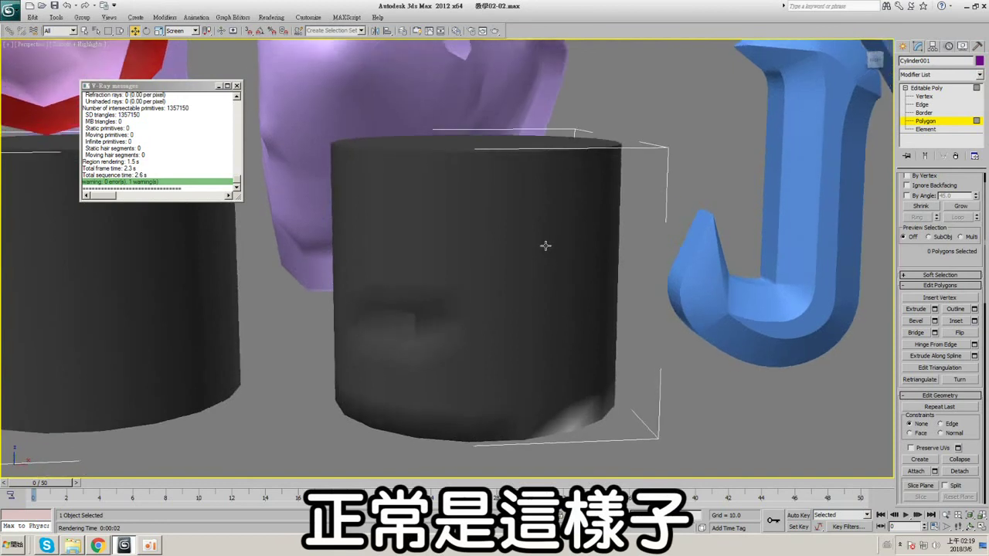
- Reselect the cylinder's top and upper-band polygons in wireframe, flip them inward, and render the perspective view from object level
{"action": "key", "text": "F3"}
{"action": "left_click_drag", "start_coordinate": [301, 105], "coordinate": [686, 213]}
{"action": "key", "text": "F3"}
{"action": "left_click", "coordinate": [963, 333]}
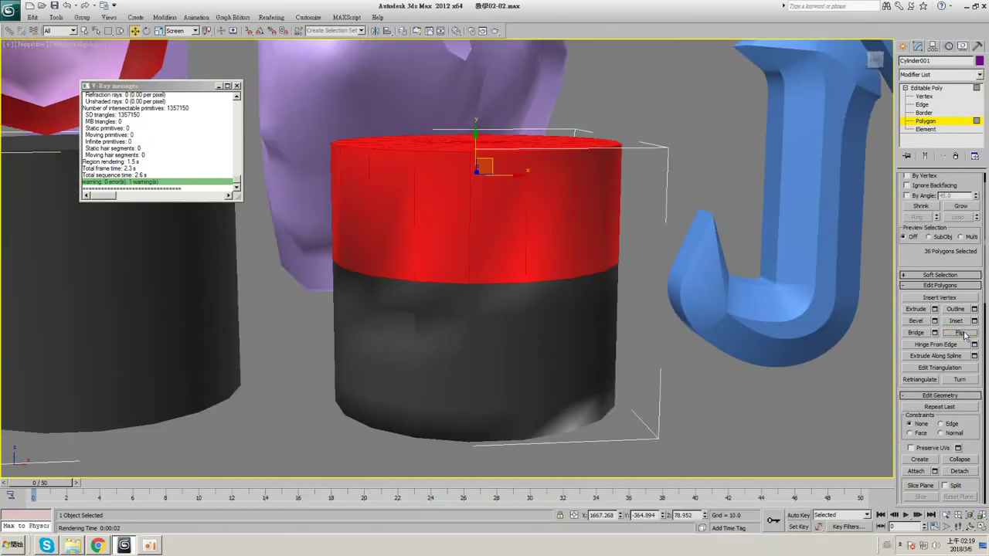
{"action": "left_click", "coordinate": [928, 89]}
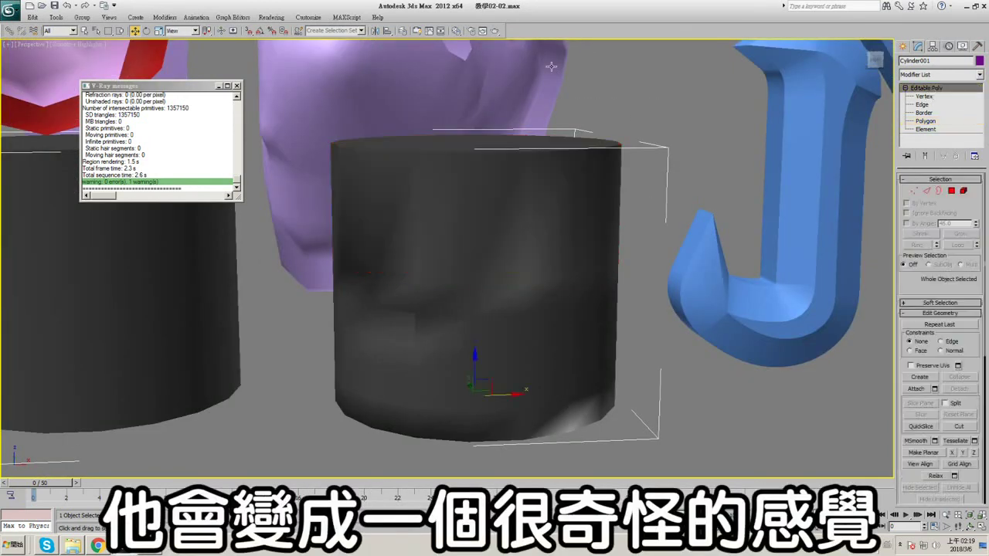
{"action": "left_click", "coordinate": [496, 31]}
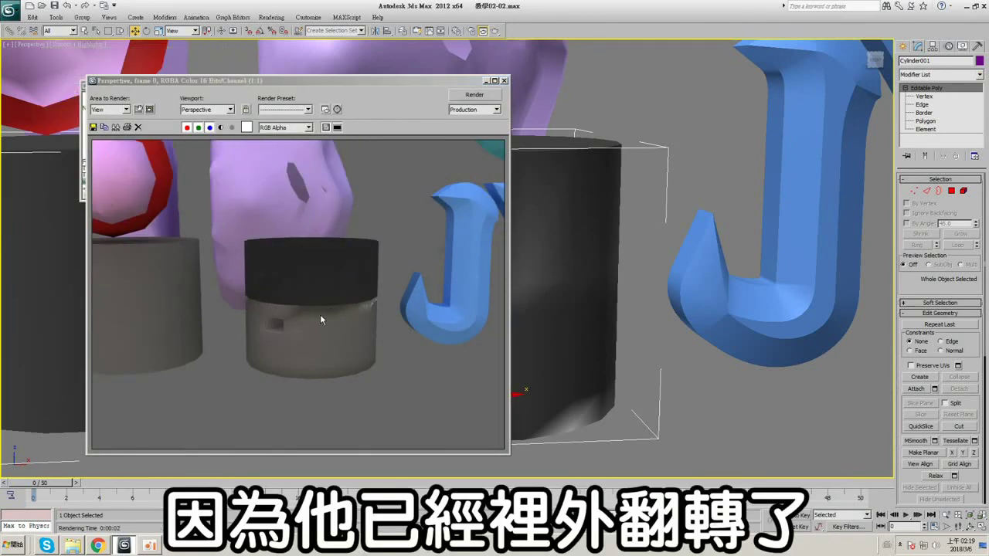
- Close the render, flip the cylinder's upper polygons back outward, and return to object level with edged faces hidden
{"action": "left_click", "coordinate": [503, 80]}
{"action": "left_click", "coordinate": [925, 121]}
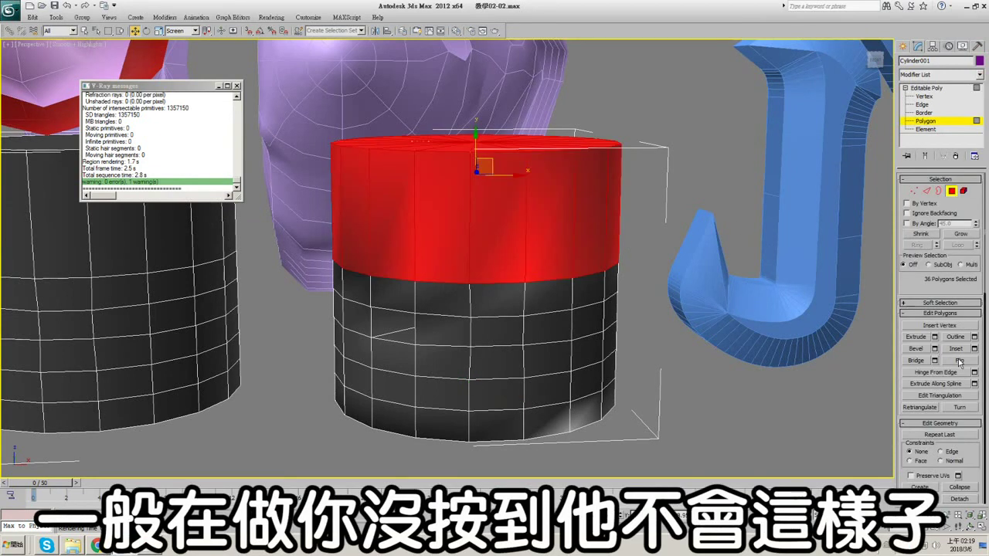
{"action": "left_click", "coordinate": [927, 88]}
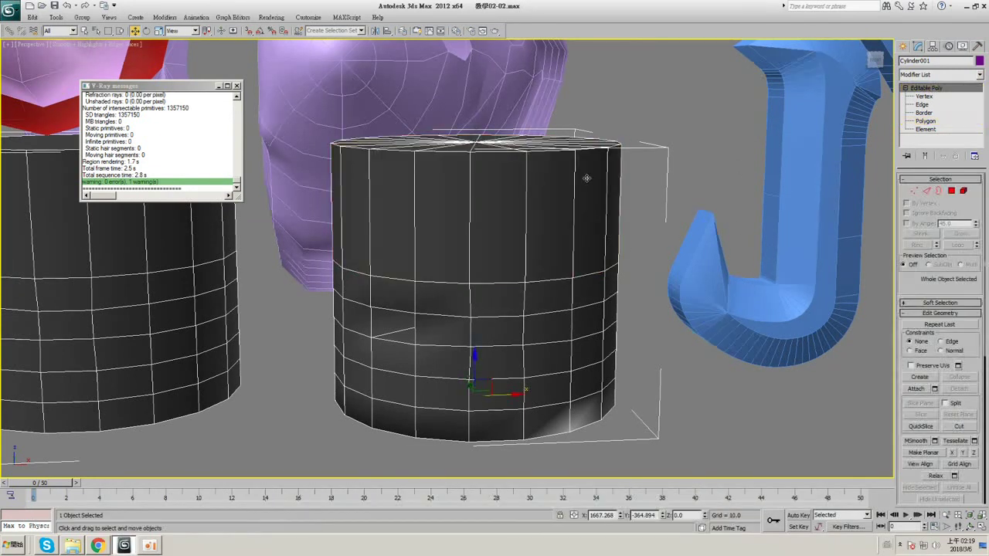
{"action": "mouse_move", "coordinate": [595, 189]}
{"action": "middle_mouse_down", "text": "alt"}
{"action": "mouse_move", "coordinate": [534, 212]}
{"action": "mouse_move", "coordinate": [563, 199]}
{"action": "mouse_move", "coordinate": [541, 221]}
{"action": "mouse_move", "coordinate": [569, 225]}
{"action": "mouse_move", "coordinate": [533, 220]}
{"action": "middle_mouse_up", "text": "alt"}
{"action": "key", "text": "F4"}
- Apply Reset XForm to the selected cylinder object and show its modifier stack
{"action": "left_click", "coordinate": [977, 46]}
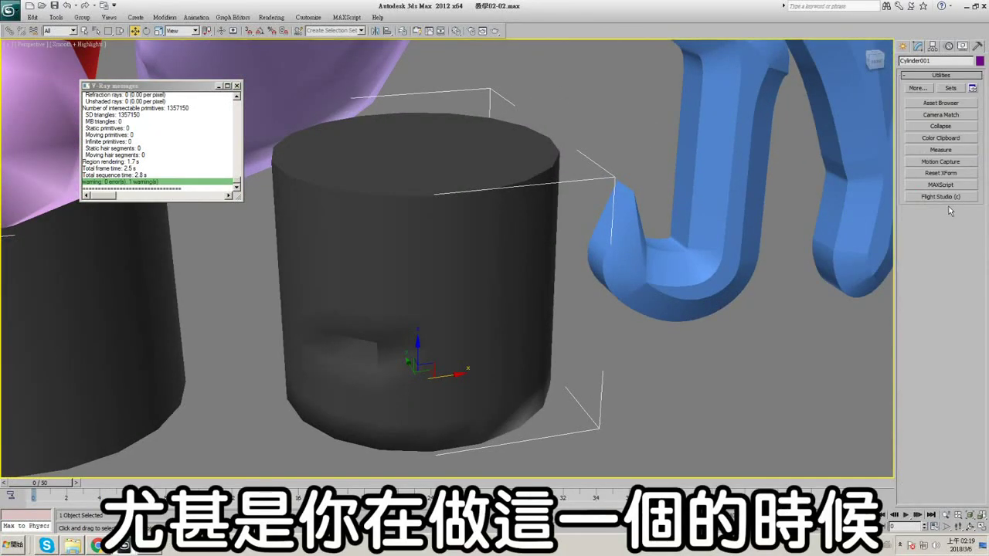
{"action": "left_click", "coordinate": [948, 174]}
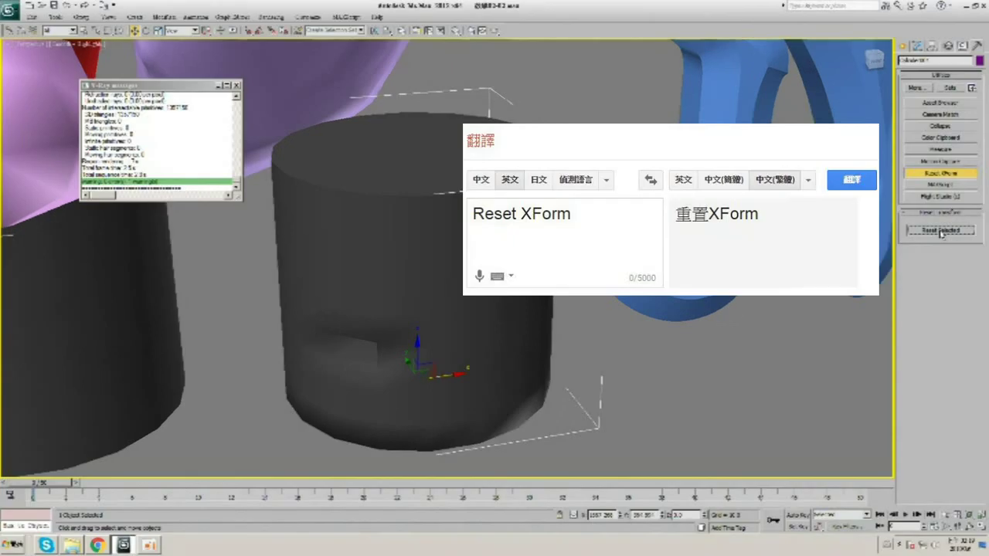
{"action": "key", "text": "F4"}
{"action": "left_click", "coordinate": [940, 230]}
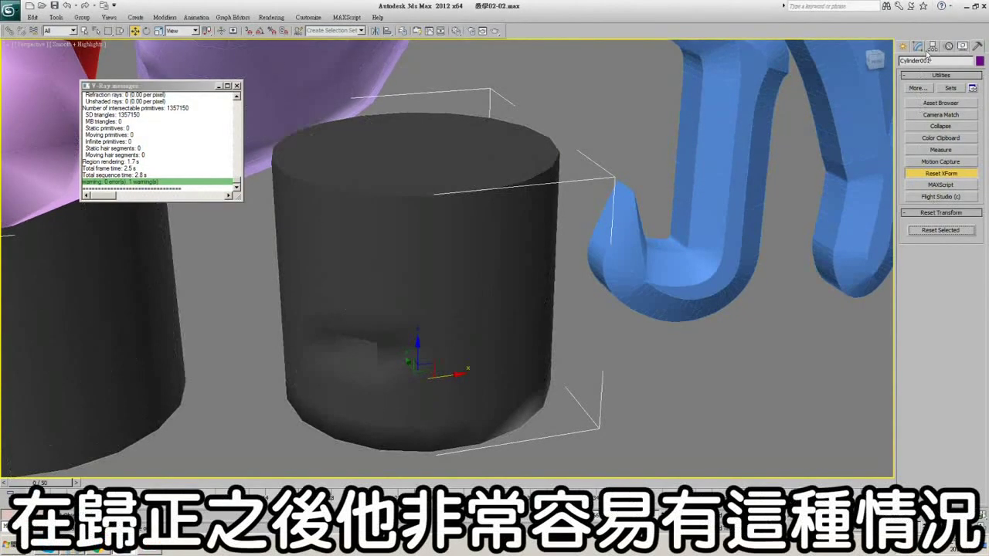
{"action": "left_click", "coordinate": [919, 48]}
- Convert the cylinder object with its XForm modifier back to an Editable Poly
{"action": "scroll", "coordinate": [461, 263], "scroll_direction": "down", "scroll_amount": 6}
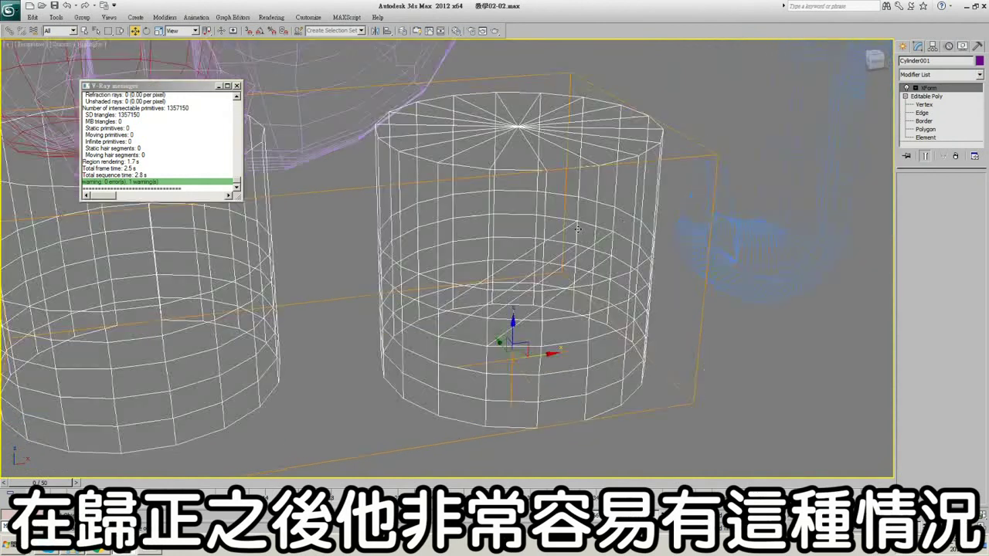
{"action": "right_click", "coordinate": [461, 263]}
{"action": "mouse_move", "coordinate": [513, 320]}
{"action": "left_click", "coordinate": [606, 342]}
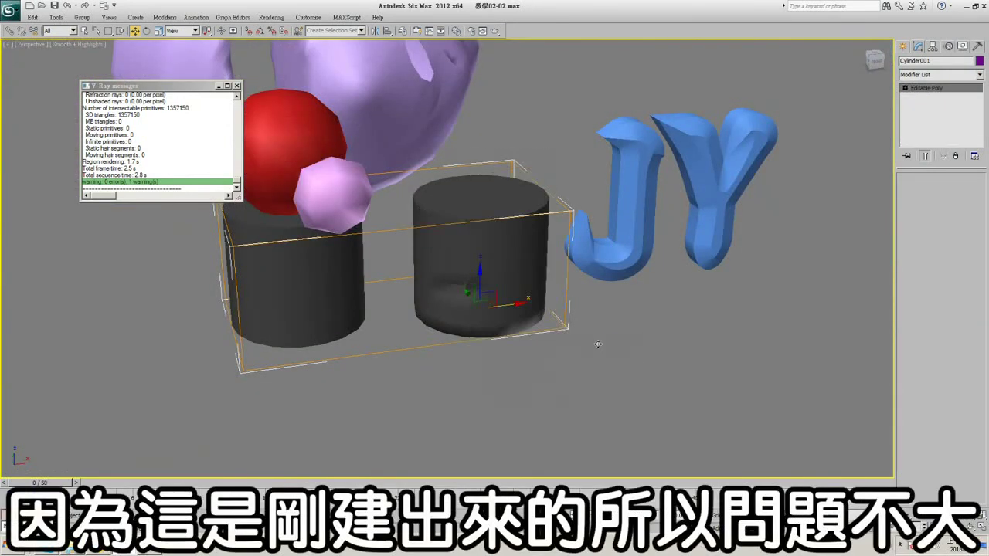
- Mirror the cylinder object across the X axis as a copy and place the copy in front of the original
{"action": "middle_click_drag", "start_coordinate": [460, 246], "coordinate": [523, 247]}
{"action": "scroll", "coordinate": [444, 243], "scroll_direction": "up", "scroll_amount": 5}
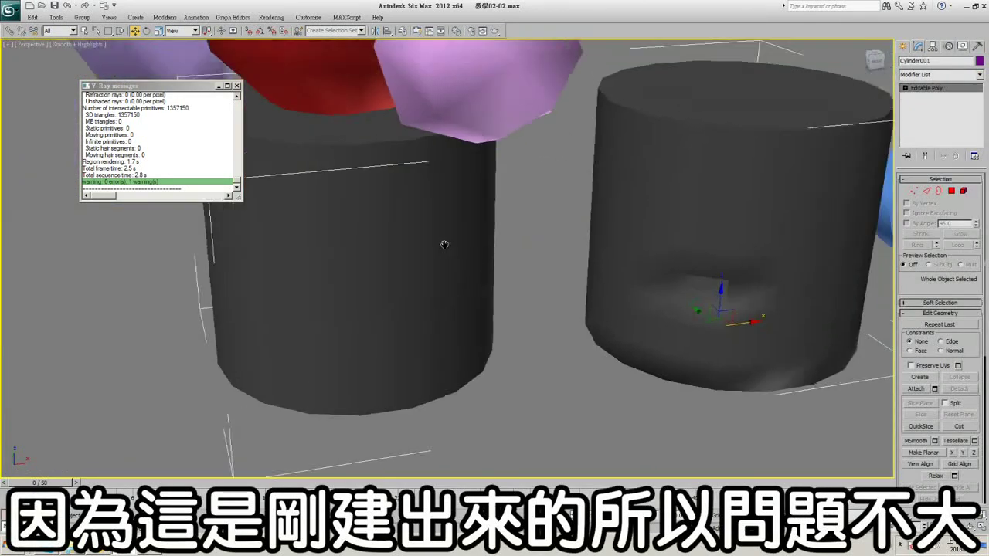
{"action": "scroll", "coordinate": [444, 242], "scroll_direction": "down", "scroll_amount": 8}
{"action": "middle_click_drag", "start_coordinate": [272, 241], "coordinate": [195, 223]}
{"action": "scroll", "coordinate": [386, 217], "scroll_direction": "up", "scroll_amount": 4}
{"action": "middle_click_drag", "start_coordinate": [386, 218], "coordinate": [353, 213], "text": "alt"}
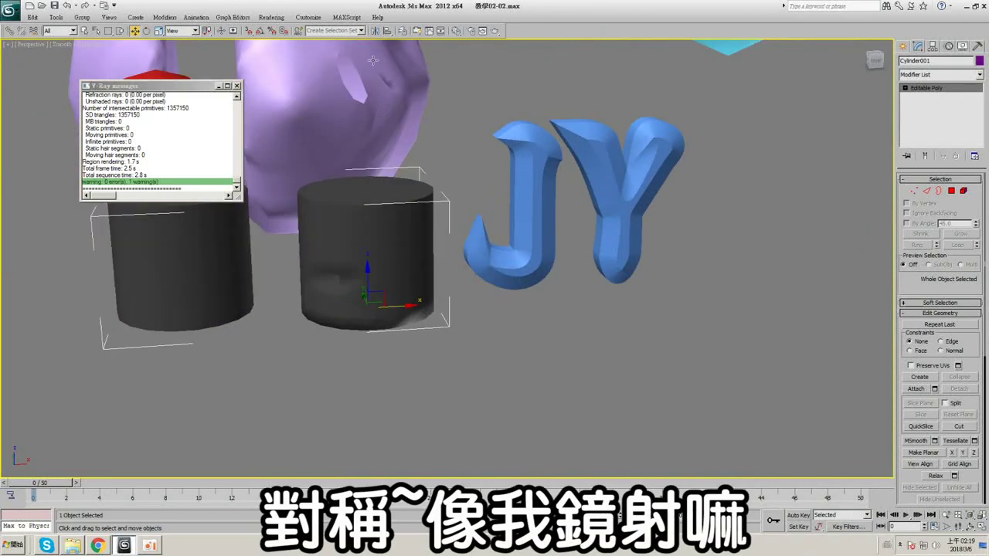
{"action": "left_click", "coordinate": [374, 30]}
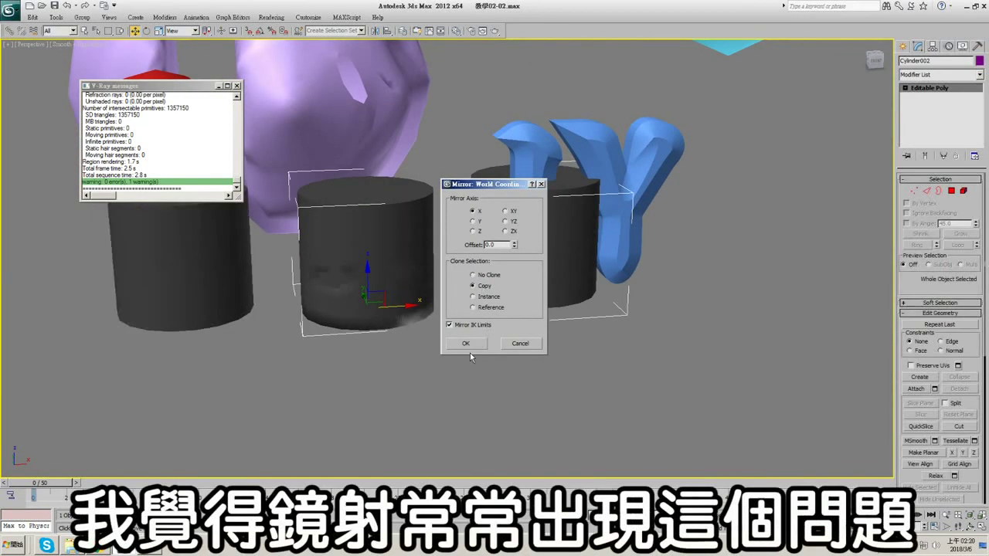
{"action": "key", "text": "Return"}
{"action": "middle_click_drag", "start_coordinate": [423, 249], "coordinate": [546, 241], "text": "alt"}
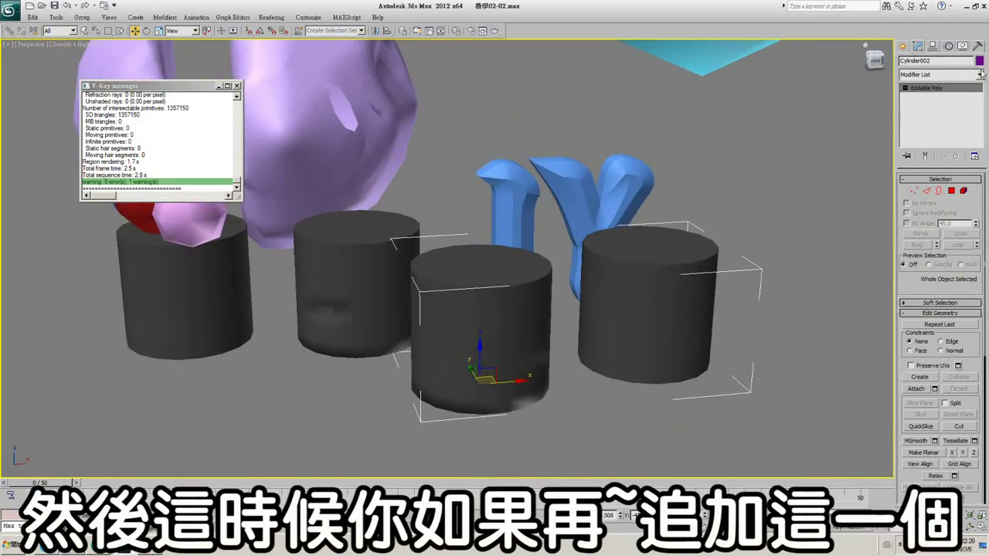
- Apply Reset XForm to the mirrored cylinder copy, render the perspective view to compare surfaces, and close the render window
{"action": "left_click", "coordinate": [977, 45]}
{"action": "left_click", "coordinate": [940, 231]}
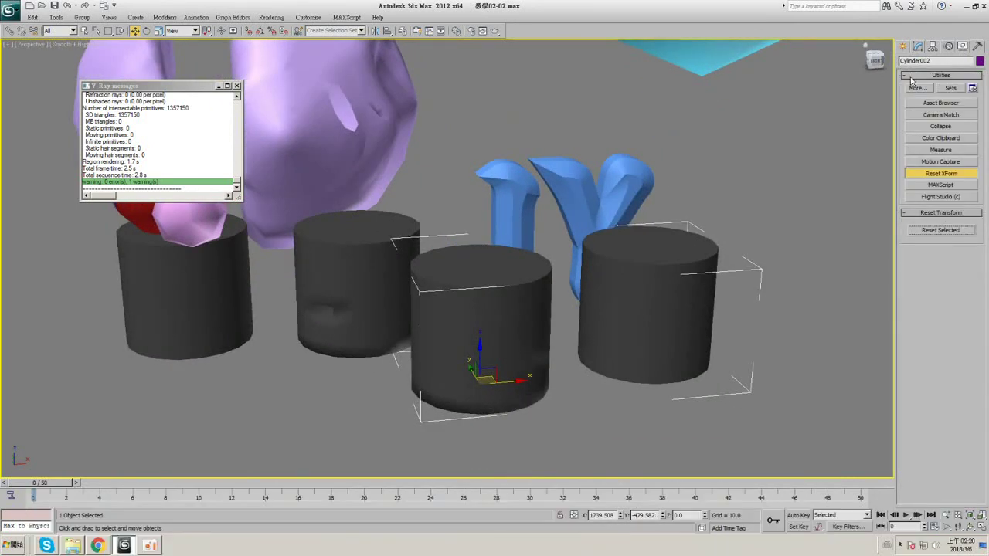
{"action": "left_click", "coordinate": [918, 46]}
{"action": "left_click", "coordinate": [489, 31]}
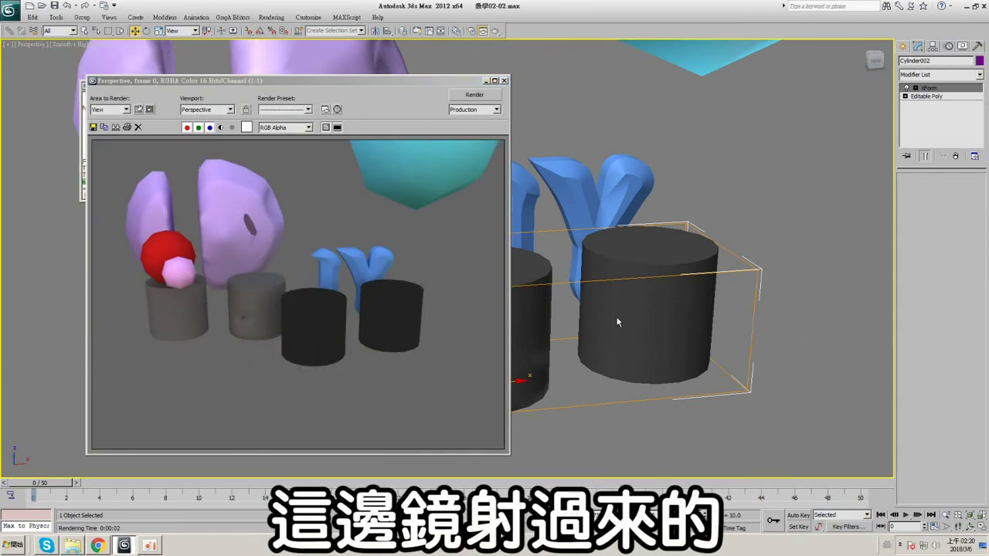
{"action": "left_click", "coordinate": [505, 80]}
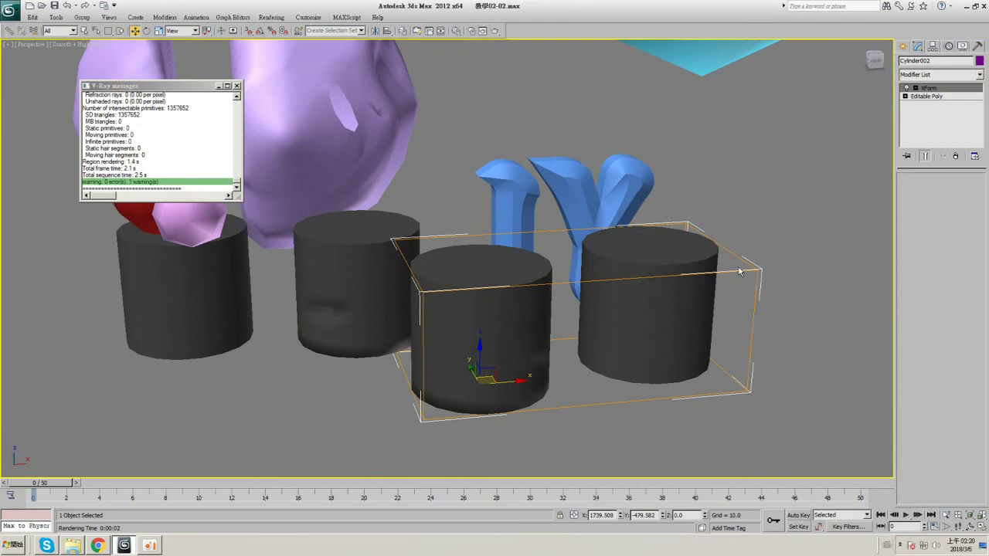
- Bring up the Reset XForm utility, close it, and return to the mirrored cylinder copy's modifier stack with edged faces shown
{"action": "left_click", "coordinate": [977, 47]}
{"action": "left_click", "coordinate": [940, 172]}
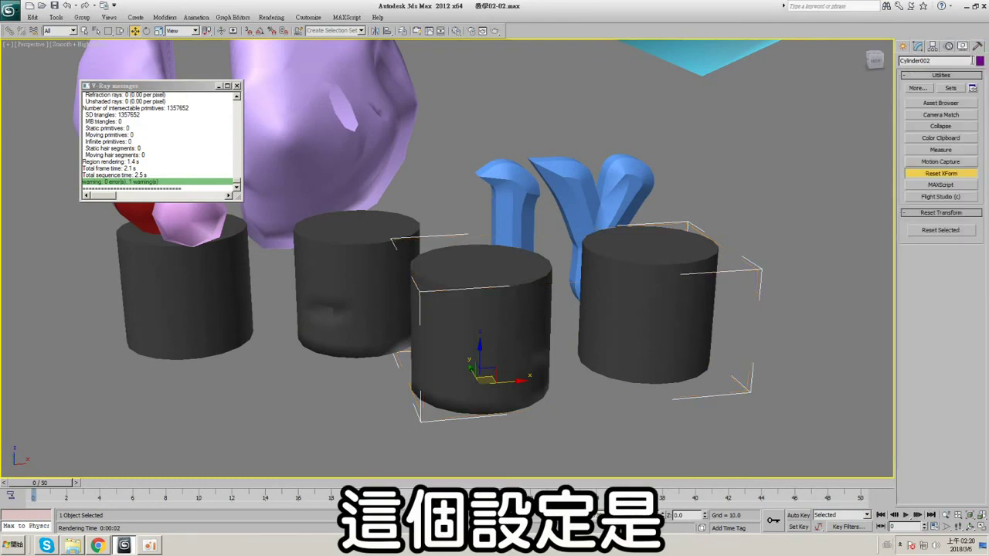
{"action": "left_click", "coordinate": [943, 175]}
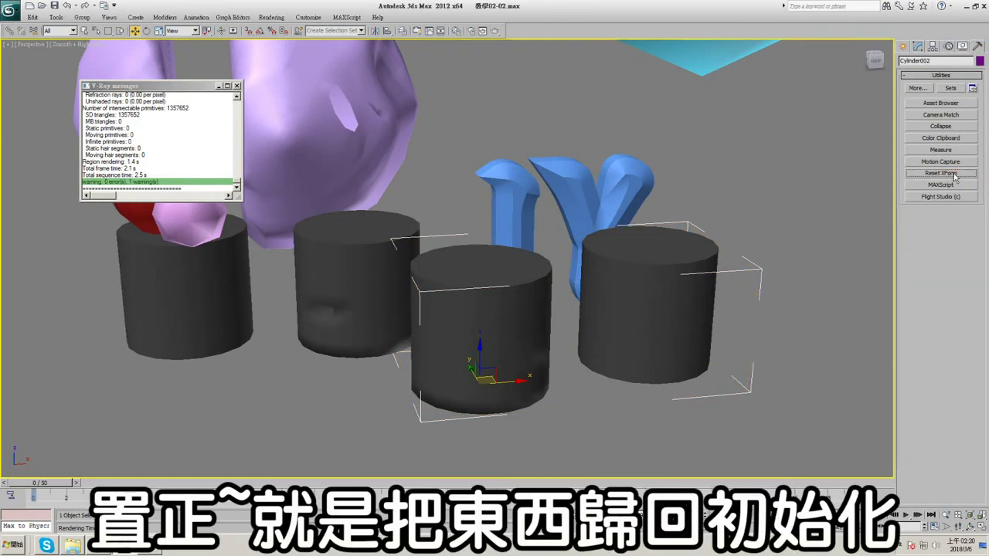
{"action": "middle_click_drag", "start_coordinate": [593, 283], "coordinate": [626, 221]}
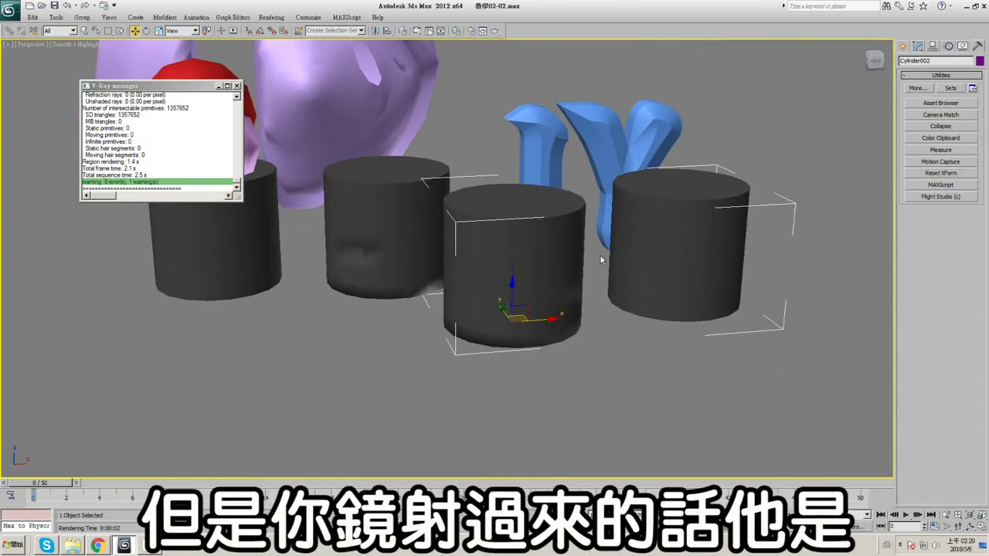
{"action": "key", "text": "F4"}
{"action": "left_click", "coordinate": [918, 47]}
{"action": "middle_click_drag", "start_coordinate": [533, 260], "coordinate": [524, 278], "text": "alt"}
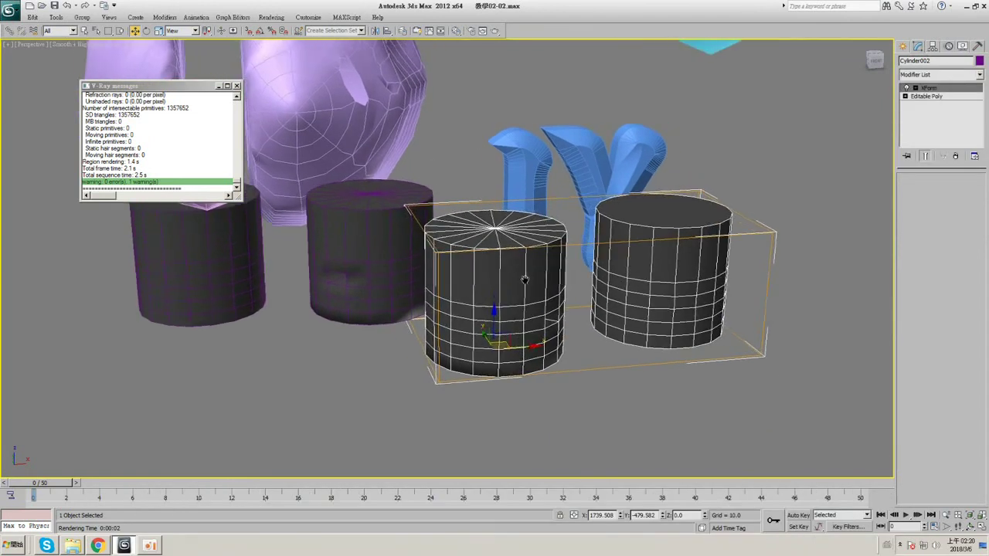
- Hide edged faces, render the perspective view to examine the mirrored cylinder's surfaces, and close the render window
{"action": "scroll", "coordinate": [523, 278], "scroll_direction": "up", "scroll_amount": 2}
{"action": "key", "text": "F4"}
{"action": "left_click", "coordinate": [495, 33]}
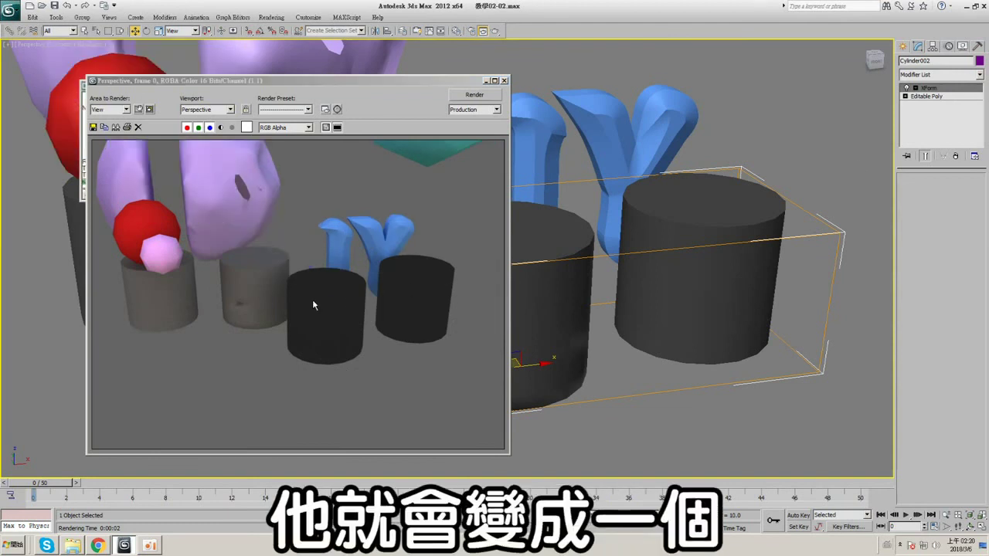
{"action": "left_click", "coordinate": [504, 80]}
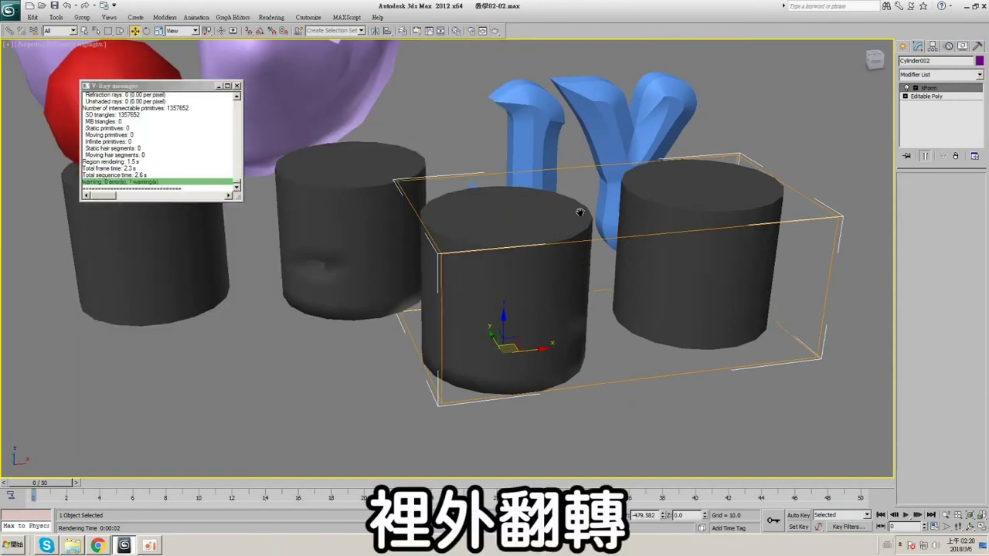
- Show edged faces and convert the mirrored cylinder object with its XForm modifier to an Editable Poly
{"action": "key", "text": "F4"}
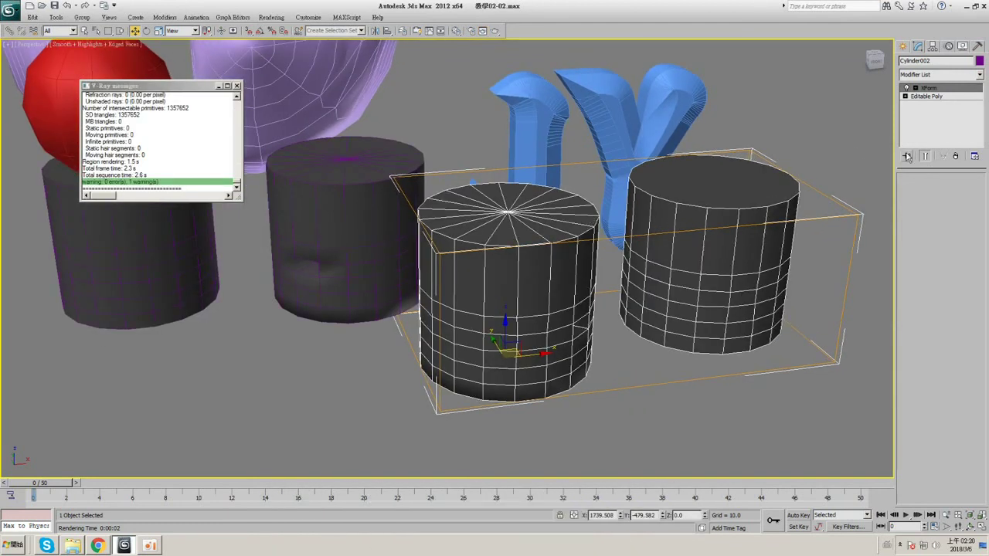
{"action": "right_click", "coordinate": [685, 236]}
{"action": "mouse_move", "coordinate": [705, 334]}
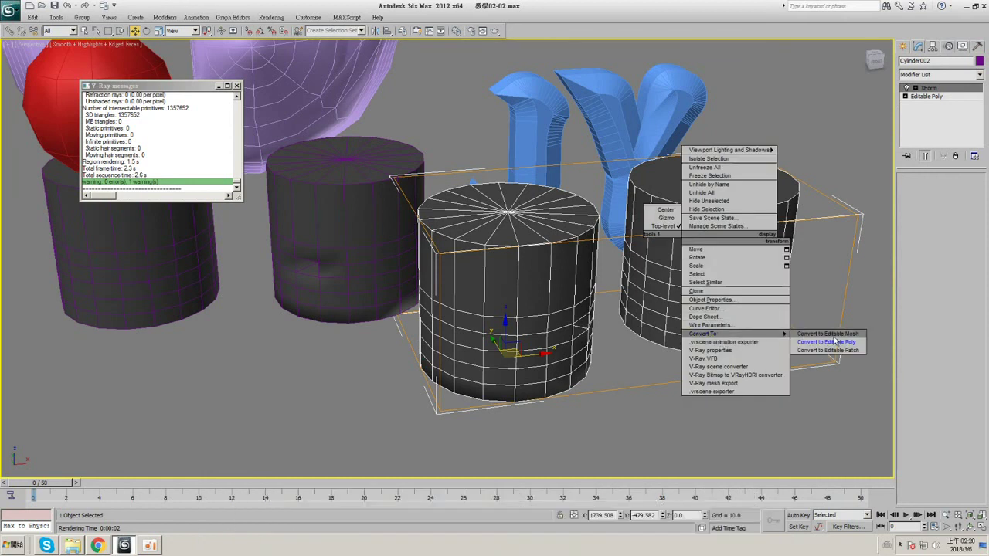
{"action": "left_click", "coordinate": [834, 342]}
- Flip the normals of all polygons in the mirrored cylinder object, leave polygon level, and render the view to check
{"action": "left_click", "coordinate": [925, 129]}
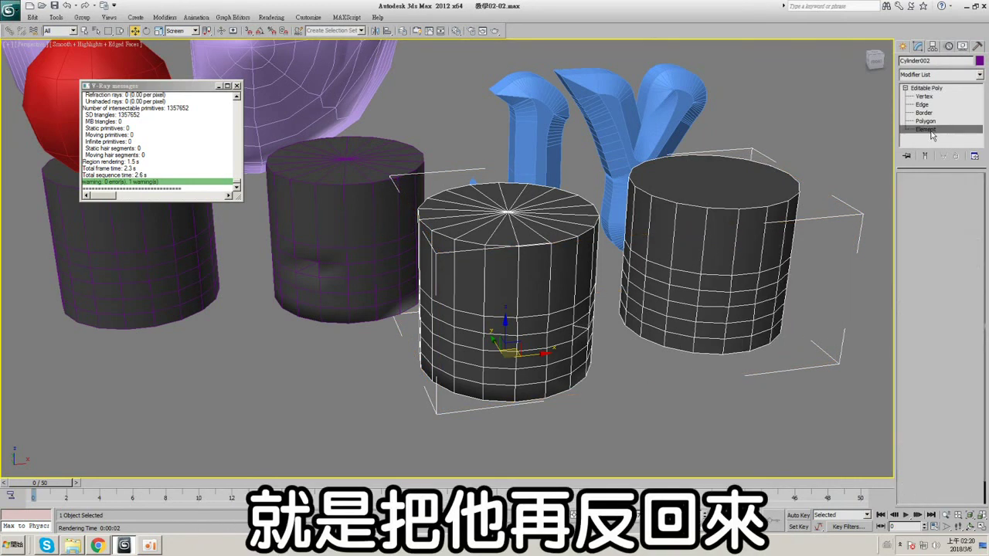
{"action": "key", "text": "ctrl+a"}
{"action": "left_click", "coordinate": [925, 121]}
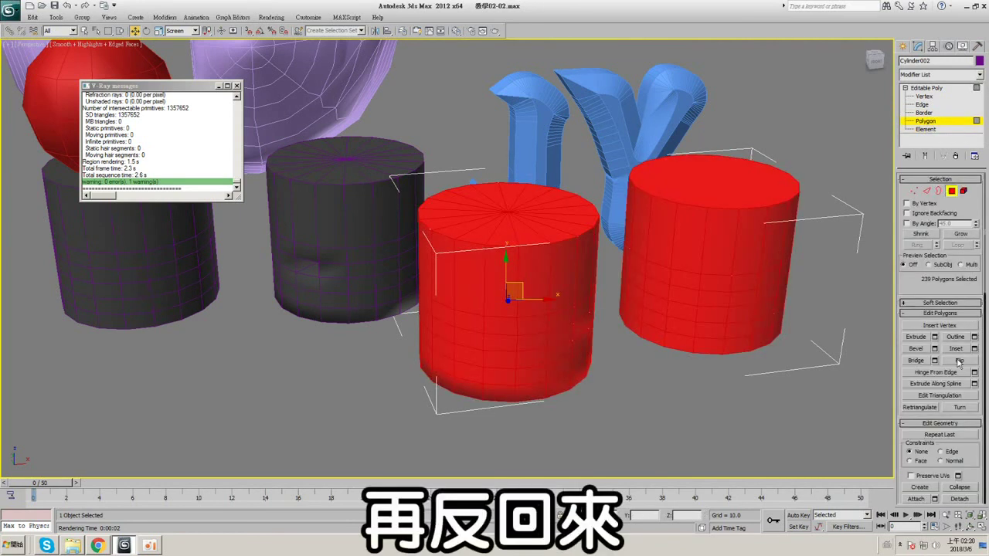
{"action": "left_click", "coordinate": [929, 88]}
{"action": "left_click", "coordinate": [495, 31]}
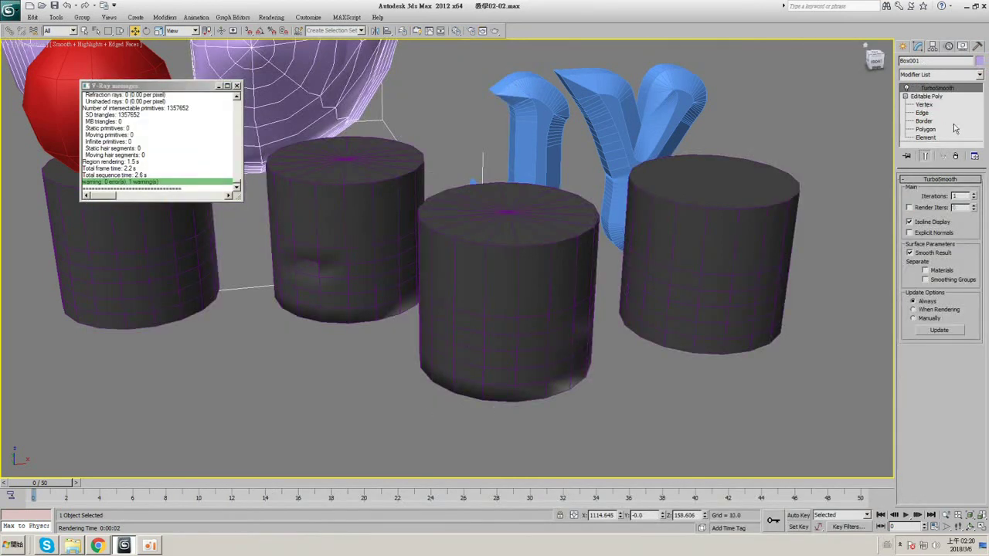
- Remove the TurboSmooth modifier from the purple box mesh and select the mirrored cylinder object
{"action": "left_click", "coordinate": [954, 156]}
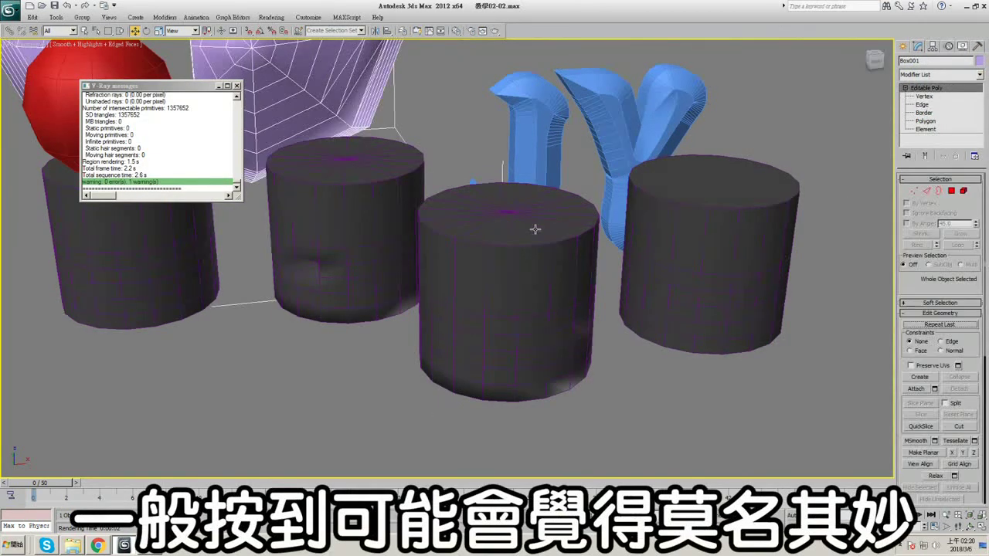
{"action": "left_click", "coordinate": [540, 270]}
{"action": "middle_click_drag", "start_coordinate": [513, 288], "coordinate": [523, 260]}
{"action": "scroll", "coordinate": [523, 261], "scroll_direction": "up", "scroll_amount": 3}
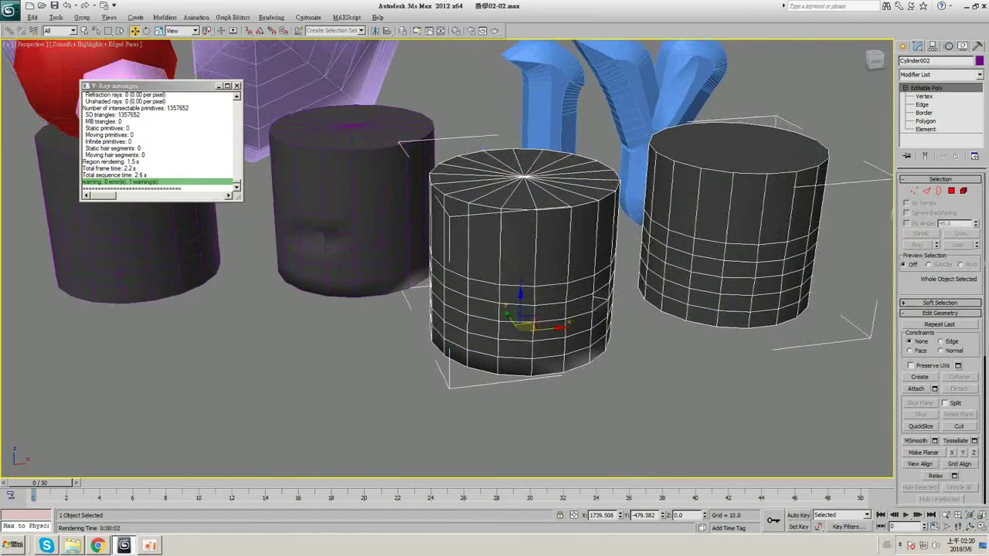
- Select the open cylinder's top cap and upper side polygons, try the Hinge From Edge settings, and leave polygon level
{"action": "key", "text": "F4"}
{"action": "middle_click_drag", "start_coordinate": [614, 222], "coordinate": [837, 204], "text": "alt"}
{"action": "key", "text": "4"}
{"action": "key", "text": "ctrl+a"}
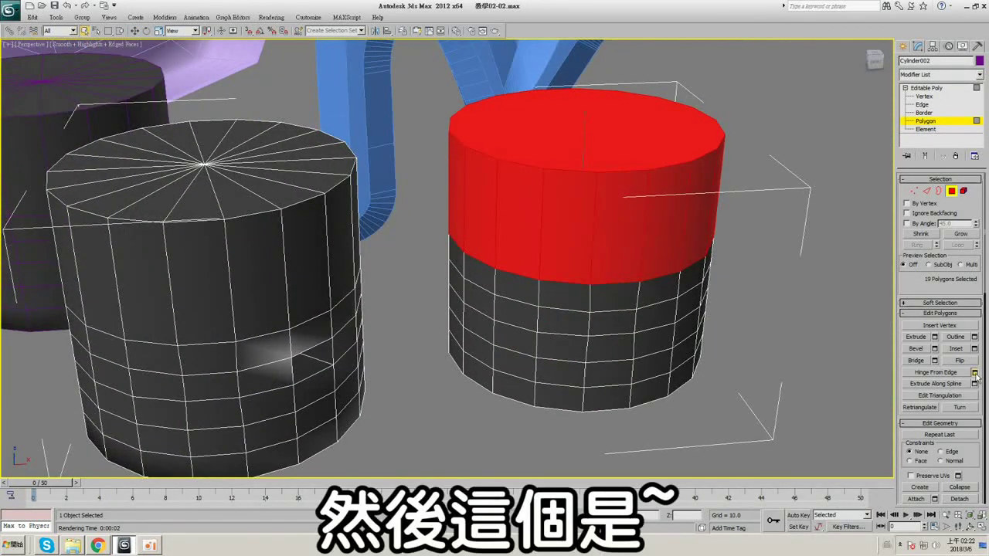
{"action": "left_click", "coordinate": [975, 373]}
{"action": "left_click", "coordinate": [386, 298]}
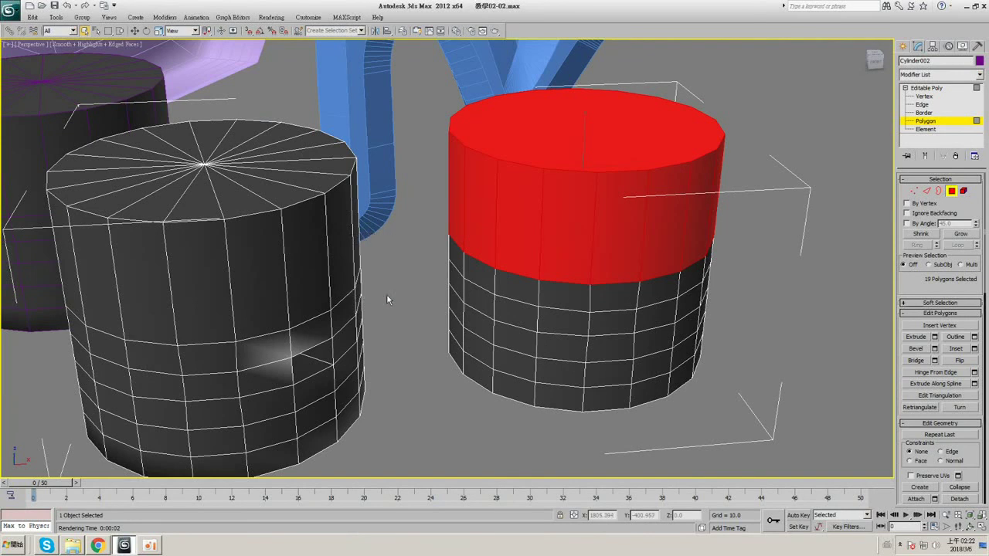
{"action": "left_click", "coordinate": [927, 88]}
- Draw a helix spline beside the cylinders in the Top view, about 16 in Radius 1 and 131 high, and maximize the Perspective view
{"action": "scroll", "coordinate": [547, 208], "scroll_direction": "down", "scroll_amount": 6}
{"action": "left_click", "coordinate": [903, 47]}
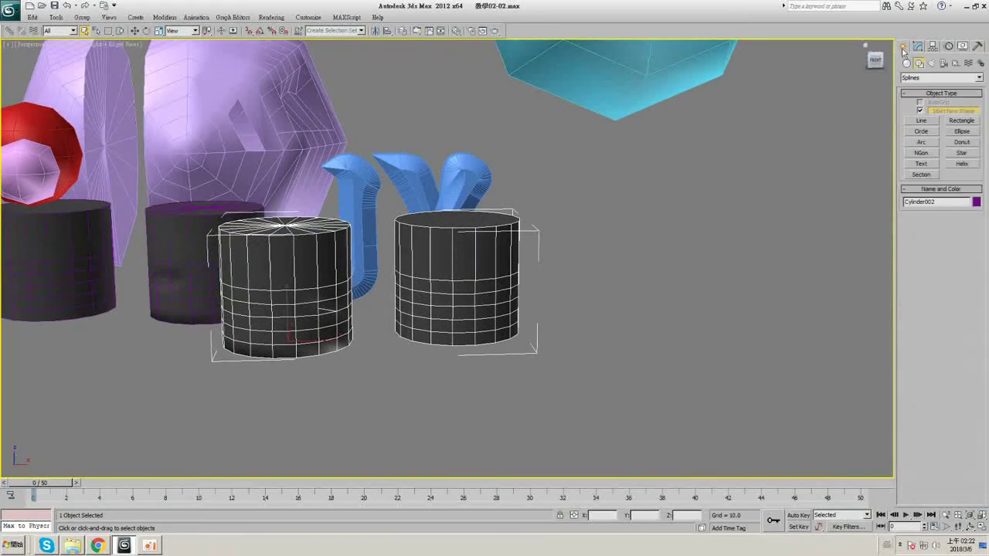
{"action": "left_click", "coordinate": [963, 163]}
{"action": "key", "text": "alt+w"}
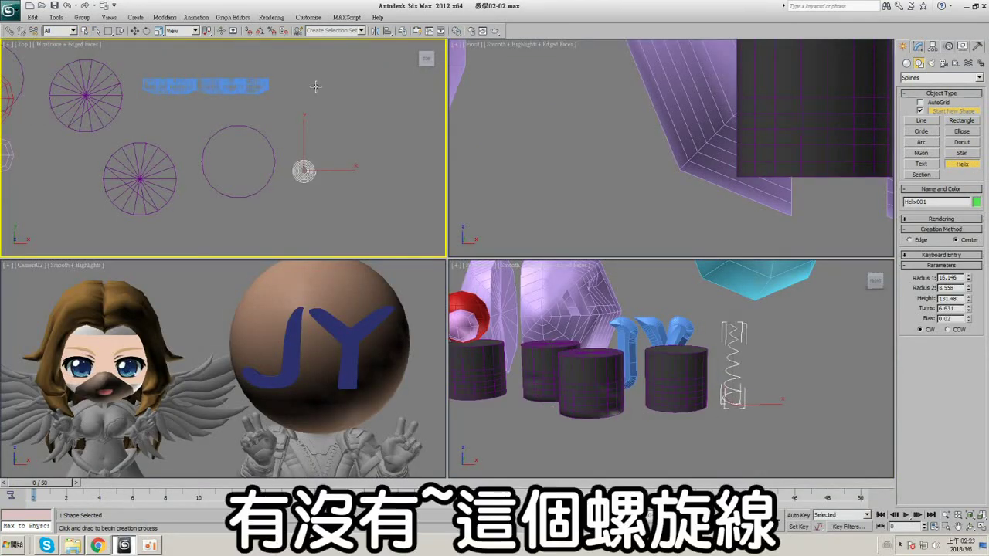
{"action": "left_click", "coordinate": [696, 342]}
{"action": "key", "text": "alt+w"}
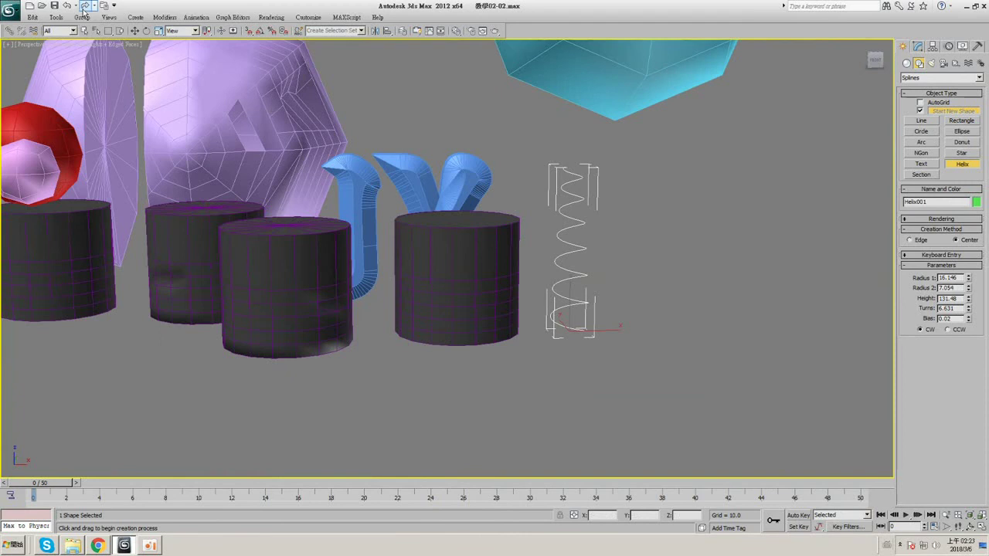
- Move the helix up closer to the cylinder, and set its Radius 1 to 17.276 and its height to 299.775
{"action": "left_click", "coordinate": [134, 31]}
{"action": "left_click_drag", "start_coordinate": [582, 310], "coordinate": [564, 251]}
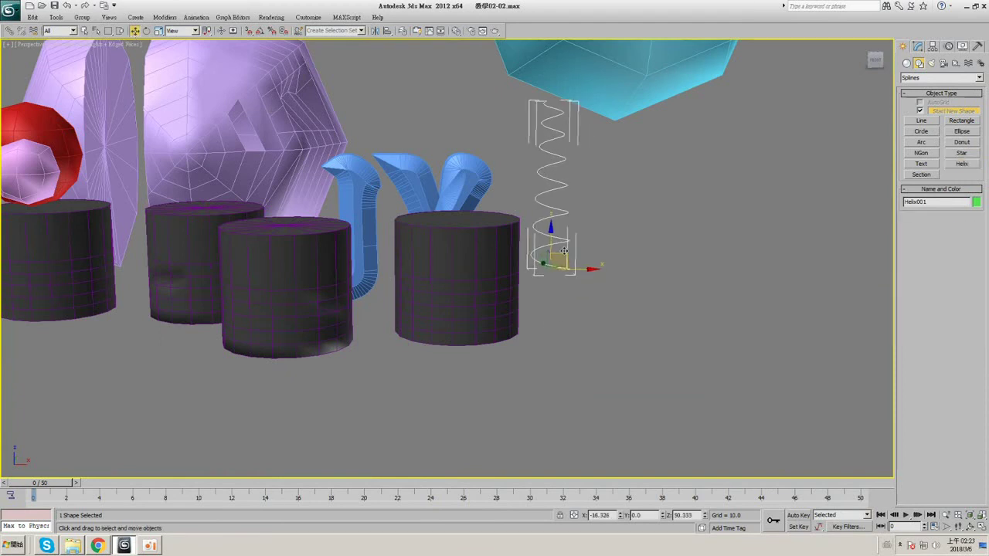
{"action": "left_click", "coordinate": [918, 45]}
{"action": "left_click_drag", "start_coordinate": [966, 382], "coordinate": [966, 389]}
{"action": "left_click_drag", "start_coordinate": [968, 399], "coordinate": [968, 355]}
- Lower the helix so that its bottom end sits beside the cylinder's side wall
{"action": "middle_click_drag", "start_coordinate": [551, 298], "coordinate": [547, 276]}
{"action": "scroll", "coordinate": [648, 241], "scroll_direction": "up", "scroll_amount": 5}
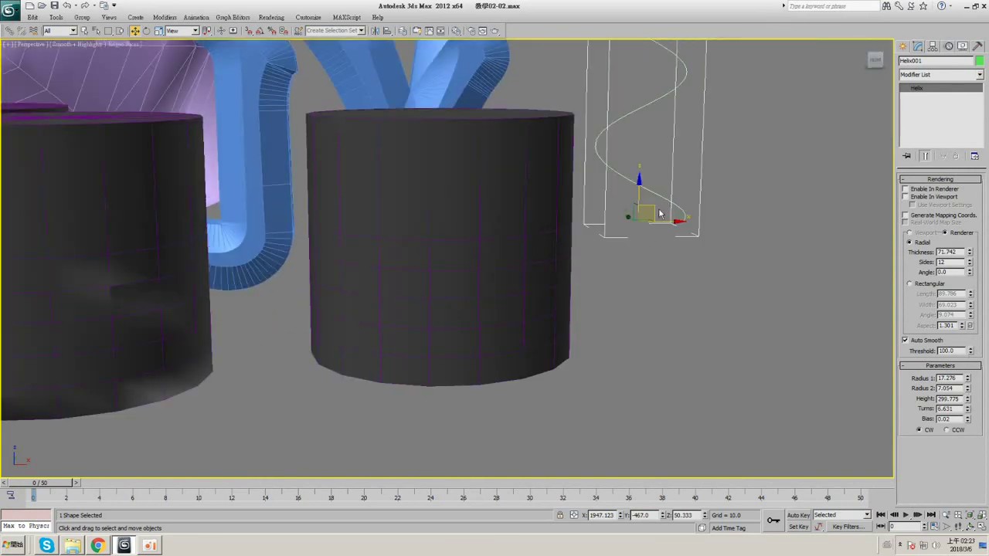
{"action": "left_click_drag", "start_coordinate": [651, 211], "coordinate": [652, 252]}
- Select a single polygon on the cylinder's side wall facing the helix
{"action": "middle_click_drag", "start_coordinate": [609, 306], "coordinate": [514, 292]}
{"action": "left_click", "coordinate": [441, 287]}
{"action": "left_click", "coordinate": [925, 123]}
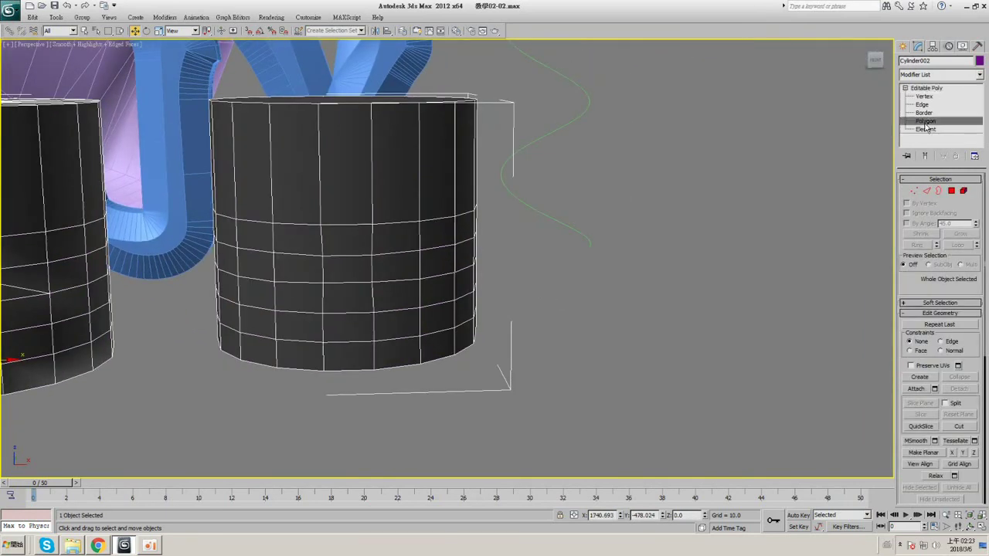
{"action": "left_click", "coordinate": [925, 121]}
{"action": "middle_click_drag", "start_coordinate": [471, 259], "coordinate": [491, 269], "text": "alt"}
{"action": "left_click", "coordinate": [438, 276]}
{"action": "middle_click_drag", "start_coordinate": [550, 237], "coordinate": [536, 361]}
{"action": "middle_click_drag", "start_coordinate": [587, 300], "coordinate": [576, 210]}
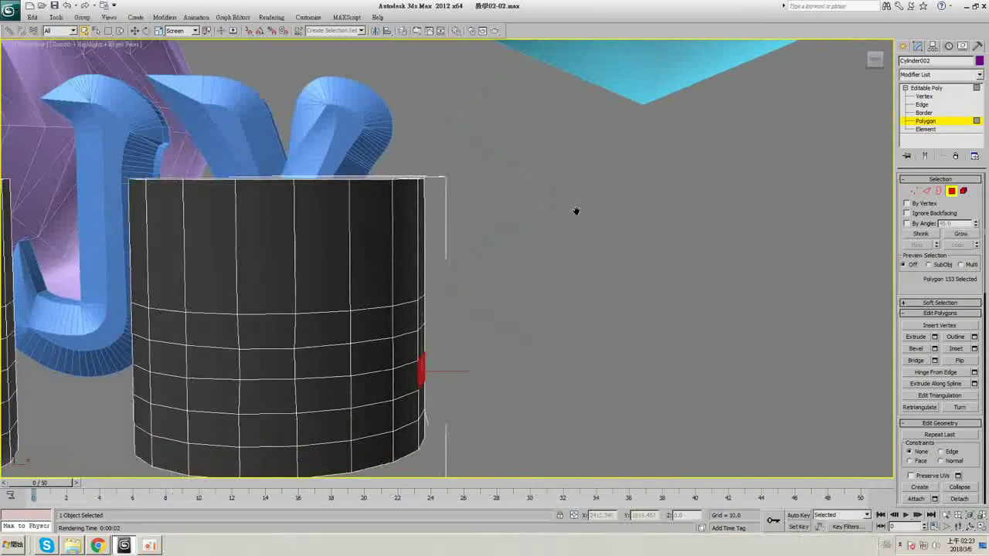
{"action": "middle_click_drag", "start_coordinate": [583, 272], "coordinate": [591, 193]}
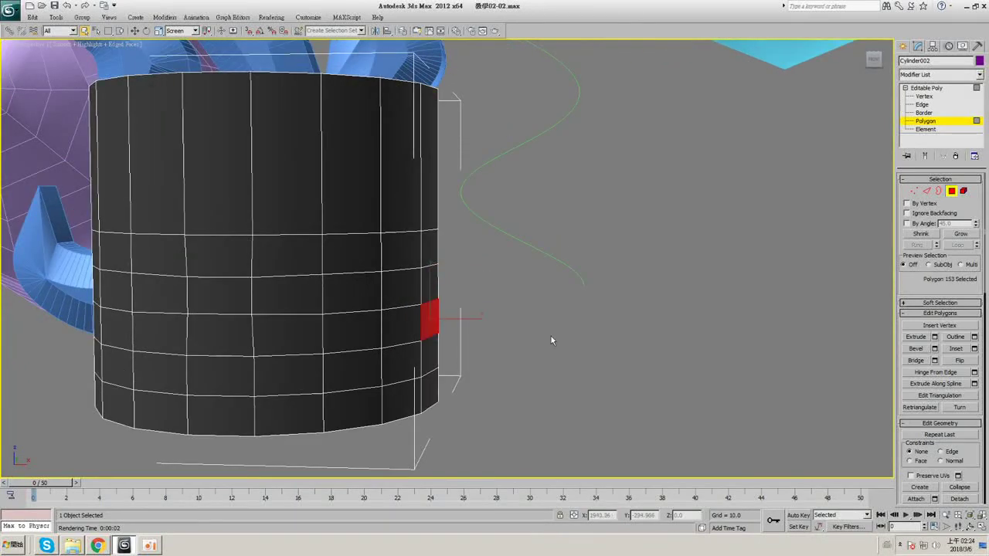
- Try extruding the selected side polygon along the helix spline, and undo the extrusion
{"action": "left_click", "coordinate": [509, 236]}
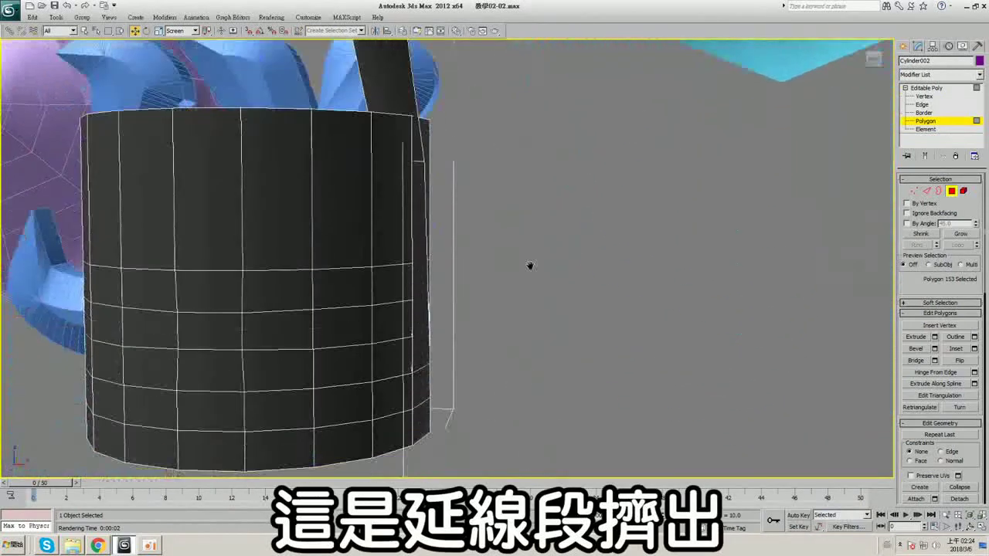
{"action": "middle_click_drag", "start_coordinate": [529, 265], "coordinate": [516, 242]}
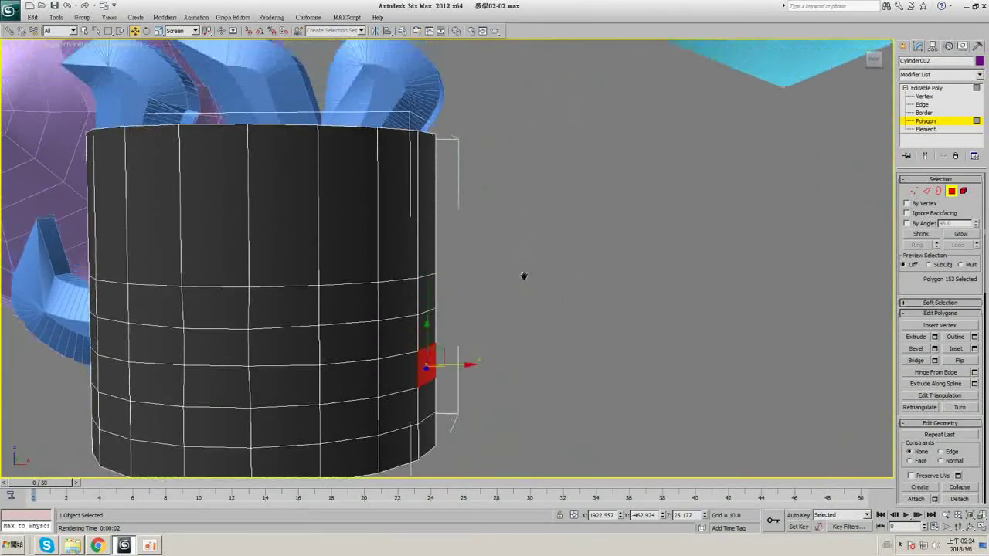
{"action": "middle_click_drag", "start_coordinate": [524, 276], "coordinate": [522, 252]}
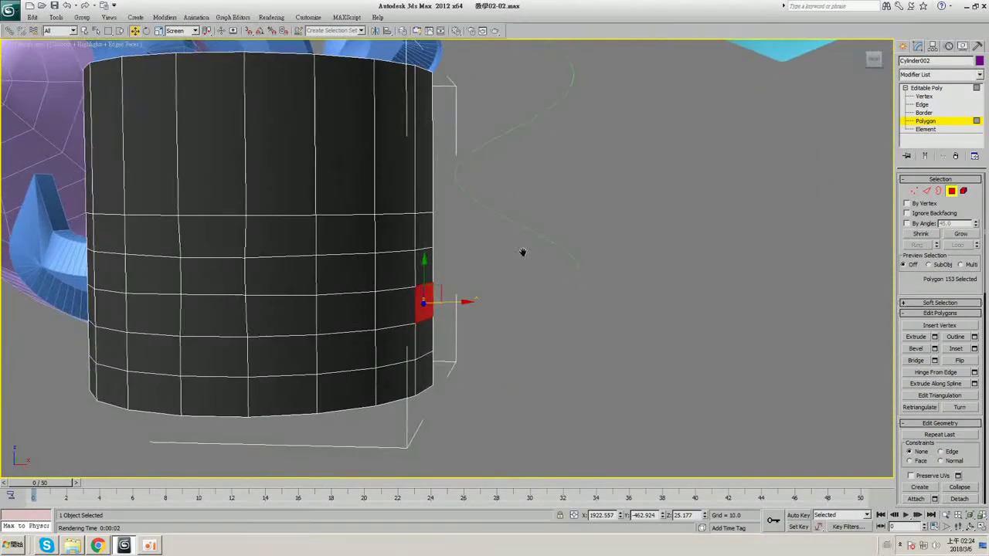
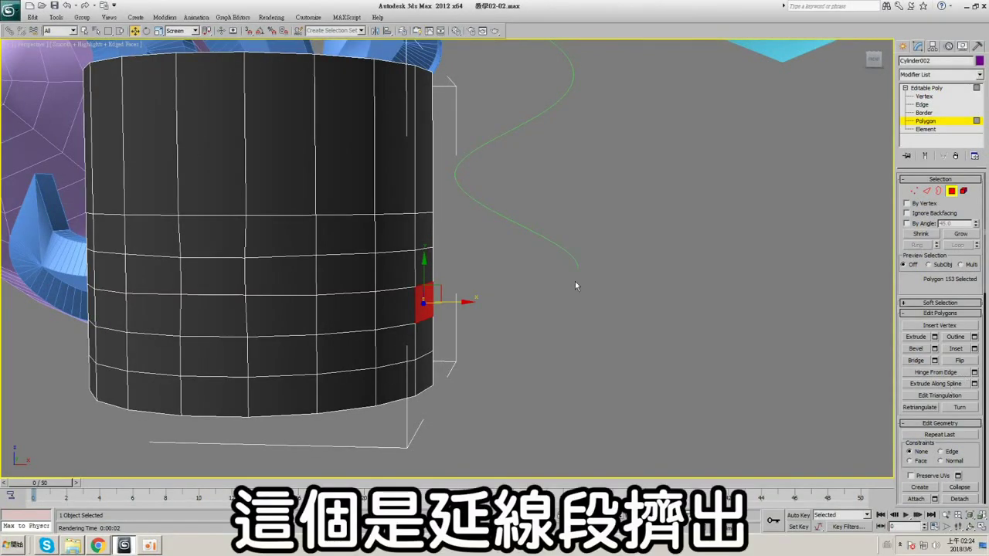
- Add the neighbouring side polygon to the selection and view it together with the whole helix
{"action": "left_click", "coordinate": [523, 264]}
{"action": "middle_click_drag", "start_coordinate": [524, 263], "coordinate": [527, 267], "text": "alt"}
{"action": "left_click", "coordinate": [423, 322]}
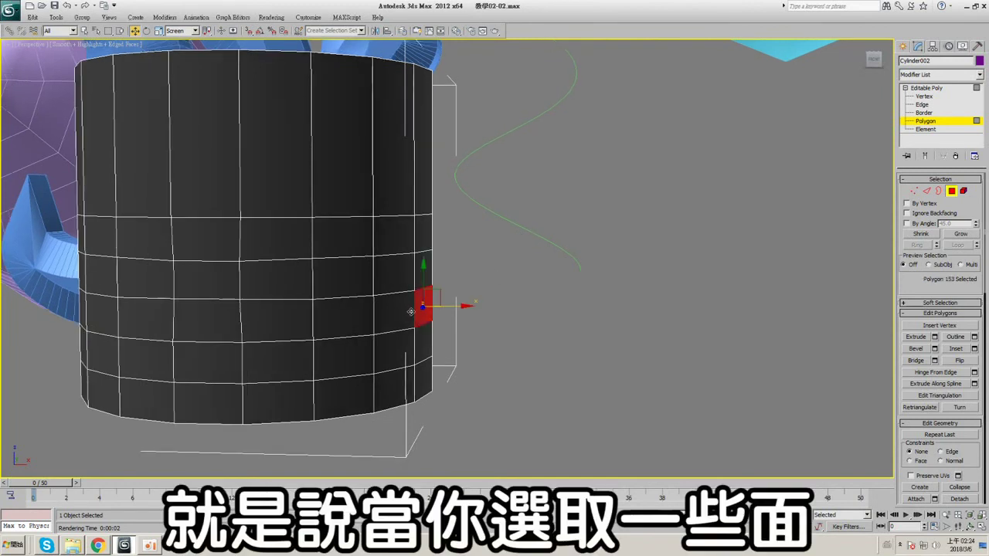
{"action": "left_click", "coordinate": [398, 318], "text": "ctrl"}
{"action": "scroll", "coordinate": [558, 371], "scroll_direction": "down", "scroll_amount": 5}
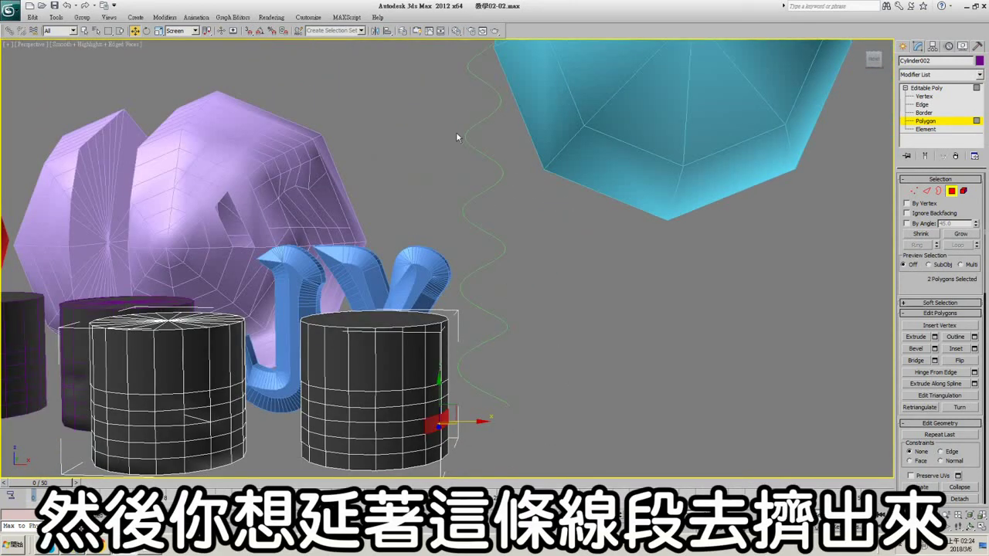
- Select only the single side polygon nearest the helix, extrude it along the helix spline, and examine the extruded shape
{"action": "scroll", "coordinate": [514, 314], "scroll_direction": "up", "scroll_amount": 4}
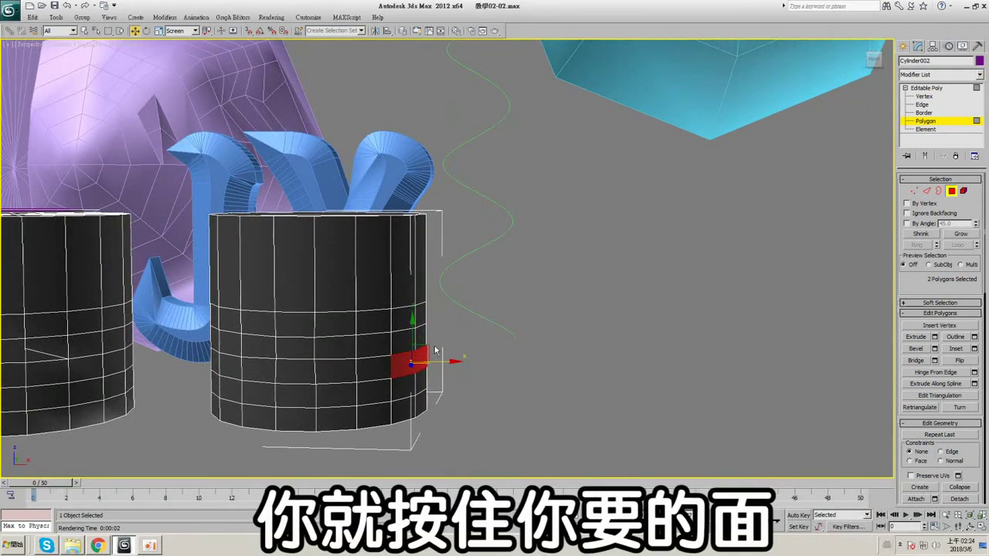
{"action": "left_click", "coordinate": [416, 356]}
{"action": "scroll", "coordinate": [415, 356], "scroll_direction": "up", "scroll_amount": 3}
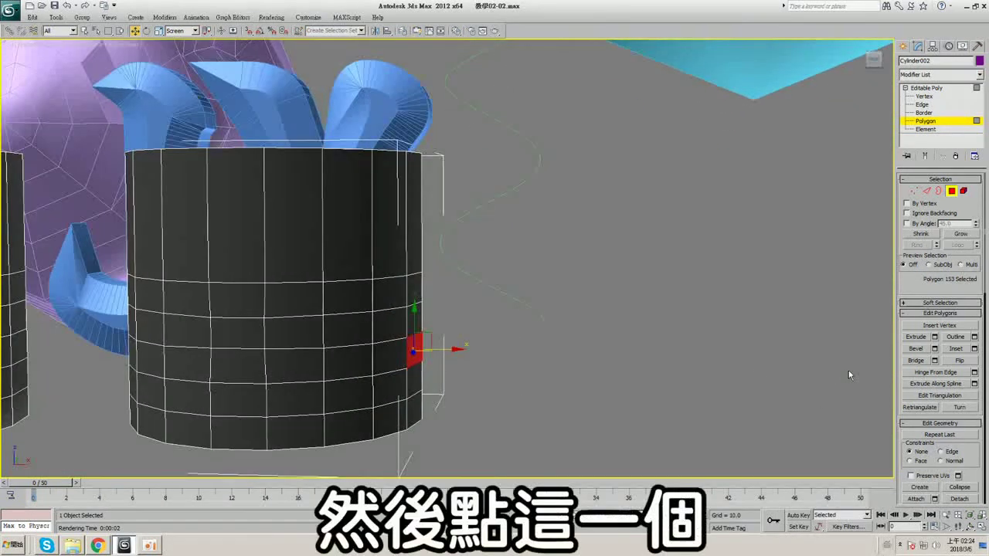
{"action": "left_click", "coordinate": [933, 384]}
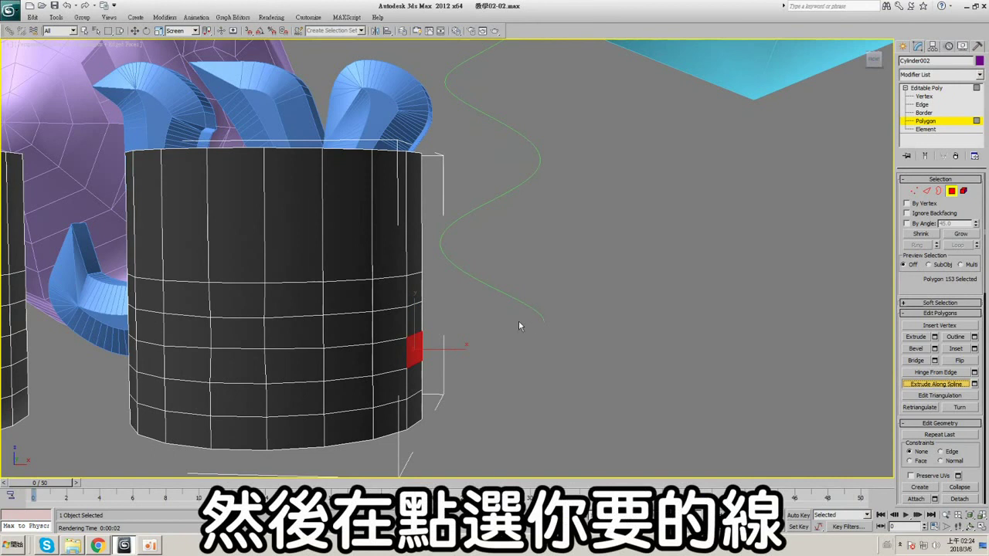
{"action": "left_click", "coordinate": [513, 297]}
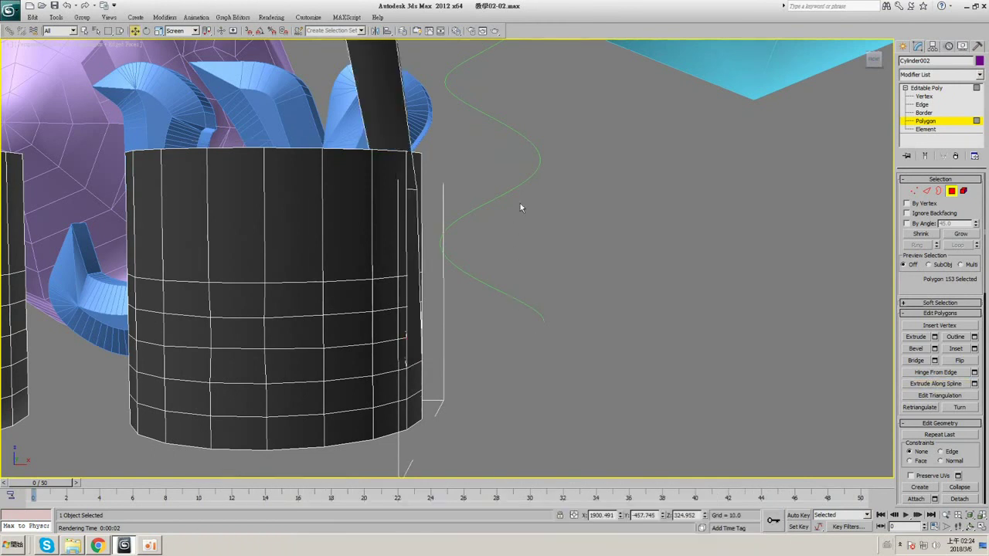
{"action": "scroll", "coordinate": [520, 208], "scroll_direction": "up", "scroll_amount": 5}
{"action": "scroll", "coordinate": [488, 203], "scroll_direction": "down", "scroll_amount": 5}
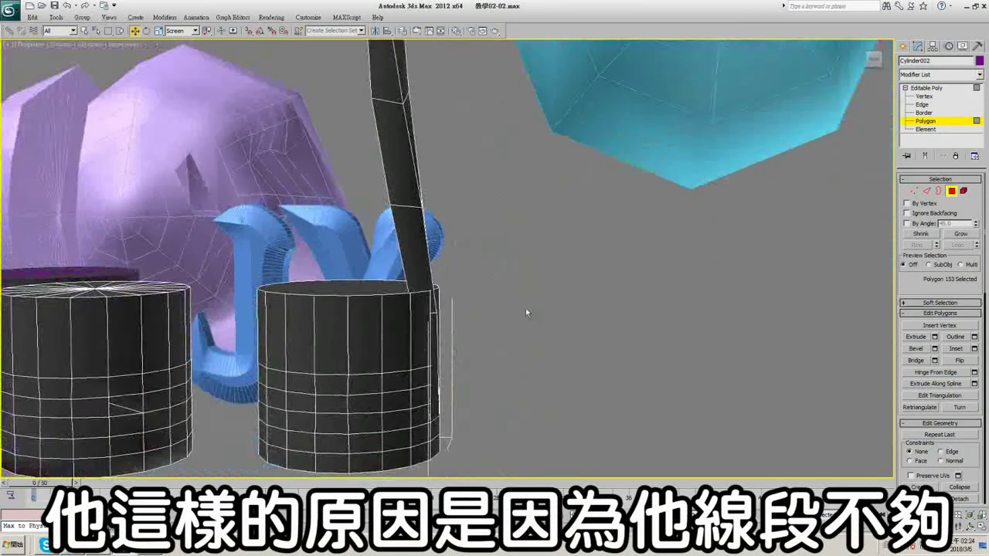
{"action": "scroll", "coordinate": [492, 293], "scroll_direction": "up", "scroll_amount": 5}
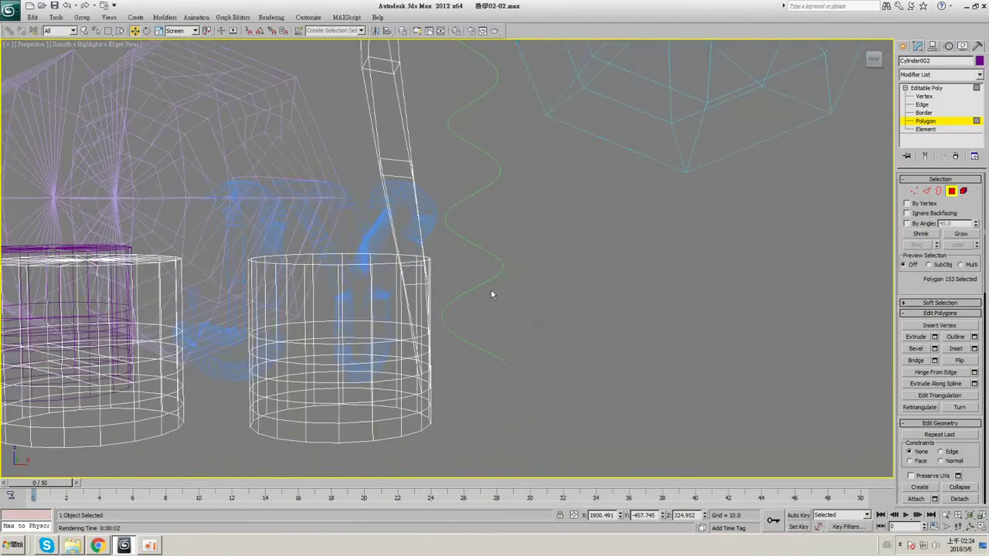
{"action": "scroll", "coordinate": [495, 414], "scroll_direction": "down", "scroll_amount": 4}
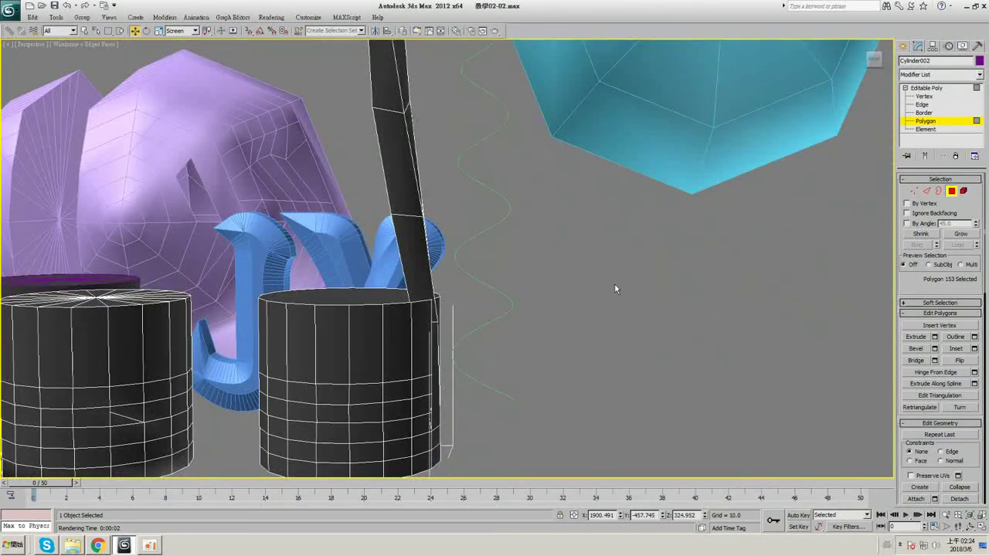
{"action": "left_click", "coordinate": [974, 384]}
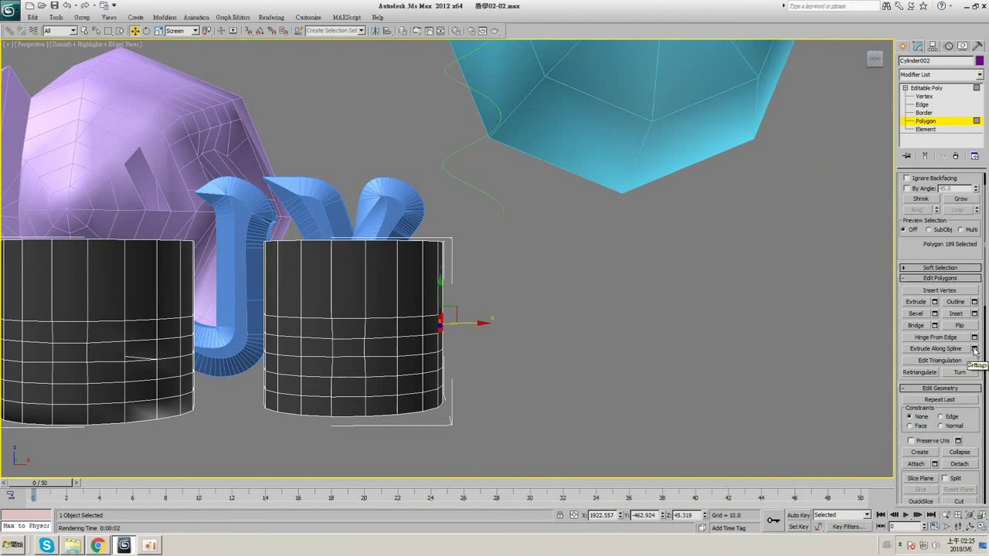
{"action": "left_click", "coordinate": [974, 349]}
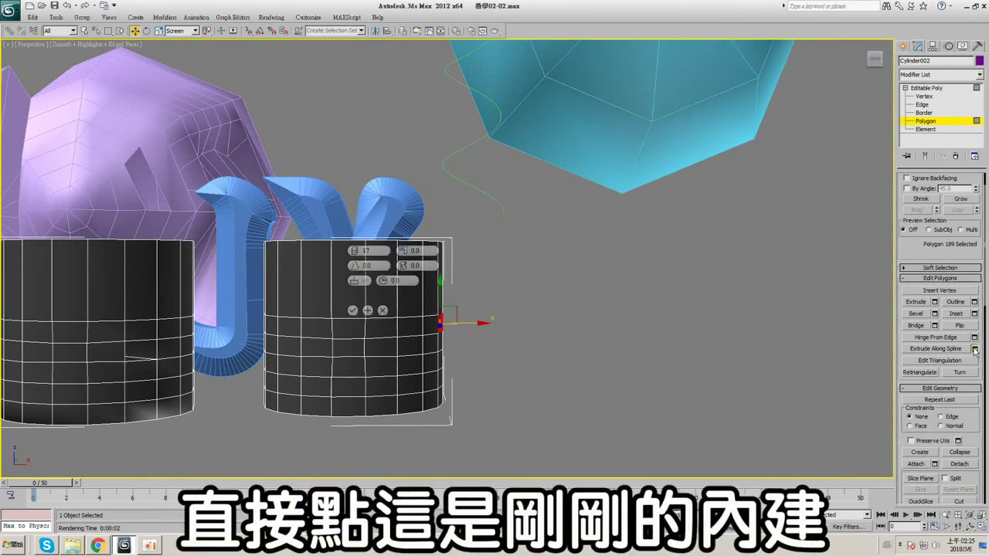
{"action": "left_click", "coordinate": [382, 310]}
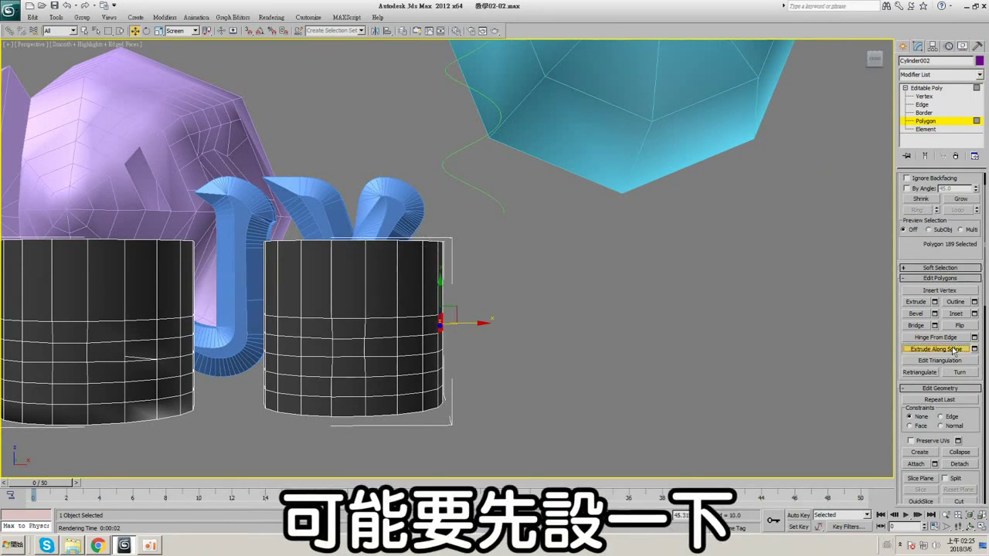
- Try extruding the selected side polygon directly along the helix spline, check the extrusion settings, and undo the extrusion
{"action": "left_click", "coordinate": [489, 199]}
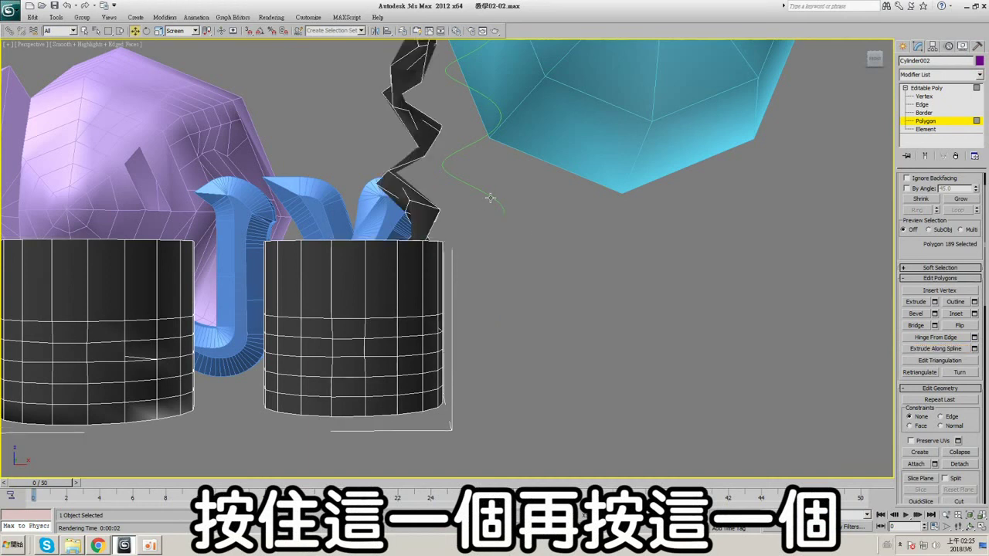
{"action": "scroll", "coordinate": [510, 247], "scroll_direction": "up", "scroll_amount": 3}
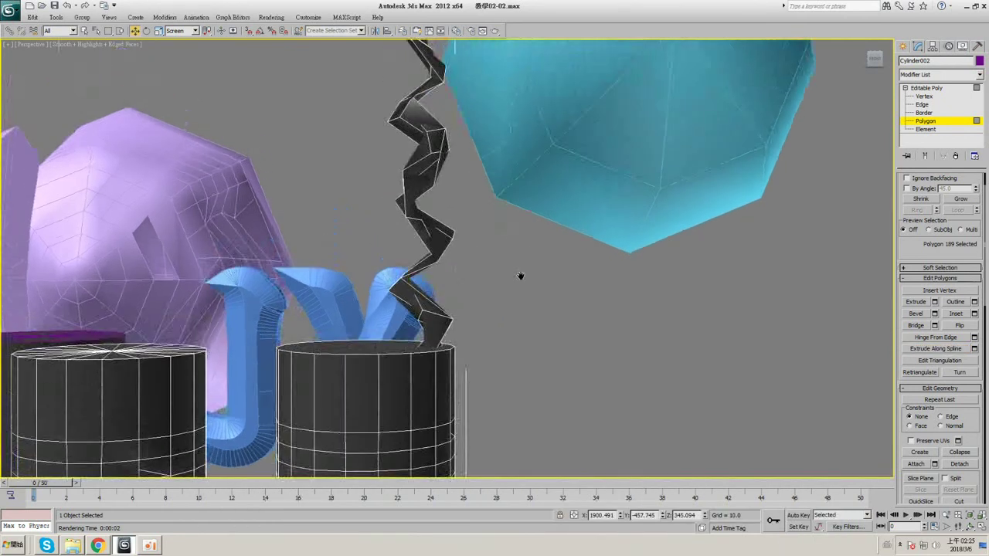
{"action": "left_click", "coordinate": [974, 348]}
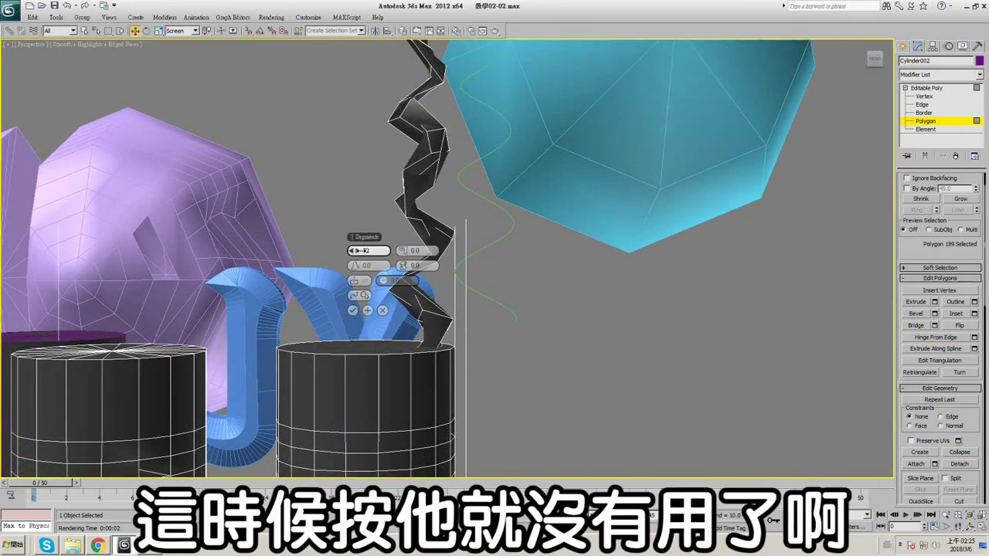
{"action": "left_click", "coordinate": [382, 310]}
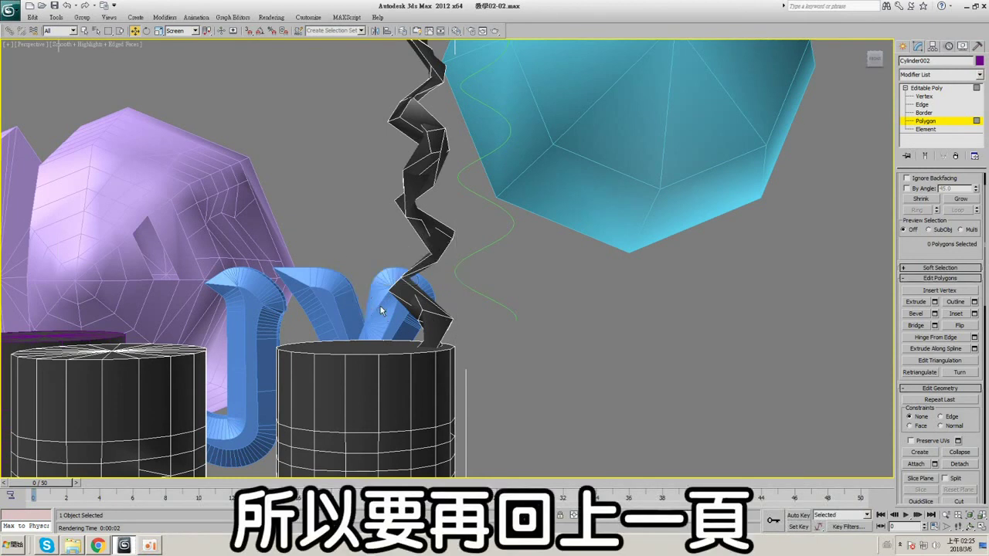
{"action": "key", "text": "ctrl+z"}
{"action": "key", "text": "ctrl+z"}
{"action": "middle_click_drag", "start_coordinate": [501, 325], "coordinate": [495, 298]}
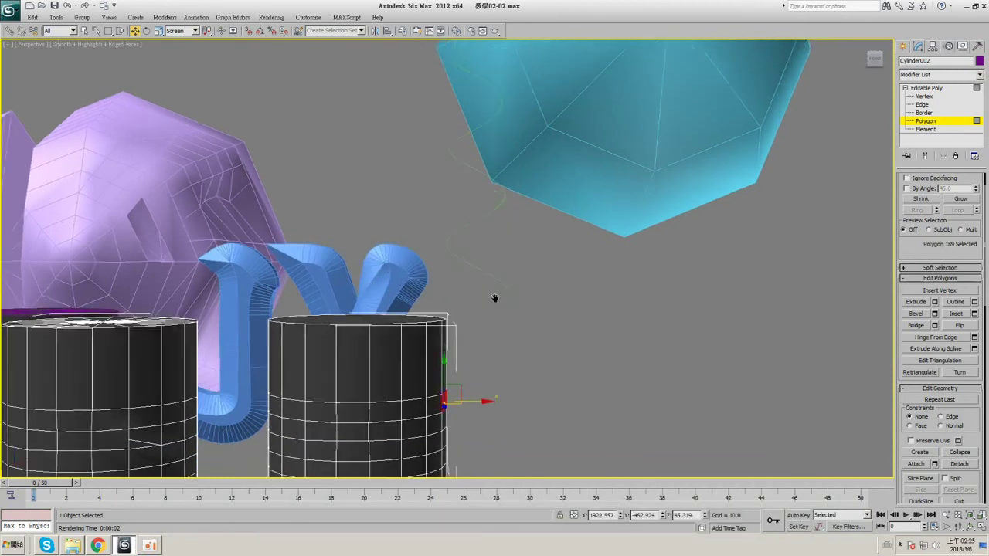
- Extrude the side polygon along the helix spline using 84 segments, taper amount 0.01, taper curve -1.01 and twist 3.03
{"action": "left_click", "coordinate": [974, 349]}
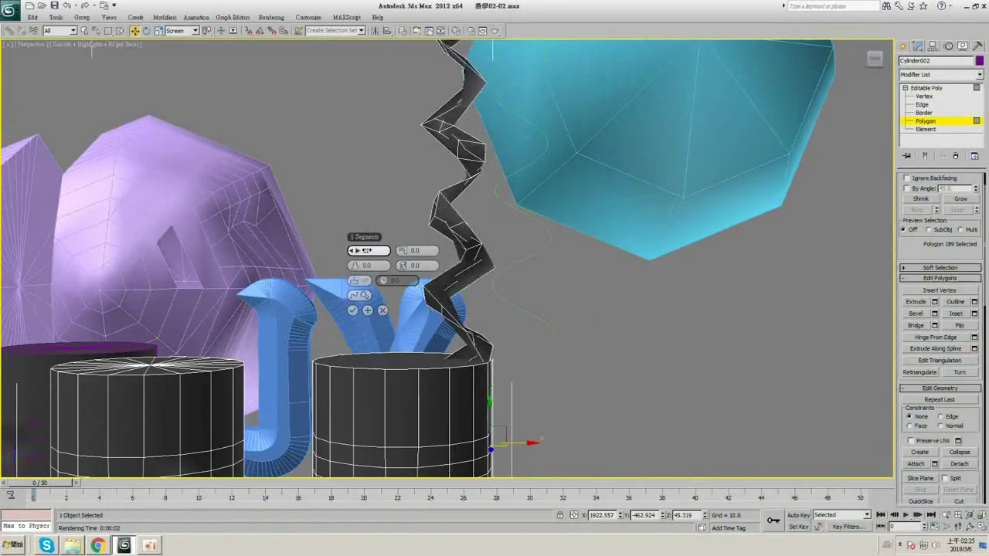
{"action": "left_click_drag", "start_coordinate": [367, 250], "coordinate": [432, 250]}
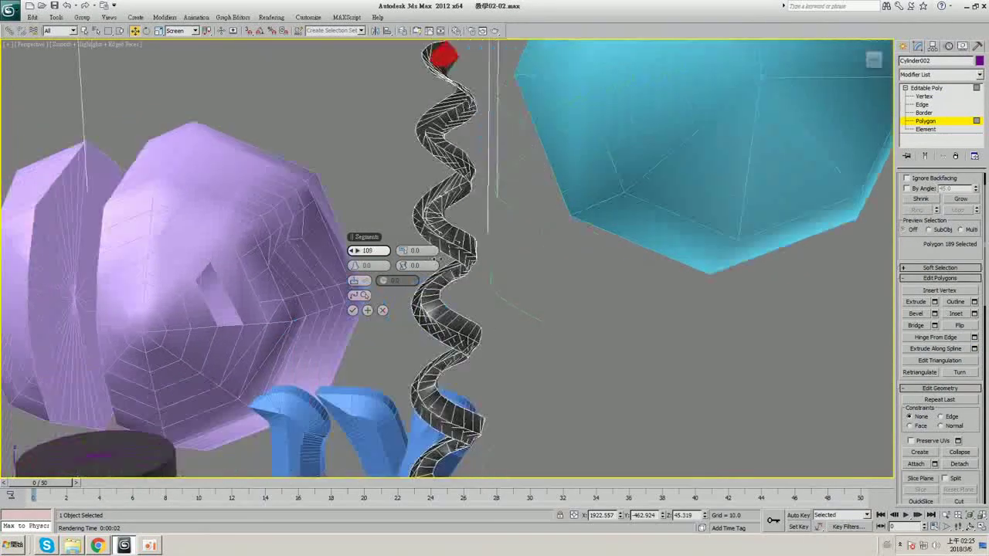
{"action": "left_click_drag", "start_coordinate": [433, 250], "coordinate": [407, 236]}
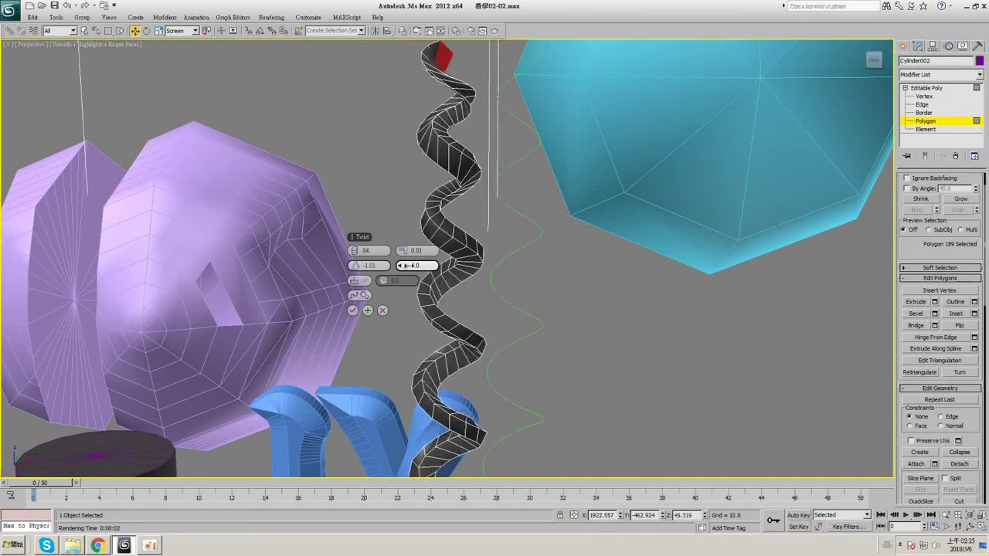
- Compare the spline extrusion with and without alignment to the face normal, and leave the alignment enabled
{"action": "left_click", "coordinate": [360, 280]}
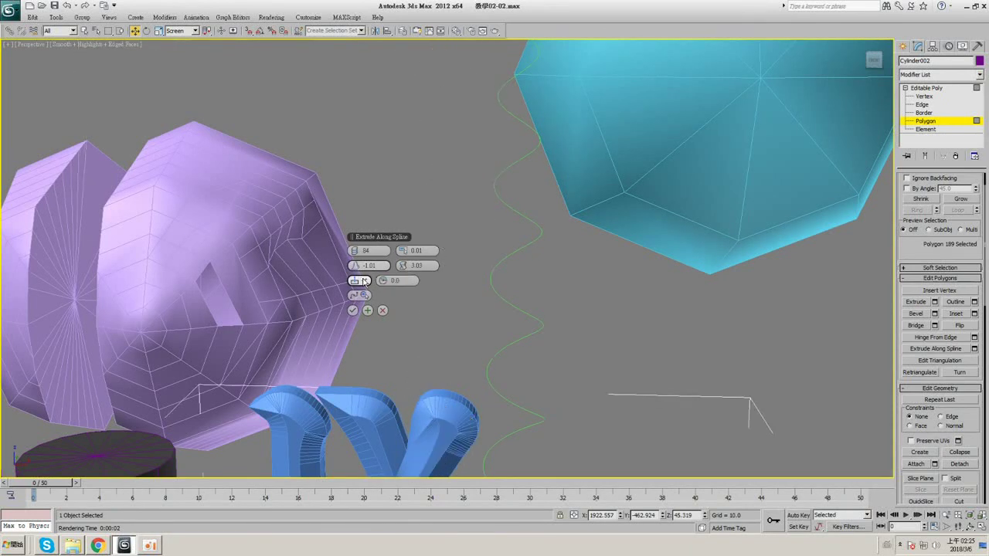
{"action": "left_click", "coordinate": [364, 281]}
{"action": "middle_click_drag", "start_coordinate": [589, 349], "coordinate": [558, 233]}
{"action": "scroll", "coordinate": [557, 233], "scroll_direction": "down", "scroll_amount": 4}
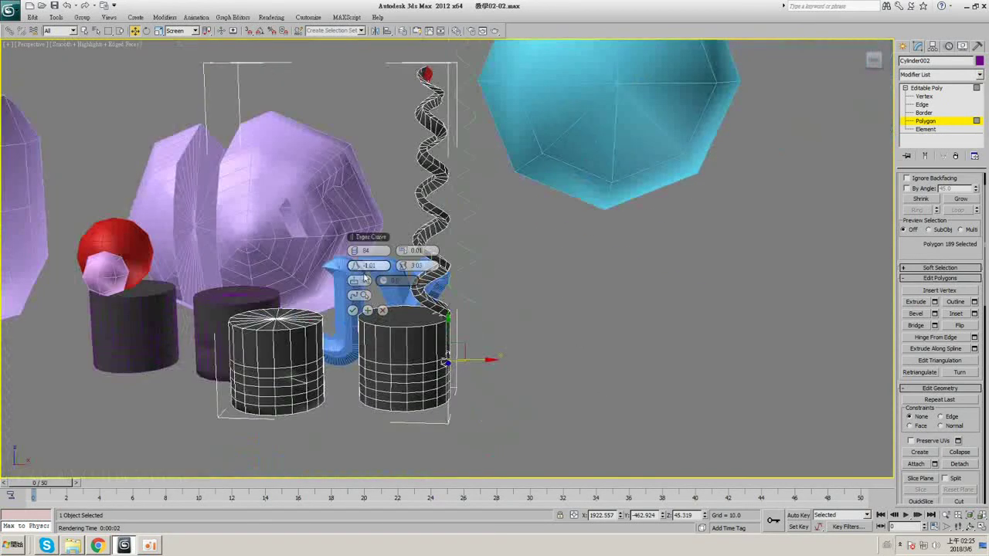
{"action": "left_click", "coordinate": [361, 281]}
{"action": "left_click", "coordinate": [362, 282]}
{"action": "left_click", "coordinate": [362, 282]}
{"action": "left_click", "coordinate": [362, 282]}
{"action": "left_click", "coordinate": [362, 282]}
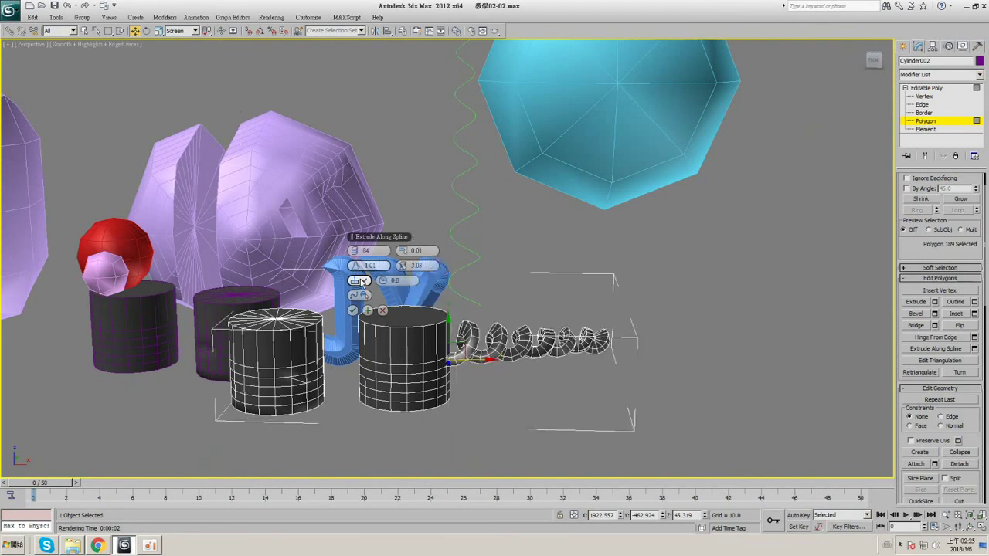
- Set the aligned spline extrusion's rotation to 23.75 and its taper curve to 1.505
{"action": "middle_click_drag", "start_coordinate": [567, 386], "coordinate": [497, 304]}
{"action": "scroll", "coordinate": [568, 307], "scroll_direction": "up", "scroll_amount": 4}
{"action": "key", "text": "F4"}
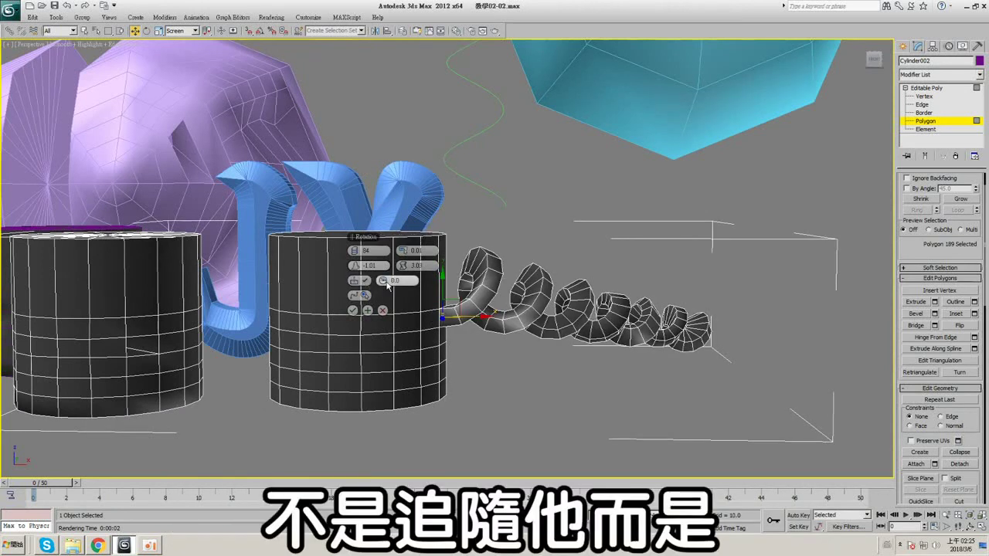
{"action": "middle_click_drag", "start_coordinate": [488, 222], "coordinate": [424, 84]}
{"action": "middle_click_drag", "start_coordinate": [514, 233], "coordinate": [594, 263]}
{"action": "middle_click_drag", "start_coordinate": [496, 261], "coordinate": [494, 286], "text": "alt"}
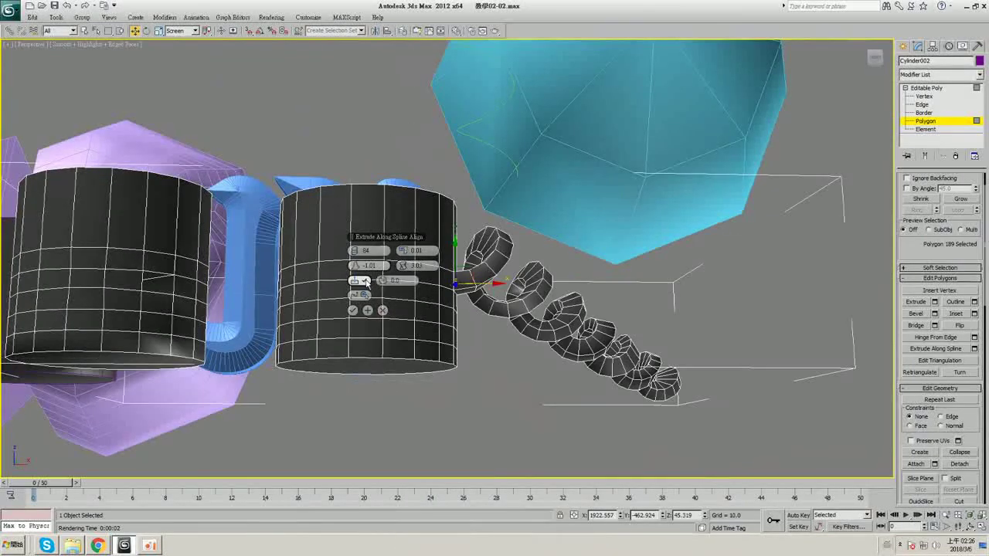
{"action": "left_click_drag", "start_coordinate": [384, 281], "coordinate": [387, 155]}
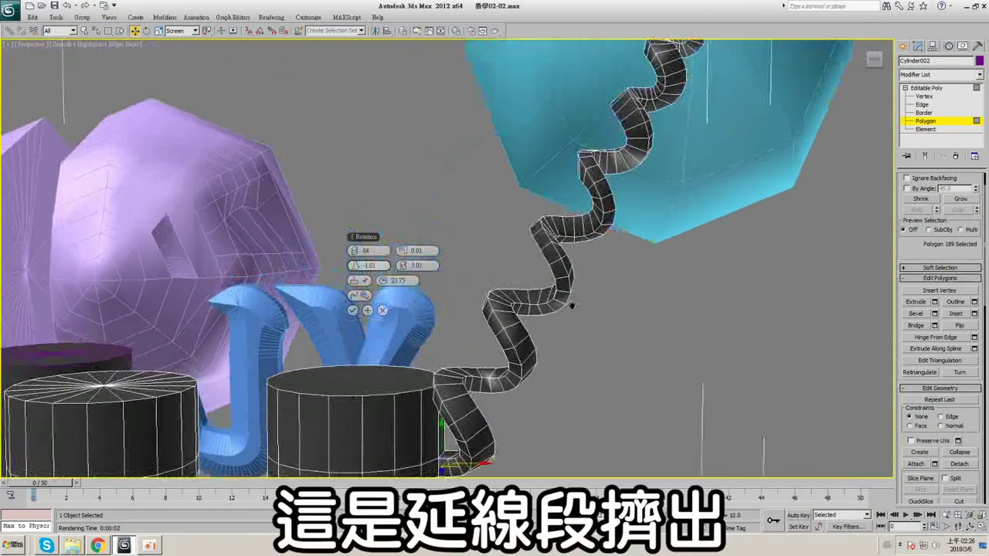
{"action": "middle_click_drag", "start_coordinate": [572, 306], "coordinate": [568, 248], "text": "alt"}
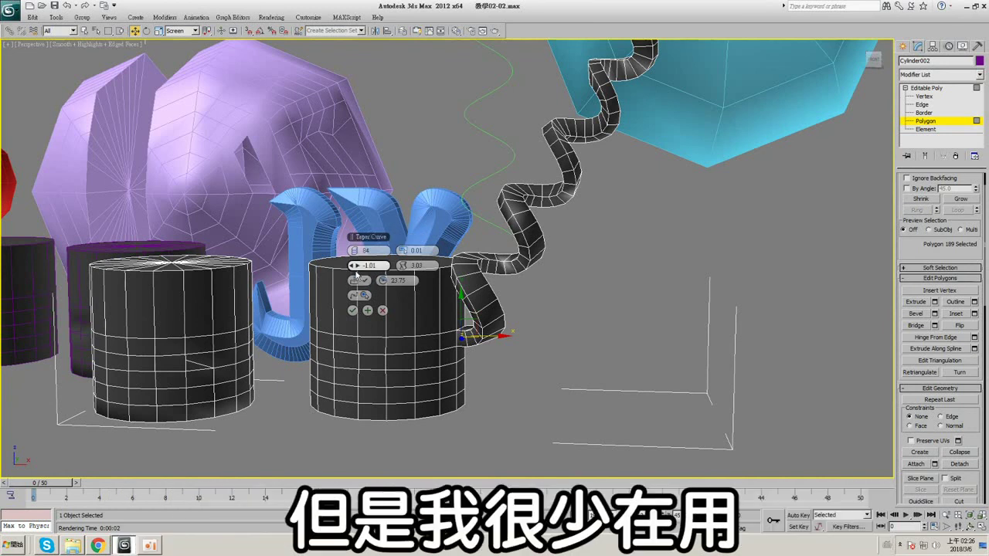
{"action": "left_click_drag", "start_coordinate": [357, 266], "coordinate": [357, 236]}
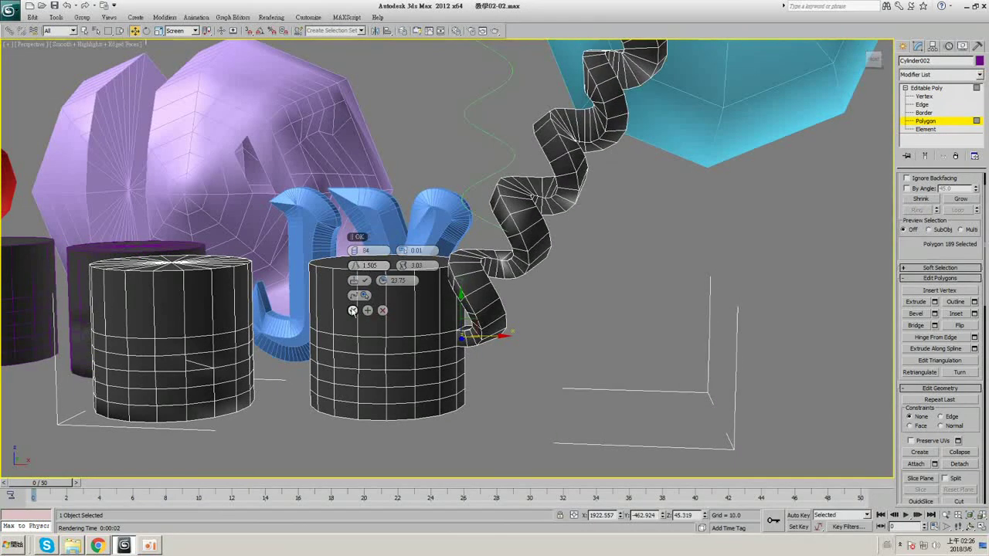
- Apply Extrude Along Spline with 84 segments to the cylinder's side polygon, inspect the spiral without edge lines, and clear the polygon selection
{"action": "left_click", "coordinate": [353, 311]}
{"action": "middle_click_drag", "start_coordinate": [533, 286], "coordinate": [516, 243], "text": "alt"}
{"action": "key", "text": "F4"}
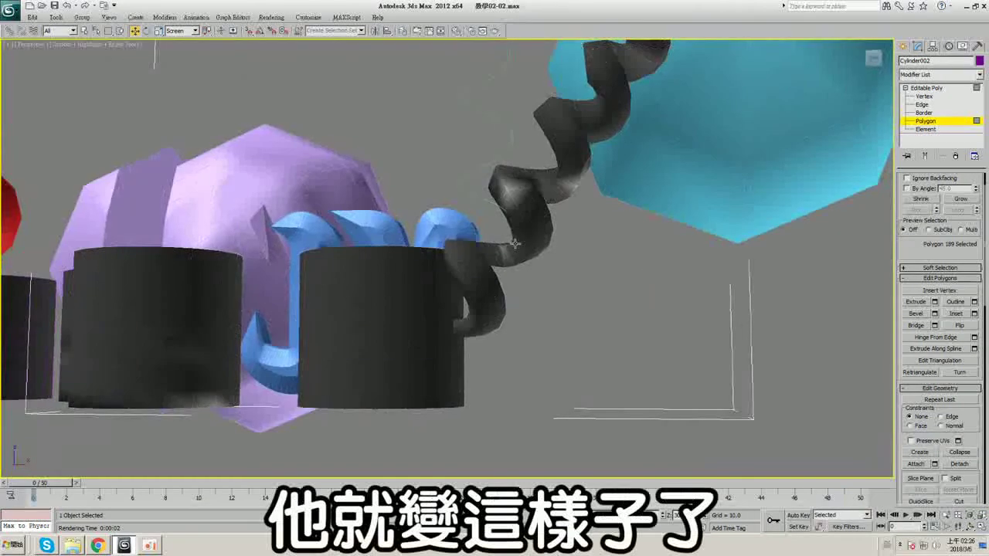
{"action": "middle_click_drag", "start_coordinate": [575, 186], "coordinate": [542, 275]}
{"action": "scroll", "coordinate": [542, 274], "scroll_direction": "down", "scroll_amount": 2}
{"action": "middle_click_drag", "start_coordinate": [496, 249], "coordinate": [514, 203]}
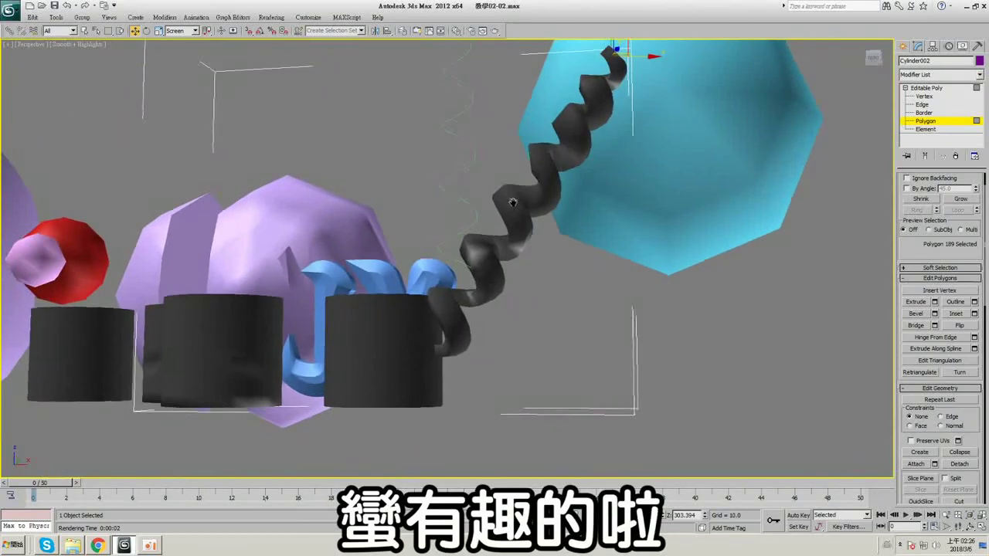
{"action": "left_click", "coordinate": [456, 167]}
{"action": "middle_click_drag", "start_coordinate": [552, 280], "coordinate": [618, 238]}
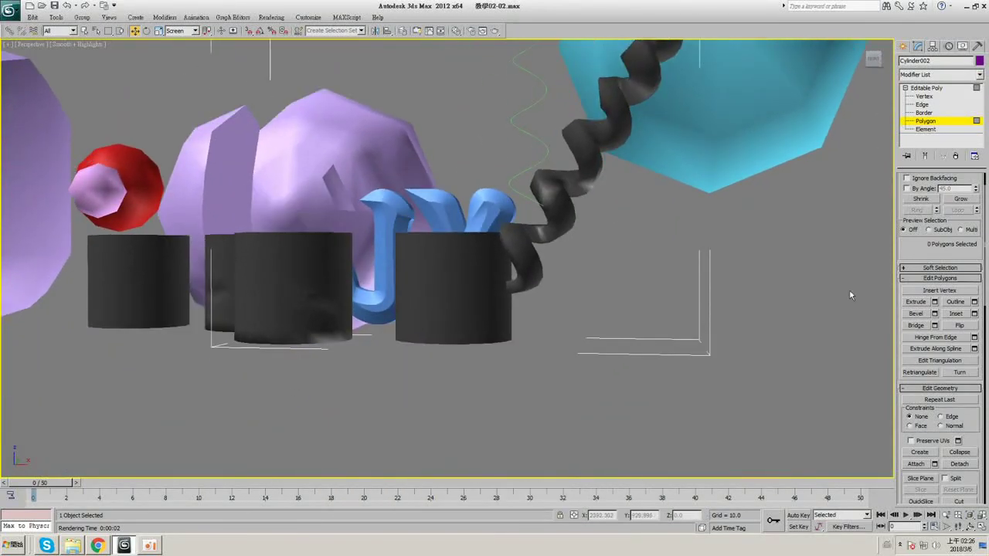
- Show the edged faces and examine the mesh's triangulation diagonals with Edit Triangulation, leaving the mode again
{"action": "scroll", "coordinate": [928, 247], "scroll_direction": "down", "scroll_amount": 3}
{"action": "key", "text": "F4"}
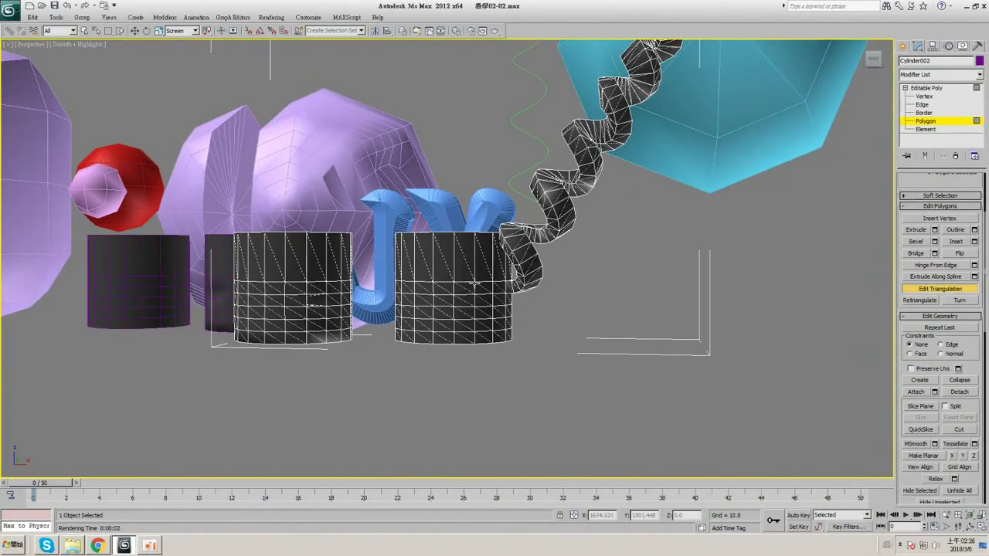
{"action": "left_click", "coordinate": [945, 288]}
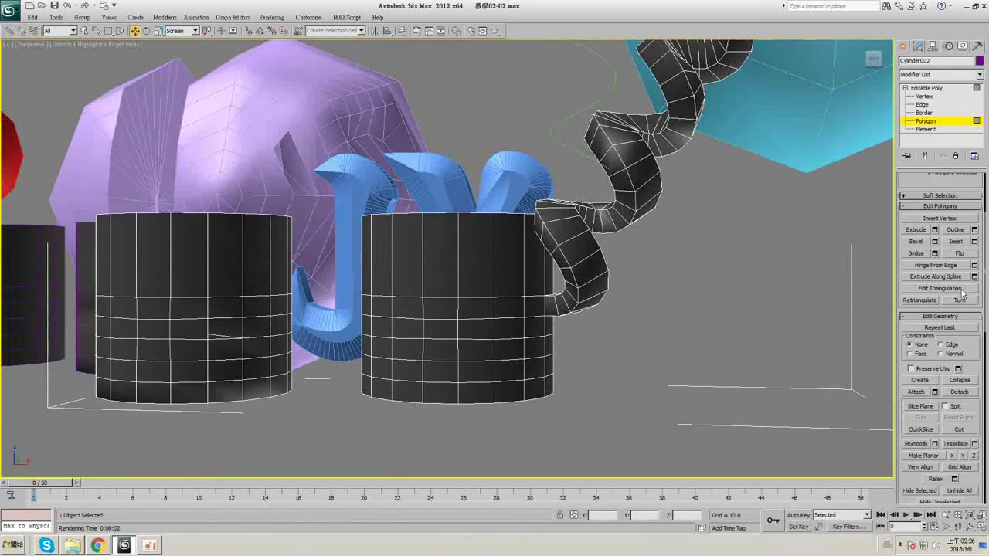
{"action": "left_click", "coordinate": [958, 290]}
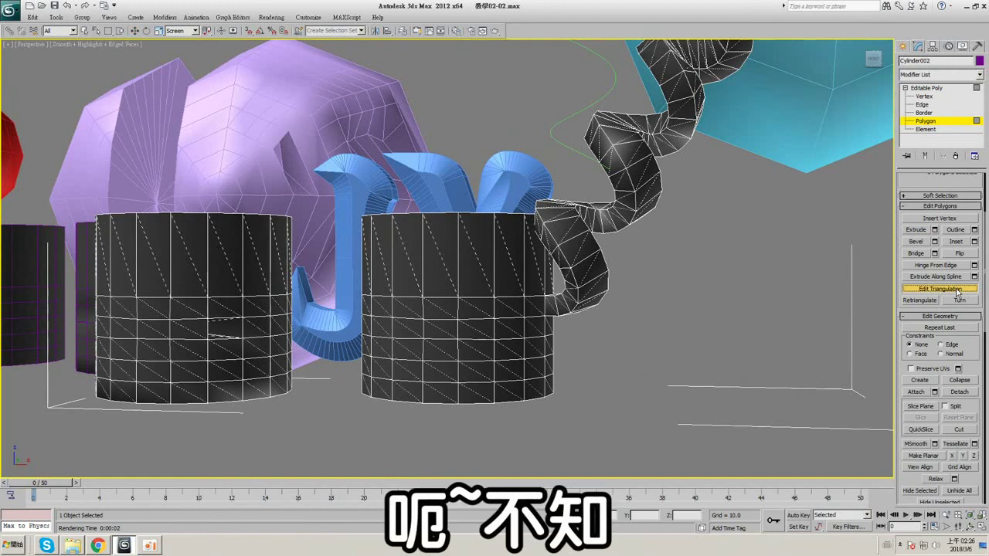
{"action": "left_click", "coordinate": [959, 289]}
- Delete one rectangular polygon from the front side wall of the cylinder that carries the spiral
{"action": "scroll", "coordinate": [662, 293], "scroll_direction": "up", "scroll_amount": 5}
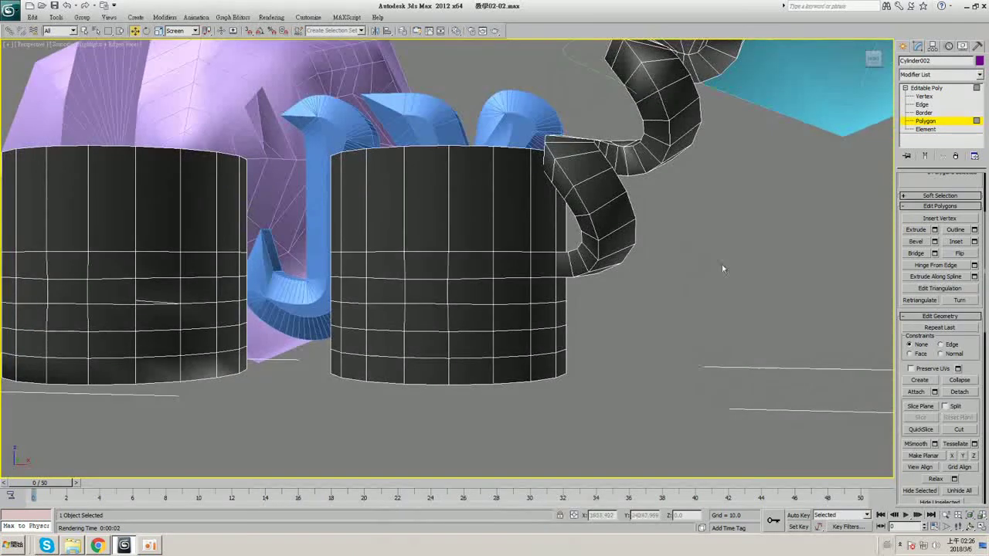
{"action": "scroll", "coordinate": [975, 350], "scroll_direction": "down", "scroll_amount": 3}
{"action": "scroll", "coordinate": [614, 327], "scroll_direction": "up", "scroll_amount": 5}
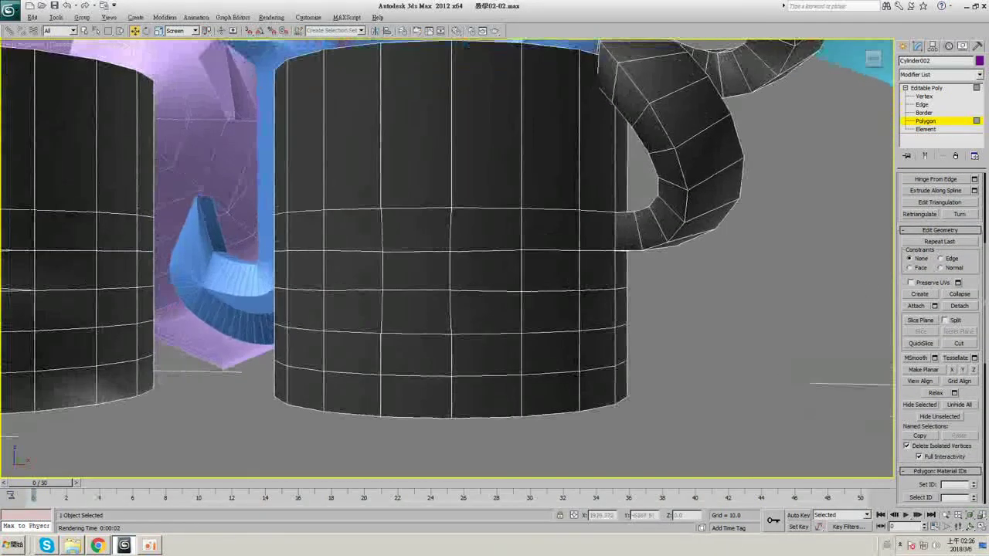
{"action": "left_click", "coordinate": [485, 282]}
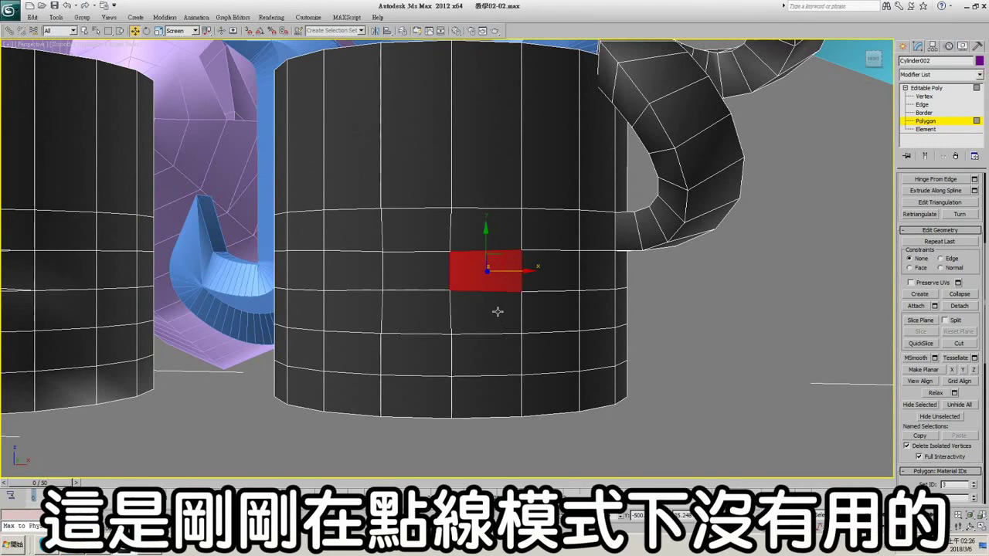
{"action": "key", "text": "Delete"}
{"action": "middle_click_drag", "start_coordinate": [576, 323], "coordinate": [619, 332]}
{"action": "scroll", "coordinate": [619, 332], "scroll_direction": "up", "scroll_amount": 3}
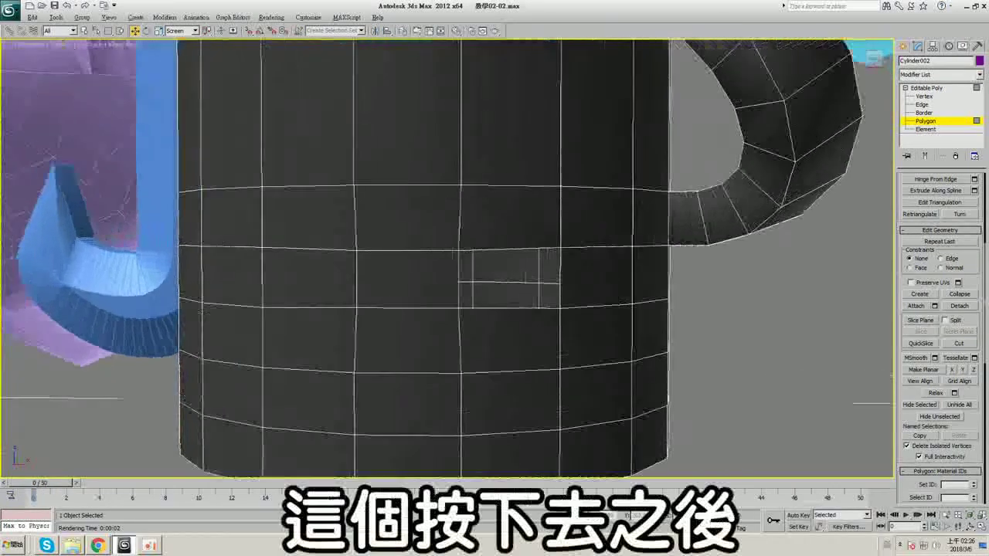
{"action": "scroll", "coordinate": [619, 332], "scroll_direction": "up", "scroll_amount": 2}
- Fill the hole in the cylinder wall by creating a new polygon through its four corner vertices
{"action": "left_click", "coordinate": [926, 296]}
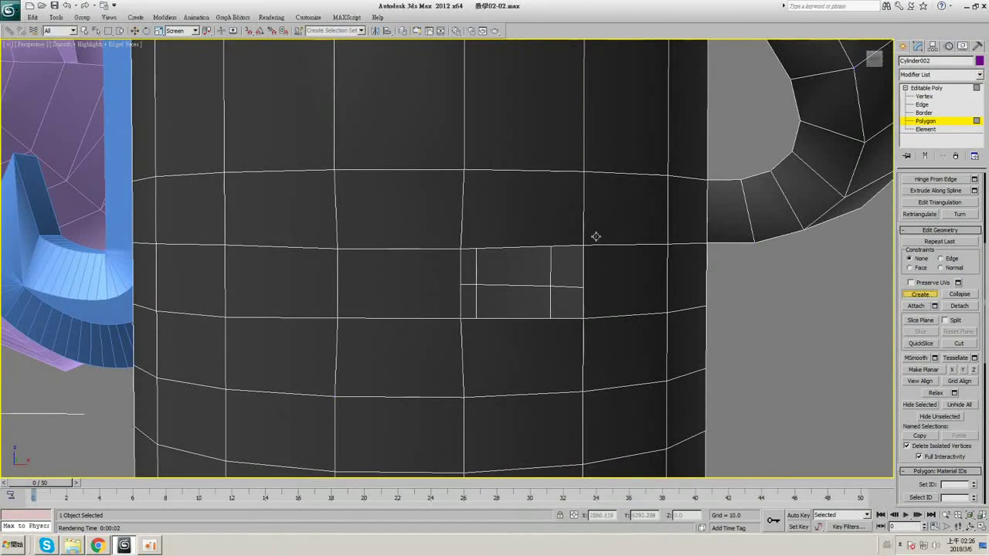
{"action": "mouse_move", "coordinate": [599, 258]}
{"action": "middle_mouse_down"}
{"action": "mouse_move", "coordinate": [577, 243]}
{"action": "mouse_move", "coordinate": [581, 251]}
{"action": "middle_mouse_up"}
{"action": "scroll", "coordinate": [581, 250], "scroll_direction": "up", "scroll_amount": 2}
{"action": "scroll", "coordinate": [587, 249], "scroll_direction": "up", "scroll_amount": 2}
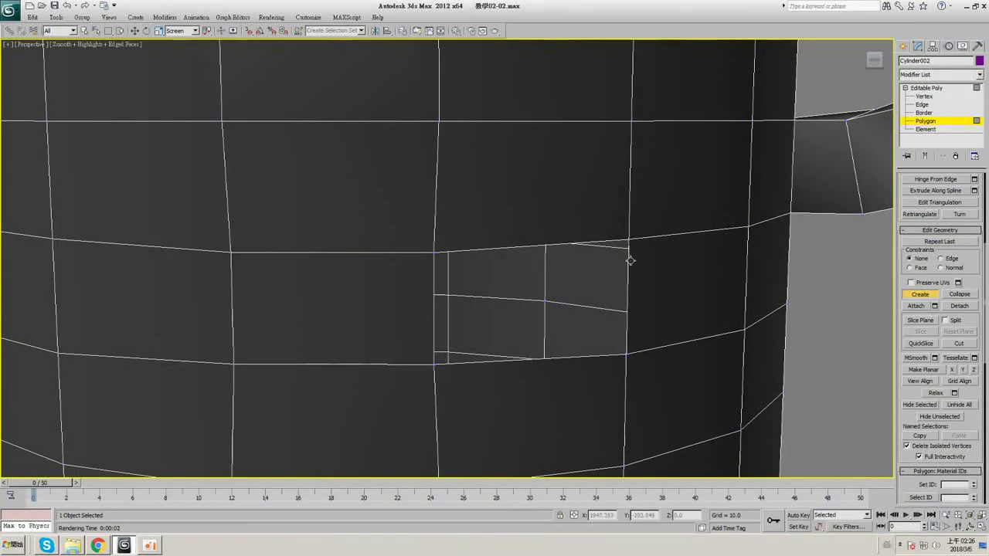
{"action": "left_click", "coordinate": [629, 240]}
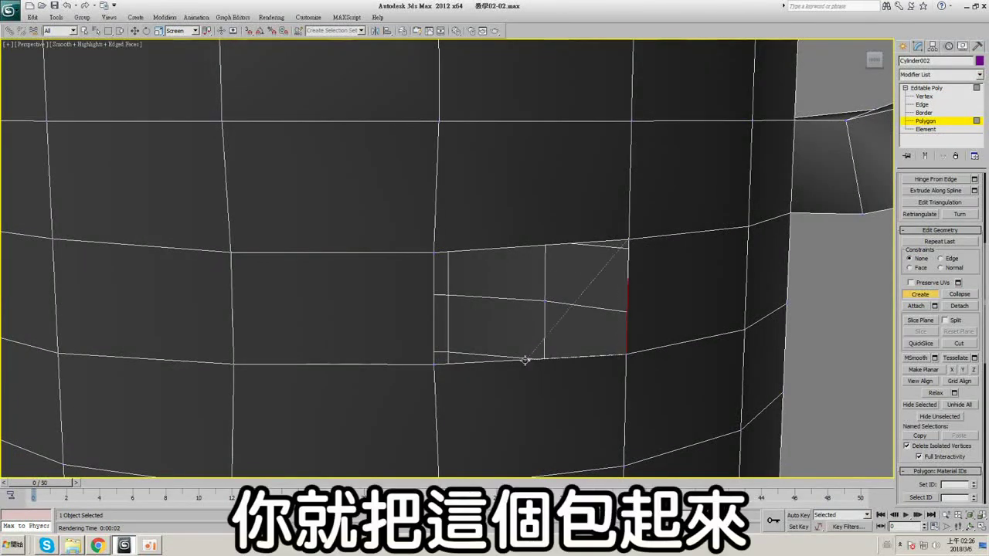
{"action": "left_click", "coordinate": [435, 363]}
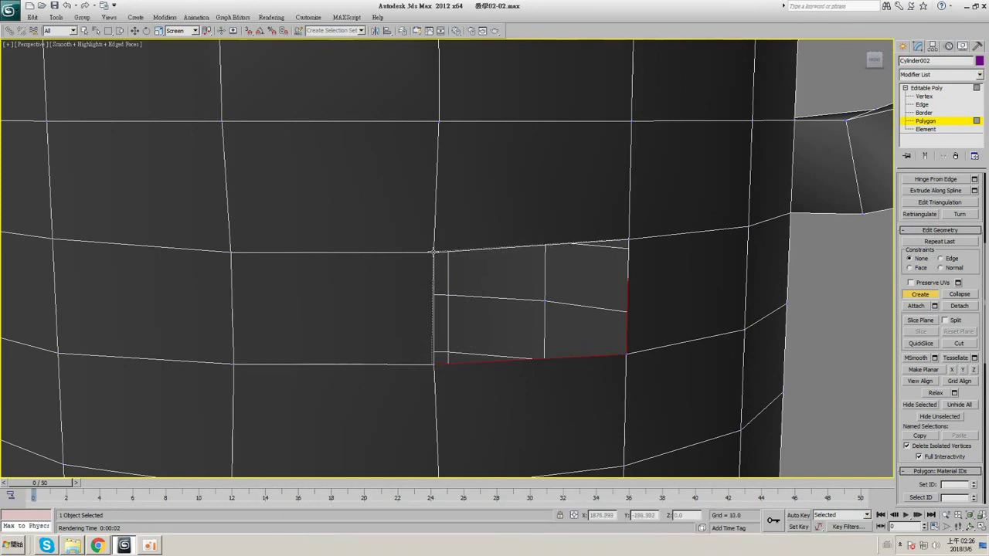
{"action": "left_click", "coordinate": [435, 253]}
{"action": "left_click", "coordinate": [627, 240]}
{"action": "right_click", "coordinate": [640, 324]}
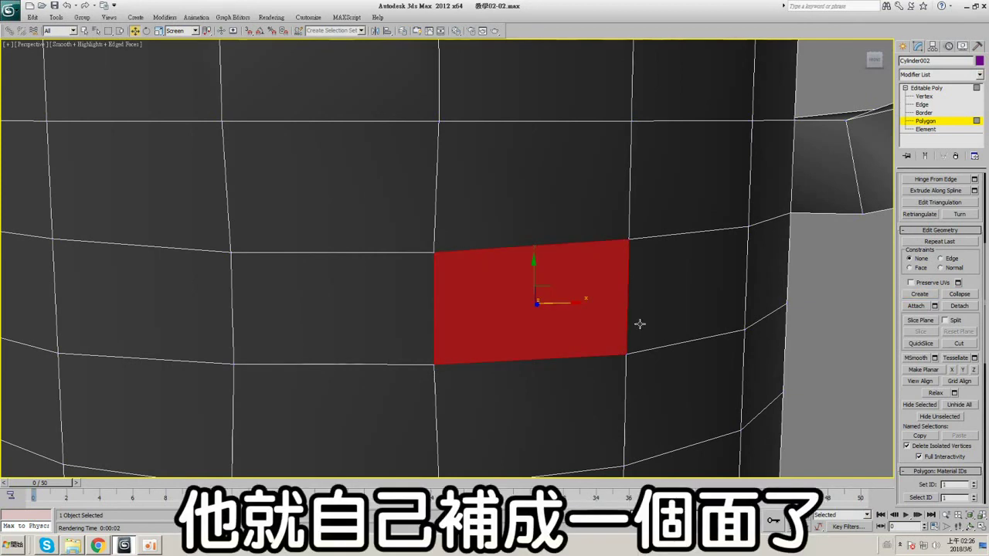
- Delete the recreated polygon and extend the hole's upper edge about halfway down as a new face
{"action": "left_click", "coordinate": [865, 280]}
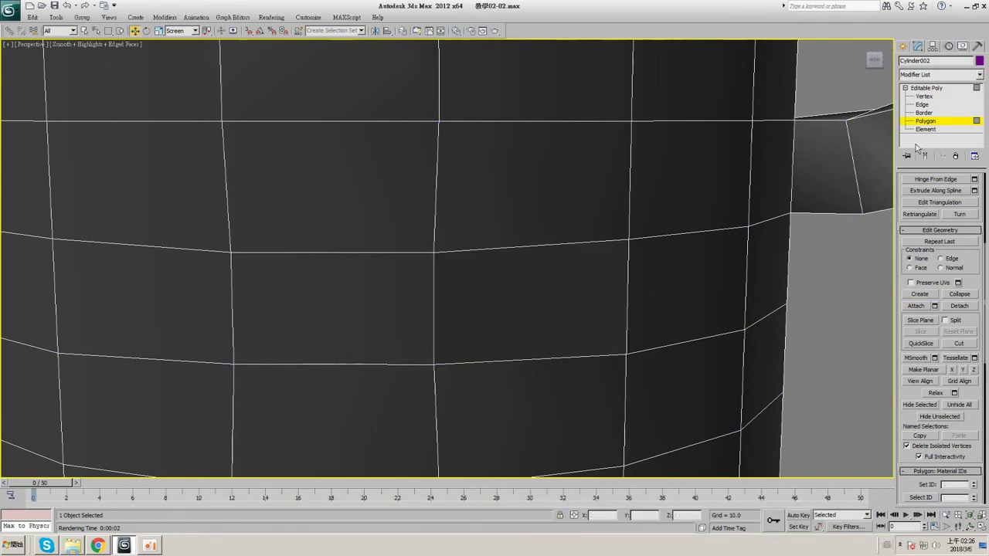
{"action": "left_click", "coordinate": [569, 255]}
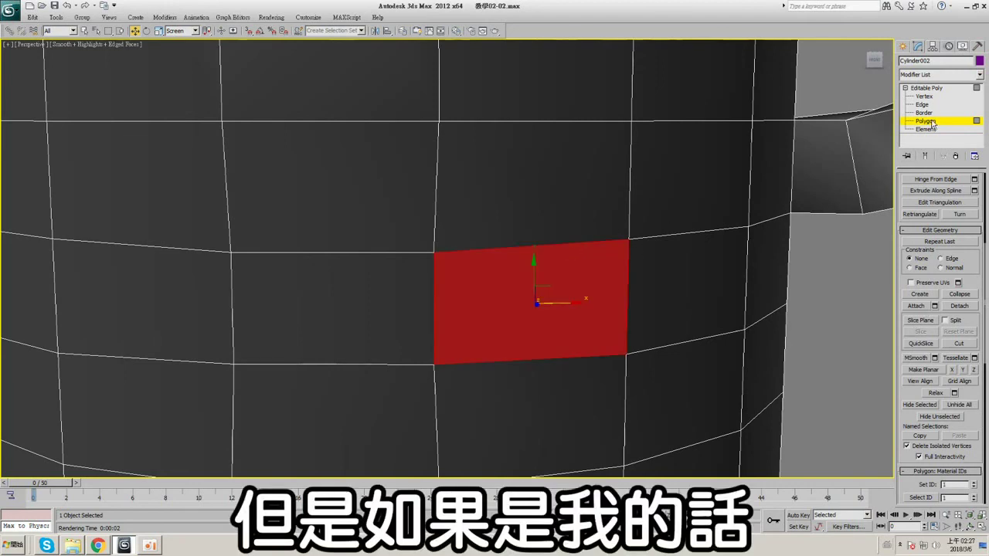
{"action": "left_click", "coordinate": [923, 104]}
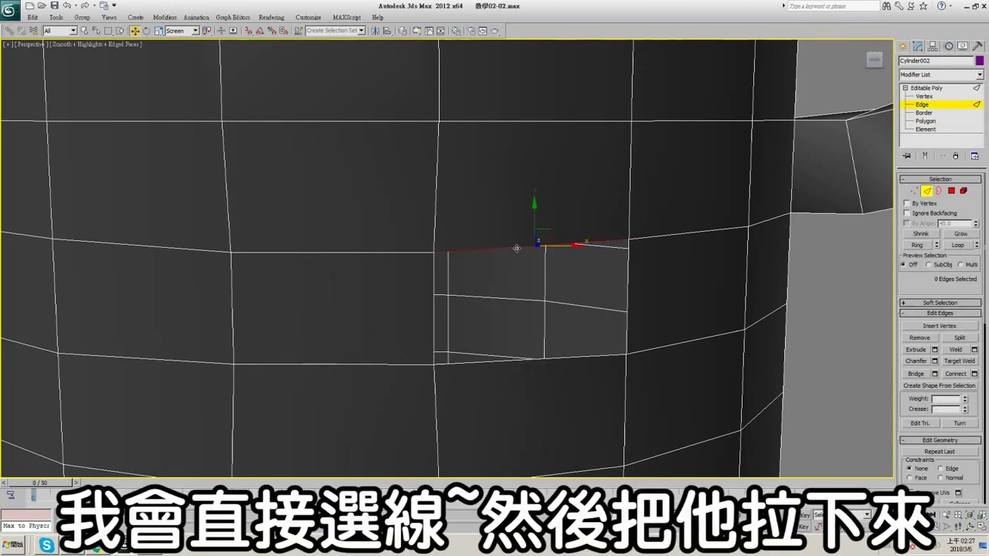
{"action": "left_click", "coordinate": [516, 248]}
{"action": "left_click_drag", "start_coordinate": [533, 217], "coordinate": [533, 269], "text": "shift"}
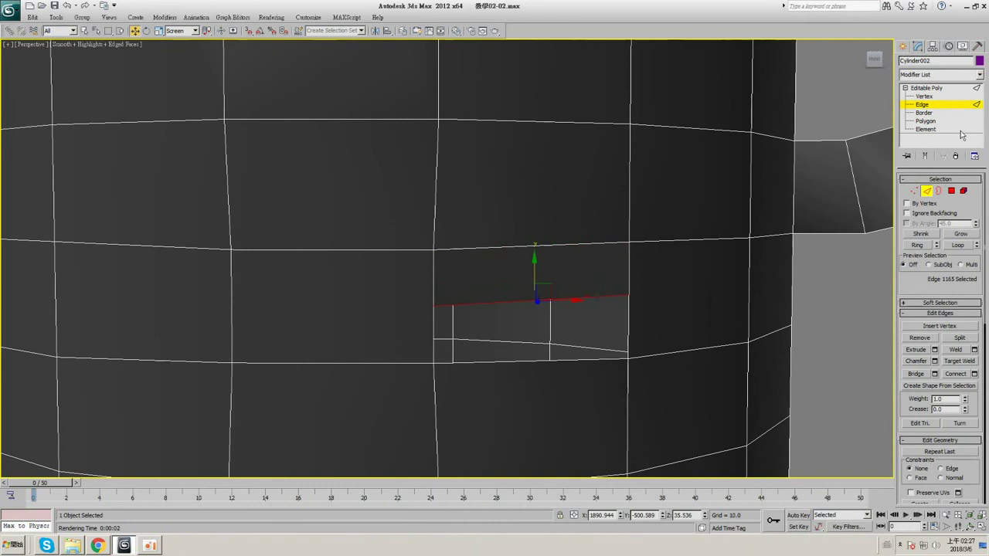
- Target-weld the new face's two lower vertices to the hole's bottom corners to close the gap
{"action": "left_click", "coordinate": [925, 95]}
{"action": "key", "text": "F3"}
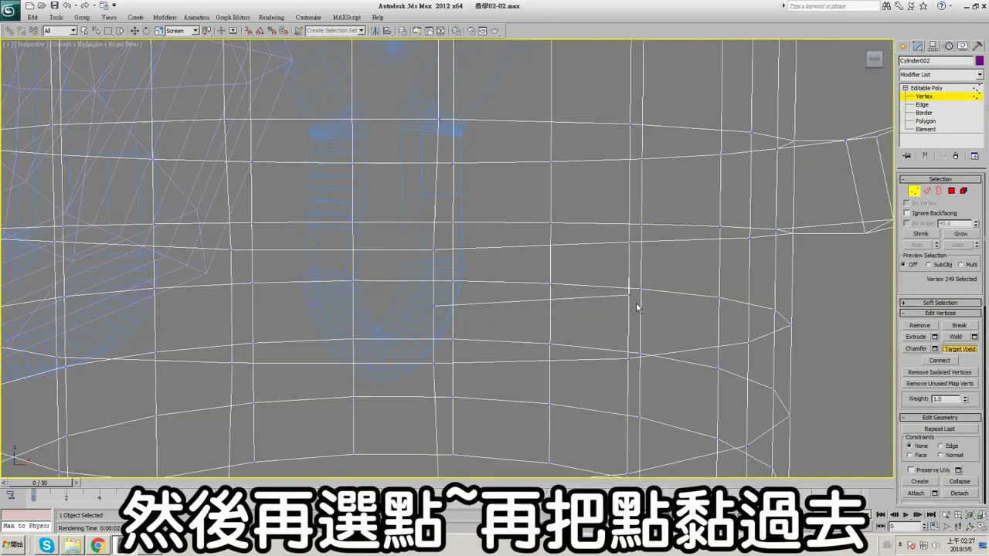
{"action": "left_click", "coordinate": [626, 357]}
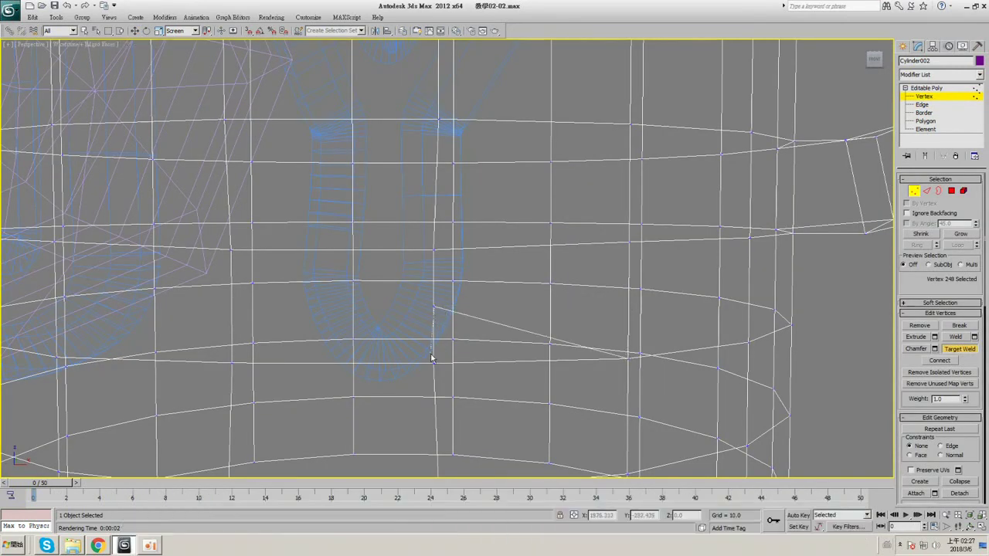
{"action": "right_click", "coordinate": [491, 372]}
{"action": "key", "text": "F3"}
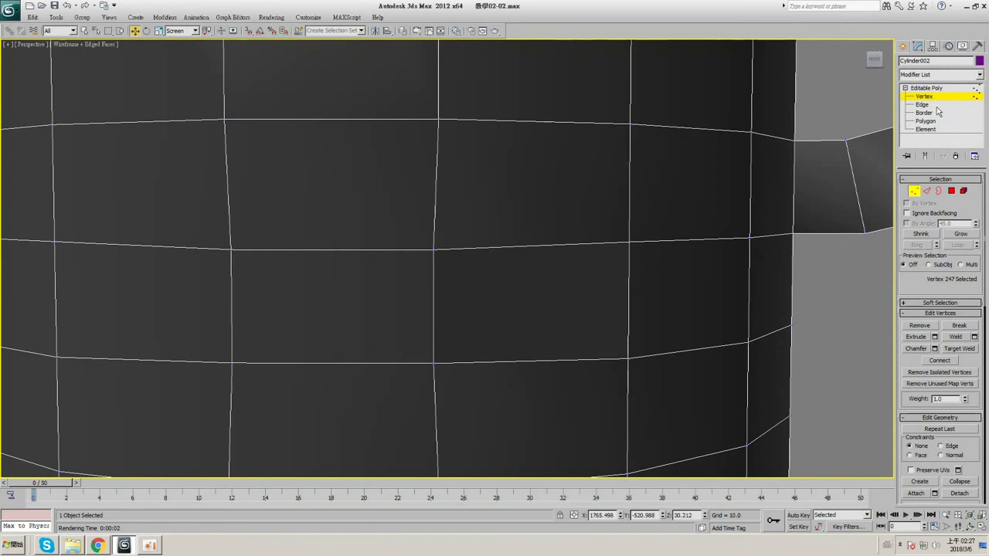
- Delete the welded polygon in the cylinder wall to reopen the hole
{"action": "left_click", "coordinate": [927, 105]}
{"action": "left_click", "coordinate": [925, 121]}
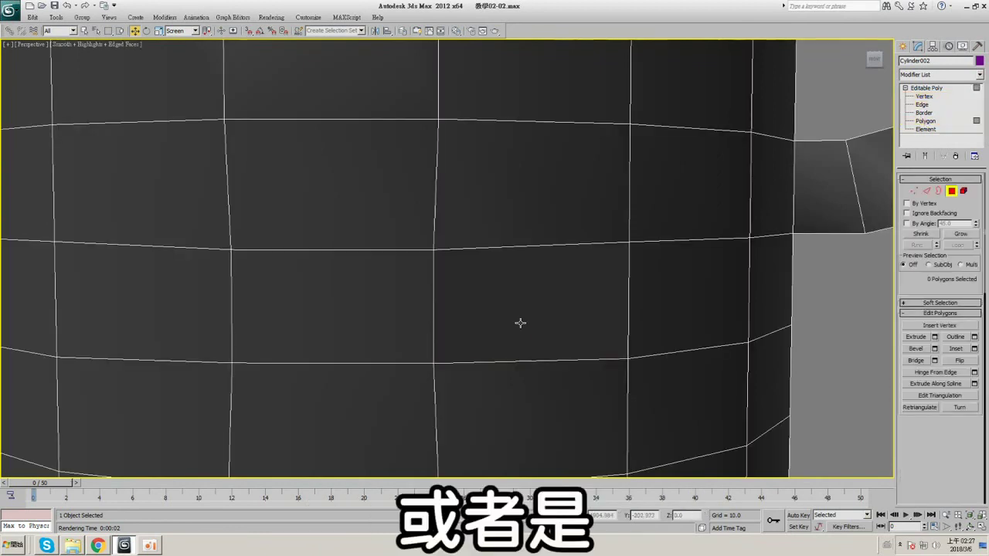
{"action": "left_click", "coordinate": [518, 322]}
{"action": "key", "text": "Delete"}
- Bridge the hole's upper and lower edges to close it with a new polygon
{"action": "left_click", "coordinate": [937, 104]}
{"action": "left_click", "coordinate": [492, 243]}
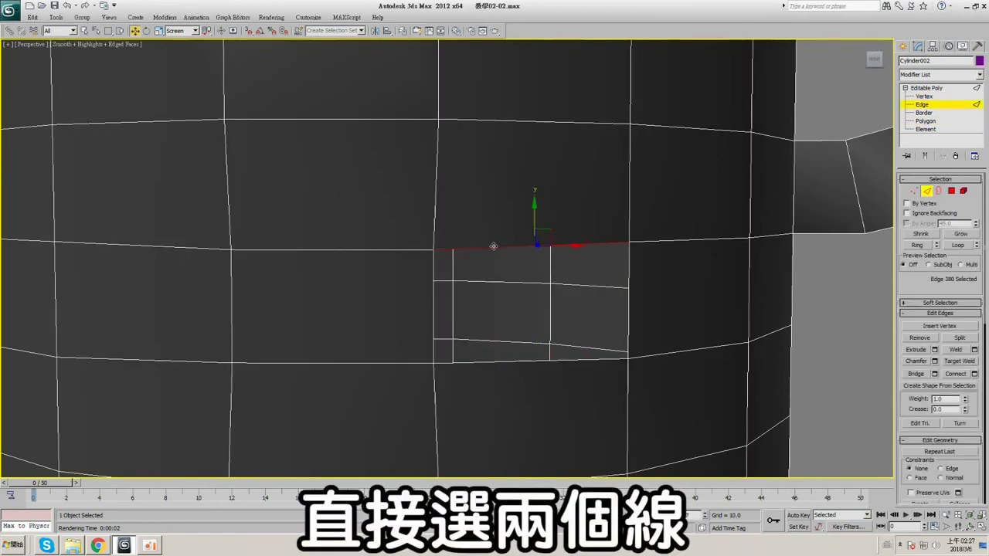
{"action": "left_click", "coordinate": [502, 359], "text": "ctrl"}
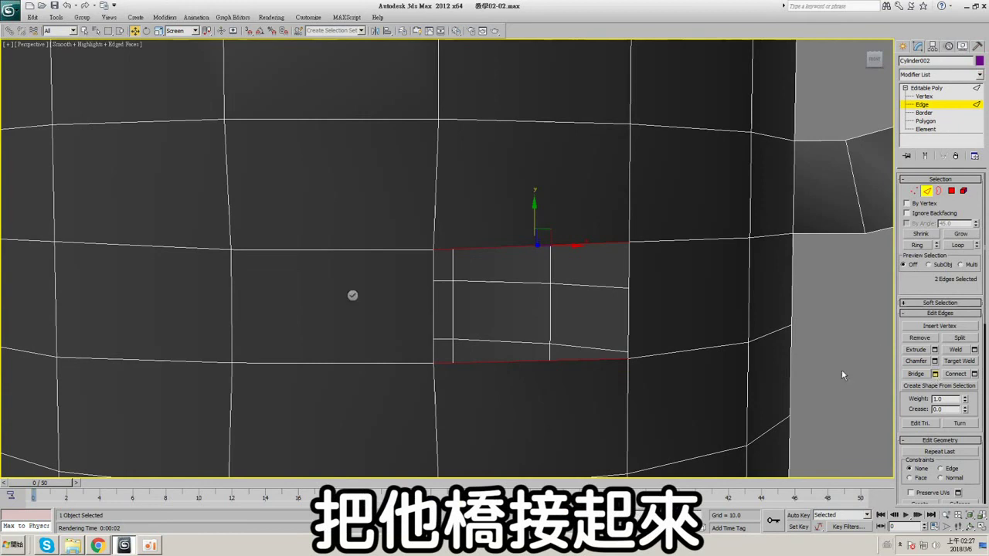
{"action": "left_click", "coordinate": [353, 291]}
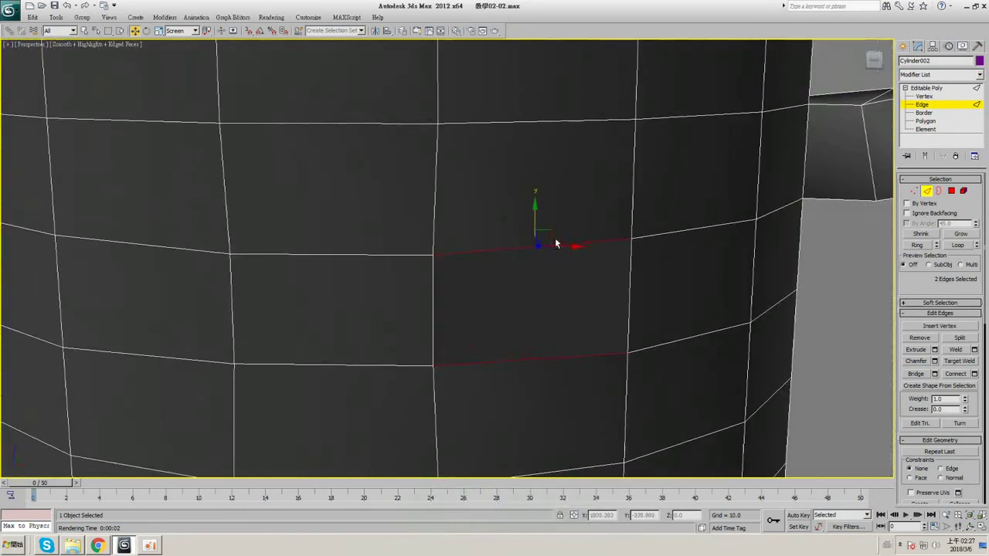
- Remove the bridged polygon from the cylinder wall
{"action": "scroll", "coordinate": [731, 214], "scroll_direction": "down", "scroll_amount": 3}
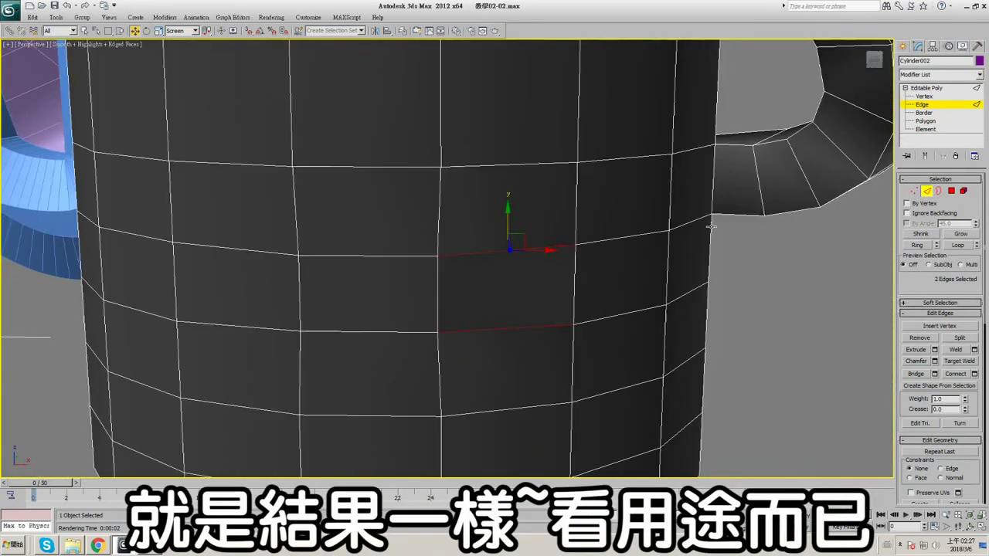
{"action": "left_click", "coordinate": [927, 121]}
{"action": "key", "text": "Delete"}
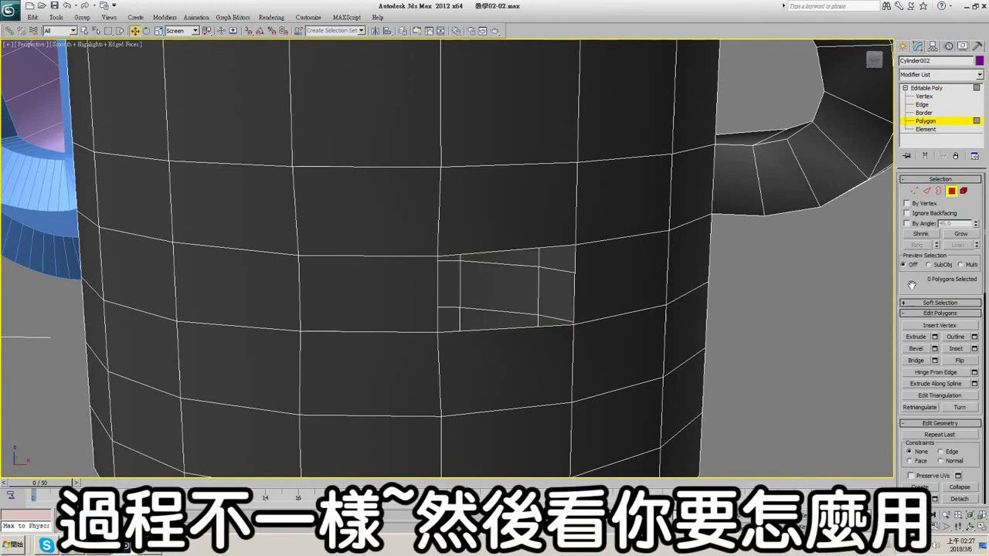
- Try Collapse on the polygons of the spiral's upper part, repeat it once, and undo it each time
{"action": "scroll", "coordinate": [912, 279], "scroll_direction": "down", "scroll_amount": 5}
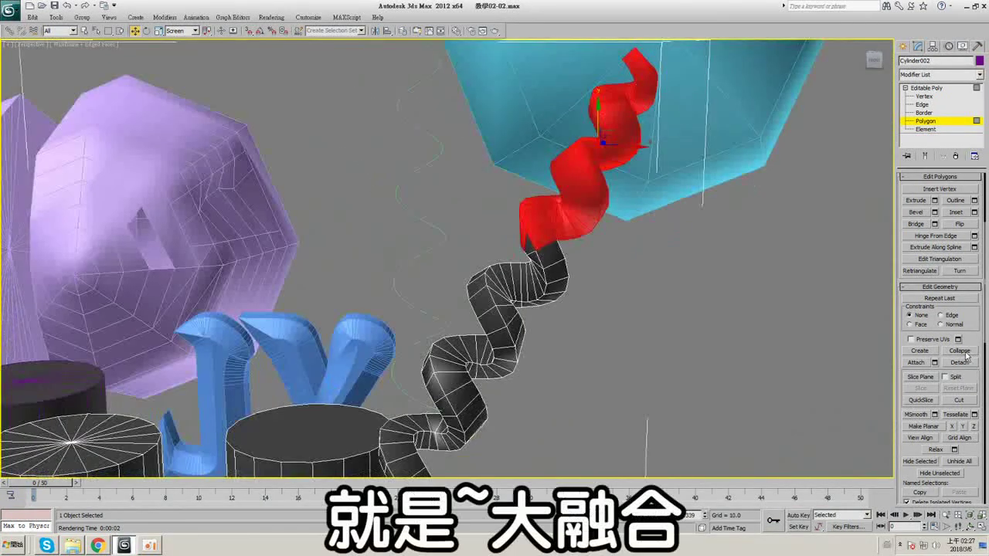
{"action": "left_click", "coordinate": [960, 351]}
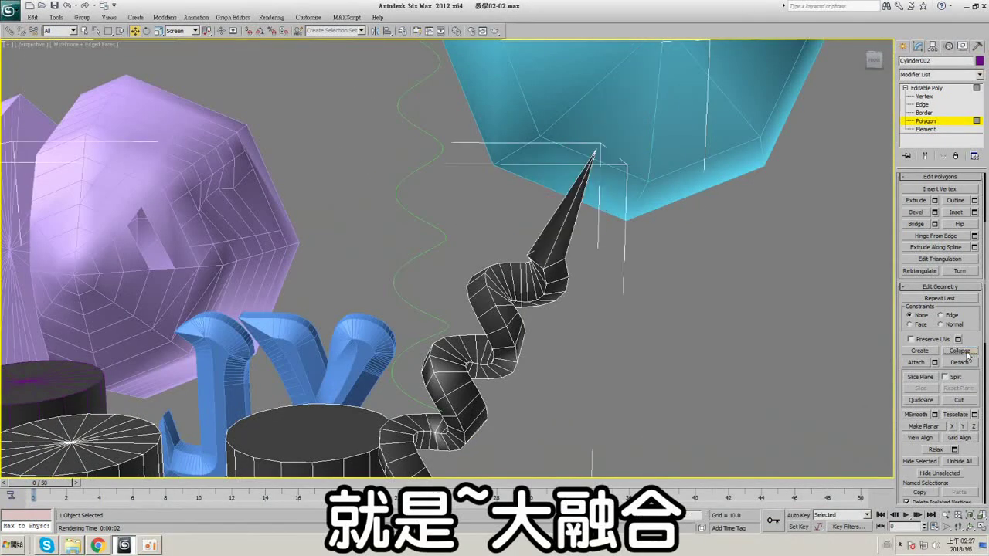
{"action": "key", "text": "ctrl+z"}
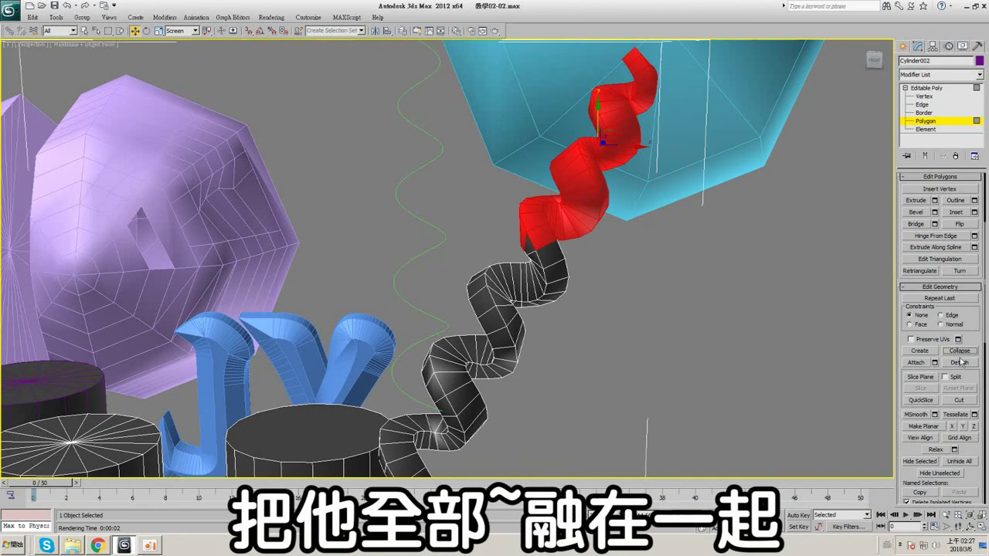
{"action": "left_click", "coordinate": [978, 352]}
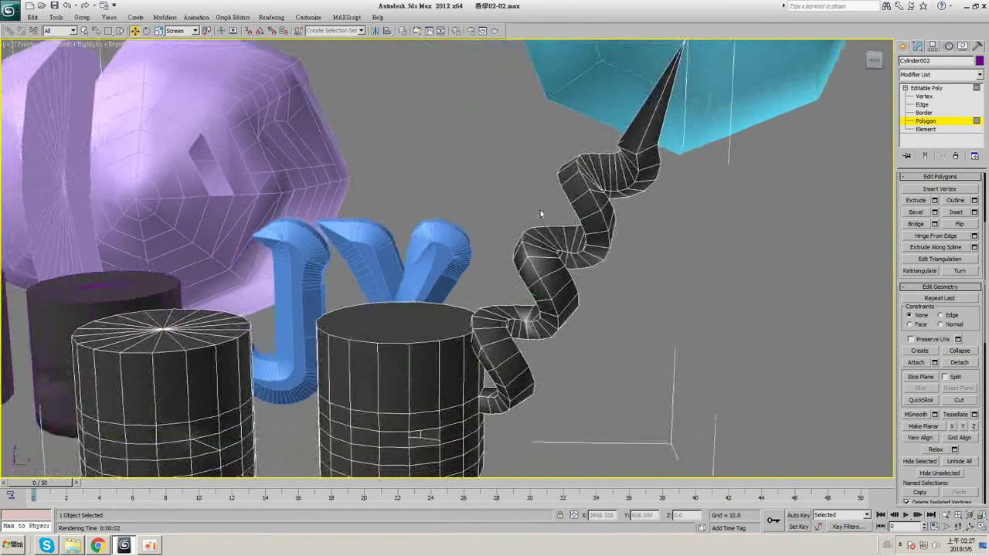
{"action": "key", "text": "ctrl+z"}
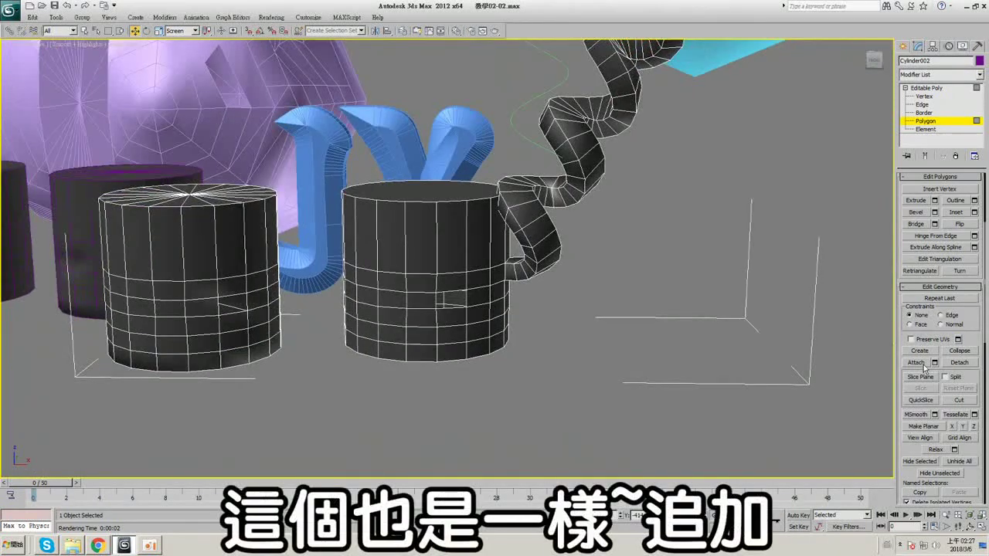
- Try attaching a neighbouring object to the editable poly, and undo the attachment
{"action": "left_click", "coordinate": [916, 362]}
{"action": "middle_click_drag", "start_coordinate": [402, 201], "coordinate": [679, 286]}
{"action": "left_click", "coordinate": [330, 207]}
{"action": "key", "text": "ctrl+z"}
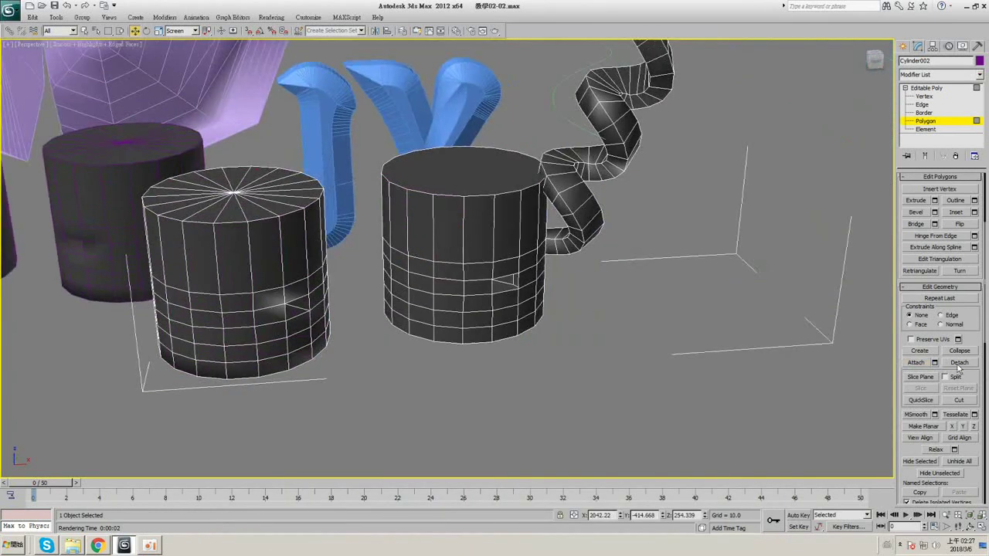
- Select the cylinder with the attached spiral at element level, and select all elements of the editable poly
{"action": "key", "text": "F3"}
{"action": "key", "text": "F3"}
{"action": "left_click", "coordinate": [926, 129]}
{"action": "left_click", "coordinate": [471, 229]}
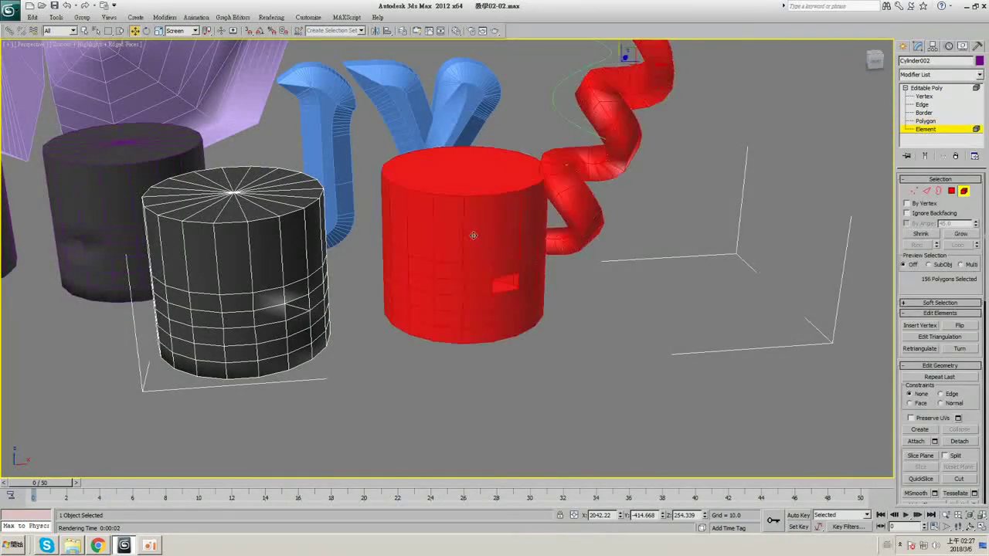
{"action": "scroll", "coordinate": [574, 322], "scroll_direction": "up", "scroll_amount": 3}
{"action": "left_click", "coordinate": [927, 122]}
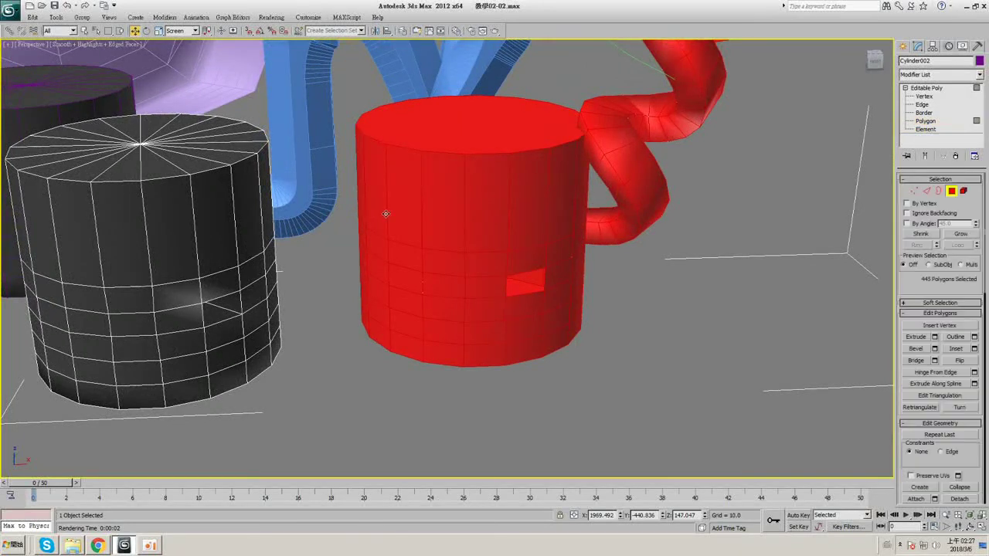
{"action": "middle_click_drag", "start_coordinate": [384, 214], "coordinate": [541, 218]}
{"action": "scroll", "coordinate": [607, 173], "scroll_direction": "down", "scroll_amount": 3}
{"action": "left_click", "coordinate": [940, 130]}
{"action": "key", "text": "ctrl+a"}
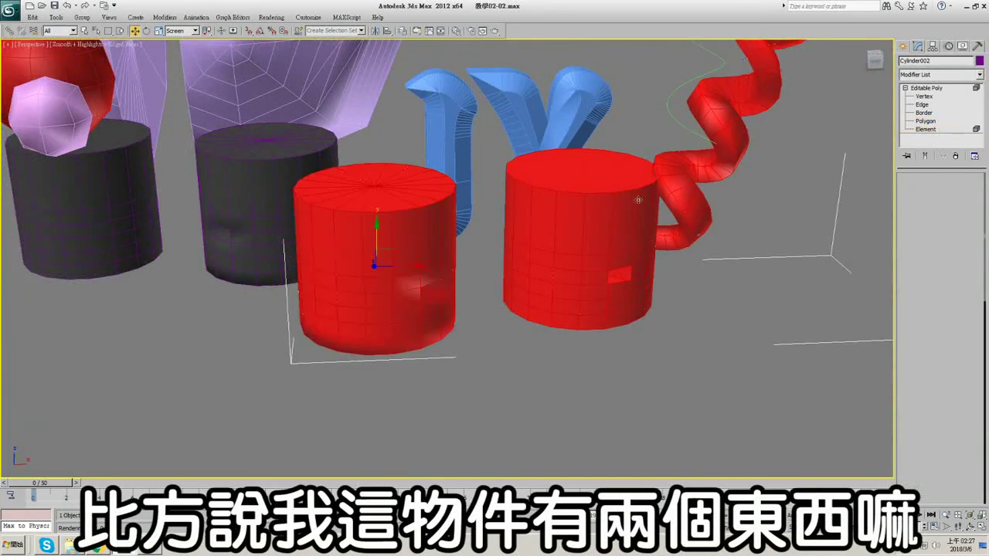
- Select only the front cylinder without the spiral as an element, open its Detach settings, and cancel them
{"action": "left_click", "coordinate": [935, 129]}
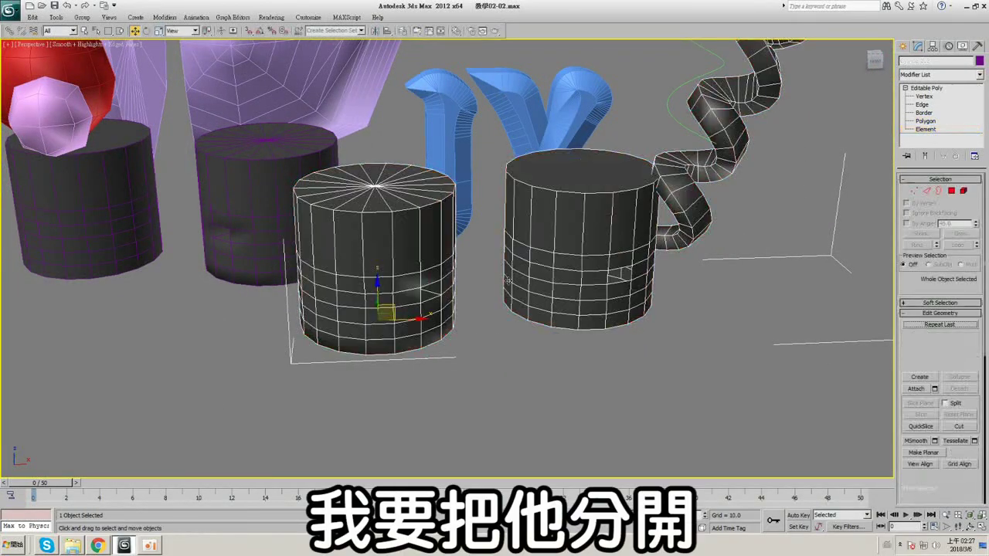
{"action": "left_click", "coordinate": [939, 130]}
{"action": "left_click", "coordinate": [407, 212]}
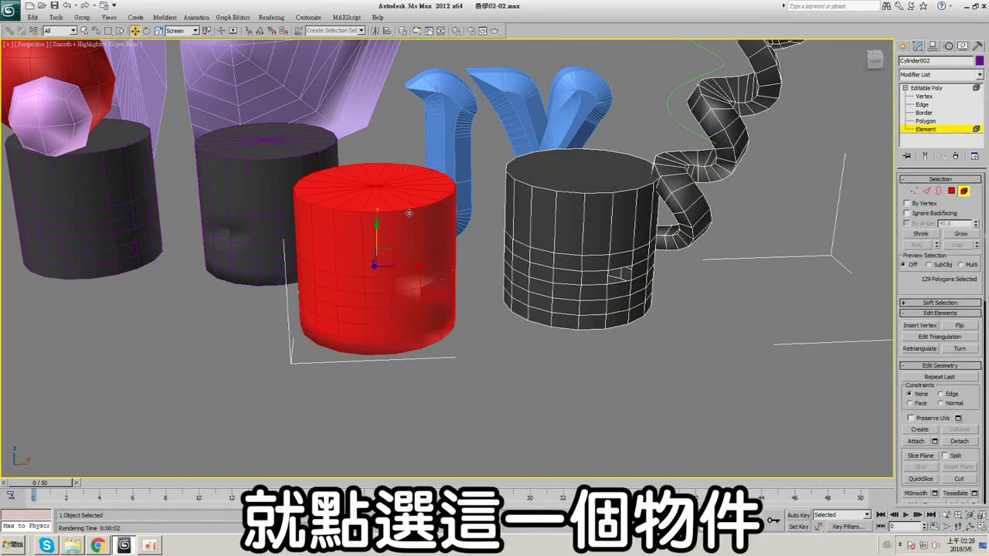
{"action": "scroll", "coordinate": [930, 231], "scroll_direction": "down", "scroll_amount": 3}
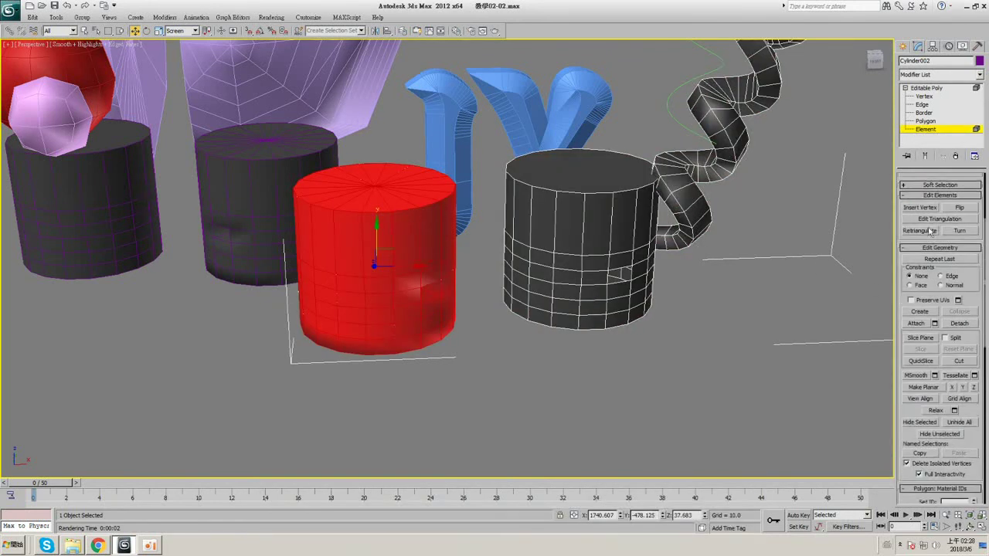
{"action": "left_click", "coordinate": [959, 323]}
{"action": "left_click_drag", "start_coordinate": [382, 177], "coordinate": [257, 210]}
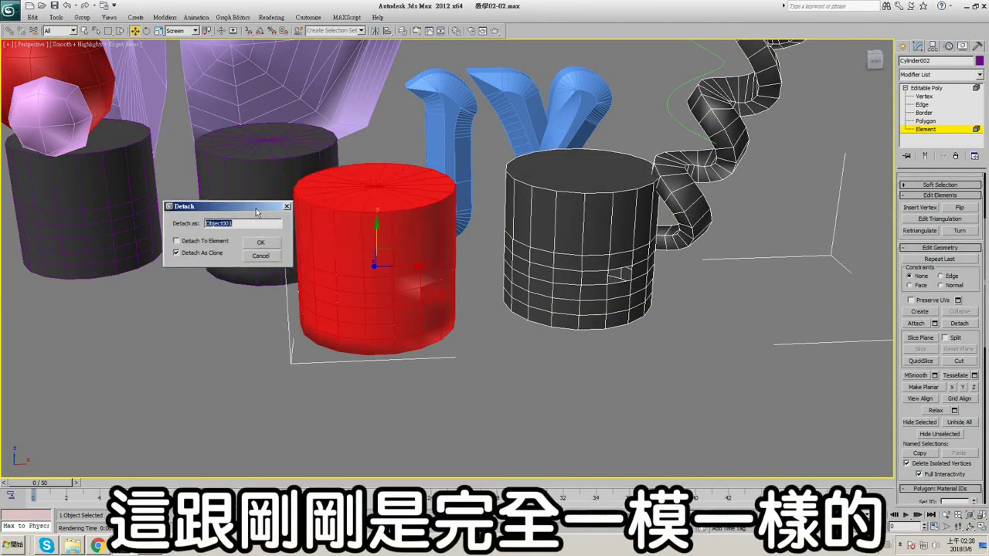
{"action": "left_click", "coordinate": [260, 255]}
- Activate Slice Plane at element level, and move and rotate the plane until it stands upright across the meshes
{"action": "scroll", "coordinate": [534, 252], "scroll_direction": "up", "scroll_amount": 2}
{"action": "middle_click_drag", "start_coordinate": [535, 252], "coordinate": [519, 252]}
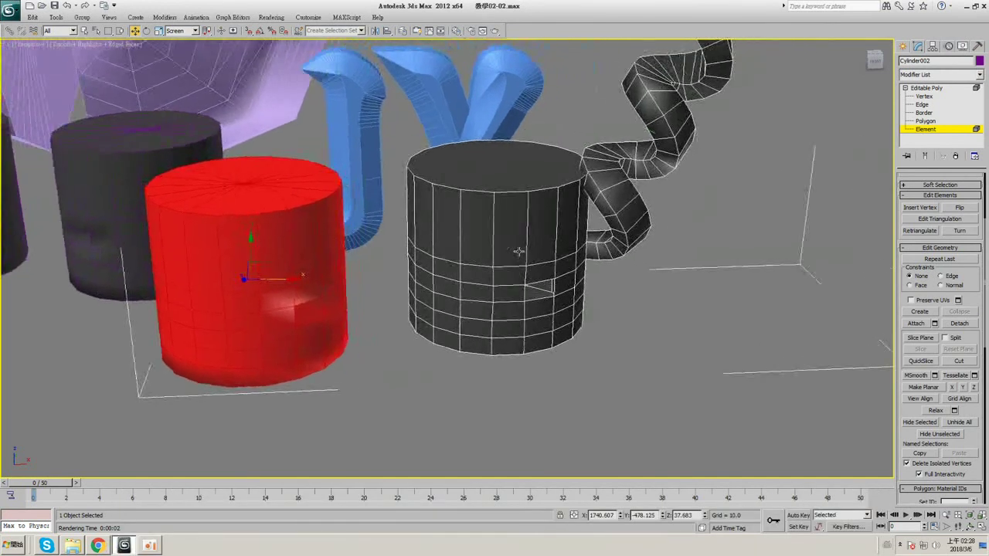
{"action": "left_click", "coordinate": [920, 337]}
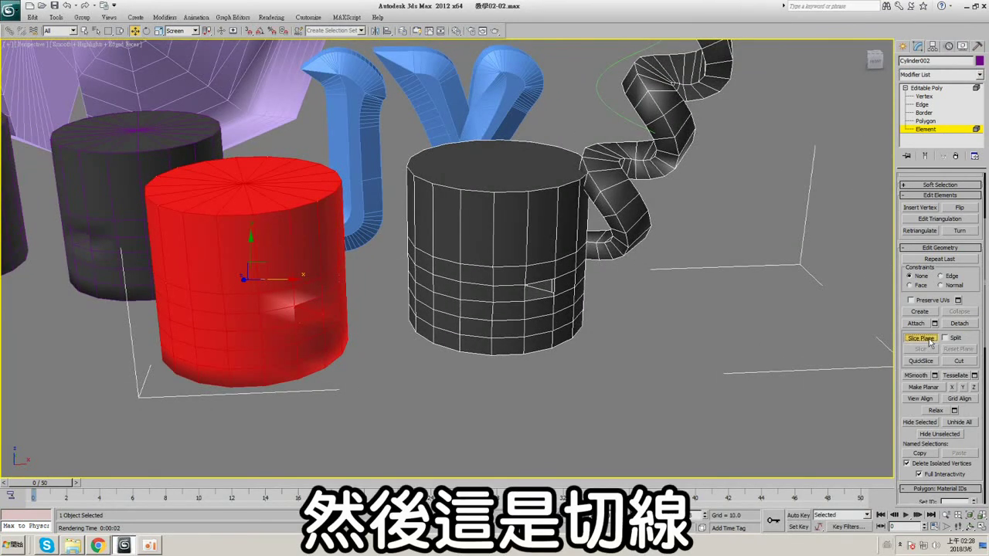
{"action": "middle_click_drag", "start_coordinate": [703, 298], "coordinate": [471, 181], "text": "alt"}
{"action": "left_click_drag", "start_coordinate": [496, 126], "coordinate": [583, 163]}
{"action": "scroll", "coordinate": [583, 163], "scroll_direction": "down", "scroll_amount": 3}
{"action": "middle_click_drag", "start_coordinate": [605, 198], "coordinate": [603, 182], "text": "alt"}
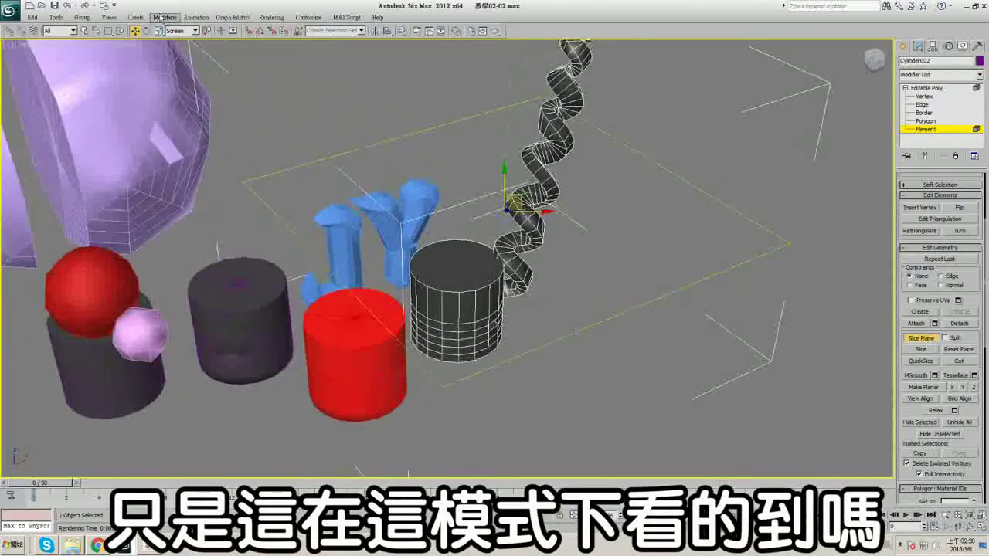
{"action": "left_click_drag", "start_coordinate": [498, 219], "coordinate": [504, 189]}
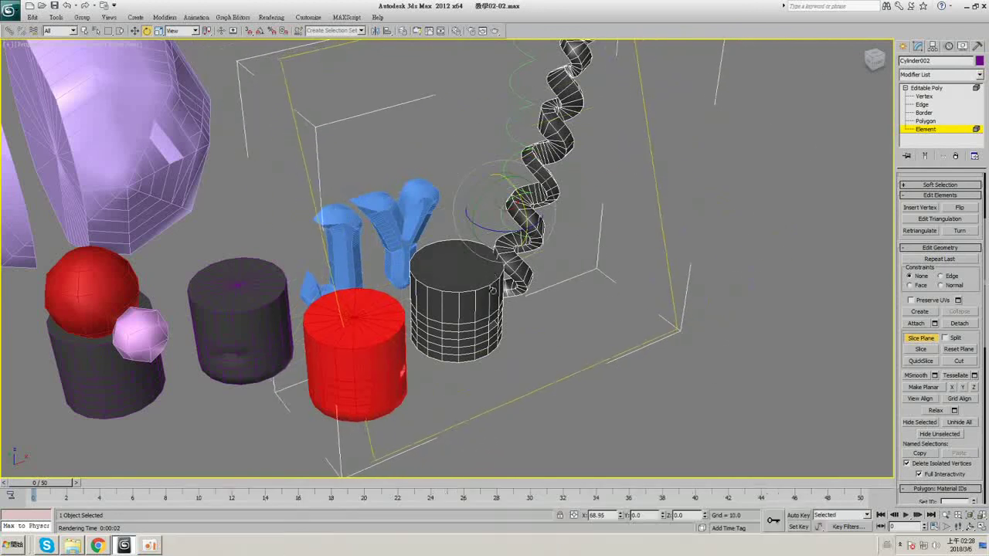
- Activate Slice Plane at vertex level and rotate the plane to preview its cut lines across both cylinders
{"action": "left_click", "coordinate": [924, 96]}
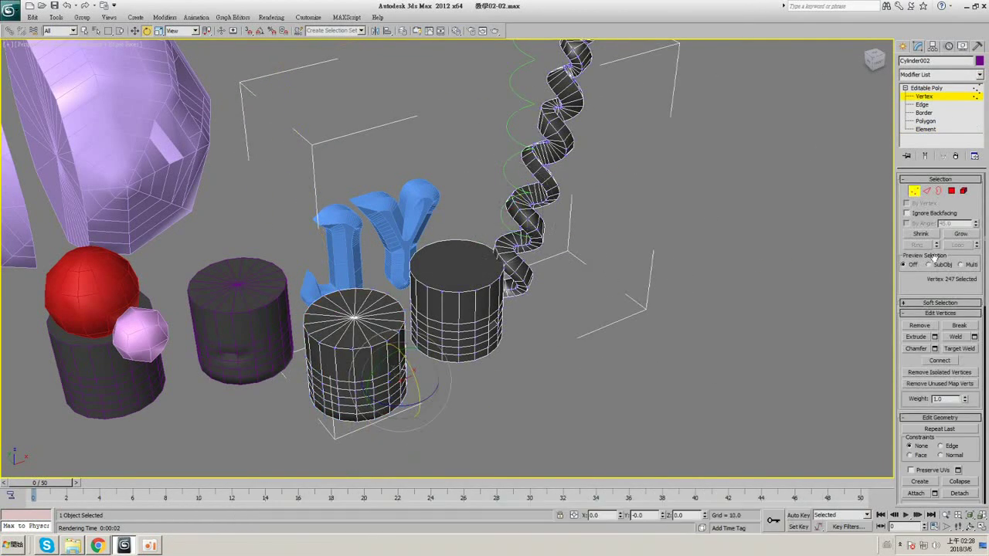
{"action": "left_click", "coordinate": [920, 364]}
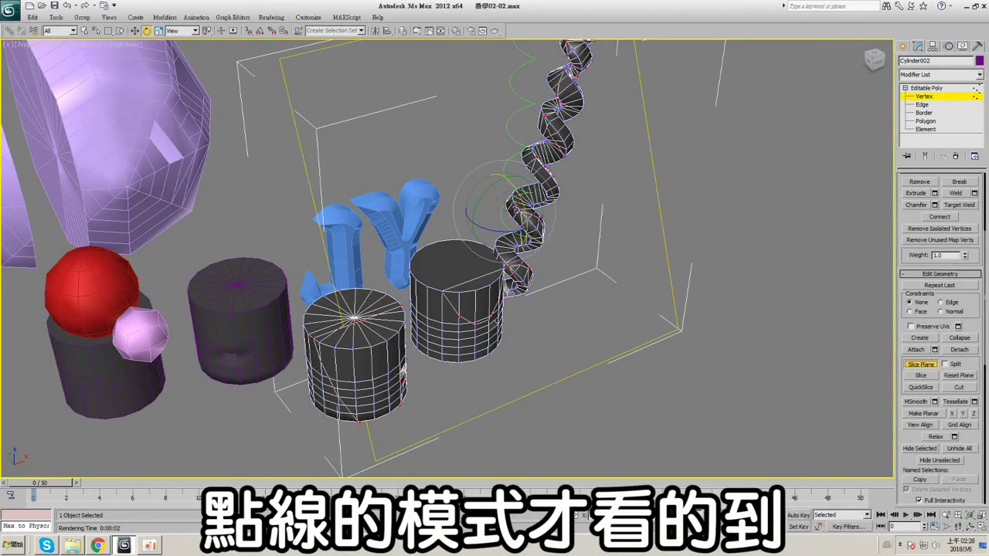
{"action": "left_click_drag", "start_coordinate": [516, 210], "coordinate": [507, 258]}
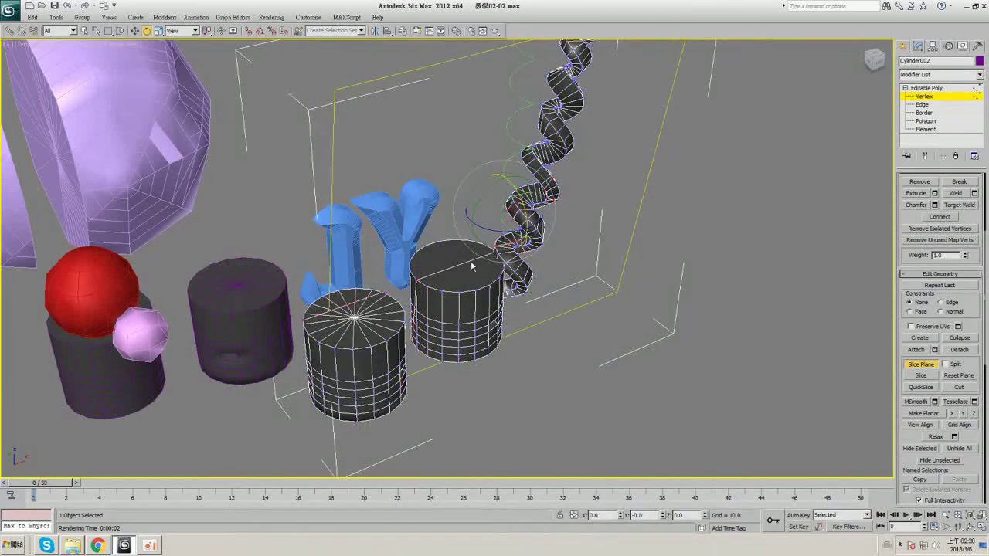
- Activate Slice Plane with Split enabled at polygon level, and rotate the plane across the cylinders
{"action": "left_click", "coordinate": [940, 106]}
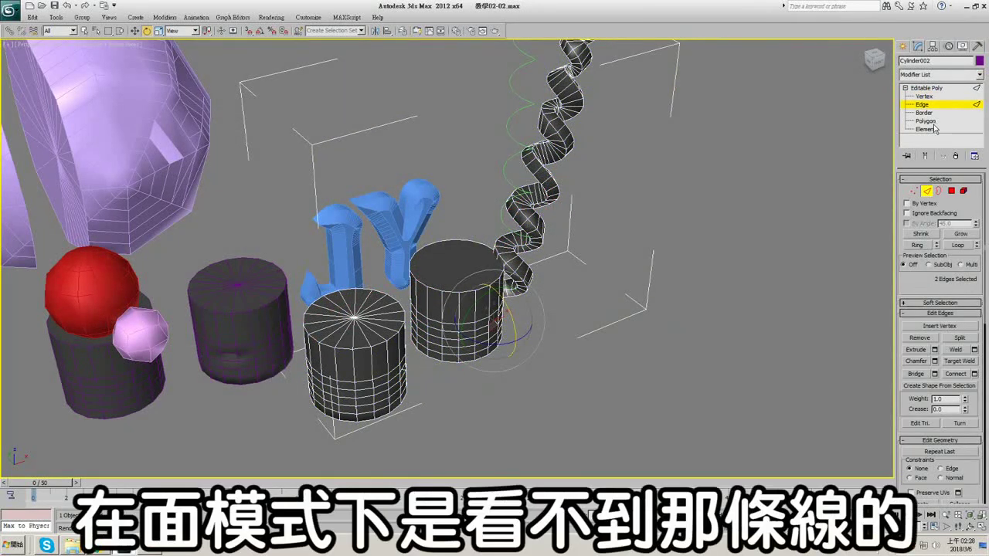
{"action": "left_click", "coordinate": [930, 121]}
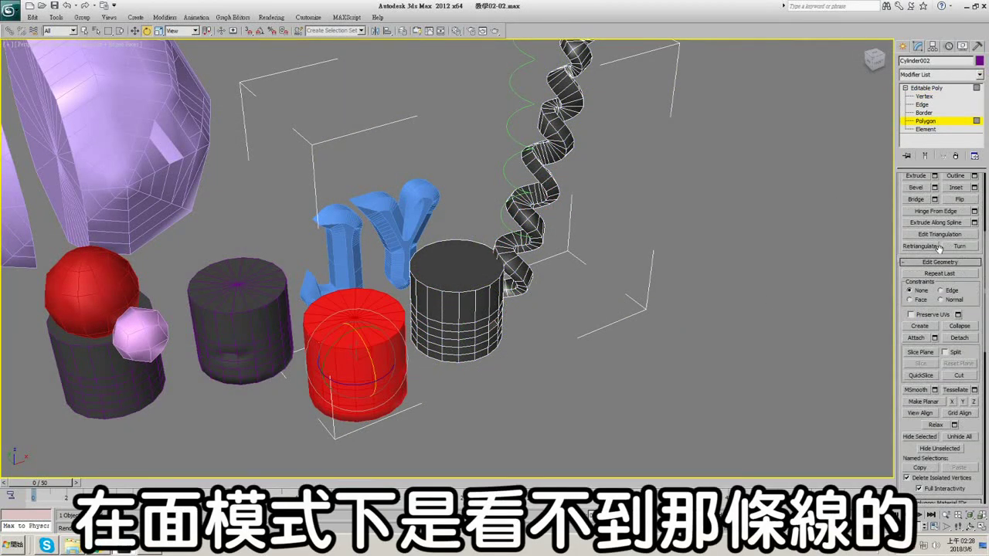
{"action": "scroll", "coordinate": [939, 248], "scroll_direction": "down", "scroll_amount": 1}
{"action": "left_click", "coordinate": [920, 337]}
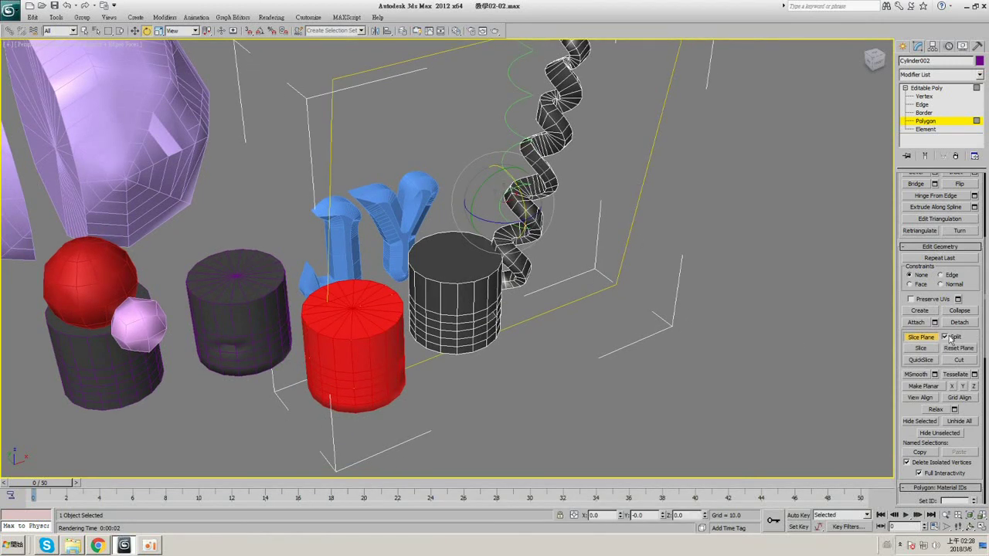
{"action": "left_click_drag", "start_coordinate": [529, 202], "coordinate": [516, 178]}
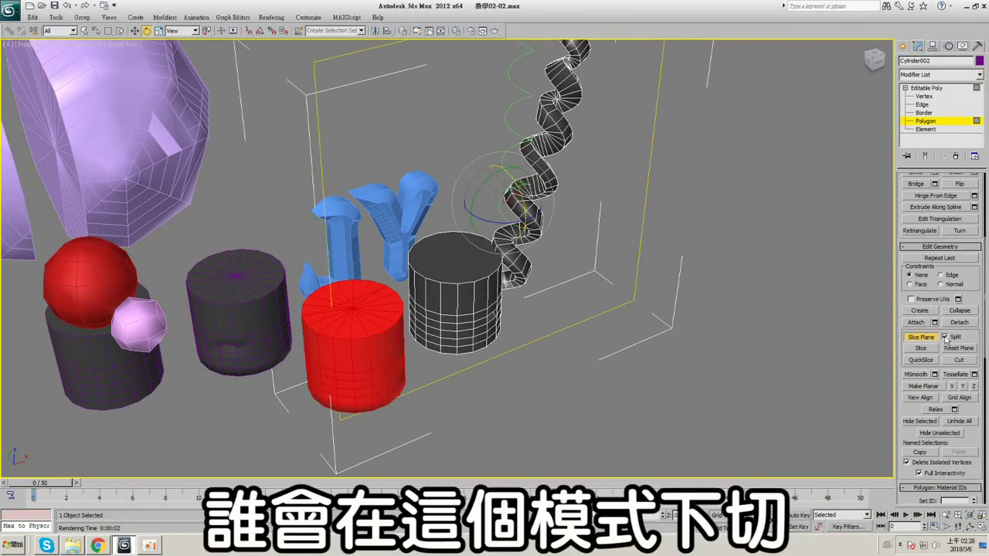
- Disable Split, exit Slice Plane without slicing, and save the scene
{"action": "scroll", "coordinate": [493, 275], "scroll_direction": "up", "scroll_amount": 3}
{"action": "middle_click_drag", "start_coordinate": [493, 275], "coordinate": [546, 258], "text": "alt"}
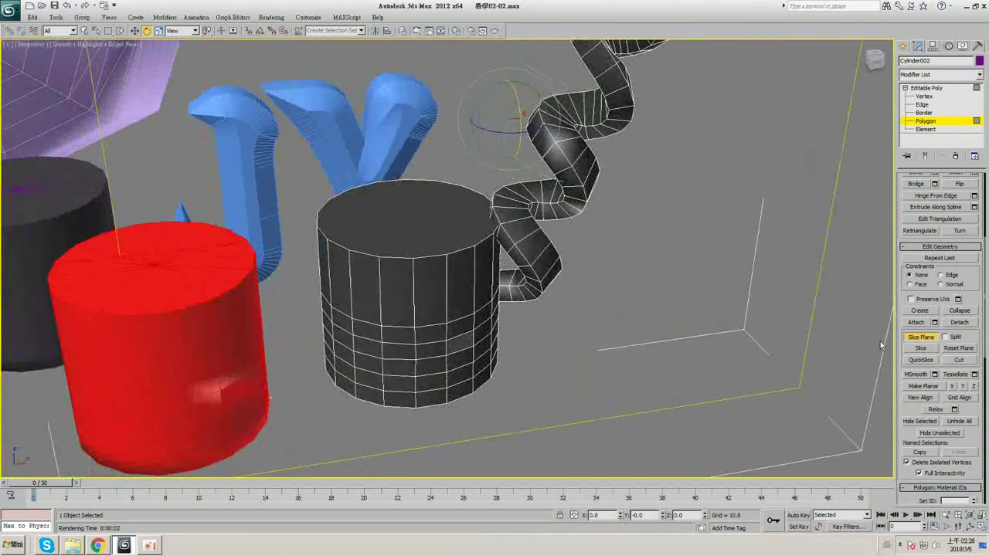
{"action": "left_click", "coordinate": [923, 340]}
{"action": "mouse_move", "coordinate": [635, 286]}
{"action": "middle_mouse_down"}
{"action": "mouse_move", "coordinate": [675, 281]}
{"action": "mouse_move", "coordinate": [631, 284]}
{"action": "middle_mouse_up"}
{"action": "key", "text": "ctrl+s"}
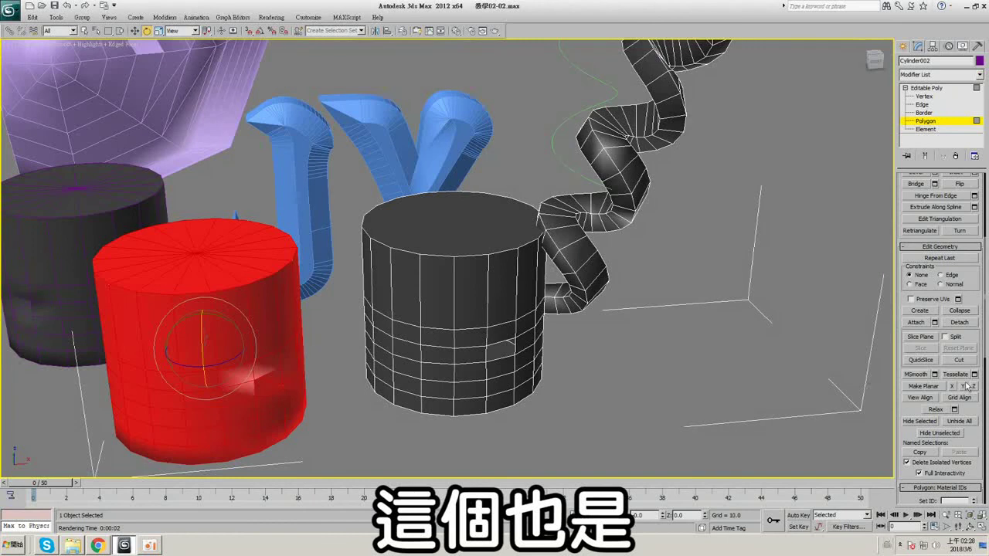
- Try Make Planar along X on the polygons of the open-holed cylinder's side opposite the spiral
{"action": "key", "text": "F3"}
{"action": "left_click_drag", "start_coordinate": [353, 157], "coordinate": [417, 435]}
{"action": "key", "text": "F3"}
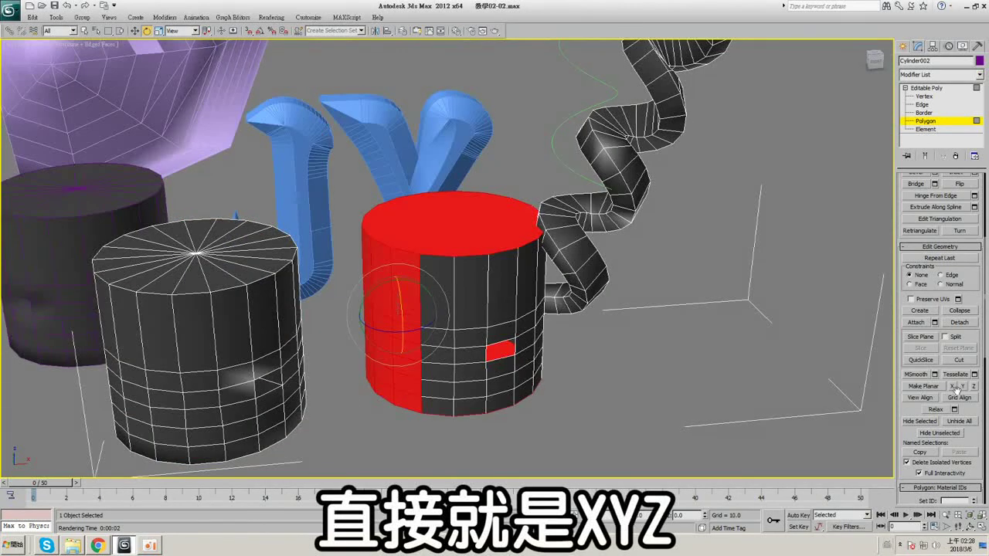
{"action": "left_click", "coordinate": [953, 387]}
{"action": "middle_click_drag", "start_coordinate": [434, 232], "coordinate": [510, 228], "text": "alt"}
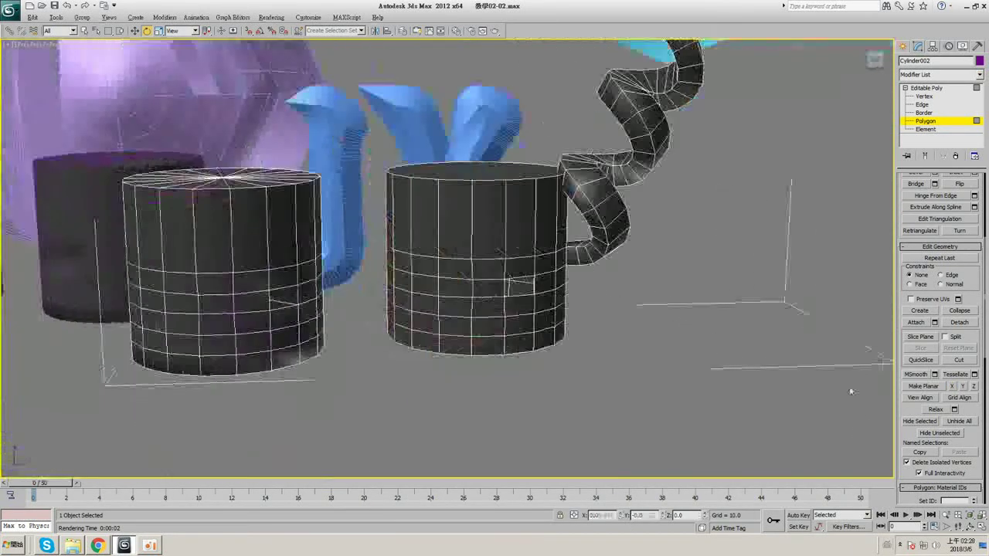
- Preview Relax on the upper polygons of the cylinder with the spiral, using an Amount of 1.0 and 5 Iterations
{"action": "key", "text": "F3"}
{"action": "left_click", "coordinate": [495, 171]}
{"action": "key", "text": "F3"}
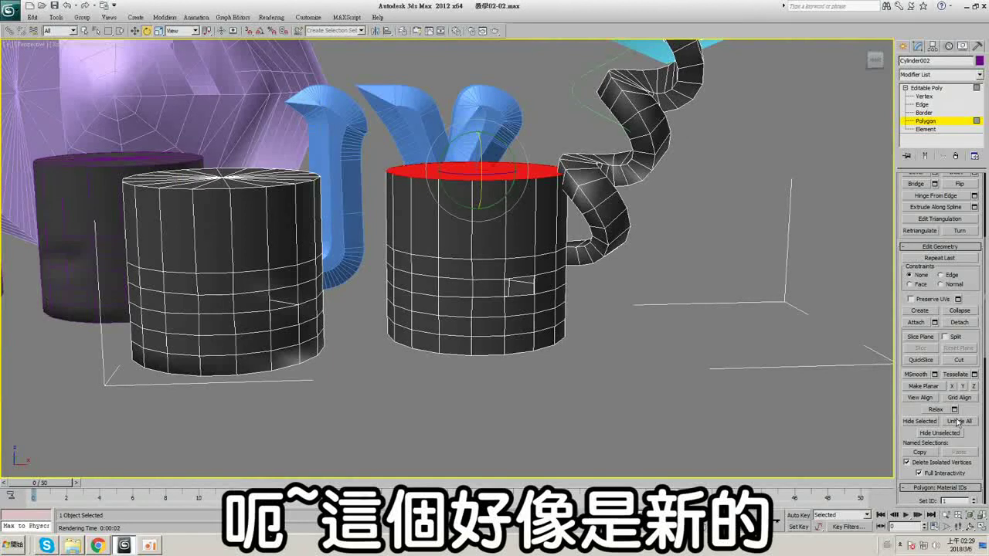
{"action": "left_click", "coordinate": [955, 410]}
{"action": "middle_click_drag", "start_coordinate": [572, 285], "coordinate": [576, 317]}
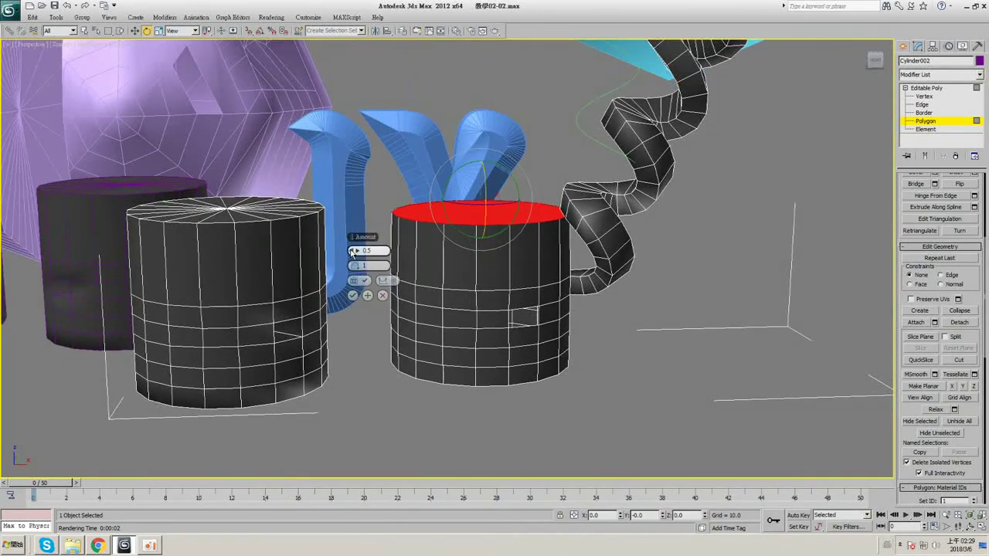
{"action": "left_click_drag", "start_coordinate": [354, 253], "coordinate": [354, 248]}
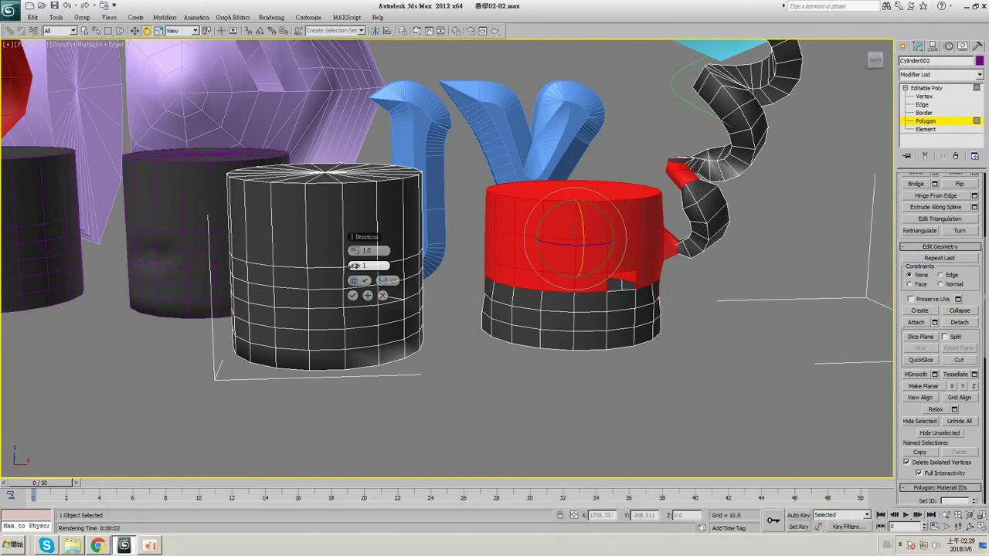
{"action": "left_click_drag", "start_coordinate": [362, 266], "coordinate": [372, 266]}
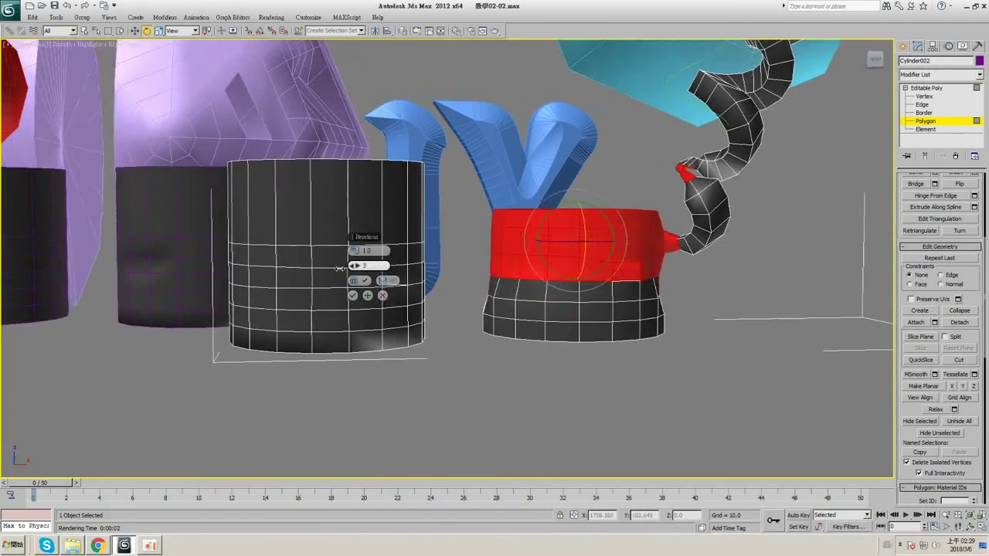
{"action": "left_click_drag", "start_coordinate": [363, 266], "coordinate": [352, 266]}
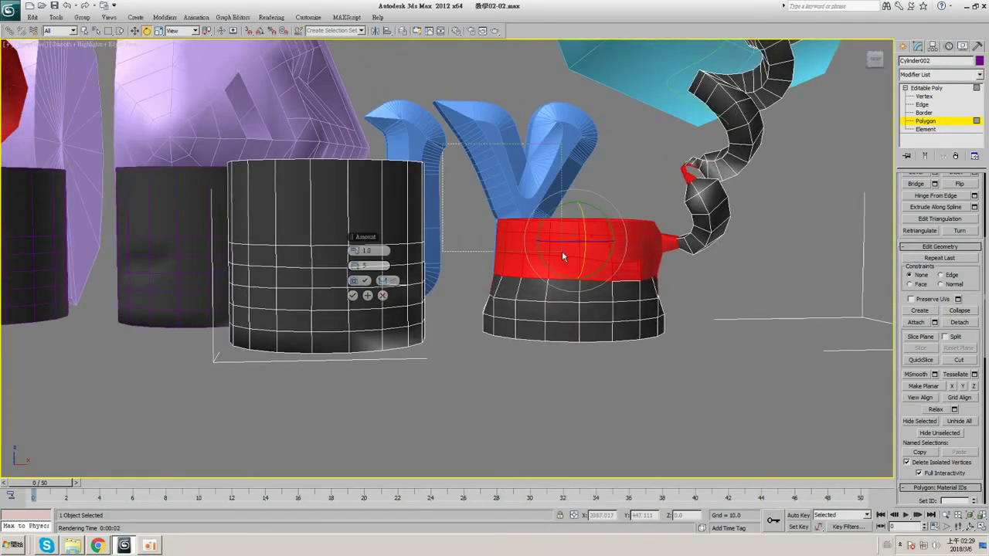
- Preview Relax with 20 Iterations on the cylinder's side polygons opposite the spiral, and cancel it
{"action": "left_click_drag", "start_coordinate": [562, 256], "coordinate": [655, 347]}
{"action": "left_click_drag", "start_coordinate": [360, 267], "coordinate": [530, 347]}
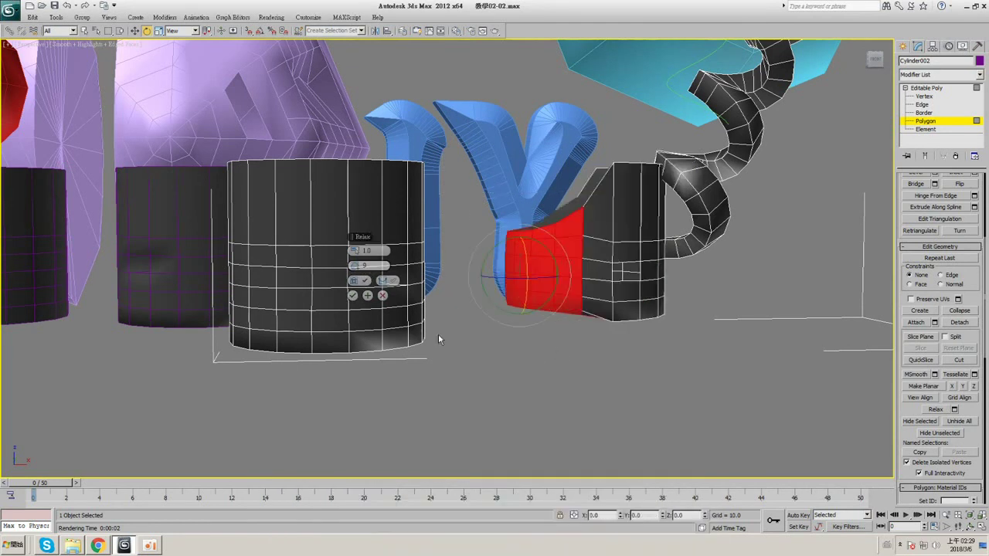
{"action": "mouse_move", "coordinate": [360, 266]}
{"action": "left_mouse_down"}
{"action": "mouse_move", "coordinate": [333, 266]}
{"action": "mouse_move", "coordinate": [359, 266]}
{"action": "left_mouse_up"}
{"action": "middle_click_drag", "start_coordinate": [359, 265], "coordinate": [360, 293], "text": "alt"}
{"action": "left_click_drag", "start_coordinate": [354, 266], "coordinate": [379, 265]}
{"action": "middle_click_drag", "start_coordinate": [506, 257], "coordinate": [455, 253]}
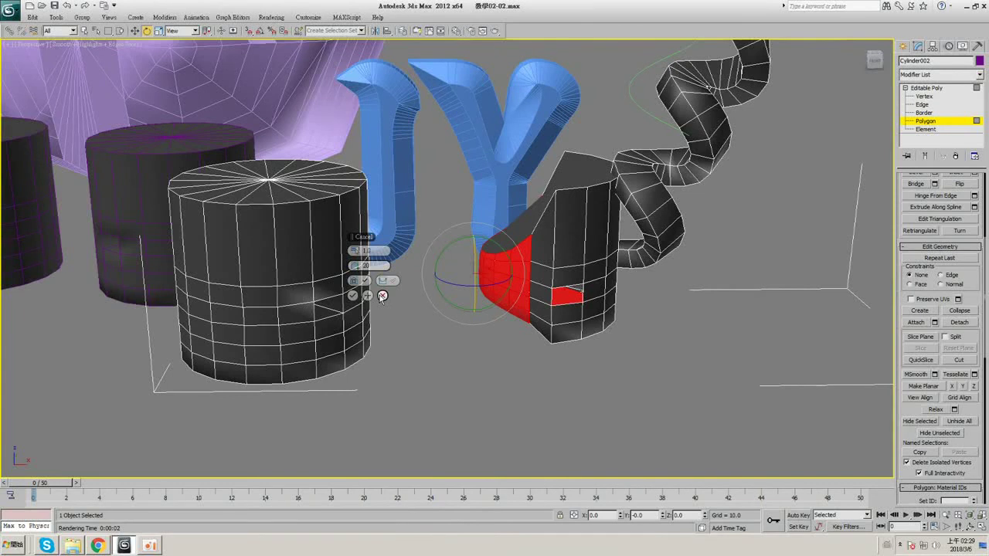
{"action": "left_click", "coordinate": [382, 295]}
- Try a Push modifier with a value of -27.34 on the selected side polygons, and remove it from the stack
{"action": "left_click", "coordinate": [978, 74]}
{"action": "scroll", "coordinate": [971, 327], "scroll_direction": "down", "scroll_amount": 5}
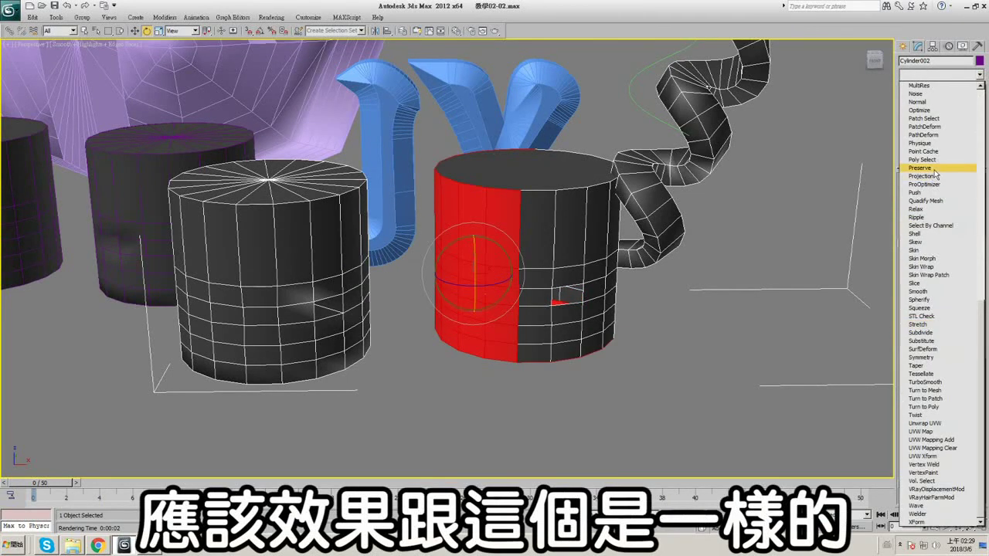
{"action": "left_click", "coordinate": [930, 193]}
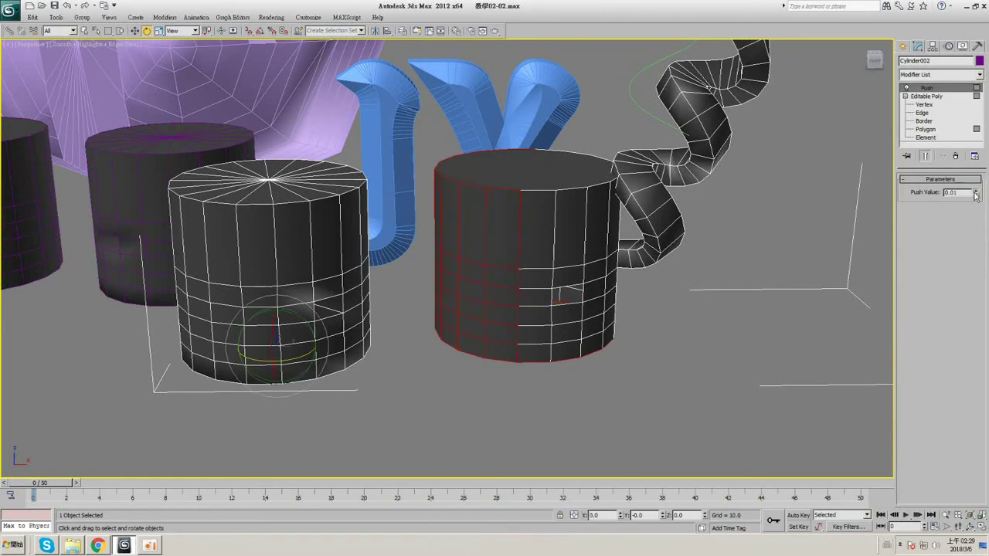
{"action": "left_click_drag", "start_coordinate": [972, 239], "coordinate": [983, 510]}
{"action": "middle_click_drag", "start_coordinate": [527, 239], "coordinate": [512, 204], "text": "alt"}
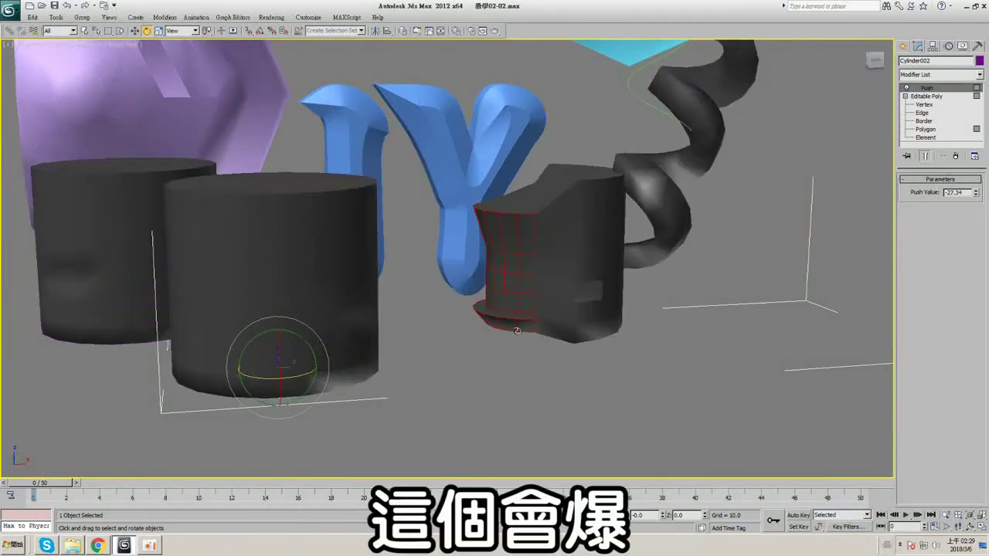
{"action": "left_click", "coordinate": [956, 157]}
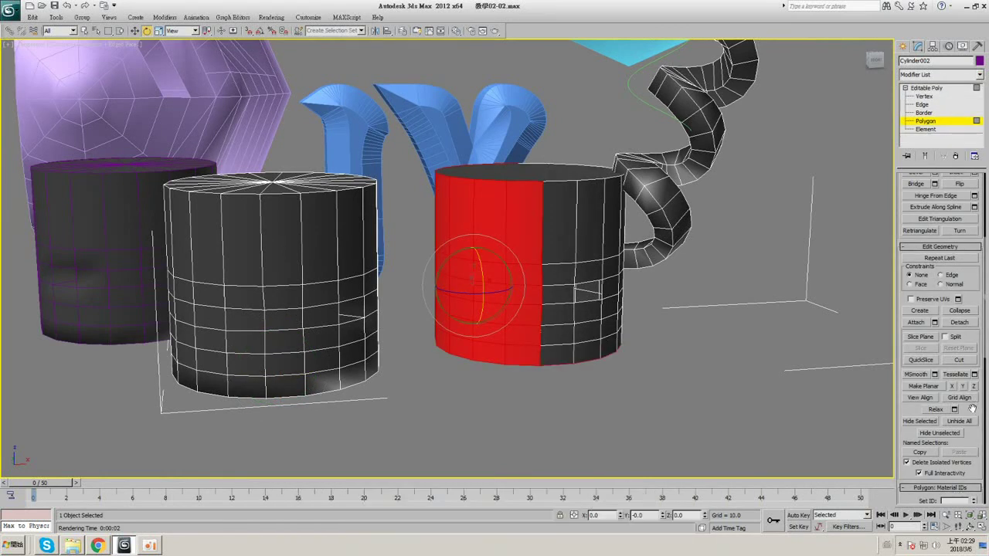
- Preview Relax on the selected side polygons with an Amount of 1.0 and Iterations of 9, 37 and 80, and cancel it
{"action": "scroll", "coordinate": [974, 401], "scroll_direction": "down", "scroll_amount": 2}
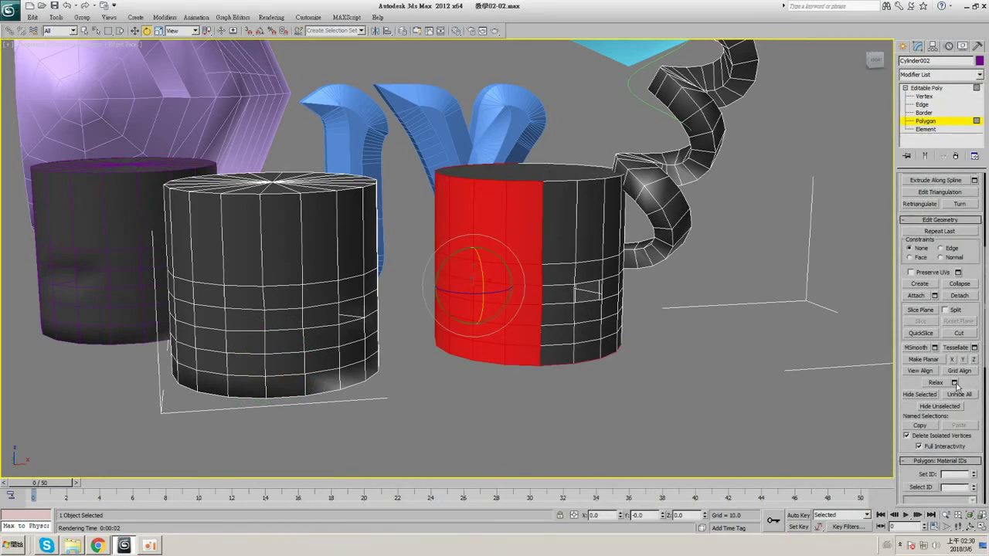
{"action": "left_click", "coordinate": [955, 383]}
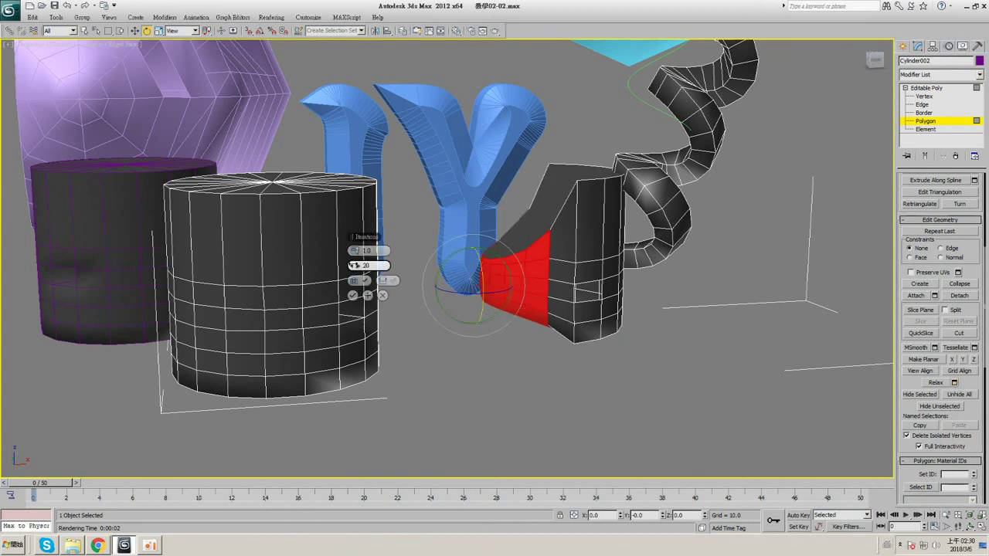
{"action": "left_click_drag", "start_coordinate": [353, 265], "coordinate": [335, 265]}
{"action": "middle_click_drag", "start_coordinate": [335, 265], "coordinate": [343, 193], "text": "alt"}
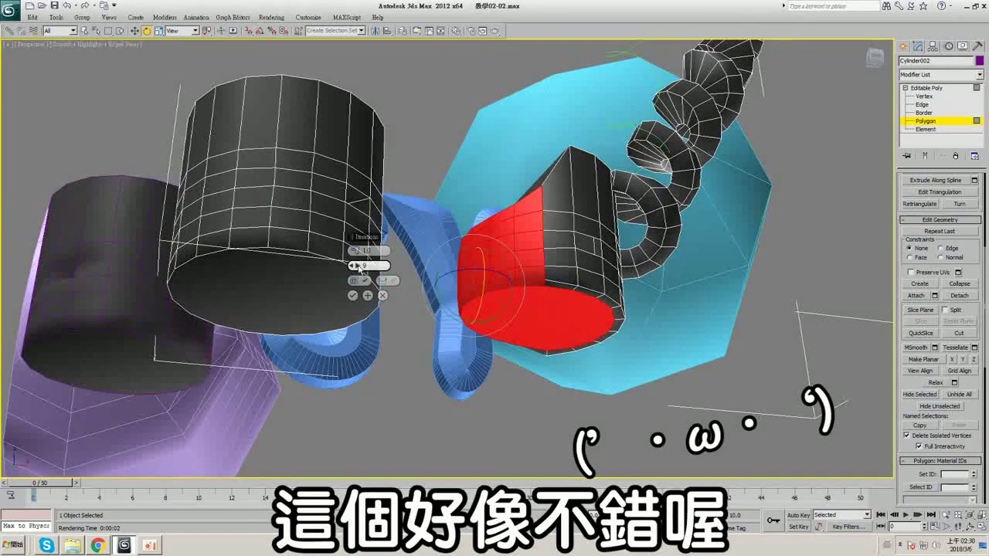
{"action": "left_click_drag", "start_coordinate": [360, 268], "coordinate": [403, 271]}
{"action": "middle_click_drag", "start_coordinate": [403, 271], "coordinate": [429, 291], "text": "alt"}
{"action": "scroll", "coordinate": [433, 292], "scroll_direction": "up", "scroll_amount": 2}
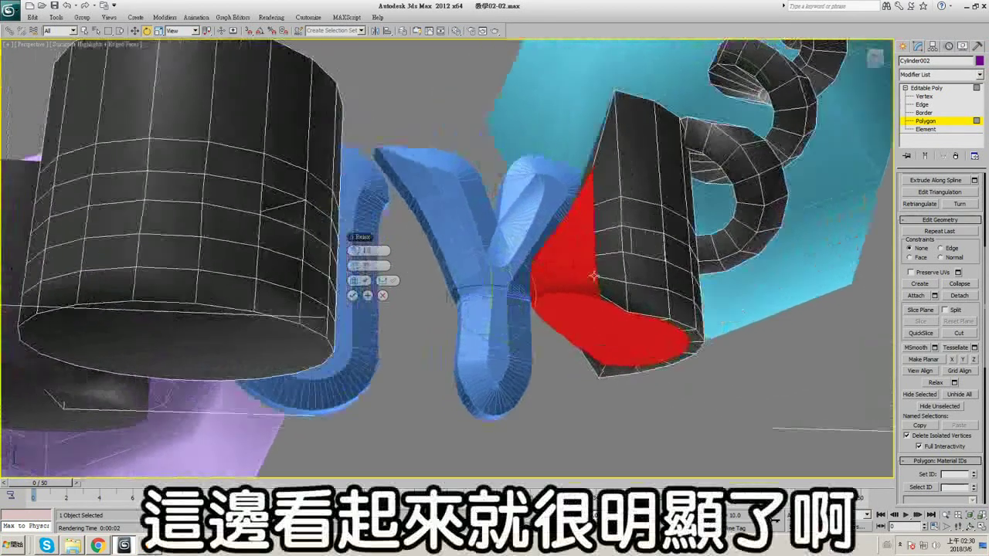
{"action": "middle_click_drag", "start_coordinate": [657, 259], "coordinate": [510, 282]}
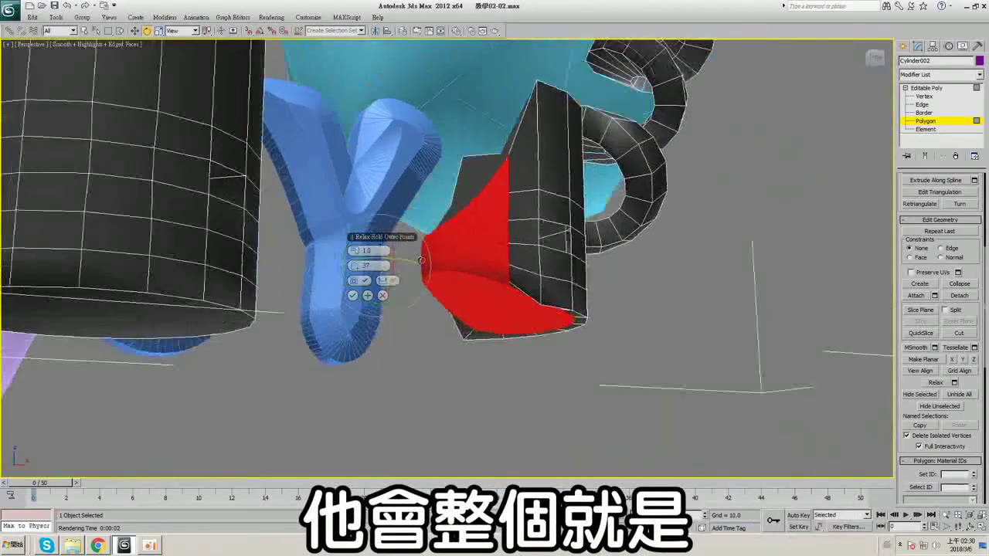
{"action": "left_click_drag", "start_coordinate": [346, 266], "coordinate": [369, 271]}
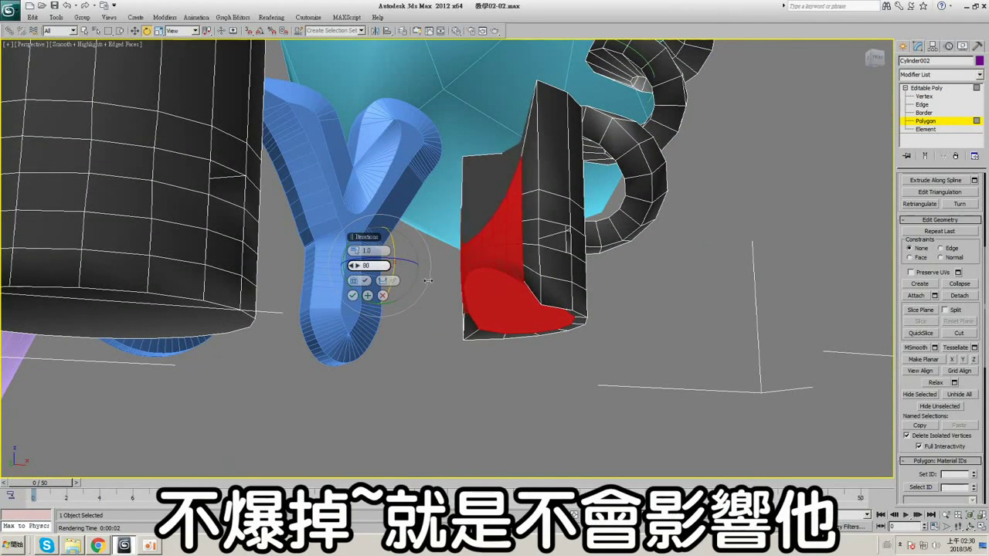
{"action": "mouse_move", "coordinate": [427, 281]}
{"action": "left_mouse_down"}
{"action": "mouse_move", "coordinate": [402, 280]}
{"action": "mouse_move", "coordinate": [455, 279]}
{"action": "mouse_move", "coordinate": [365, 278]}
{"action": "mouse_move", "coordinate": [414, 277]}
{"action": "left_mouse_up"}
{"action": "left_click", "coordinate": [382, 296]}
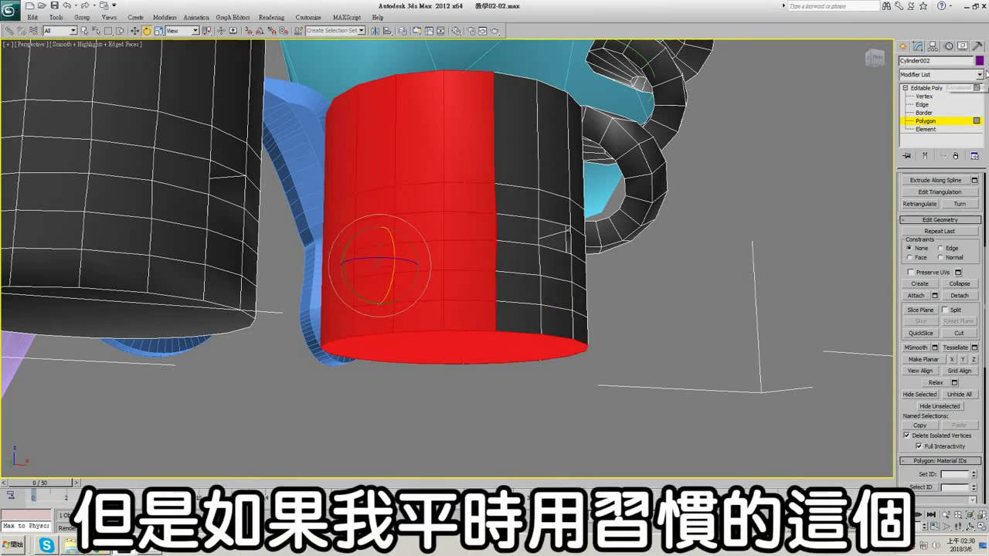
- Try a Push modifier on the selected side polygons with values of -31.97 and -22.4, remove it, and return to Polygon level
{"action": "left_click", "coordinate": [941, 75]}
{"action": "scroll", "coordinate": [968, 429], "scroll_direction": "down", "scroll_amount": 5}
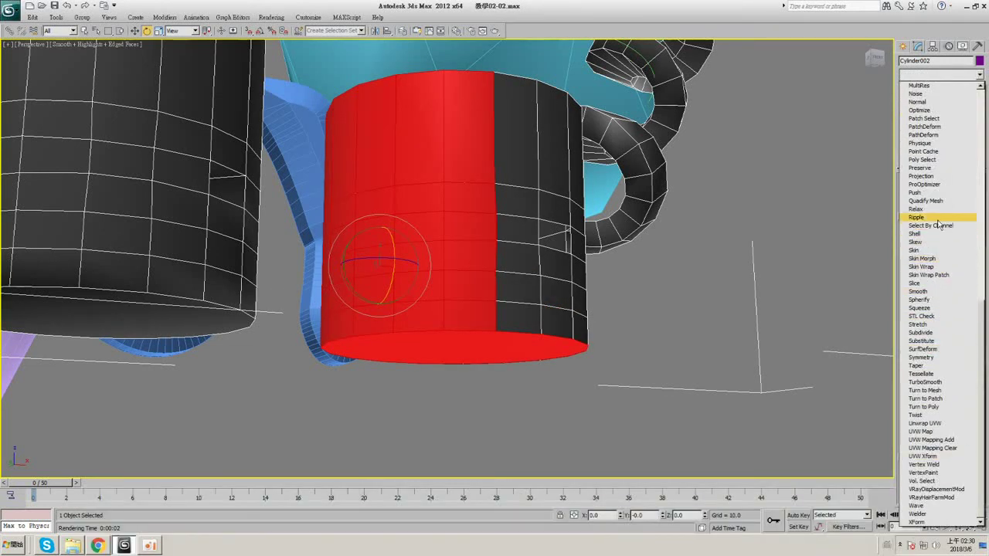
{"action": "left_click", "coordinate": [939, 193]}
{"action": "left_click_drag", "start_coordinate": [977, 194], "coordinate": [853, 197]}
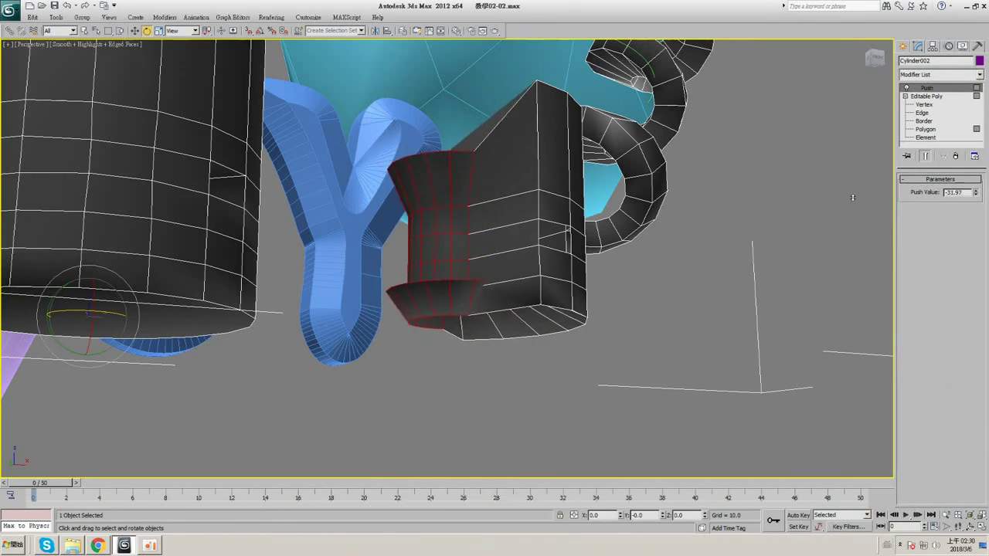
{"action": "left_click_drag", "start_coordinate": [843, 155], "coordinate": [889, 60]}
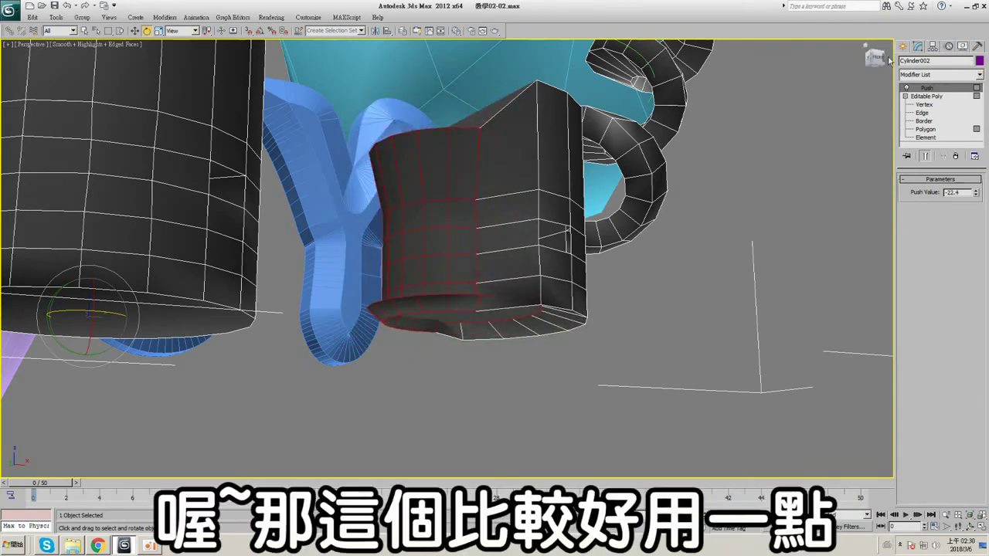
{"action": "left_click", "coordinate": [956, 155]}
{"action": "left_click", "coordinate": [927, 121]}
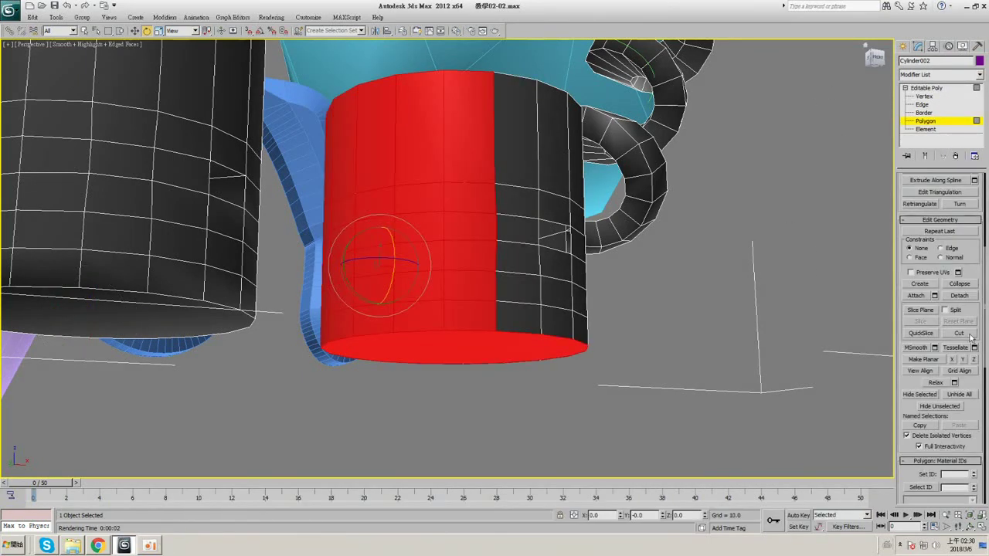
- Preview Relax once more on the same side polygons with a changed iteration count, and cancel it
{"action": "left_click", "coordinate": [955, 383]}
{"action": "left_click_drag", "start_coordinate": [357, 266], "coordinate": [220, 275]}
{"action": "left_click", "coordinate": [382, 298]}
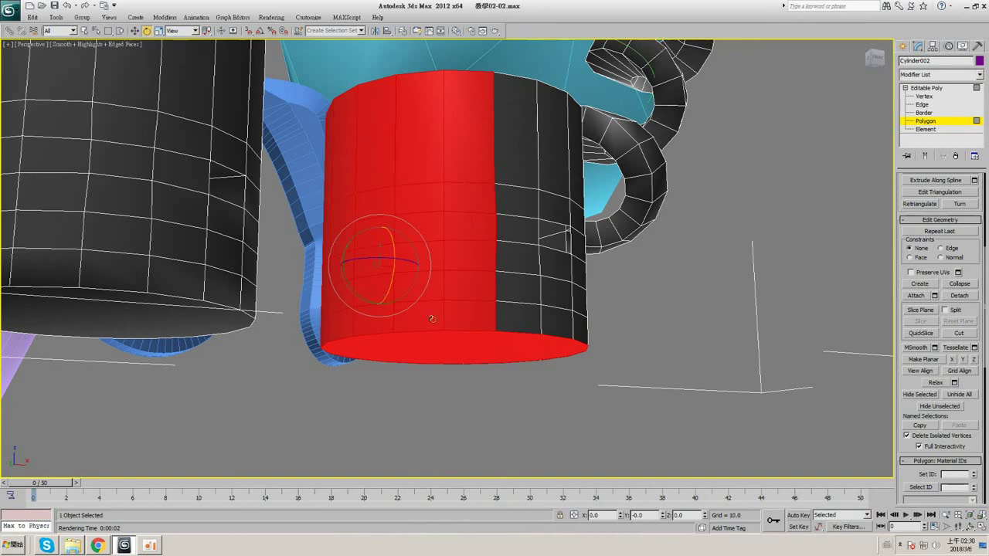
- Hide the selected side polygons of the cylinder with the spiral, and unhide all polygons
{"action": "left_click", "coordinate": [921, 398]}
{"action": "middle_click_drag", "start_coordinate": [534, 235], "coordinate": [536, 252], "text": "alt"}
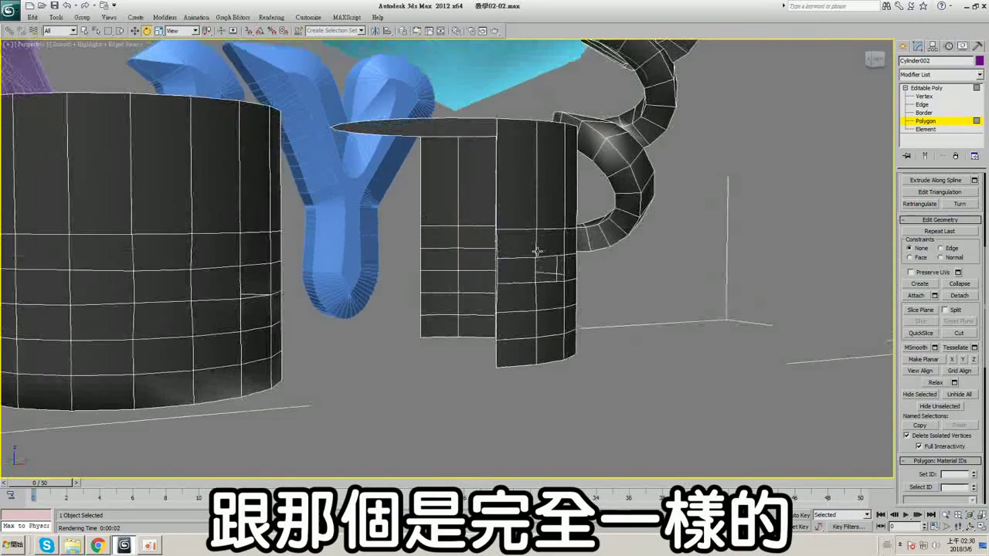
{"action": "left_click", "coordinate": [962, 396]}
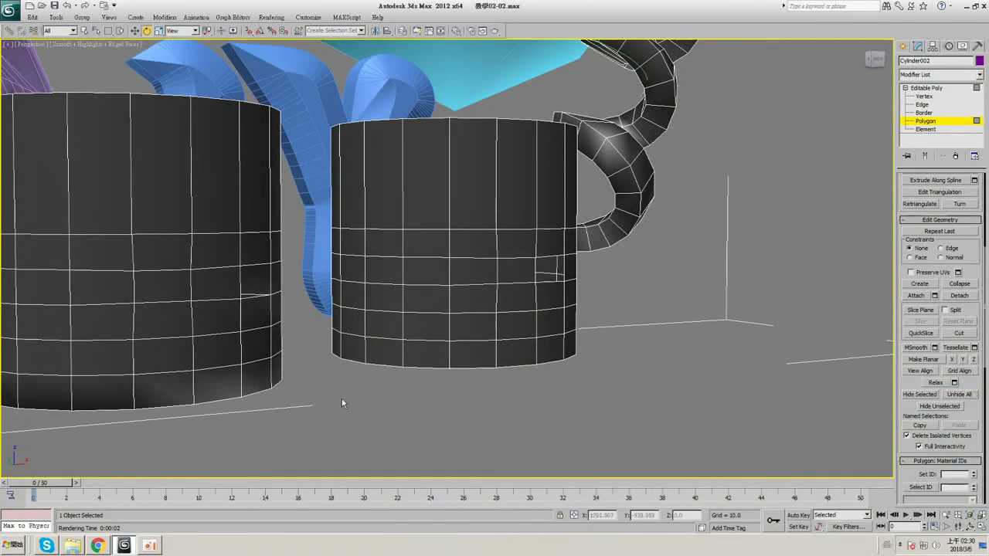
- Select the cylinder's side polygons opposite the spiral, hide the unselected ones, and unhide everything again
{"action": "left_click_drag", "start_coordinate": [470, 117], "coordinate": [467, 123]}
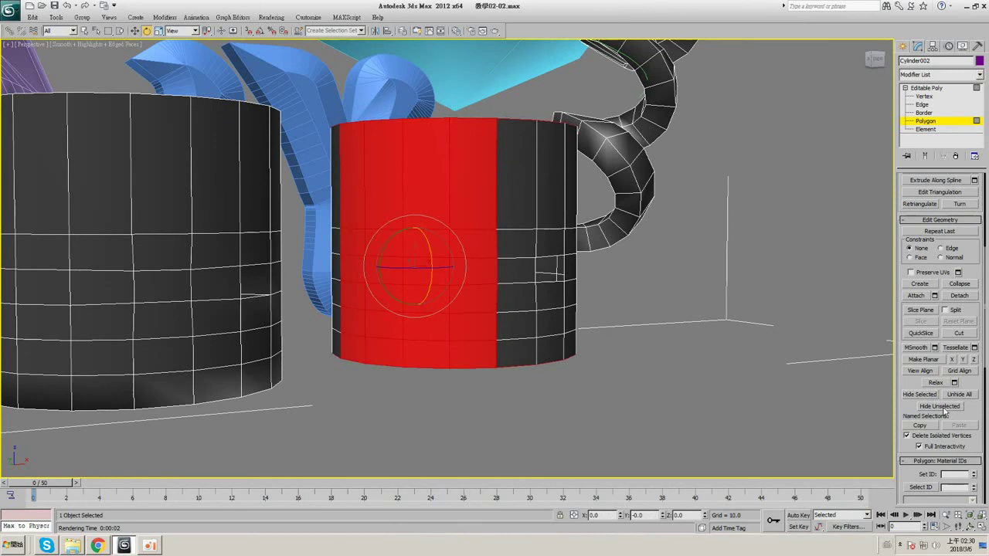
{"action": "left_click", "coordinate": [948, 408]}
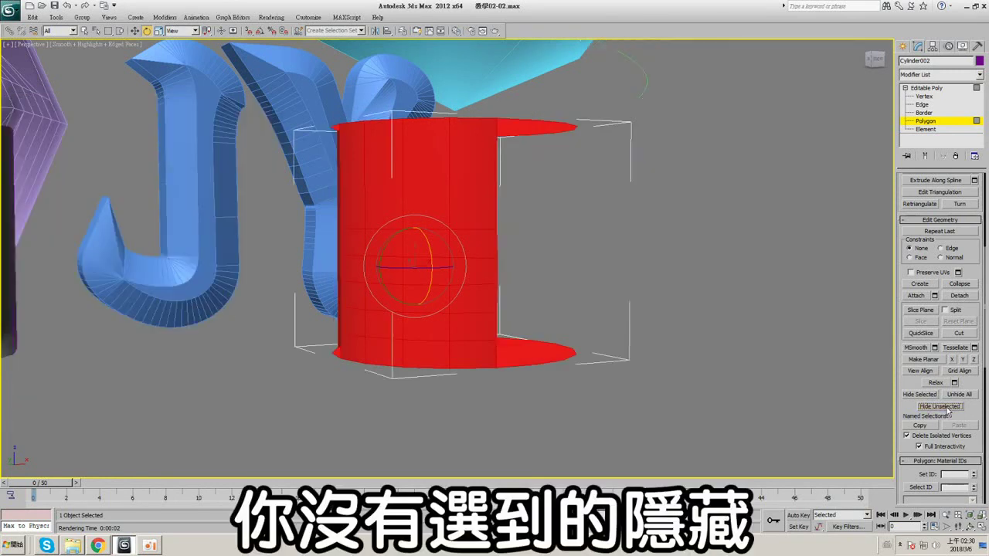
{"action": "mouse_move", "coordinate": [622, 263]}
{"action": "middle_mouse_down", "text": "alt"}
{"action": "mouse_move", "coordinate": [590, 279]}
{"action": "mouse_move", "coordinate": [604, 266]}
{"action": "middle_mouse_up", "text": "alt"}
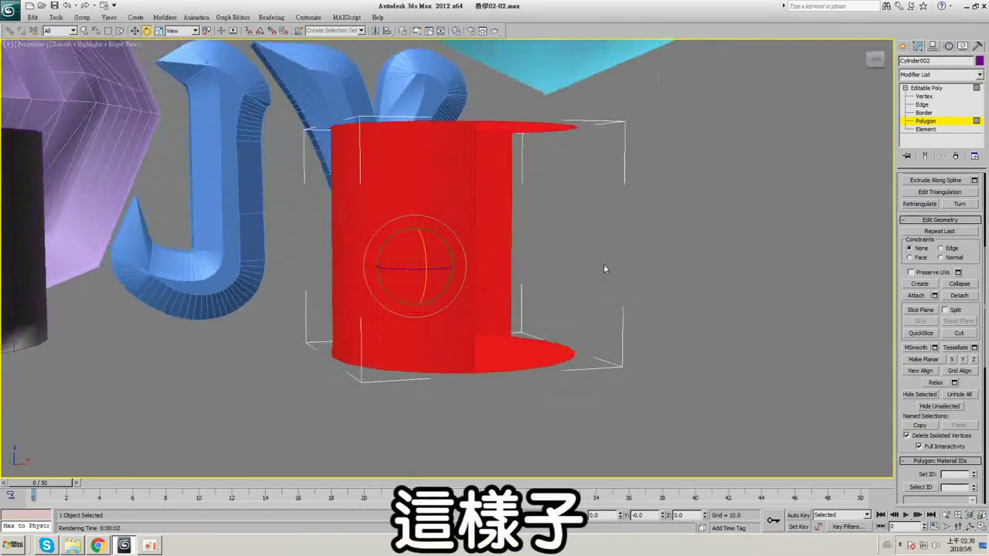
{"action": "left_click", "coordinate": [959, 395]}
{"action": "left_click", "coordinate": [685, 312]}
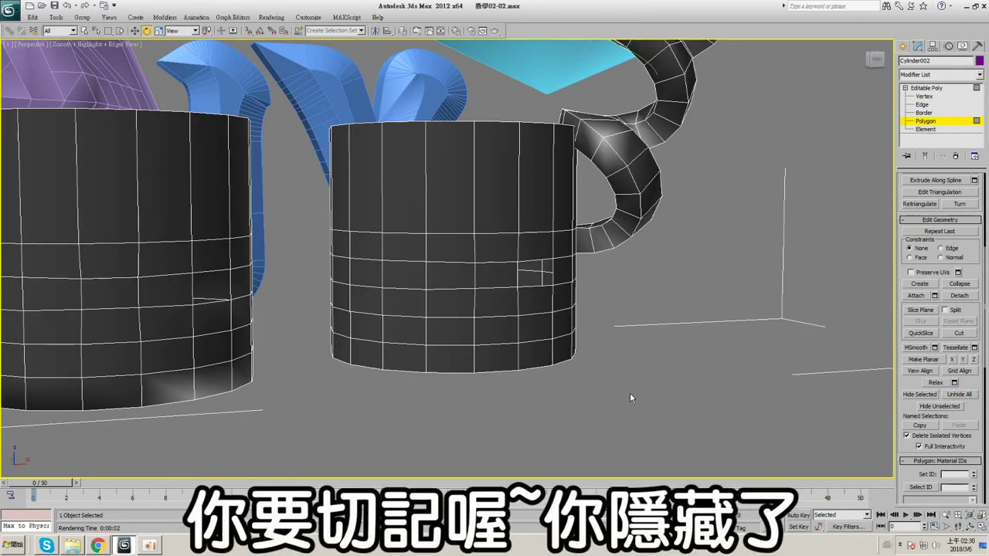
- Hide the polygons on the cylinder's spiral side, render the perspective view as a check, and unhide all polygons
{"action": "left_click_drag", "start_coordinate": [488, 101], "coordinate": [443, 93]}
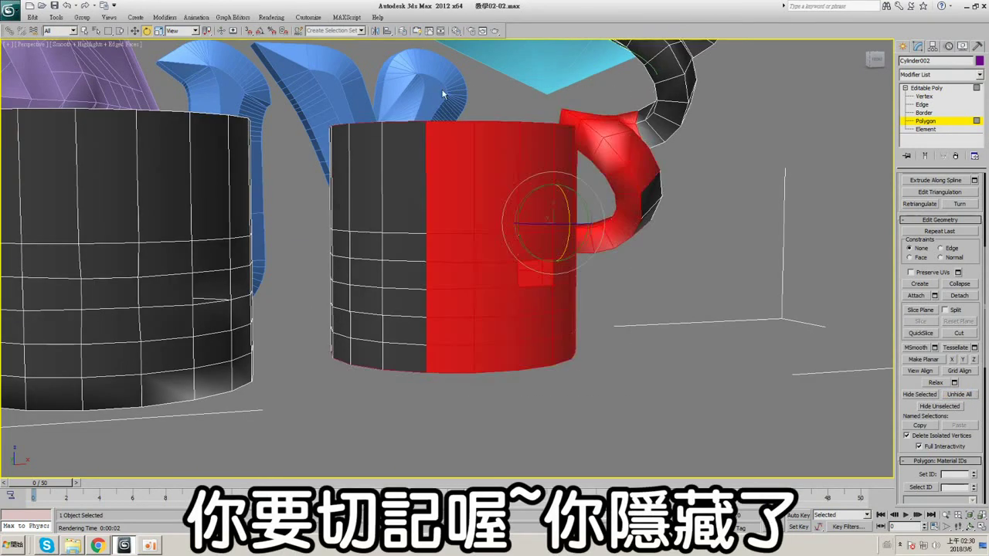
{"action": "left_click", "coordinate": [919, 394]}
{"action": "middle_click_drag", "start_coordinate": [580, 220], "coordinate": [537, 118], "text": "alt"}
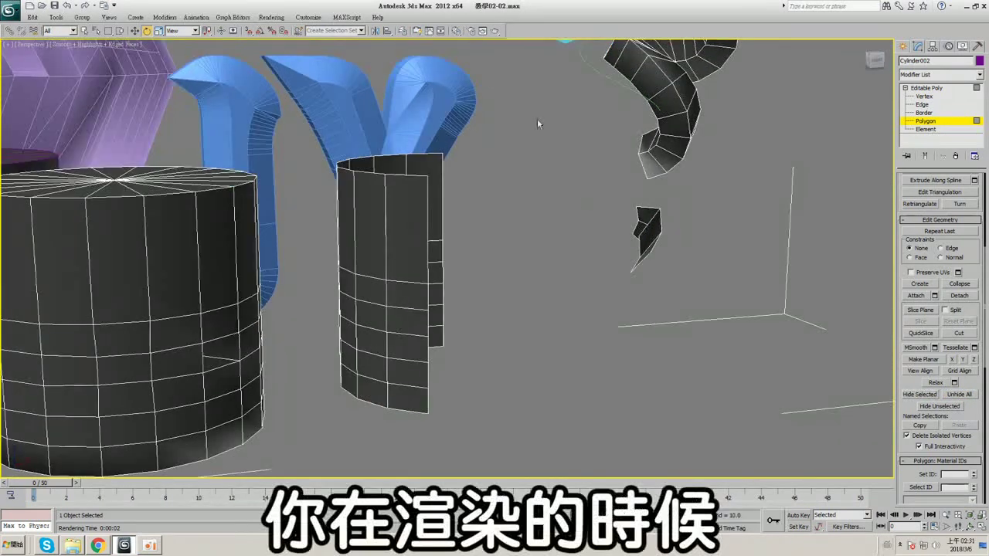
{"action": "left_click", "coordinate": [495, 31]}
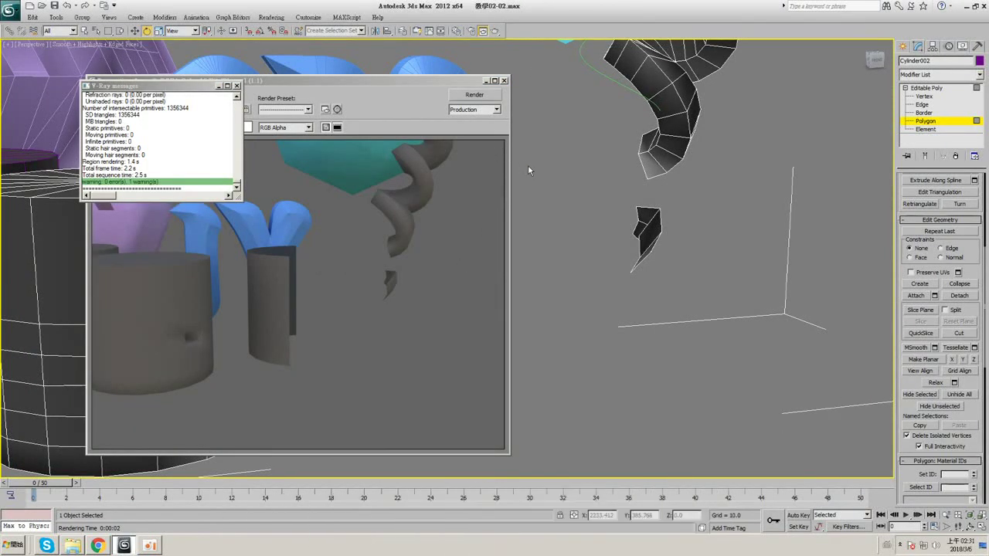
{"action": "left_click", "coordinate": [504, 80]}
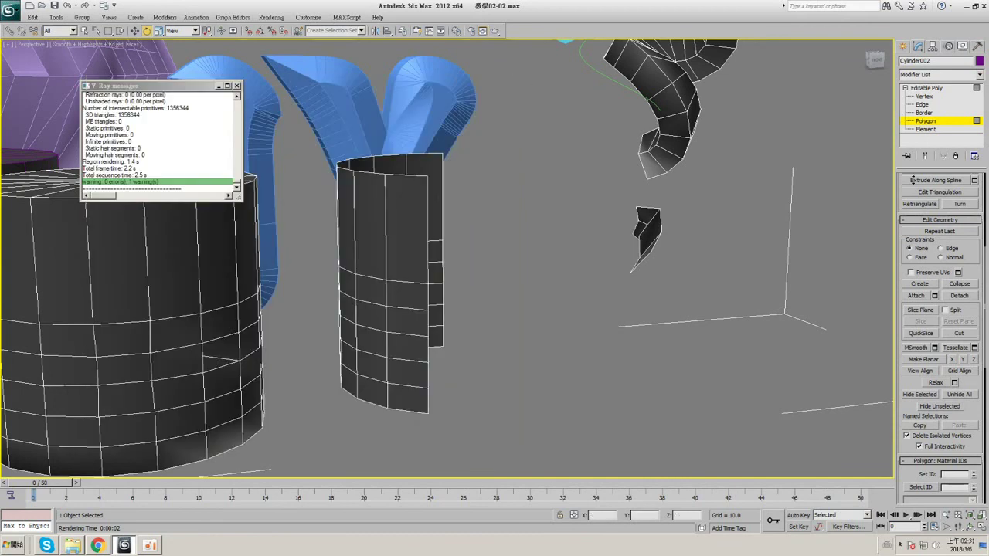
{"action": "left_click", "coordinate": [961, 395]}
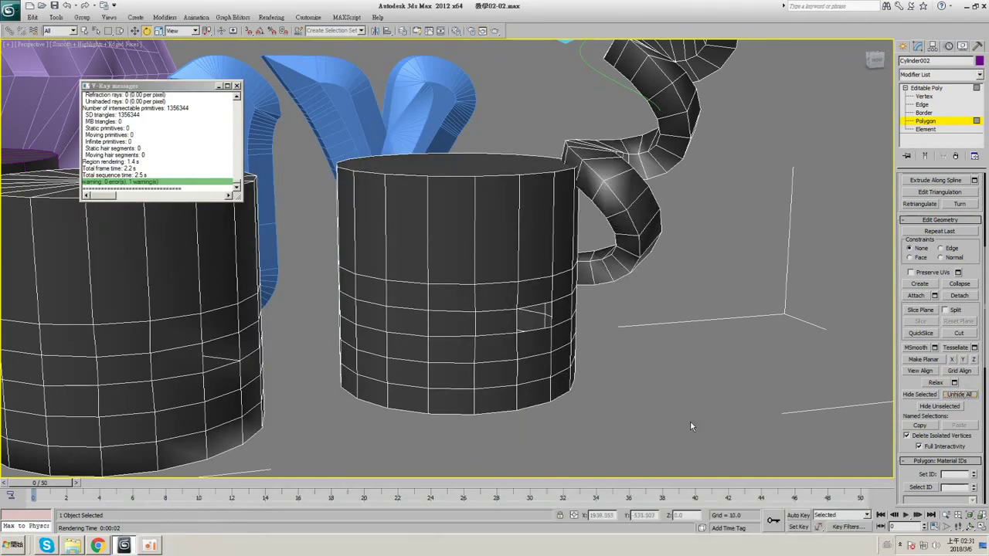
- Hide the spiral-side half of the cylinder together with the lower spiral, test-render the view, and undo the hiding
{"action": "left_click_drag", "start_coordinate": [271, 290], "coordinate": [299, 230]}
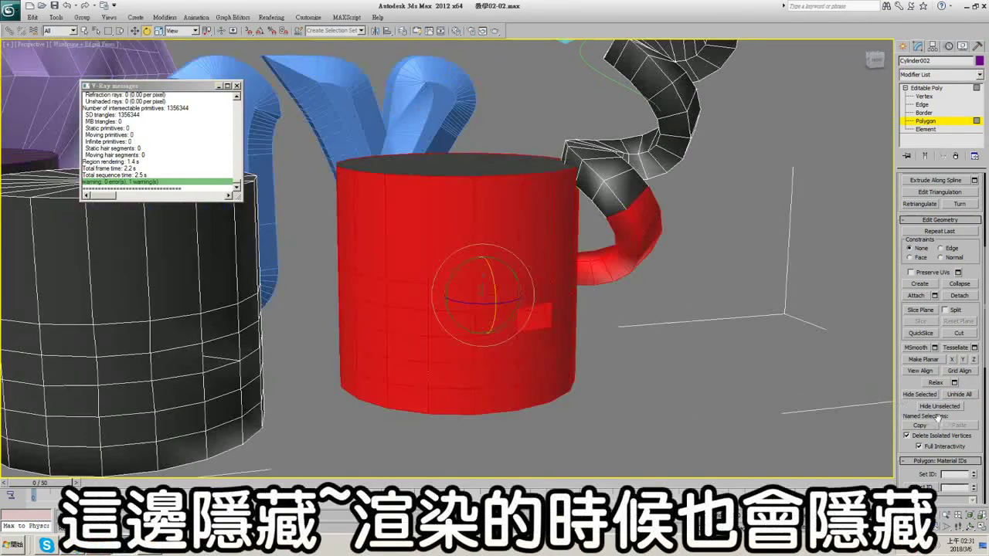
{"action": "left_click", "coordinate": [748, 364]}
{"action": "key", "text": "F3"}
{"action": "left_click_drag", "start_coordinate": [784, 355], "coordinate": [659, 131]}
{"action": "left_click_drag", "start_coordinate": [524, 100], "coordinate": [481, 93]}
{"action": "key", "text": "F3"}
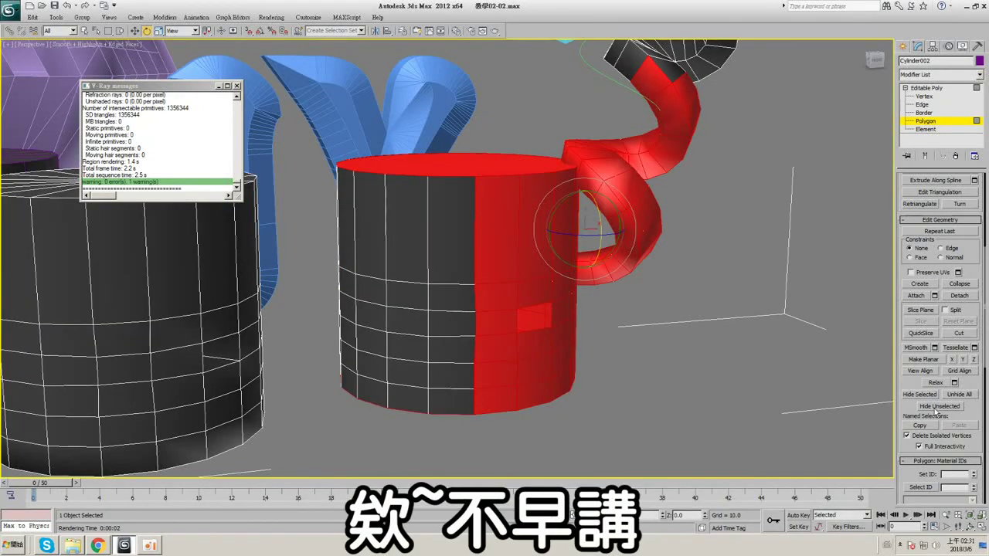
{"action": "left_click", "coordinate": [919, 394]}
{"action": "middle_click_drag", "start_coordinate": [625, 103], "coordinate": [561, 54], "text": "alt"}
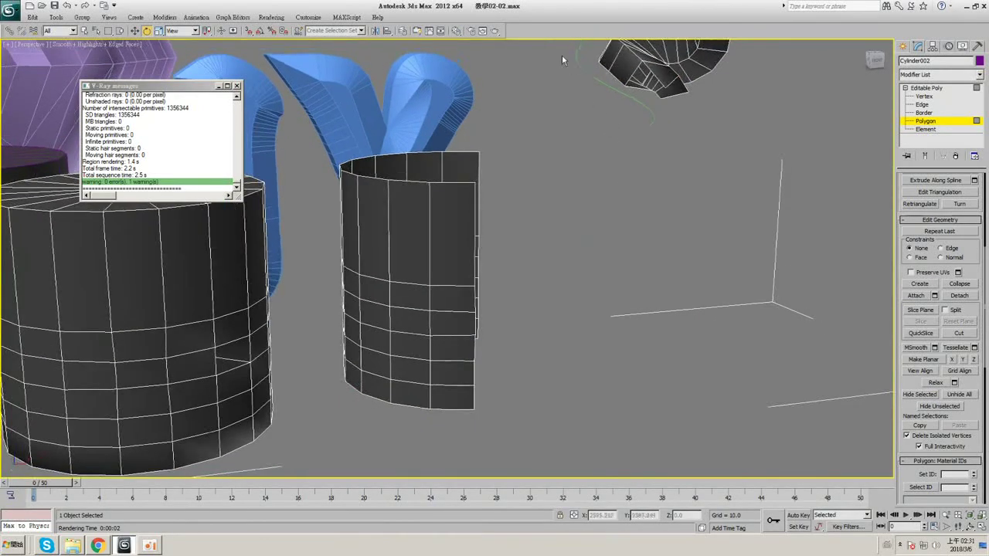
{"action": "left_click", "coordinate": [495, 30]}
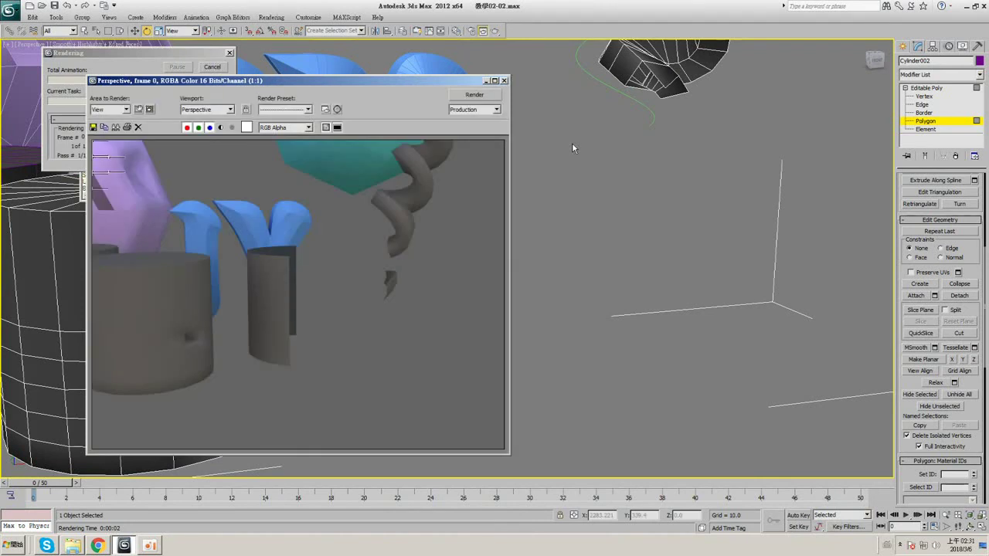
{"action": "left_click", "coordinate": [504, 81]}
{"action": "mouse_move", "coordinate": [549, 214]}
{"action": "middle_mouse_down", "text": "alt"}
{"action": "mouse_move", "coordinate": [479, 185]}
{"action": "mouse_move", "coordinate": [560, 189]}
{"action": "mouse_move", "coordinate": [553, 208]}
{"action": "middle_mouse_up", "text": "alt"}
{"action": "key", "text": "ctrl+z"}
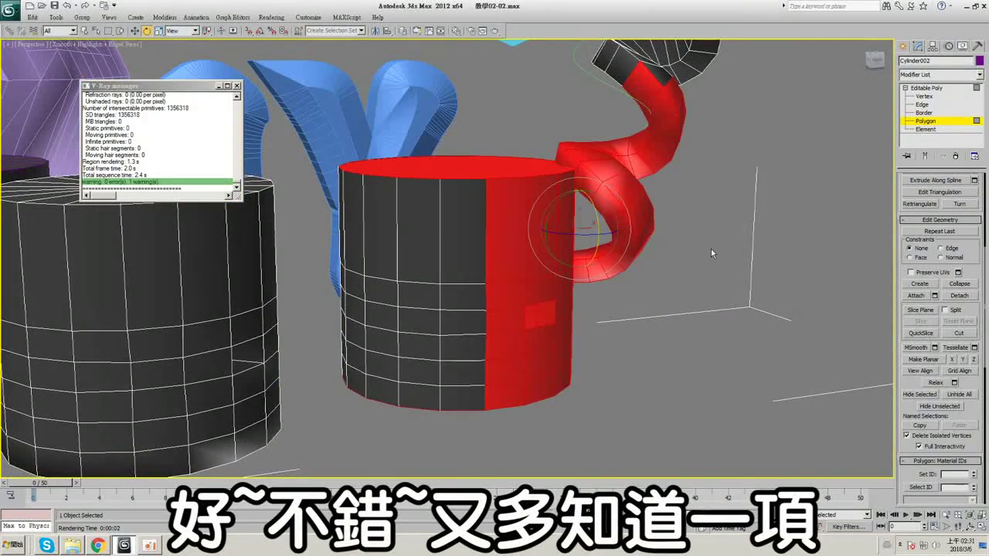
- Select the whole mesh of the cylinder with the spiral at Element level, and return to Polygon level
{"action": "left_click_drag", "start_coordinate": [976, 274], "coordinate": [982, 289]}
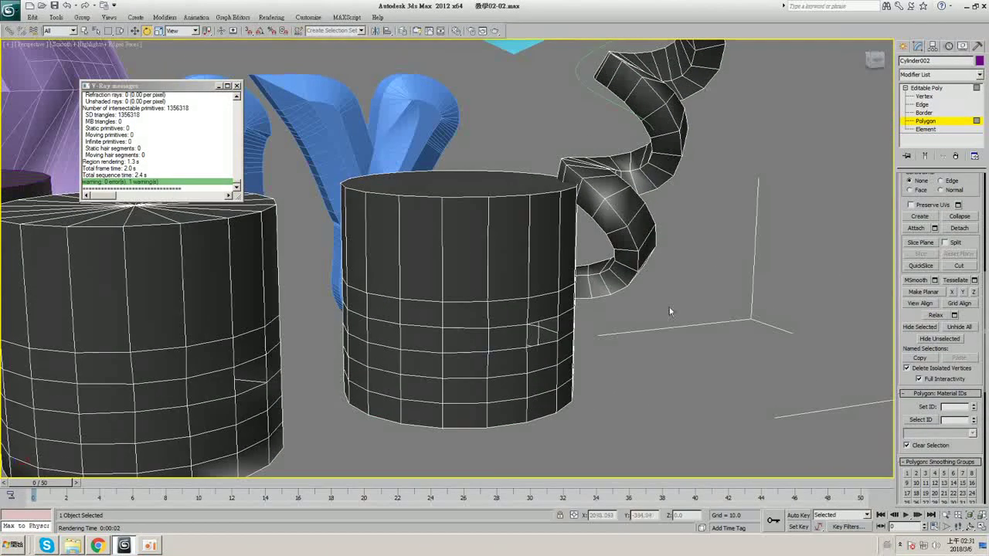
{"action": "left_click", "coordinate": [466, 250]}
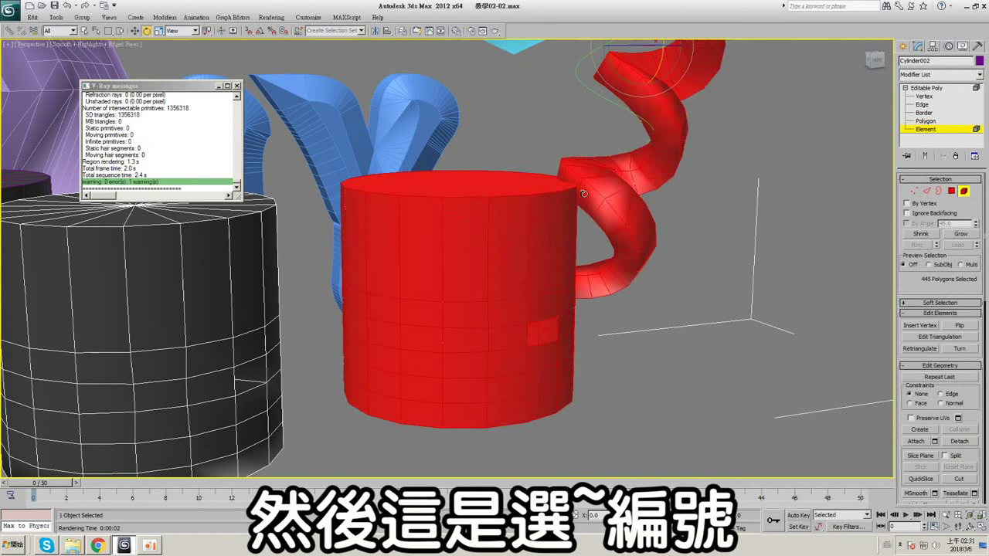
{"action": "left_click", "coordinate": [925, 120]}
- Apply Auto Smooth with a threshold of 10.0 to the cylinder's polygons on the side opposite the spiral
{"action": "scroll", "coordinate": [949, 379], "scroll_direction": "down", "scroll_amount": 5}
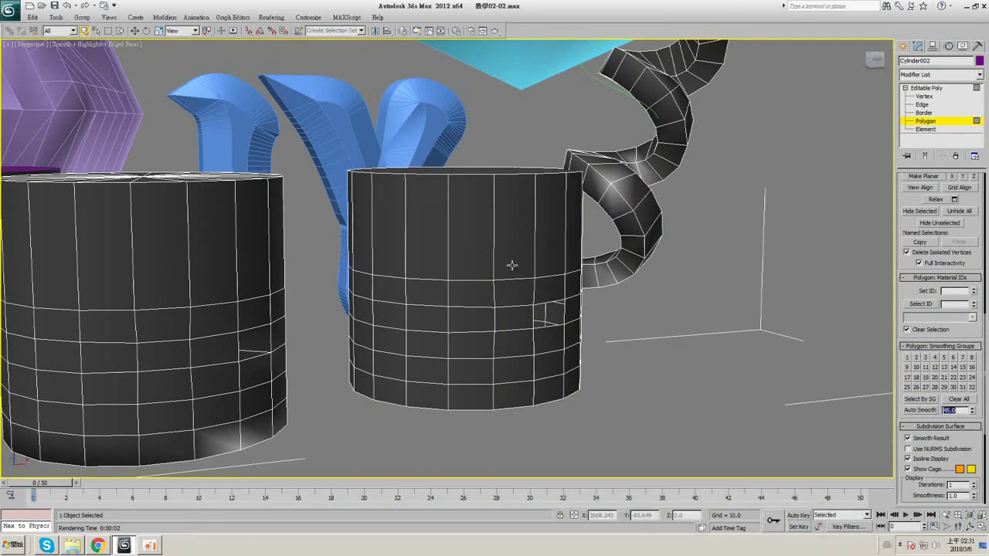
{"action": "left_click", "coordinate": [513, 265]}
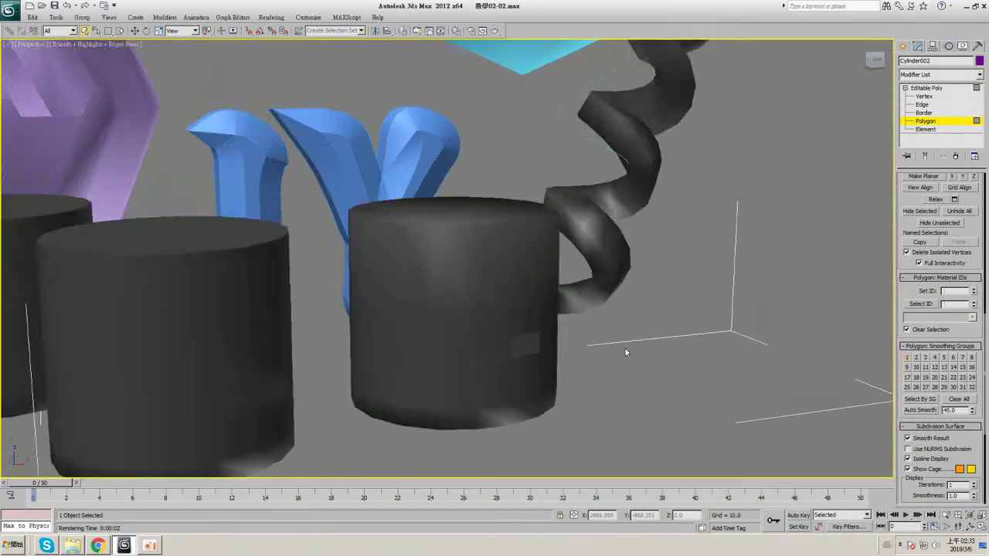
{"action": "middle_click_drag", "start_coordinate": [627, 350], "coordinate": [488, 257], "text": "alt"}
{"action": "key", "text": "F3"}
{"action": "mouse_move", "coordinate": [450, 157]}
{"action": "left_mouse_down"}
{"action": "mouse_move", "coordinate": [435, 398]}
{"action": "mouse_move", "coordinate": [330, 421]}
{"action": "left_mouse_up"}
{"action": "key", "text": "F3"}
{"action": "scroll", "coordinate": [917, 427], "scroll_direction": "up", "scroll_amount": 1}
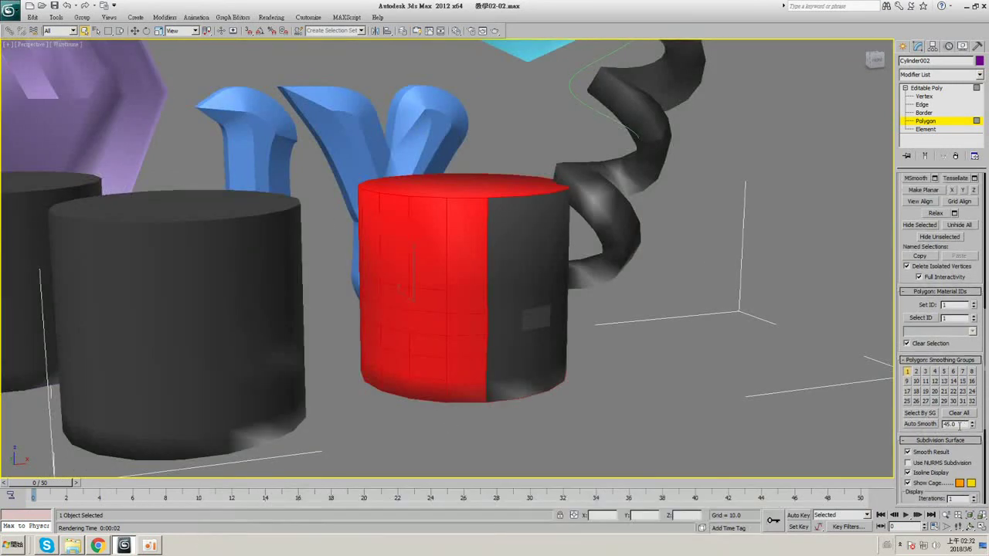
{"action": "left_click", "coordinate": [919, 425]}
{"action": "left_click", "coordinate": [681, 330]}
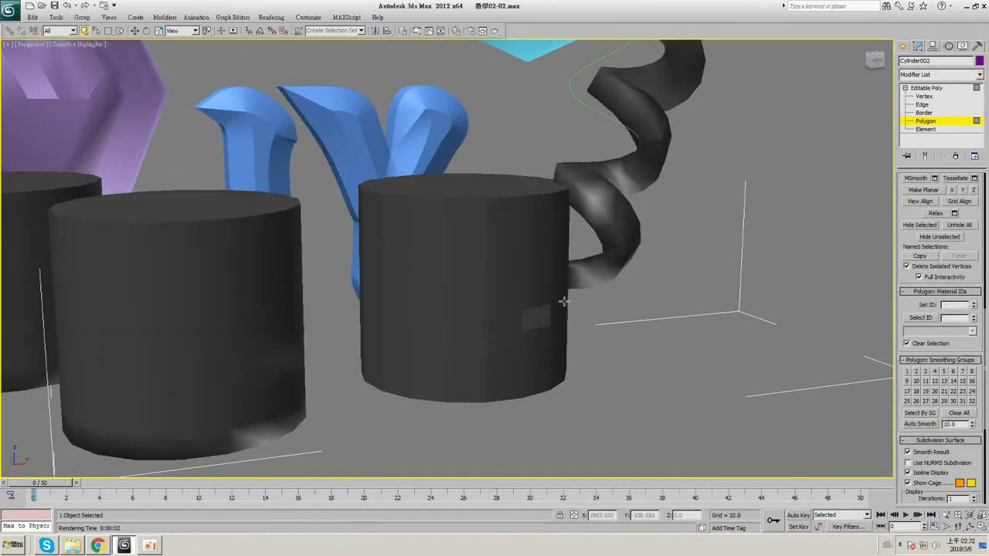
{"action": "scroll", "coordinate": [538, 282], "scroll_direction": "up", "scroll_amount": 5}
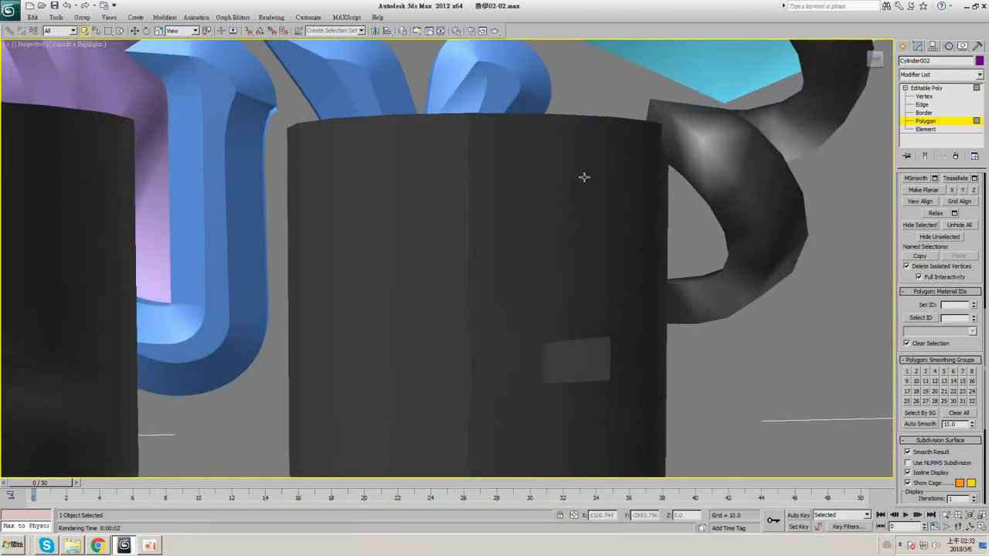
- Select the whole cylinder-and-spiral mesh and apply Auto Smooth to its polygons with a threshold of 100
{"action": "scroll", "coordinate": [570, 288], "scroll_direction": "down", "scroll_amount": 3}
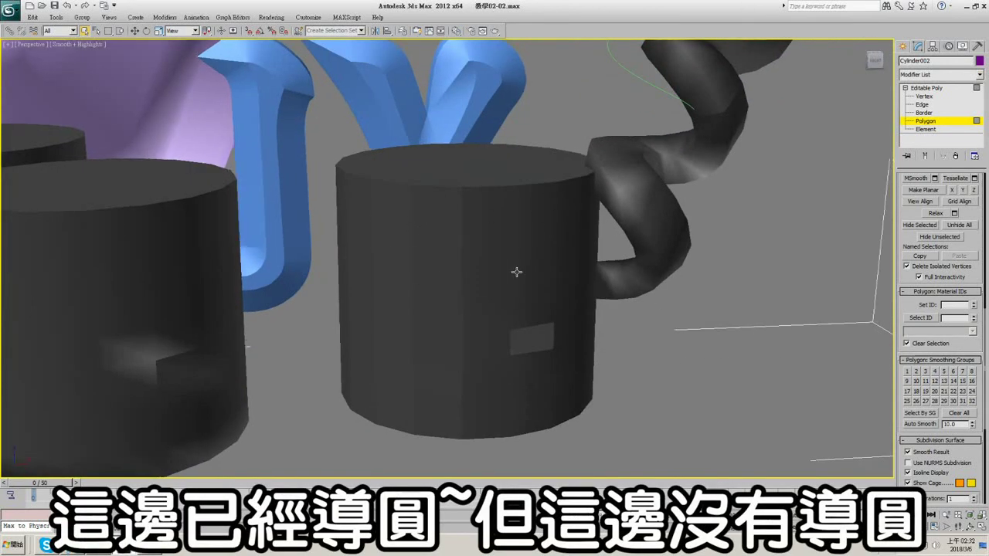
{"action": "scroll", "coordinate": [502, 258], "scroll_direction": "down", "scroll_amount": 2}
{"action": "left_click", "coordinate": [929, 129]}
{"action": "left_click", "coordinate": [537, 216]}
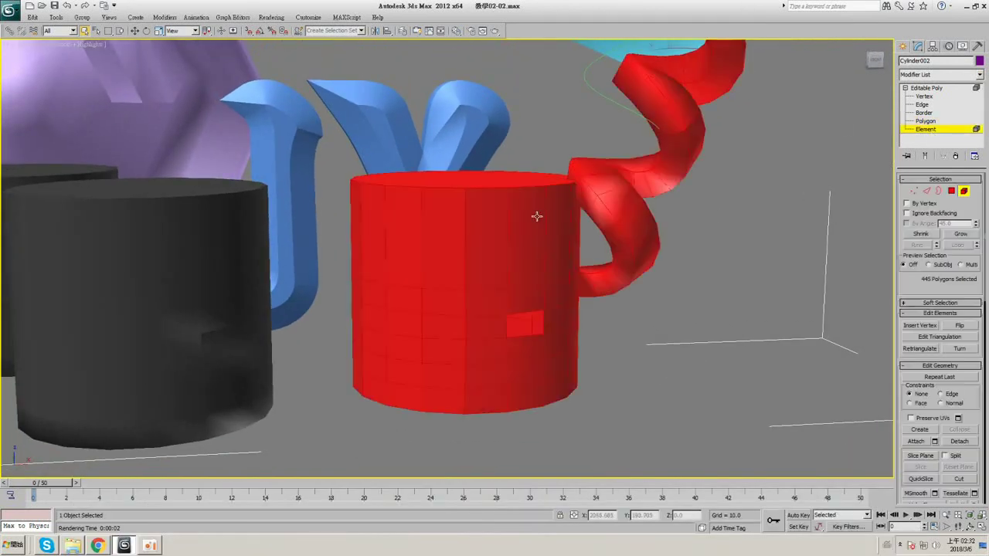
{"action": "left_click", "coordinate": [926, 121]}
{"action": "scroll", "coordinate": [960, 353], "scroll_direction": "down", "scroll_amount": 5}
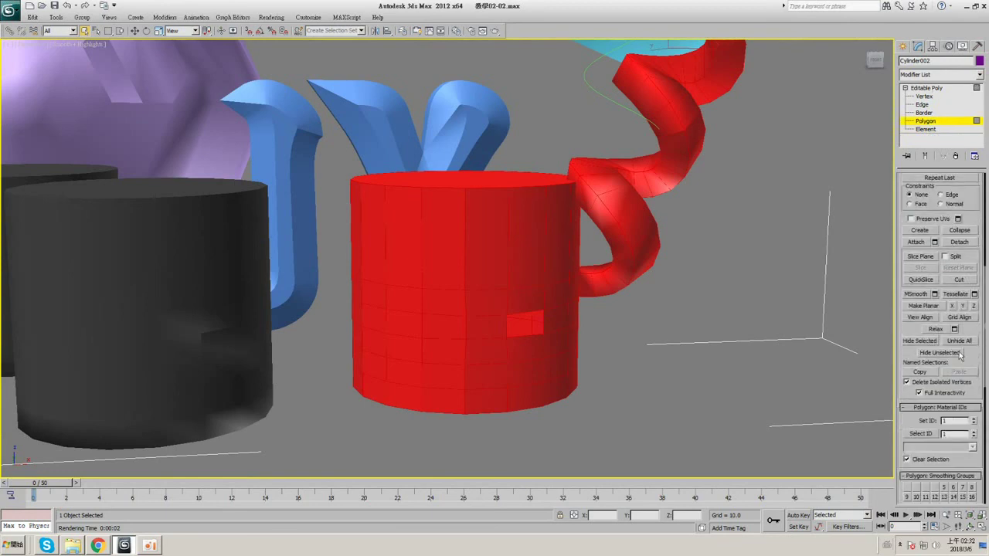
{"action": "scroll", "coordinate": [939, 429], "scroll_direction": "down", "scroll_amount": 5}
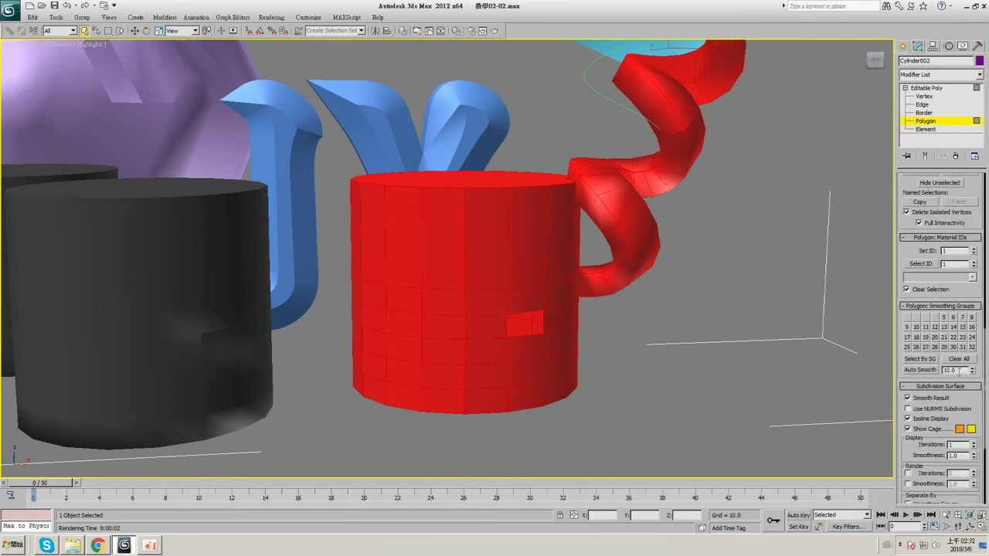
{"action": "left_click", "coordinate": [921, 371]}
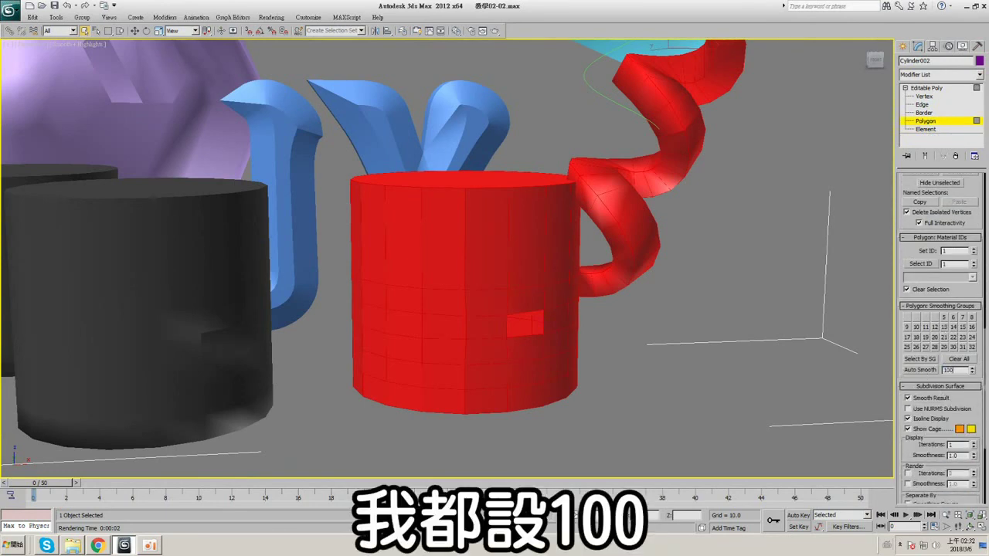
- Examine the smoothing on the cylinder and spiral with and without edged faces, and leave sub-object editing
{"action": "left_click", "coordinate": [925, 121]}
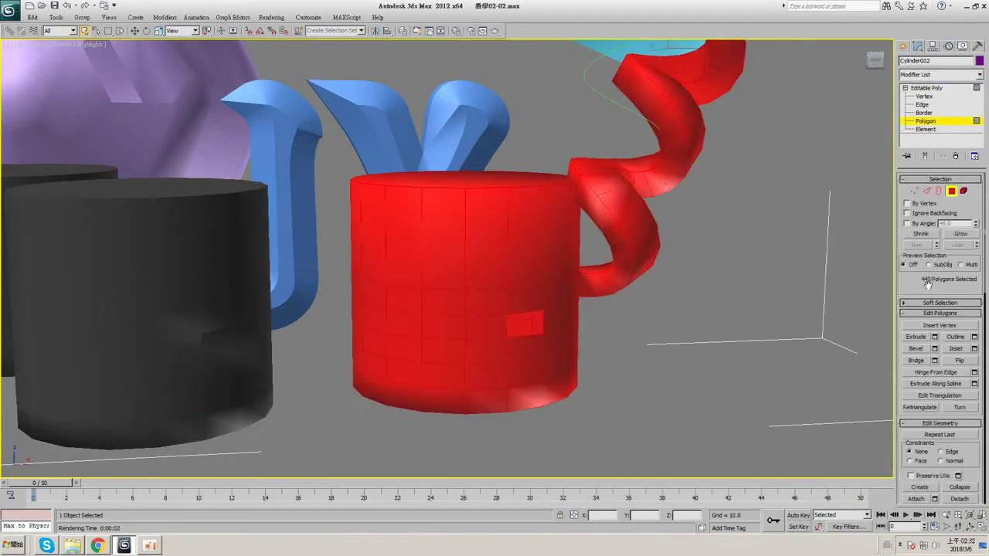
{"action": "scroll", "coordinate": [933, 368], "scroll_direction": "down", "scroll_amount": 5}
{"action": "left_click", "coordinate": [921, 104]}
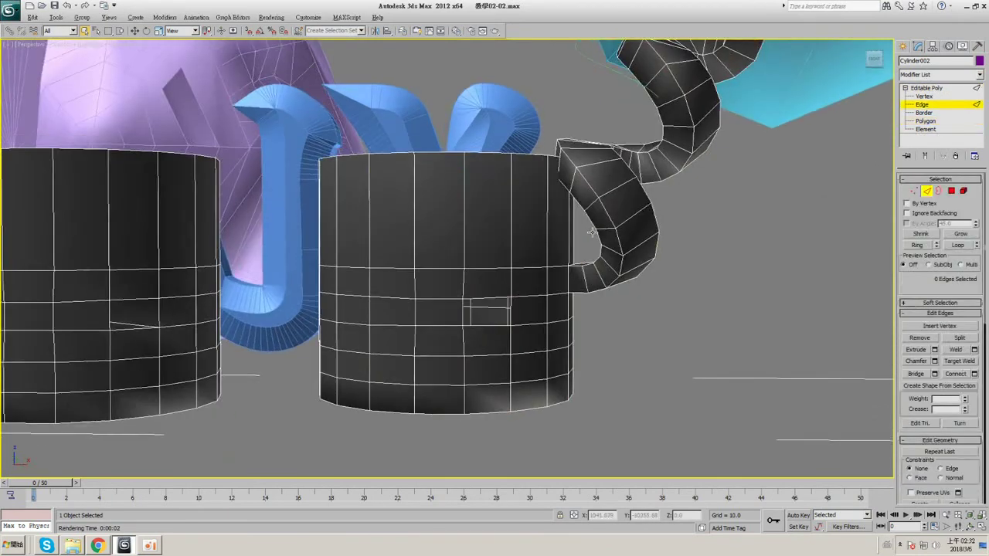
{"action": "left_click", "coordinate": [936, 89]}
{"action": "left_click", "coordinate": [936, 124]}
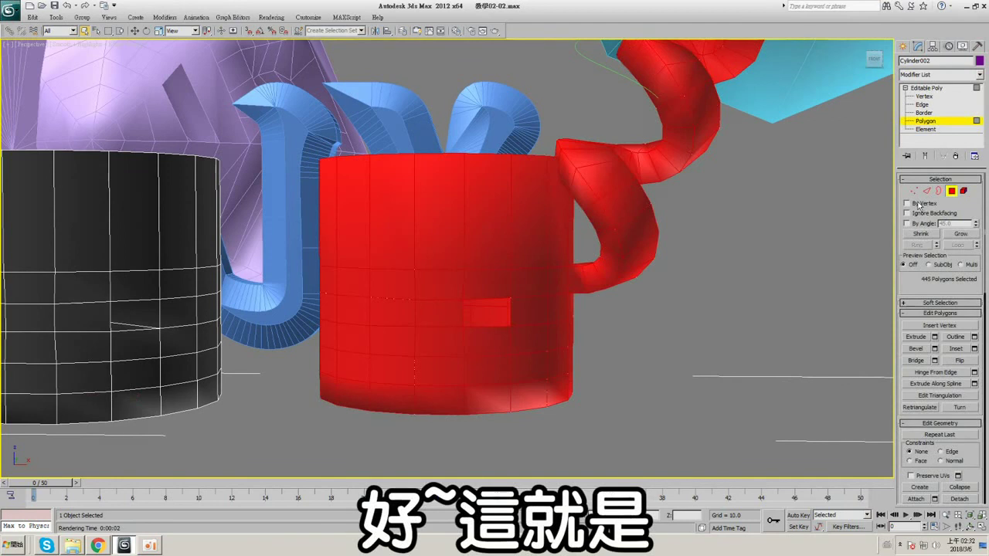
{"action": "key", "text": "F4"}
{"action": "scroll", "coordinate": [664, 224], "scroll_direction": "down", "scroll_amount": 4}
{"action": "middle_click_drag", "start_coordinate": [665, 224], "coordinate": [689, 207], "text": "alt"}
{"action": "scroll", "coordinate": [718, 225], "scroll_direction": "up", "scroll_amount": 3}
{"action": "left_click", "coordinate": [949, 89]}
{"action": "key", "text": "F4"}
{"action": "scroll", "coordinate": [689, 207], "scroll_direction": "down", "scroll_amount": 4}
{"action": "middle_click_drag", "start_coordinate": [617, 198], "coordinate": [669, 177], "text": "alt"}
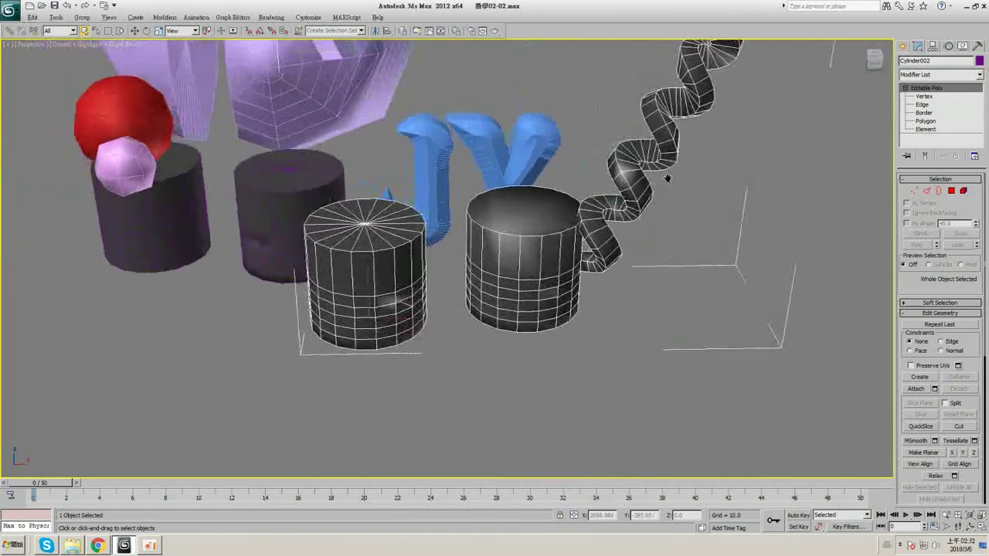
- Create a box about 114 long, 175.5 wide and 15.4 high on open ground beside the spiral
{"action": "left_click", "coordinate": [903, 47]}
{"action": "middle_click_drag", "start_coordinate": [317, 234], "coordinate": [582, 260], "text": "alt"}
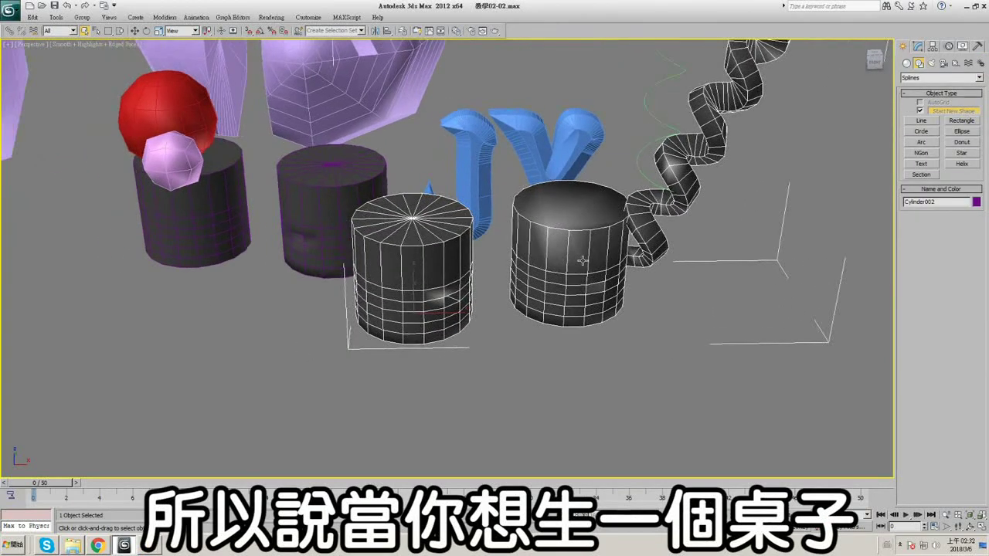
{"action": "left_click", "coordinate": [906, 63]}
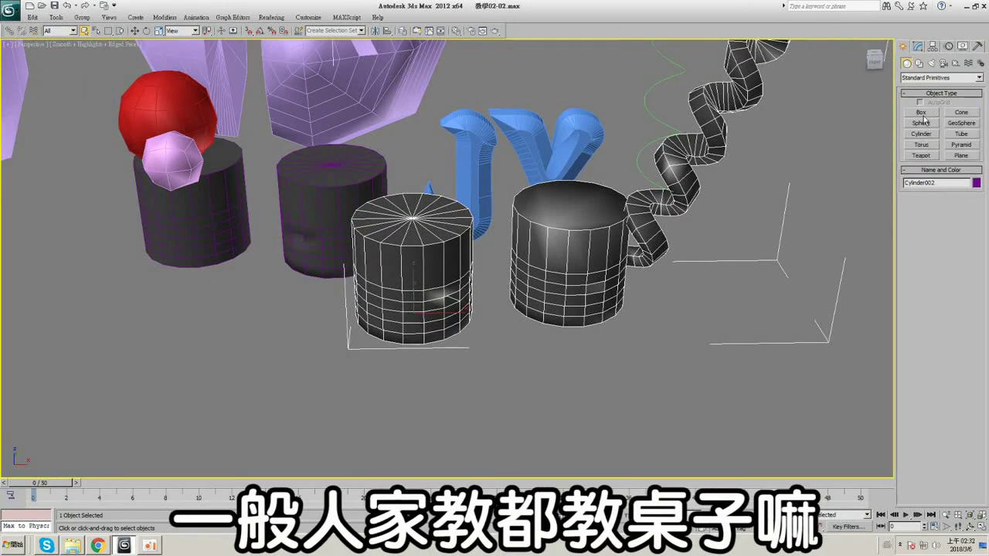
{"action": "left_click", "coordinate": [921, 112]}
{"action": "left_click", "coordinate": [979, 526]}
{"action": "middle_click_drag", "start_coordinate": [302, 136], "coordinate": [210, 92]}
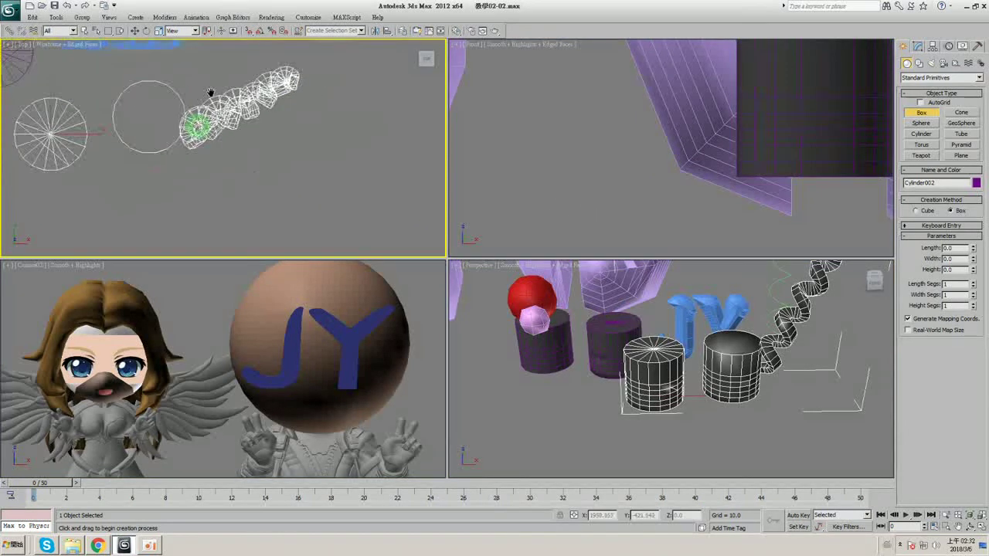
{"action": "left_click_drag", "start_coordinate": [265, 114], "coordinate": [395, 199]}
{"action": "left_click", "coordinate": [398, 191]}
{"action": "right_click", "coordinate": [657, 363]}
{"action": "left_click", "coordinate": [981, 528]}
{"action": "key", "text": "z"}
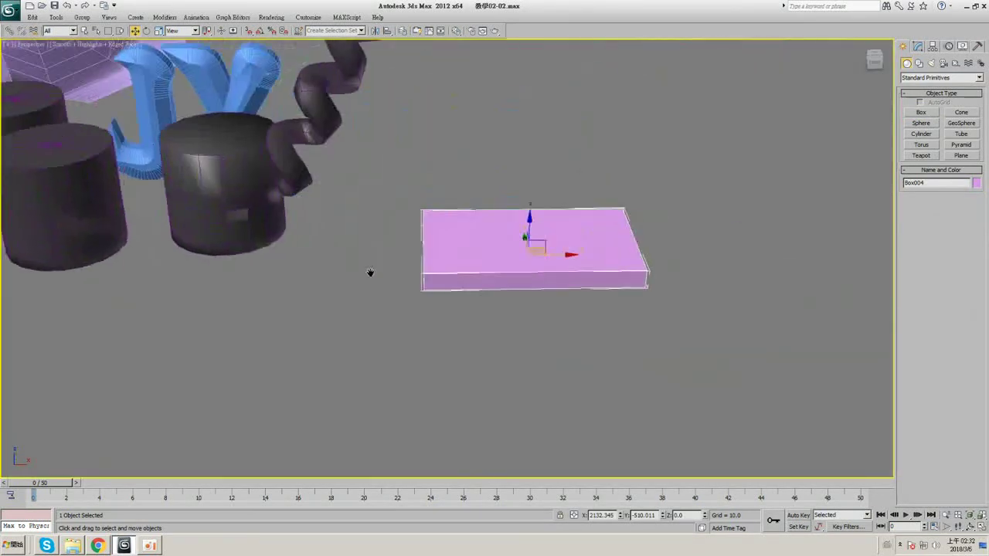
- Convert the new flat box to an Editable Poly and go to its Edge level
{"action": "left_click", "coordinate": [918, 47]}
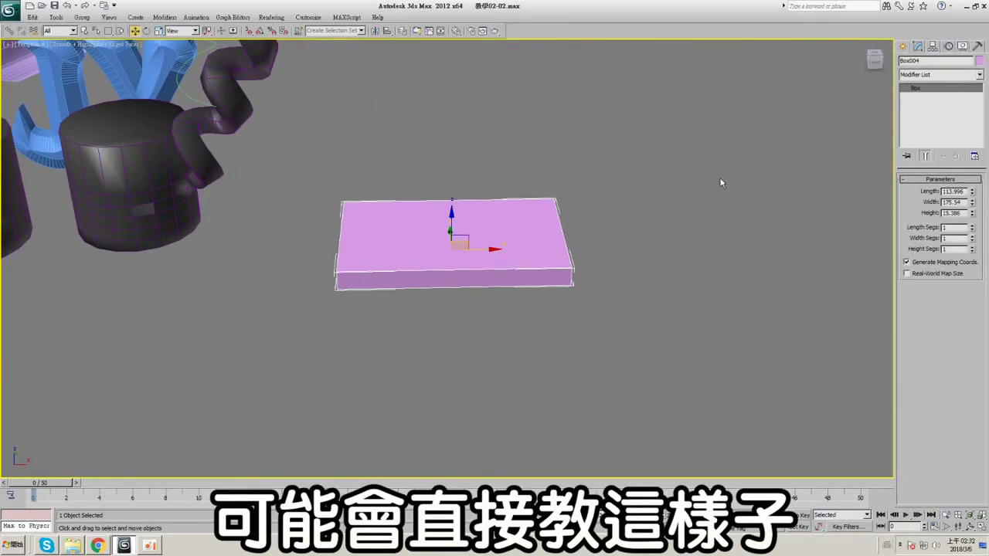
{"action": "right_click", "coordinate": [452, 221]}
{"action": "mouse_move", "coordinate": [510, 292]}
{"action": "left_click", "coordinate": [597, 328]}
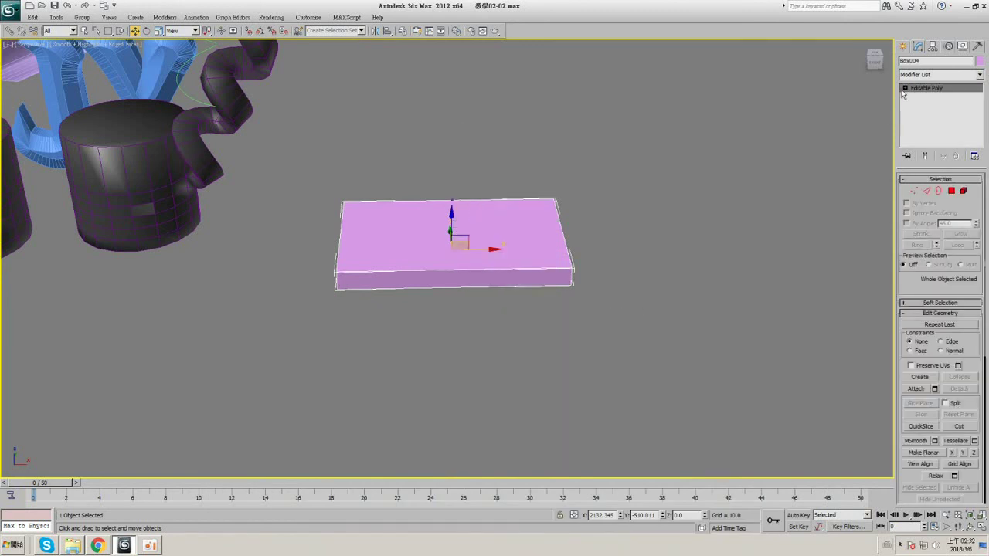
{"action": "left_click", "coordinate": [932, 100]}
{"action": "left_click", "coordinate": [935, 104]}
- Connect the box's four widthwise edges with 2 segments and a pinch of about 84, placing the cuts near both ends
{"action": "middle_click_drag", "start_coordinate": [458, 142], "coordinate": [514, 147]}
{"action": "key", "text": "F3"}
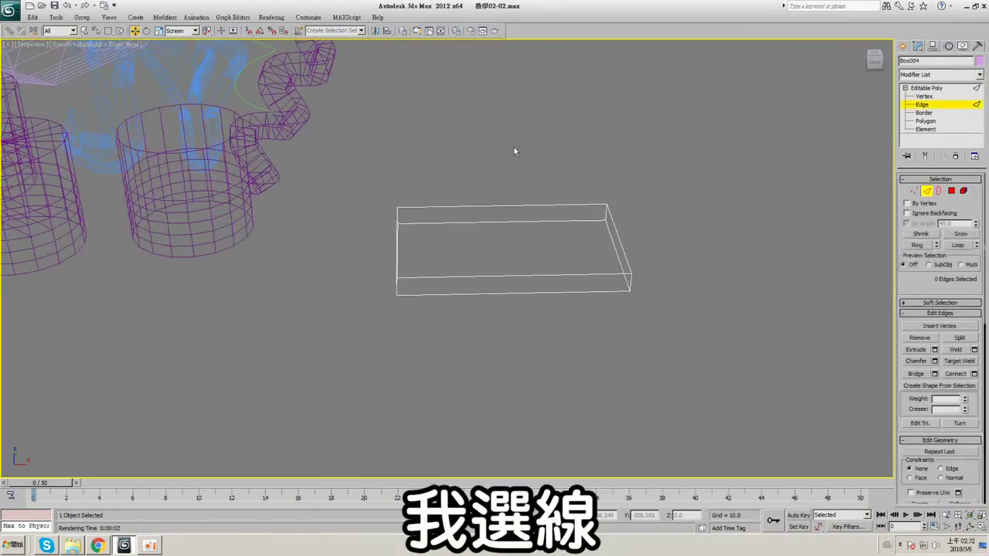
{"action": "left_click_drag", "start_coordinate": [514, 148], "coordinate": [528, 308]}
{"action": "key", "text": "F3"}
{"action": "left_click", "coordinate": [974, 374]}
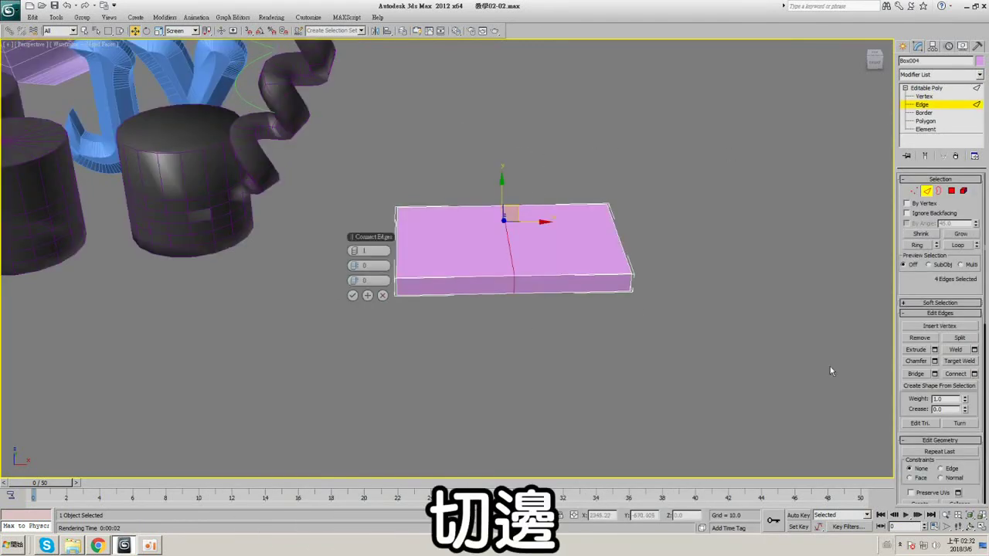
{"action": "left_click", "coordinate": [357, 252]}
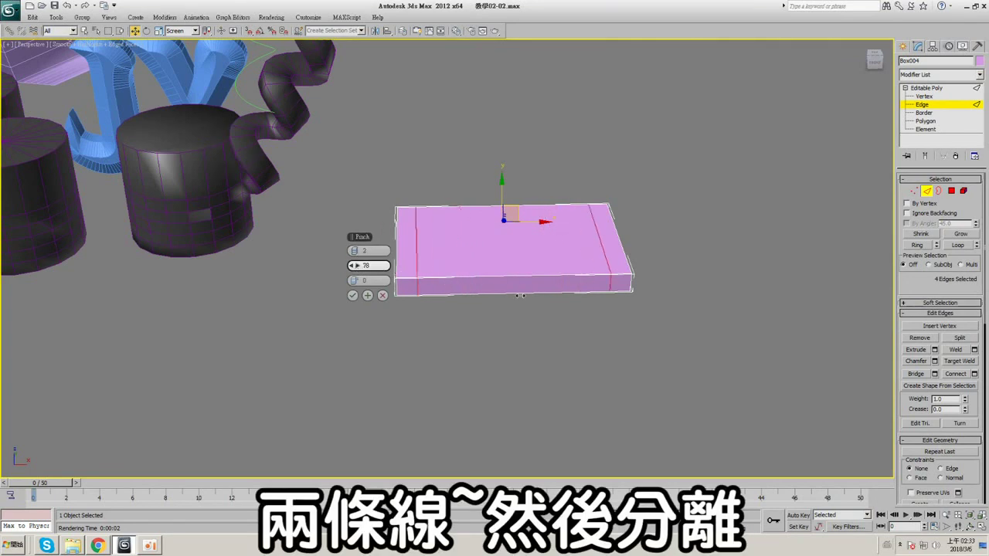
{"action": "left_click_drag", "start_coordinate": [520, 295], "coordinate": [531, 298]}
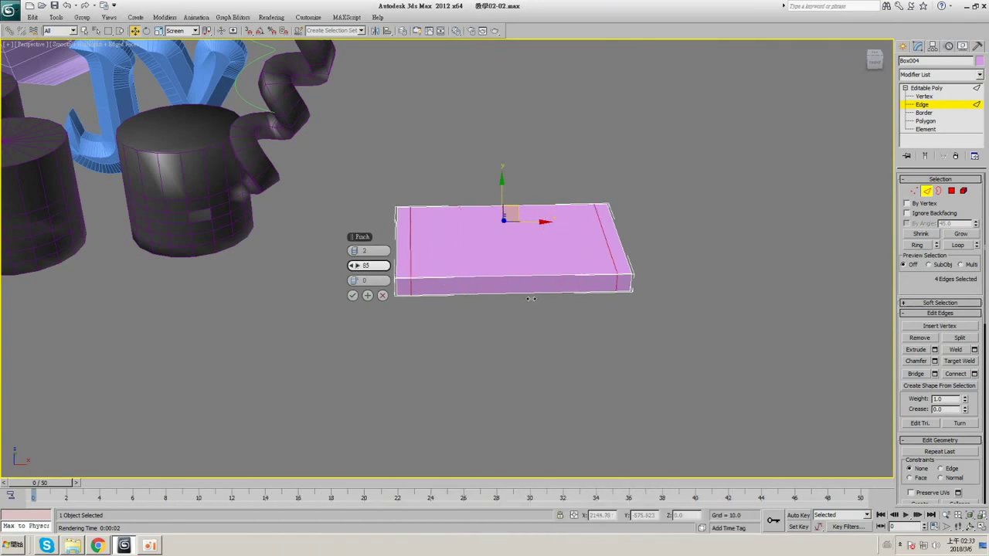
{"action": "left_click", "coordinate": [353, 296]}
- Connect the eight depthwise edges with 1 segment, pinch 0 and a slide of about 78, placing the cut near the back
{"action": "middle_click_drag", "start_coordinate": [356, 286], "coordinate": [370, 219], "text": "alt"}
{"action": "key", "text": "F3"}
{"action": "left_click_drag", "start_coordinate": [683, 271], "coordinate": [684, 271]}
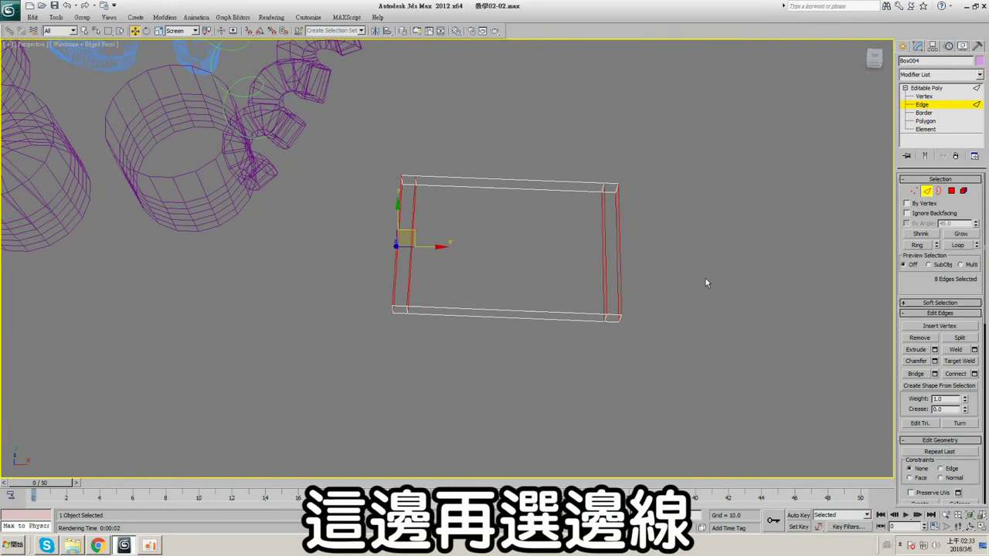
{"action": "key", "text": "F3"}
{"action": "left_click", "coordinate": [974, 374]}
{"action": "left_click", "coordinate": [352, 251]}
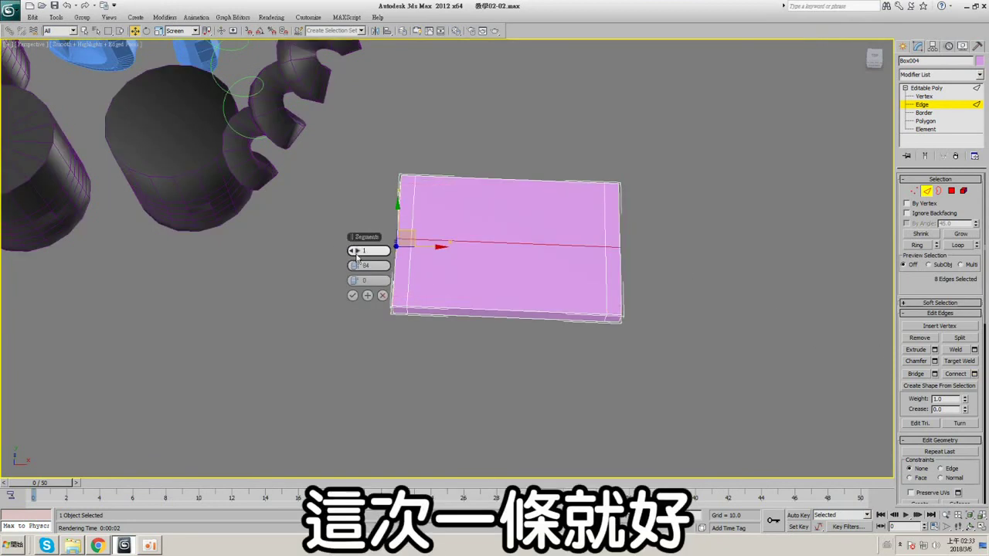
{"action": "left_click_drag", "start_coordinate": [358, 283], "coordinate": [547, 309]}
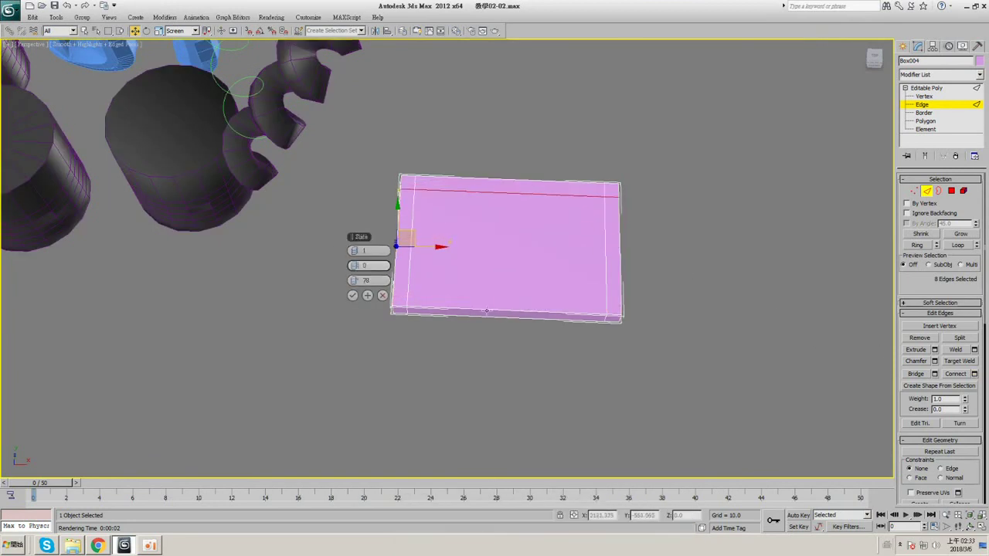
{"action": "left_click", "coordinate": [352, 297]}
- Extrude the five top border polygons along the back and both sides upward into walls, and leave Polygon level
{"action": "left_click", "coordinate": [941, 121]}
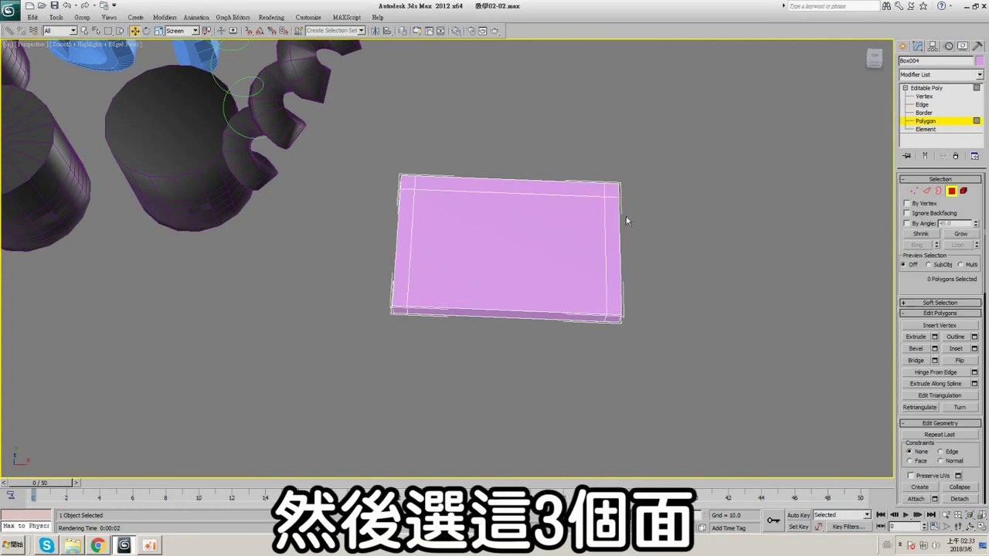
{"action": "left_click", "coordinate": [610, 190], "text": "ctrl"}
{"action": "left_click", "coordinate": [574, 189], "text": "ctrl"}
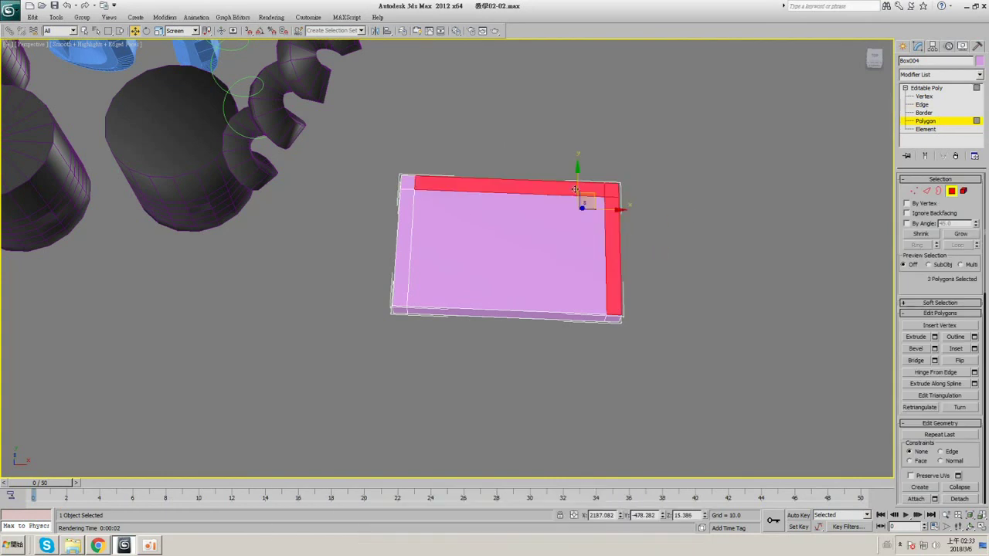
{"action": "left_click", "coordinate": [406, 213], "text": "ctrl"}
{"action": "middle_click_drag", "start_coordinate": [618, 278], "coordinate": [638, 217], "text": "alt"}
{"action": "left_click", "coordinate": [935, 338]}
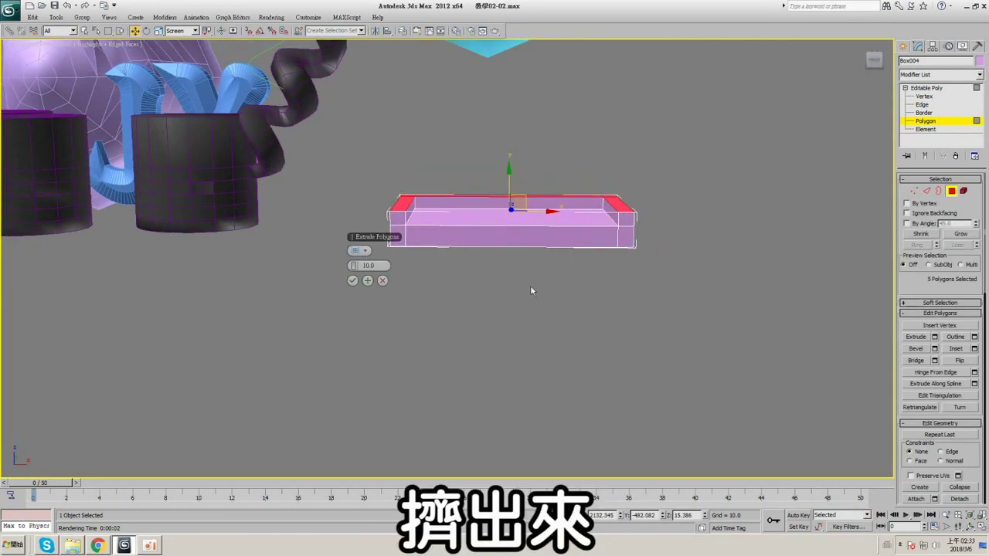
{"action": "left_click_drag", "start_coordinate": [363, 265], "coordinate": [663, 301]}
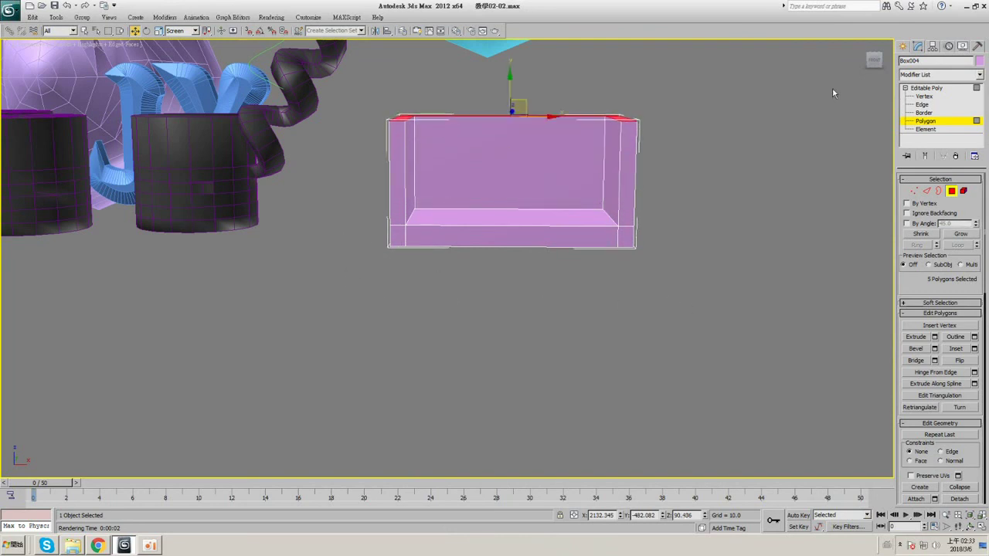
{"action": "left_click", "coordinate": [941, 88]}
{"action": "key", "text": "F4"}
{"action": "middle_click_drag", "start_coordinate": [542, 174], "coordinate": [558, 218], "text": "alt"}
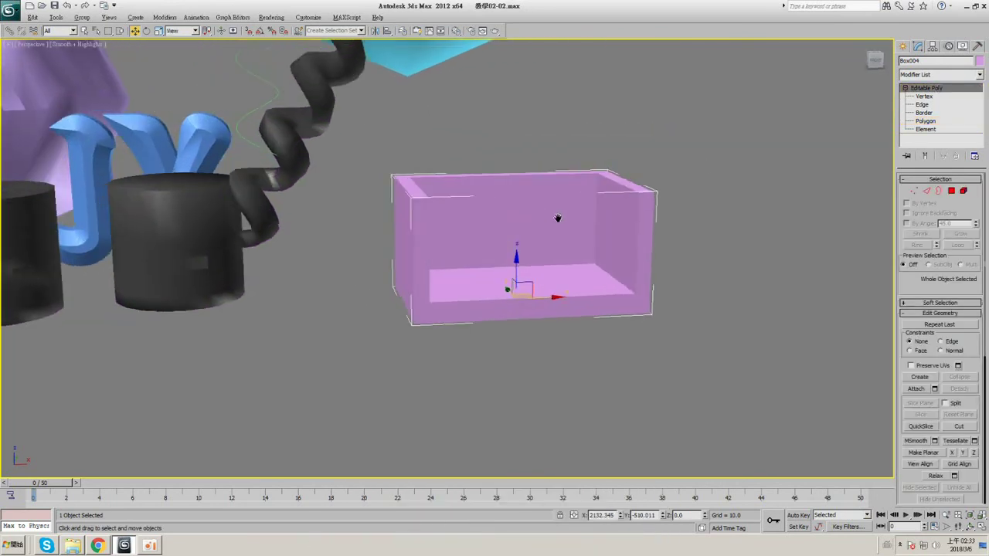
- Select all upper vertices of the raised walls at Vertex level and lower them to shorten the walls
{"action": "left_click", "coordinate": [924, 96]}
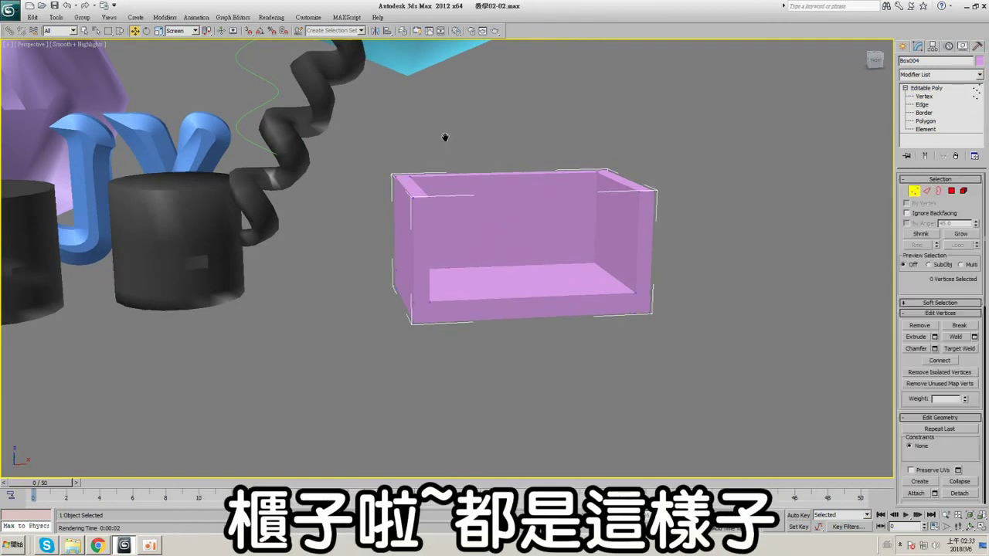
{"action": "middle_click_drag", "start_coordinate": [445, 137], "coordinate": [445, 125]}
{"action": "left_click_drag", "start_coordinate": [331, 122], "coordinate": [707, 213]}
{"action": "key", "text": "F3"}
{"action": "key", "text": "F4"}
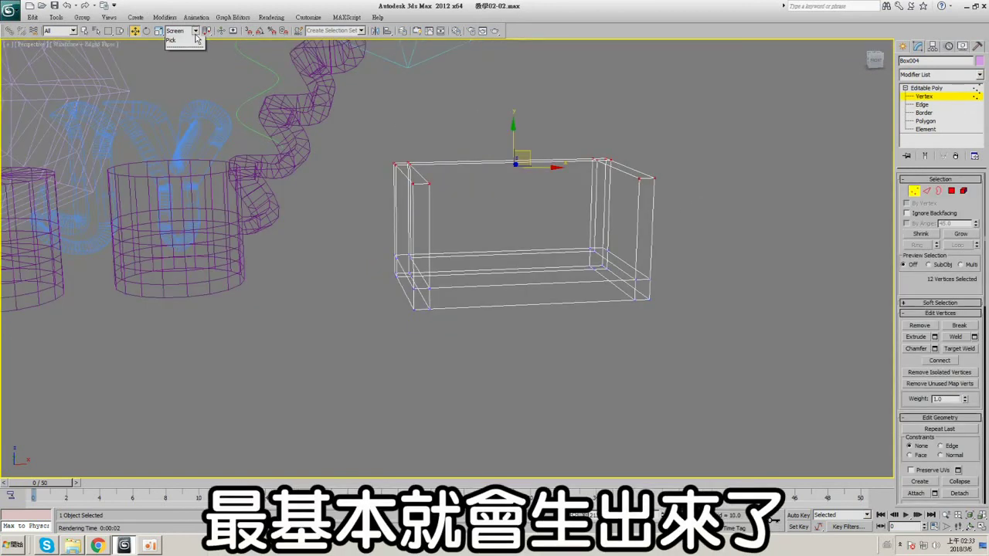
{"action": "left_click", "coordinate": [195, 30]}
{"action": "left_click", "coordinate": [179, 40]}
{"action": "key", "text": "F3"}
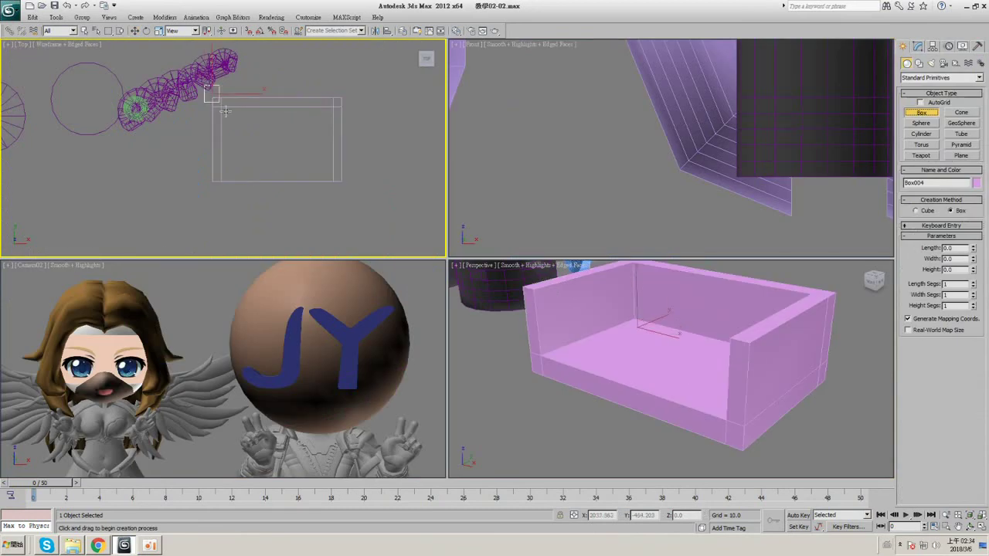
- Create a box about 145 long, 203 wide and 7 high around the walled box and raise it onto the walls as a tabletop
{"action": "left_click_drag", "start_coordinate": [204, 85], "coordinate": [353, 191]}
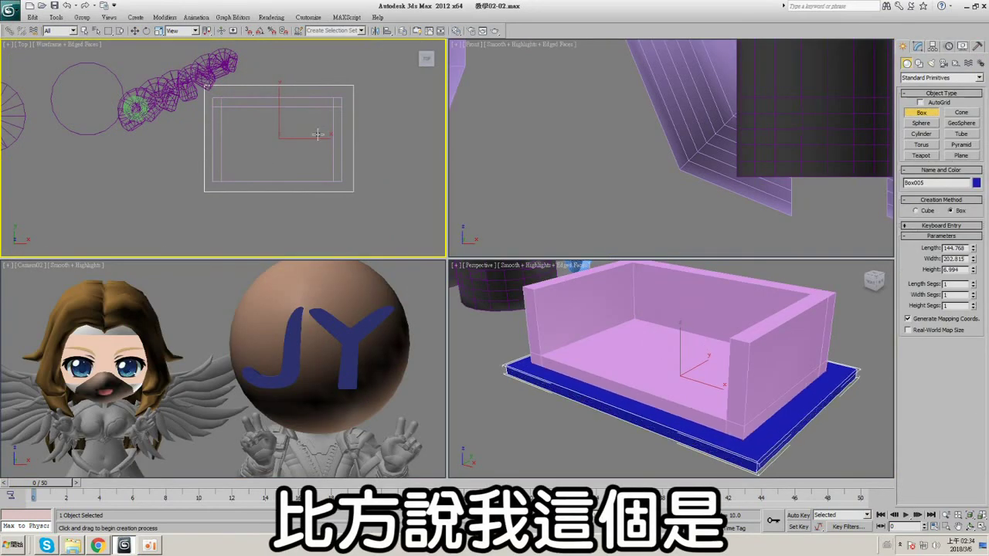
{"action": "left_click", "coordinate": [136, 31]}
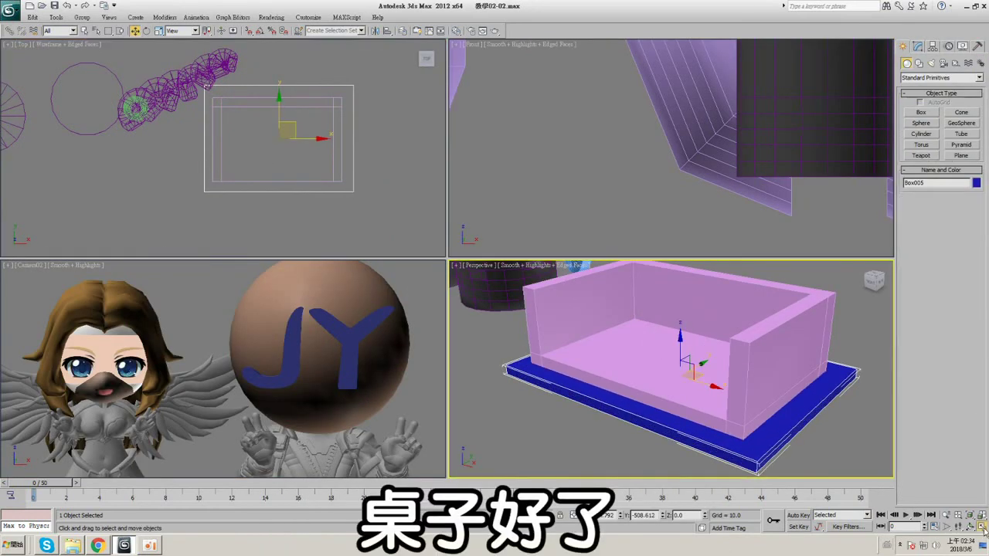
{"action": "left_click", "coordinate": [981, 527]}
{"action": "middle_click_drag", "start_coordinate": [579, 302], "coordinate": [579, 307]}
{"action": "left_click_drag", "start_coordinate": [464, 237], "coordinate": [479, 82]}
{"action": "key", "text": "F4"}
{"action": "middle_click_drag", "start_coordinate": [485, 65], "coordinate": [521, 220]}
{"action": "key", "text": "F4"}
{"action": "middle_click_drag", "start_coordinate": [536, 264], "coordinate": [552, 231], "text": "alt"}
- Convert the tabletop box to an Editable Poly and show its Edge level in wireframe
{"action": "right_click", "coordinate": [608, 194]}
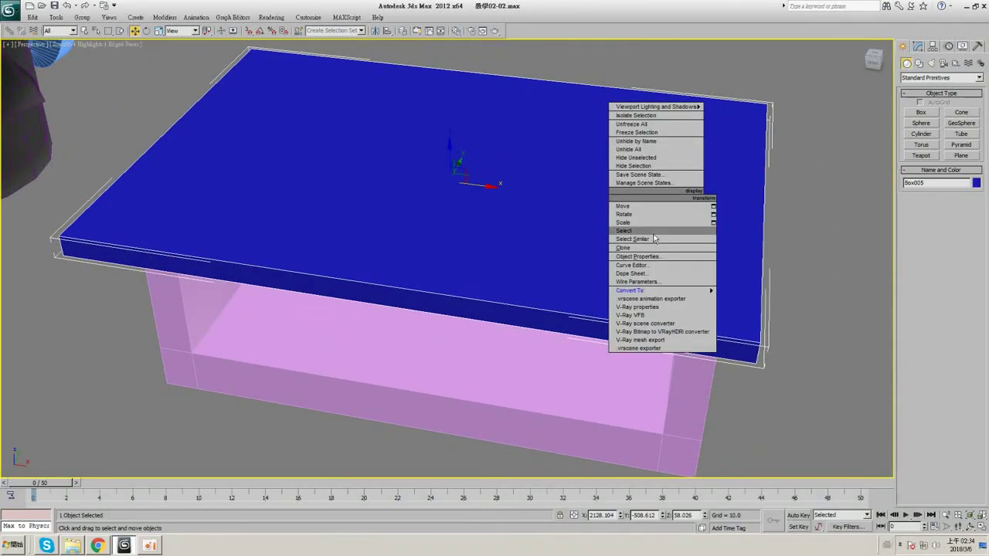
{"action": "mouse_move", "coordinate": [686, 292]}
{"action": "left_click", "coordinate": [750, 299]}
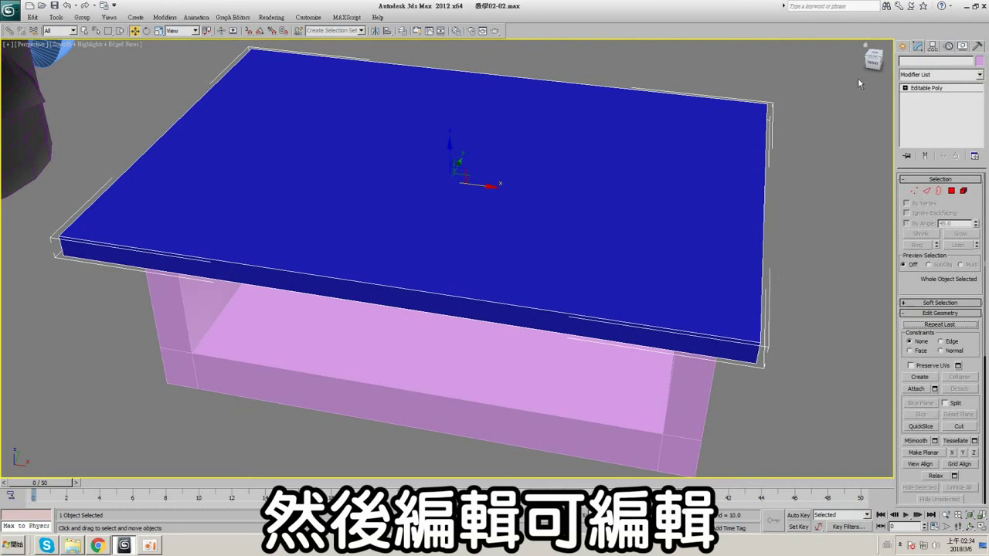
{"action": "left_click", "coordinate": [905, 88]}
{"action": "left_click", "coordinate": [923, 105]}
{"action": "key", "text": "F3"}
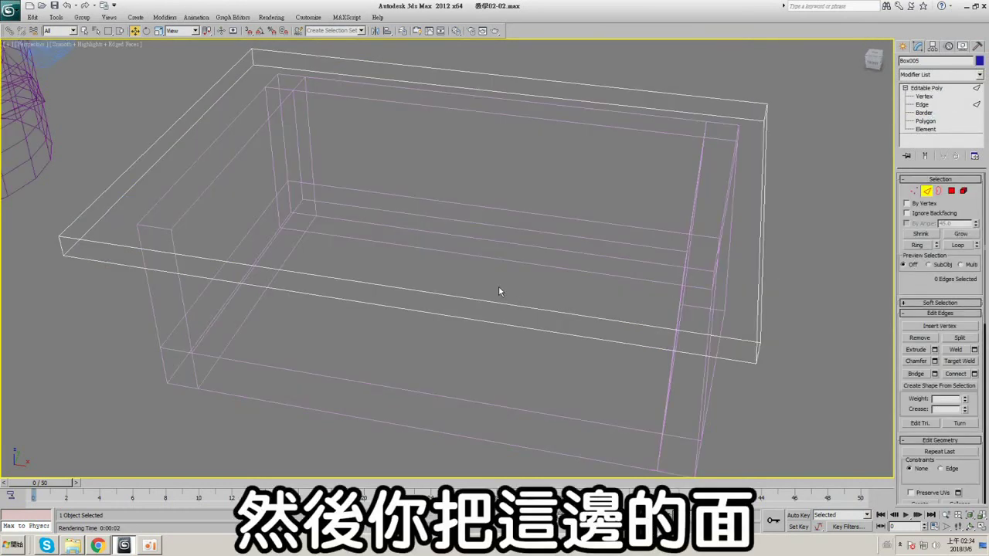
- Select the upper and lower long edges along the front of the tabletop at Edge level and show it shaded
{"action": "left_click_drag", "start_coordinate": [498, 286], "coordinate": [522, 336]}
{"action": "key", "text": "F3"}
{"action": "middle_click_drag", "start_coordinate": [523, 336], "coordinate": [497, 291], "text": "alt"}
{"action": "scroll", "coordinate": [505, 243], "scroll_direction": "up", "scroll_amount": 3}
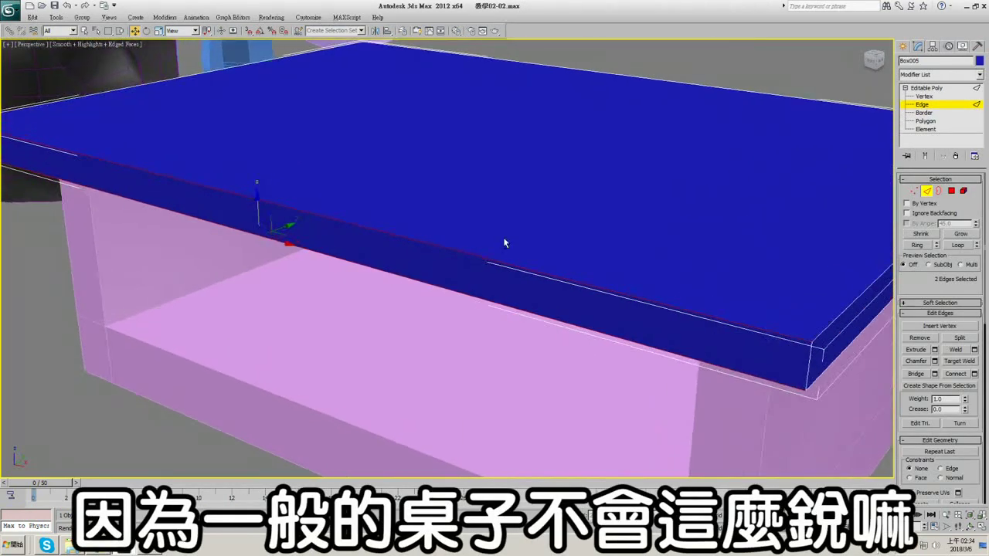
{"action": "middle_click_drag", "start_coordinate": [505, 243], "coordinate": [435, 231], "text": "alt"}
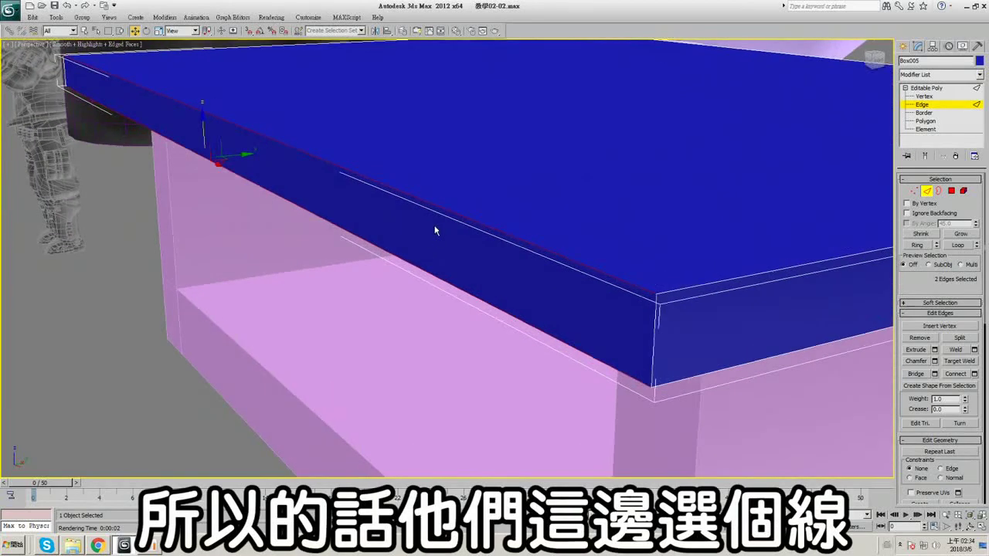
- Start a multi-segment chamfer on the two selected front edges with an amount of about 3.296
{"action": "left_click", "coordinate": [934, 361]}
{"action": "key", "text": "F4"}
{"action": "mouse_move", "coordinate": [572, 267]}
{"action": "middle_mouse_down", "text": "alt"}
{"action": "mouse_move", "coordinate": [562, 309]}
{"action": "mouse_move", "coordinate": [575, 276]}
{"action": "mouse_move", "coordinate": [568, 267]}
{"action": "middle_mouse_up", "text": "alt"}
{"action": "left_click_drag", "start_coordinate": [356, 266], "coordinate": [356, 265]}
{"action": "key", "text": "F4"}
{"action": "middle_click_drag", "start_coordinate": [533, 256], "coordinate": [440, 264], "text": "alt"}
{"action": "left_click", "coordinate": [352, 266]}
{"action": "left_click", "coordinate": [352, 267]}
{"action": "left_click_drag", "start_coordinate": [355, 251], "coordinate": [366, 248]}
{"action": "key", "text": "F4"}
{"action": "middle_click_drag", "start_coordinate": [479, 279], "coordinate": [499, 260], "text": "alt"}
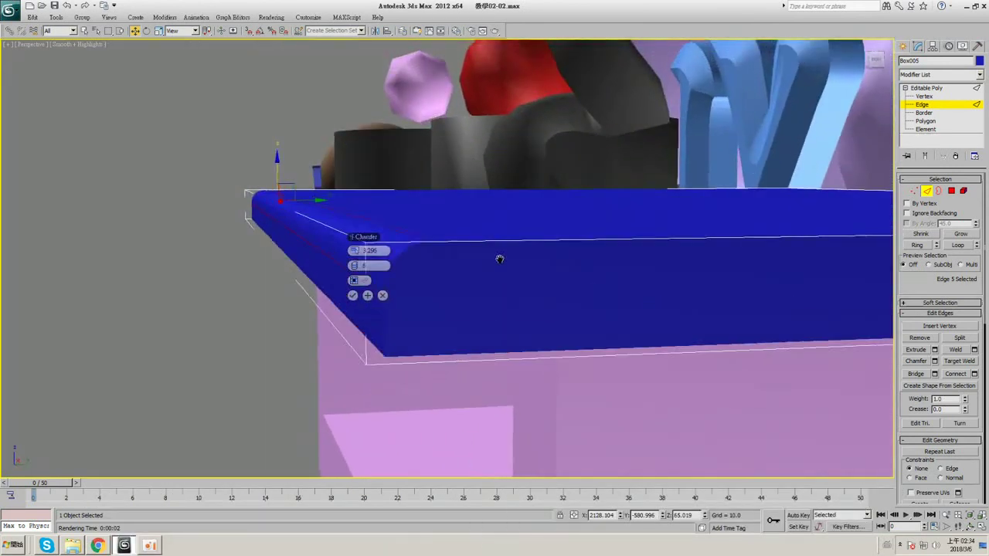
- Set the chamfer amount to about 3.679 with 11 segments, apply it, and leave Edge level
{"action": "key", "text": "F4"}
{"action": "middle_click_drag", "start_coordinate": [409, 251], "coordinate": [456, 229], "text": "alt"}
{"action": "key", "text": "F4"}
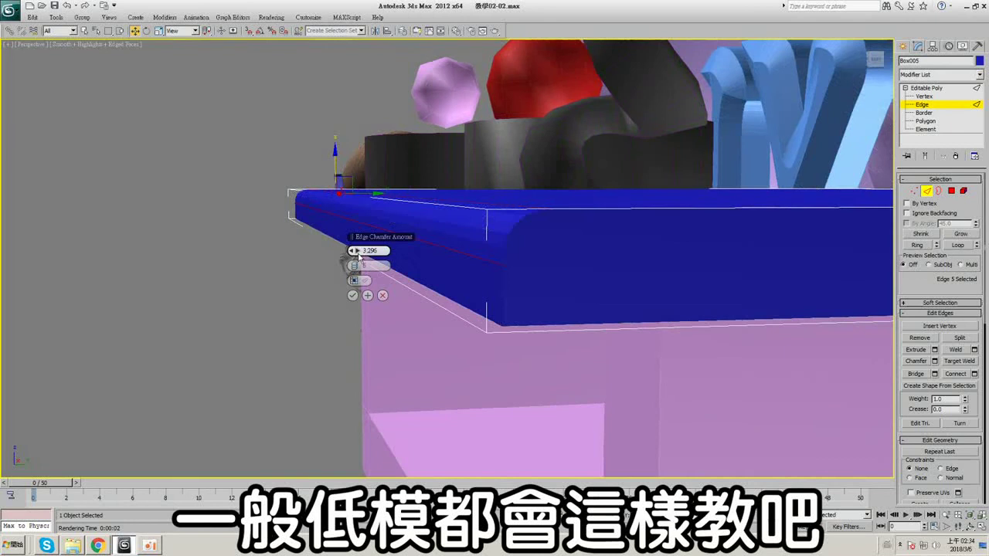
{"action": "mouse_move", "coordinate": [358, 252]}
{"action": "left_mouse_down"}
{"action": "mouse_move", "coordinate": [358, 241]}
{"action": "mouse_move", "coordinate": [354, 264]}
{"action": "left_mouse_up"}
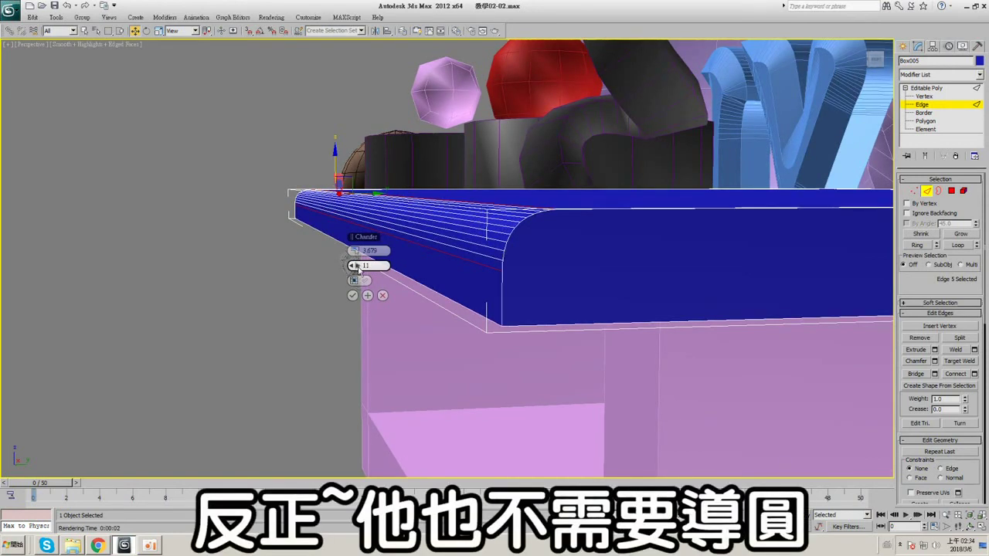
{"action": "left_click", "coordinate": [352, 295]}
{"action": "left_click", "coordinate": [970, 88]}
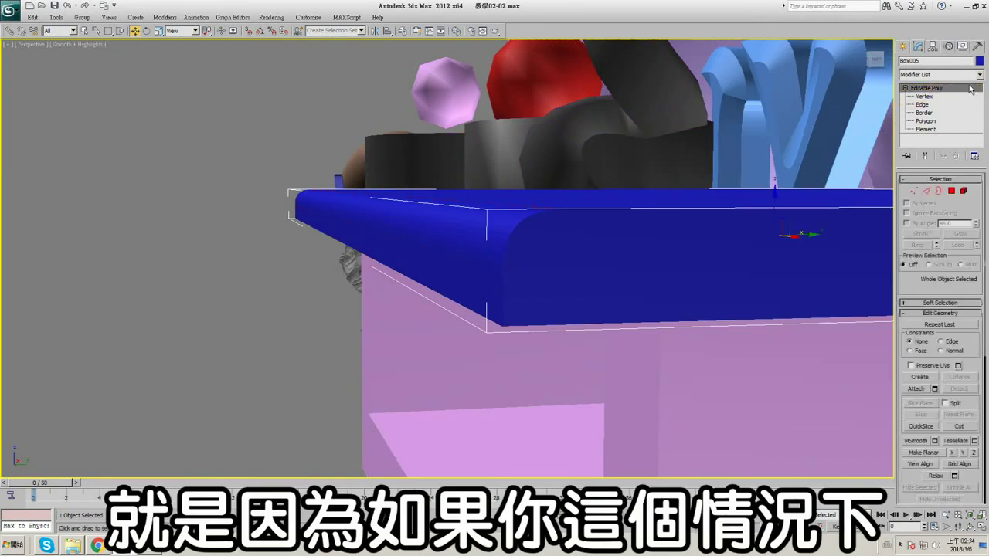
- Try a TurboSmooth modifier on the chamfered tabletop and remove it from the modifier stack
{"action": "left_click", "coordinate": [958, 74]}
{"action": "left_click", "coordinate": [976, 371]}
{"action": "left_click", "coordinate": [949, 383]}
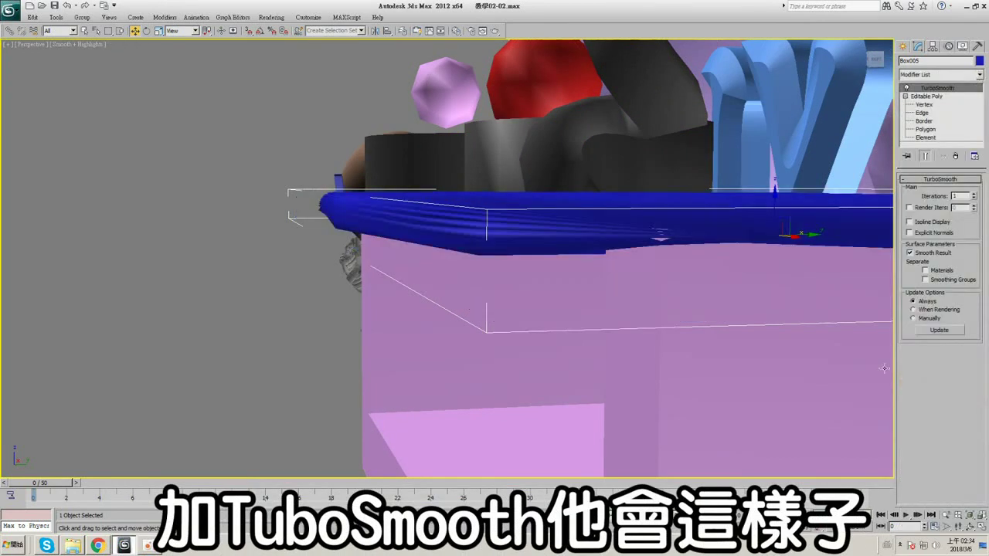
{"action": "middle_click_drag", "start_coordinate": [523, 196], "coordinate": [609, 261], "text": "alt"}
{"action": "scroll", "coordinate": [591, 277], "scroll_direction": "down", "scroll_amount": 4}
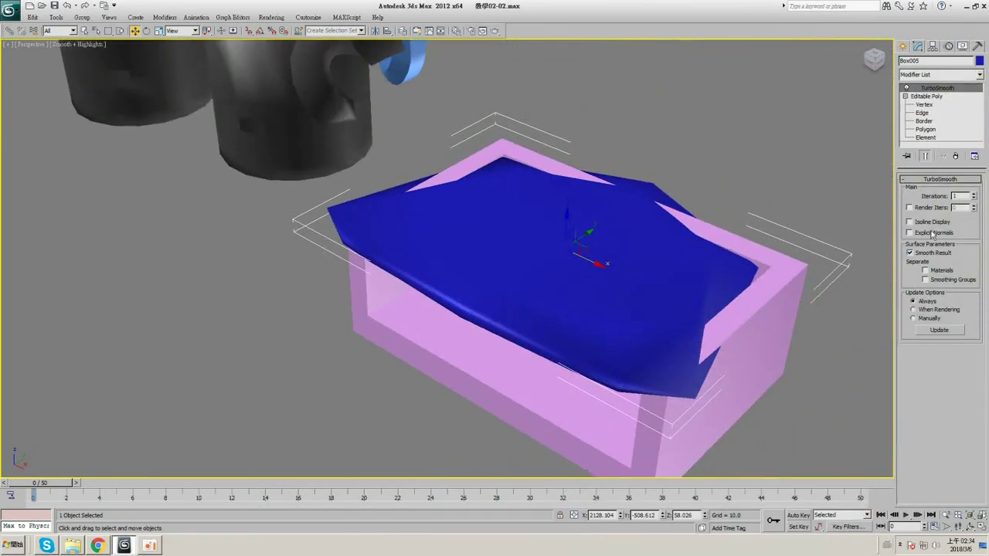
{"action": "key", "text": "F4"}
{"action": "left_click", "coordinate": [956, 156]}
{"action": "middle_click_drag", "start_coordinate": [609, 329], "coordinate": [530, 273]}
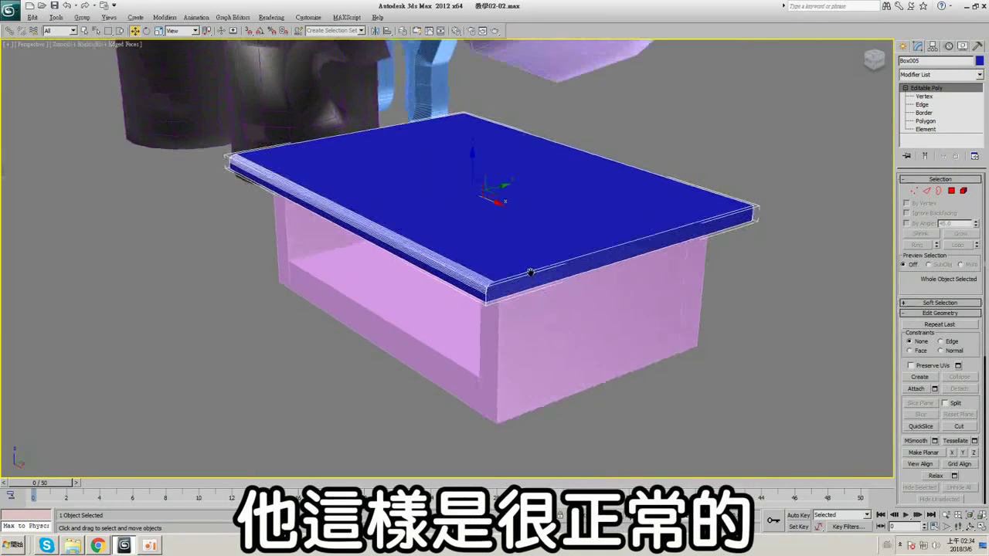
- Examine the rounded front edge of the tabletop without edged faces, and enter Edge level
{"action": "scroll", "coordinate": [591, 221], "scroll_direction": "up", "scroll_amount": 4}
{"action": "key", "text": "F4"}
{"action": "middle_click_drag", "start_coordinate": [592, 221], "coordinate": [573, 241], "text": "alt"}
{"action": "scroll", "coordinate": [573, 241], "scroll_direction": "down", "scroll_amount": 3}
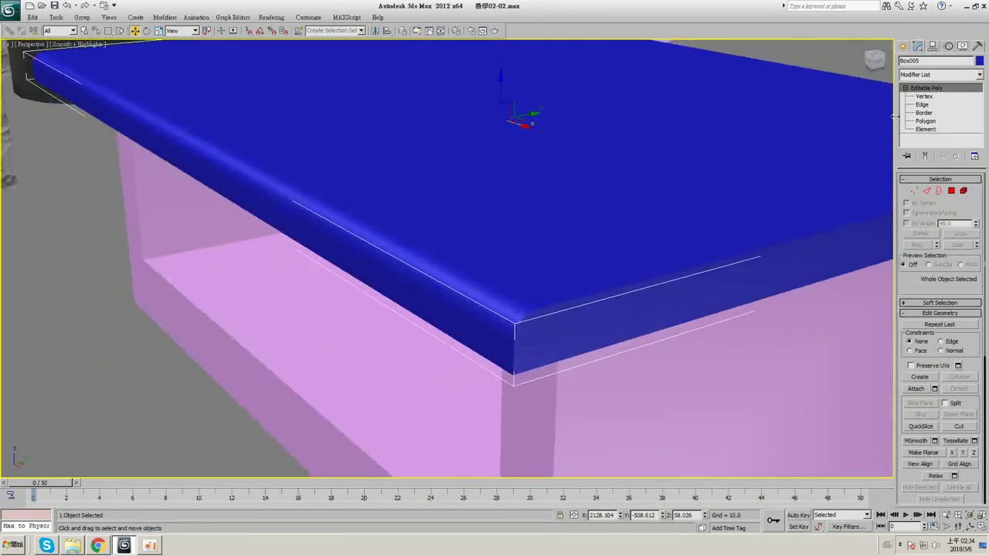
{"action": "left_click", "coordinate": [922, 104]}
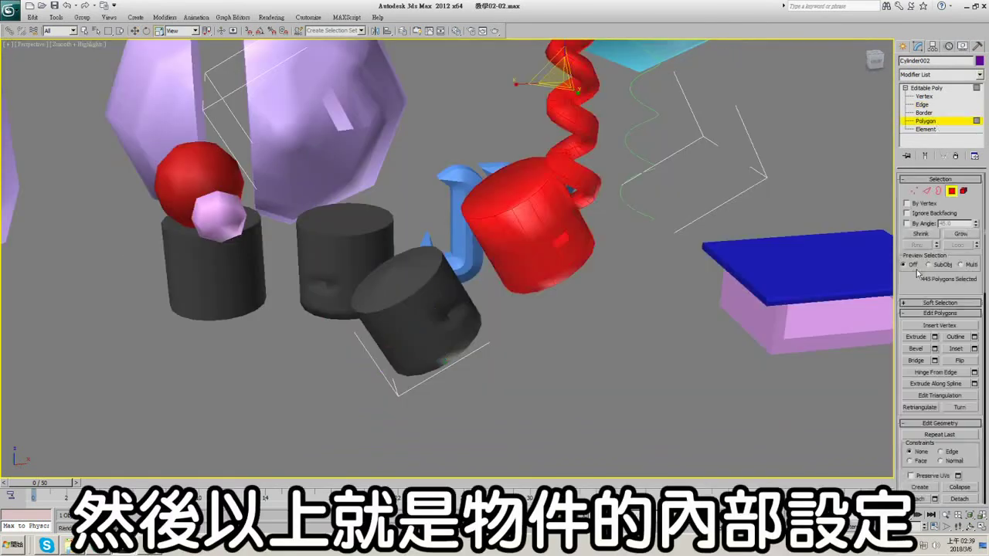
- Review the Editable Poly commands available at Vertex level for the tilted cylinder
{"action": "scroll", "coordinate": [959, 389], "scroll_direction": "down", "scroll_amount": 5}
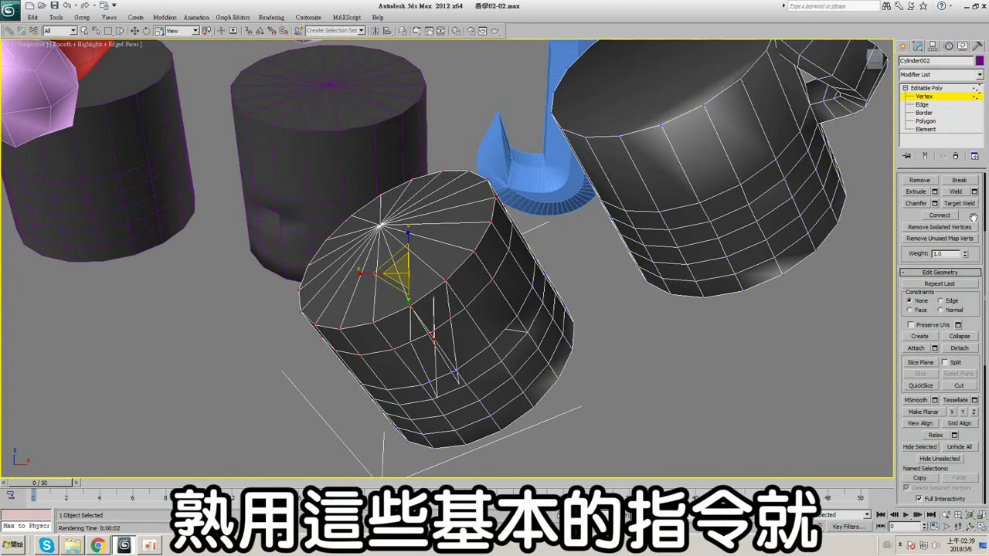
{"action": "scroll", "coordinate": [973, 220], "scroll_direction": "down", "scroll_amount": 1}
{"action": "scroll", "coordinate": [966, 337], "scroll_direction": "up", "scroll_amount": 6}
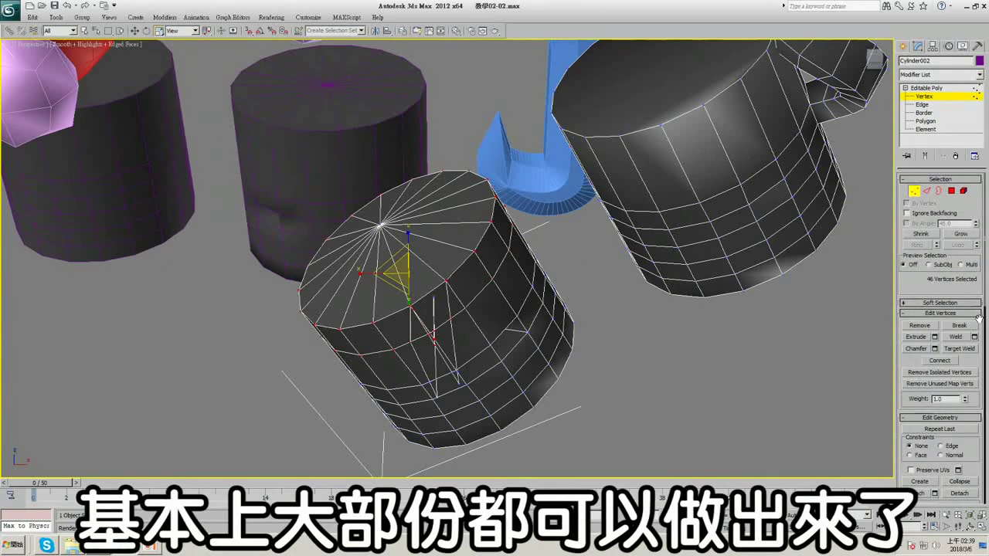
- Examine the winged character and the sphere-headed character elsewhere in the scene
{"action": "scroll", "coordinate": [525, 171], "scroll_direction": "down", "scroll_amount": 4}
{"action": "middle_click_drag", "start_coordinate": [370, 201], "coordinate": [490, 271]}
{"action": "scroll", "coordinate": [490, 271], "scroll_direction": "down", "scroll_amount": 5}
{"action": "middle_click_drag", "start_coordinate": [308, 230], "coordinate": [486, 186]}
{"action": "middle_click_drag", "start_coordinate": [265, 205], "coordinate": [615, 151]}
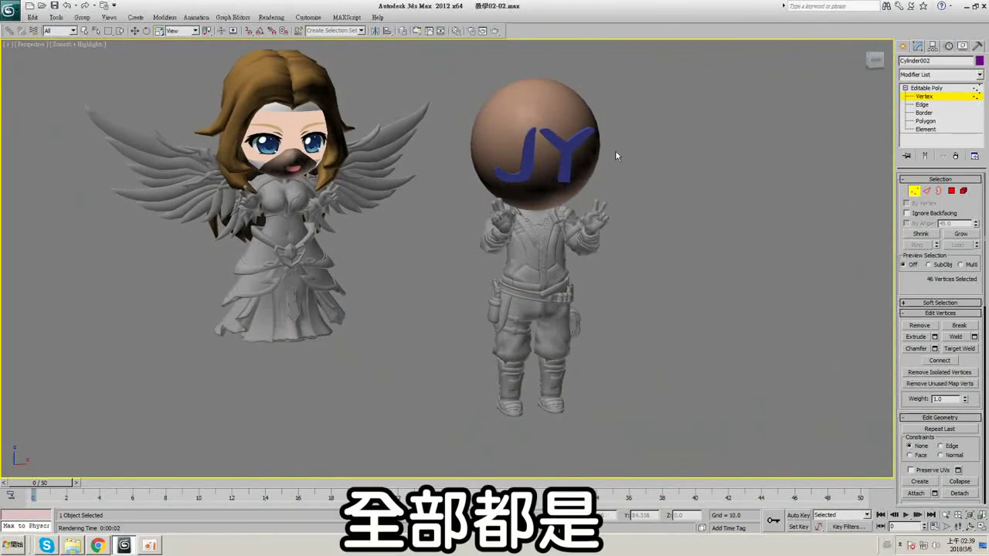
{"action": "scroll", "coordinate": [614, 151], "scroll_direction": "up", "scroll_amount": 4}
{"action": "middle_click_drag", "start_coordinate": [199, 171], "coordinate": [426, 285]}
{"action": "scroll", "coordinate": [426, 285], "scroll_direction": "up", "scroll_amount": 3}
{"action": "scroll", "coordinate": [424, 286], "scroll_direction": "up", "scroll_amount": 4}
{"action": "middle_click_drag", "start_coordinate": [410, 147], "coordinate": [332, 230]}
{"action": "scroll", "coordinate": [431, 300], "scroll_direction": "down", "scroll_amount": 6}
{"action": "scroll", "coordinate": [495, 294], "scroll_direction": "down", "scroll_amount": 5}
{"action": "middle_click_drag", "start_coordinate": [618, 229], "coordinate": [302, 297]}
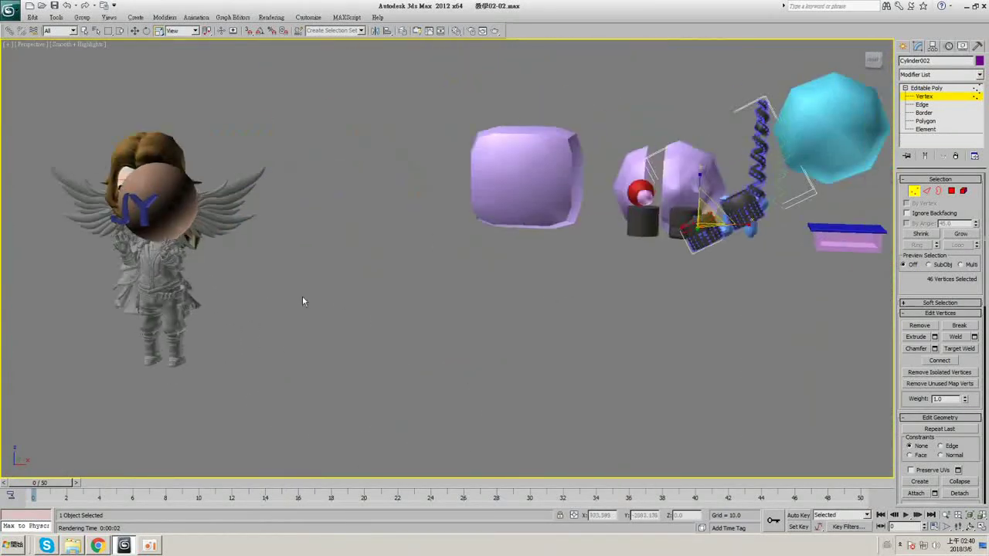
- Leave Vertex level on the tilted cylinder and examine its polygon mesh with edged faces
{"action": "middle_click_drag", "start_coordinate": [574, 228], "coordinate": [394, 288]}
{"action": "scroll", "coordinate": [463, 282], "scroll_direction": "up", "scroll_amount": 5}
{"action": "middle_click_drag", "start_coordinate": [691, 271], "coordinate": [541, 227]}
{"action": "scroll", "coordinate": [541, 227], "scroll_direction": "up", "scroll_amount": 3}
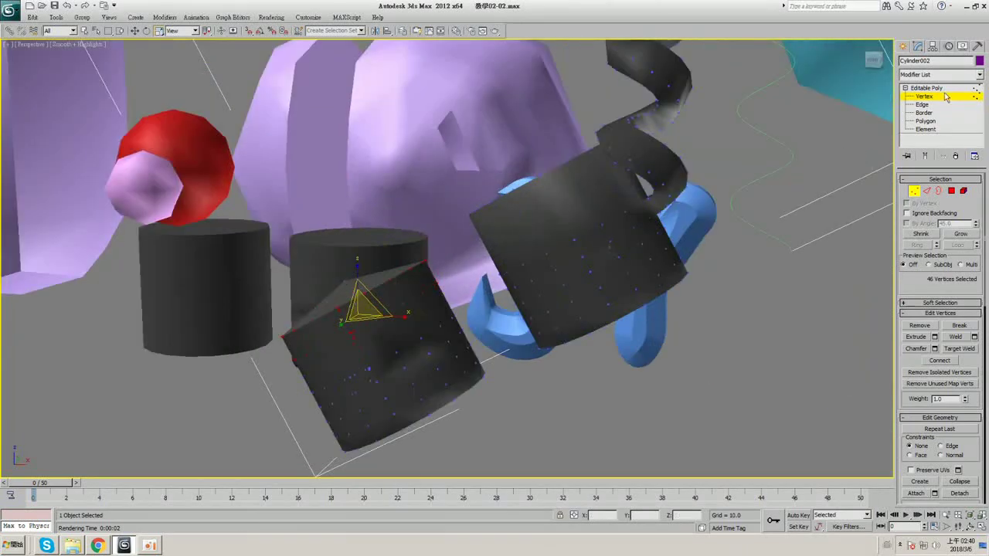
{"action": "left_click", "coordinate": [944, 97]}
{"action": "middle_click_drag", "start_coordinate": [426, 261], "coordinate": [484, 159], "text": "alt"}
{"action": "scroll", "coordinate": [457, 223], "scroll_direction": "up", "scroll_amount": 2}
{"action": "key", "text": "F4"}
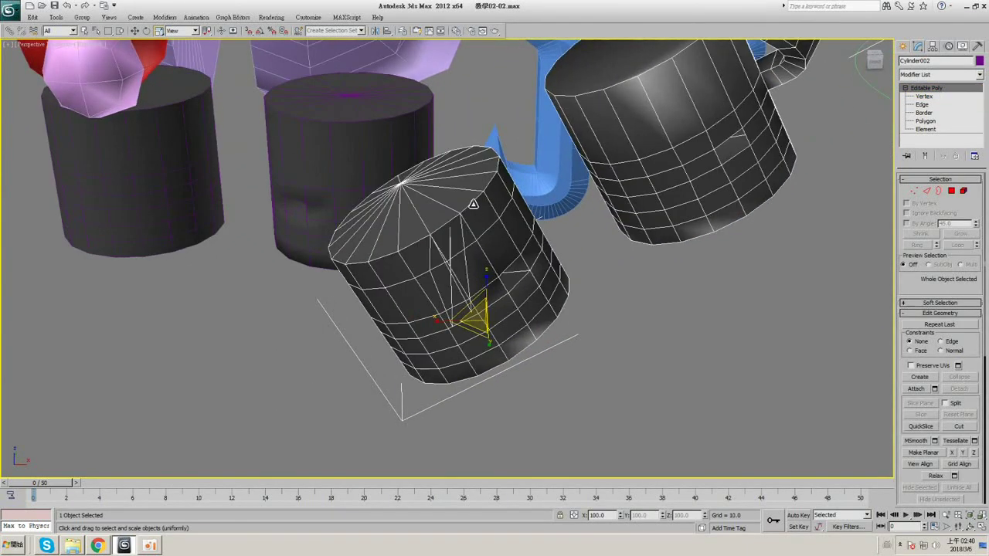
{"action": "middle_click_drag", "start_coordinate": [472, 205], "coordinate": [485, 212], "text": "alt"}
{"action": "scroll", "coordinate": [494, 101], "scroll_direction": "up", "scroll_amount": 3}
- Select the blue tabletop and move it away from the cabinet so the walled box is open
{"action": "scroll", "coordinate": [647, 200], "scroll_direction": "down", "scroll_amount": 7}
{"action": "middle_click_drag", "start_coordinate": [811, 232], "coordinate": [451, 245]}
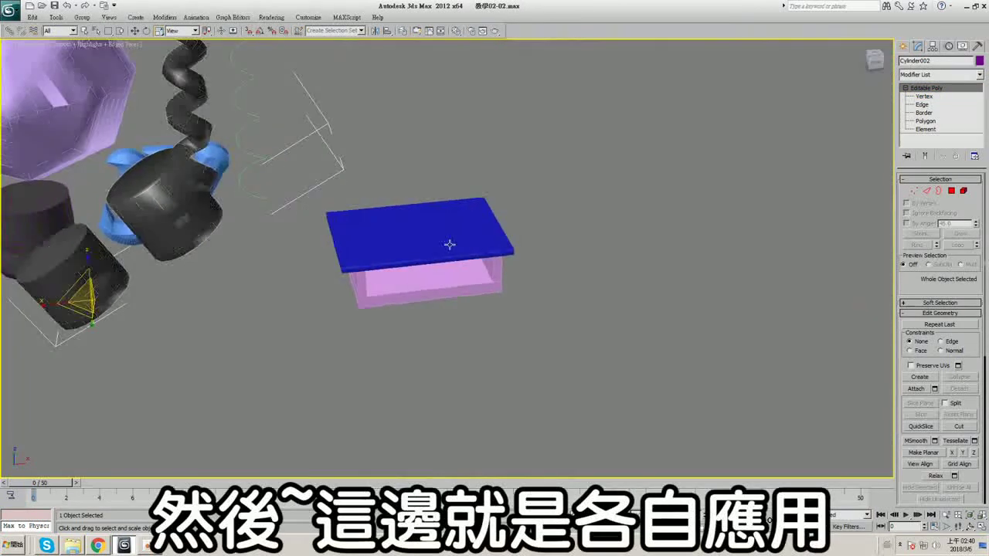
{"action": "left_click", "coordinate": [448, 244]}
{"action": "scroll", "coordinate": [446, 245], "scroll_direction": "up", "scroll_amount": 3}
{"action": "key", "text": "F4"}
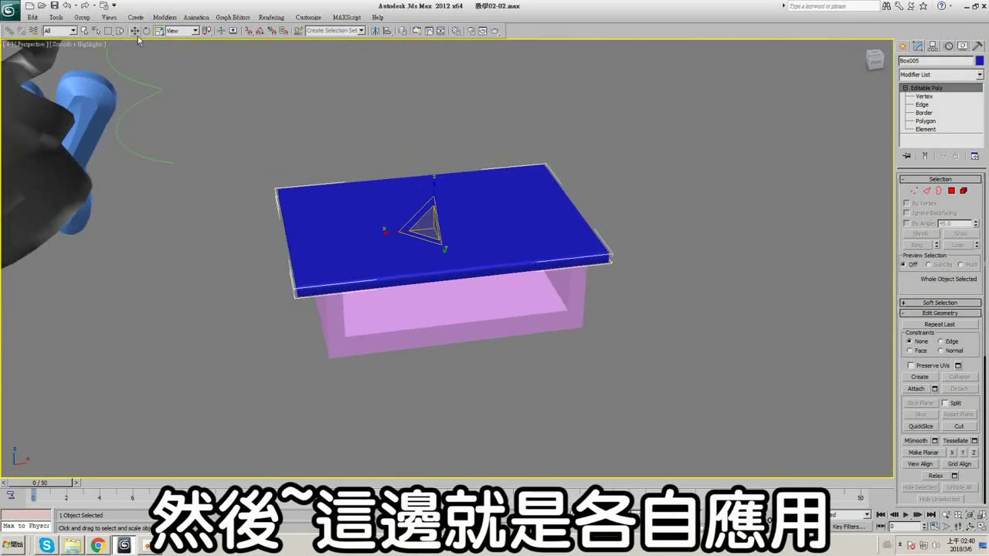
{"action": "left_click", "coordinate": [136, 32]}
{"action": "middle_click_drag", "start_coordinate": [382, 151], "coordinate": [600, 244], "text": "alt"}
- Create a box about 92 long, 159 wide and 12 high beside the cabinet in the Top view as a base board
{"action": "left_click", "coordinate": [908, 46]}
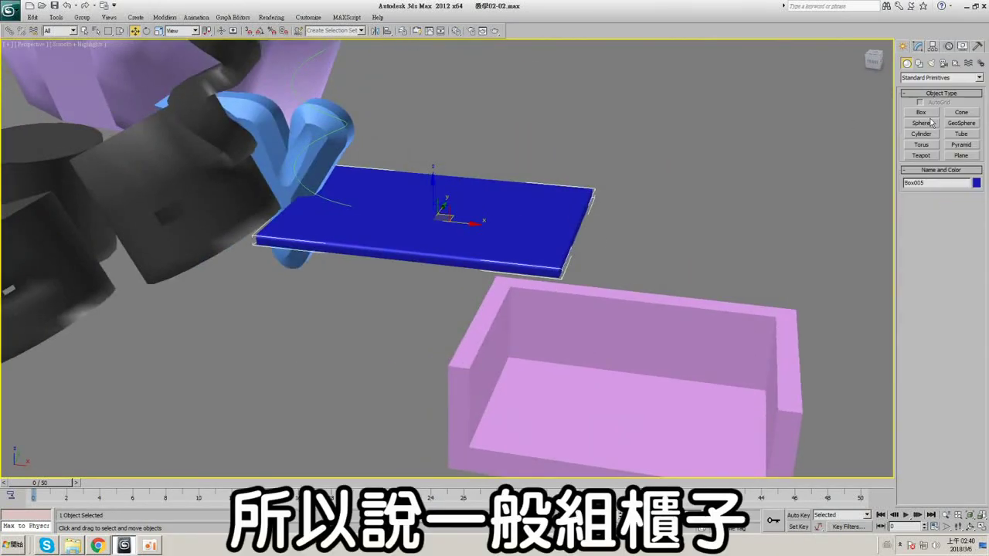
{"action": "left_click", "coordinate": [926, 113]}
{"action": "left_click", "coordinate": [982, 526]}
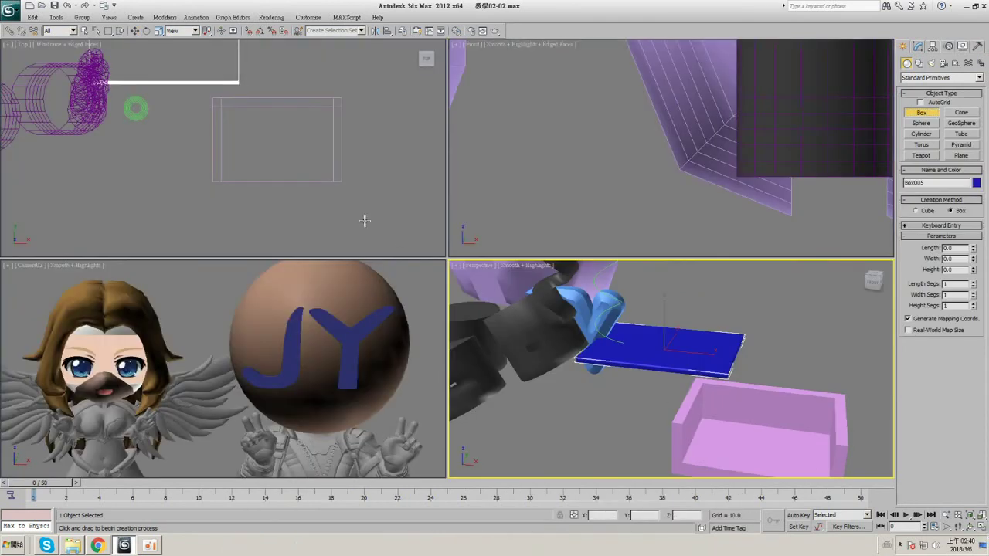
{"action": "left_click_drag", "start_coordinate": [217, 122], "coordinate": [323, 186]}
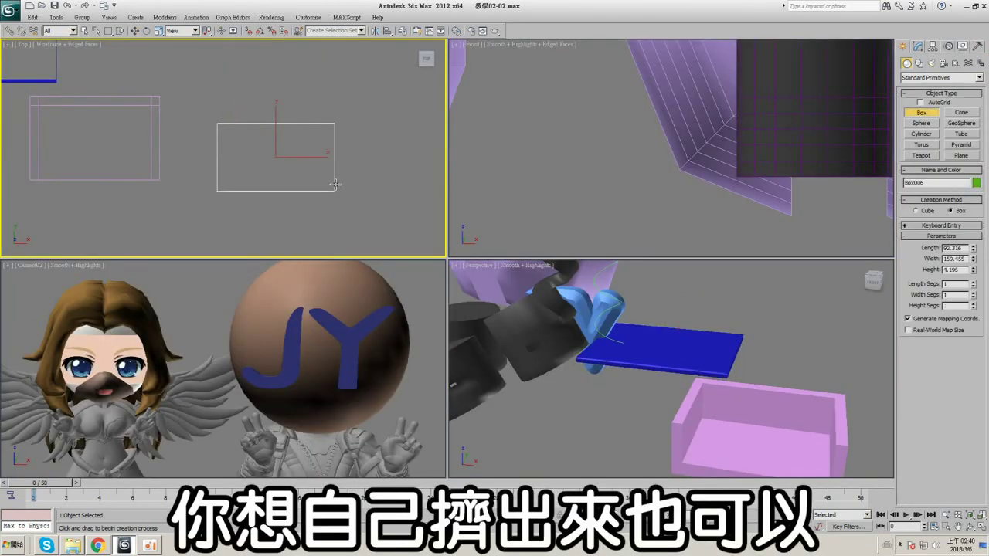
{"action": "left_click", "coordinate": [134, 31]}
{"action": "middle_click_drag", "start_coordinate": [729, 408], "coordinate": [683, 388]}
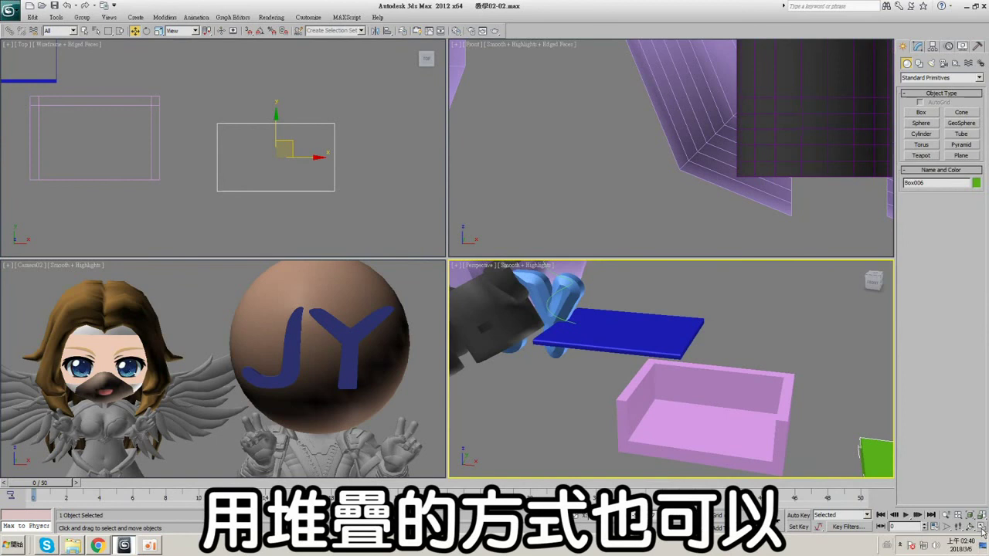
{"action": "left_click", "coordinate": [981, 529]}
{"action": "middle_click_drag", "start_coordinate": [628, 359], "coordinate": [417, 272]}
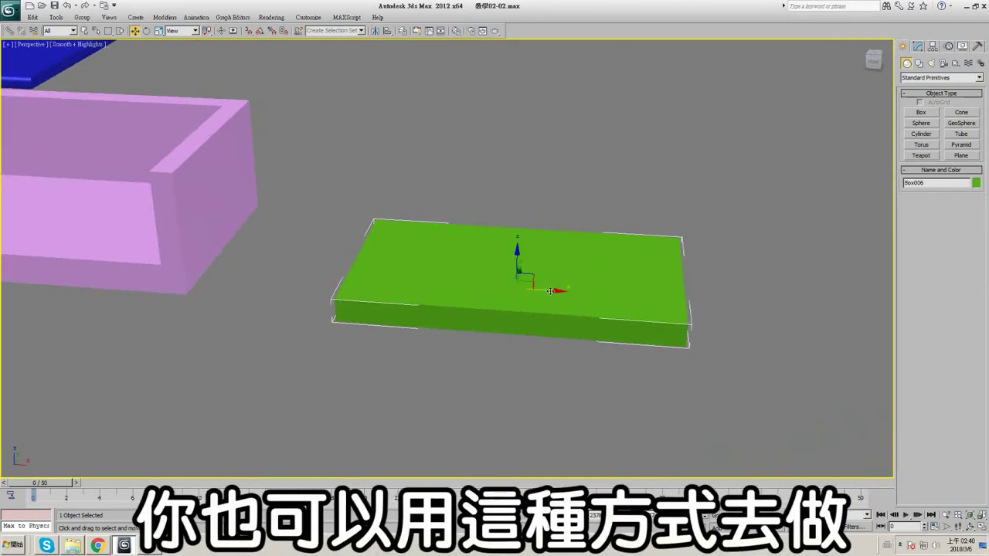
- Clone the green base board along X as a single Copy
{"action": "key", "text": "F3"}
{"action": "mouse_move", "coordinate": [549, 291]}
{"action": "left_mouse_down", "text": "shift"}
{"action": "mouse_move", "coordinate": [407, 288]}
{"action": "mouse_move", "coordinate": [385, 278]}
{"action": "left_mouse_up", "text": "shift"}
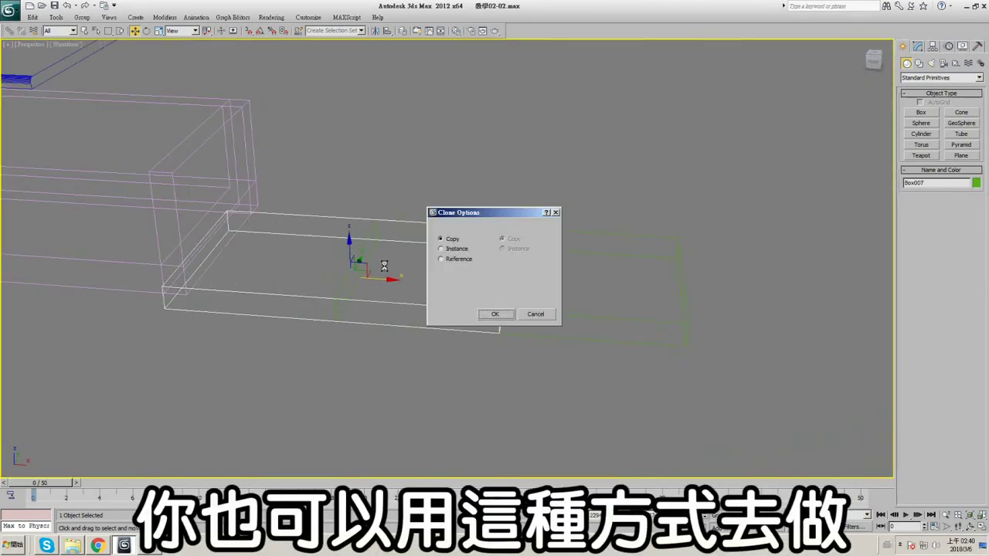
{"action": "left_click", "coordinate": [496, 314]}
{"action": "key", "text": "F3"}
- Resize the cloned box to about 64 long, 11 wide and 70 high and place it upright at the base's left end
{"action": "left_click", "coordinate": [917, 46]}
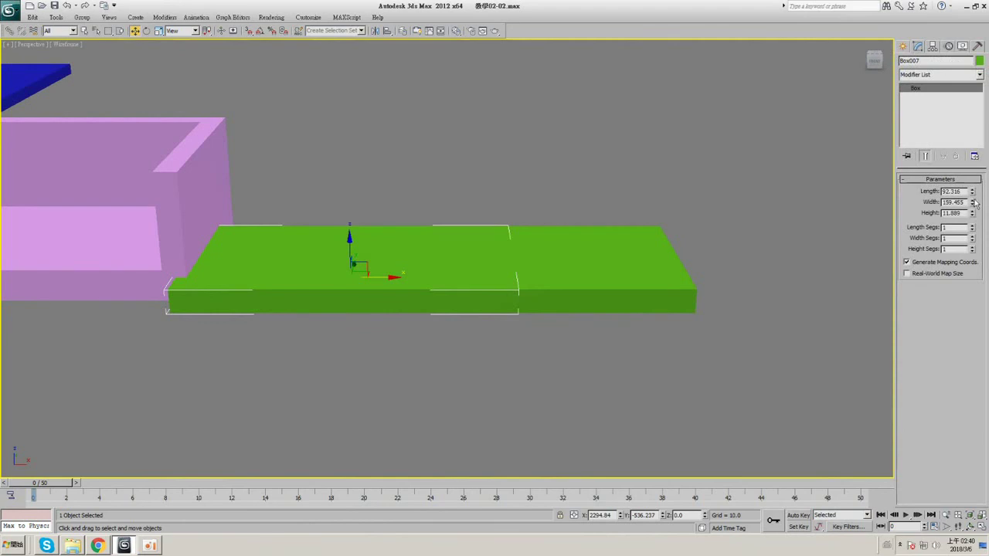
{"action": "left_click_drag", "start_coordinate": [972, 203], "coordinate": [969, 253]}
{"action": "key", "text": "F3"}
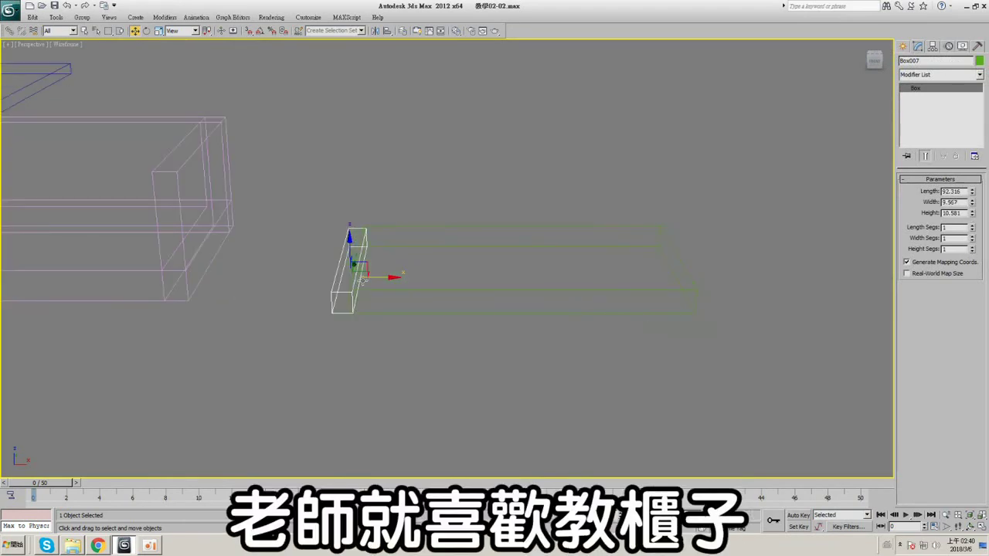
{"action": "key", "text": "F3"}
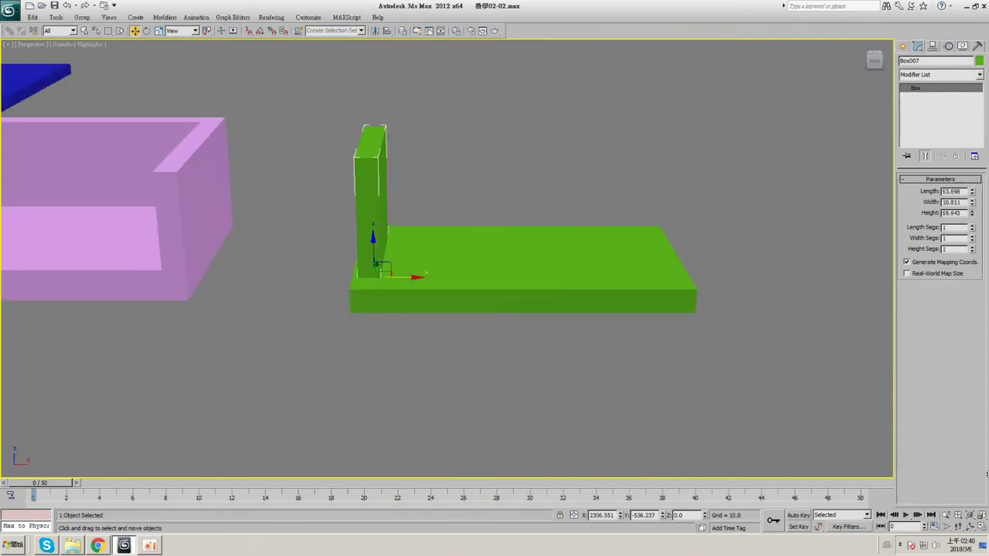
- Clone the side panel to the base's right end, and clone the base board upward onto the panels as an Instance
{"action": "mouse_move", "coordinate": [404, 276]}
{"action": "left_mouse_down", "text": "shift"}
{"action": "mouse_move", "coordinate": [666, 277]}
{"action": "mouse_move", "coordinate": [688, 286]}
{"action": "left_mouse_up", "text": "shift"}
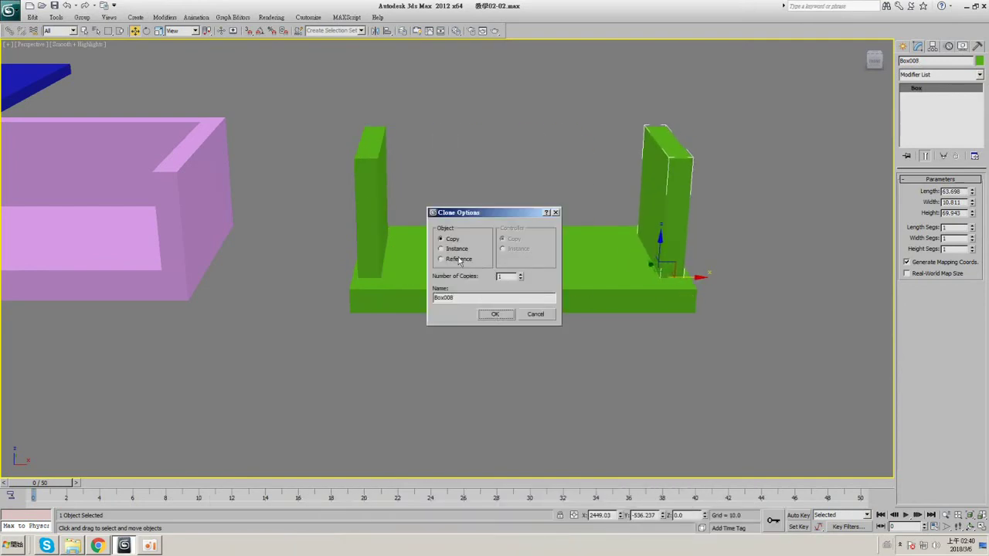
{"action": "left_click", "coordinate": [497, 314]}
{"action": "left_click", "coordinate": [505, 262]}
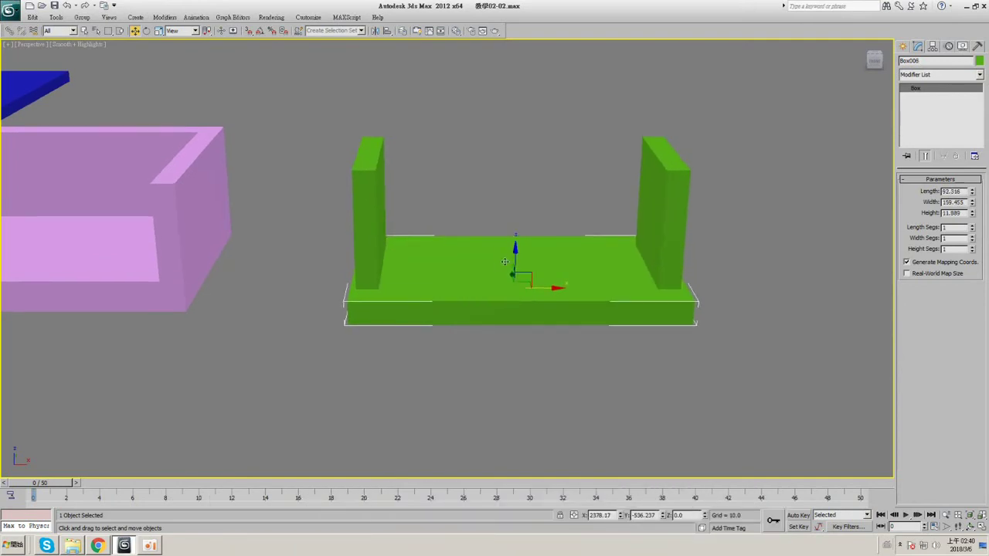
{"action": "left_click_drag", "start_coordinate": [518, 249], "coordinate": [518, 124], "text": "shift"}
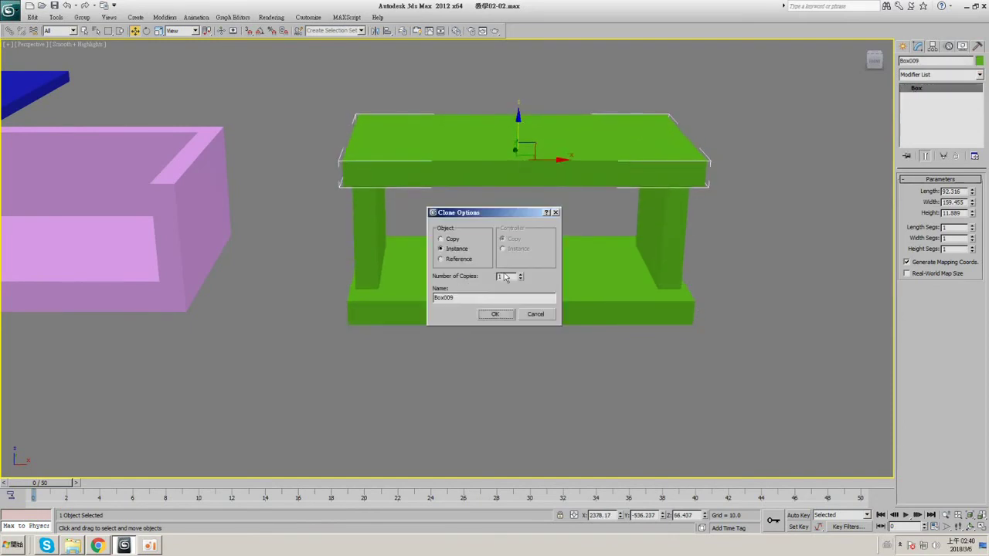
{"action": "left_click", "coordinate": [495, 315]}
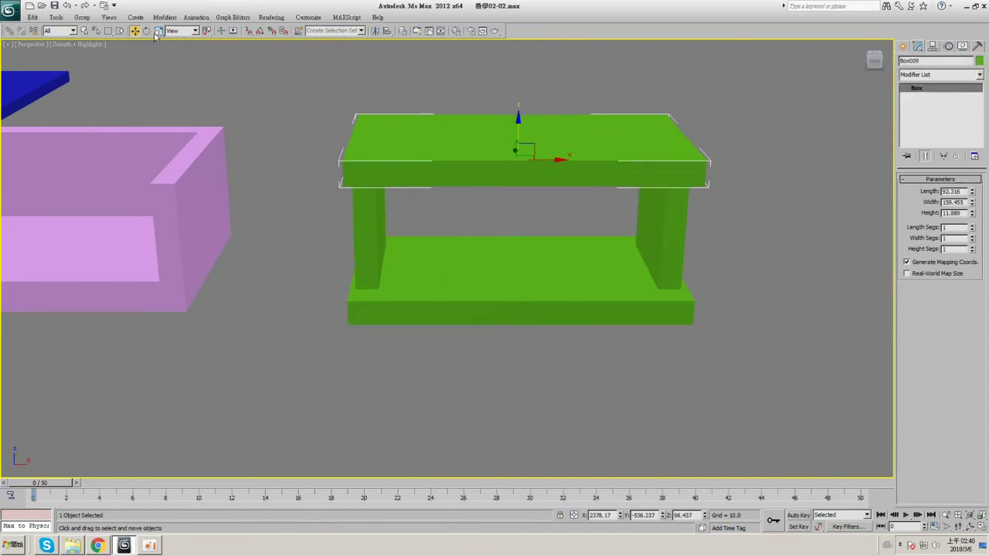
- Clone the top board as a Copy rotated 90 degrees about X for an upright back panel
{"action": "middle_click_drag", "start_coordinate": [462, 181], "coordinate": [504, 171], "text": "alt"}
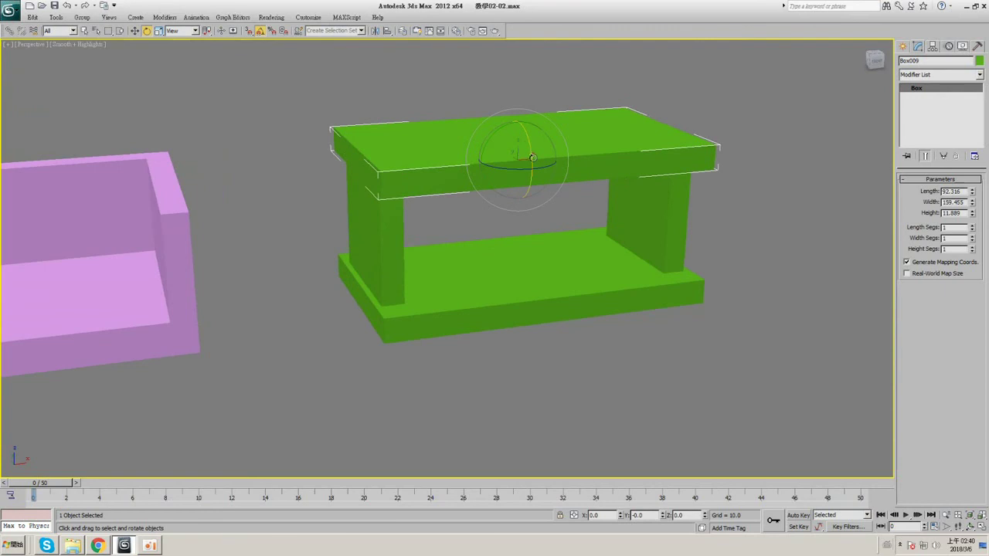
{"action": "left_click_drag", "start_coordinate": [531, 153], "coordinate": [531, 198], "text": "shift"}
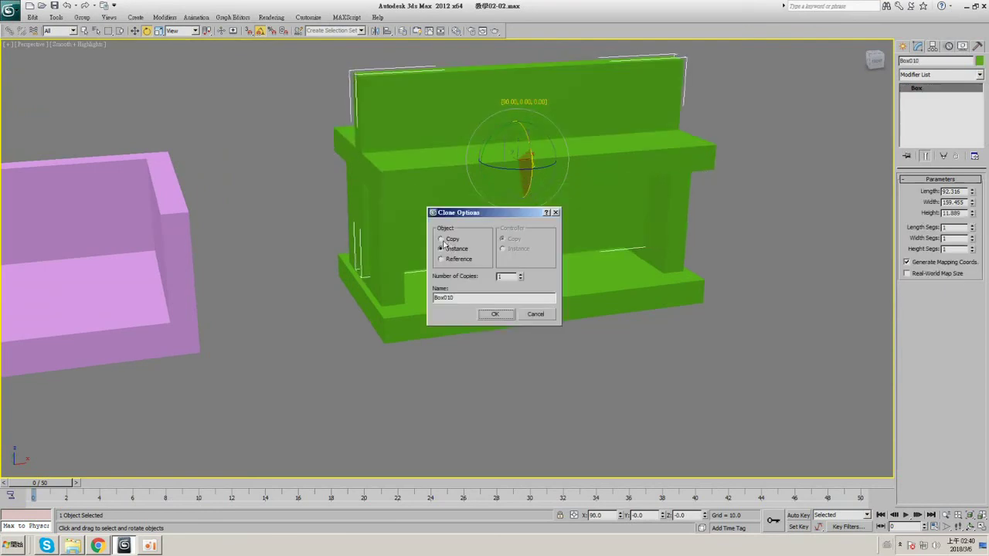
{"action": "left_click", "coordinate": [495, 315]}
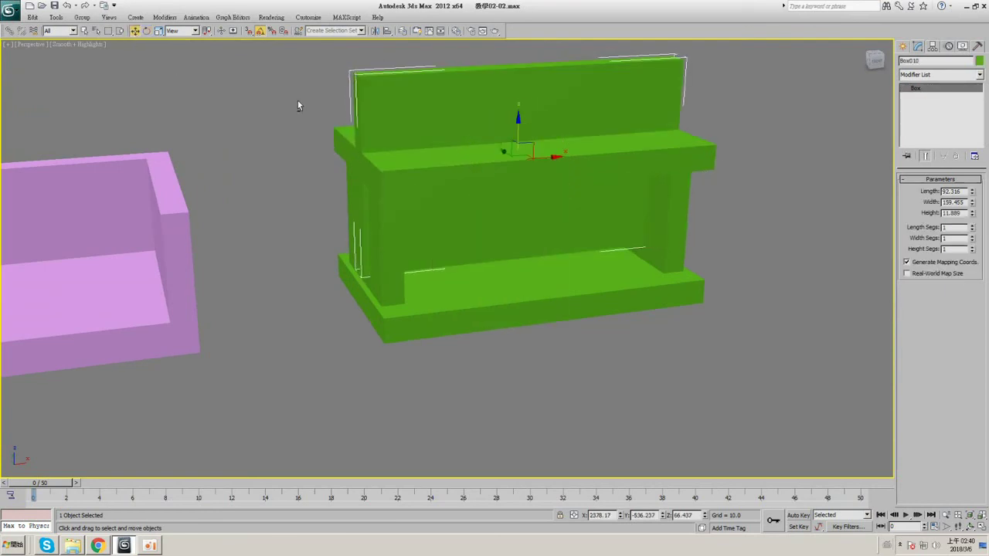
- Move the upright back panel against the rear of the green cabinet and lower it between the base and top boards
{"action": "middle_click_drag", "start_coordinate": [298, 102], "coordinate": [426, 111], "text": "alt"}
{"action": "scroll", "coordinate": [482, 142], "scroll_direction": "down", "scroll_amount": 3}
{"action": "left_click_drag", "start_coordinate": [494, 148], "coordinate": [402, 227]}
{"action": "middle_click_drag", "start_coordinate": [402, 225], "coordinate": [488, 186], "text": "alt"}
{"action": "left_click_drag", "start_coordinate": [435, 209], "coordinate": [436, 182]}
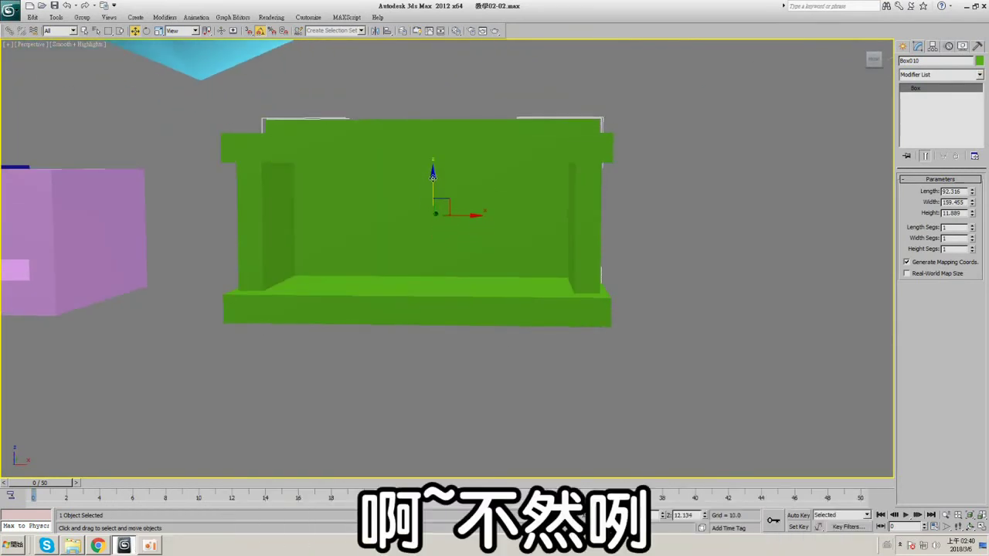
- Lengthen the green back panel to about 264 so that it extends well above the cabinet
{"action": "middle_click_drag", "start_coordinate": [436, 181], "coordinate": [580, 194], "text": "alt"}
{"action": "mouse_move", "coordinate": [972, 216]}
{"action": "left_mouse_down"}
{"action": "mouse_move", "coordinate": [976, 191]}
{"action": "mouse_move", "coordinate": [974, 216]}
{"action": "left_mouse_up"}
{"action": "mouse_move", "coordinate": [972, 203]}
{"action": "left_mouse_down"}
{"action": "mouse_move", "coordinate": [973, 173]}
{"action": "mouse_move", "coordinate": [973, 202]}
{"action": "left_mouse_up"}
{"action": "left_click_drag", "start_coordinate": [972, 191], "coordinate": [977, 93]}
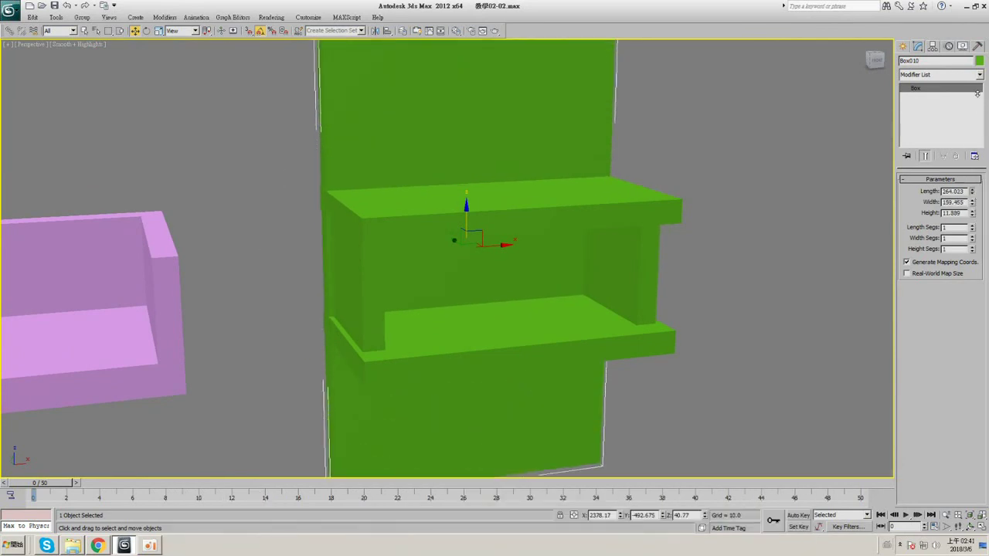
- Clone the cabinet's top board and both side panels upward together as three Copies to stack more shelf tiers
{"action": "left_click", "coordinate": [382, 270]}
{"action": "left_click", "coordinate": [543, 224], "text": "ctrl"}
{"action": "scroll", "coordinate": [544, 224], "scroll_direction": "down", "scroll_amount": 3}
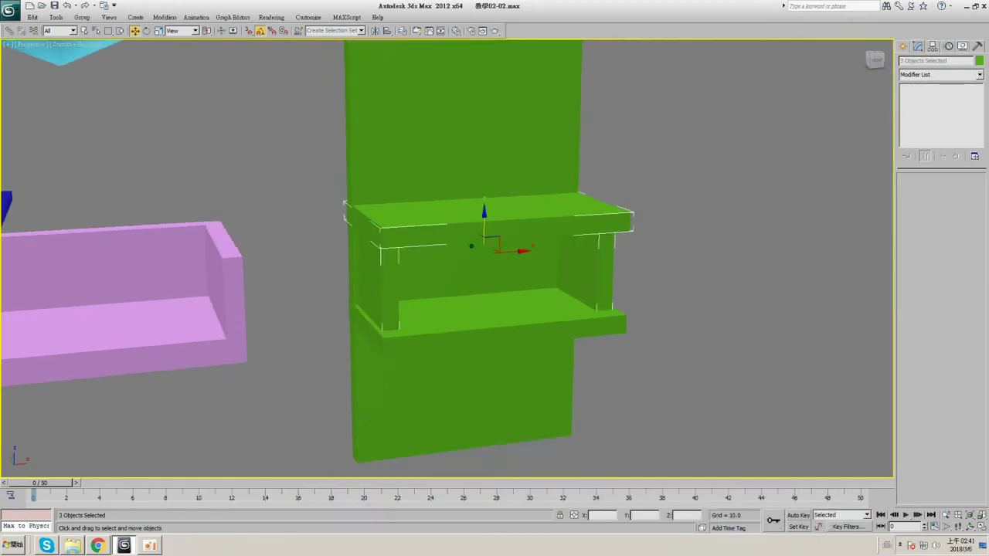
{"action": "left_click_drag", "start_coordinate": [483, 217], "coordinate": [490, 104], "text": "shift"}
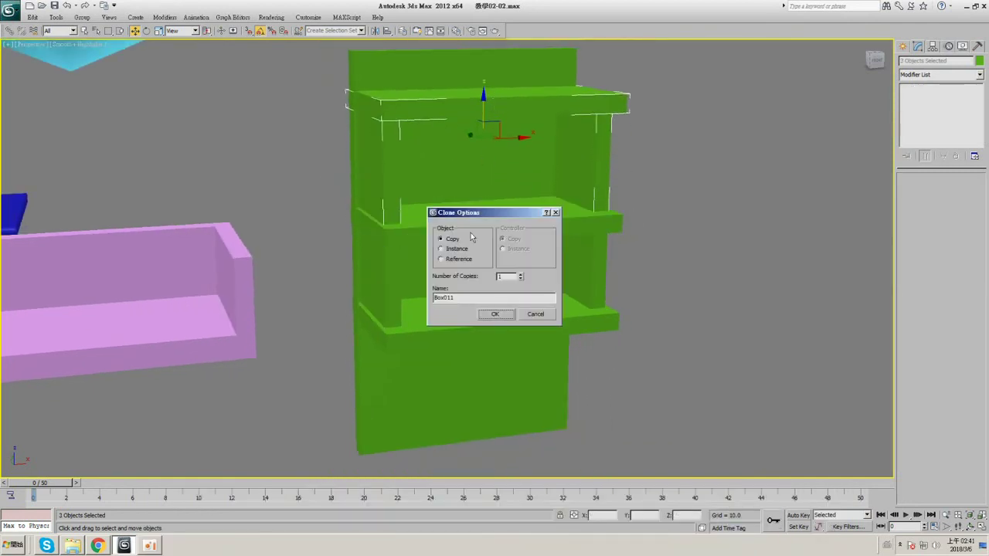
{"action": "left_click", "coordinate": [519, 275]}
{"action": "left_click", "coordinate": [503, 314]}
{"action": "mouse_move", "coordinate": [514, 204]}
{"action": "middle_mouse_down"}
{"action": "mouse_move", "coordinate": [510, 315]}
{"action": "mouse_move", "coordinate": [505, 264]}
{"action": "middle_mouse_up"}
- Set the back panel's length to about 281.6 and raise it to cover the rear of the stacked shelves
{"action": "left_click", "coordinate": [494, 407]}
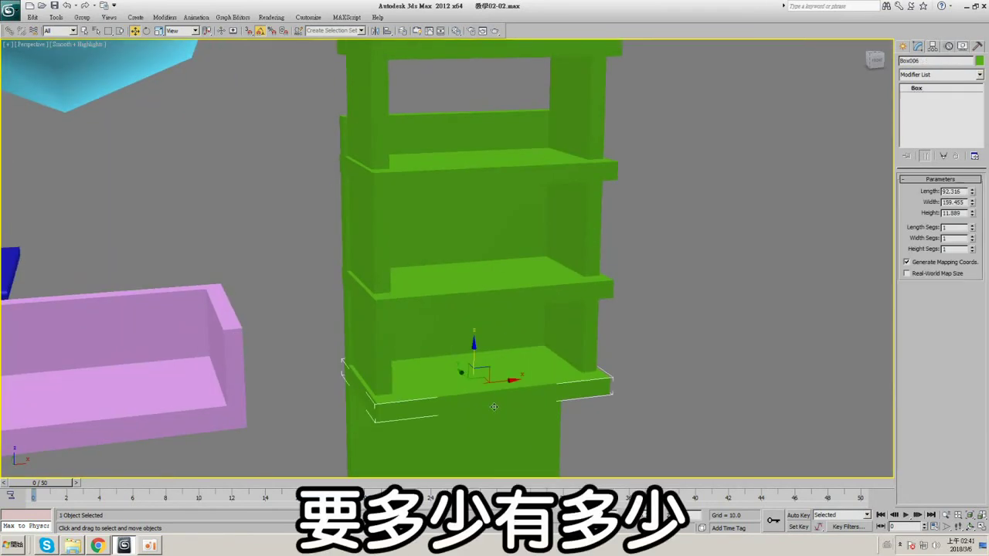
{"action": "left_click", "coordinate": [465, 318]}
{"action": "scroll", "coordinate": [453, 272], "scroll_direction": "down", "scroll_amount": 5}
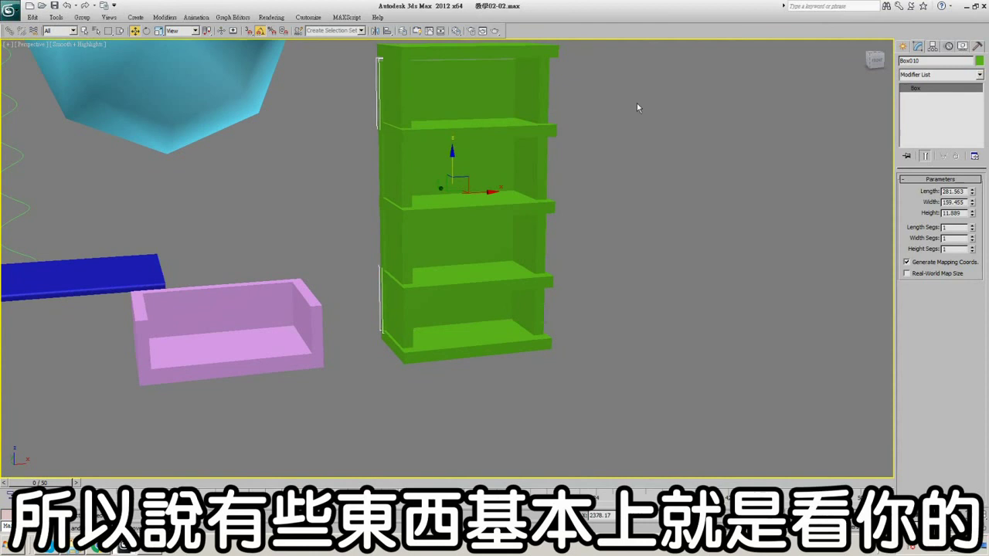
- Examine the cylinders, blue tabletop, pink open box and green shelf cabinet across the scene
{"action": "left_click", "coordinate": [903, 47]}
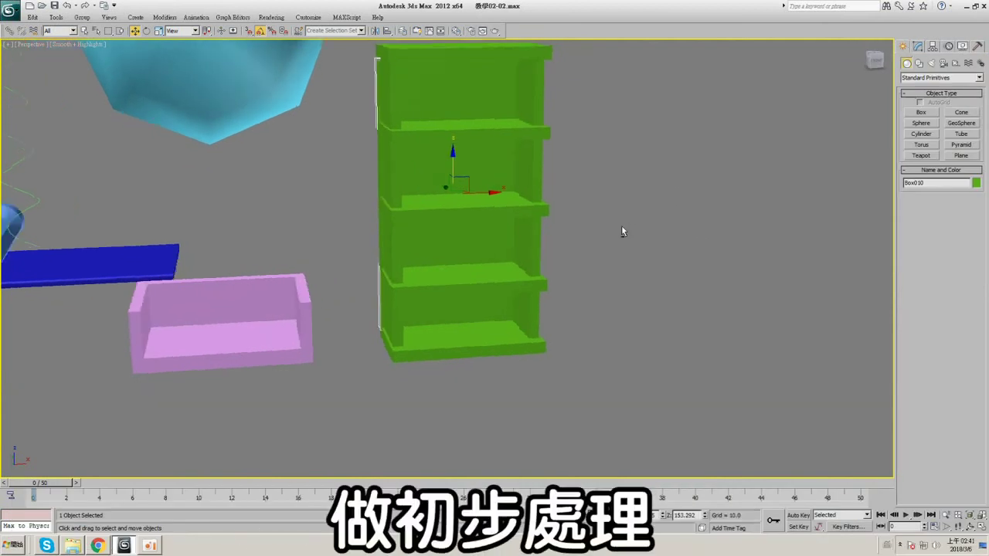
{"action": "scroll", "coordinate": [638, 241], "scroll_direction": "down", "scroll_amount": 6}
{"action": "middle_click_drag", "start_coordinate": [529, 263], "coordinate": [602, 244]}
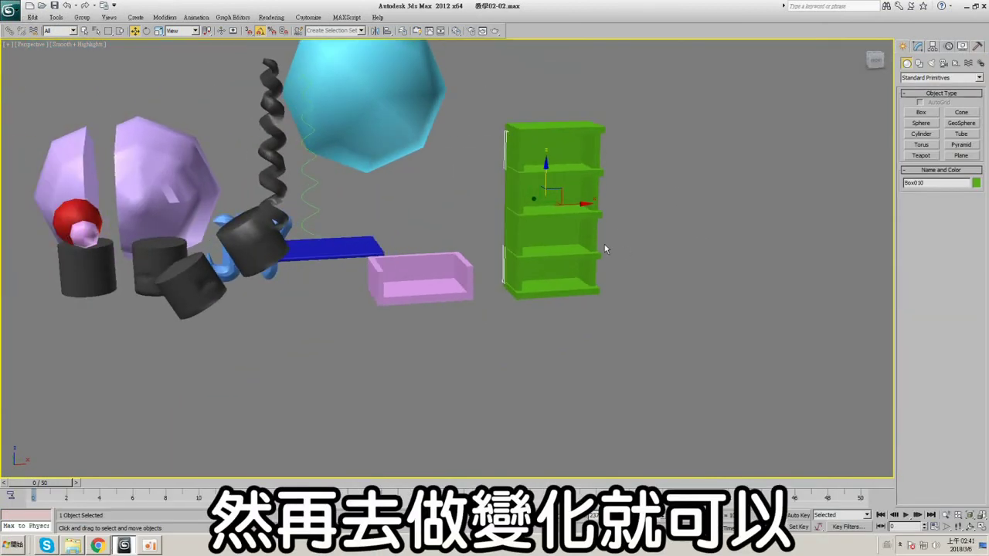
{"action": "scroll", "coordinate": [591, 242], "scroll_direction": "up", "scroll_amount": 5}
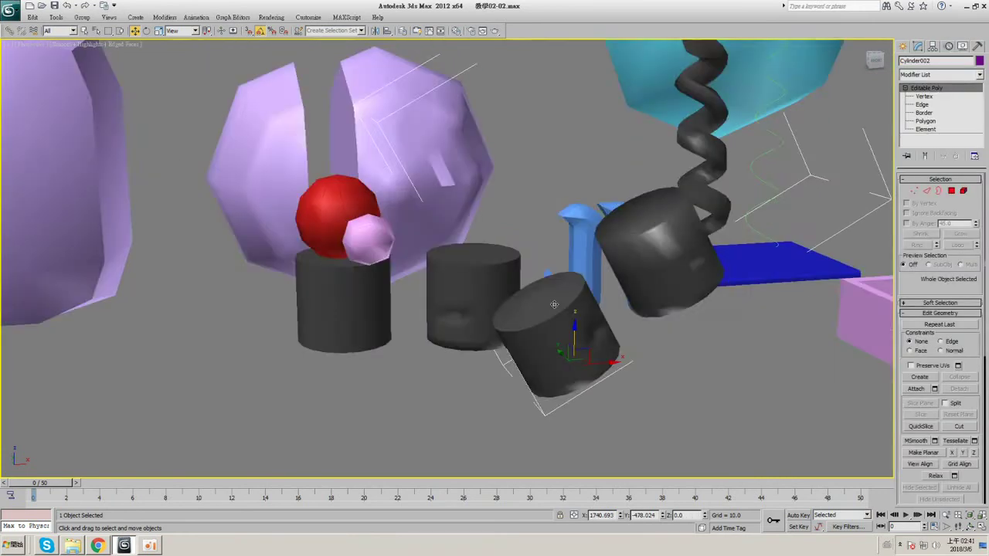
{"action": "middle_click_drag", "start_coordinate": [708, 277], "coordinate": [538, 244]}
{"action": "middle_click_drag", "start_coordinate": [621, 292], "coordinate": [438, 315]}
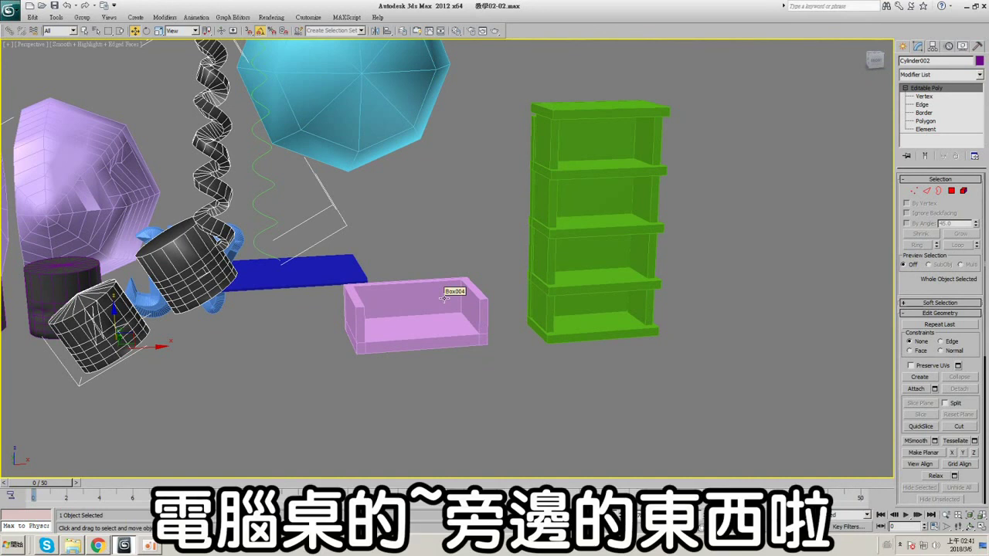
{"action": "middle_click_drag", "start_coordinate": [494, 280], "coordinate": [572, 256]}
{"action": "scroll", "coordinate": [570, 257], "scroll_direction": "down", "scroll_amount": 1}
{"action": "middle_click_drag", "start_coordinate": [501, 308], "coordinate": [510, 280]}
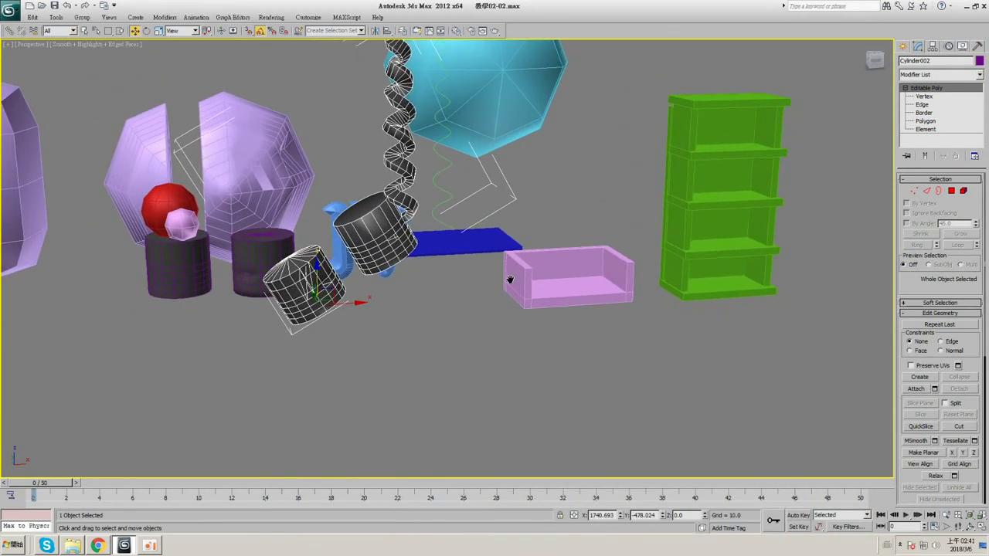
{"action": "middle_click_drag", "start_coordinate": [513, 235], "coordinate": [469, 285], "text": "alt"}
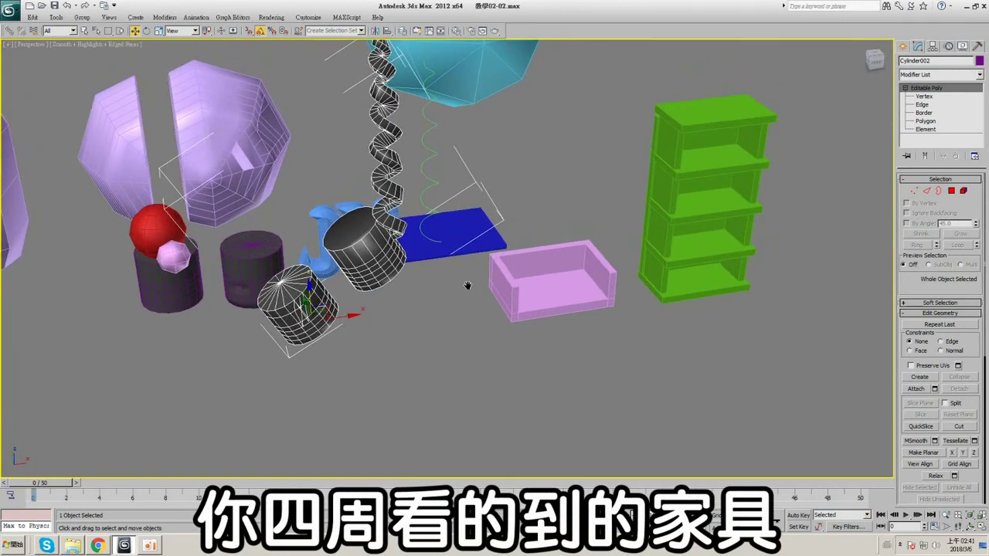
{"action": "scroll", "coordinate": [468, 285], "scroll_direction": "up", "scroll_amount": 2}
{"action": "middle_click_drag", "start_coordinate": [440, 241], "coordinate": [459, 216]}
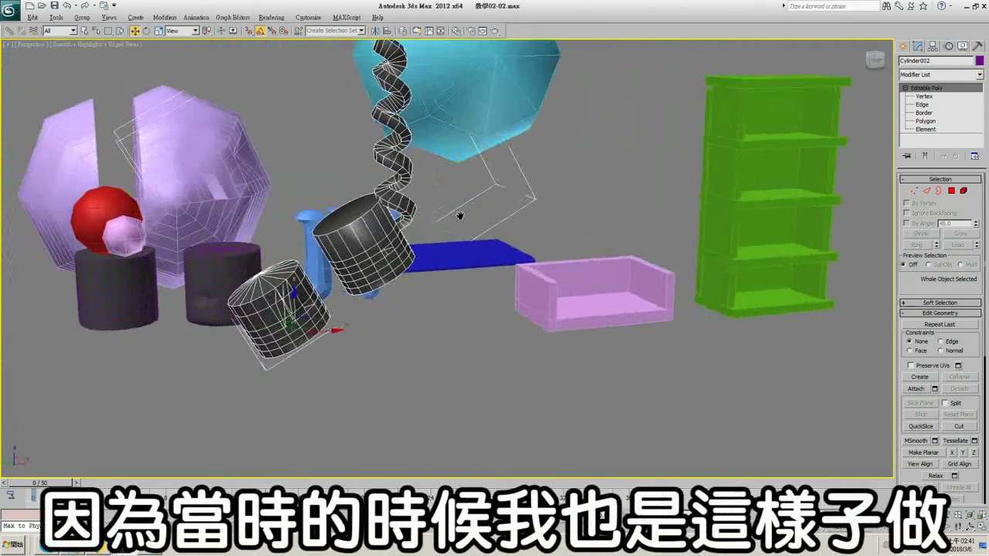
- Inspect the blue tabletop's chamfered edge and the pink open box's edges with edged faces displayed
{"action": "middle_click_drag", "start_coordinate": [528, 197], "coordinate": [456, 234]}
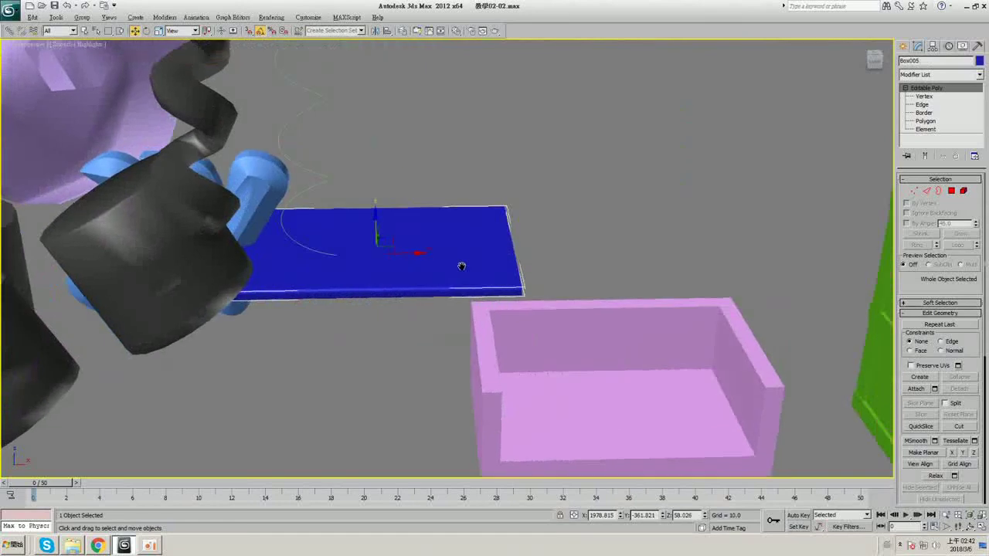
{"action": "mouse_move", "coordinate": [461, 266]}
{"action": "middle_mouse_down", "text": "alt"}
{"action": "mouse_move", "coordinate": [474, 228]}
{"action": "mouse_move", "coordinate": [459, 265]}
{"action": "middle_mouse_up", "text": "alt"}
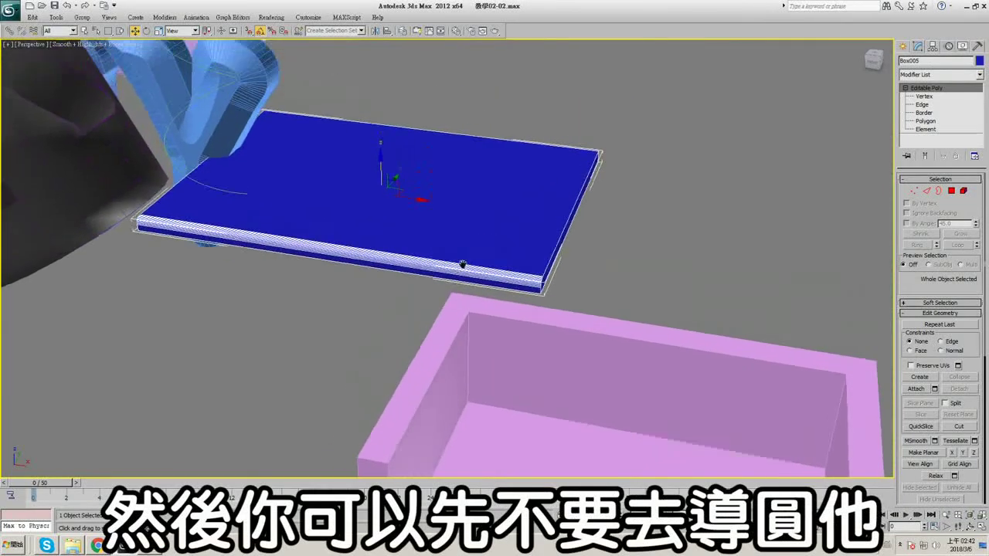
{"action": "scroll", "coordinate": [533, 261], "scroll_direction": "up", "scroll_amount": 4}
{"action": "scroll", "coordinate": [532, 208], "scroll_direction": "down", "scroll_amount": 2}
{"action": "left_click", "coordinate": [533, 208]}
{"action": "middle_click_drag", "start_coordinate": [535, 261], "coordinate": [515, 344]}
{"action": "key", "text": "F4"}
{"action": "scroll", "coordinate": [532, 208], "scroll_direction": "down", "scroll_amount": 4}
{"action": "middle_click_drag", "start_coordinate": [502, 284], "coordinate": [530, 276], "text": "alt"}
{"action": "scroll", "coordinate": [577, 229], "scroll_direction": "up", "scroll_amount": 3}
{"action": "key", "text": "F4"}
{"action": "left_click", "coordinate": [940, 106]}
{"action": "left_click", "coordinate": [946, 89]}
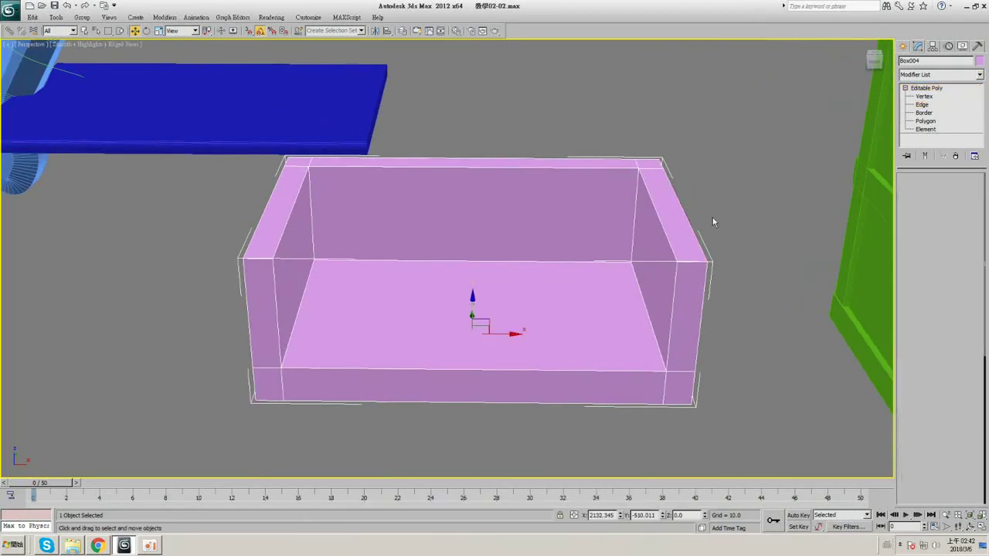
- Clone the shelf cabinet's uppermost board slightly upward as a Copy
{"action": "middle_click_drag", "start_coordinate": [713, 217], "coordinate": [520, 219]}
{"action": "scroll", "coordinate": [541, 178], "scroll_direction": "down", "scroll_amount": 5}
{"action": "left_click", "coordinate": [456, 214]}
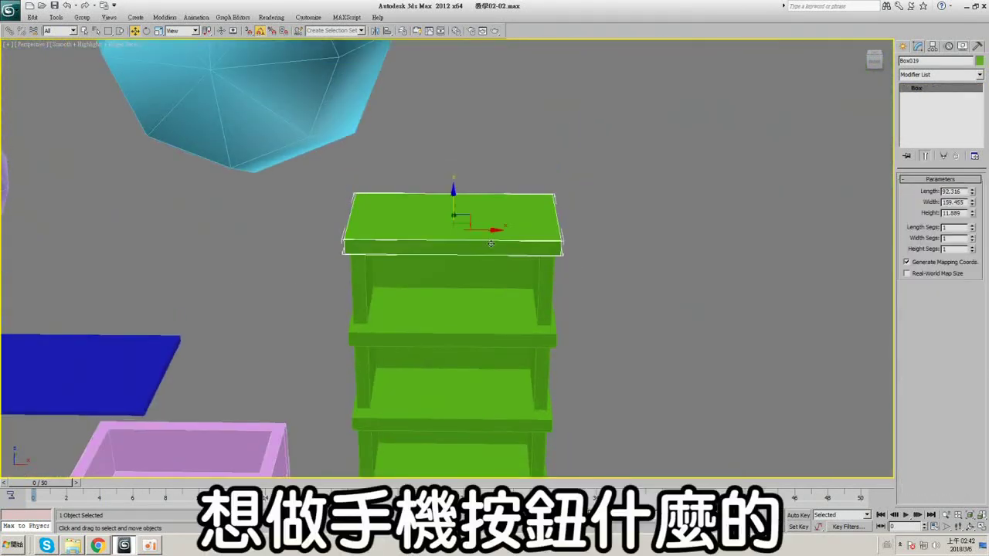
{"action": "scroll", "coordinate": [456, 214], "scroll_direction": "up", "scroll_amount": 3}
{"action": "scroll", "coordinate": [491, 214], "scroll_direction": "up", "scroll_amount": 1}
{"action": "left_click_drag", "start_coordinate": [455, 186], "coordinate": [455, 180], "text": "shift"}
{"action": "left_click", "coordinate": [498, 313]}
- Shrink the cloned board to a small button about 12.9 long, 13.5 wide and 13.9 high on the cabinet top
{"action": "middle_click_drag", "start_coordinate": [492, 219], "coordinate": [518, 267], "text": "alt"}
{"action": "scroll", "coordinate": [517, 267], "scroll_direction": "up", "scroll_amount": 1}
{"action": "left_click", "coordinate": [973, 205]}
{"action": "left_click_drag", "start_coordinate": [974, 206], "coordinate": [968, 244]}
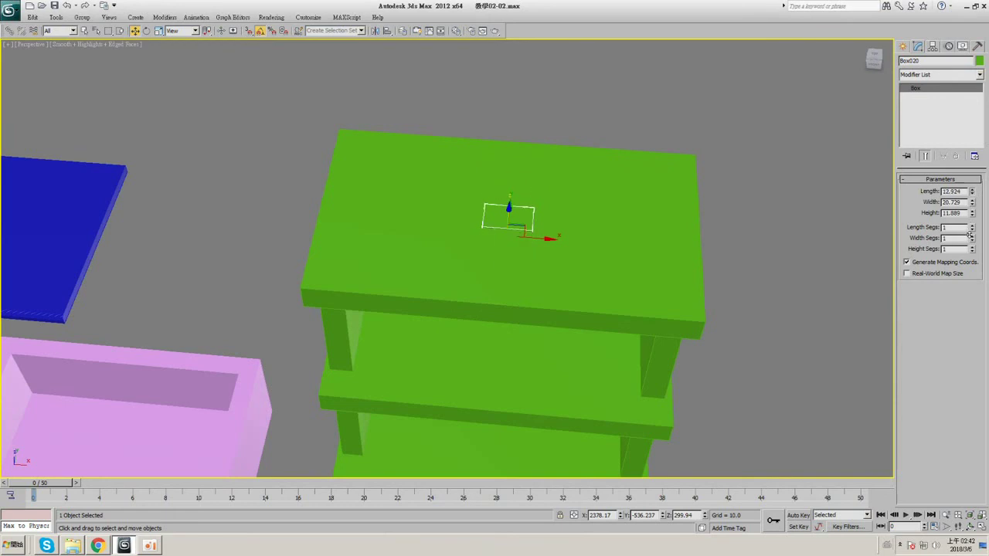
{"action": "middle_click_drag", "start_coordinate": [643, 262], "coordinate": [549, 279]}
{"action": "left_click_drag", "start_coordinate": [972, 214], "coordinate": [972, 205]}
{"action": "middle_click_drag", "start_coordinate": [526, 258], "coordinate": [540, 214], "text": "alt"}
{"action": "scroll", "coordinate": [540, 214], "scroll_direction": "up", "scroll_amount": 2}
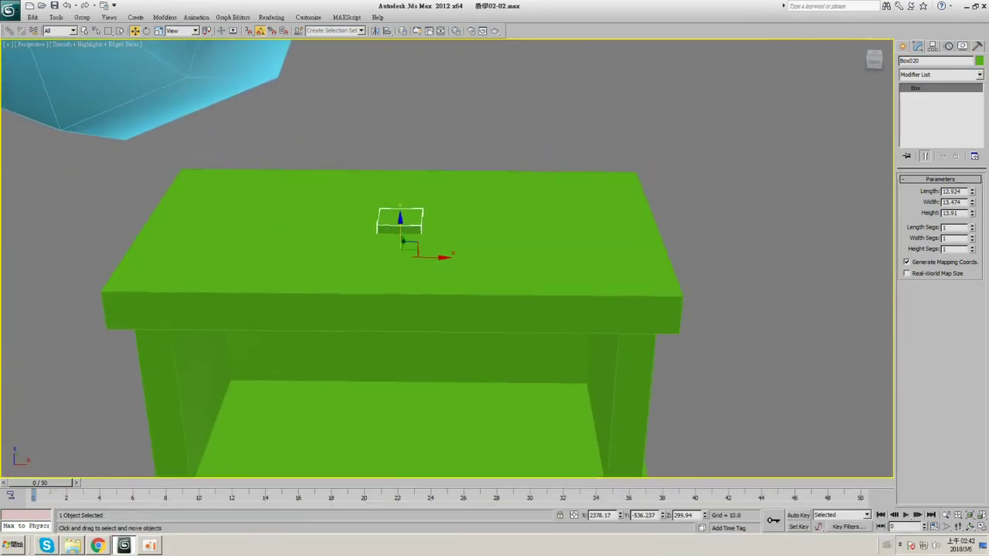
- Clone the small button box along X as two Copies to form a row of three on the cabinet top
{"action": "middle_click_drag", "start_coordinate": [452, 263], "coordinate": [427, 206], "text": "alt"}
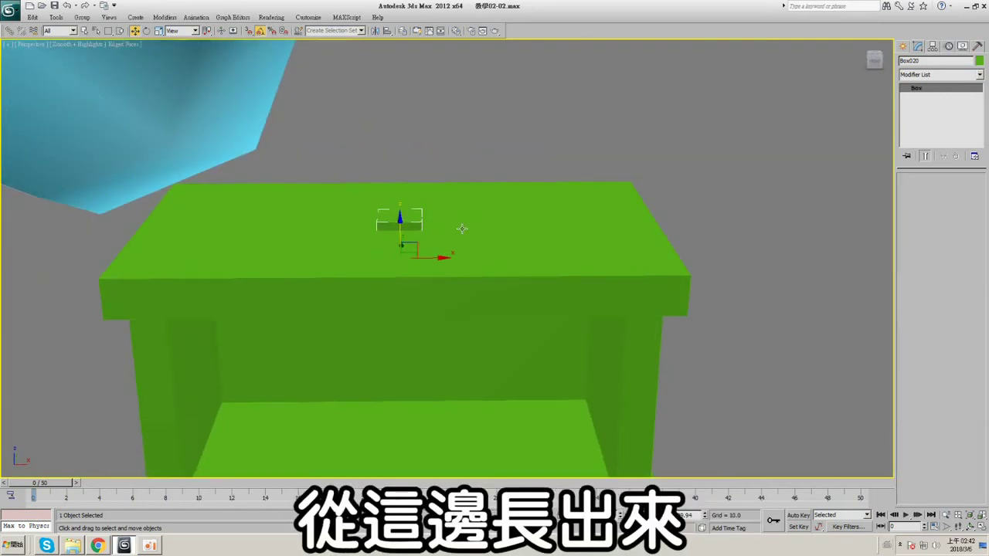
{"action": "key", "text": "F4"}
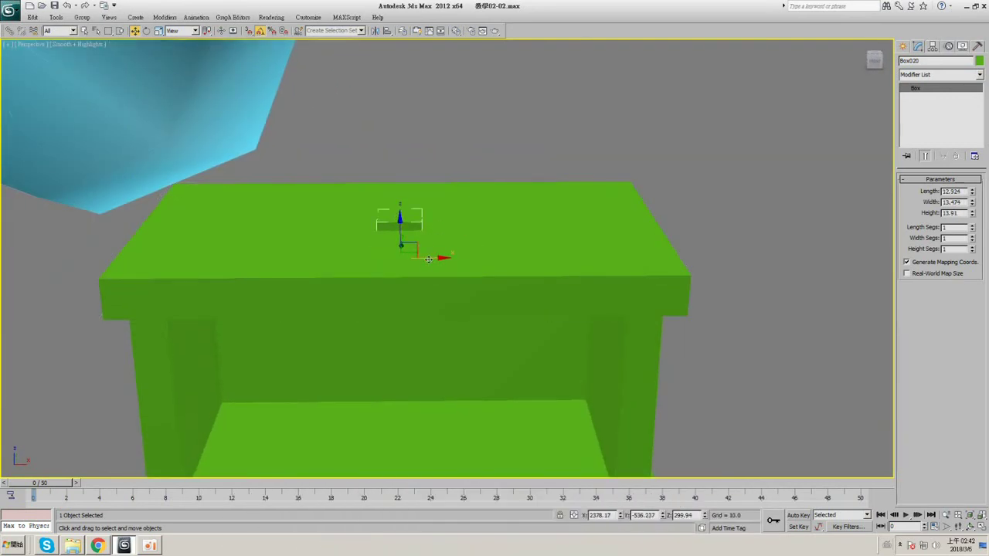
{"action": "left_click_drag", "start_coordinate": [476, 262], "coordinate": [479, 262], "text": "shift"}
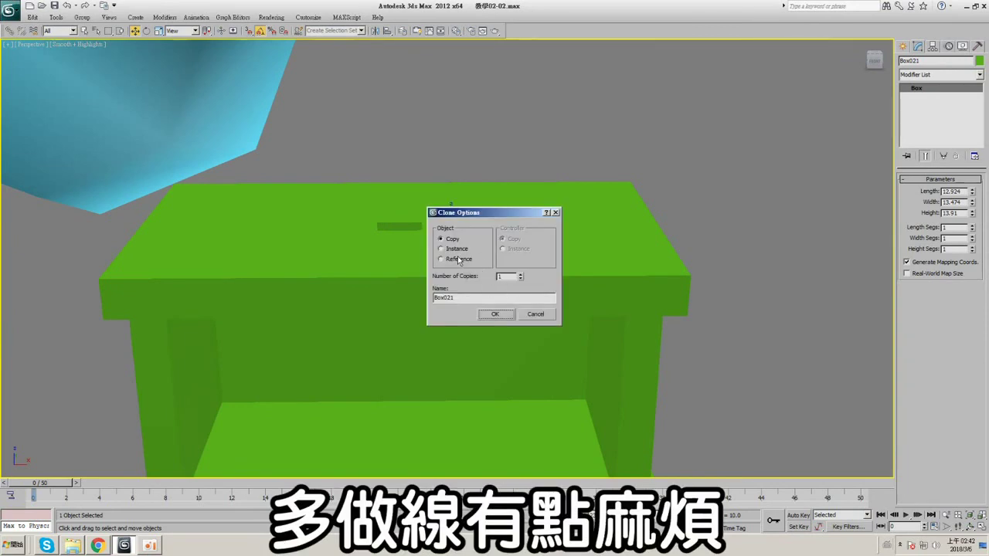
{"action": "left_click", "coordinate": [495, 314]}
{"action": "middle_click_drag", "start_coordinate": [491, 263], "coordinate": [484, 245], "text": "alt"}
- Recolour the row of three button boxes orange, purple and blue along the positive X direction
{"action": "left_click", "coordinate": [978, 61]}
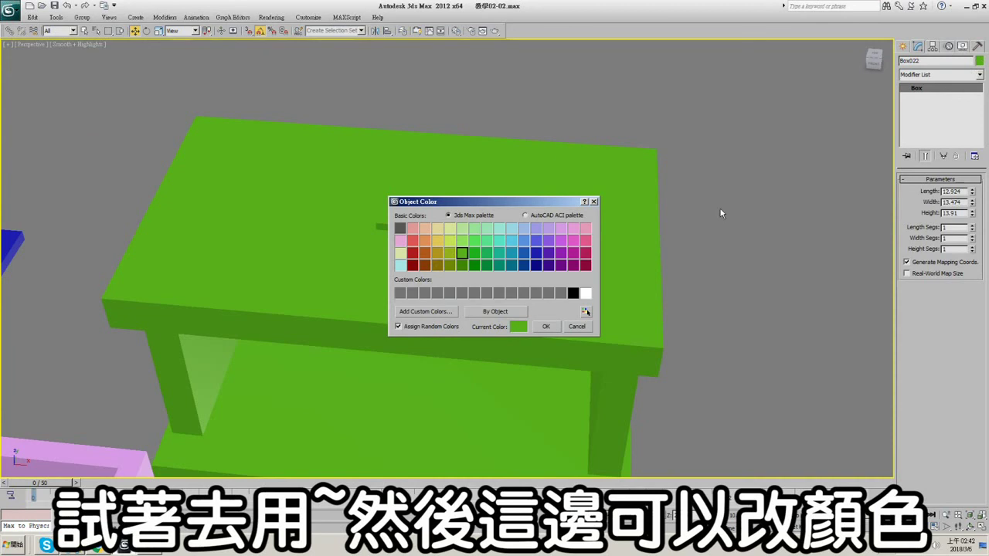
{"action": "left_click", "coordinate": [546, 326]}
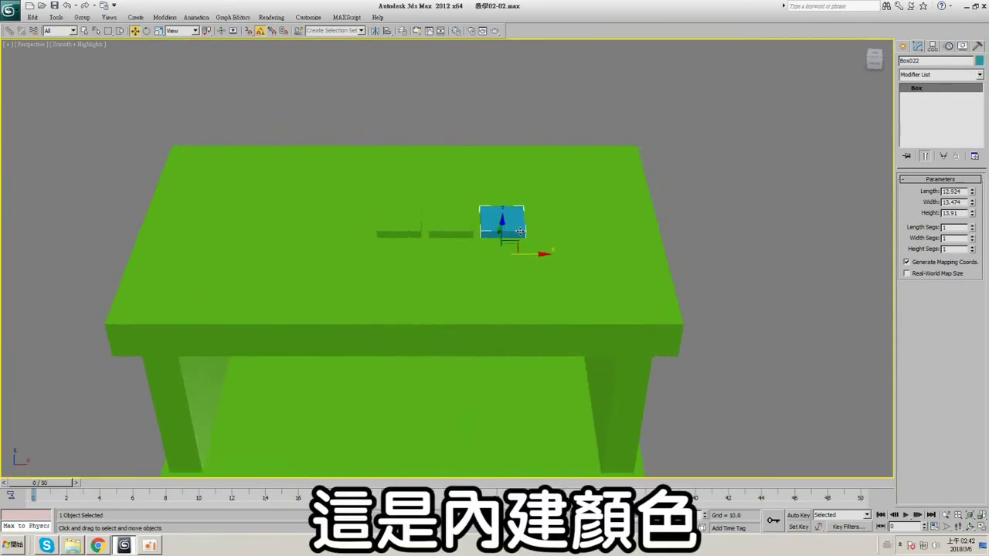
{"action": "left_click", "coordinate": [428, 226], "text": "ctrl"}
{"action": "left_click", "coordinate": [590, 194], "text": "ctrl"}
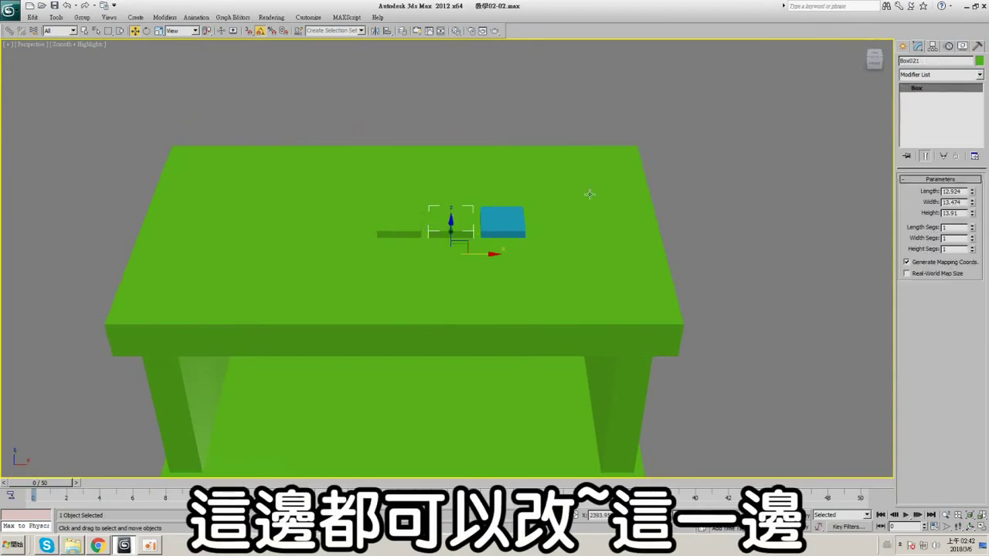
{"action": "left_click", "coordinate": [978, 62]}
{"action": "left_click", "coordinate": [547, 327]}
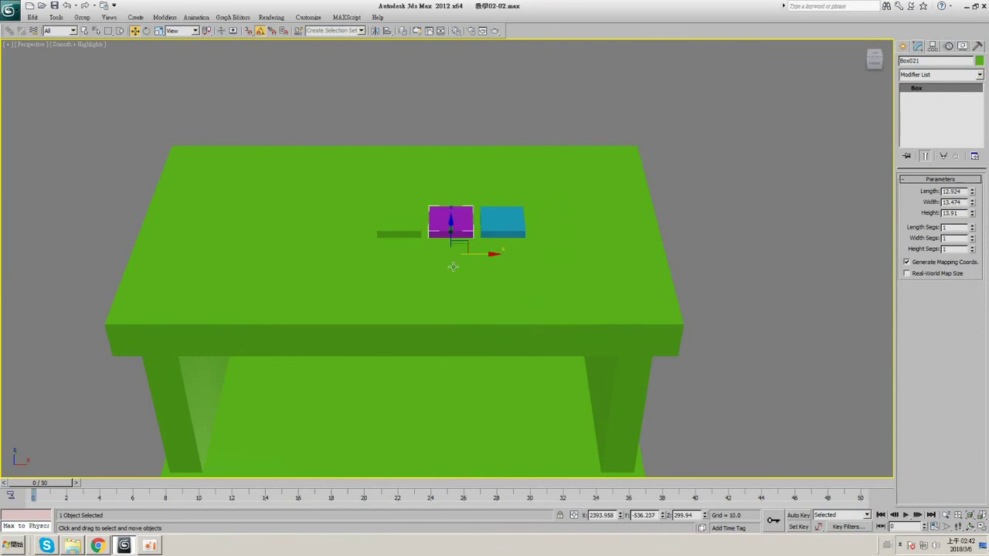
{"action": "left_click", "coordinate": [421, 224]}
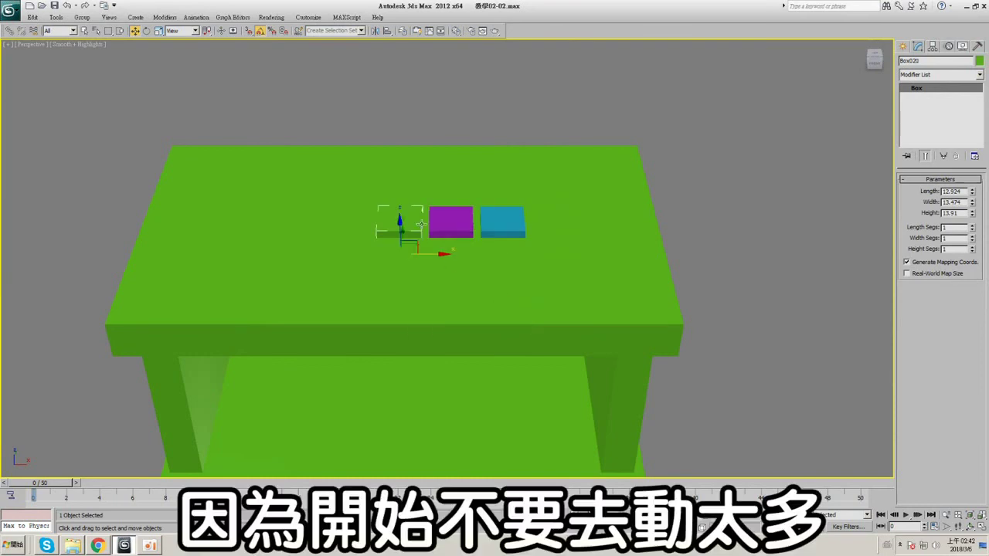
{"action": "left_click", "coordinate": [979, 61]}
{"action": "left_click", "coordinate": [424, 253]}
{"action": "left_click", "coordinate": [546, 327]}
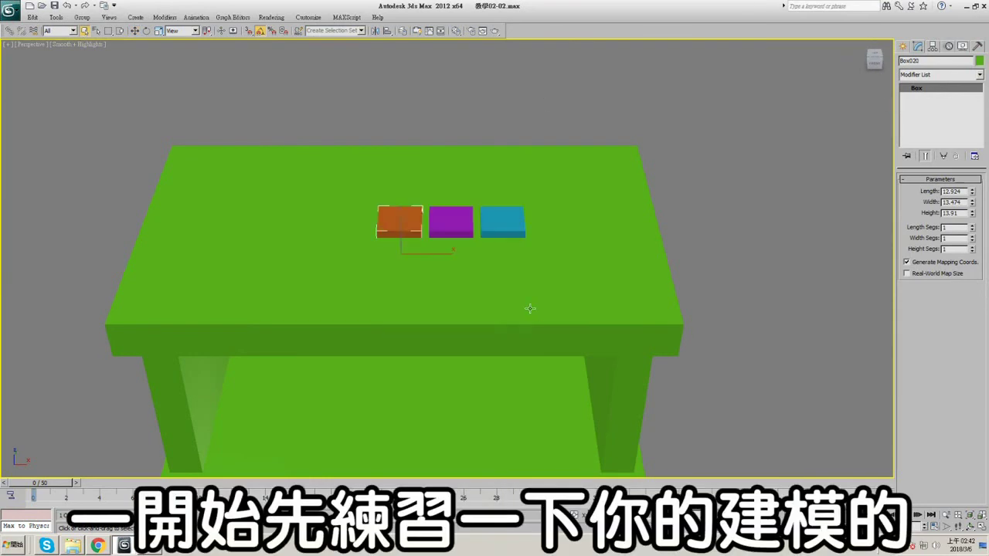
- Convert the cabinet's uppermost board to an Editable Poly
{"action": "scroll", "coordinate": [516, 217], "scroll_direction": "down", "scroll_amount": 8}
{"action": "scroll", "coordinate": [516, 216], "scroll_direction": "up", "scroll_amount": 4}
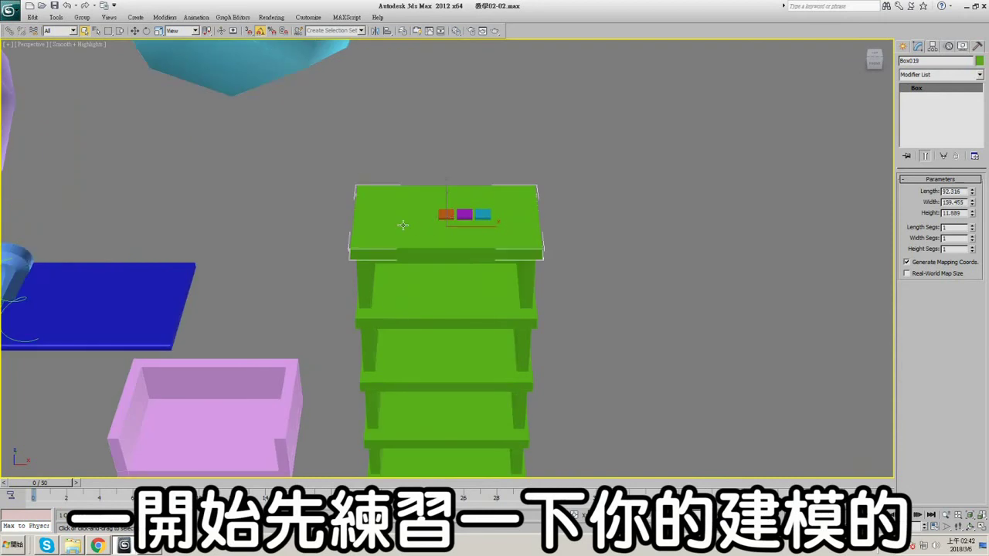
{"action": "middle_click_drag", "start_coordinate": [429, 255], "coordinate": [449, 168]}
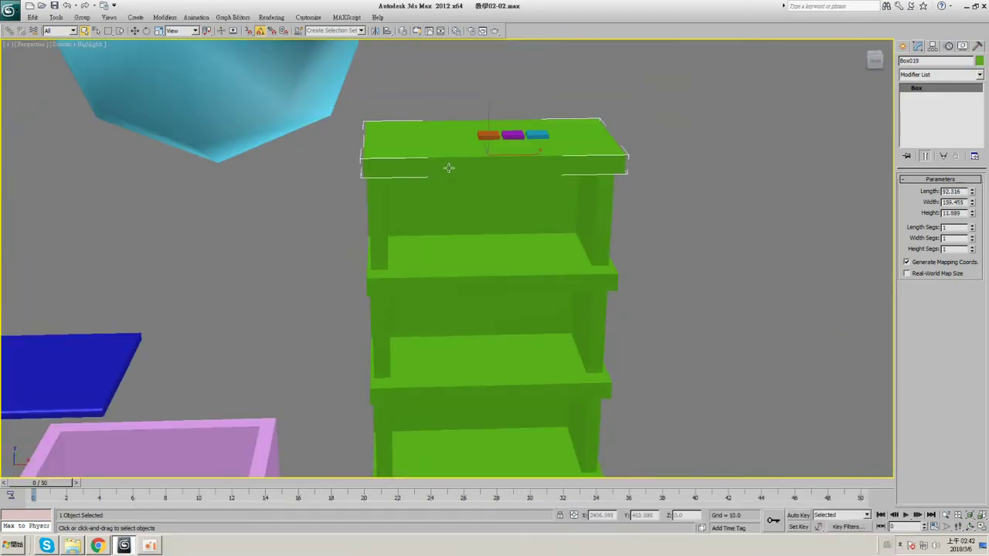
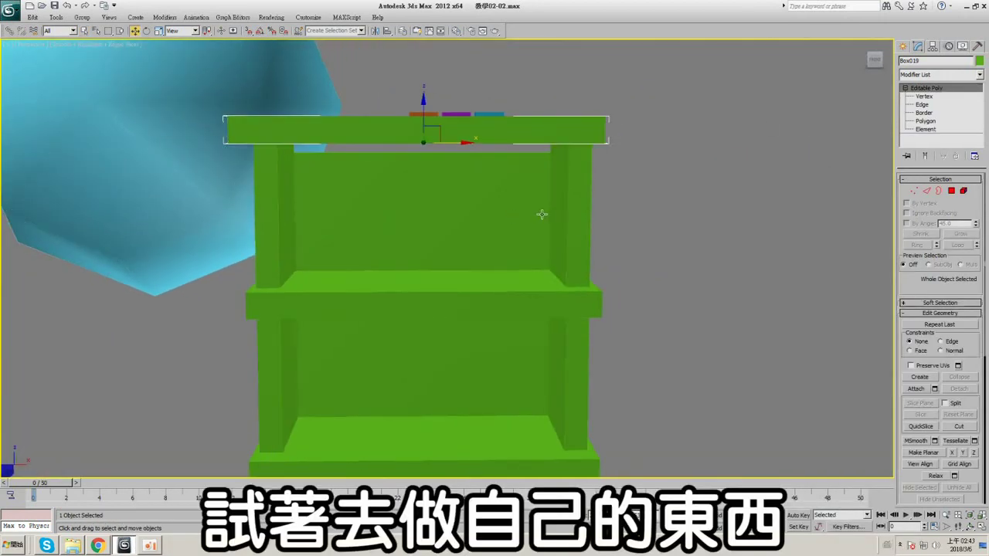
- Create a cylinder with a radius of about 30.6 and a height of about 122.4 on the ground beside the cabinet
{"action": "scroll", "coordinate": [542, 214], "scroll_direction": "down", "scroll_amount": 5}
{"action": "left_click", "coordinate": [906, 46]}
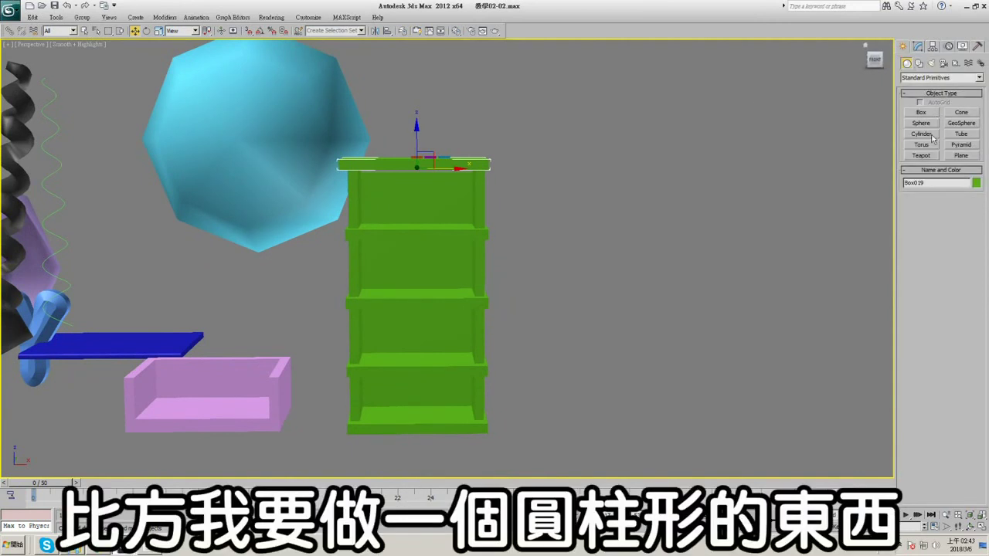
{"action": "middle_click_drag", "start_coordinate": [586, 297], "coordinate": [583, 326], "text": "alt"}
{"action": "left_click_drag", "start_coordinate": [557, 361], "coordinate": [581, 369]}
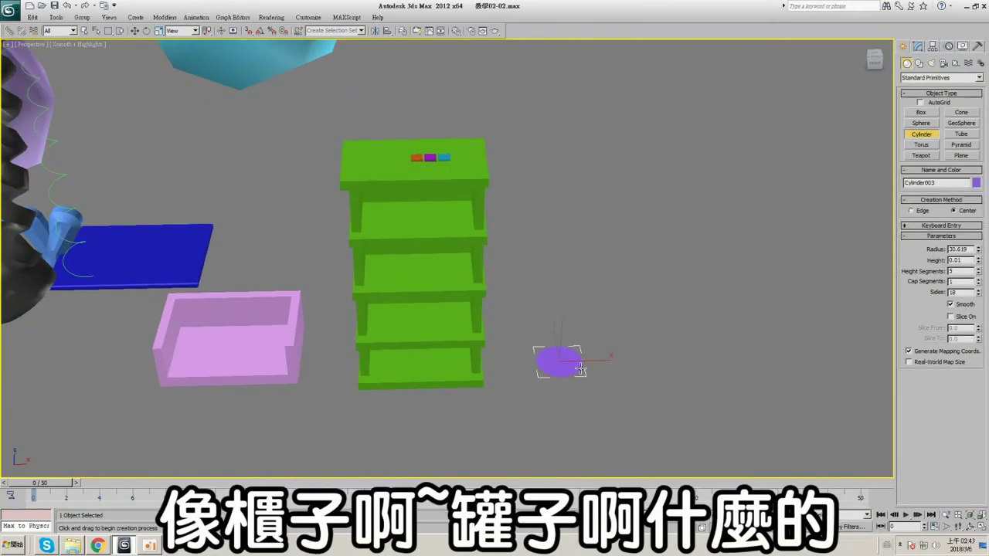
{"action": "left_click", "coordinate": [577, 275]}
- Set the cylinder to 2 cap segments and 12 sides, and display its edged faces
{"action": "middle_click_drag", "start_coordinate": [618, 354], "coordinate": [550, 296]}
{"action": "scroll", "coordinate": [550, 297], "scroll_direction": "up", "scroll_amount": 2}
{"action": "key", "text": "F4"}
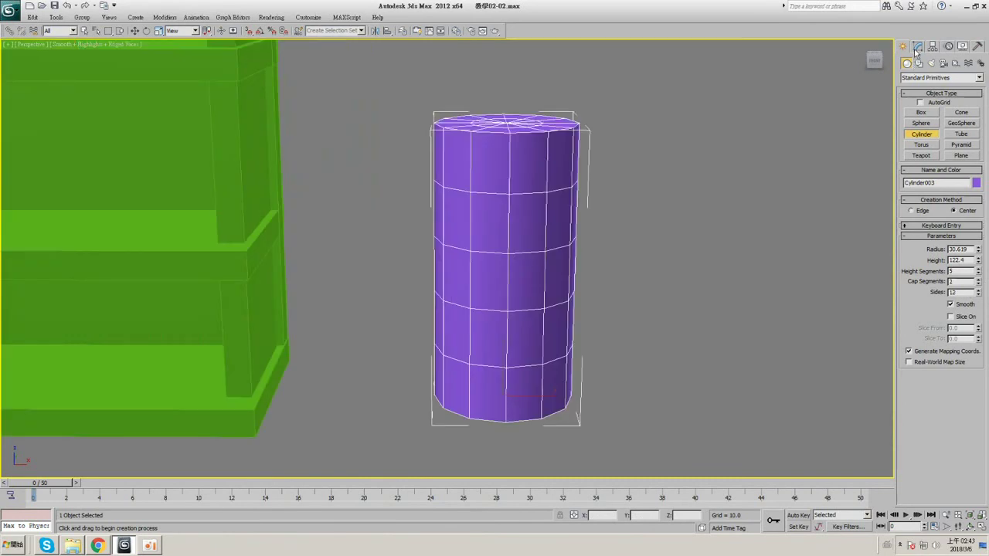
{"action": "left_click", "coordinate": [916, 48]}
{"action": "key", "text": "F4"}
{"action": "key", "text": "F4"}
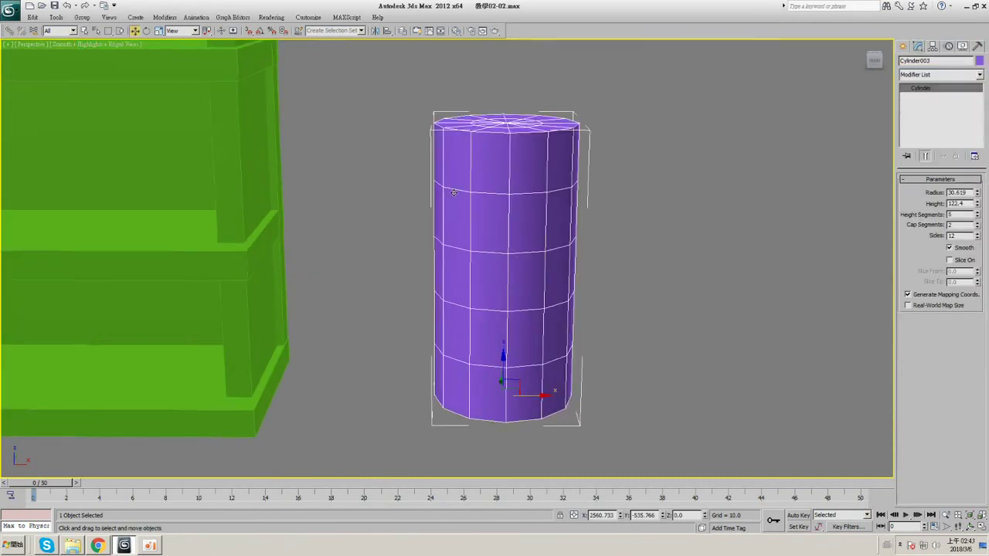
- Convert the cylinder to an Editable Poly and raise its uppermost side edge loop to a height of about 111.6
{"action": "right_click", "coordinate": [451, 190]}
{"action": "left_click", "coordinate": [595, 294]}
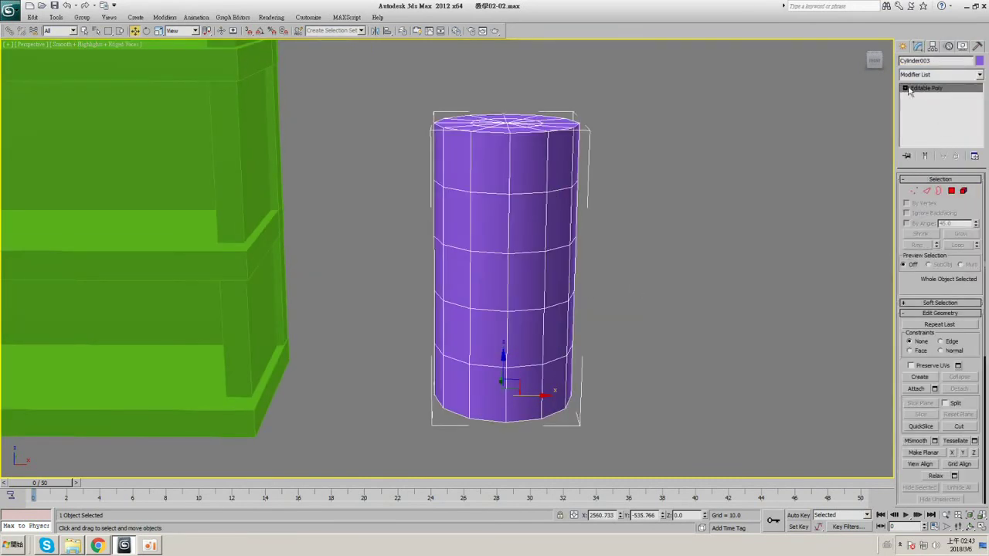
{"action": "key", "text": "2"}
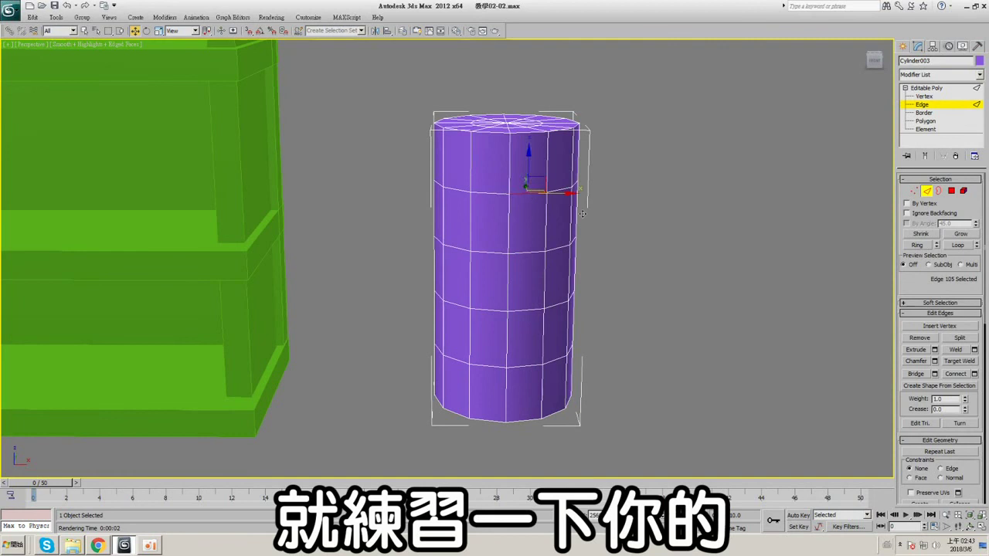
{"action": "left_click", "coordinate": [969, 247]}
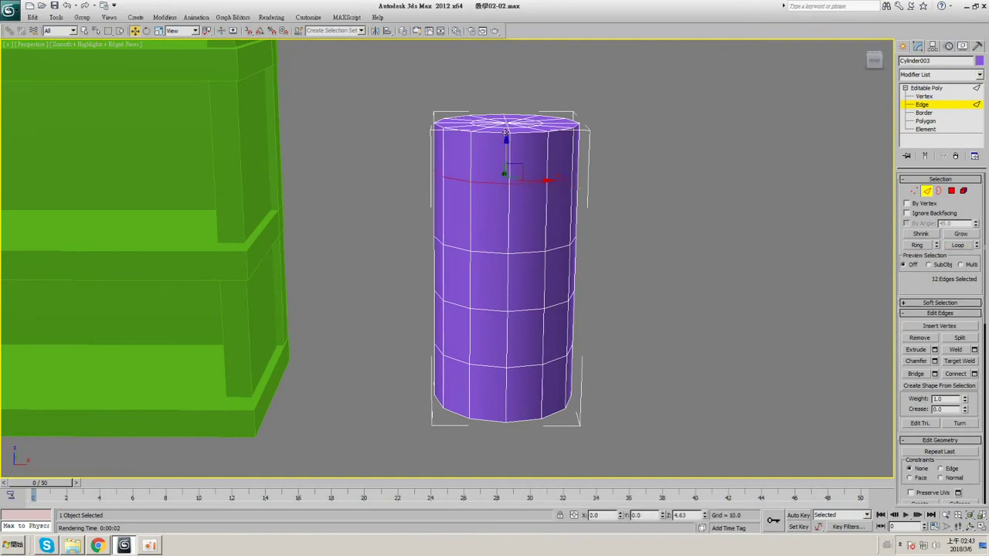
{"action": "left_click_drag", "start_coordinate": [506, 128], "coordinate": [515, 142]}
{"action": "mouse_move", "coordinate": [503, 157]}
{"action": "middle_mouse_down", "text": "alt"}
{"action": "mouse_move", "coordinate": [513, 207]}
{"action": "mouse_move", "coordinate": [506, 152]}
{"action": "mouse_move", "coordinate": [567, 184]}
{"action": "mouse_move", "coordinate": [476, 178]}
{"action": "mouse_move", "coordinate": [464, 159]}
{"action": "mouse_move", "coordinate": [407, 177]}
{"action": "mouse_move", "coordinate": [490, 146]}
{"action": "mouse_move", "coordinate": [500, 165]}
{"action": "middle_mouse_up", "text": "alt"}
{"action": "key", "text": "F3"}
{"action": "key", "text": "F3"}
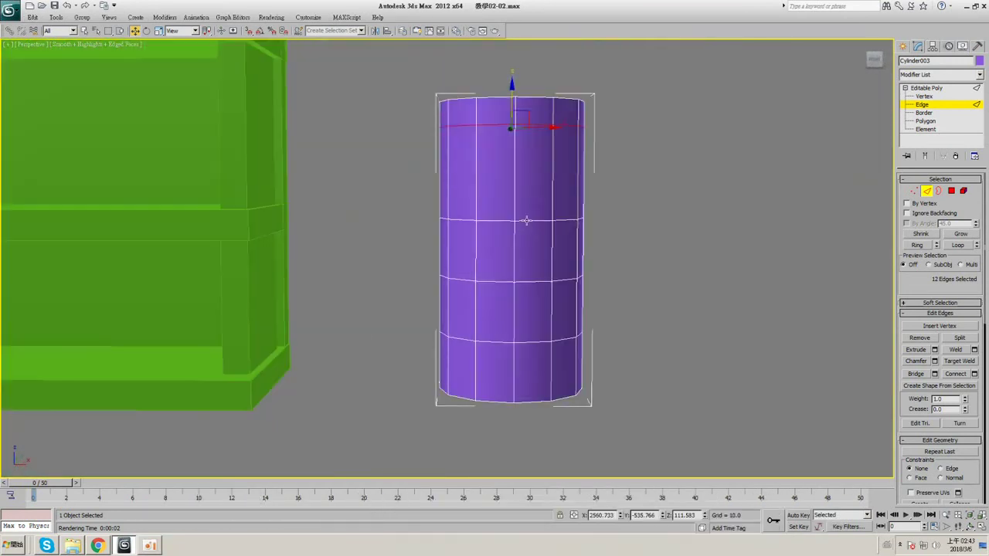
- Connect the vertical side edges directly below the raised loop with one new edge loop halfway down
{"action": "key", "text": "F3"}
{"action": "left_click_drag", "start_coordinate": [415, 167], "coordinate": [609, 182]}
{"action": "key", "text": "F3"}
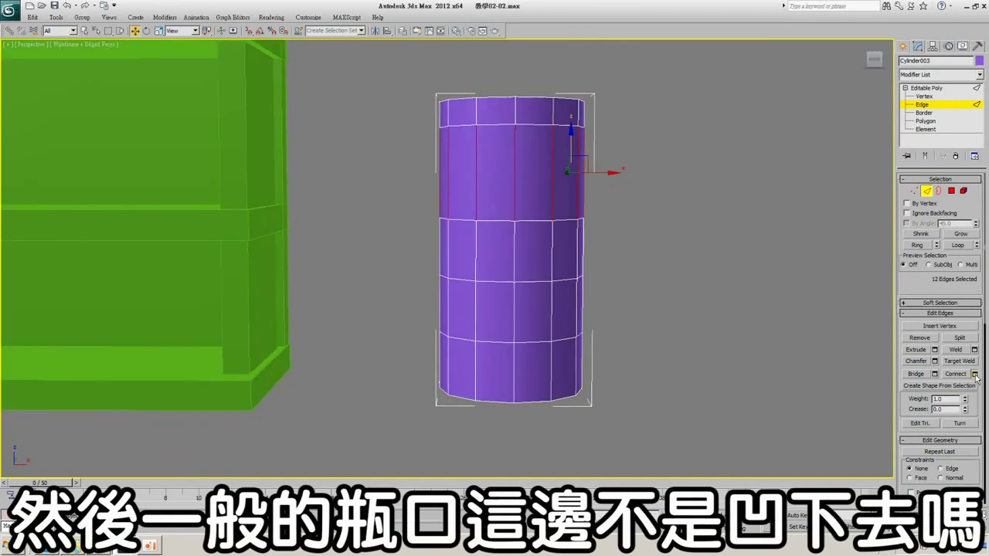
- Select all polygons above the new edge loop and scale them inward horizontally to form a narrow bottle neck
{"action": "key", "text": "4"}
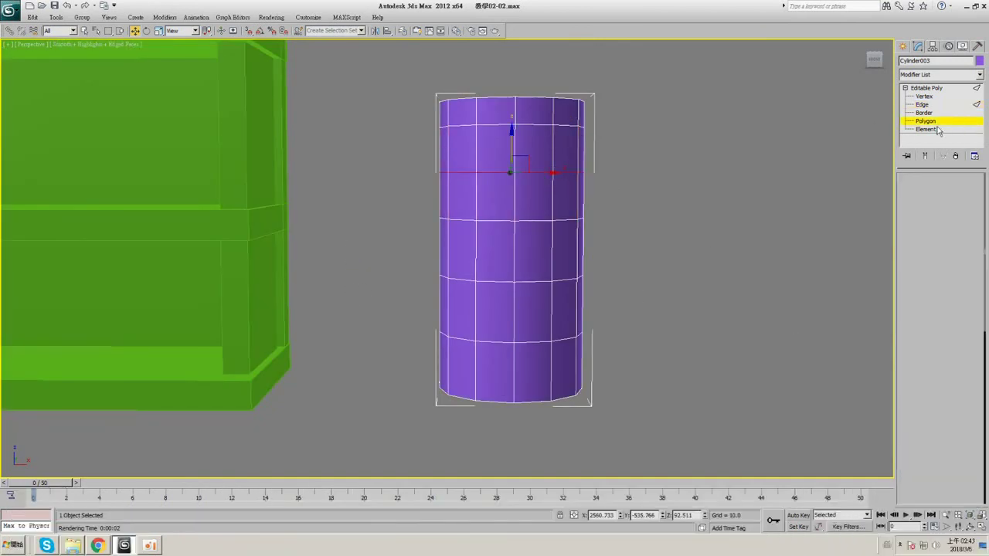
{"action": "key", "text": "F3"}
{"action": "left_click_drag", "start_coordinate": [378, 69], "coordinate": [587, 119]}
{"action": "left_click_drag", "start_coordinate": [654, 147], "coordinate": [653, 147]}
{"action": "key", "text": "F3"}
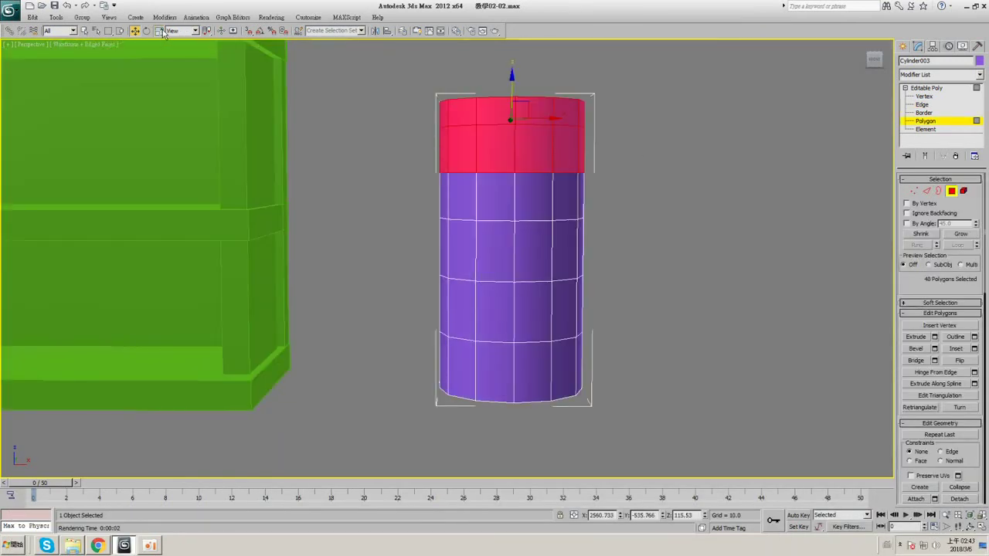
{"action": "middle_click_drag", "start_coordinate": [445, 110], "coordinate": [499, 161], "text": "alt"}
{"action": "left_click_drag", "start_coordinate": [530, 129], "coordinate": [510, 66]}
{"action": "key", "text": "F4"}
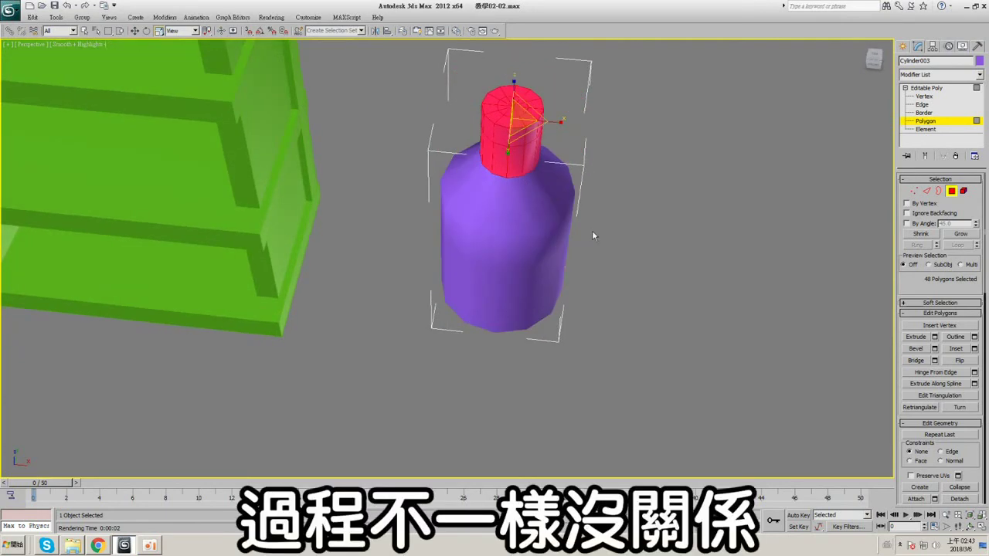
{"action": "middle_click_drag", "start_coordinate": [591, 230], "coordinate": [533, 207], "text": "alt"}
- Select the whole bottle element and auto-smooth it, checking the shading without edged faces
{"action": "key", "text": "F4"}
{"action": "left_click", "coordinate": [925, 105]}
{"action": "left_click", "coordinate": [925, 105]}
{"action": "key", "text": "F4"}
{"action": "key", "text": "F4"}
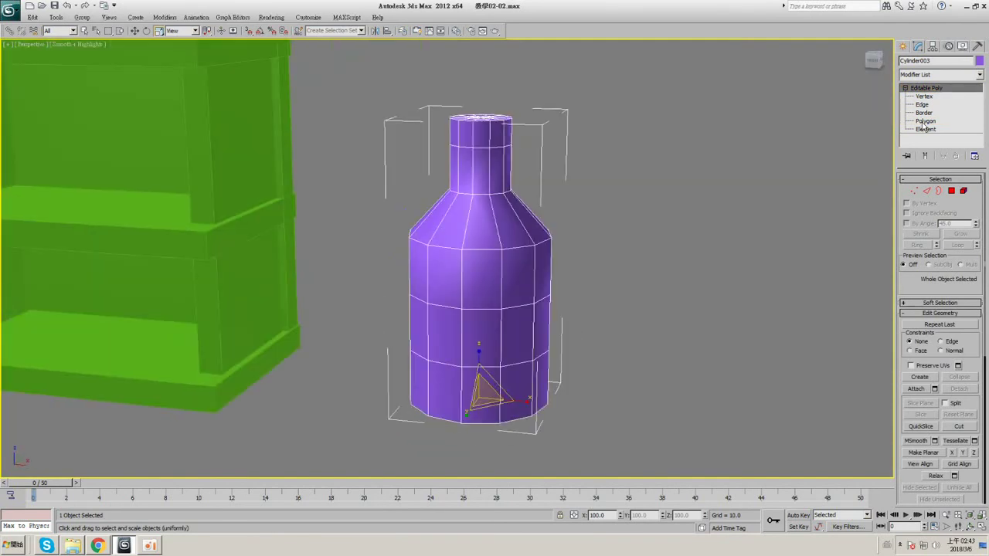
{"action": "left_click", "coordinate": [925, 129]}
{"action": "left_click", "coordinate": [484, 260]}
{"action": "scroll", "coordinate": [927, 309], "scroll_direction": "down", "scroll_amount": 5}
{"action": "scroll", "coordinate": [943, 394], "scroll_direction": "down", "scroll_amount": 3}
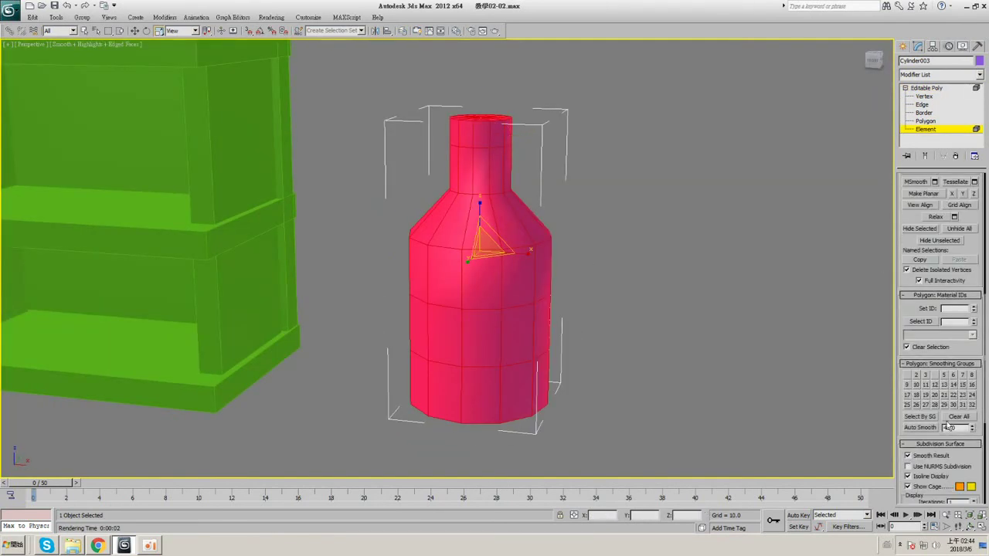
{"action": "left_click", "coordinate": [937, 90]}
{"action": "key", "text": "F4"}
{"action": "mouse_move", "coordinate": [605, 192]}
{"action": "middle_mouse_down", "text": "alt"}
{"action": "mouse_move", "coordinate": [599, 216]}
{"action": "mouse_move", "coordinate": [604, 196]}
{"action": "middle_mouse_up", "text": "alt"}
- Auto-smooth the bottle element with a threshold of 45 and check the shading without edged faces
{"action": "left_click", "coordinate": [934, 131]}
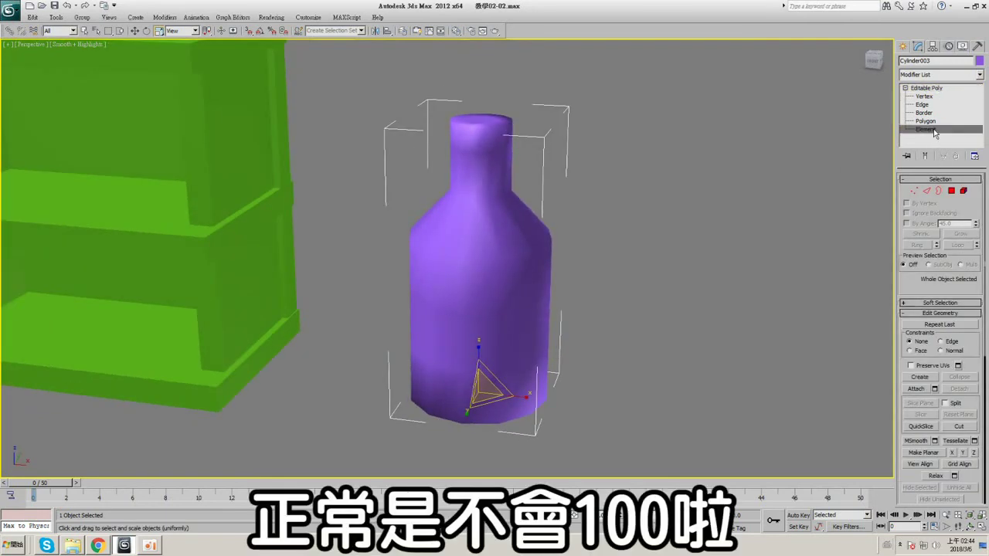
{"action": "left_click", "coordinate": [931, 130]}
{"action": "key", "text": "F4"}
{"action": "scroll", "coordinate": [942, 347], "scroll_direction": "down", "scroll_amount": 5}
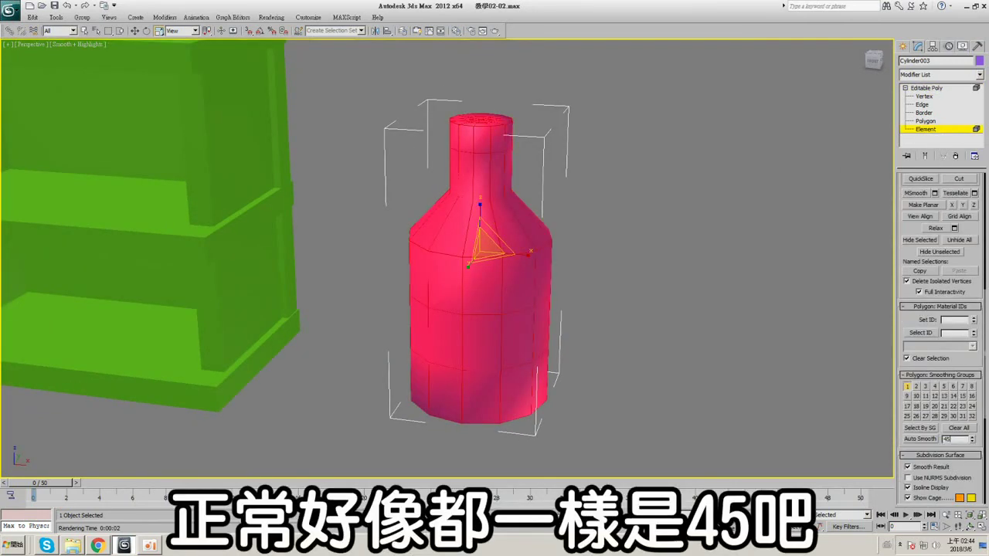
{"action": "left_click", "coordinate": [918, 438]}
{"action": "left_click", "coordinate": [935, 90]}
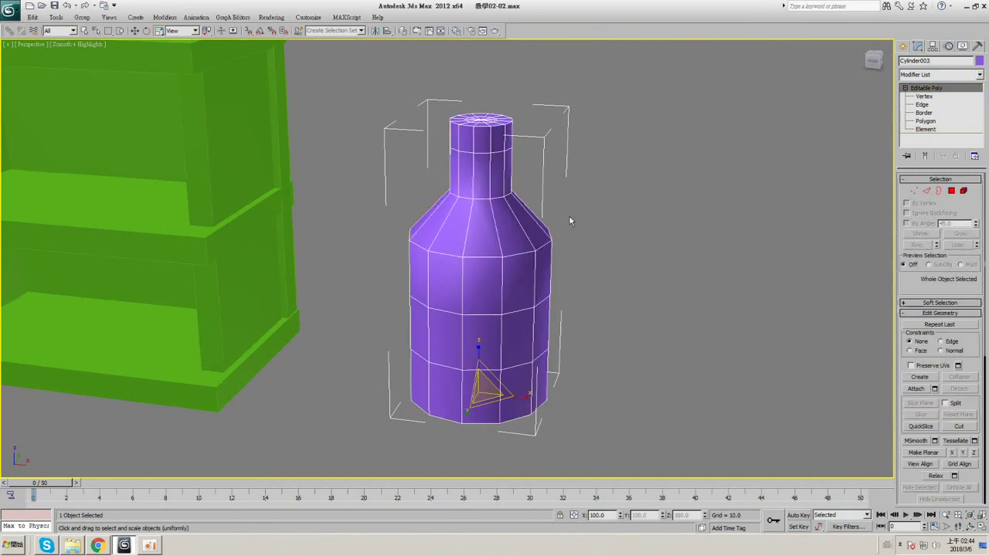
{"action": "key", "text": "F4"}
{"action": "middle_click_drag", "start_coordinate": [536, 190], "coordinate": [775, 128], "text": "alt"}
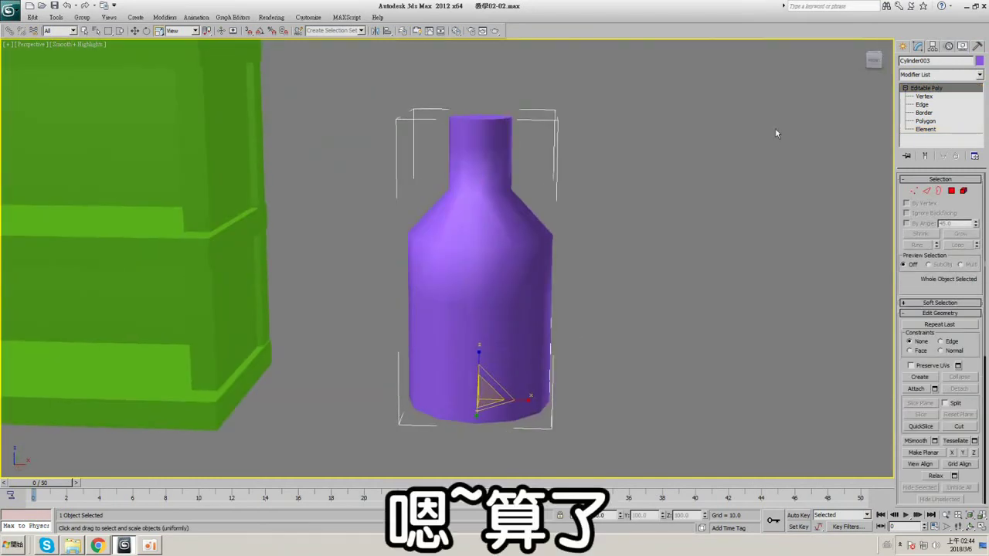
- Auto-smooth the bottle element with a threshold of 100 and return to the object level with edged faces displayed
{"action": "left_click", "coordinate": [930, 131]}
{"action": "key", "text": "F4"}
{"action": "scroll", "coordinate": [938, 347], "scroll_direction": "down", "scroll_amount": 5}
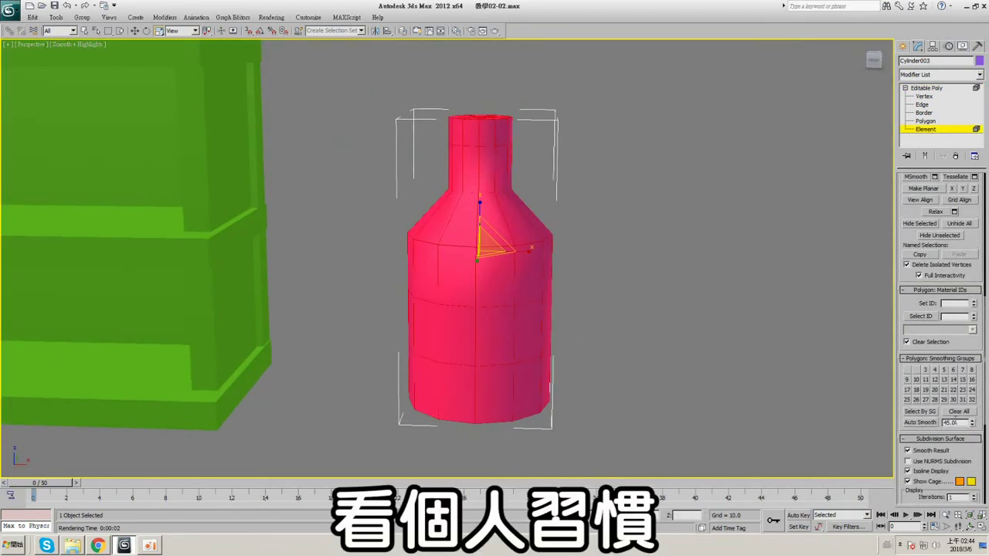
{"action": "left_click_drag", "start_coordinate": [958, 423], "coordinate": [924, 431]}
{"action": "type", "text": "100"}
{"action": "left_click", "coordinate": [920, 422]}
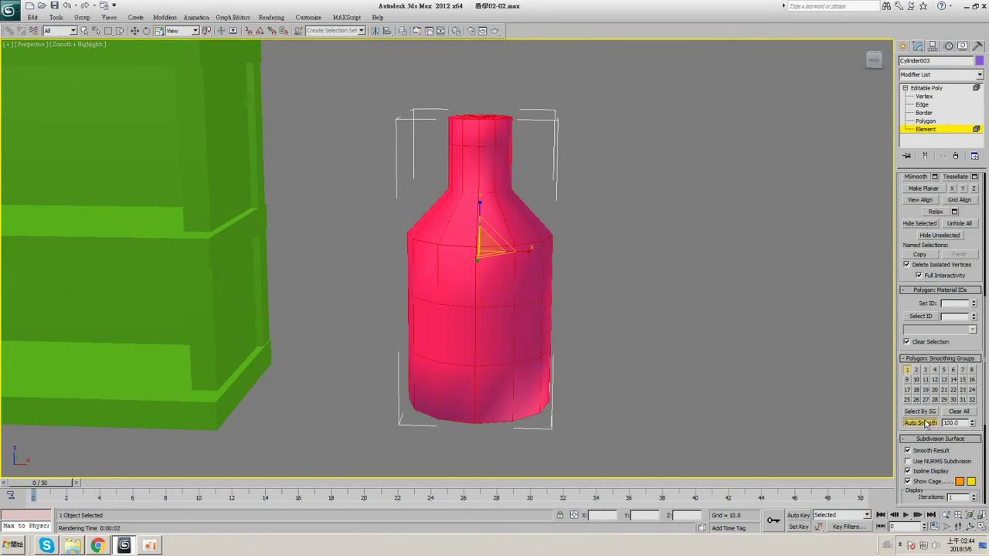
{"action": "left_click", "coordinate": [926, 88]}
{"action": "middle_click_drag", "start_coordinate": [571, 208], "coordinate": [567, 130], "text": "alt"}
{"action": "key", "text": "F4"}
{"action": "middle_click_drag", "start_coordinate": [512, 188], "coordinate": [514, 248], "text": "alt"}
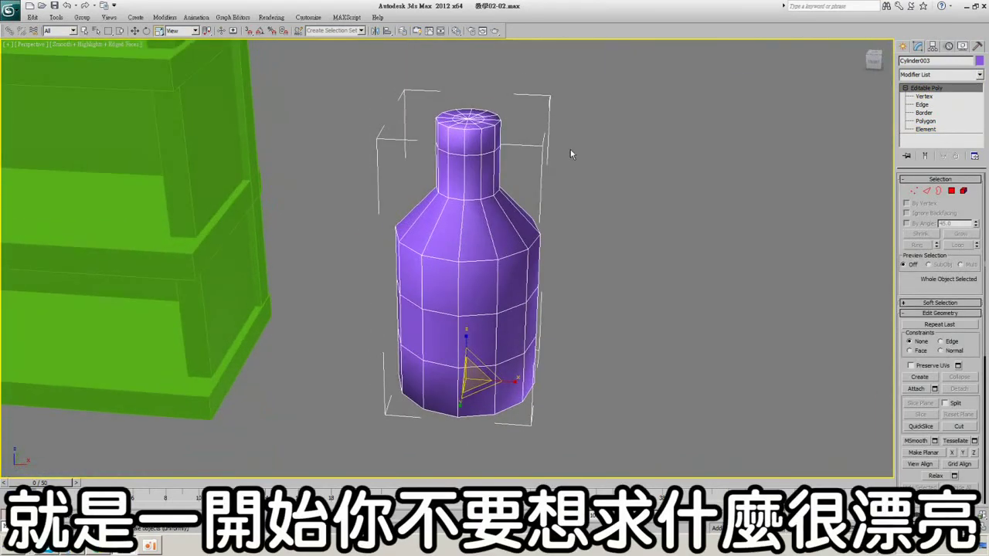
- Select the edge loop at the base of the bottle neck and add a TurboSmooth modifier to the bottle
{"action": "left_click", "coordinate": [921, 104]}
{"action": "double_click", "coordinate": [481, 198]}
{"action": "scroll", "coordinate": [482, 203], "scroll_direction": "up", "scroll_amount": 6}
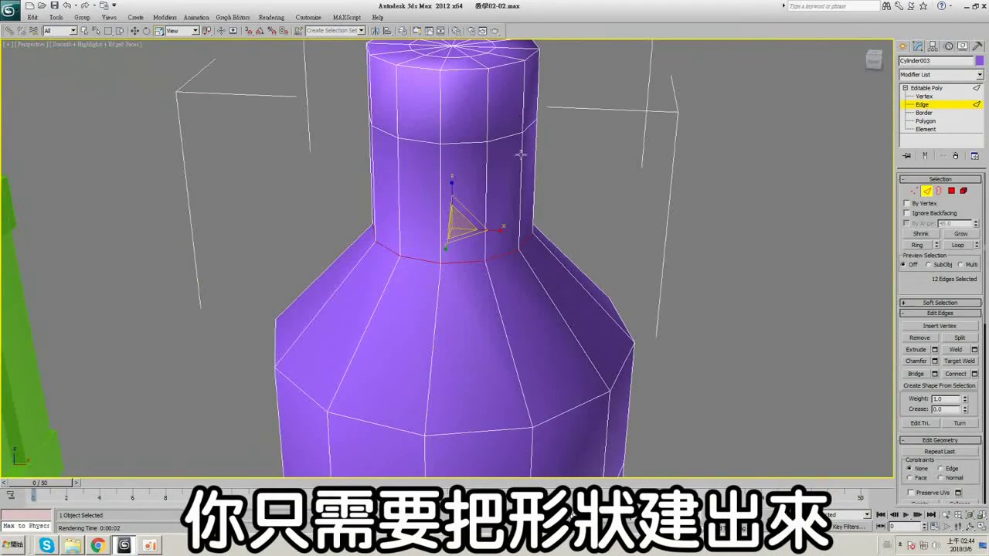
{"action": "key", "text": "F4"}
{"action": "left_click", "coordinate": [946, 89]}
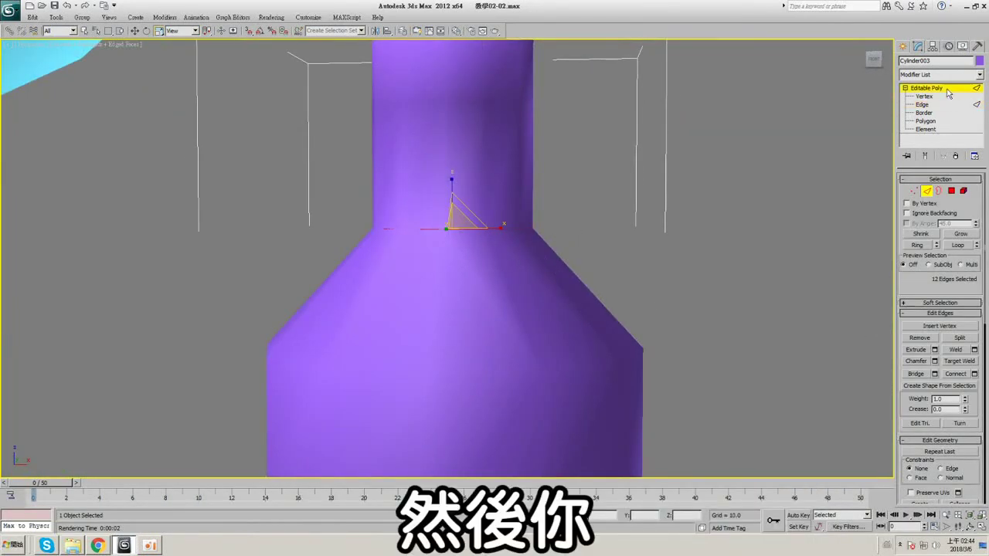
{"action": "left_click", "coordinate": [979, 75]}
{"action": "left_click_drag", "start_coordinate": [980, 197], "coordinate": [980, 432]}
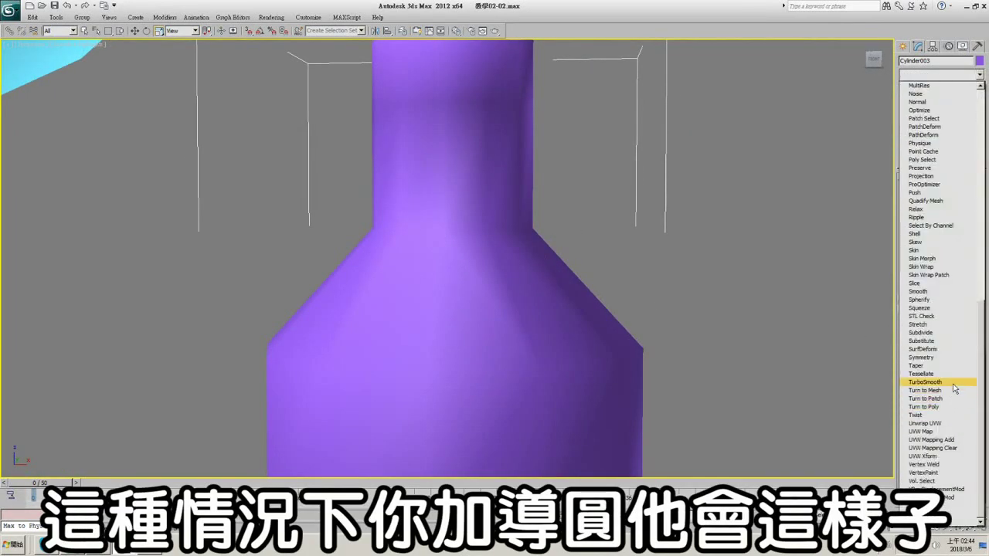
{"action": "left_click", "coordinate": [955, 389]}
{"action": "scroll", "coordinate": [494, 262], "scroll_direction": "down", "scroll_amount": 5}
{"action": "middle_click_drag", "start_coordinate": [495, 263], "coordinate": [526, 301], "text": "alt"}
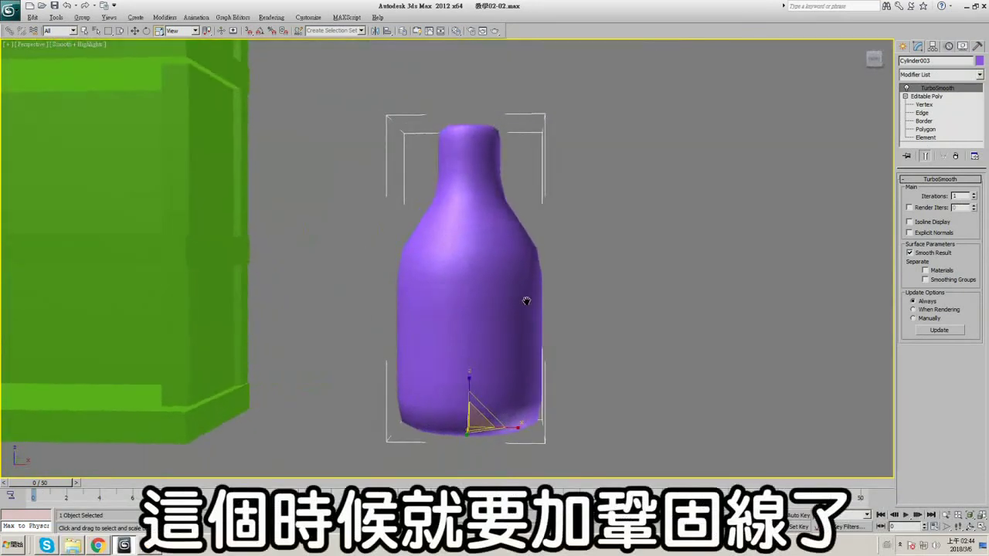
- Compare the neck base in the Editable Poly cage with its TurboSmooth result
{"action": "scroll", "coordinate": [526, 301], "scroll_direction": "up", "scroll_amount": 4}
{"action": "key", "text": "F4"}
{"action": "left_click", "coordinate": [936, 114]}
{"action": "middle_click_drag", "start_coordinate": [518, 130], "coordinate": [543, 141]}
{"action": "scroll", "coordinate": [516, 180], "scroll_direction": "up", "scroll_amount": 5}
{"action": "scroll", "coordinate": [516, 180], "scroll_direction": "up", "scroll_amount": 3}
{"action": "left_click", "coordinate": [937, 88]}
{"action": "key", "text": "F4"}
{"action": "middle_click_drag", "start_coordinate": [555, 96], "coordinate": [552, 162]}
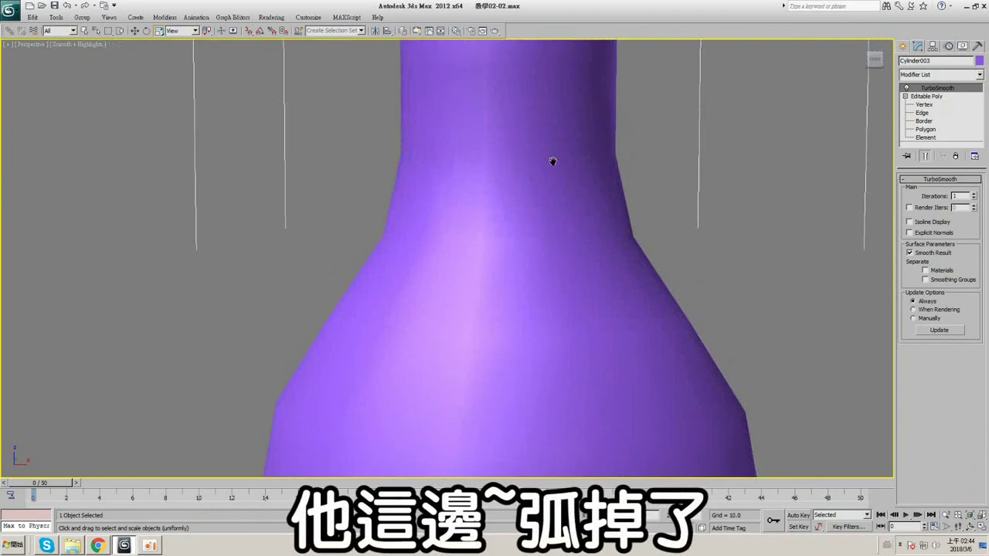
{"action": "key", "text": "F4"}
- Connect the lower neck's vertical edges with one support loop just above the neck base, using a slide of 93
{"action": "left_click", "coordinate": [921, 112]}
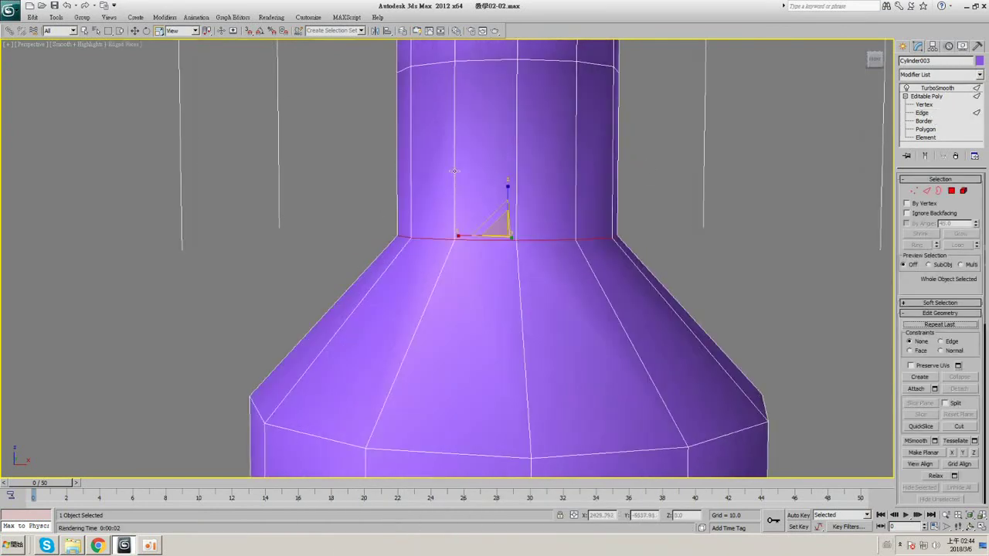
{"action": "key", "text": "F3"}
{"action": "key", "text": "F3"}
{"action": "left_click", "coordinate": [973, 373]}
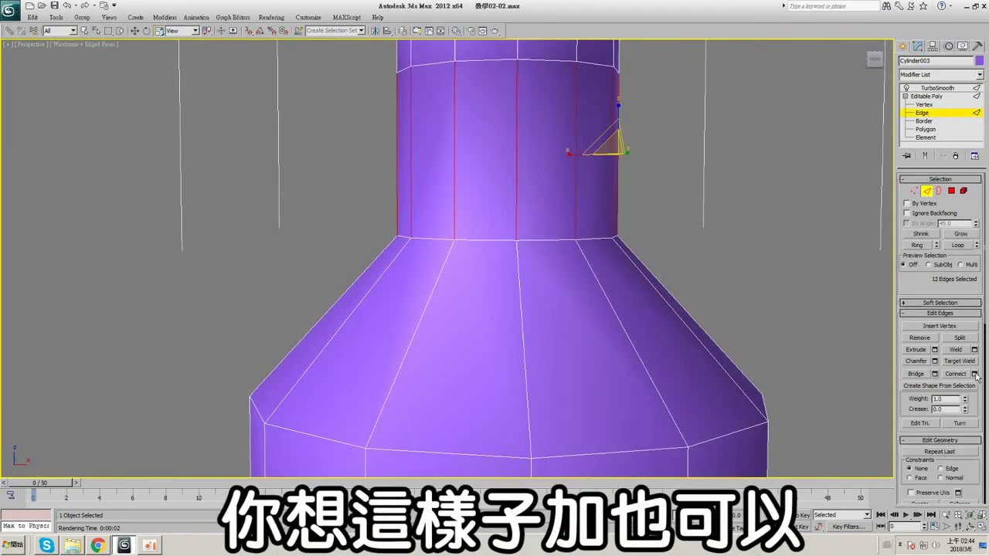
{"action": "left_click_drag", "start_coordinate": [356, 283], "coordinate": [491, 311]}
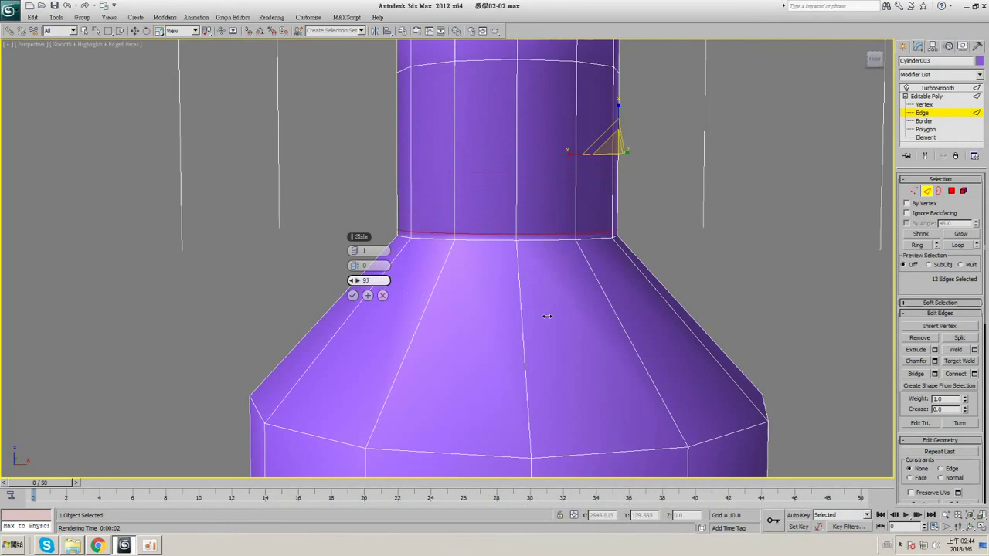
{"action": "left_click", "coordinate": [353, 295]}
- Connect the sloped shoulder edges with a support loop just below the neck base and check the TurboSmooth result
{"action": "key", "text": "F3"}
{"action": "left_click_drag", "start_coordinate": [285, 262], "coordinate": [718, 304]}
{"action": "key", "text": "F3"}
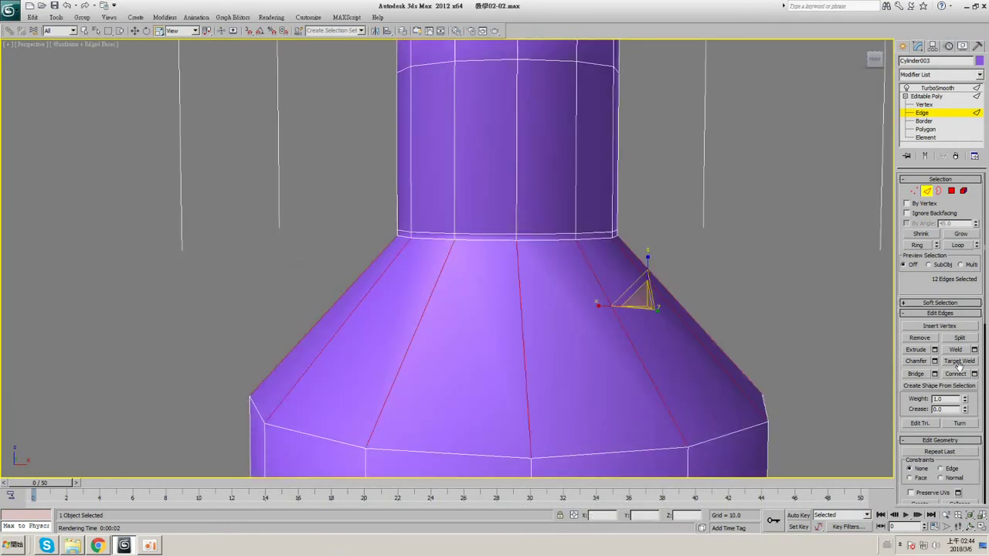
{"action": "left_click", "coordinate": [974, 374]}
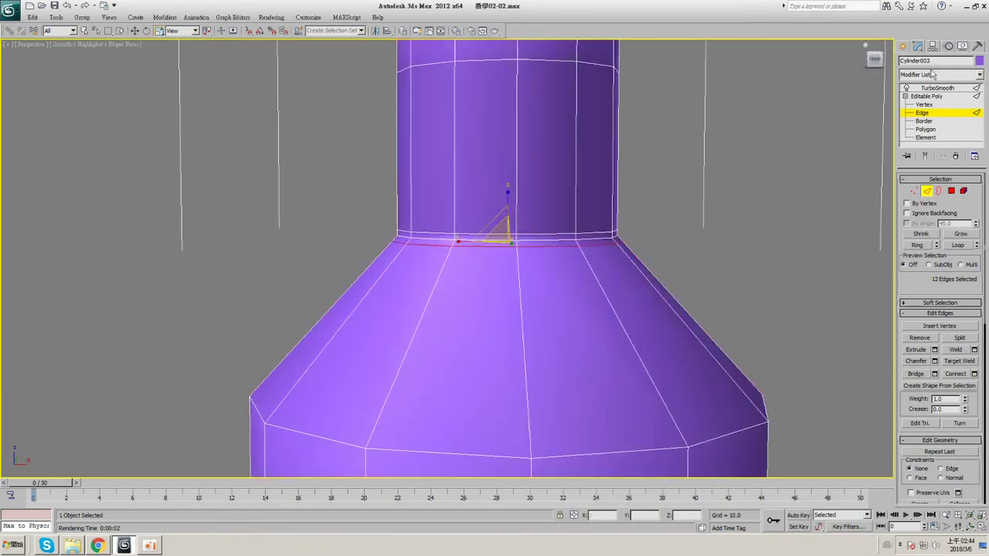
{"action": "left_click", "coordinate": [940, 97]}
{"action": "left_click", "coordinate": [938, 88]}
{"action": "key", "text": "F4"}
{"action": "mouse_move", "coordinate": [606, 230]}
{"action": "middle_mouse_down", "text": "alt"}
{"action": "mouse_move", "coordinate": [572, 252]}
{"action": "mouse_move", "coordinate": [611, 233]}
{"action": "middle_mouse_up", "text": "alt"}
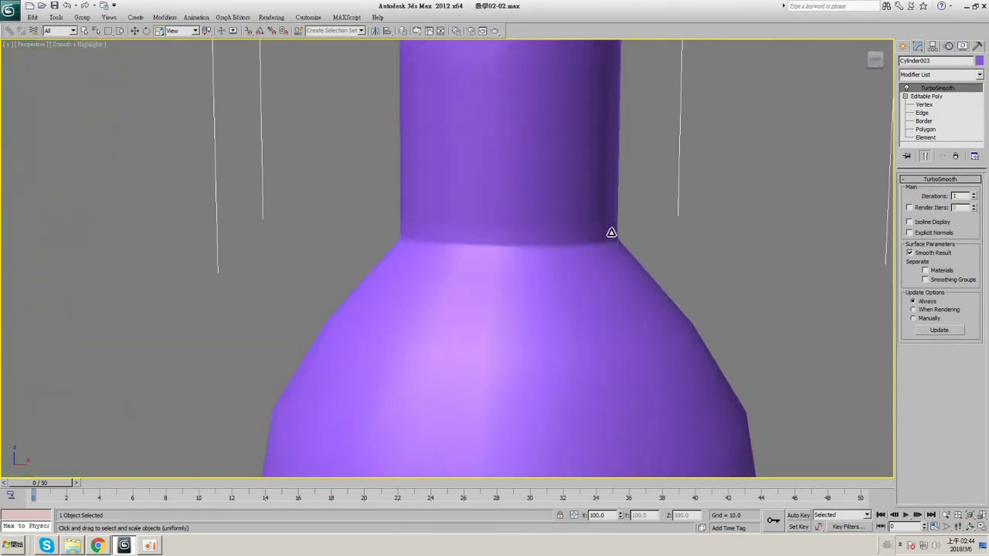
- Chamfer the full edge loop at the neck base with 2 segments and an amount smaller than 1.0
{"action": "key", "text": "F4"}
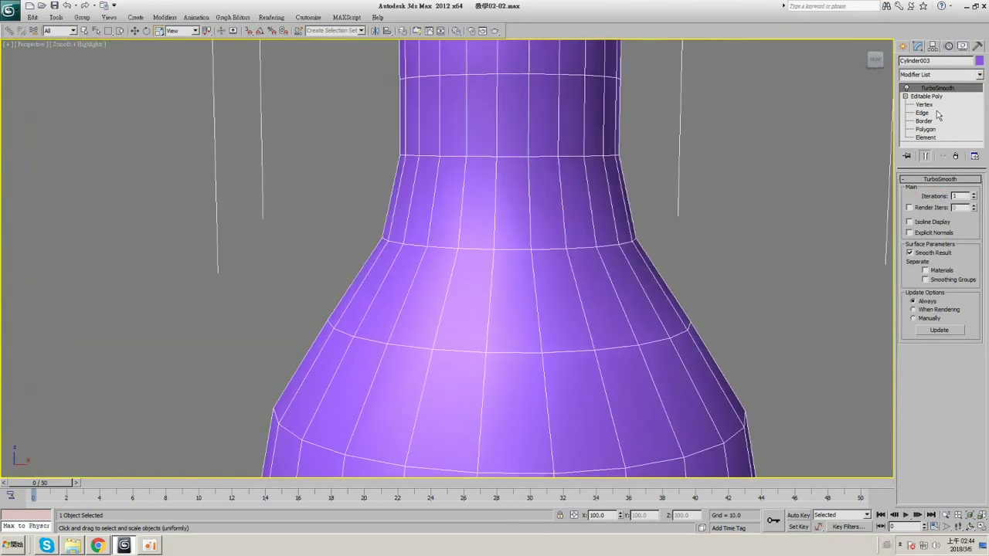
{"action": "left_click", "coordinate": [937, 114]}
{"action": "key", "text": "F3"}
{"action": "left_click", "coordinate": [561, 245]}
{"action": "key", "text": "F3"}
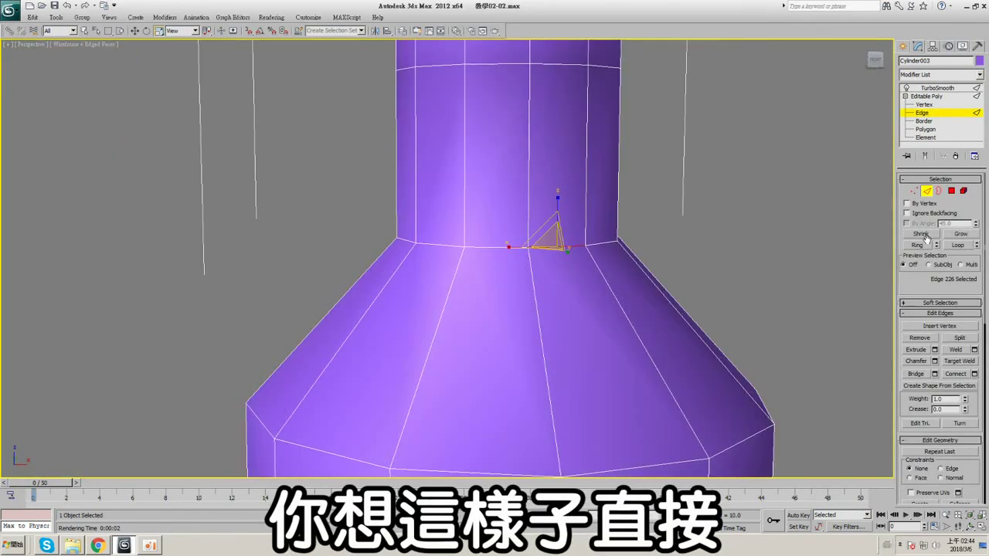
{"action": "left_click", "coordinate": [957, 245]}
{"action": "left_click", "coordinate": [934, 362]}
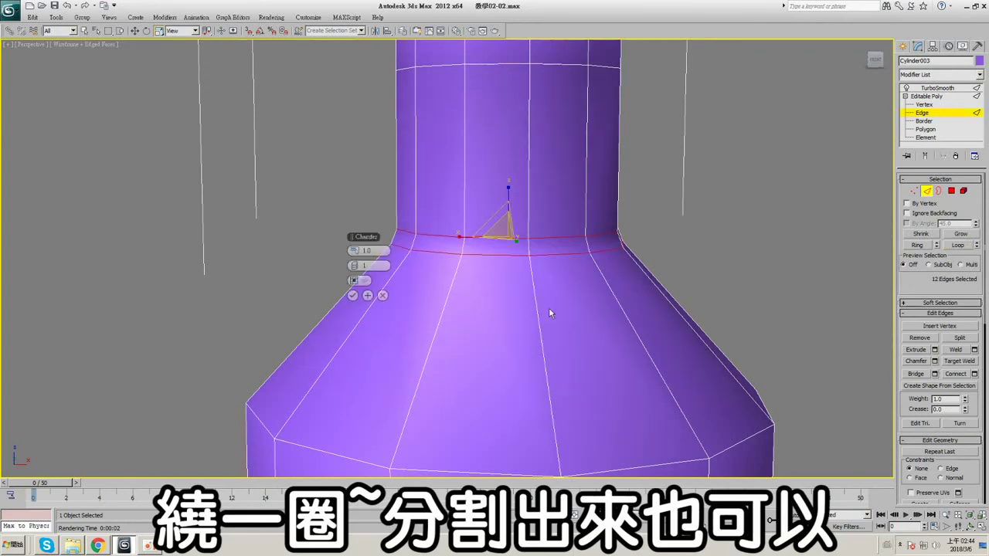
{"action": "left_click", "coordinate": [358, 265]}
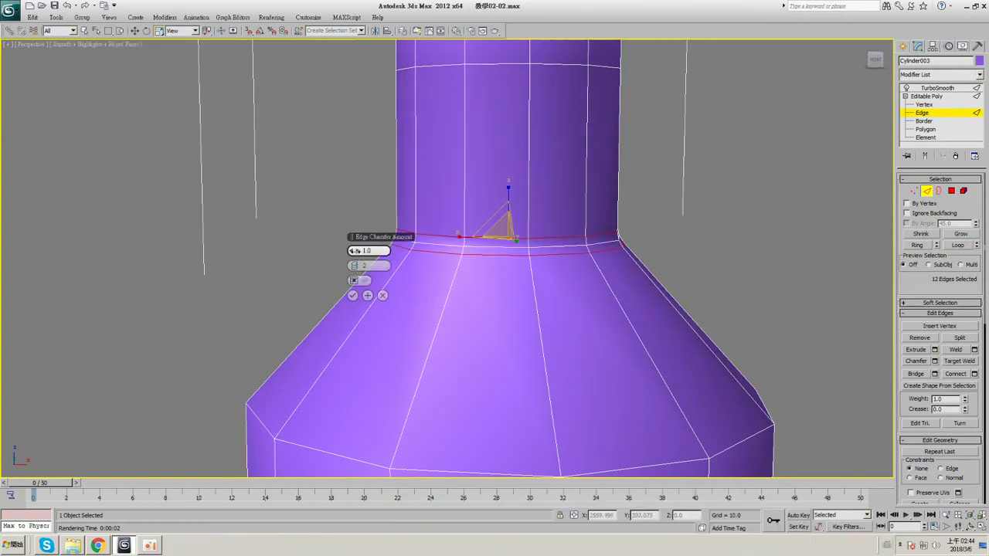
{"action": "left_click_drag", "start_coordinate": [355, 251], "coordinate": [356, 268]}
{"action": "left_click", "coordinate": [352, 296]}
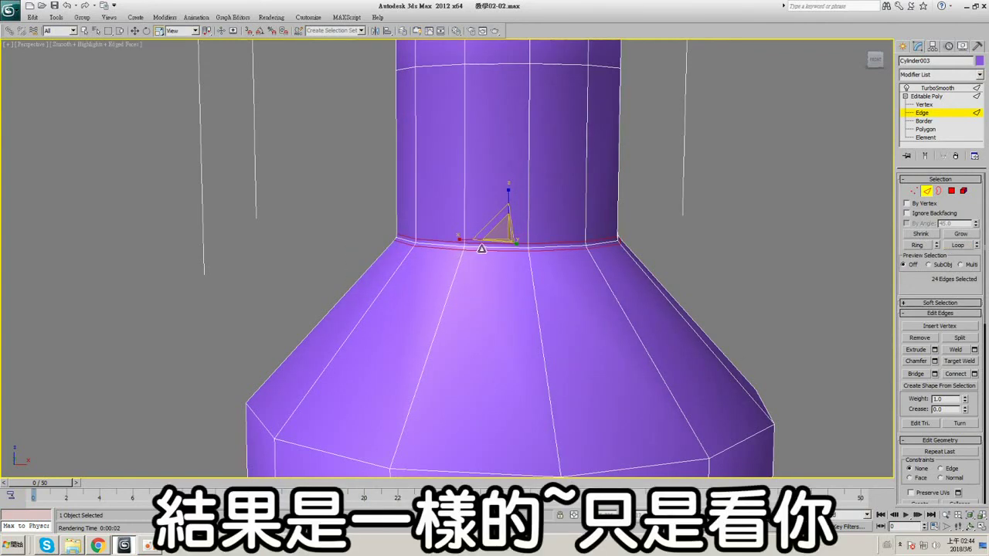
- Examine the chamfered neck base with TurboSmooth applied and in the Editable Poly cage
{"action": "left_click", "coordinate": [942, 90]}
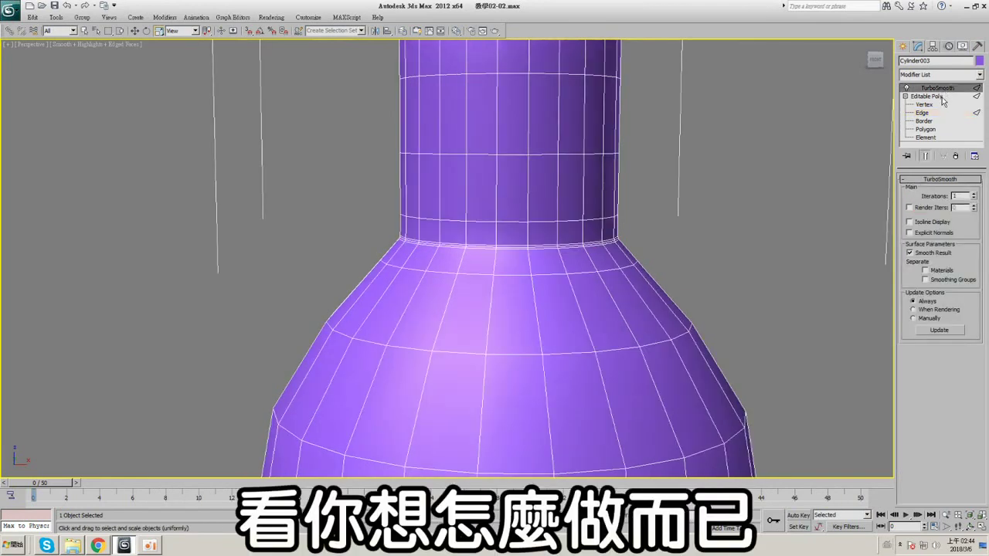
{"action": "left_click", "coordinate": [942, 101]}
{"action": "left_click", "coordinate": [945, 88]}
{"action": "key", "text": "F4"}
{"action": "scroll", "coordinate": [494, 255], "scroll_direction": "down", "scroll_amount": 6}
{"action": "mouse_move", "coordinate": [494, 254]}
{"action": "middle_mouse_down", "text": "alt"}
{"action": "mouse_move", "coordinate": [456, 309]}
{"action": "mouse_move", "coordinate": [494, 255]}
{"action": "middle_mouse_up", "text": "alt"}
{"action": "scroll", "coordinate": [495, 254], "scroll_direction": "up", "scroll_amount": 5}
{"action": "key", "text": "F4"}
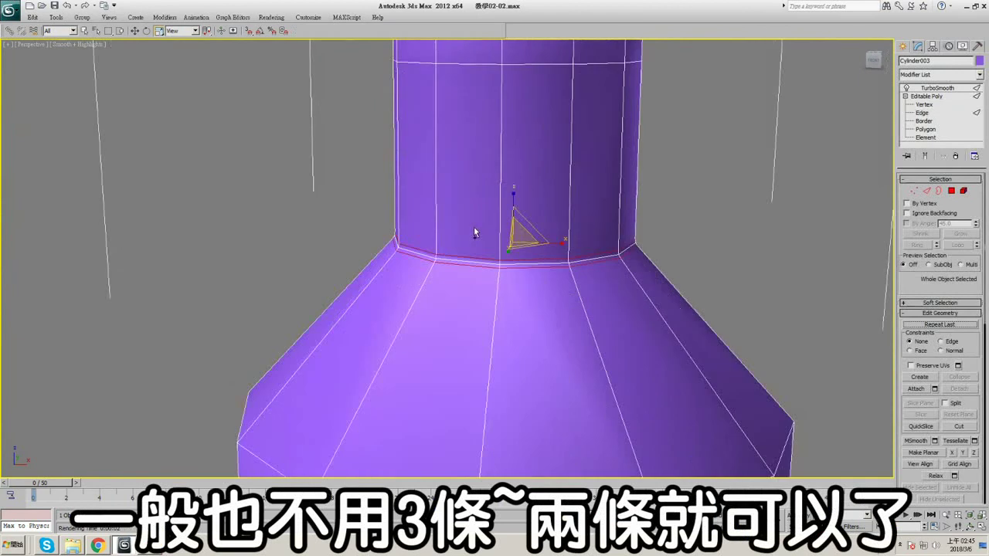
- Try chamfering the edge loop at the neck base by 0.245 with 1 segment, and check the TurboSmooth result
{"action": "left_click", "coordinate": [934, 361]}
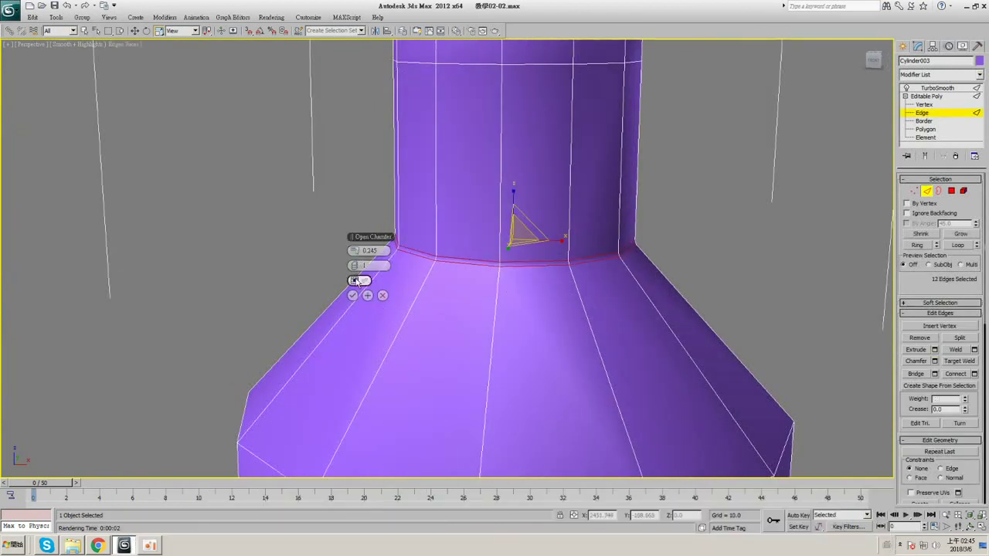
{"action": "left_click", "coordinate": [939, 89]}
{"action": "key", "text": "F4"}
{"action": "scroll", "coordinate": [519, 340], "scroll_direction": "down", "scroll_amount": 8}
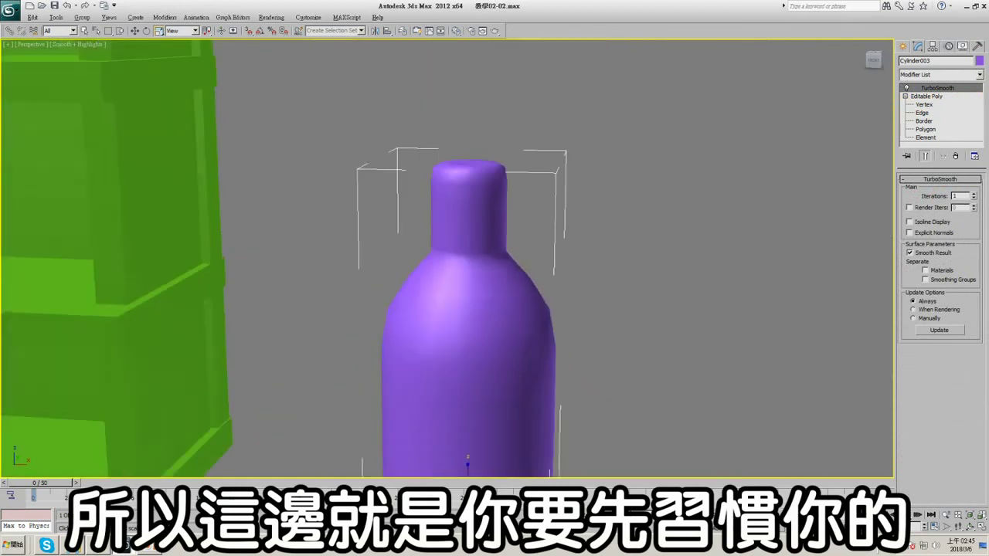
{"action": "middle_click_drag", "start_coordinate": [524, 351], "coordinate": [440, 260]}
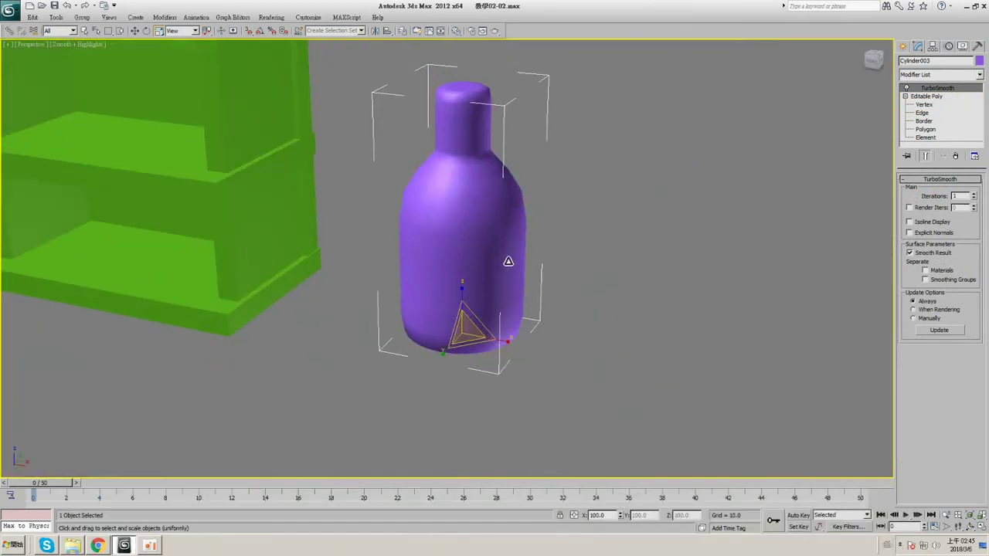
- Compare the smoothed bottle with and without its edges, then remove the TurboSmooth modifier to return to the low-poly shape
{"action": "key", "text": "F4"}
{"action": "scroll", "coordinate": [533, 216], "scroll_direction": "up", "scroll_amount": 3}
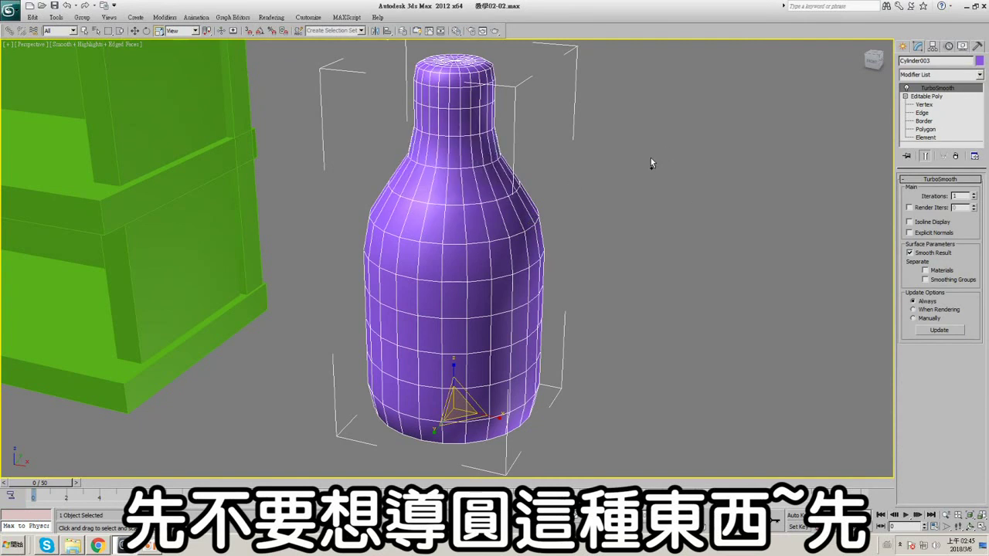
{"action": "key", "text": "F4"}
{"action": "left_click", "coordinate": [956, 157]}
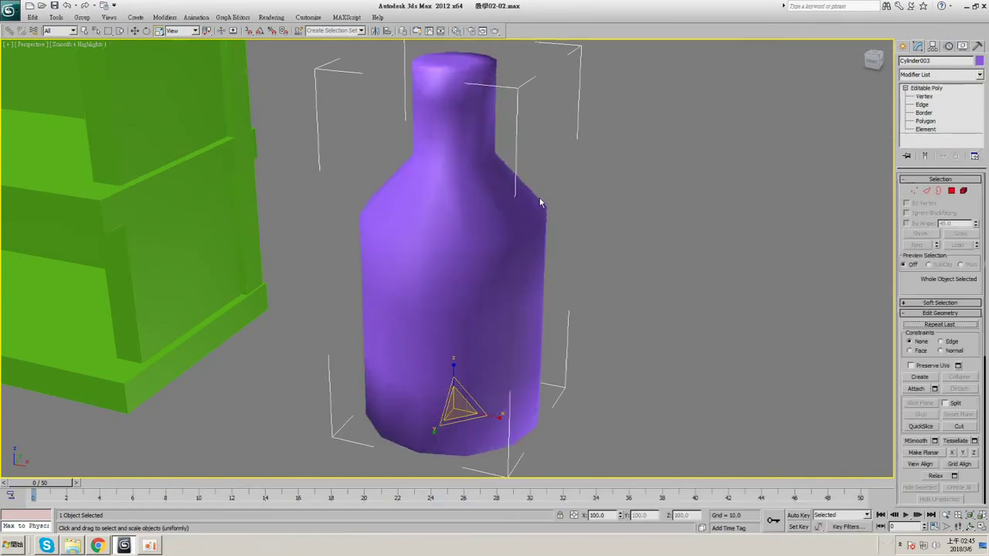
{"action": "mouse_move", "coordinate": [541, 203]}
{"action": "middle_mouse_down", "text": "alt"}
{"action": "mouse_move", "coordinate": [502, 161]}
{"action": "mouse_move", "coordinate": [548, 203]}
{"action": "middle_mouse_up", "text": "alt"}
{"action": "key", "text": "F4"}
{"action": "key", "text": "F4"}
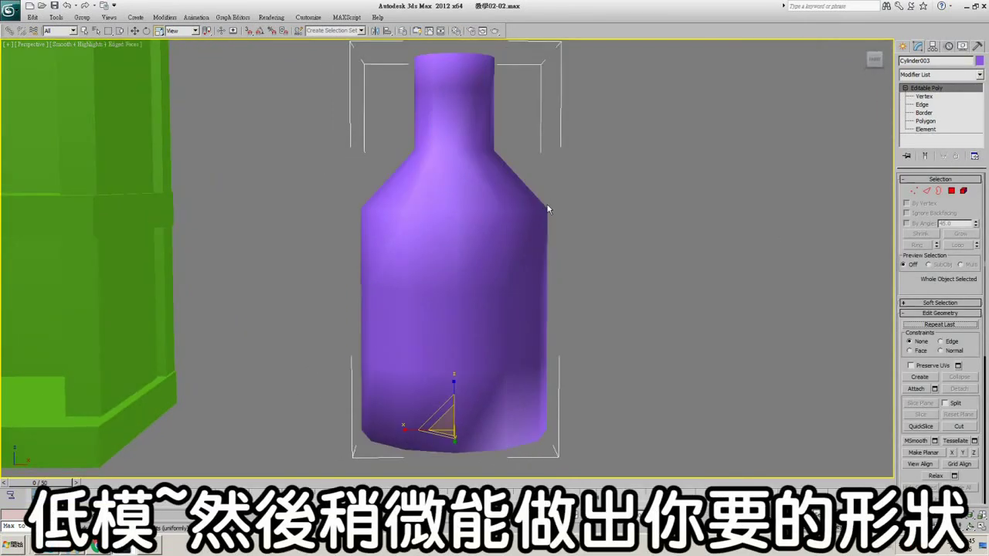
{"action": "scroll", "coordinate": [534, 224], "scroll_direction": "down", "scroll_amount": 5}
{"action": "scroll", "coordinate": [529, 233], "scroll_direction": "down", "scroll_amount": 3}
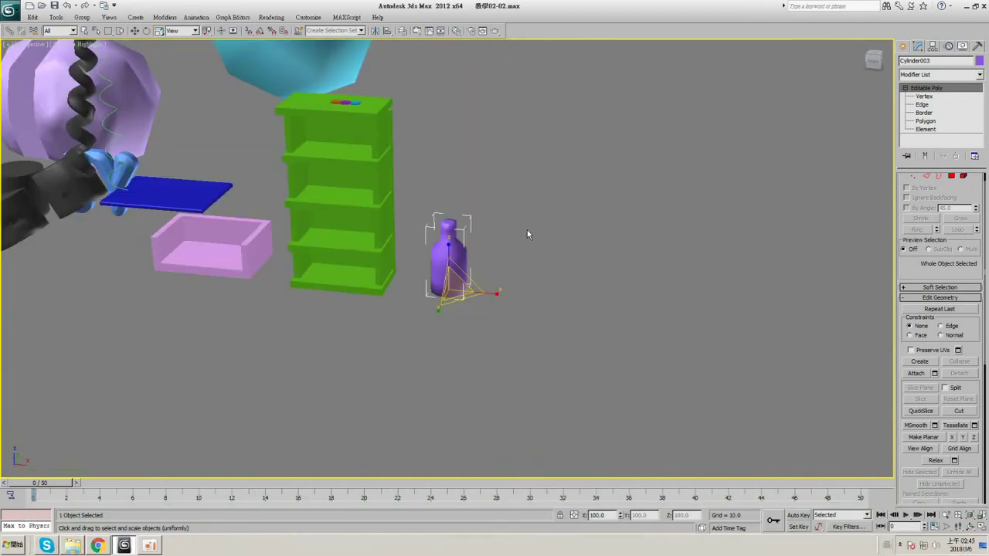
- Move the bottle along the X axis farther away from the green shelf cabinet, to about X 2662
{"action": "scroll", "coordinate": [527, 229], "scroll_direction": "up", "scroll_amount": 3}
{"action": "left_click", "coordinate": [85, 33]}
{"action": "middle_click_drag", "start_coordinate": [432, 190], "coordinate": [457, 208], "text": "alt"}
{"action": "left_click", "coordinate": [135, 31]}
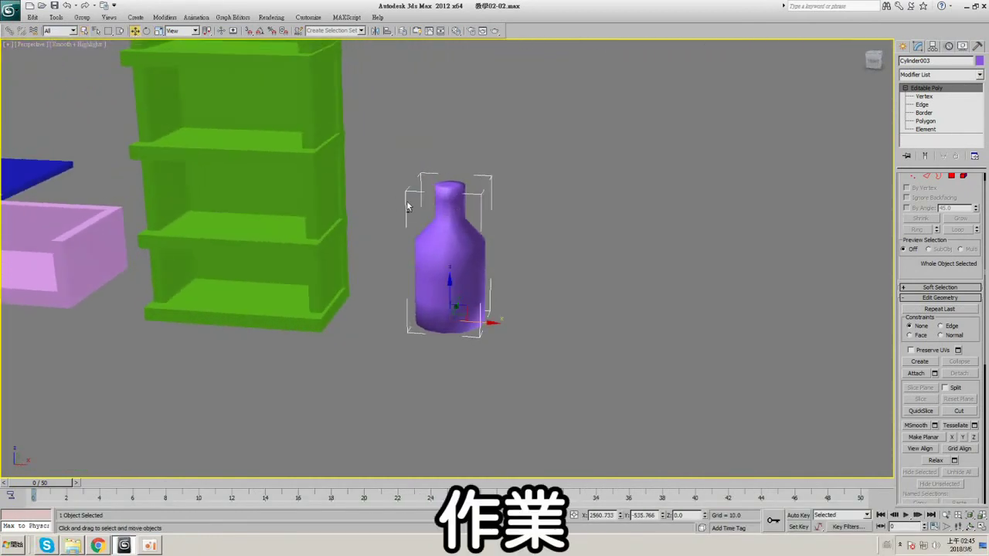
{"action": "middle_click_drag", "start_coordinate": [433, 262], "coordinate": [466, 300], "text": "alt"}
{"action": "left_click_drag", "start_coordinate": [490, 324], "coordinate": [609, 326]}
{"action": "middle_click_drag", "start_coordinate": [586, 268], "coordinate": [541, 271], "text": "alt"}
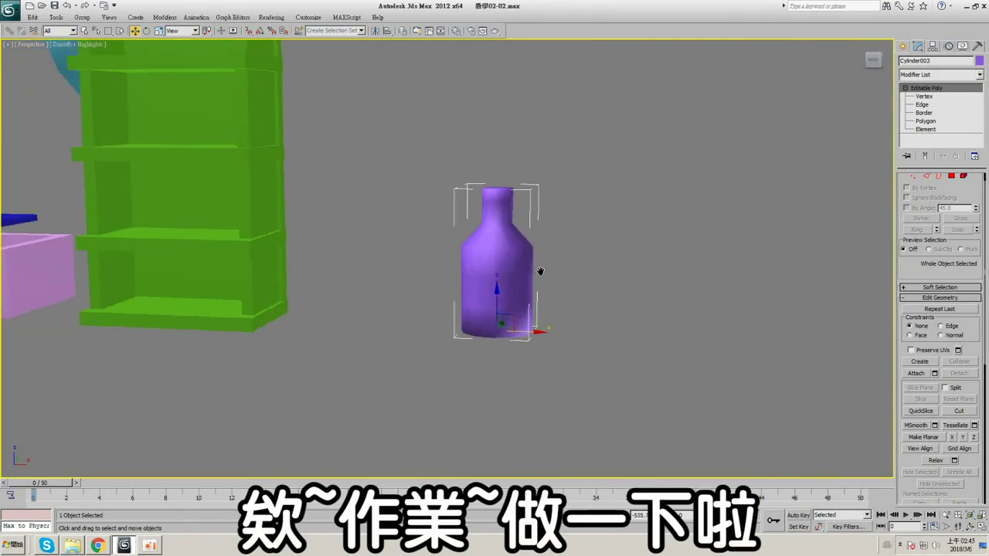
- Connect all vertical edges in the middle band of the bottle's body with 1 segment and a slide of 0
{"action": "scroll", "coordinate": [568, 158], "scroll_direction": "up", "scroll_amount": 3}
{"action": "middle_click_drag", "start_coordinate": [548, 226], "coordinate": [494, 203]}
{"action": "scroll", "coordinate": [541, 197], "scroll_direction": "up", "scroll_amount": 2}
{"action": "scroll", "coordinate": [516, 237], "scroll_direction": "down", "scroll_amount": 5}
{"action": "scroll", "coordinate": [515, 235], "scroll_direction": "up", "scroll_amount": 5}
{"action": "key", "text": "F4"}
{"action": "left_click", "coordinate": [923, 104]}
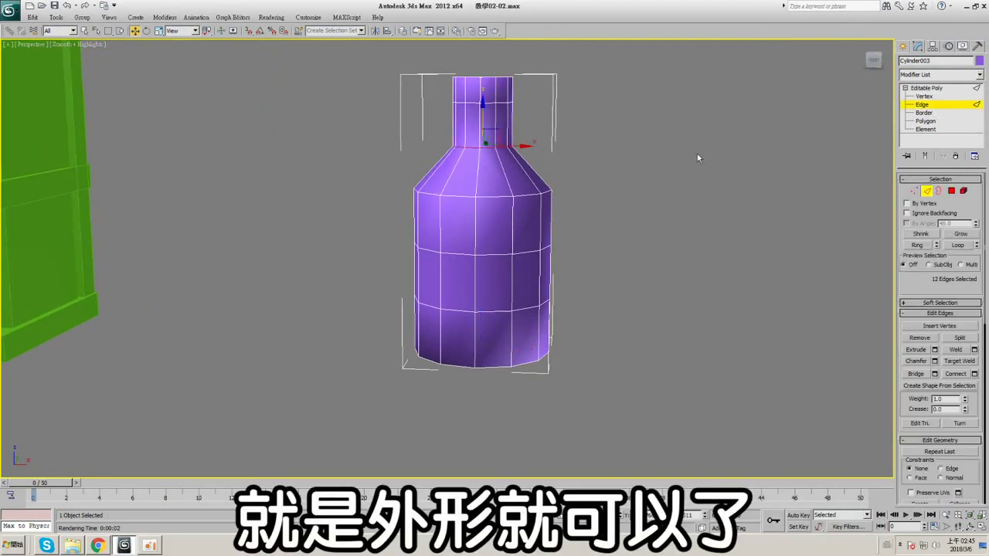
{"action": "left_click", "coordinate": [506, 253]}
{"action": "scroll", "coordinate": [622, 258], "scroll_direction": "up", "scroll_amount": 3}
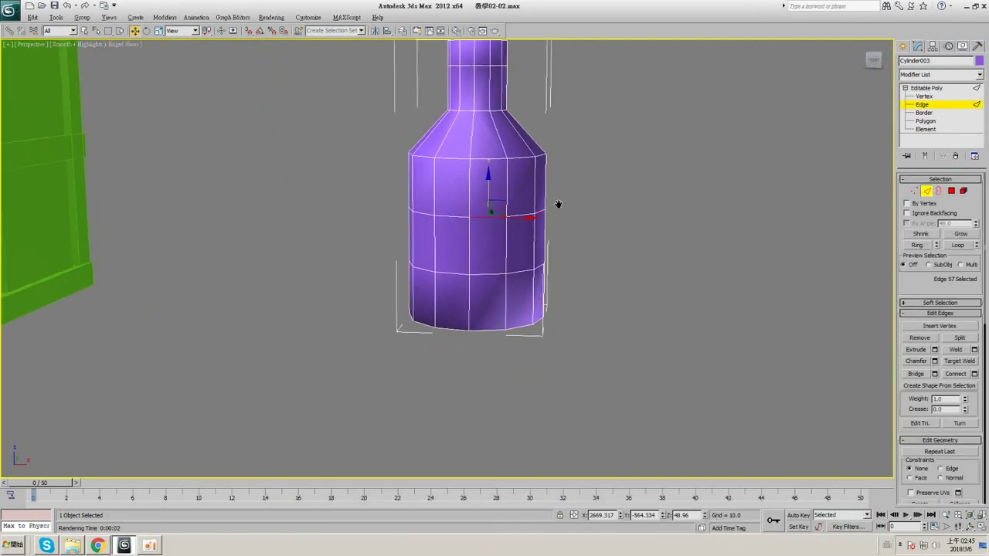
{"action": "key", "text": "F3"}
{"action": "left_click_drag", "start_coordinate": [372, 227], "coordinate": [611, 239]}
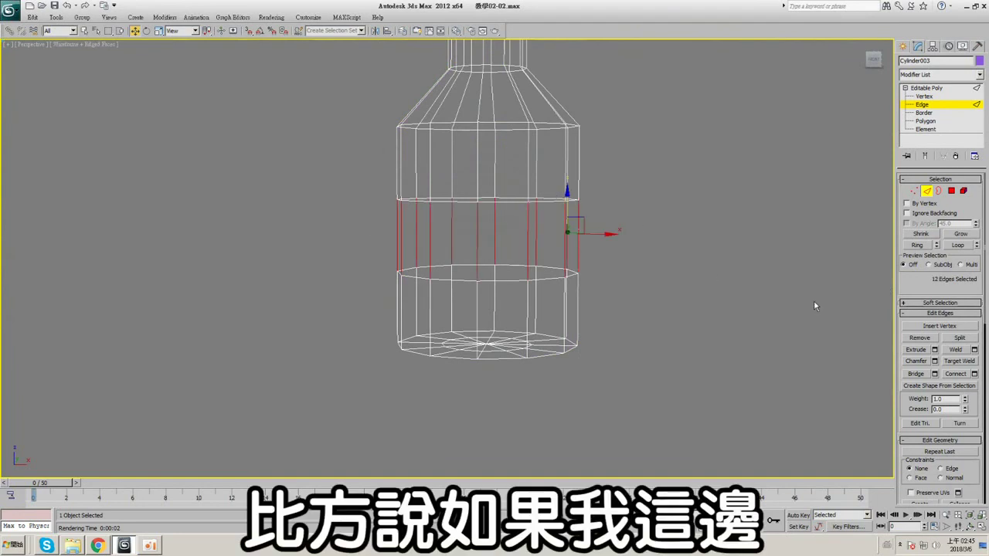
{"action": "key", "text": "F3"}
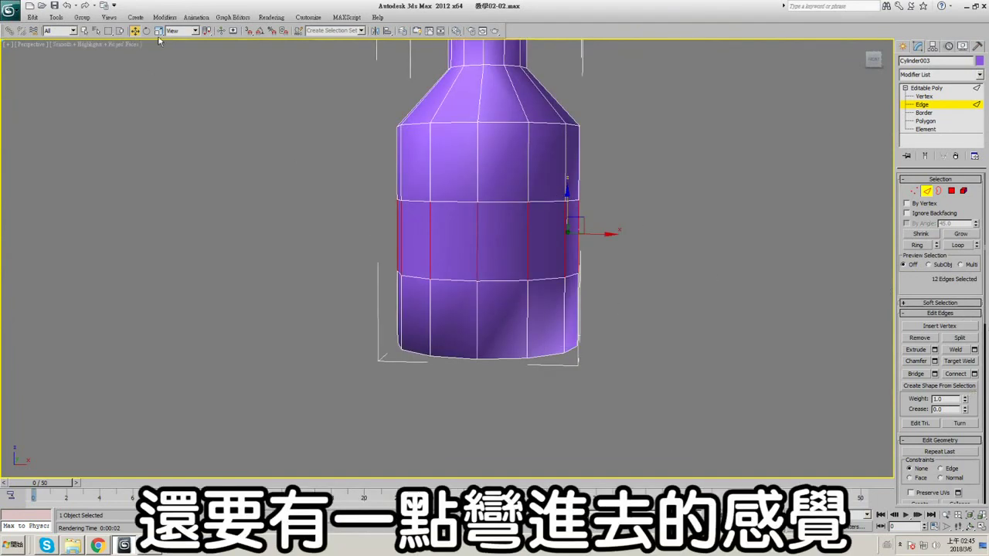
{"action": "left_click", "coordinate": [974, 374]}
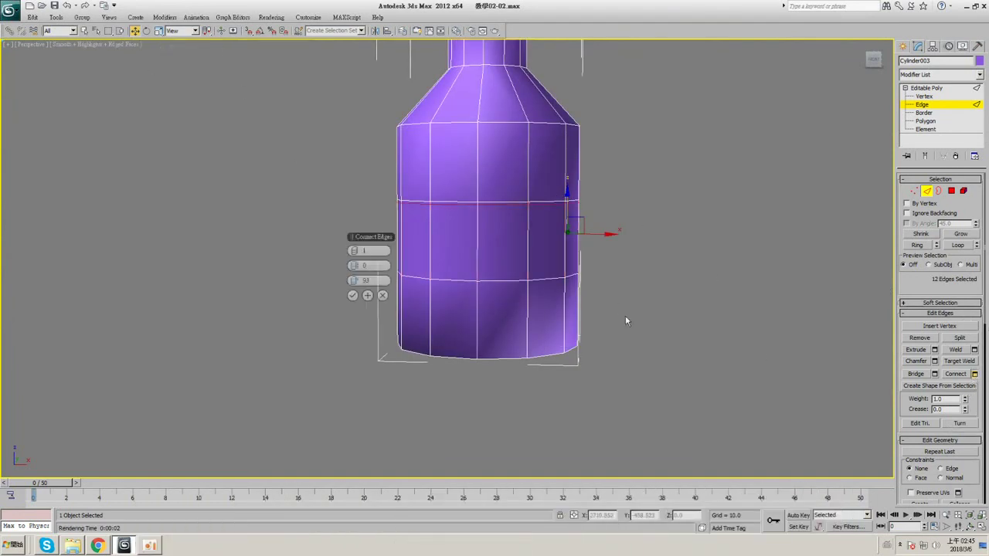
{"action": "right_click", "coordinate": [354, 281]}
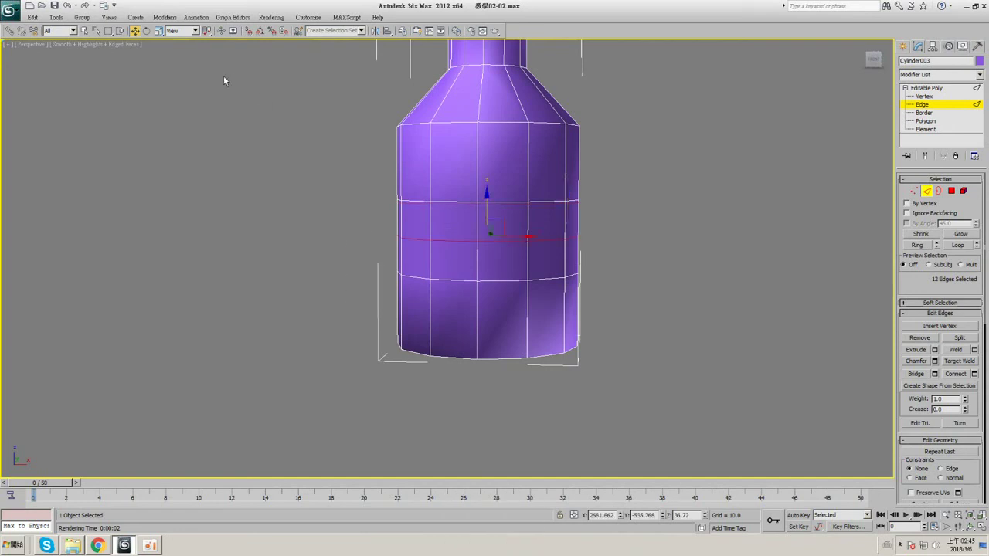
- Scale the new middle edge loop uniformly to 80% to pinch a waist into the bottle
{"action": "left_click_drag", "start_coordinate": [494, 228], "coordinate": [495, 240]}
{"action": "key", "text": "F4"}
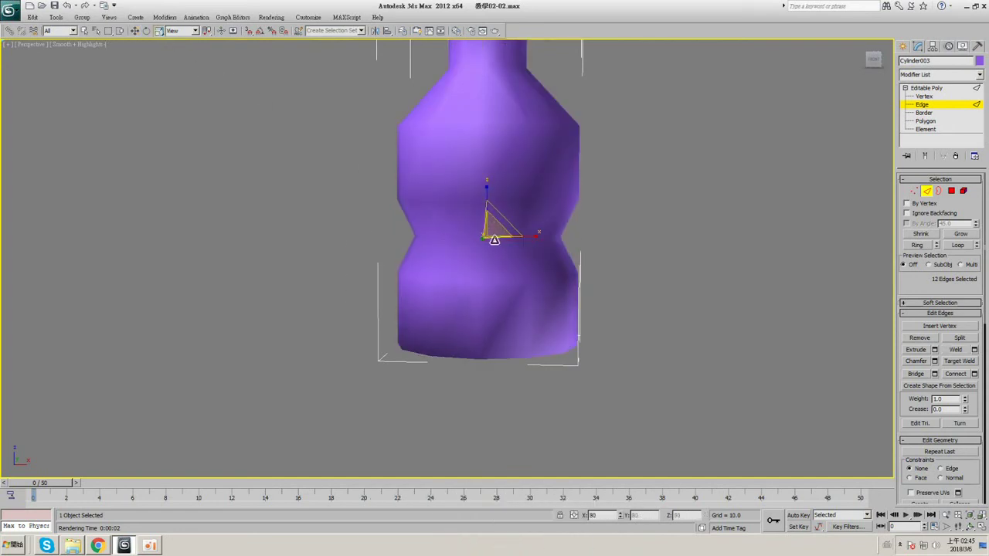
{"action": "middle_click_drag", "start_coordinate": [539, 202], "coordinate": [558, 243]}
{"action": "scroll", "coordinate": [559, 243], "scroll_direction": "down", "scroll_amount": 1}
- Raise the vertex rings of the shoulder, the upper waist border and the waist together towards the neck
{"action": "key", "text": "1"}
{"action": "key", "text": "F3"}
{"action": "left_click_drag", "start_coordinate": [318, 172], "coordinate": [345, 186]}
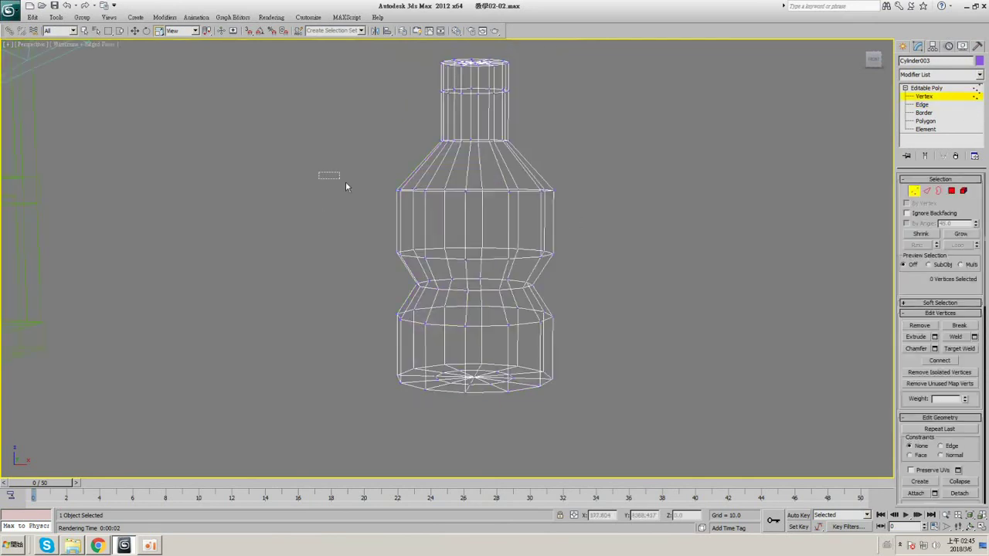
{"action": "left_click_drag", "start_coordinate": [609, 291], "coordinate": [611, 294]}
{"action": "key", "text": "F3"}
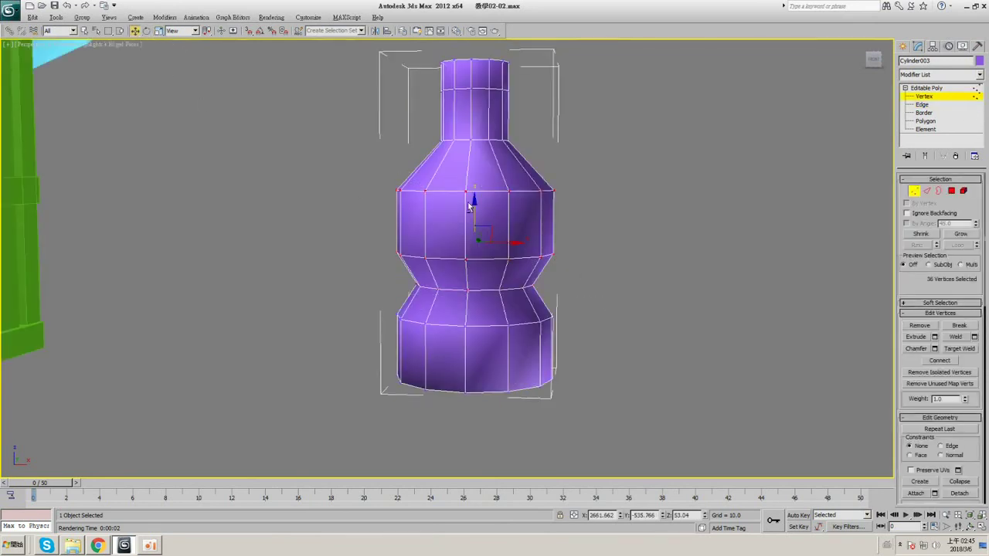
{"action": "middle_click_drag", "start_coordinate": [468, 206], "coordinate": [474, 210], "text": "alt"}
{"action": "key", "text": "F4"}
{"action": "left_click_drag", "start_coordinate": [474, 199], "coordinate": [474, 188]}
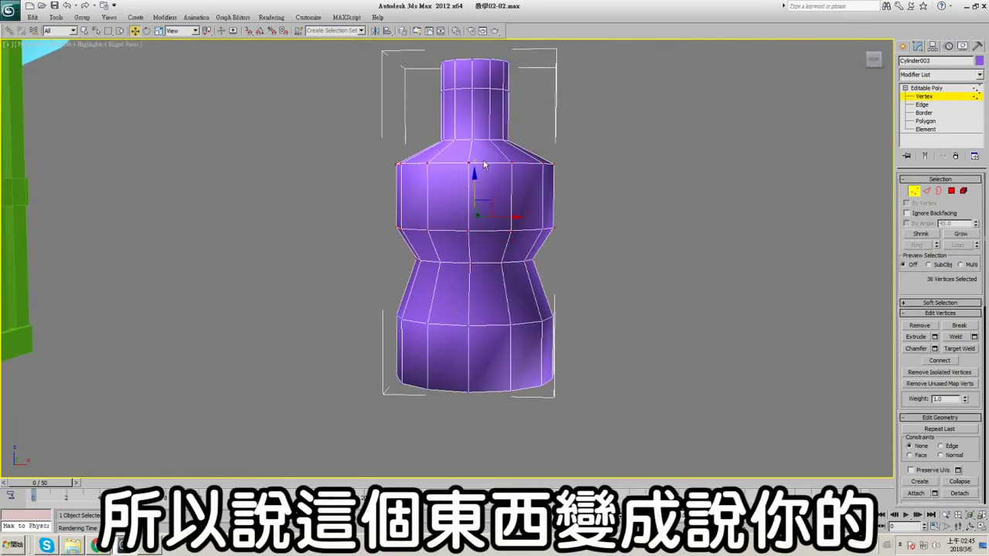
- Lower the vertices of the neck's top and its upper ring to shorten the bottle neck
{"action": "middle_click_drag", "start_coordinate": [484, 164], "coordinate": [489, 211]}
{"action": "key", "text": "F3"}
{"action": "left_click_drag", "start_coordinate": [361, 85], "coordinate": [576, 171]}
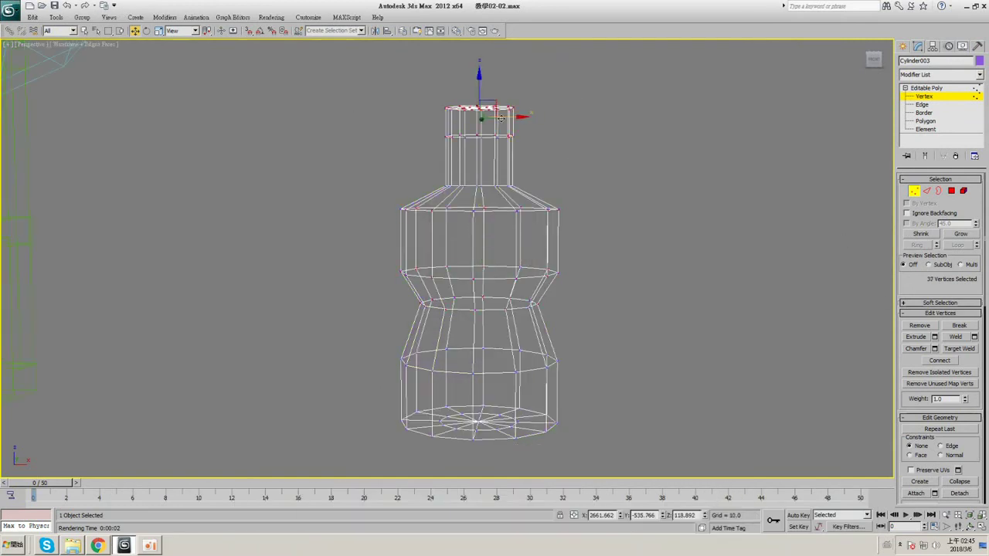
{"action": "key", "text": "F3"}
{"action": "left_click_drag", "start_coordinate": [477, 84], "coordinate": [476, 112]}
{"action": "key", "text": "F4"}
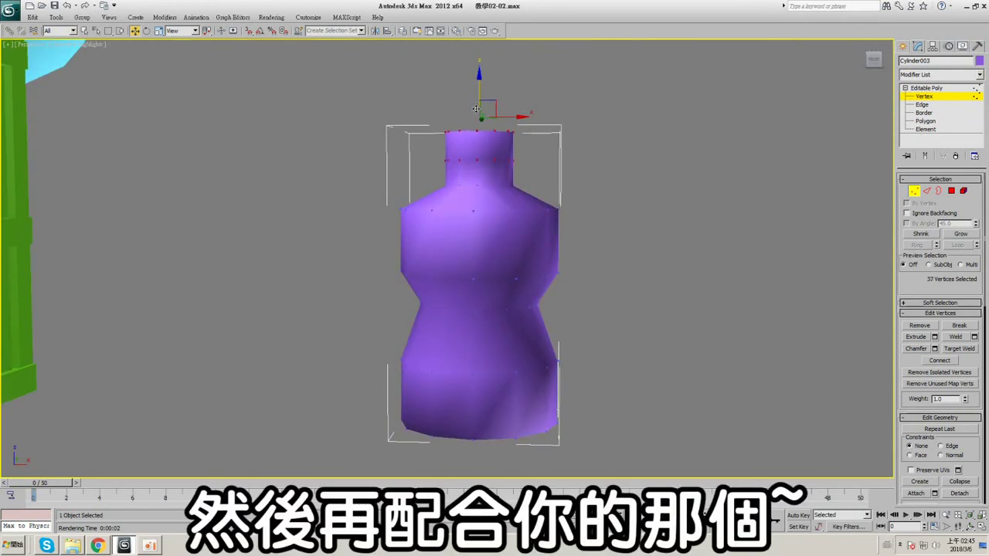
- Lower the vertex rings at the waist and its upper border together by about 3 units
{"action": "key", "text": "F3"}
{"action": "left_click_drag", "start_coordinate": [349, 207], "coordinate": [636, 289]}
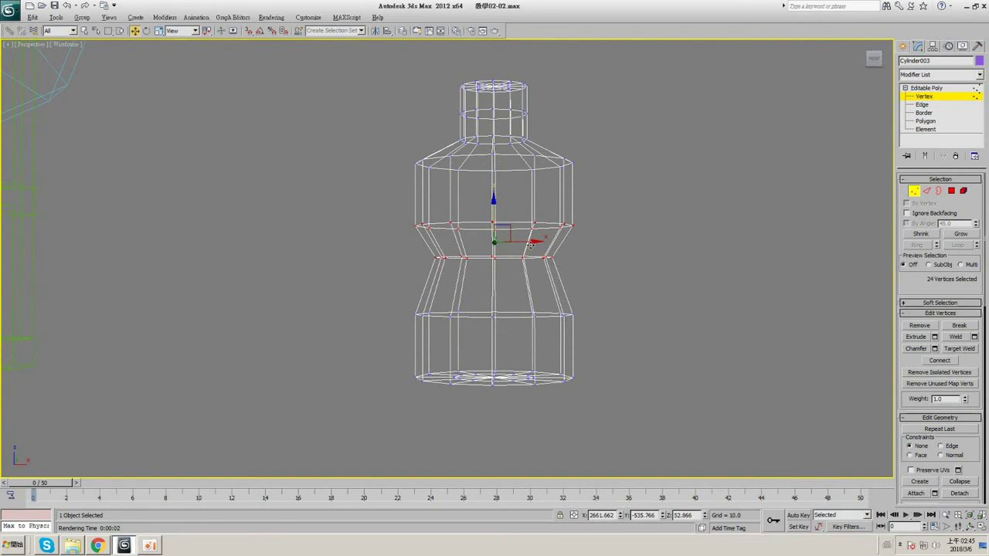
{"action": "key", "text": "F3"}
{"action": "left_click_drag", "start_coordinate": [494, 216], "coordinate": [494, 217]}
{"action": "mouse_move", "coordinate": [585, 204]}
{"action": "middle_mouse_down", "text": "alt"}
{"action": "mouse_move", "coordinate": [507, 236]}
{"action": "mouse_move", "coordinate": [585, 210]}
{"action": "middle_mouse_up", "text": "alt"}
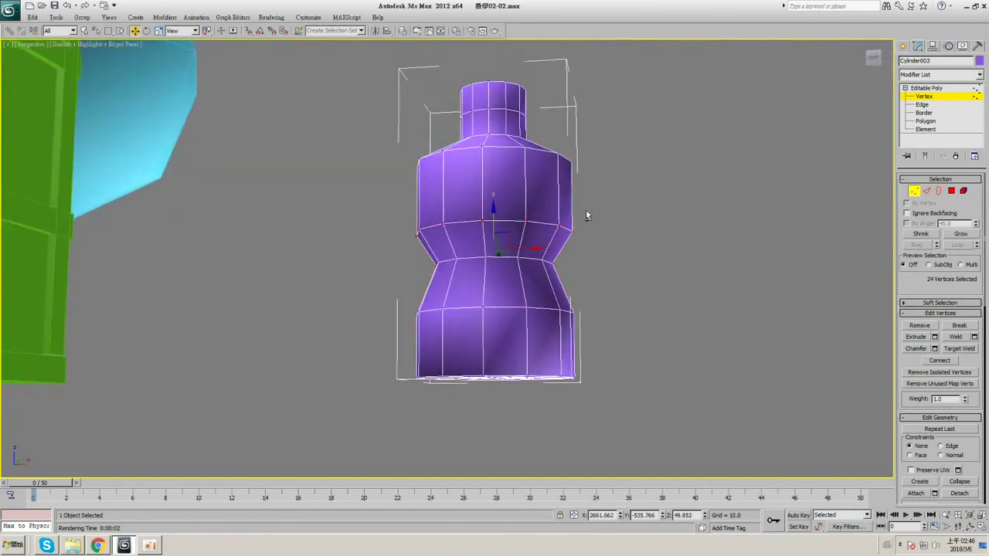
- Raise the vertex ring just below the waist by about 6 units and return to the object level
{"action": "key", "text": "F3"}
{"action": "left_click_drag", "start_coordinate": [387, 279], "coordinate": [445, 309]}
{"action": "key", "text": "F3"}
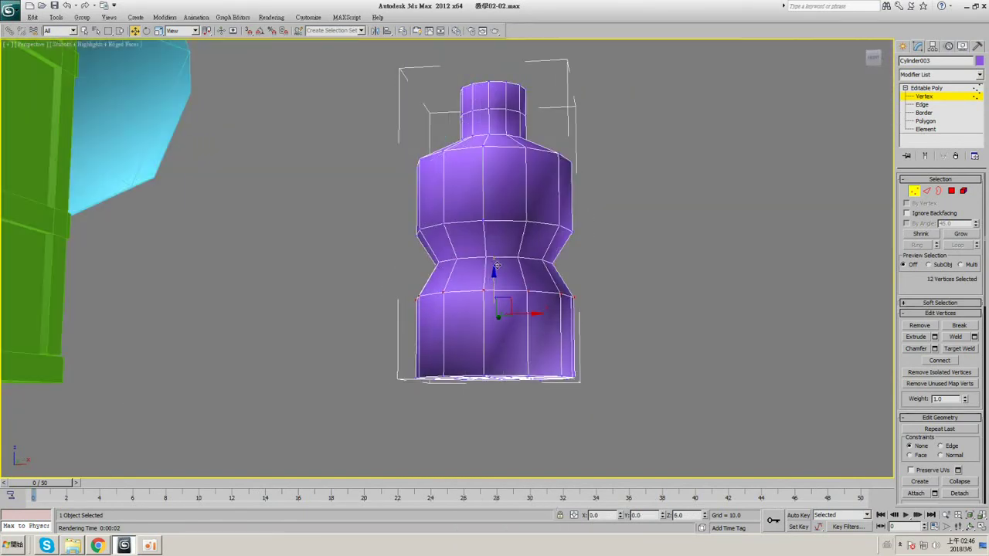
{"action": "left_click", "coordinate": [918, 89]}
{"action": "key", "text": "F4"}
{"action": "scroll", "coordinate": [505, 172], "scroll_direction": "down", "scroll_amount": 3}
- Widen the whole neck by scaling its vertices to 130% in X and Y, and lower it about 3 units
{"action": "middle_click_drag", "start_coordinate": [505, 173], "coordinate": [454, 220], "text": "alt"}
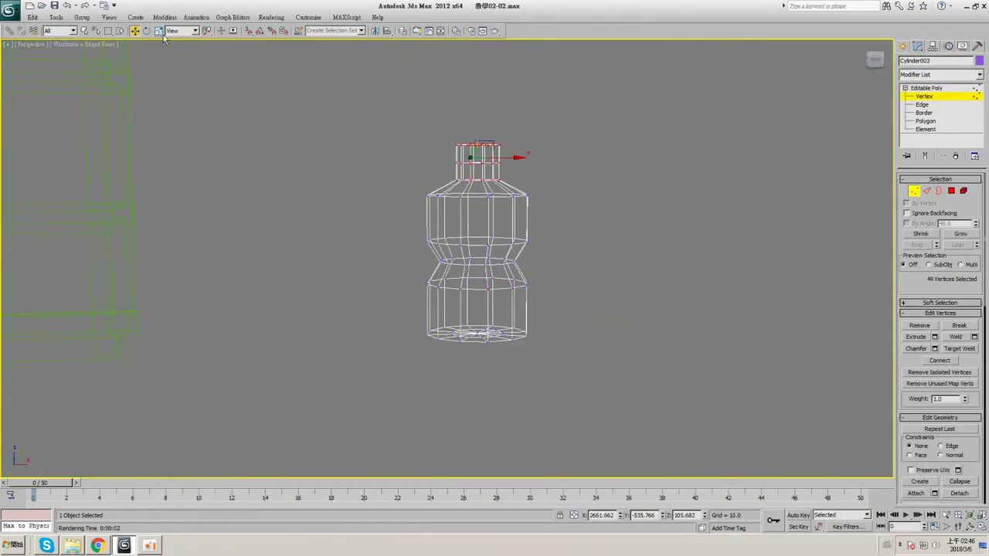
{"action": "left_click", "coordinate": [158, 30]}
{"action": "key", "text": "F3"}
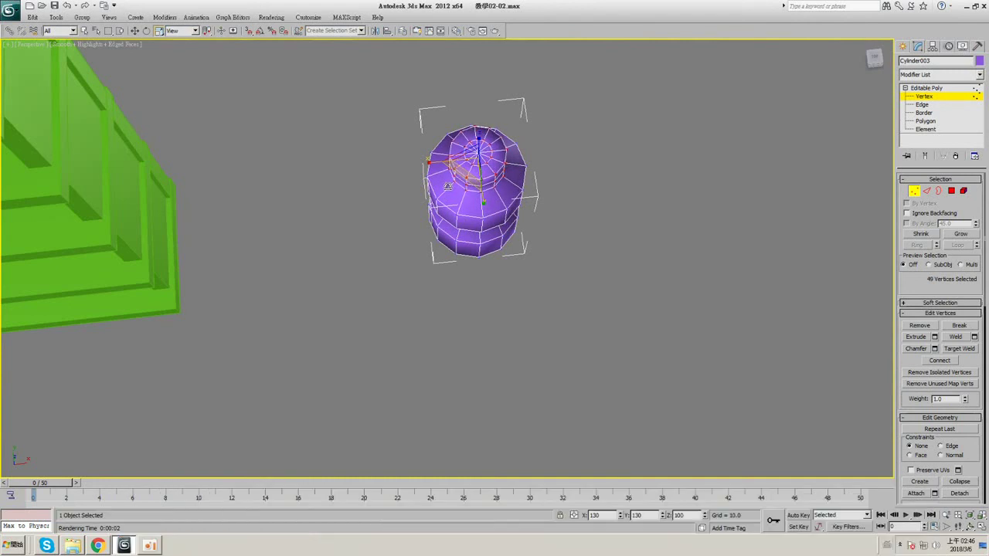
{"action": "middle_click_drag", "start_coordinate": [452, 183], "coordinate": [478, 115], "text": "alt"}
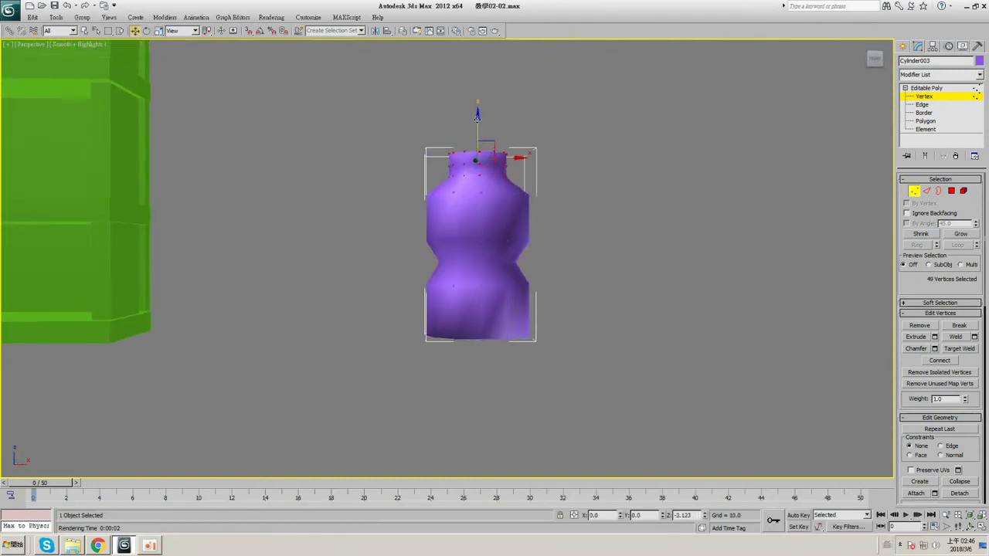
{"action": "left_click", "coordinate": [935, 89]}
{"action": "mouse_move", "coordinate": [469, 296]}
{"action": "middle_mouse_down", "text": "alt"}
{"action": "mouse_move", "coordinate": [471, 286]}
{"action": "mouse_move", "coordinate": [474, 306]}
{"action": "middle_mouse_up", "text": "alt"}
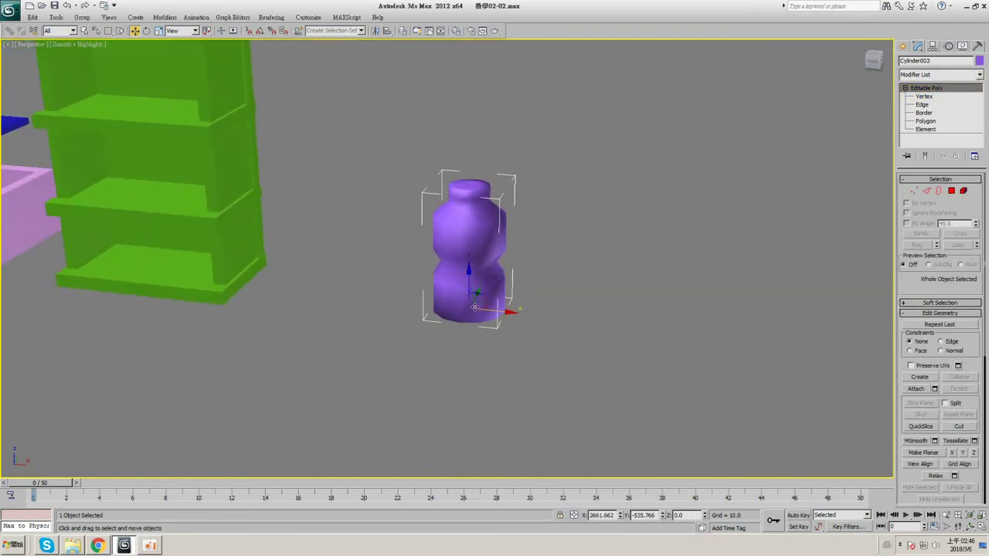
- Review the finished bottle beside the other practice models, the Editable Poly sub-object levels and the available Standard Primitives
{"action": "scroll", "coordinate": [439, 300], "scroll_direction": "down", "scroll_amount": 3}
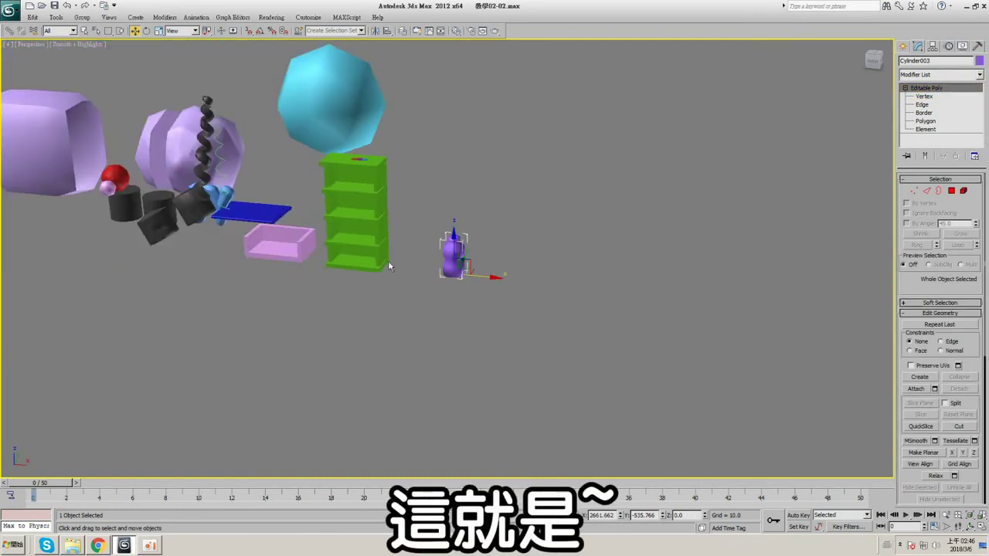
{"action": "middle_click_drag", "start_coordinate": [356, 249], "coordinate": [550, 292]}
{"action": "scroll", "coordinate": [549, 291], "scroll_direction": "up", "scroll_amount": 2}
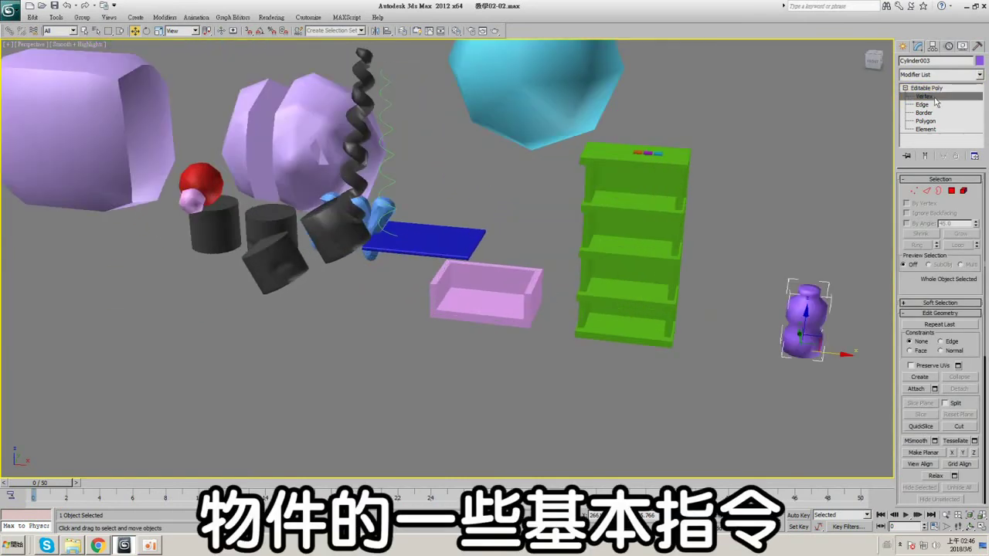
{"action": "left_click", "coordinate": [936, 99]}
{"action": "middle_click_drag", "start_coordinate": [675, 240], "coordinate": [592, 221]}
{"action": "middle_click_drag", "start_coordinate": [658, 145], "coordinate": [508, 167]}
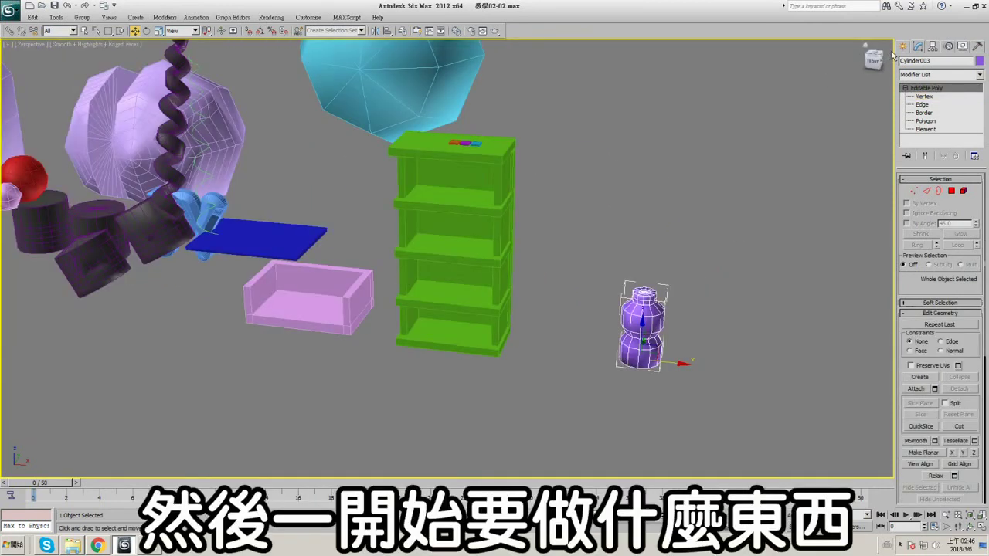
{"action": "left_click", "coordinate": [902, 46]}
{"action": "middle_click_drag", "start_coordinate": [436, 62], "coordinate": [383, 96]}
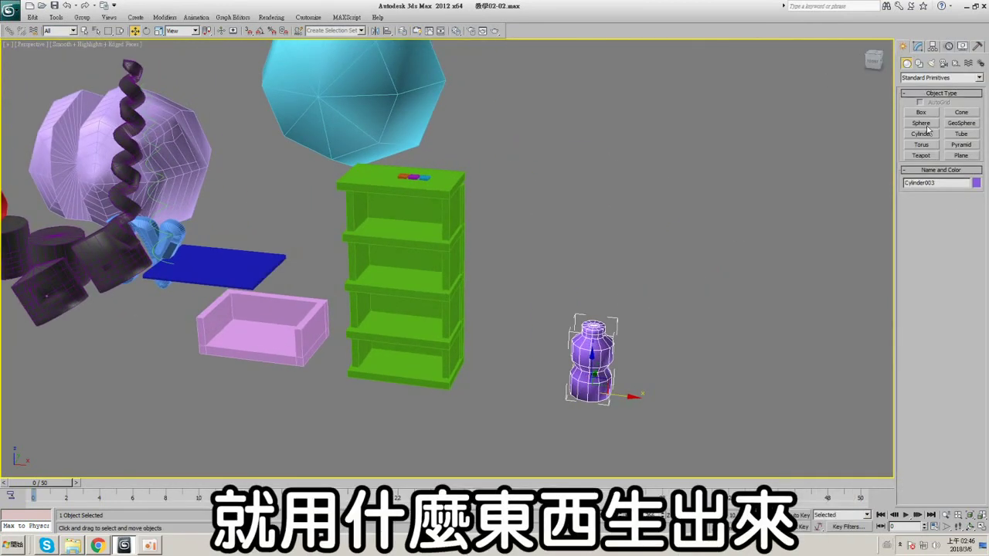
- Look over the whole scene, from the character models across the practice objects to the shelf cabinet and bottle
{"action": "middle_click_drag", "start_coordinate": [516, 201], "coordinate": [693, 134]}
{"action": "key", "text": "F4"}
{"action": "middle_click_drag", "start_coordinate": [410, 215], "coordinate": [777, 192]}
{"action": "scroll", "coordinate": [349, 212], "scroll_direction": "down", "scroll_amount": 3}
{"action": "middle_click_drag", "start_coordinate": [332, 252], "coordinate": [463, 293]}
{"action": "scroll", "coordinate": [419, 303], "scroll_direction": "up", "scroll_amount": 3}
{"action": "middle_click_drag", "start_coordinate": [348, 224], "coordinate": [578, 131]}
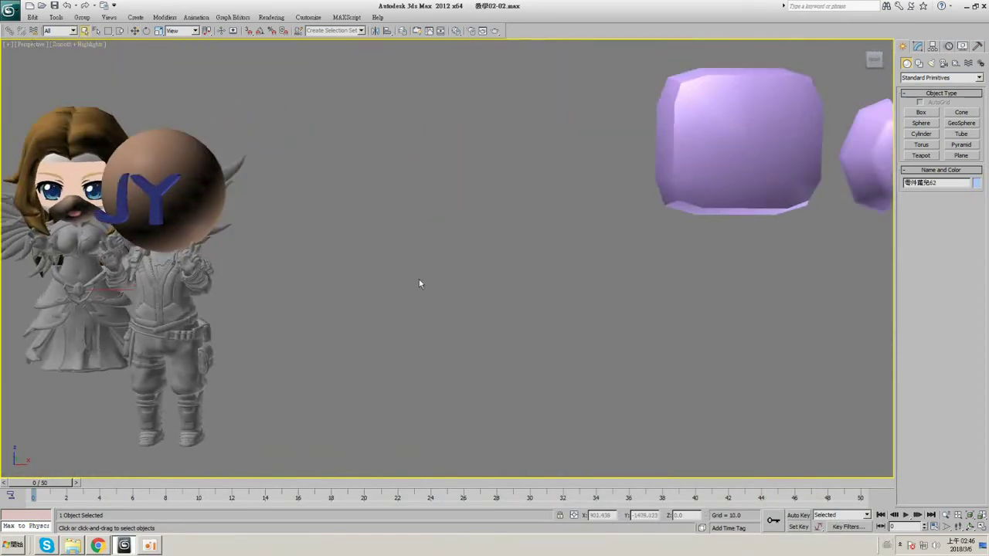
{"action": "middle_click_drag", "start_coordinate": [714, 198], "coordinate": [384, 284]}
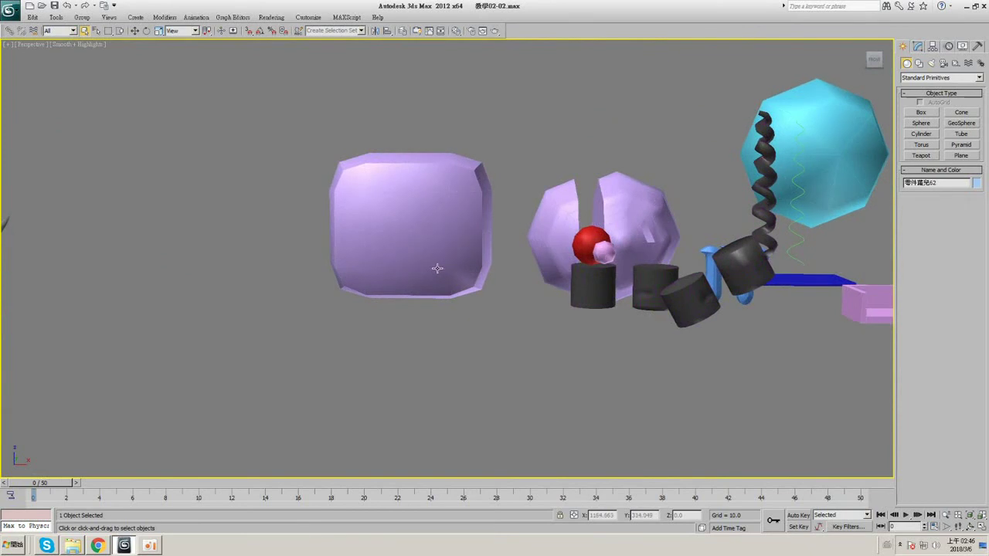
{"action": "middle_click_drag", "start_coordinate": [438, 268], "coordinate": [264, 252]}
{"action": "scroll", "coordinate": [492, 259], "scroll_direction": "down", "scroll_amount": 3}
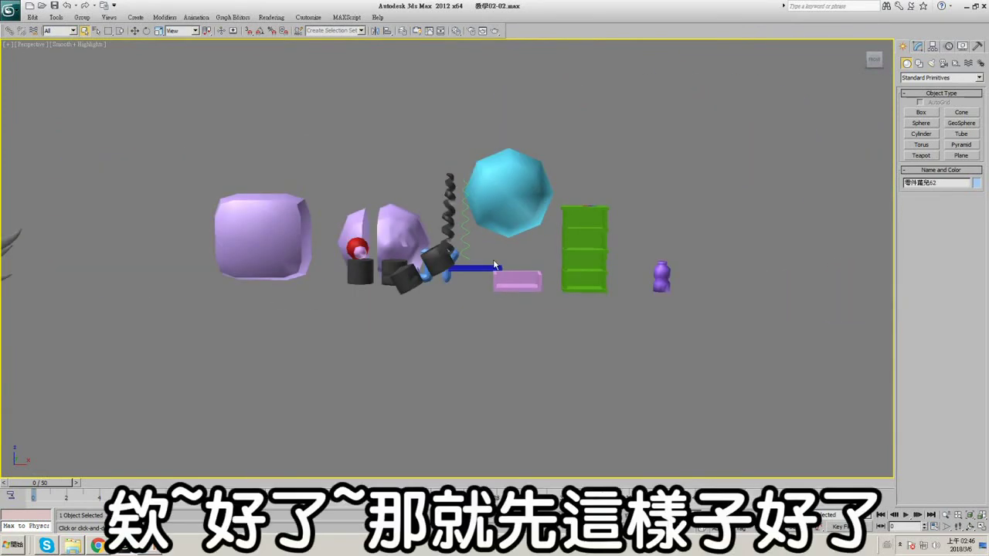
- Examine the shelf cabinet from several angles, including its rounded top and the small coloured boxes on it
{"action": "scroll", "coordinate": [492, 259], "scroll_direction": "up", "scroll_amount": 3}
{"action": "middle_click_drag", "start_coordinate": [494, 279], "coordinate": [499, 292]}
{"action": "scroll", "coordinate": [468, 331], "scroll_direction": "down", "scroll_amount": 5}
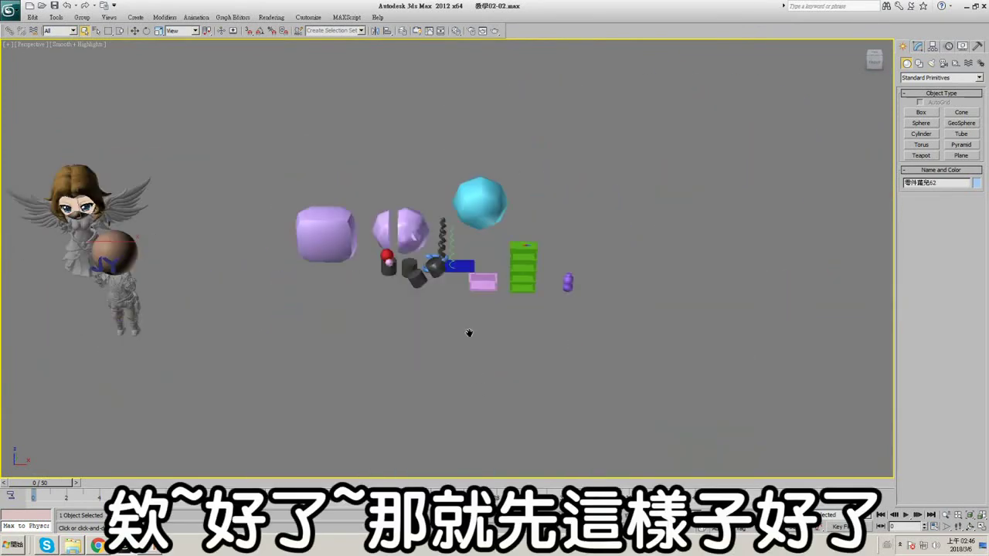
{"action": "scroll", "coordinate": [478, 345], "scroll_direction": "up", "scroll_amount": 5}
{"action": "left_click", "coordinate": [464, 325]}
{"action": "middle_click_drag", "start_coordinate": [463, 325], "coordinate": [503, 276], "text": "alt"}
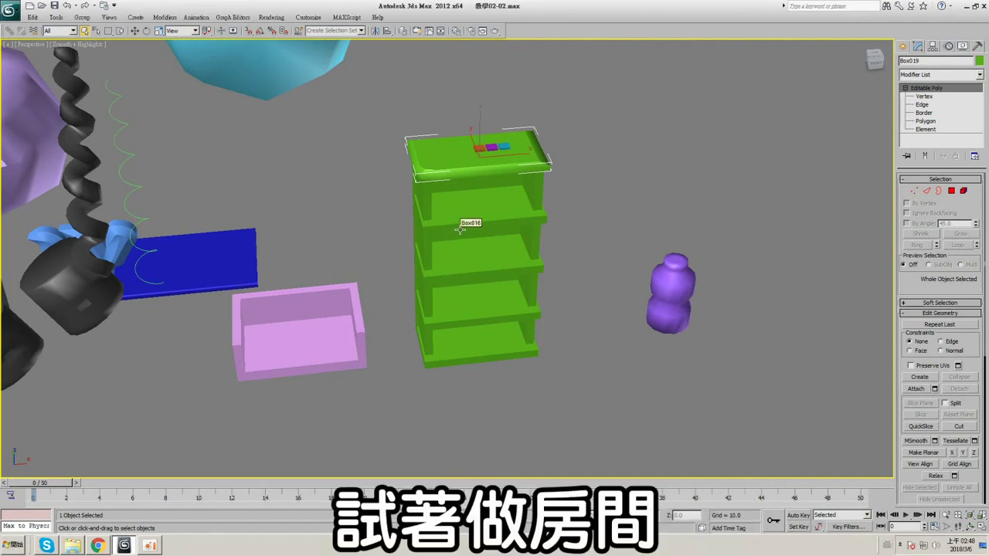
{"action": "scroll", "coordinate": [464, 225], "scroll_direction": "up", "scroll_amount": 5}
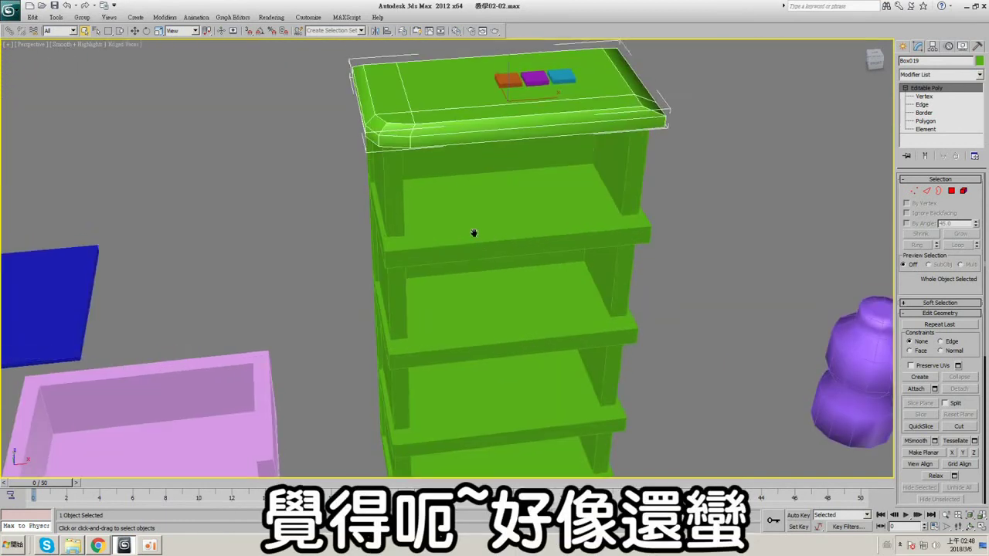
{"action": "mouse_move", "coordinate": [477, 256]}
{"action": "middle_mouse_down", "text": "alt"}
{"action": "mouse_move", "coordinate": [481, 272]}
{"action": "mouse_move", "coordinate": [488, 256]}
{"action": "mouse_move", "coordinate": [474, 249]}
{"action": "mouse_move", "coordinate": [470, 283]}
{"action": "mouse_move", "coordinate": [477, 263]}
{"action": "mouse_move", "coordinate": [504, 247]}
{"action": "mouse_move", "coordinate": [484, 261]}
{"action": "middle_mouse_up", "text": "alt"}
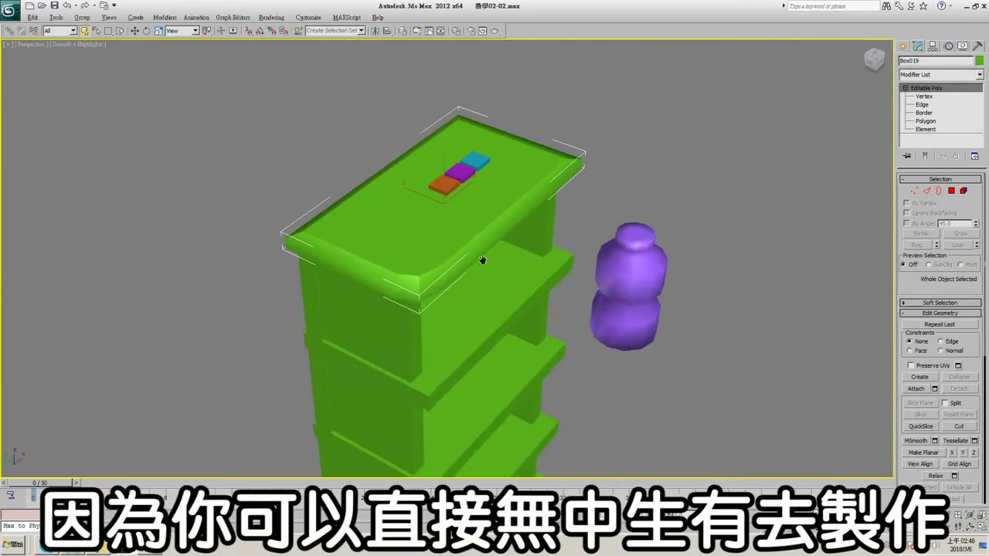
{"action": "scroll", "coordinate": [469, 187], "scroll_direction": "up", "scroll_amount": 3}
{"action": "middle_click_drag", "start_coordinate": [469, 188], "coordinate": [601, 217], "text": "alt"}
{"action": "scroll", "coordinate": [474, 201], "scroll_direction": "down", "scroll_amount": 2}
{"action": "middle_click_drag", "start_coordinate": [601, 218], "coordinate": [533, 228]}
{"action": "middle_click_drag", "start_coordinate": [533, 229], "coordinate": [572, 246]}
{"action": "middle_click_drag", "start_coordinate": [571, 246], "coordinate": [498, 262], "text": "alt"}
- Move the orange box toward the back of the cabinet top and the purple box to the far side of the blue one
{"action": "left_click", "coordinate": [495, 185]}
{"action": "left_click", "coordinate": [136, 31]}
{"action": "scroll", "coordinate": [498, 232], "scroll_direction": "up", "scroll_amount": 2}
{"action": "middle_click_drag", "start_coordinate": [499, 185], "coordinate": [509, 217], "text": "alt"}
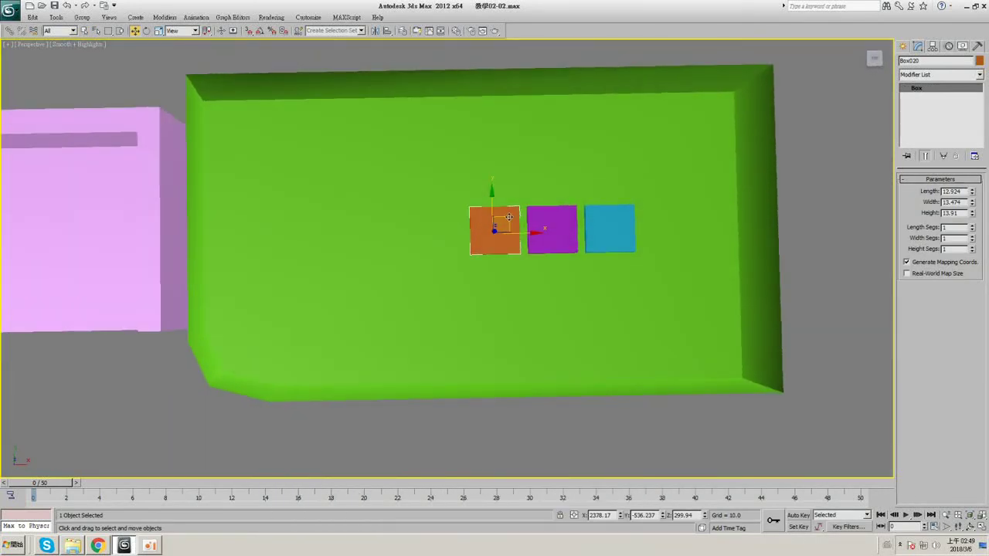
{"action": "left_click_drag", "start_coordinate": [615, 141], "coordinate": [649, 124]}
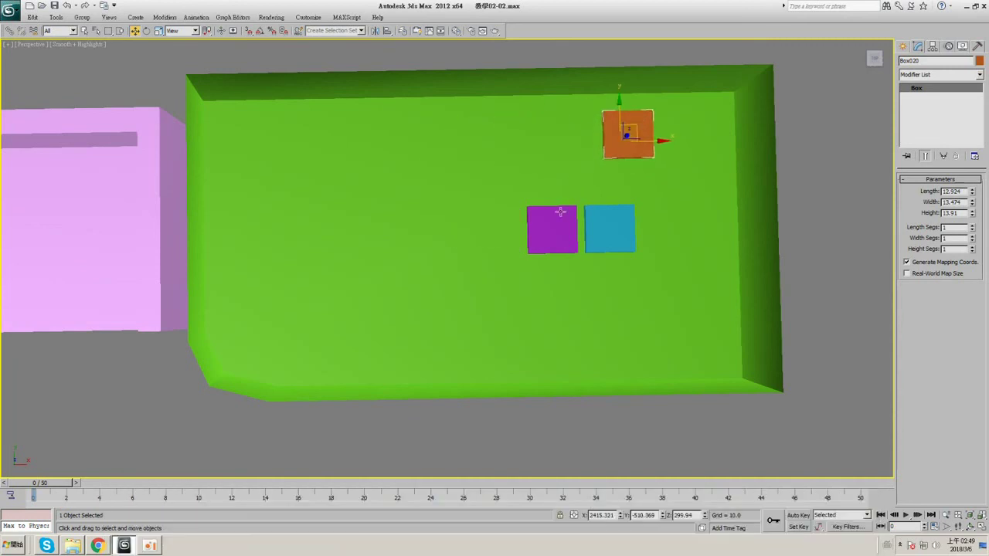
- Select the four flat polygons on the cabinet's top surface and inset them by about 8.7
{"action": "middle_click_drag", "start_coordinate": [607, 227], "coordinate": [460, 216], "text": "alt"}
{"action": "left_click", "coordinate": [460, 216]}
{"action": "left_click", "coordinate": [925, 121]}
{"action": "left_click", "coordinate": [437, 270]}
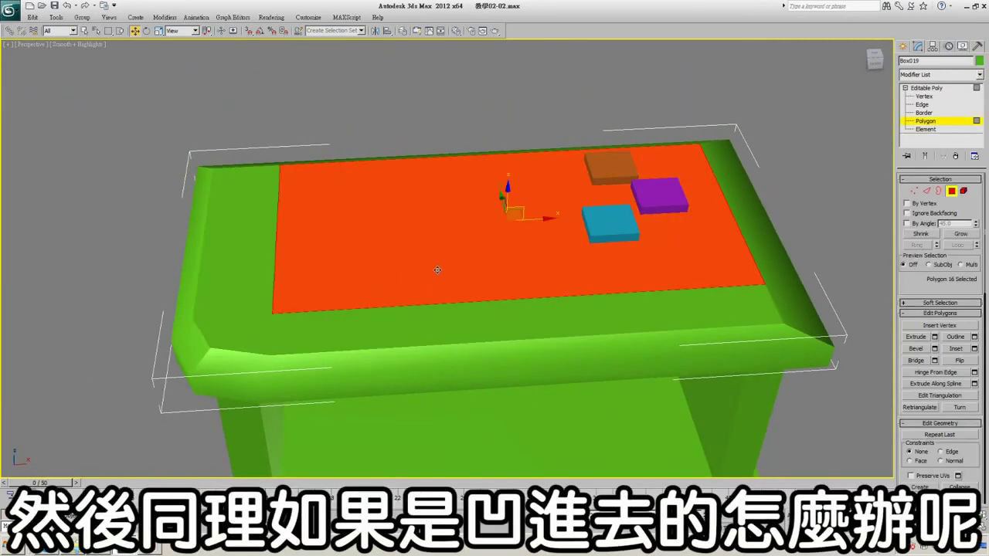
{"action": "left_click", "coordinate": [255, 273], "text": "ctrl"}
{"action": "left_click", "coordinate": [230, 339], "text": "ctrl"}
{"action": "left_click", "coordinate": [479, 324], "text": "ctrl"}
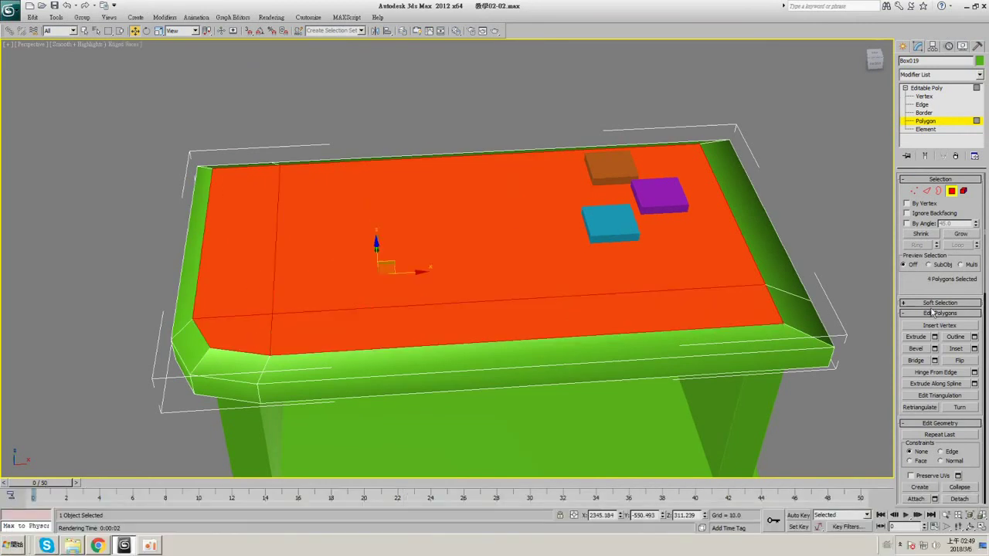
{"action": "left_click", "coordinate": [975, 348]}
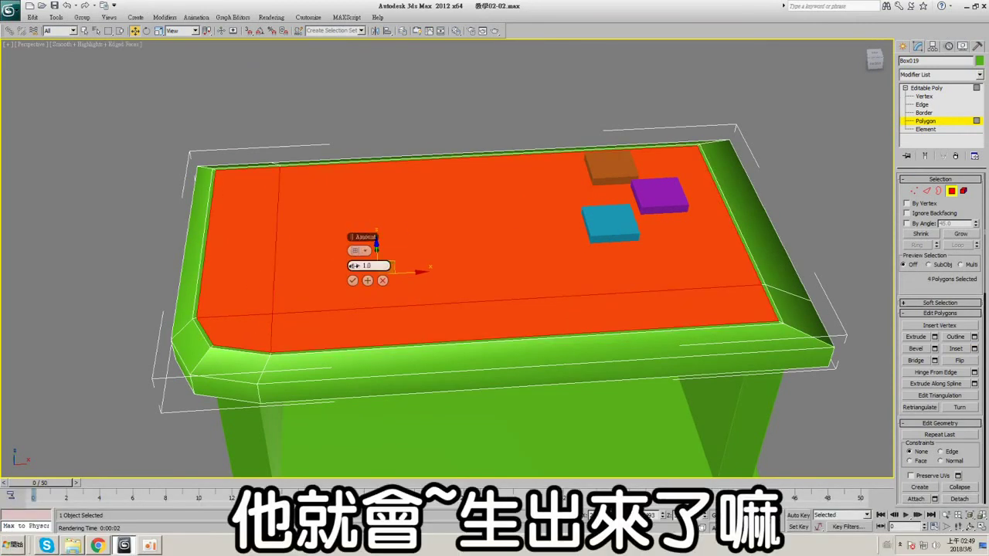
{"action": "left_click_drag", "start_coordinate": [355, 266], "coordinate": [395, 276]}
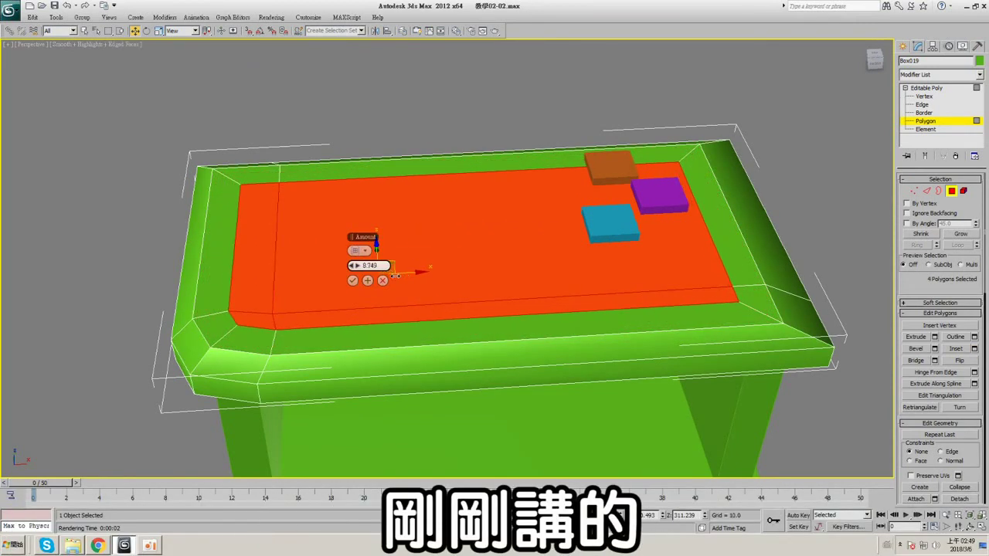
{"action": "left_click", "coordinate": [352, 280]}
- Extrude the inset top polygons inward with a height of about -3.2 and return to the object level
{"action": "left_click", "coordinate": [935, 338]}
{"action": "middle_click_drag", "start_coordinate": [552, 224], "coordinate": [532, 223], "text": "alt"}
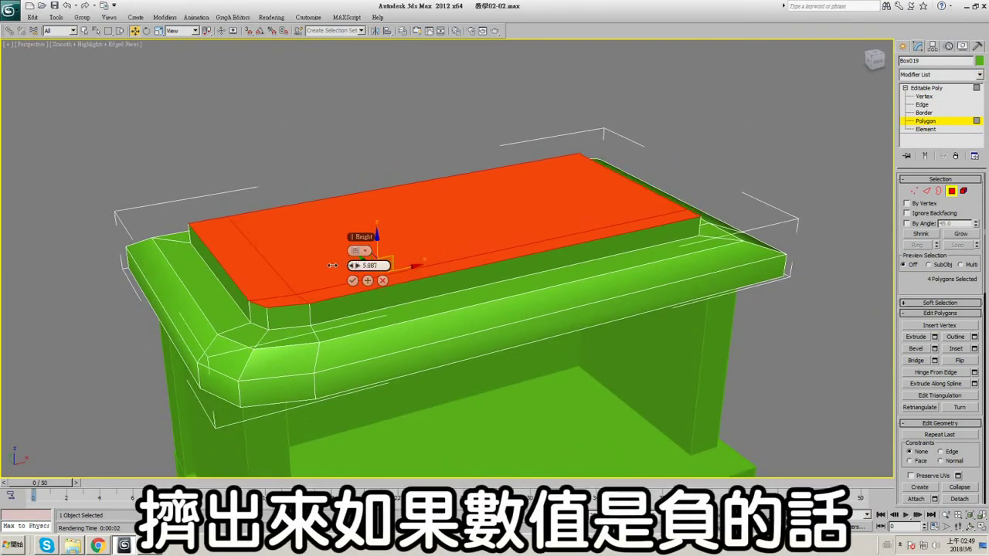
{"action": "left_click_drag", "start_coordinate": [333, 265], "coordinate": [284, 271]}
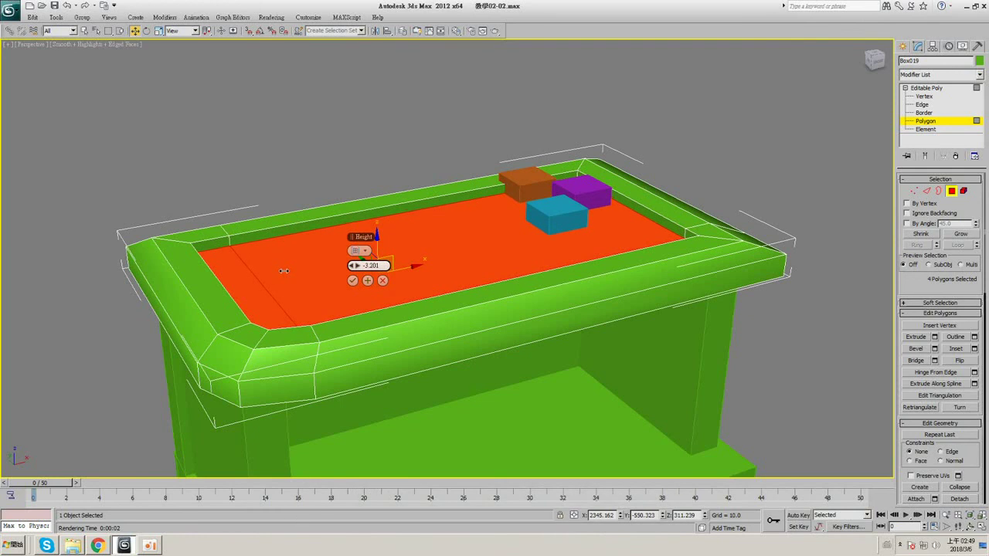
{"action": "left_click", "coordinate": [353, 281]}
{"action": "middle_click_drag", "start_coordinate": [353, 280], "coordinate": [431, 229], "text": "alt"}
{"action": "key", "text": "F4"}
{"action": "left_click", "coordinate": [944, 88]}
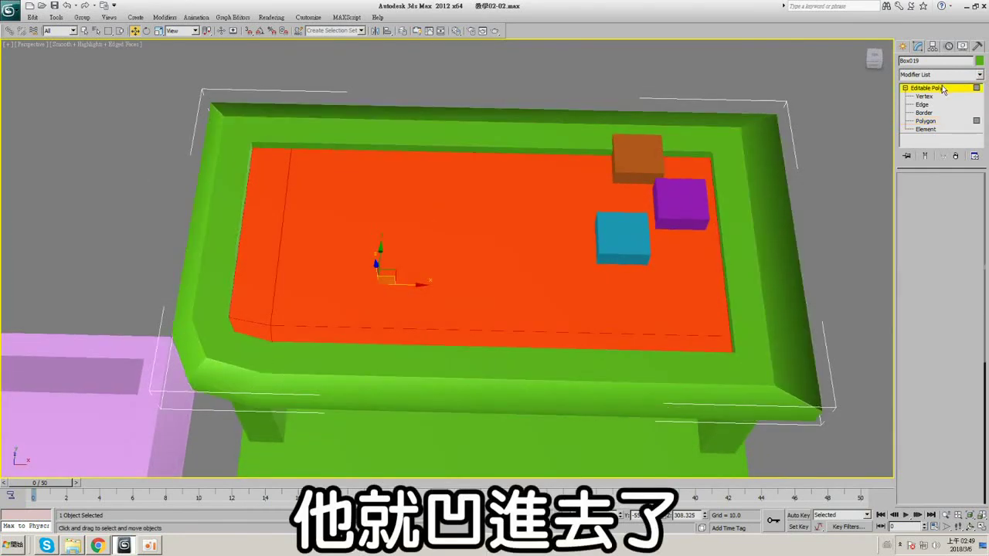
{"action": "key", "text": "F4"}
{"action": "key", "text": "F4"}
{"action": "middle_click_drag", "start_coordinate": [595, 249], "coordinate": [604, 183], "text": "alt"}
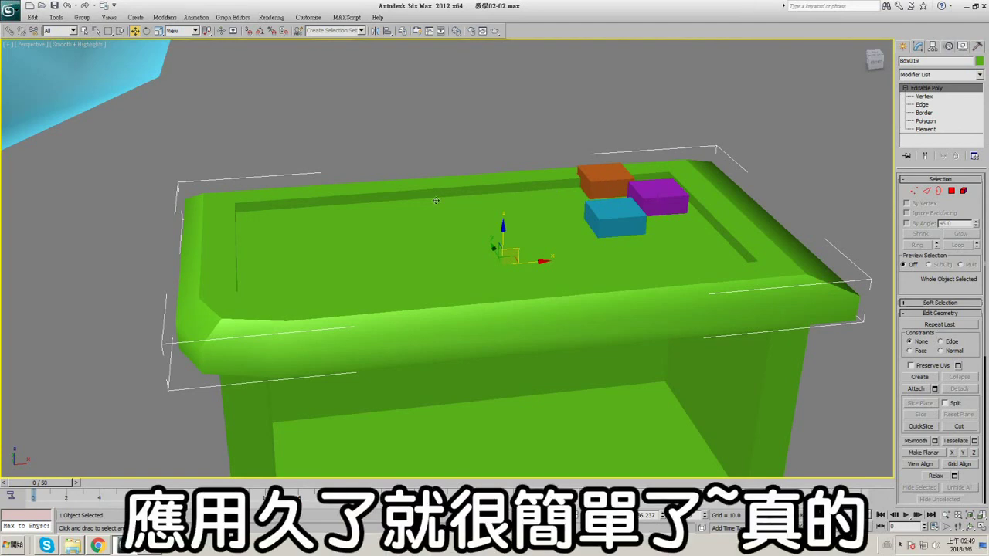
- Look over the practice models and examine the winged character and the sphere-headed character up close
{"action": "scroll", "coordinate": [436, 201], "scroll_direction": "down", "scroll_amount": 5}
{"action": "middle_click_drag", "start_coordinate": [503, 230], "coordinate": [529, 175], "text": "alt"}
{"action": "scroll", "coordinate": [530, 175], "scroll_direction": "up", "scroll_amount": 4}
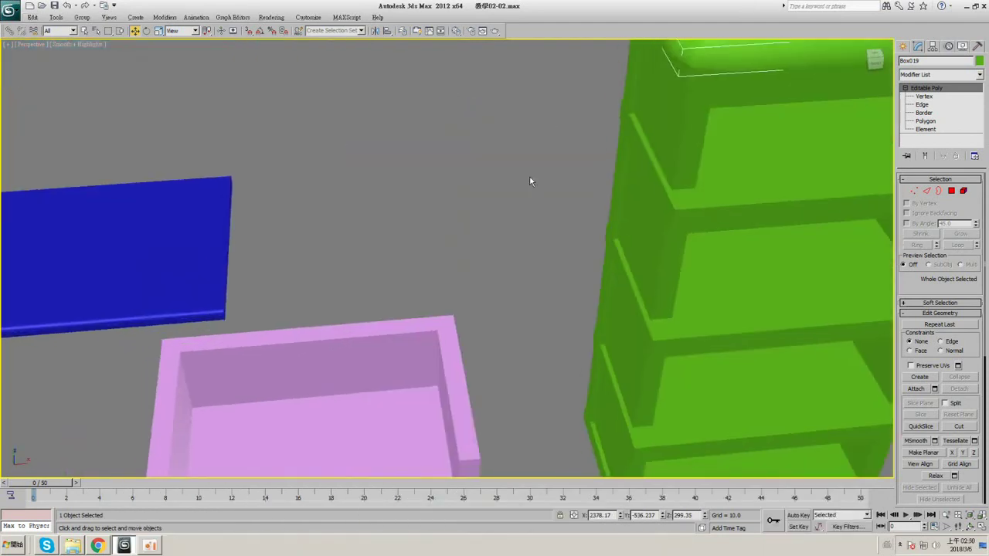
{"action": "scroll", "coordinate": [243, 278], "scroll_direction": "down", "scroll_amount": 5}
{"action": "key", "text": "F4"}
{"action": "middle_click_drag", "start_coordinate": [243, 278], "coordinate": [657, 290]}
{"action": "scroll", "coordinate": [397, 218], "scroll_direction": "down", "scroll_amount": 3}
{"action": "key", "text": "F4"}
{"action": "scroll", "coordinate": [548, 245], "scroll_direction": "up", "scroll_amount": 3}
{"action": "middle_click_drag", "start_coordinate": [286, 239], "coordinate": [580, 359]}
{"action": "scroll", "coordinate": [410, 223], "scroll_direction": "up", "scroll_amount": 2}
{"action": "middle_click_drag", "start_coordinate": [410, 223], "coordinate": [415, 360]}
{"action": "scroll", "coordinate": [456, 217], "scroll_direction": "up", "scroll_amount": 4}
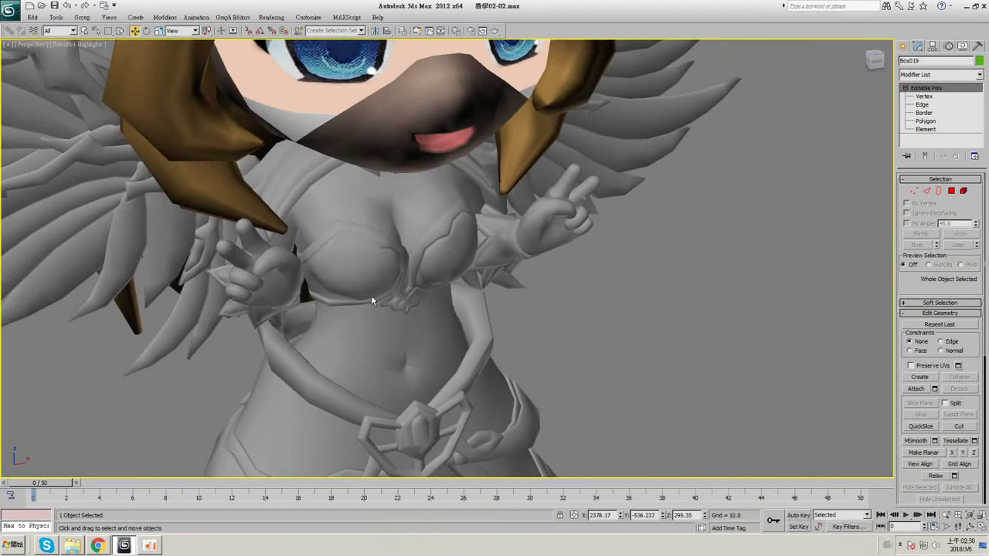
{"action": "middle_click_drag", "start_coordinate": [373, 300], "coordinate": [371, 221]}
{"action": "scroll", "coordinate": [380, 216], "scroll_direction": "down", "scroll_amount": 4}
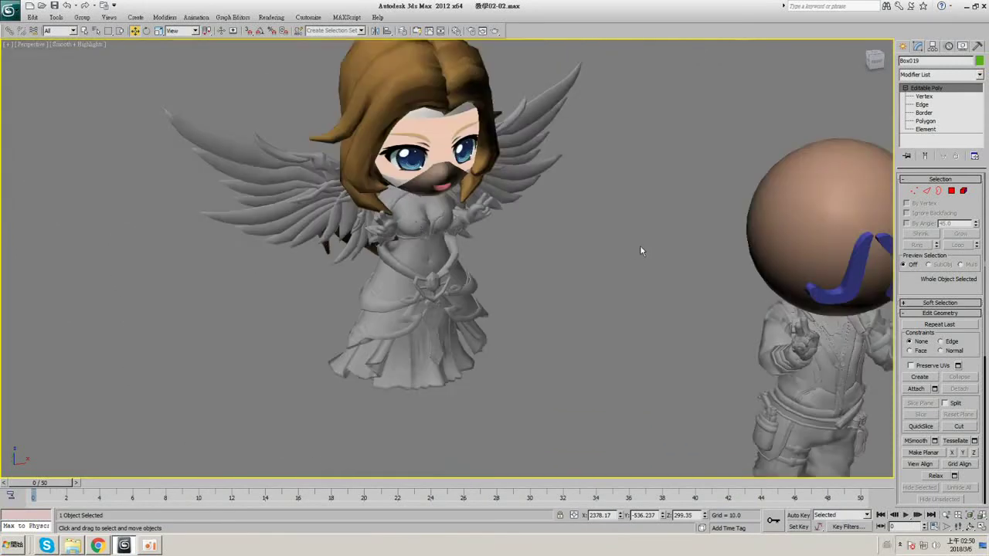
{"action": "scroll", "coordinate": [268, 217], "scroll_direction": "up", "scroll_amount": 2}
{"action": "middle_click_drag", "start_coordinate": [643, 250], "coordinate": [516, 194]}
- Unhide the object 元氣7685 in layer 0 (default) and close the layer list
{"action": "left_click", "coordinate": [402, 30]}
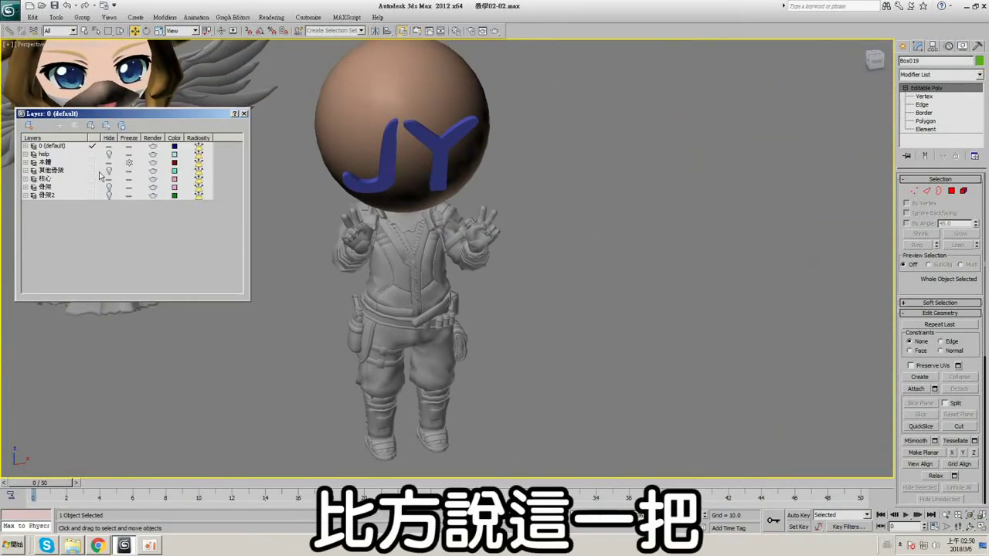
{"action": "left_click", "coordinate": [33, 146]}
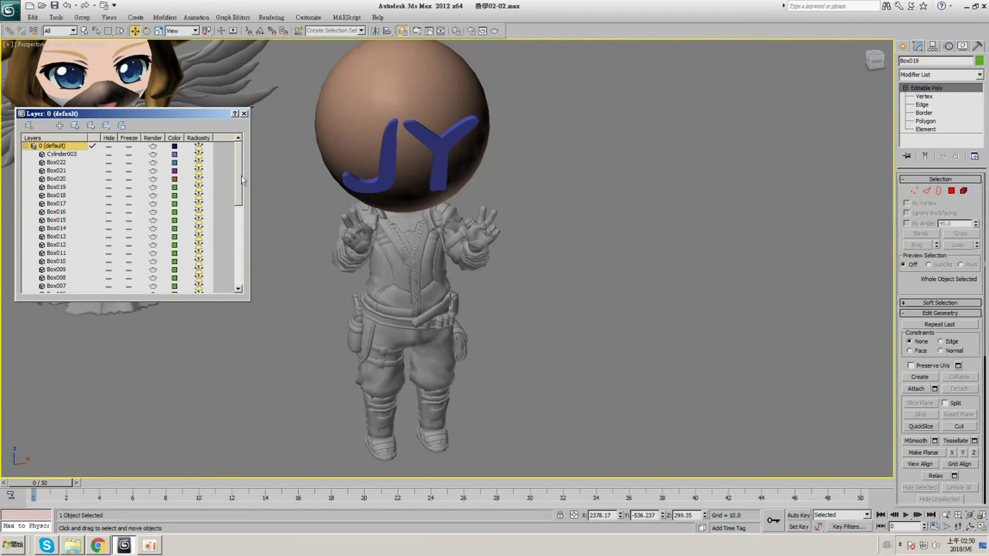
{"action": "mouse_move", "coordinate": [239, 240]}
{"action": "left_mouse_down"}
{"action": "mouse_move", "coordinate": [240, 261]}
{"action": "mouse_move", "coordinate": [240, 234]}
{"action": "left_mouse_up"}
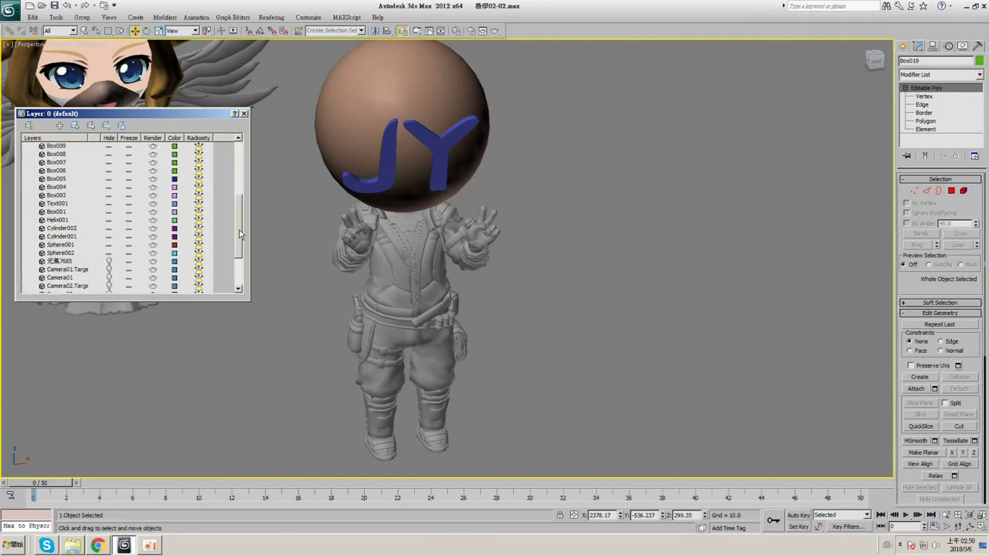
{"action": "left_click", "coordinate": [109, 262]}
{"action": "left_click", "coordinate": [245, 114]}
- Select the gun model and move it along X until it stands clear beside the sphere-headed character
{"action": "left_click", "coordinate": [310, 141]}
{"action": "key", "text": "F4"}
{"action": "key", "text": "F3"}
{"action": "mouse_move", "coordinate": [305, 135]}
{"action": "middle_mouse_down"}
{"action": "mouse_move", "coordinate": [385, 186]}
{"action": "mouse_move", "coordinate": [399, 214]}
{"action": "middle_mouse_up"}
{"action": "key", "text": "F3"}
{"action": "scroll", "coordinate": [399, 214], "scroll_direction": "up", "scroll_amount": 2}
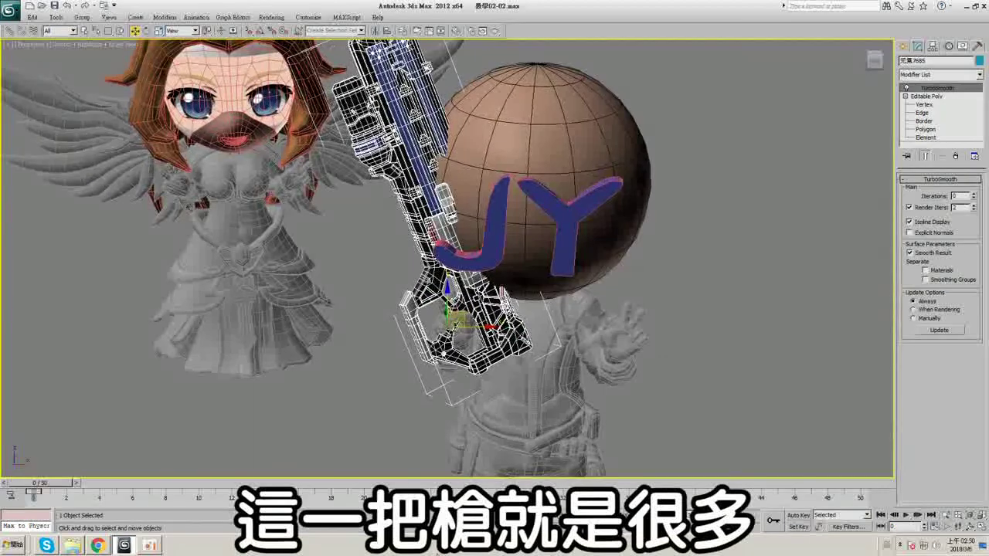
{"action": "middle_click_drag", "start_coordinate": [393, 408], "coordinate": [418, 379], "text": "alt"}
{"action": "scroll", "coordinate": [418, 378], "scroll_direction": "up", "scroll_amount": 2}
{"action": "key", "text": "F4"}
{"action": "left_click_drag", "start_coordinate": [446, 317], "coordinate": [806, 317]}
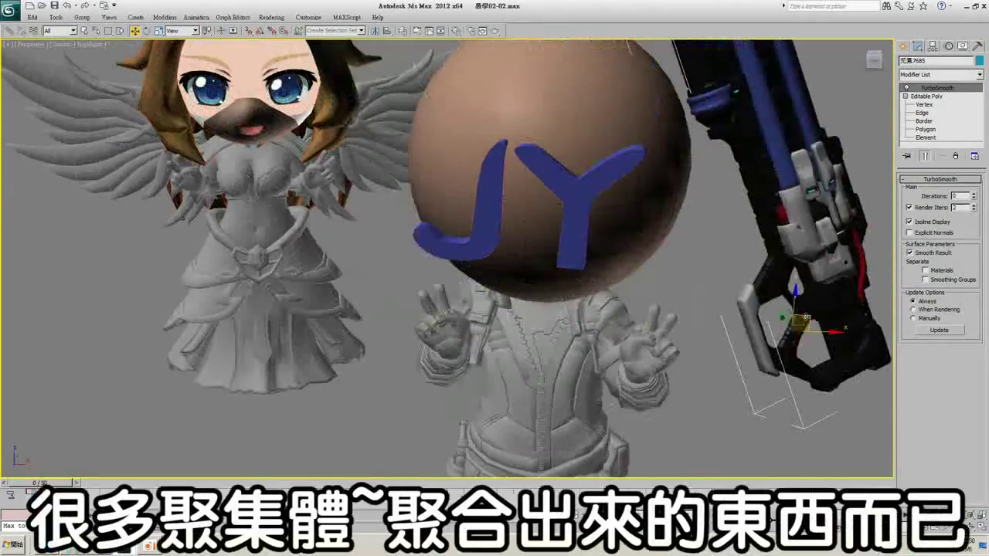
- Rotate the gun until it lies horizontally, with its side facing the view
{"action": "key", "text": "z"}
{"action": "left_click", "coordinate": [148, 31]}
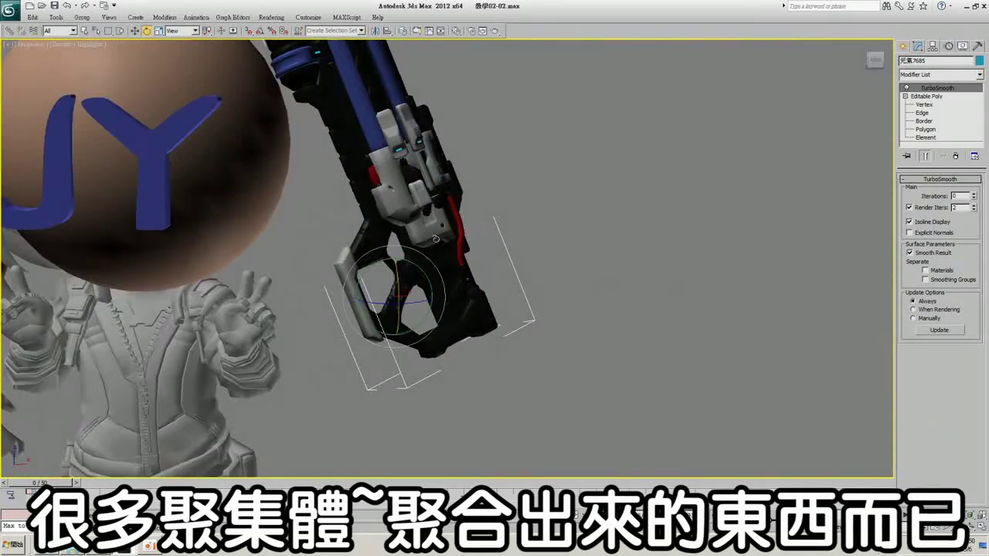
{"action": "left_click_drag", "start_coordinate": [433, 301], "coordinate": [488, 297]}
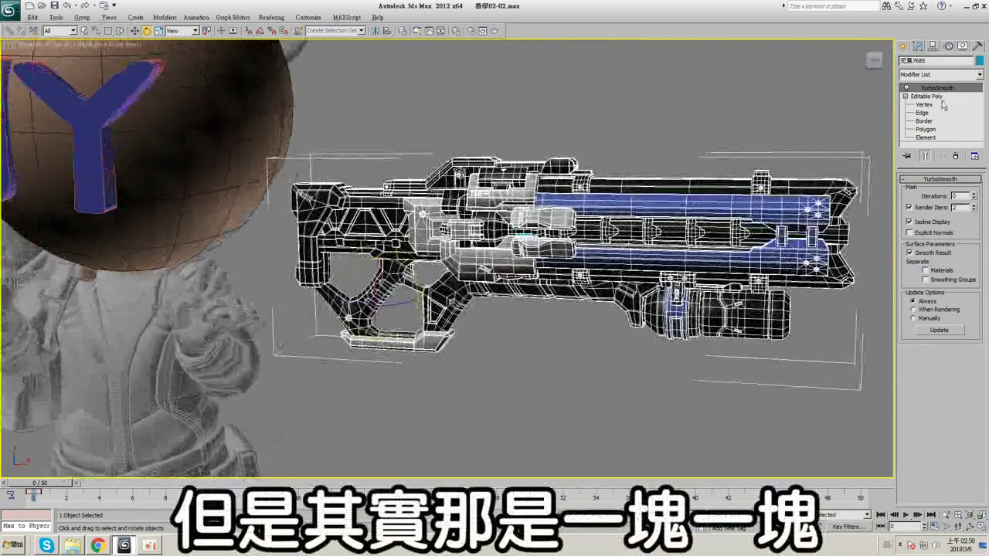
- Enter the gun's Element level and pick out separate pieces such as the lower blue barrel and the grey housing
{"action": "left_click", "coordinate": [926, 95]}
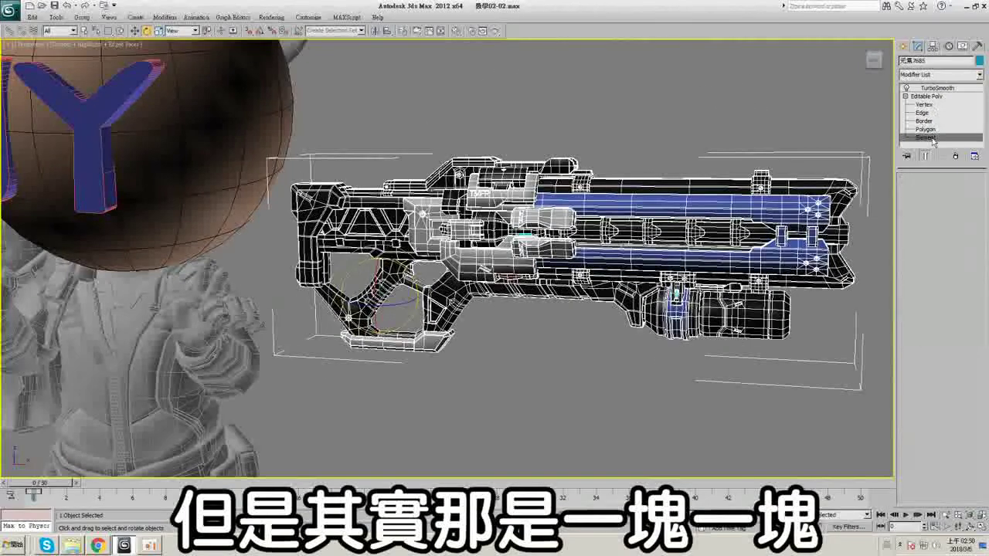
{"action": "left_click", "coordinate": [925, 137]}
{"action": "left_click", "coordinate": [543, 219]}
{"action": "left_click", "coordinate": [85, 31]}
{"action": "mouse_move", "coordinate": [442, 251]}
{"action": "middle_mouse_down", "text": "alt"}
{"action": "mouse_move", "coordinate": [469, 258]}
{"action": "mouse_move", "coordinate": [475, 292]}
{"action": "mouse_move", "coordinate": [442, 267]}
{"action": "middle_mouse_up", "text": "alt"}
{"action": "left_click", "coordinate": [450, 177]}
{"action": "middle_click_drag", "start_coordinate": [450, 184], "coordinate": [498, 167], "text": "alt"}
{"action": "left_click", "coordinate": [513, 207]}
{"action": "middle_click_drag", "start_coordinate": [513, 207], "coordinate": [499, 193], "text": "alt"}
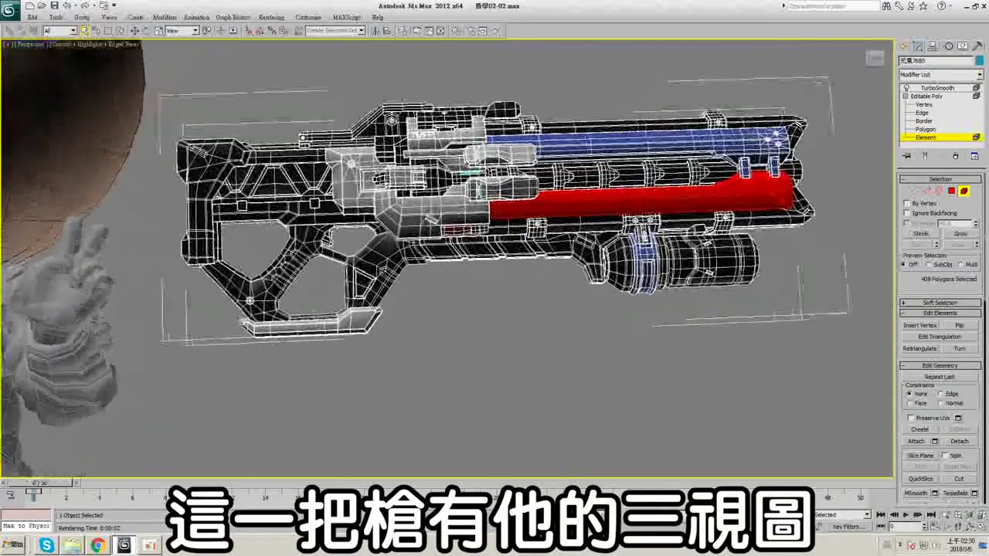
{"action": "scroll", "coordinate": [498, 194], "scroll_direction": "up", "scroll_amount": 3}
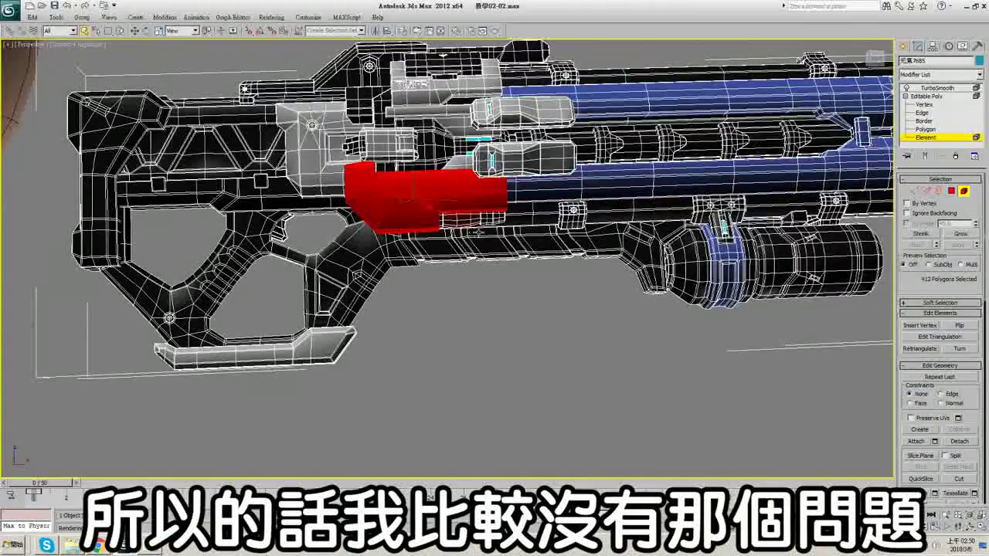
{"action": "scroll", "coordinate": [541, 217], "scroll_direction": "up", "scroll_amount": 3}
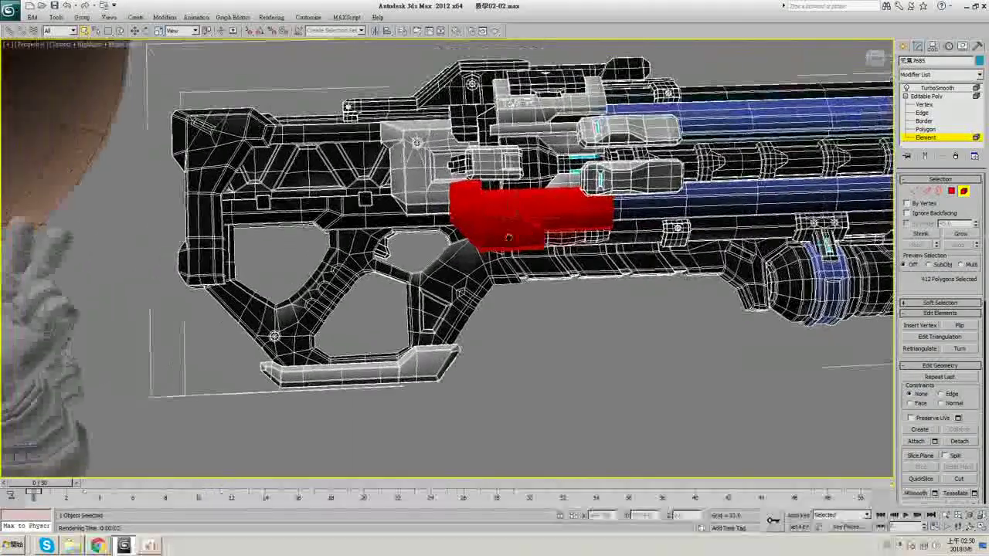
- Inspect how the rear of the gun is assembled by selecting its grip frame and stock elements in turn
{"action": "left_click", "coordinate": [371, 273]}
{"action": "middle_click_drag", "start_coordinate": [374, 270], "coordinate": [397, 246]}
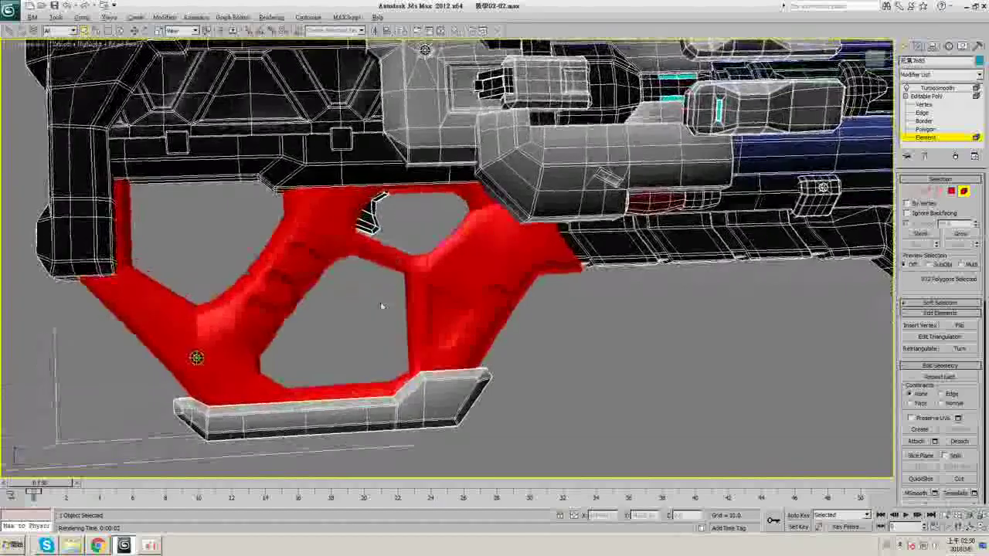
{"action": "left_click", "coordinate": [382, 307]}
{"action": "key", "text": "F4"}
{"action": "key", "text": "F4"}
{"action": "left_click", "coordinate": [382, 180]}
{"action": "middle_click_drag", "start_coordinate": [381, 181], "coordinate": [363, 347]}
{"action": "left_click", "coordinate": [330, 221]}
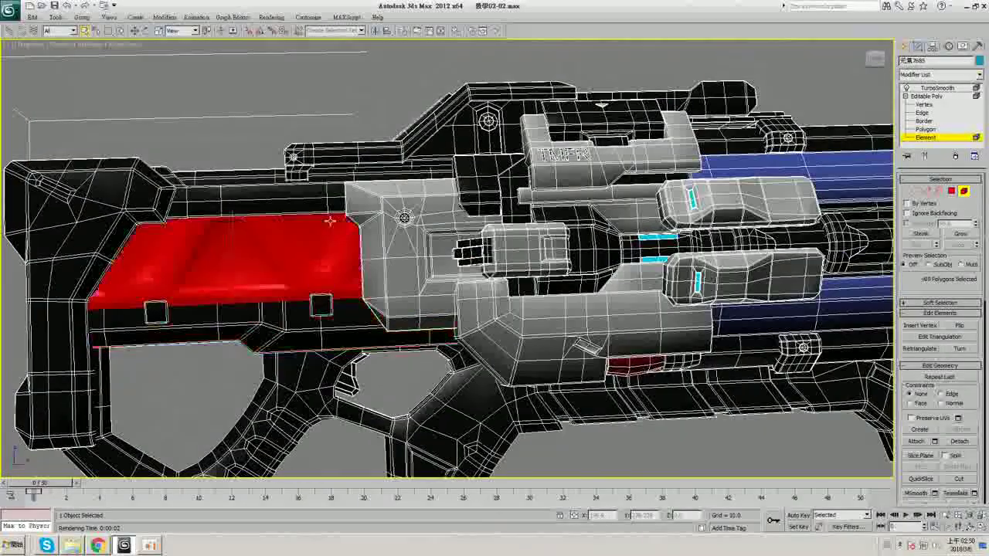
{"action": "left_click", "coordinate": [402, 273]}
{"action": "middle_click_drag", "start_coordinate": [401, 273], "coordinate": [294, 228]}
- Inspect the front of the gun by selecting the inner barrel and the pieces of the canister below it
{"action": "scroll", "coordinate": [340, 271], "scroll_direction": "down", "scroll_amount": 3}
{"action": "middle_click_drag", "start_coordinate": [351, 310], "coordinate": [232, 296], "text": "alt"}
{"action": "left_click", "coordinate": [697, 167]}
{"action": "left_click", "coordinate": [656, 184]}
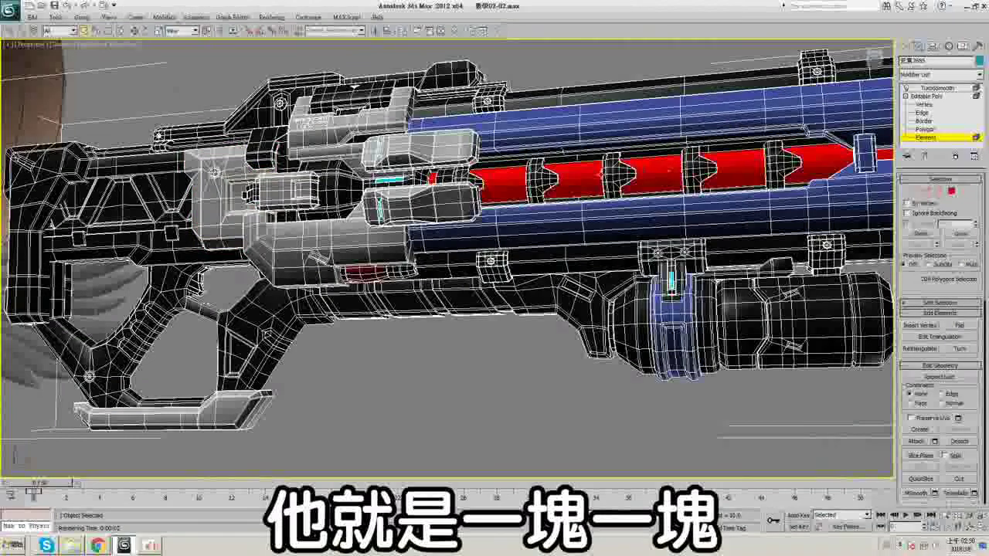
{"action": "left_click", "coordinate": [566, 233]}
{"action": "left_click", "coordinate": [576, 258]}
{"action": "left_click", "coordinate": [657, 256]}
{"action": "left_click", "coordinate": [677, 338]}
{"action": "left_click", "coordinate": [740, 323]}
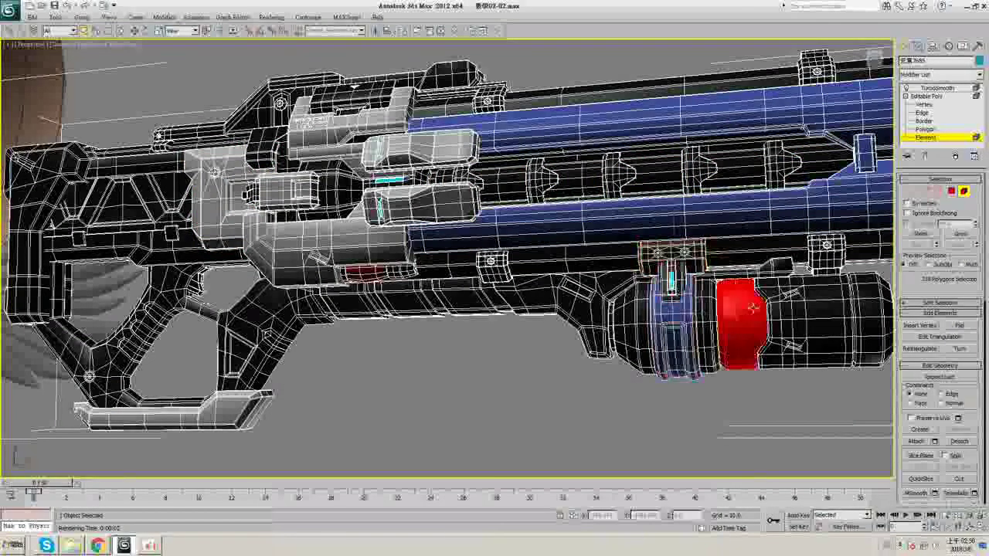
{"action": "middle_click_drag", "start_coordinate": [857, 317], "coordinate": [459, 258]}
{"action": "left_click", "coordinate": [725, 303]}
- Review the gun beside the character models and up close, and return to its TurboSmooth level
{"action": "scroll", "coordinate": [459, 258], "scroll_direction": "down", "scroll_amount": 8}
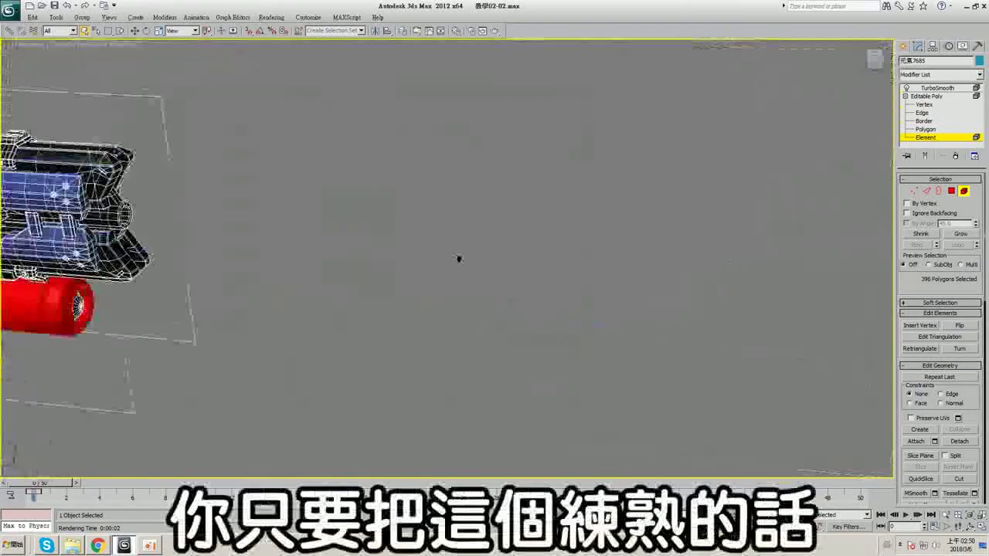
{"action": "middle_click_drag", "start_coordinate": [566, 264], "coordinate": [693, 288], "text": "alt"}
{"action": "middle_click_drag", "start_coordinate": [48, 291], "coordinate": [525, 230]}
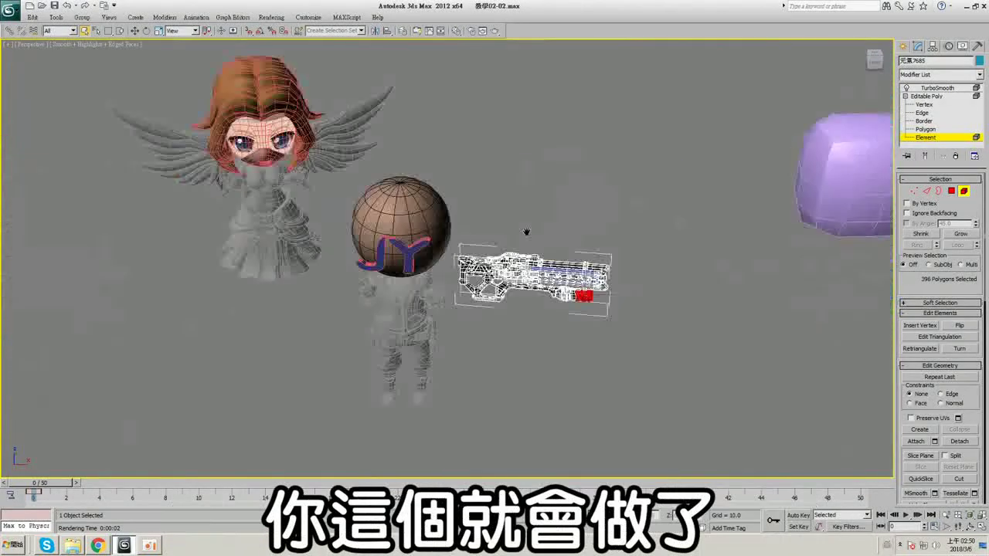
{"action": "scroll", "coordinate": [526, 230], "scroll_direction": "up", "scroll_amount": 4}
{"action": "scroll", "coordinate": [520, 276], "scroll_direction": "up", "scroll_amount": 5}
{"action": "middle_click_drag", "start_coordinate": [658, 320], "coordinate": [487, 266]}
{"action": "left_click", "coordinate": [458, 180]}
{"action": "middle_click_drag", "start_coordinate": [458, 179], "coordinate": [479, 255], "text": "alt"}
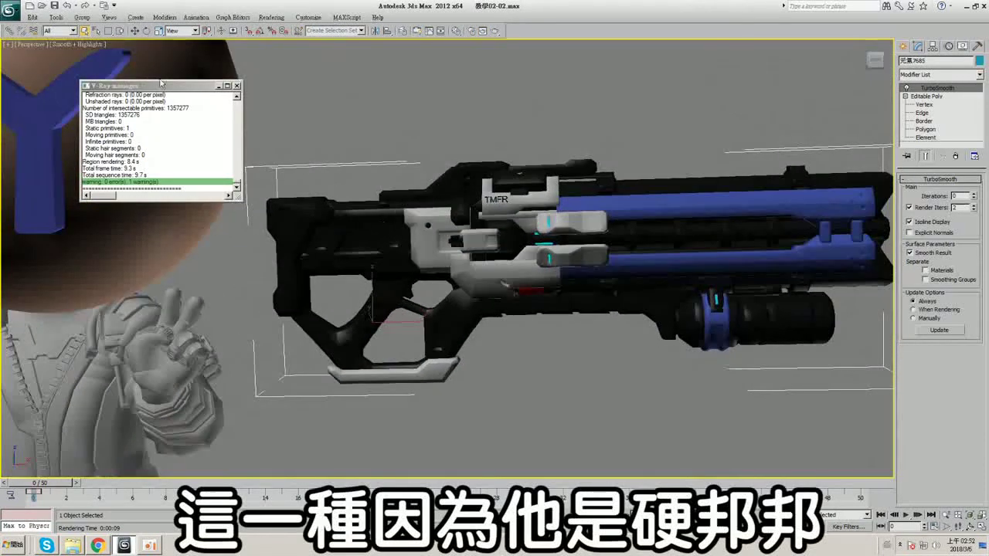
- Examine the gun from both sides at its Editable Poly level, switching the edged-faces display on and off
{"action": "left_click", "coordinate": [146, 30]}
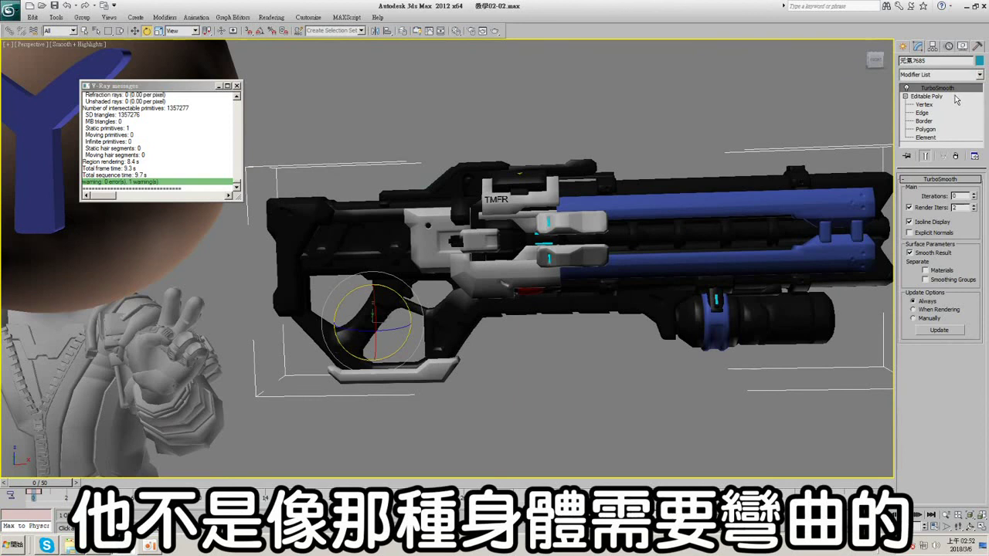
{"action": "left_click", "coordinate": [956, 96]}
{"action": "left_click_drag", "start_coordinate": [382, 284], "coordinate": [426, 226]}
{"action": "middle_click_drag", "start_coordinate": [426, 225], "coordinate": [514, 185], "text": "alt"}
{"action": "key", "text": "F4"}
{"action": "scroll", "coordinate": [464, 245], "scroll_direction": "up", "scroll_amount": 3}
{"action": "middle_click_drag", "start_coordinate": [463, 224], "coordinate": [349, 215], "text": "alt"}
{"action": "scroll", "coordinate": [540, 240], "scroll_direction": "down", "scroll_amount": 3}
{"action": "key", "text": "F4"}
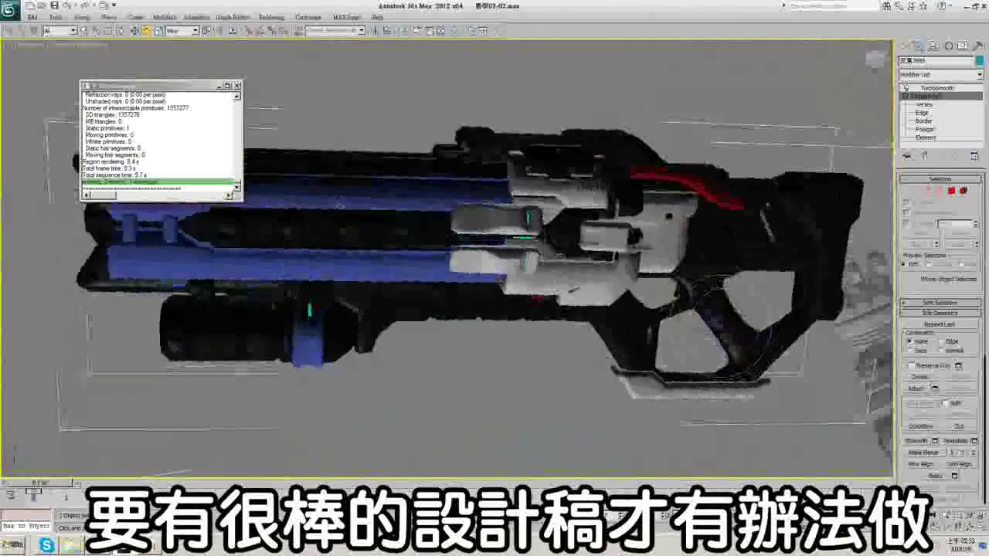
{"action": "key", "text": "F4"}
{"action": "middle_click_drag", "start_coordinate": [576, 263], "coordinate": [555, 227], "text": "alt"}
{"action": "key", "text": "F4"}
{"action": "scroll", "coordinate": [640, 250], "scroll_direction": "down", "scroll_amount": 5}
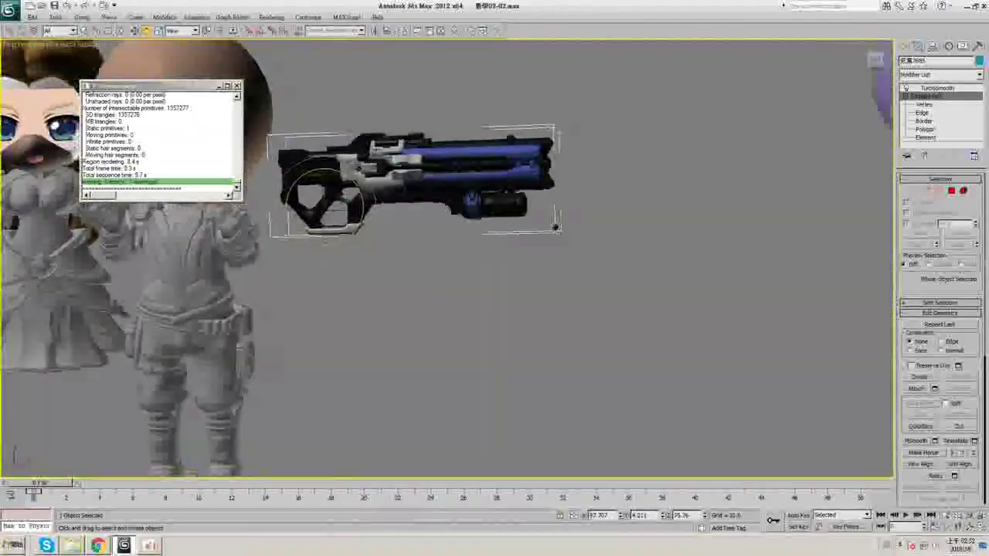
- Look over the whole scene from the gun to the practice objects, and return the gun to its TurboSmooth level
{"action": "scroll", "coordinate": [570, 201], "scroll_direction": "down", "scroll_amount": 5}
{"action": "middle_click_drag", "start_coordinate": [873, 204], "coordinate": [706, 212]}
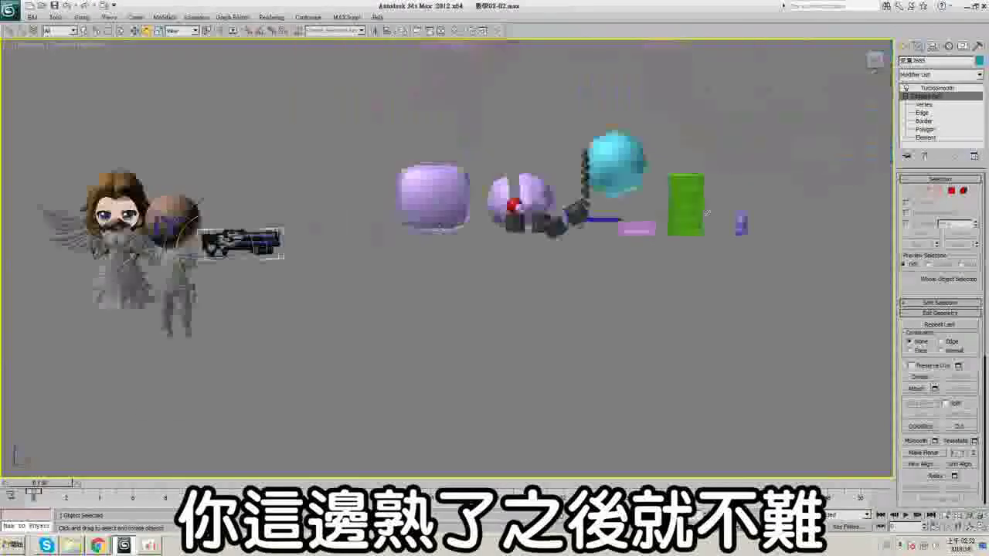
{"action": "scroll", "coordinate": [518, 263], "scroll_direction": "up", "scroll_amount": 6}
{"action": "middle_click_drag", "start_coordinate": [294, 278], "coordinate": [521, 263]}
{"action": "scroll", "coordinate": [492, 267], "scroll_direction": "up", "scroll_amount": 3}
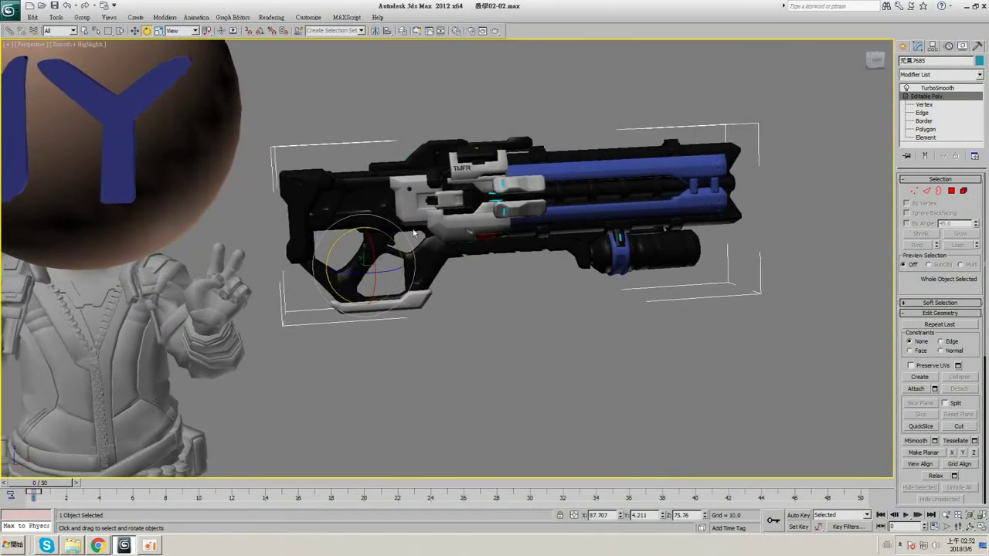
{"action": "scroll", "coordinate": [449, 203], "scroll_direction": "up", "scroll_amount": 2}
{"action": "scroll", "coordinate": [449, 203], "scroll_direction": "down", "scroll_amount": 6}
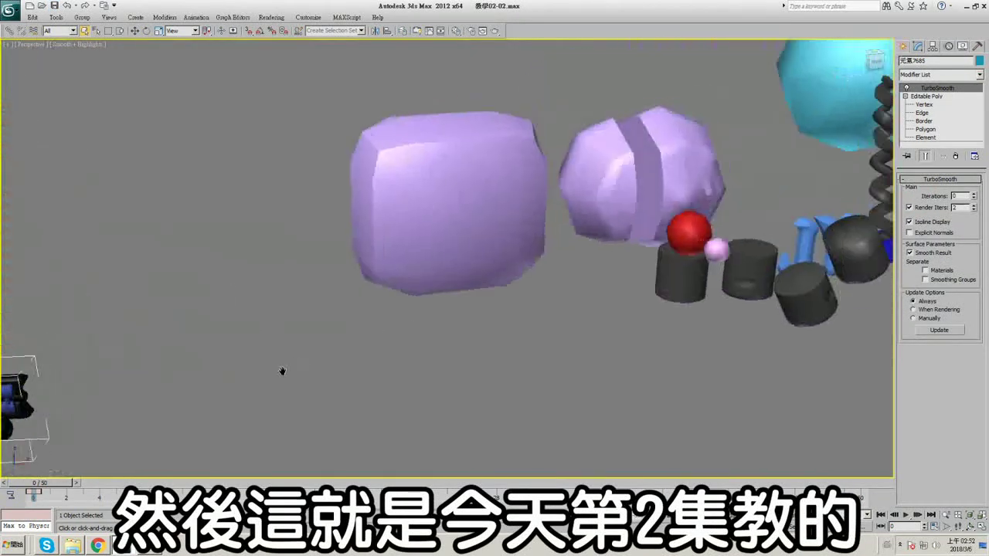
- Show edged faces, select the purple rounded box and go through its Vertex, Edge and Polygon levels before returning to object level
{"action": "middle_click_drag", "start_coordinate": [282, 371], "coordinate": [16, 402]}
{"action": "key", "text": "F4"}
{"action": "left_click", "coordinate": [360, 206]}
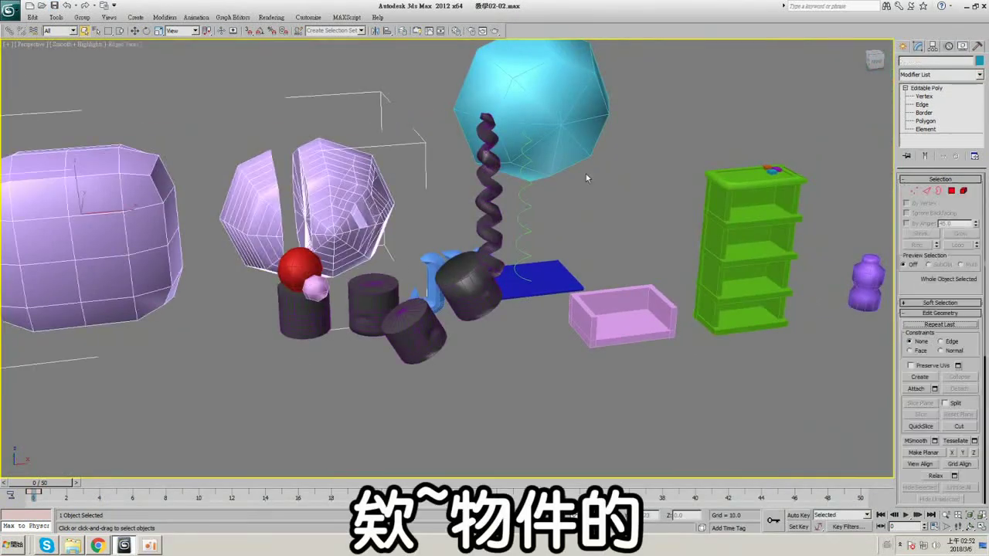
{"action": "left_click", "coordinate": [937, 96]}
{"action": "left_click", "coordinate": [934, 105]}
{"action": "left_click", "coordinate": [934, 97]}
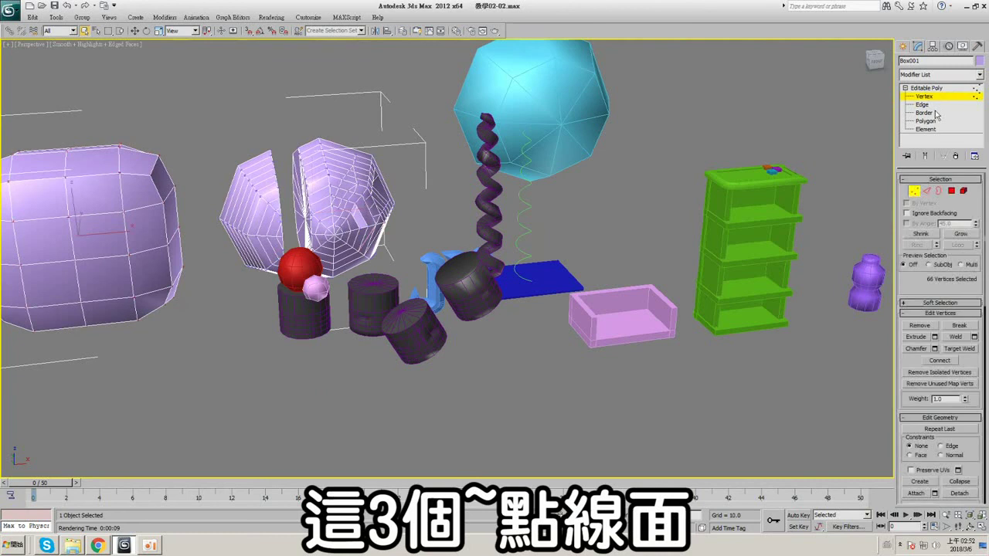
{"action": "left_click", "coordinate": [935, 121]}
{"action": "left_click", "coordinate": [937, 88]}
- Hide the edged faces and review the two character models and the gun beside the practice objects
{"action": "middle_click_drag", "start_coordinate": [479, 250], "coordinate": [530, 229]}
{"action": "scroll", "coordinate": [531, 229], "scroll_direction": "down", "scroll_amount": 5}
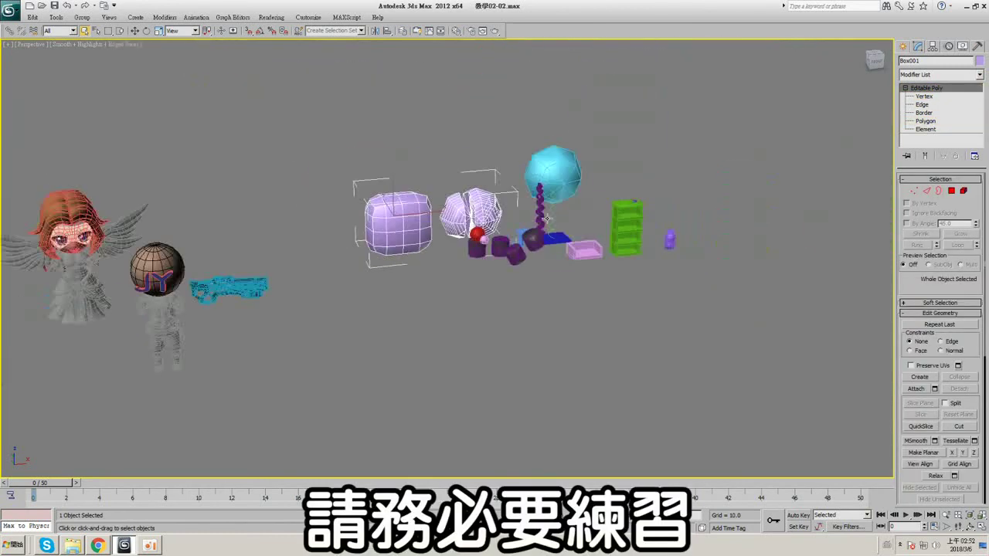
{"action": "key", "text": "F4"}
{"action": "middle_click_drag", "start_coordinate": [341, 306], "coordinate": [367, 315]}
{"action": "scroll", "coordinate": [555, 263], "scroll_direction": "up", "scroll_amount": 4}
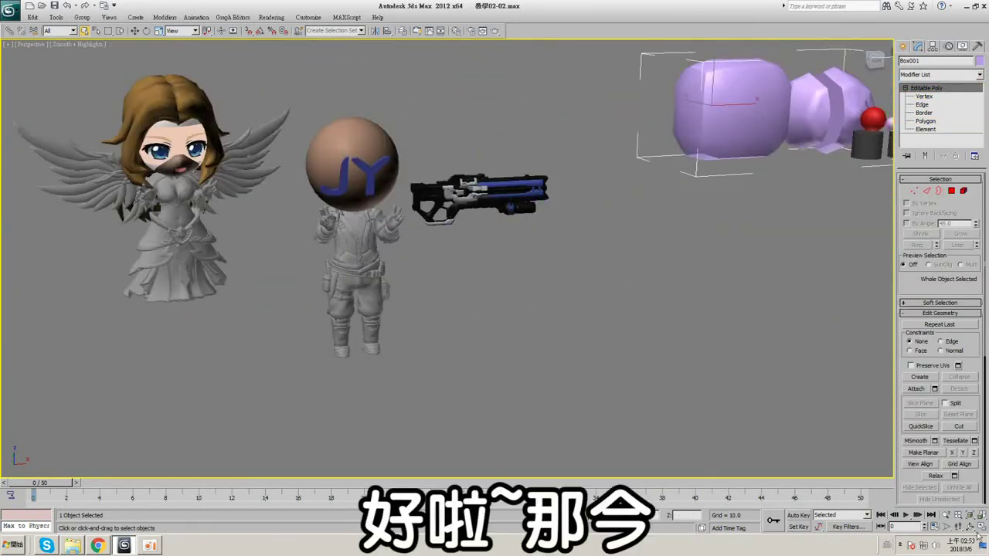
- Restore the four-viewport layout and render the Camera02 view, closing the V-Ray messages and moving the render window aside
{"action": "left_click", "coordinate": [979, 526]}
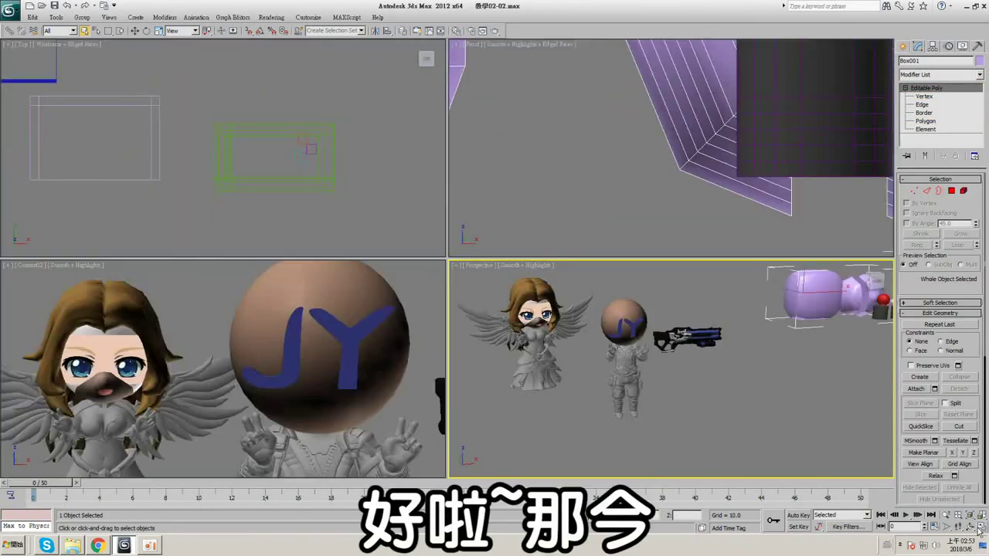
{"action": "left_click", "coordinate": [32, 269]}
{"action": "left_click", "coordinate": [495, 31]}
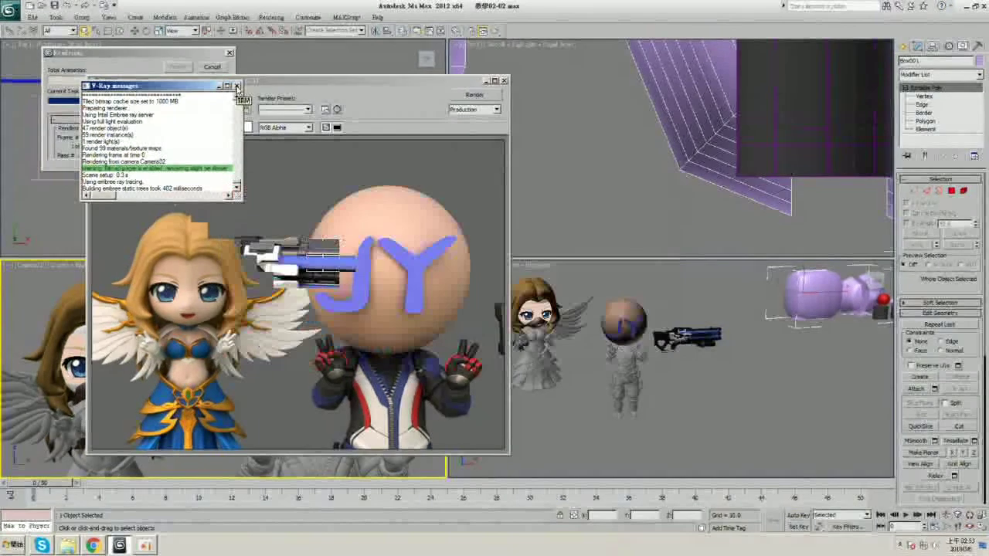
{"action": "left_click", "coordinate": [237, 85]}
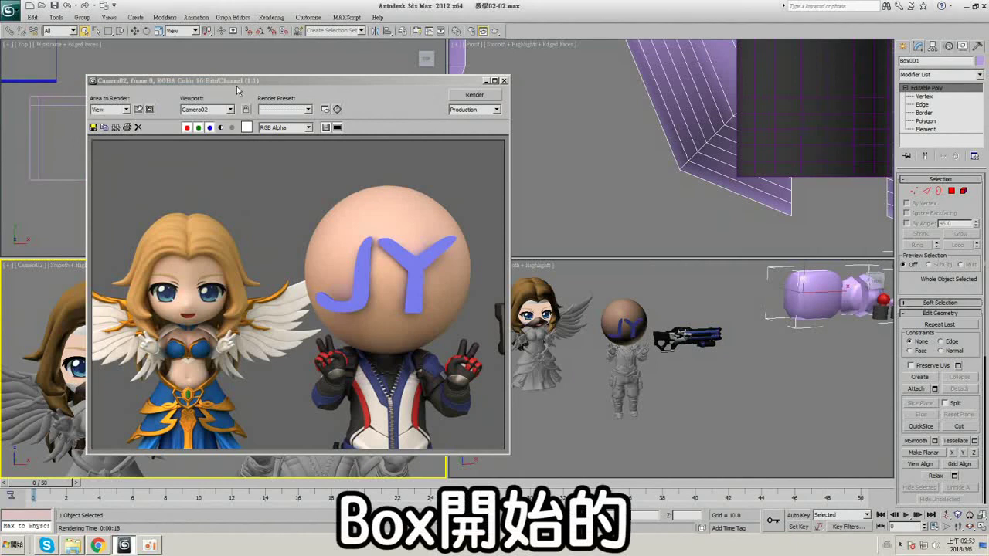
{"action": "left_click_drag", "start_coordinate": [240, 81], "coordinate": [292, 46]}
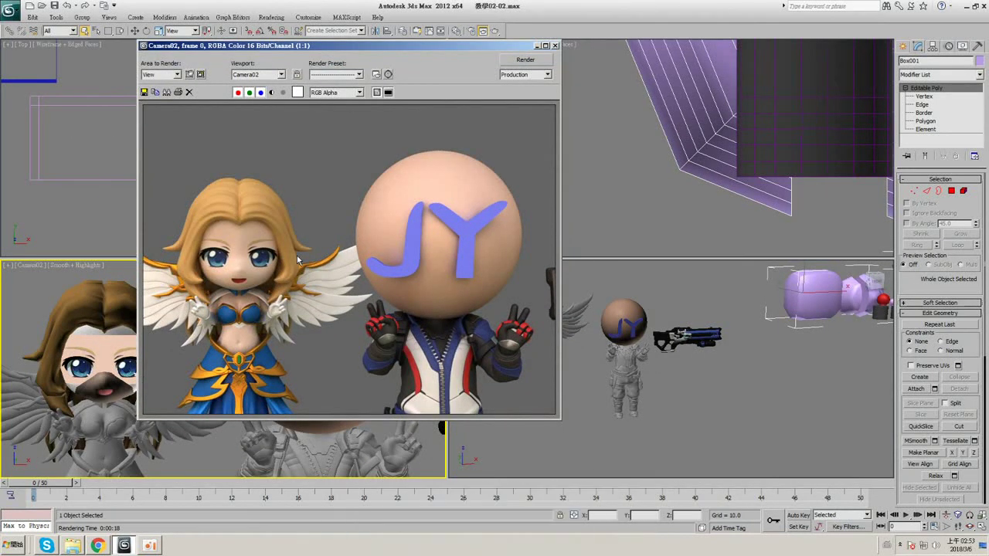
- Select the tilted dark cylinder in Perspective and go through its Vertex, Edge, Border and Polygon levels before returning to object level
{"action": "middle_click_drag", "start_coordinate": [789, 334], "coordinate": [651, 366]}
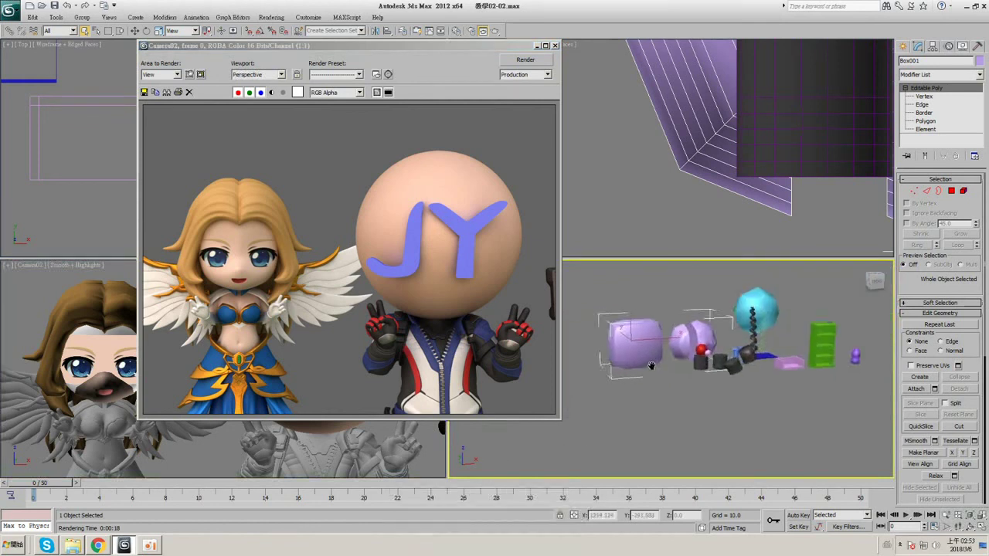
{"action": "scroll", "coordinate": [652, 366], "scroll_direction": "up", "scroll_amount": 5}
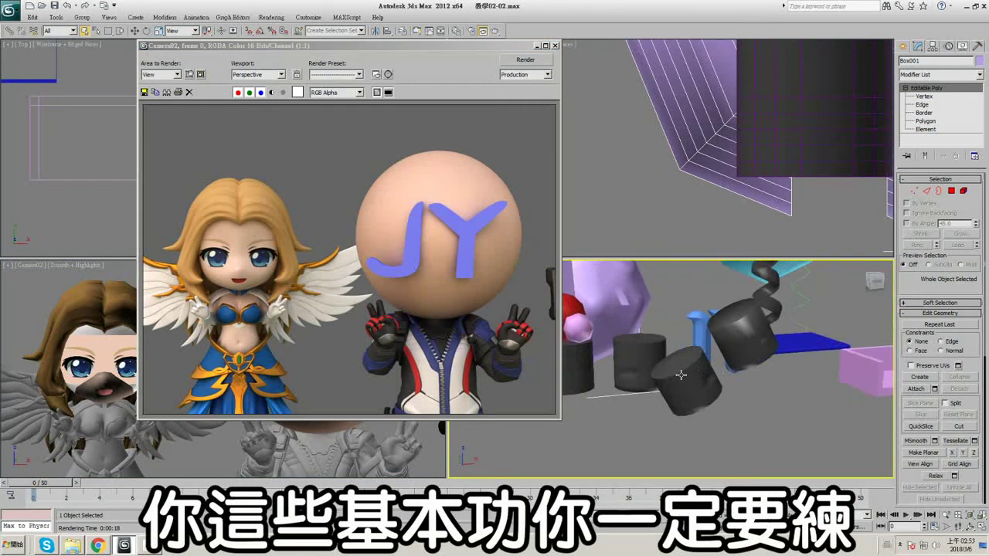
{"action": "left_click", "coordinate": [681, 375]}
{"action": "left_click", "coordinate": [929, 97]}
{"action": "left_click", "coordinate": [931, 105]}
{"action": "left_click", "coordinate": [931, 114]}
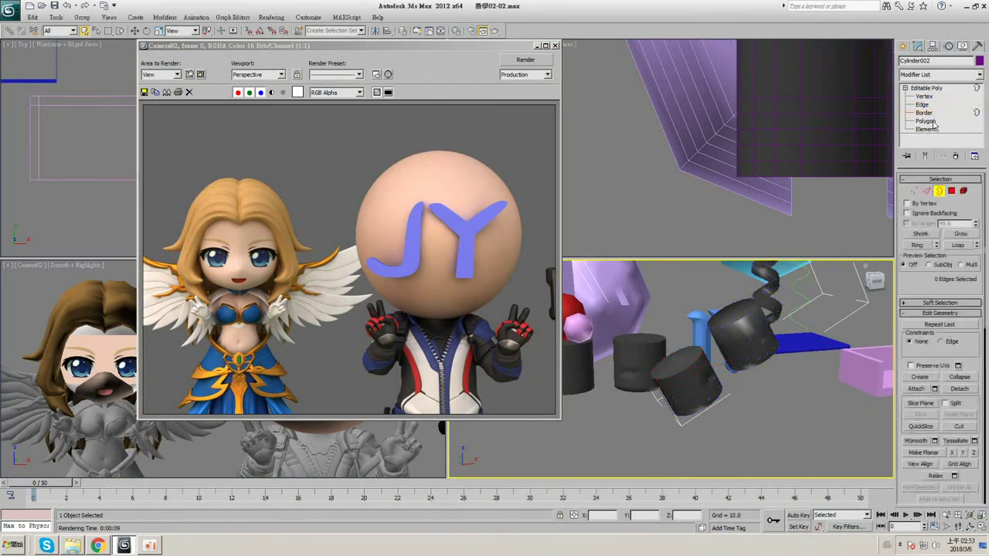
{"action": "left_click", "coordinate": [933, 123]}
{"action": "left_click", "coordinate": [935, 97]}
{"action": "left_click", "coordinate": [936, 88]}
{"action": "left_click", "coordinate": [708, 279]}
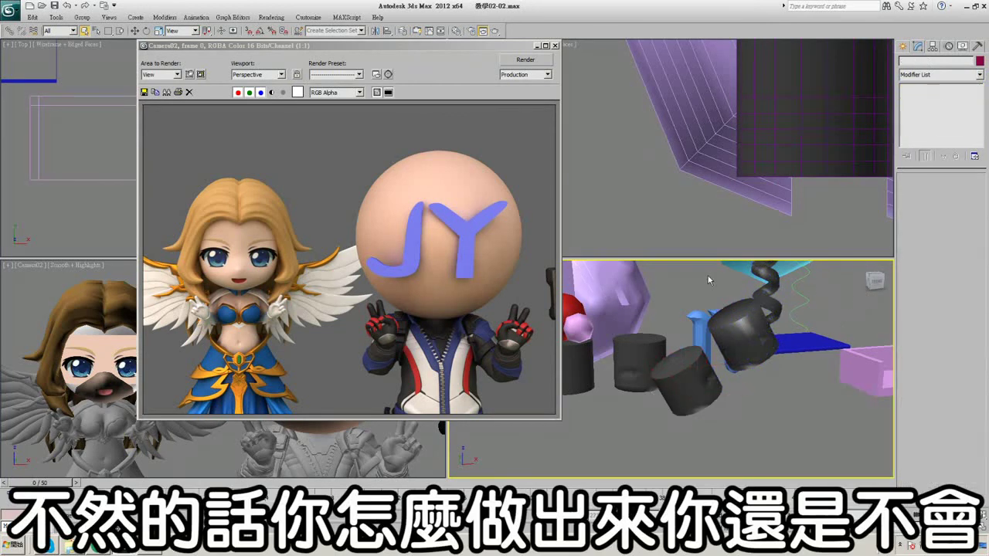
{"action": "middle_click_drag", "start_coordinate": [709, 281], "coordinate": [705, 267]}
{"action": "left_click", "coordinate": [693, 347]}
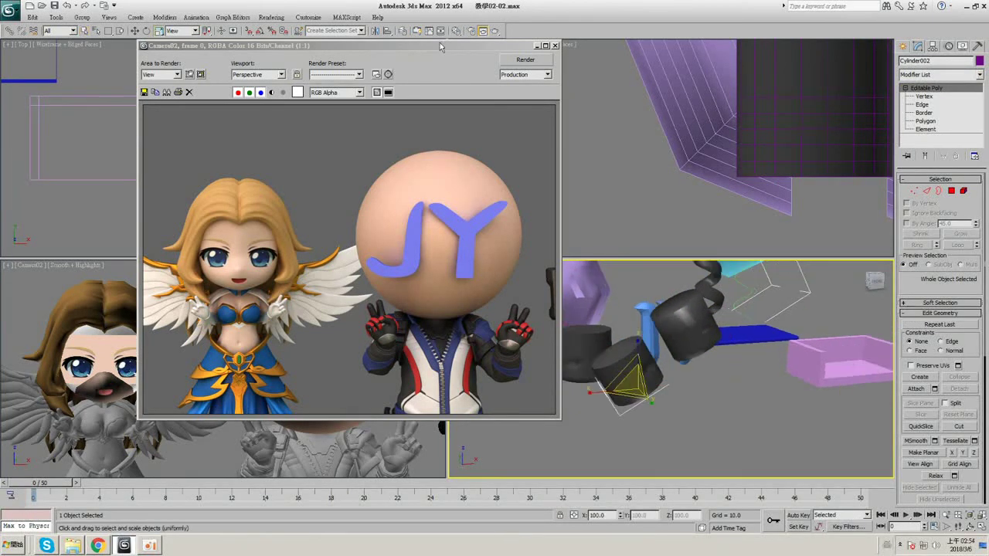
- Render the Camera02 view again with nothing selected, and dismiss the V-Ray messages
{"action": "left_click_drag", "start_coordinate": [449, 43], "coordinate": [435, 57]}
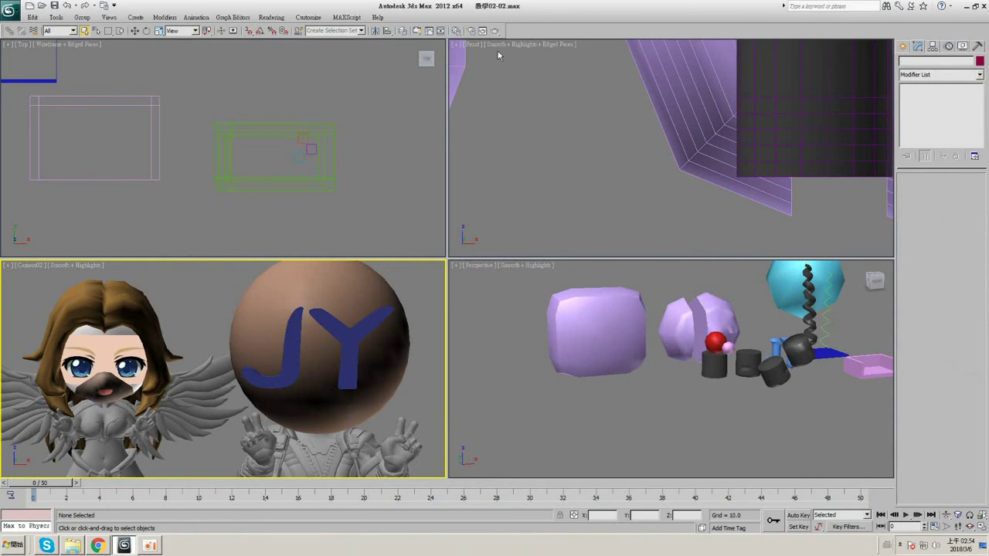
{"action": "key", "text": "shift+q"}
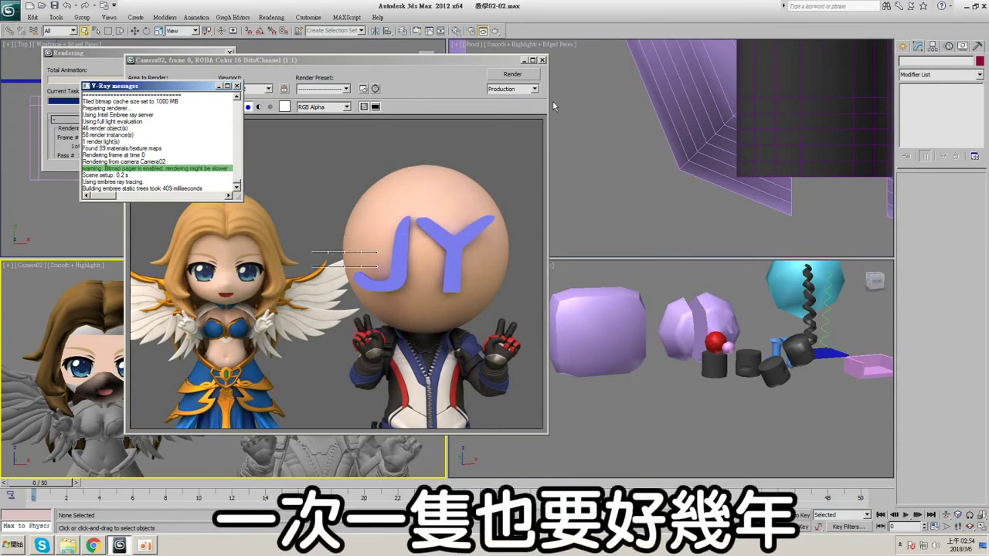
{"action": "left_click", "coordinate": [237, 86]}
{"action": "left_click", "coordinate": [427, 67]}
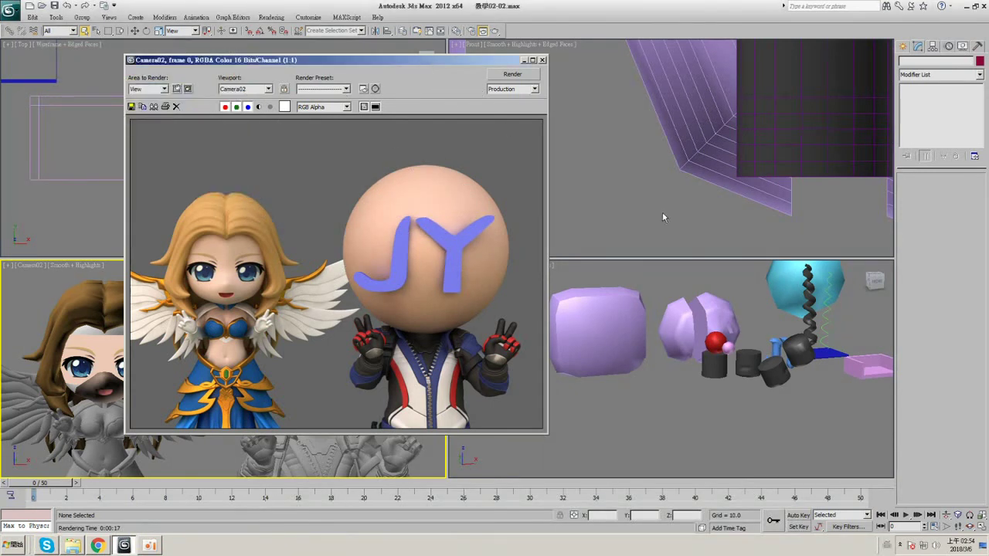